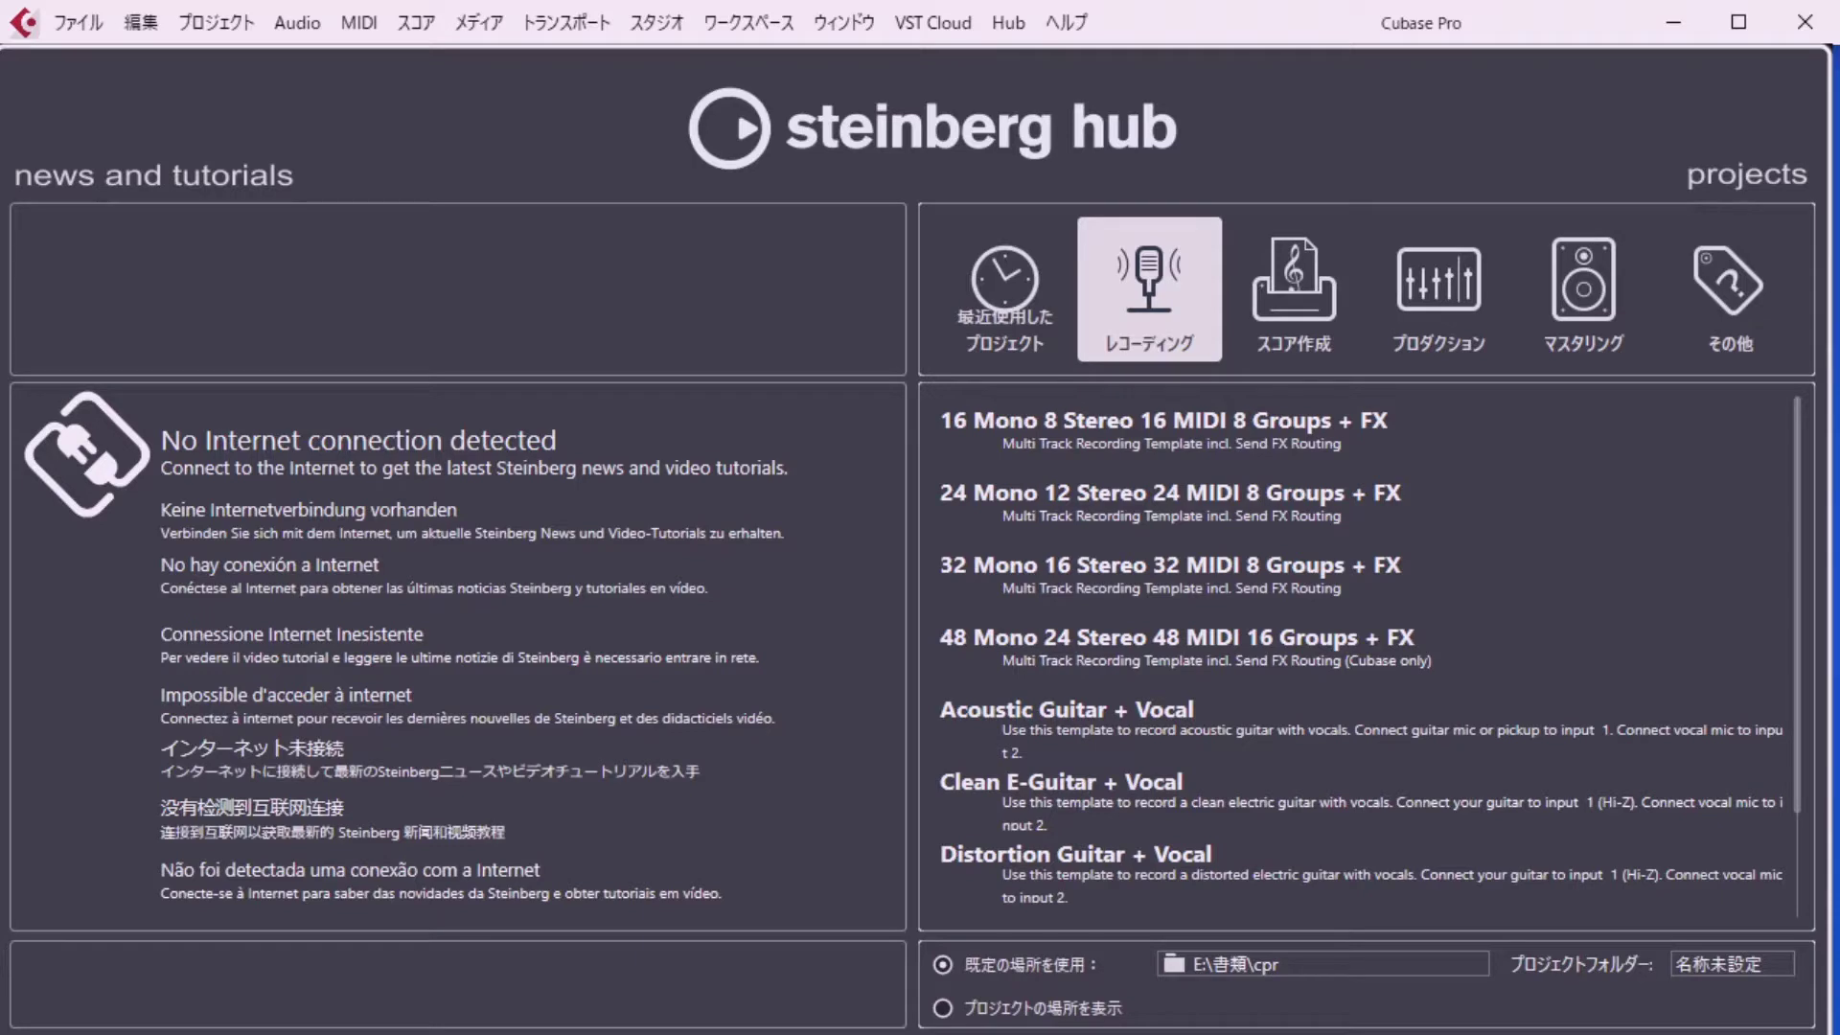
# Create an empty project in a project folder named 恋 and accept the default project settings.
pyautogui.click(1696, 966)
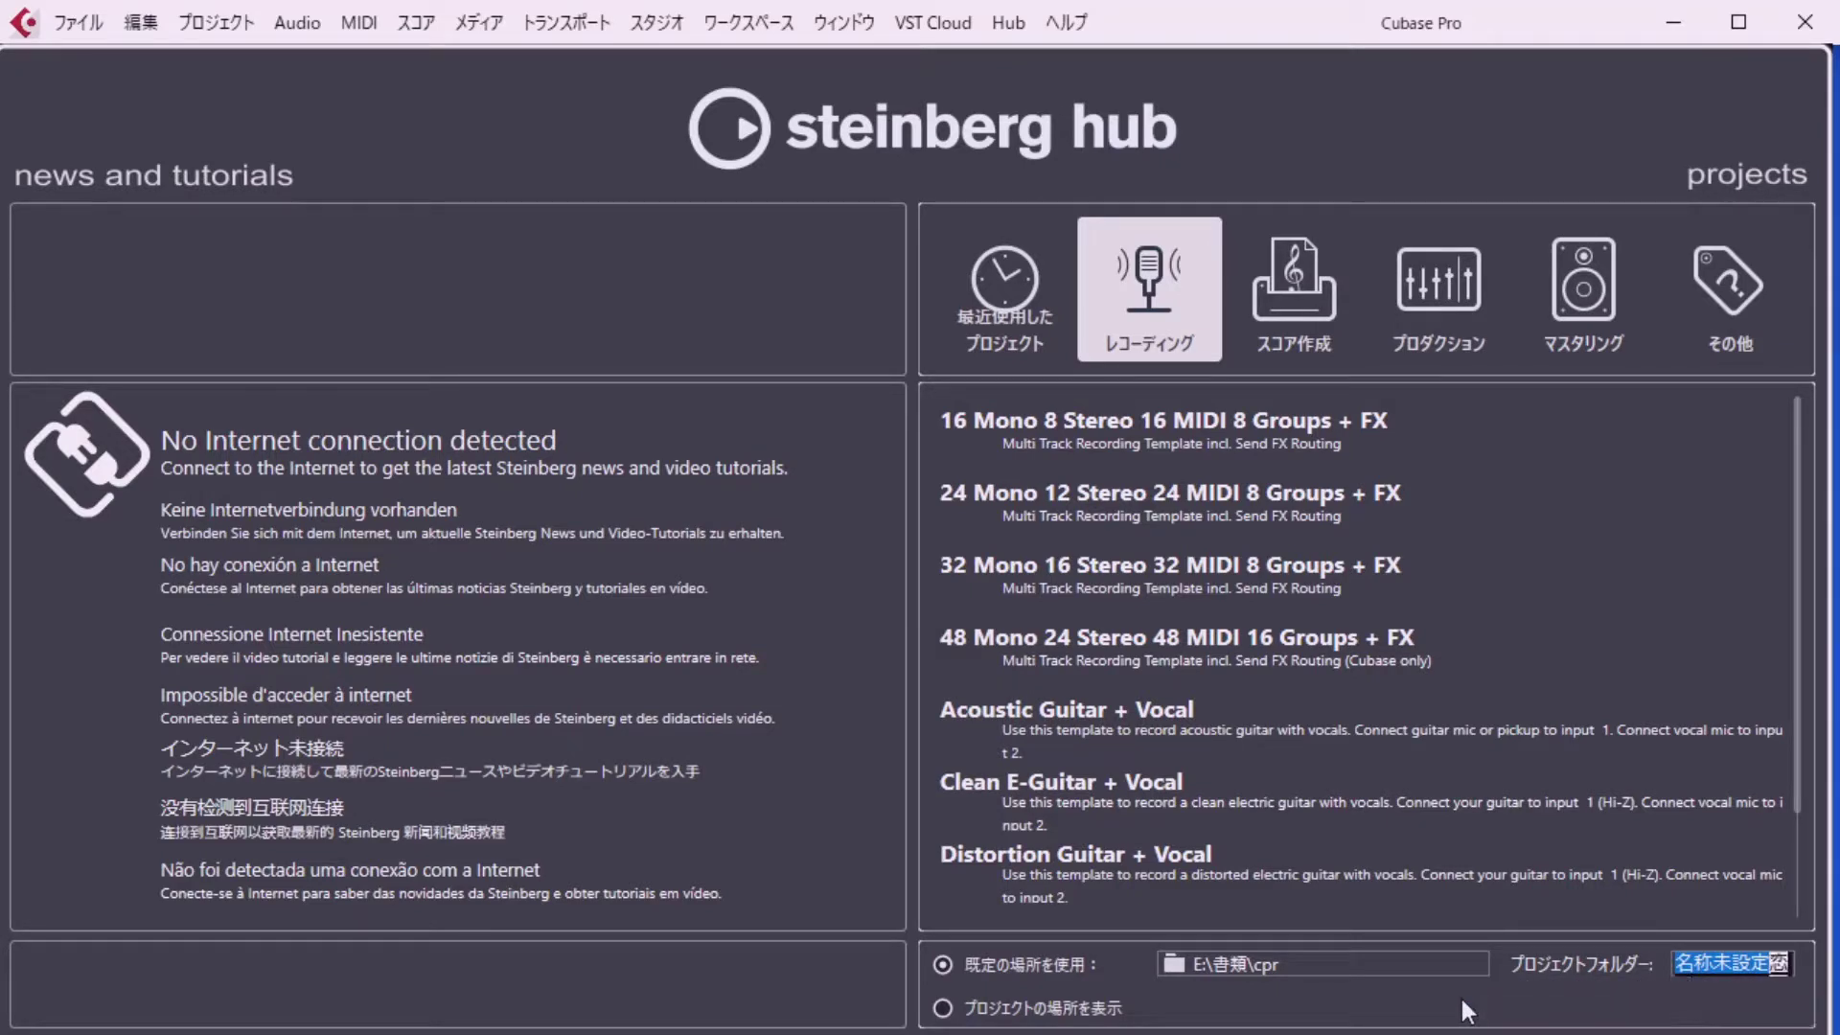
pyautogui.press('BackSpace')
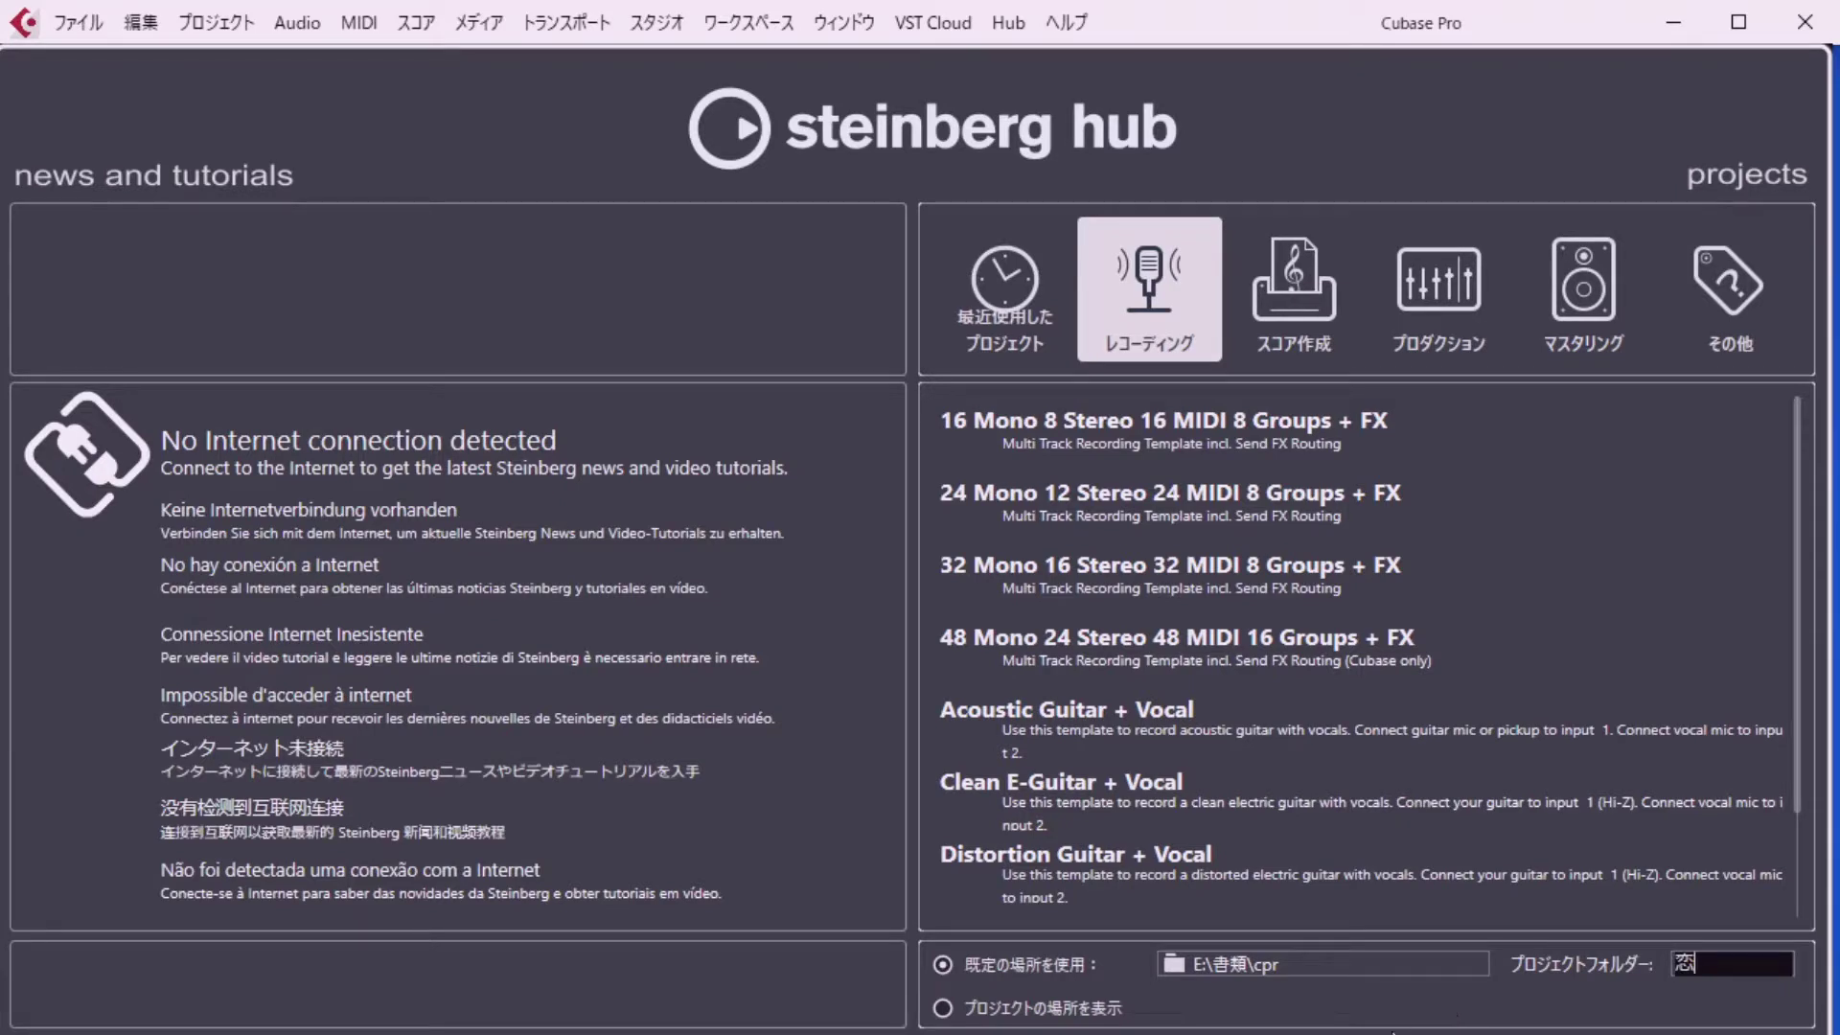
pyautogui.press('Return')
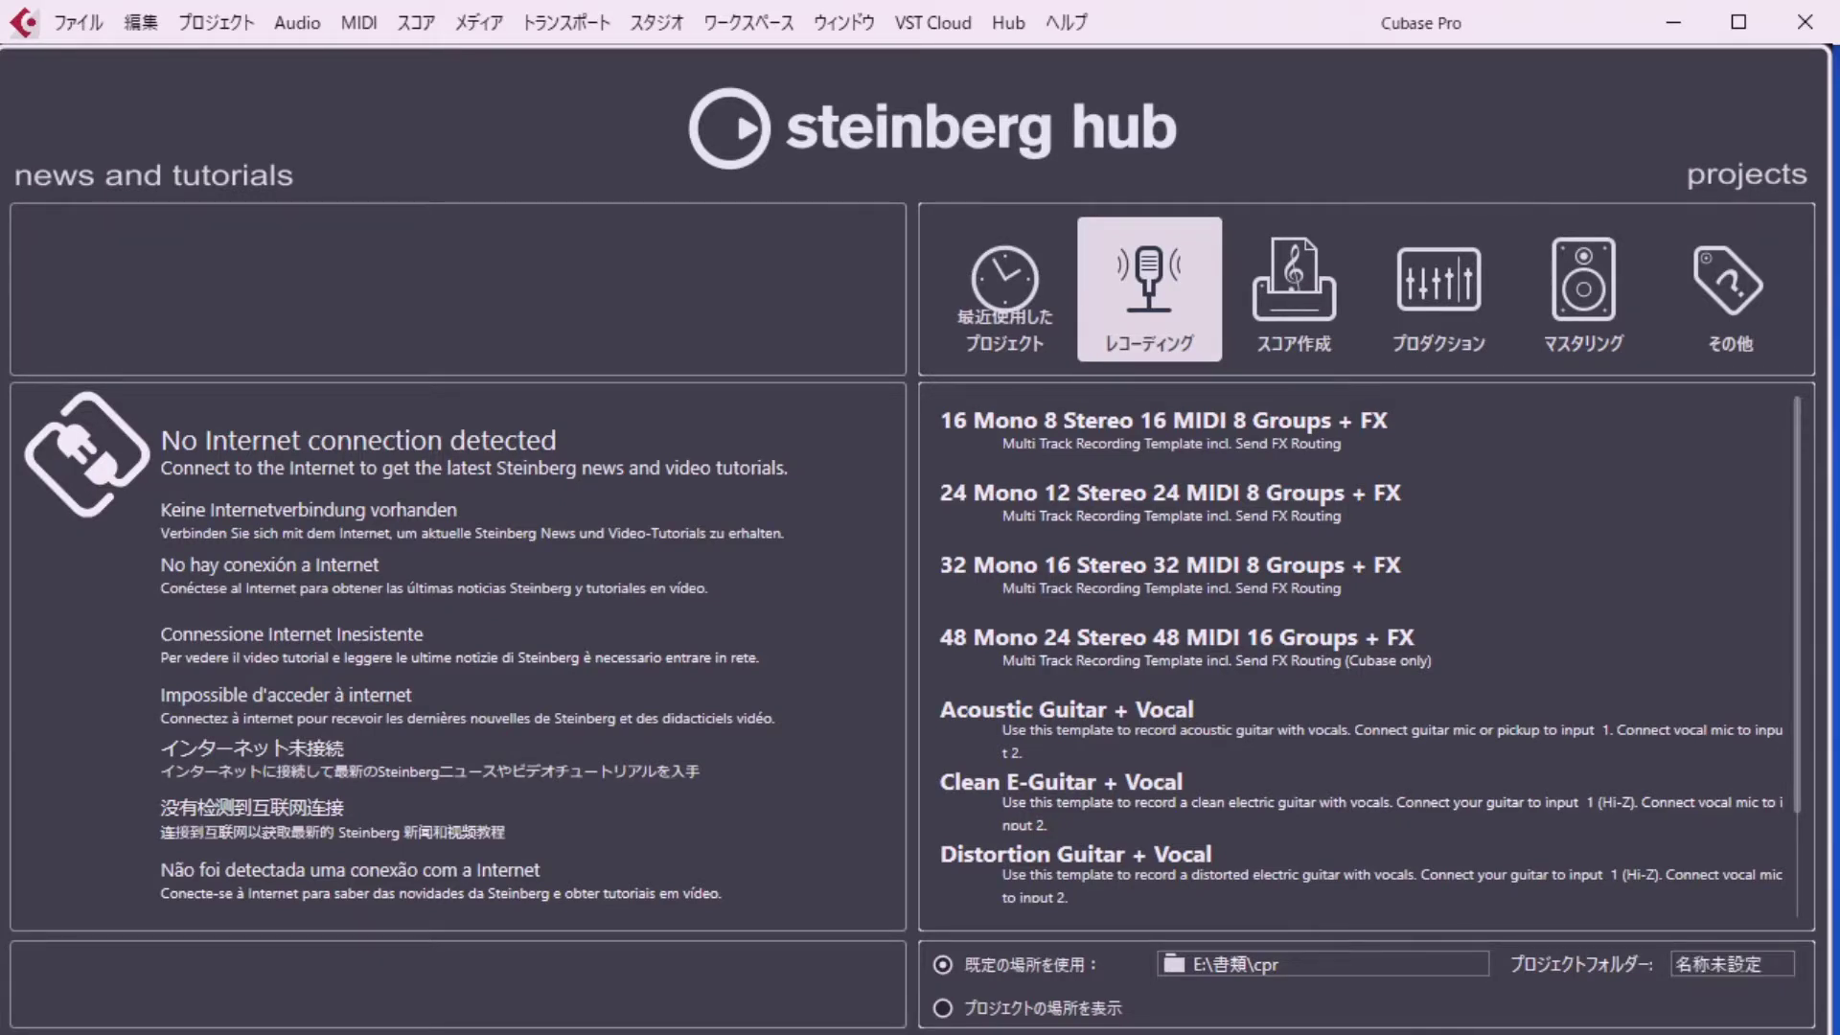
pyautogui.press('Return')
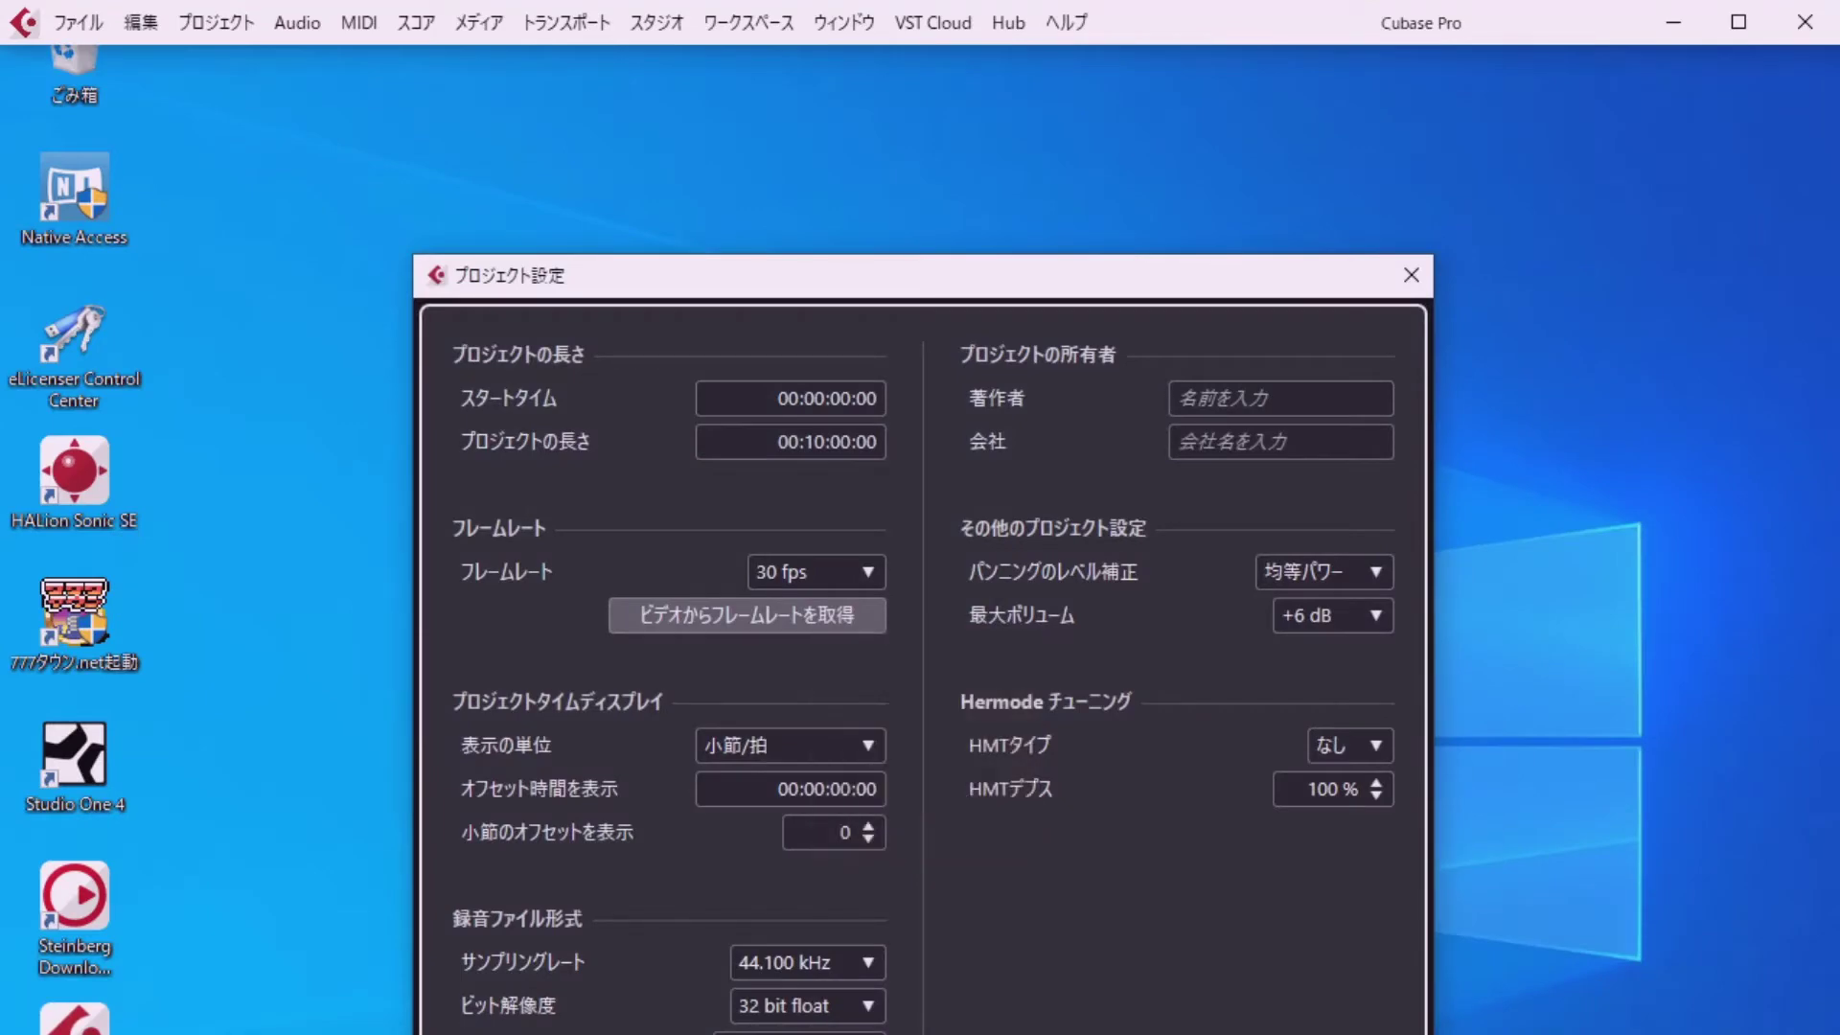
pyautogui.press('Return')
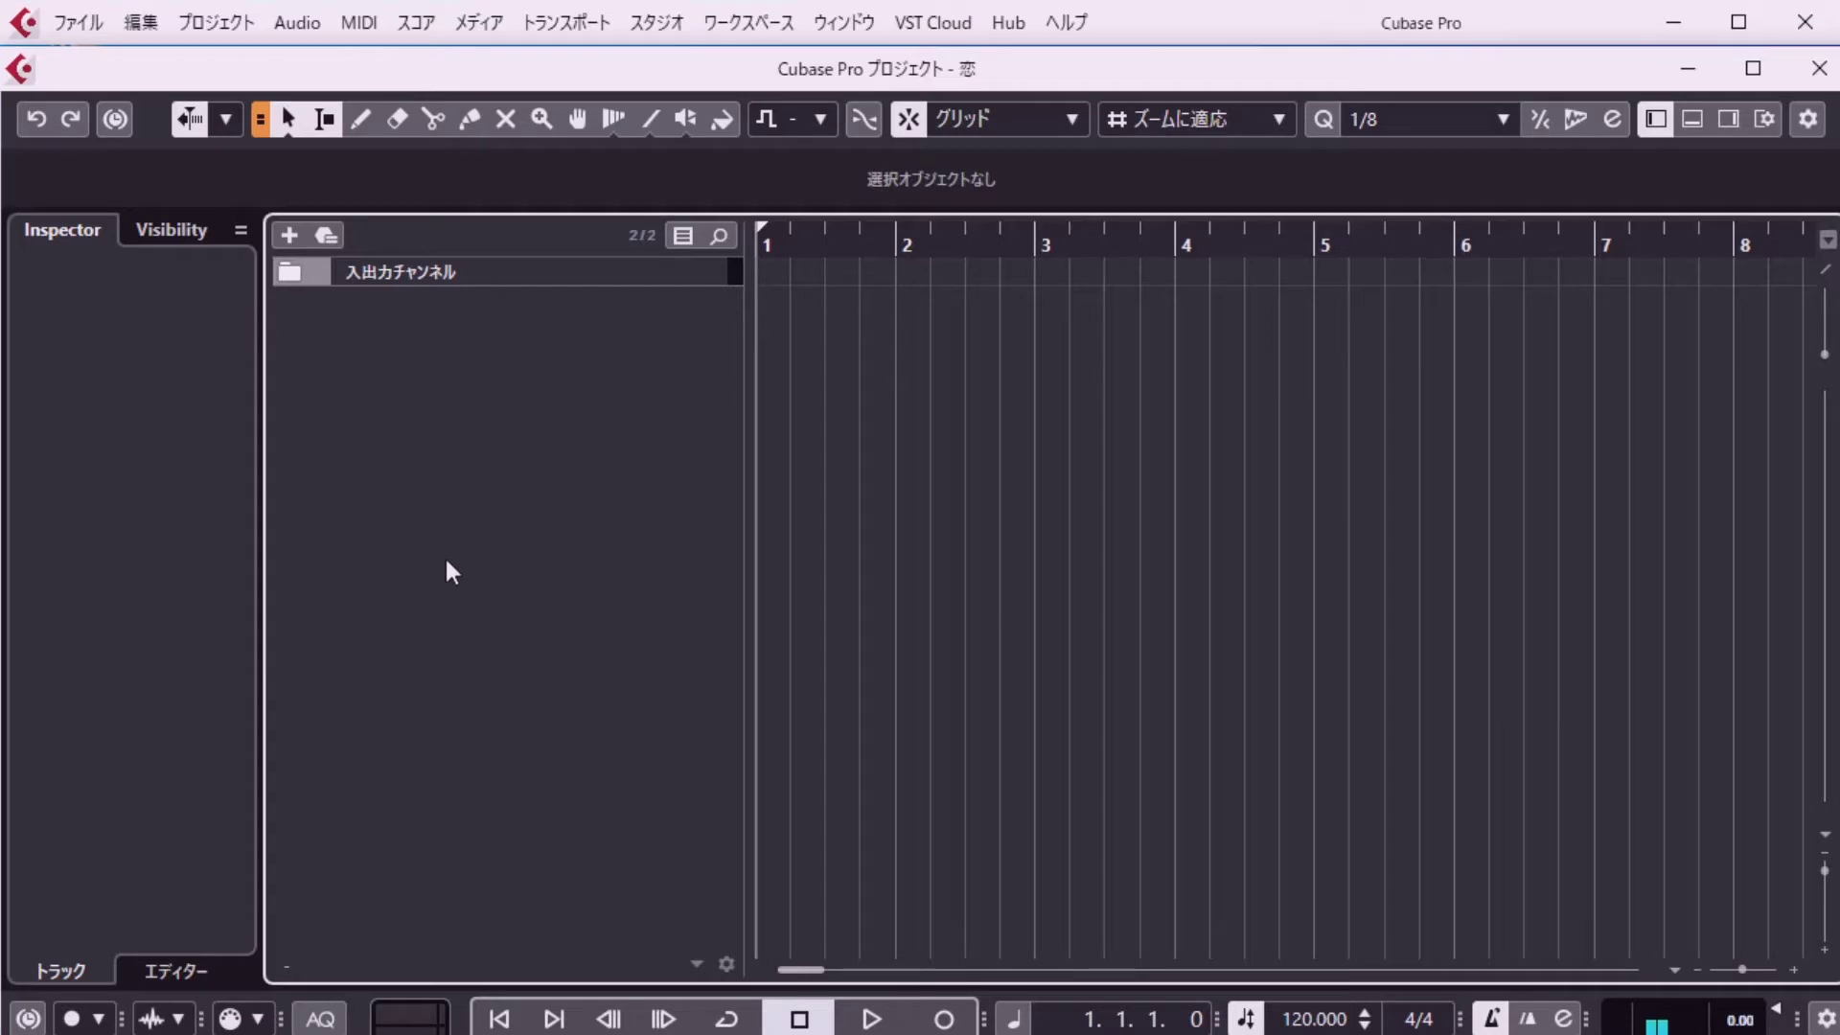
# Add a stereo audio track and import 恋(カラオケ).wav from the cpr folder in File Explorer onto it at bar 2.
pyautogui.click(290, 236)
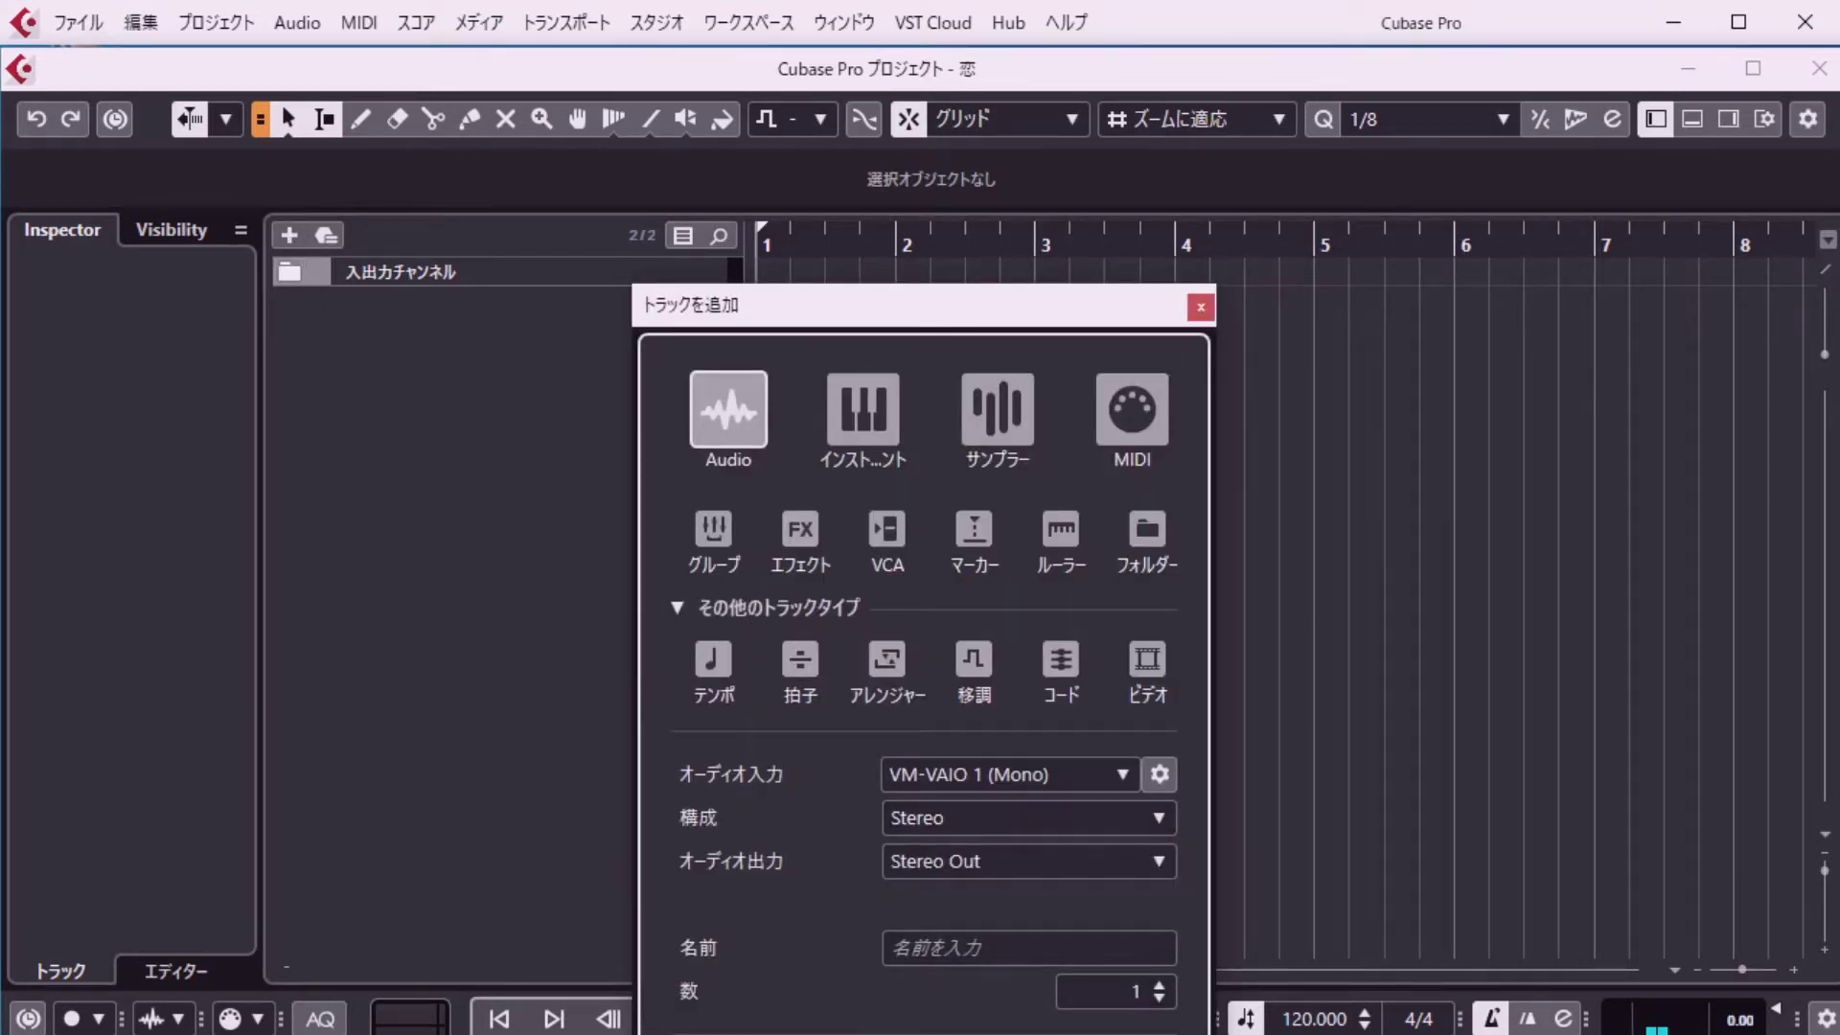
pyautogui.press('Return')
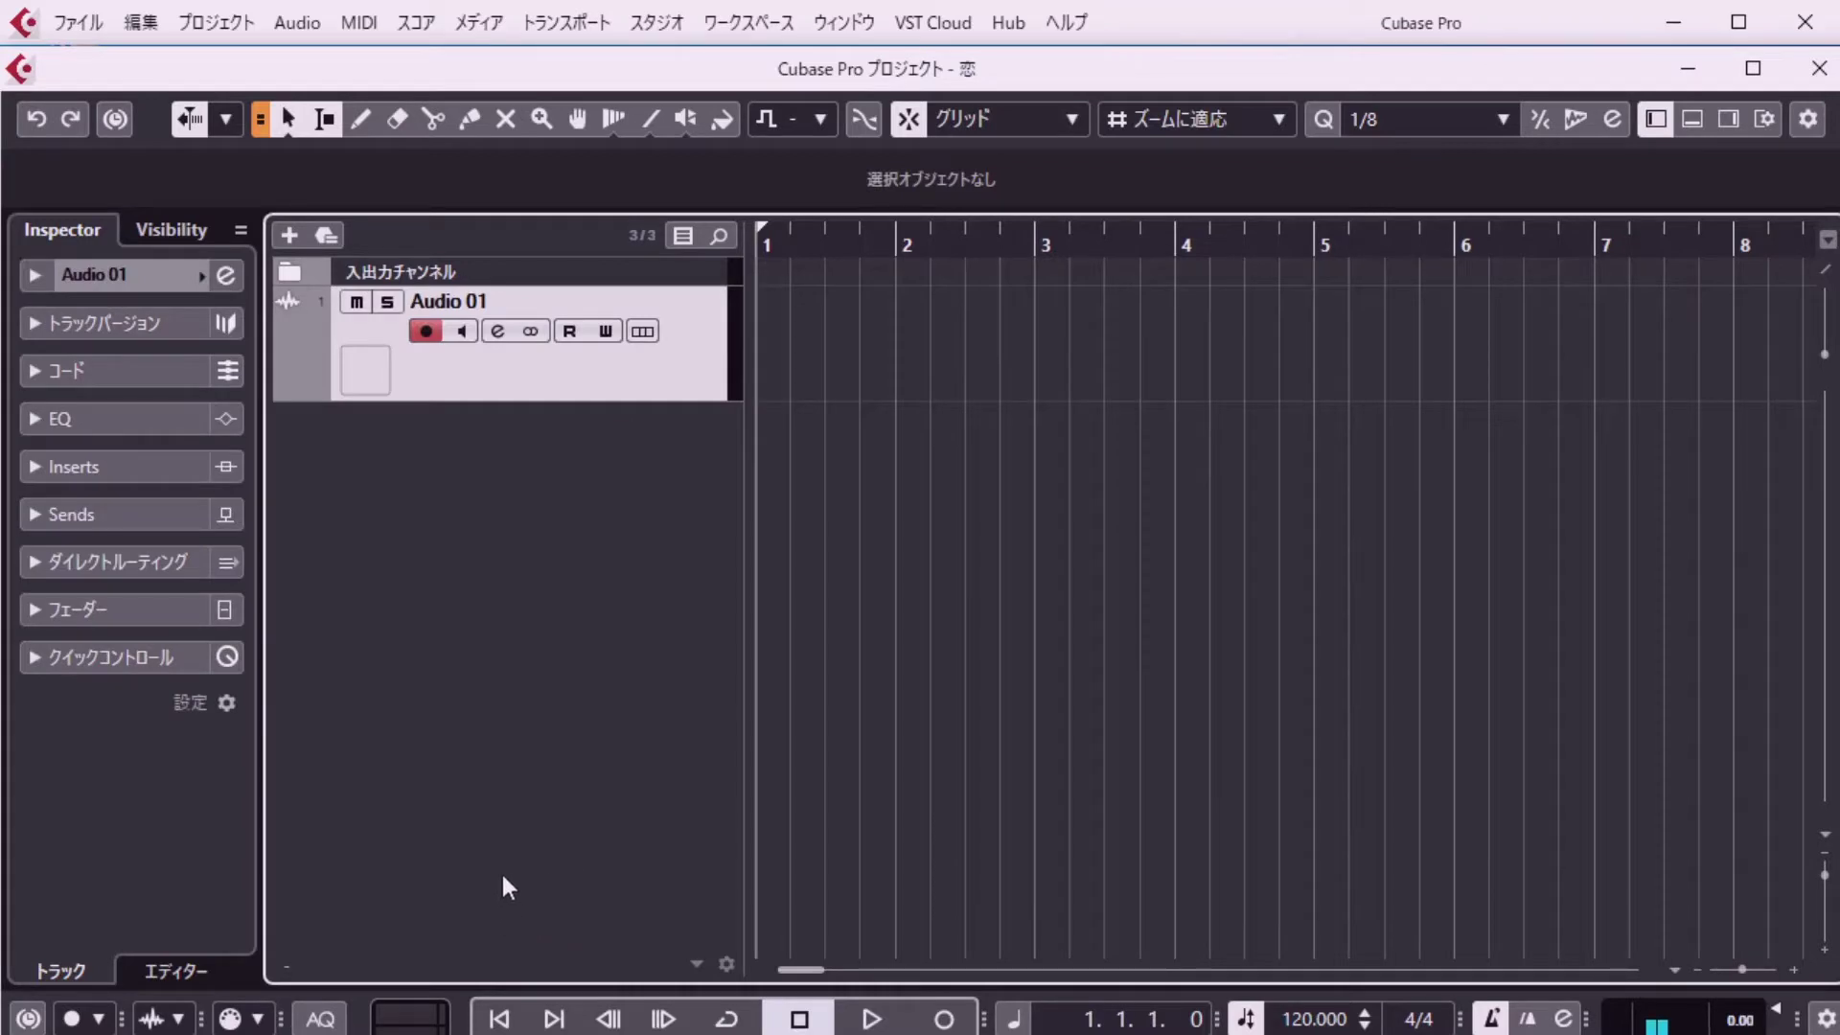
pyautogui.hotkey('alt', 'Tab')
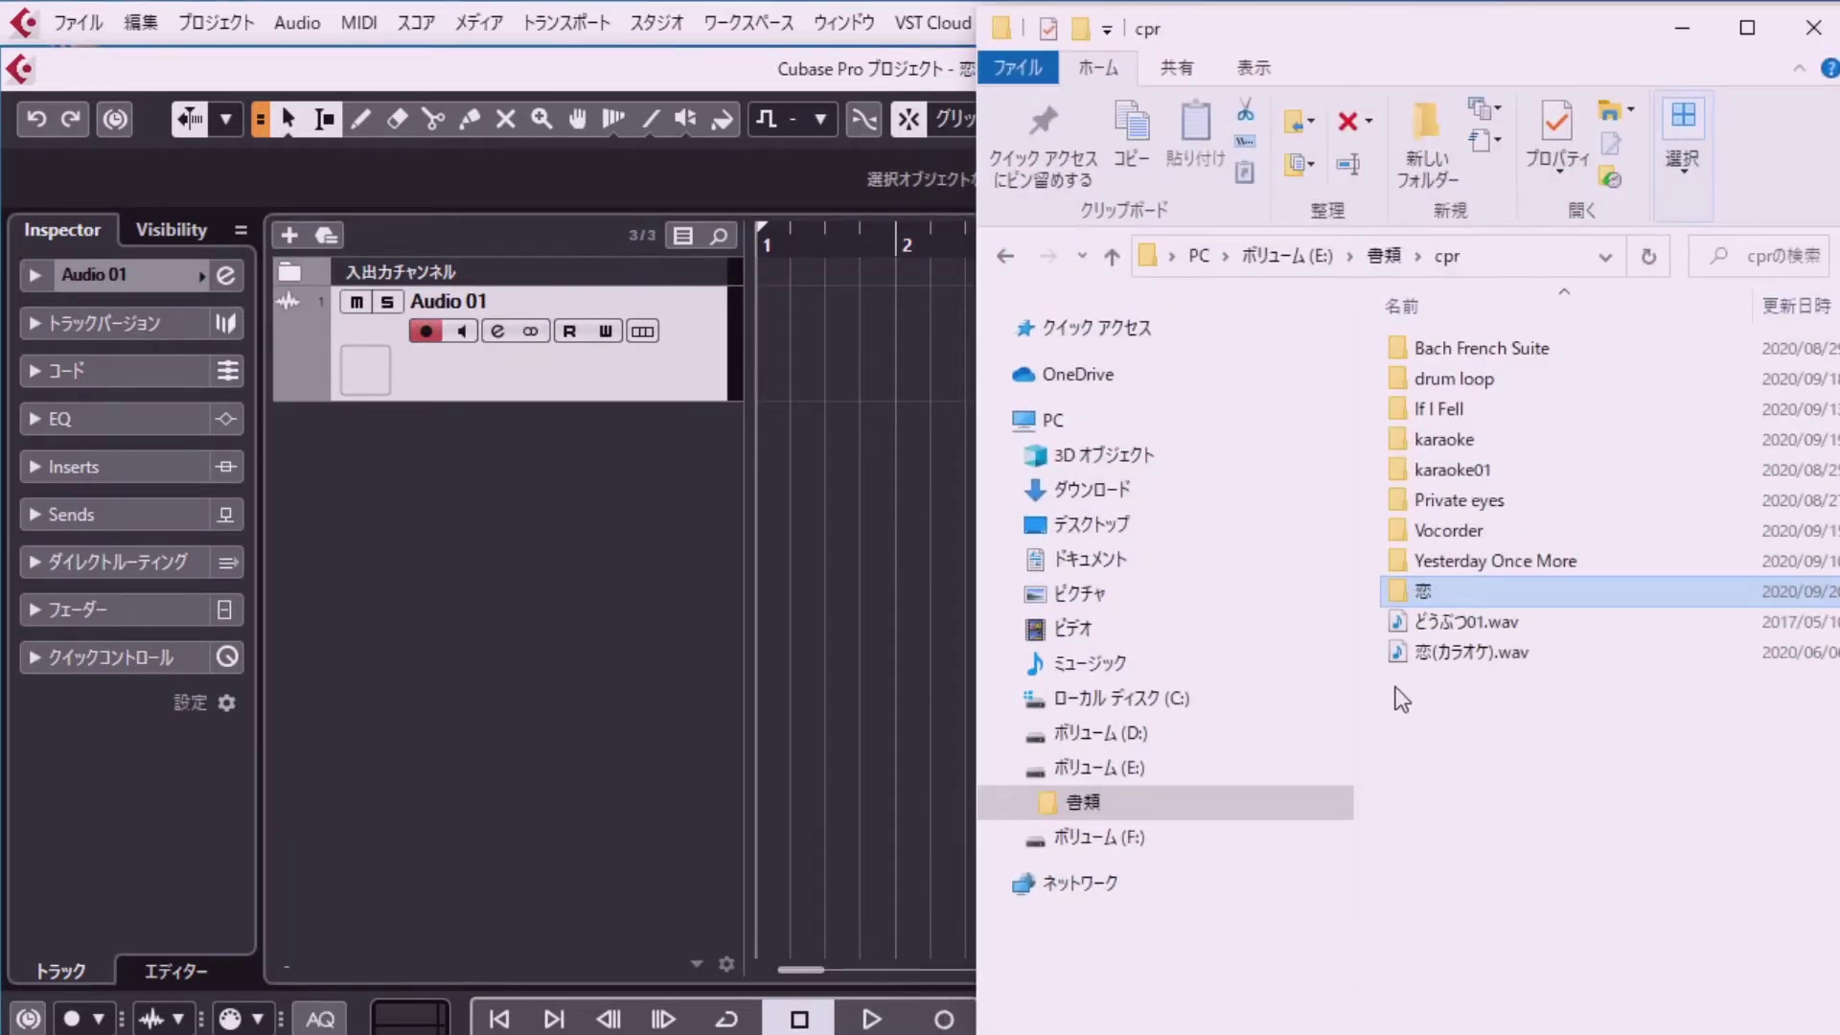
pyautogui.moveTo(1396, 656); pyautogui.dragTo(907, 393)
pyautogui.click(1122, 969)
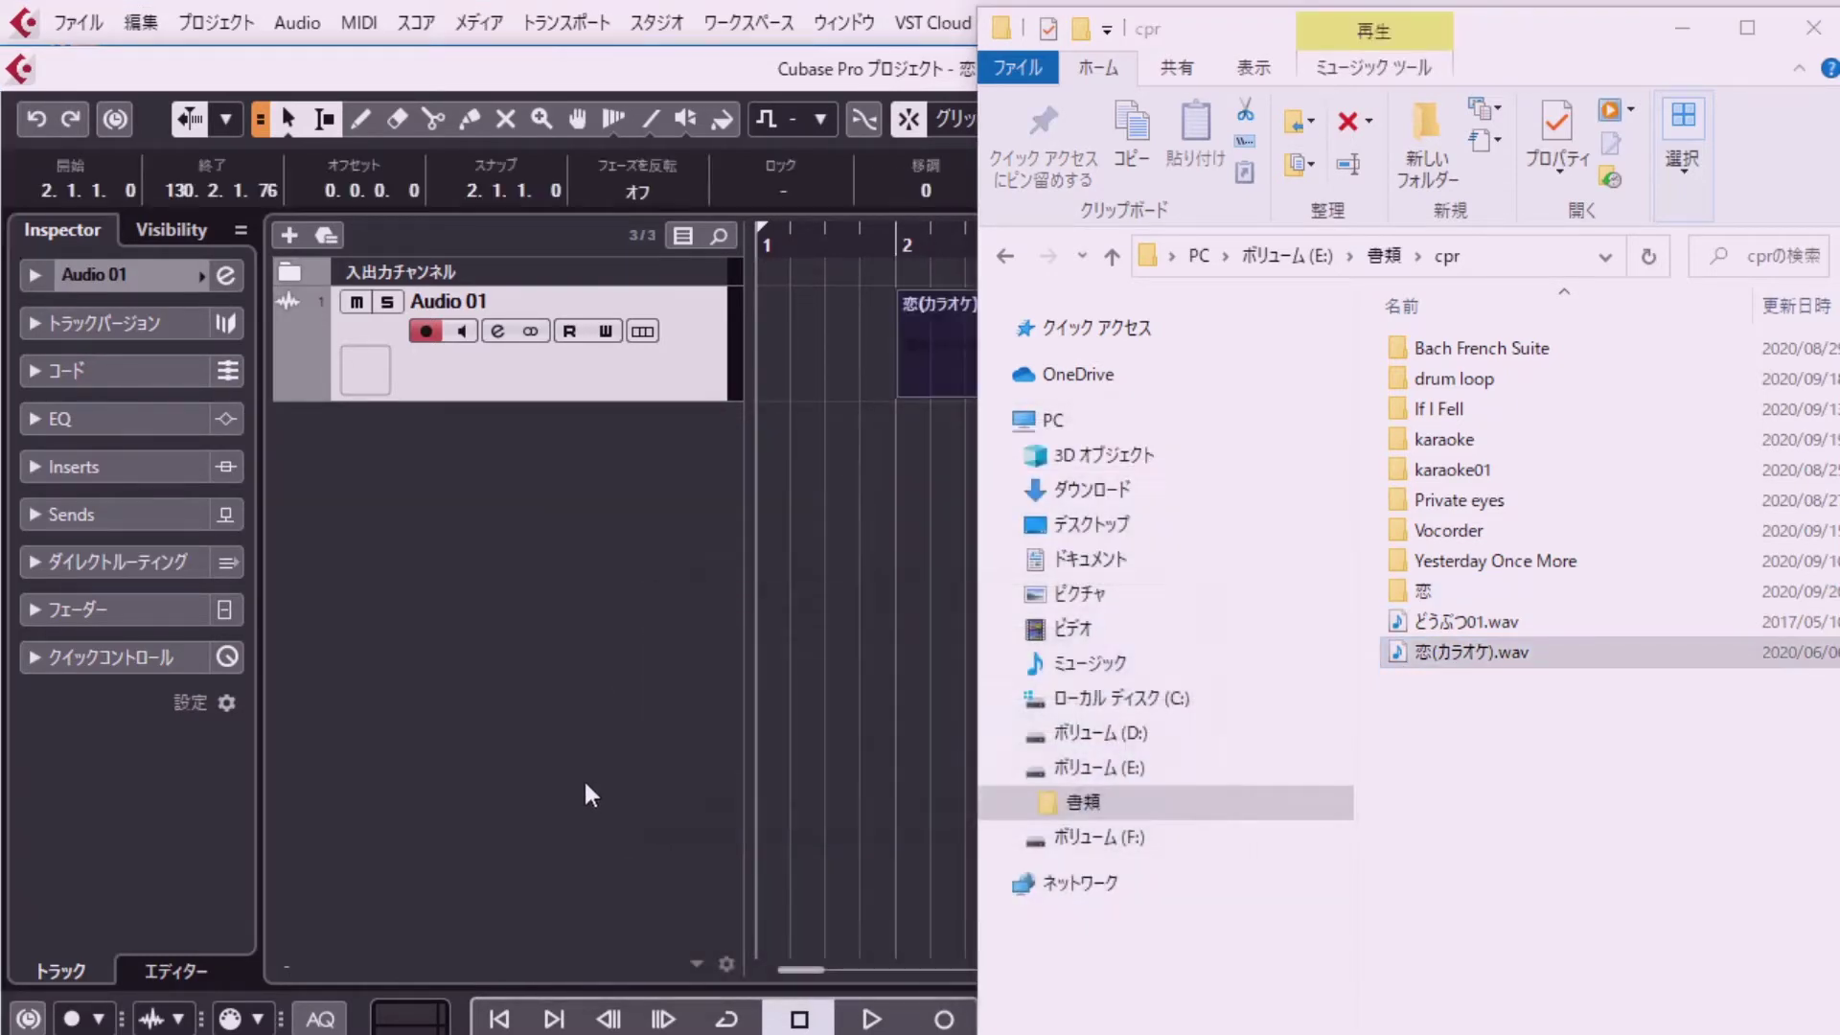
pyautogui.click(1687, 30)
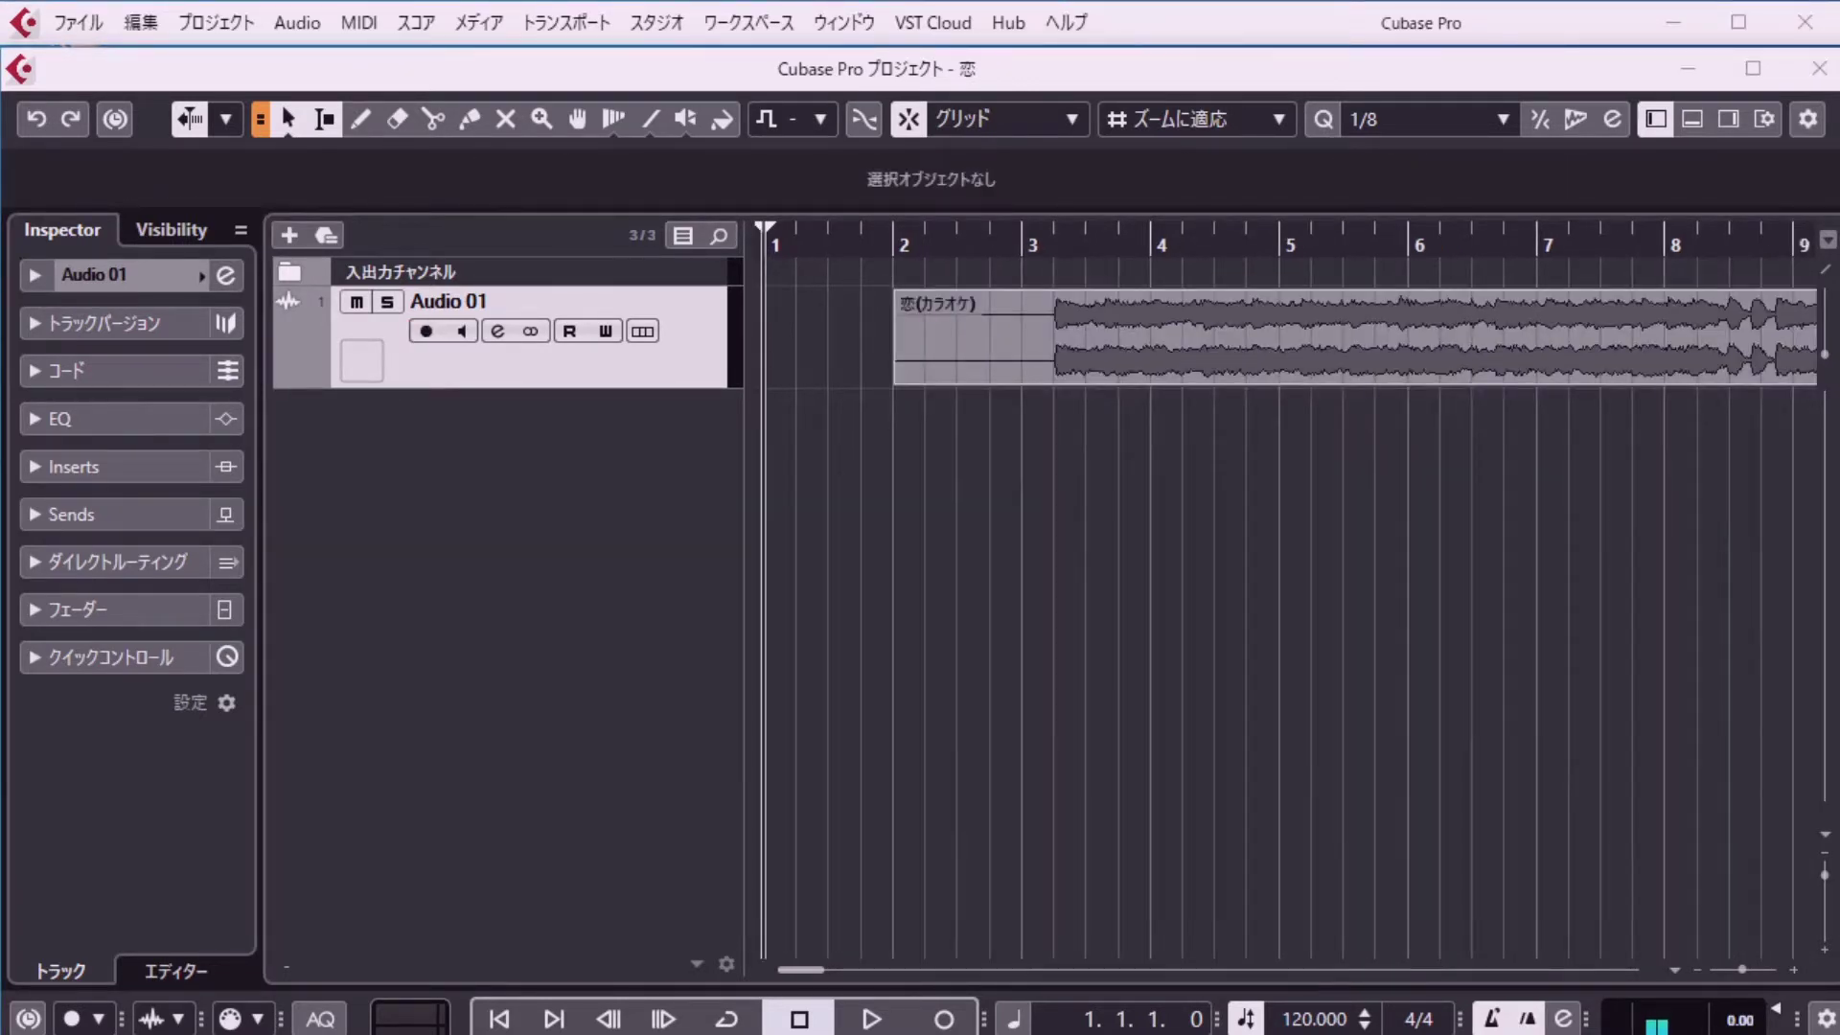
# Enlarge the Audio 01 track's height and, with snap off, shift the audio event so the music begins at bar 5.
pyautogui.click(600, 753)
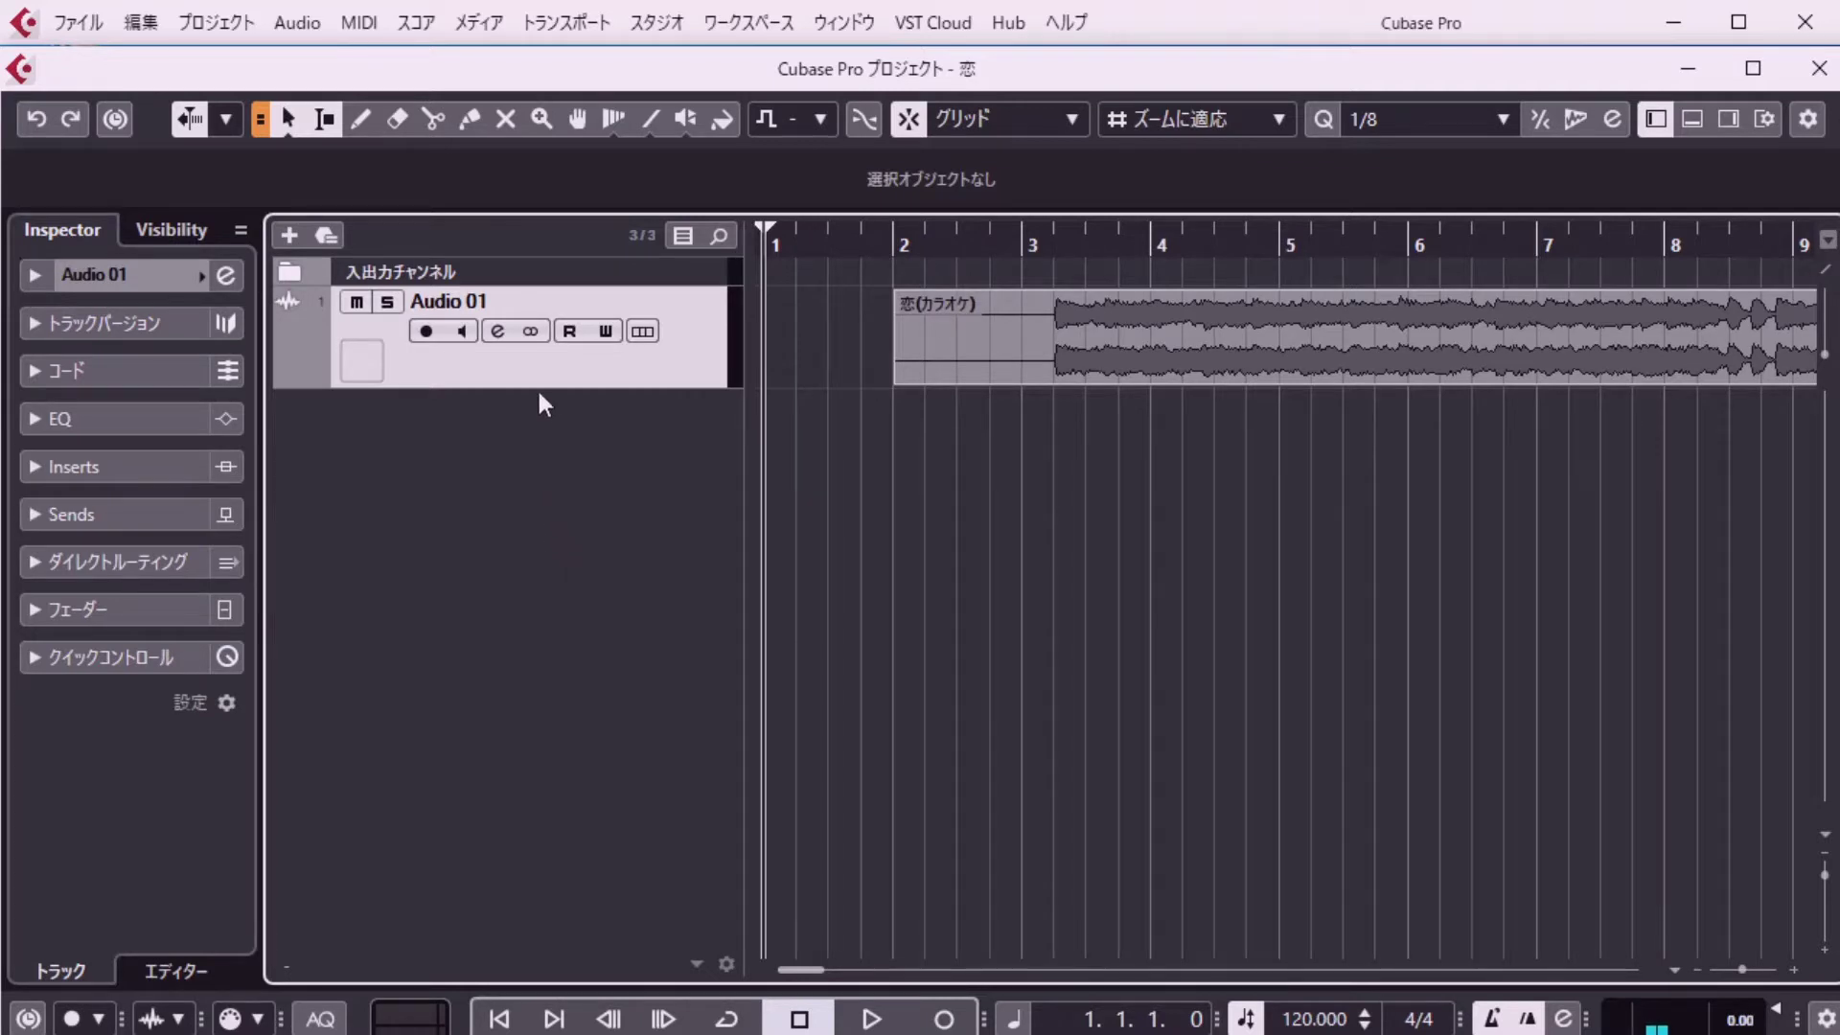
pyautogui.moveTo(538, 387); pyautogui.dragTo(510, 902)
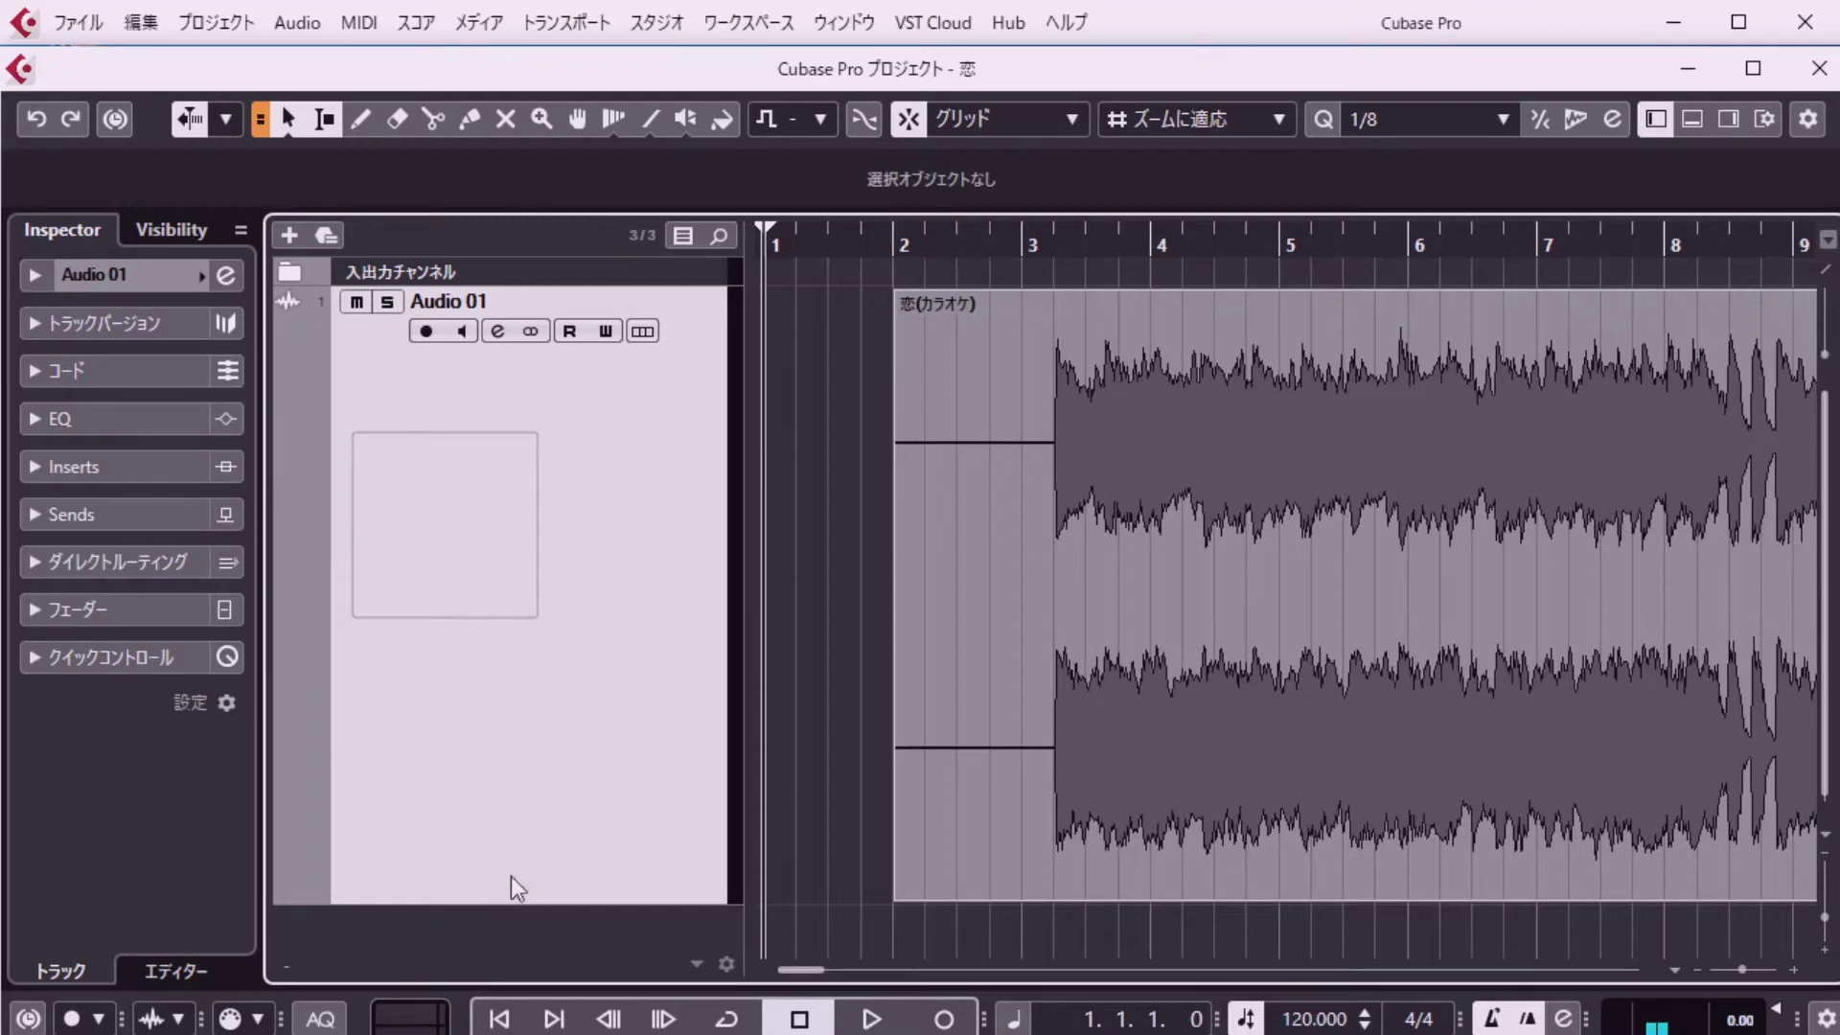
pyautogui.click(979, 728)
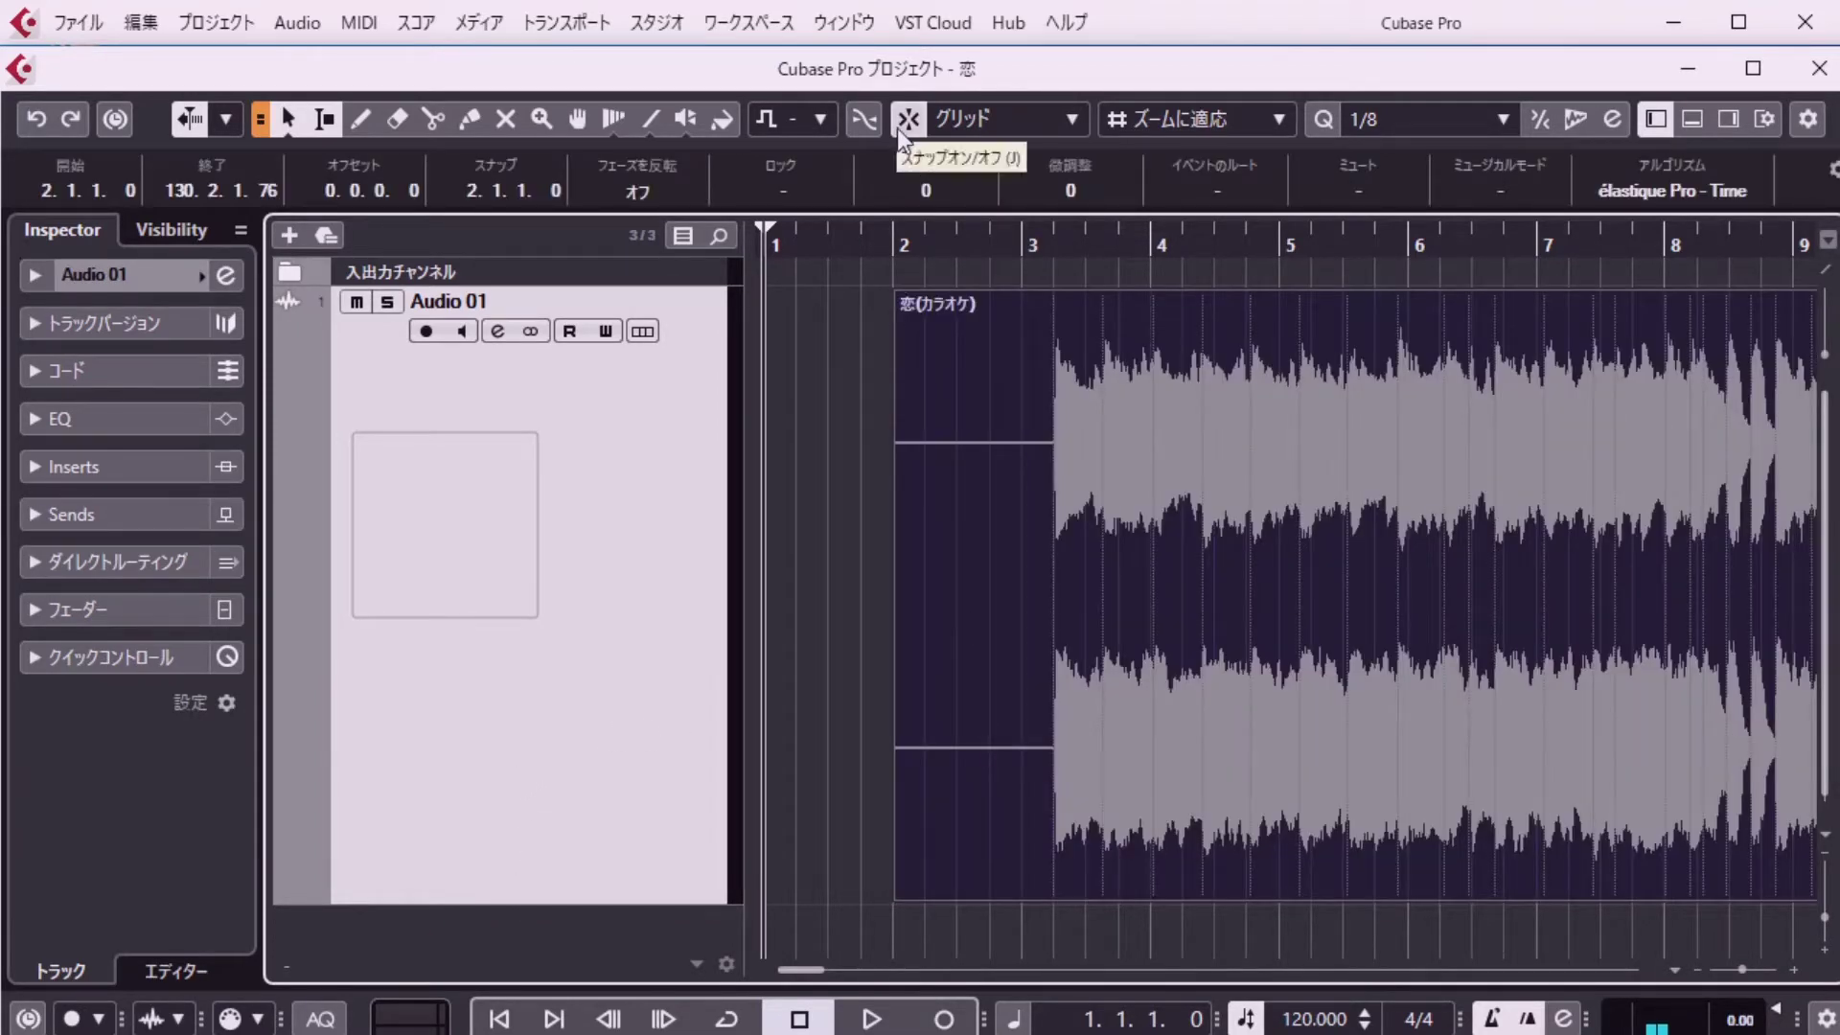
pyautogui.moveTo(948, 781); pyautogui.dragTo(1175, 777)
pyautogui.click(1037, 756)
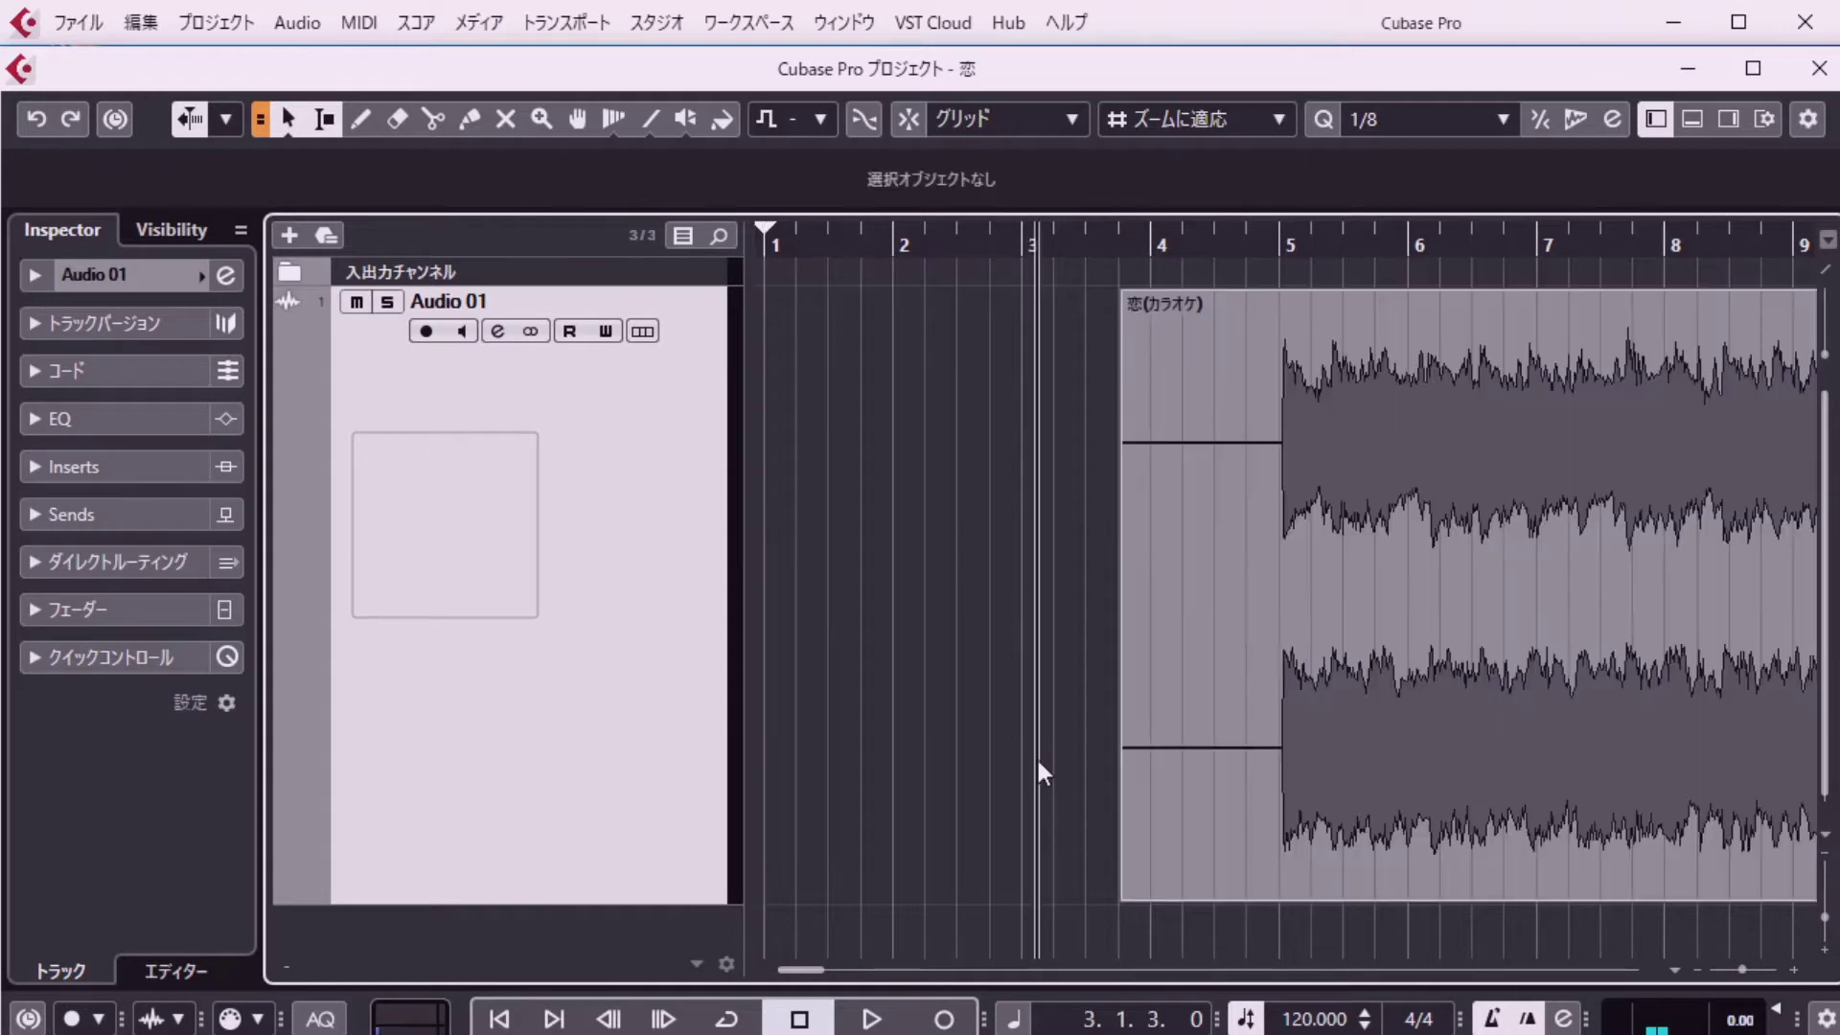
# Play the opening of the song against the metronome and set the project tempo to 140.
pyautogui.press('space')
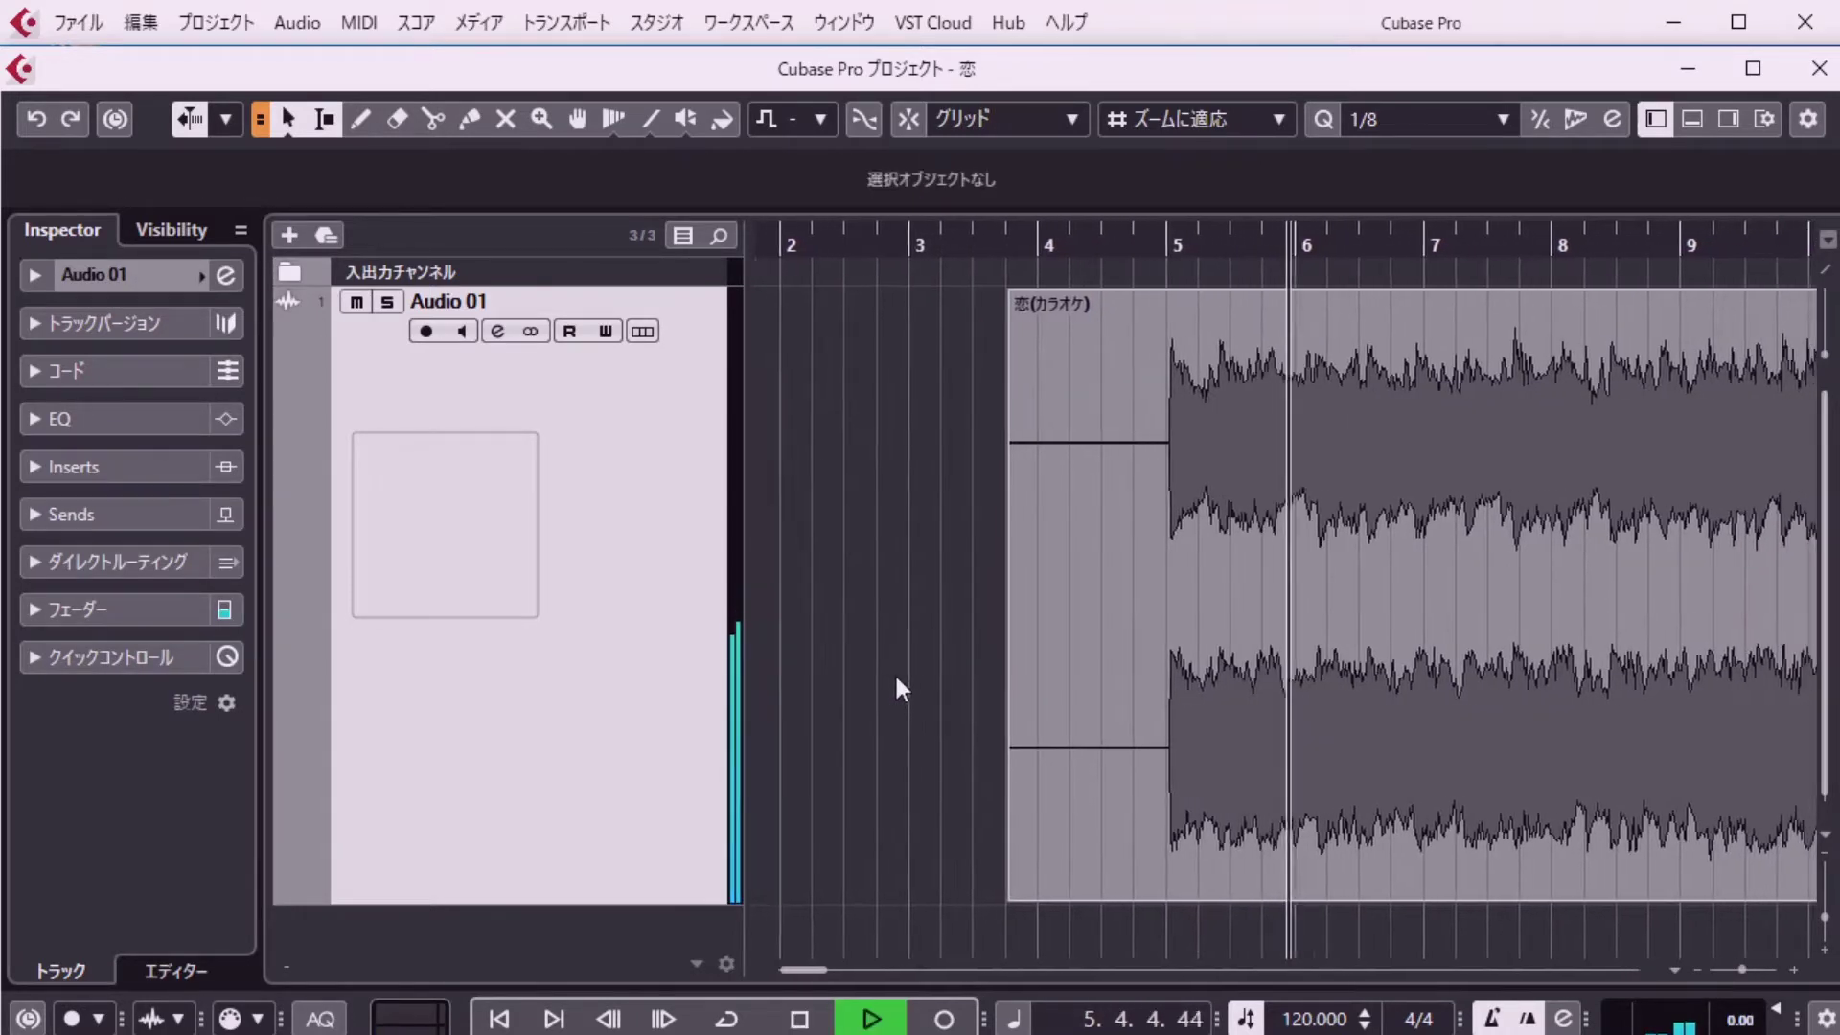
pyautogui.press('space')
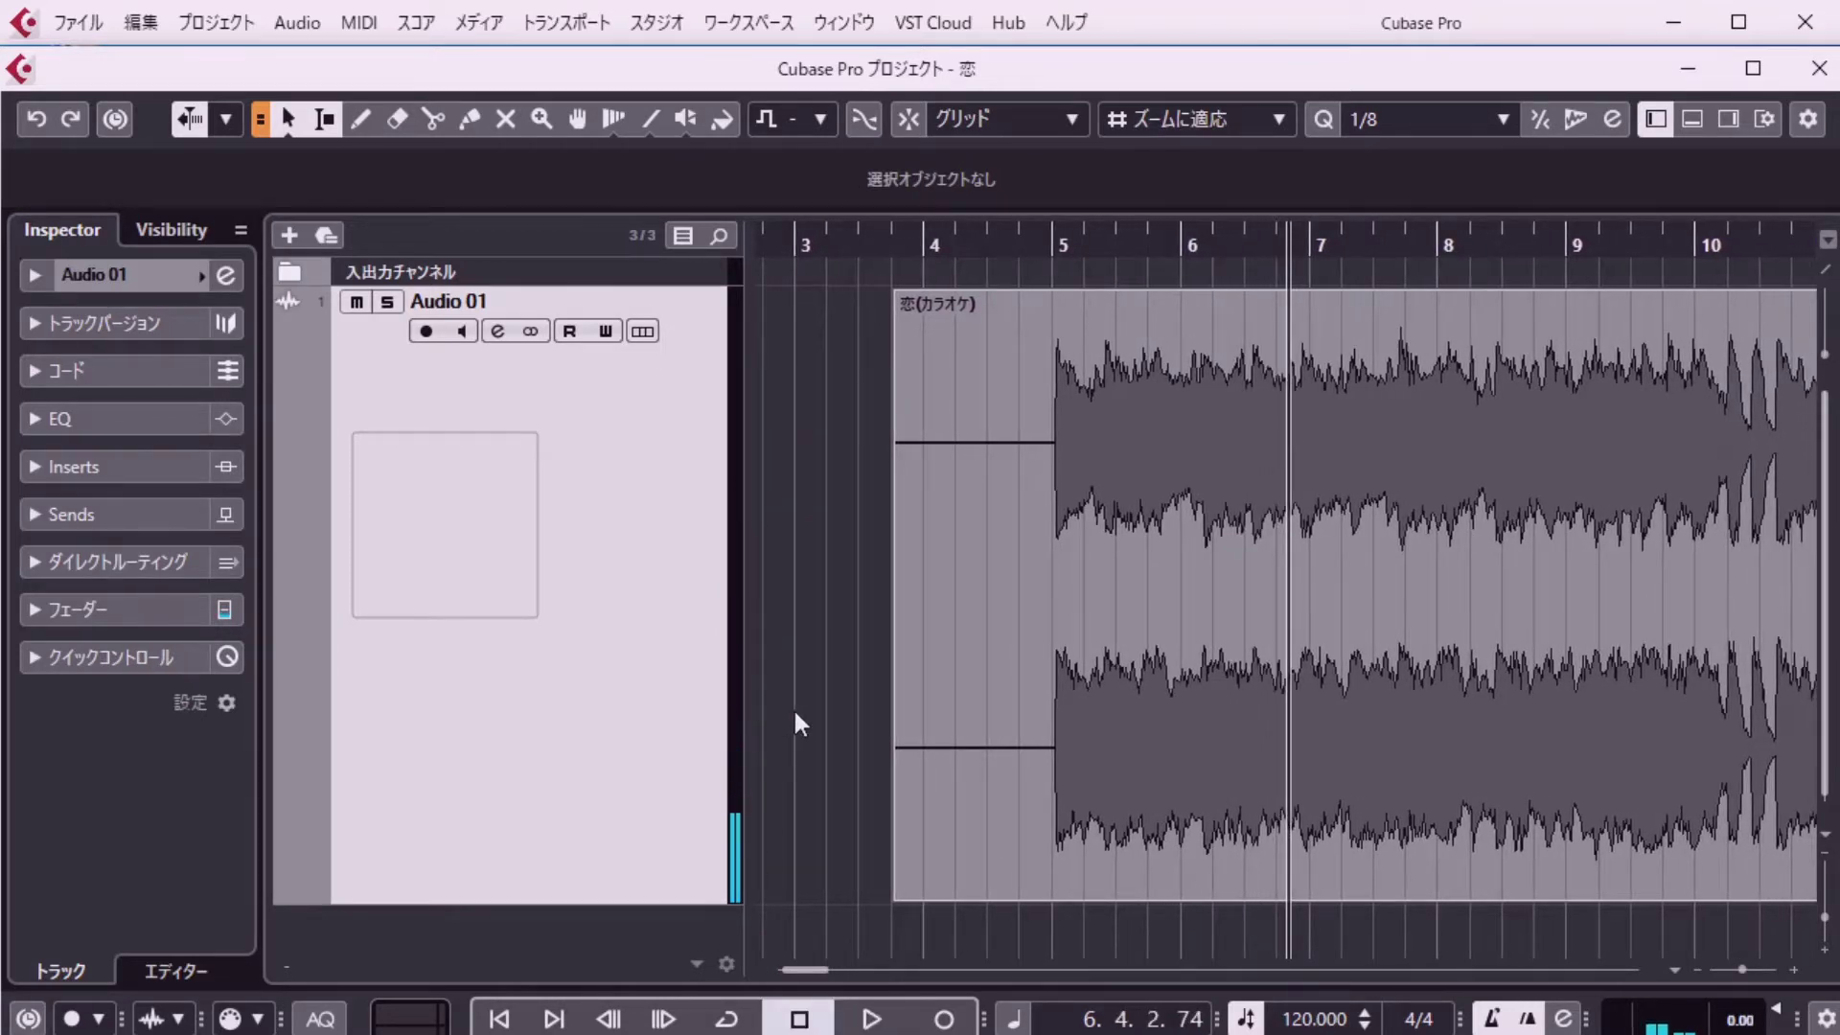
pyautogui.doubleClick(1299, 1019)
pyautogui.write('140')
pyautogui.press('Return')
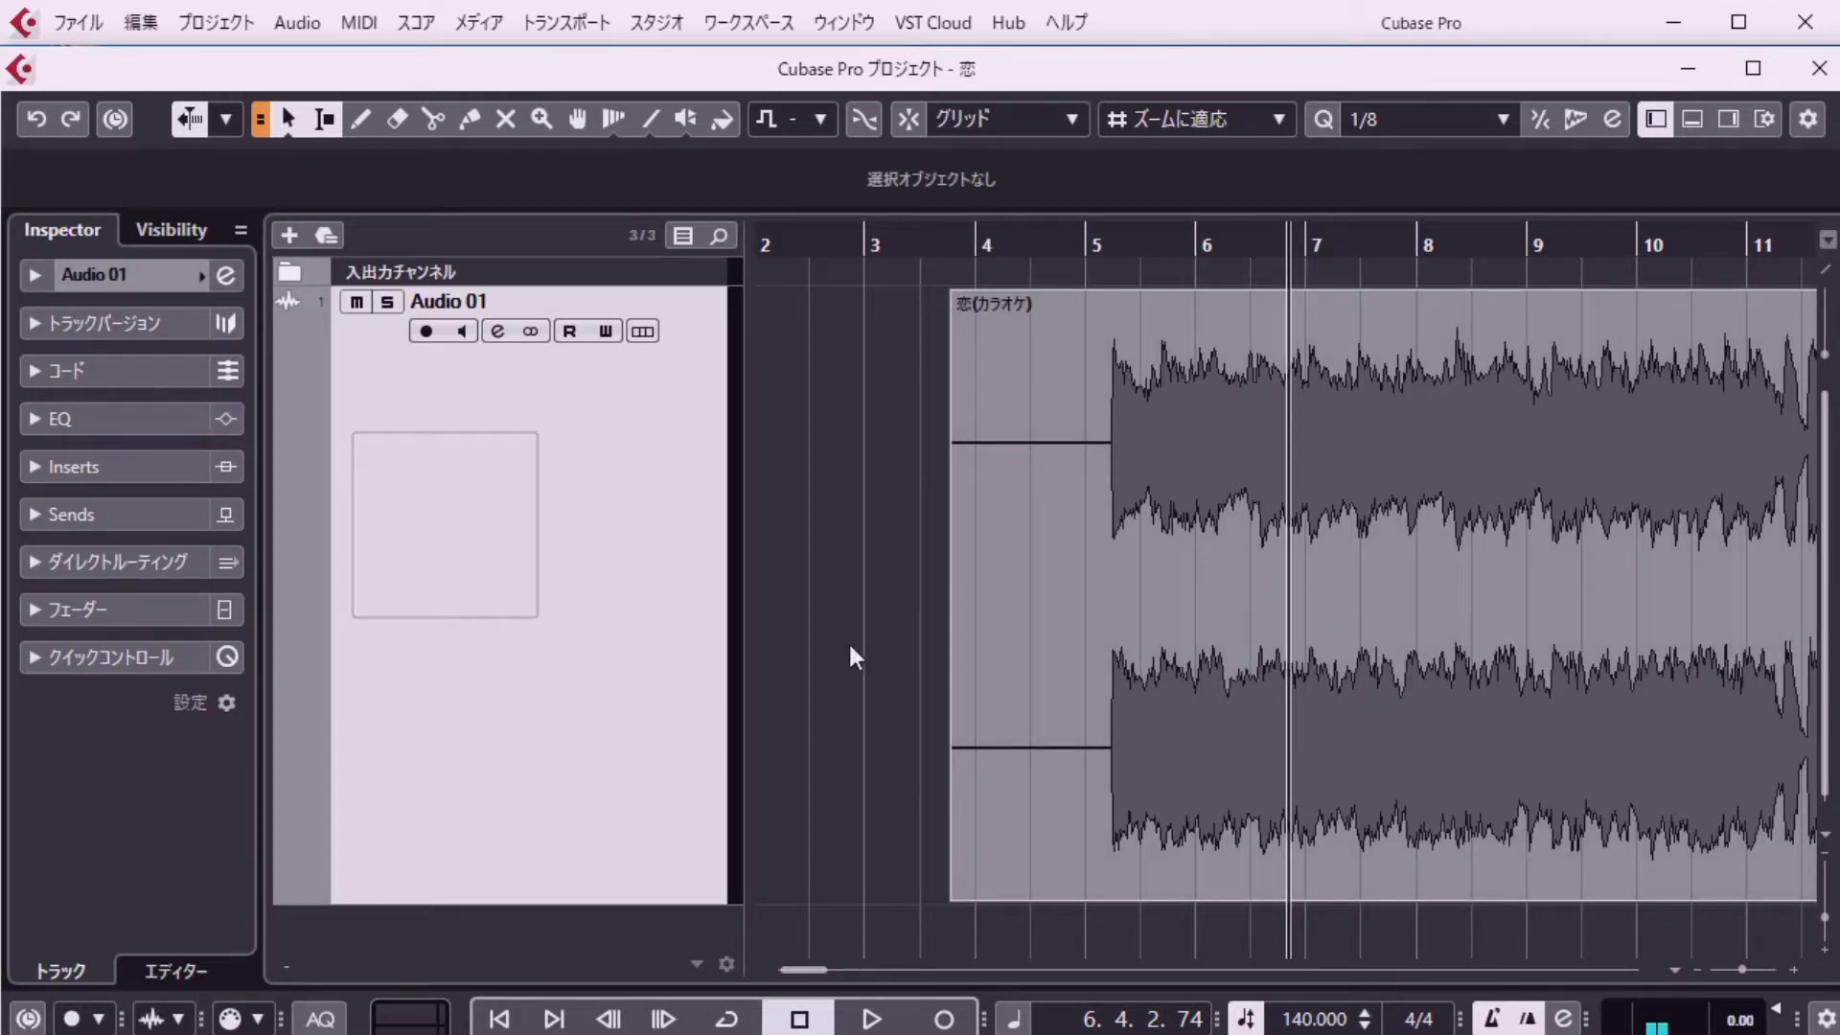
# Trim the silence from the start of the audio event up to the first sound, at about 5.1.4.54.
pyautogui.click(868, 250)
pyautogui.moveTo(869, 250); pyautogui.dragTo(868, 286)
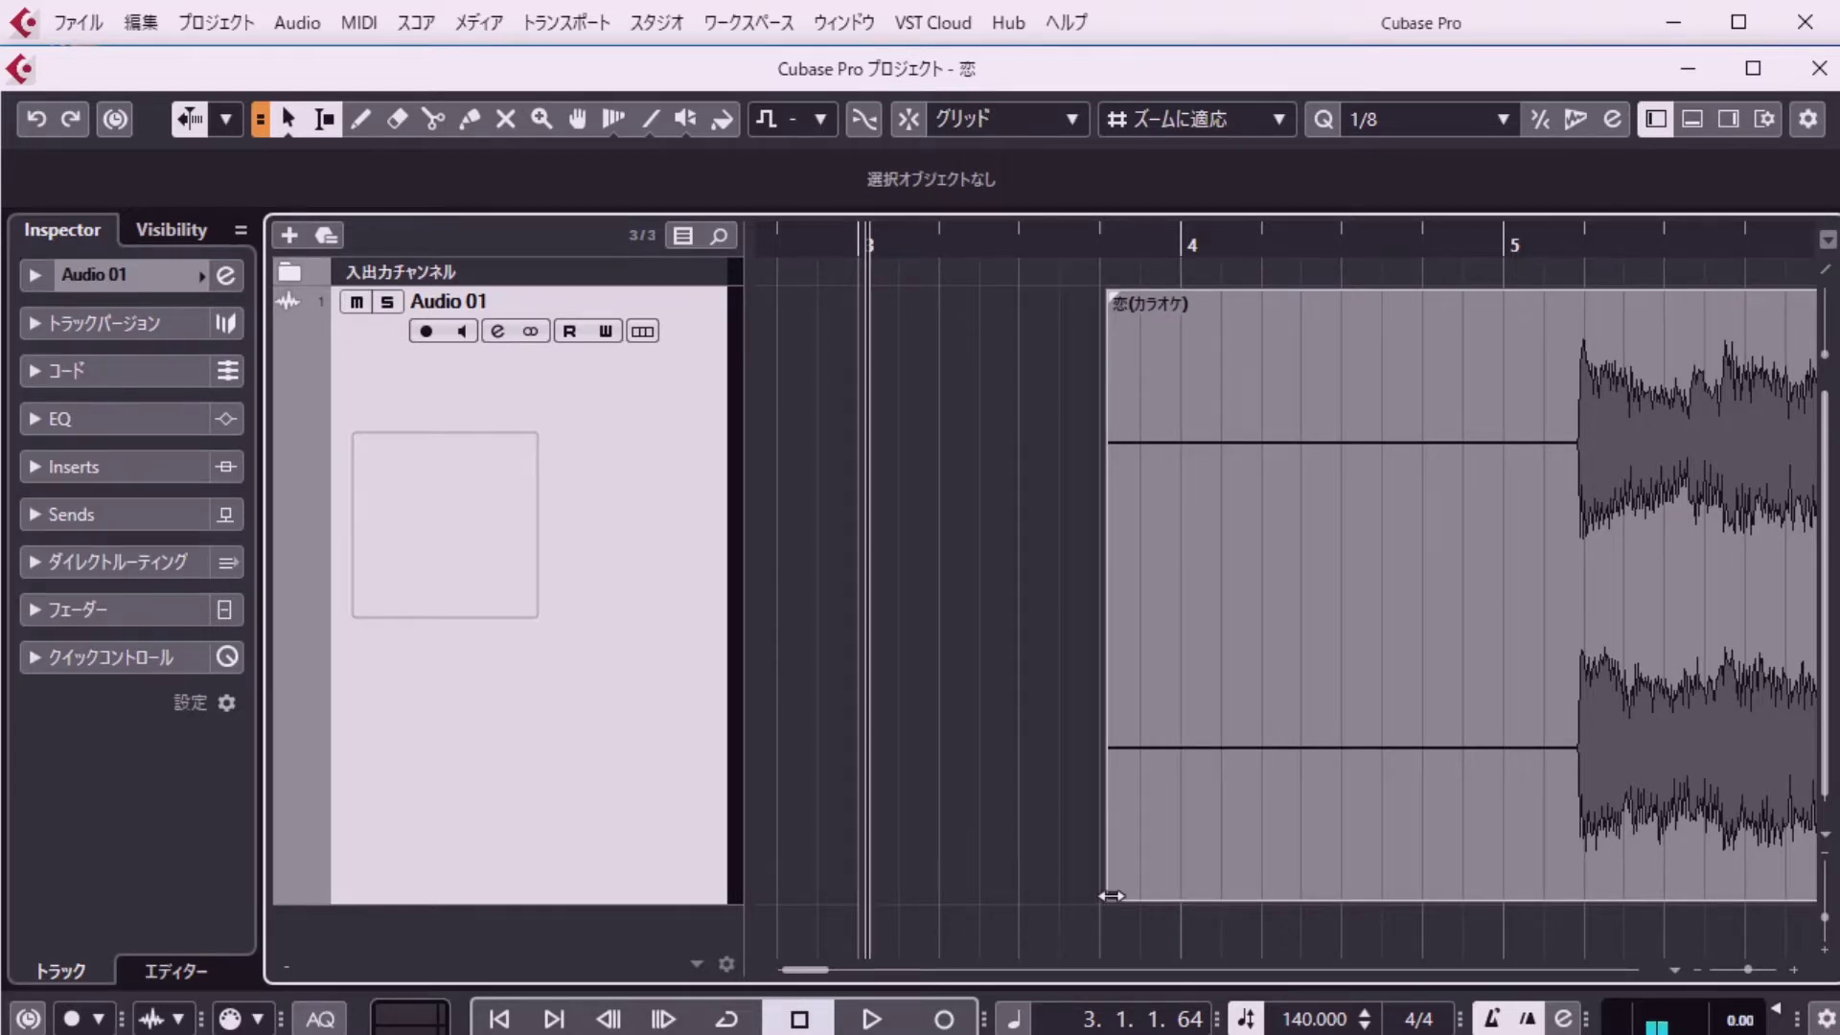
pyautogui.moveTo(1111, 896); pyautogui.dragTo(1579, 908)
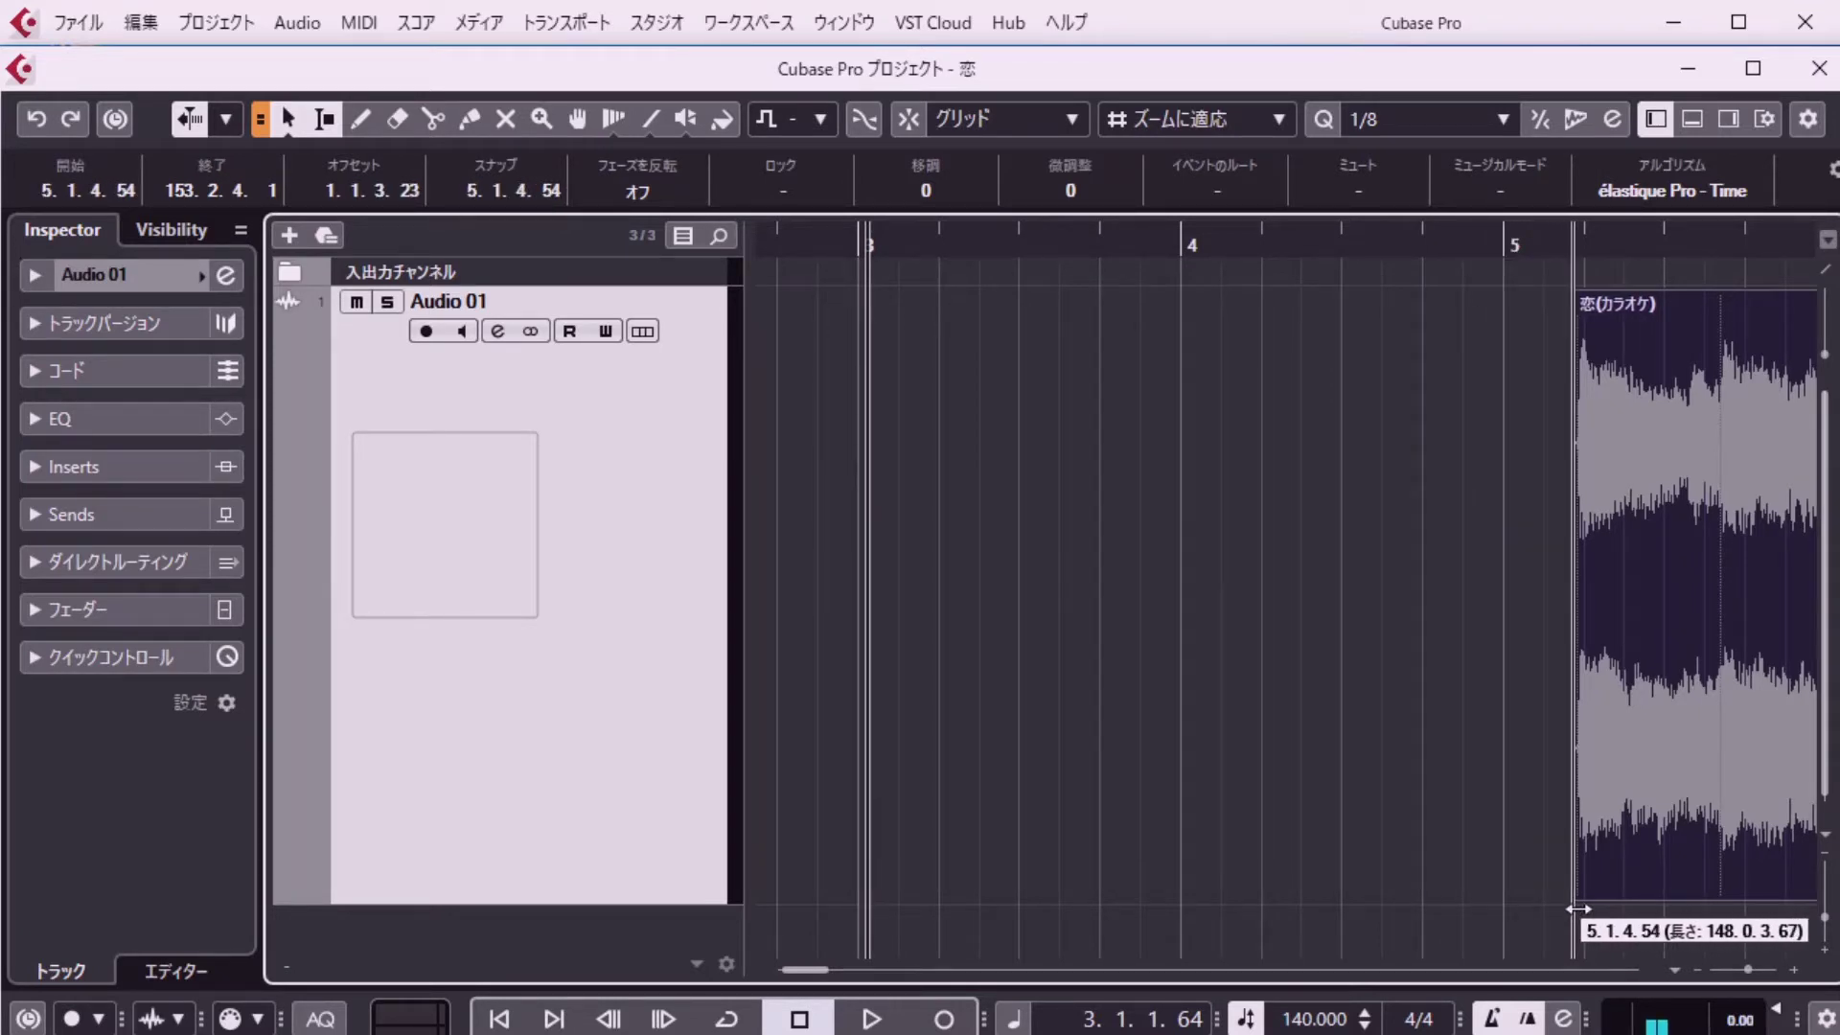
pyautogui.moveTo(1579, 909); pyautogui.dragTo(1579, 909)
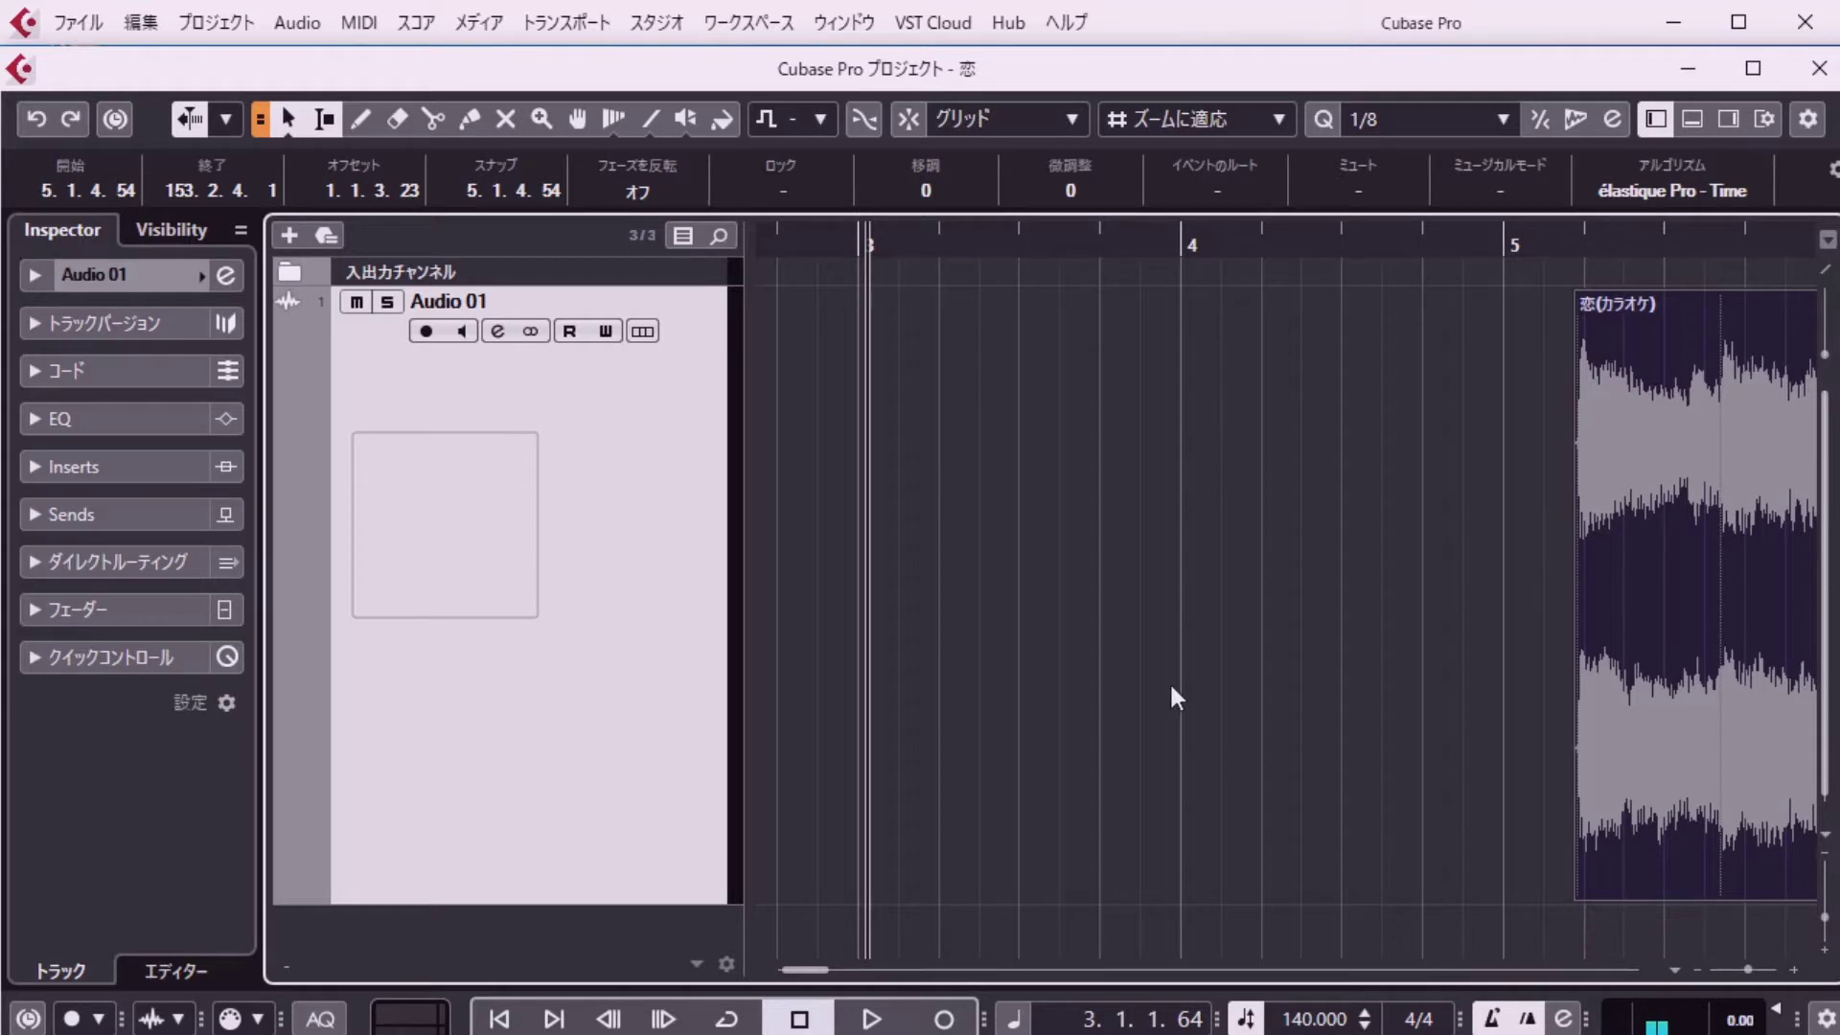
# Turn snap on and move the trimmed audio event so that it starts exactly at bar 5.
pyautogui.click(910, 121)
pyautogui.moveTo(1702, 788)
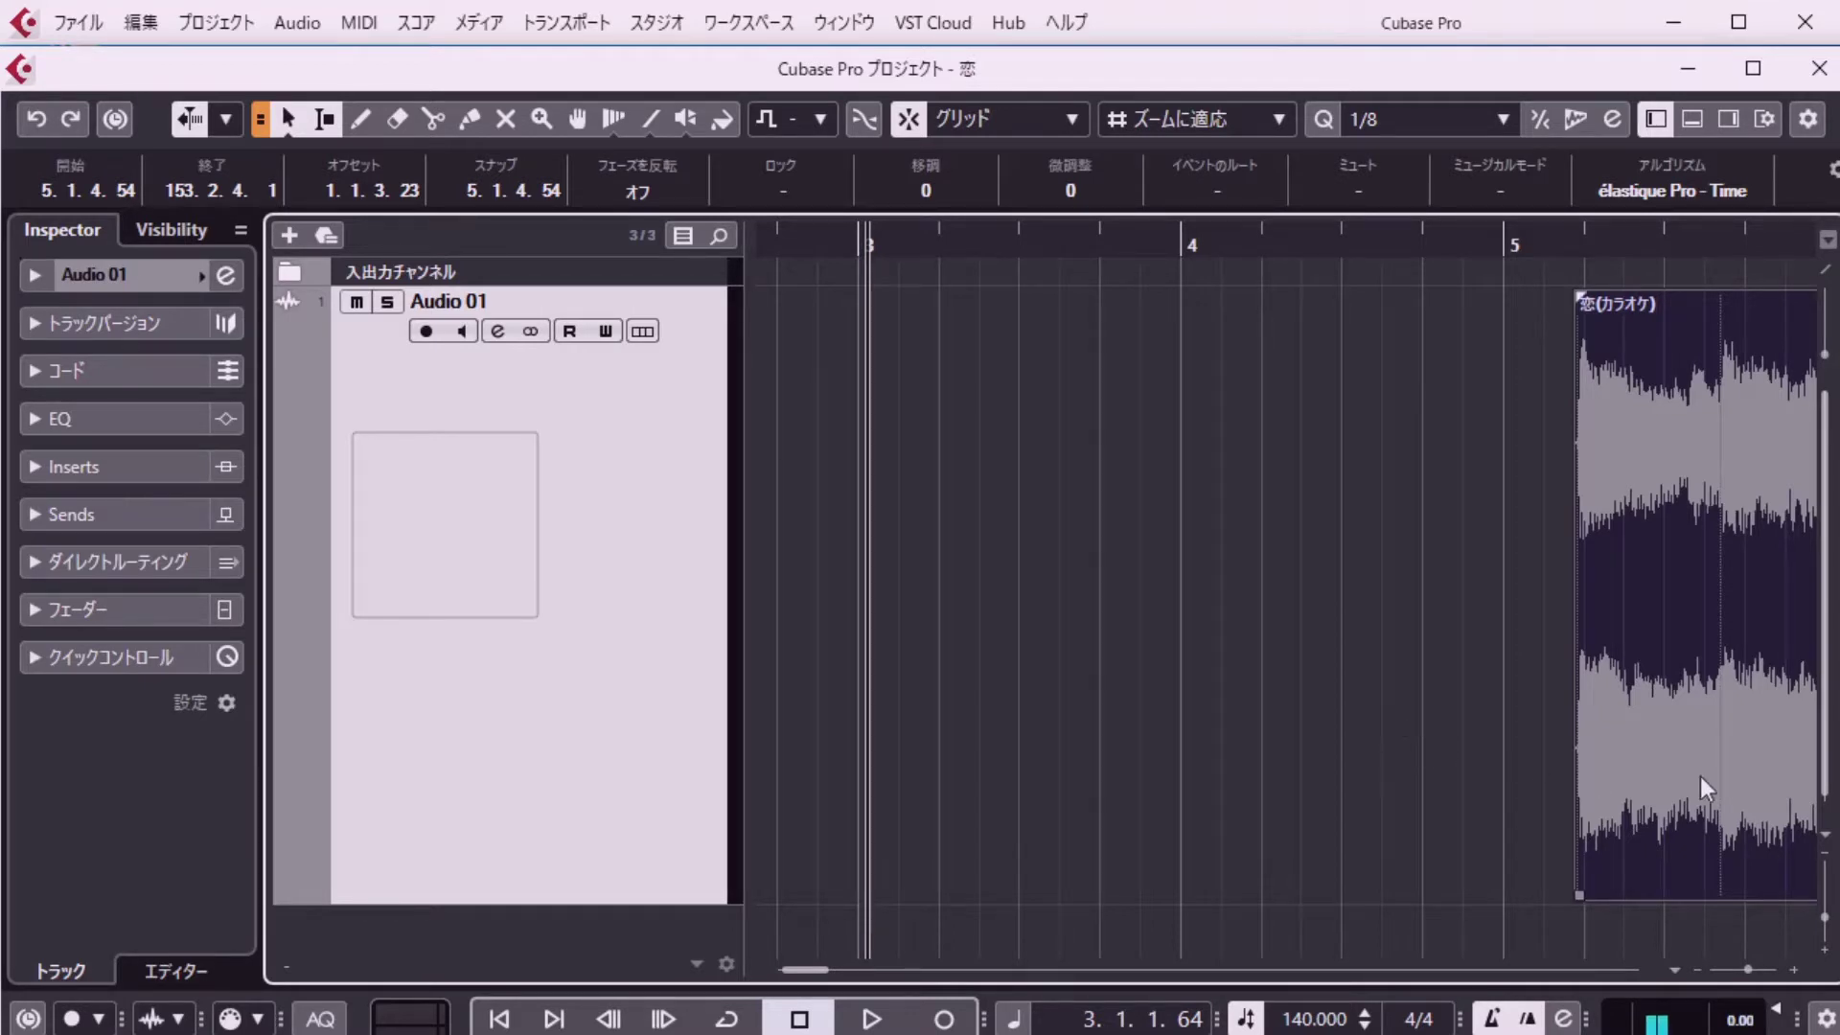
pyautogui.moveTo(1704, 755); pyautogui.dragTo(1629, 755)
pyautogui.click(1375, 714)
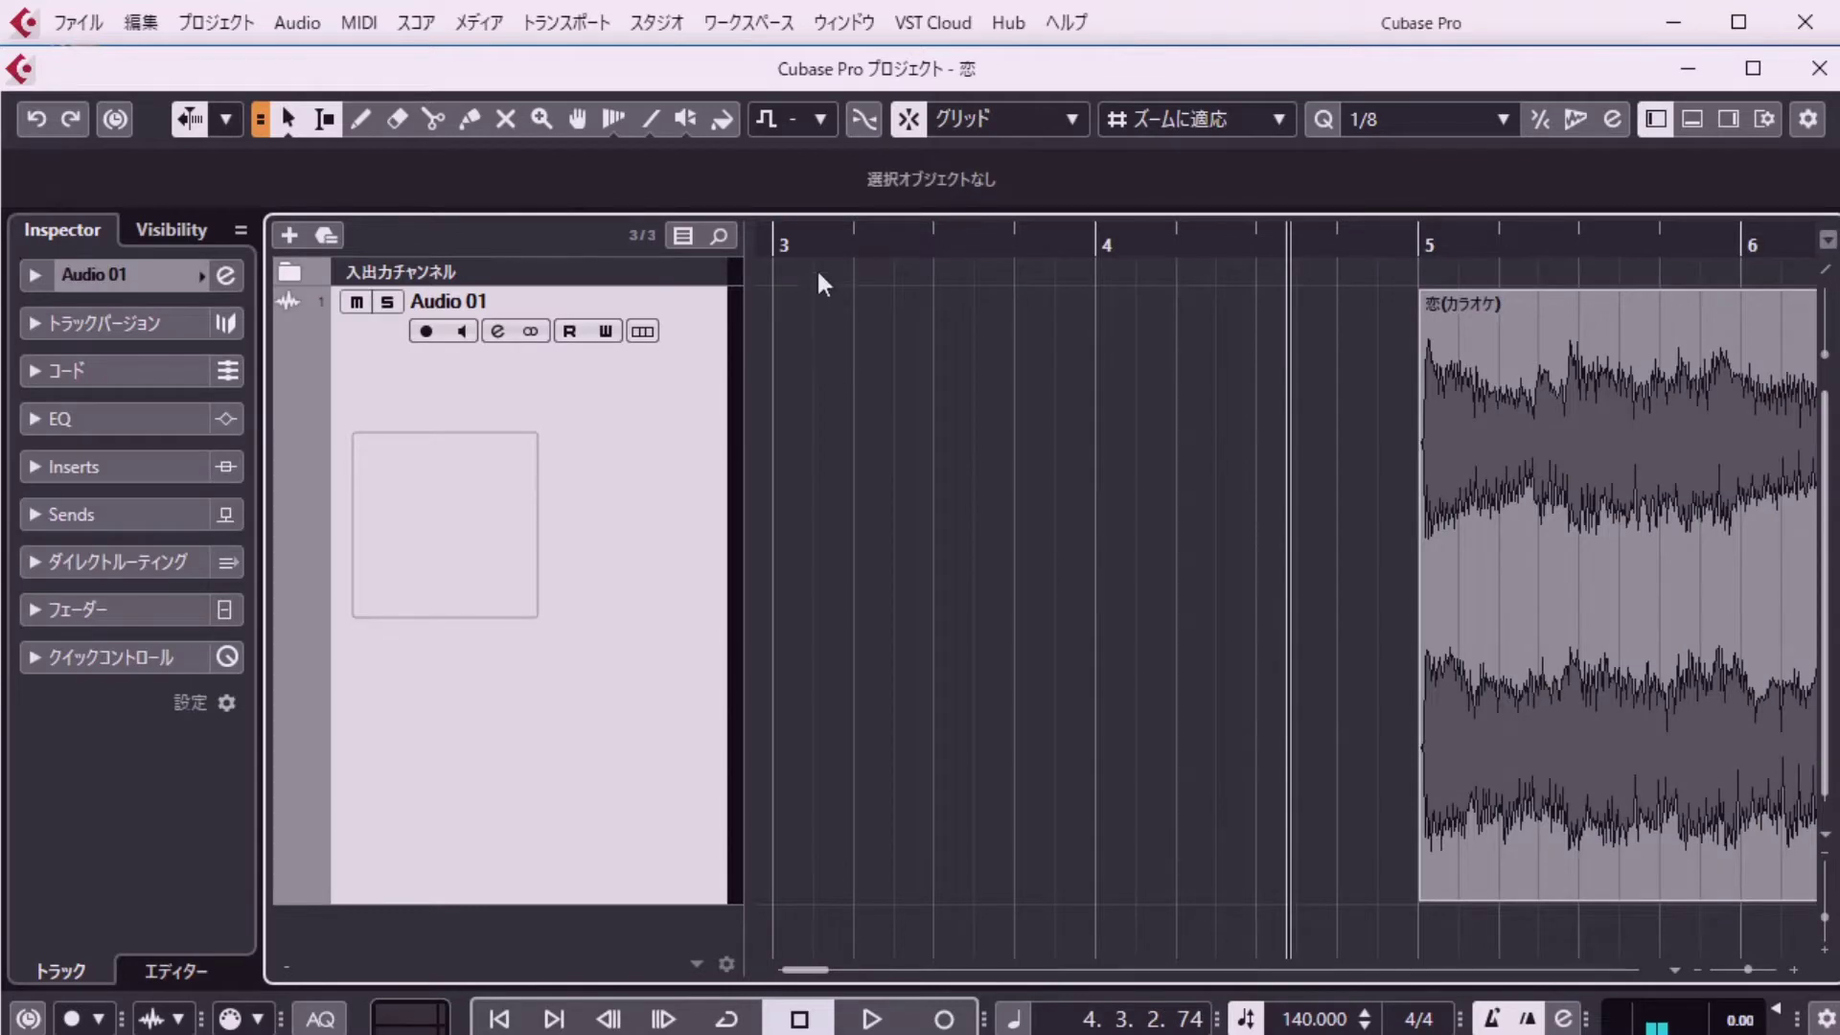
# Play the audio event from its start and set the project tempo to 150.
pyautogui.moveTo(819, 254); pyautogui.dragTo(826, 205)
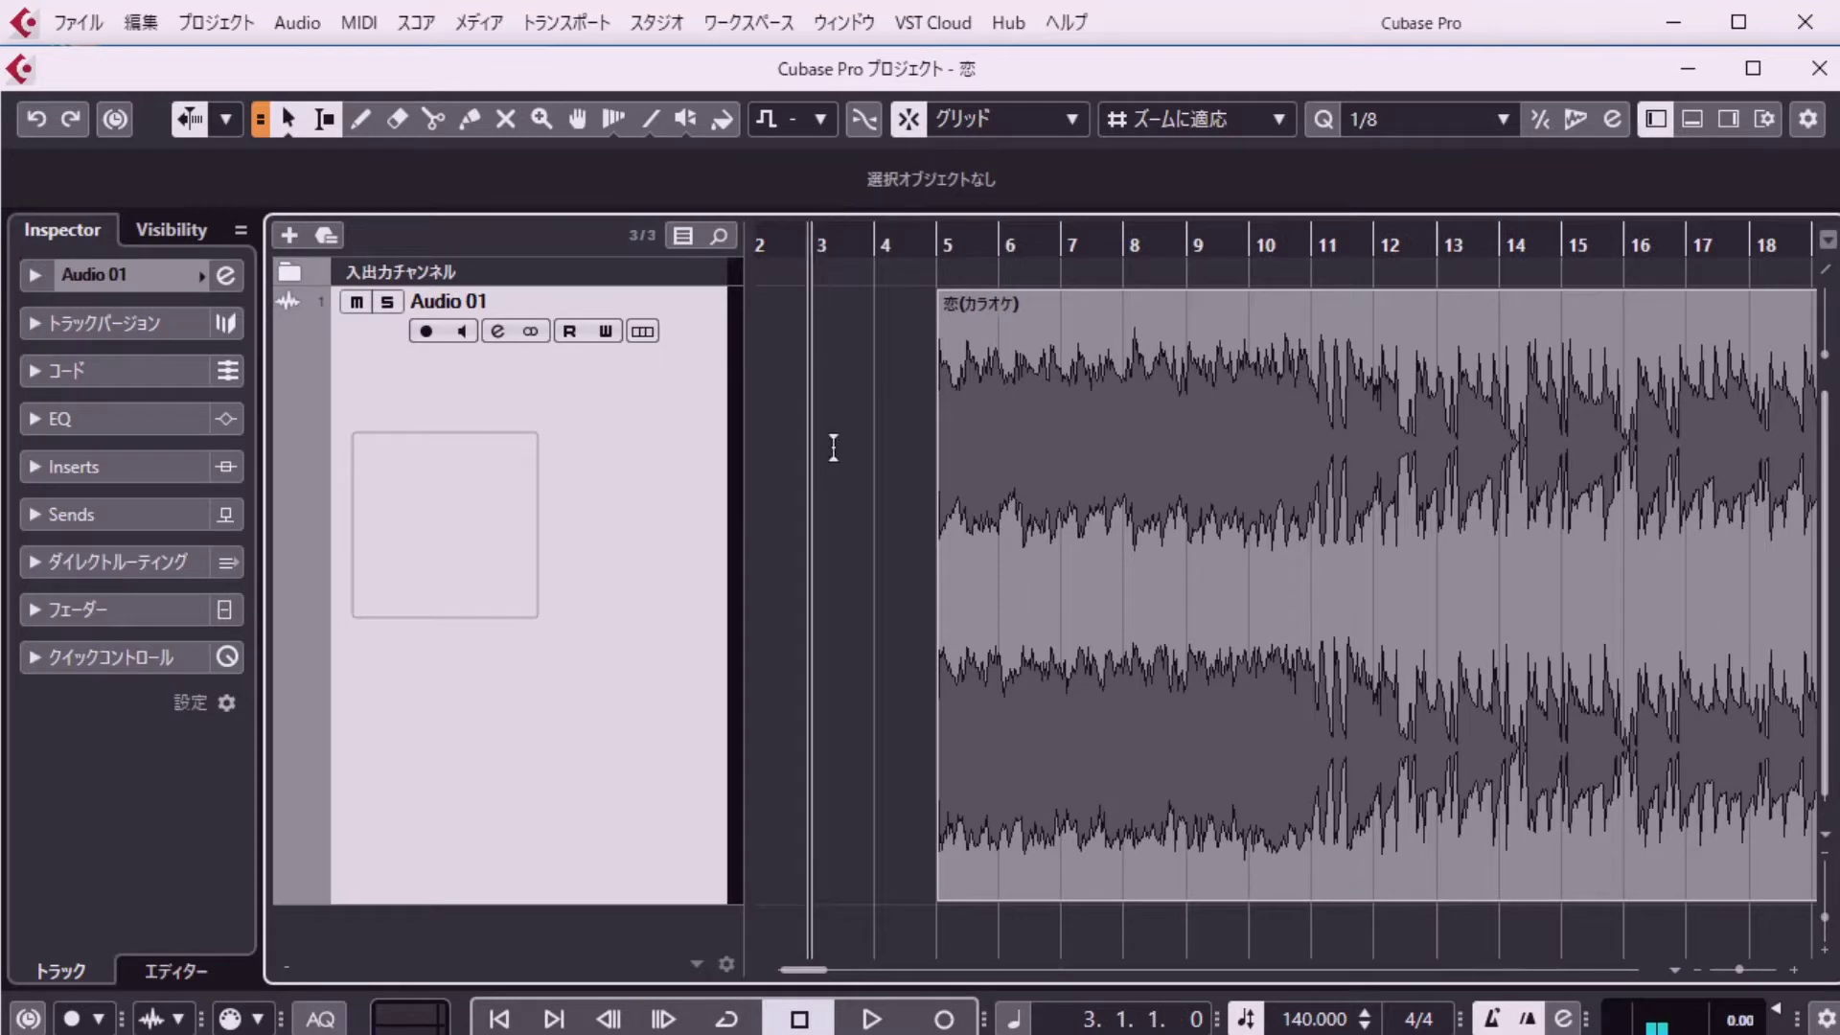
pyautogui.press('n')
pyautogui.press('space')
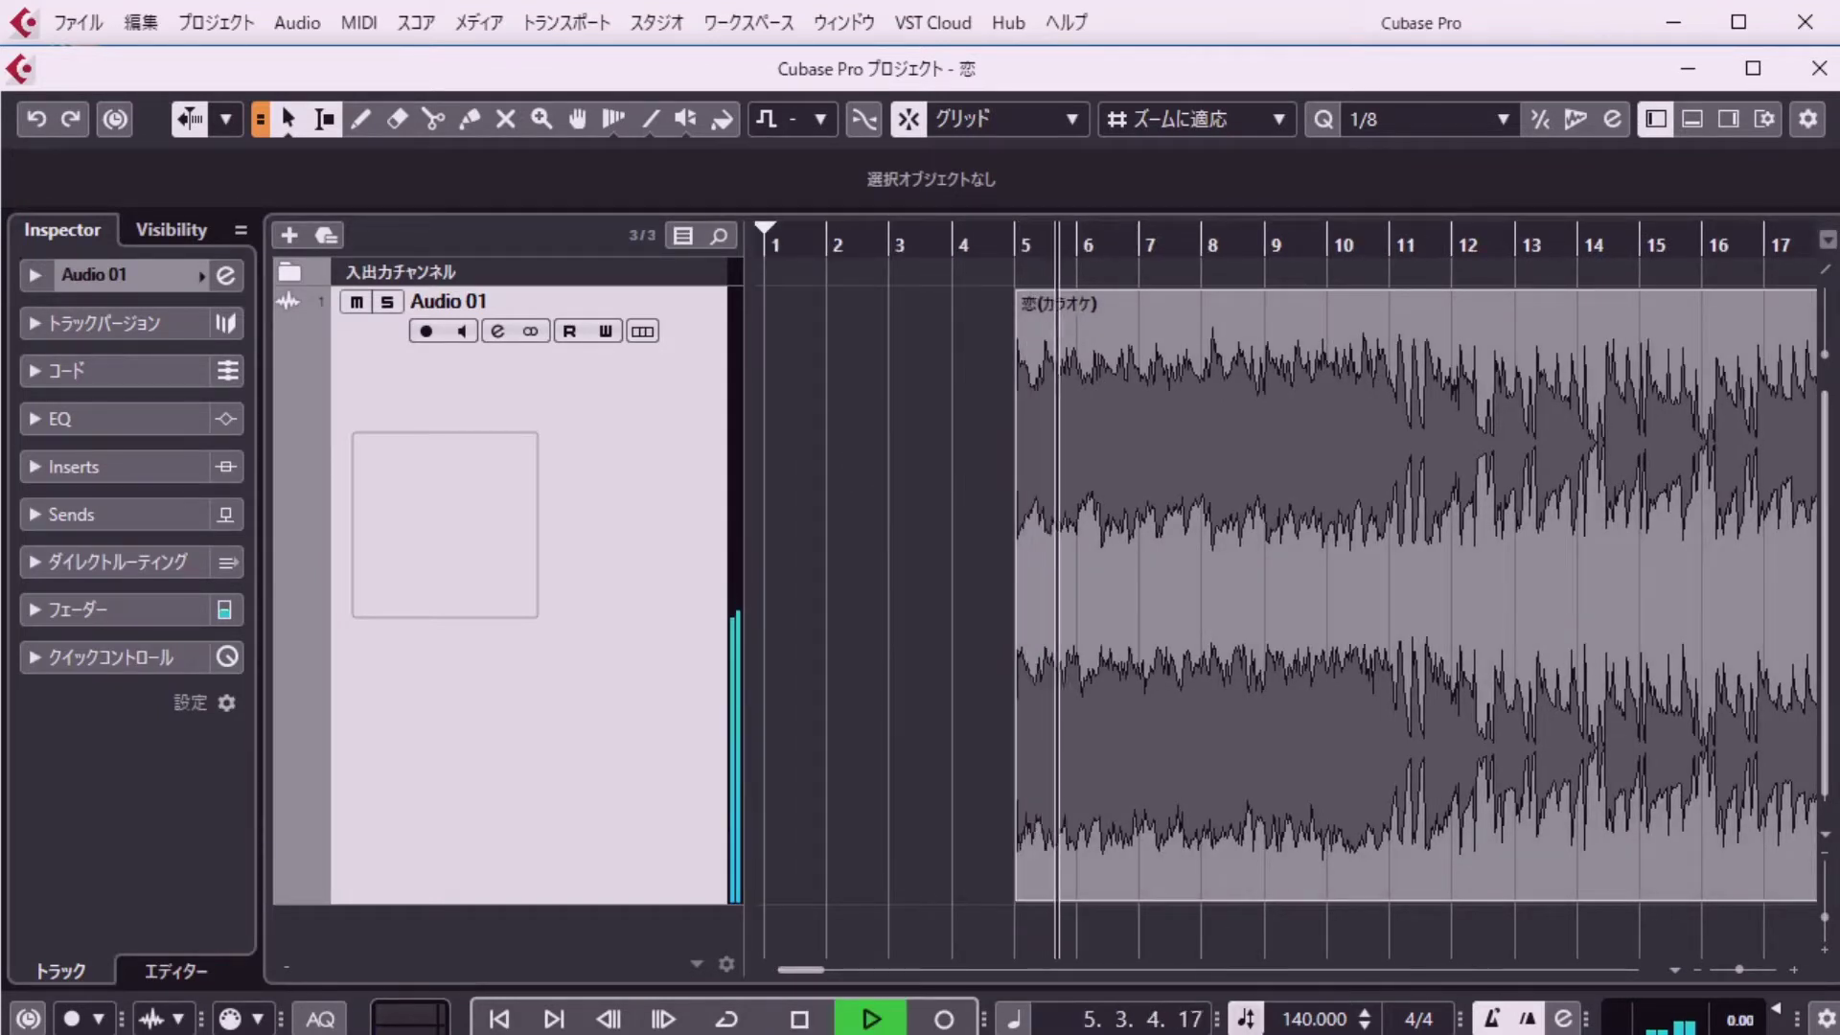
pyautogui.click(1309, 1019)
pyautogui.write('150')
pyautogui.press('Return')
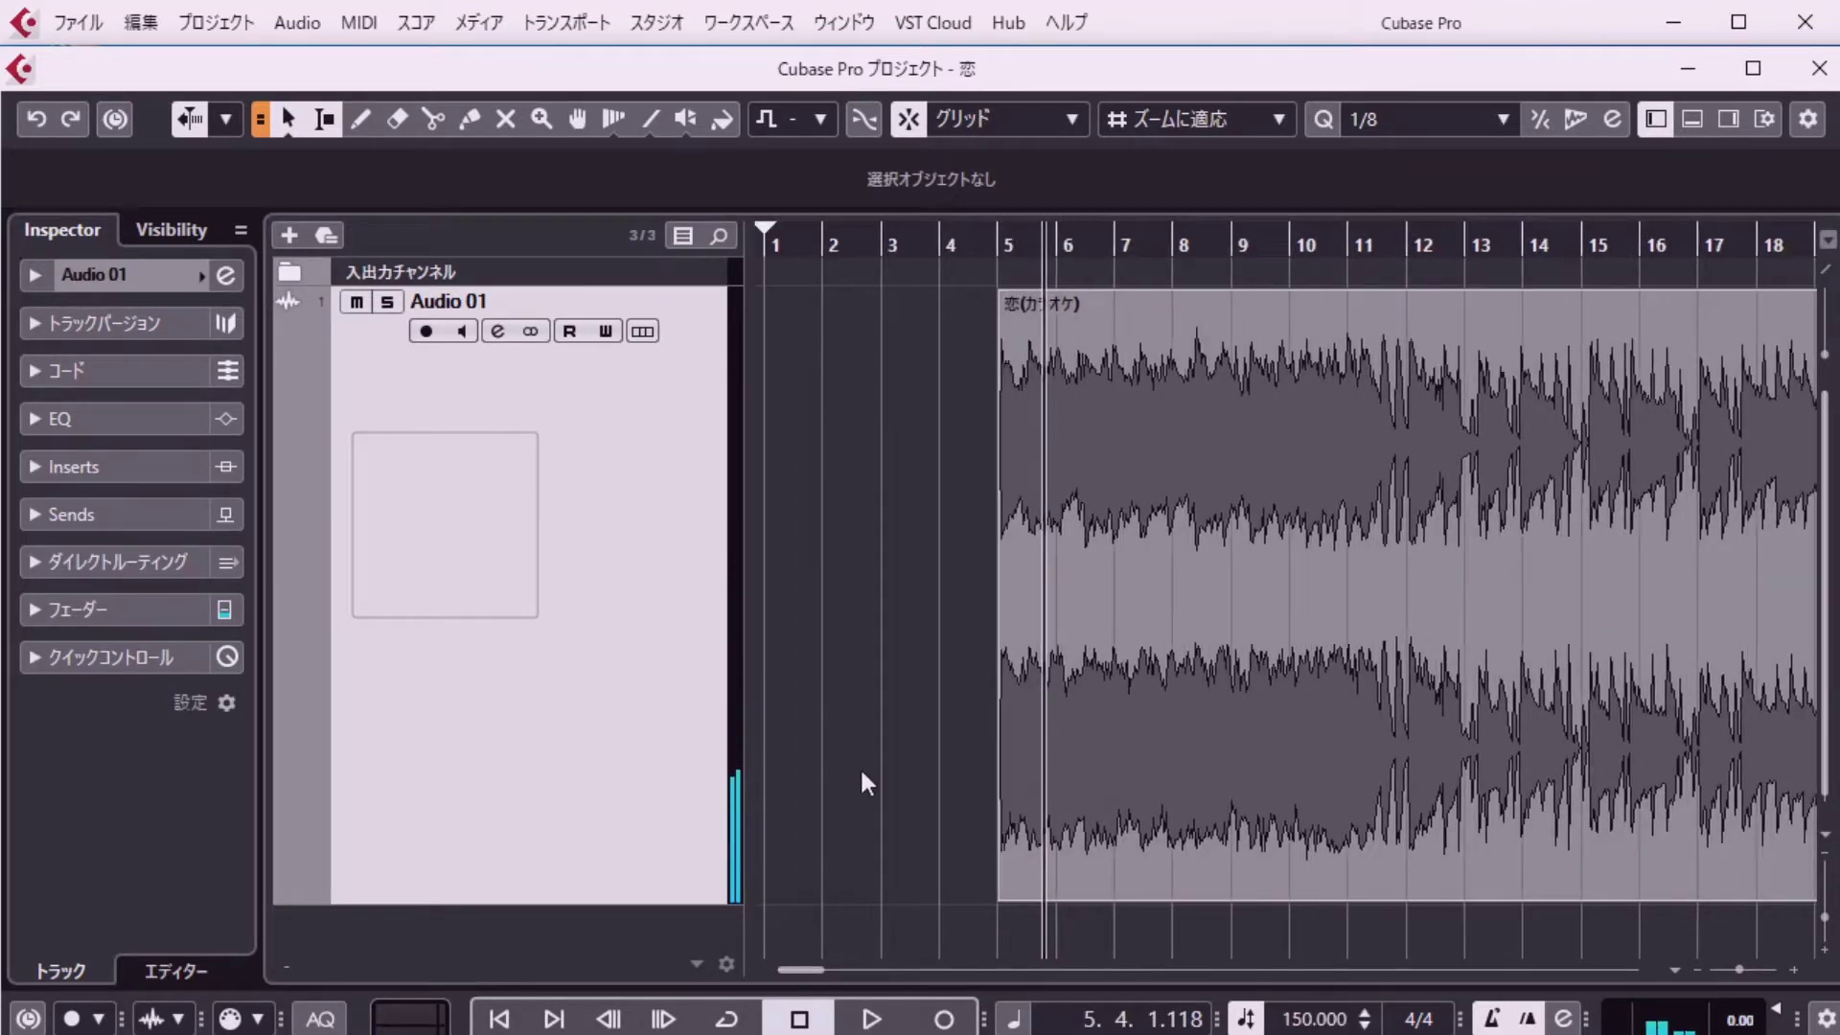
# Replay the audio event from its start at bar 5 and set the project tempo to 120.
pyautogui.press('b')
pyautogui.press('space')
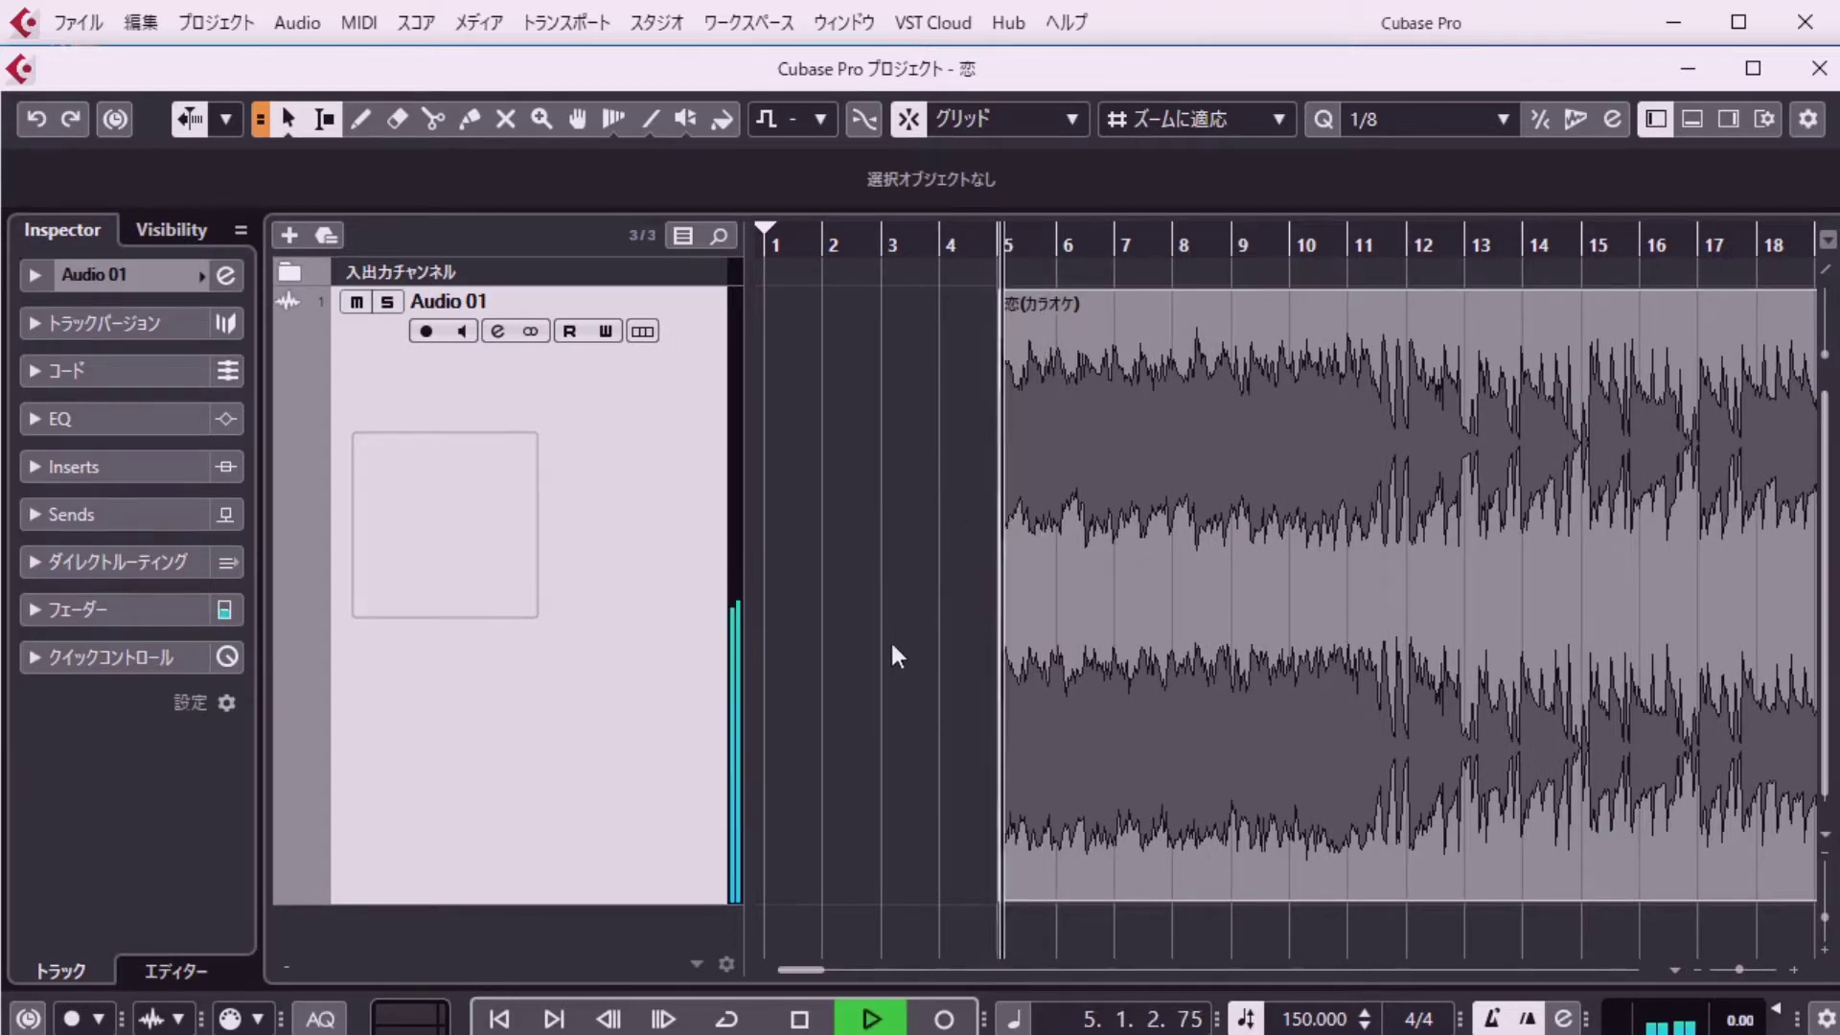
pyautogui.press('space')
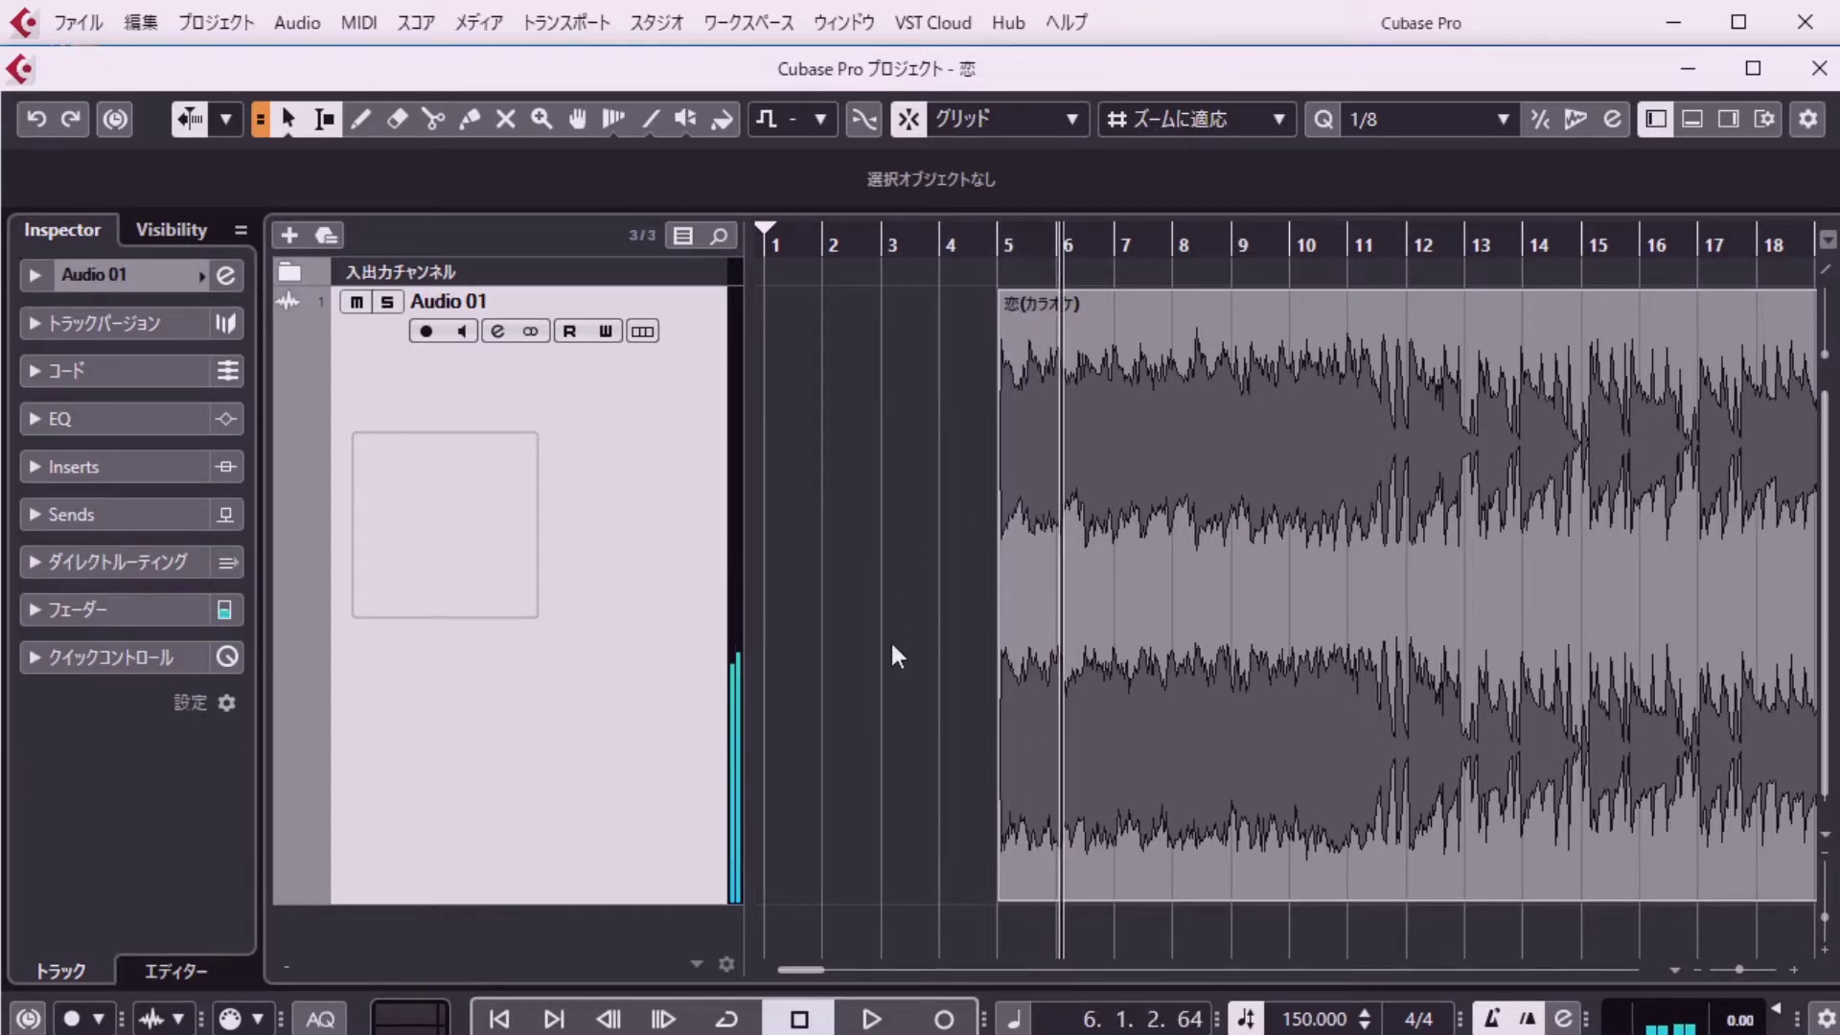
pyautogui.click(1300, 1020)
pyautogui.write('120')
pyautogui.press('Return')
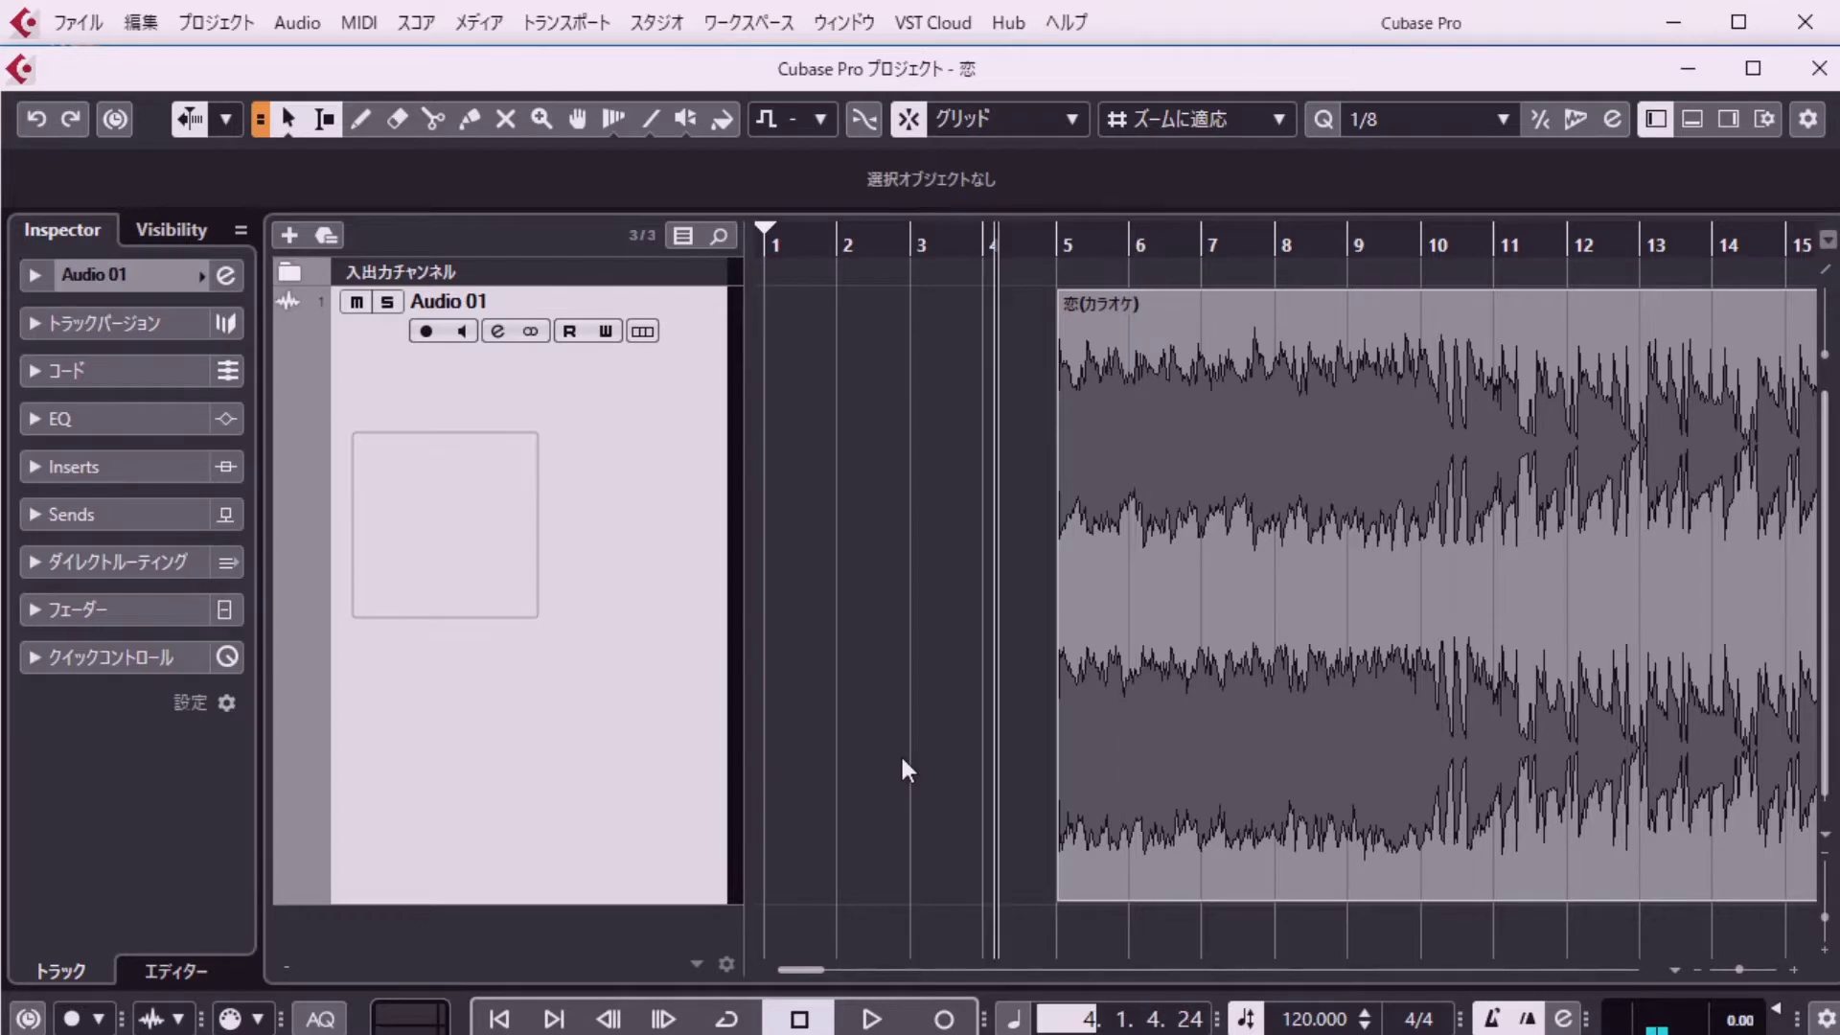
# Play the song, stop the cursor at about 11.1.2.91, and set the audio event's snap point to the cursor position.
pyautogui.press('space')
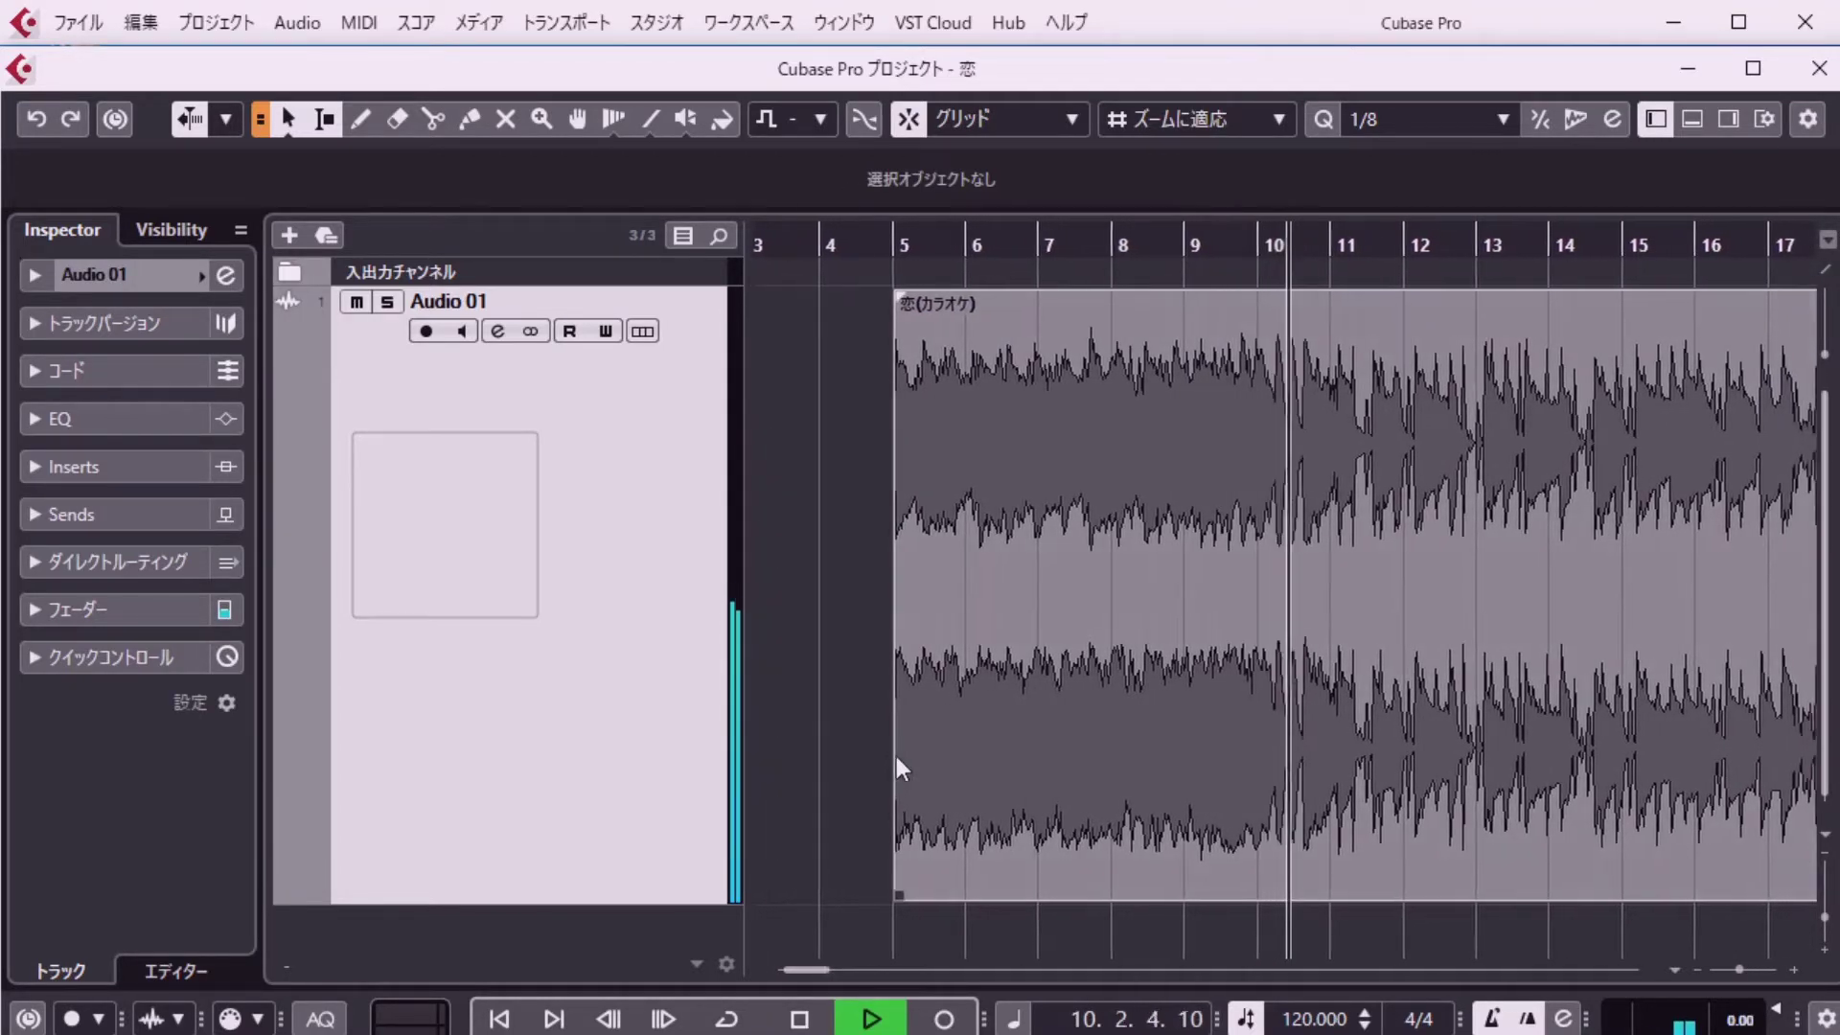
pyautogui.press('space')
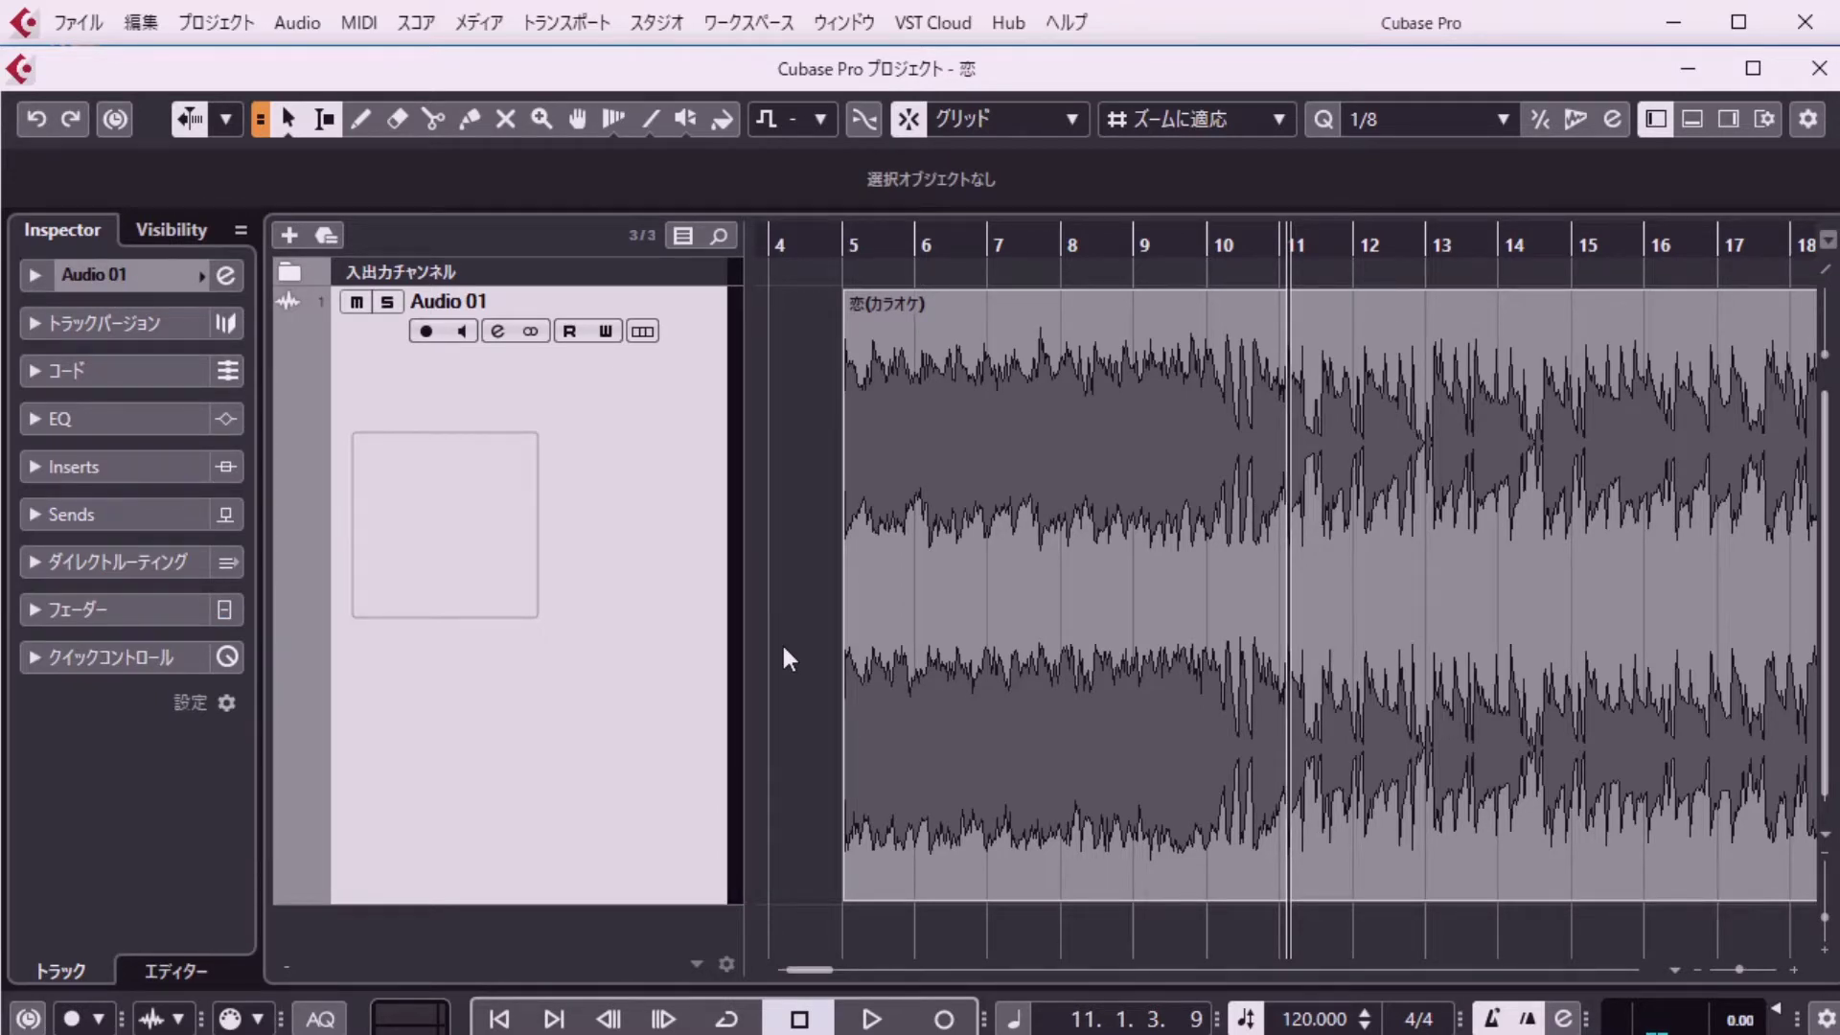
pyautogui.press('KP_Subtract')
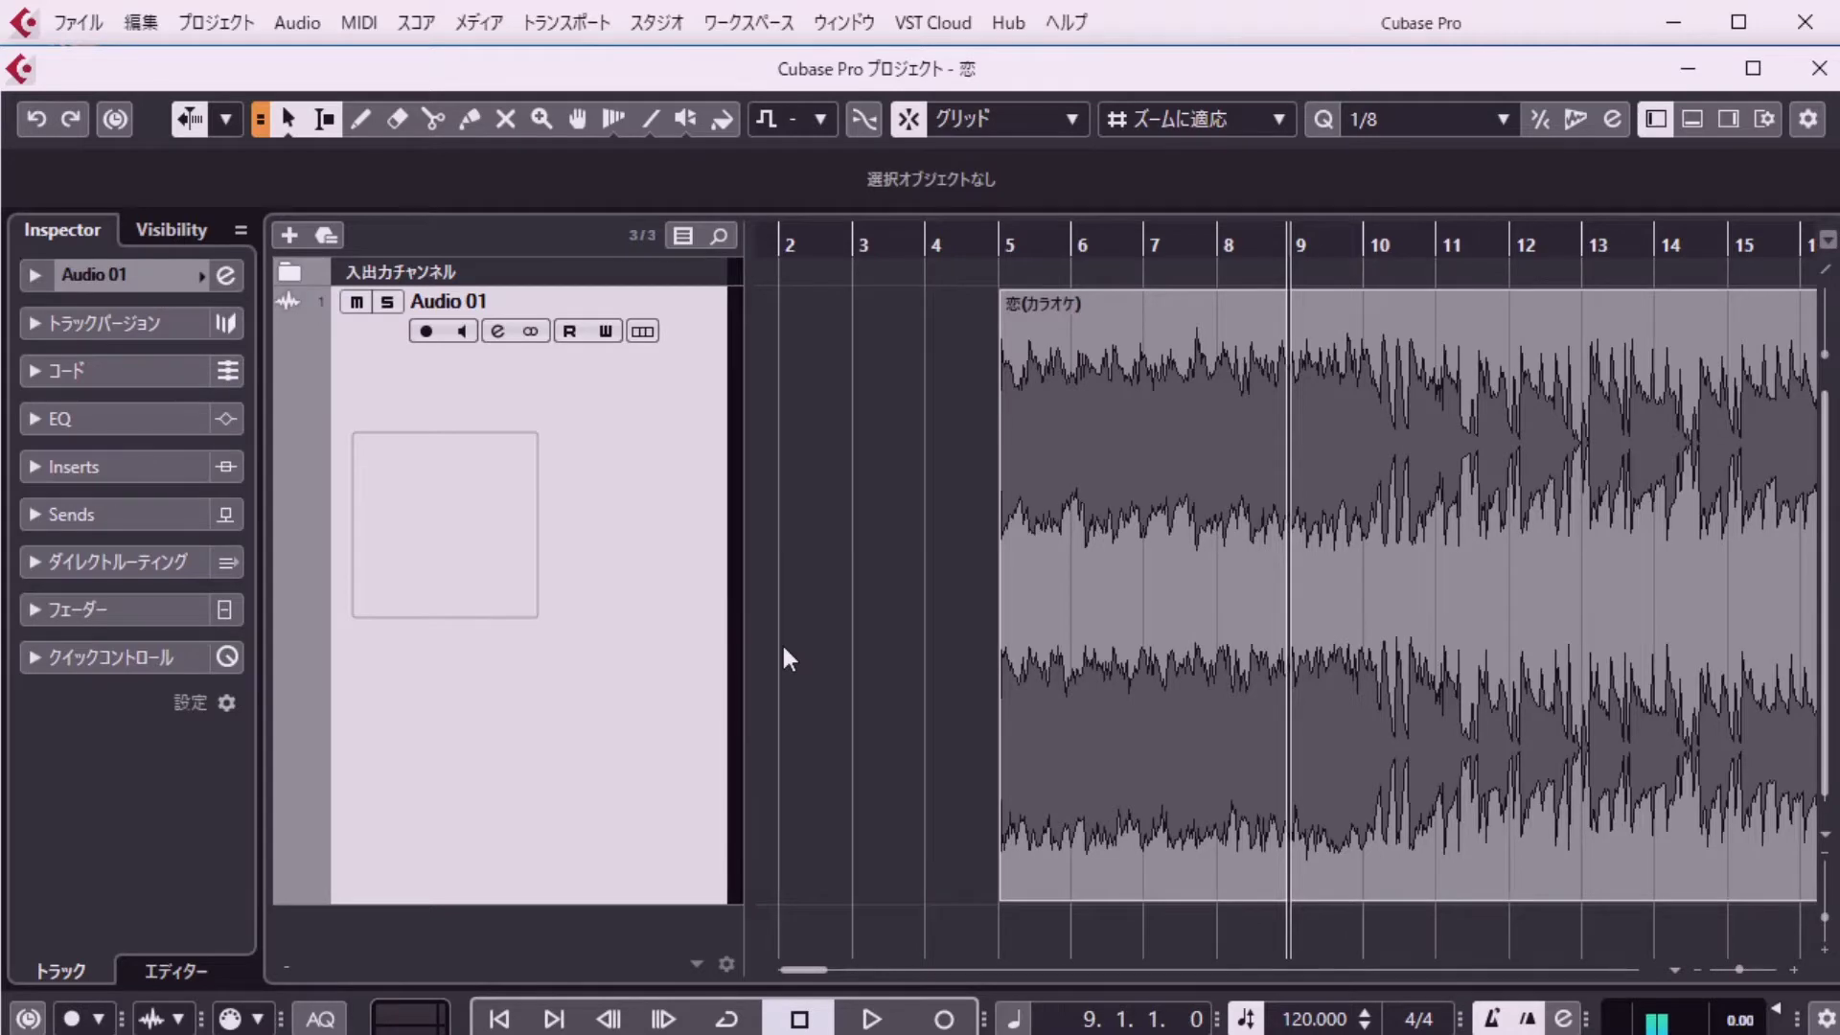
pyautogui.press('space')
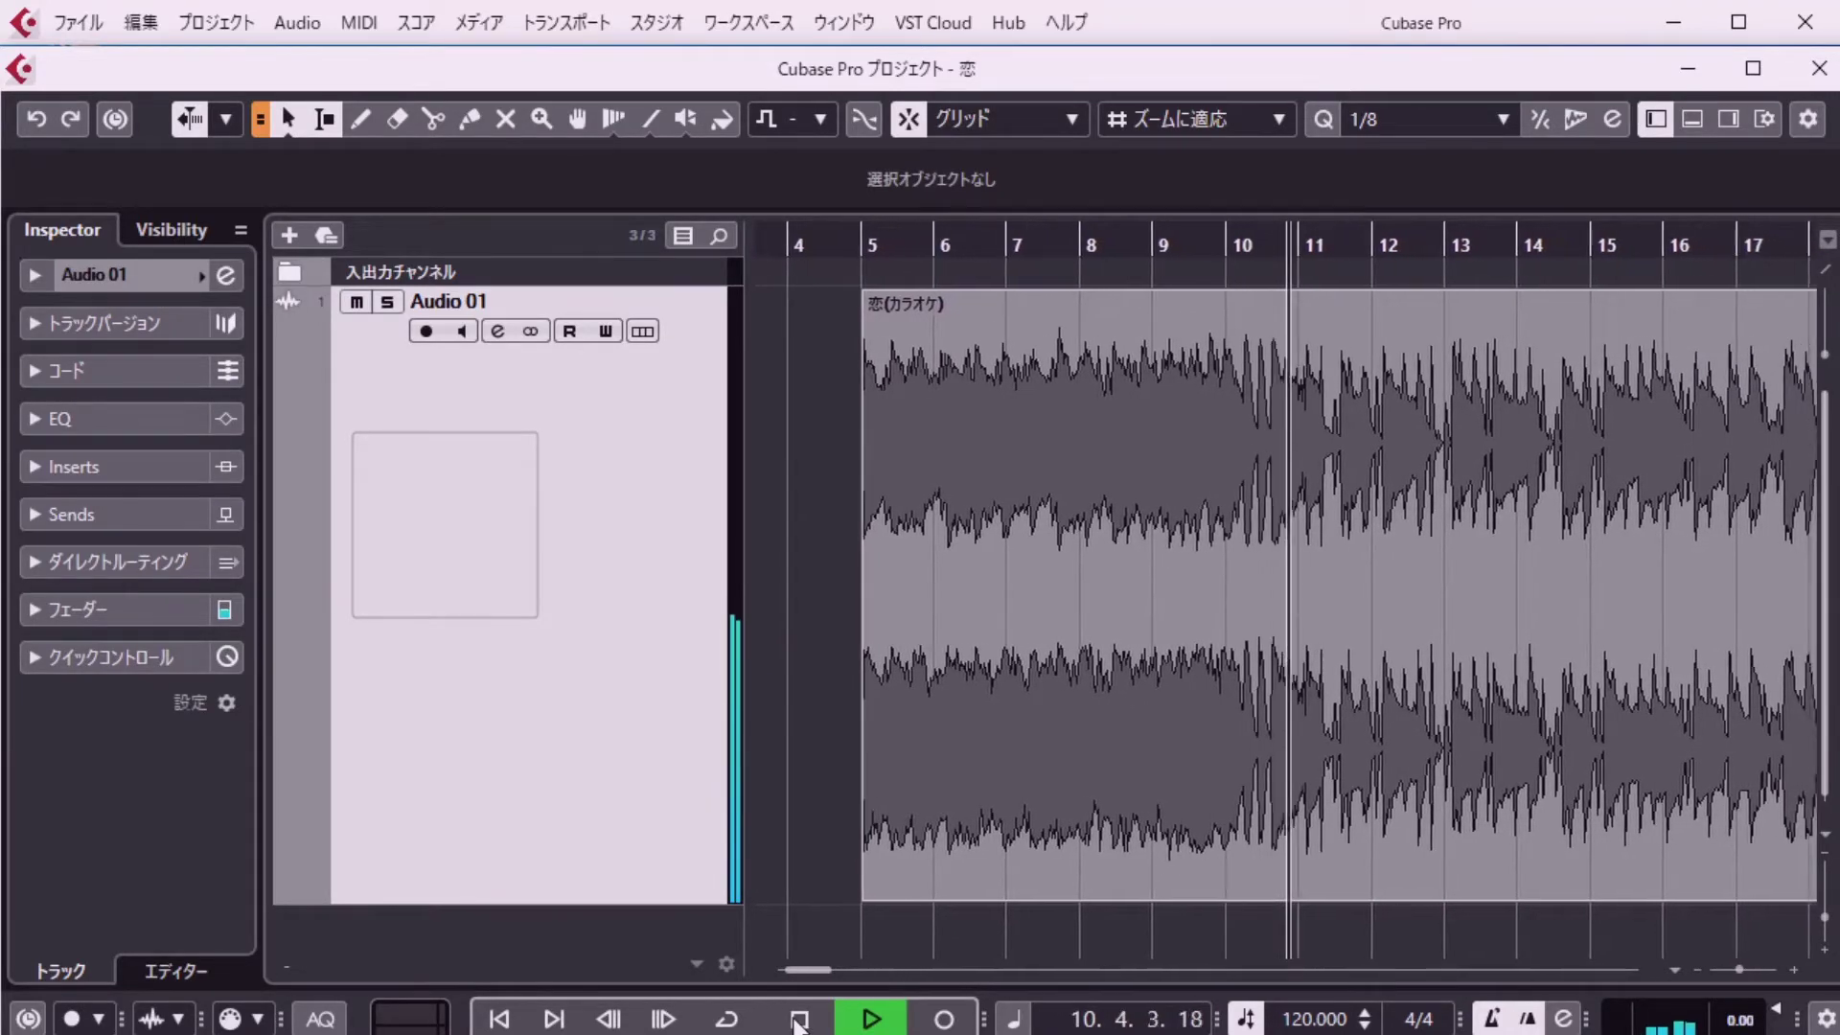
pyautogui.click(798, 1021)
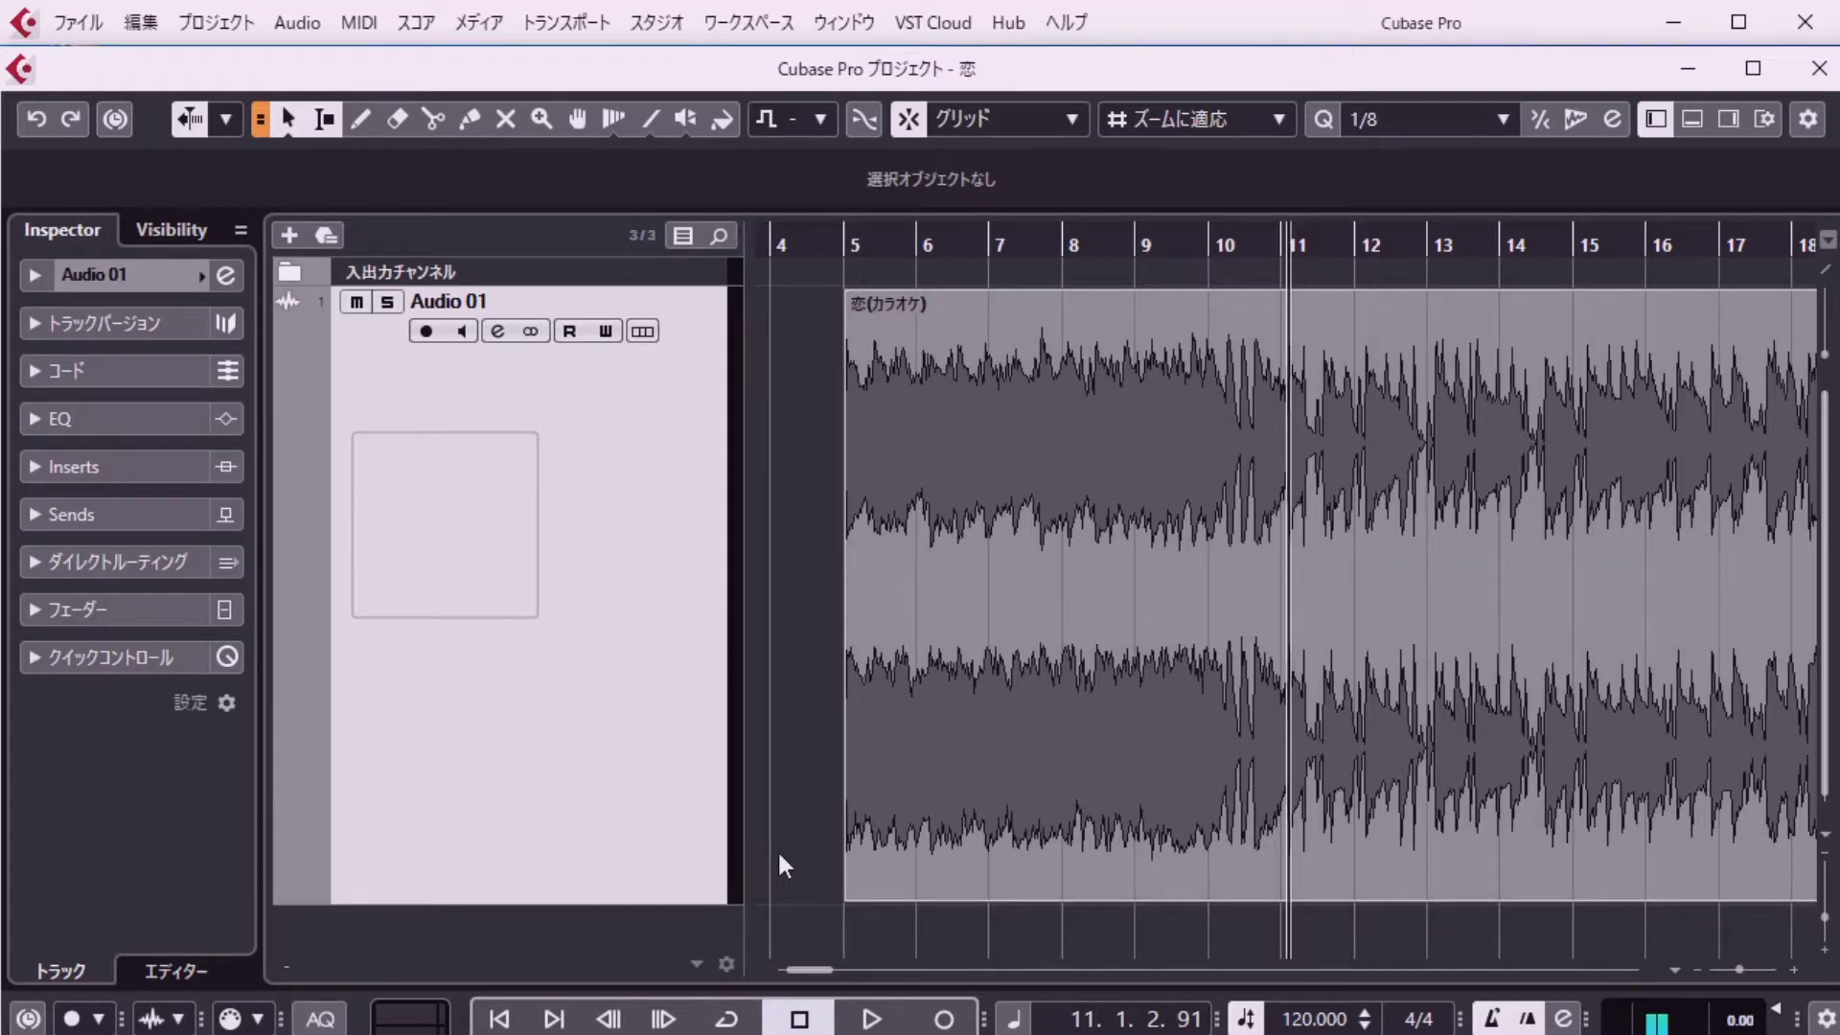
pyautogui.rightClick(1058, 640)
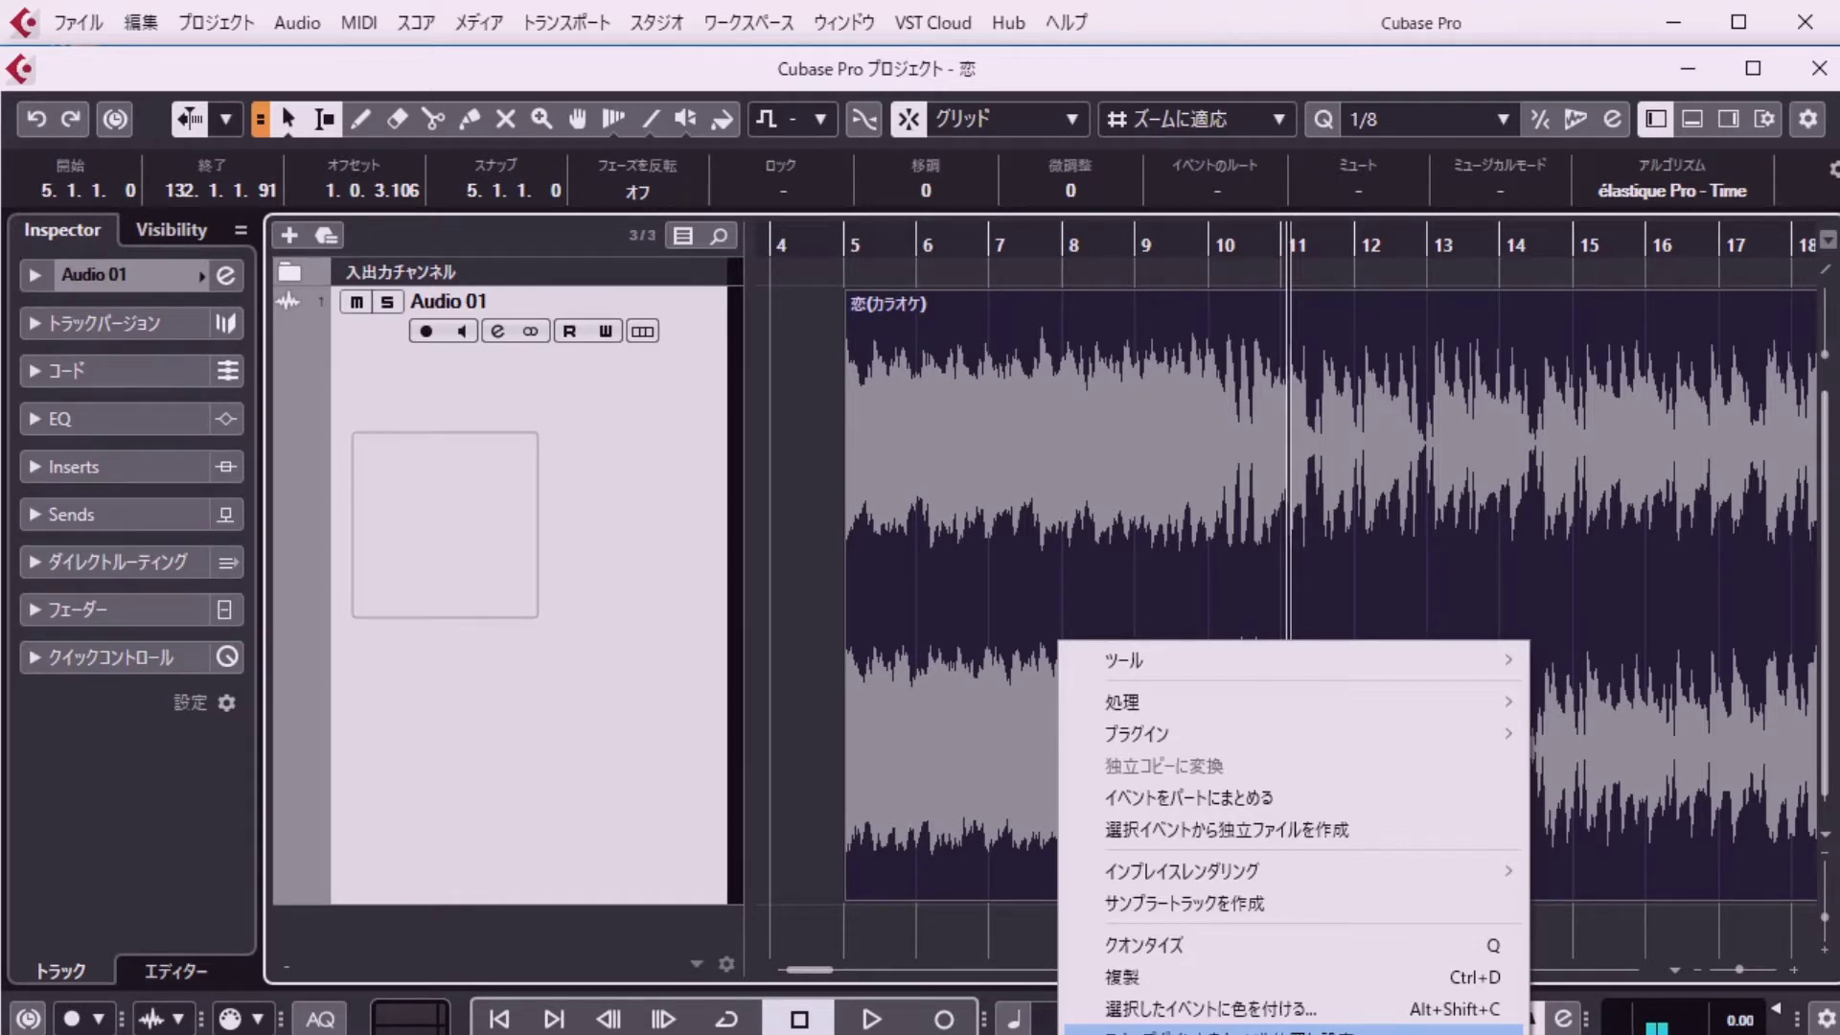
pyautogui.click(1246, 1030)
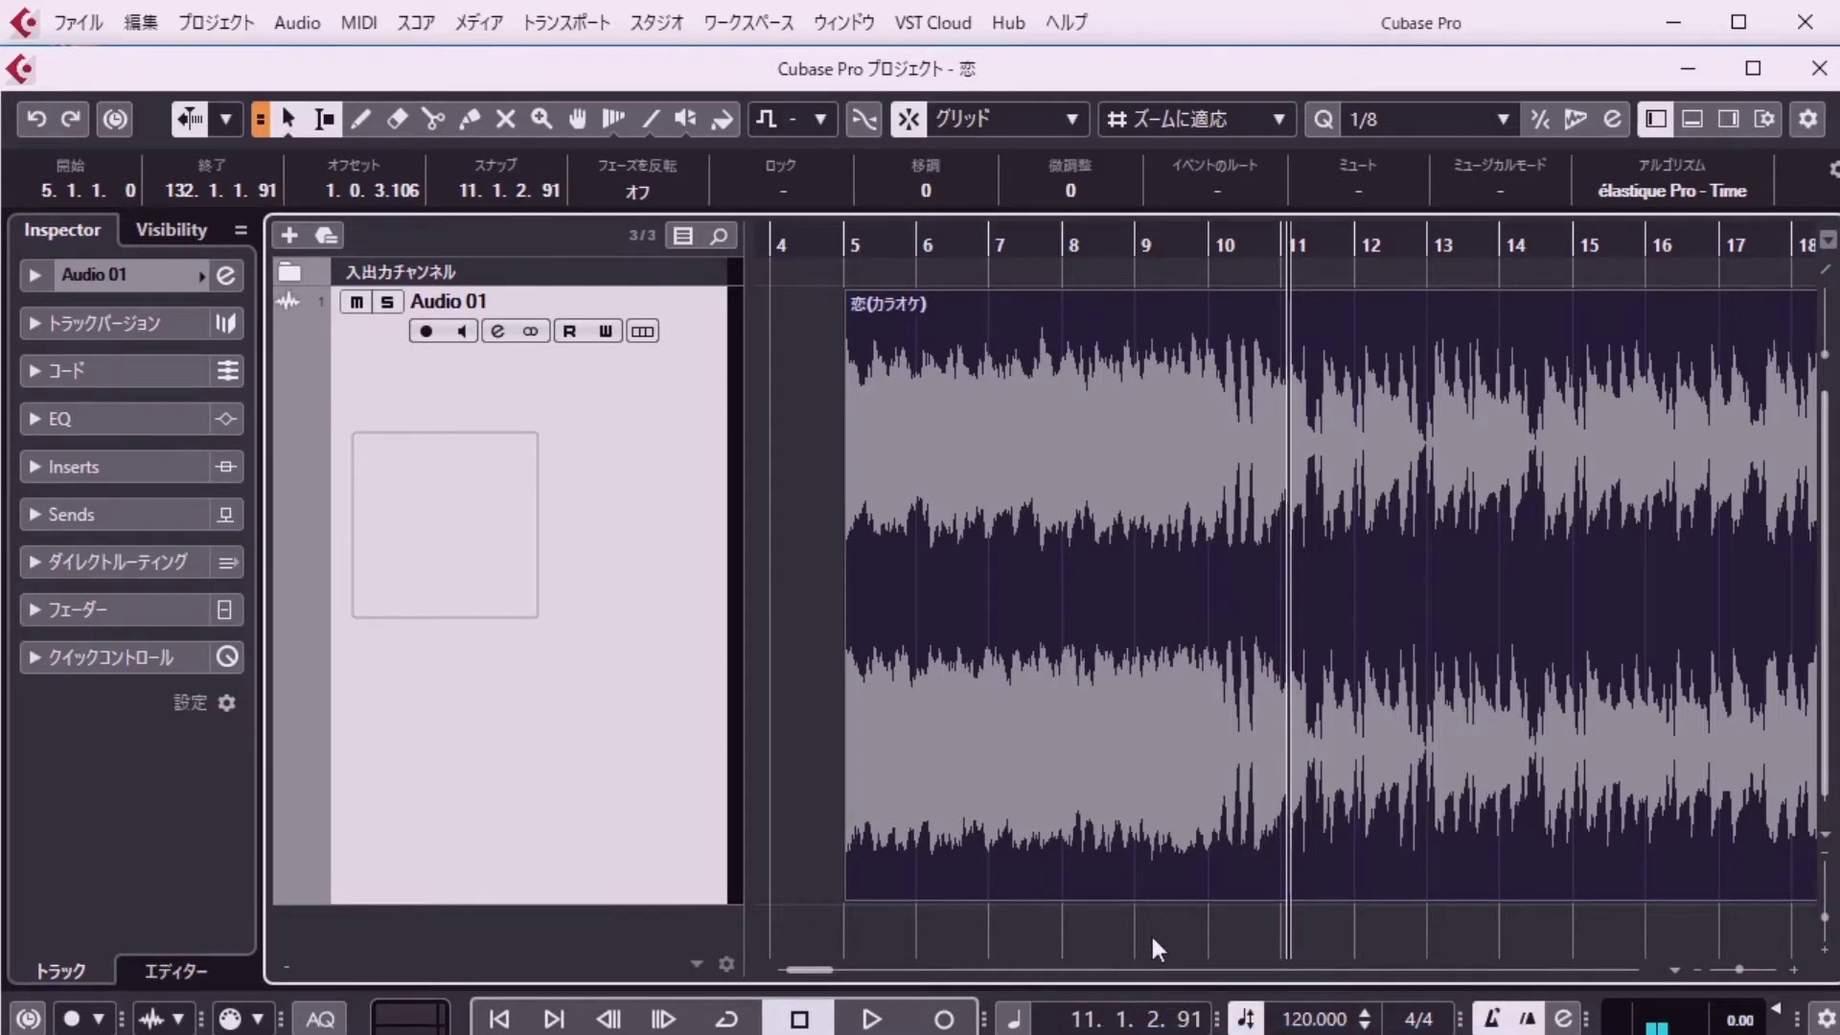
# Move the audio event so its snap point sits exactly on bar 11, and trim the event's start to bar 11.
pyautogui.hotkey('ctrl', 'z')
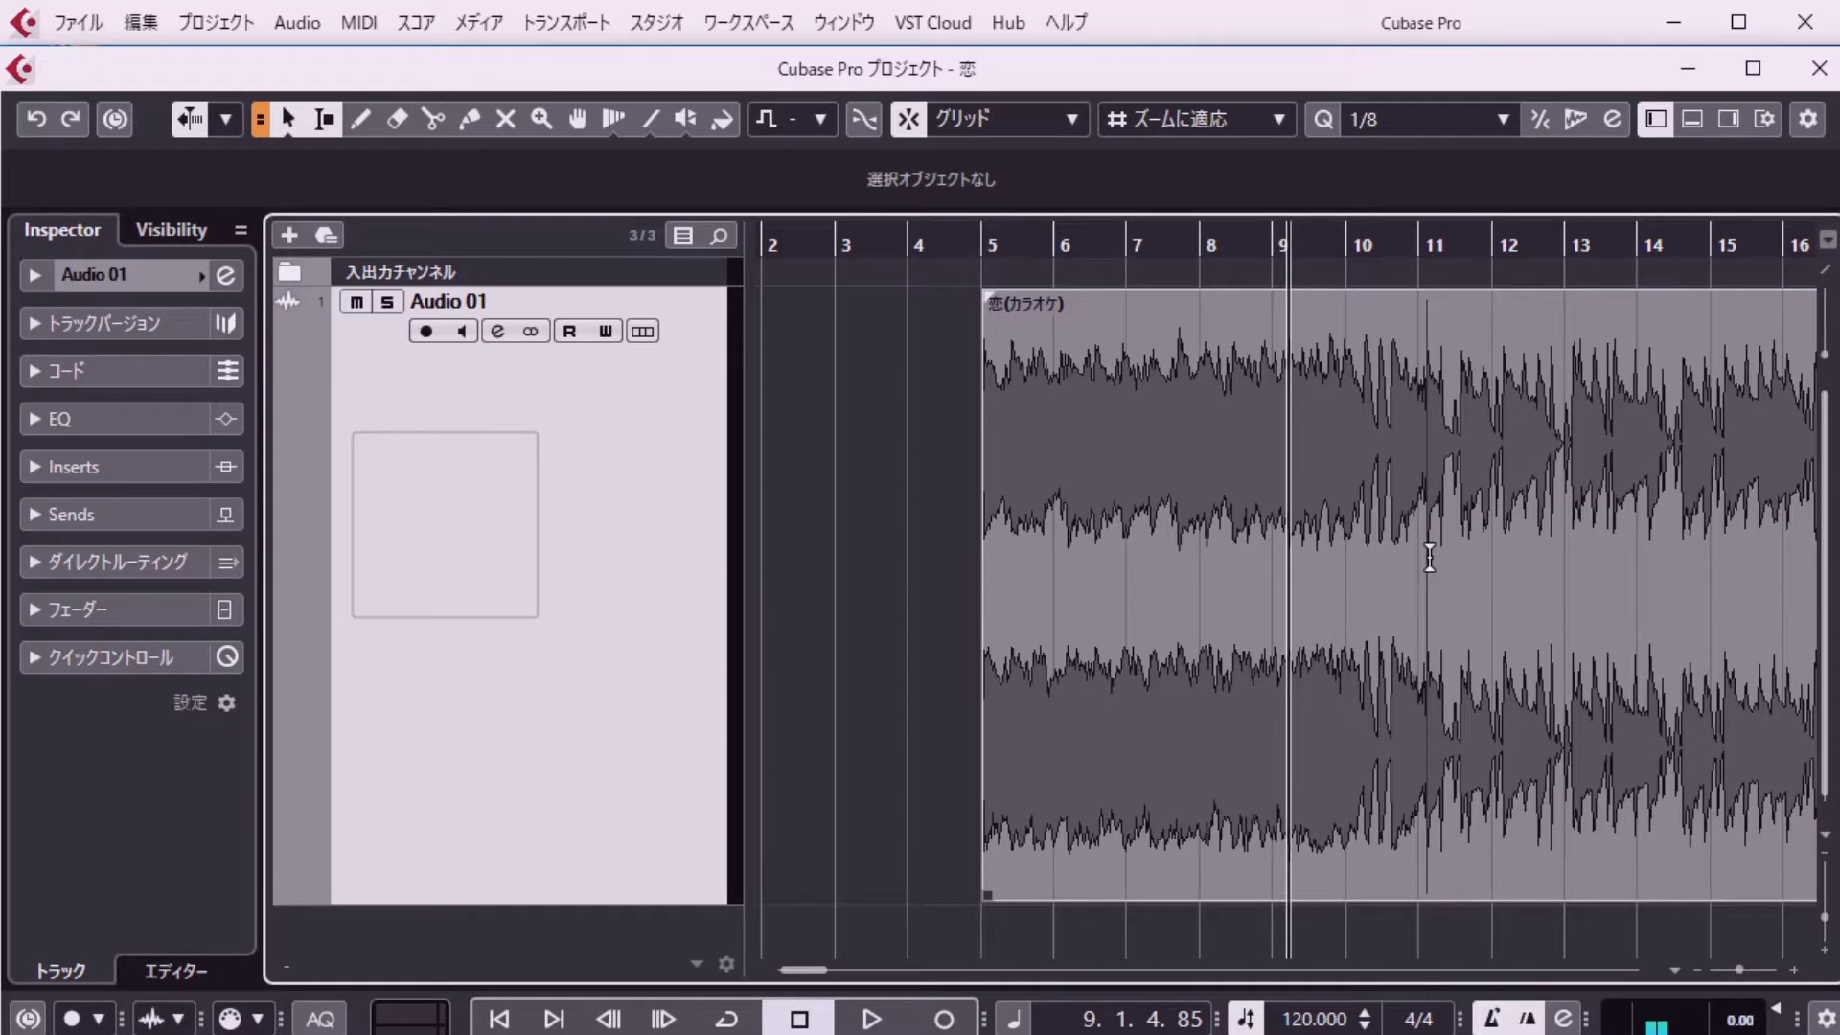
pyautogui.moveTo(1217, 876)
pyautogui.mouseDown()
pyautogui.moveTo(1240, 876)
pyautogui.moveTo(1141, 861)
pyautogui.moveTo(1204, 855)
pyautogui.mouseUp()
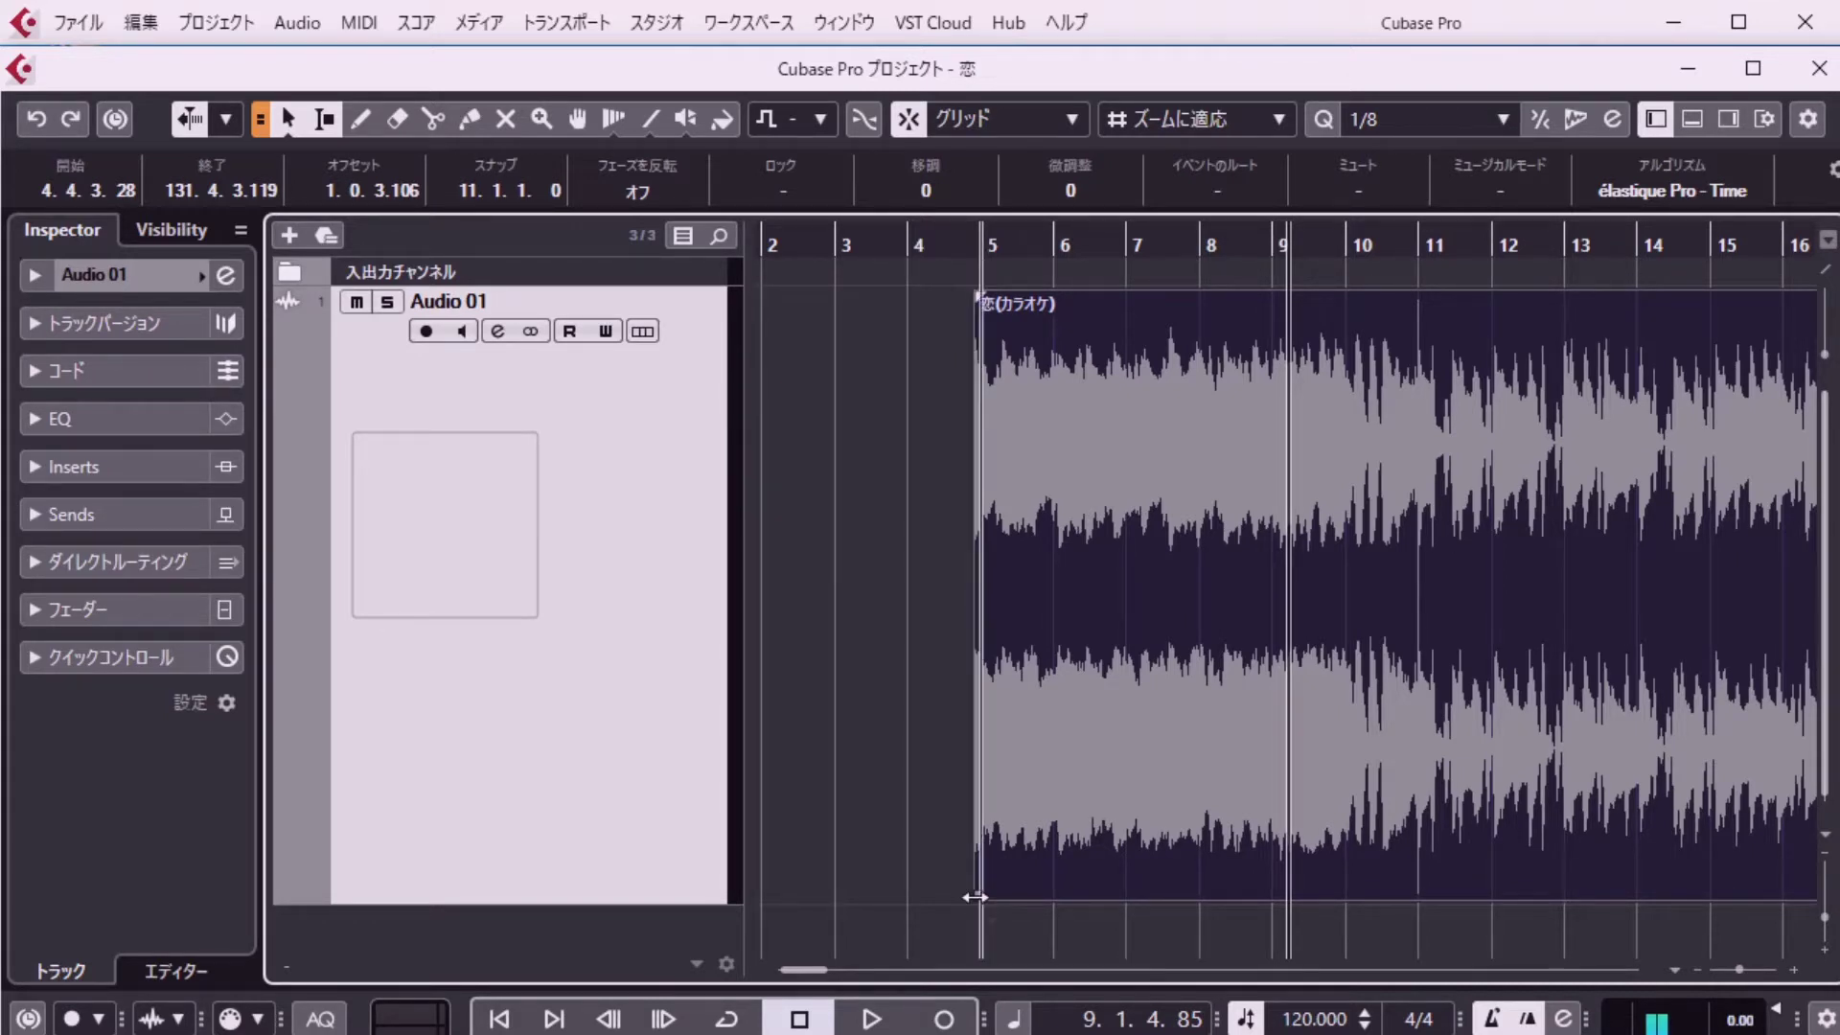
pyautogui.moveTo(975, 897); pyautogui.dragTo(1410, 826)
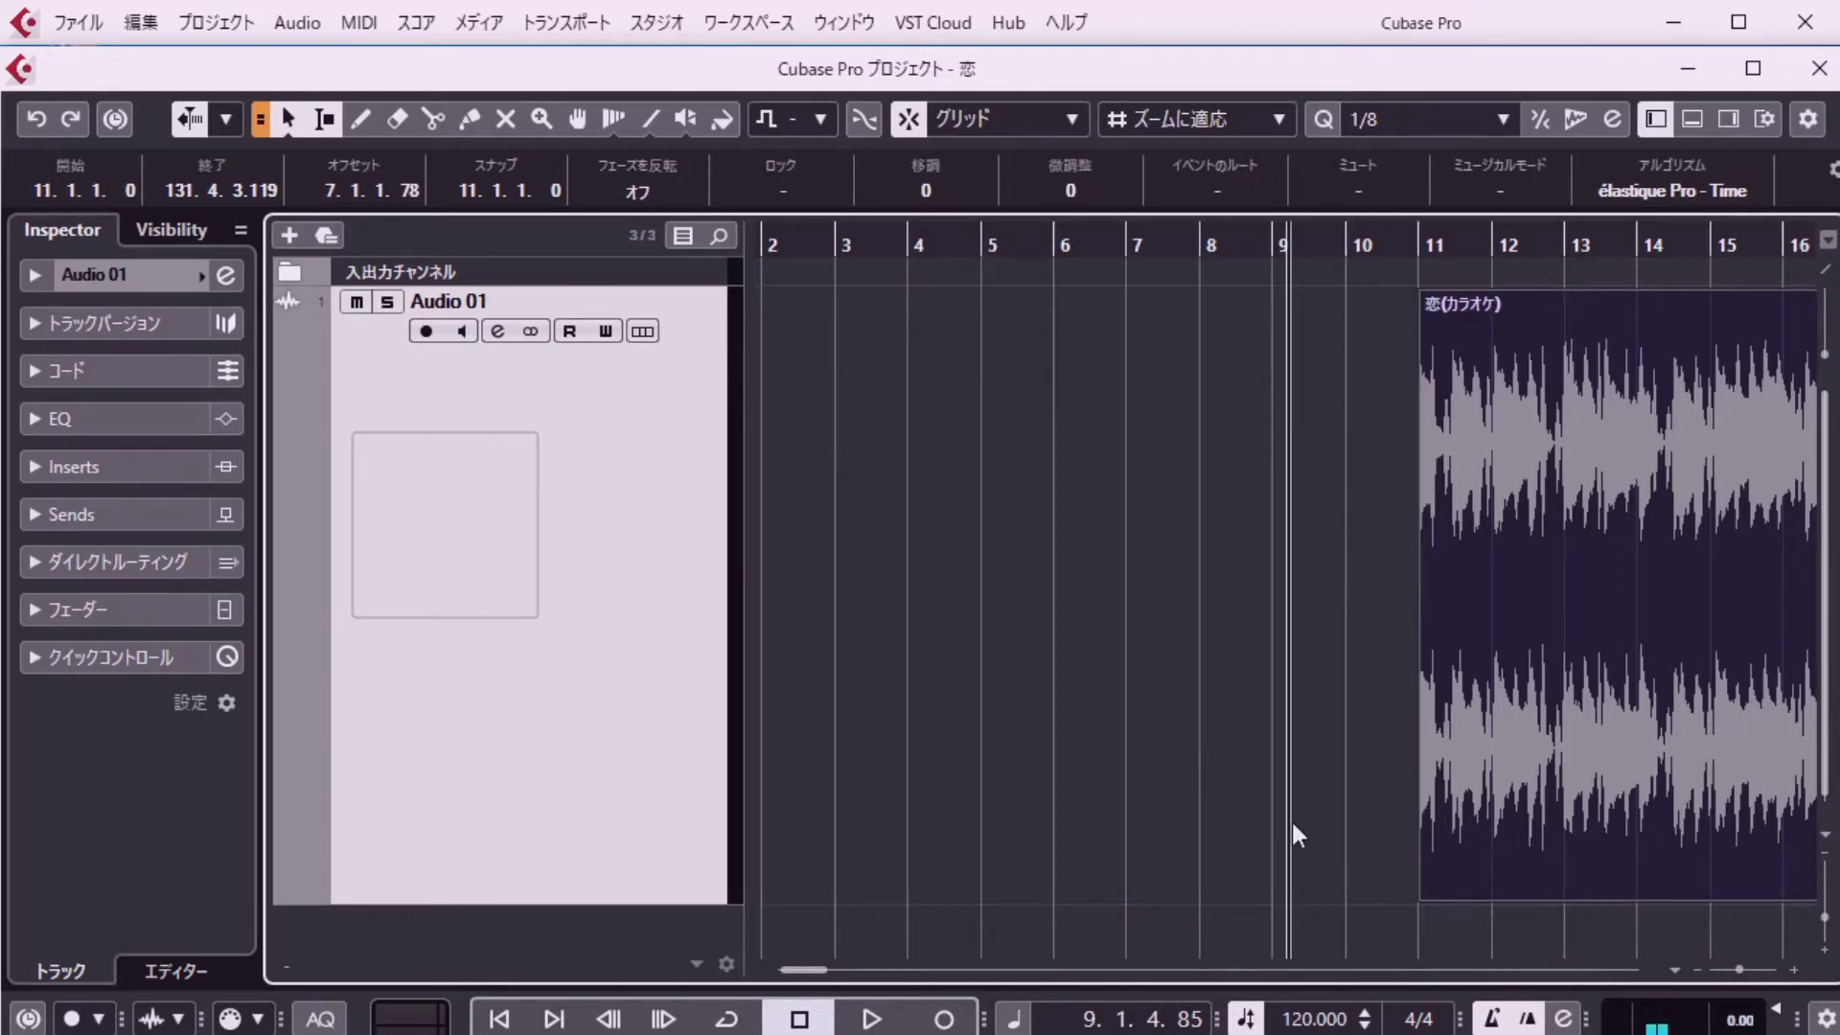
pyautogui.moveTo(1421, 894); pyautogui.dragTo(852, 834)
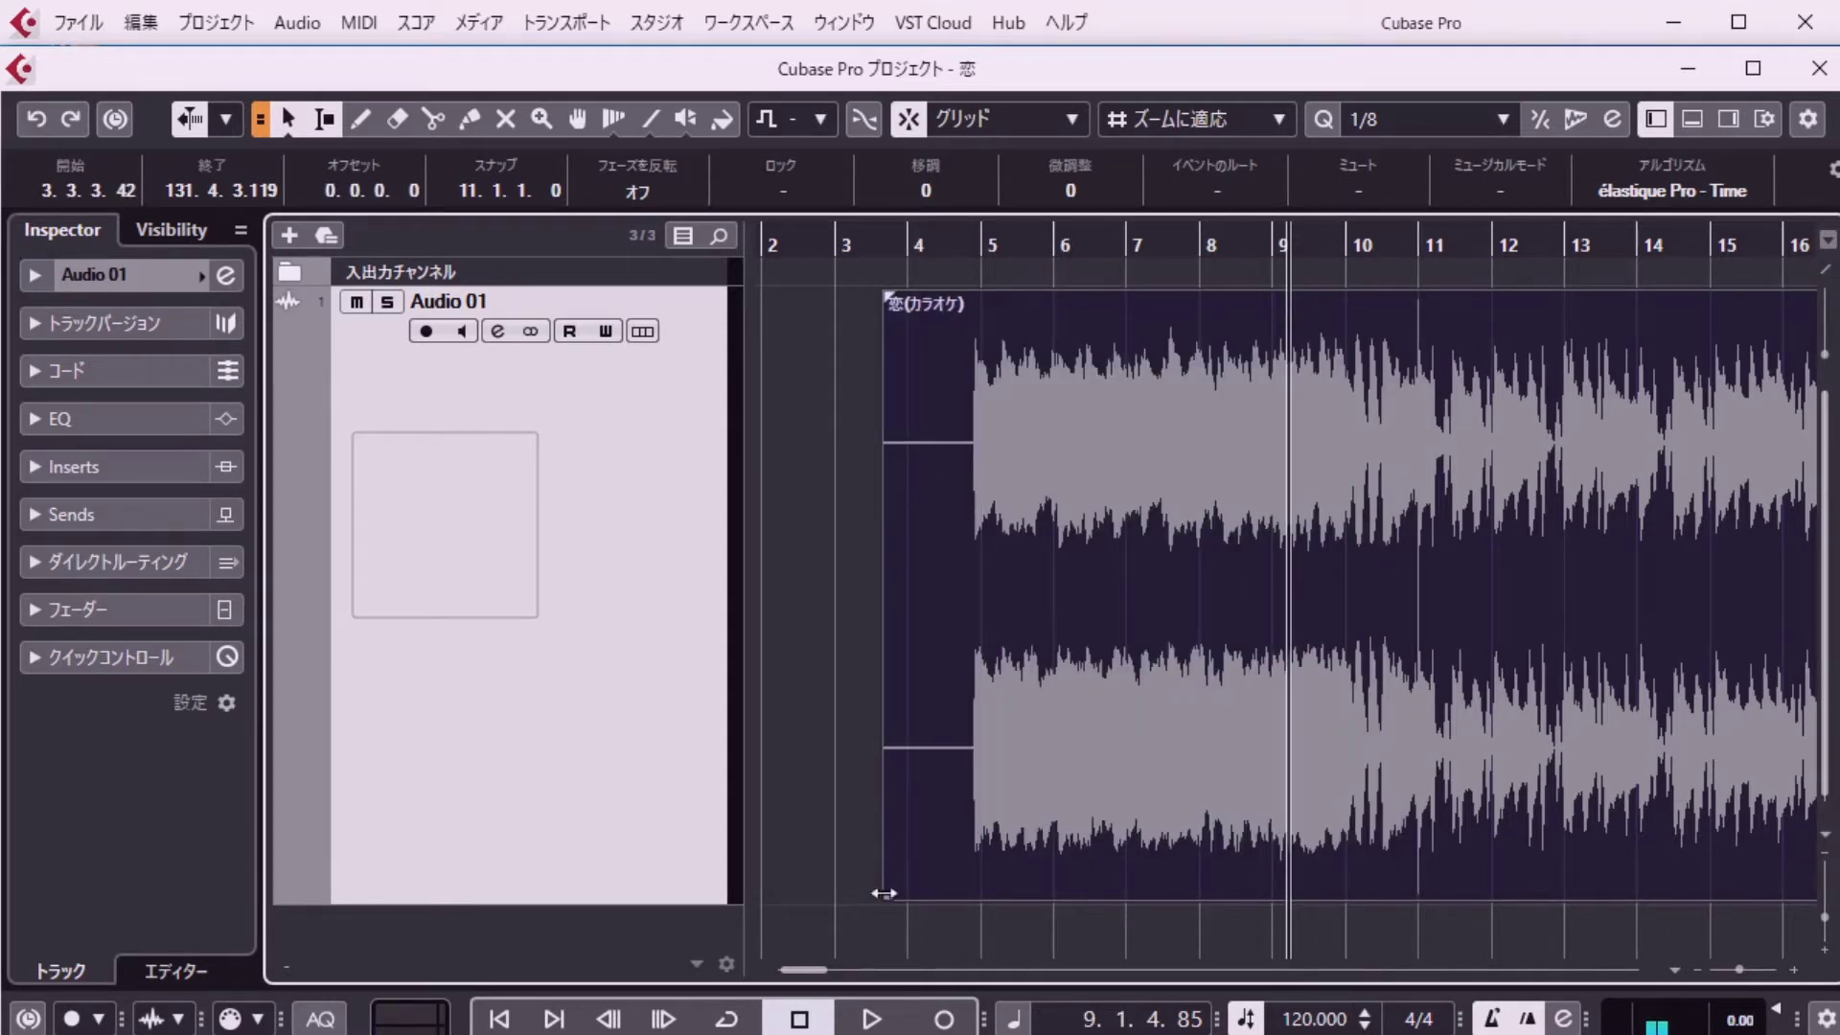
pyautogui.moveTo(883, 894); pyautogui.dragTo(1399, 831)
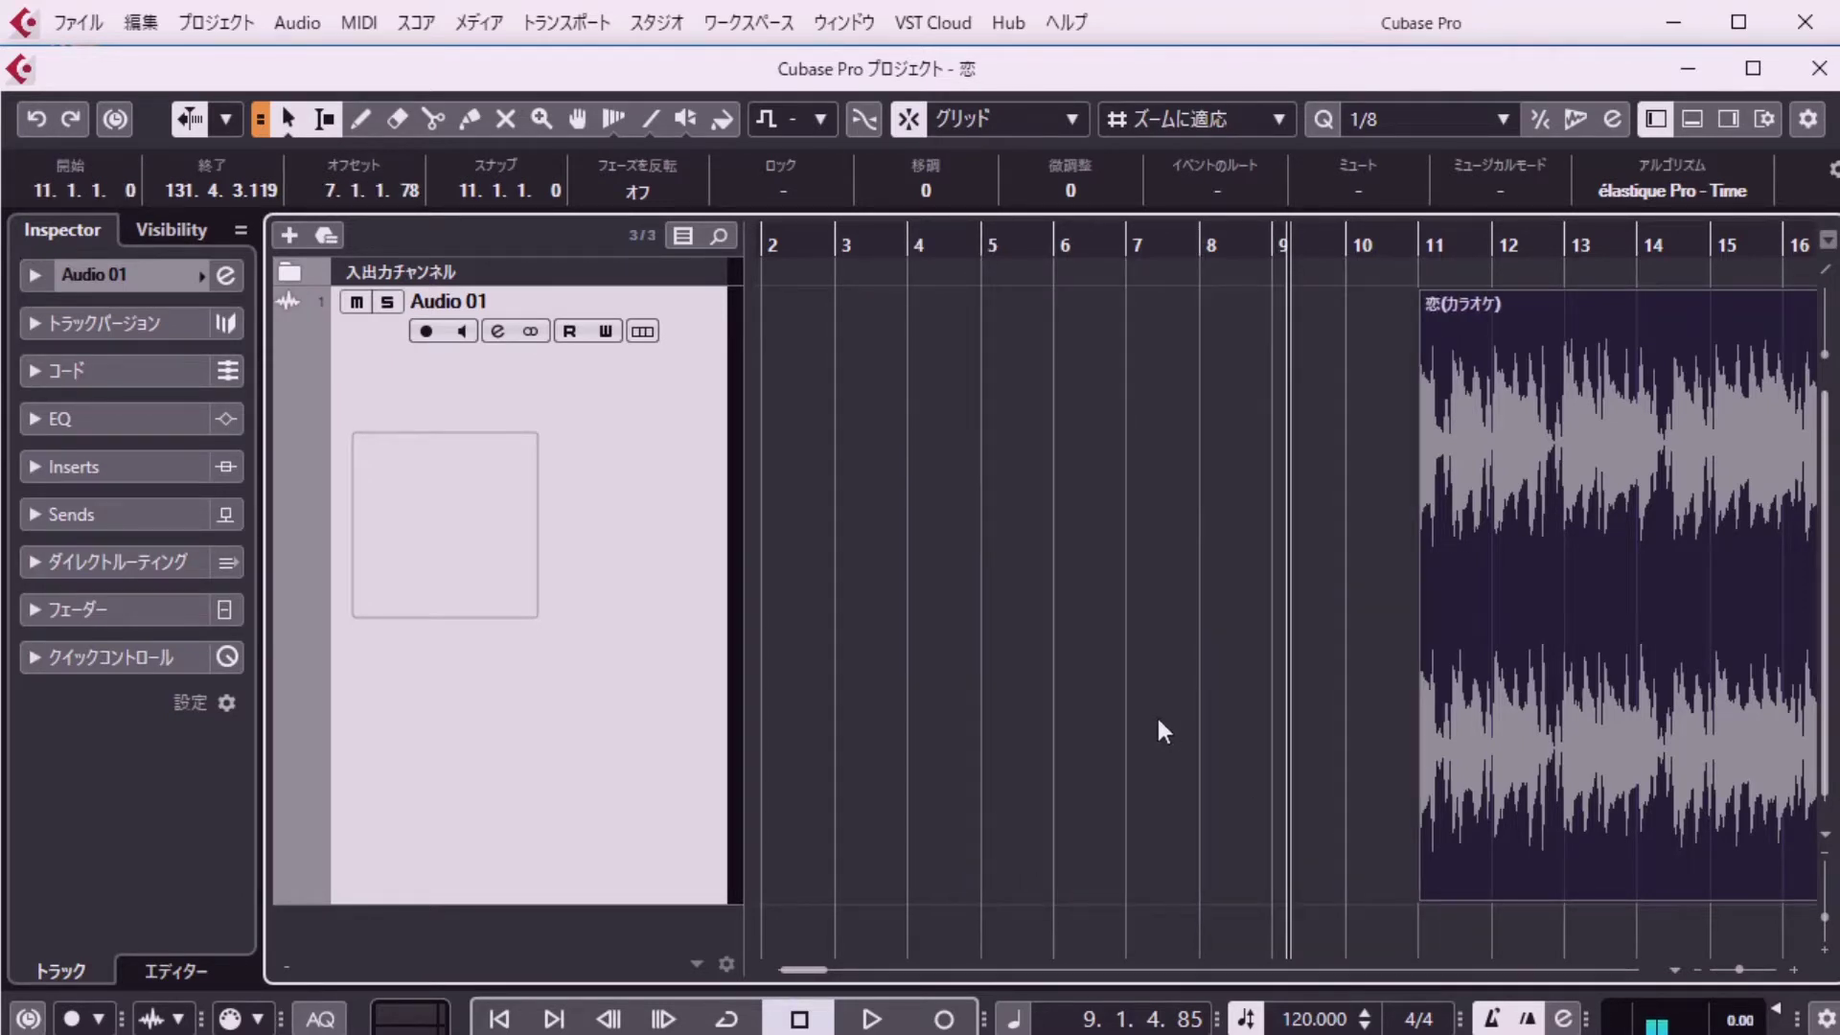
pyautogui.click(1156, 714)
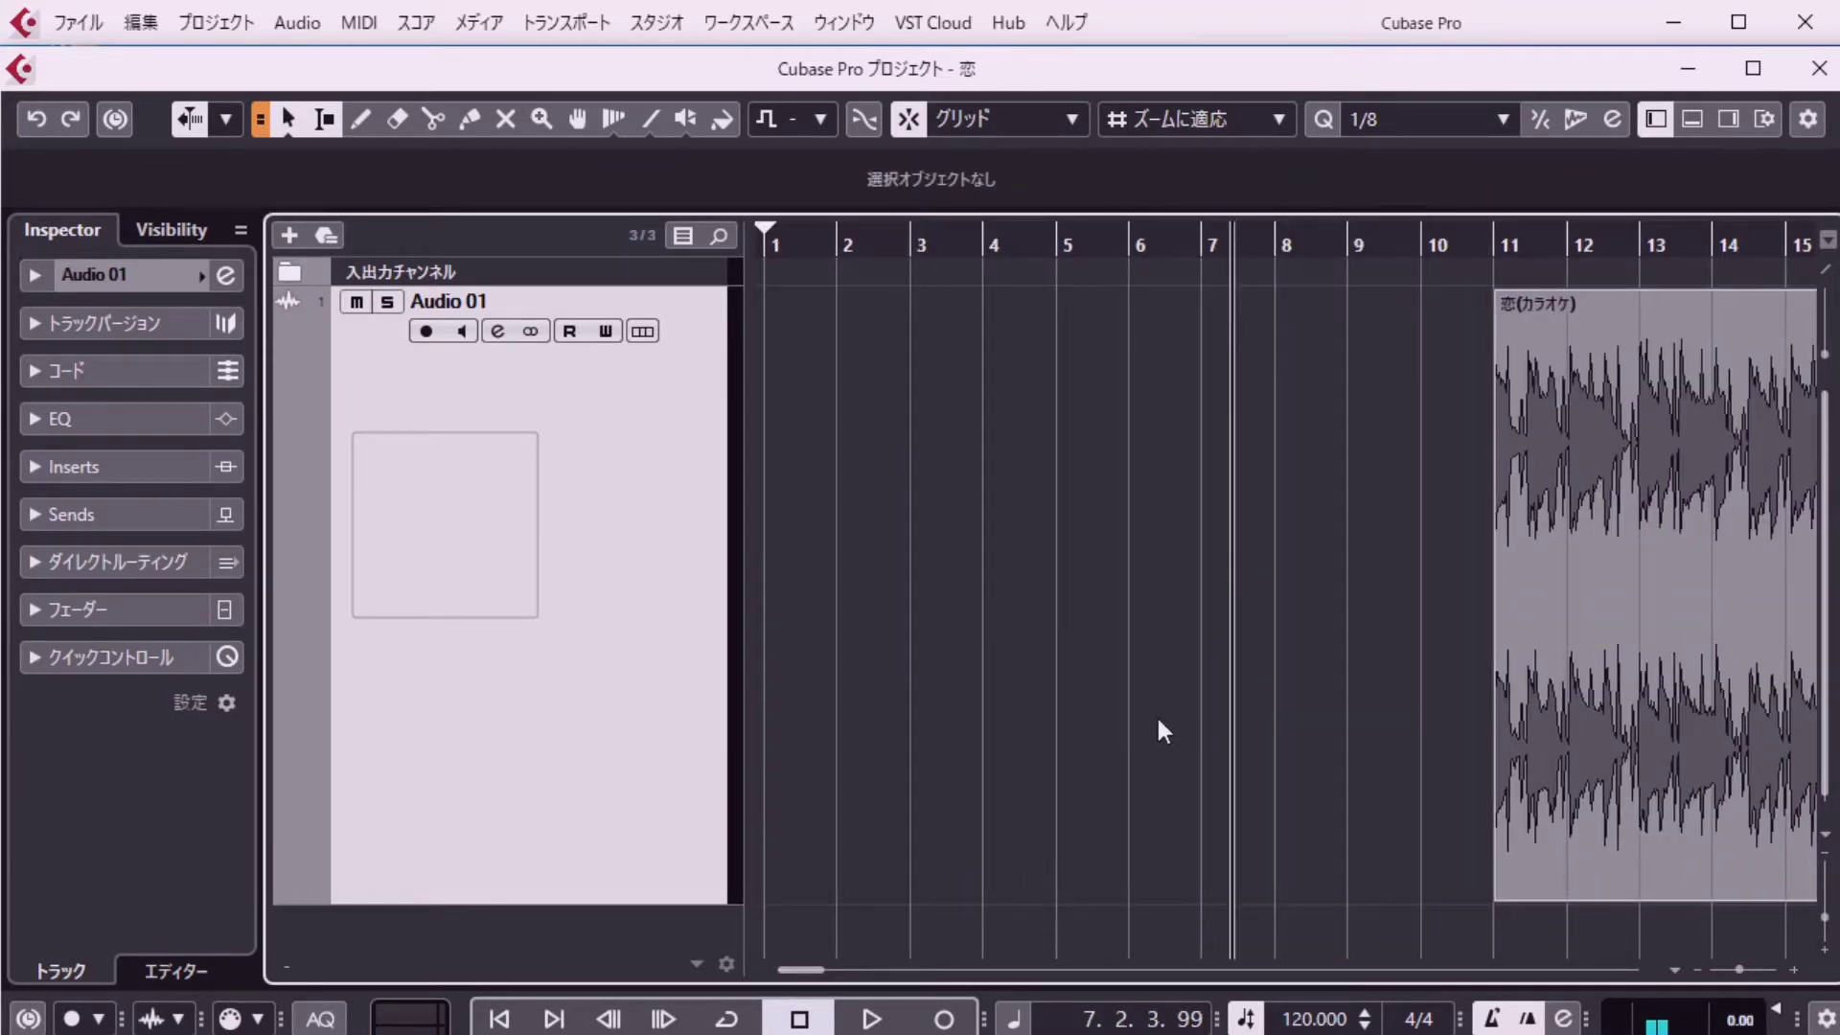
# Play the trimmed audio event briefly from its start at bar 11 and set the project tempo to 130.
pyautogui.press('n')
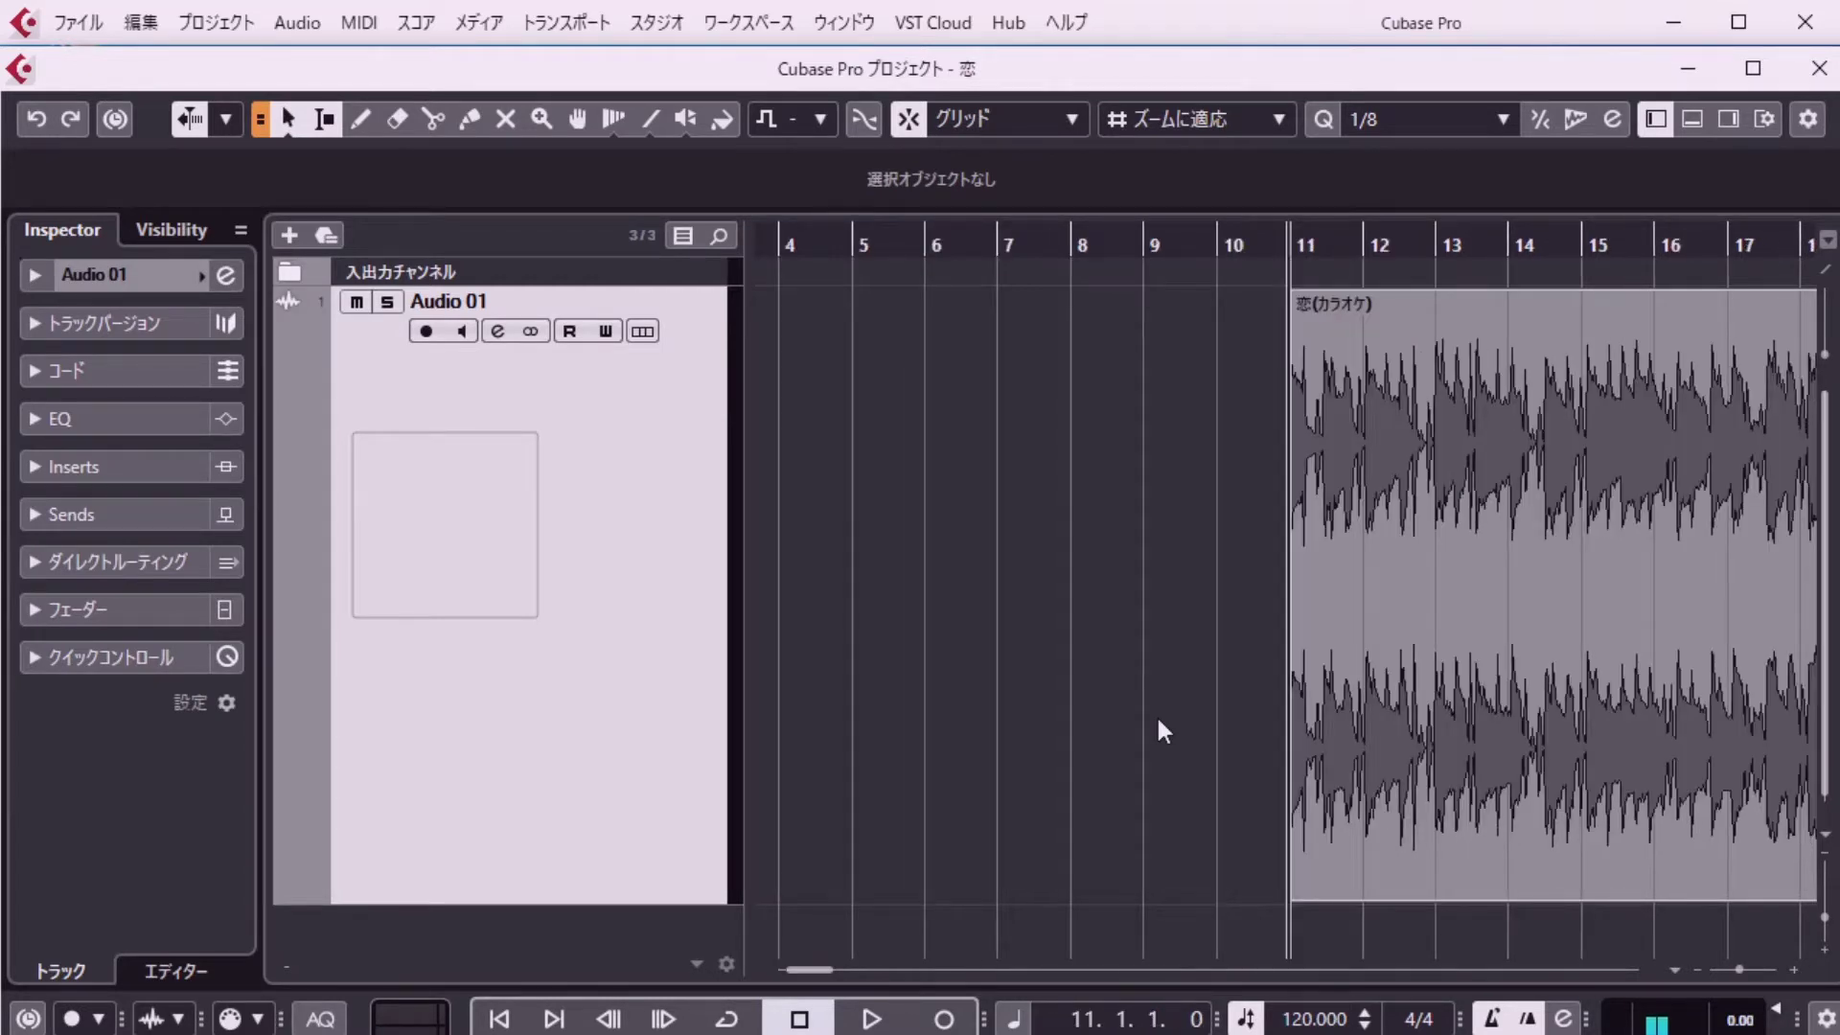
pyautogui.press('space')
pyautogui.press('space')
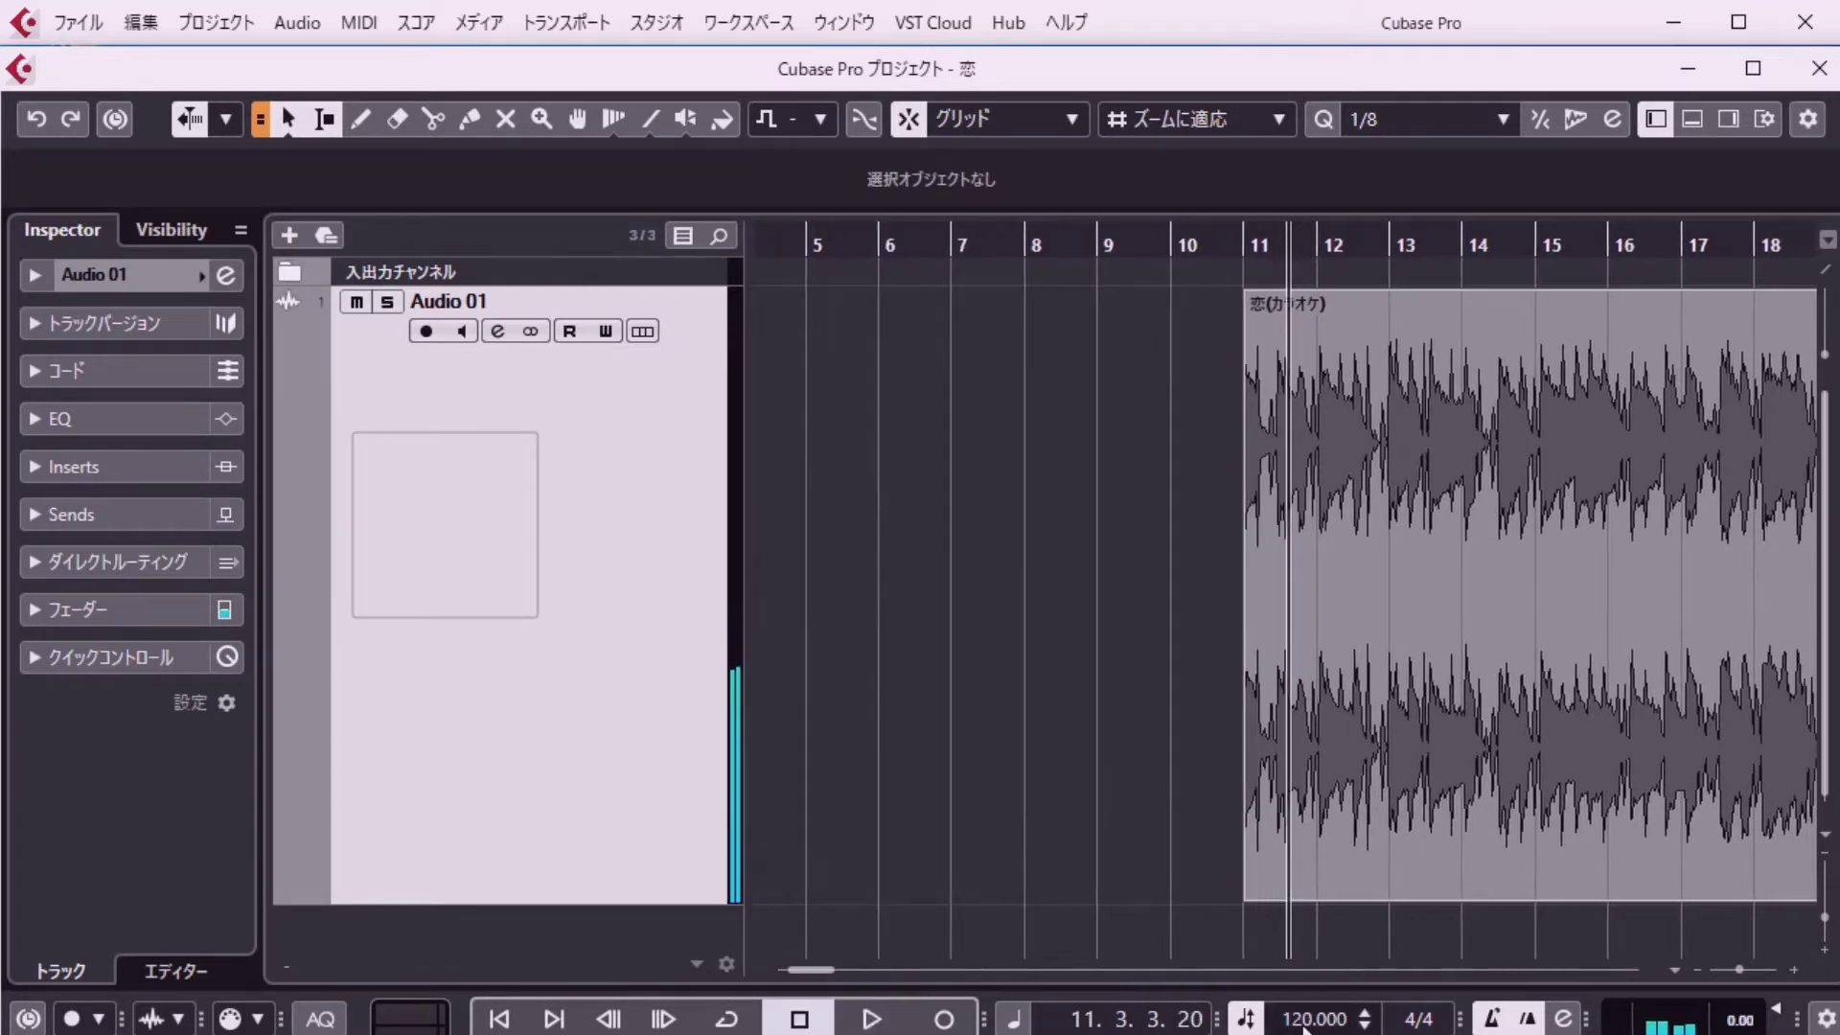
pyautogui.doubleClick(1305, 1022)
pyautogui.write('130')
pyautogui.press('Return')
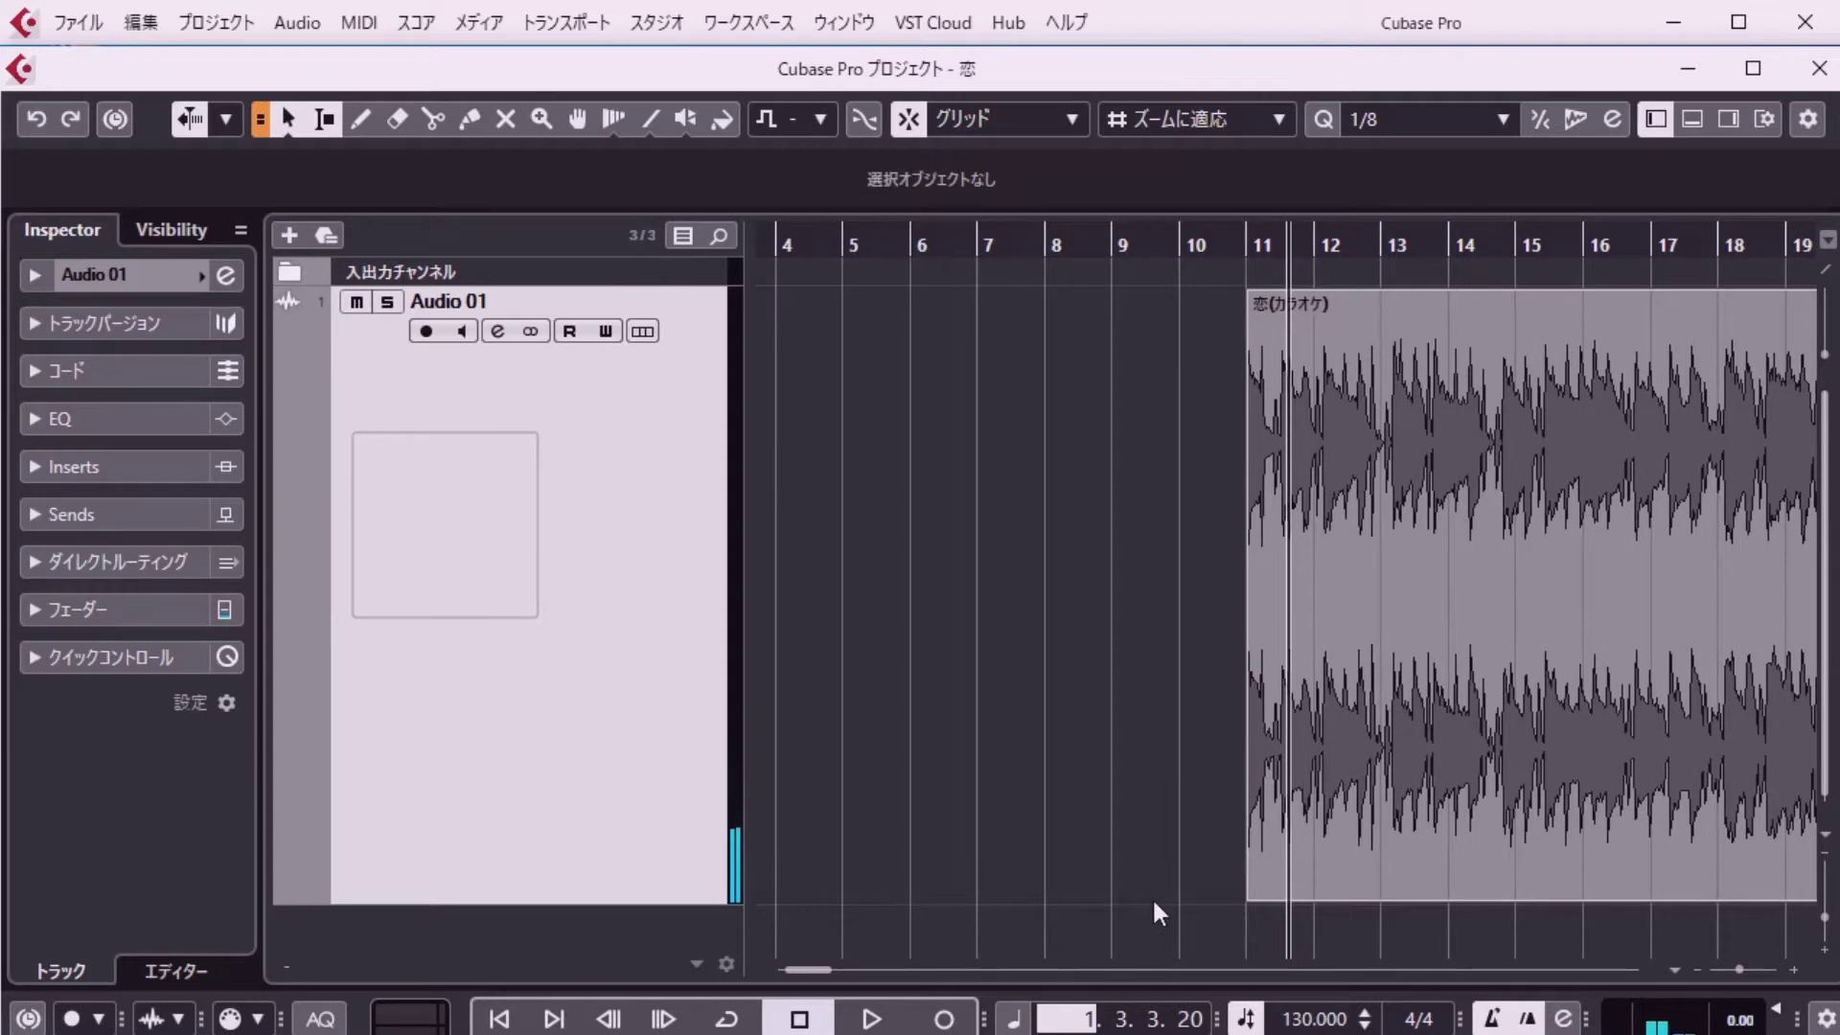
# Replay the audio event against the bar grid, including from bar 11, and set the project tempo to 140.
pyautogui.press('space')
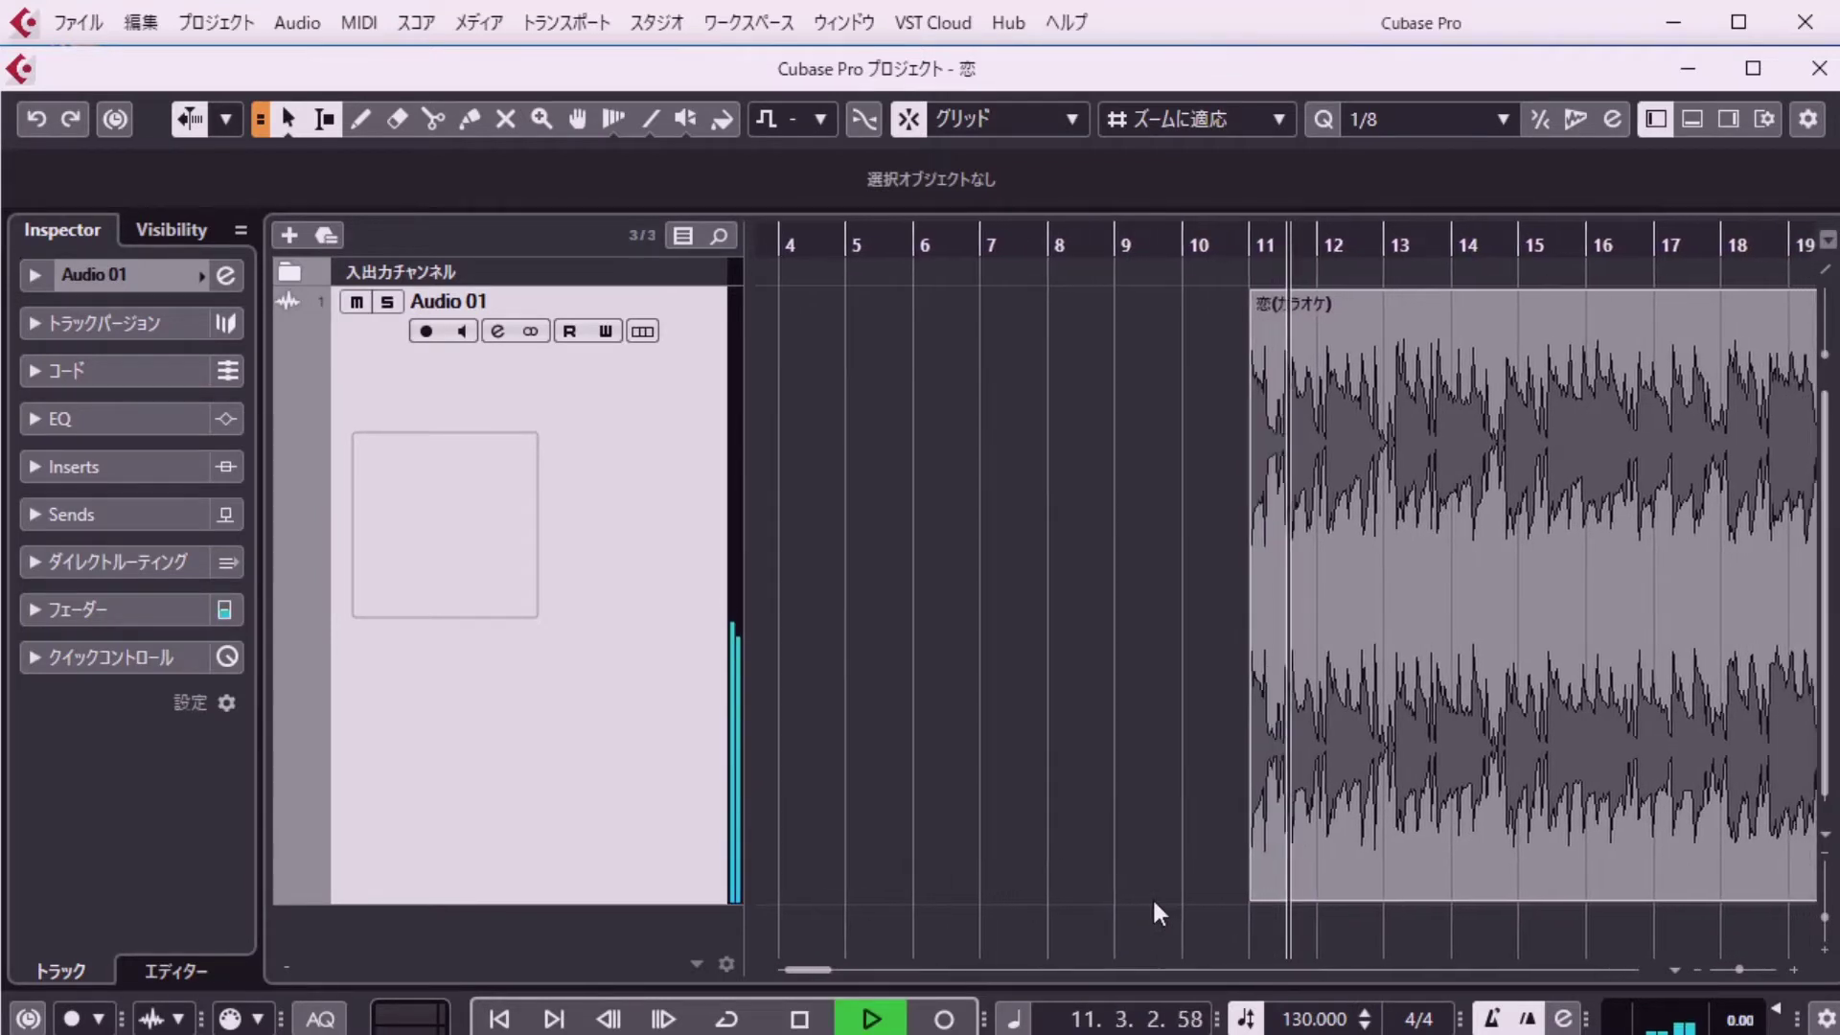
pyautogui.press('space')
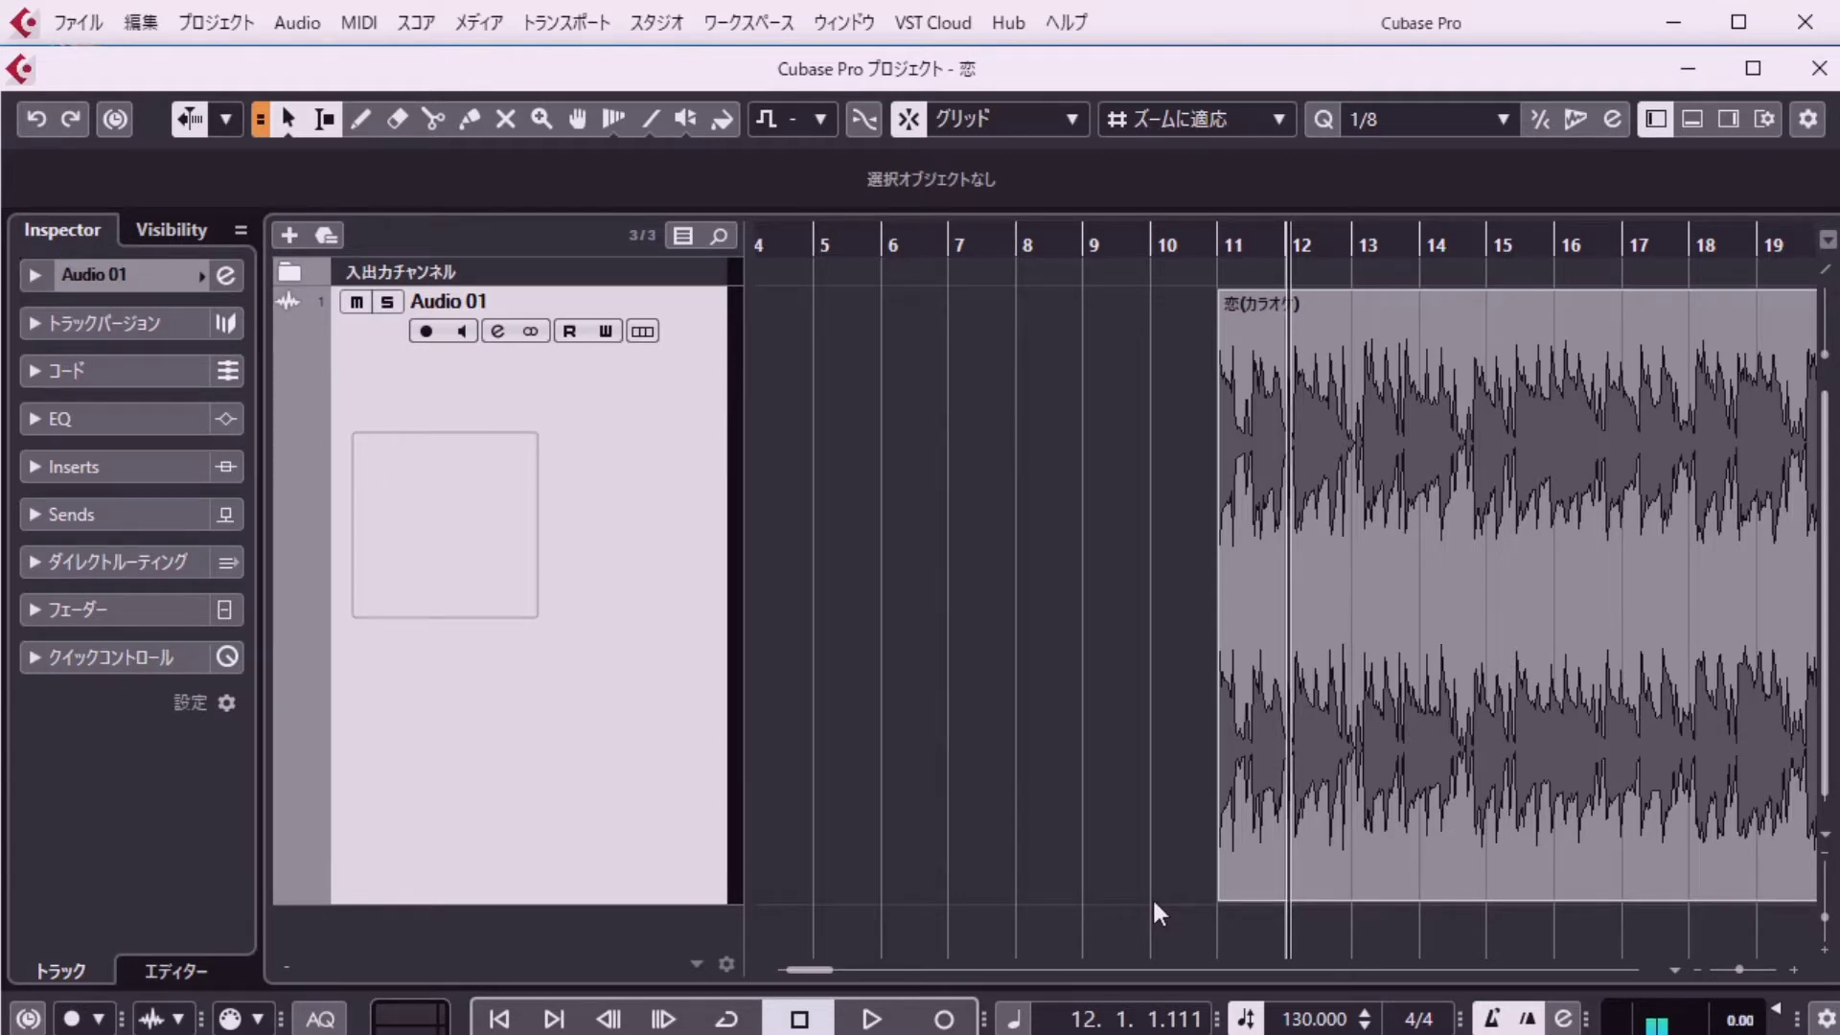
pyautogui.press('b')
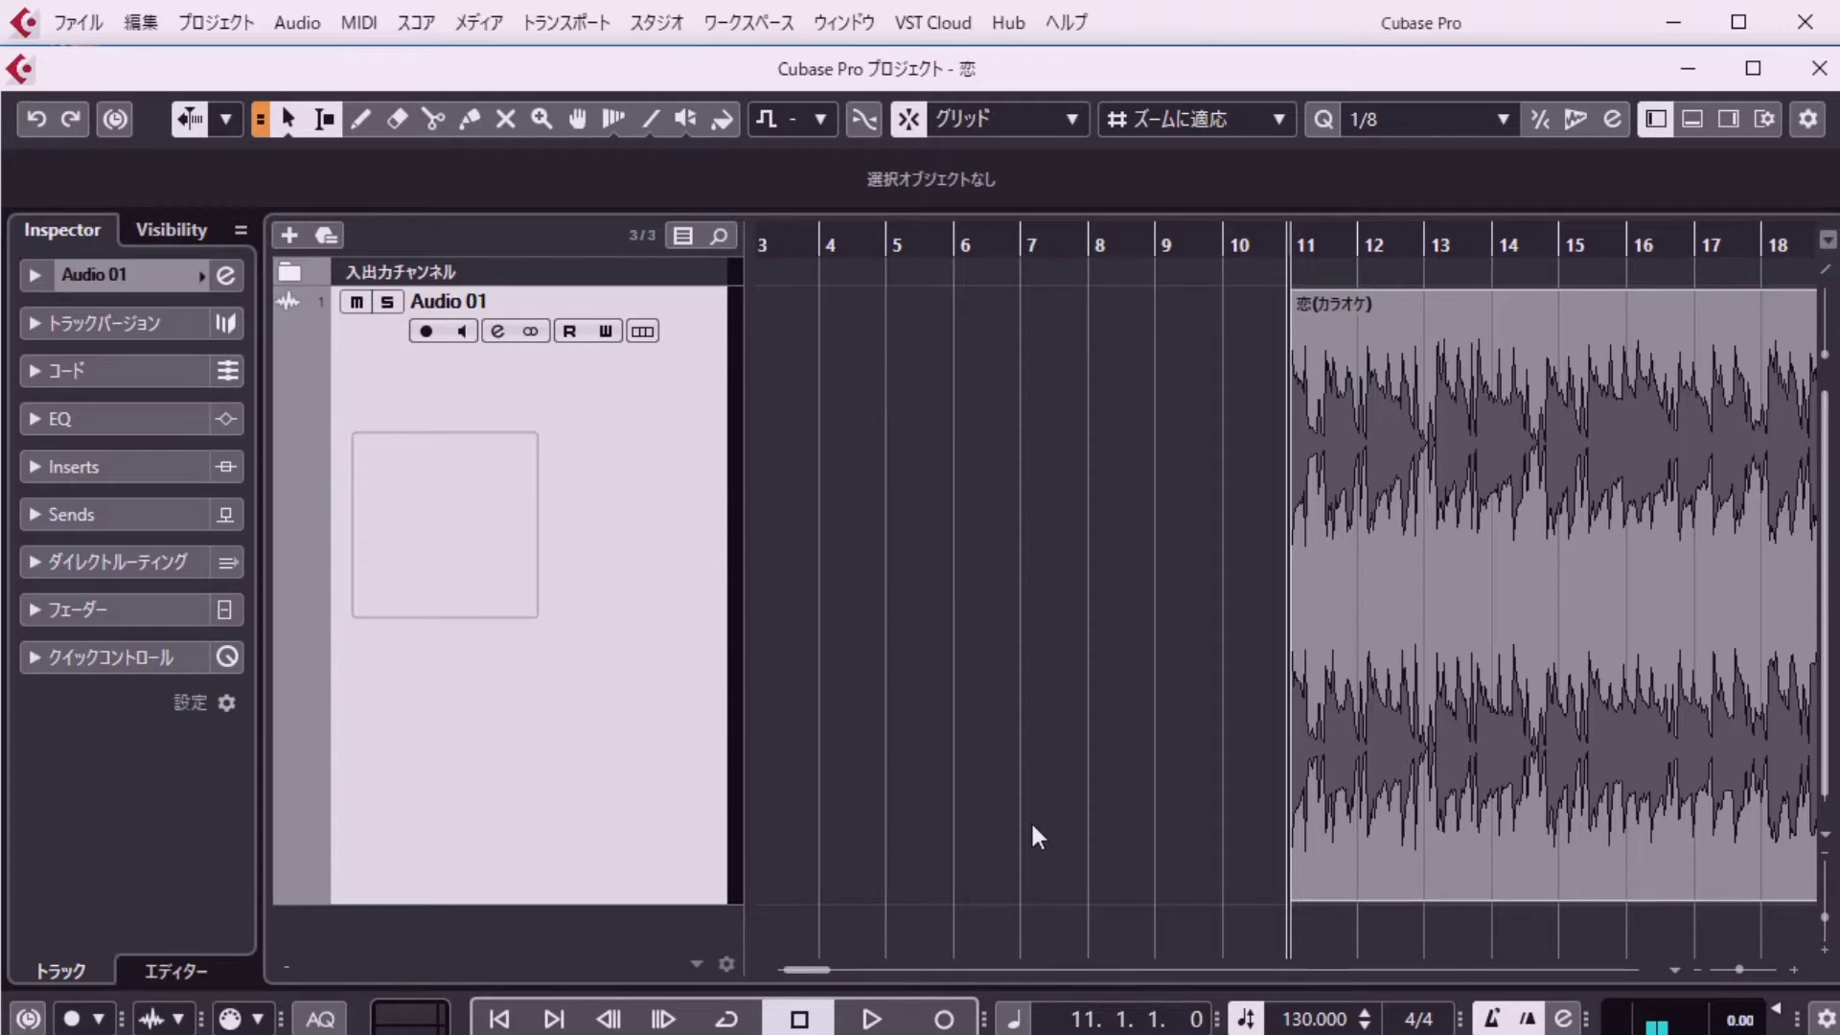
pyautogui.press('space')
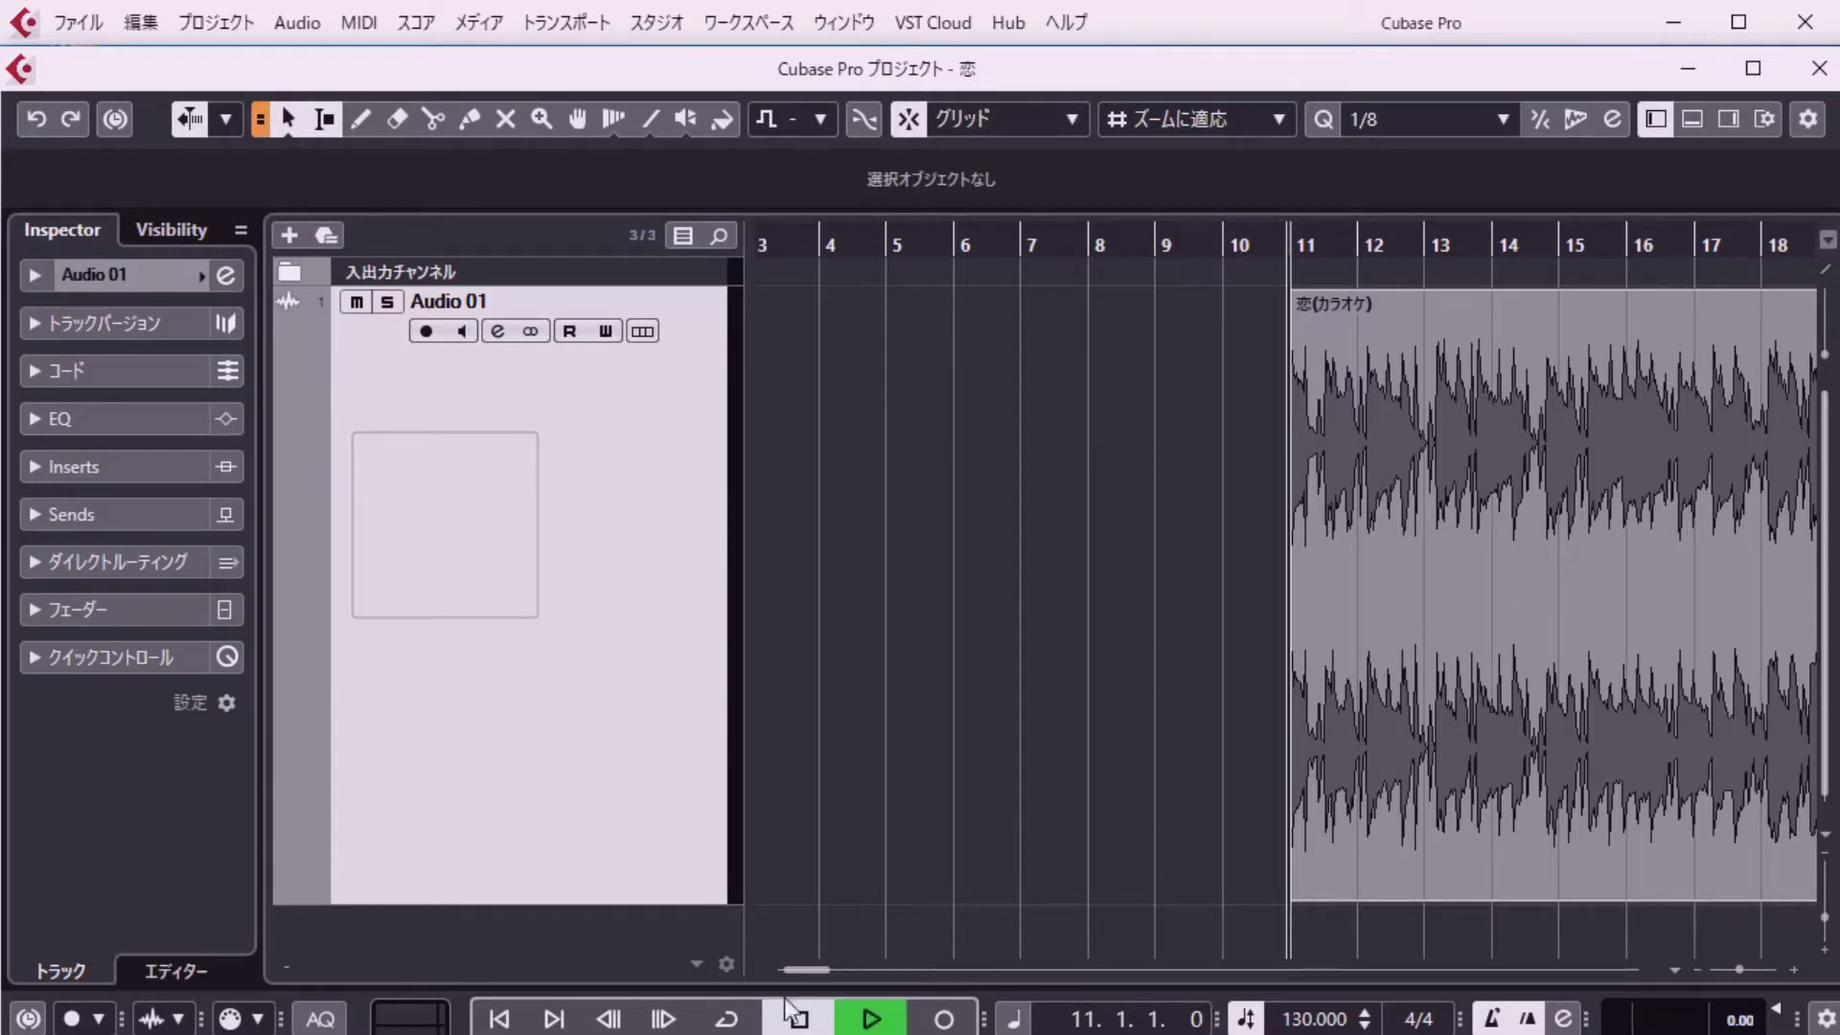
pyautogui.click(798, 1020)
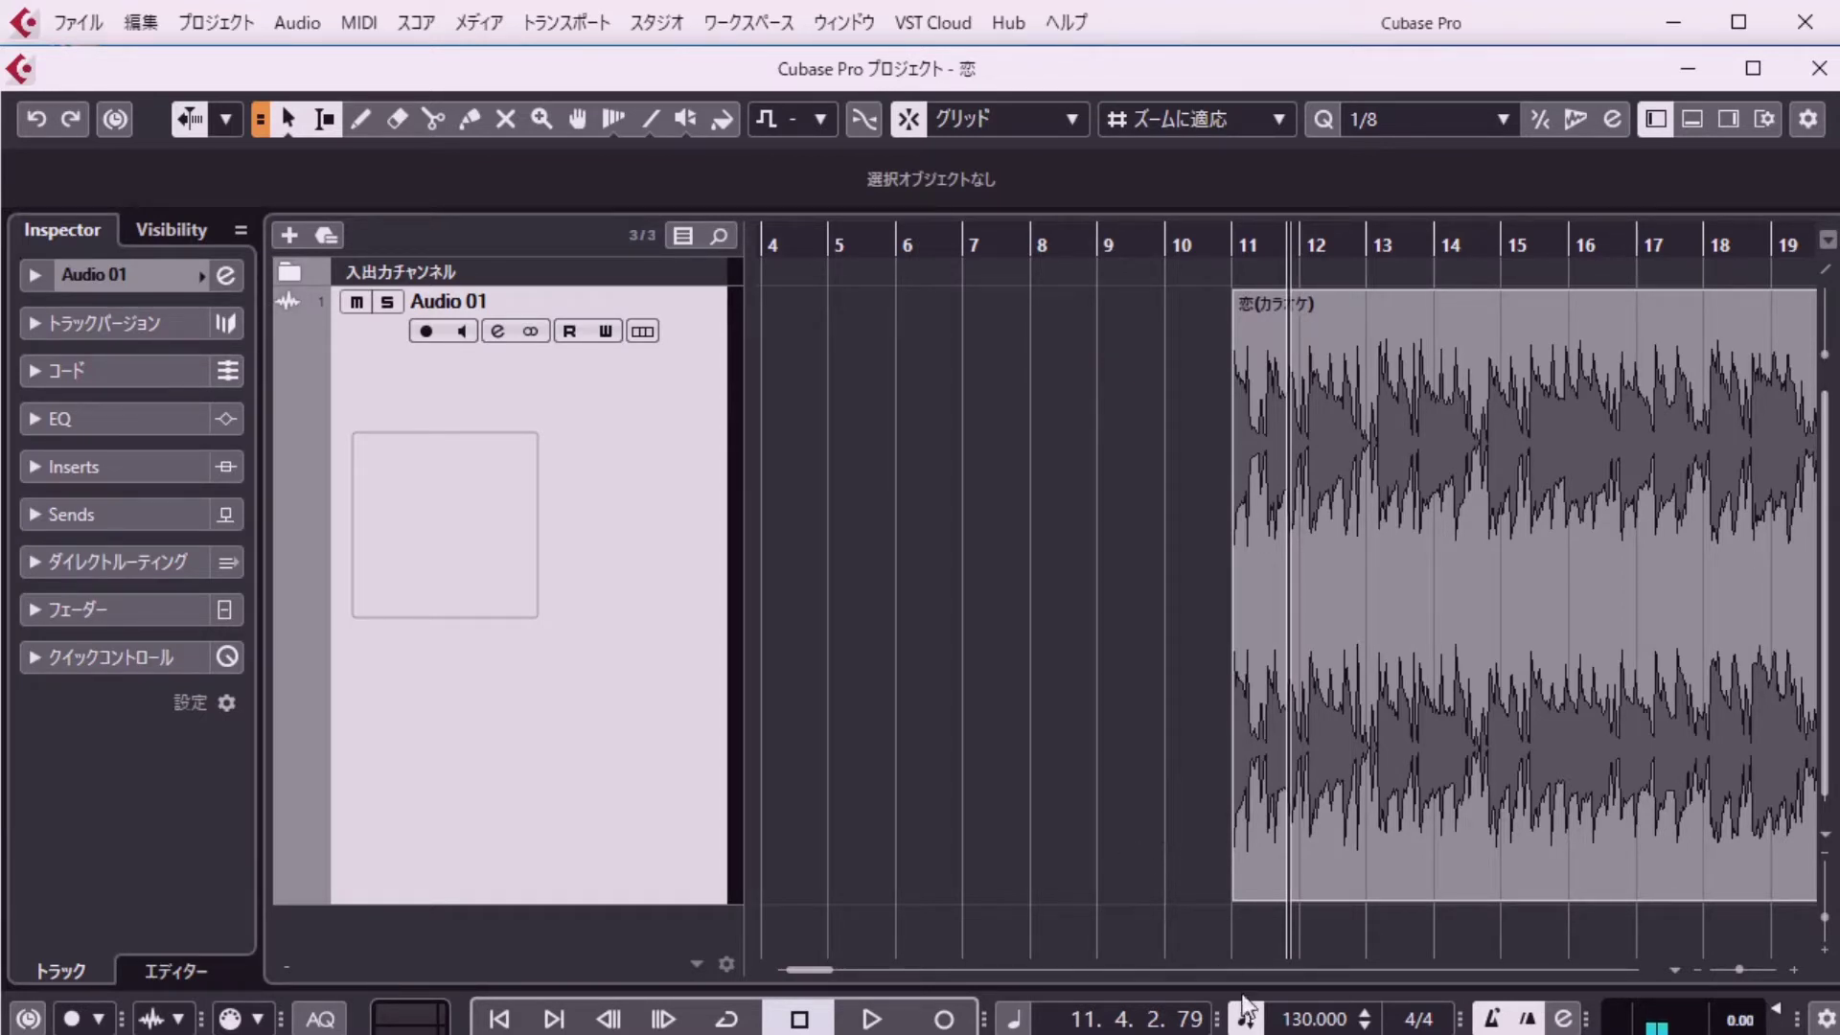
pyautogui.doubleClick(1327, 1019)
pyautogui.write('140')
pyautogui.press('Return')
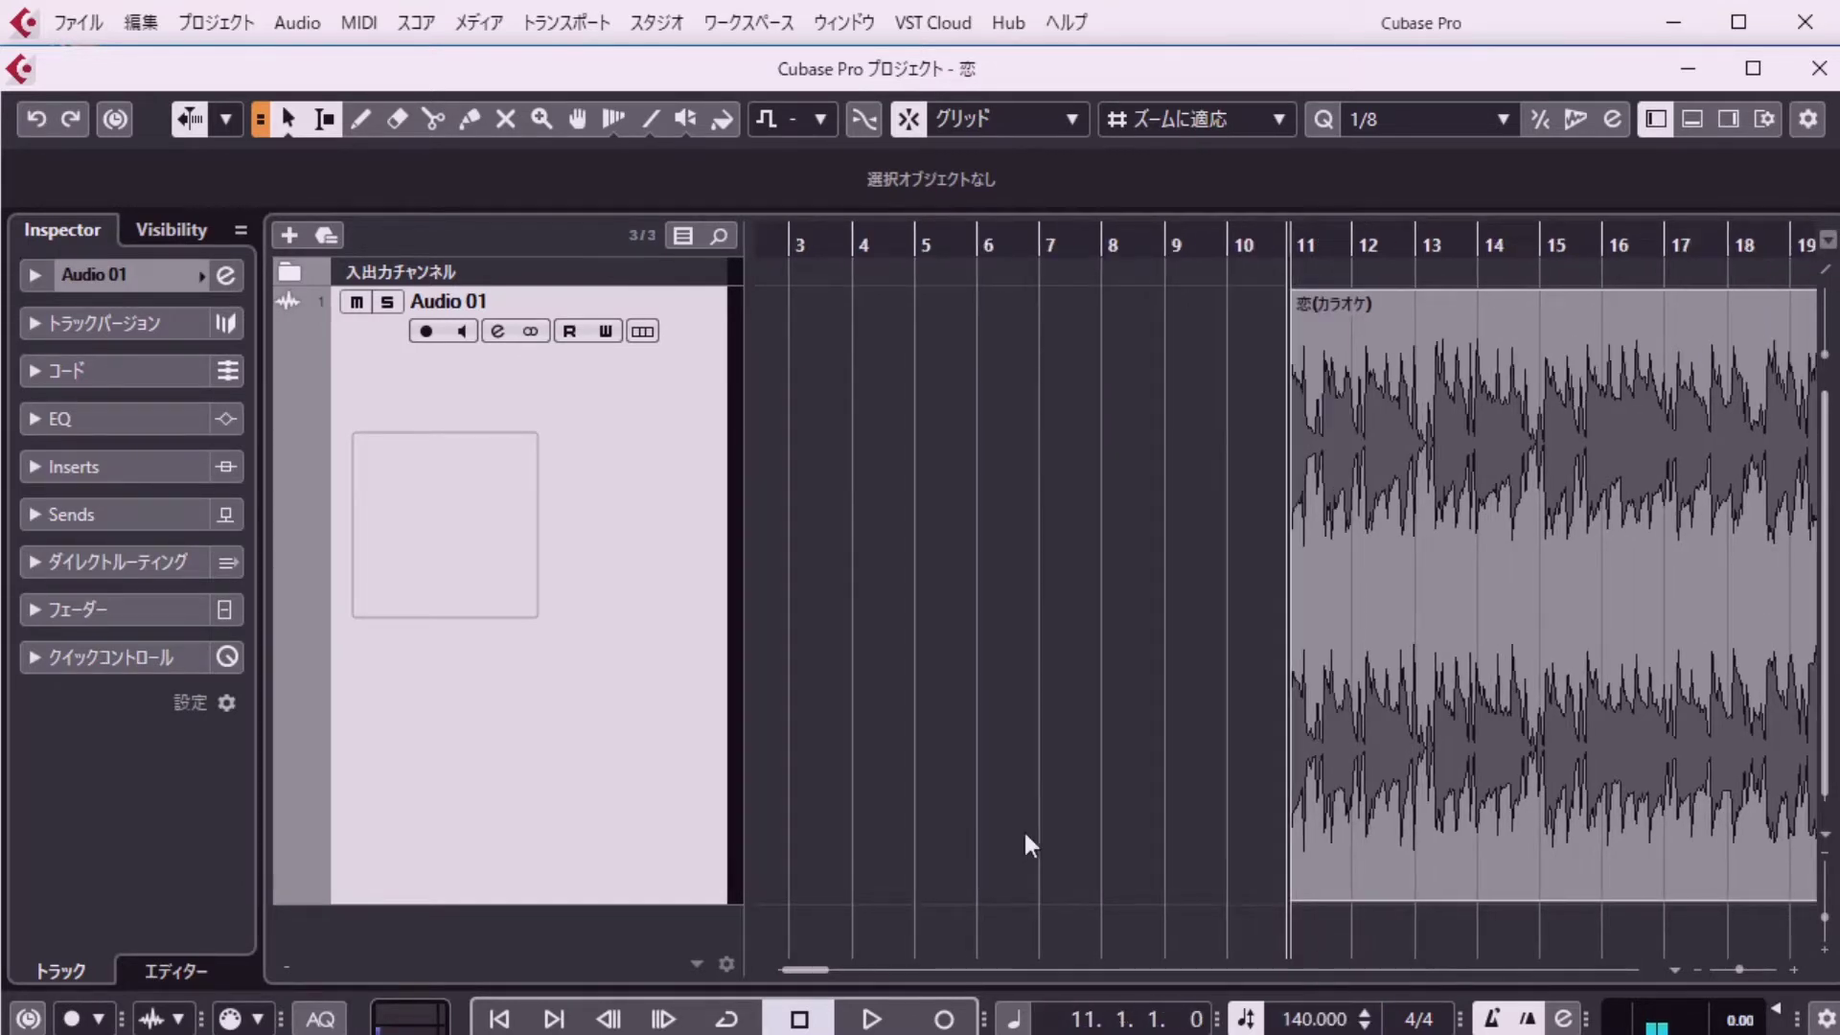
# Play the audio event from bar 11 again and set the project tempo to 160.
pyautogui.press('space')
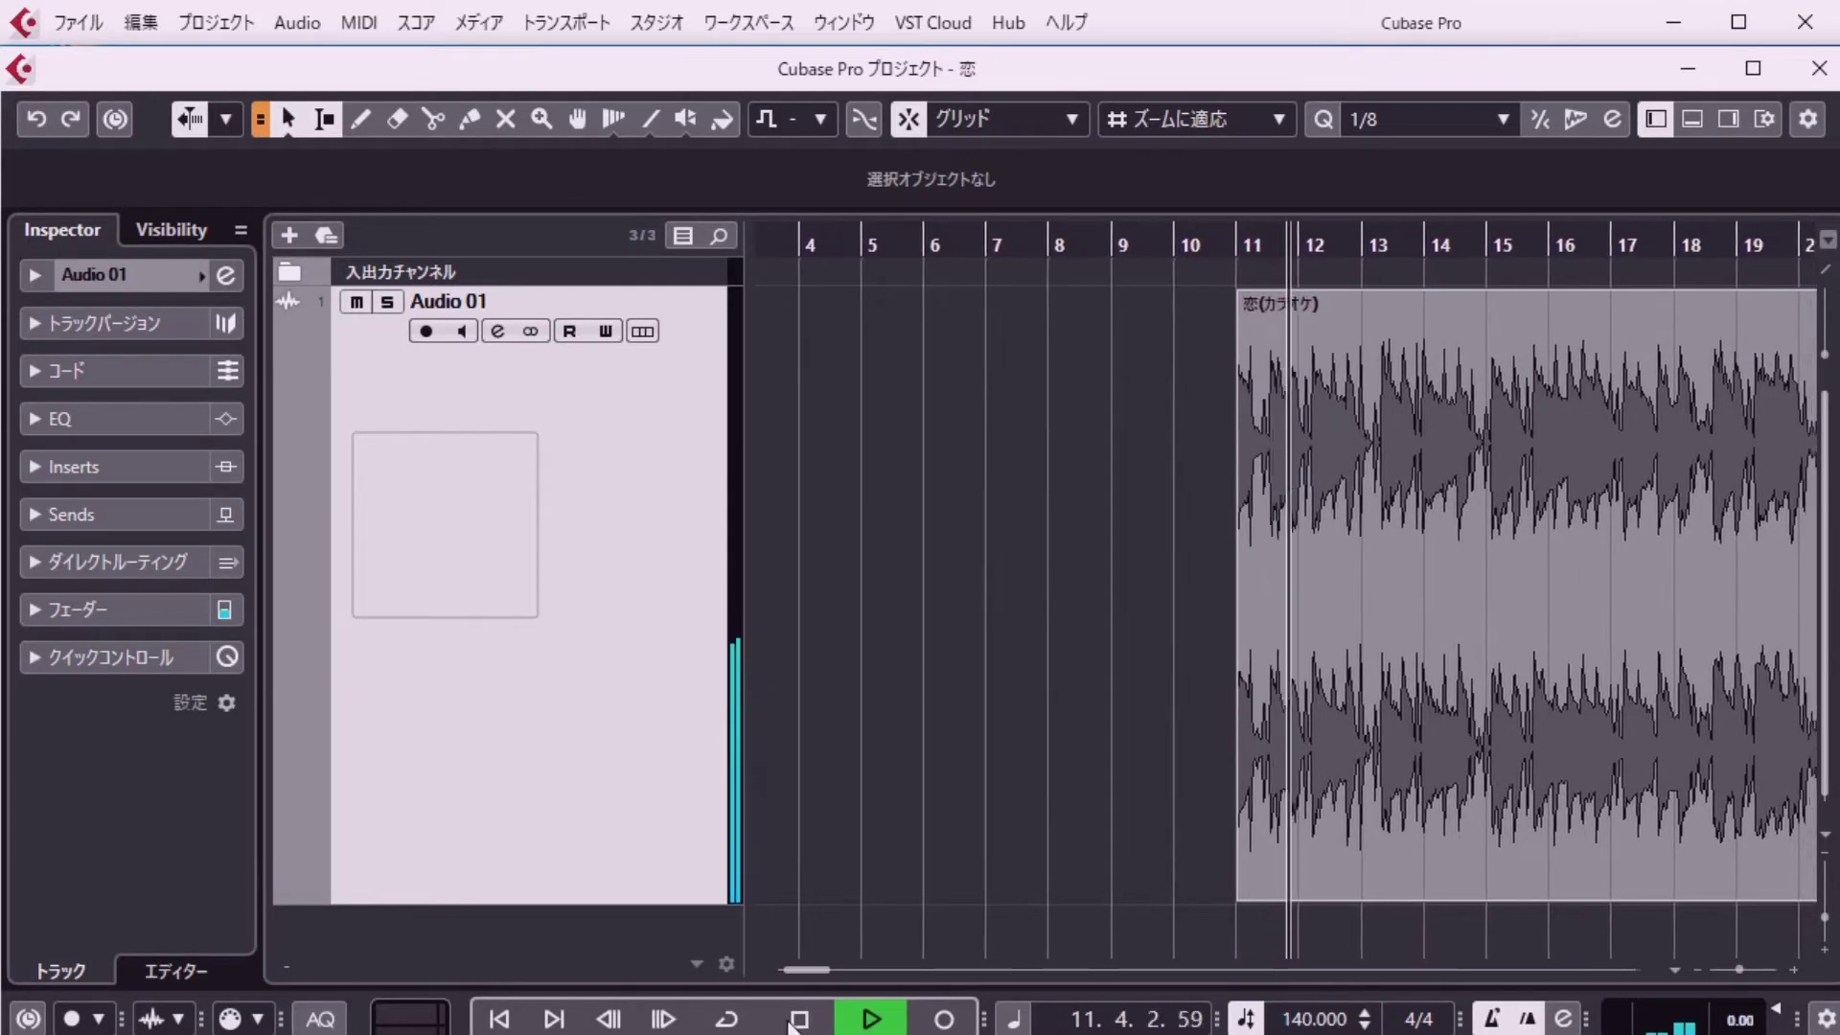
pyautogui.press('space')
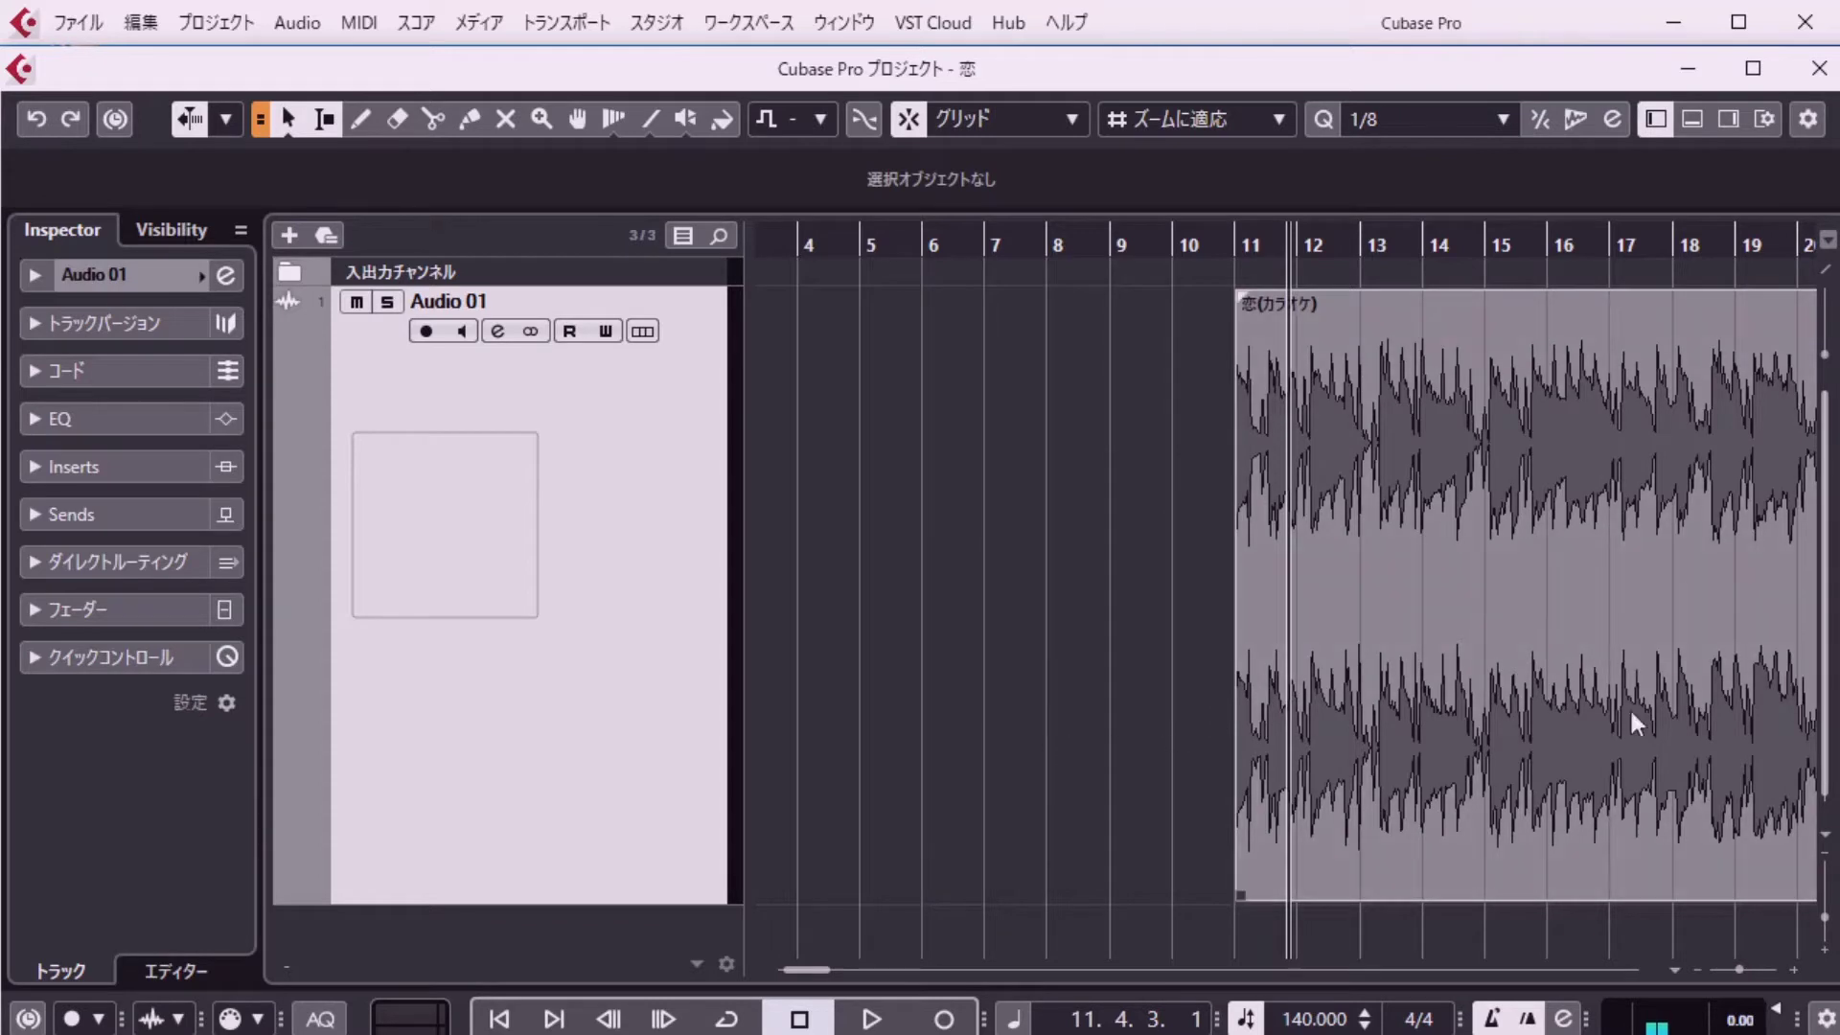
pyautogui.doubleClick(1323, 1020)
pyautogui.write('160')
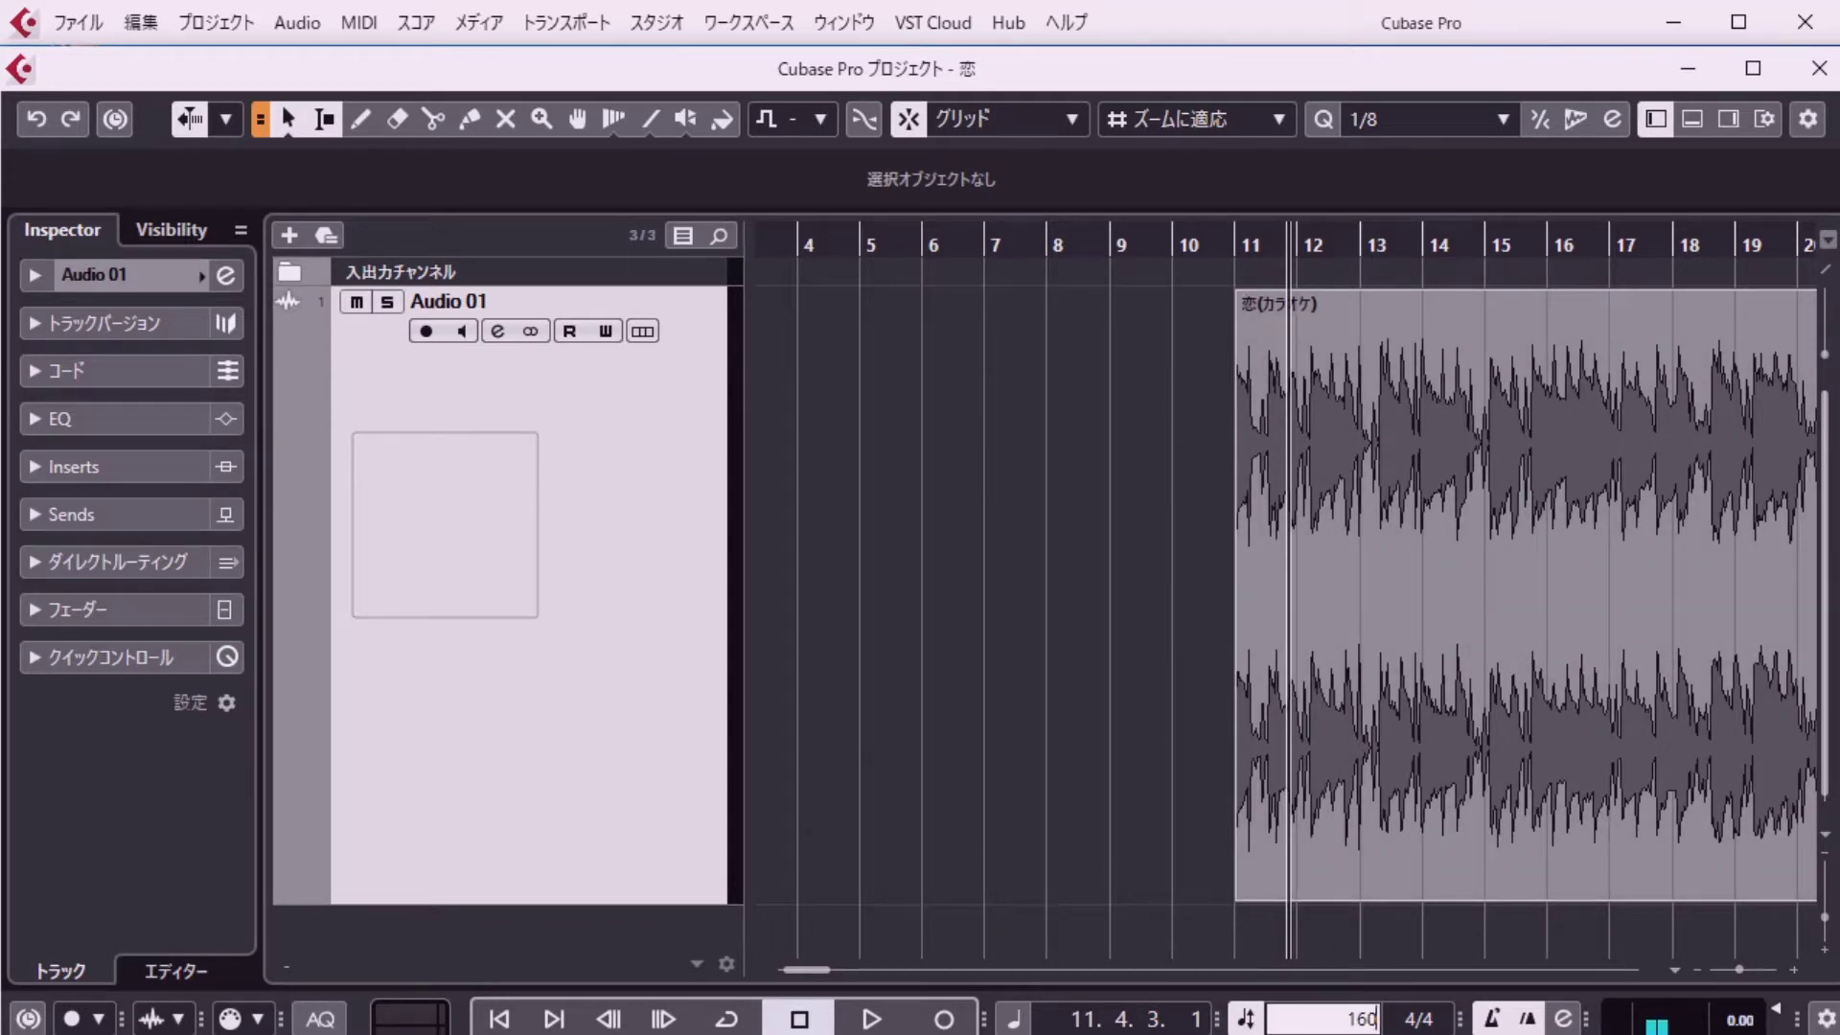
pyautogui.press('Return')
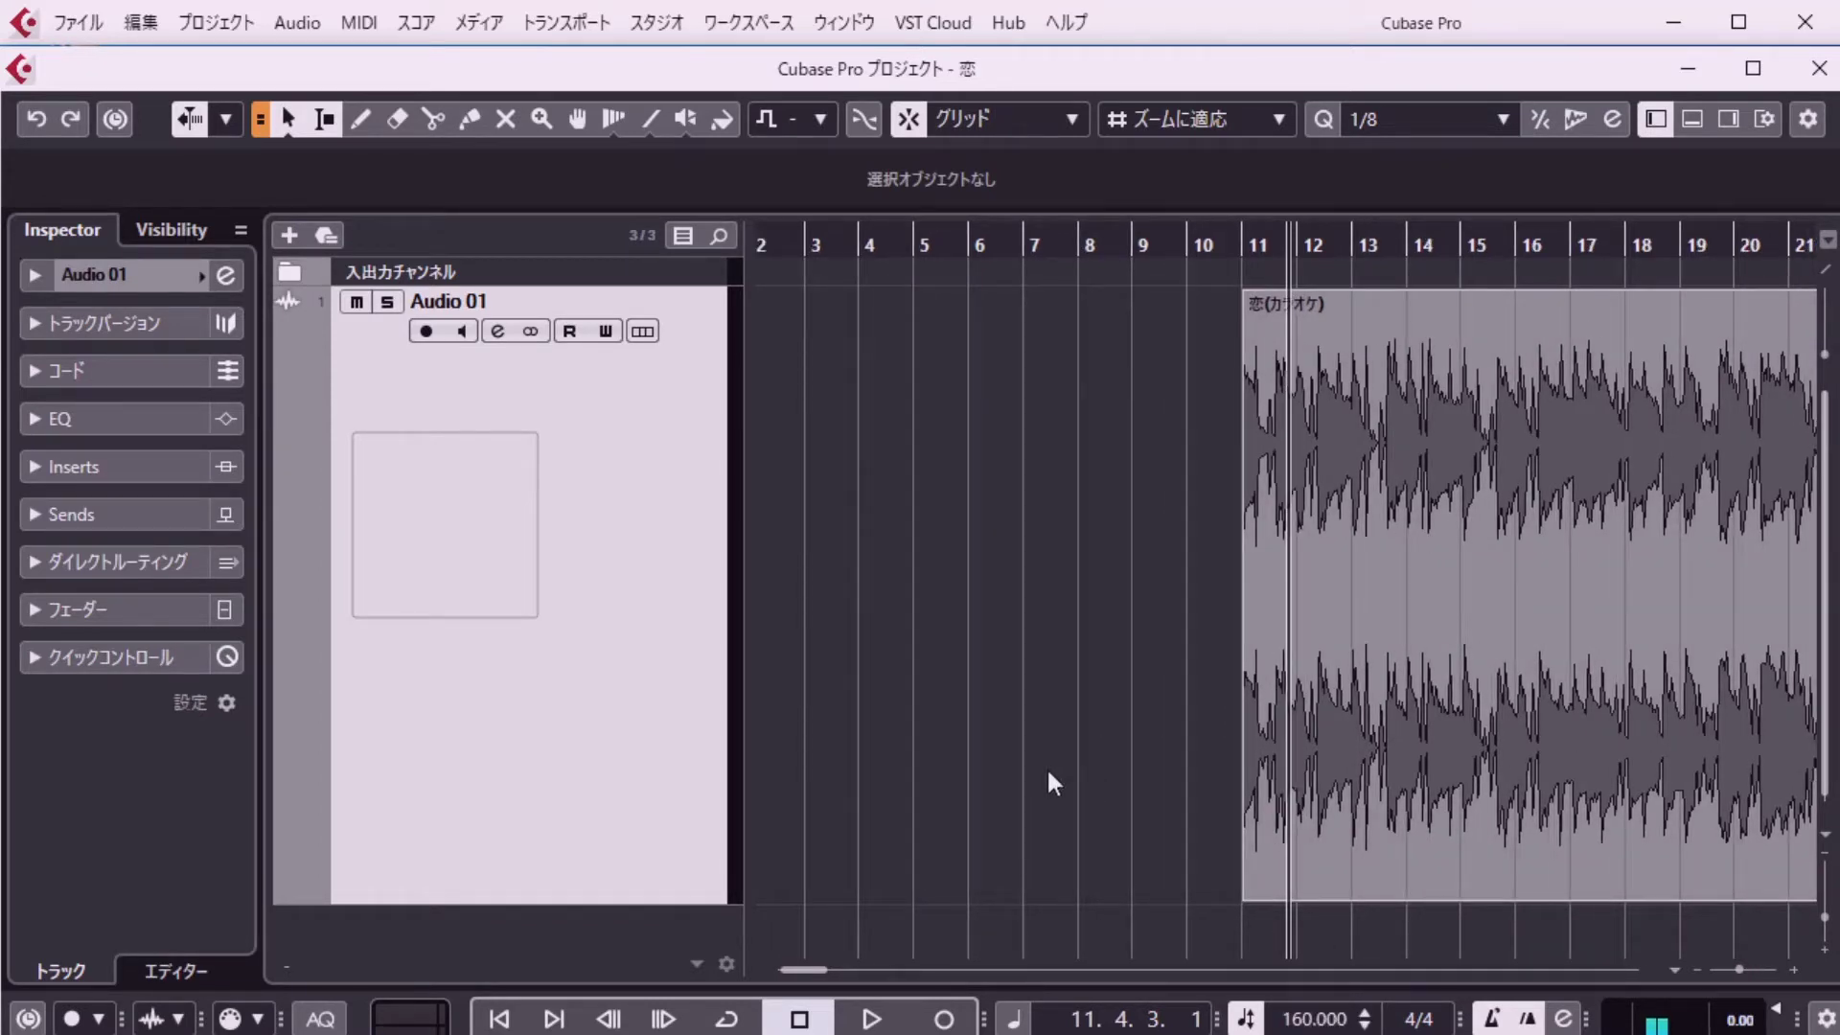
# Play the song from bar 11 through to about bar 19 and set the project tempo to 159.
pyautogui.press('b')
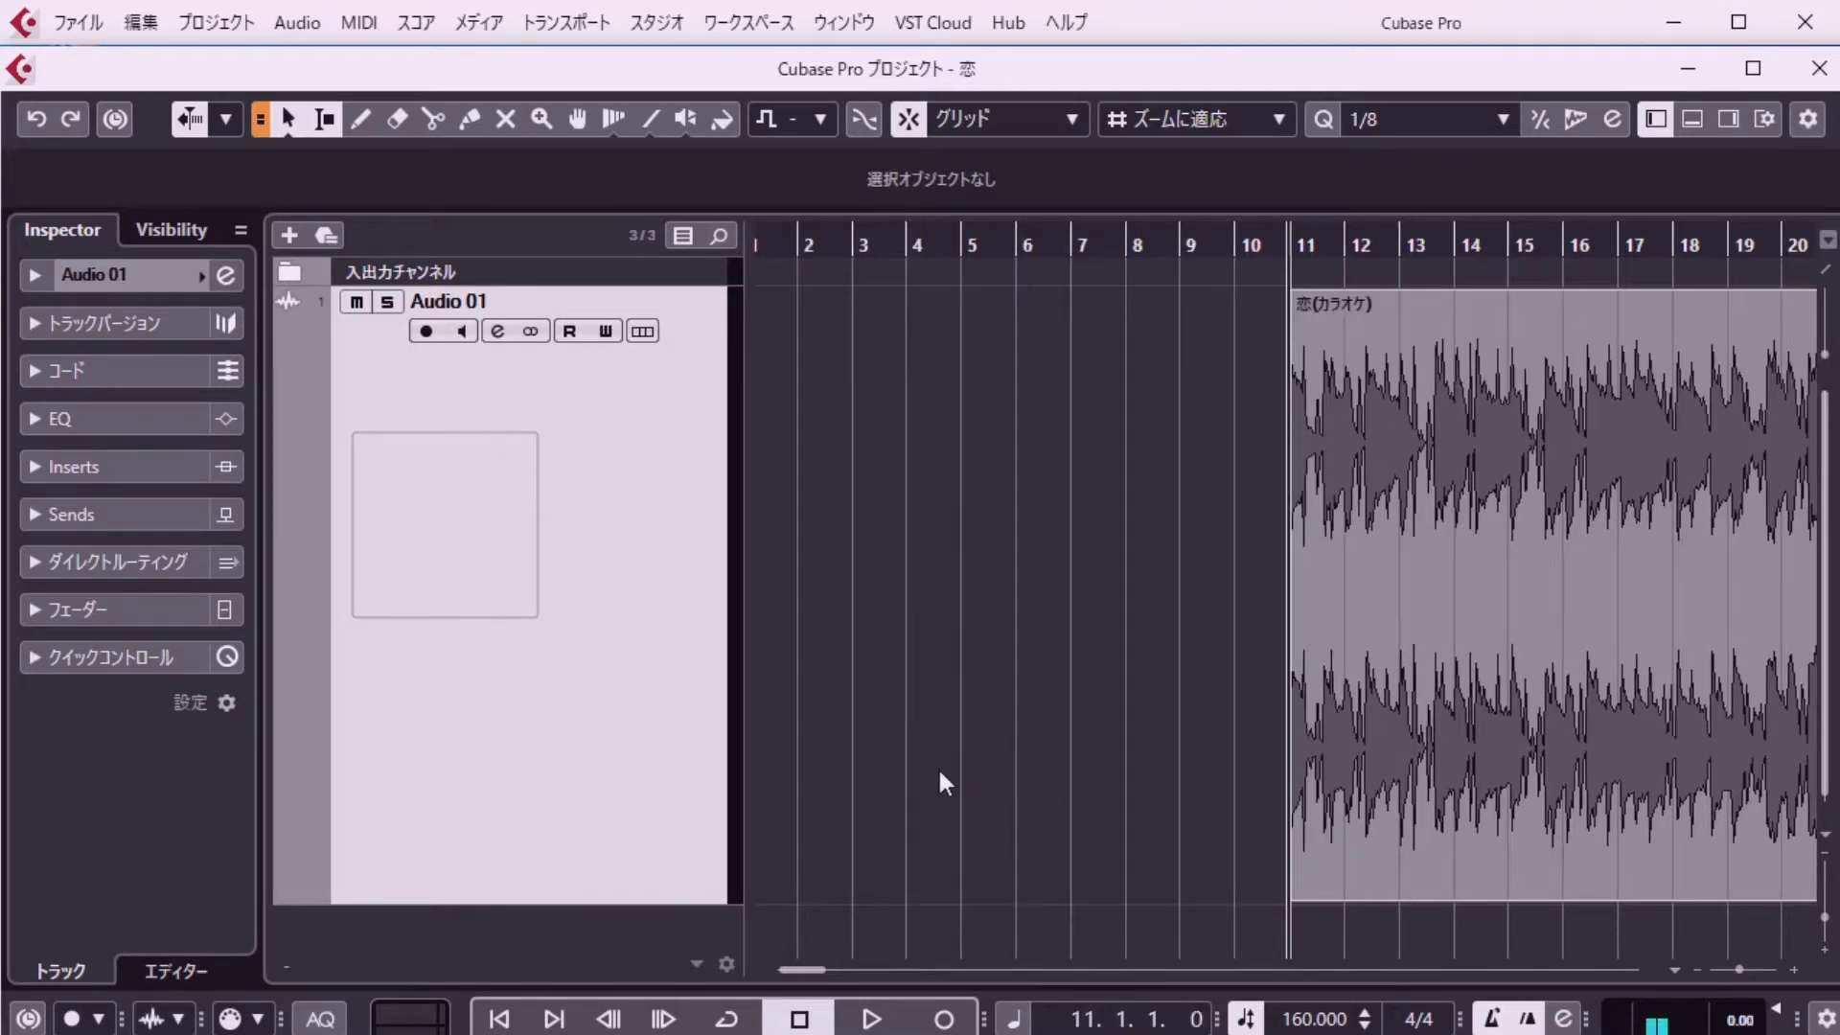
pyautogui.press('space')
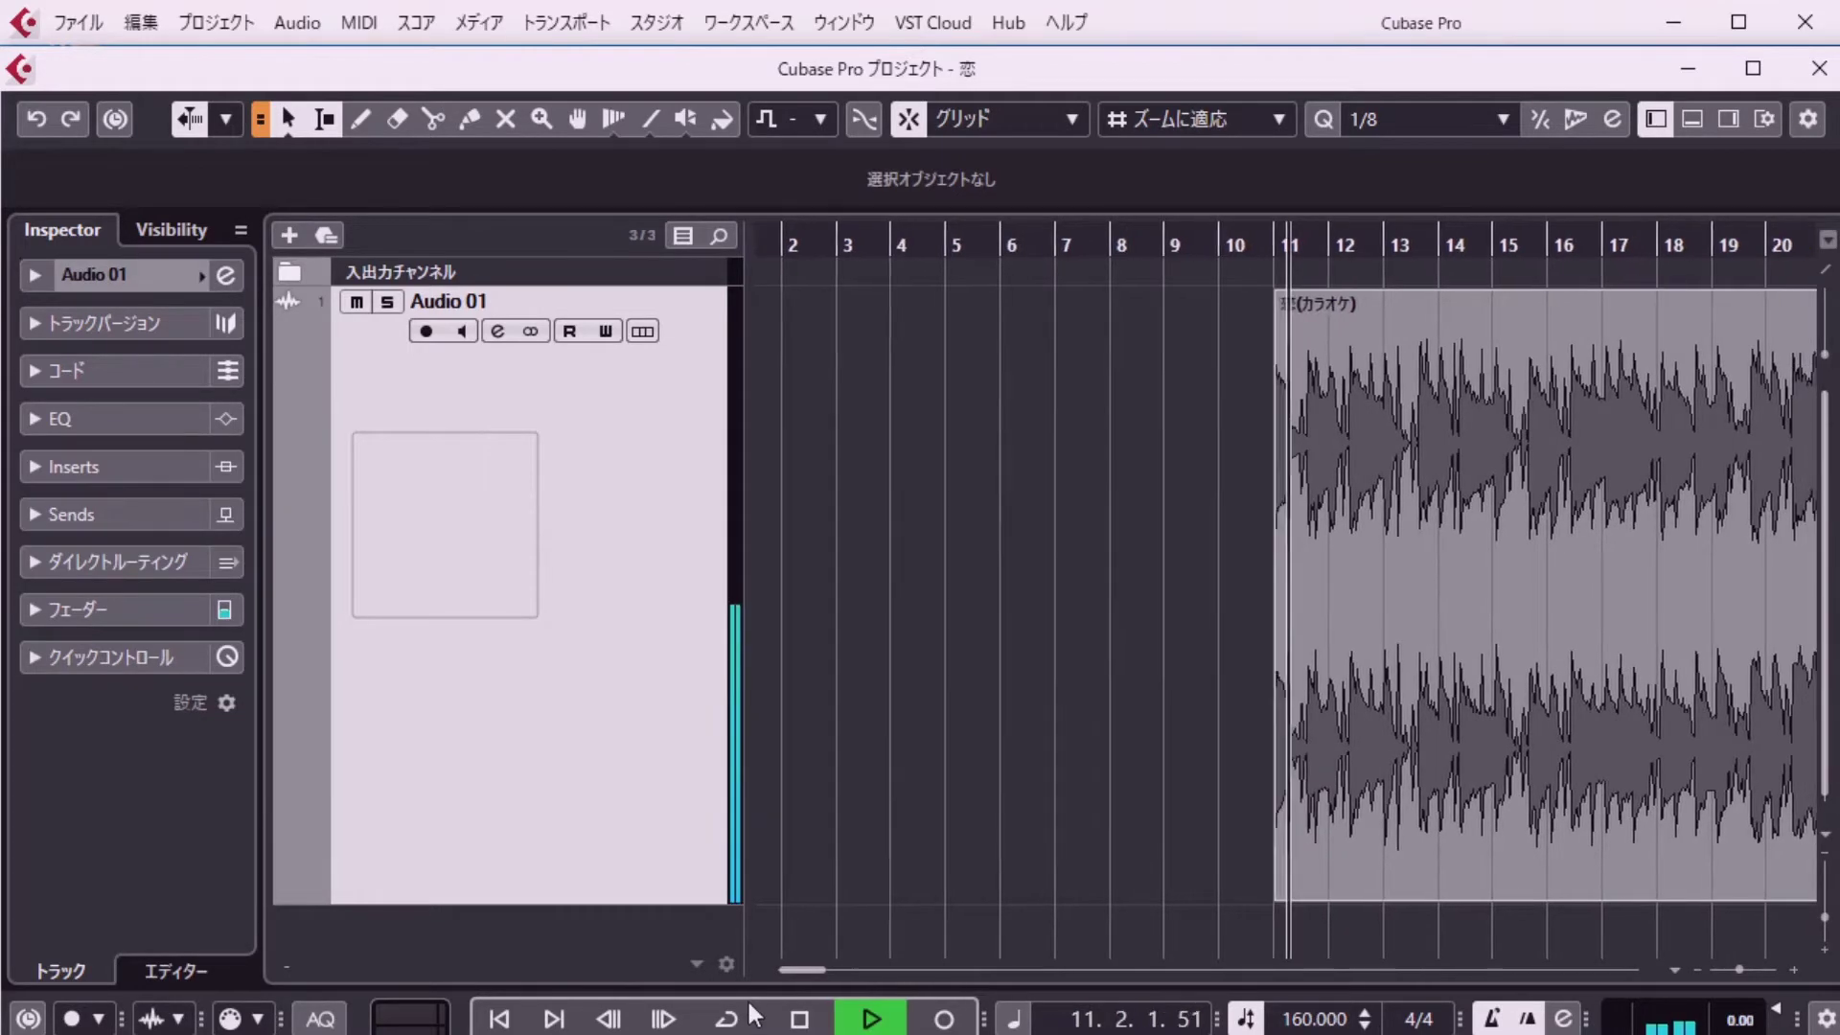
pyautogui.click(795, 1021)
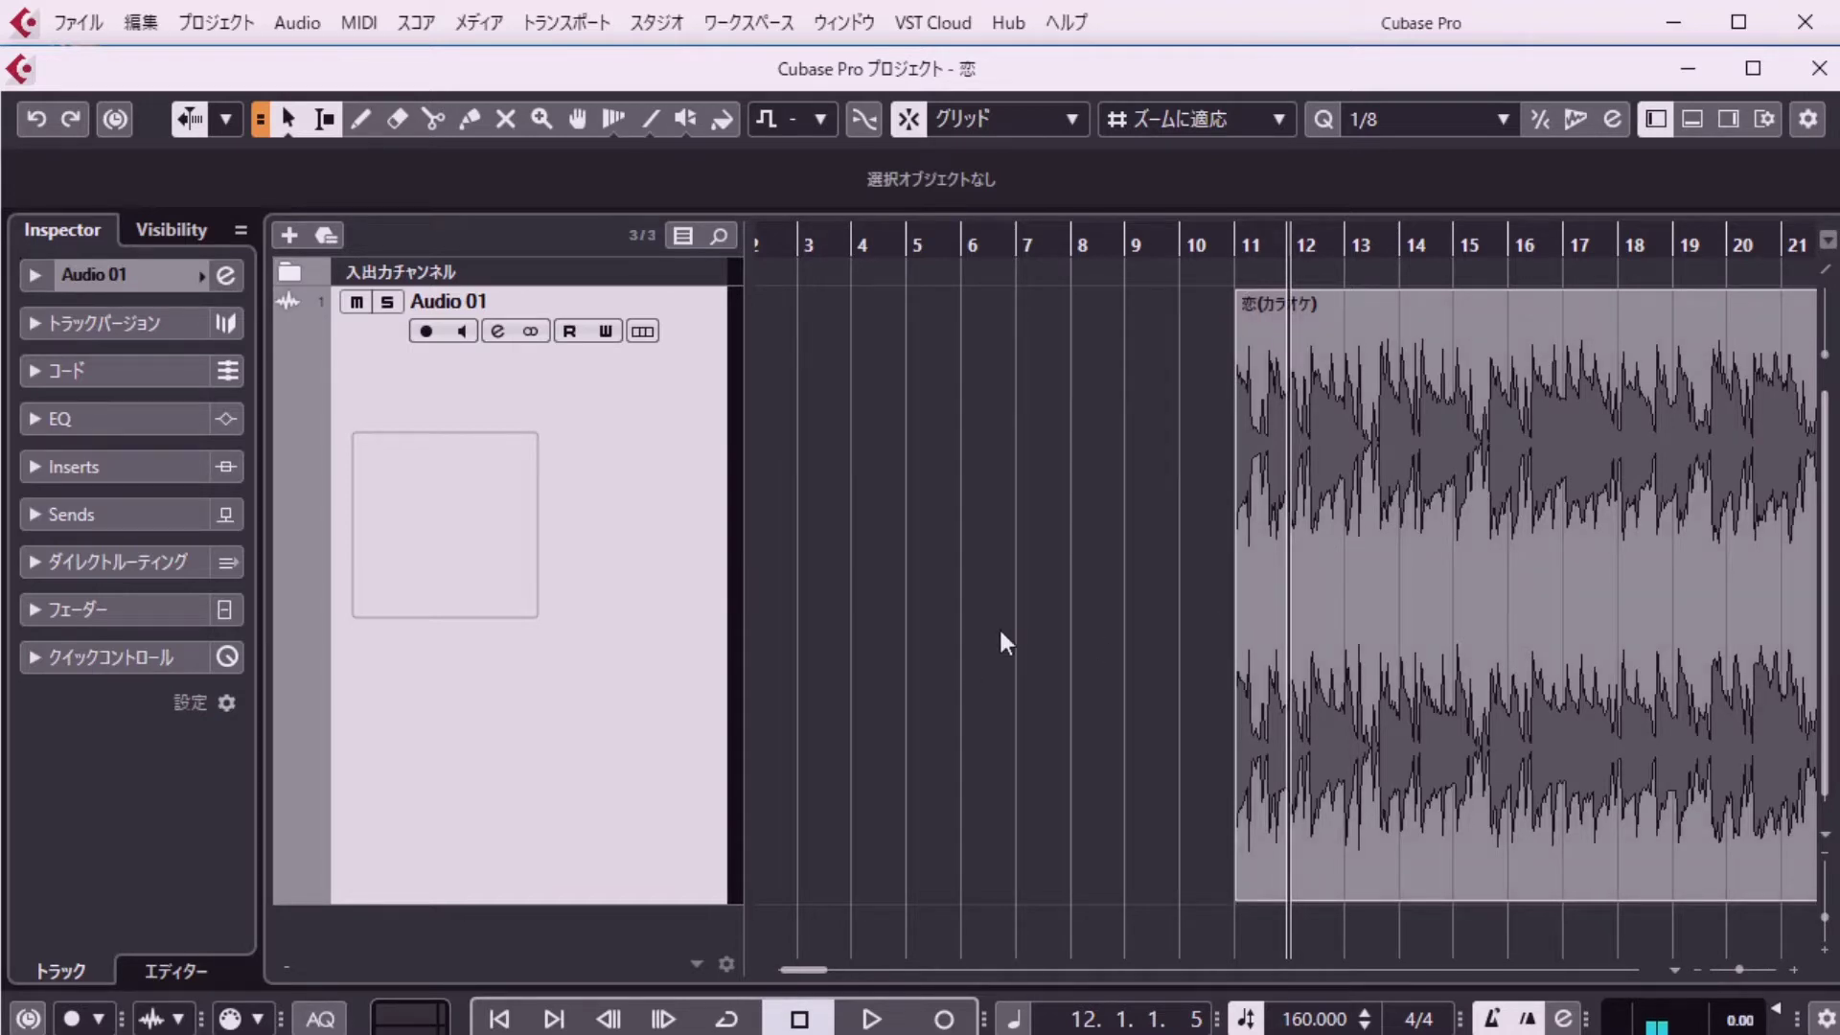
pyautogui.press('space')
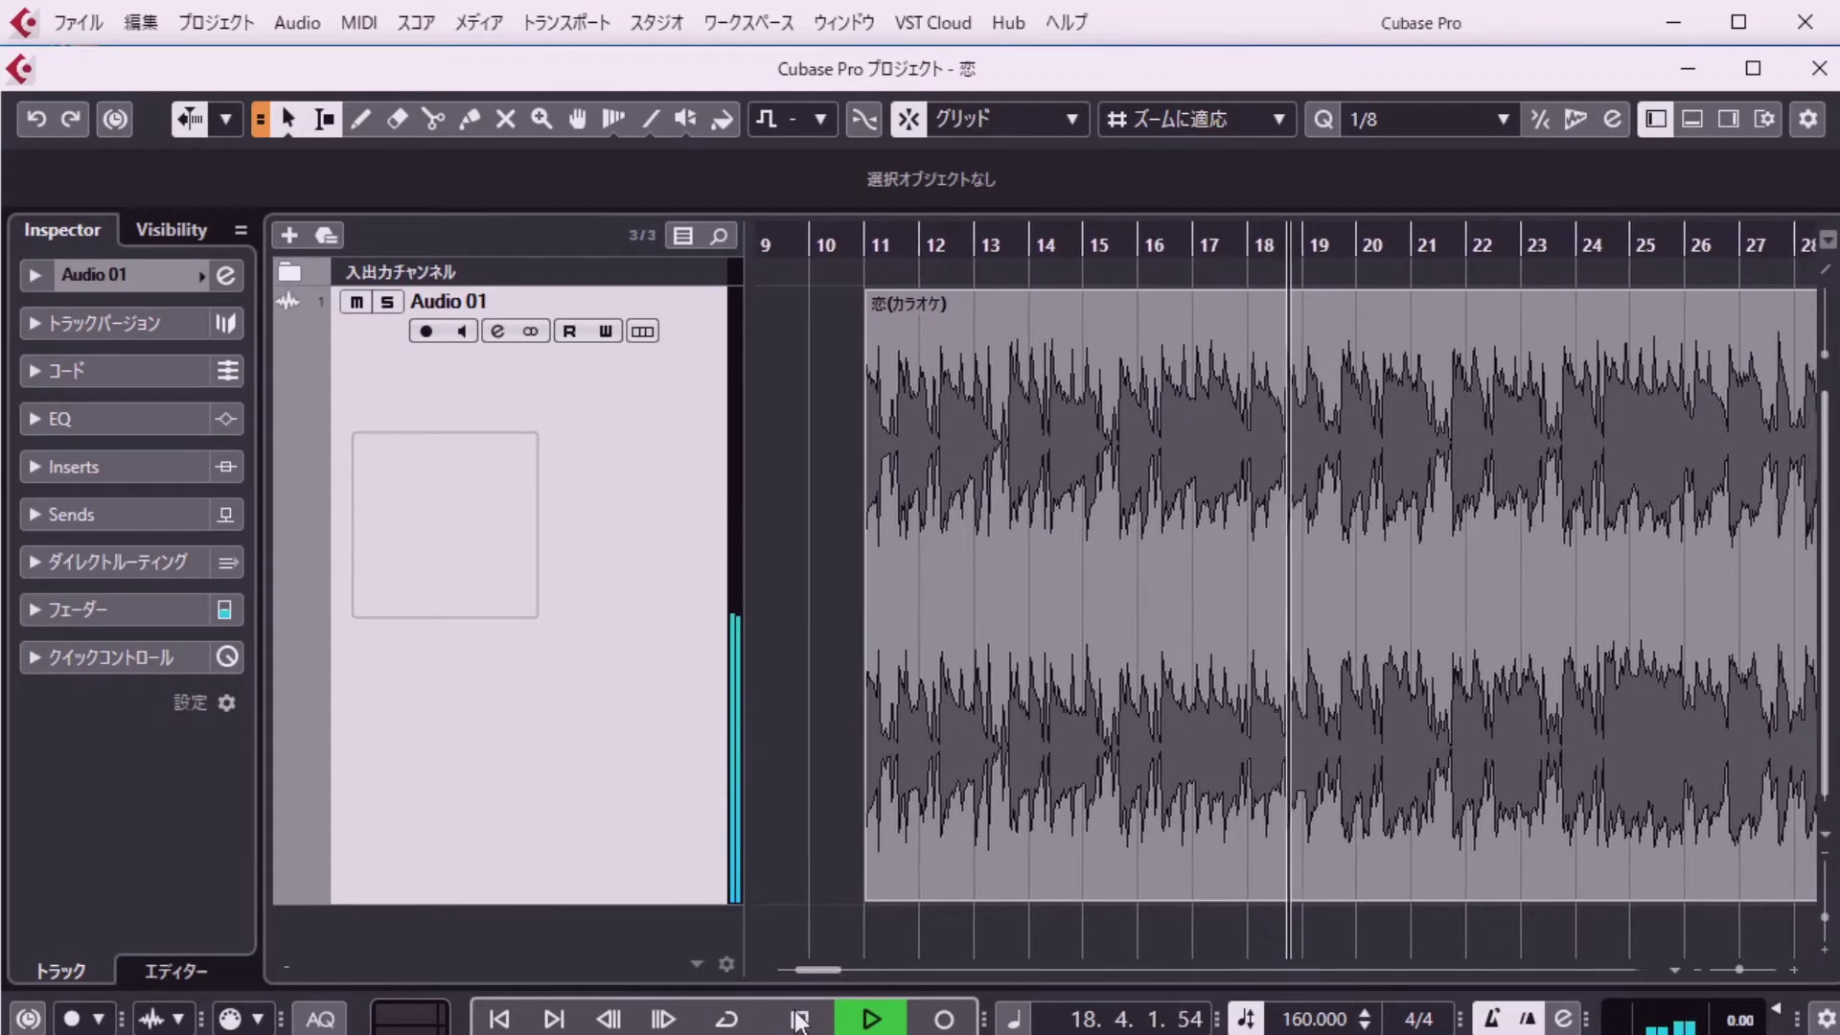
pyautogui.press('space')
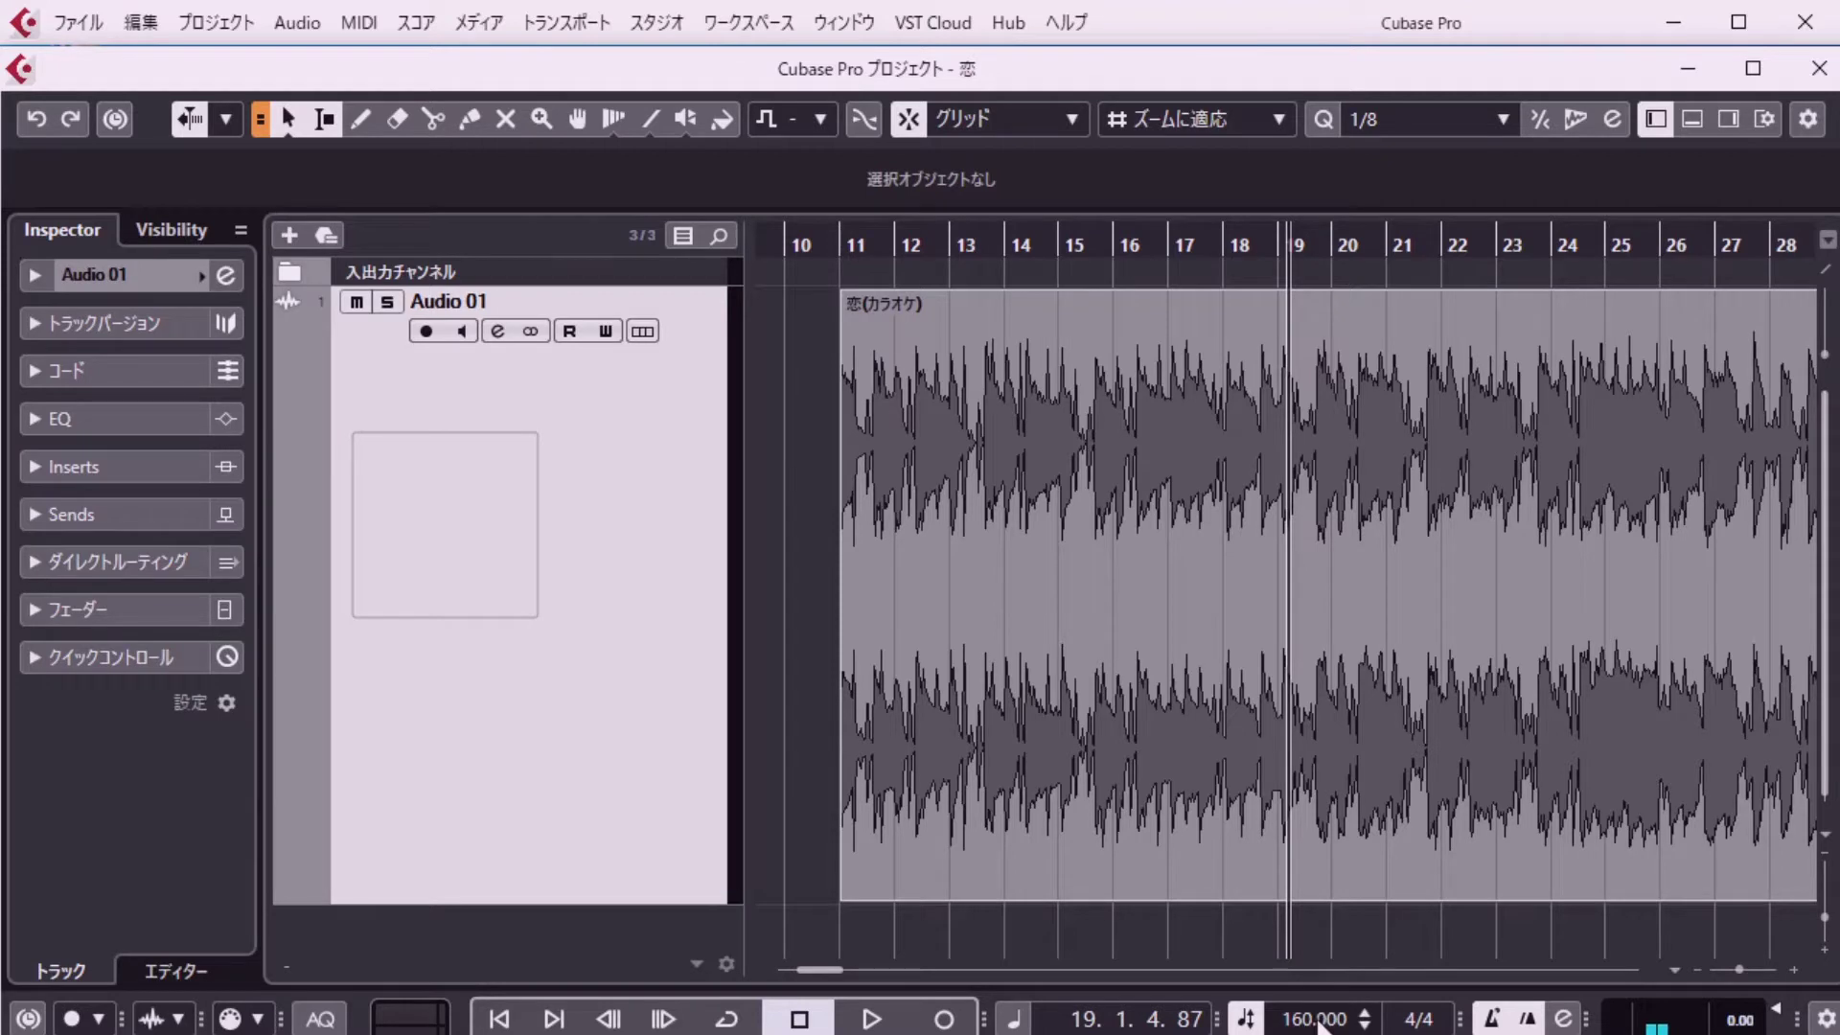
pyautogui.doubleClick(1280, 1006)
pyautogui.write('159')
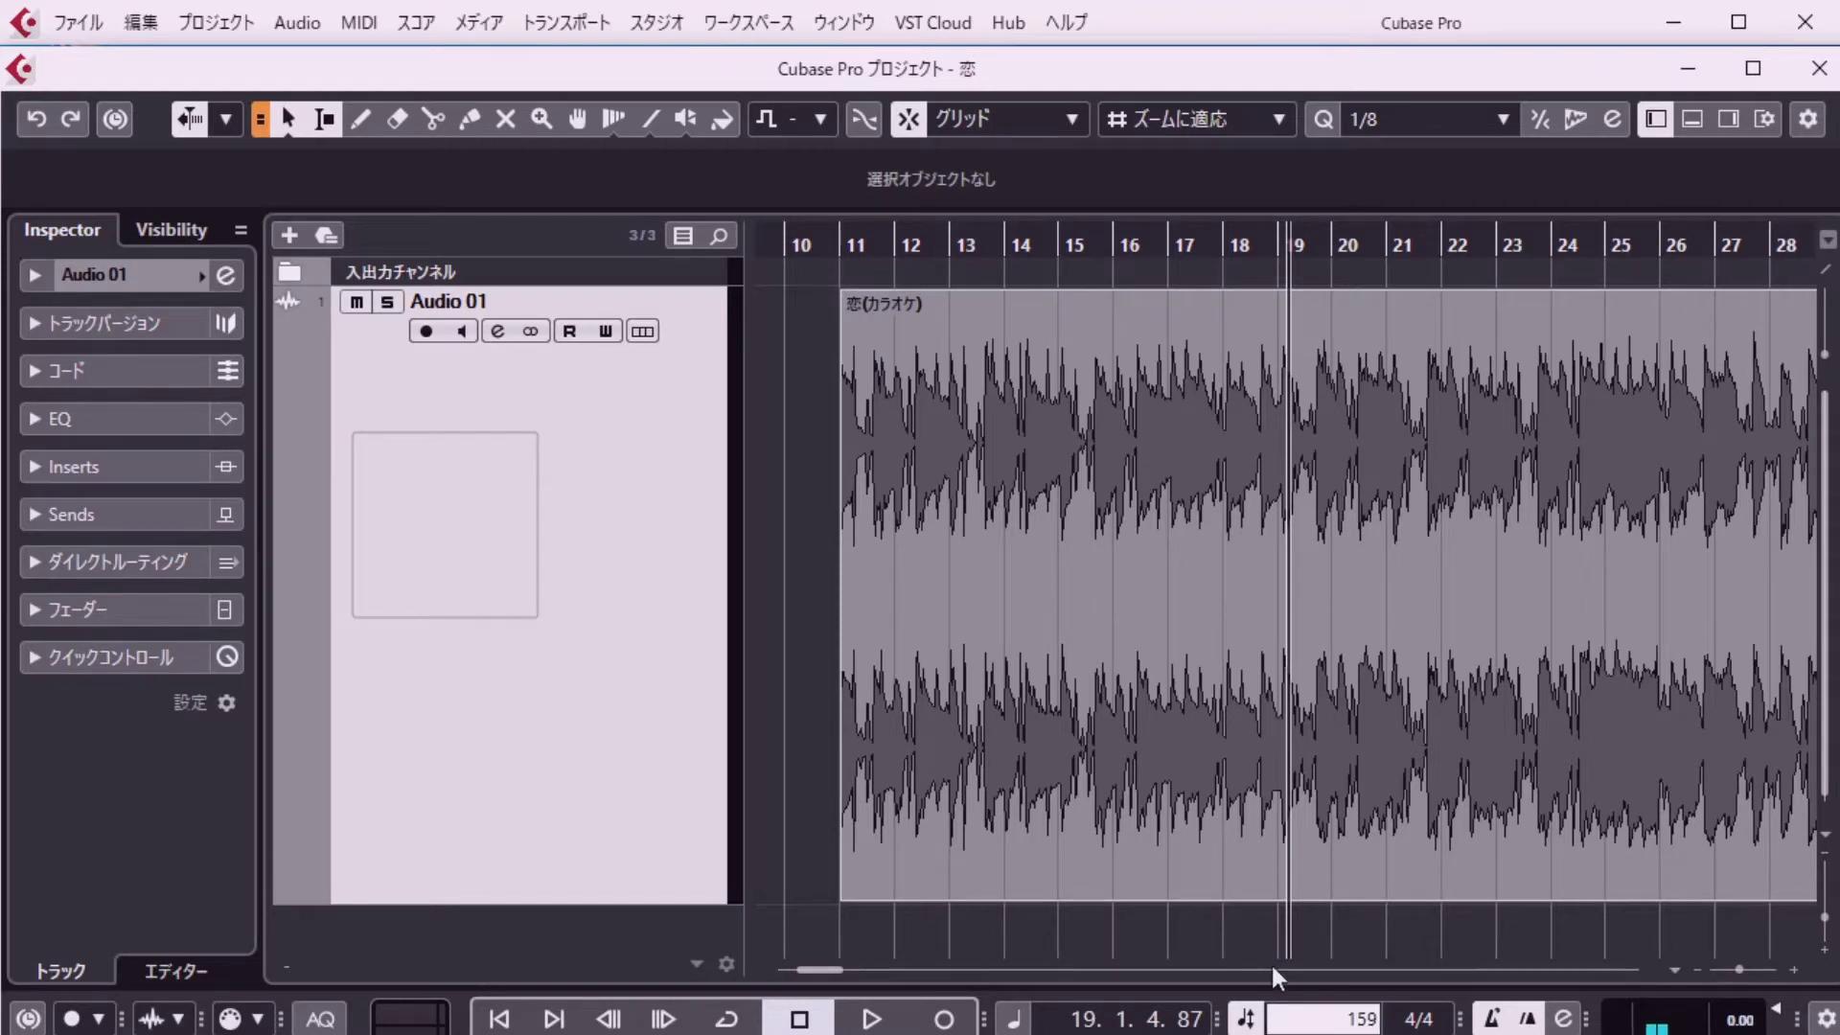
pyautogui.press('Return')
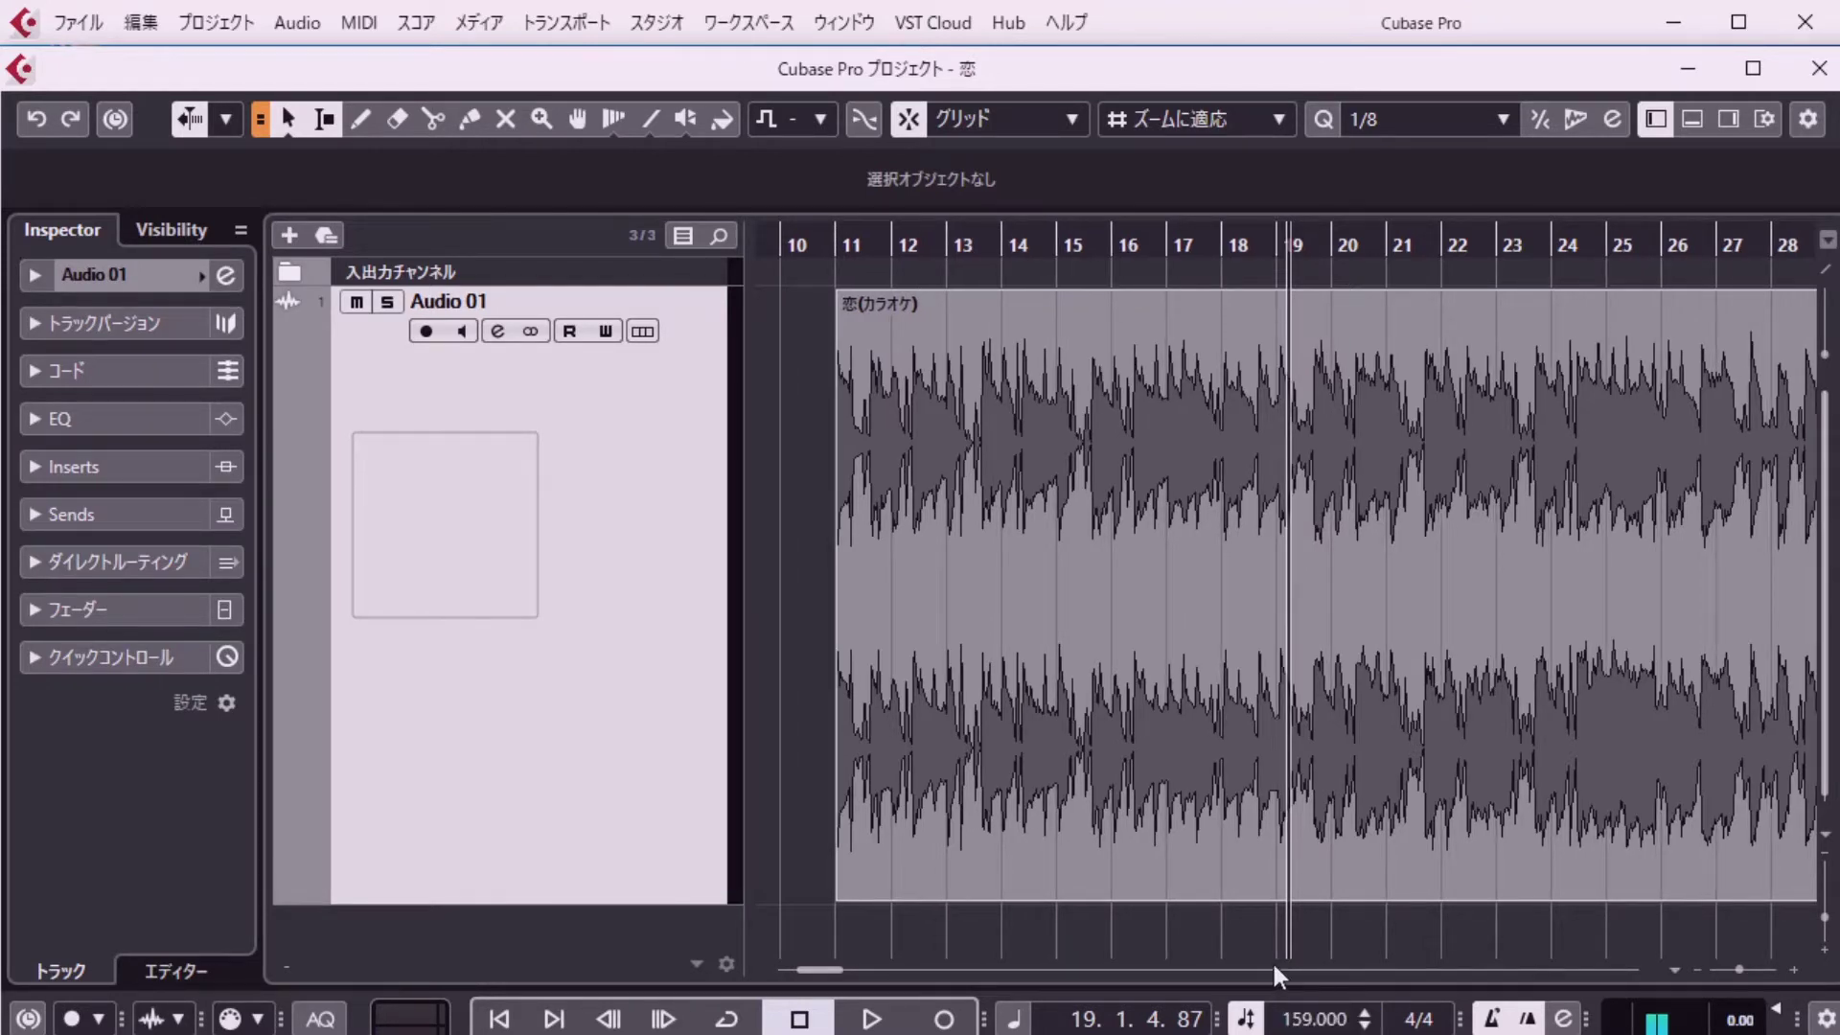
# Continue playback from about bar 19 to about bar 26 and set the project tempo to 158.
pyautogui.click(867, 1014)
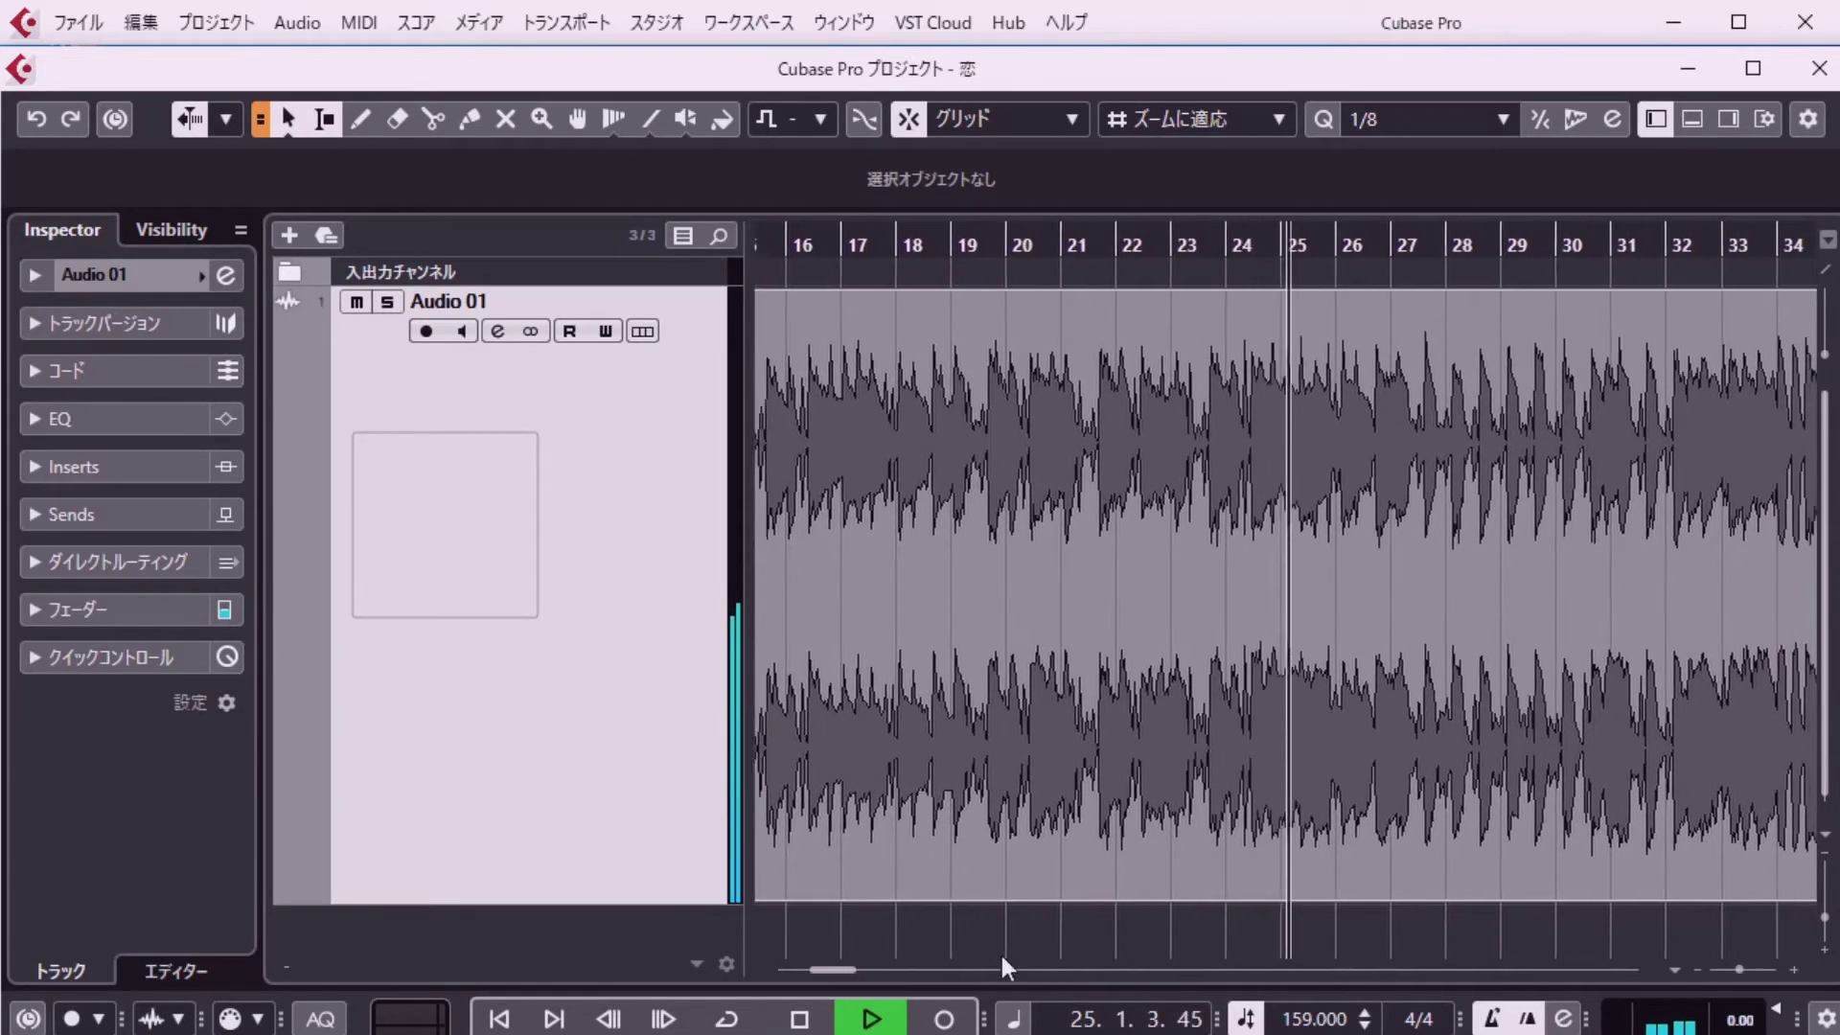
pyautogui.click(800, 1021)
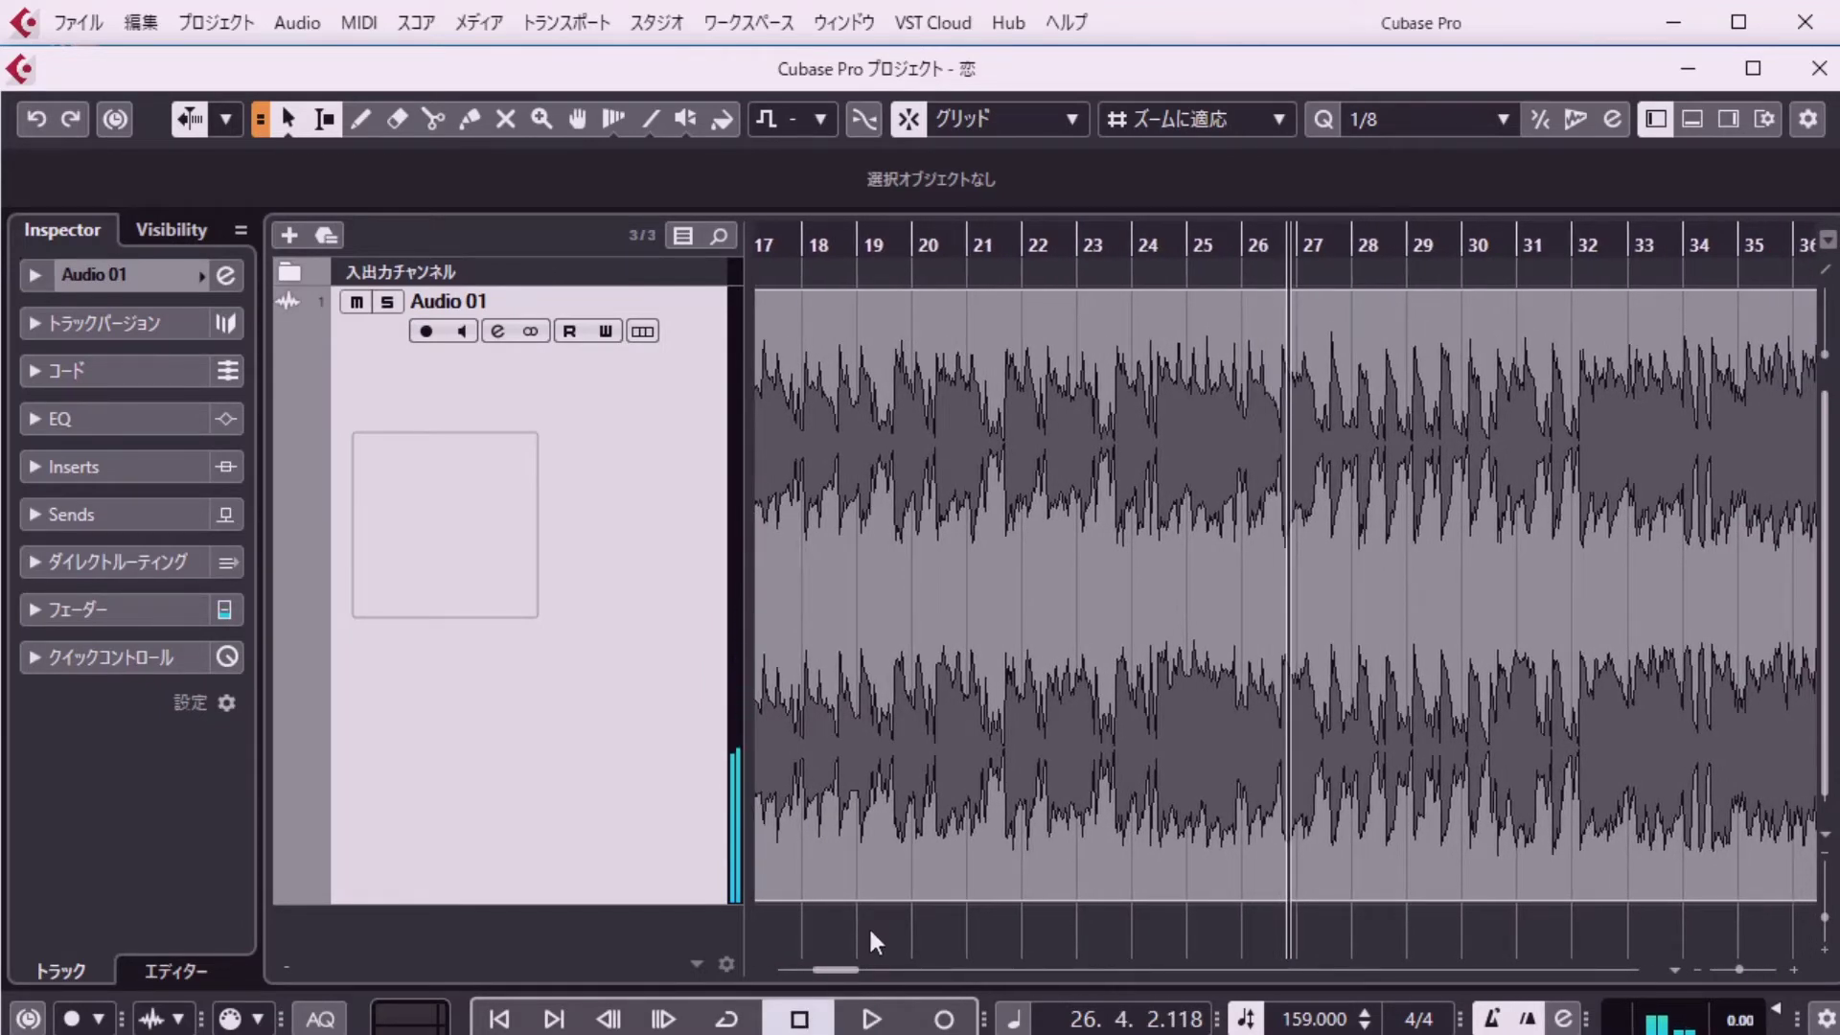
pyautogui.doubleClick(1284, 1019)
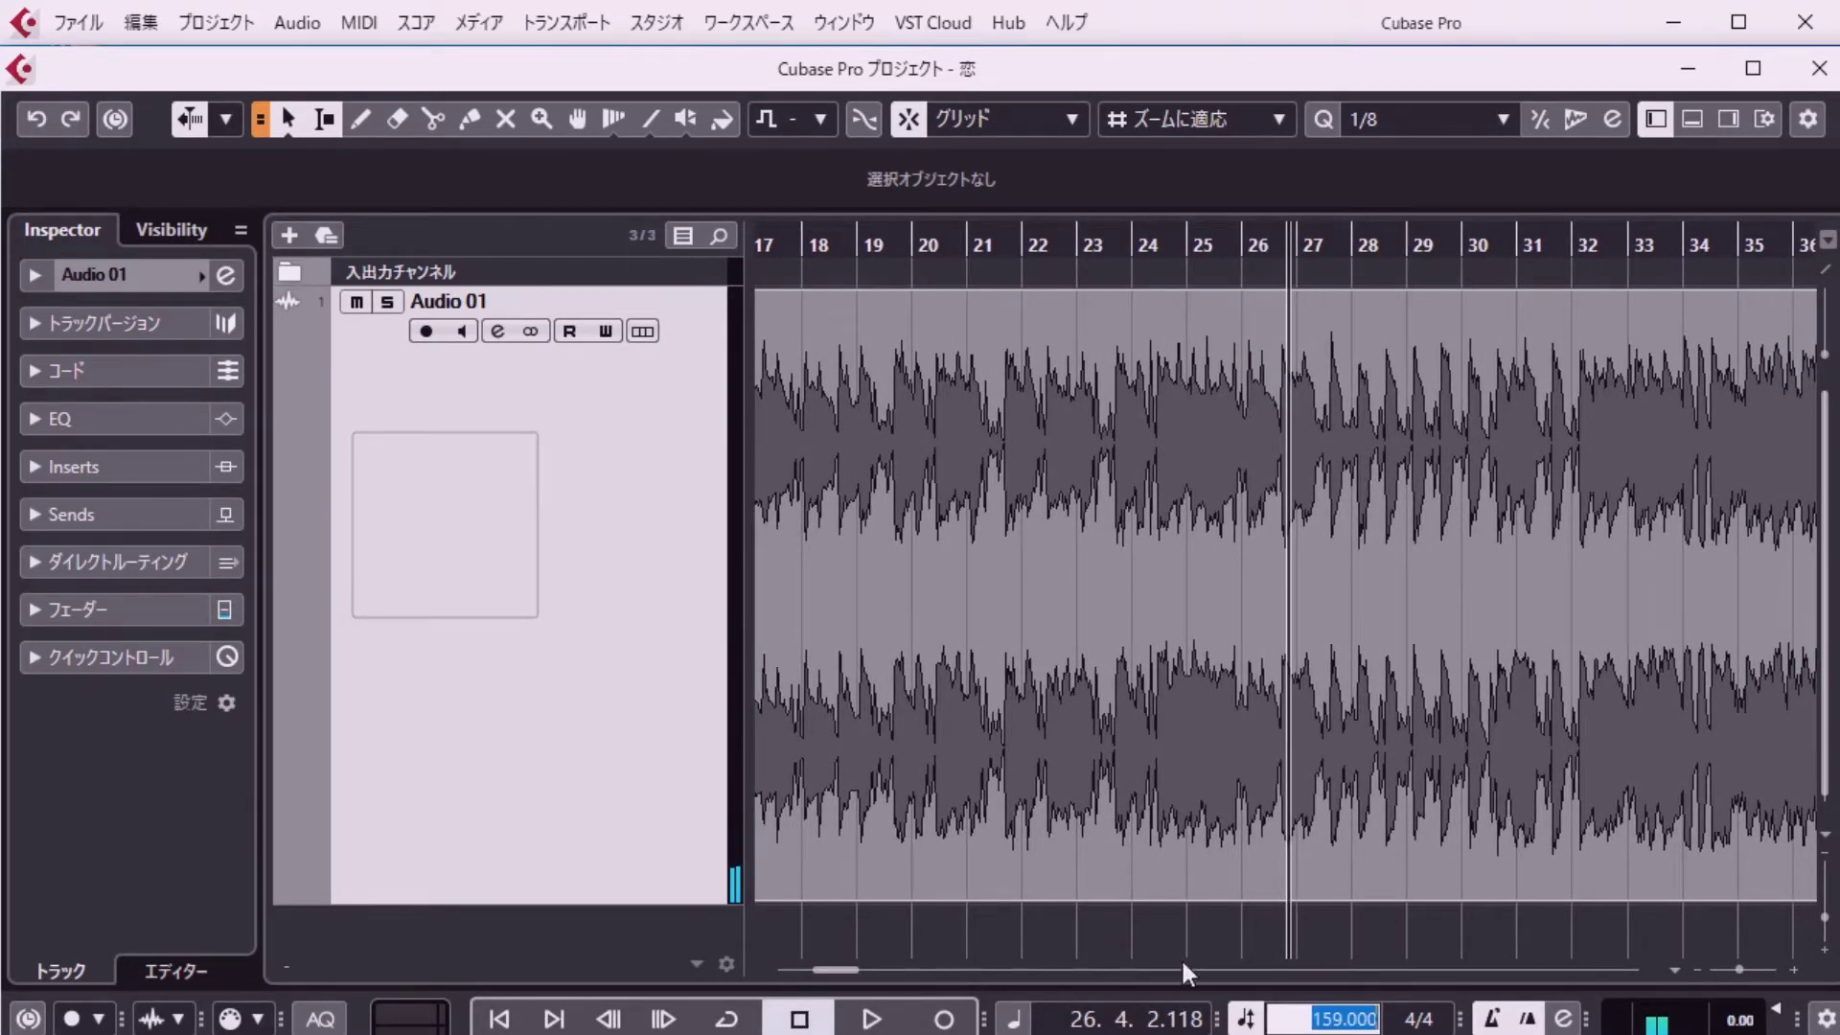
pyautogui.write('158')
pyautogui.press('Return')
# Play further sections of the song, around bars 34, 45 and 87, to check that the beat stays aligned with the bars.
pyautogui.click(859, 1021)
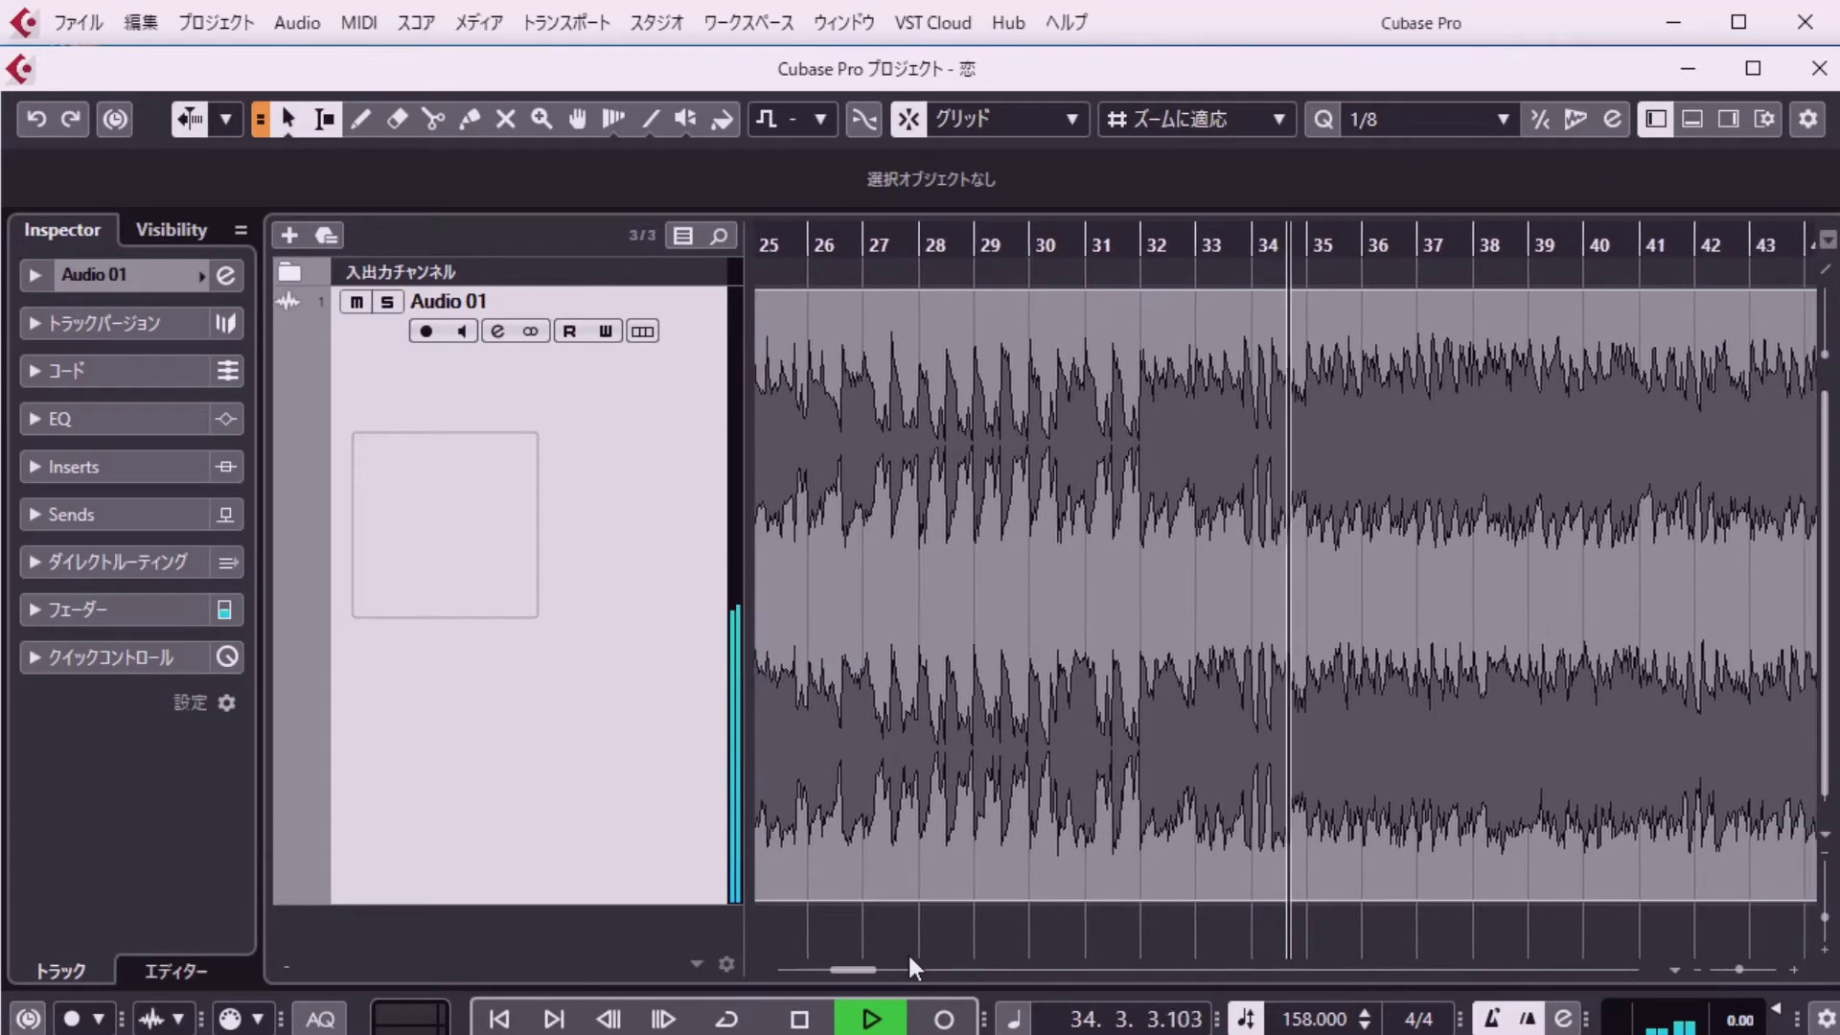
pyautogui.press('space')
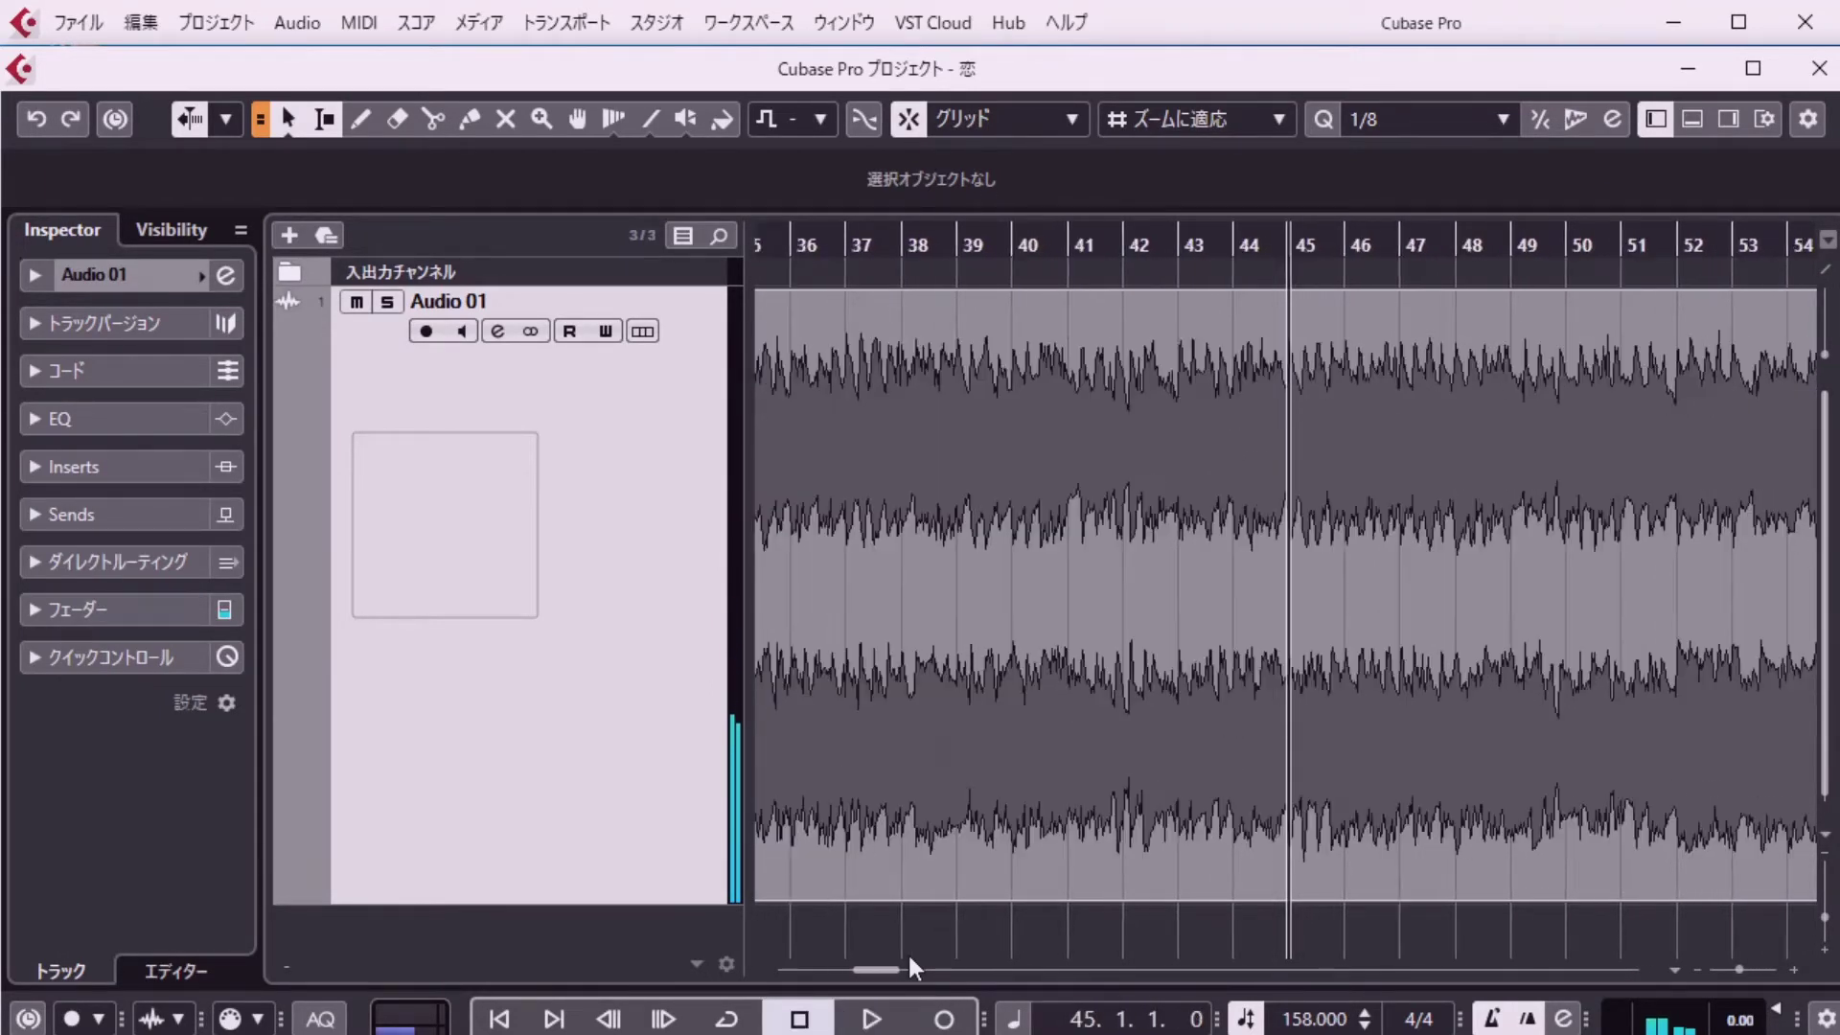
pyautogui.press('space')
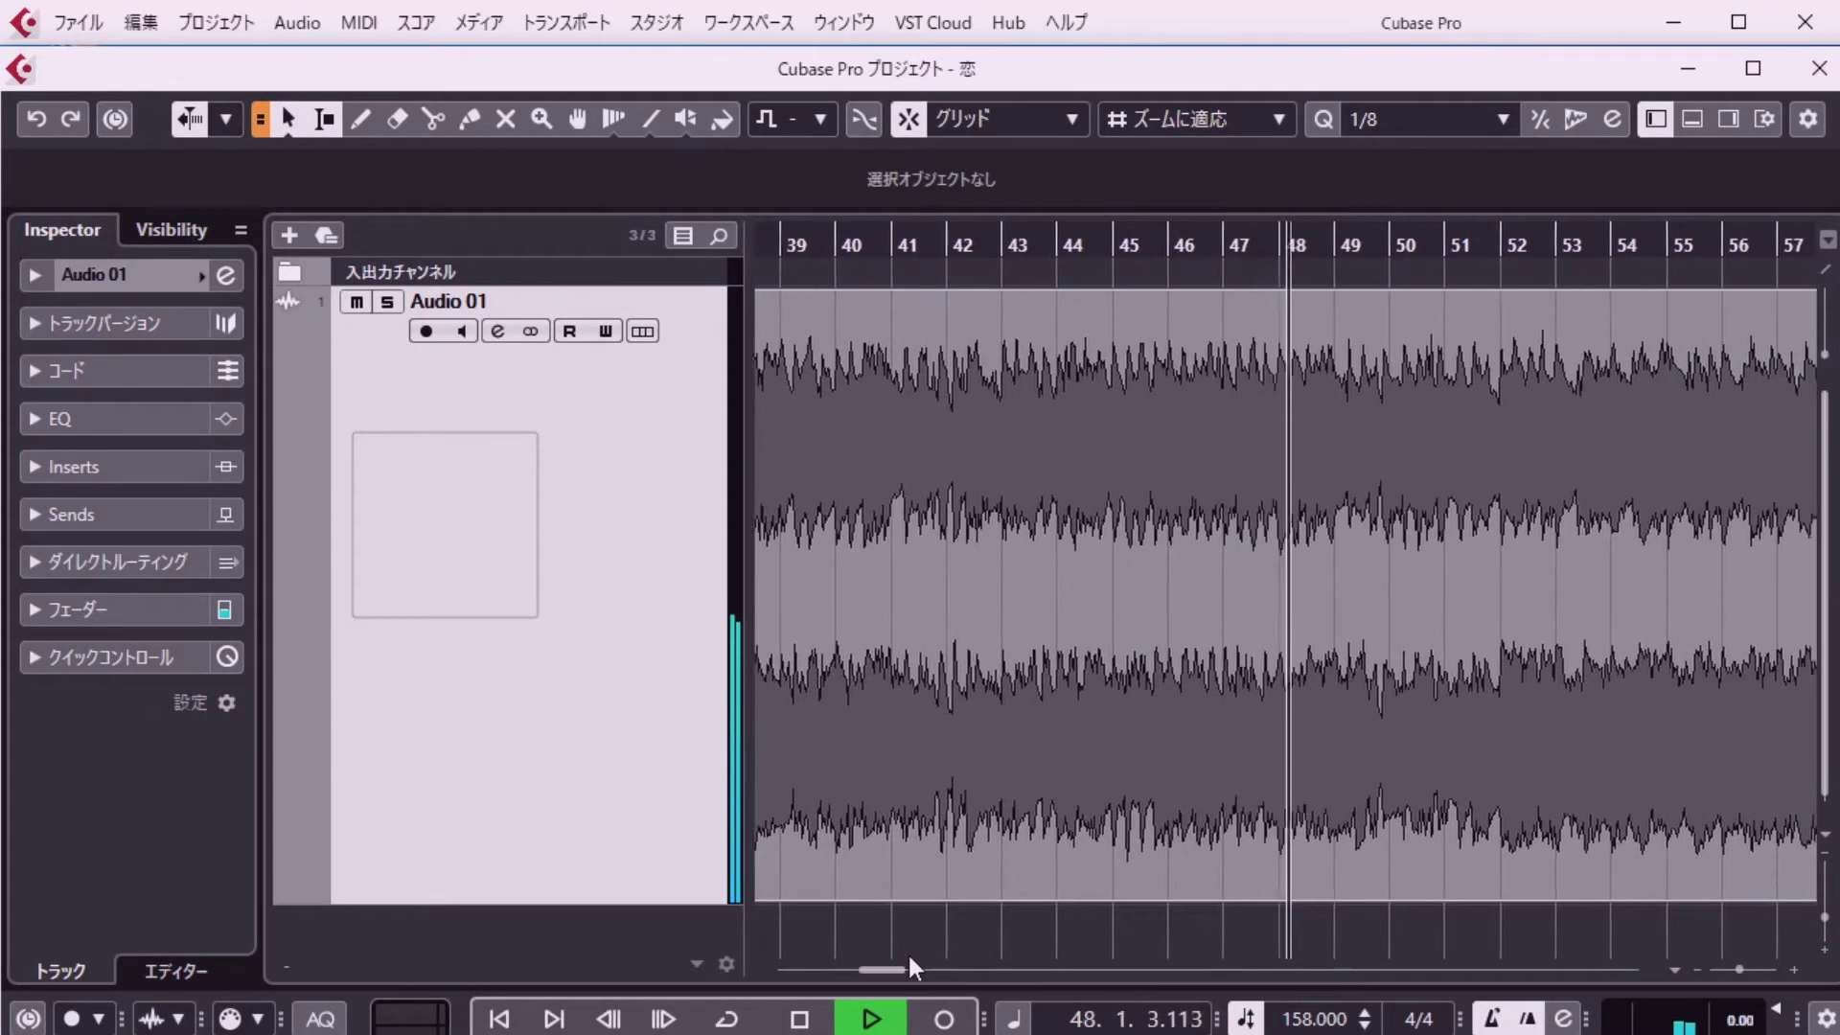
pyautogui.press('space')
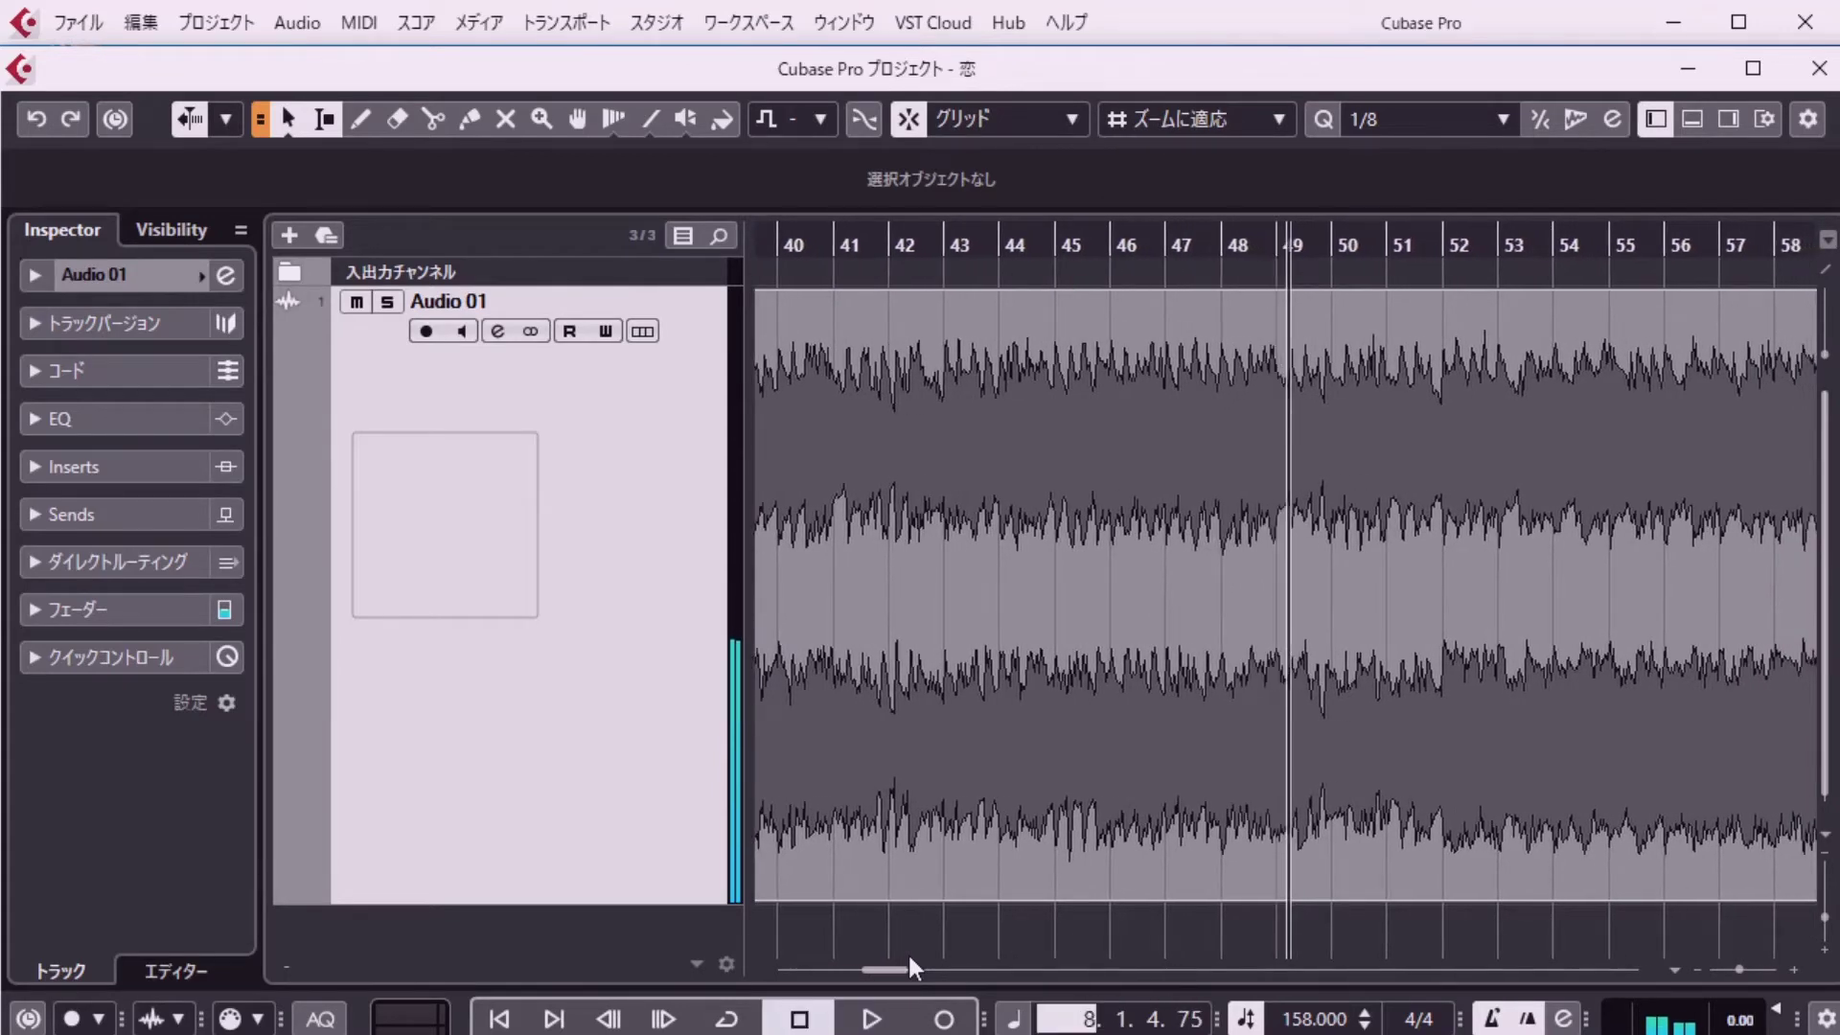
pyautogui.press('KP_2')
pyautogui.press('space')
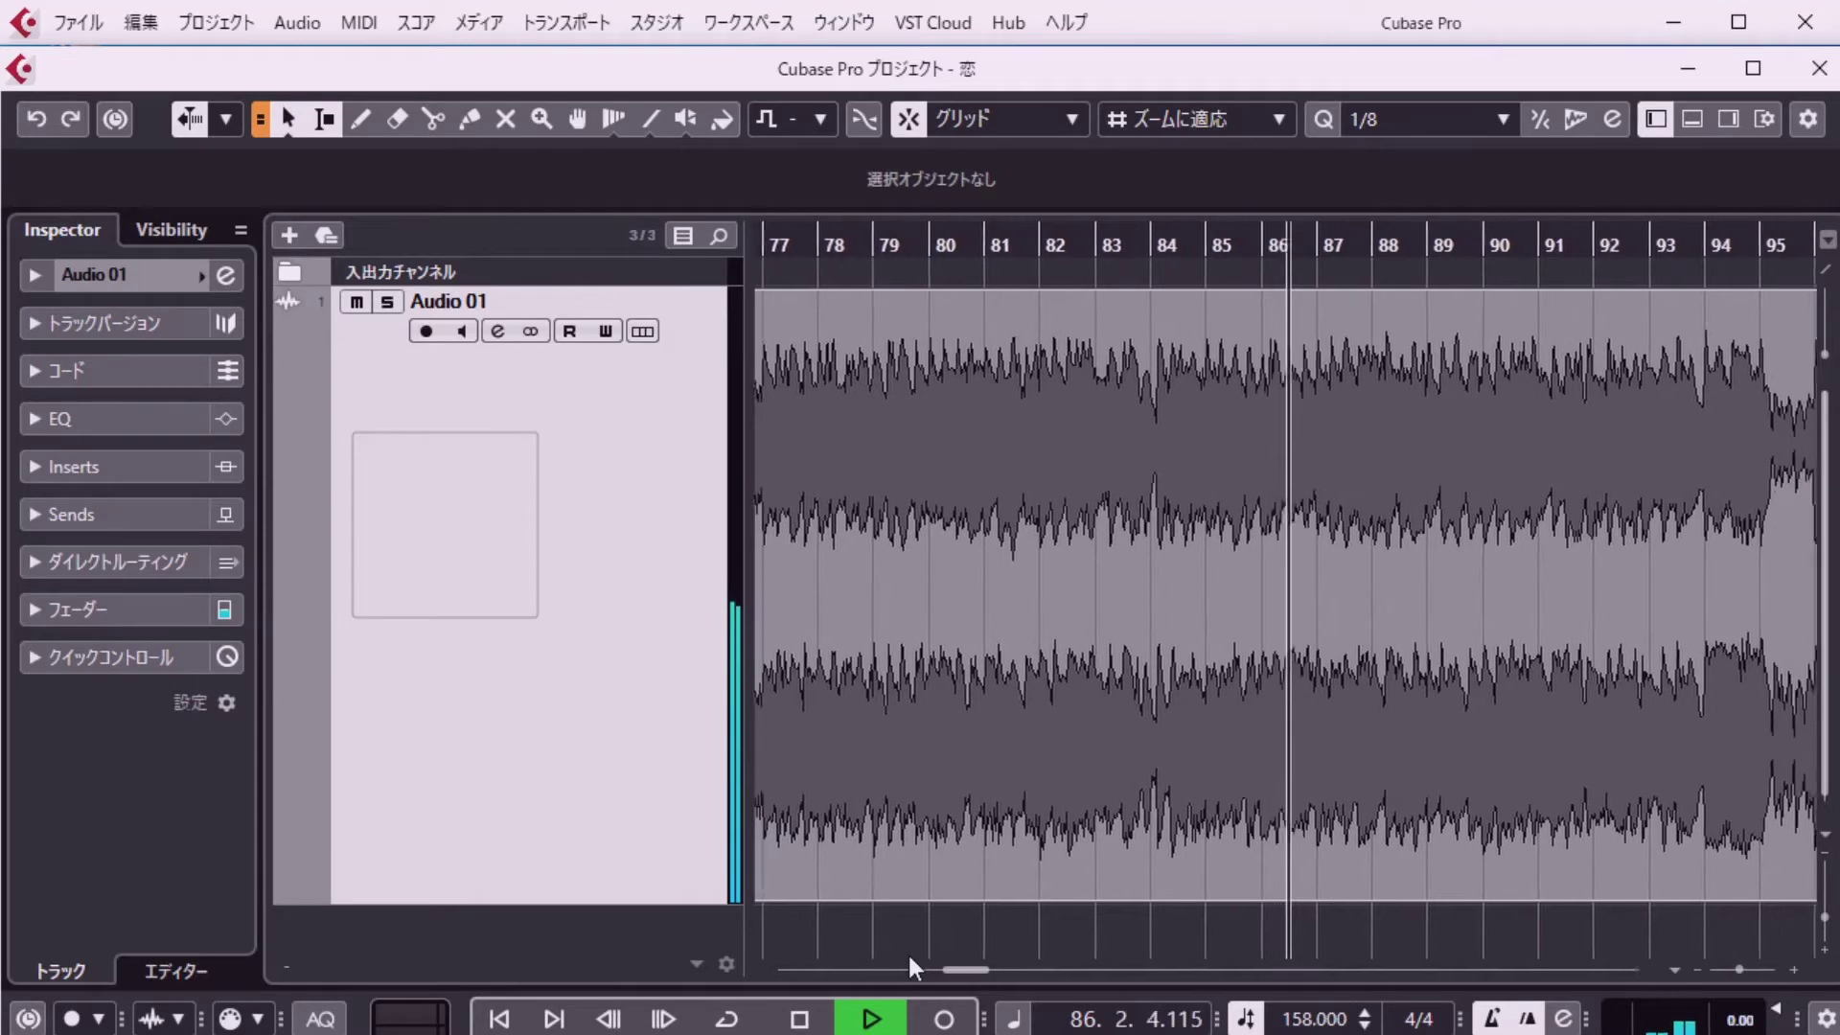
pyautogui.press('space')
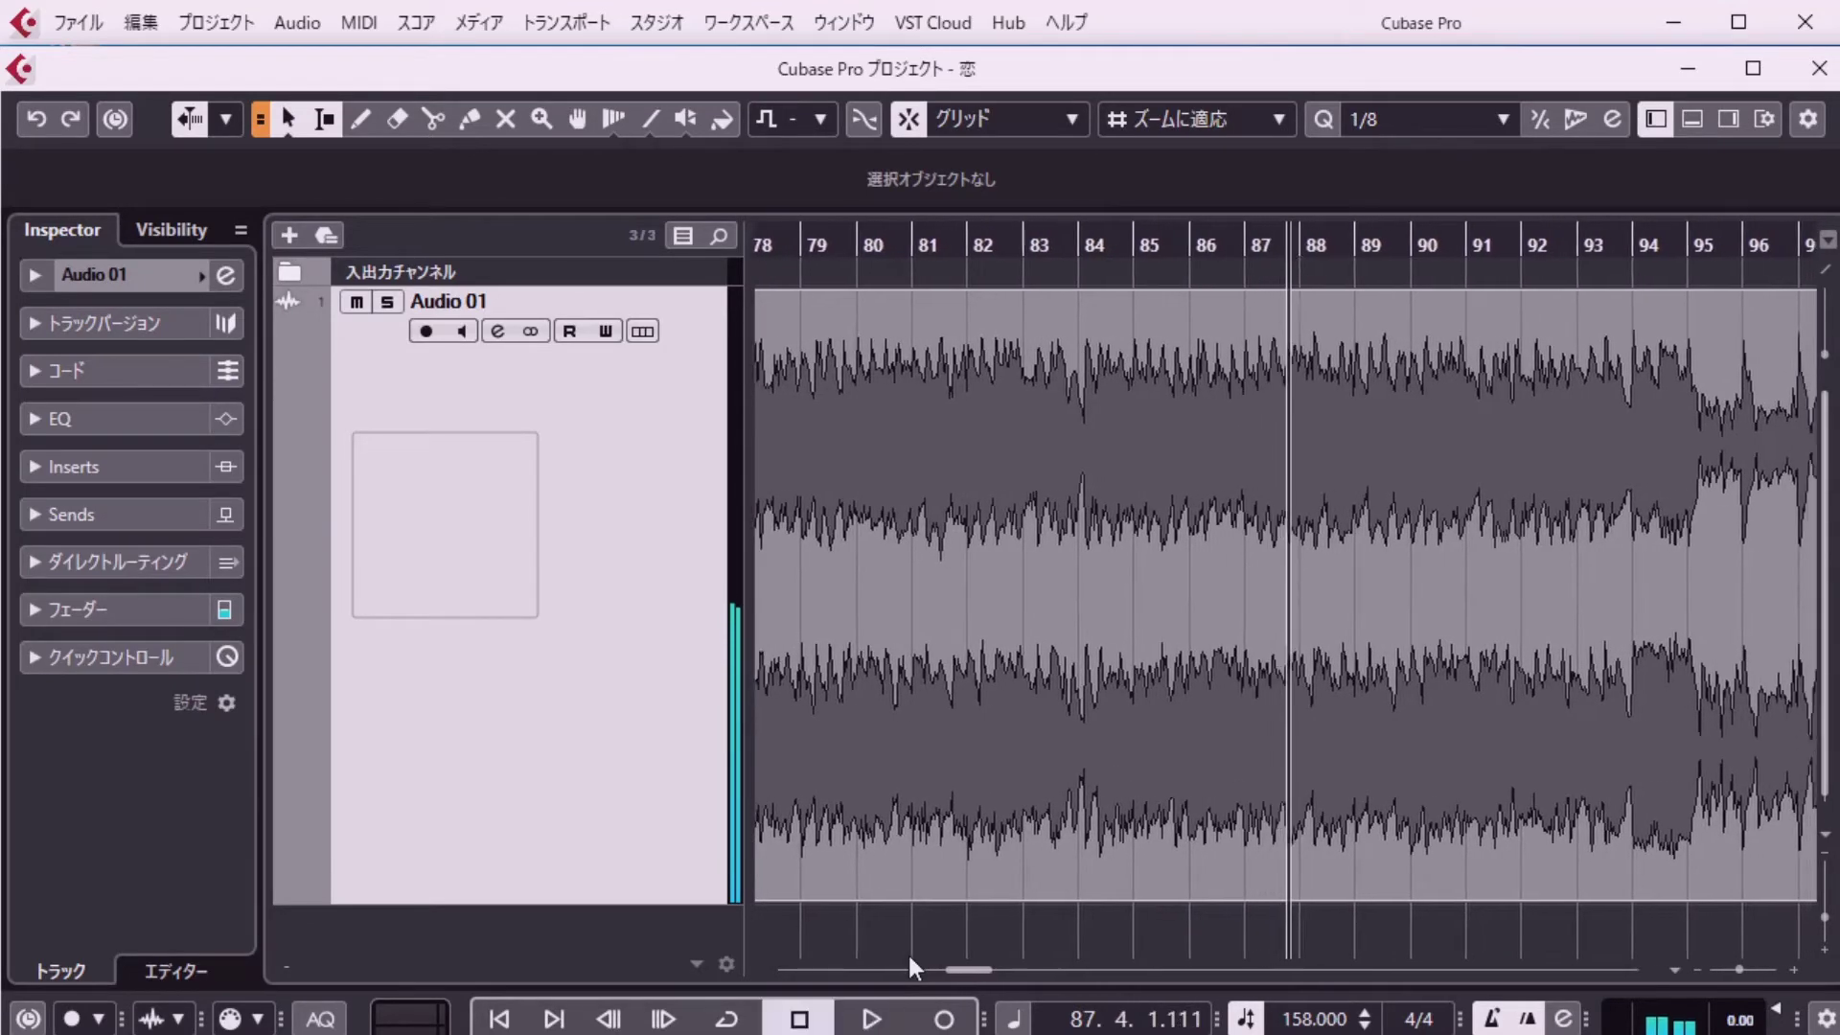
# Play the song around bar 121 to check that the beat still matches the bars.
pyautogui.press('KP_3')
pyautogui.press('space')
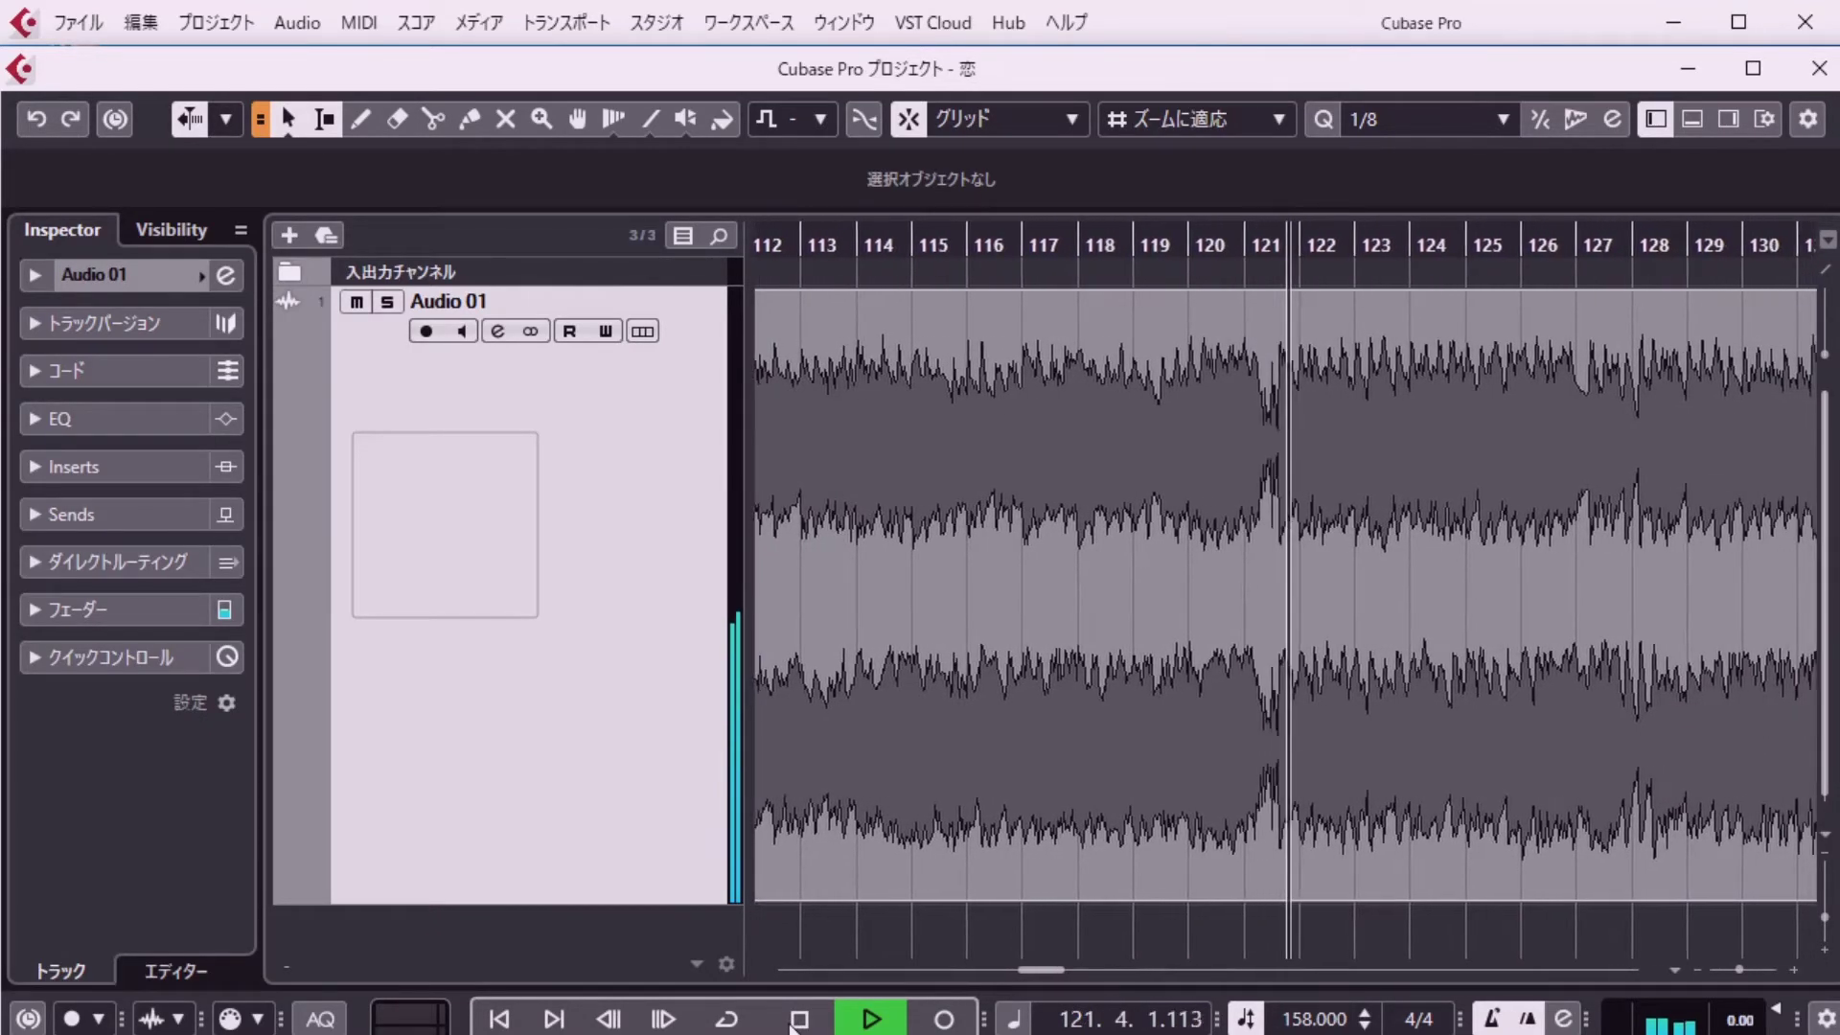
pyautogui.click(794, 1020)
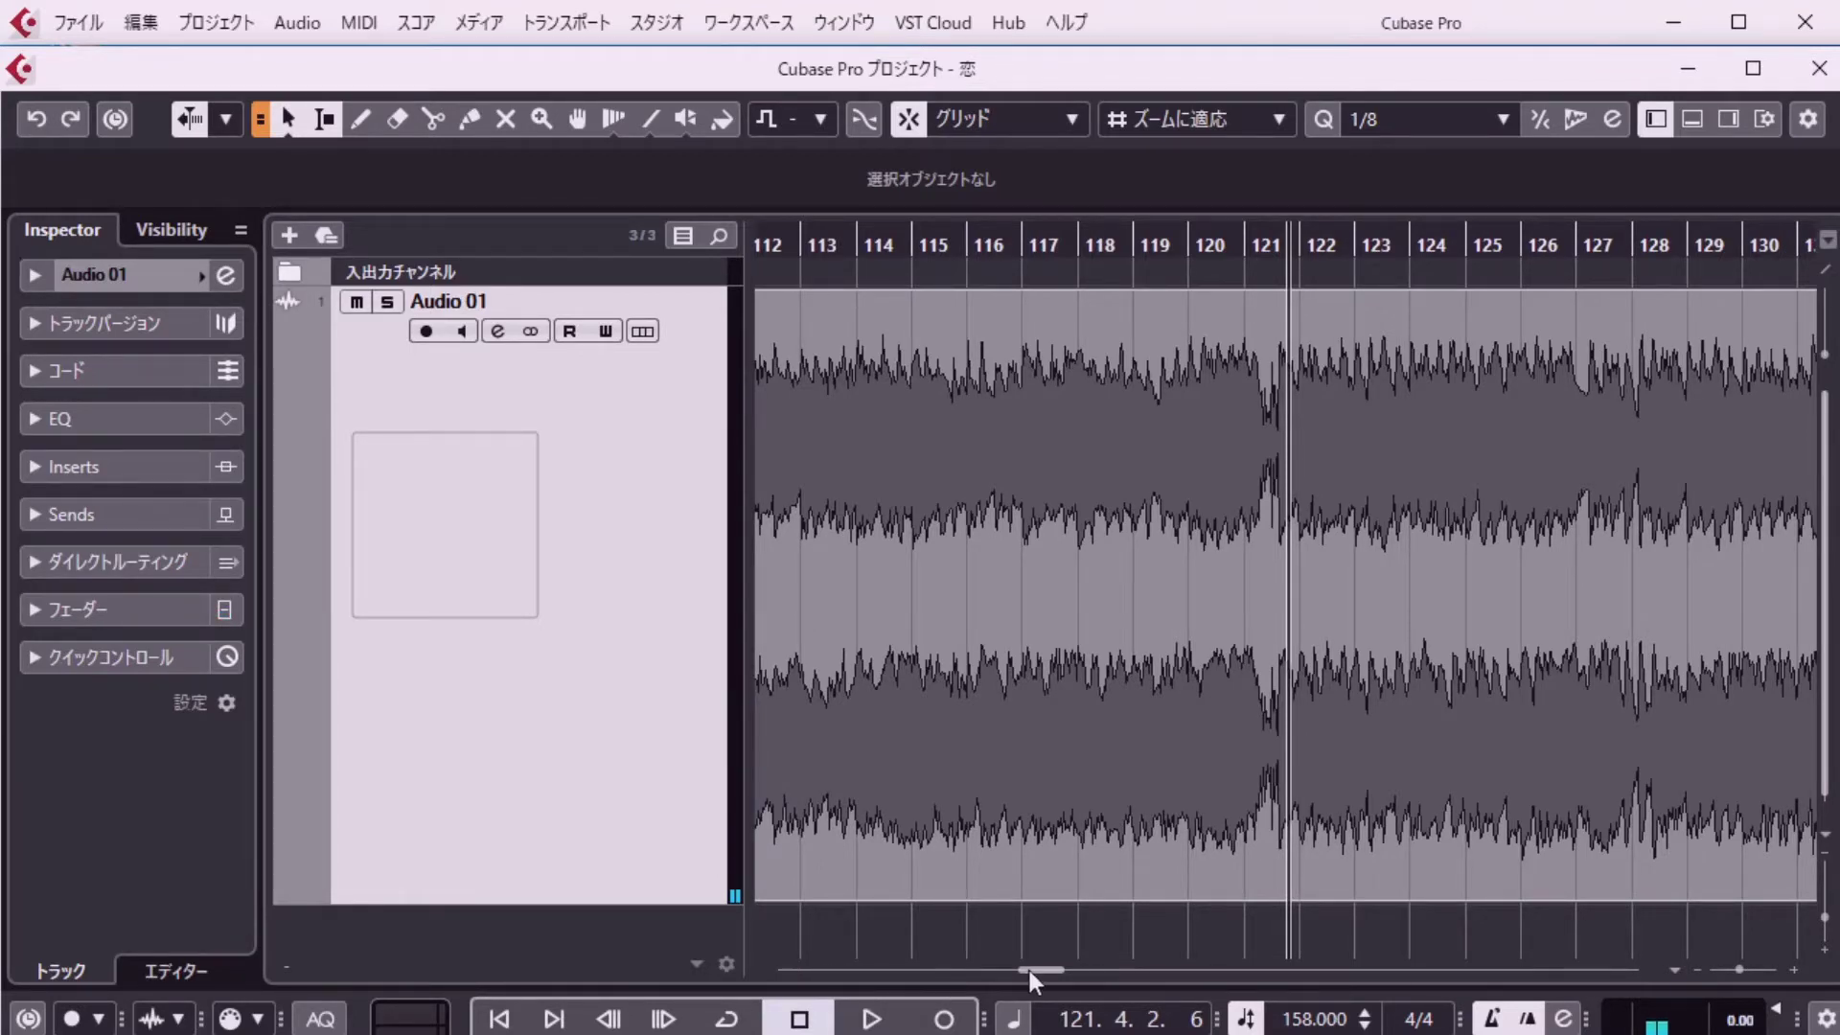
# Select the karaoke audio event that starts at bar 11 and open it in the Sample Editor.
pyautogui.moveTo(1029, 970); pyautogui.dragTo(805, 971)
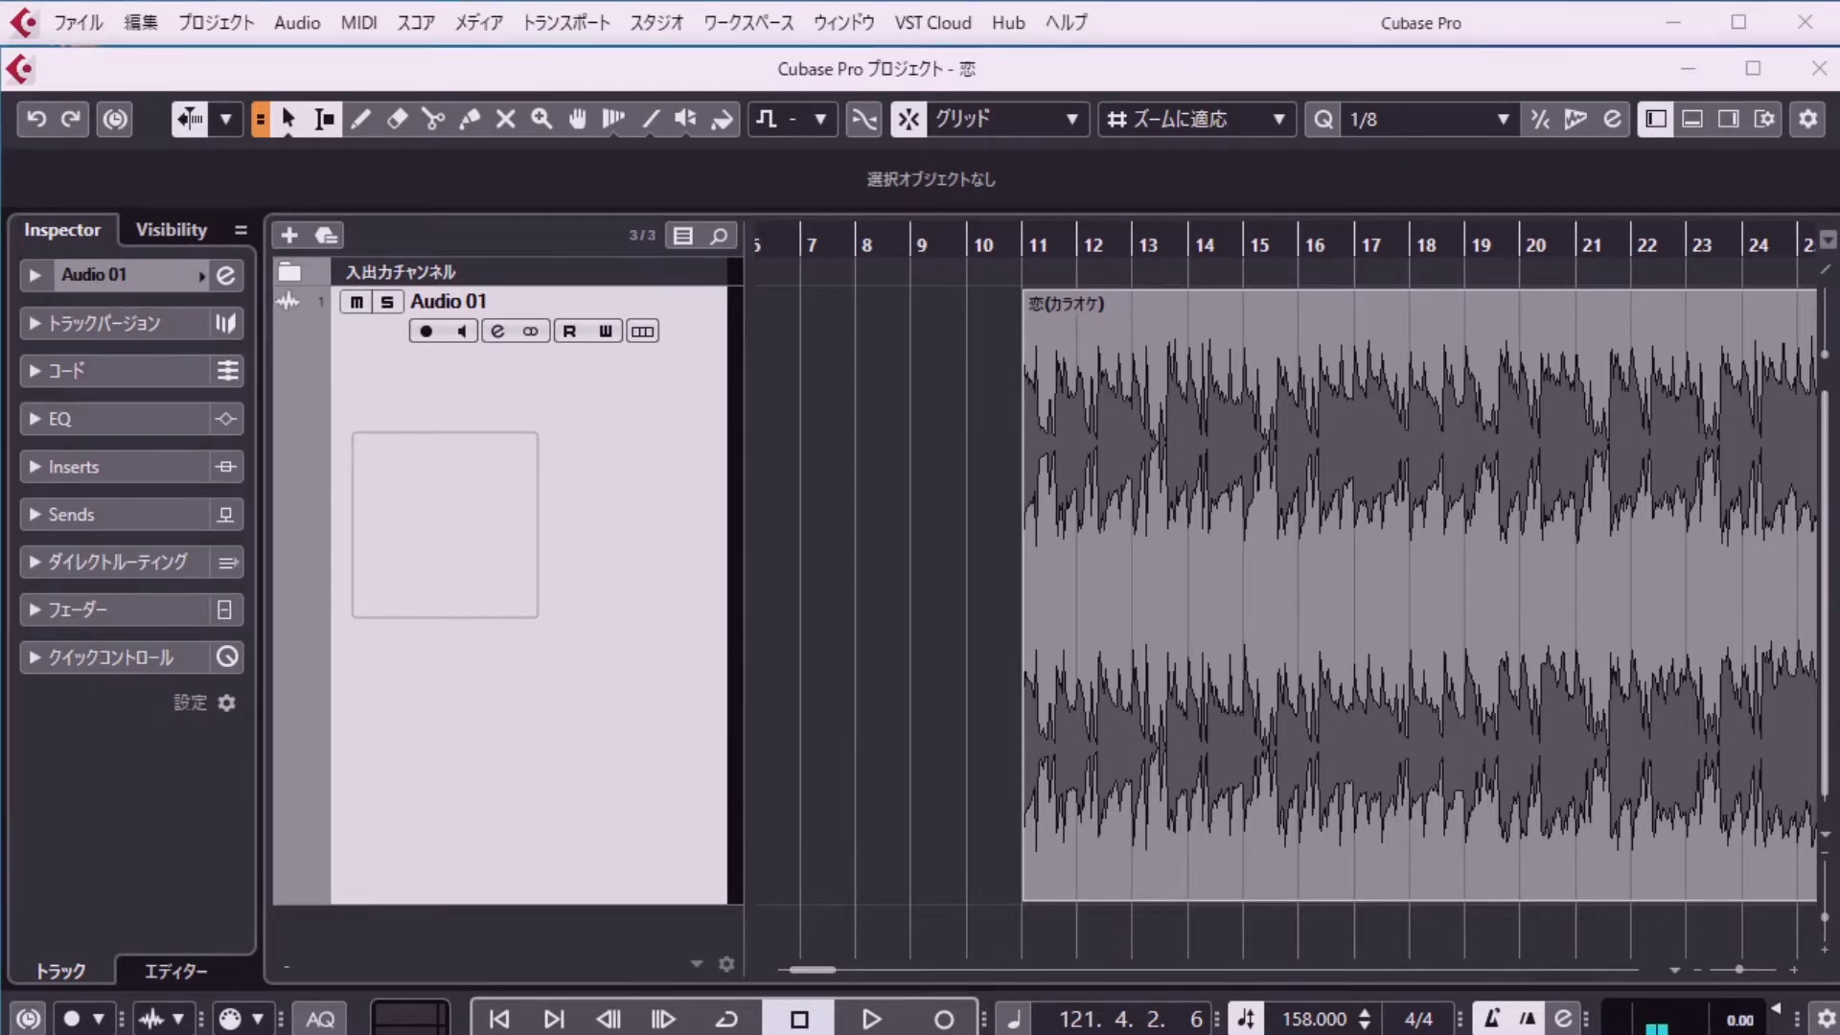
pyautogui.click(1117, 743)
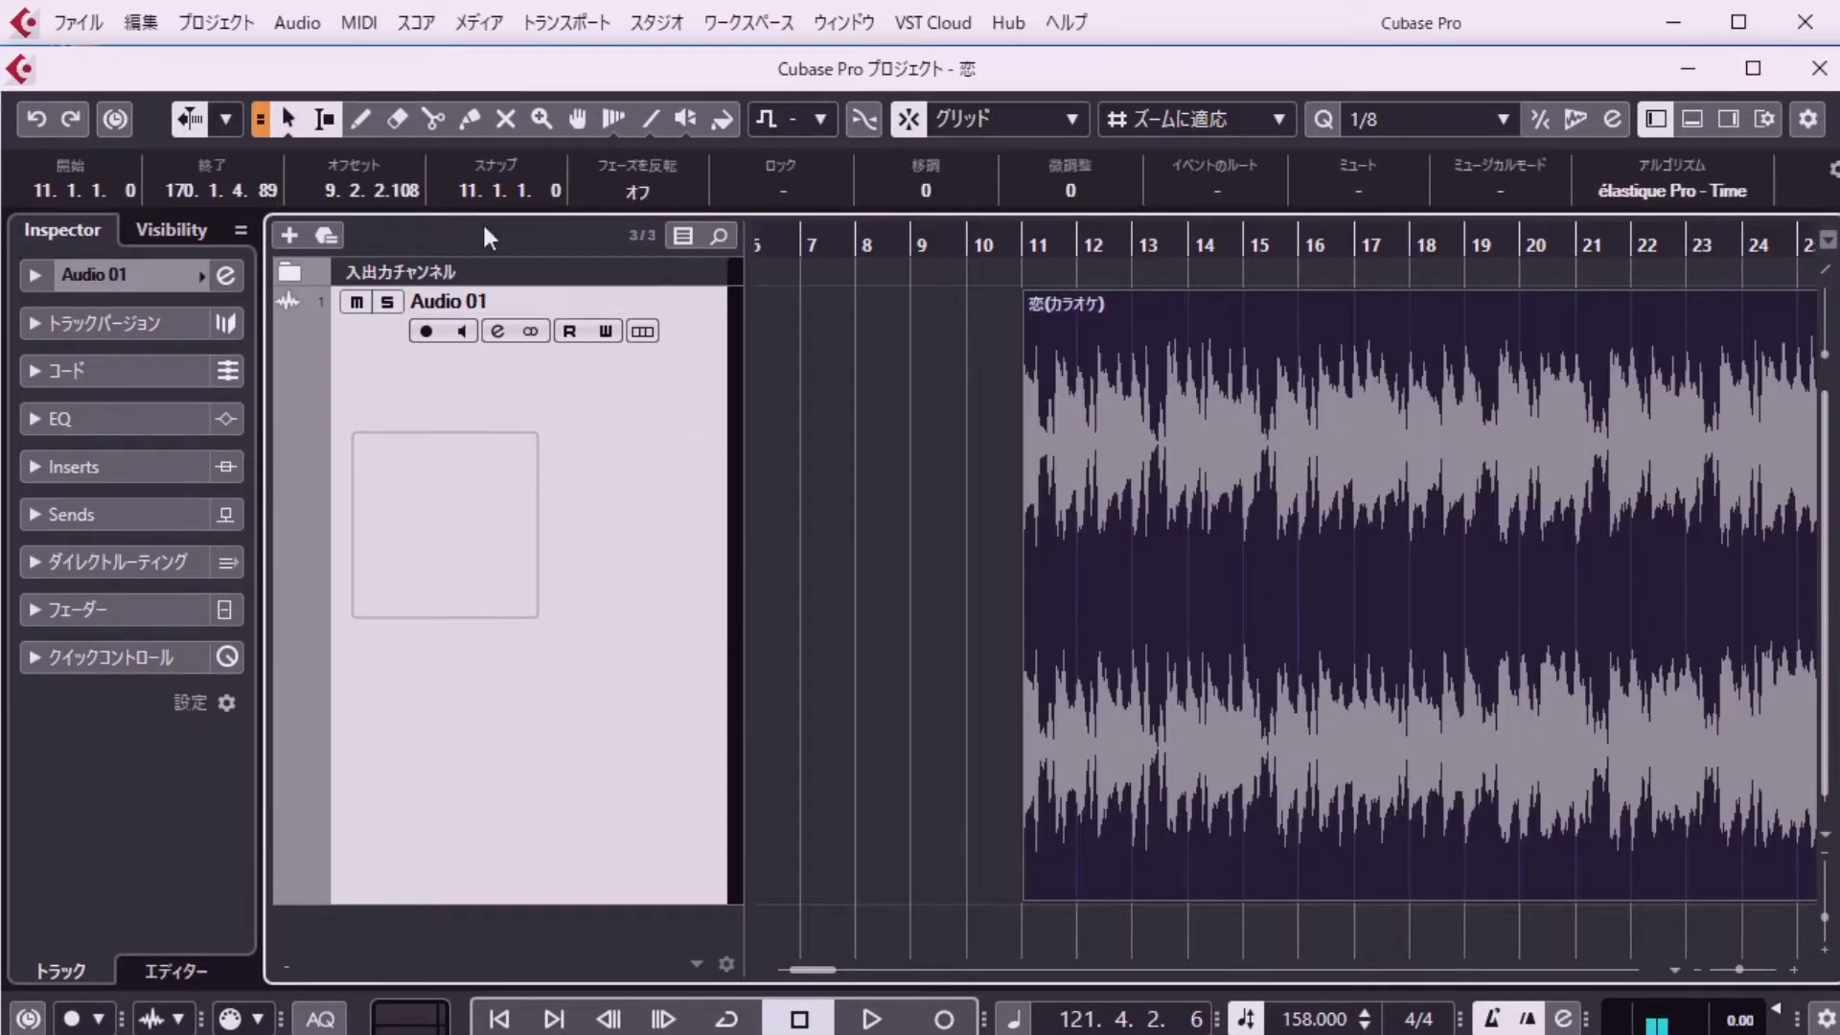
pyautogui.click(312, 23)
pyautogui.click(314, 54)
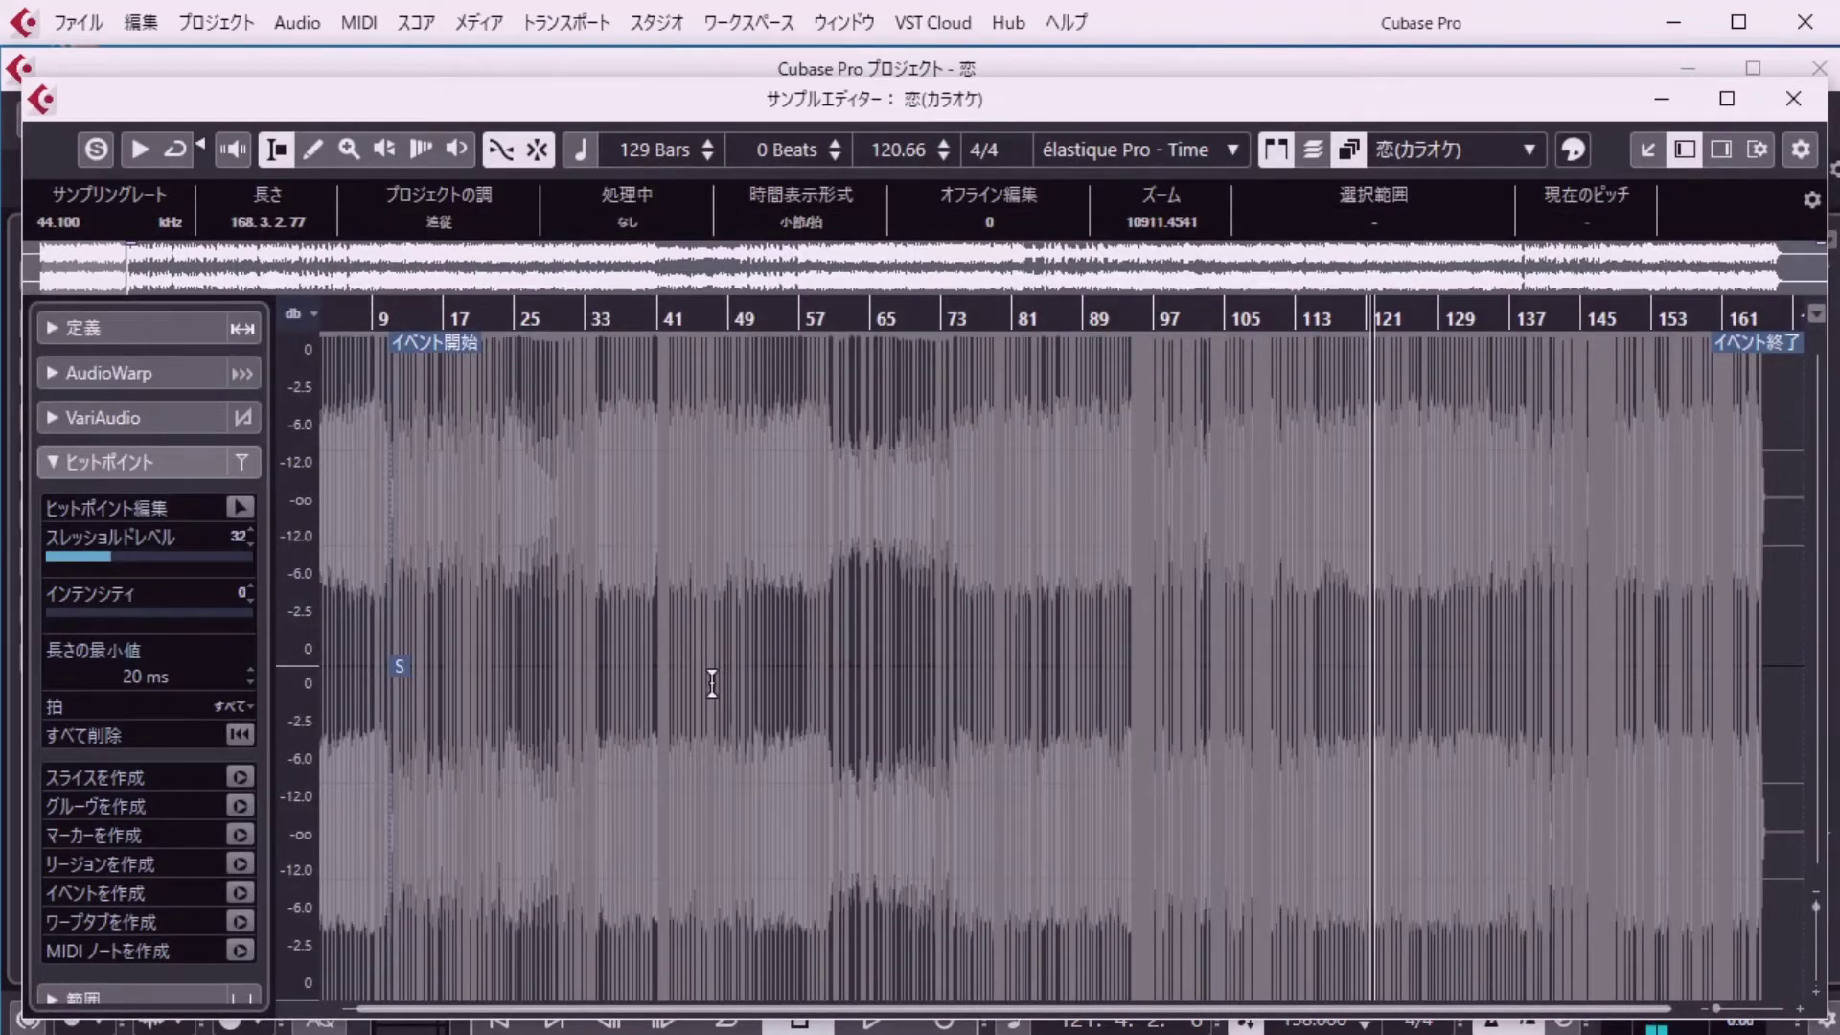
# Set the audio file's tempo to 158, turn on Musical Mode and close the Sample Editor.
pyautogui.click(885, 151)
pyautogui.write('1')
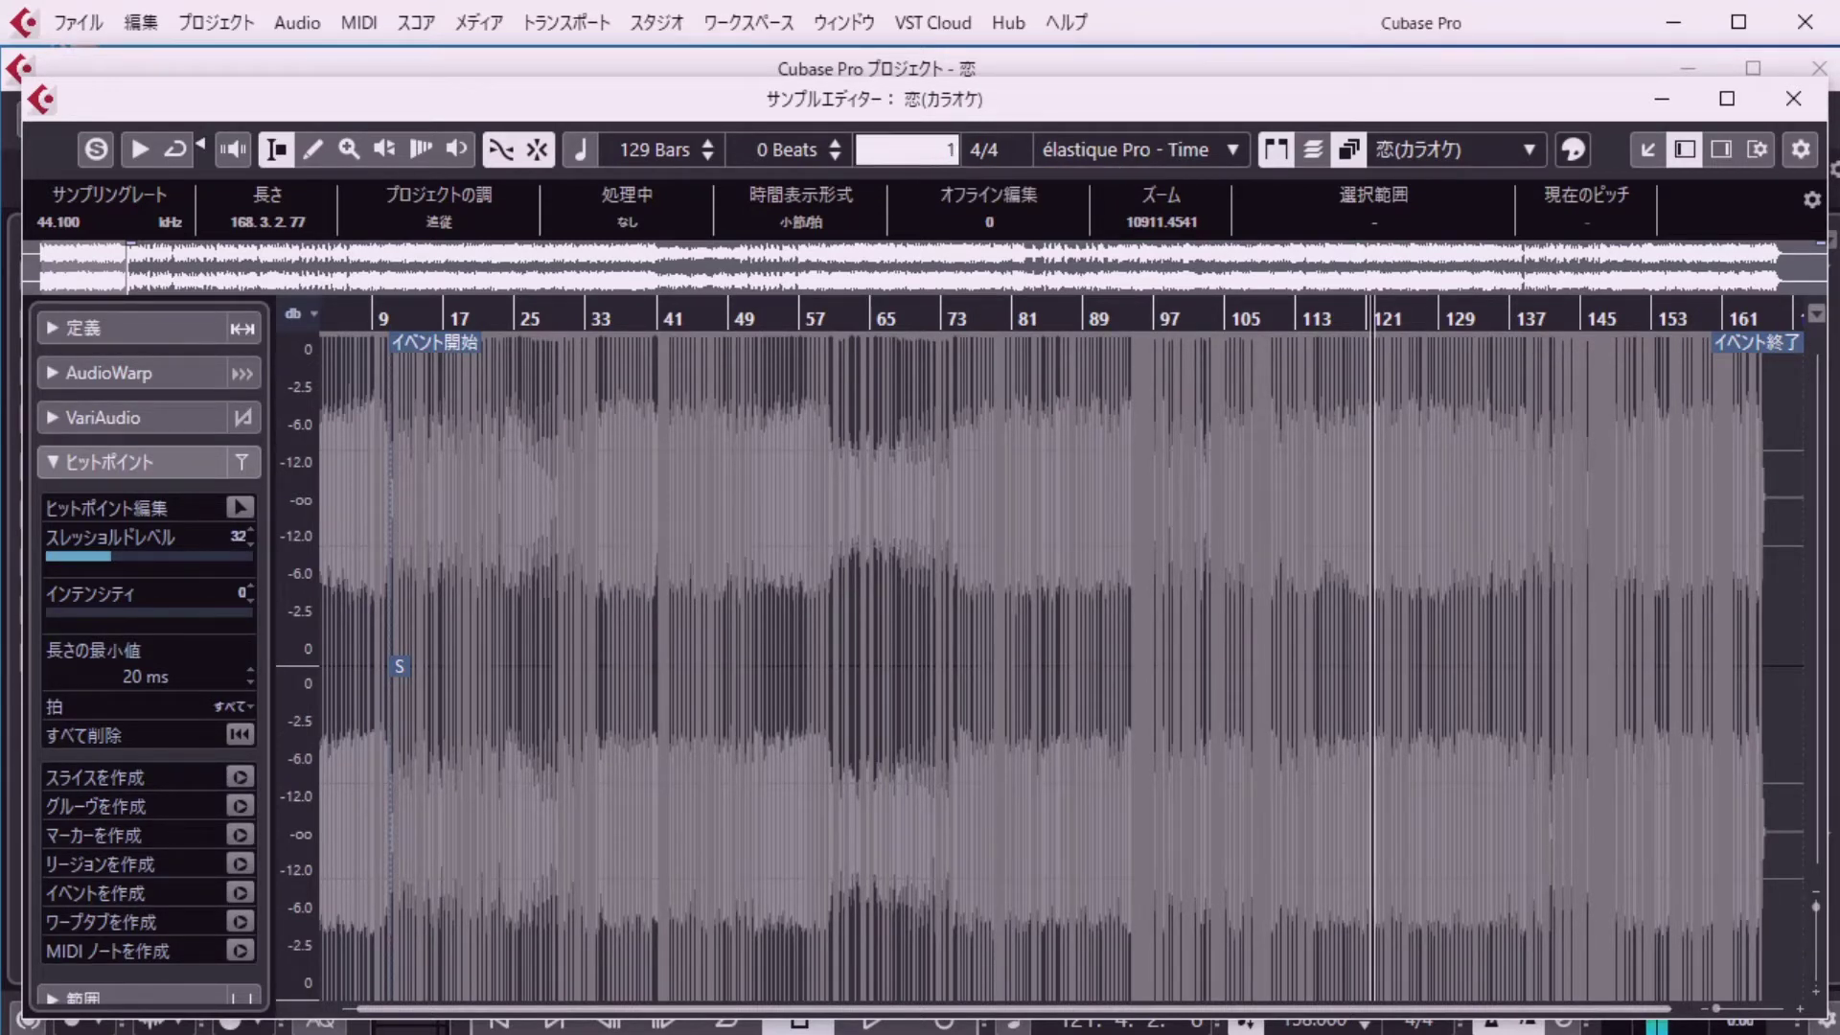
pyautogui.write('58')
pyautogui.press('Return')
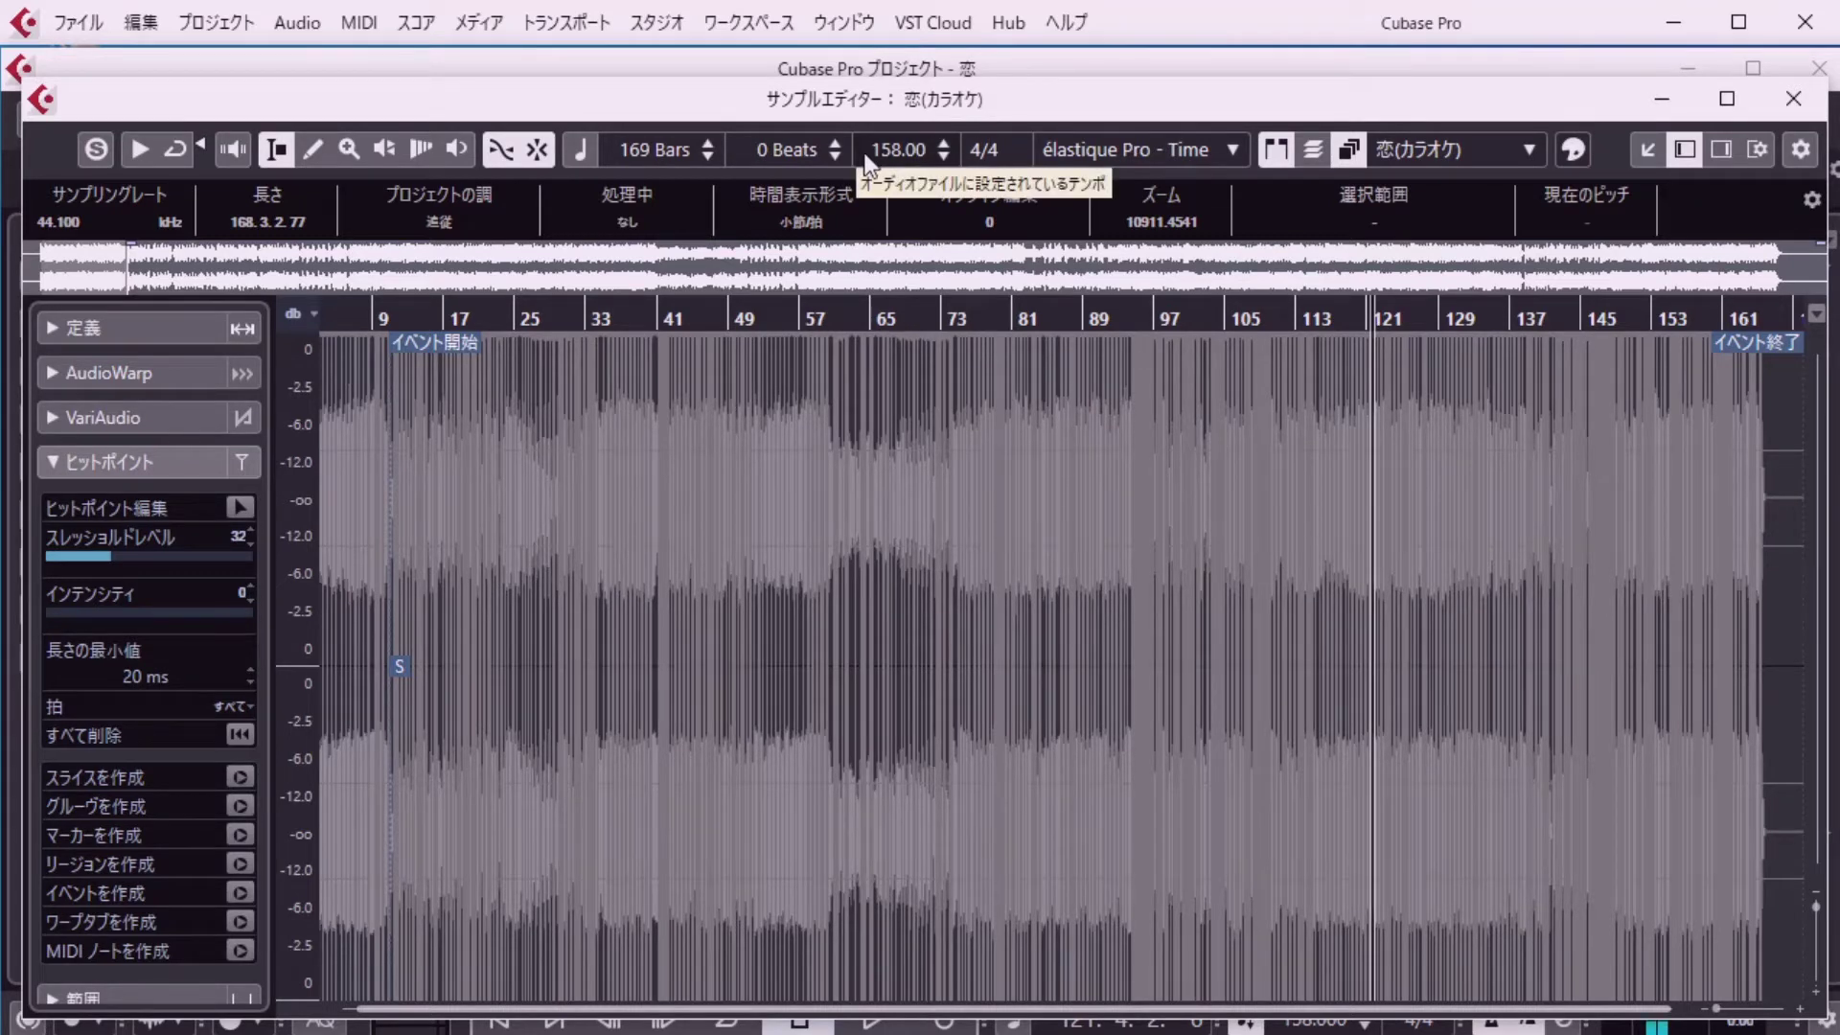
pyautogui.click(577, 159)
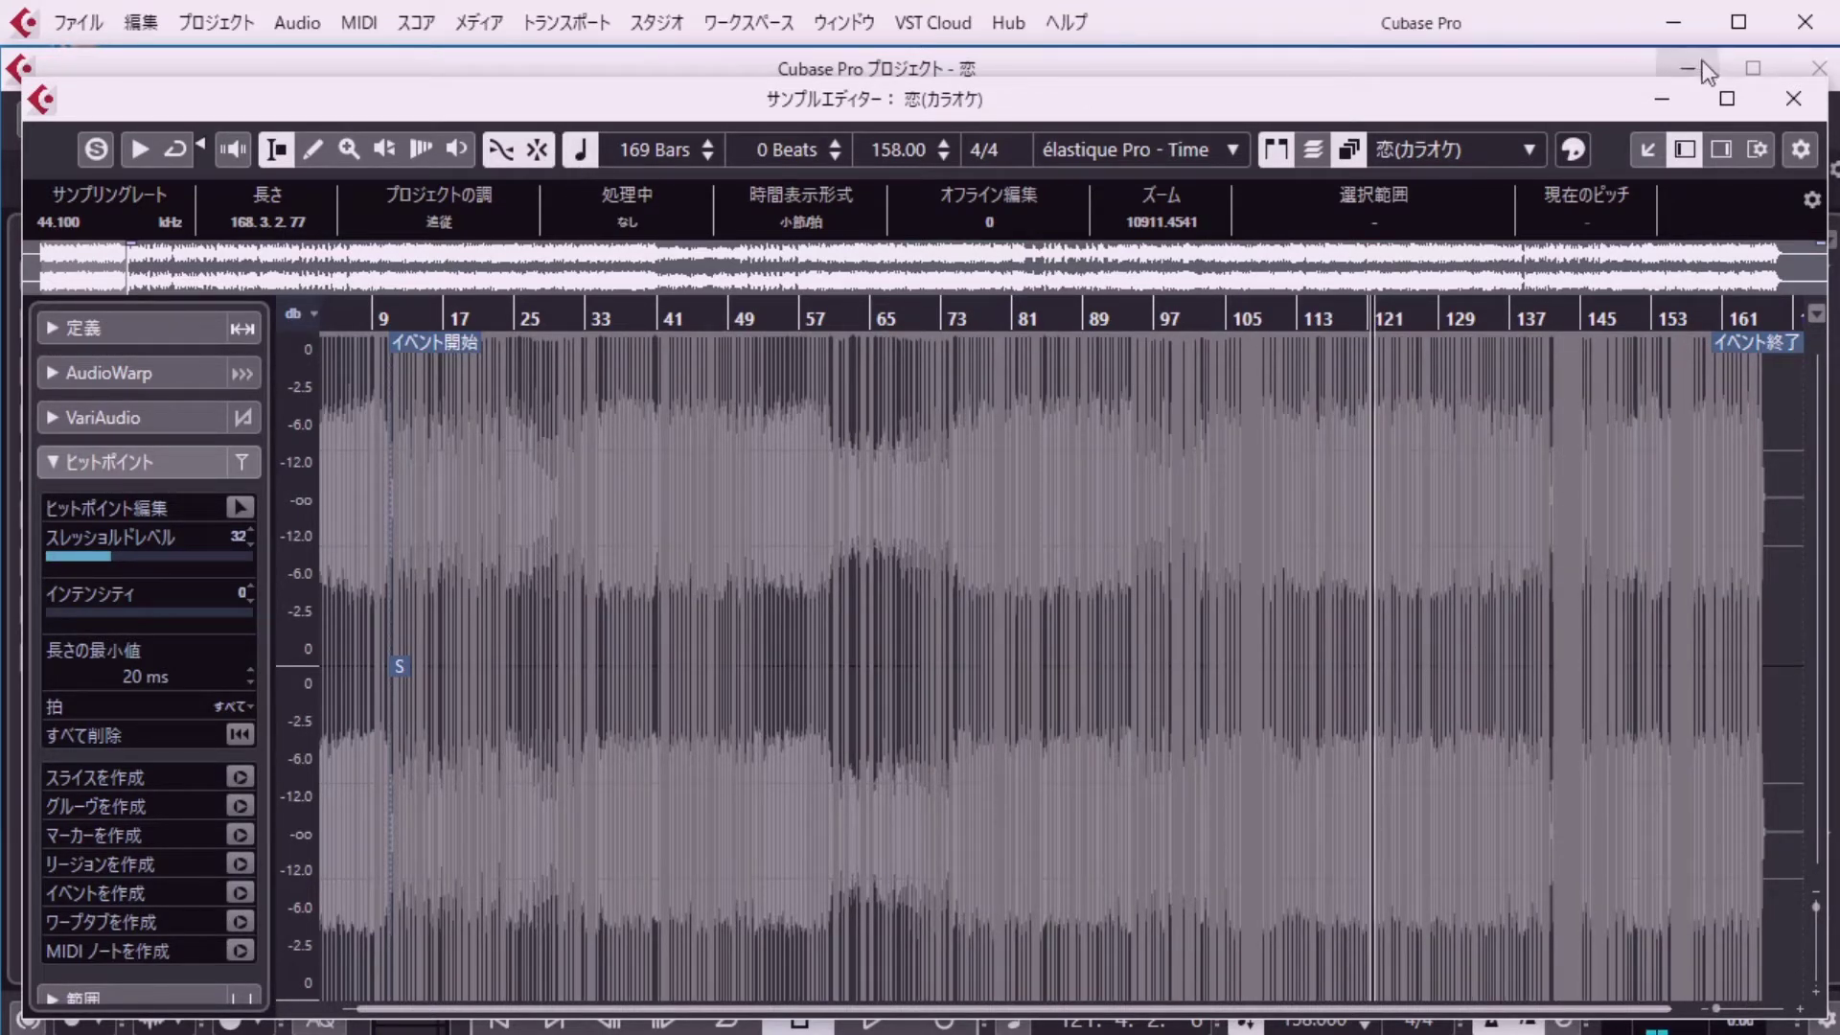
pyautogui.click(1793, 98)
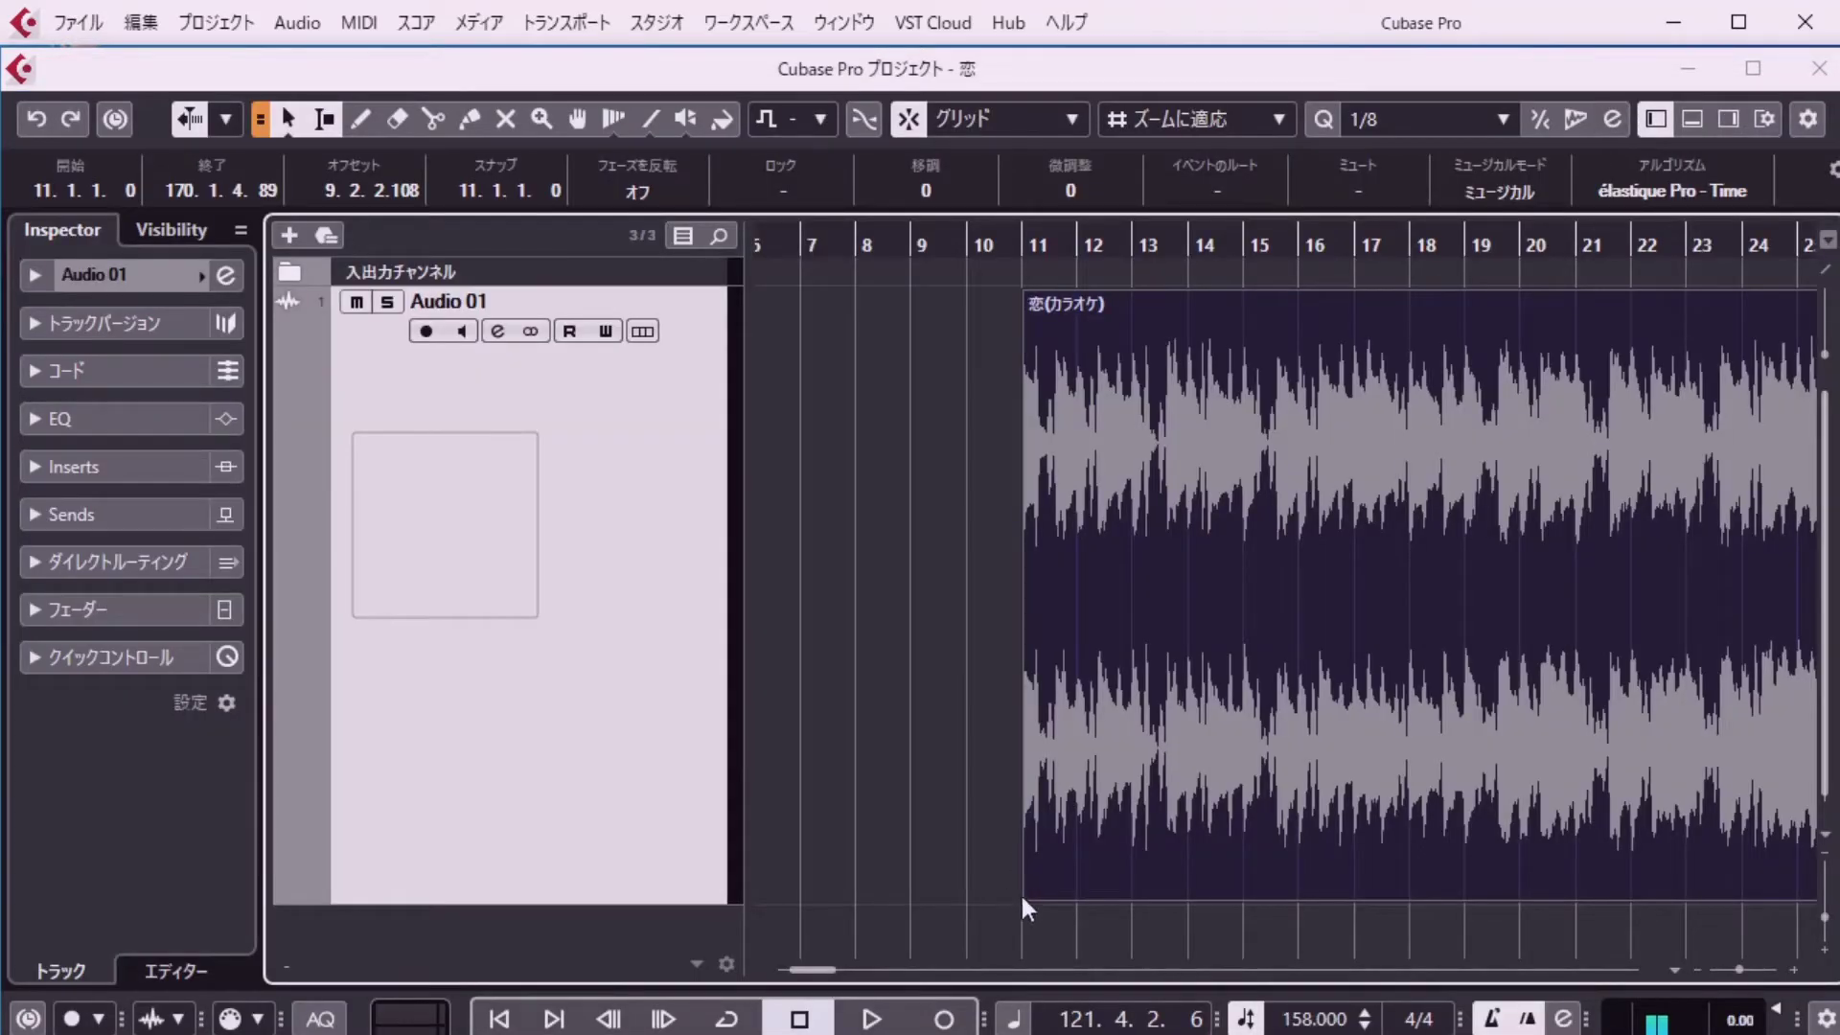
# Extend the karaoke event's start back to about bar 1 and play the project from the beginning.
pyautogui.moveTo(796, 964); pyautogui.dragTo(774, 964)
pyautogui.moveTo(1318, 897); pyautogui.dragTo(784, 900)
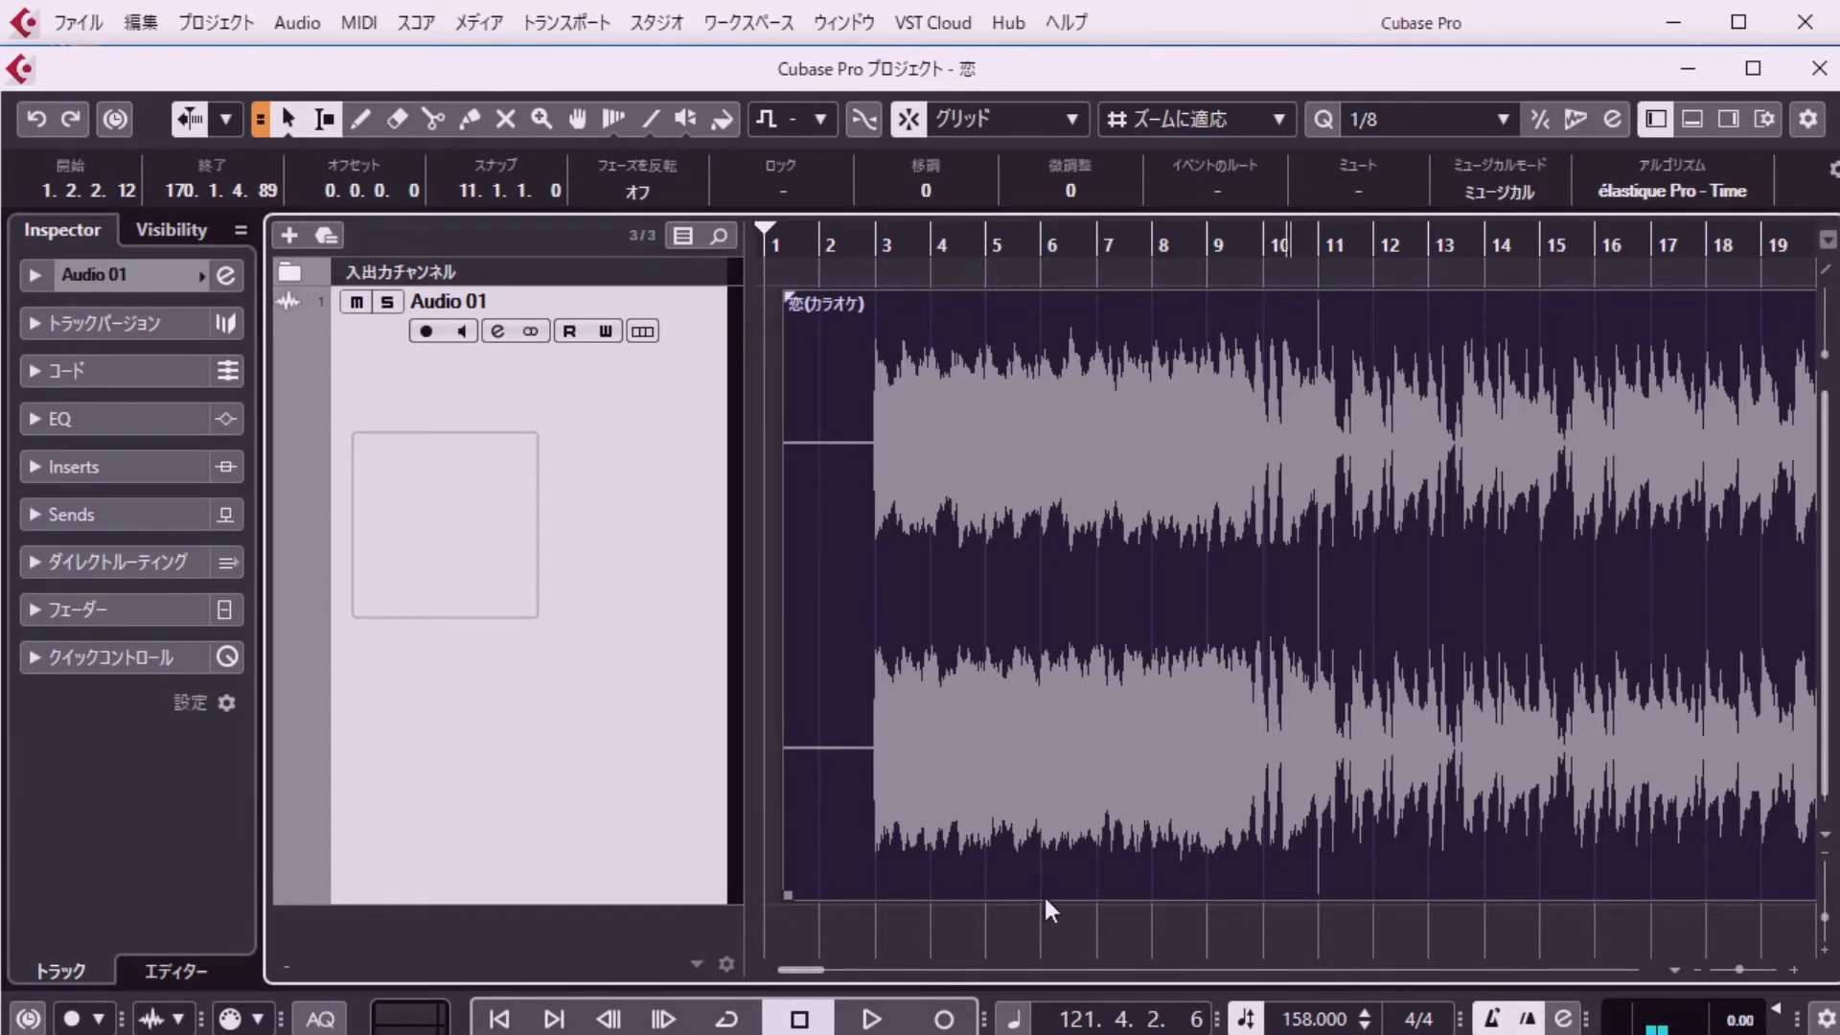
pyautogui.press('space')
pyautogui.press('Home')
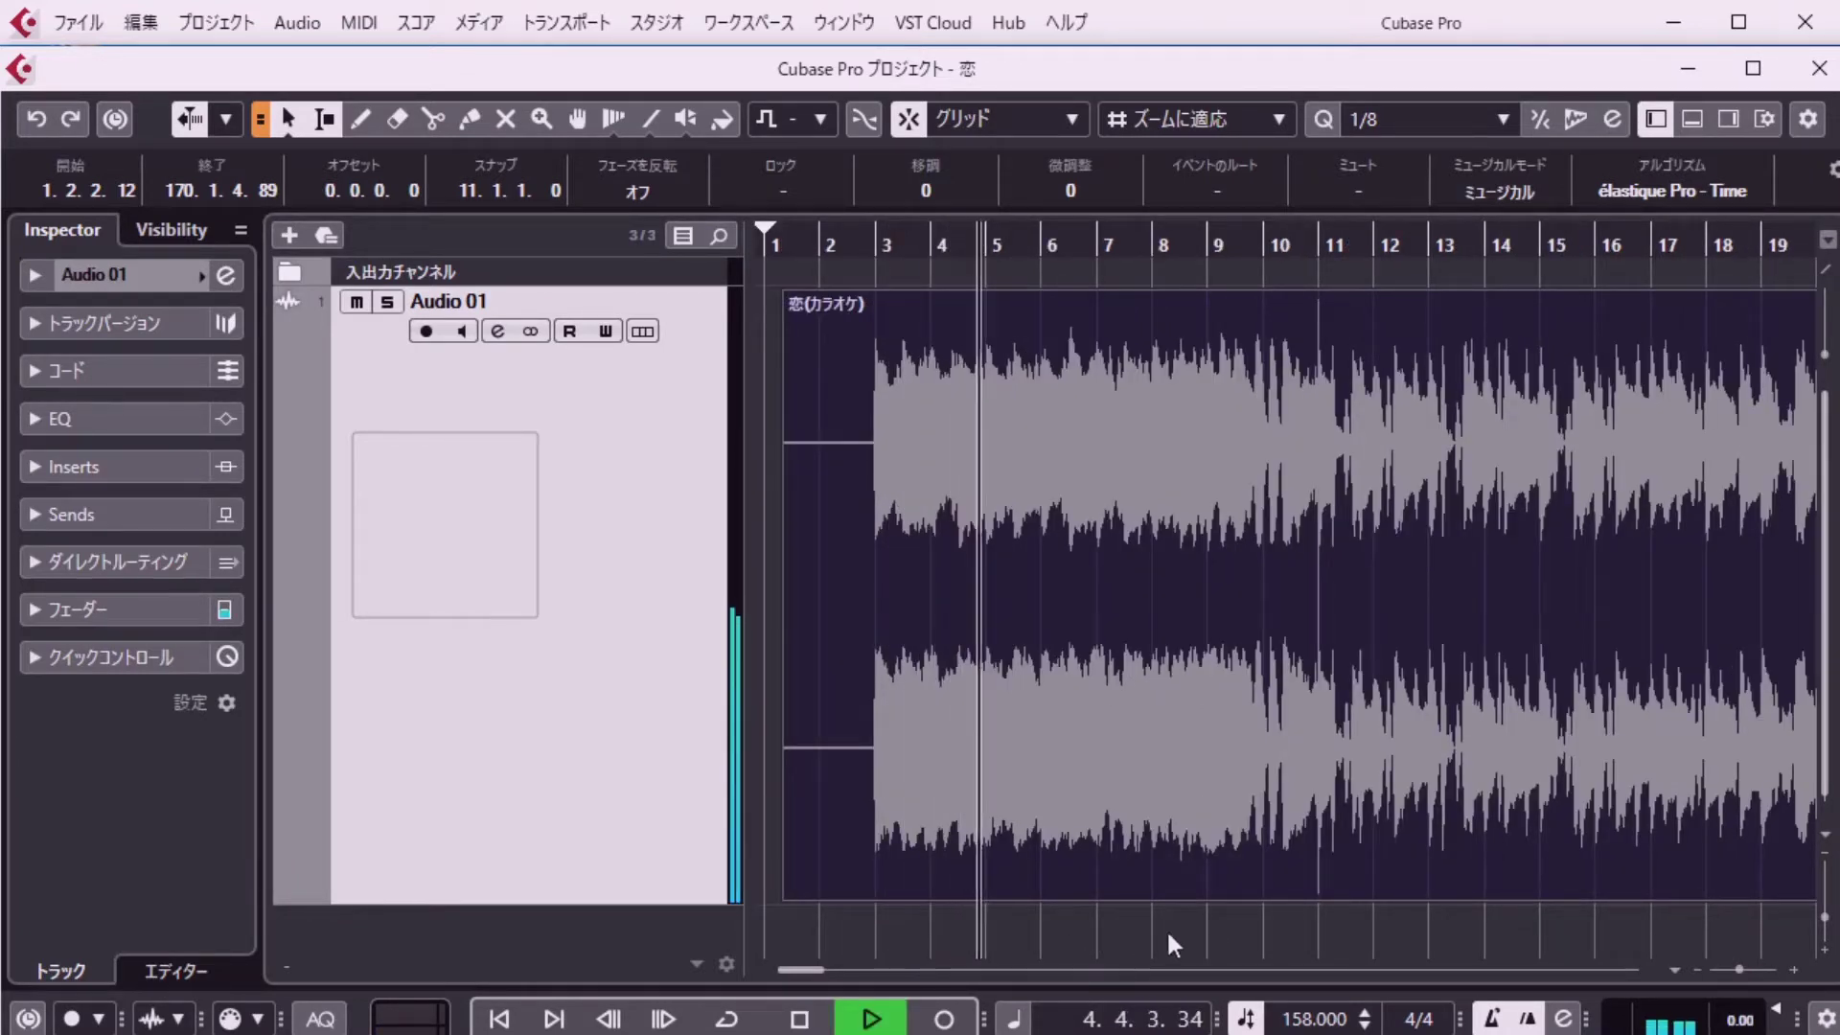
pyautogui.press('space')
# Set the project tempo to 120 and play the song to hear it follow the slower tempo.
pyautogui.click(1279, 1016)
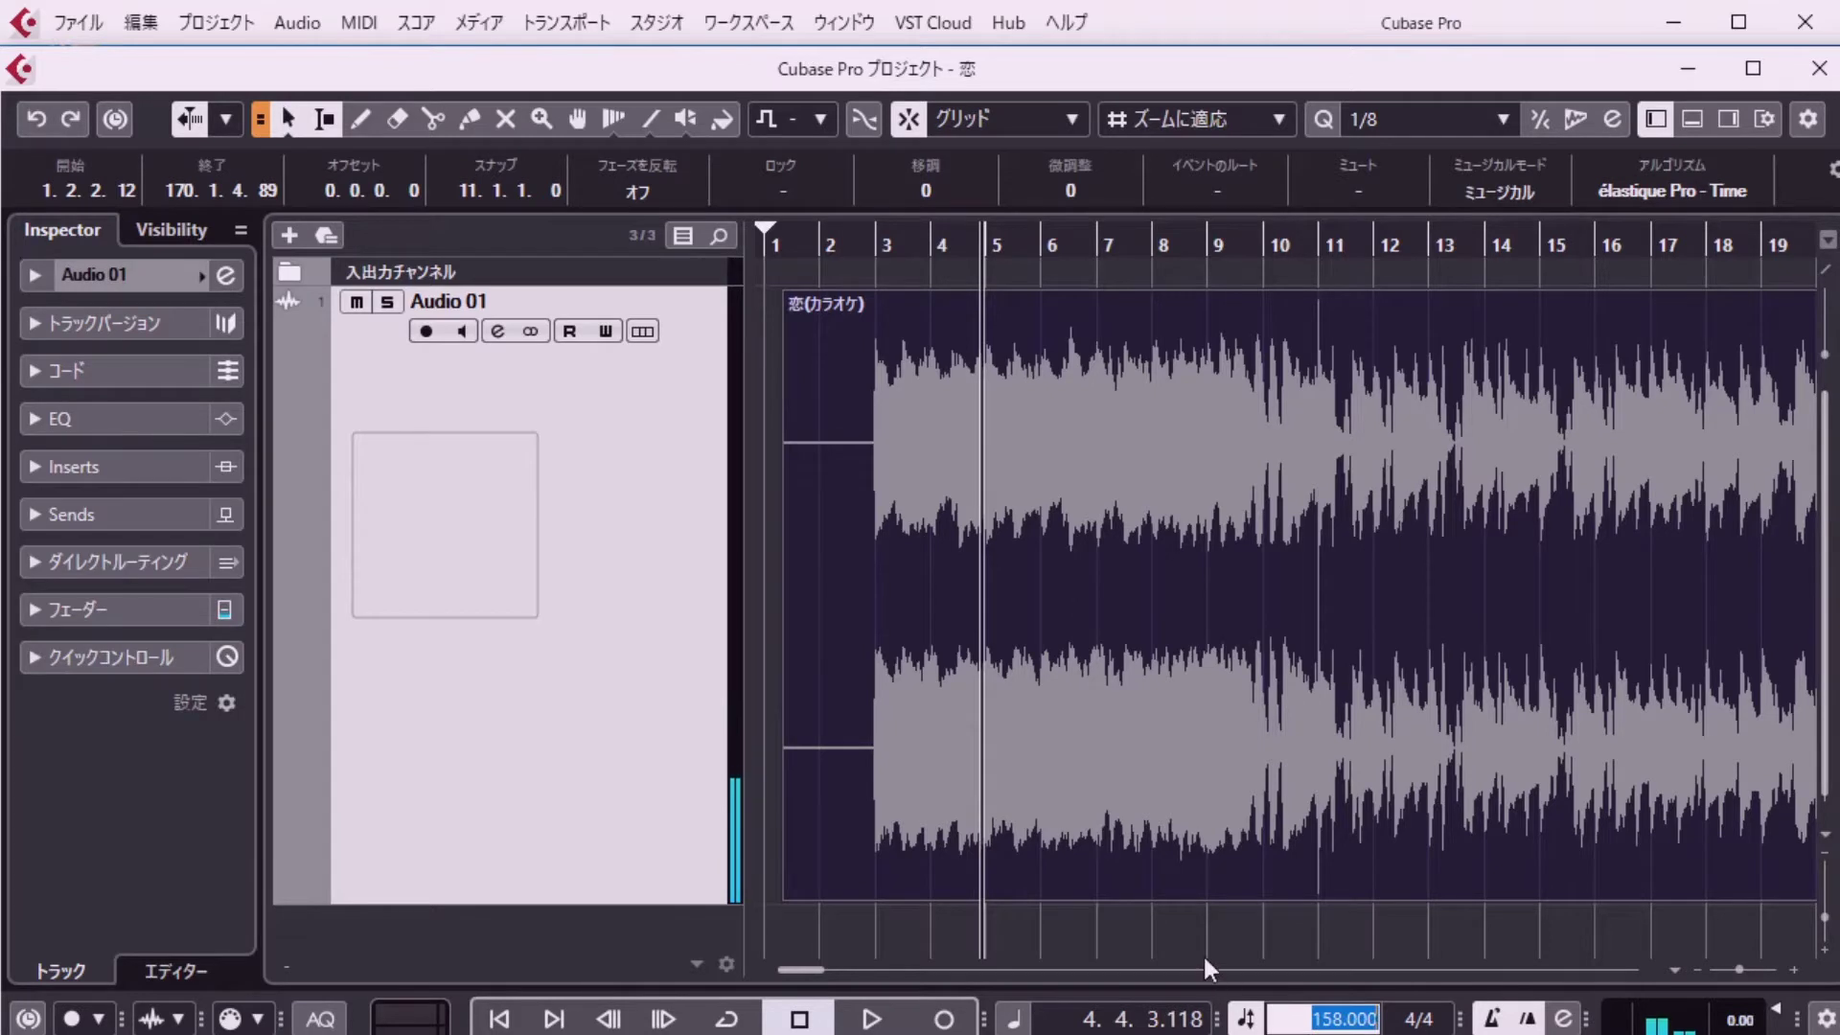
pyautogui.write('120')
pyautogui.press('Return')
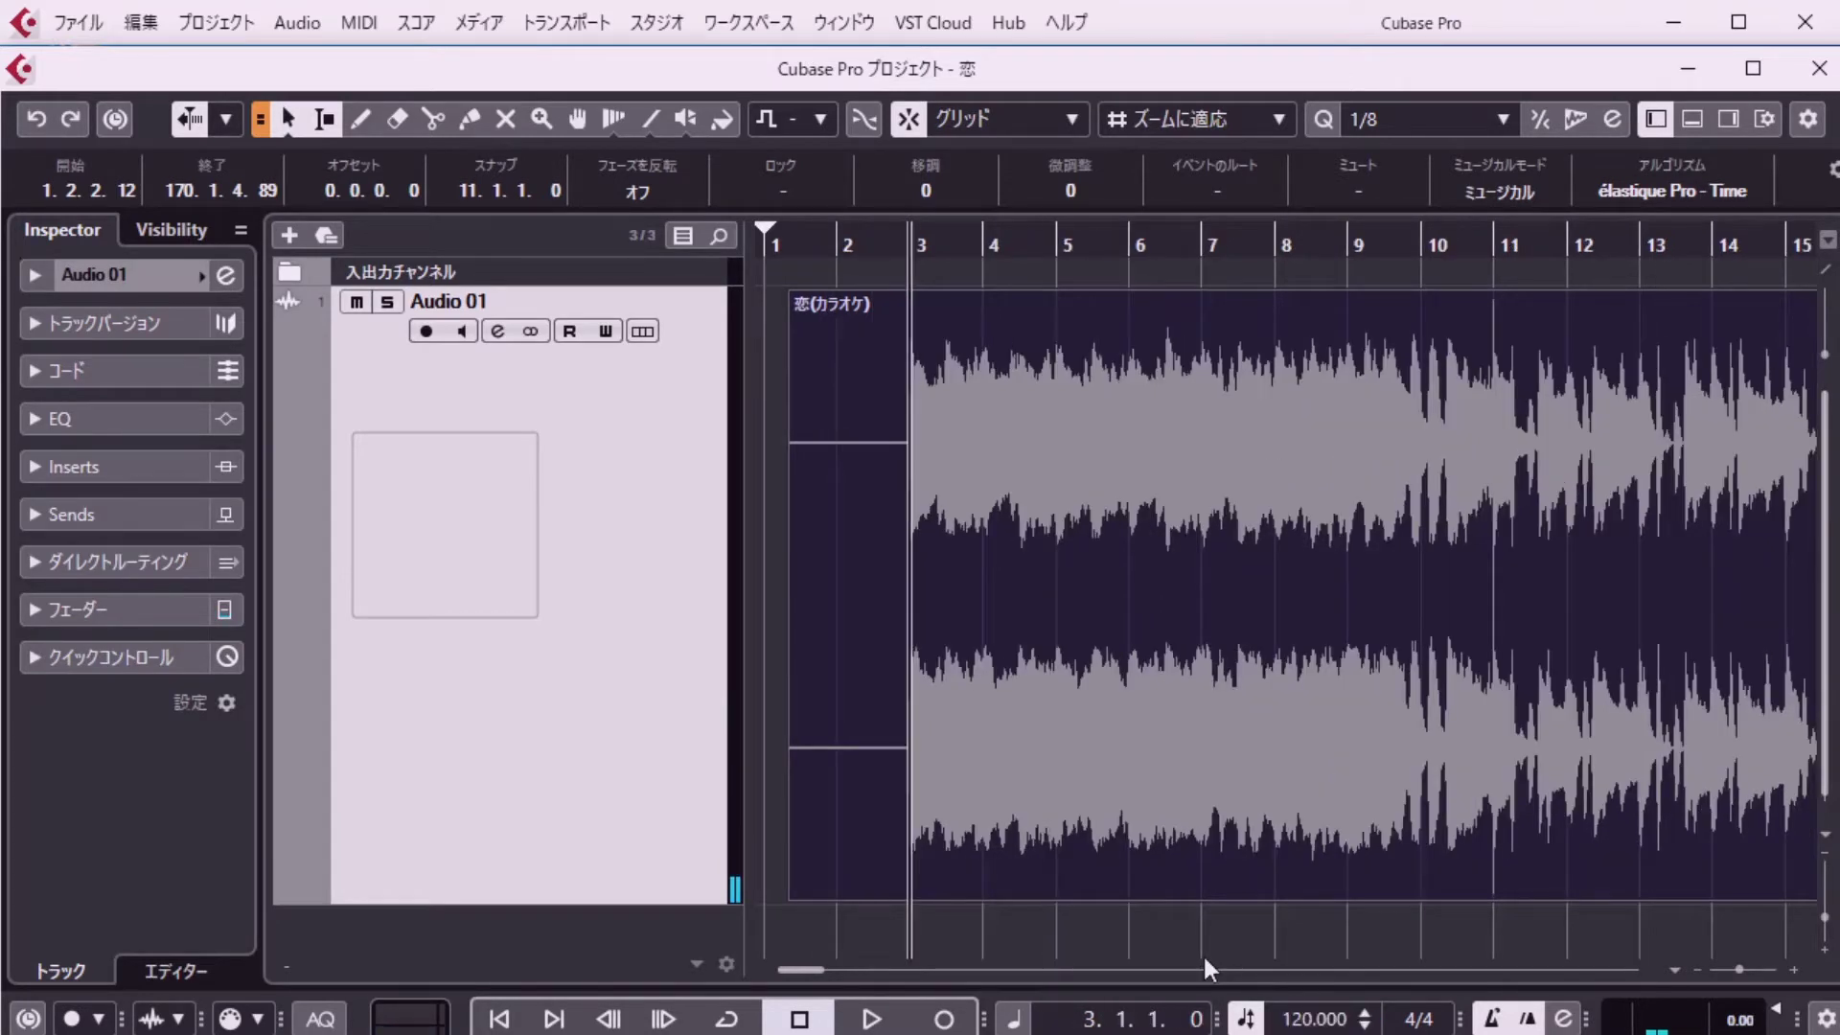
pyautogui.press('space')
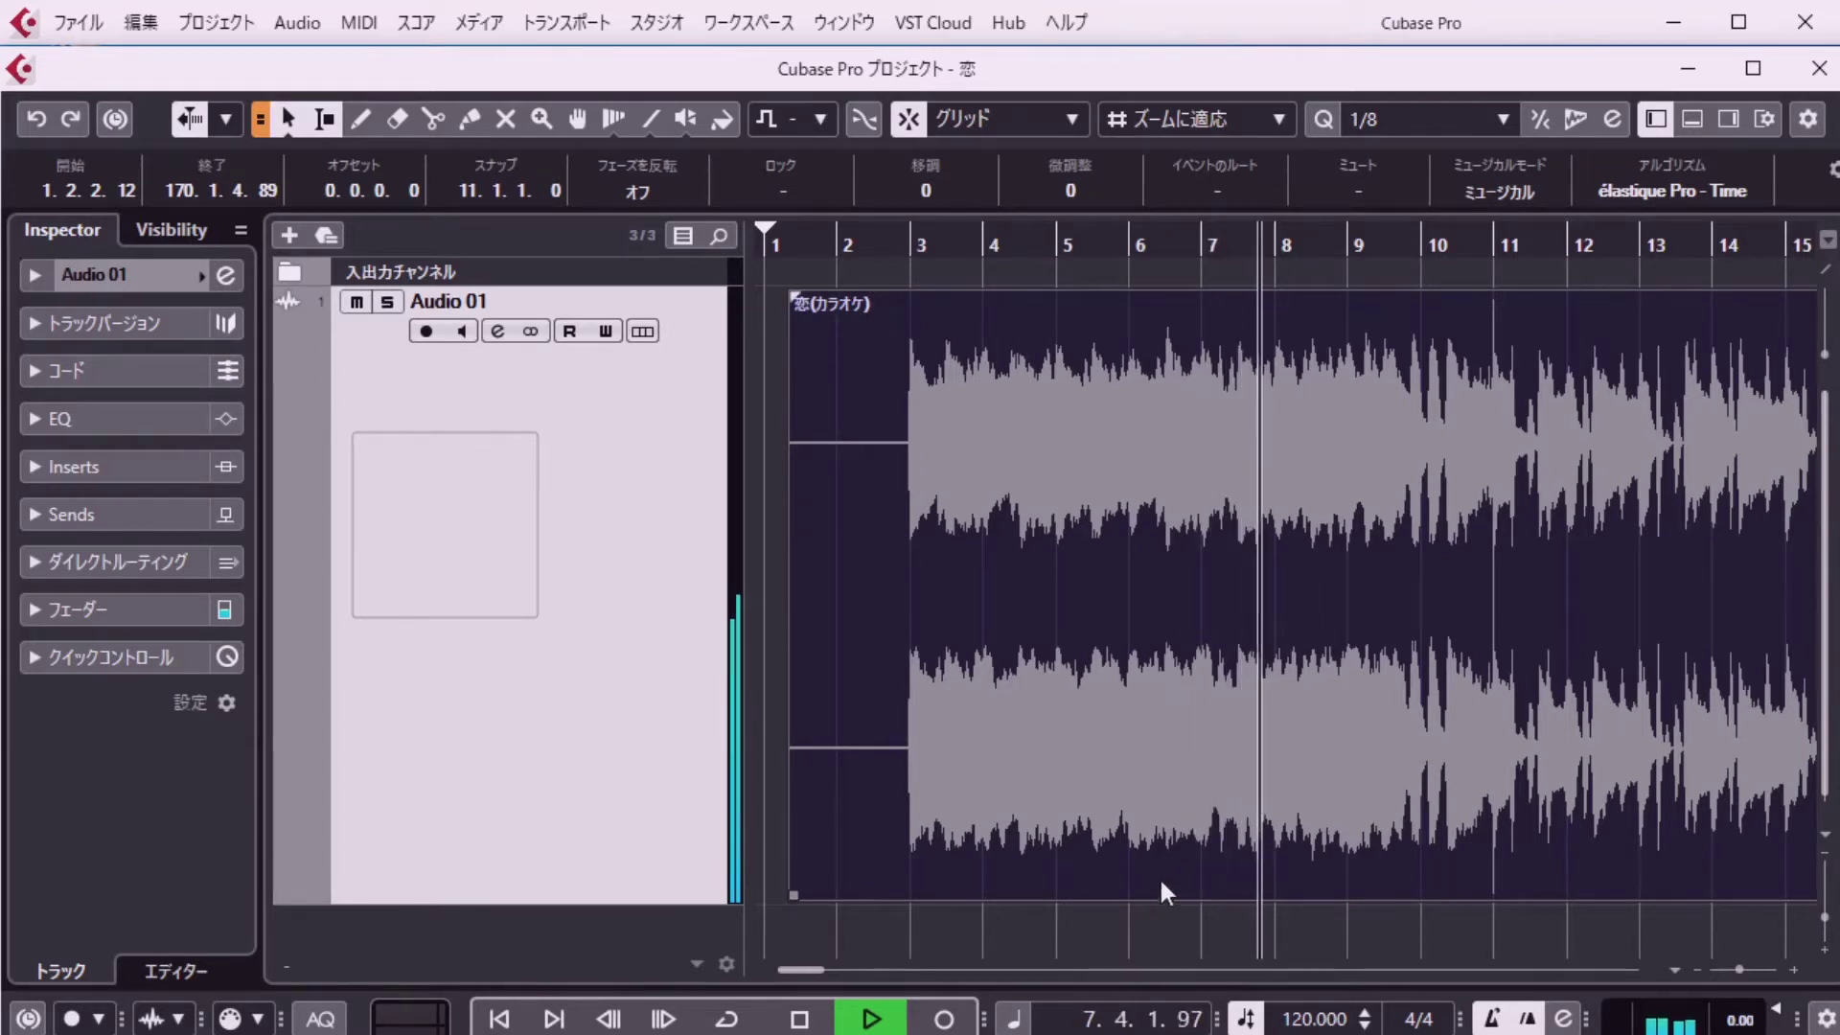
pyautogui.click(799, 1019)
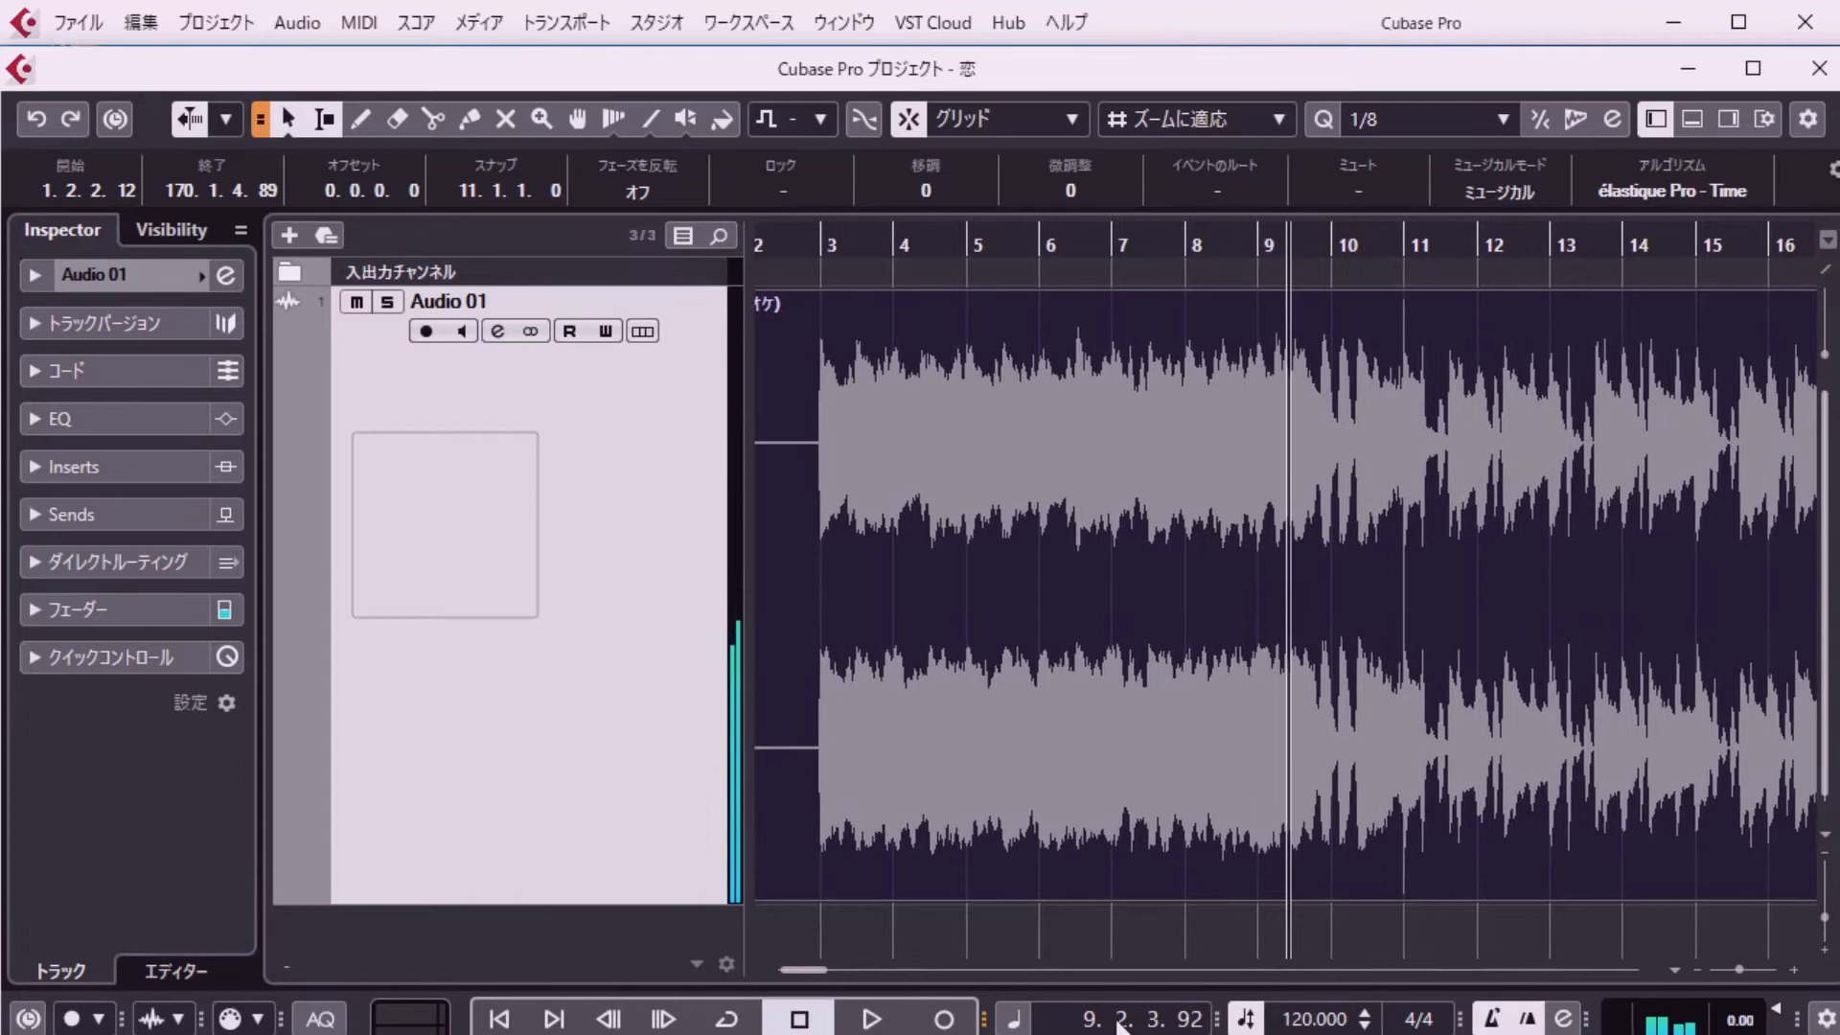
# Set the project tempo to 100 and play the song up to about bar 5.
pyautogui.doubleClick(1315, 1018)
pyautogui.write('100')
pyautogui.press('Return')
pyautogui.press('Home')
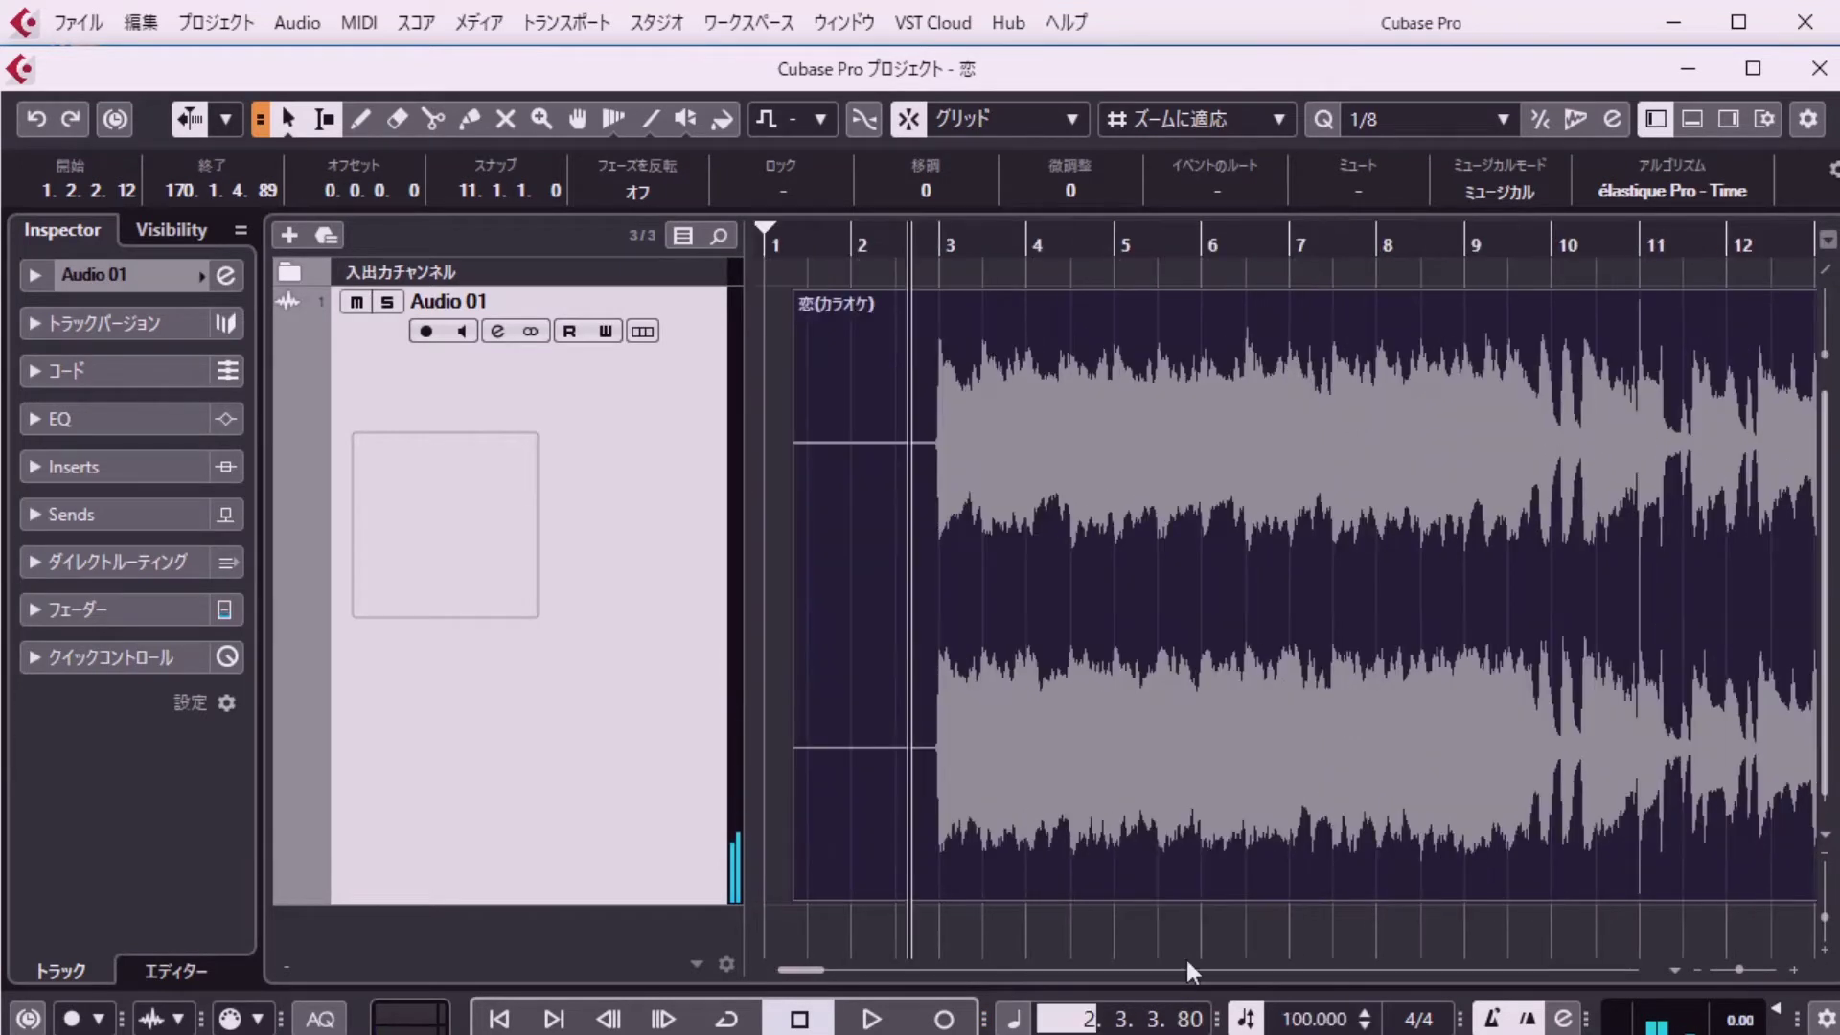
pyautogui.press('space')
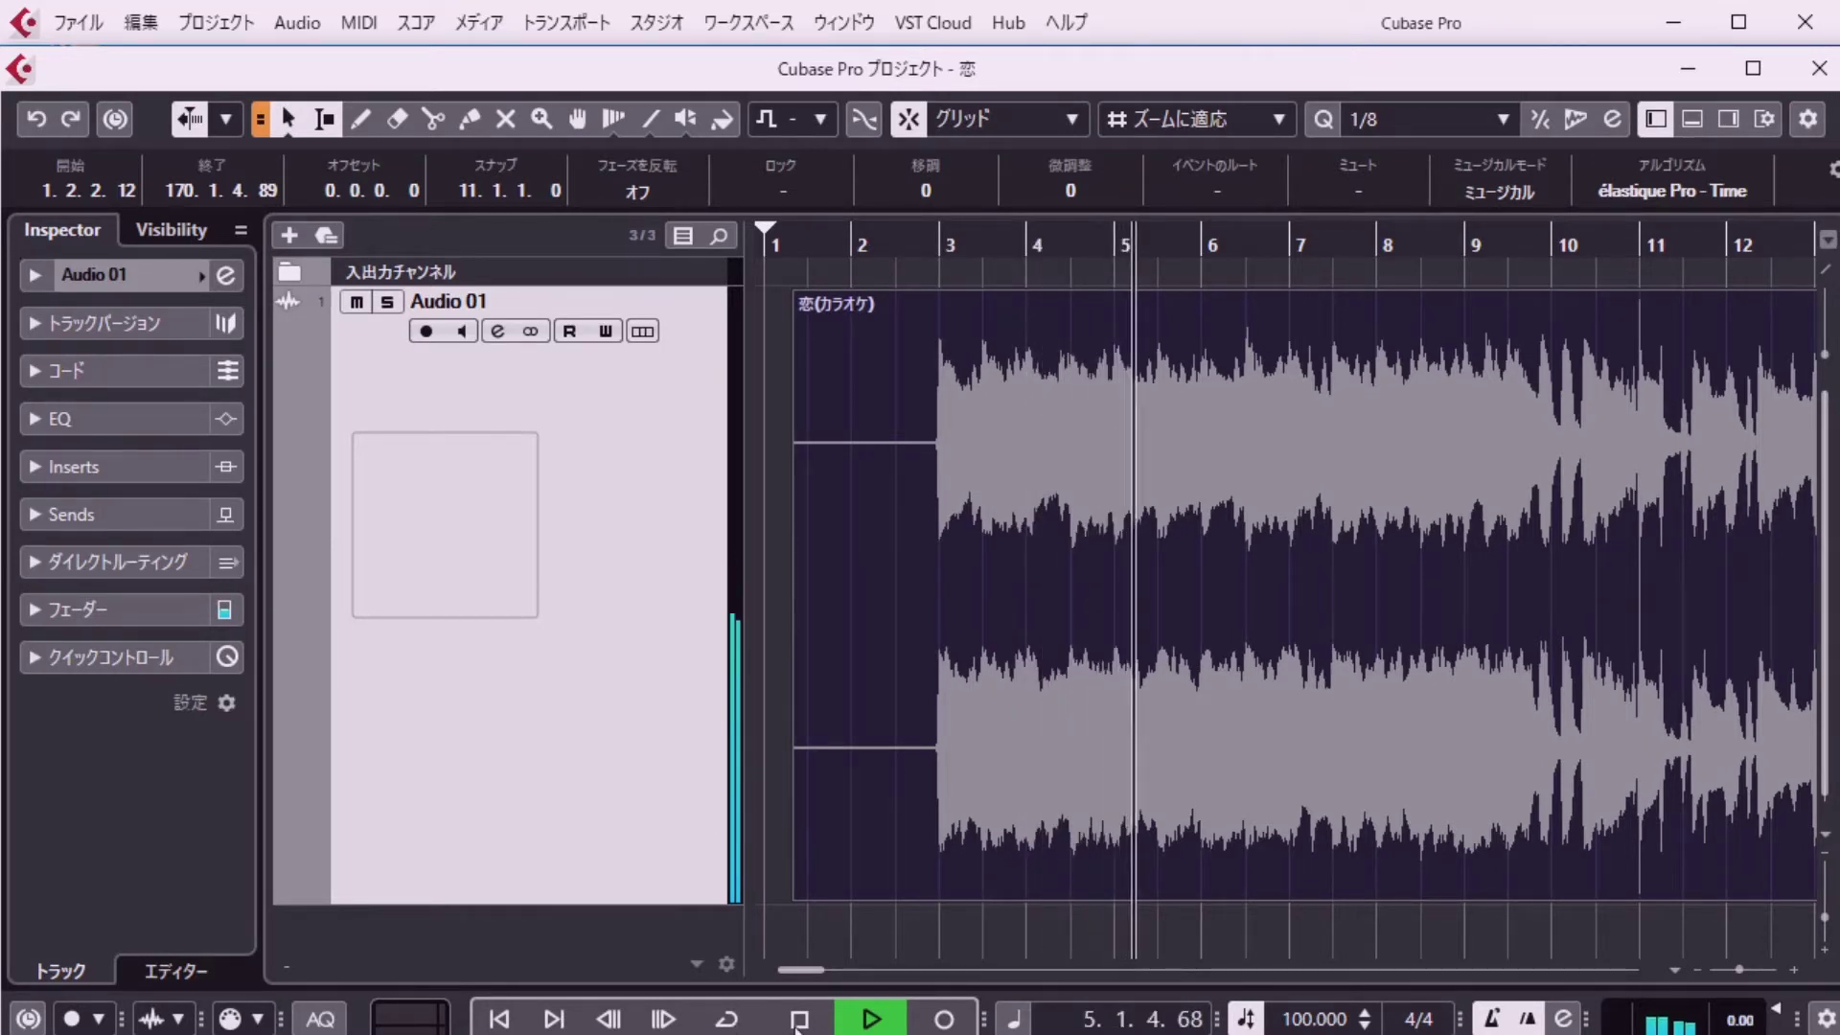
pyautogui.press('space')
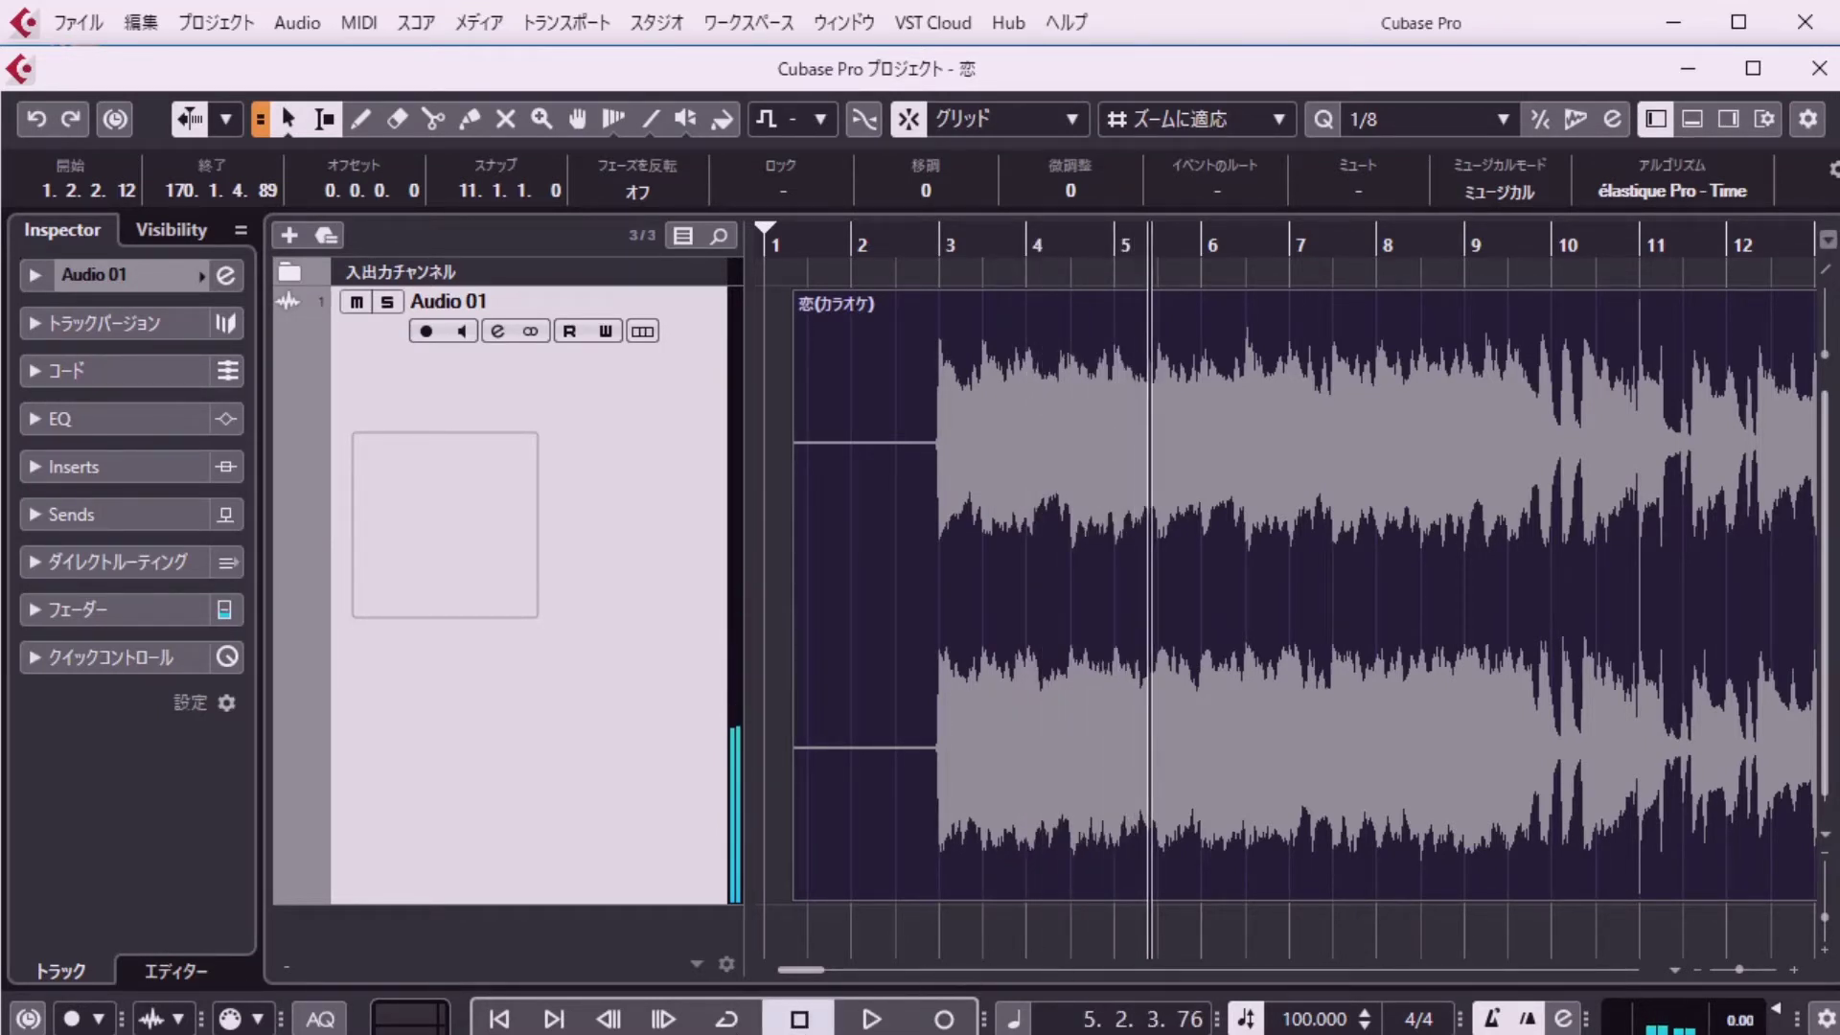
# Set the project tempo back to 158.
pyautogui.doubleClick(1315, 1019)
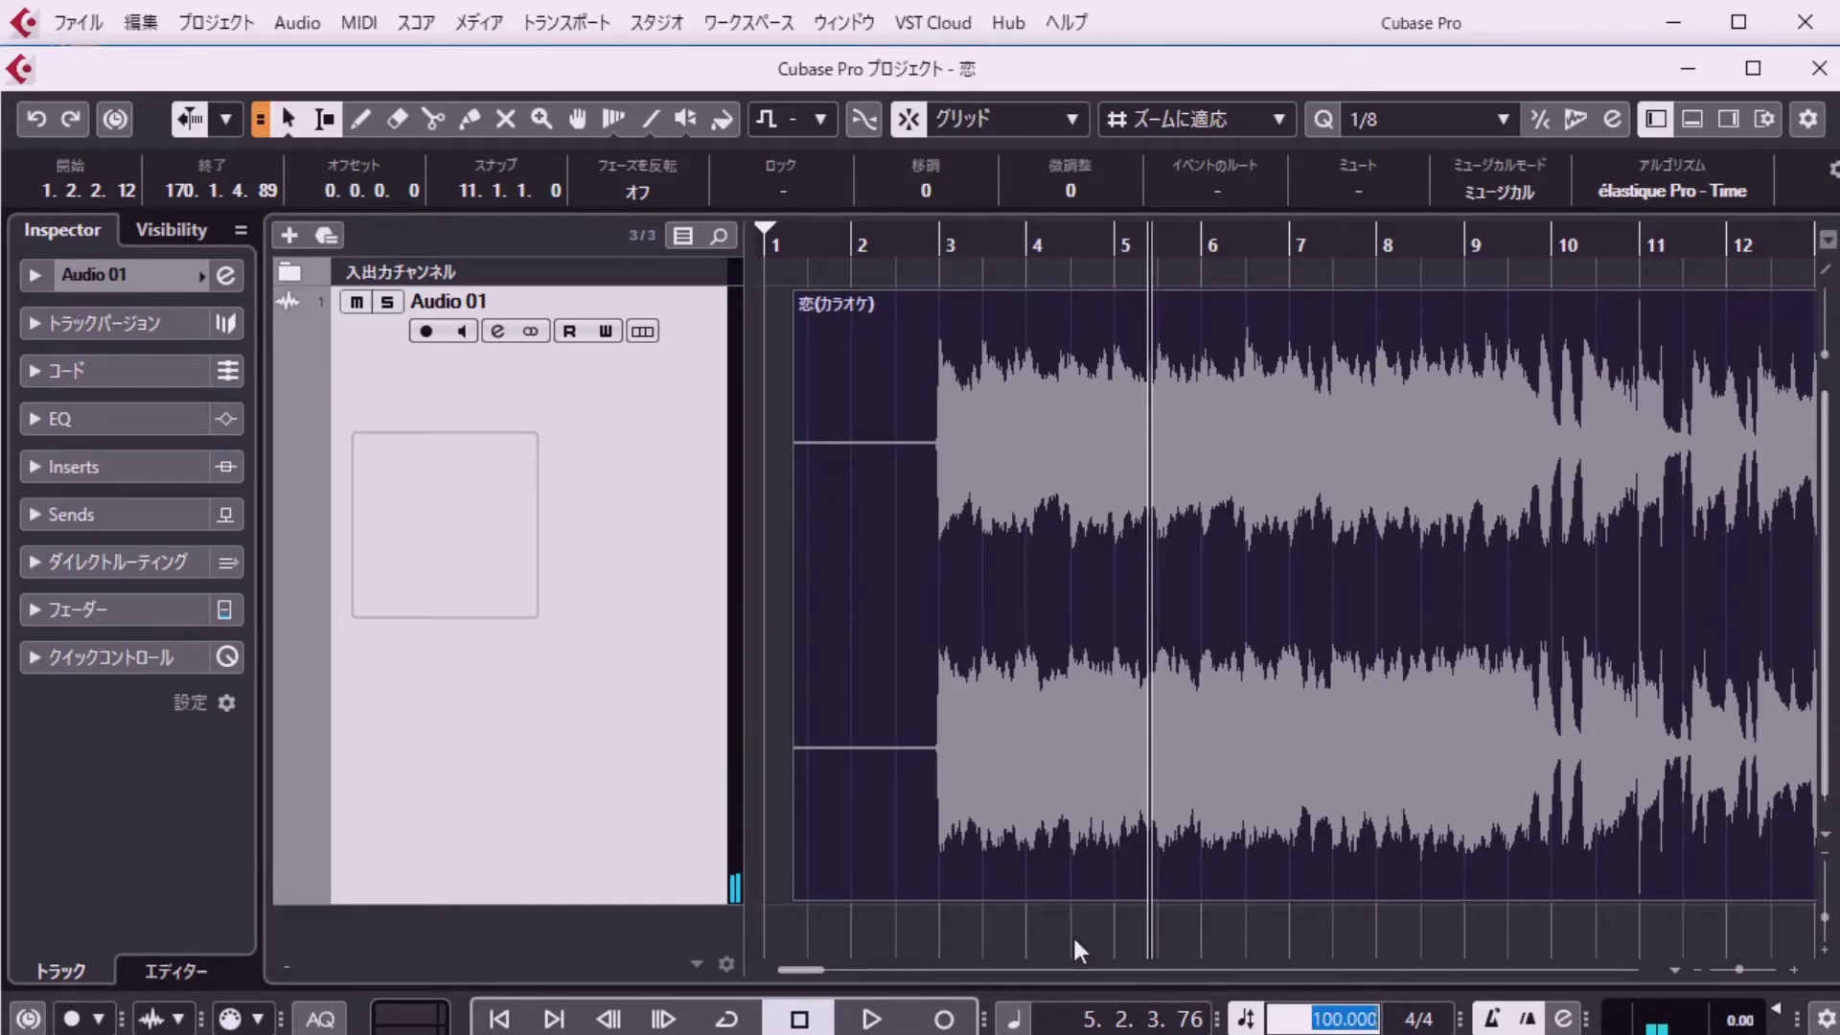
pyautogui.write('158')
pyautogui.press('Return')
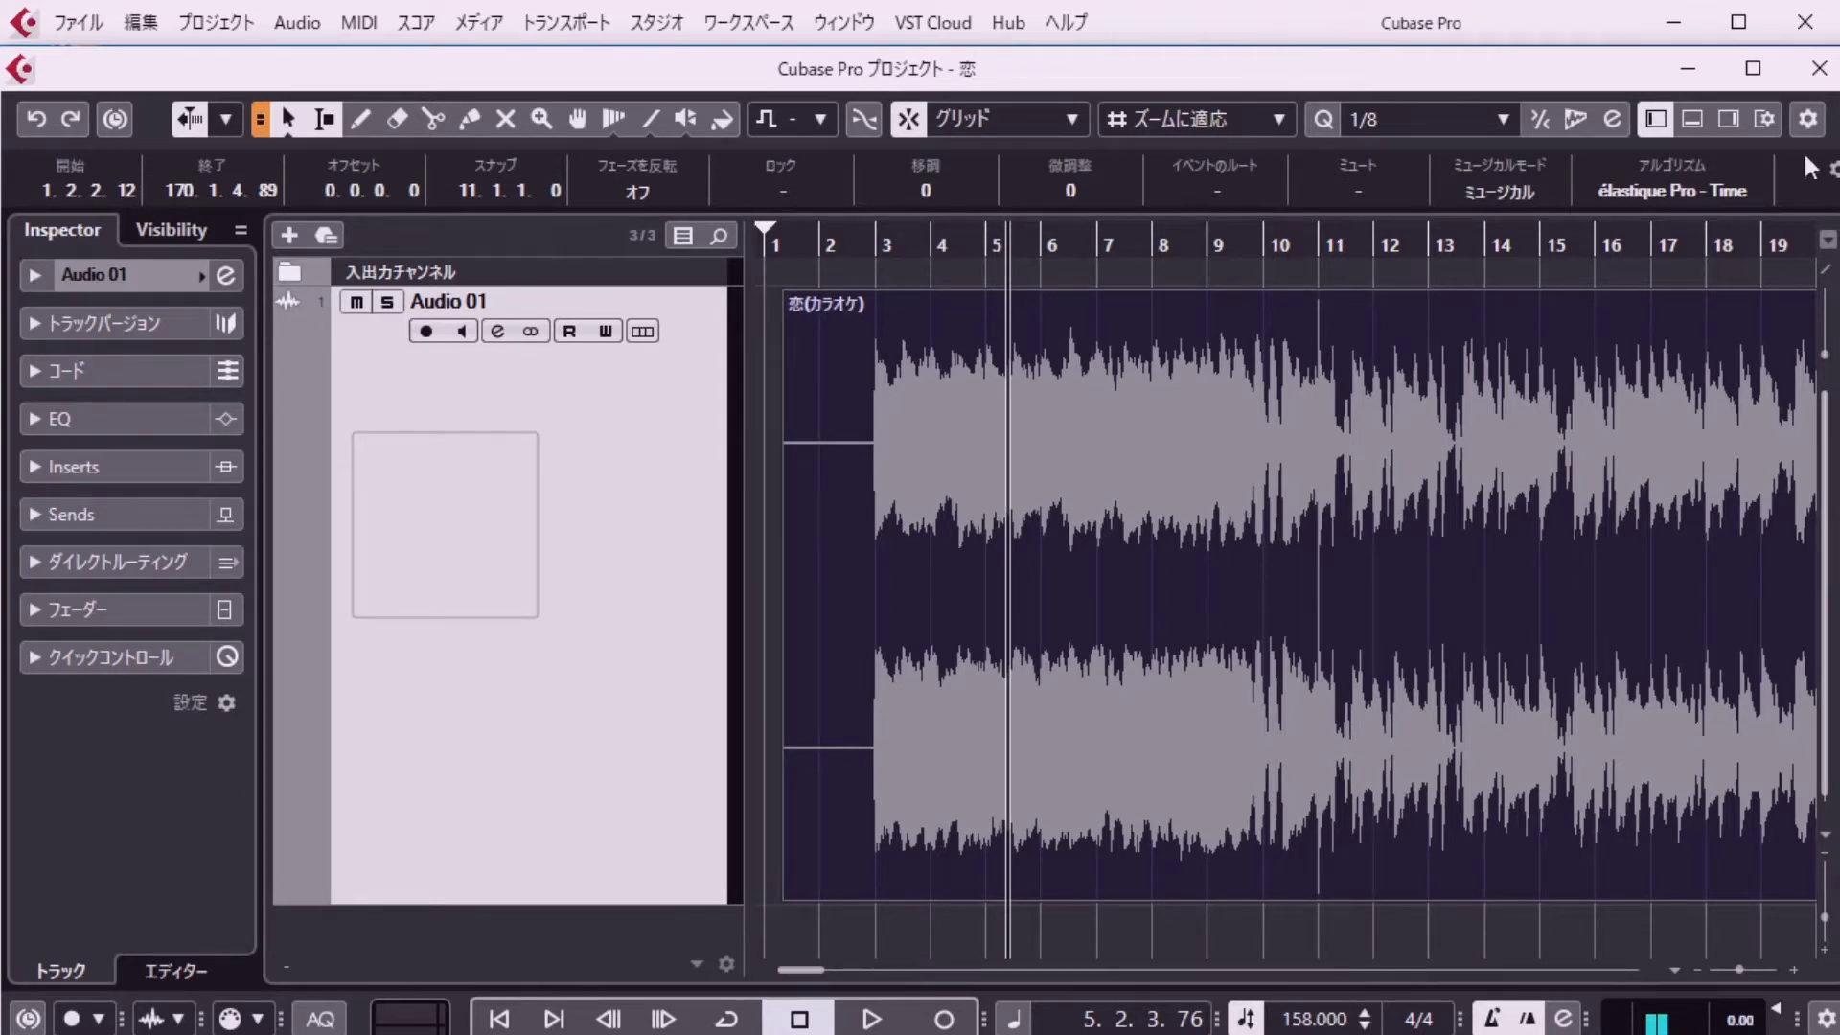
pyautogui.click(1487, 192)
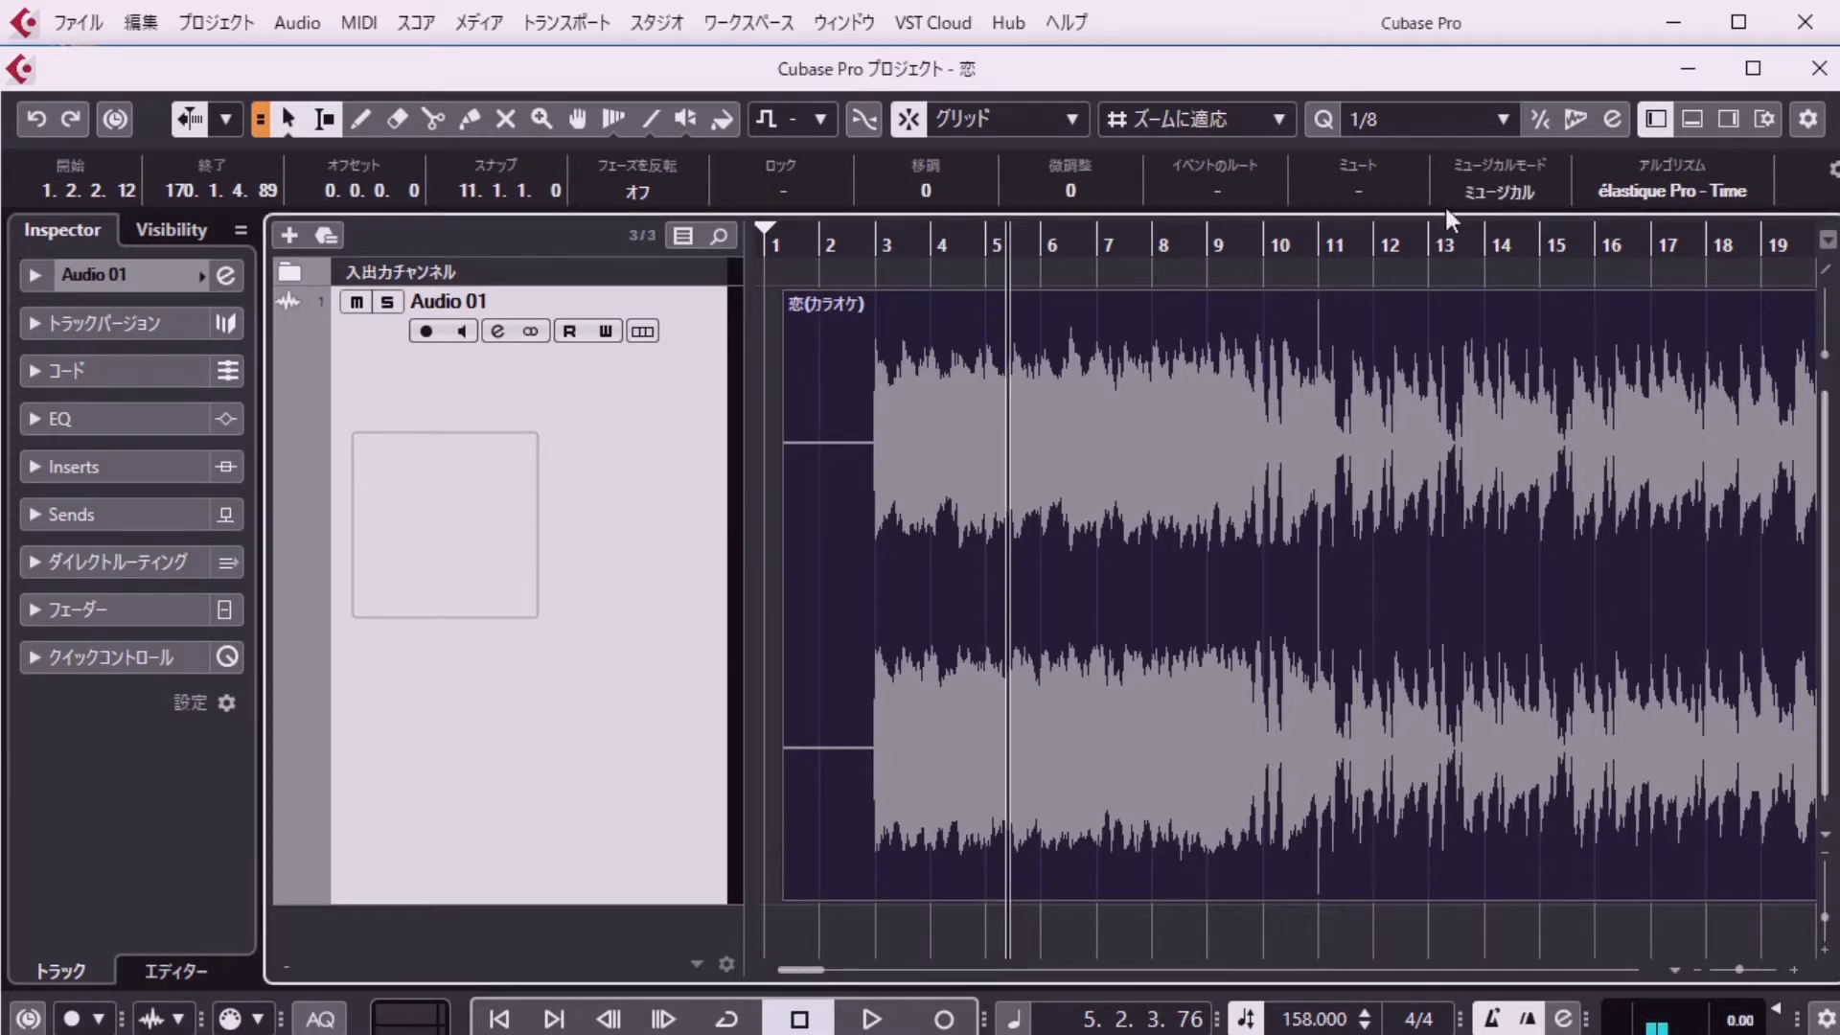
pyautogui.click(1480, 190)
pyautogui.click(1495, 189)
# Set the karaoke event's transpose value to 2 and play it briefly.
pyautogui.click(926, 193)
pyautogui.press('Return')
pyautogui.press('space')
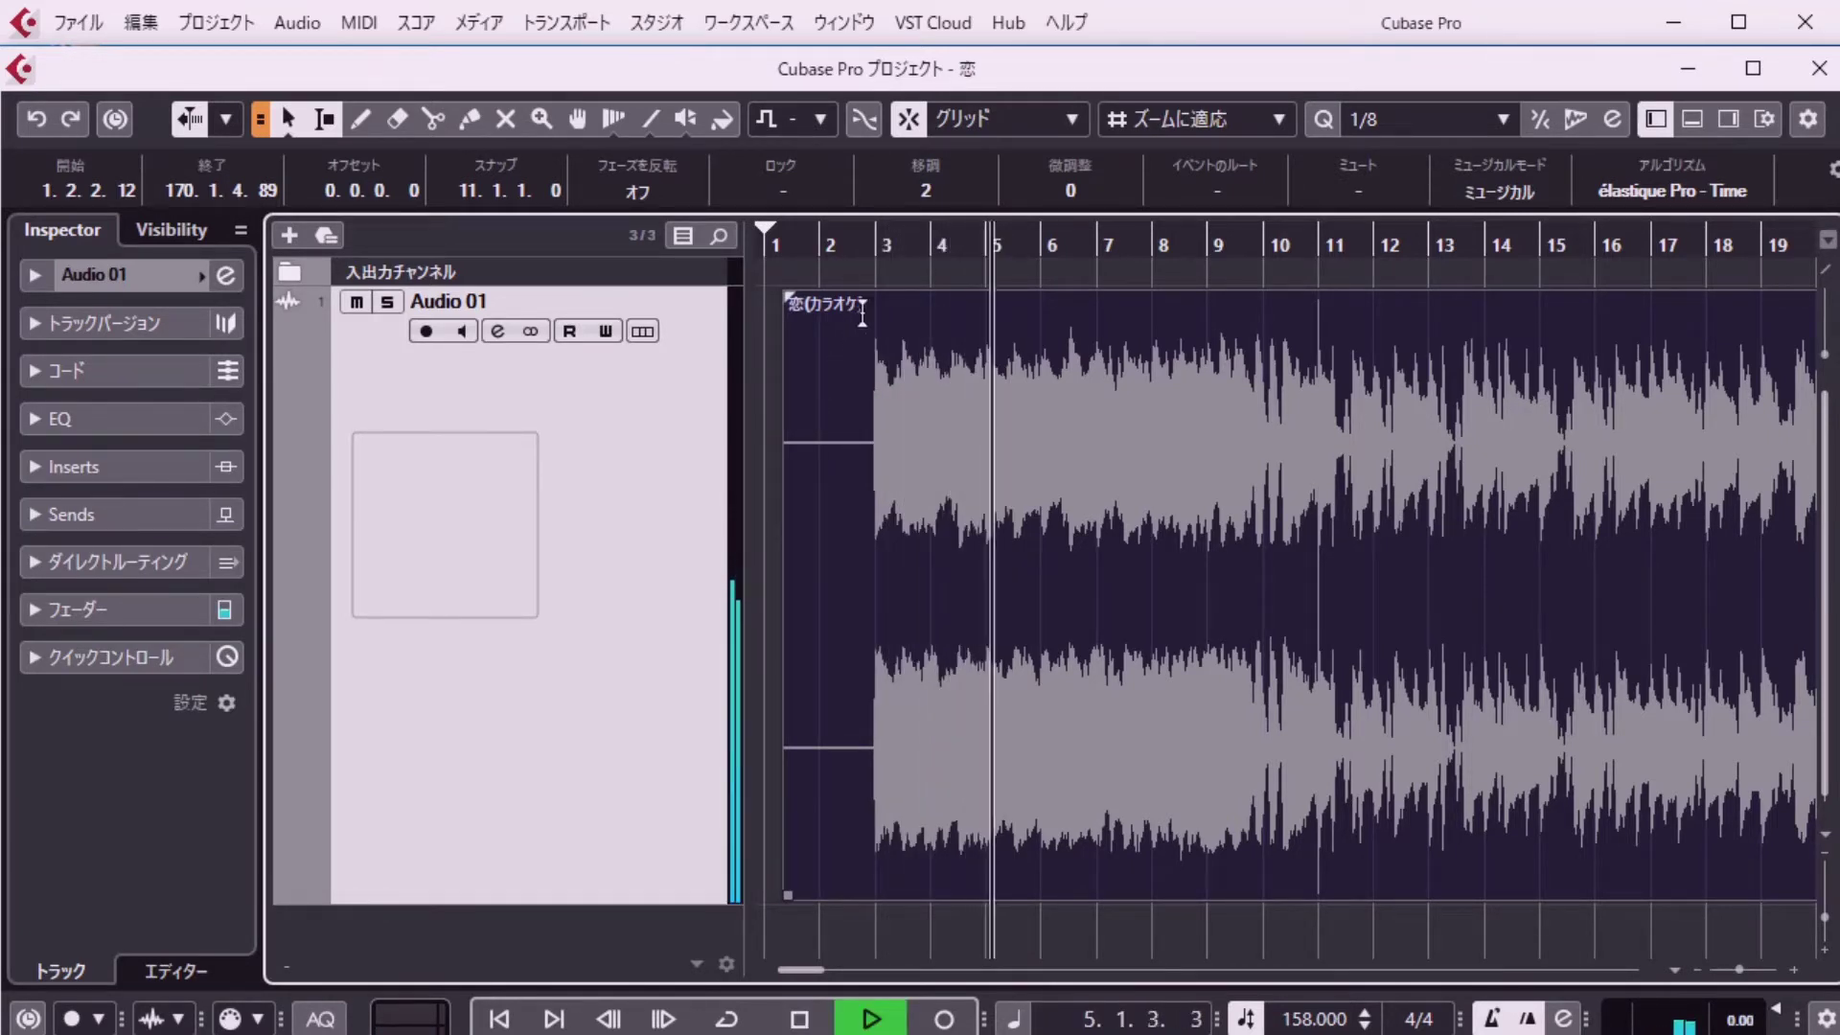
pyautogui.press('space')
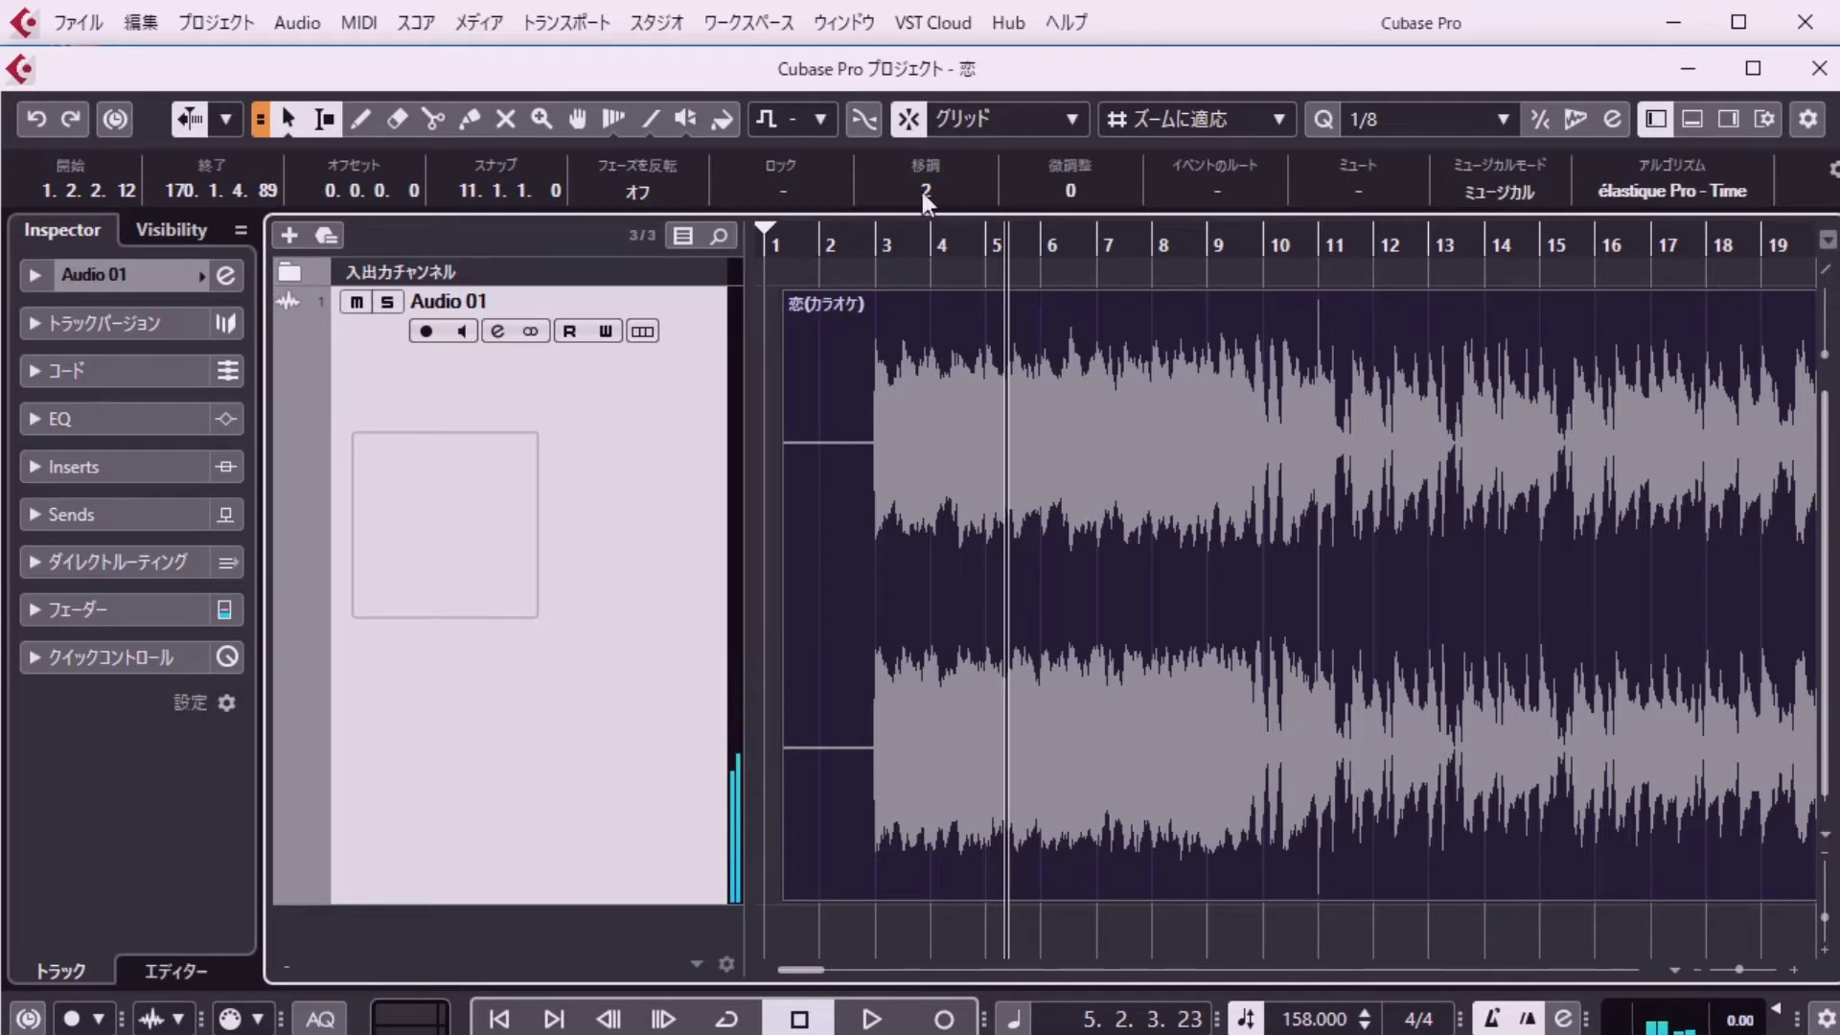
# Set the karaoke event's transpose value to -6 and listen to the lowered key.
pyautogui.click(923, 191)
pyautogui.write('-')
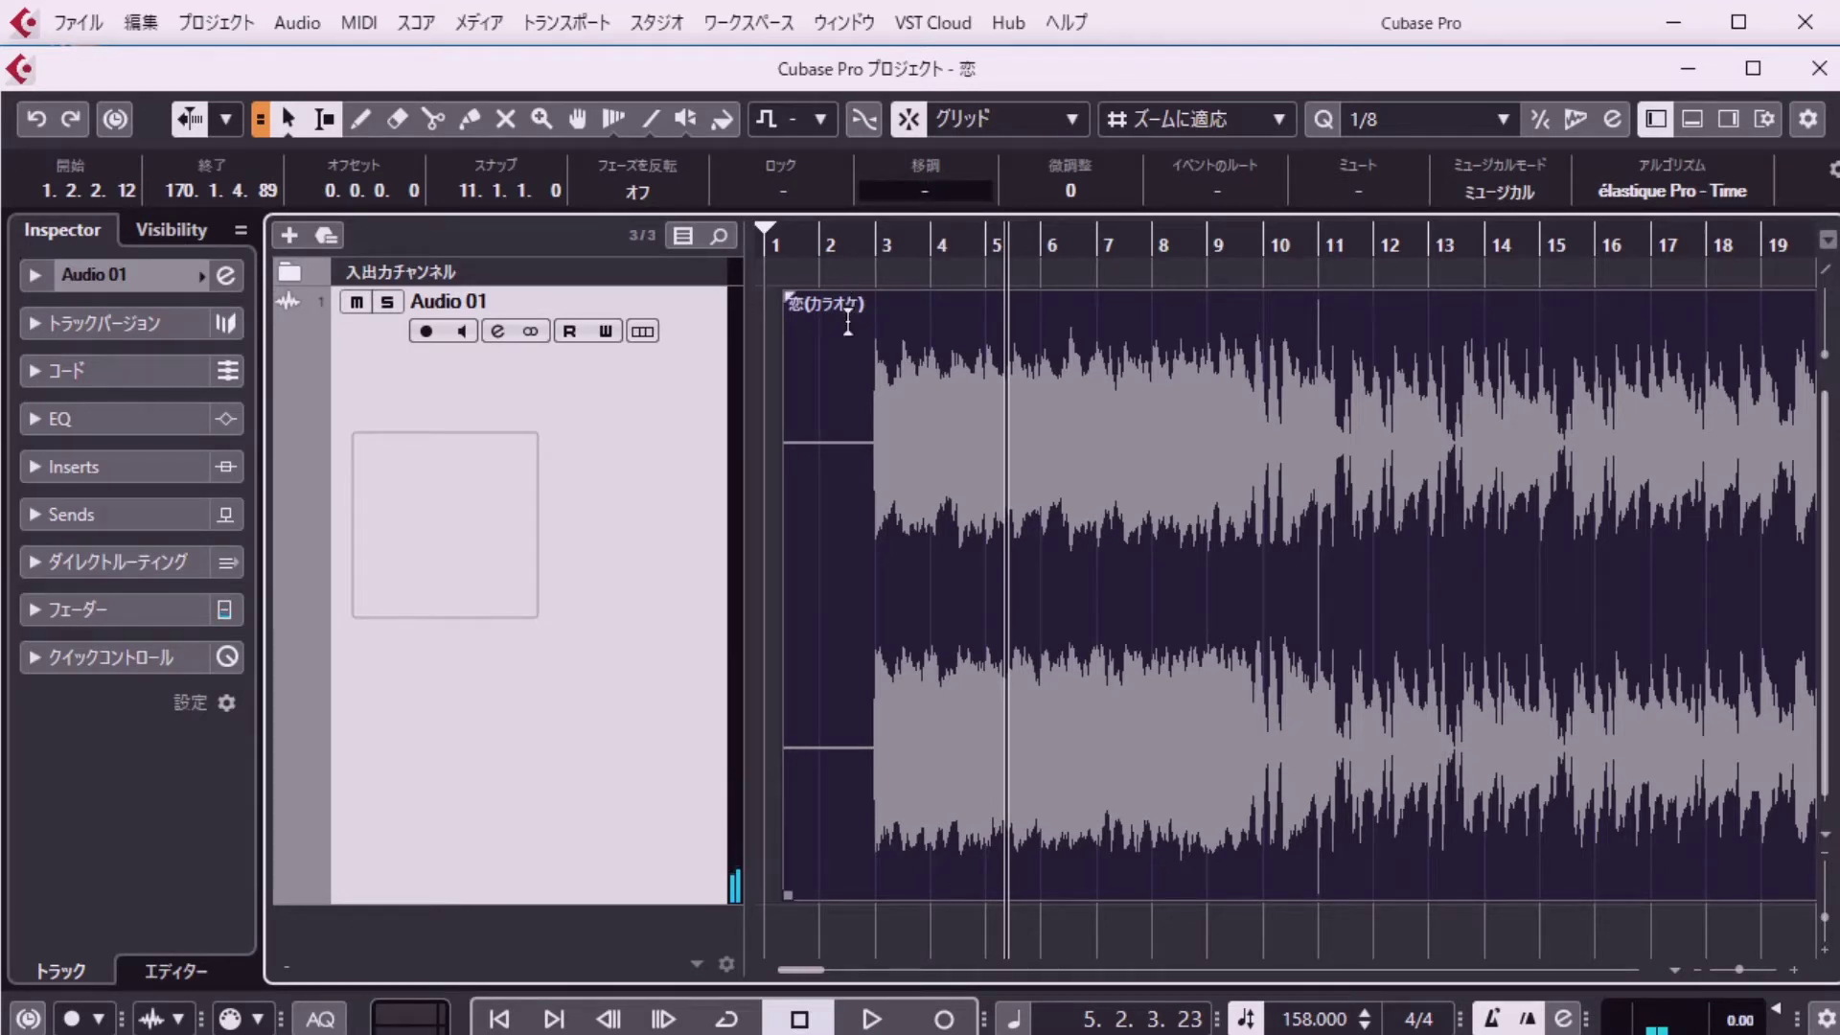
pyautogui.write('6')
pyautogui.press('Return')
pyautogui.press('space')
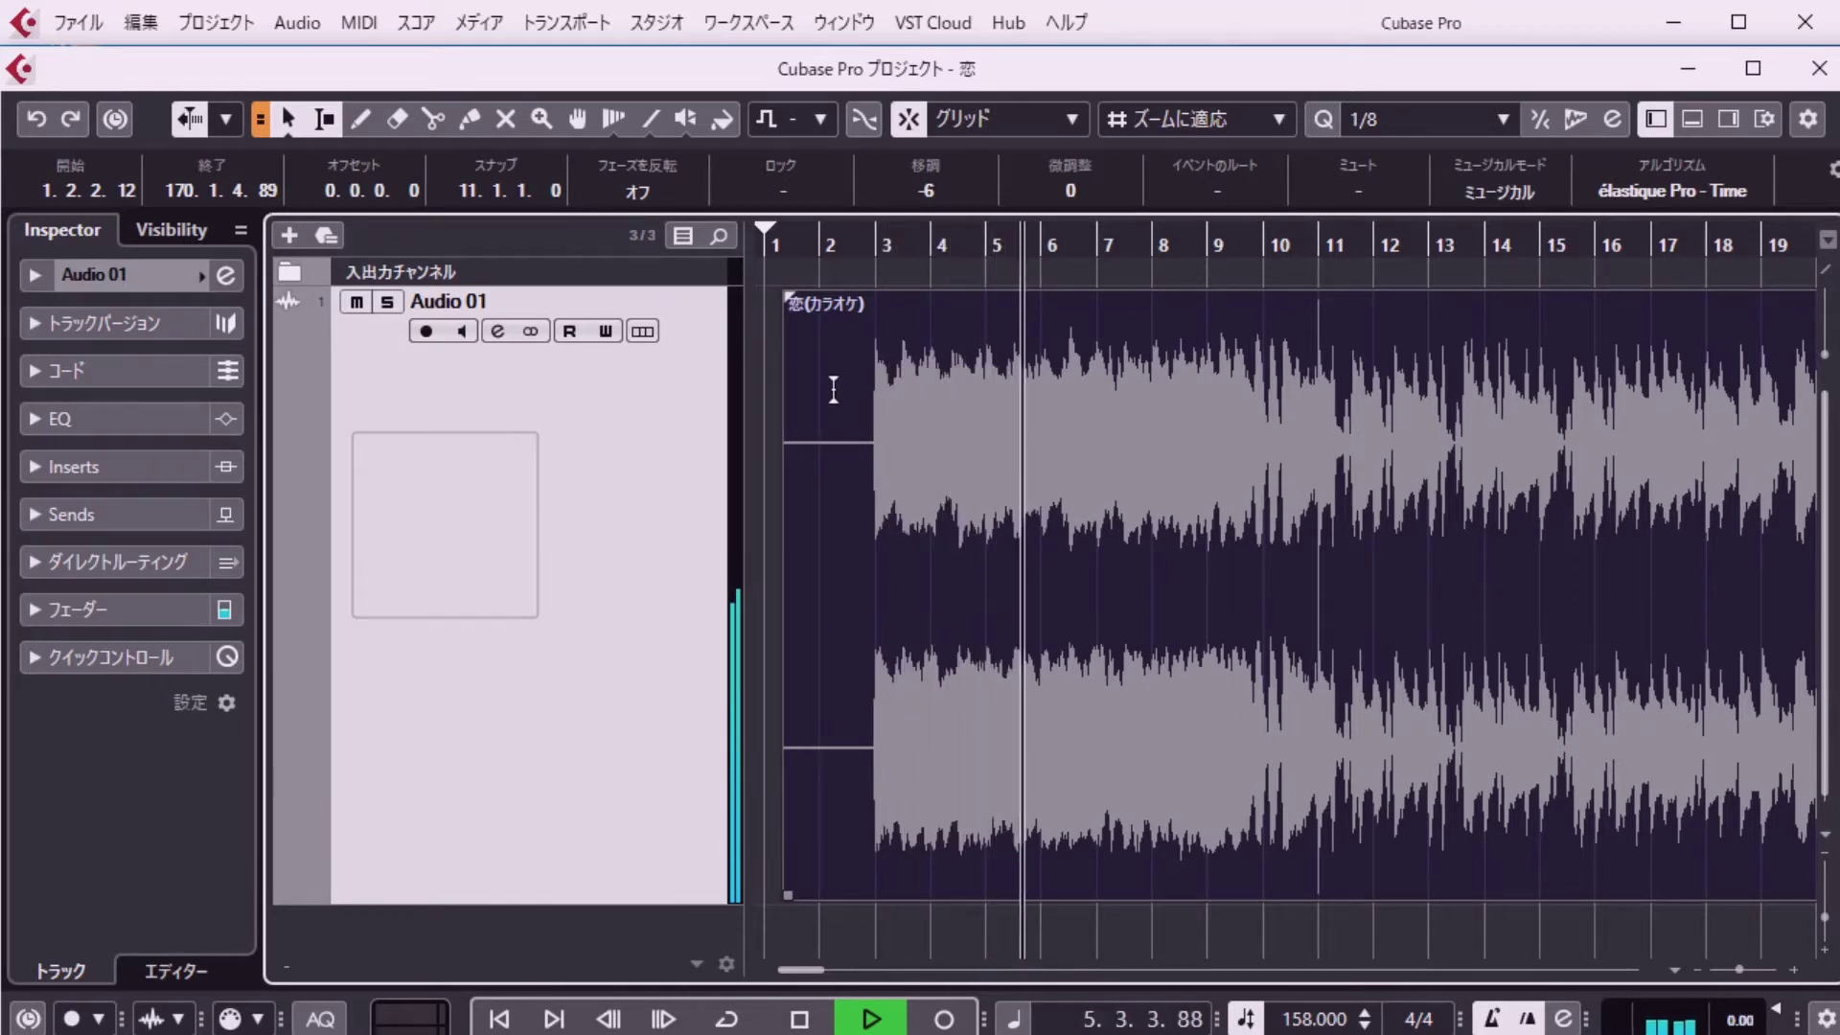
pyautogui.press('space')
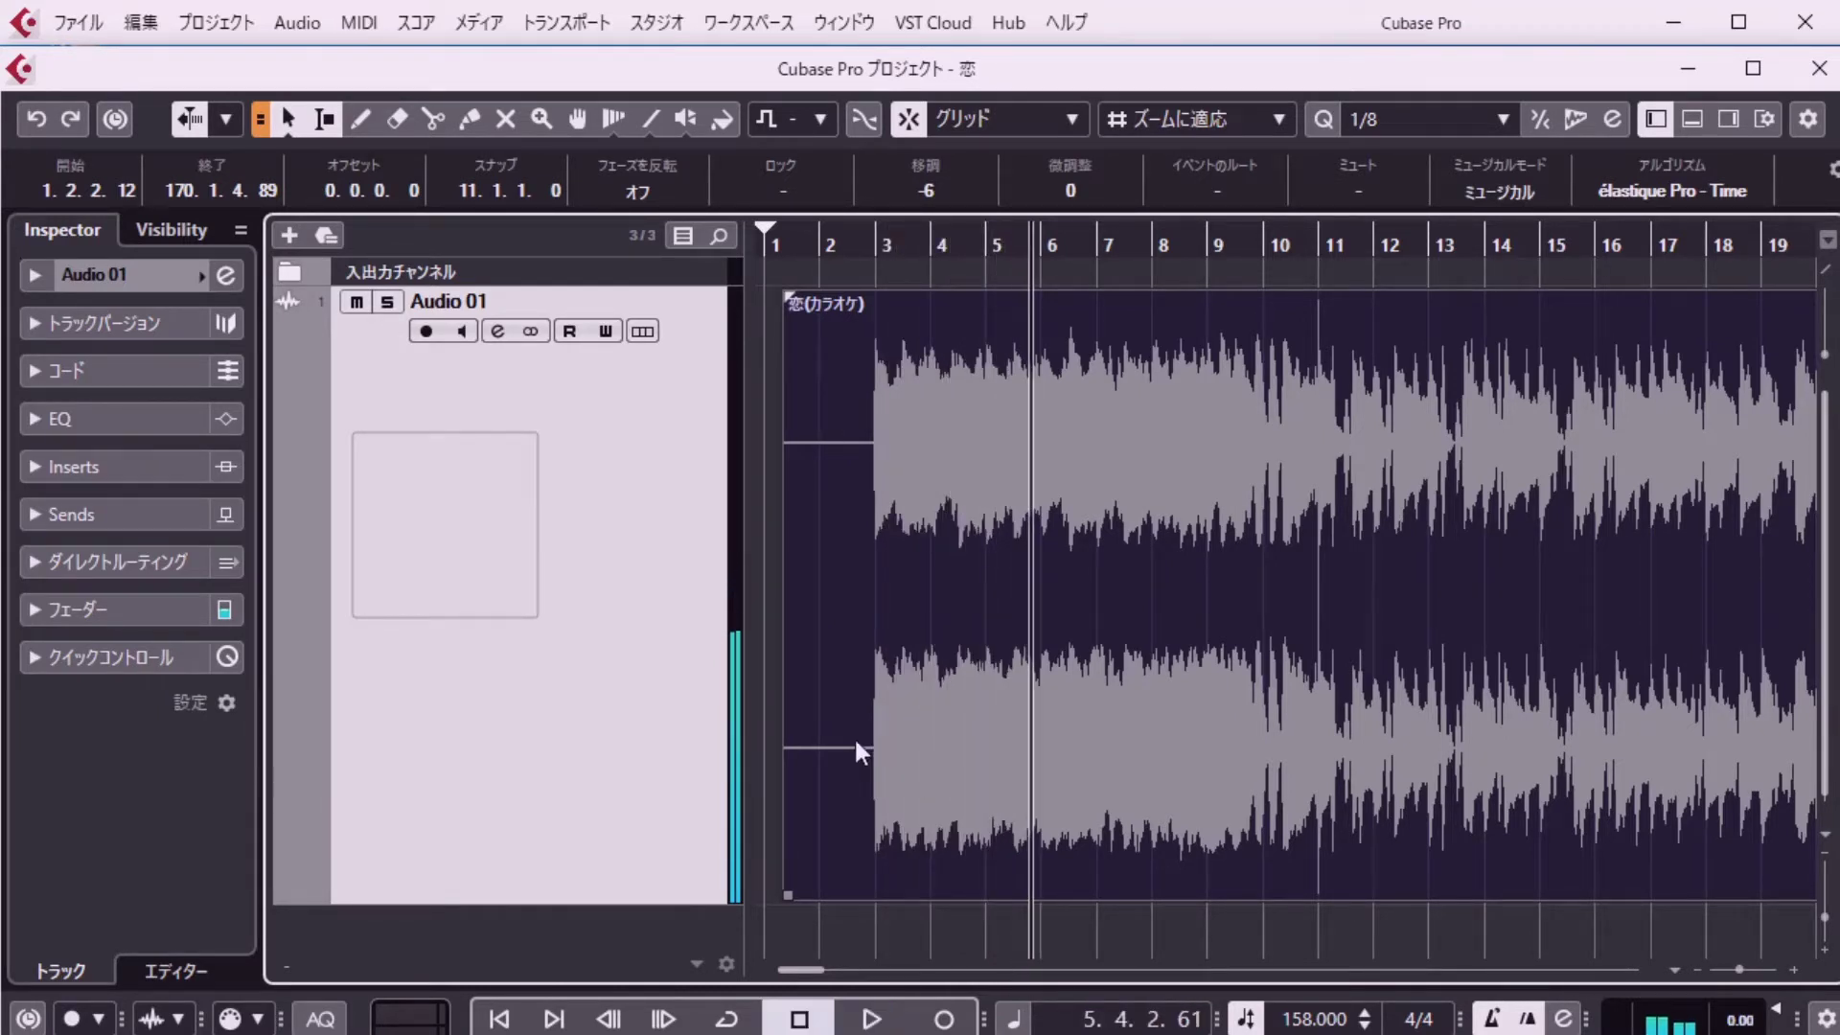
# Reset the karaoke event's transpose value to 0 and return to the project start.
pyautogui.click(925, 190)
pyautogui.write('0')
pyautogui.press('Return')
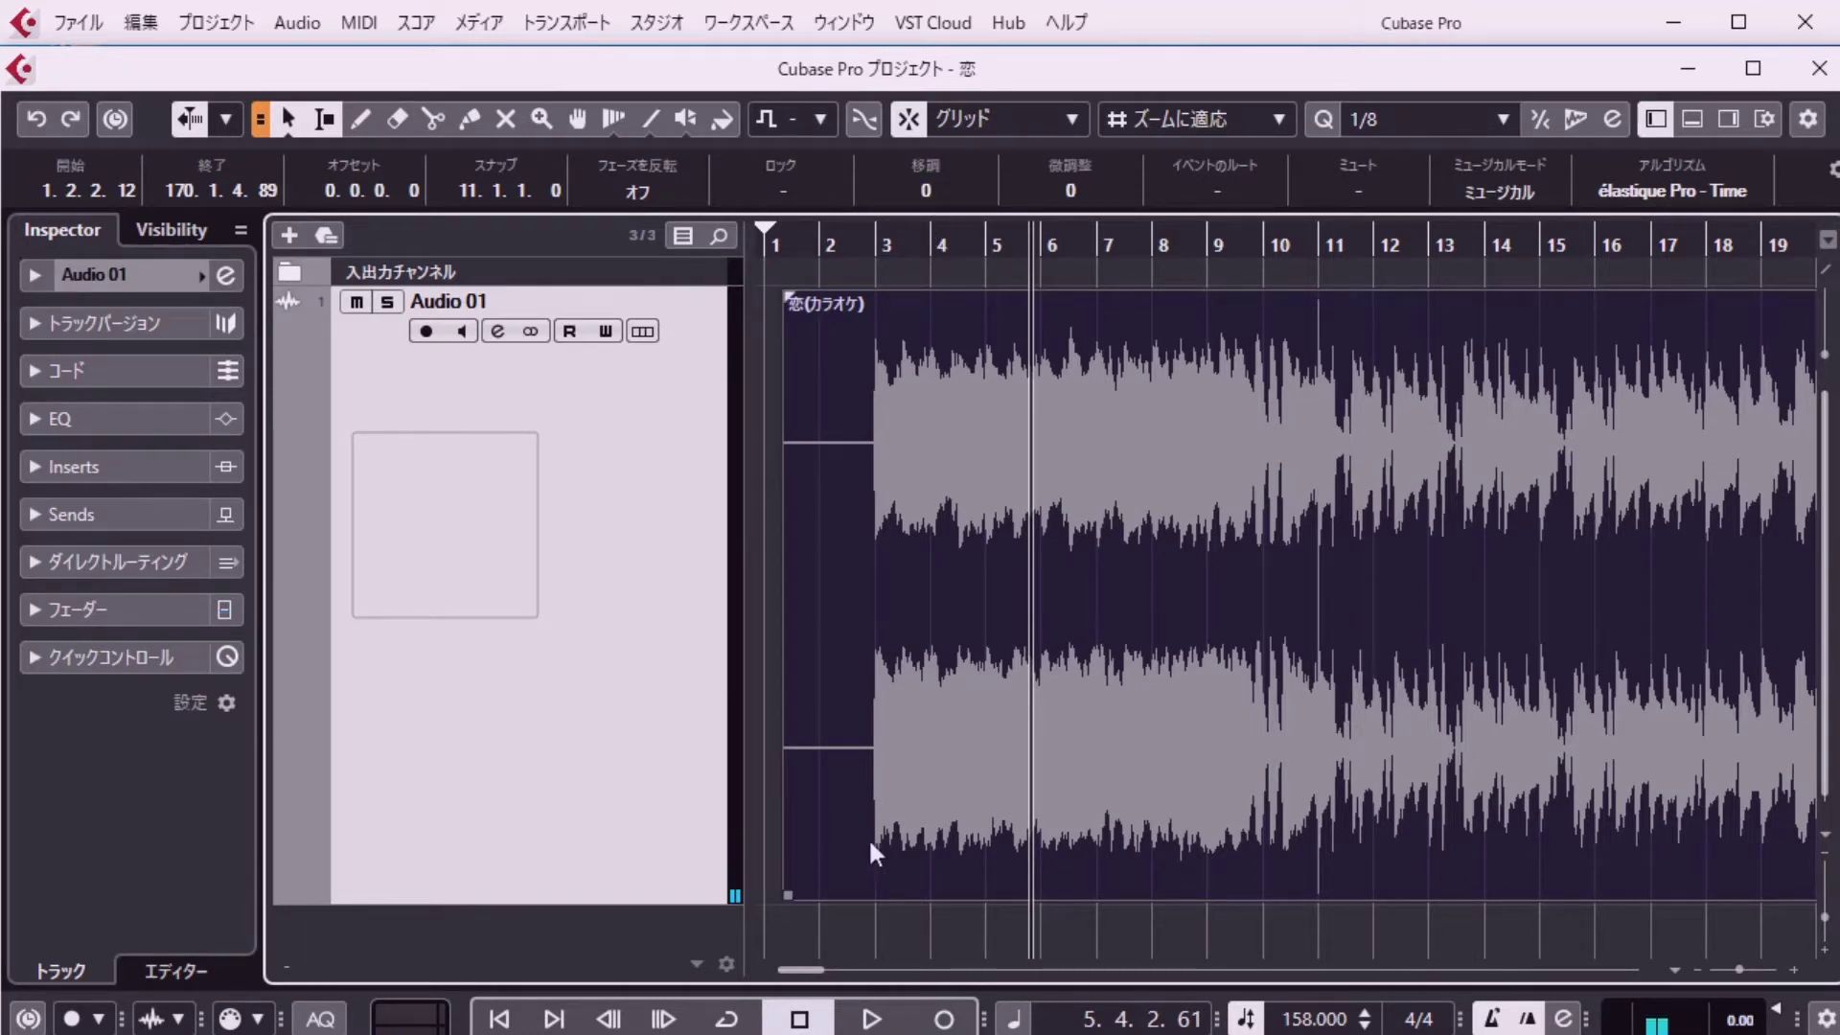
pyautogui.click(880, 918)
pyautogui.press('Home')
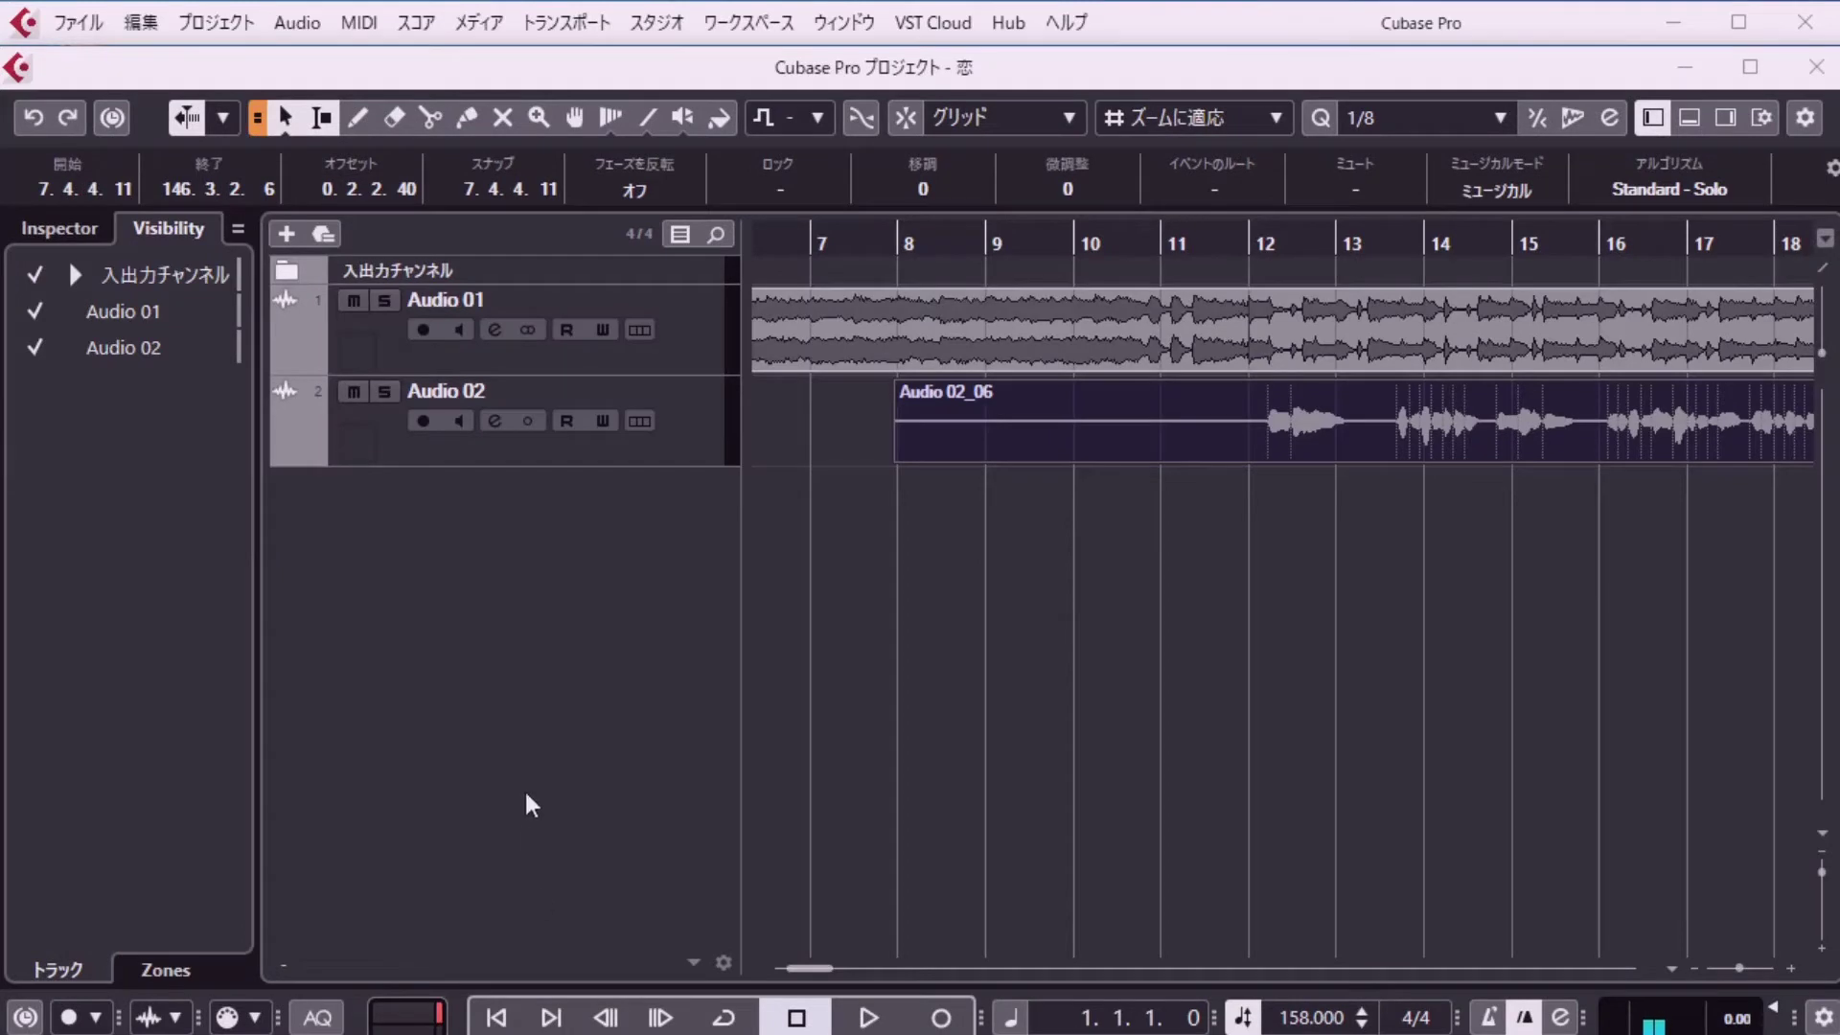
# Select the vocal event Audio 02_06 on the Audio 02 track and open it in the Sample Editor.
pyautogui.click(556, 701)
pyautogui.click(1060, 623)
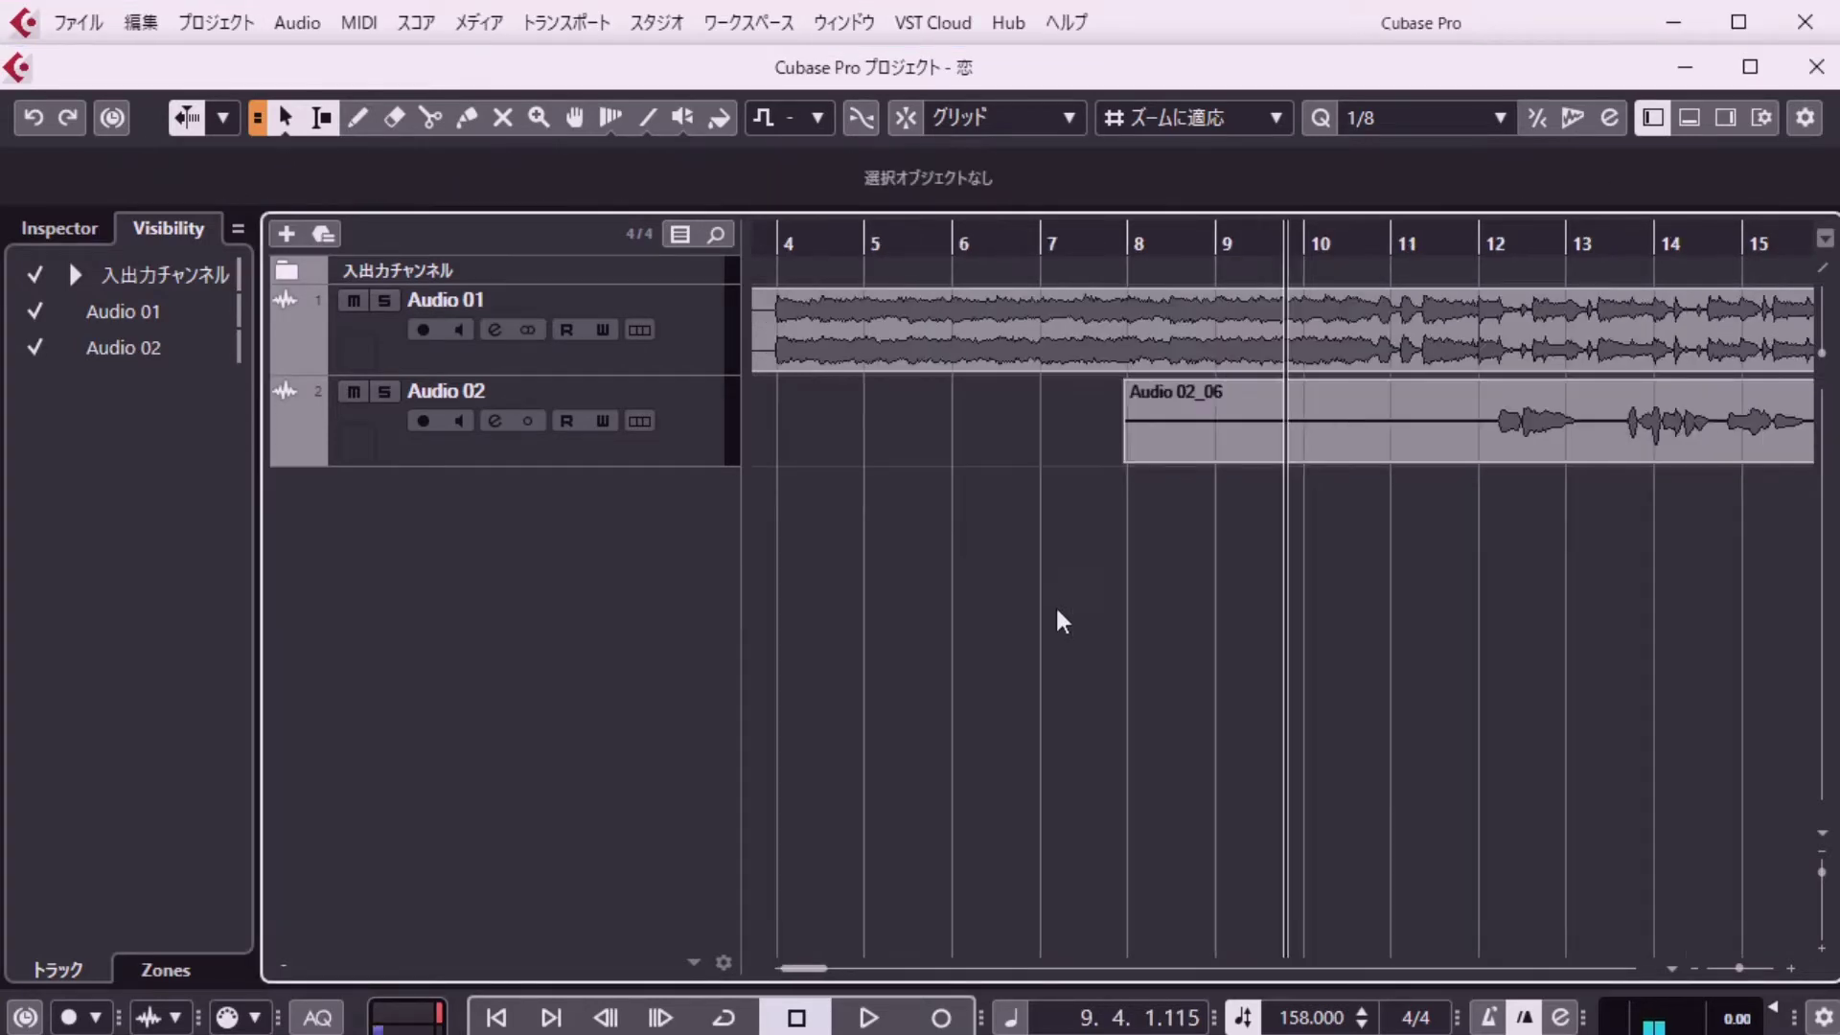
pyautogui.click(1197, 432)
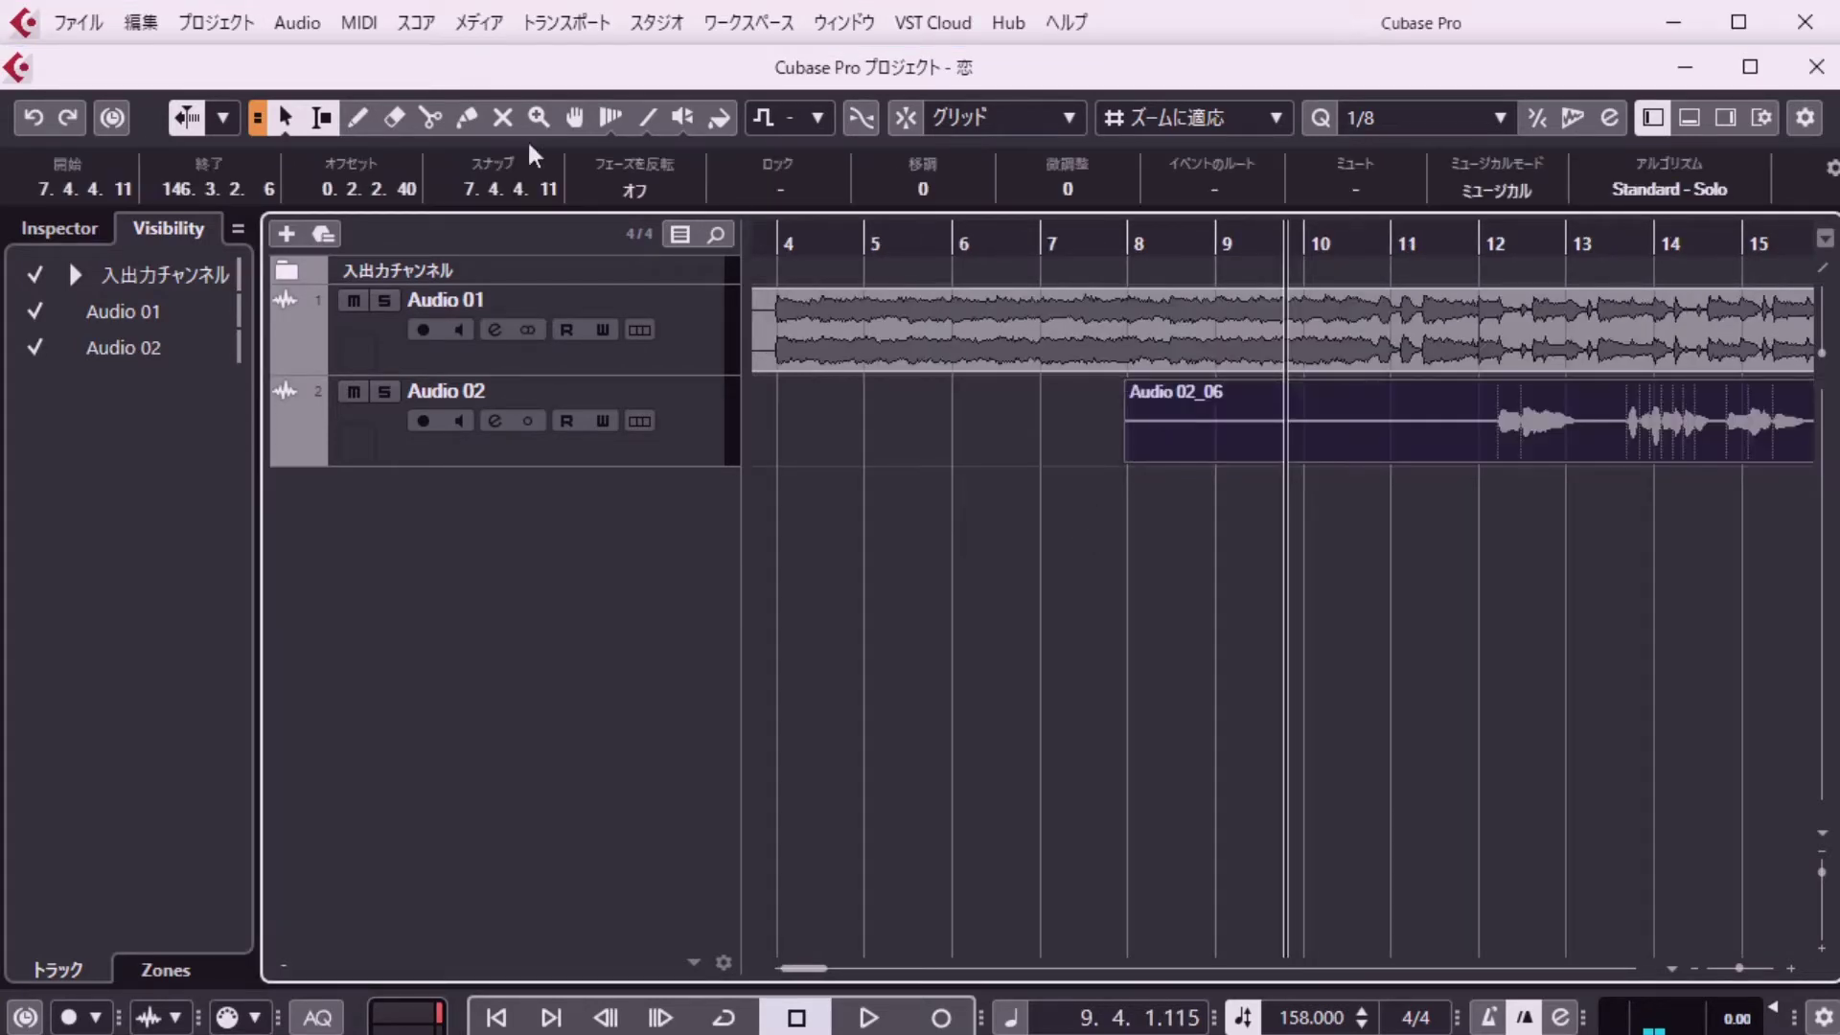
pyautogui.click(297, 22)
pyautogui.click(301, 56)
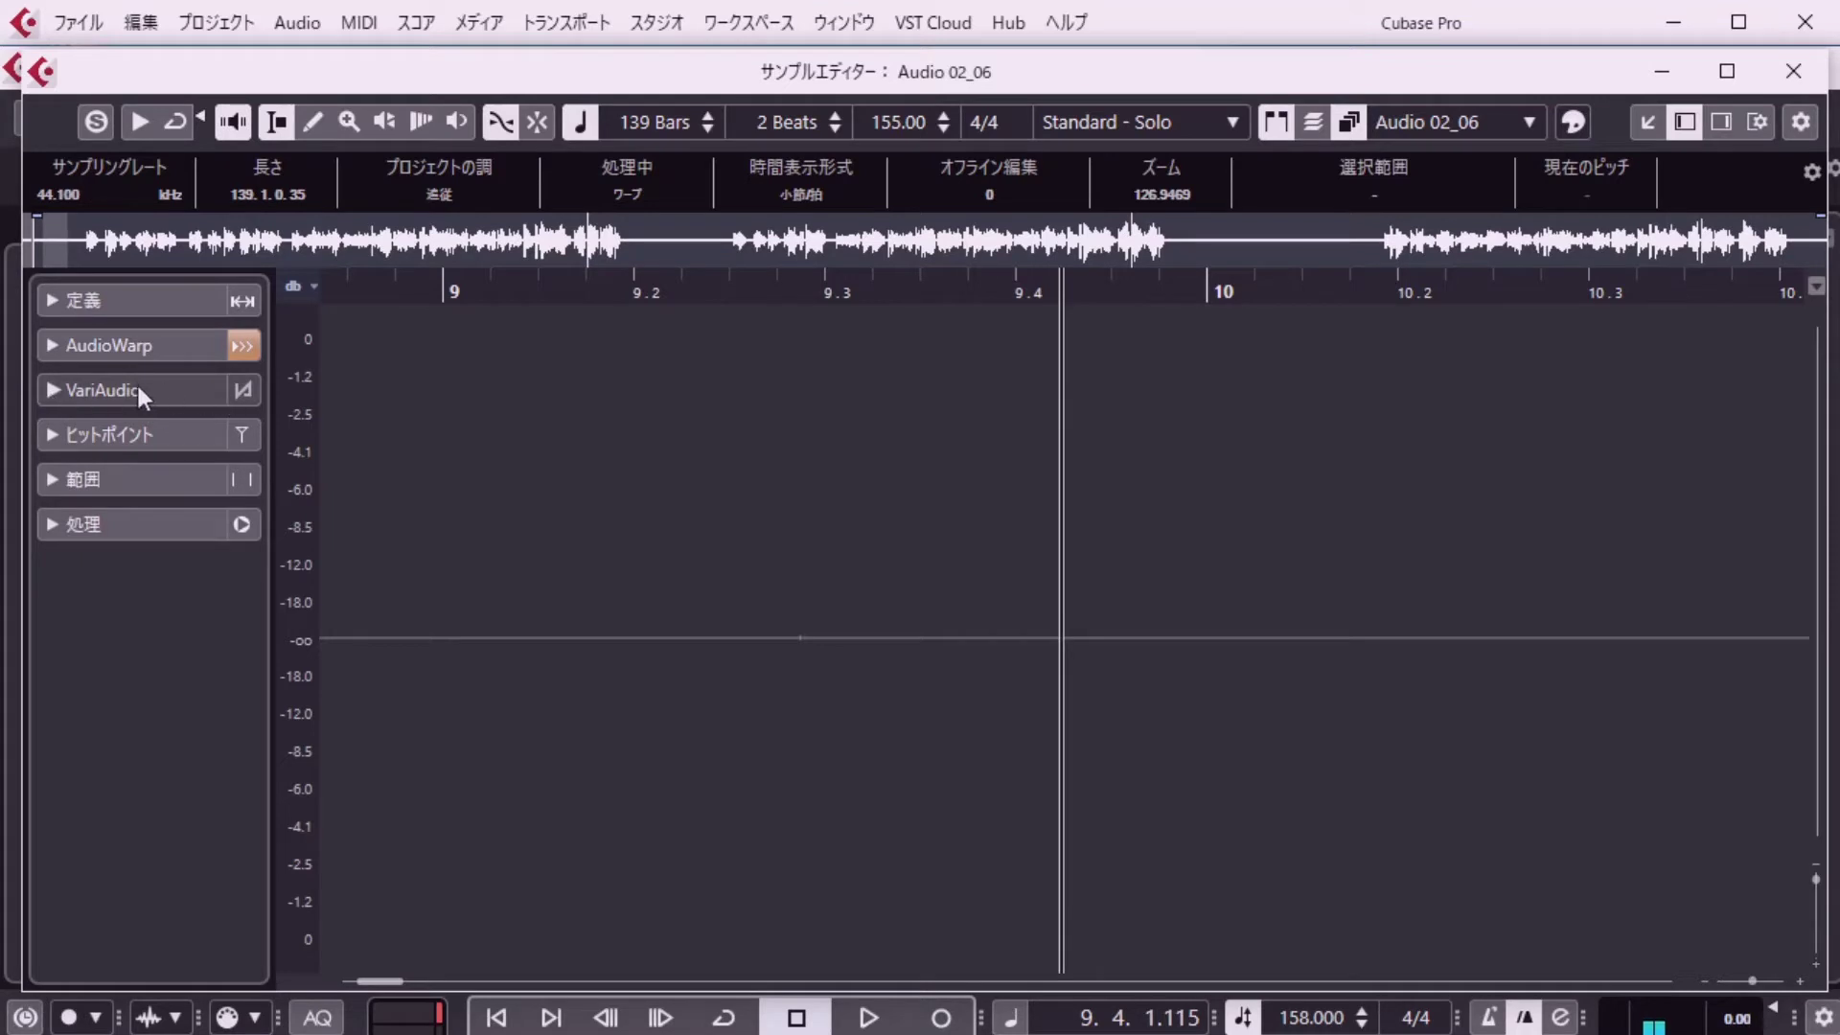
# Turn on VariAudio editing for the vocal event and show its pitch segments around bars 12 to 14.
pyautogui.click(49, 385)
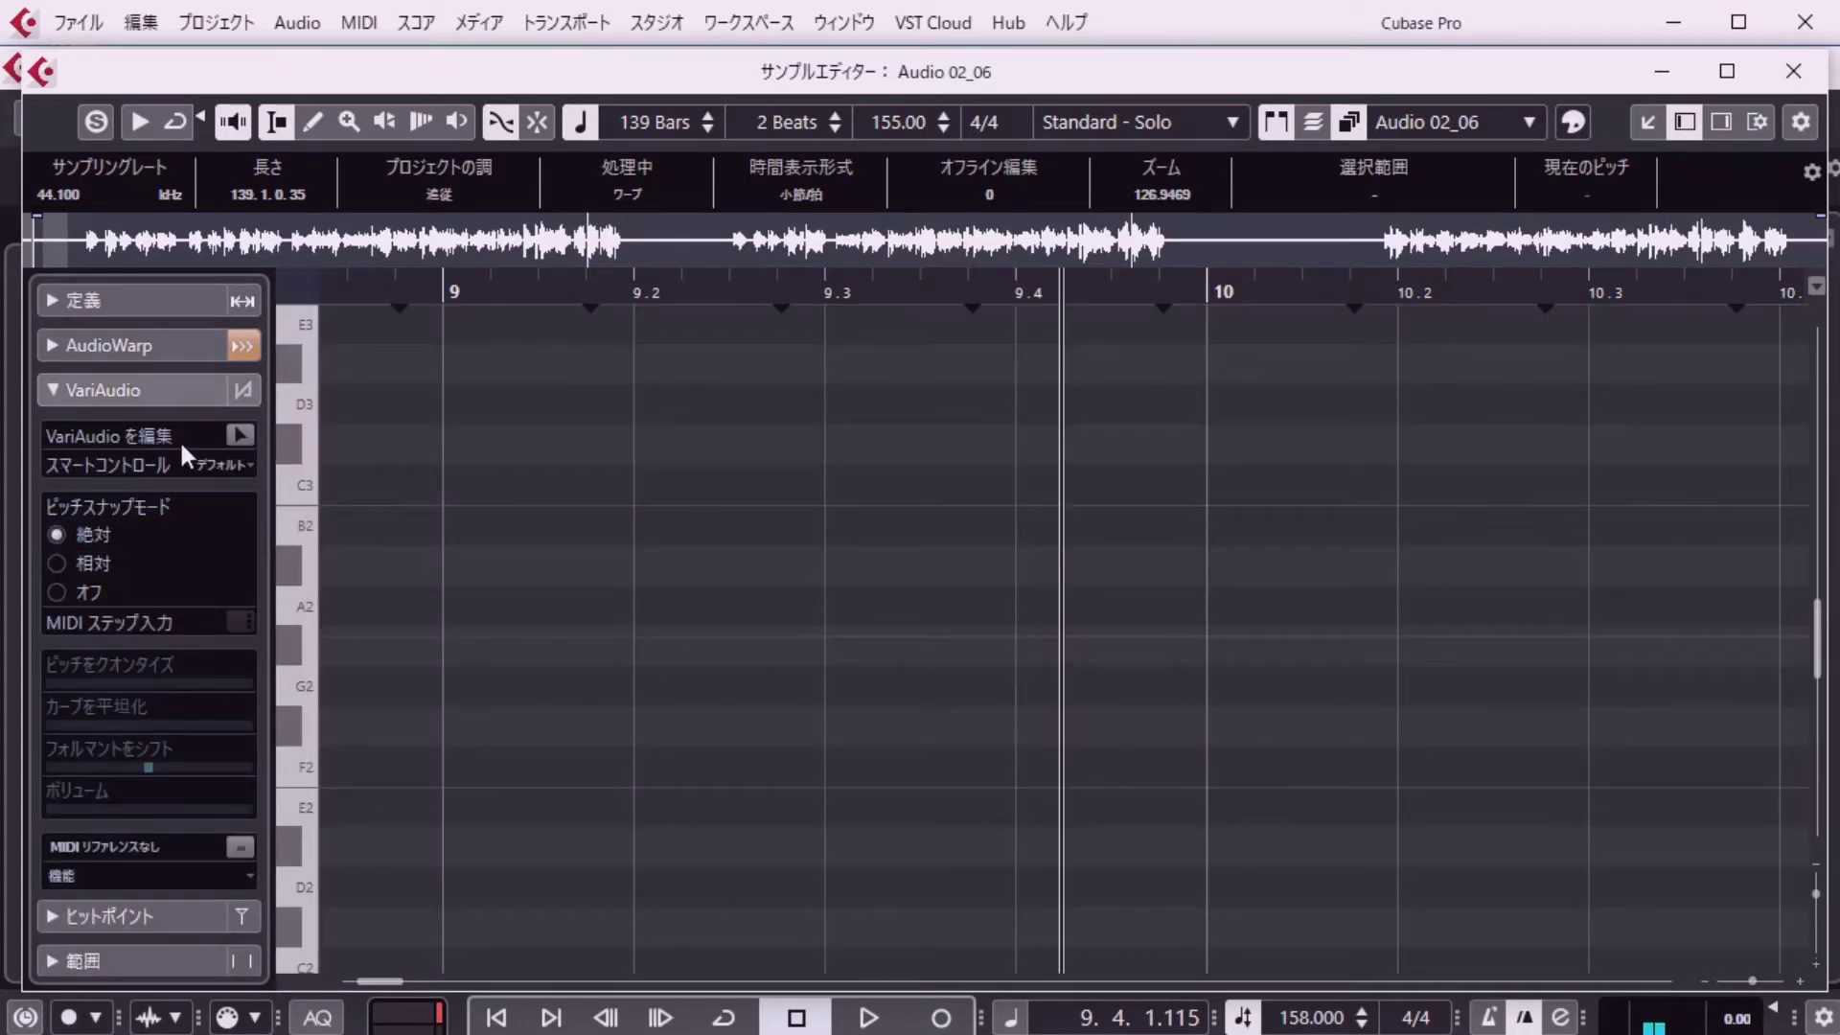
pyautogui.click(235, 438)
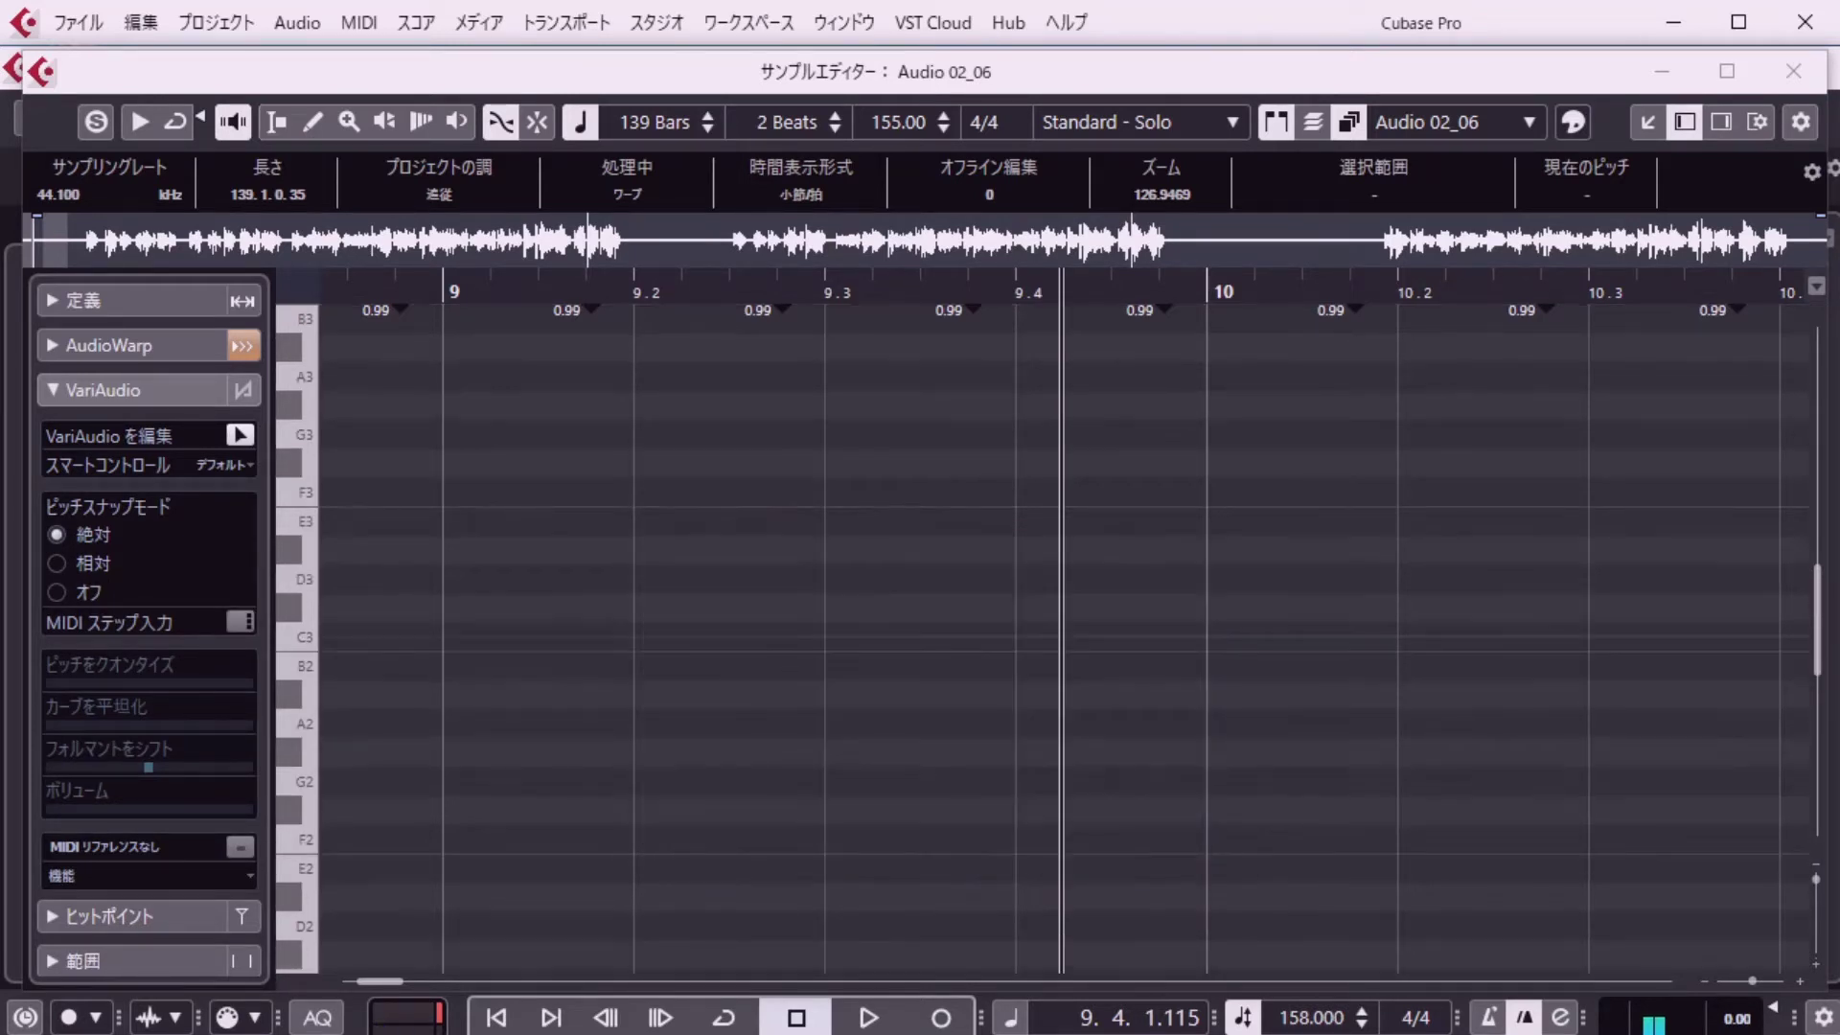
pyautogui.click(722, 982)
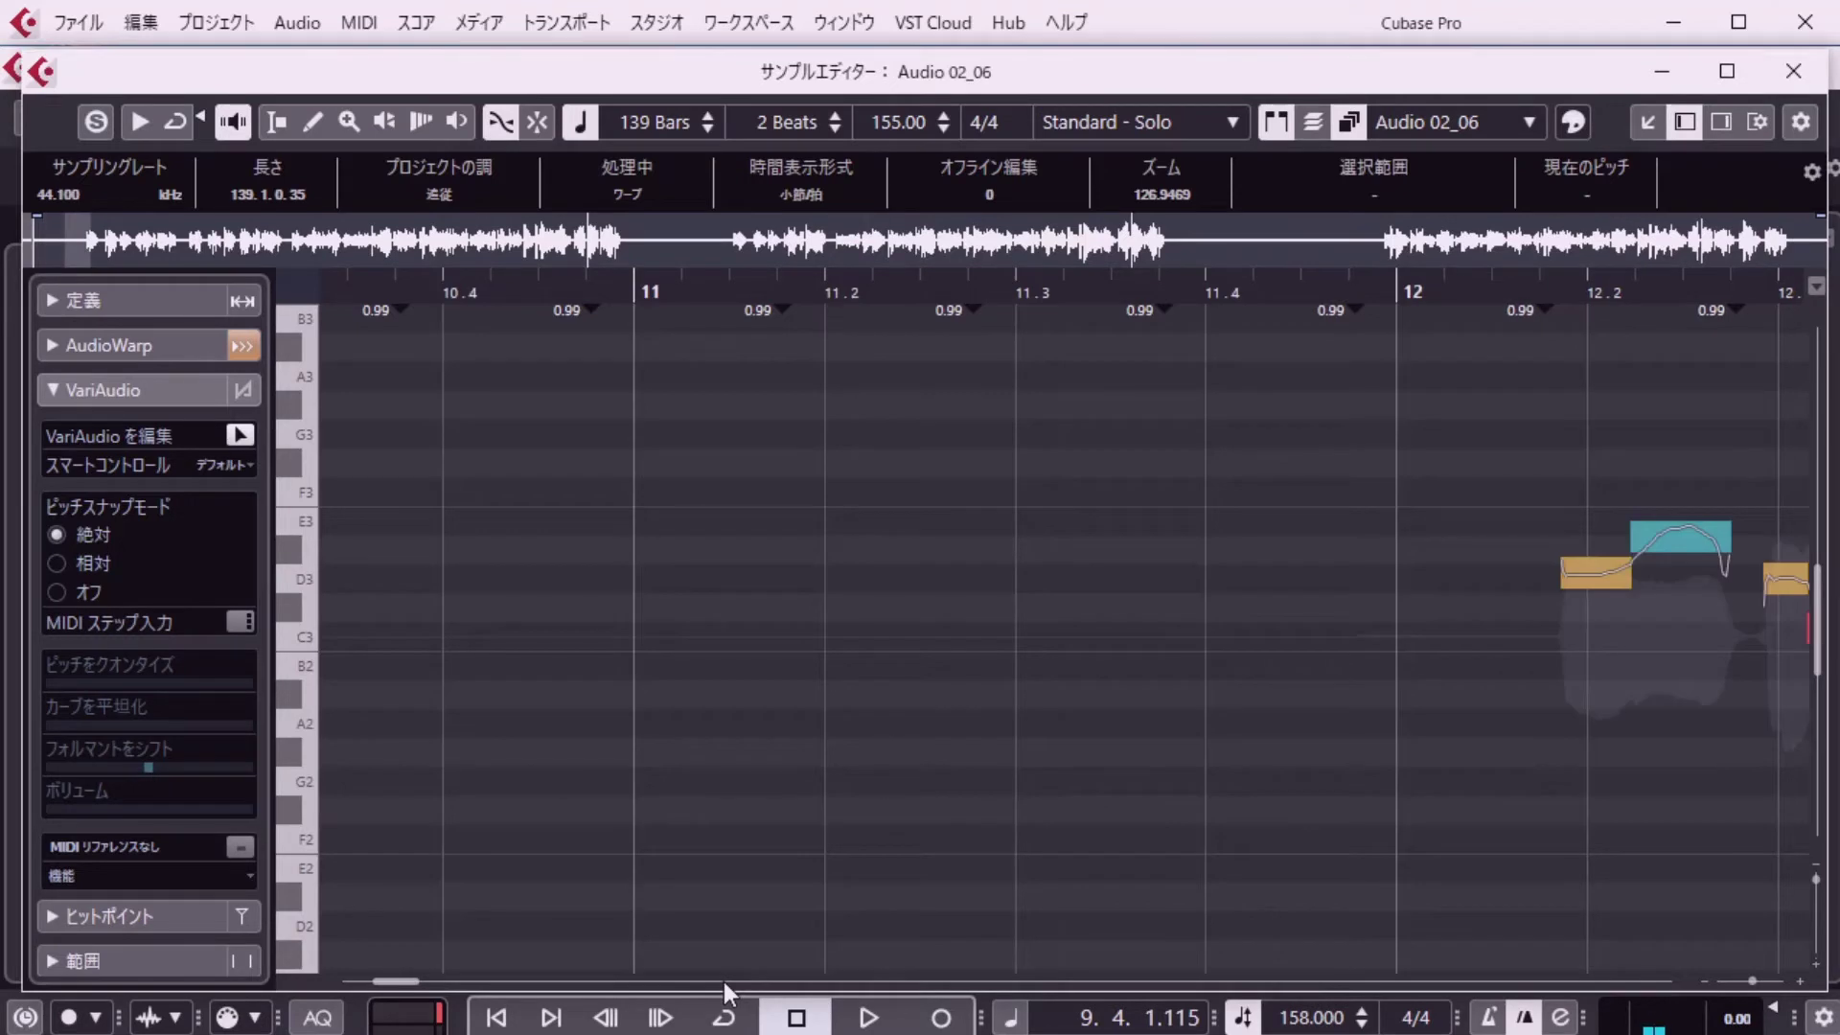
pyautogui.click(723, 981)
pyautogui.moveTo(423, 983); pyautogui.dragTo(420, 983)
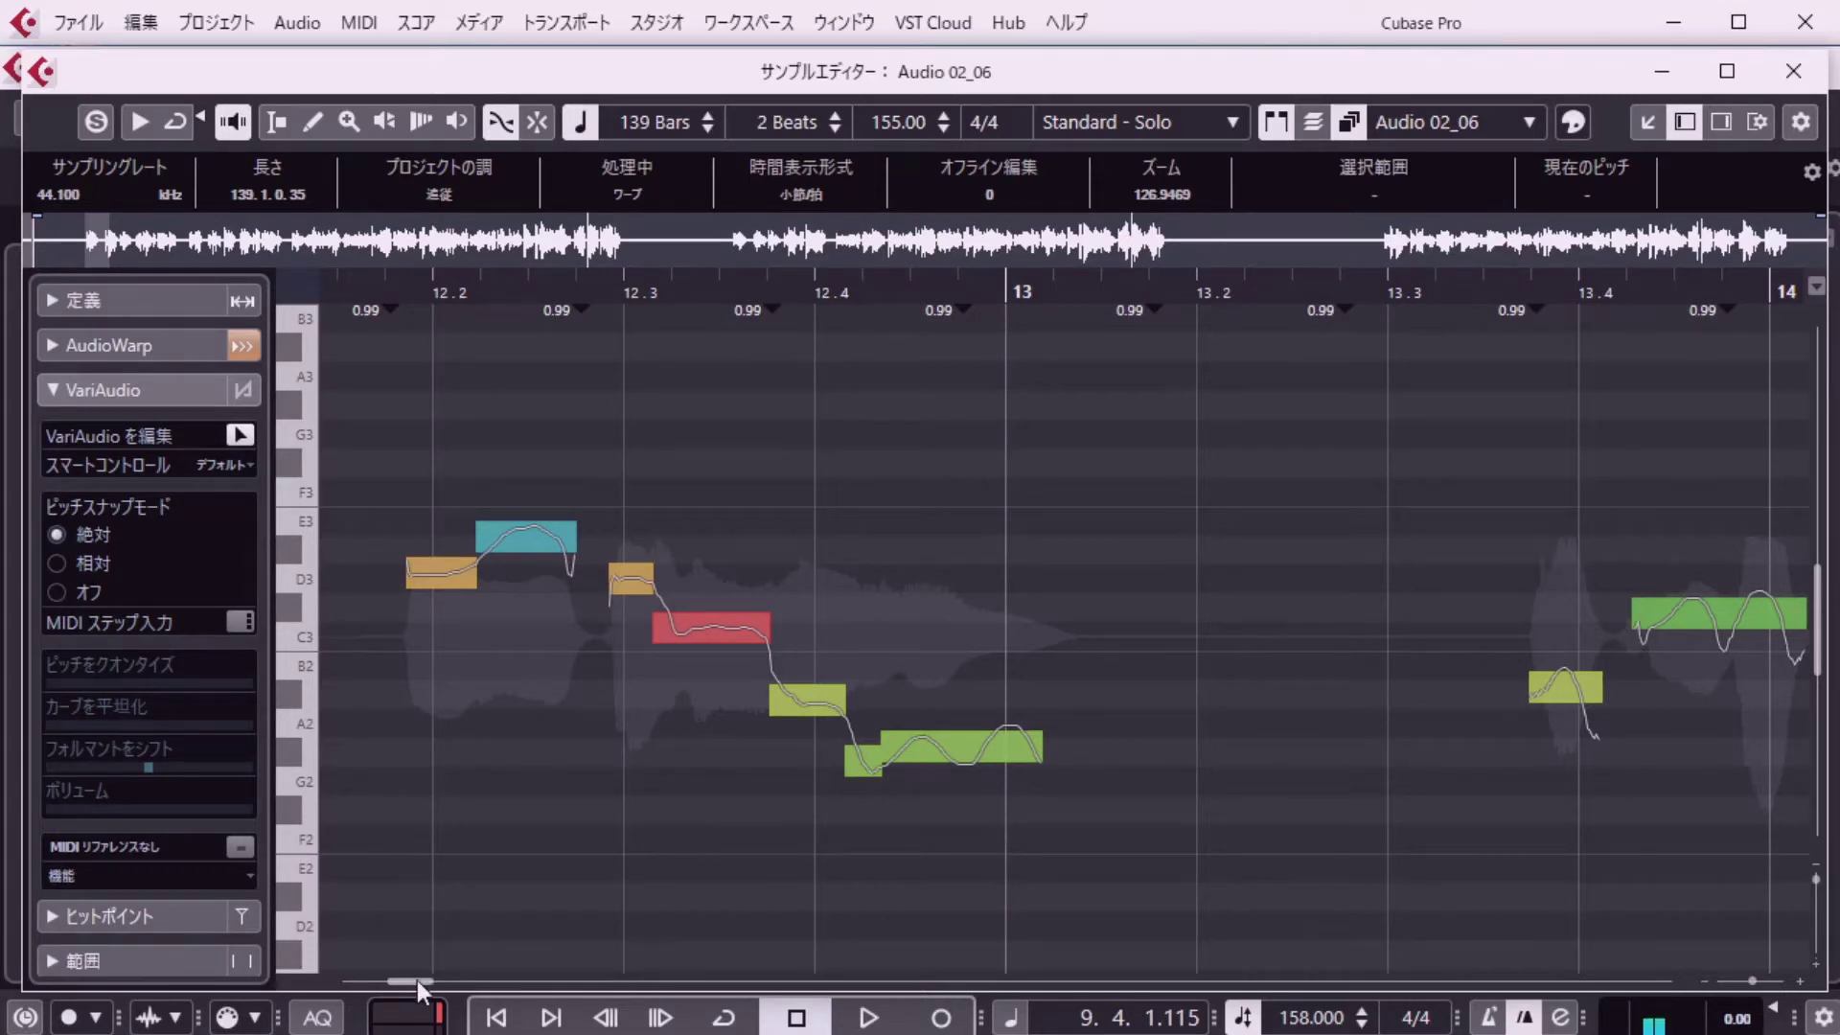
# Try raising the vocal's C3 segment after beat 12.3 to F#3, listen from bar 12, and undo the pitch change.
pyautogui.moveTo(417, 980); pyautogui.dragTo(414, 980)
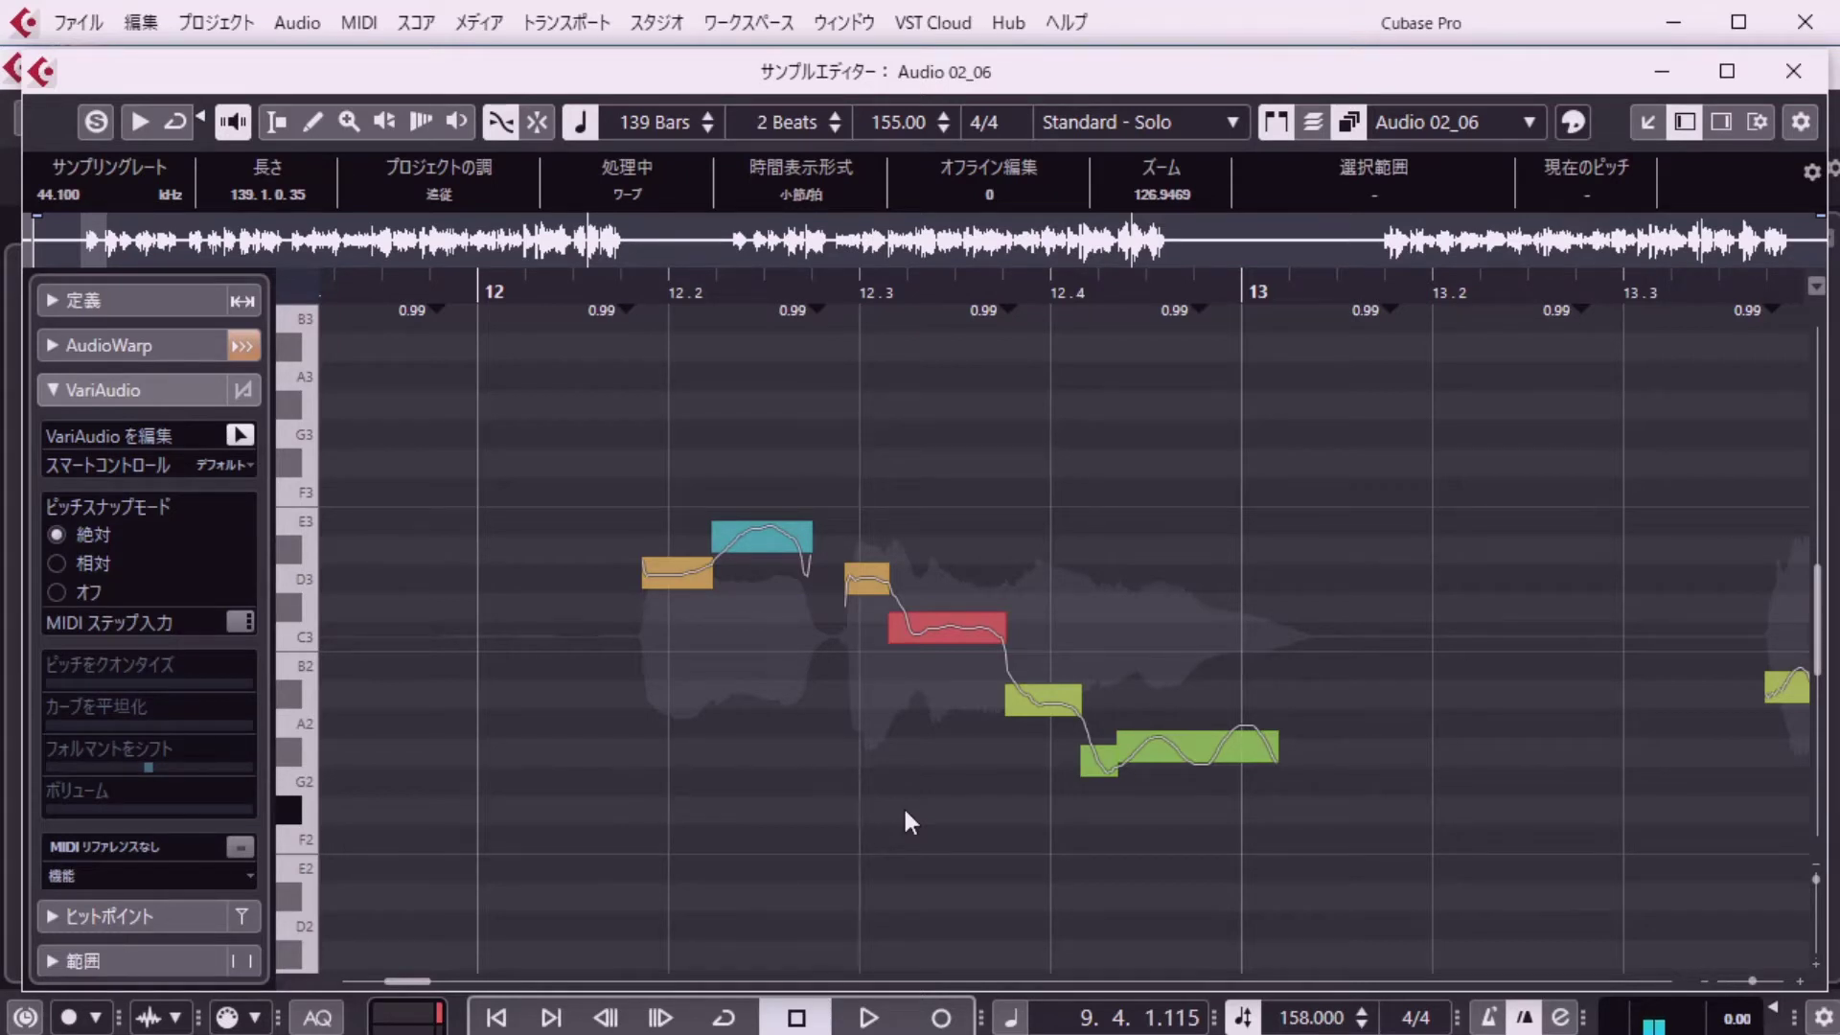
pyautogui.click(945, 632)
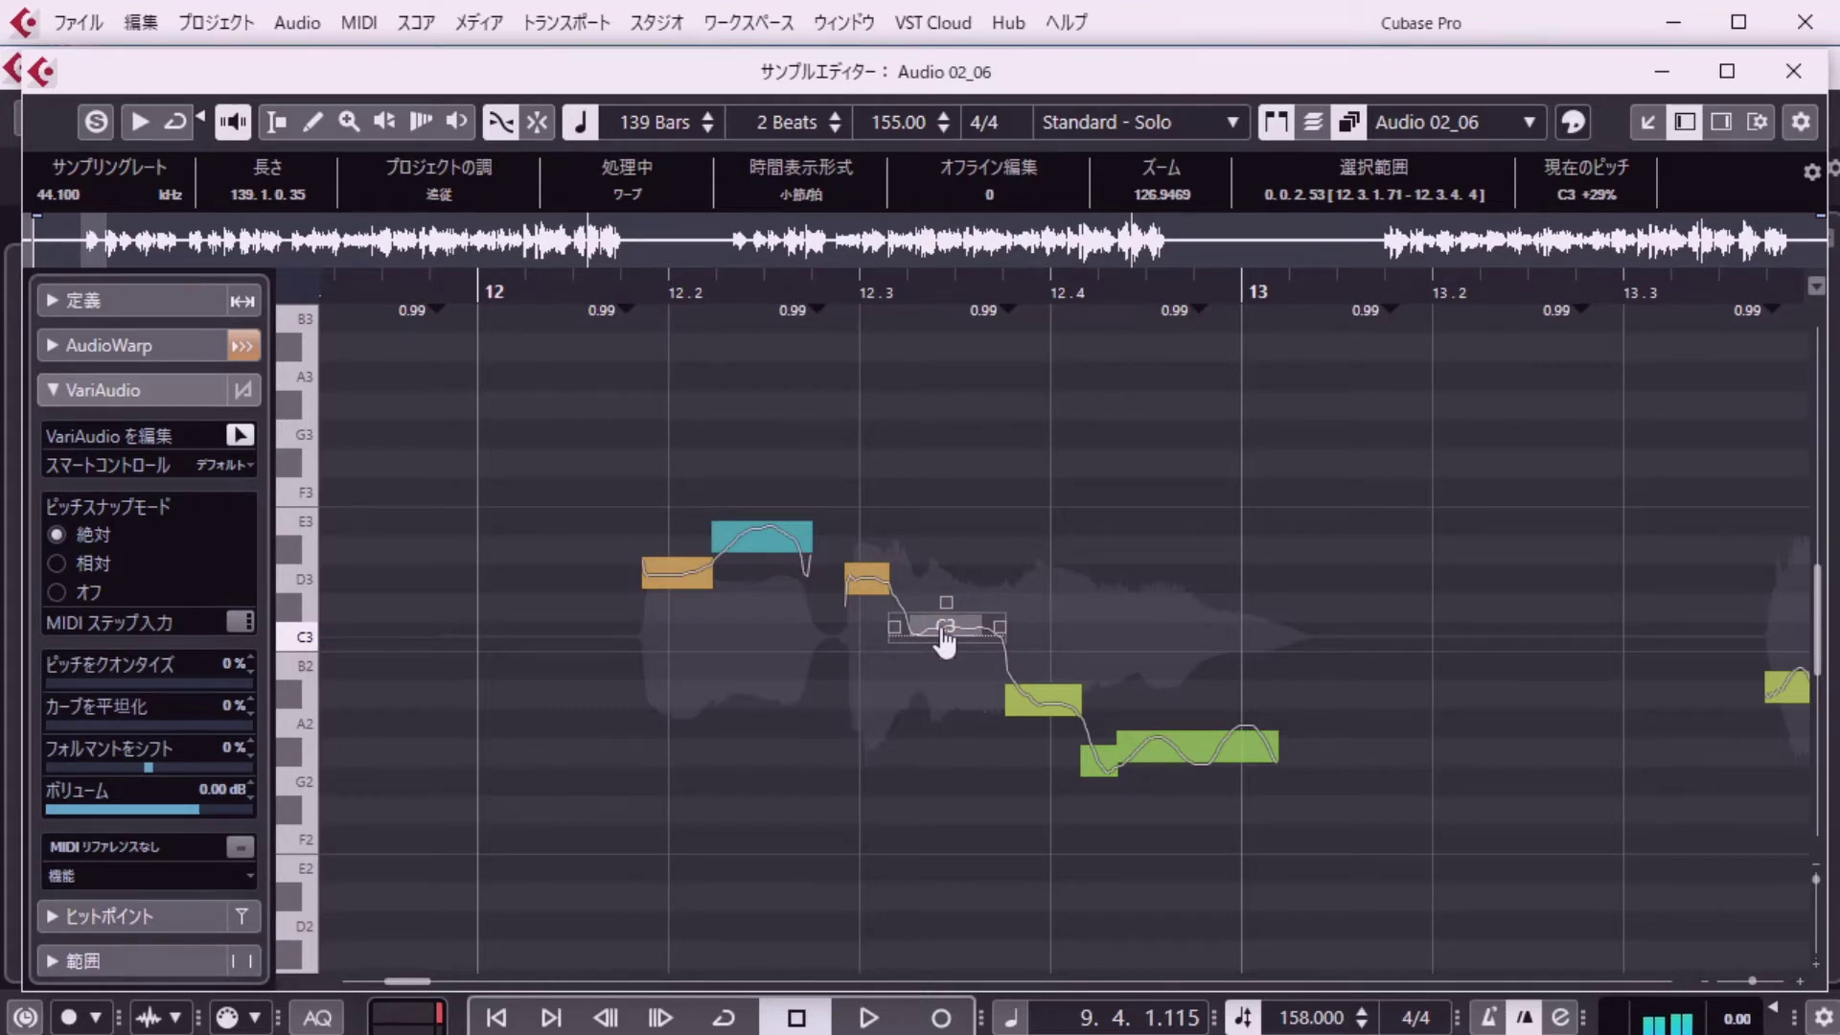
pyautogui.moveTo(945, 634); pyautogui.dragTo(949, 464)
pyautogui.click(801, 849)
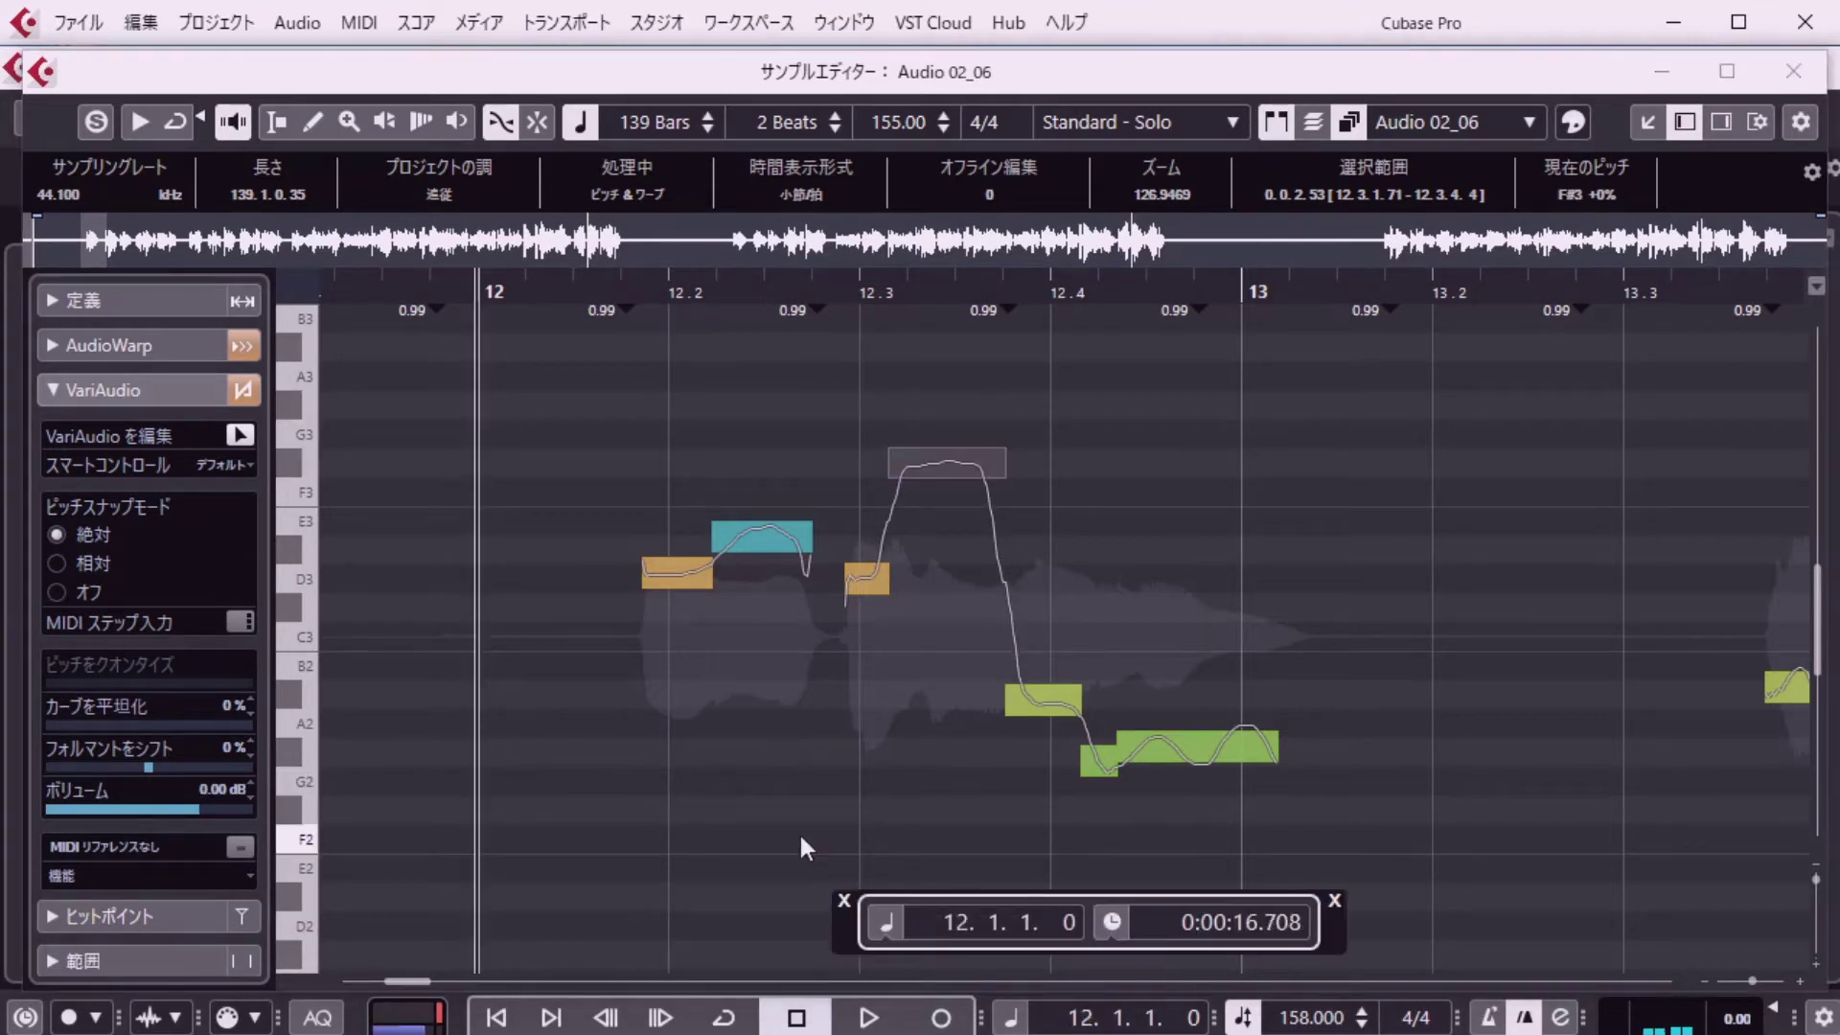
pyautogui.press('space')
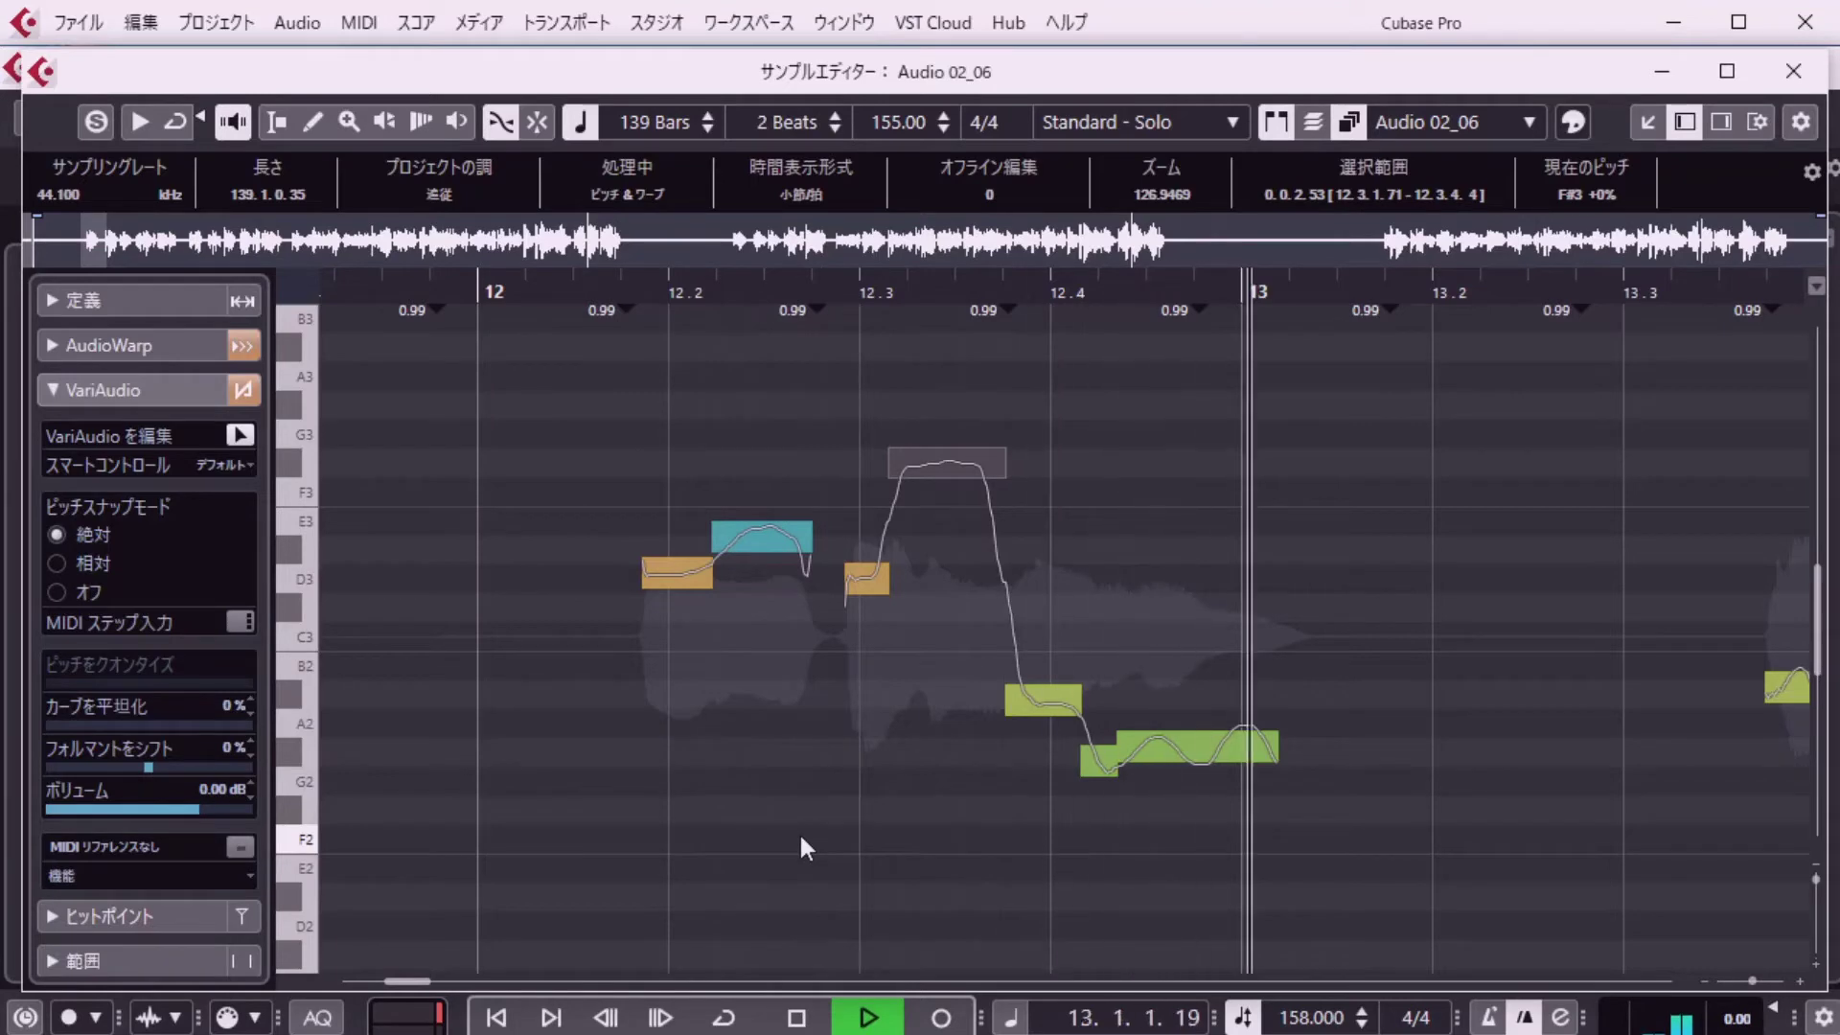
pyautogui.press('space')
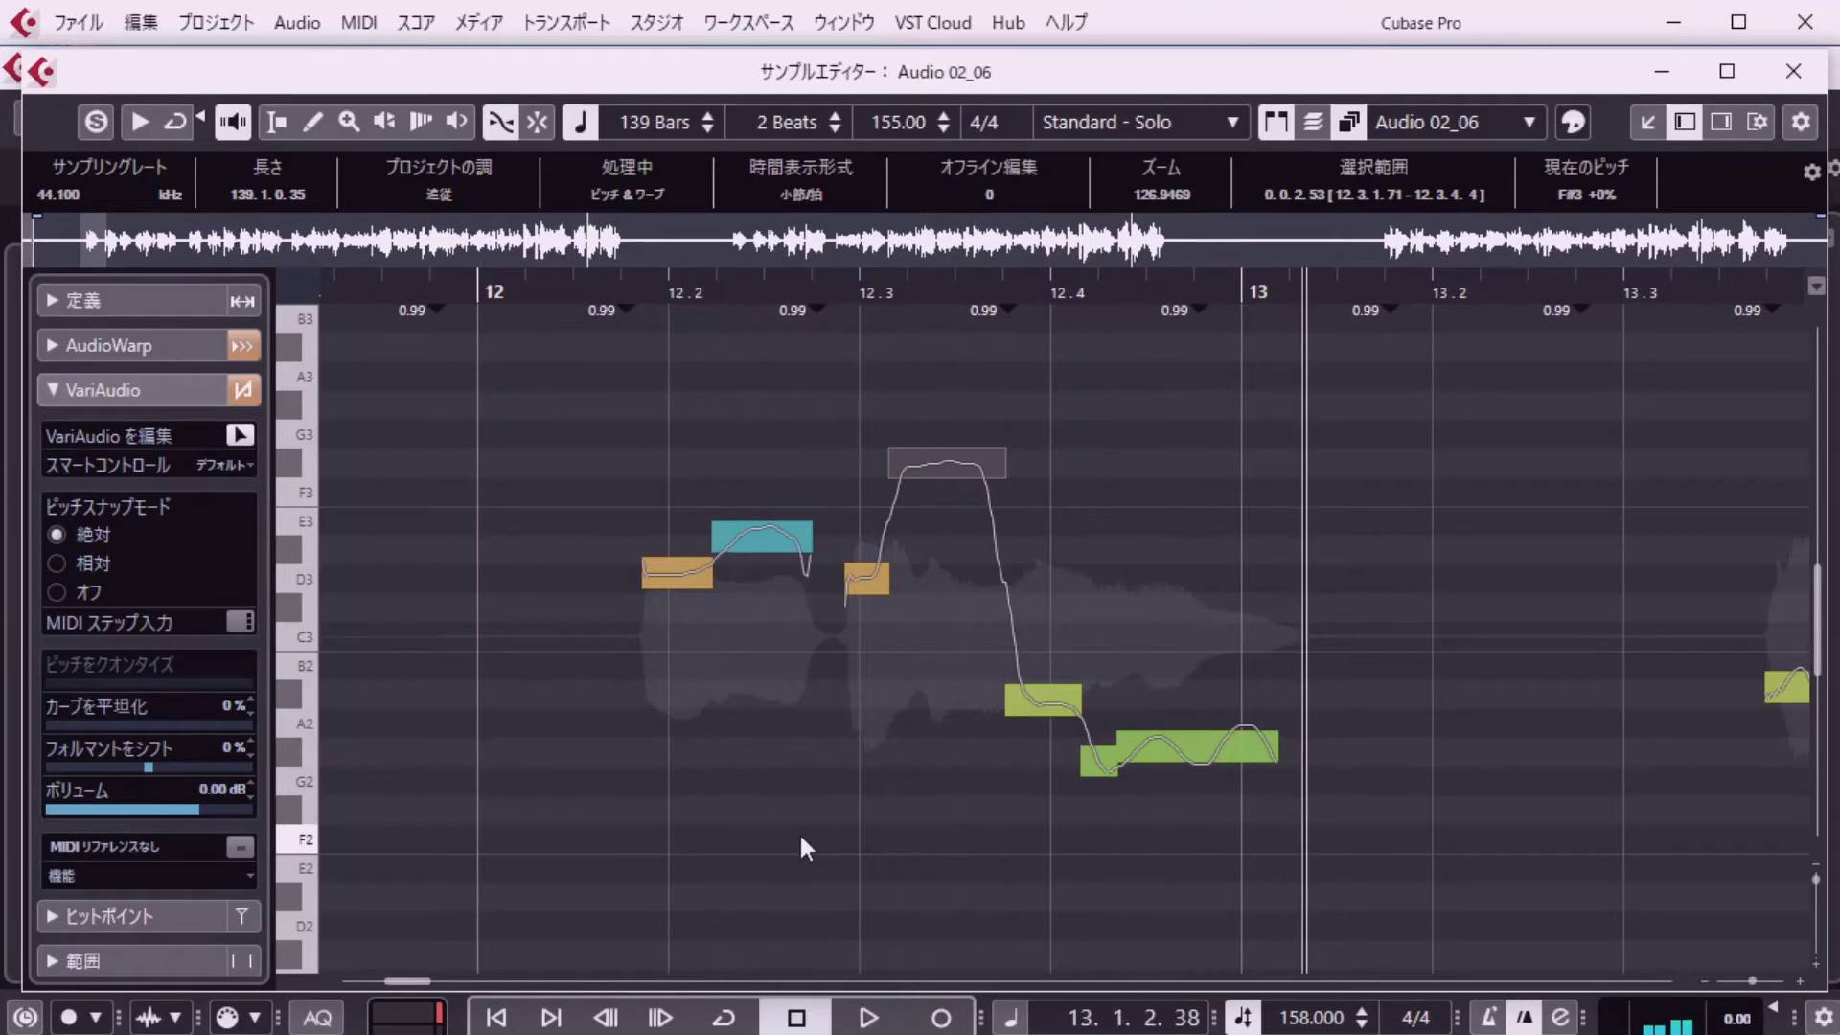
pyautogui.click(153, 33)
pyautogui.click(152, 48)
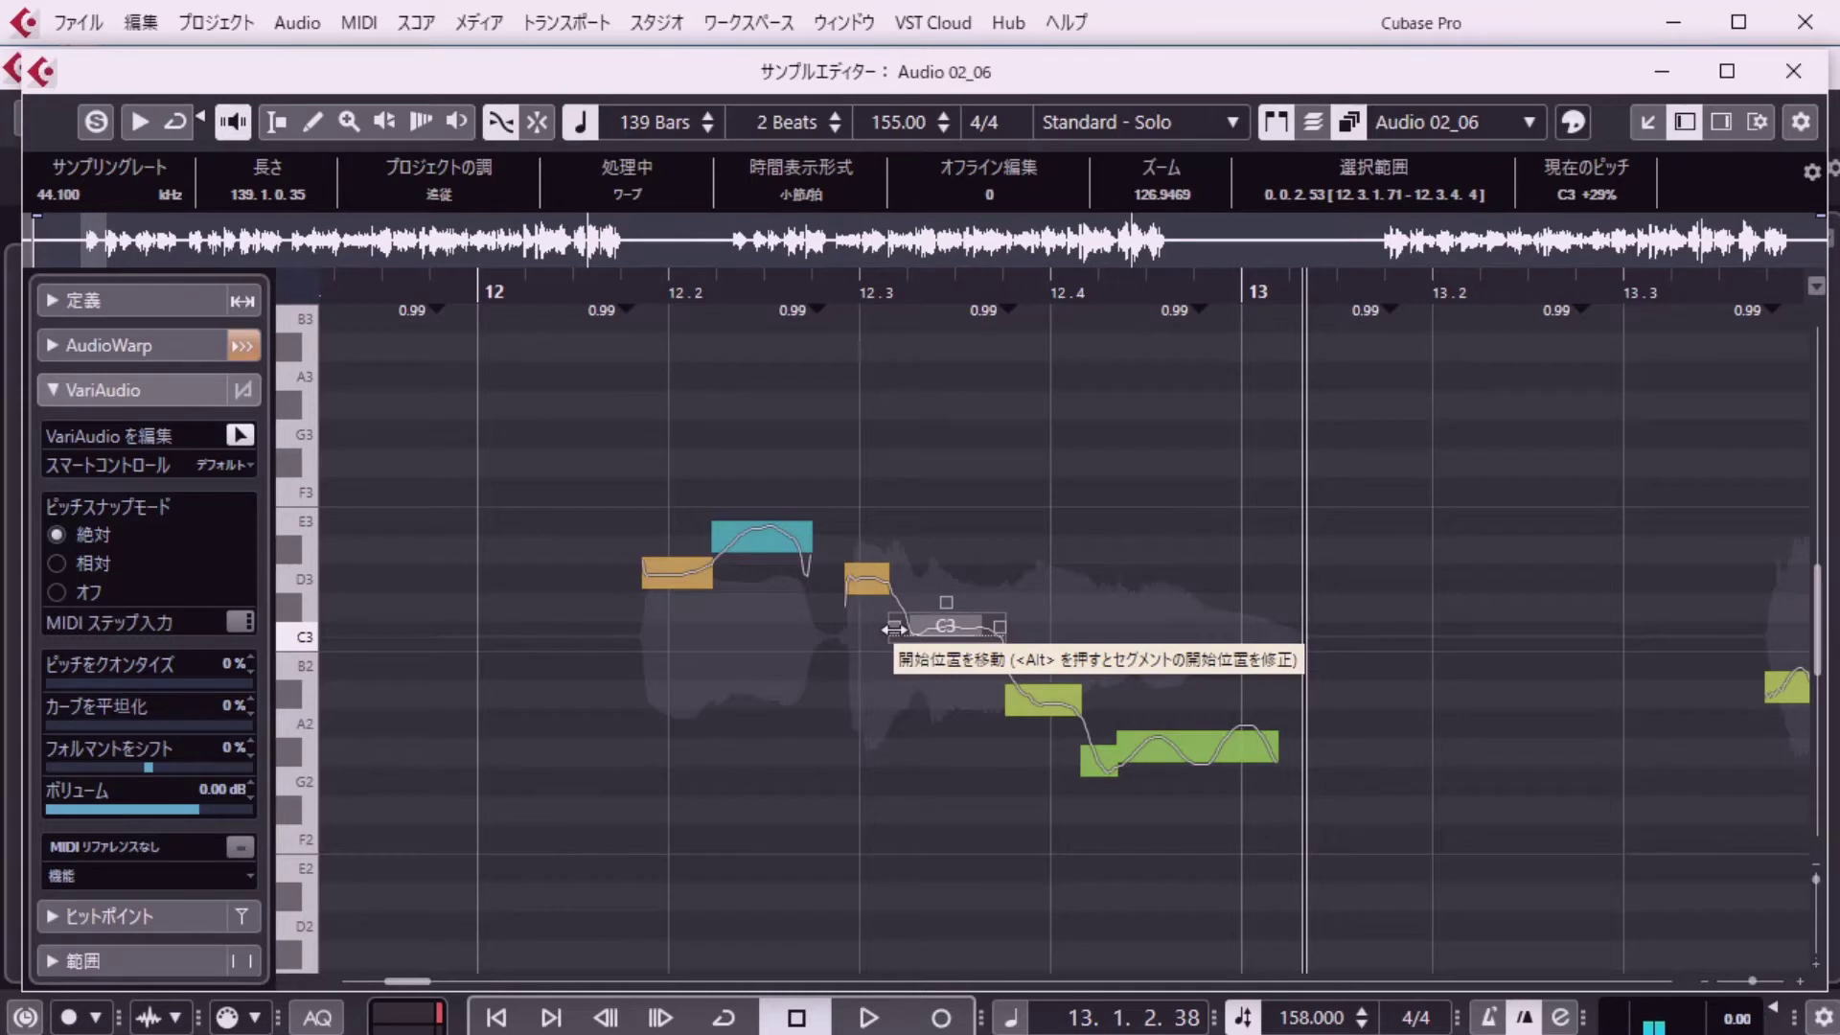
# Try moving the C3 segment's start to 12.3.3.35, listen to the altered timing, and undo the move.
pyautogui.moveTo(897, 629); pyautogui.dragTo(974, 642)
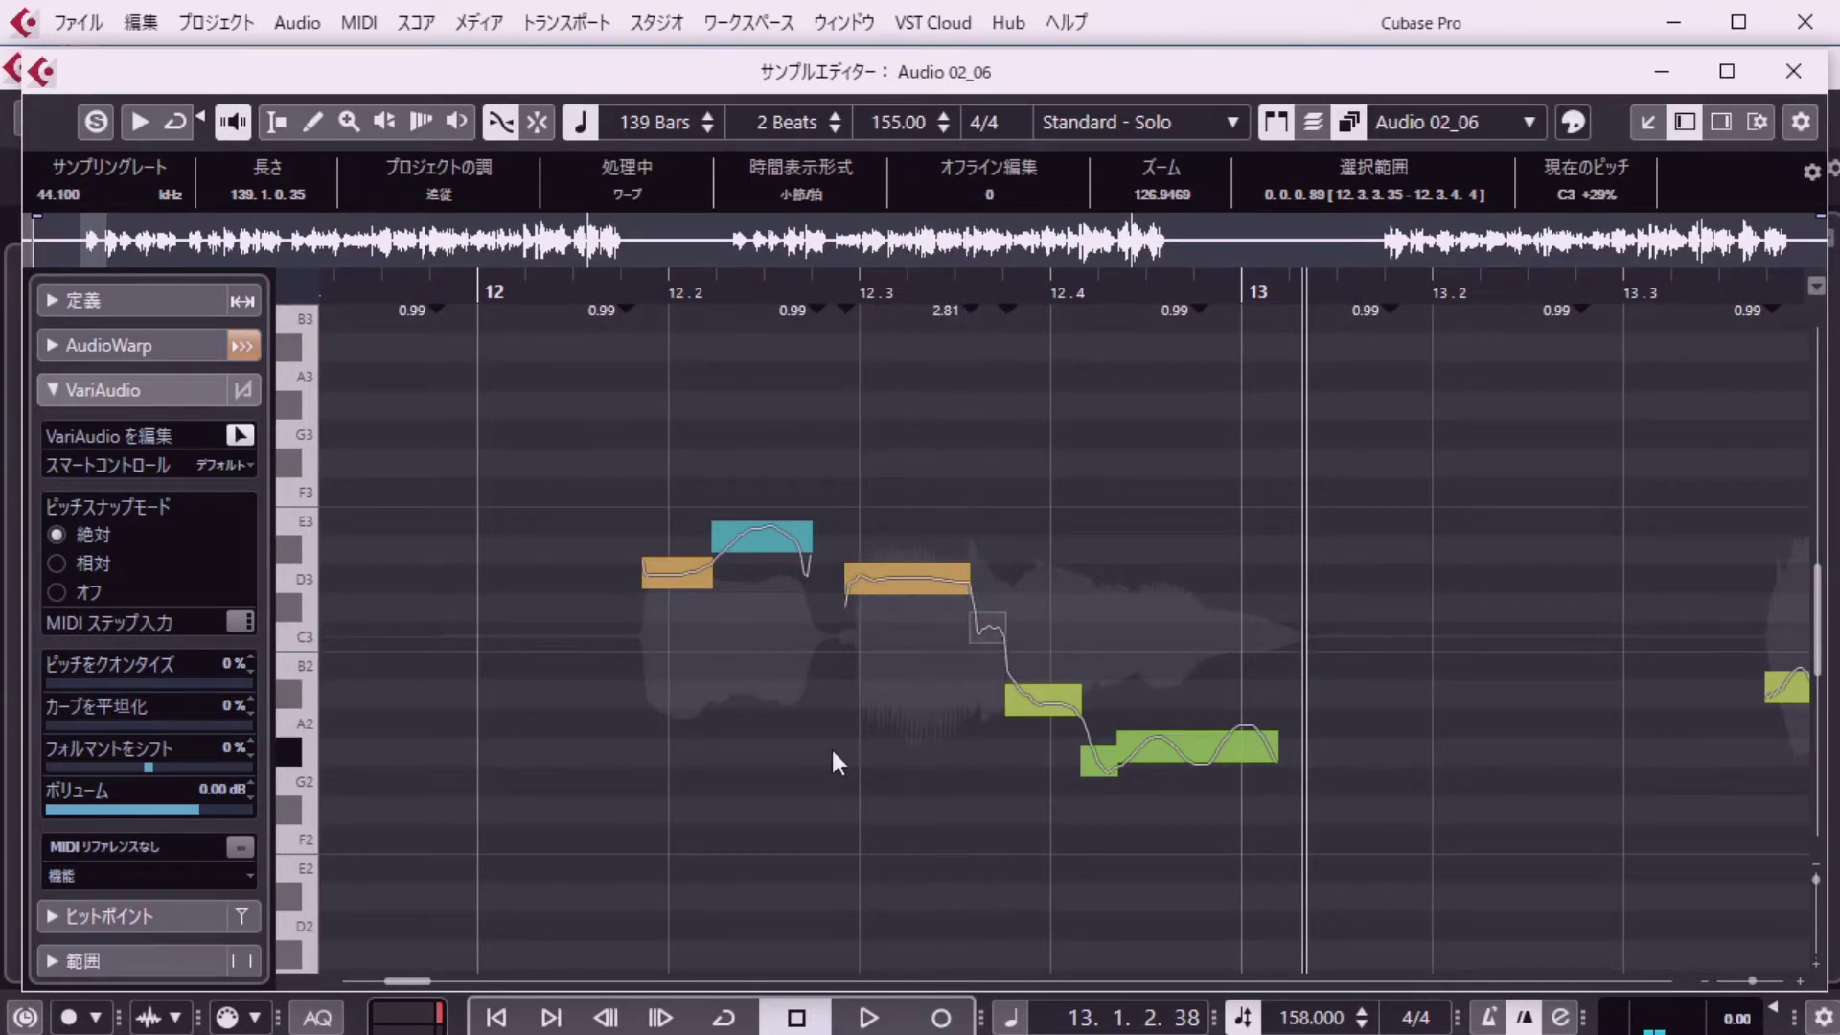
pyautogui.press('space')
pyautogui.press('KP_Decimal')
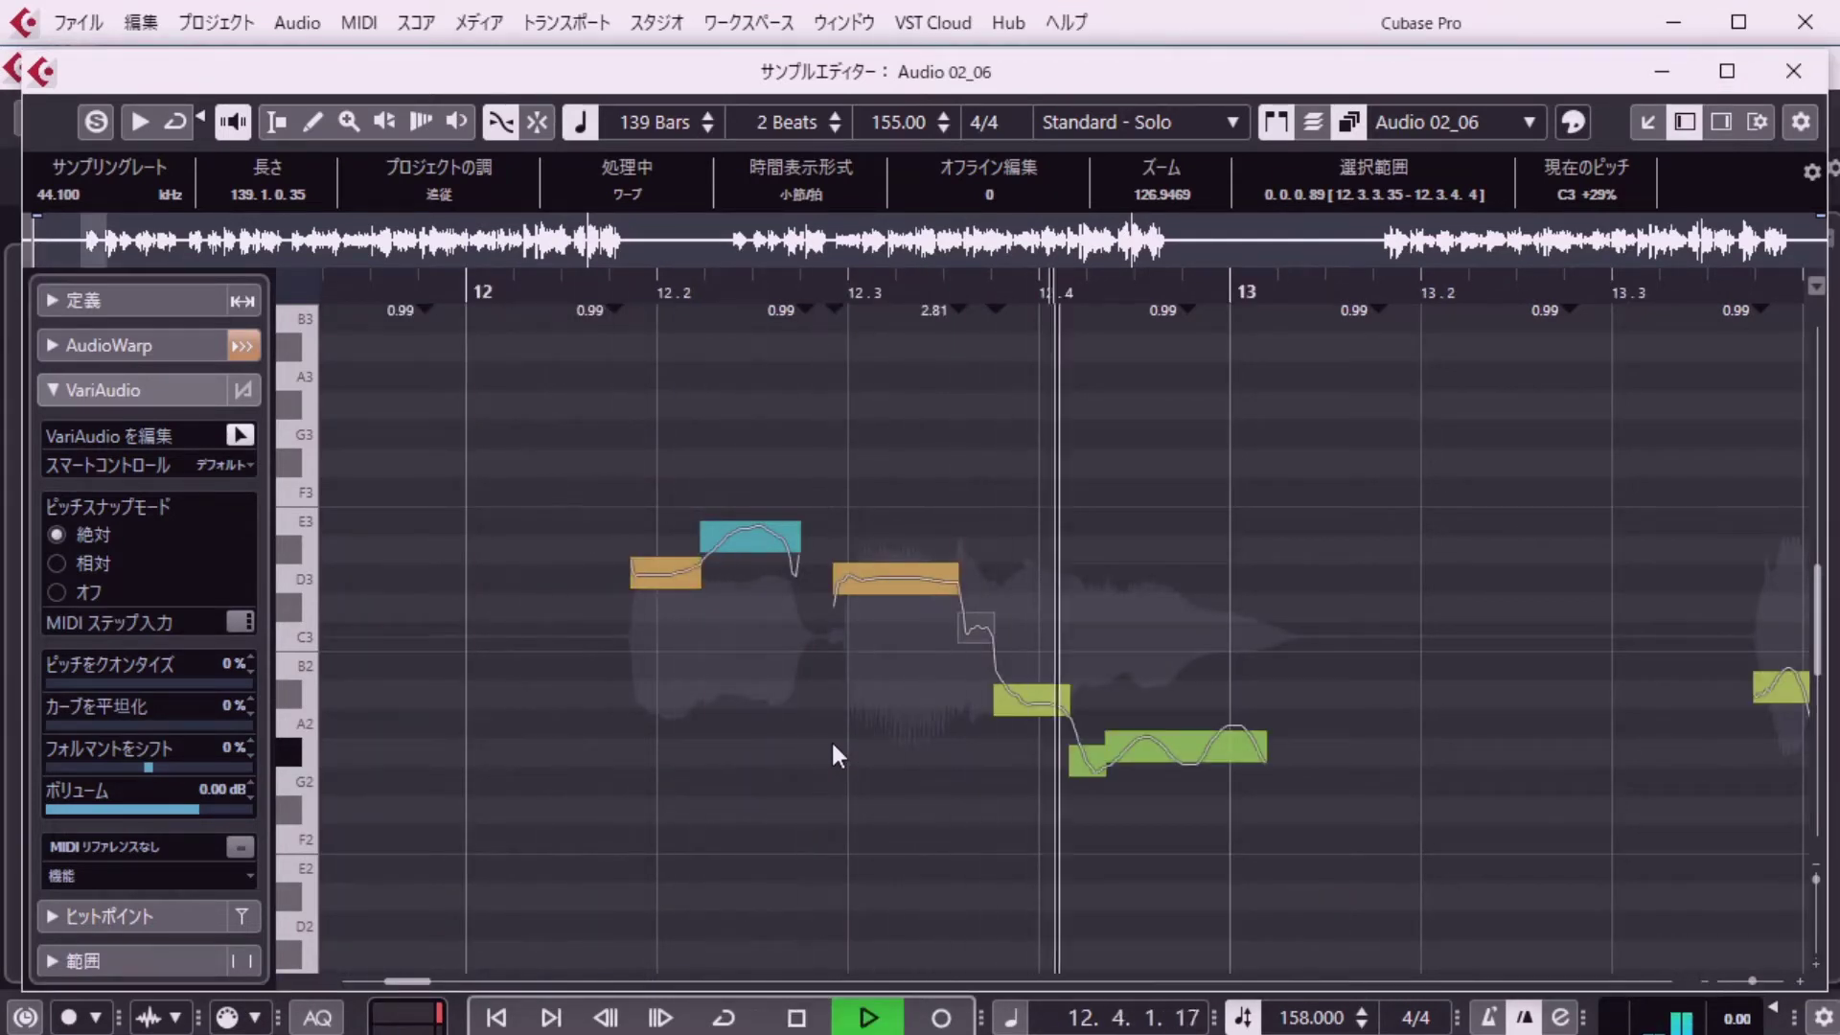
pyautogui.press('space')
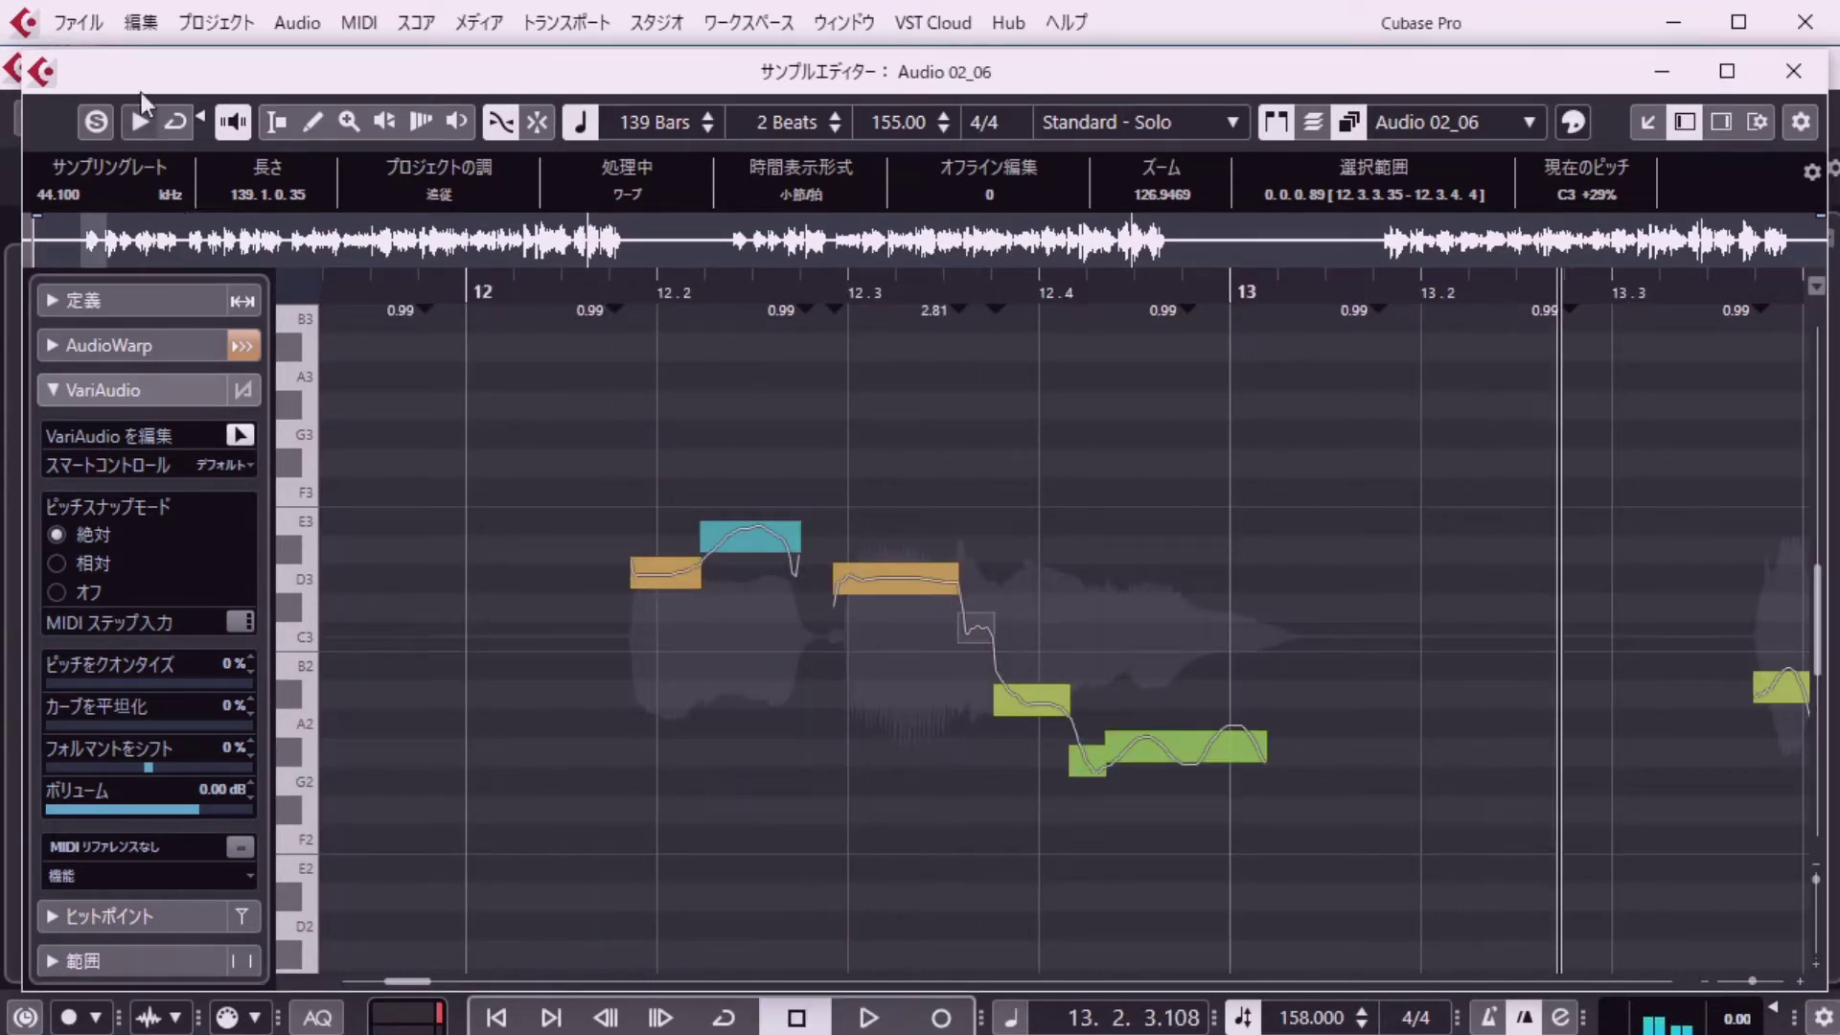
pyautogui.click(141, 21)
pyautogui.click(141, 54)
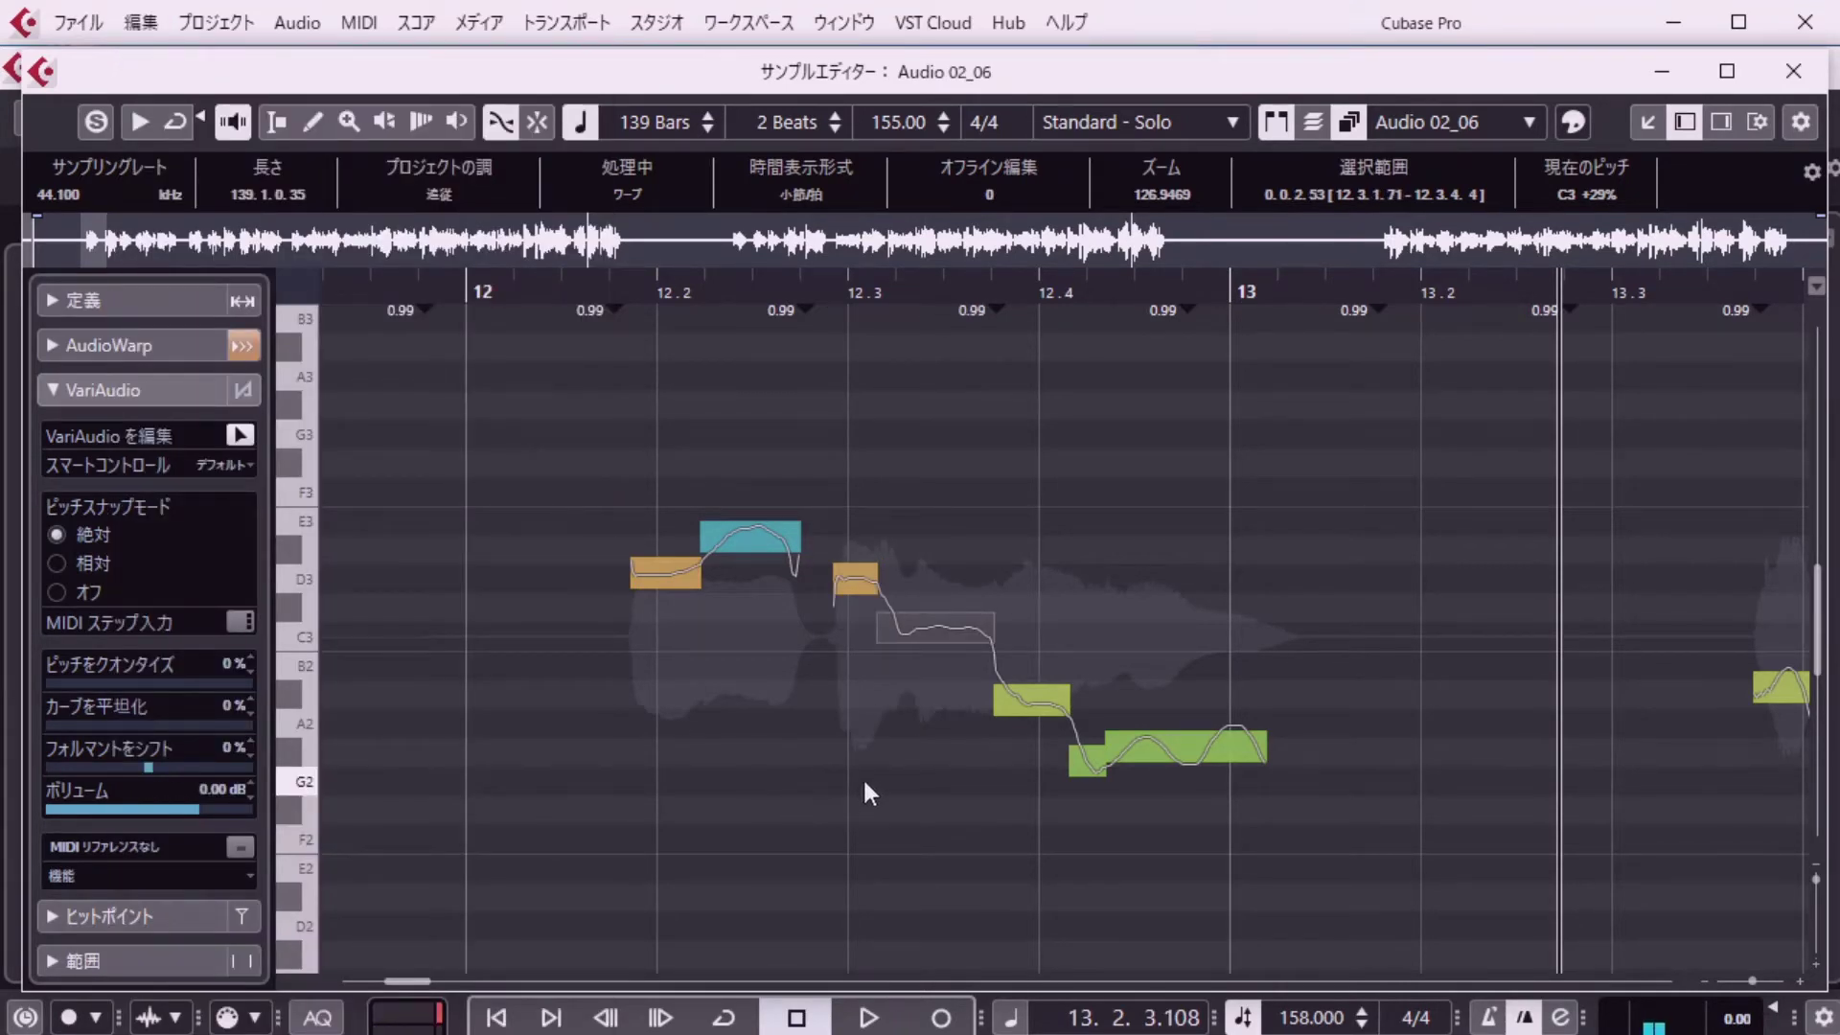
# Try a 50% formant shift and a lower volume on the C3 segment, resetting them to 0% and 0 dB.
pyautogui.moveTo(936, 635)
pyautogui.click(939, 638)
pyautogui.moveTo(149, 766); pyautogui.dragTo(181, 763)
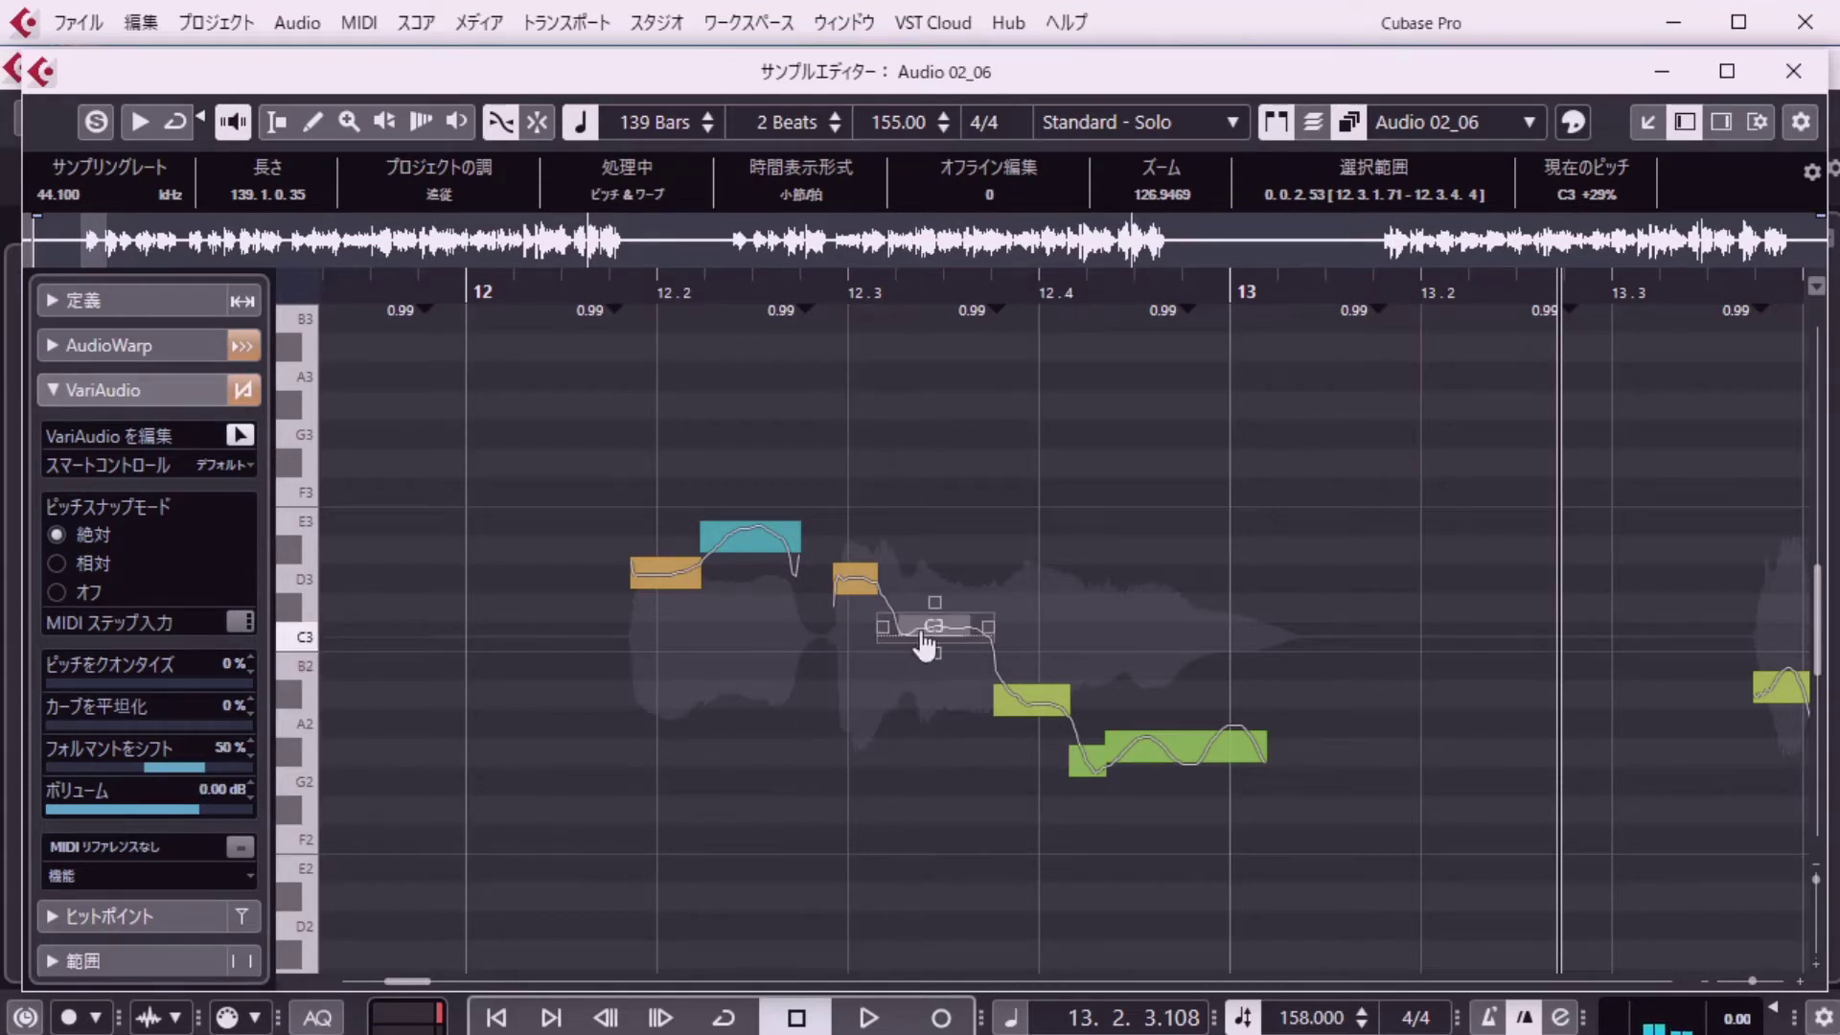
pyautogui.moveTo(198, 769); pyautogui.dragTo(88, 773)
pyautogui.click(216, 747)
pyautogui.write('0')
pyautogui.press('Return')
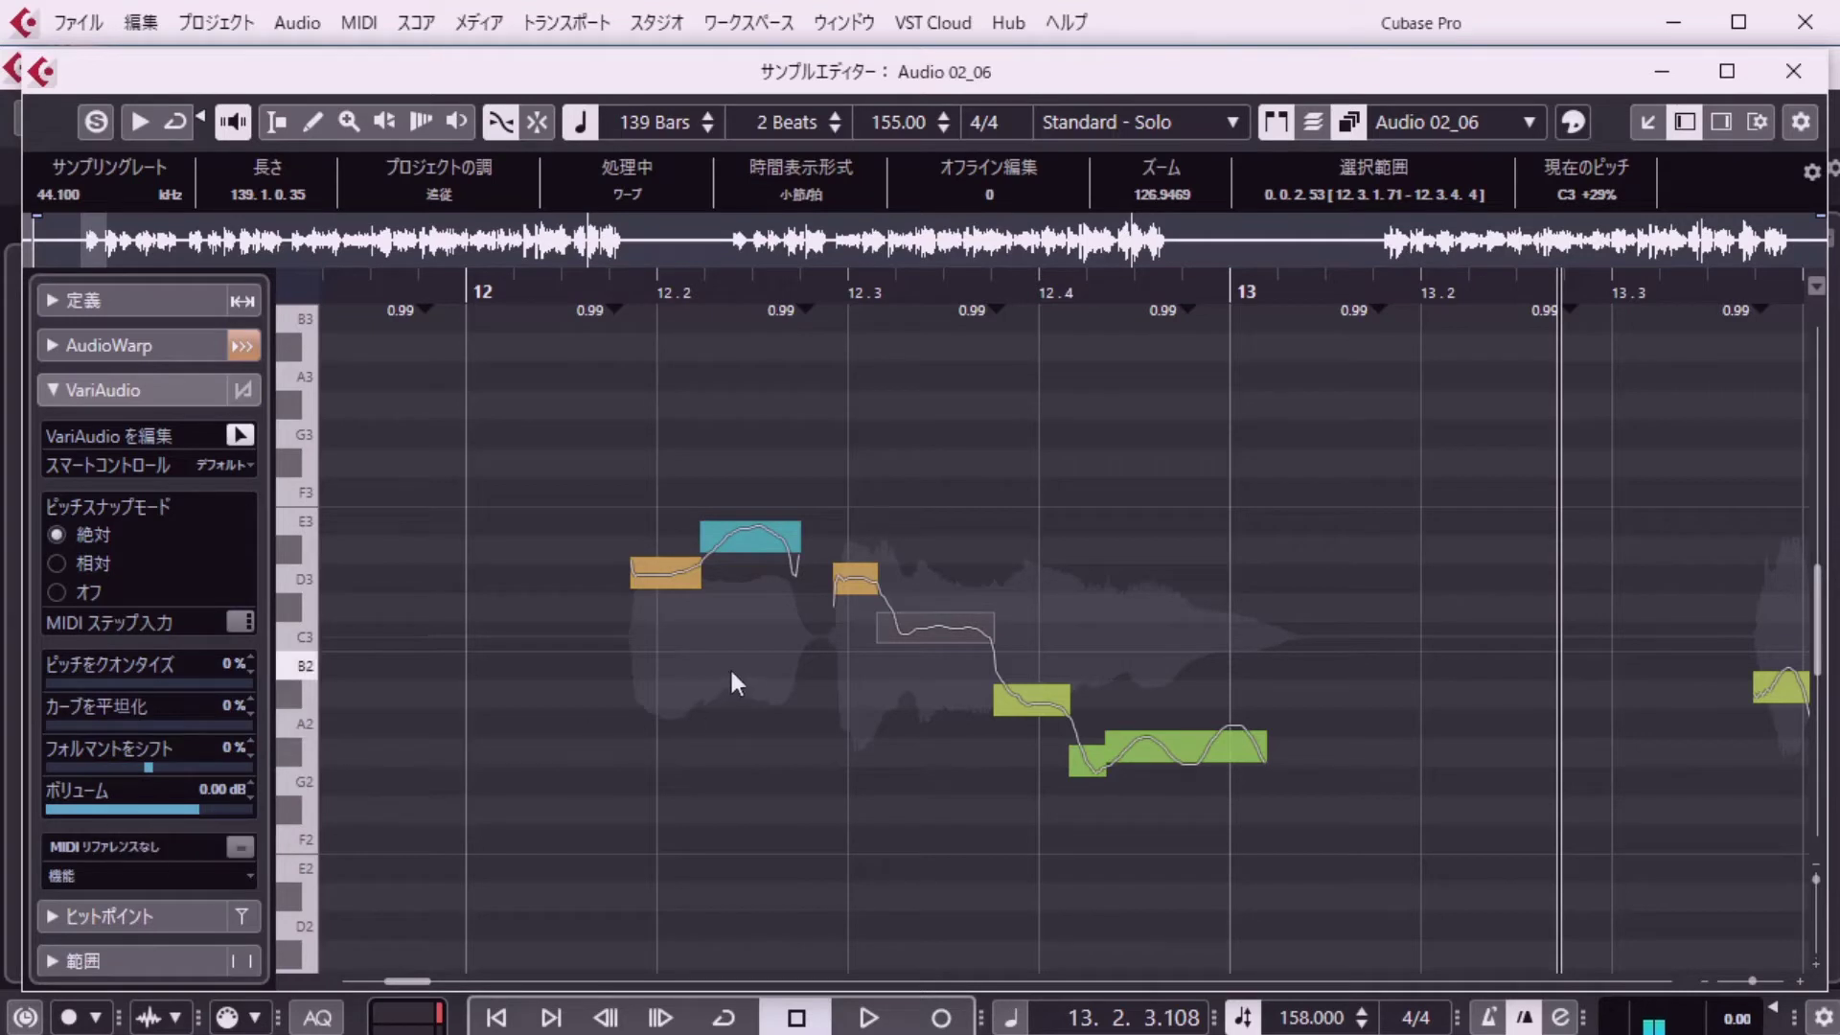
pyautogui.moveTo(199, 799); pyautogui.dragTo(130, 808)
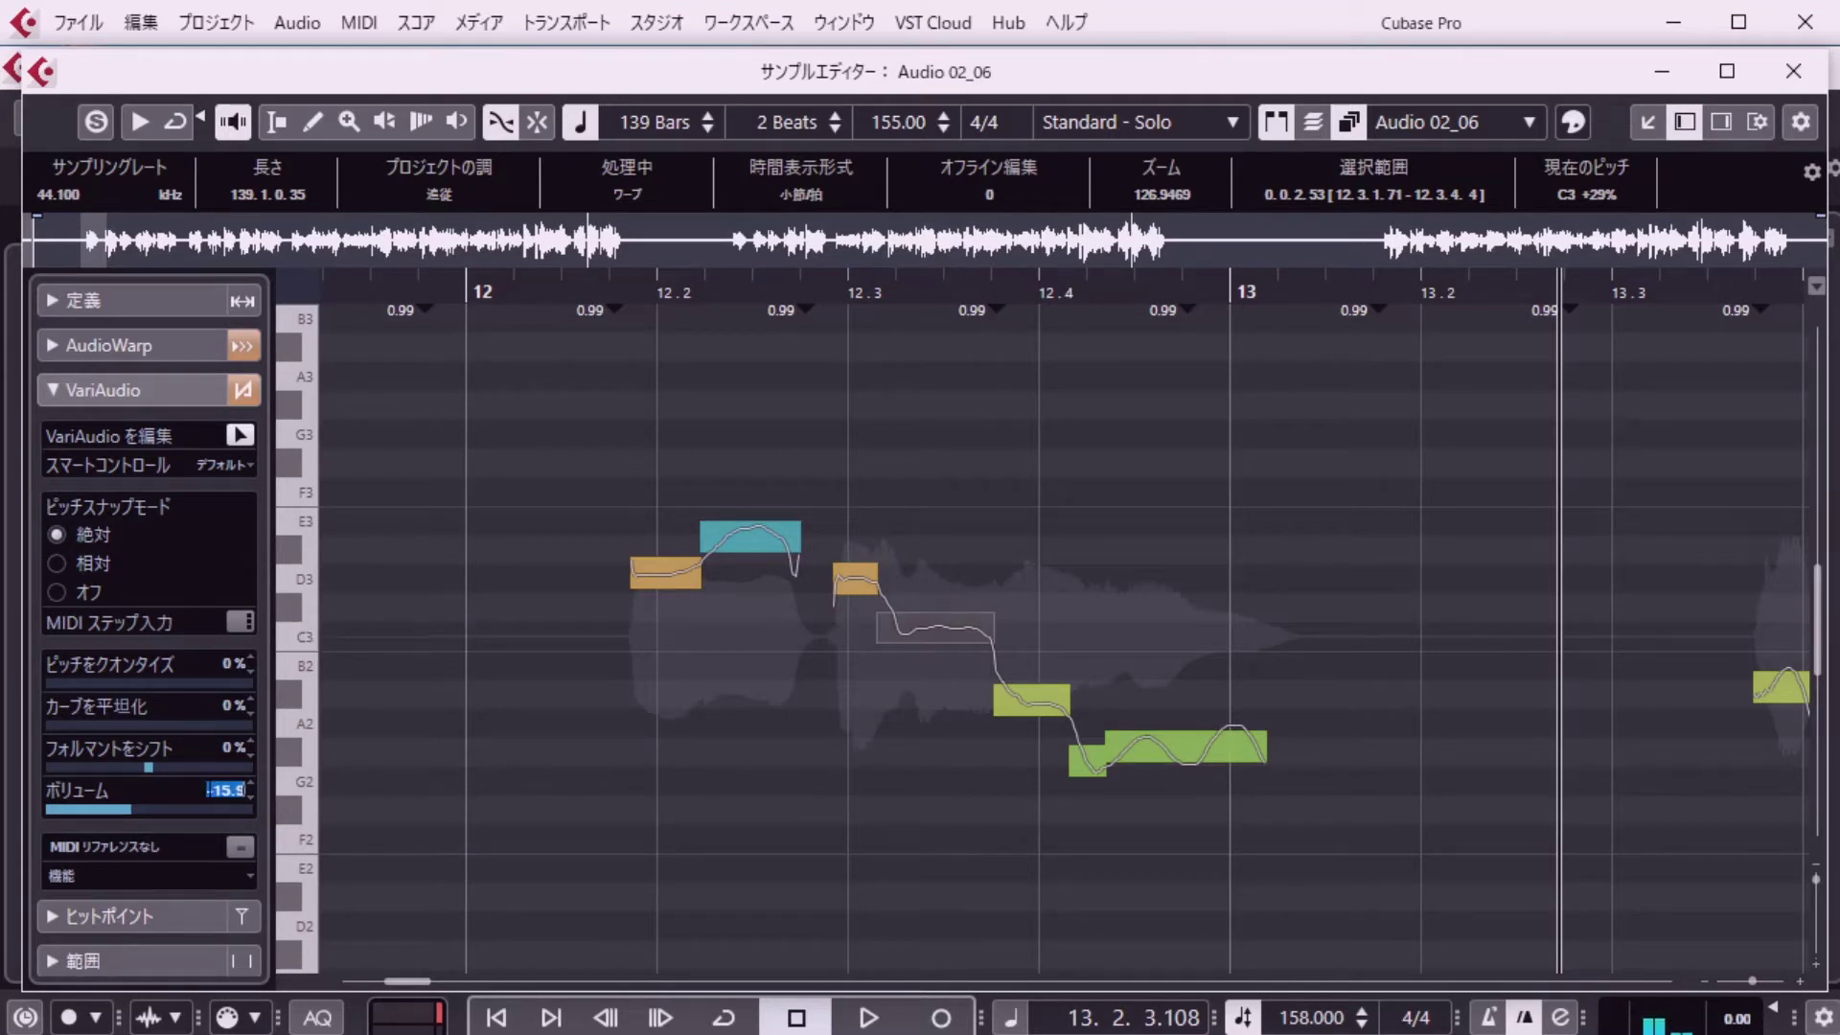
pyautogui.keyDown('ctrl'); pyautogui.click(207, 783); pyautogui.keyUp('ctrl')
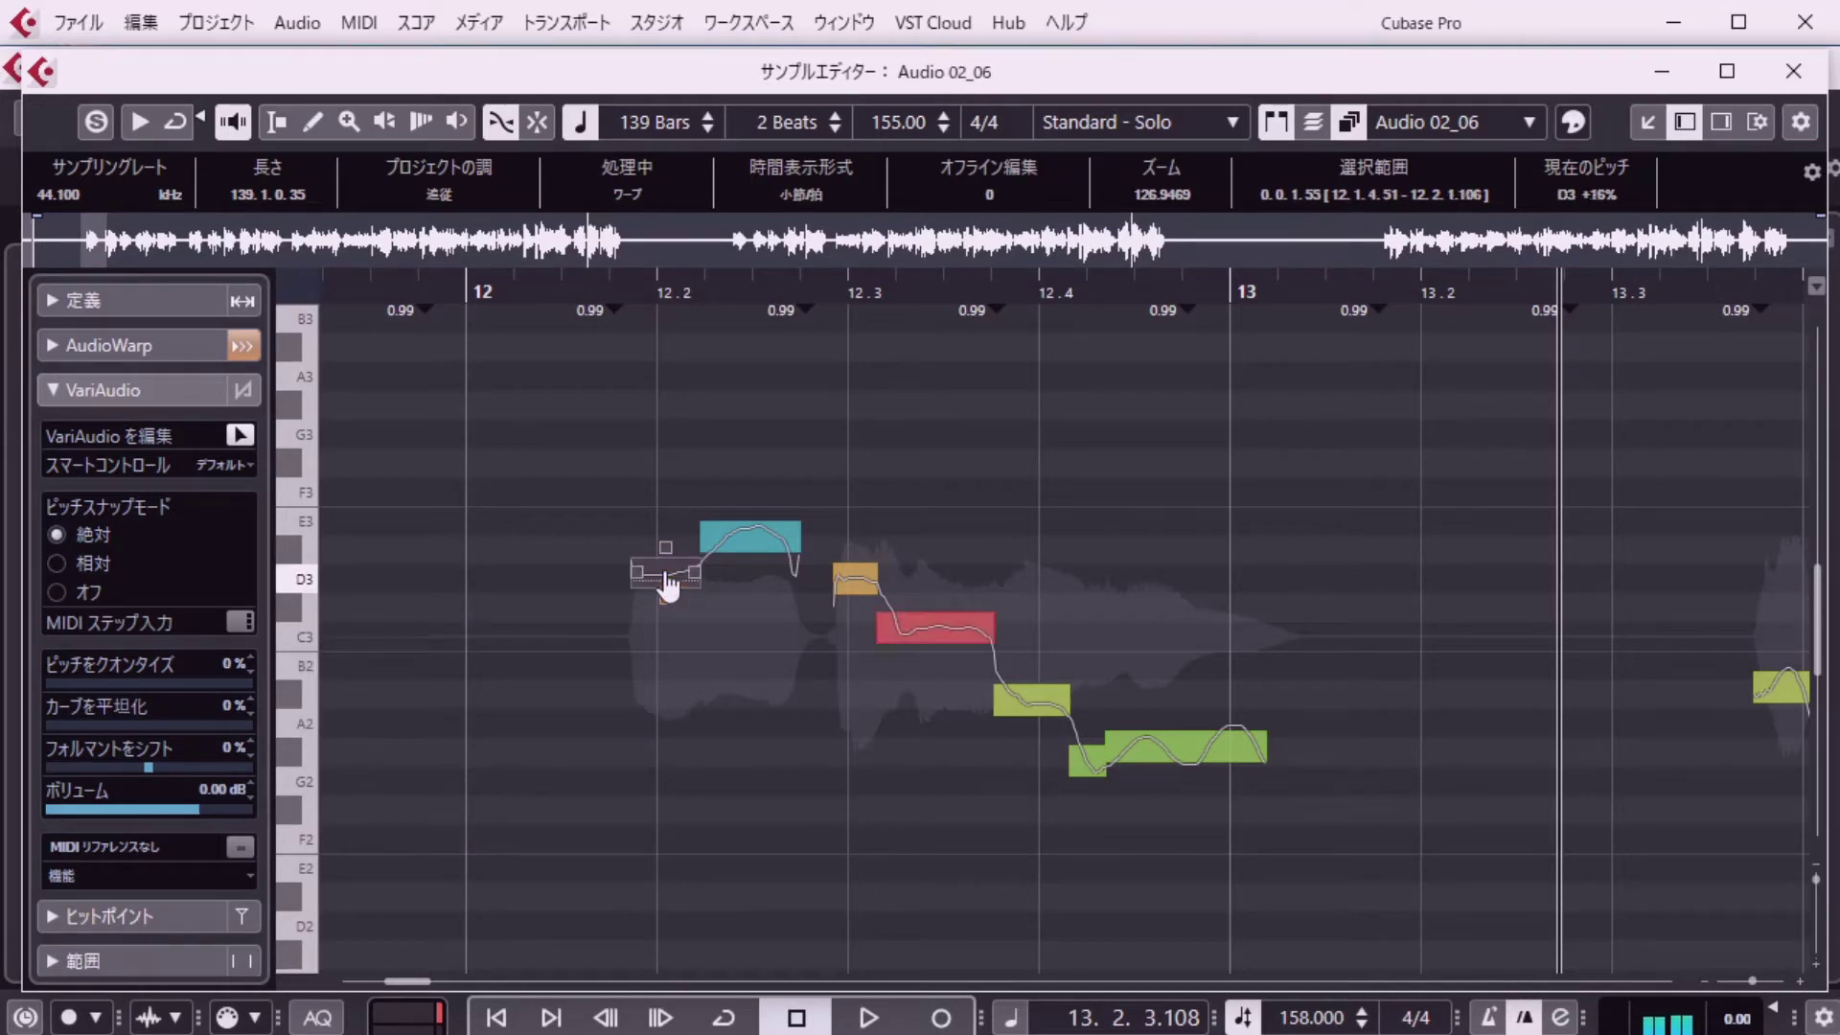
# Audition the individual vocal pitch segments between beats 12.2 and 12.4.
pyautogui.click(757, 546)
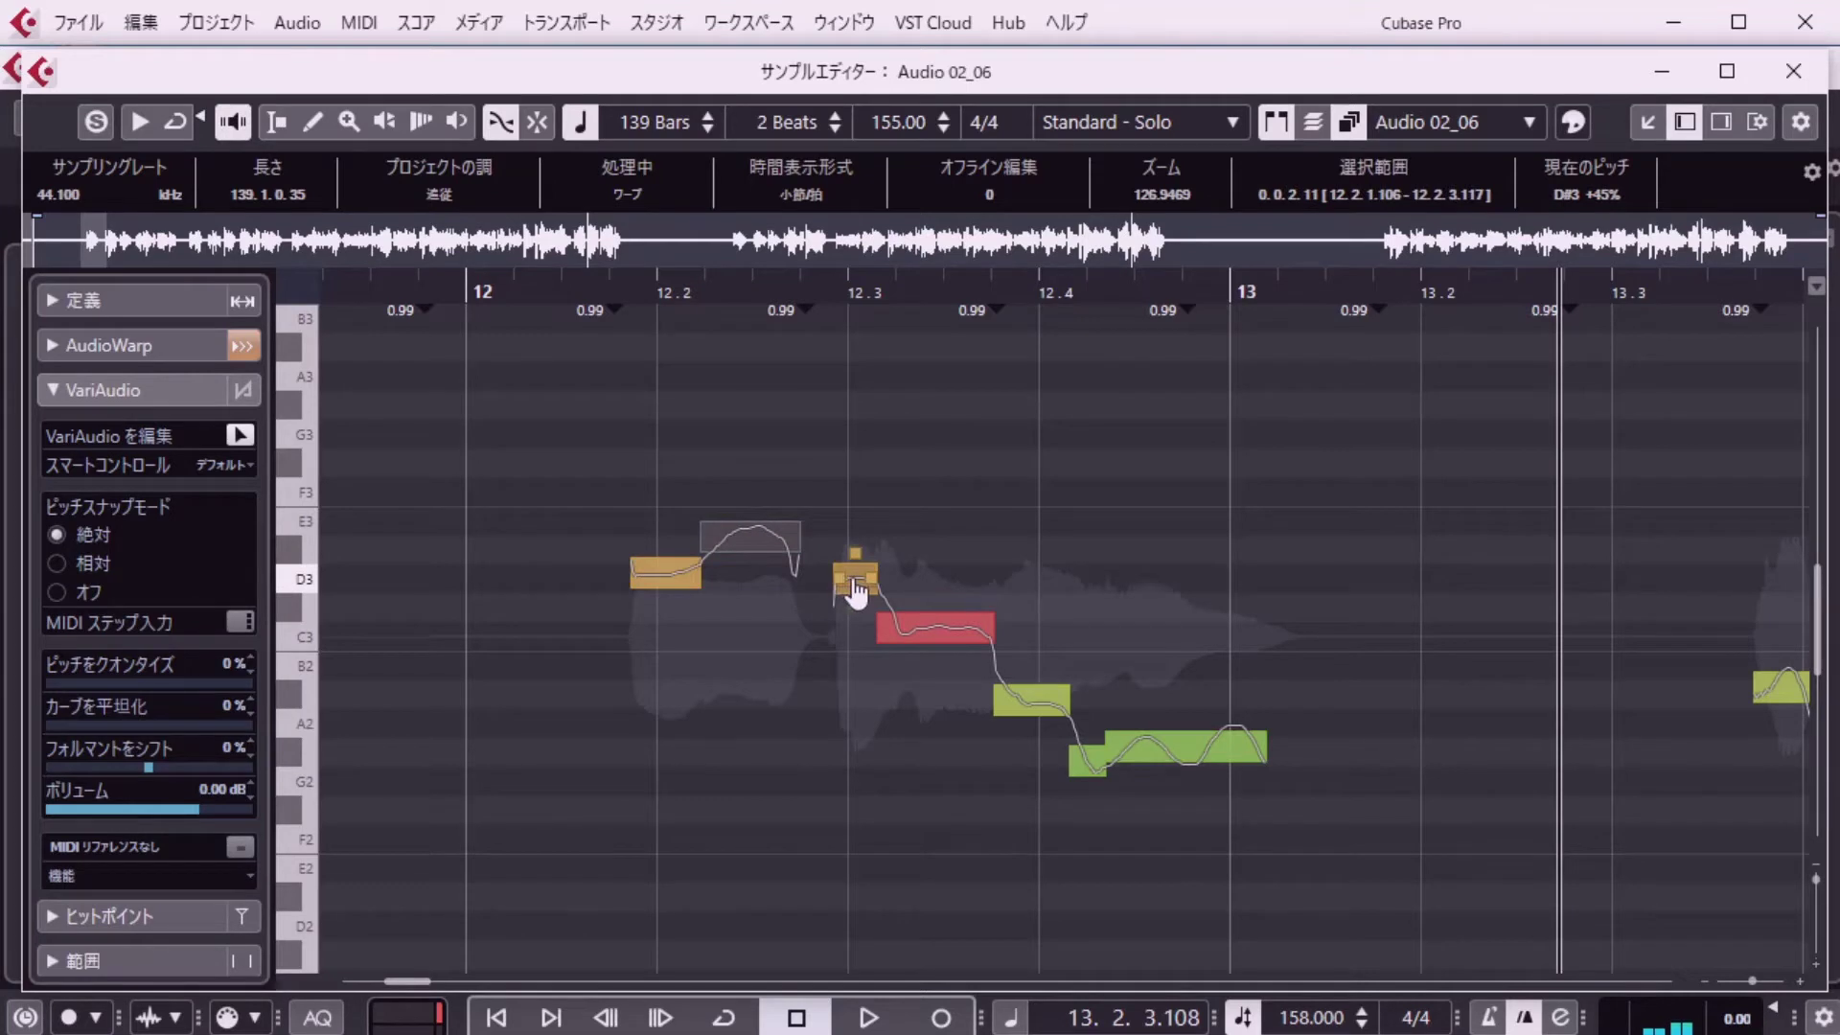
pyautogui.click(932, 632)
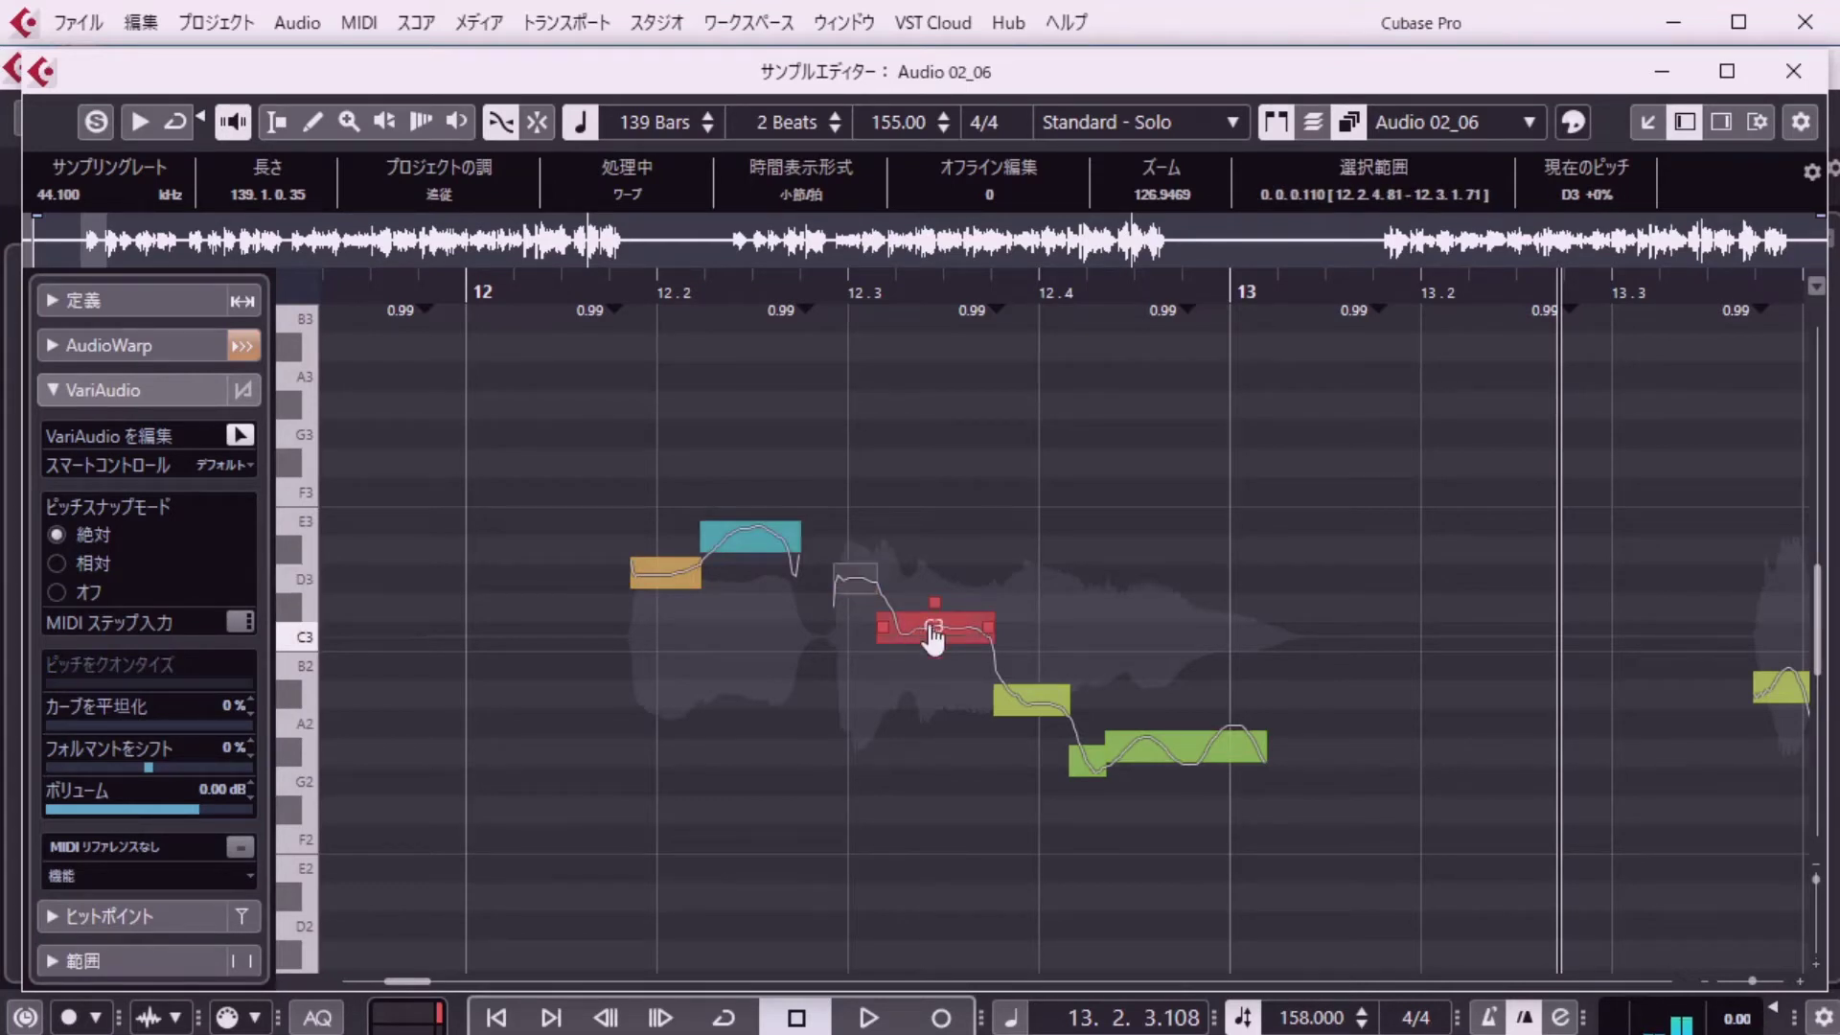
pyautogui.click(933, 634)
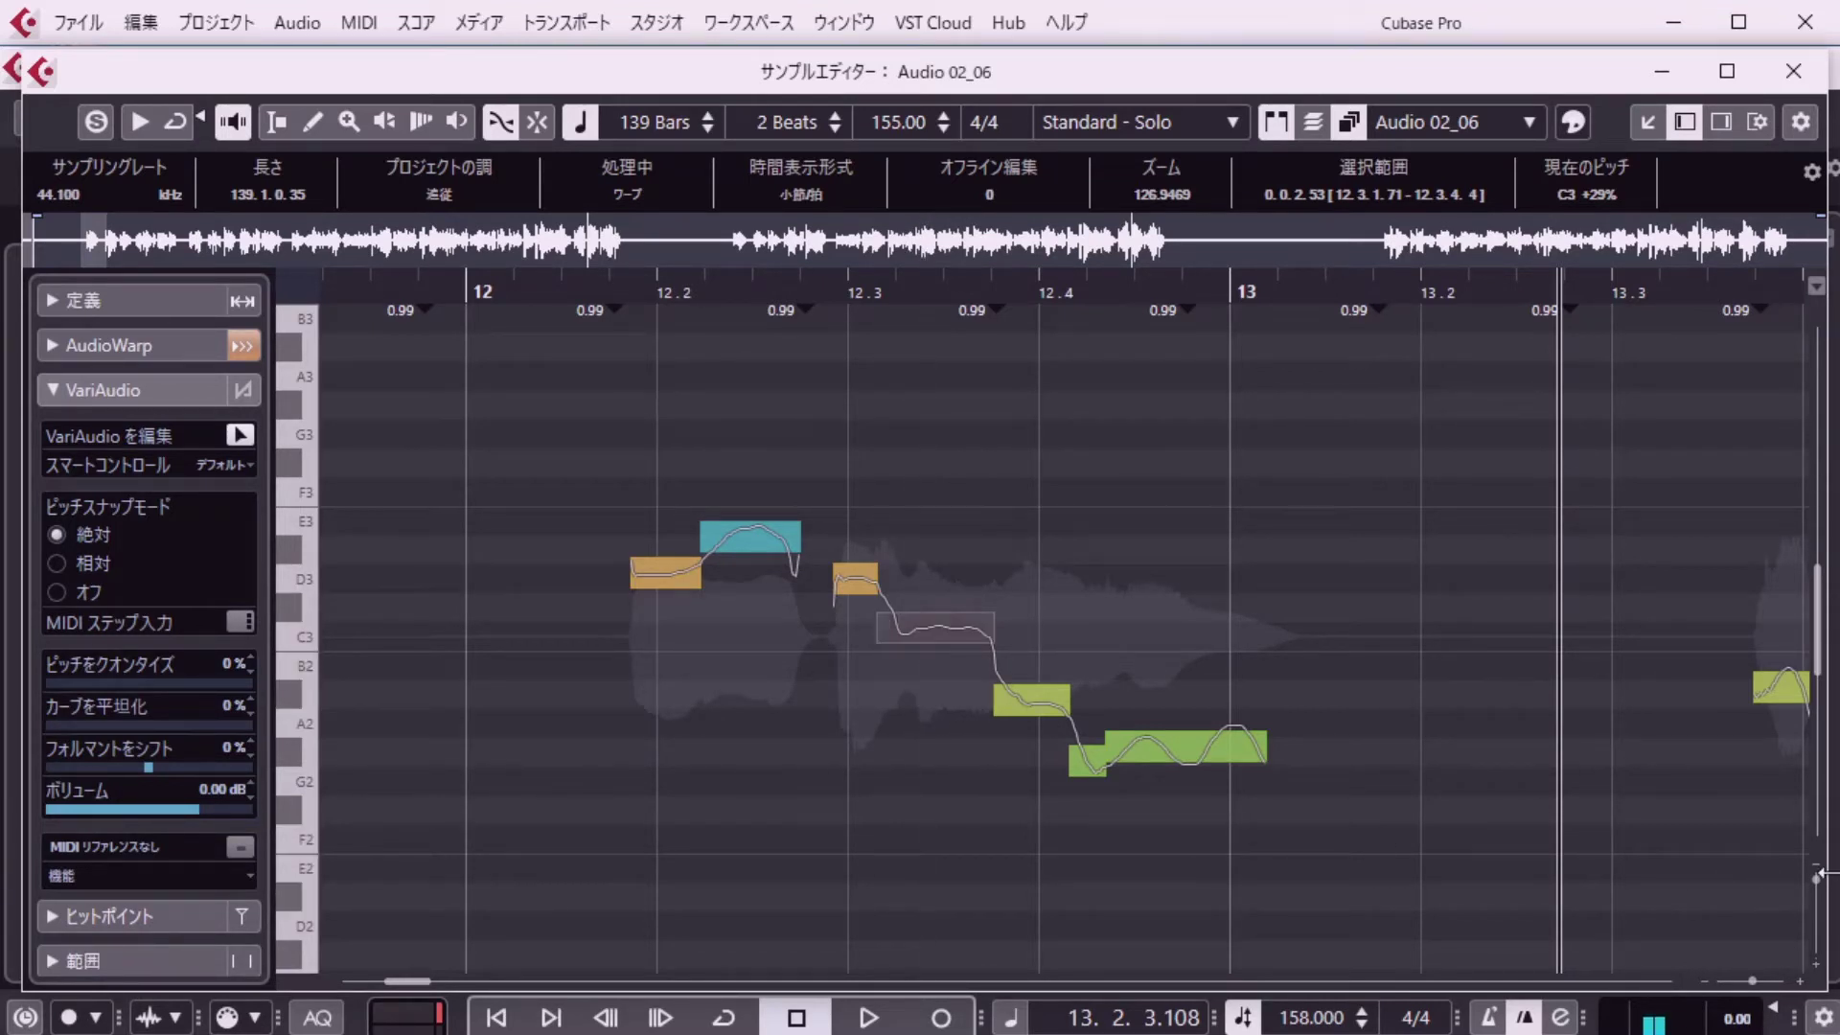
# Try merging the C3 segment with the D3 segment before it, and undo the merge.
pyautogui.moveTo(1818, 874); pyautogui.dragTo(1825, 922)
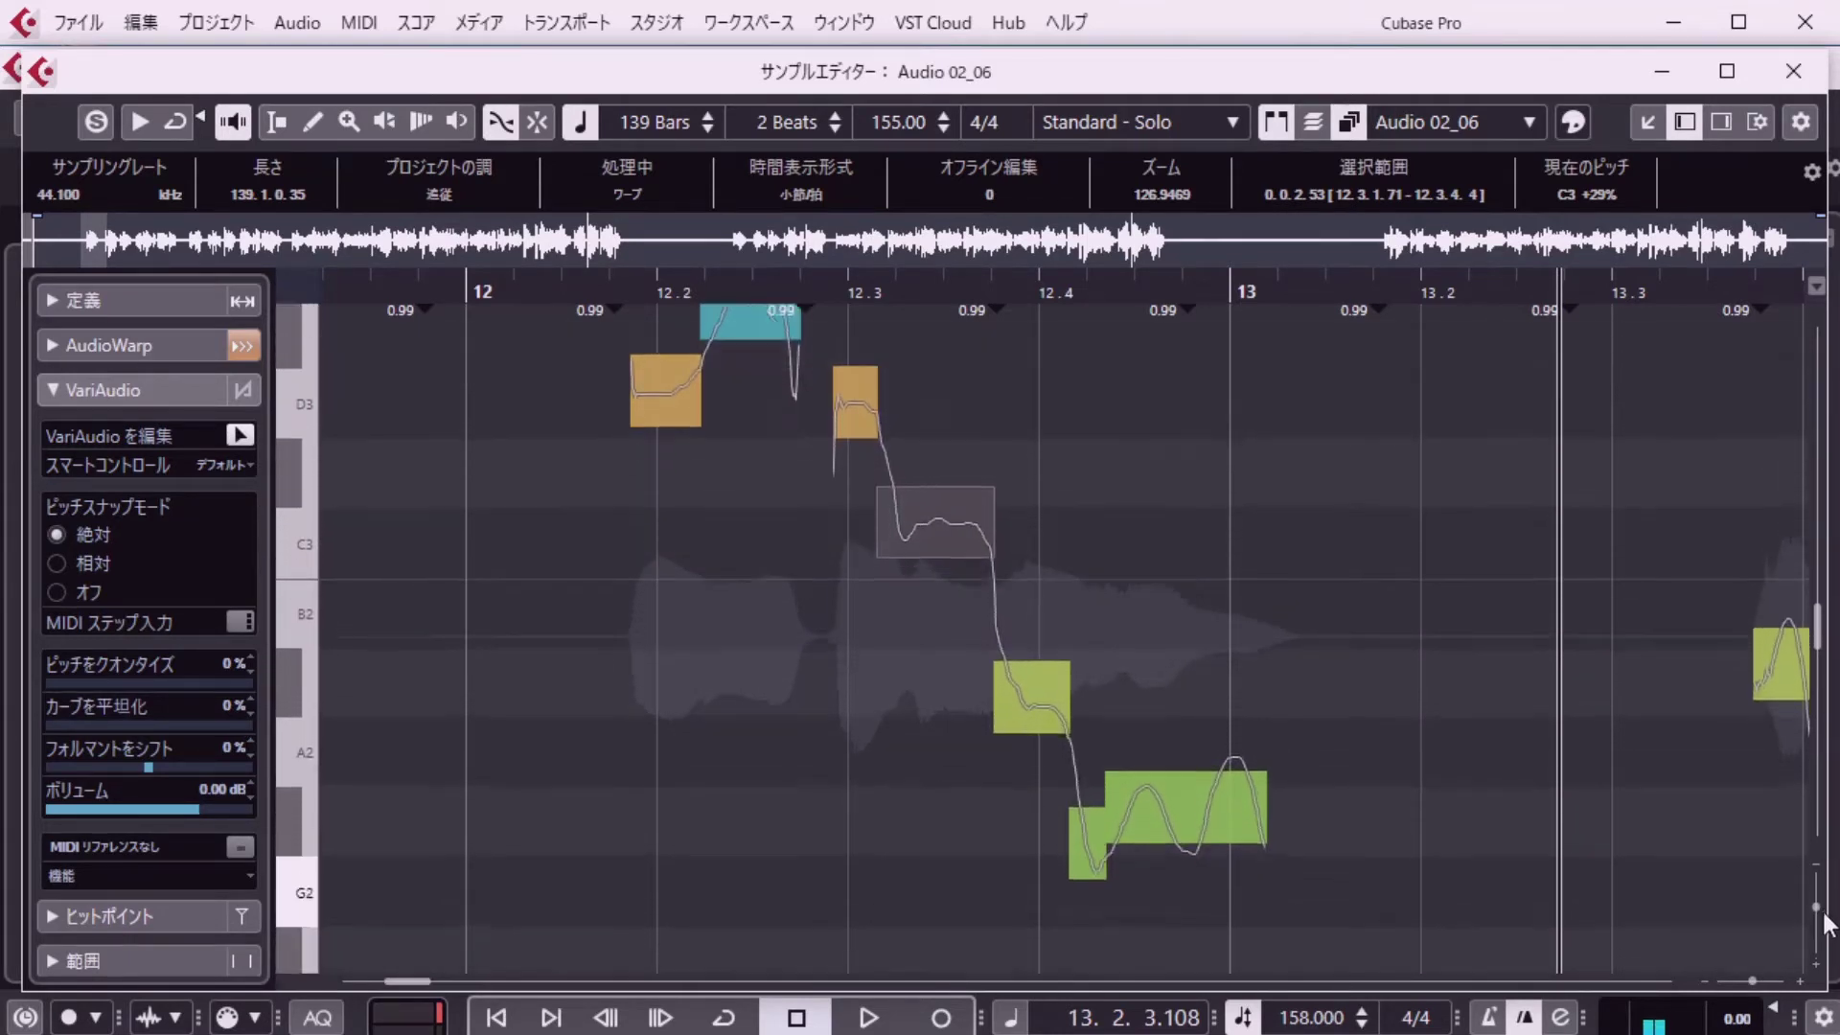
pyautogui.scroll(3, 1308, 820)
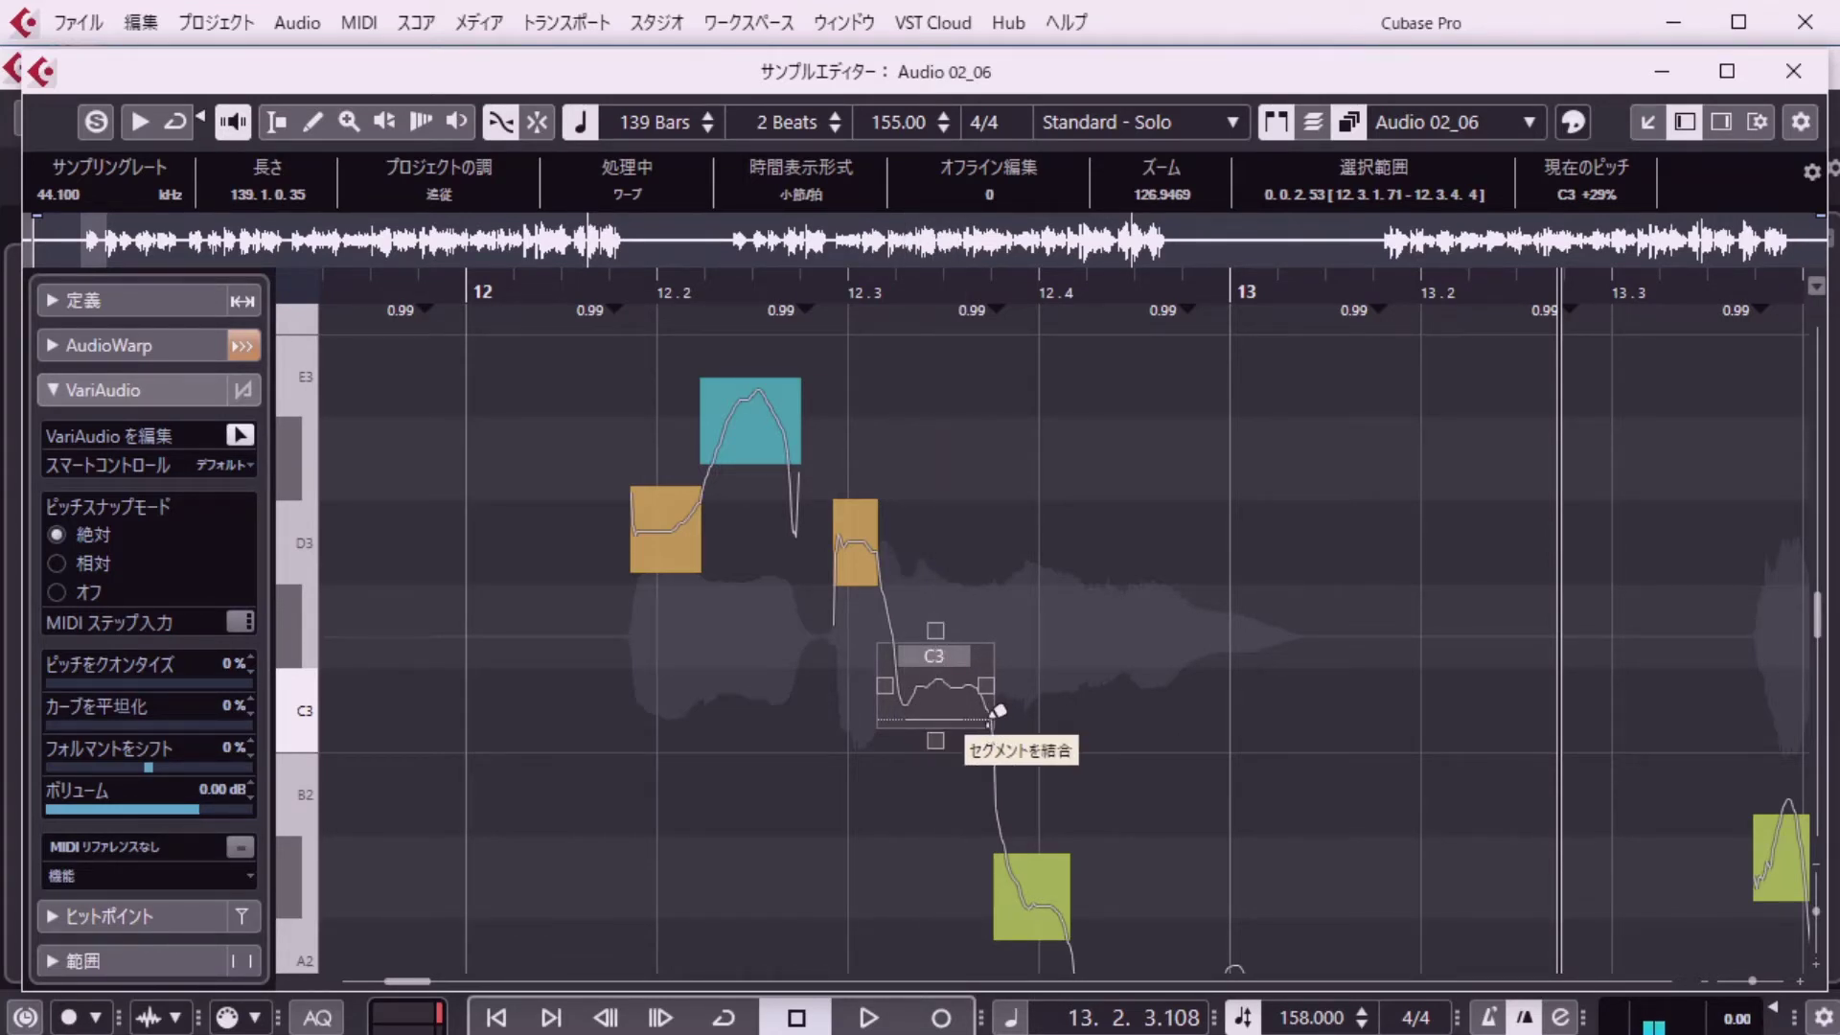
pyautogui.click(898, 706)
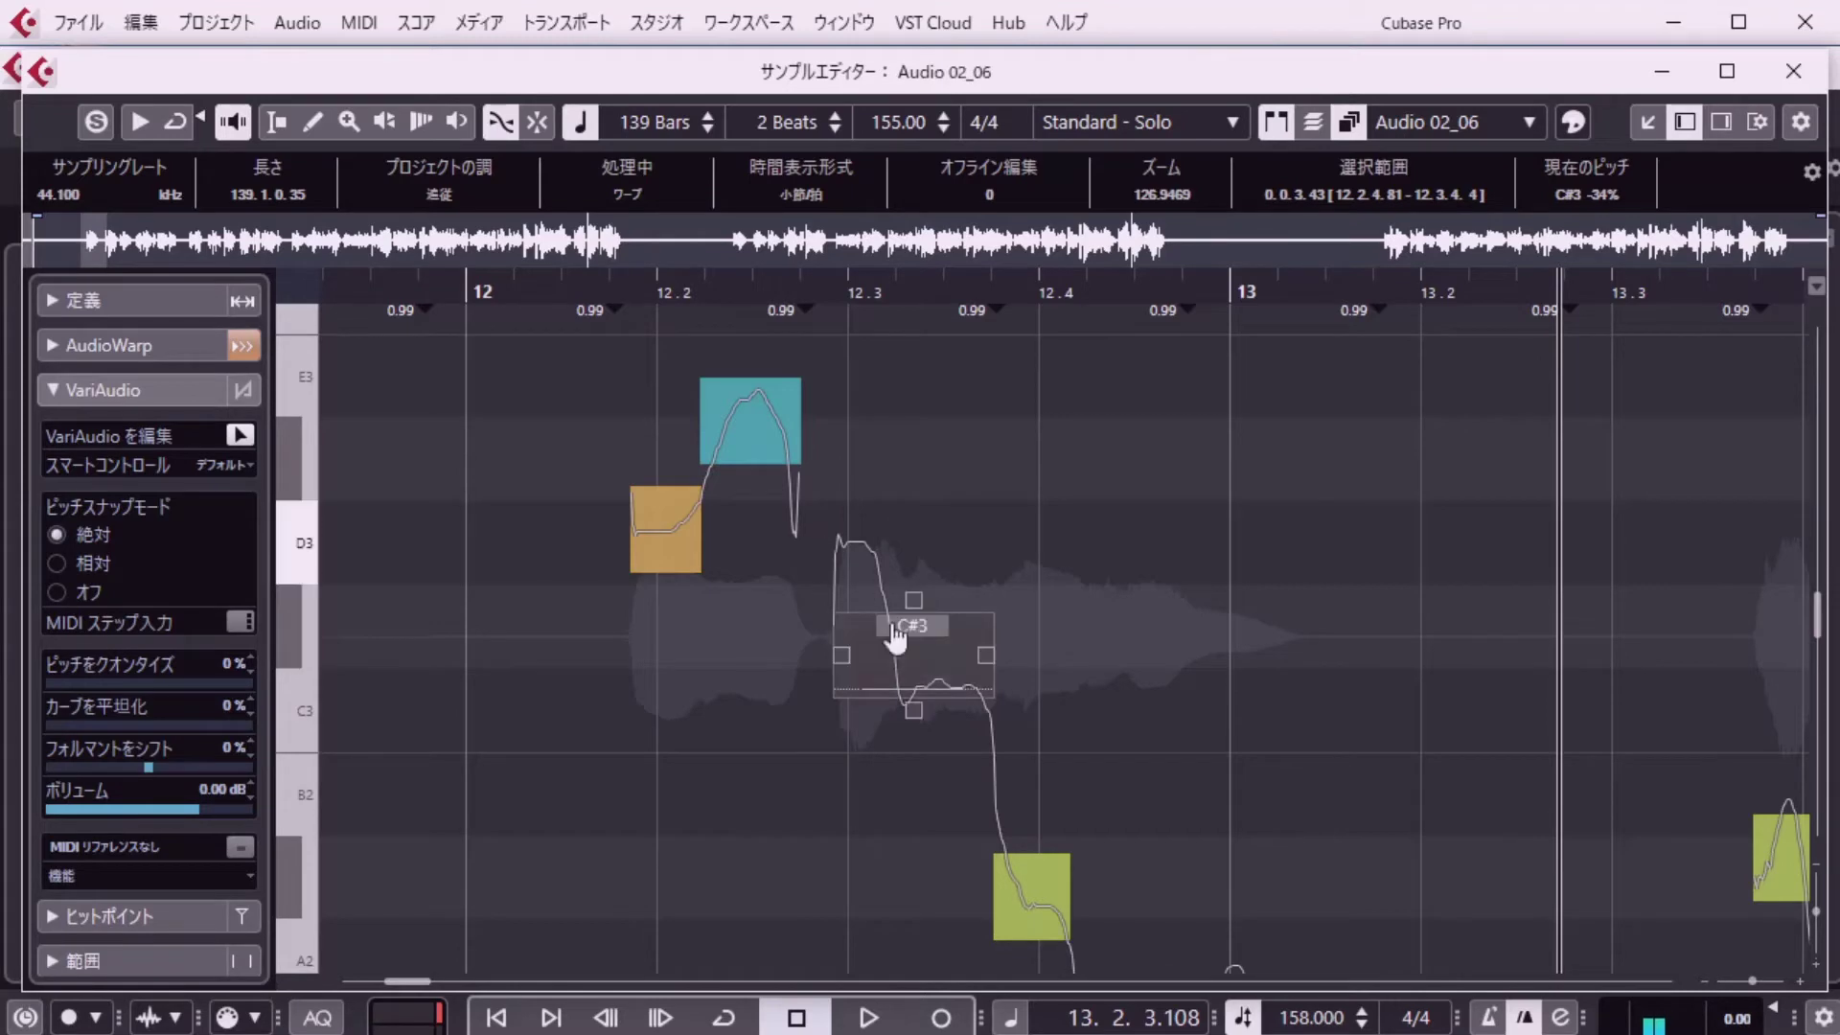
pyautogui.click(141, 22)
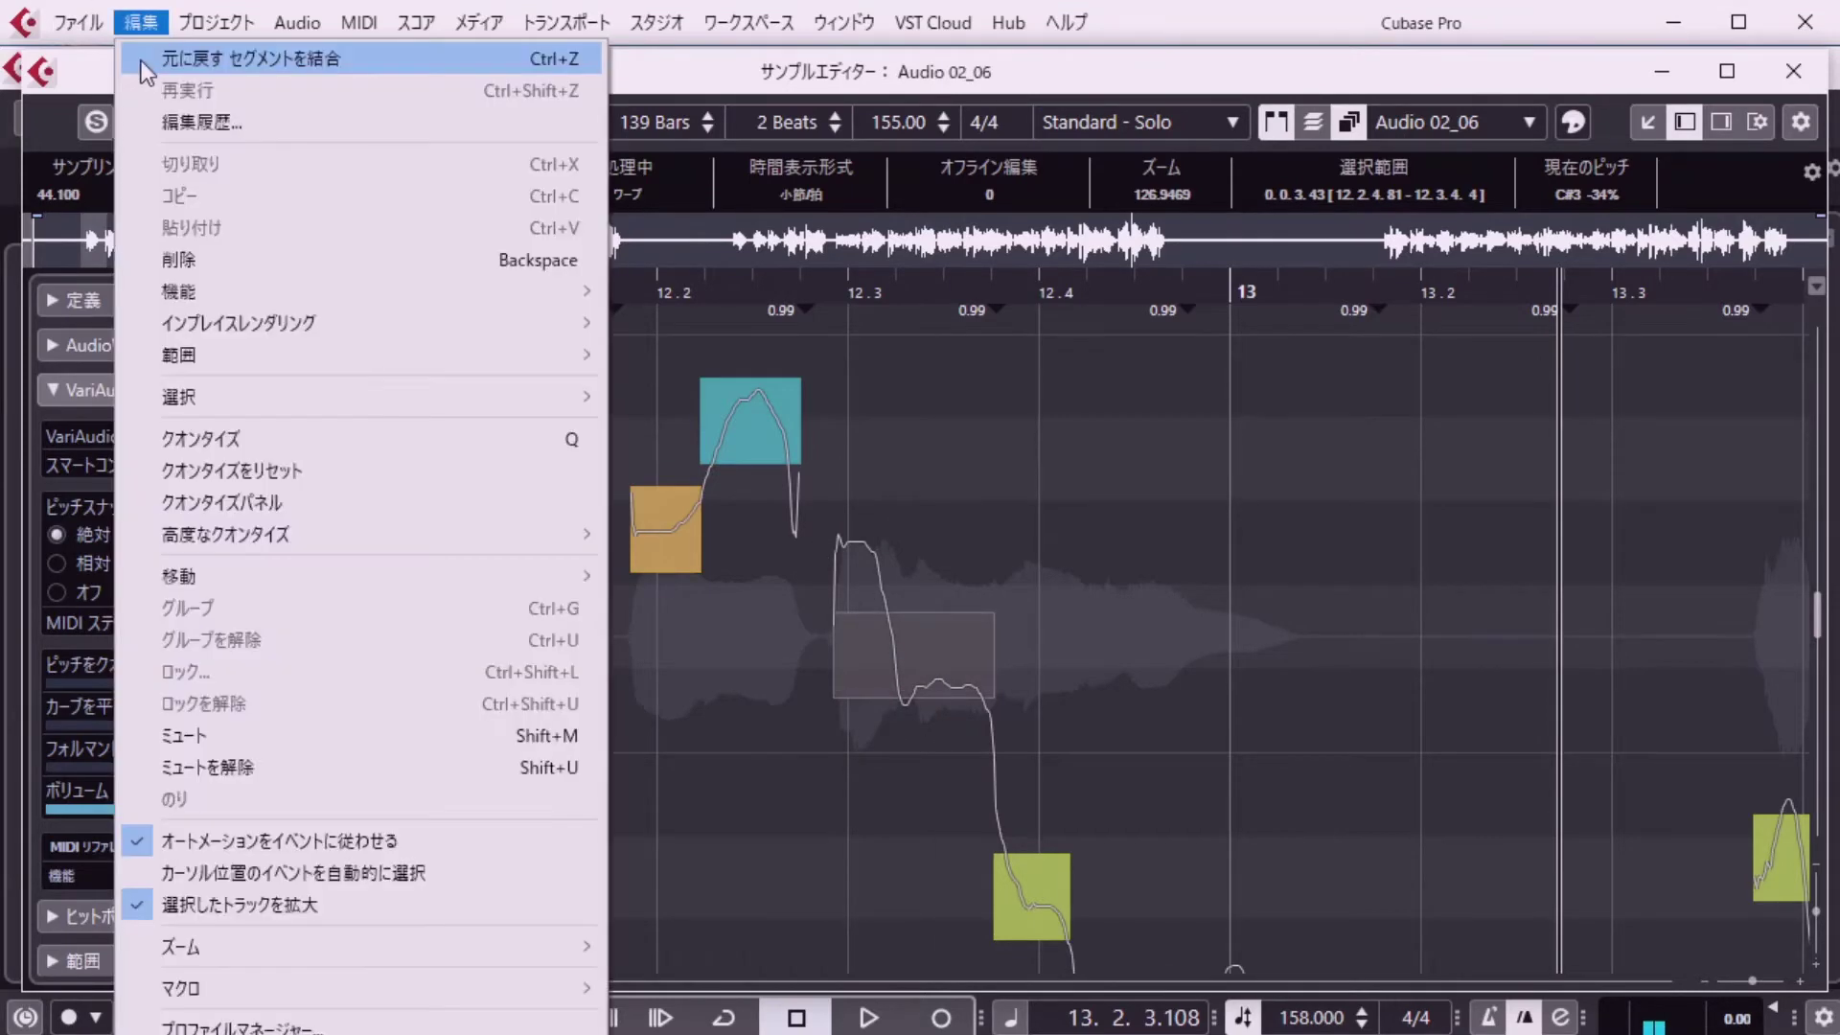
pyautogui.click(141, 60)
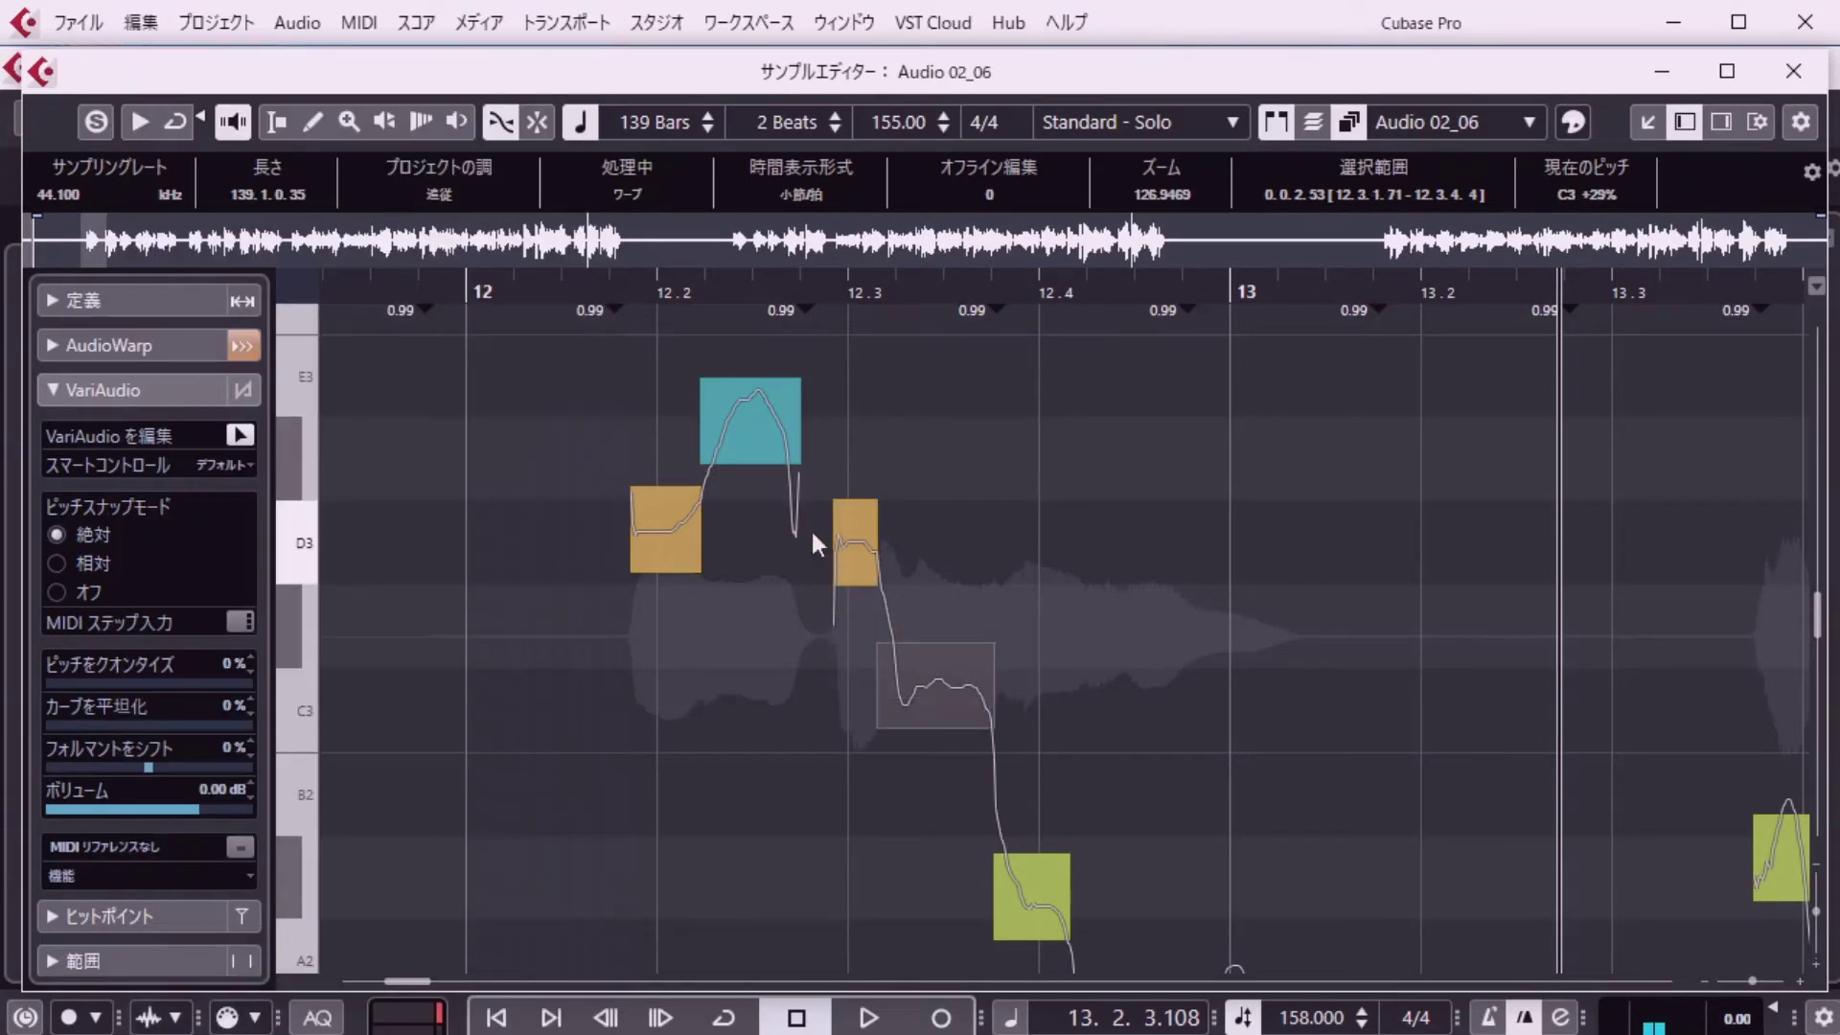
# Try merging the C3 segment with the segment that follows it, and undo the merge.
pyautogui.click(992, 707)
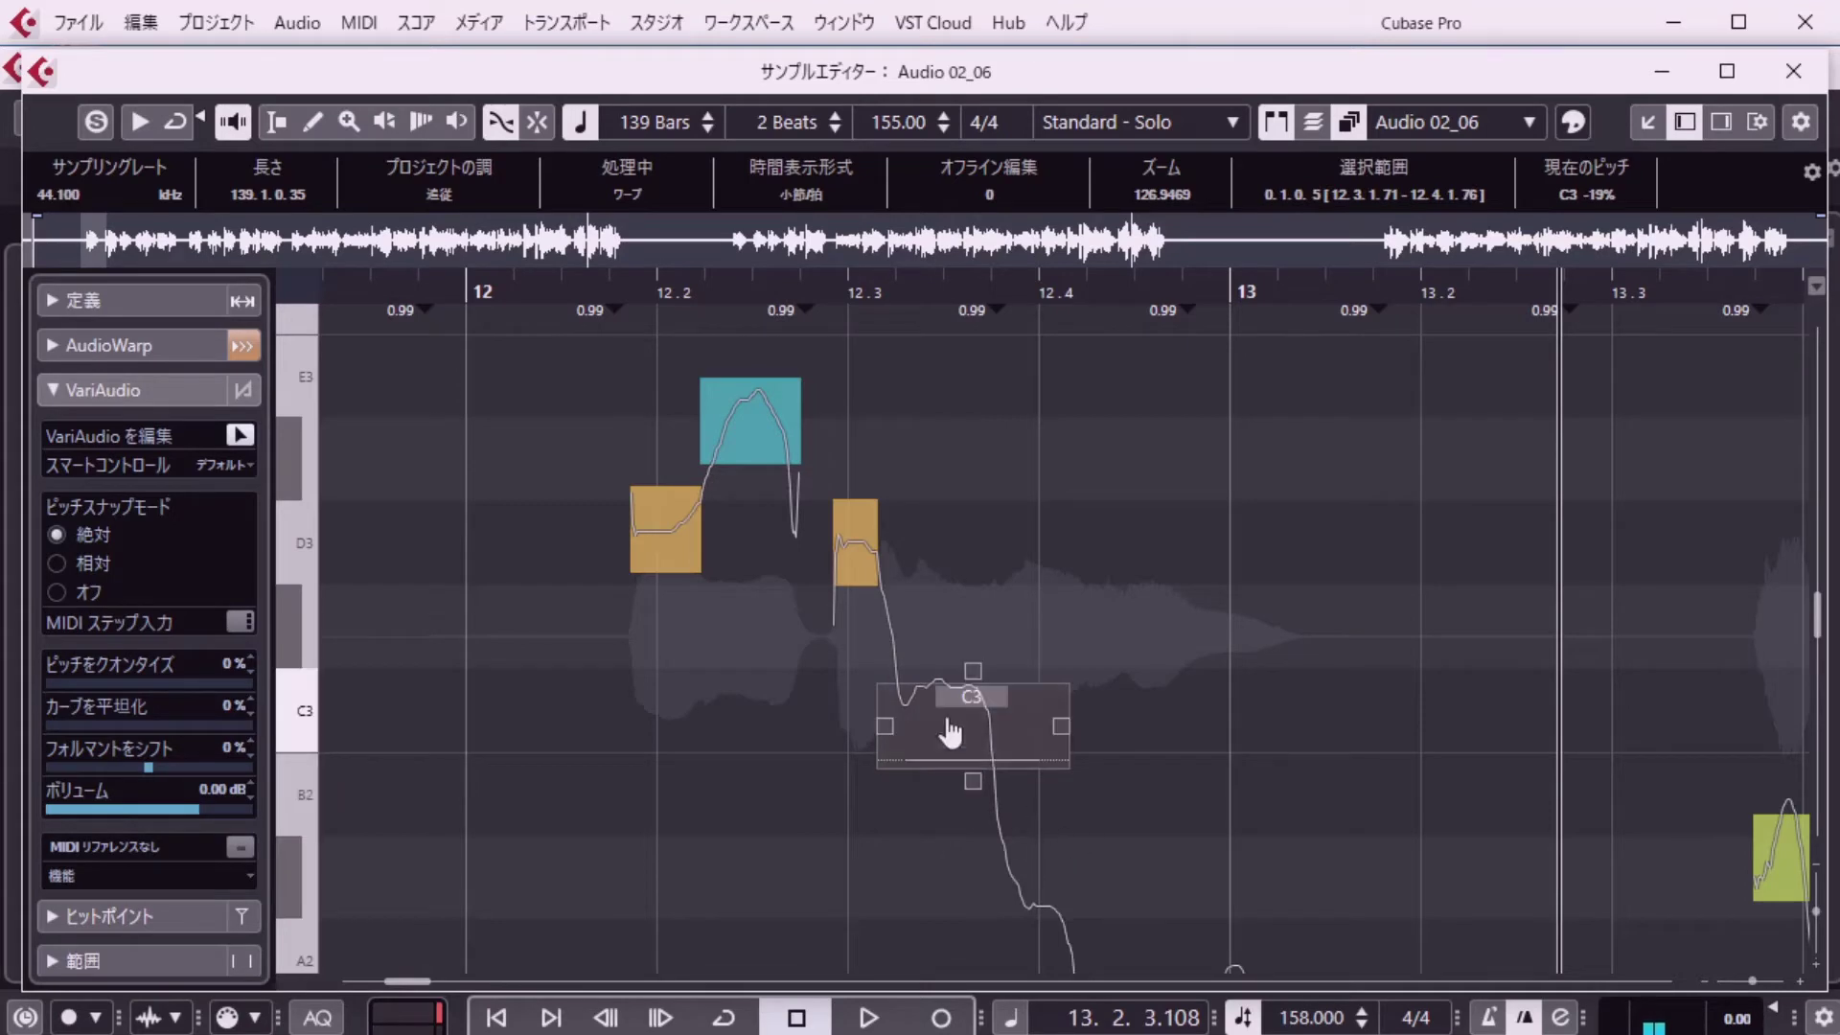
pyautogui.click(141, 22)
pyautogui.click(153, 60)
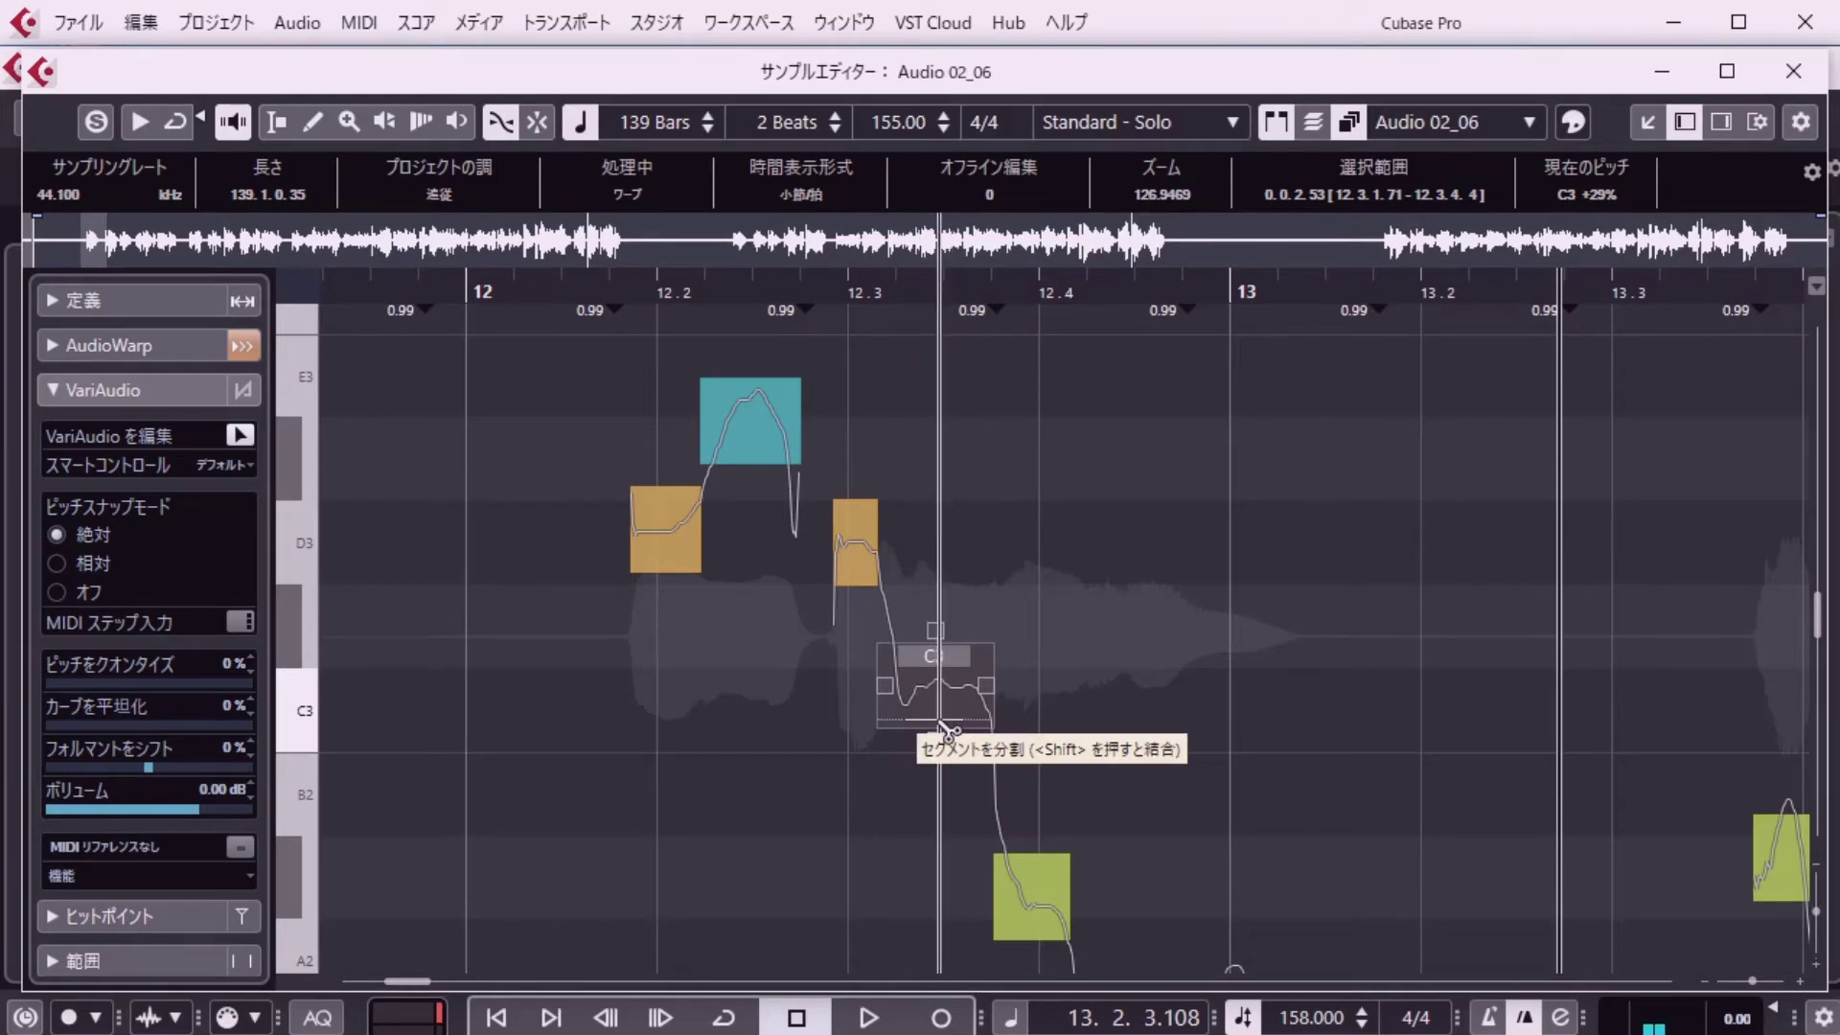
# Try splitting the C3 segment near its middle at 12.3.2.108, and undo the split.
pyautogui.click(941, 726)
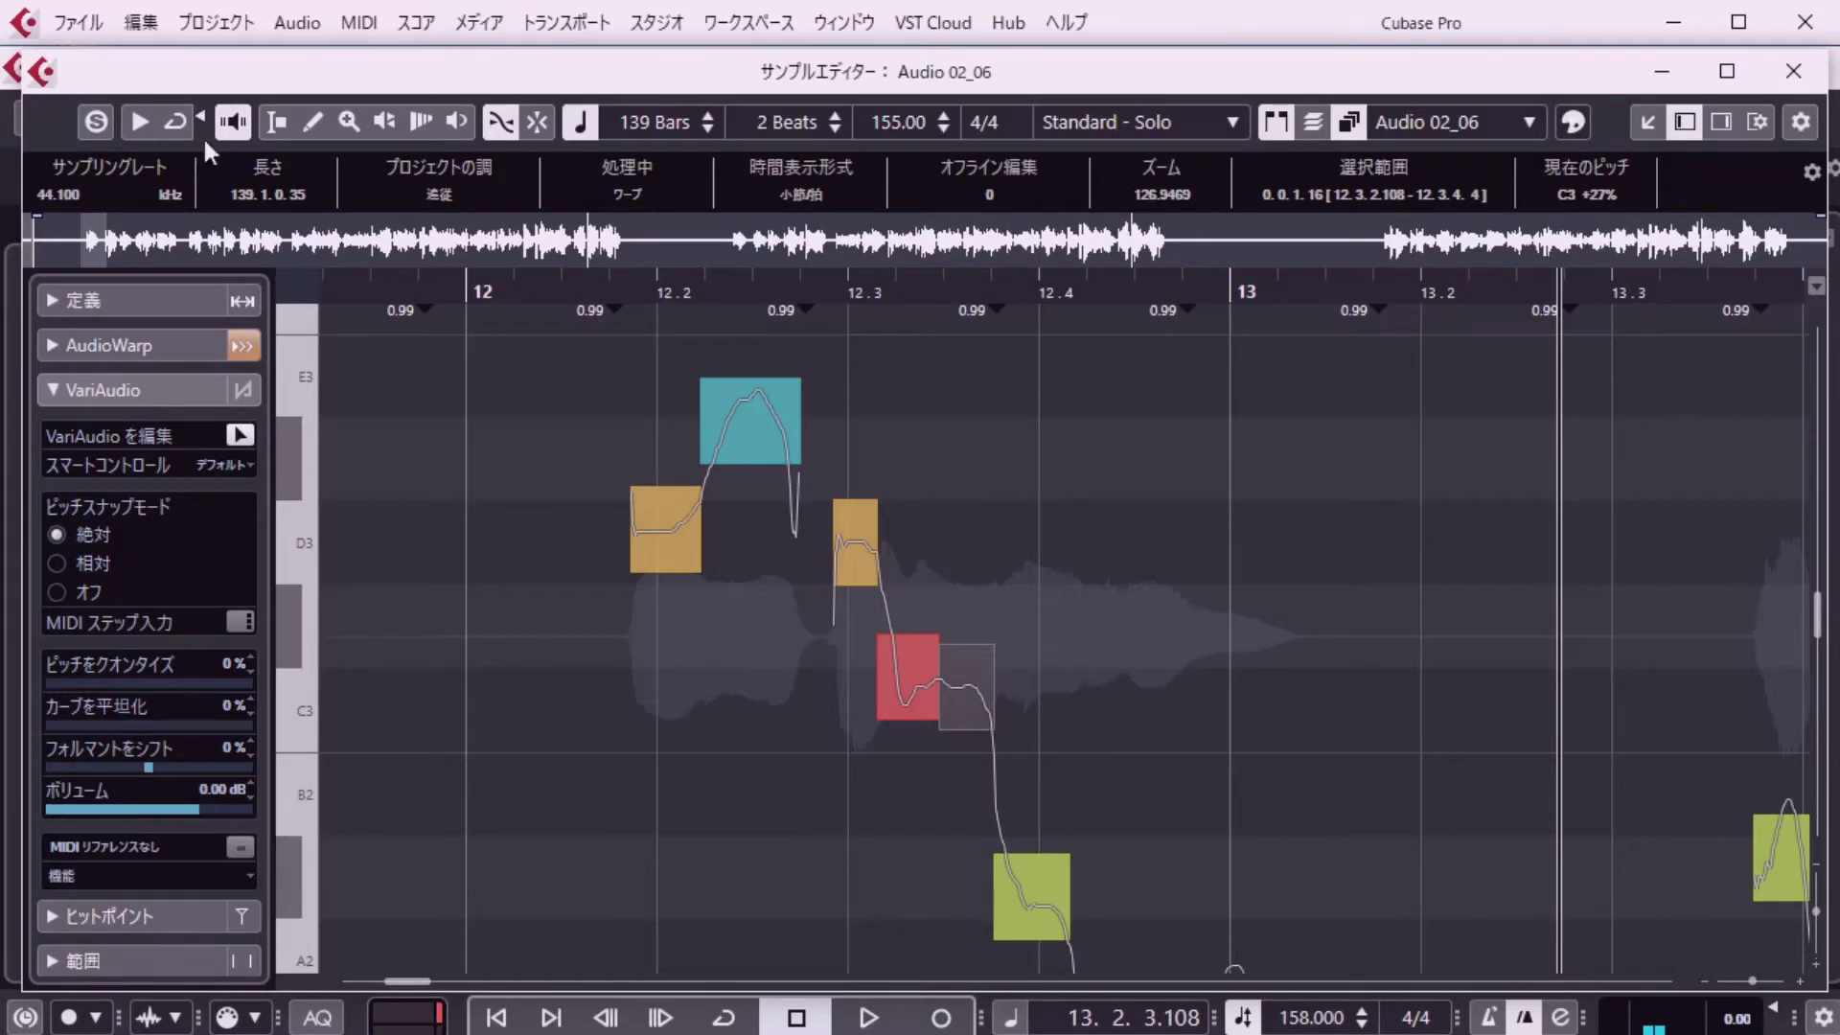
pyautogui.click(144, 22)
pyautogui.click(191, 53)
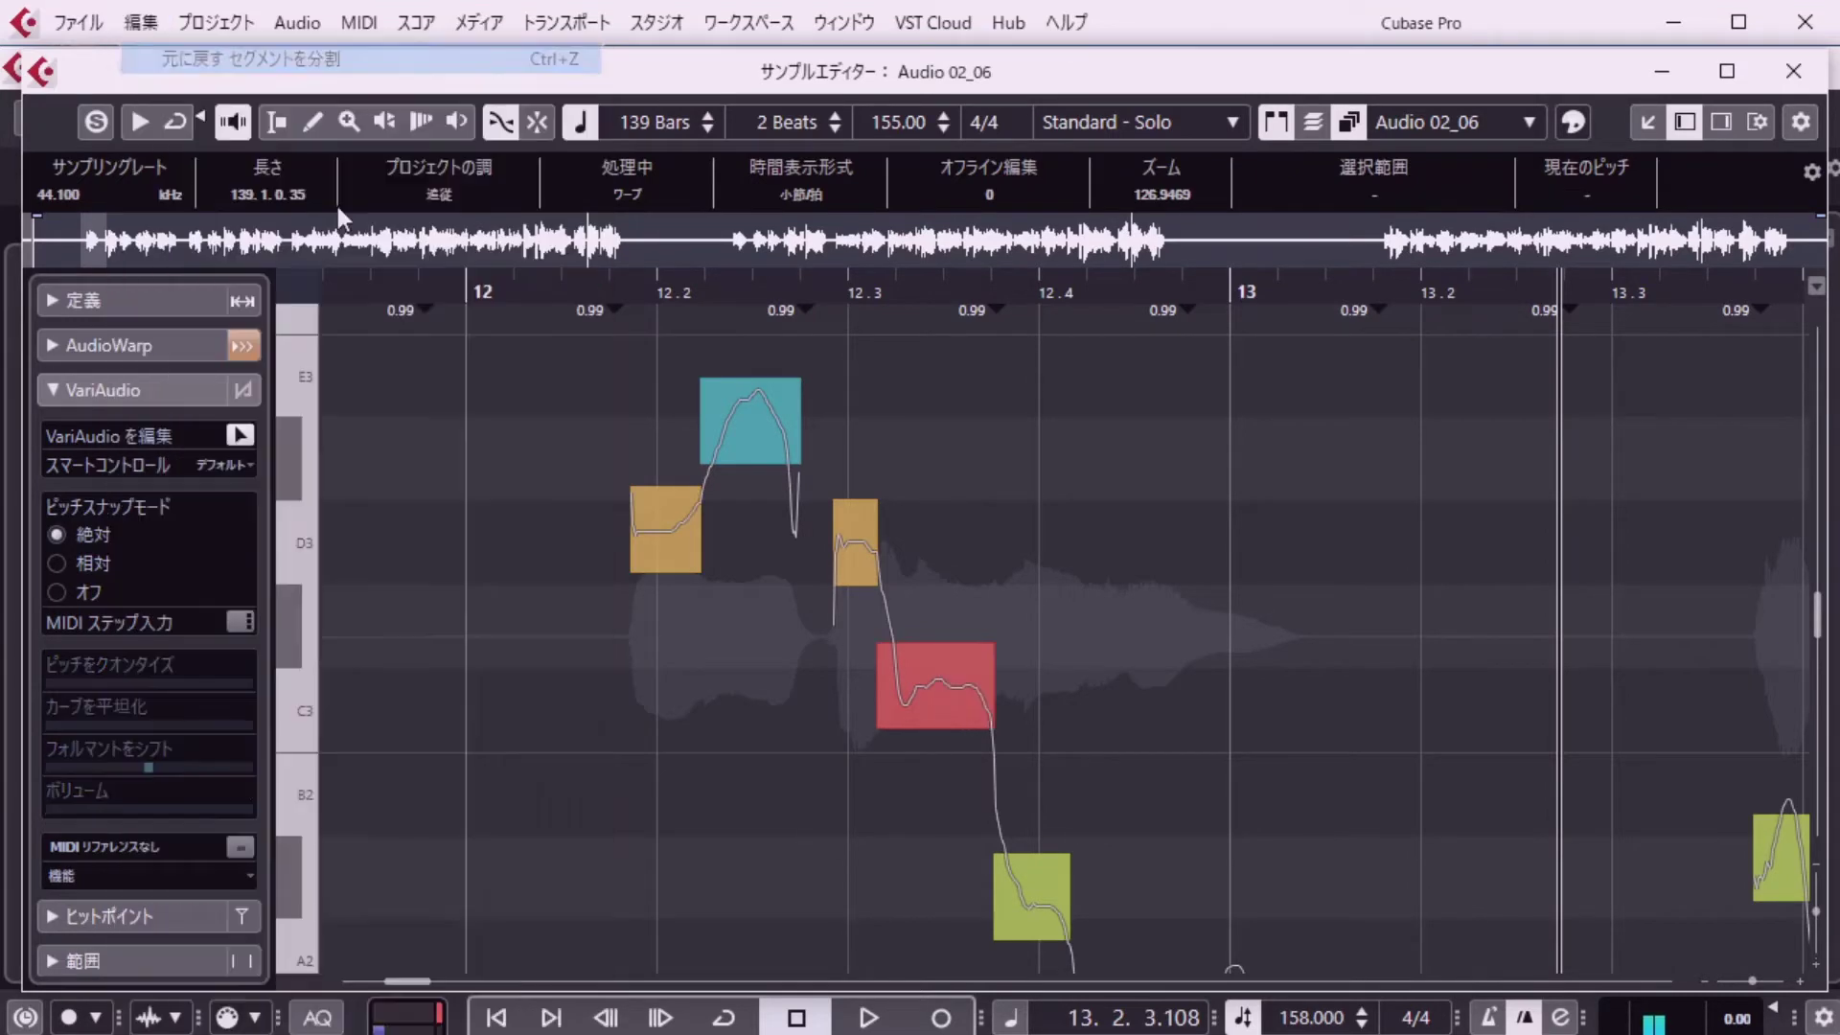
# Merge the C3 segment with the preceding D3 segment and split the result at 12.3.2.10.
pyautogui.click(922, 706)
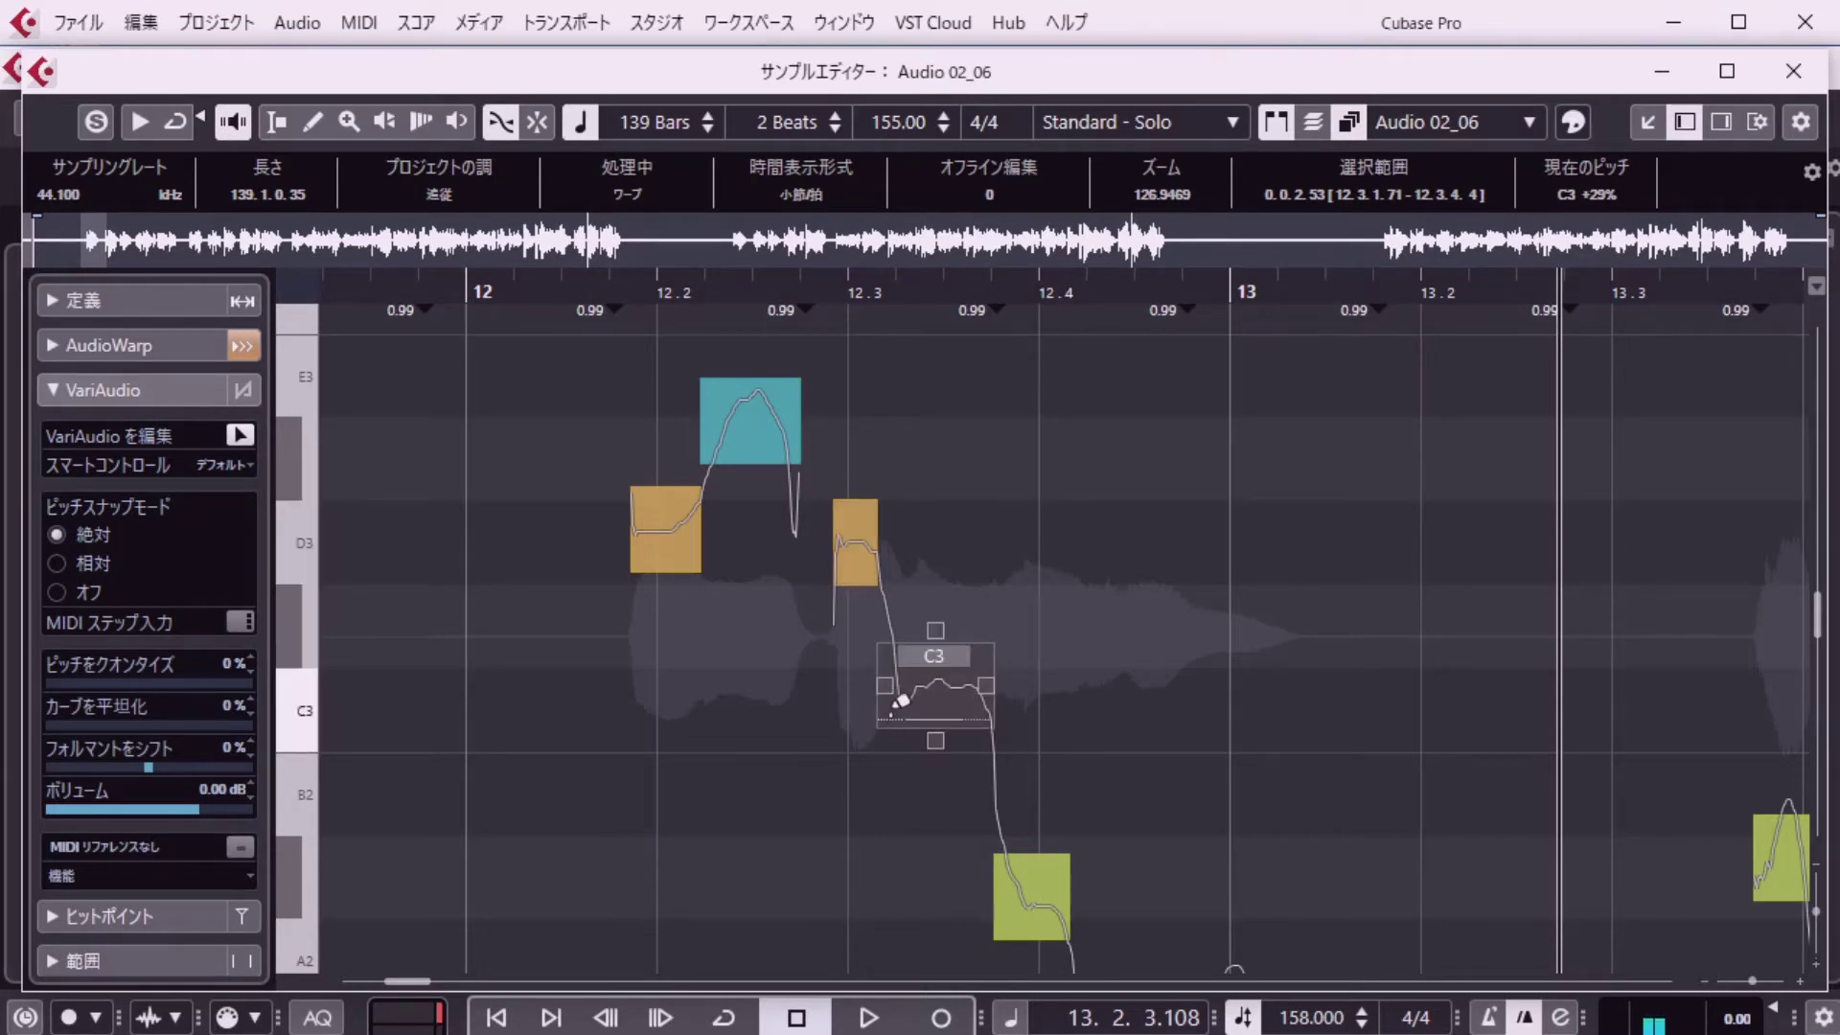
pyautogui.keyDown('shift'); pyautogui.click(901, 707); pyautogui.keyUp('shift')
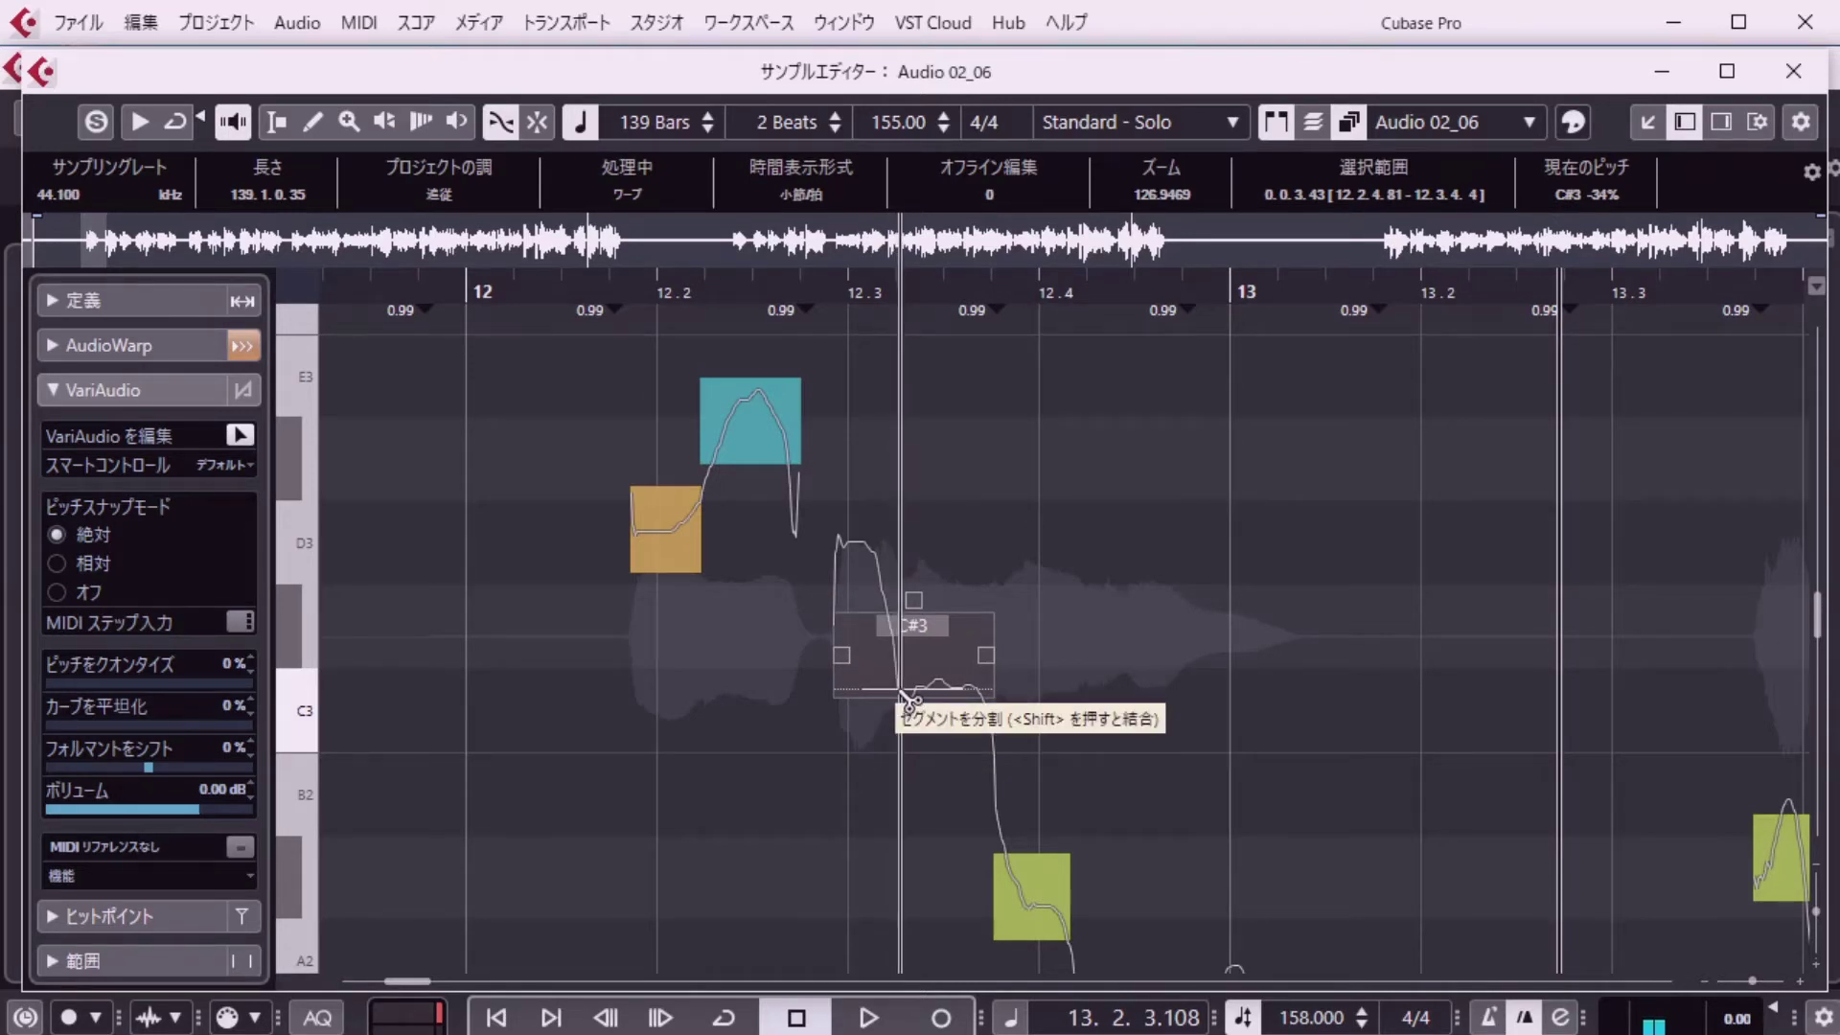
pyautogui.click(899, 692)
# Audition the D3 and C3 segments on either side of the new split.
pyautogui.click(870, 559)
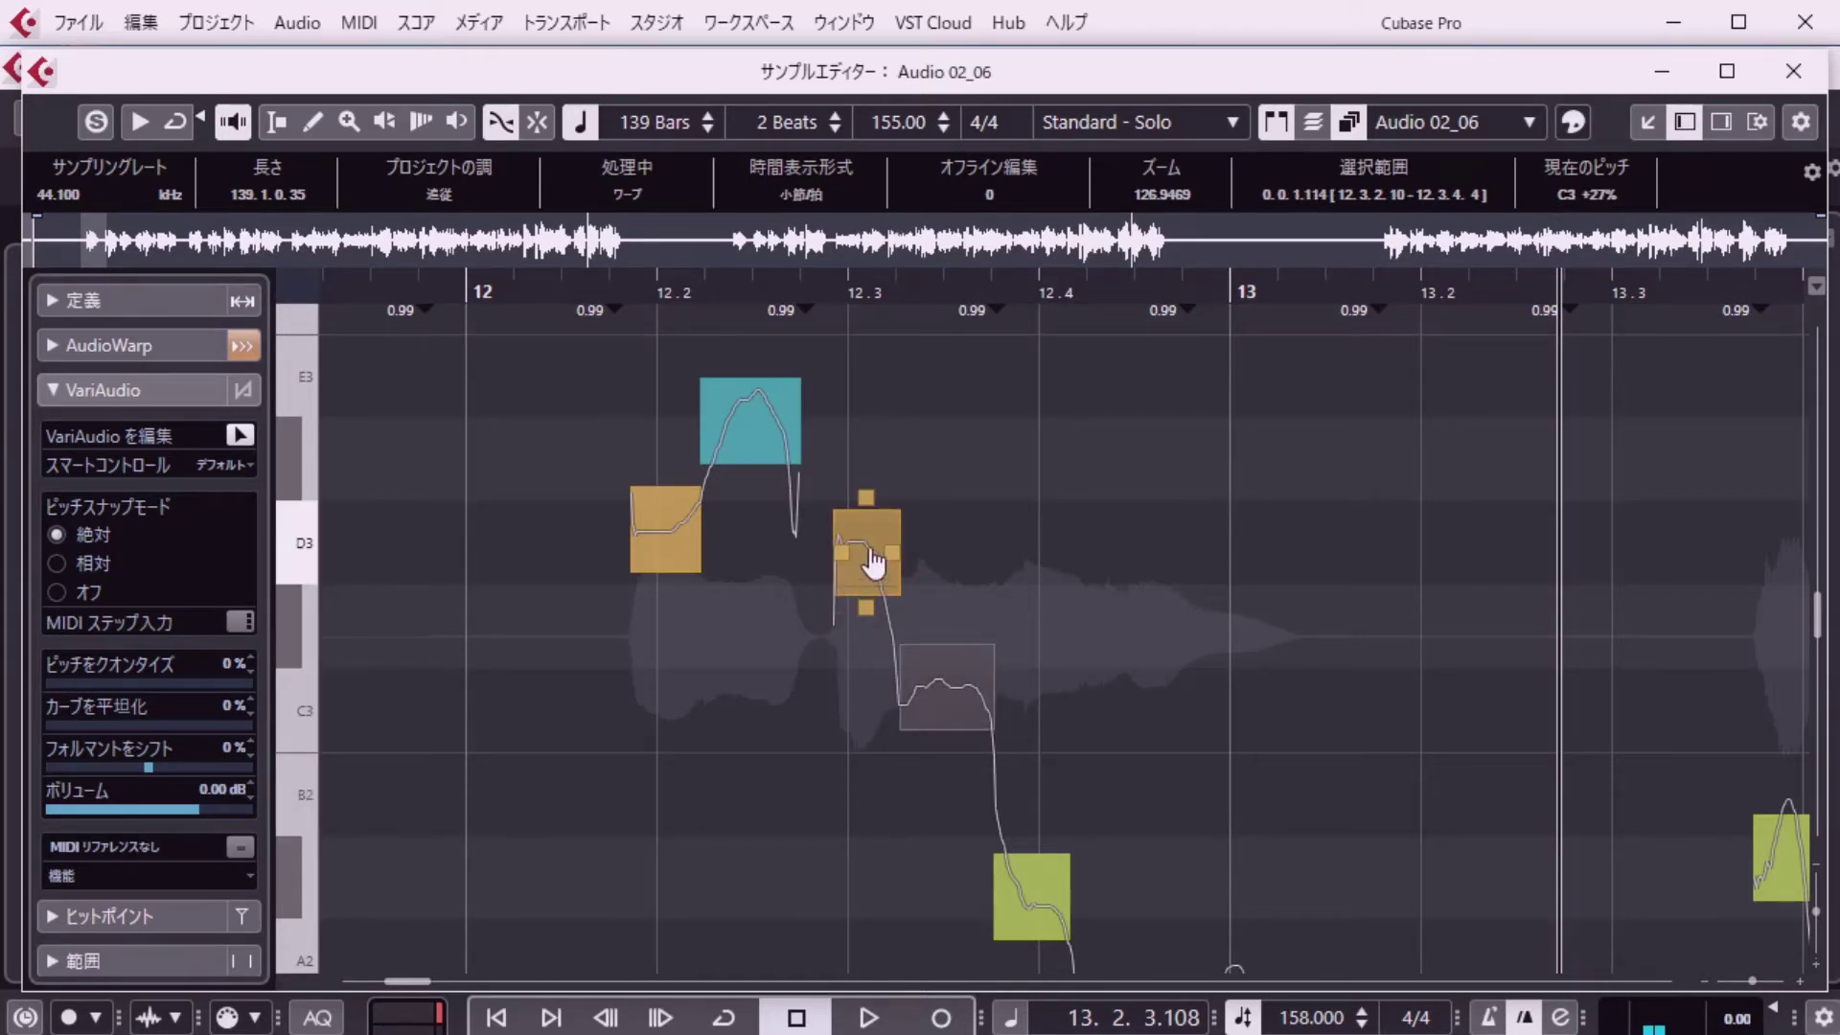
pyautogui.moveTo(873, 568); pyautogui.dragTo(945, 675)
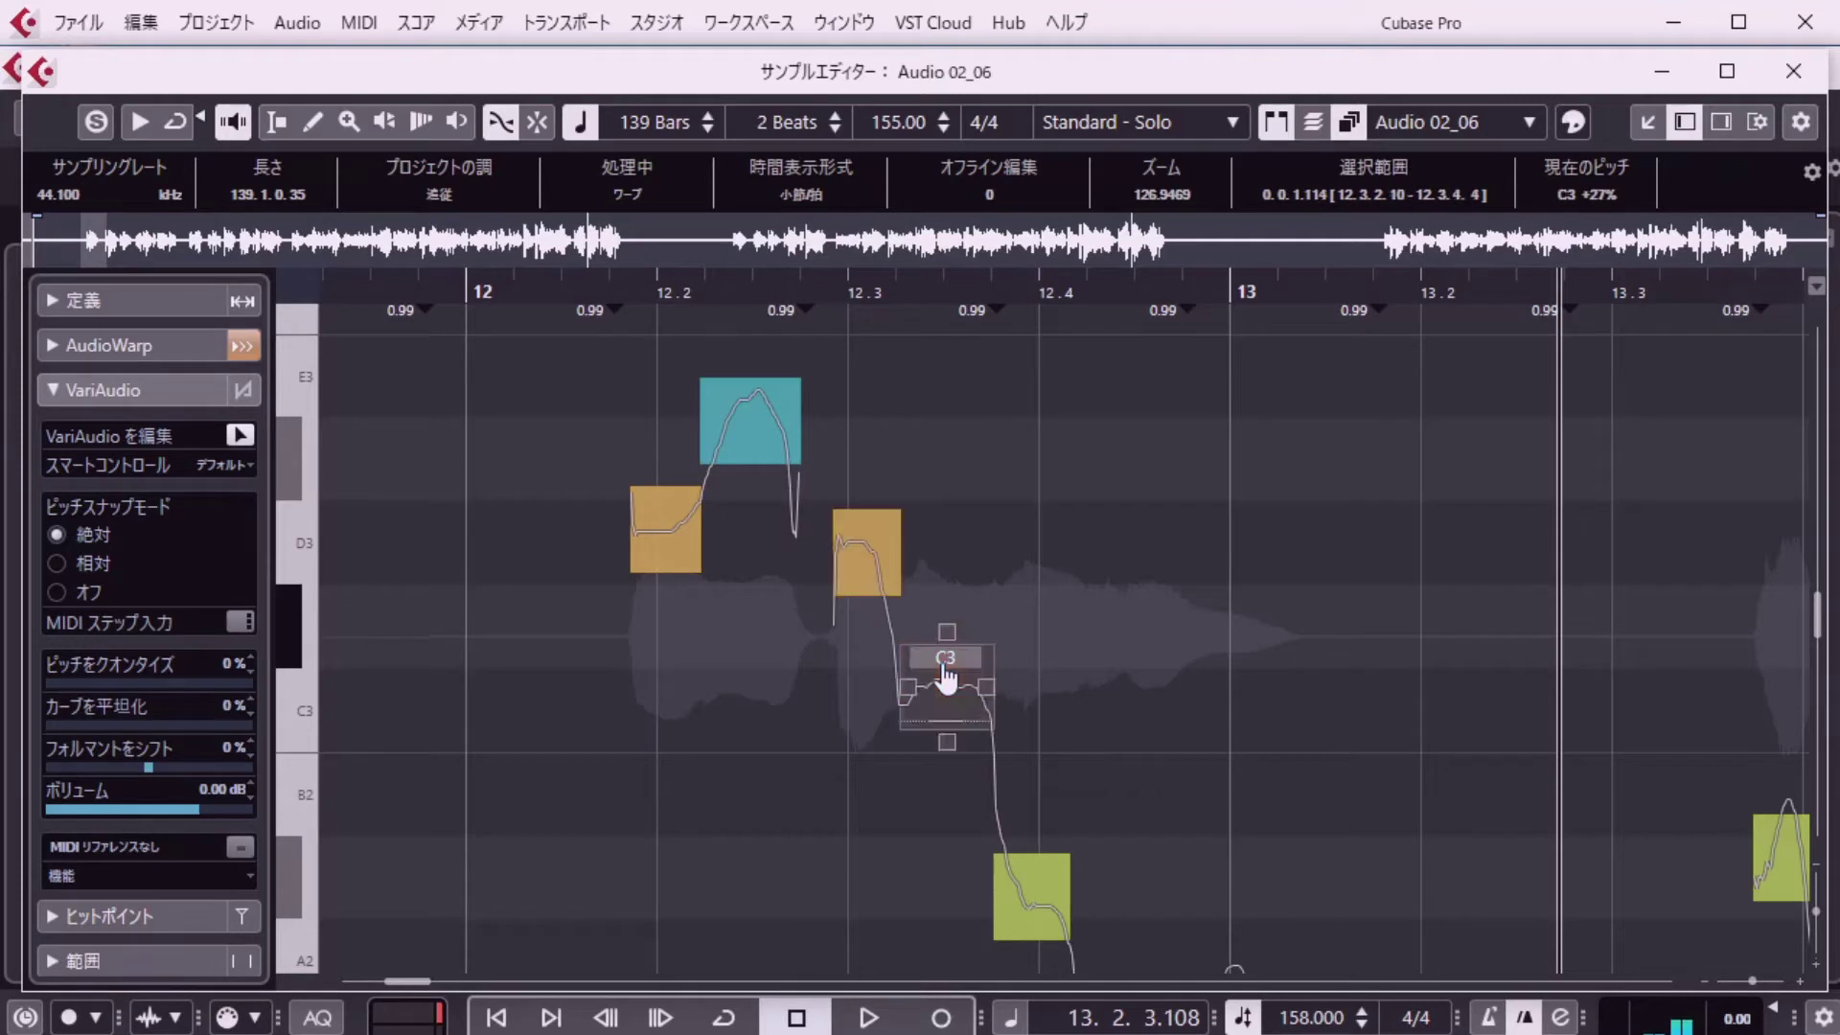
pyautogui.click(868, 573)
pyautogui.click(935, 690)
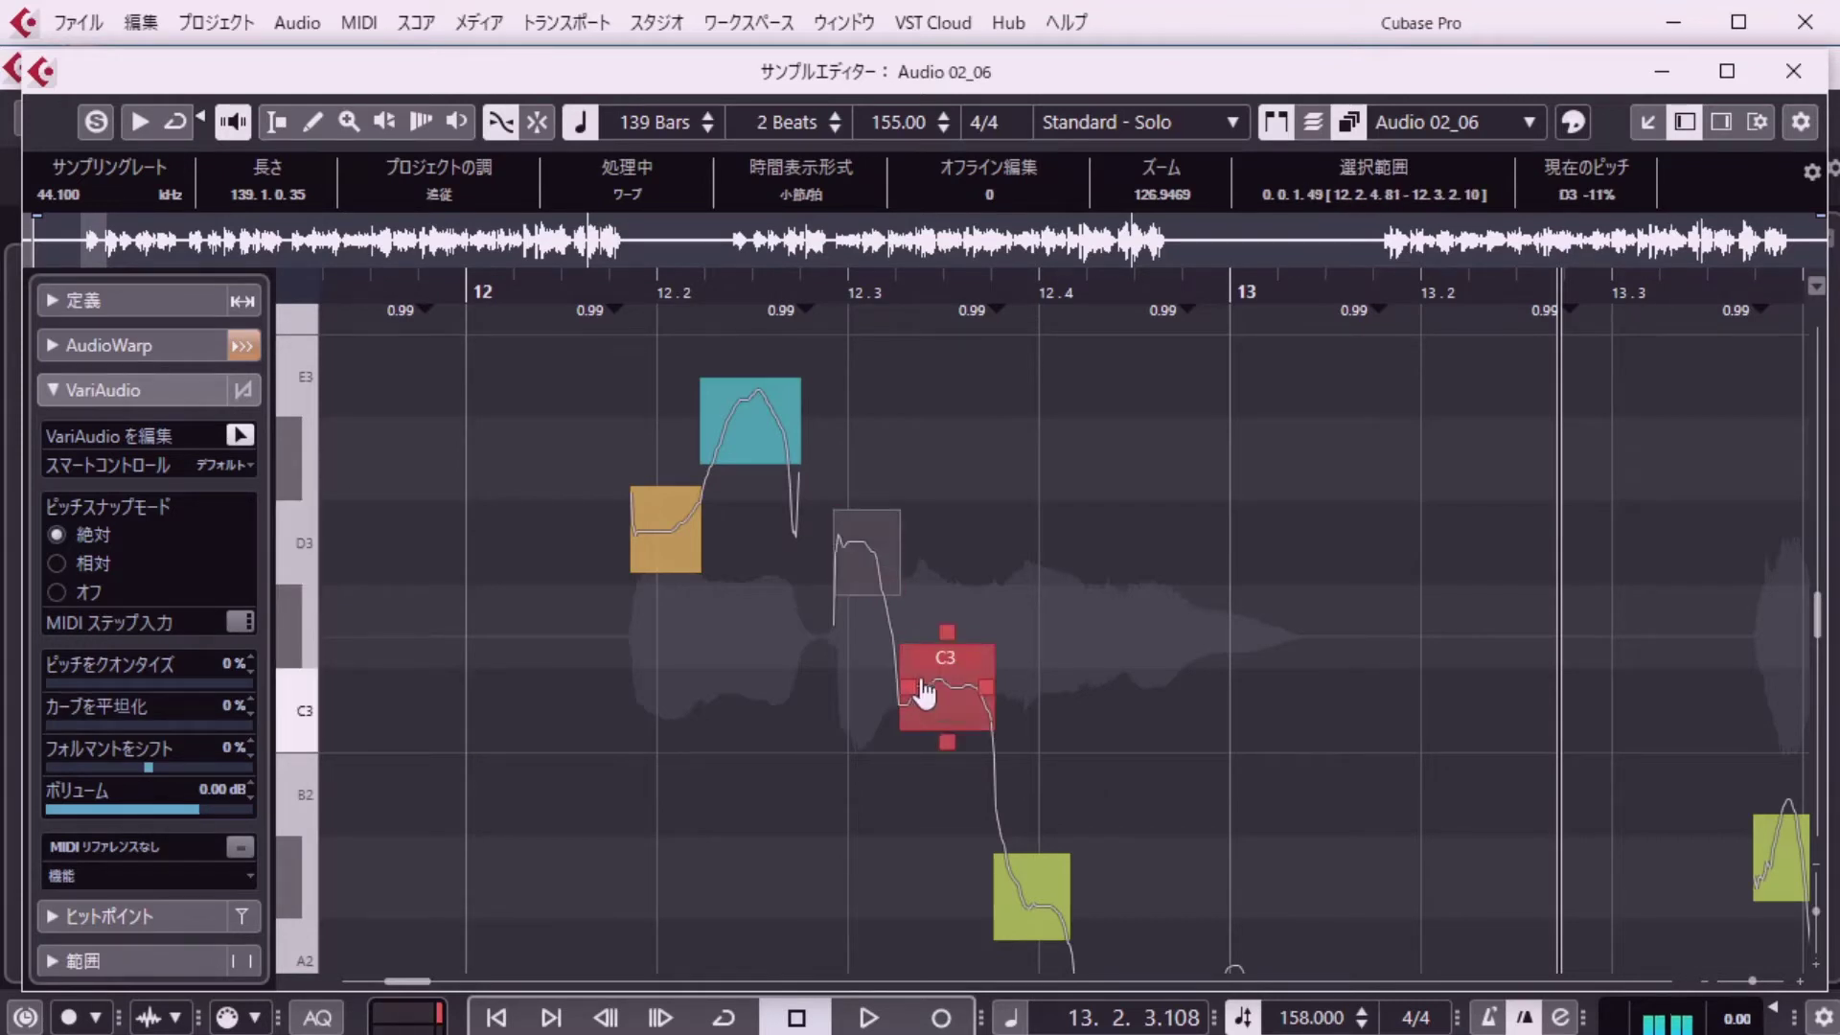
pyautogui.click(870, 574)
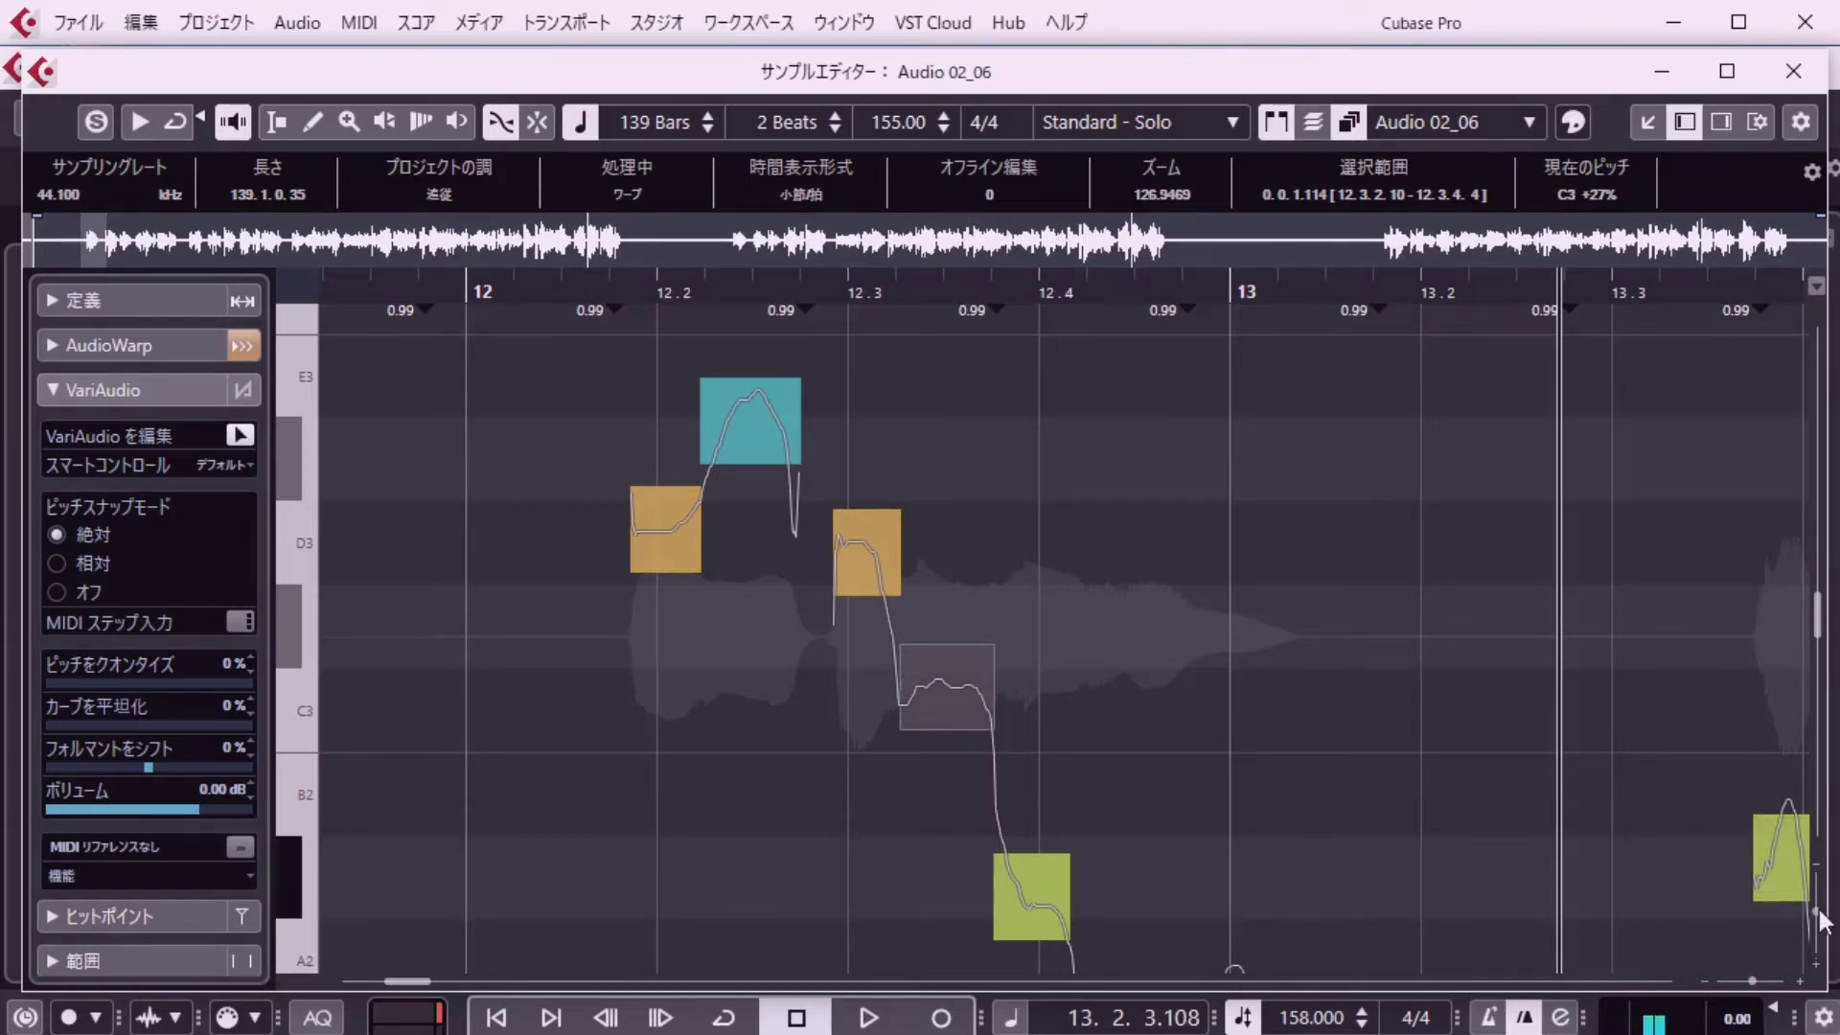
# Merge the short segment after beat 12.4 with the longer G#2 segment that follows it.
pyautogui.moveTo(1817, 915); pyautogui.dragTo(1817, 898)
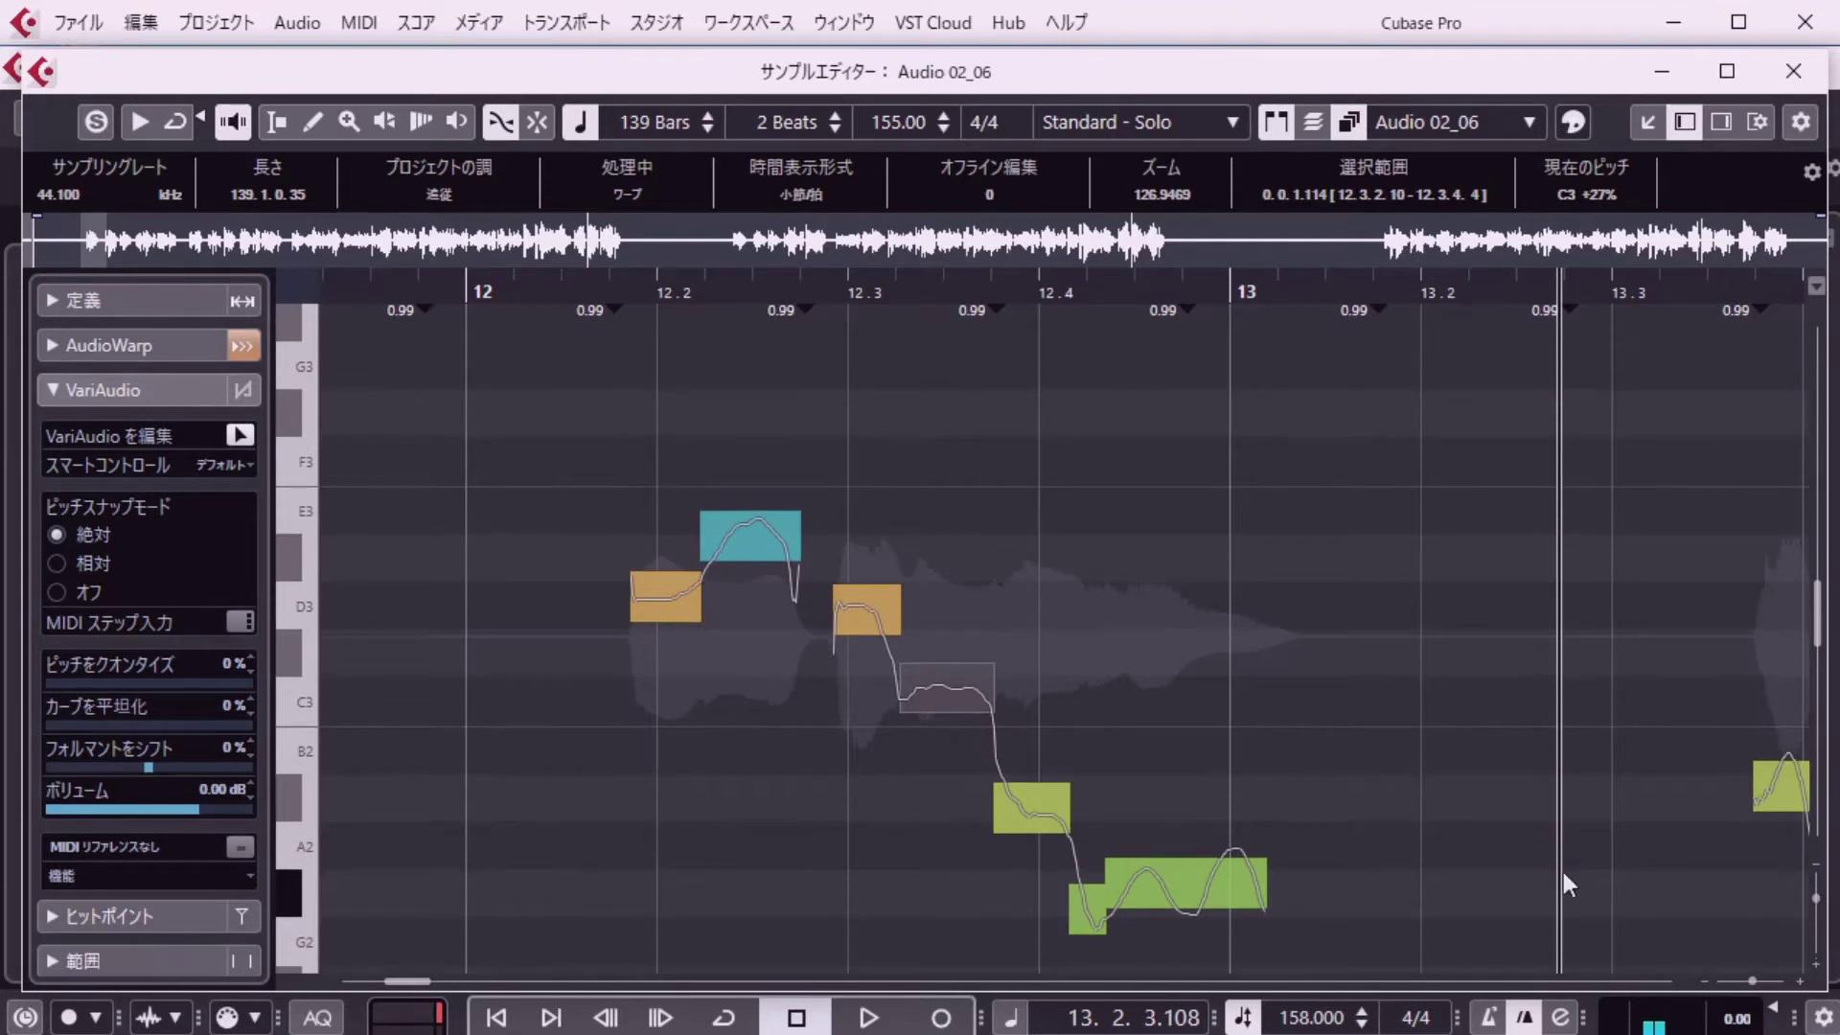
pyautogui.click(1040, 832)
pyautogui.click(1112, 893)
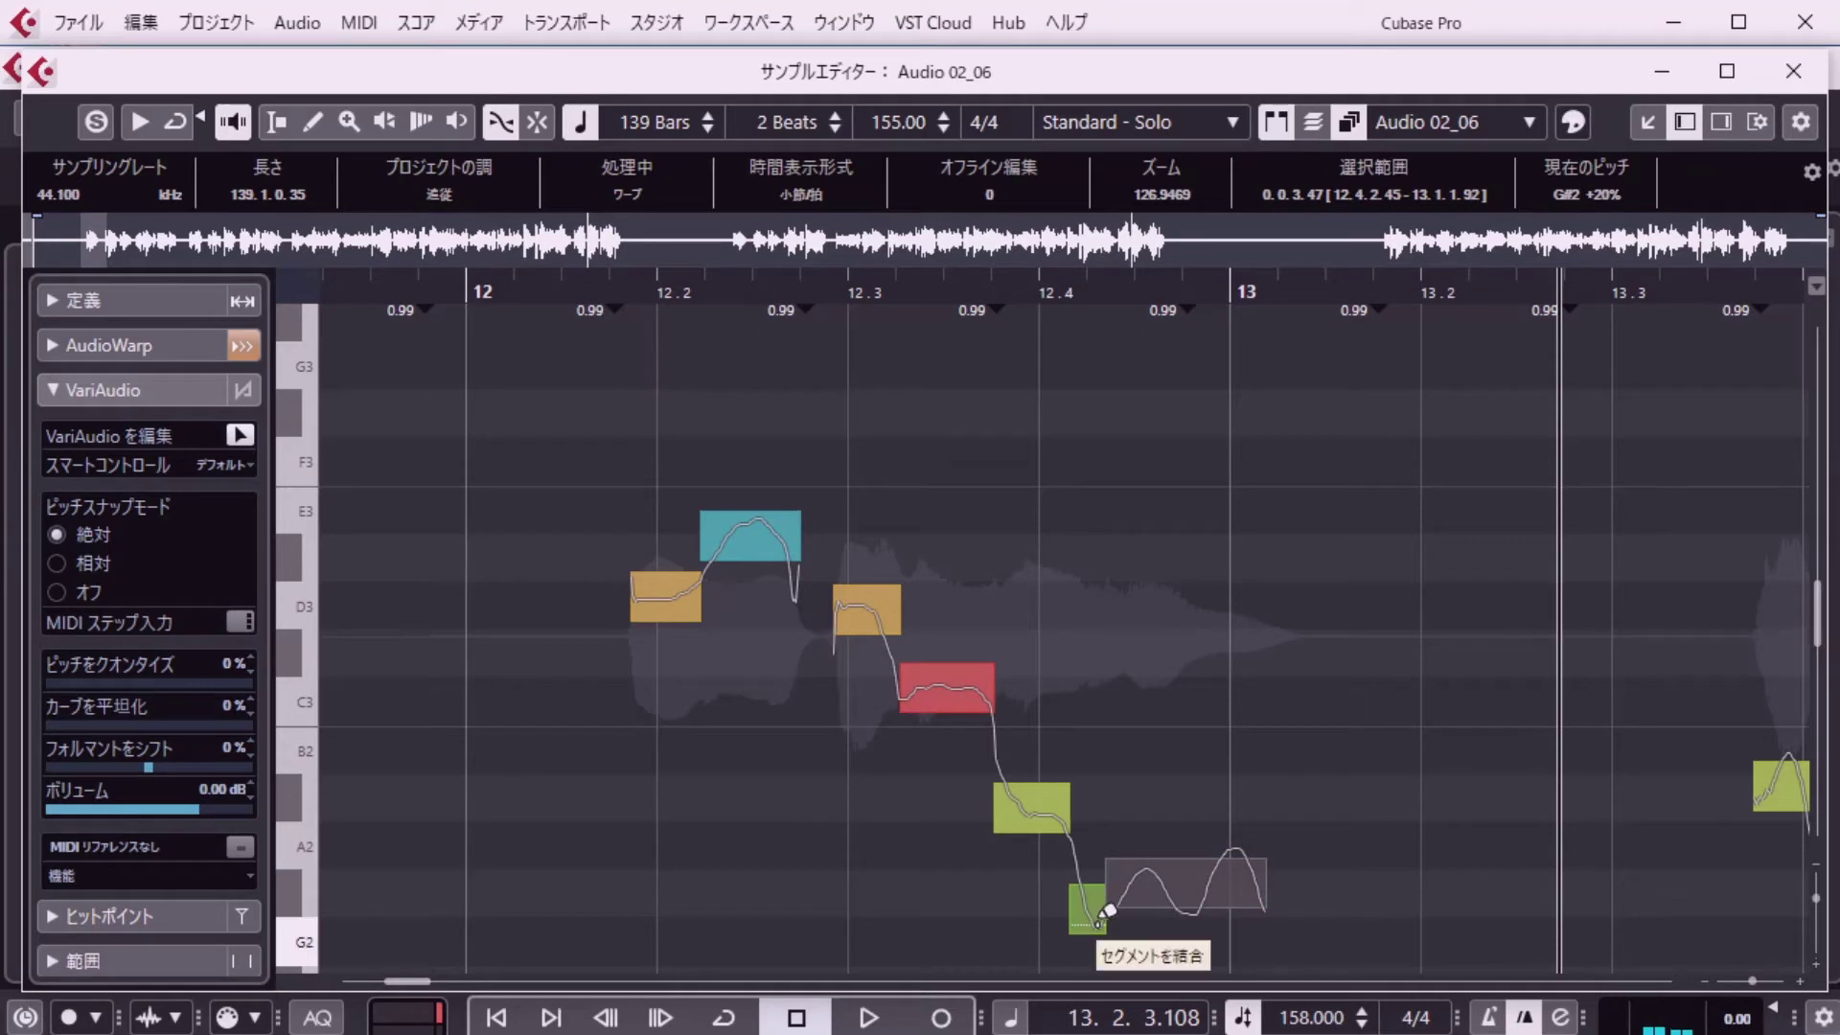
pyautogui.click(1097, 922)
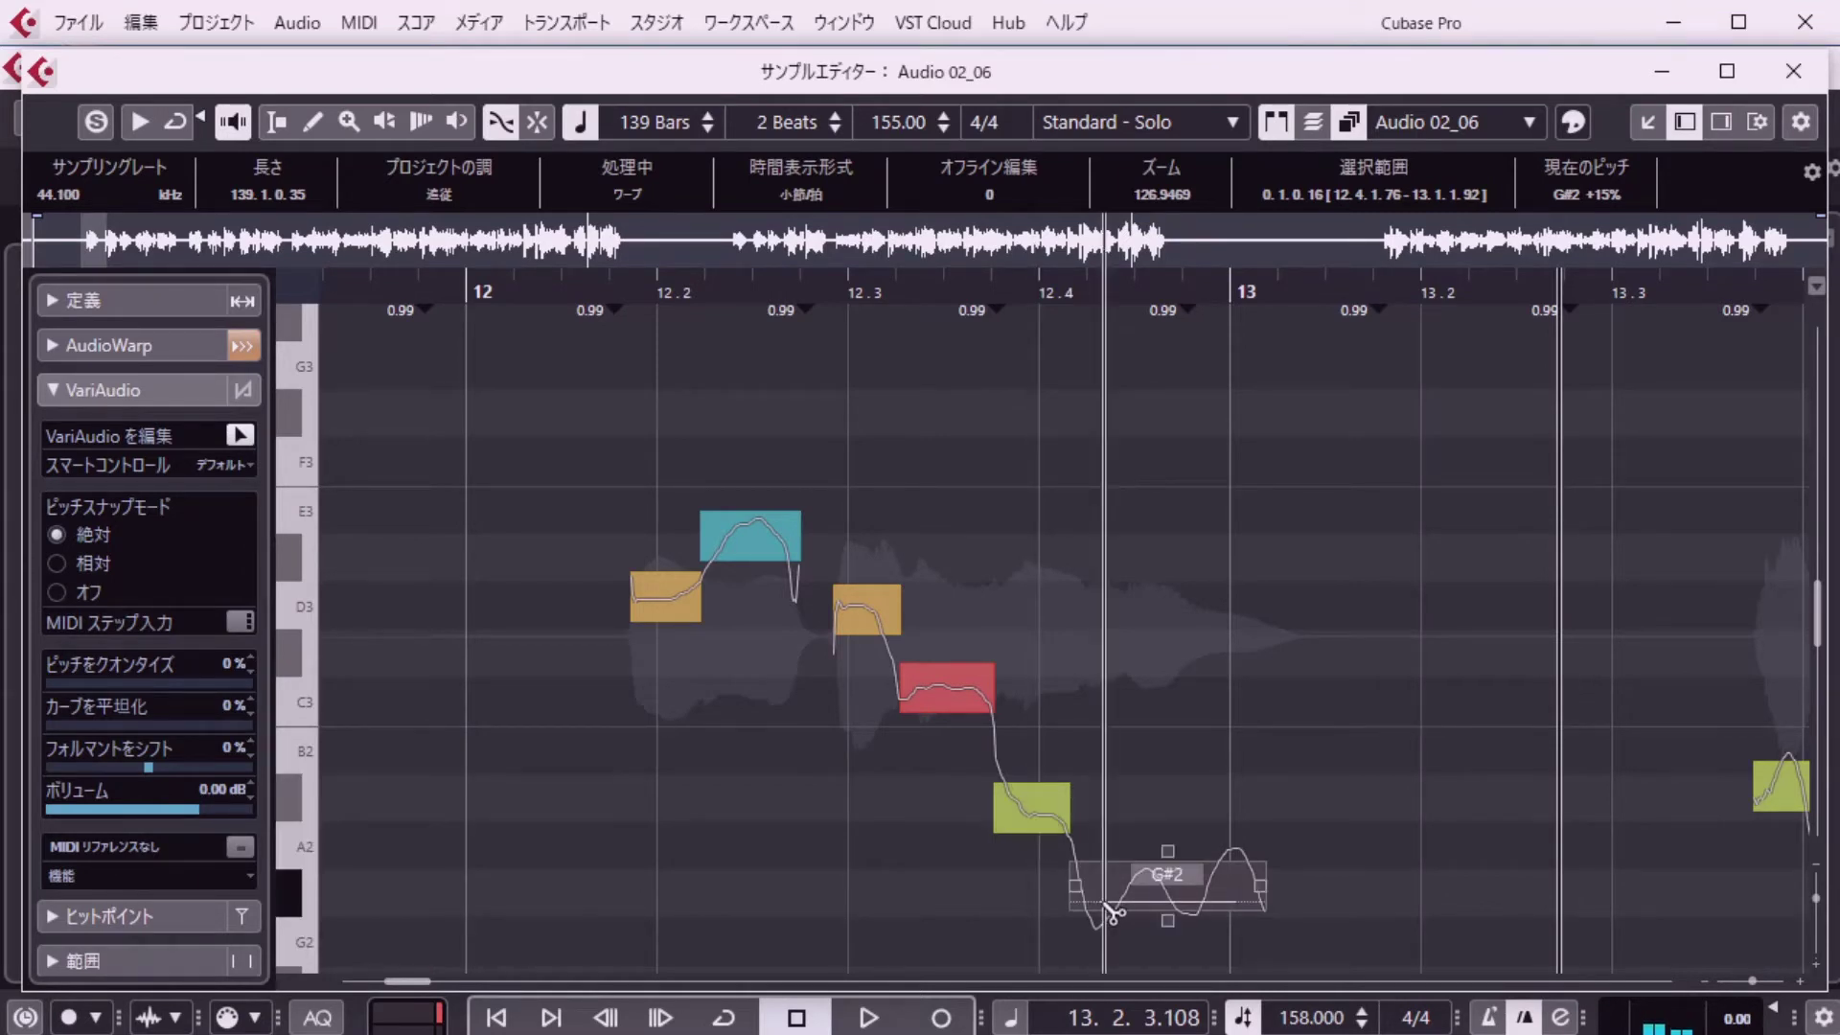
# Merge the A#2 segment around beat 12.4 with the following G#2 segment and split the result at 12.4.2.24.
pyautogui.click(1090, 901)
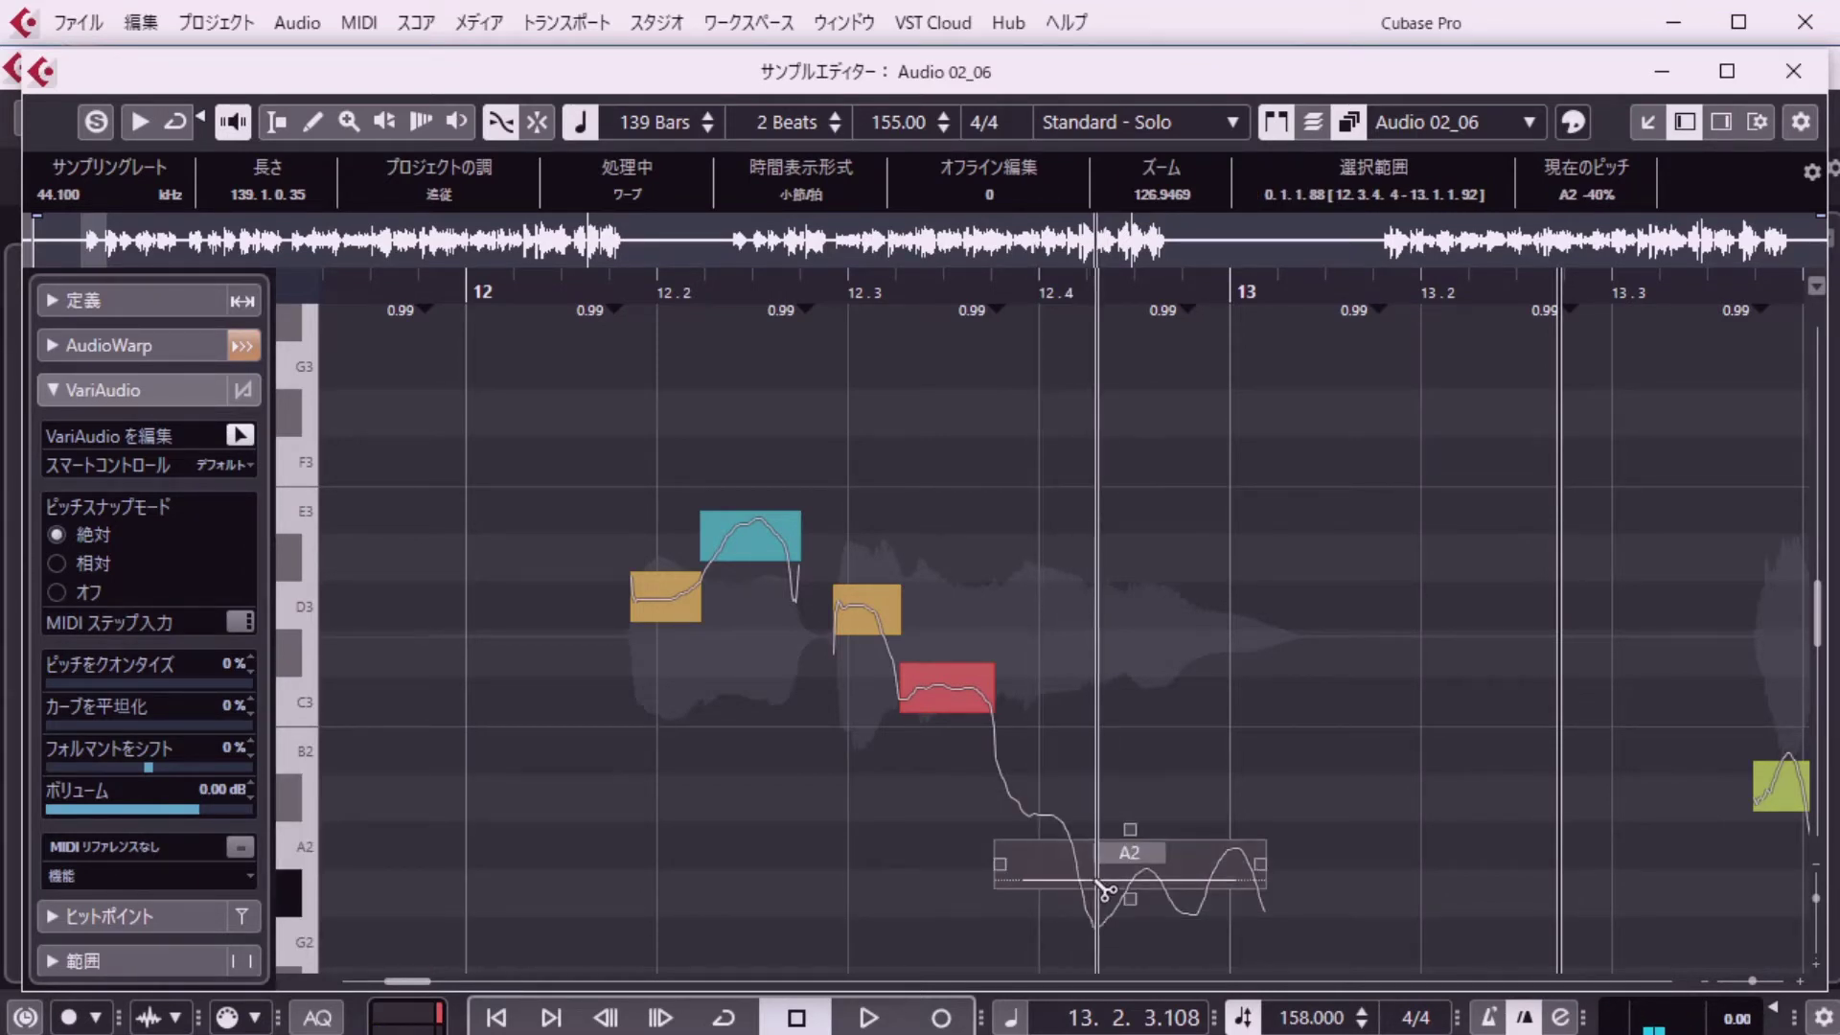
pyautogui.click(1104, 891)
pyautogui.moveTo(1054, 867); pyautogui.dragTo(1042, 821)
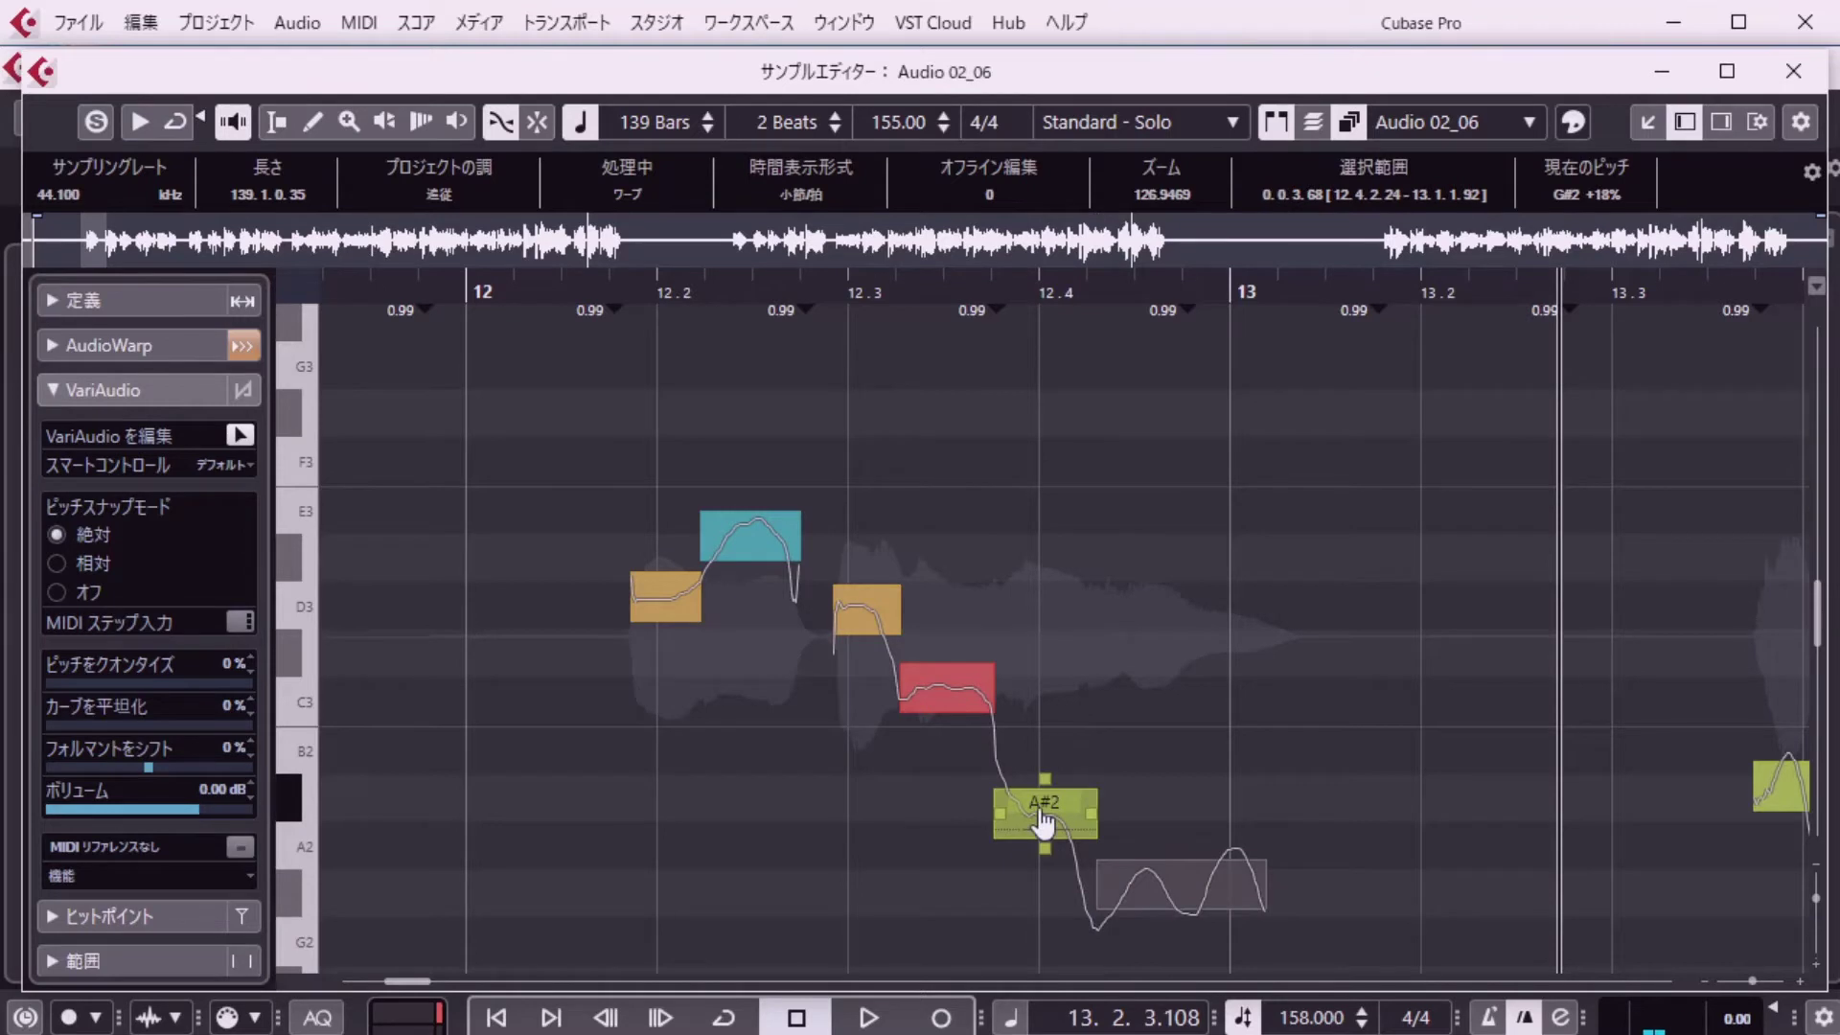
pyautogui.click(1136, 877)
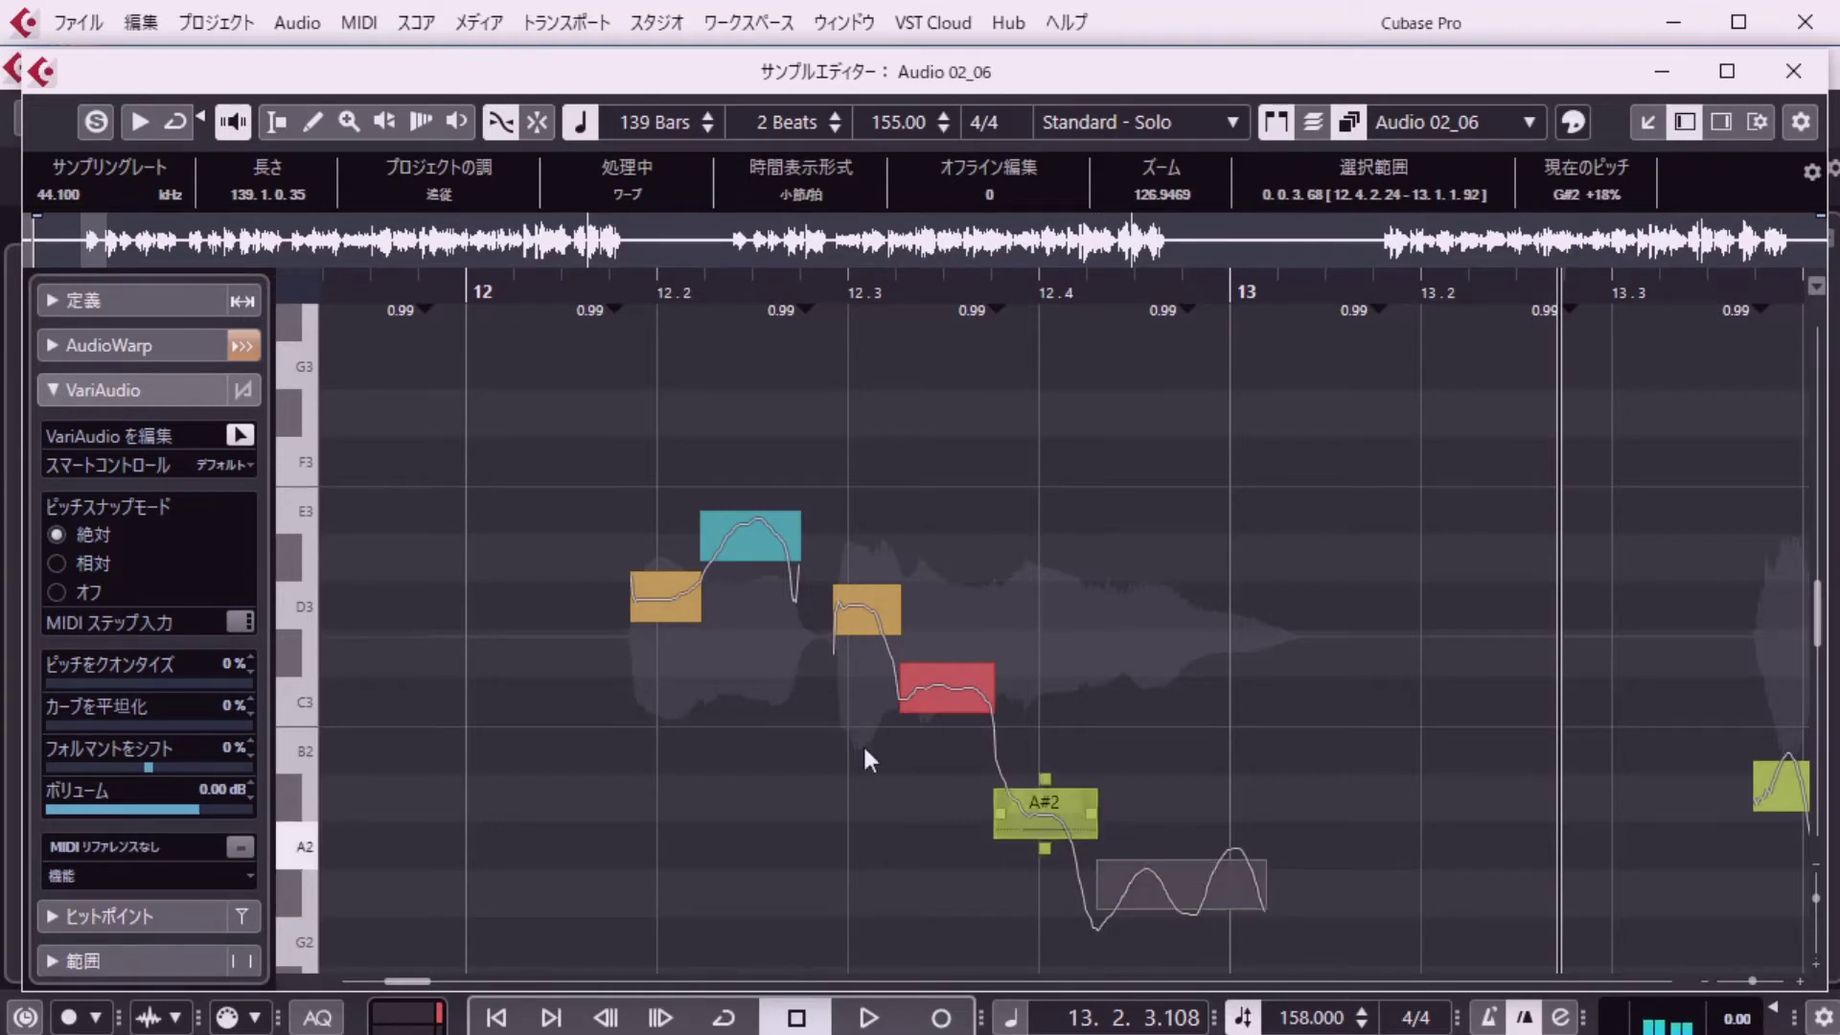
# Audition the segments from D#3 after beat 12.2 down to G#2 after beat 12.4, going through the phrase twice.
pyautogui.click(750, 546)
pyautogui.click(860, 625)
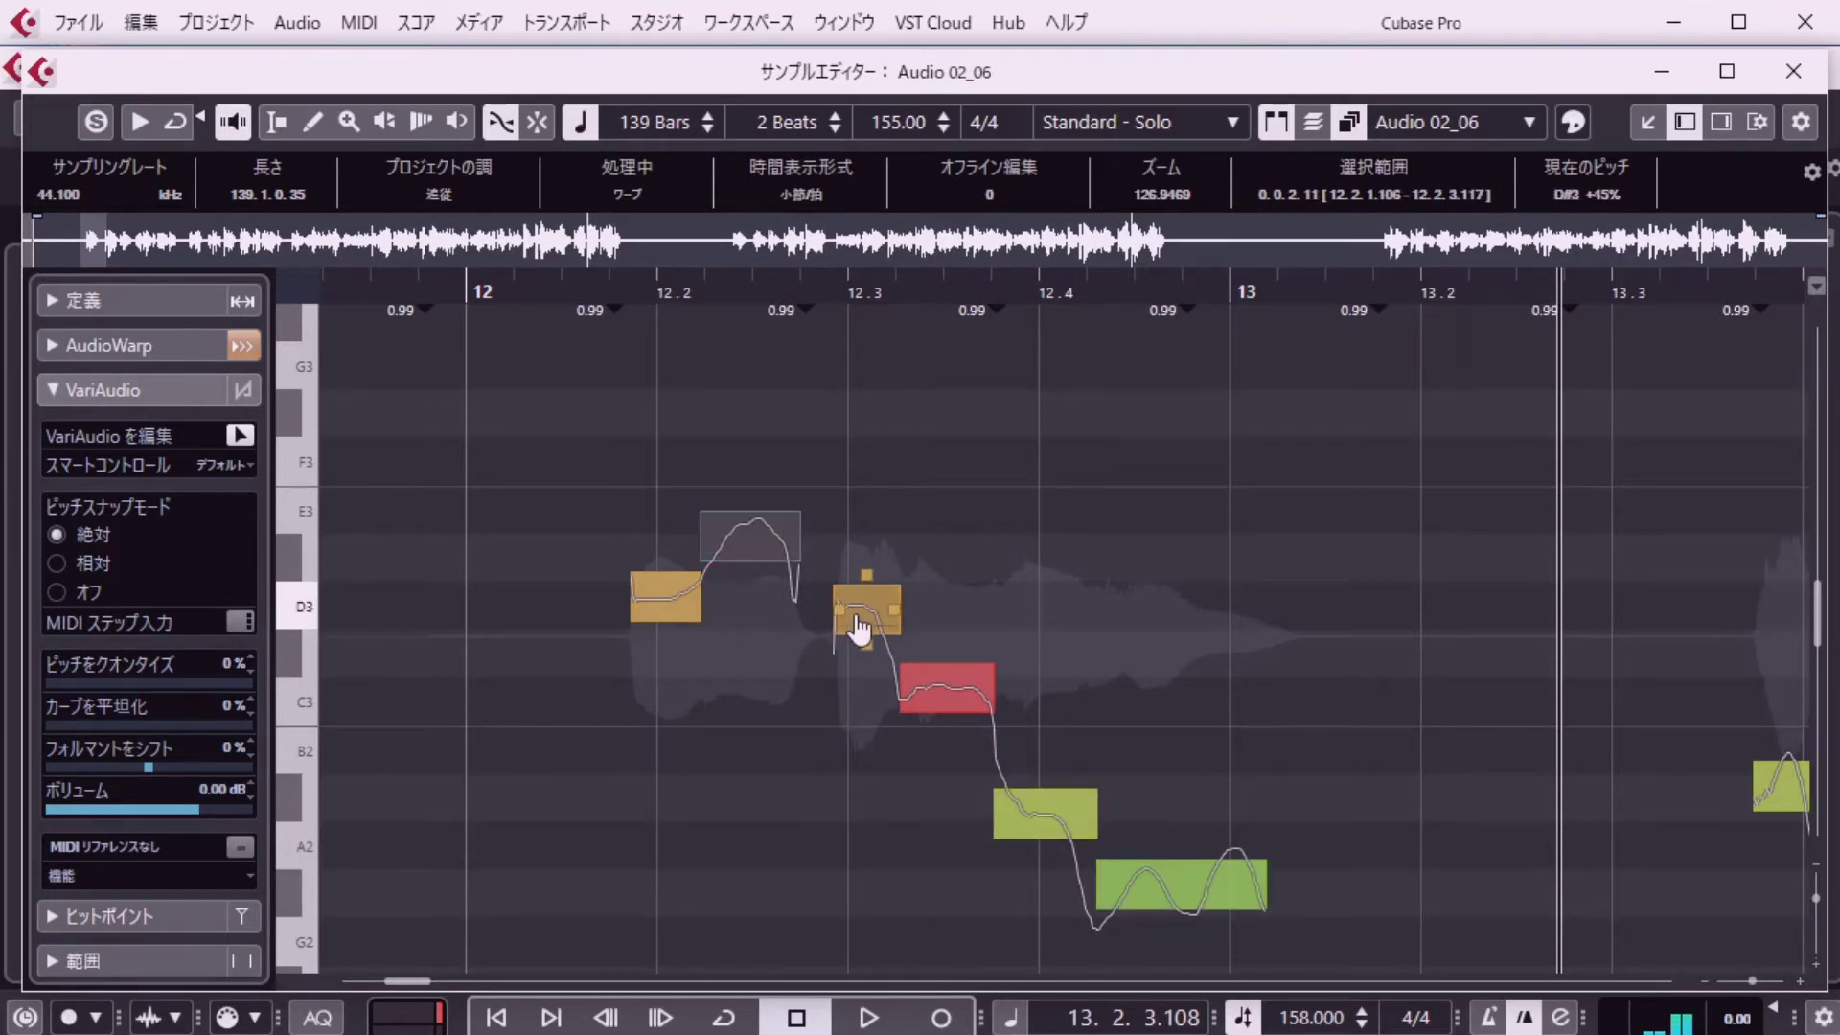
pyautogui.click(940, 686)
pyautogui.click(1048, 805)
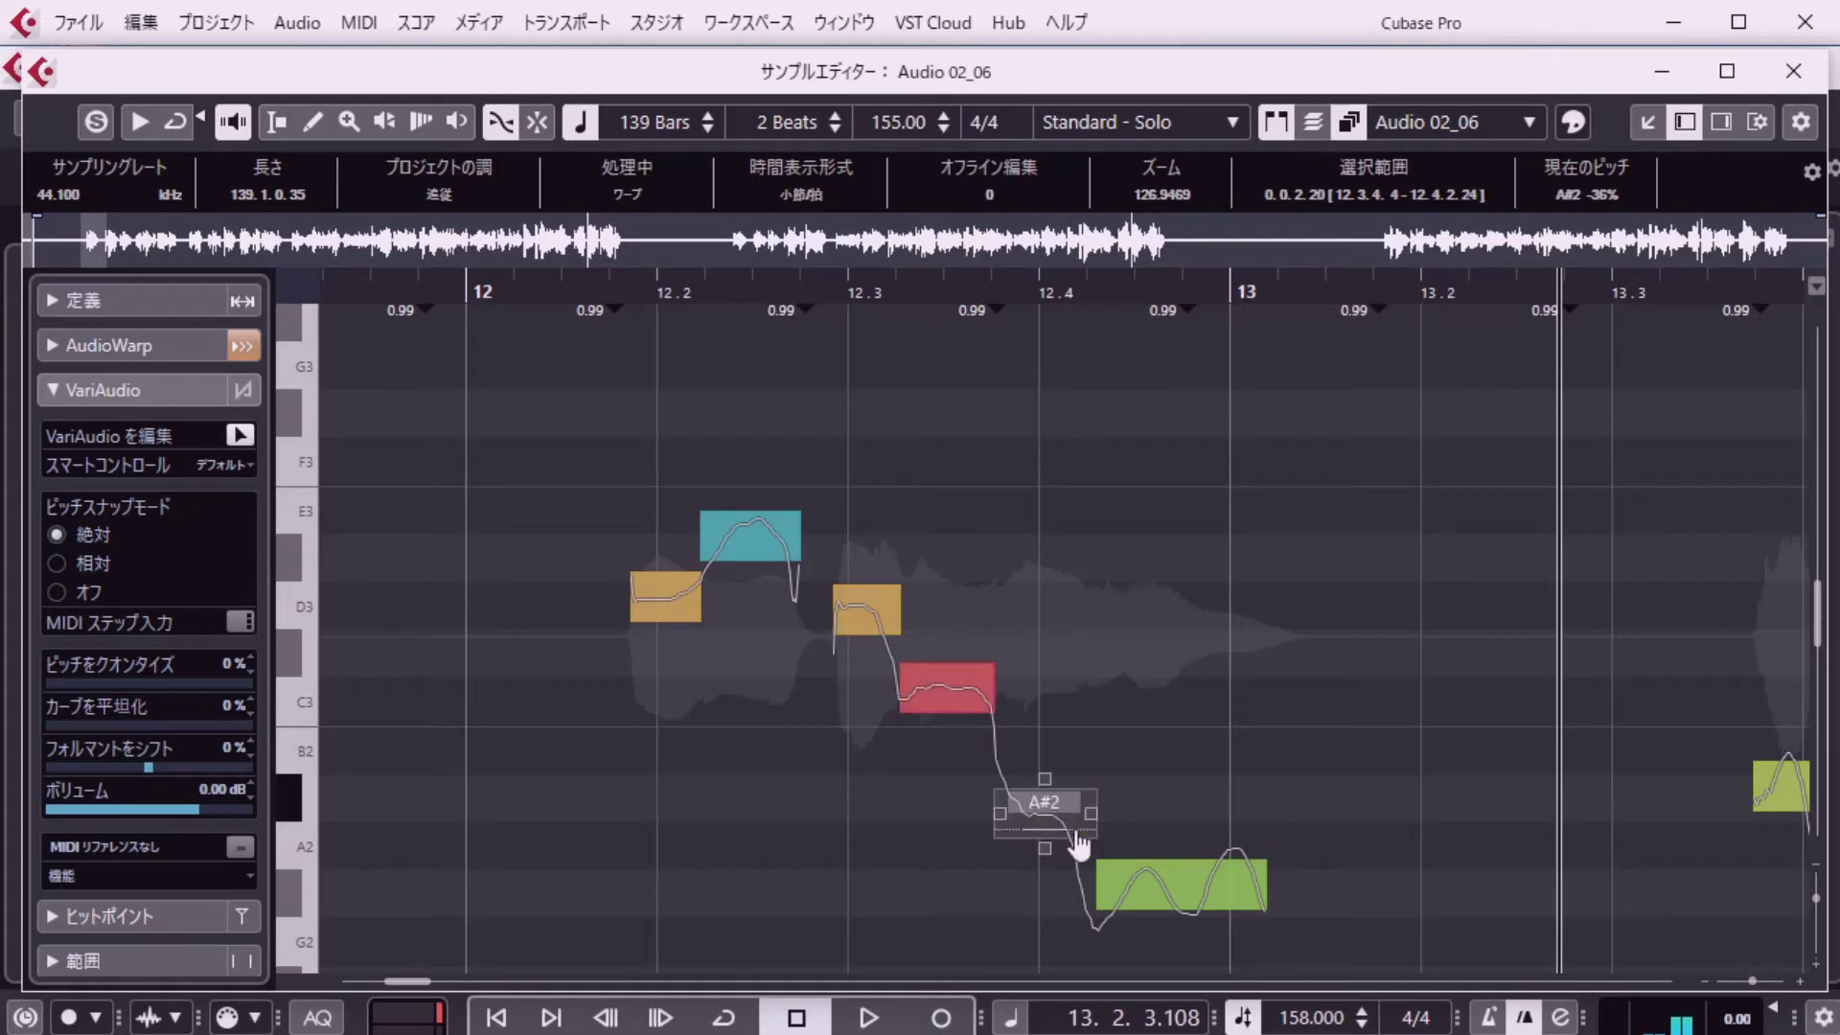
pyautogui.click(1170, 871)
pyautogui.click(867, 610)
pyautogui.click(750, 566)
pyautogui.click(935, 692)
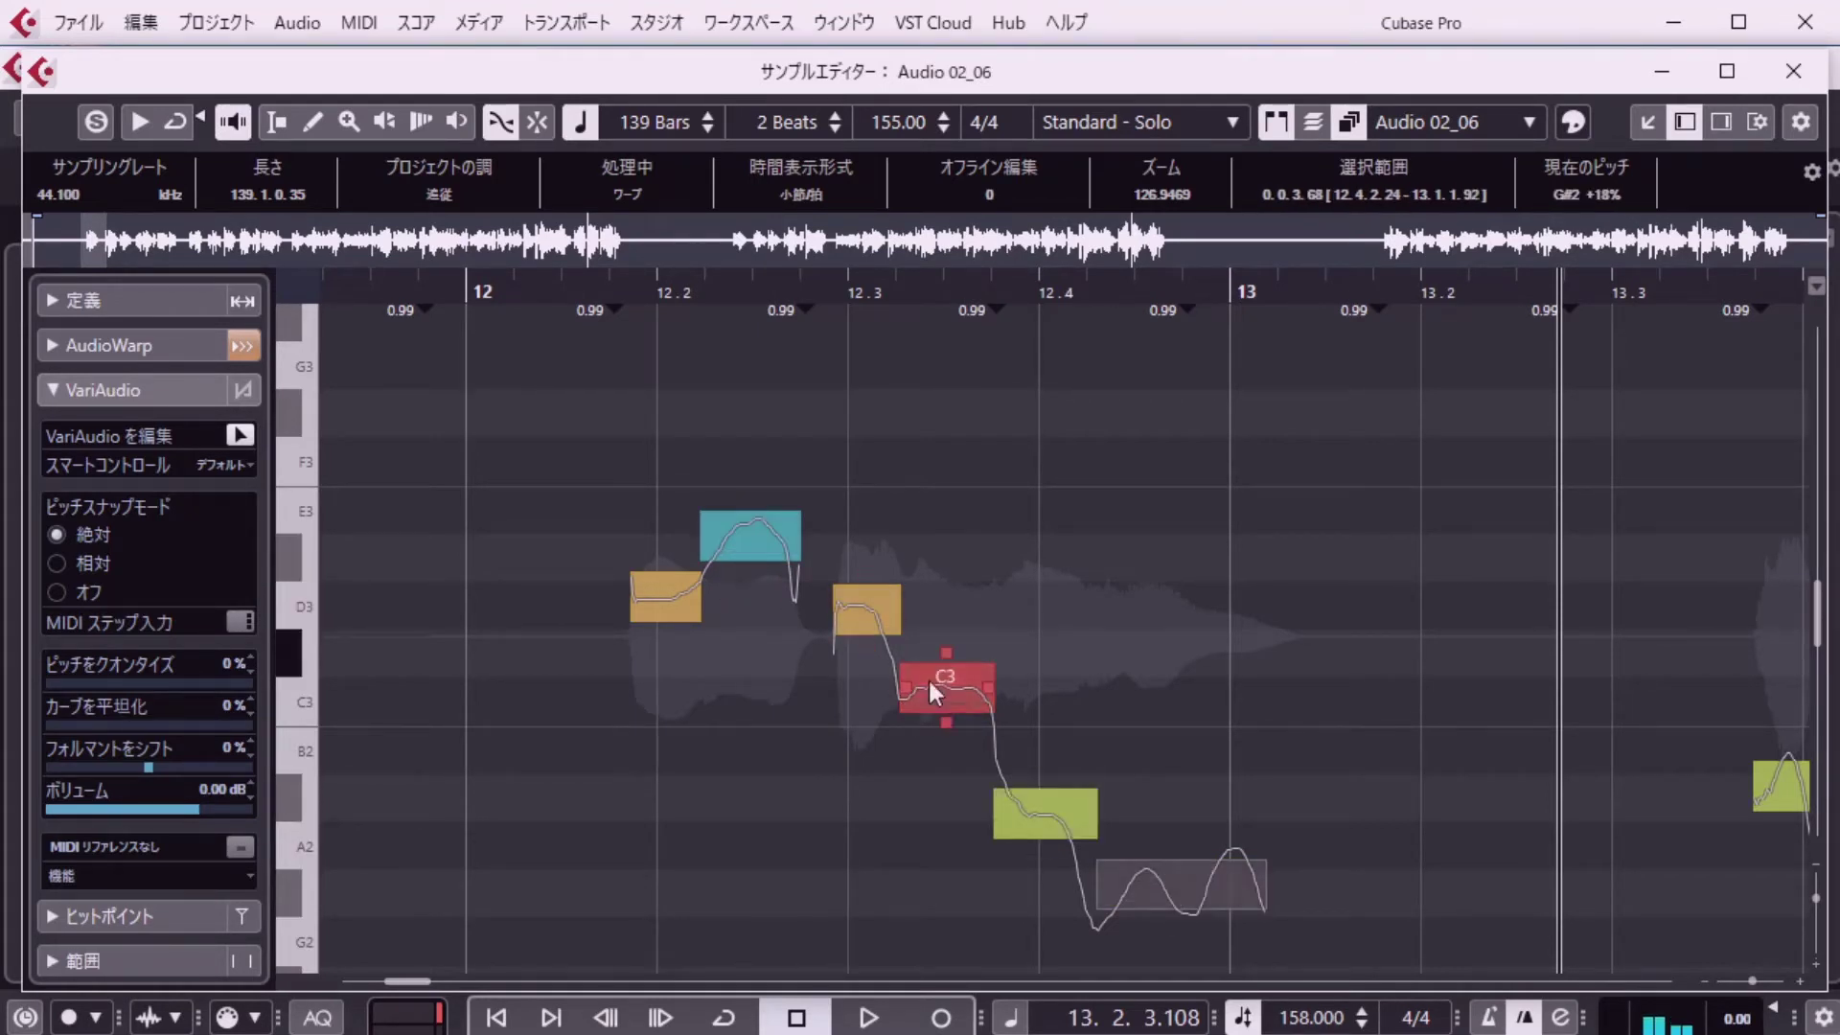
pyautogui.click(1037, 812)
pyautogui.click(1159, 876)
pyautogui.click(1378, 874)
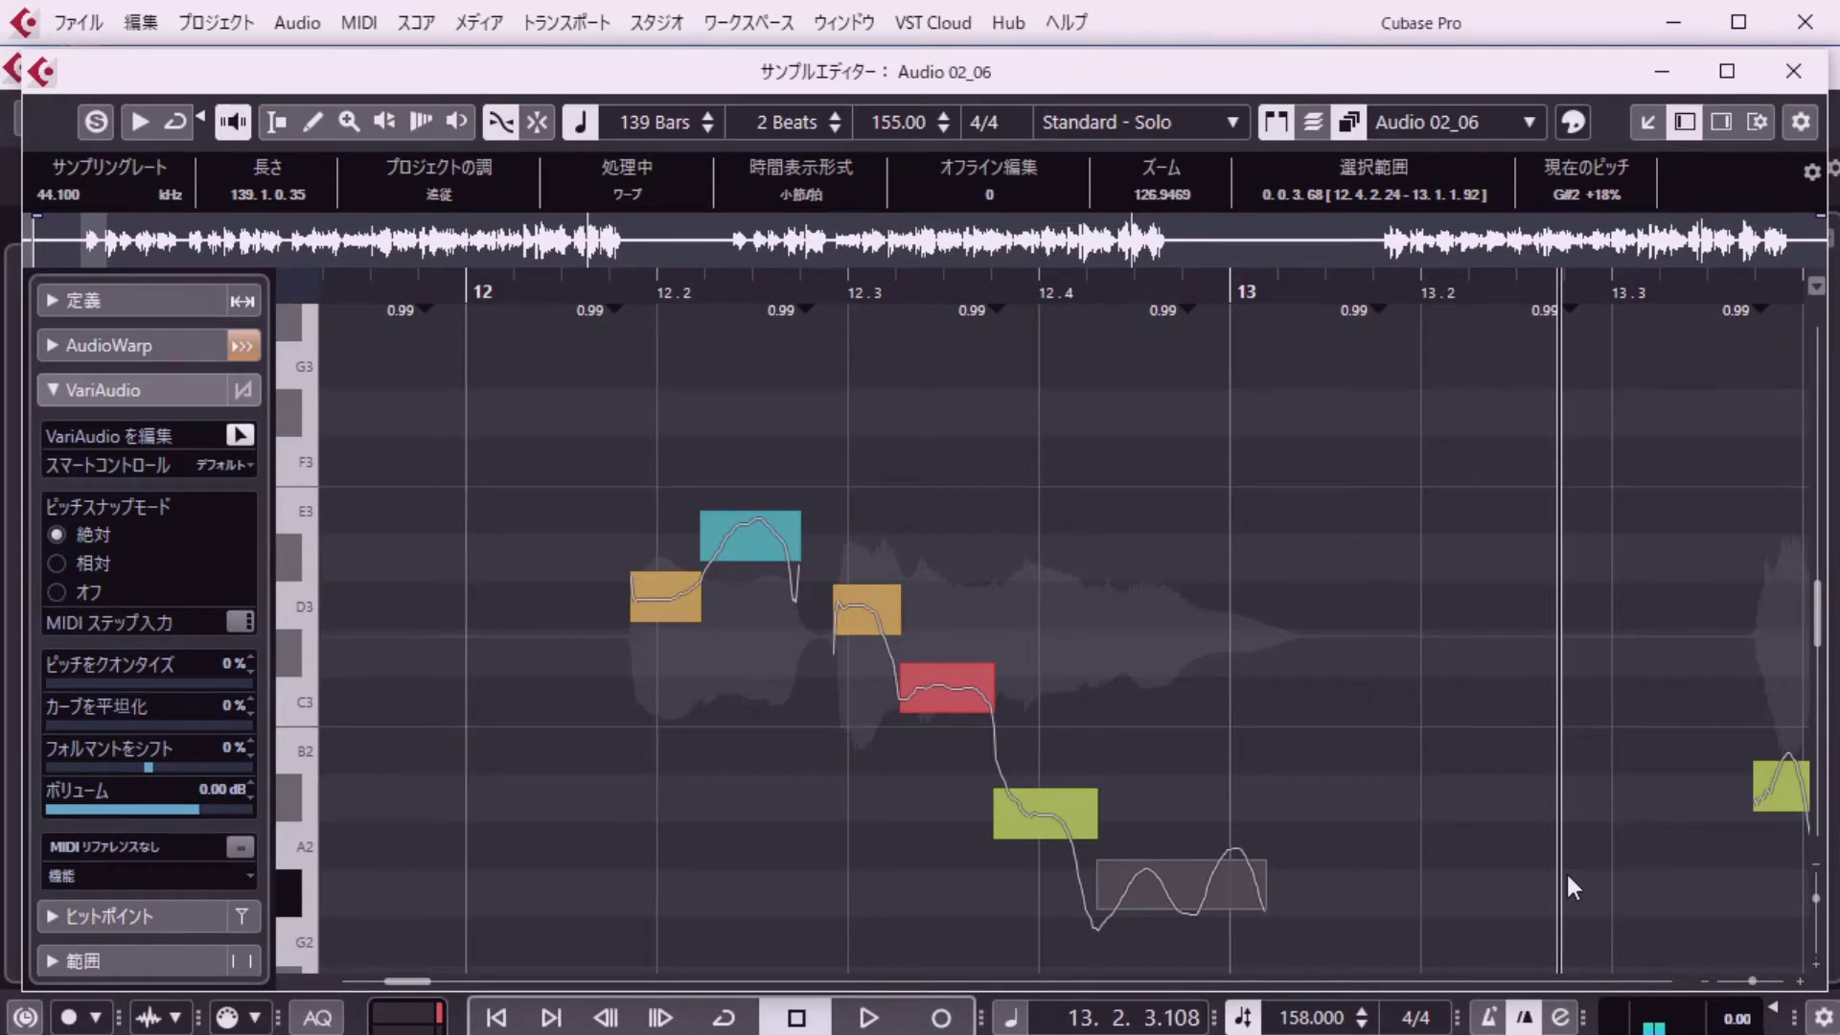
# Split the C#3 segment that crosses into bar 14 at 13.4.4.0 and audition the second part.
pyautogui.click(485, 981)
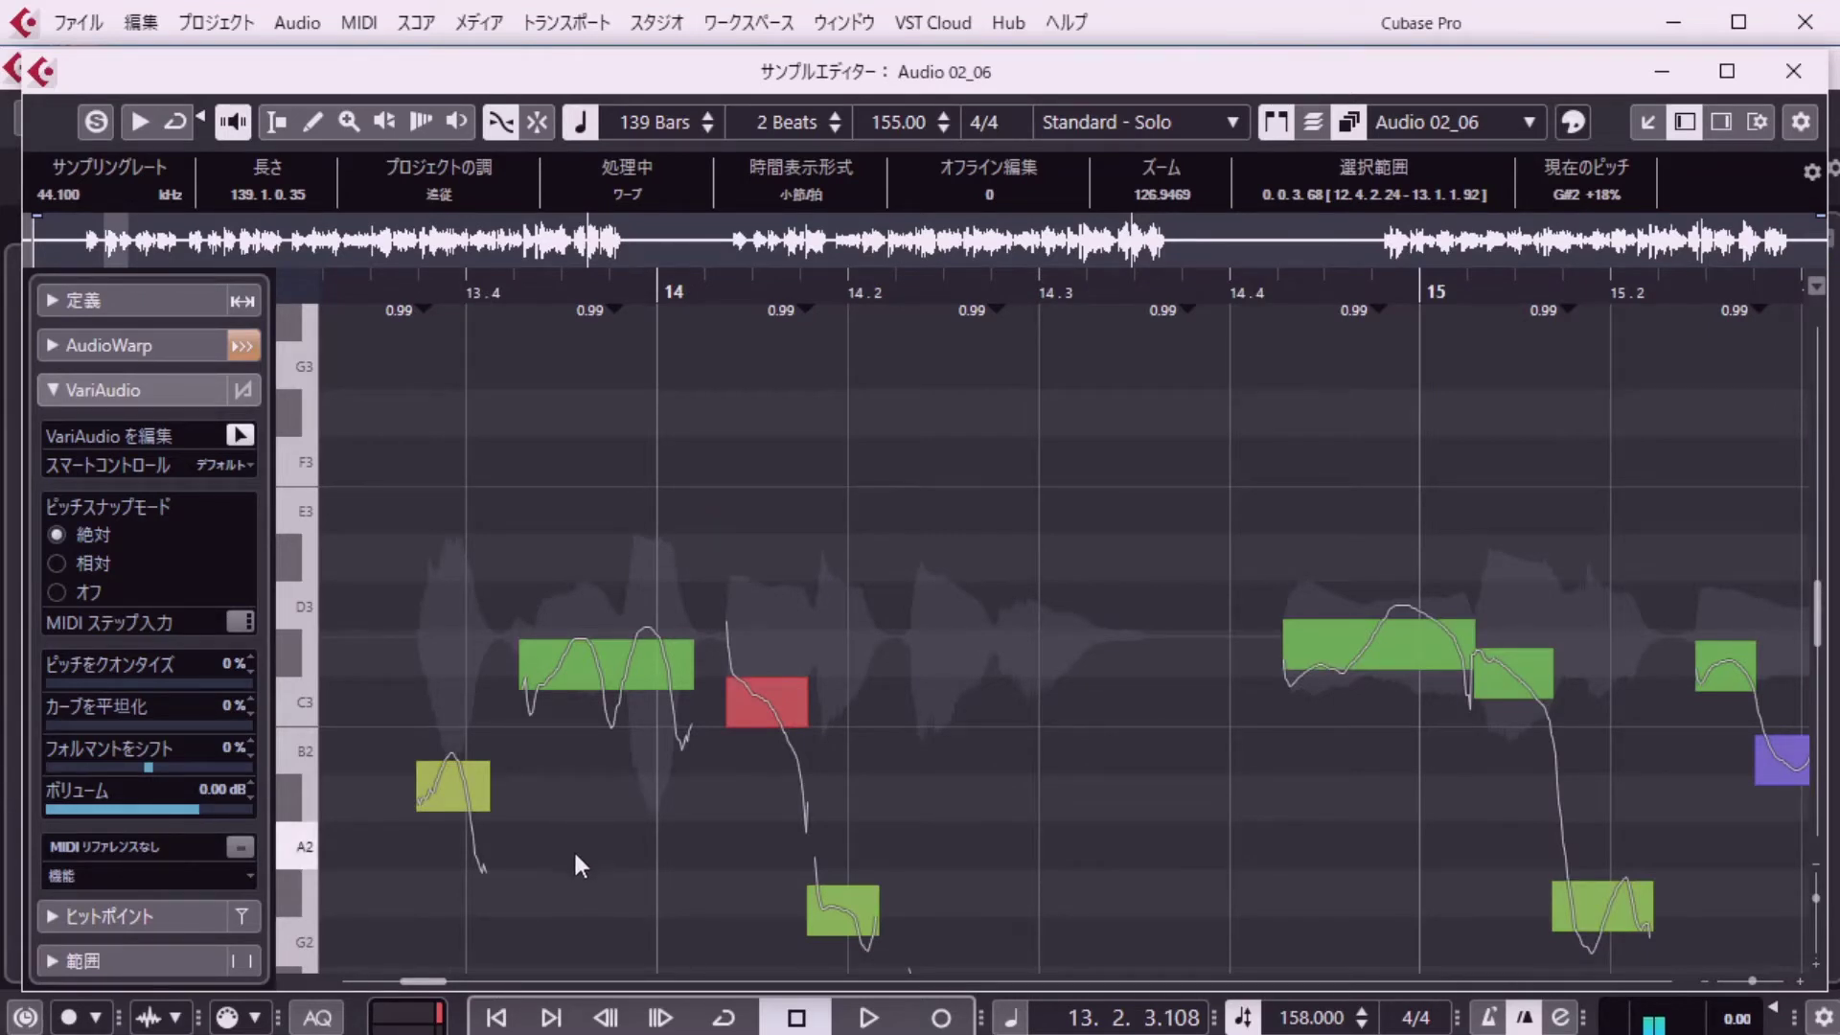
pyautogui.scroll(-4, 573, 849)
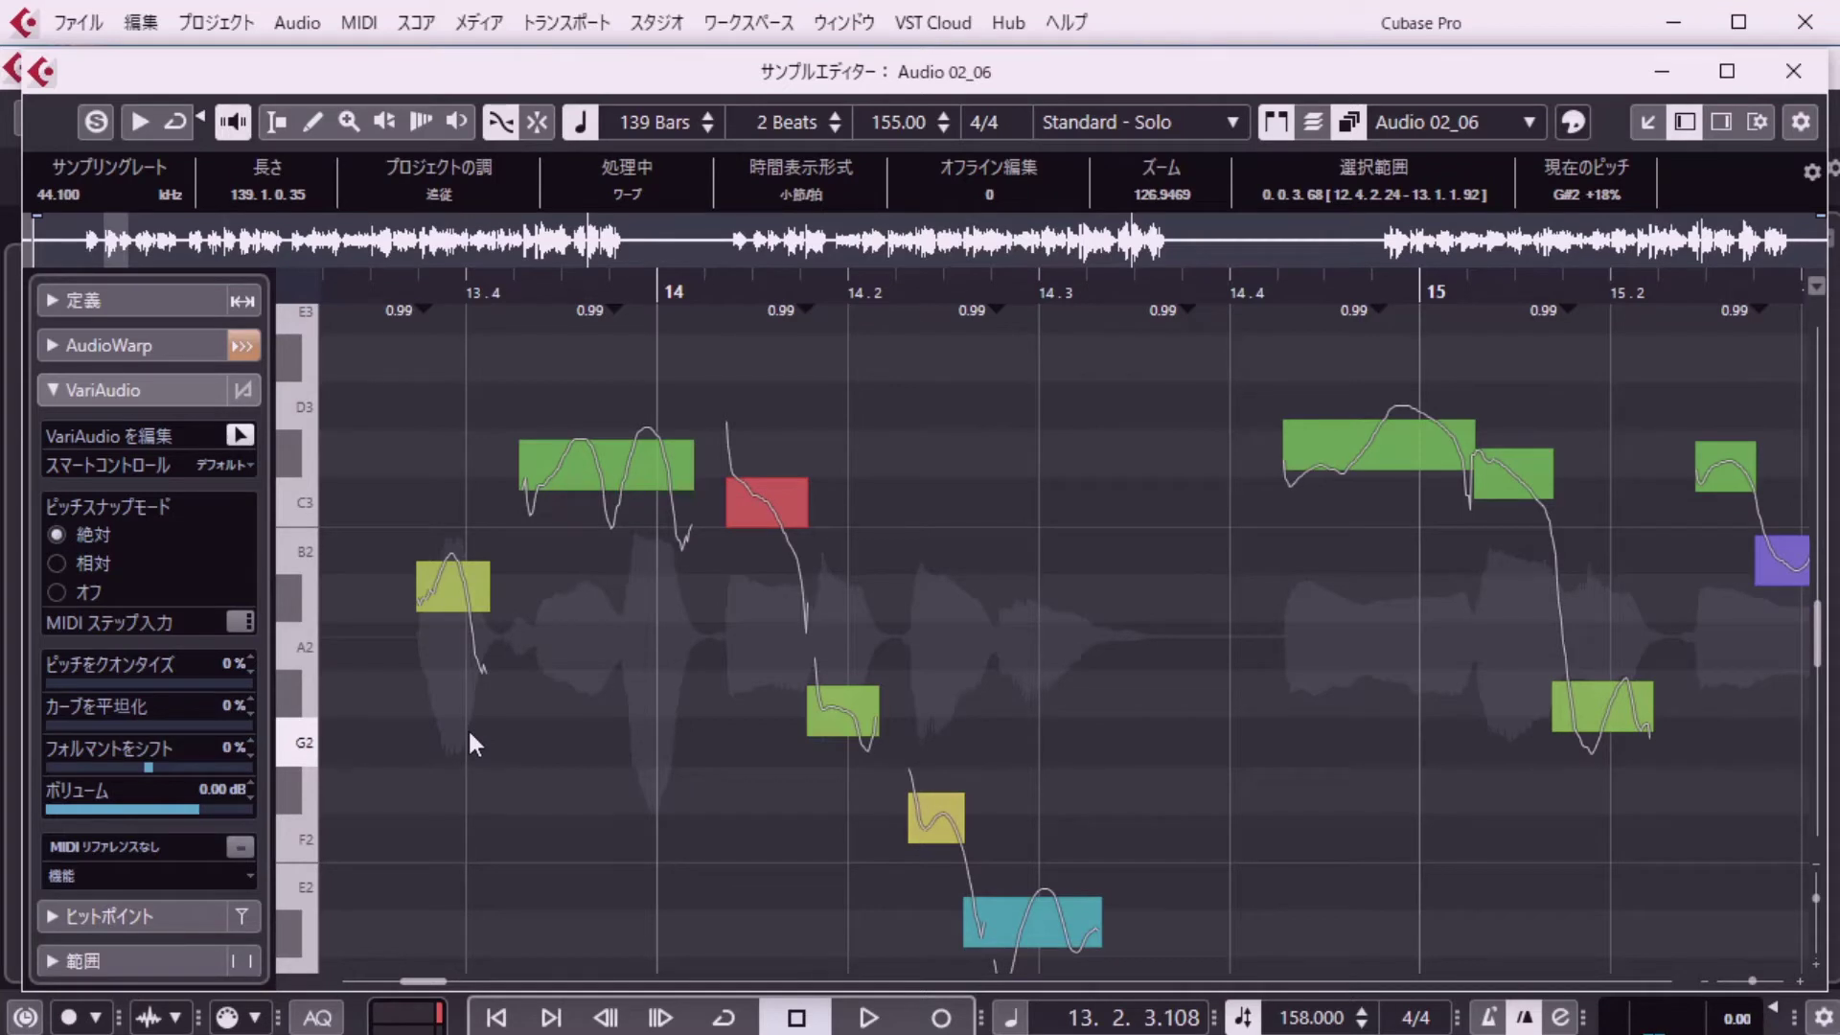
pyautogui.click(465, 580)
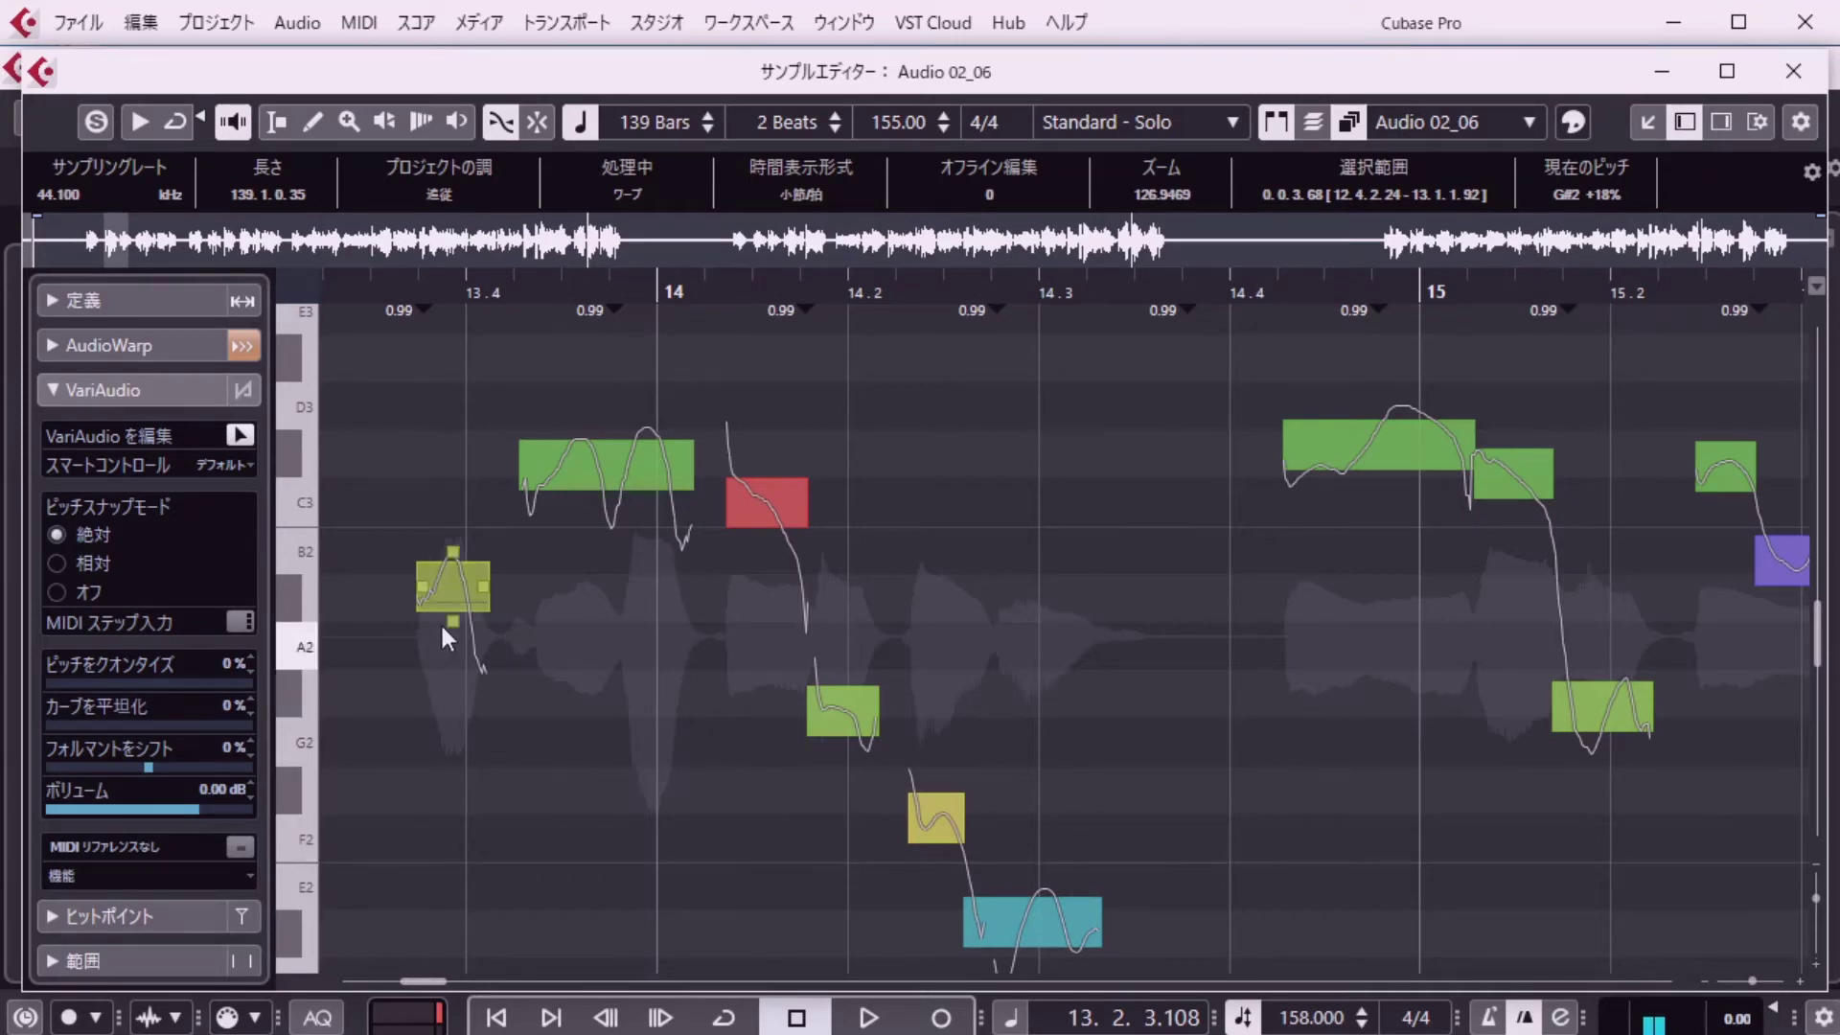
pyautogui.click(579, 476)
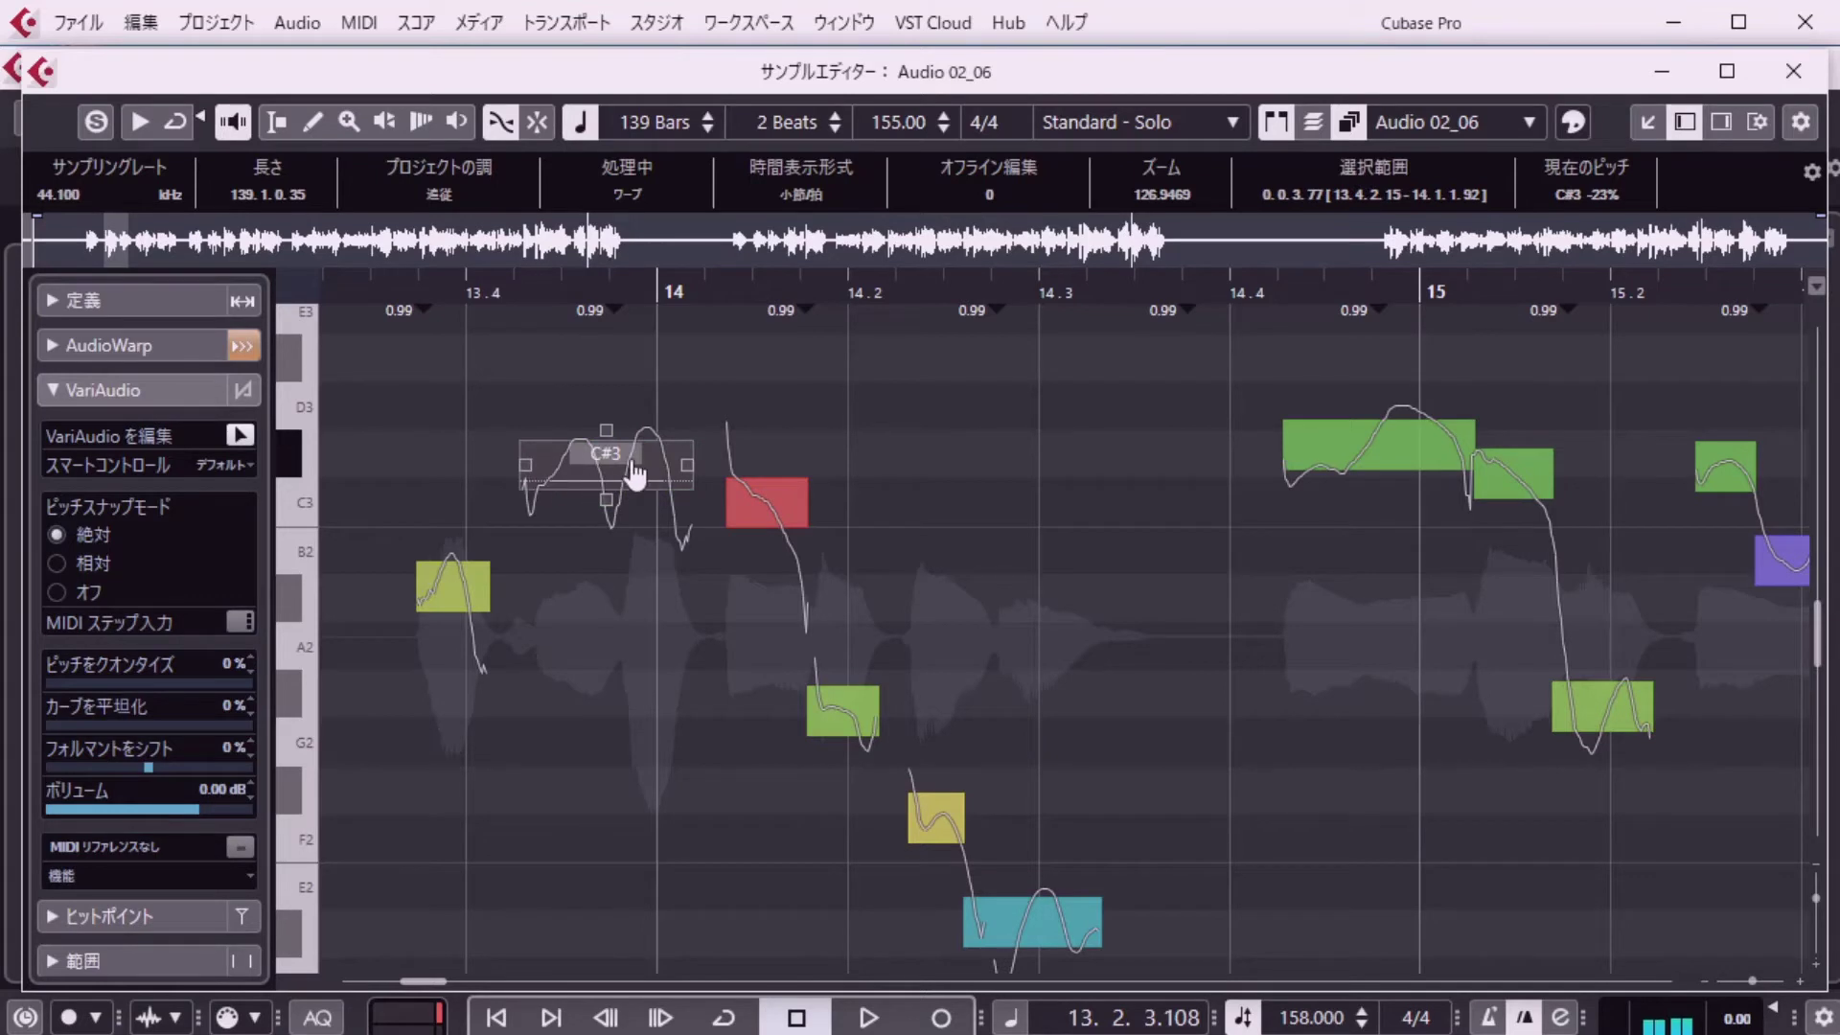
pyautogui.press('alt')
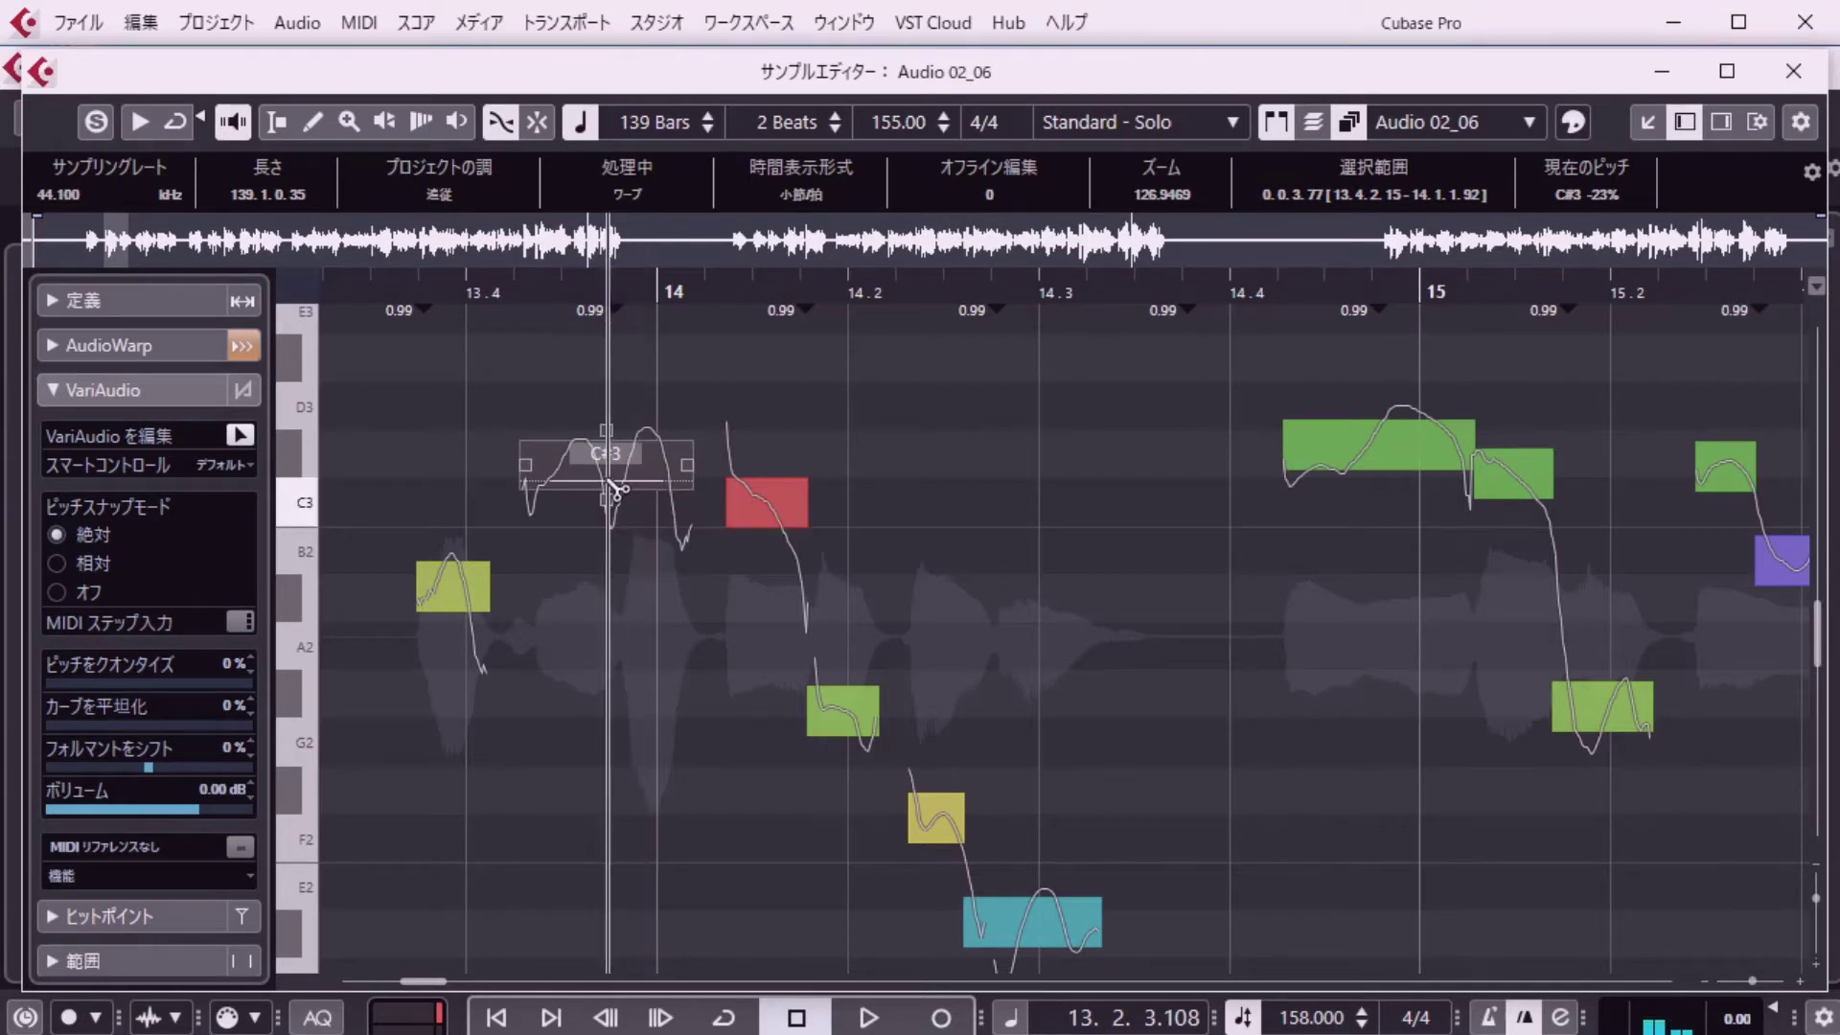
pyautogui.keyDown('alt'); pyautogui.click(610, 489); pyautogui.keyUp('alt')
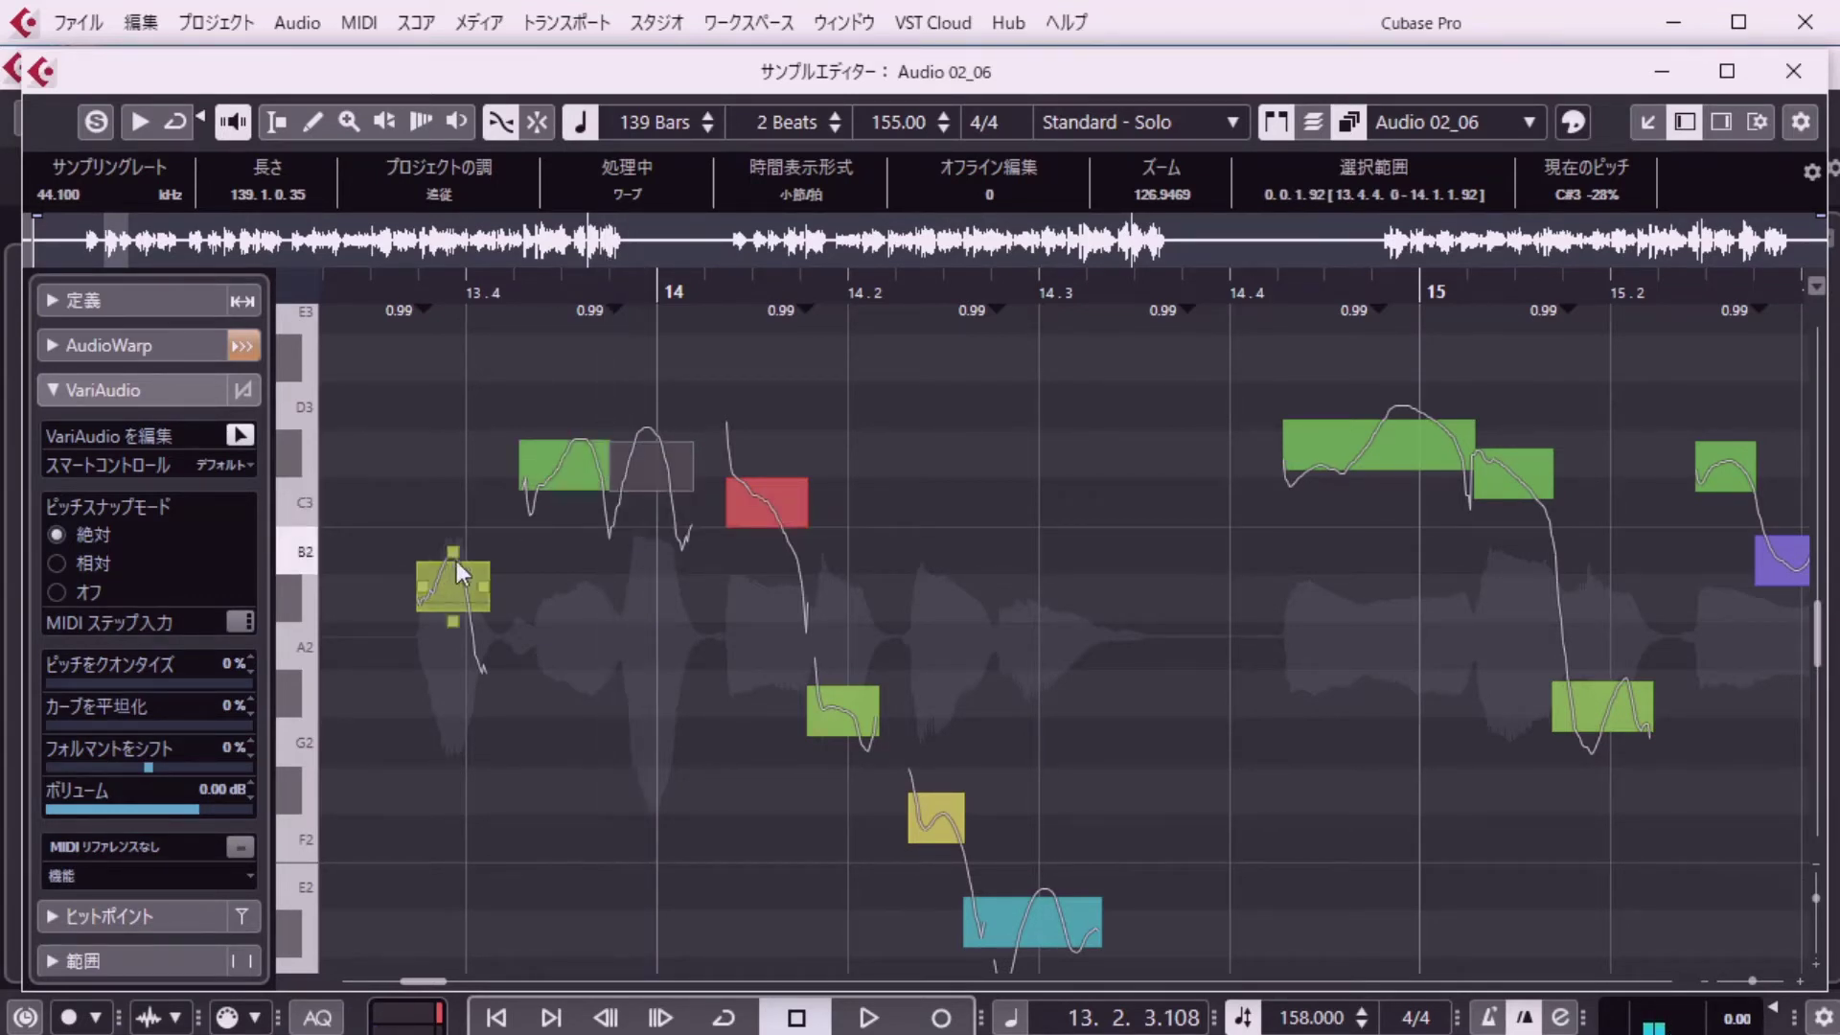
pyautogui.keyDown('alt'); pyautogui.keyDown('shift'); pyautogui.click(637, 466); pyautogui.keyUp('shift'); pyautogui.keyUp('alt')
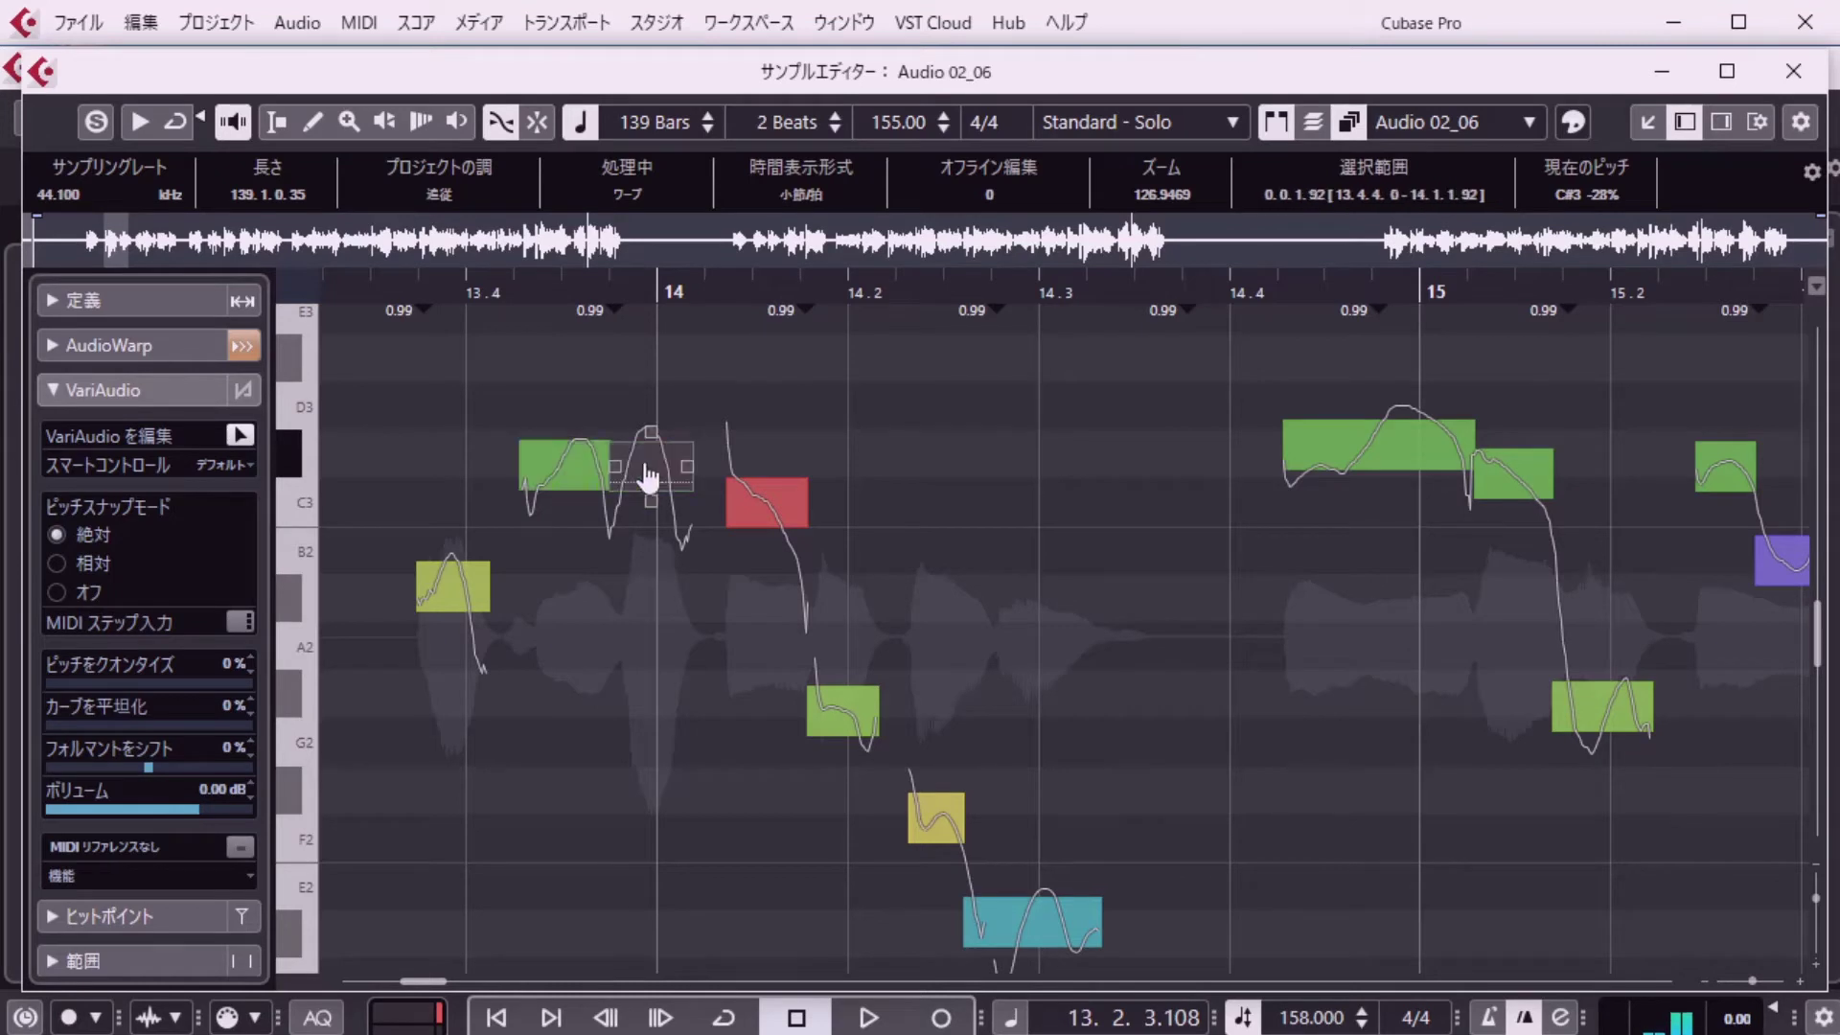
# Merge the F2 segment after beat 14.2 with the following D#2 segment and split the result at 14.2.3.117.
pyautogui.click(843, 711)
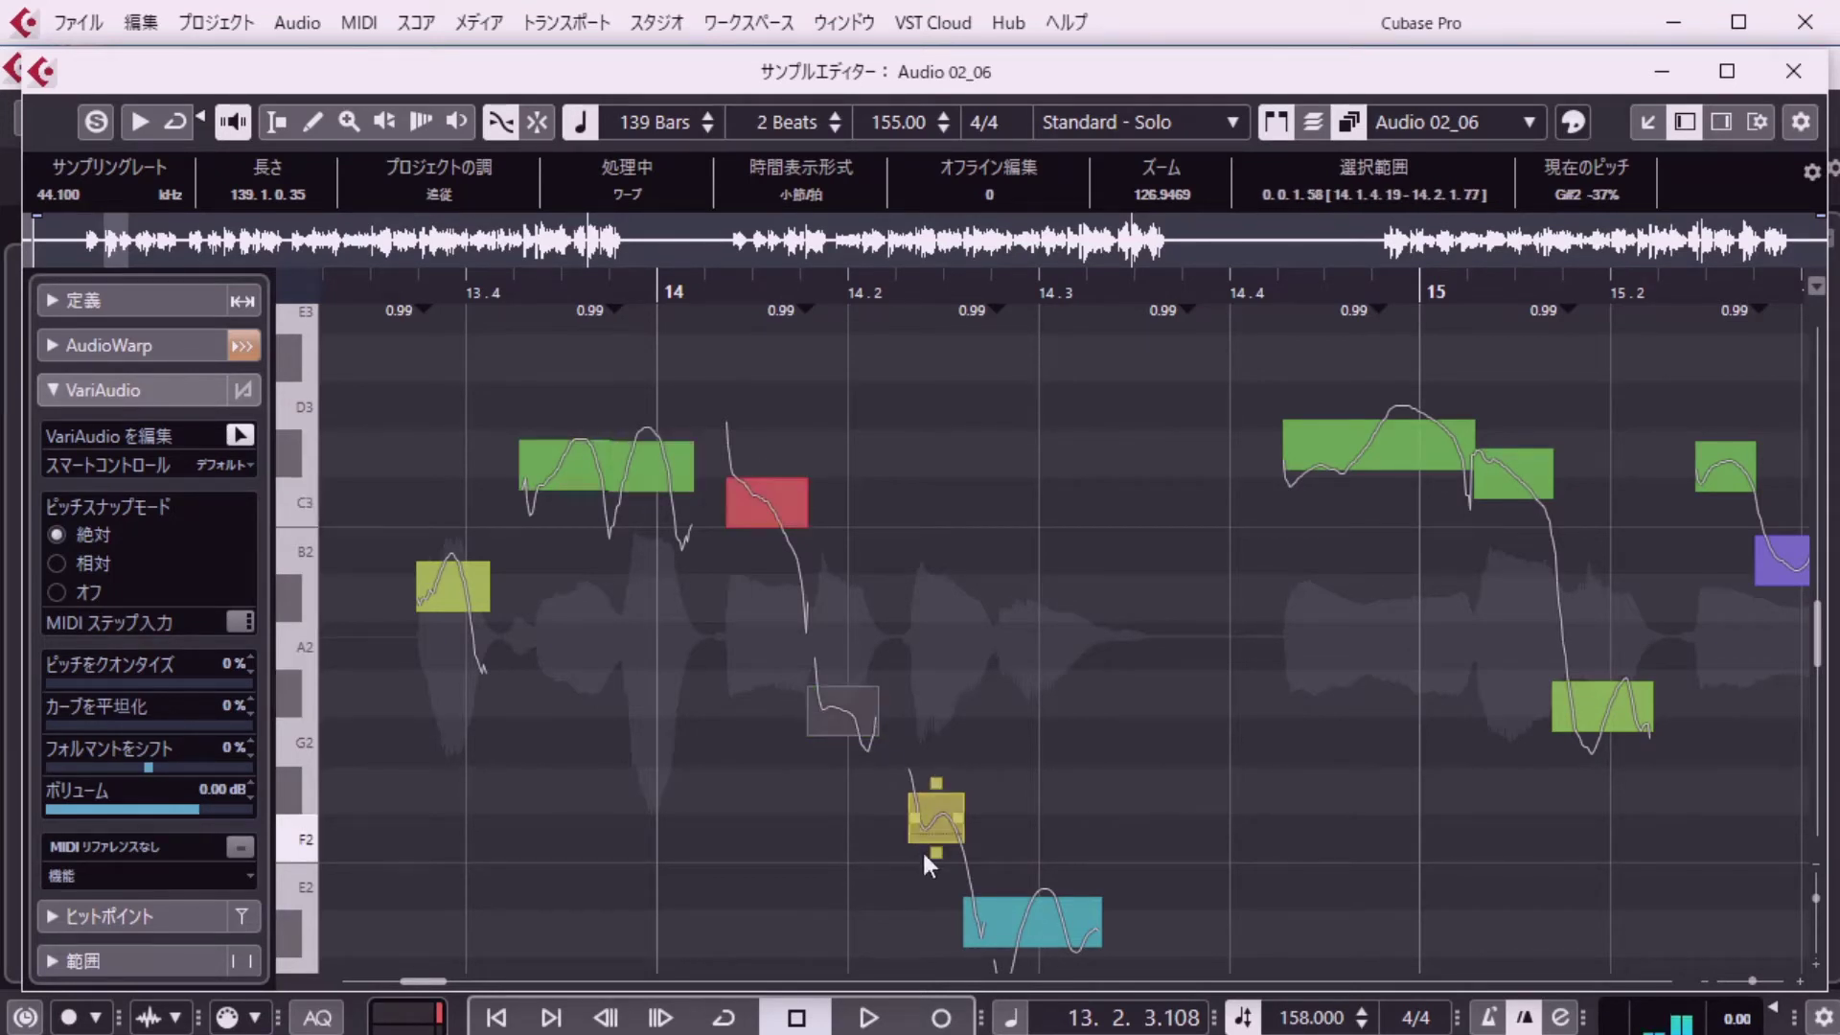
pyautogui.click(940, 839)
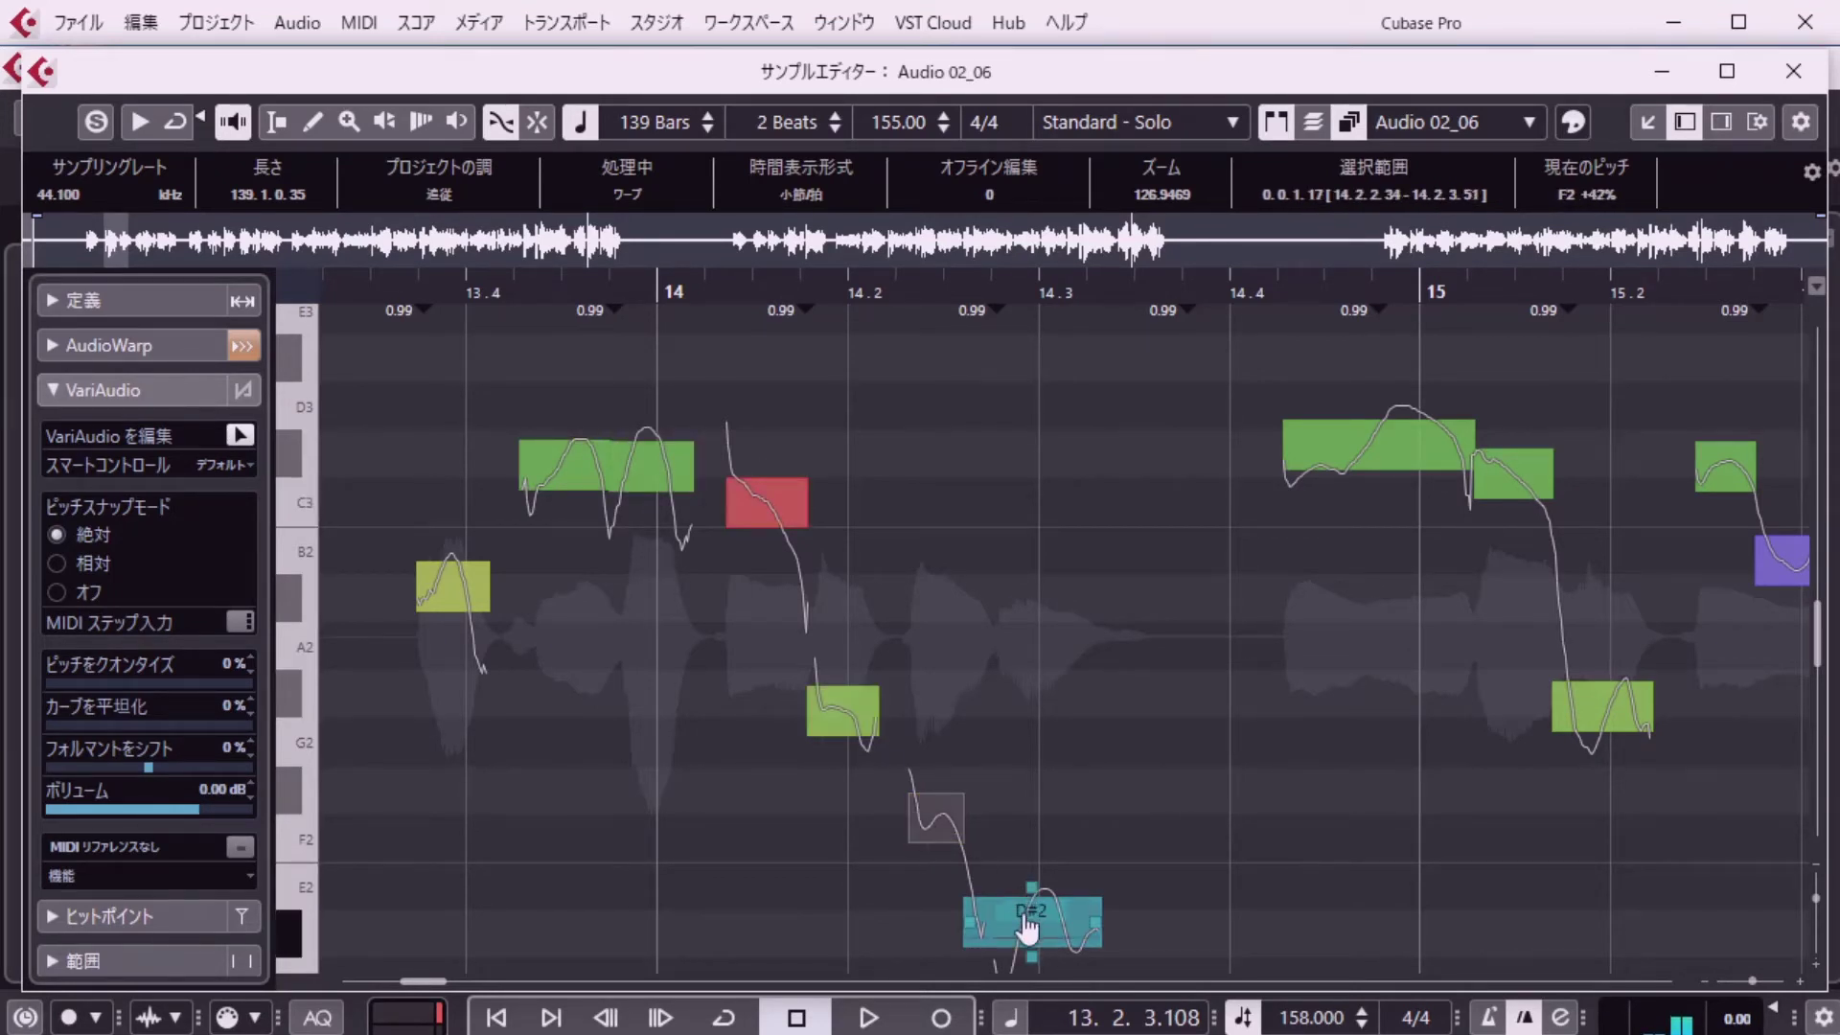
pyautogui.click(1026, 926)
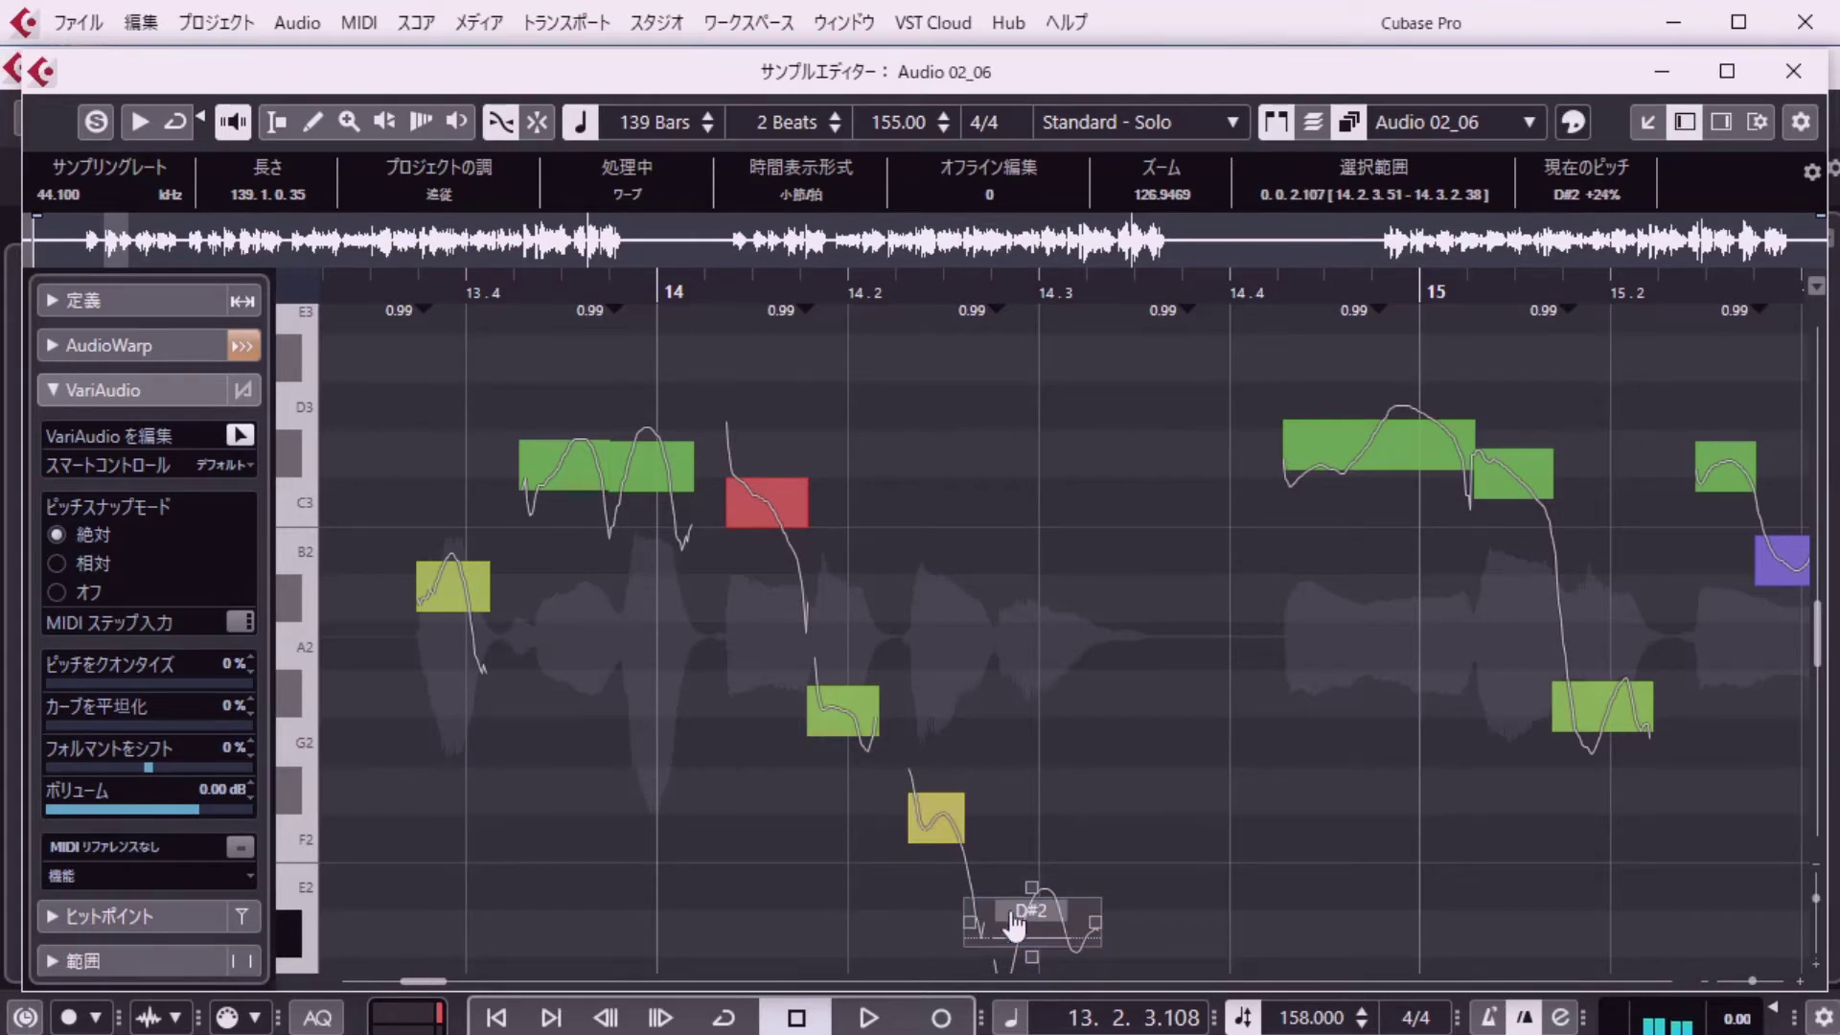
pyautogui.keyDown('alt'); pyautogui.keyDown('shift'); pyautogui.click(953, 829); pyautogui.keyUp('shift'); pyautogui.keyUp('alt')
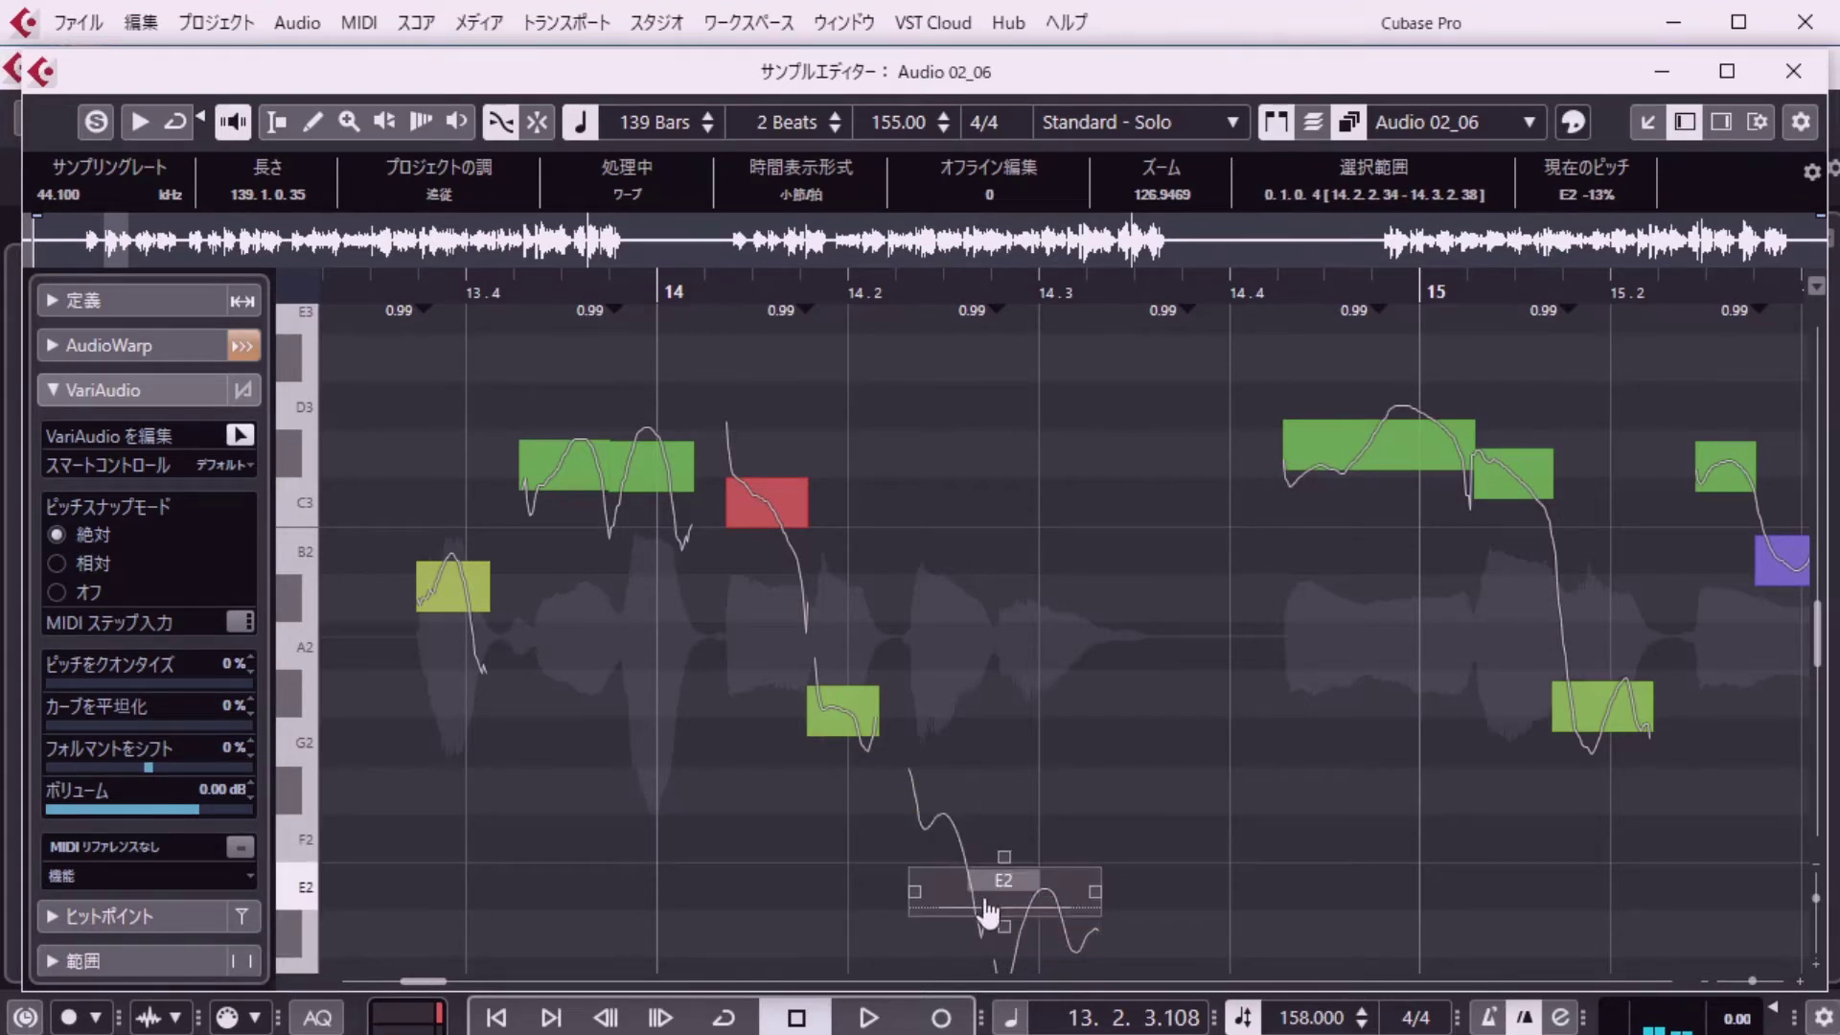
pyautogui.hotkey('ctrl', 'z')
pyautogui.click(1024, 939)
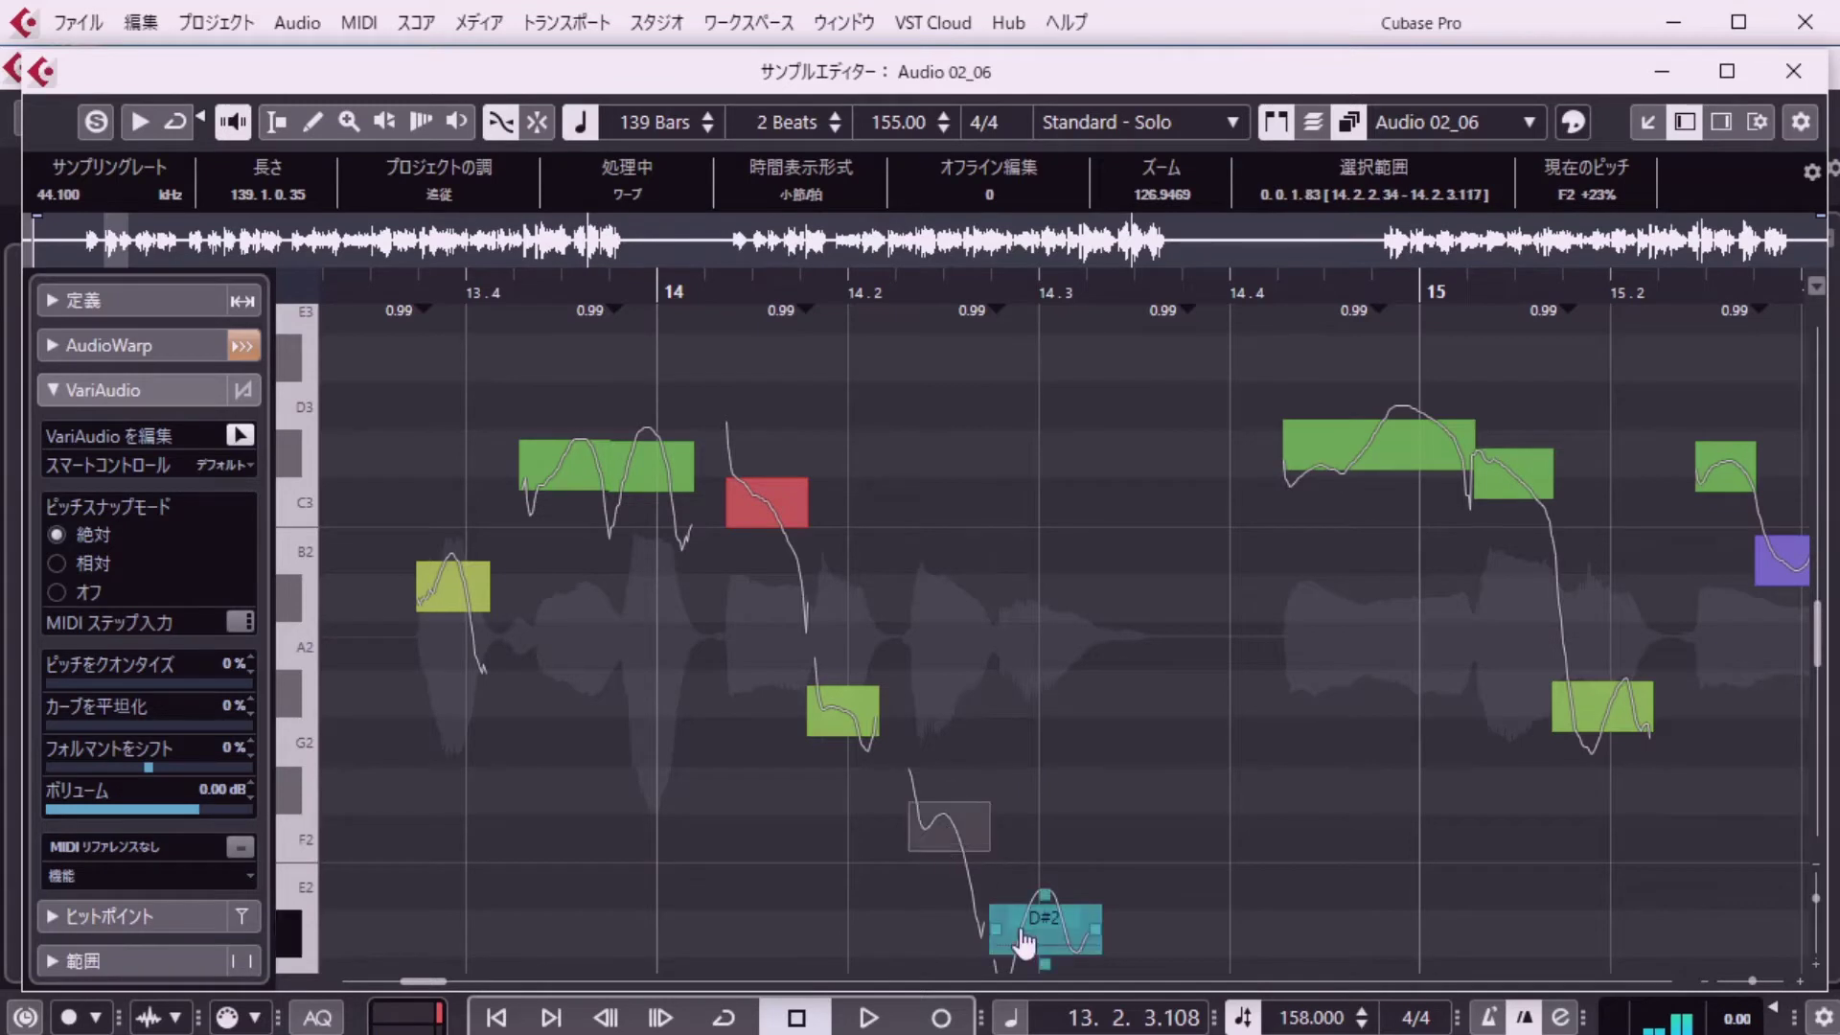
# Split the long C#3 segment that crosses into bar 15 at 14.4.3.74 and audition the second part.
pyautogui.click(1347, 458)
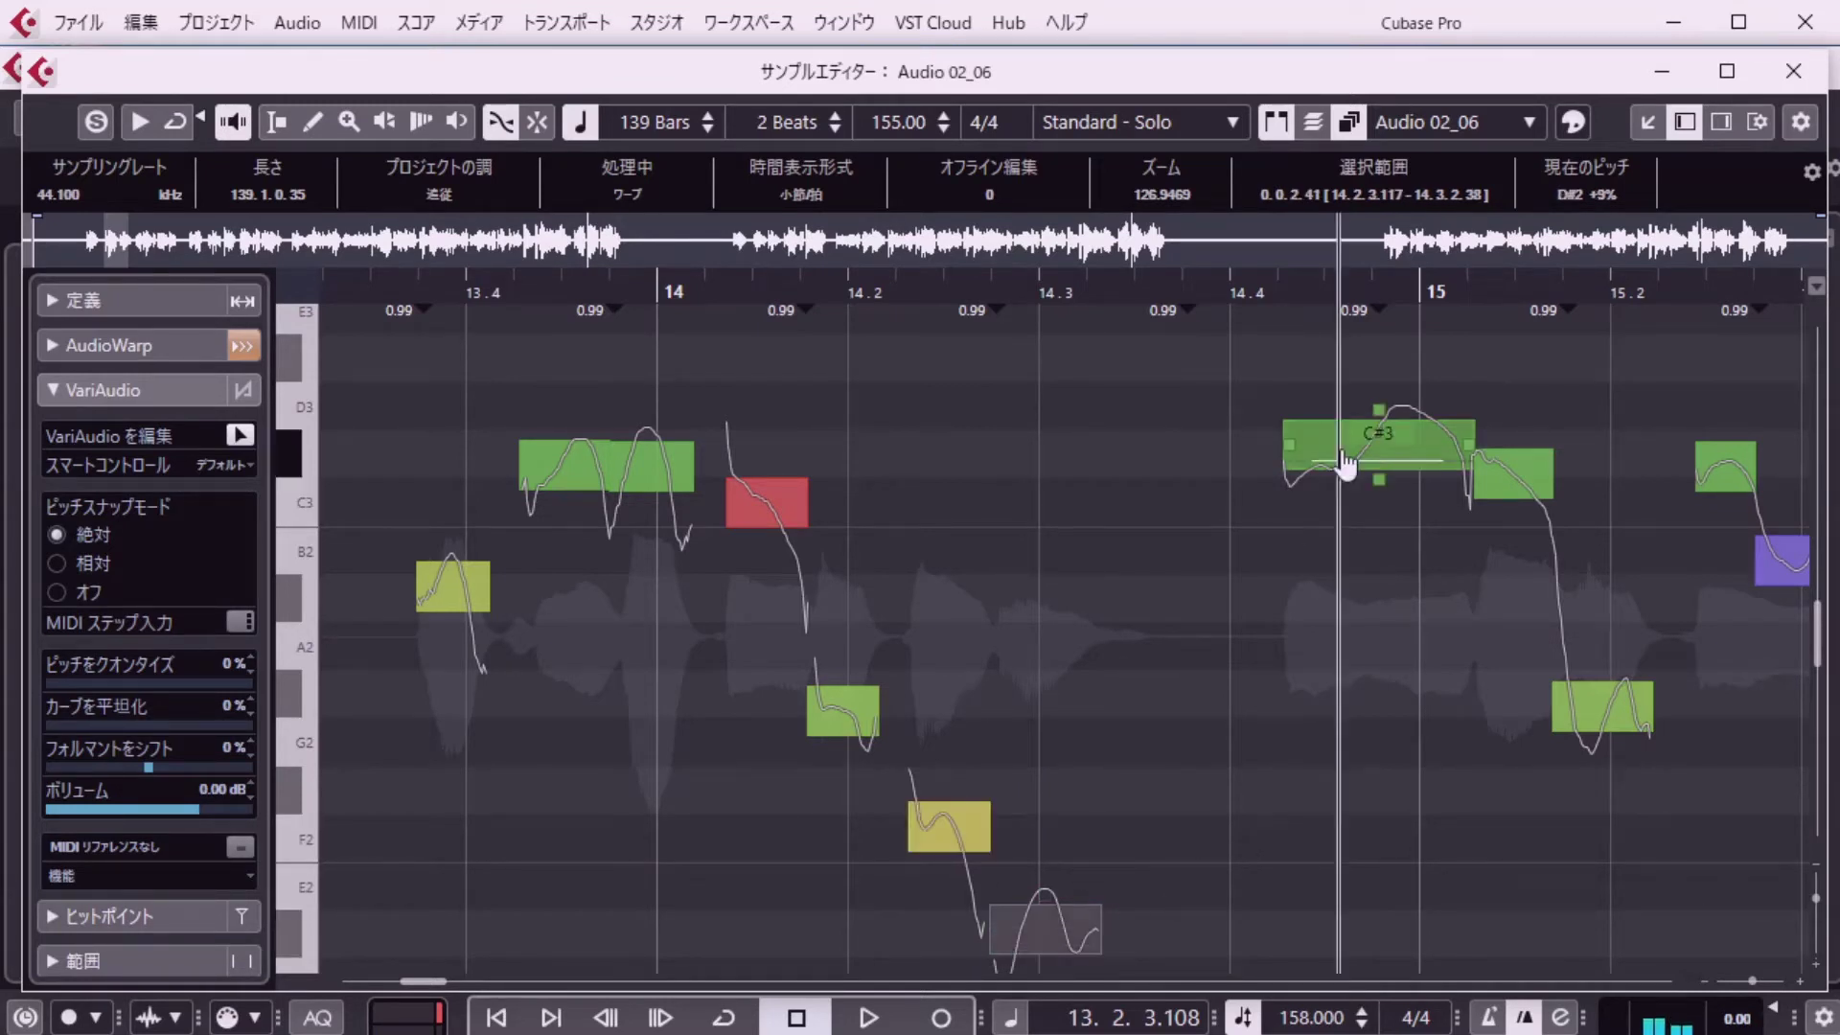
pyautogui.click(1353, 450)
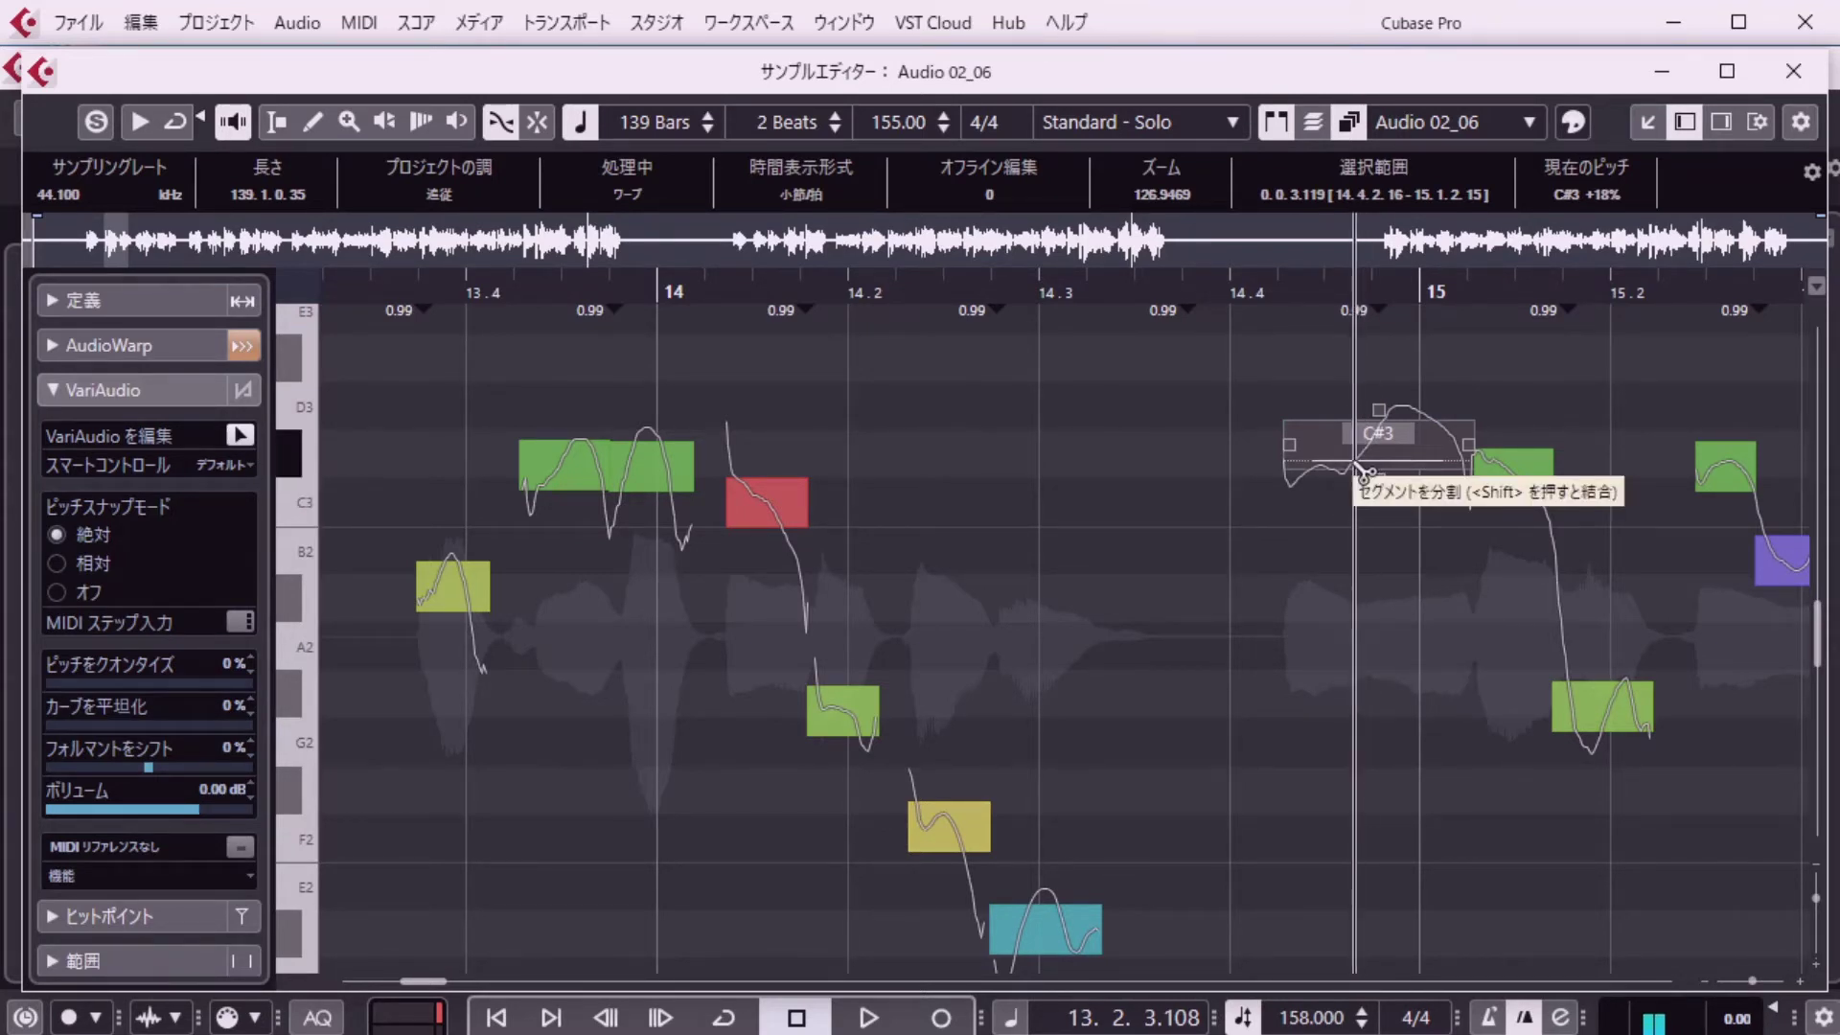
pyautogui.click(1354, 467)
pyautogui.moveTo(1408, 453); pyautogui.dragTo(1408, 432)
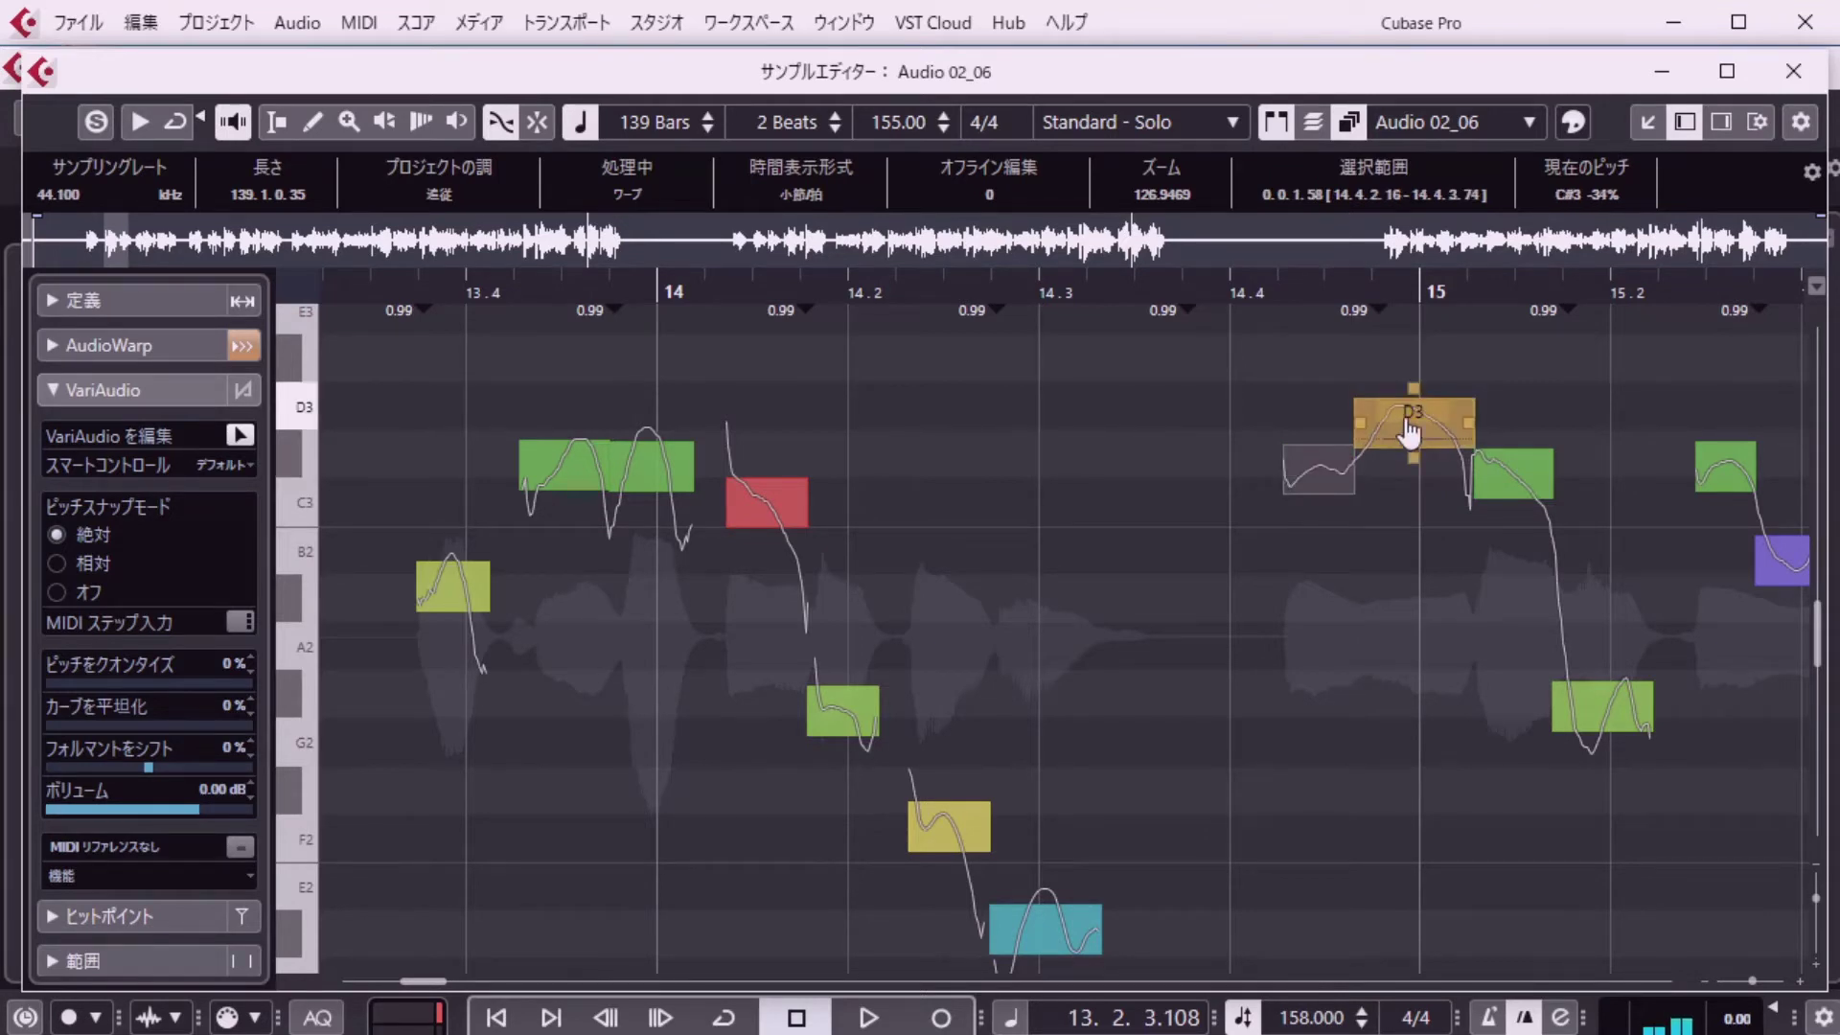
# Audition the C#3 and G#2 segments in the first beat of bar 15 and the C#3 and B2 segments after beat 15.2.
pyautogui.click(1507, 463)
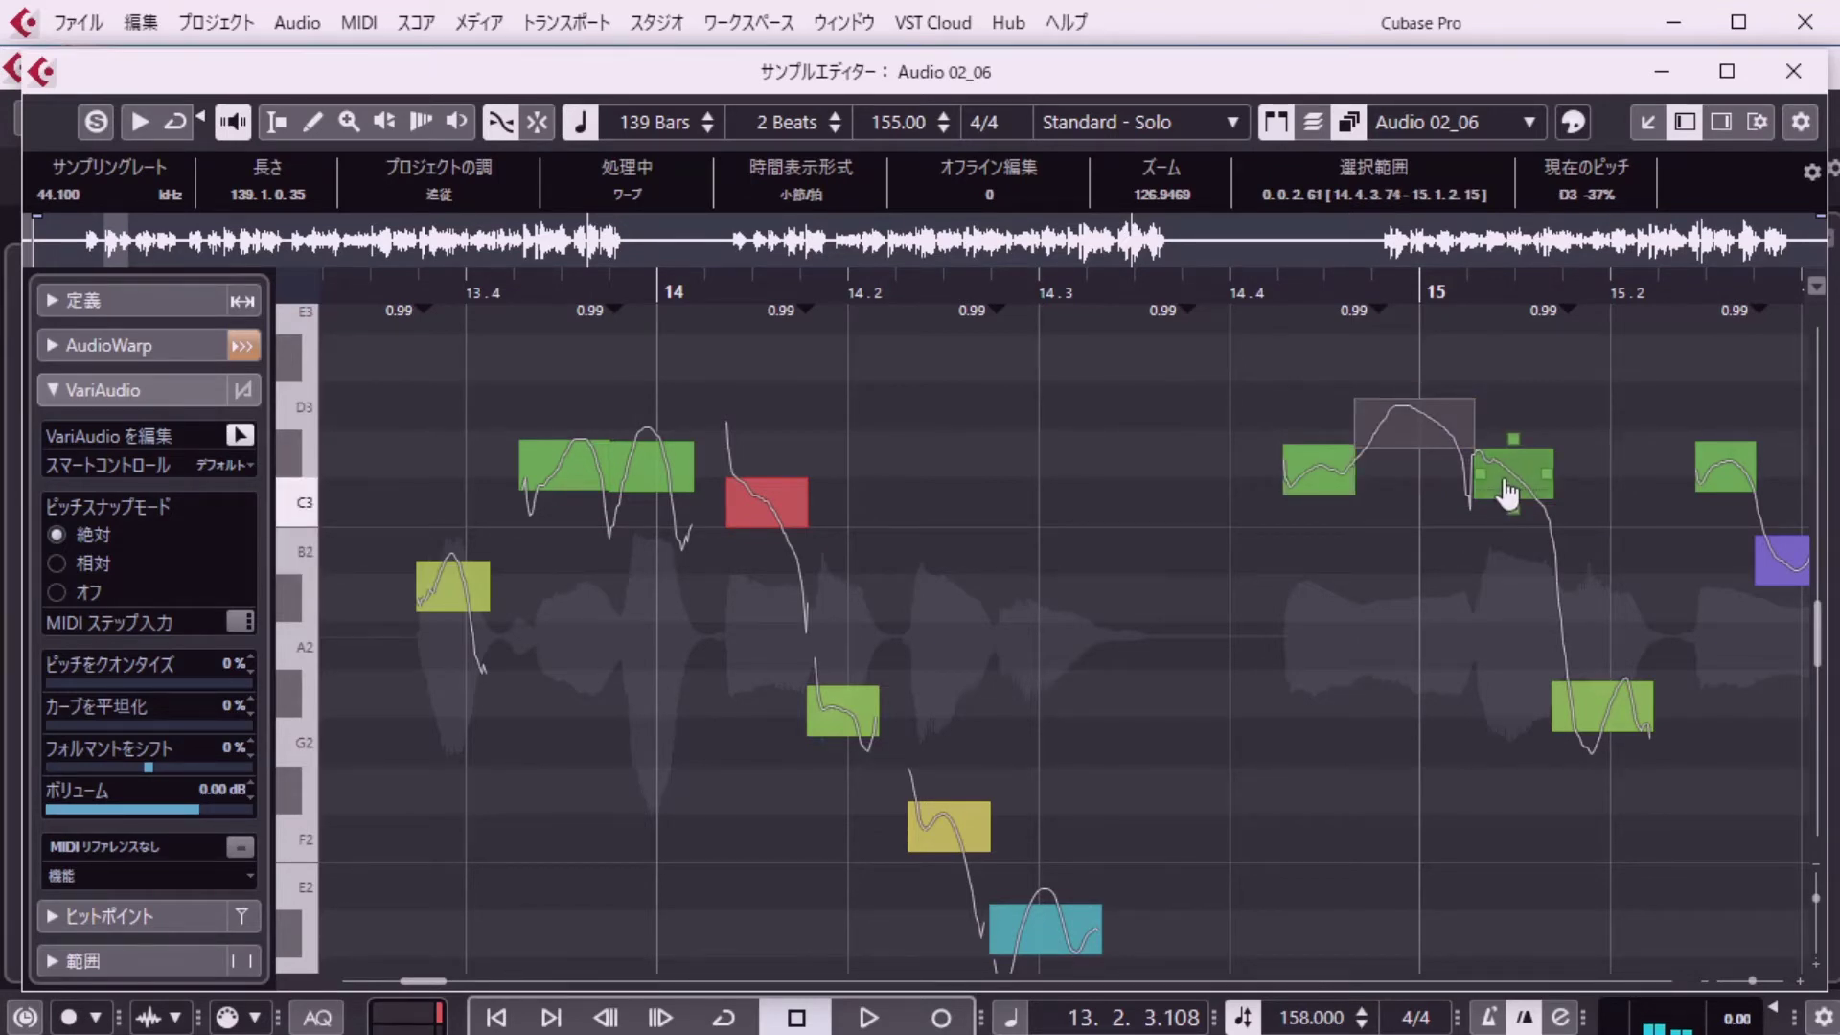
pyautogui.click(1602, 724)
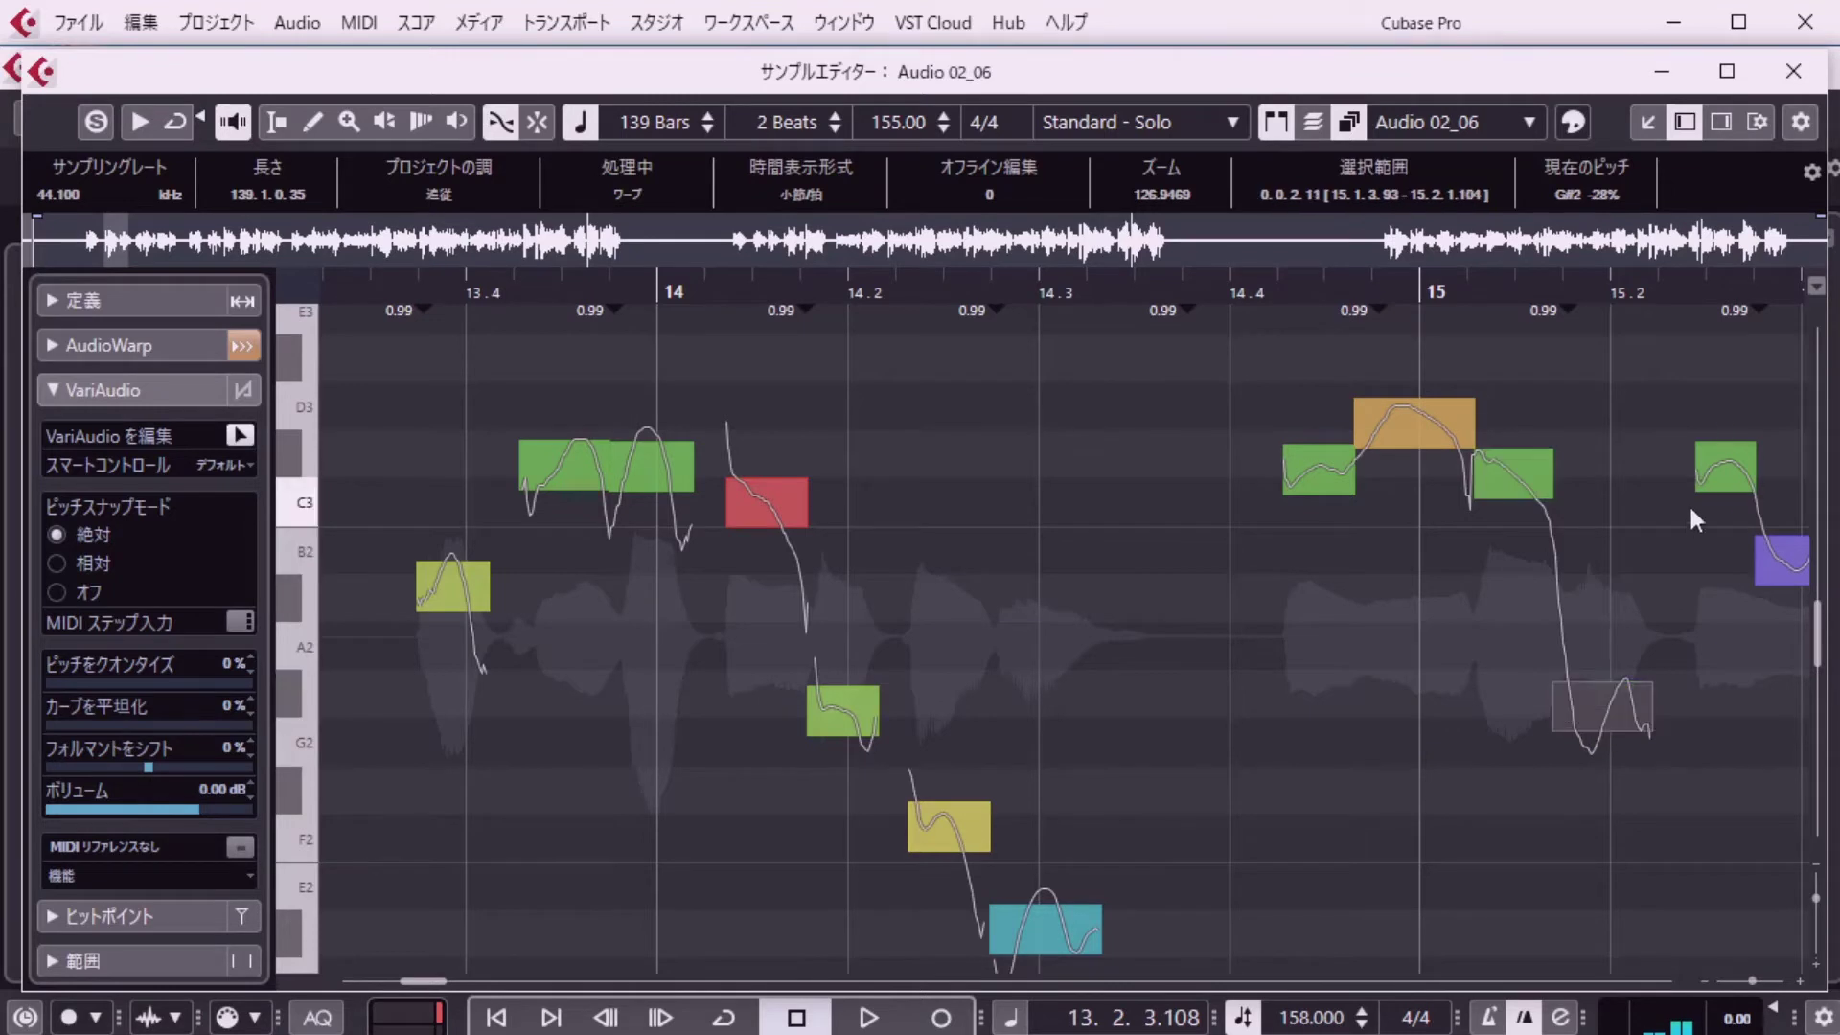
pyautogui.click(1722, 479)
pyautogui.click(1780, 563)
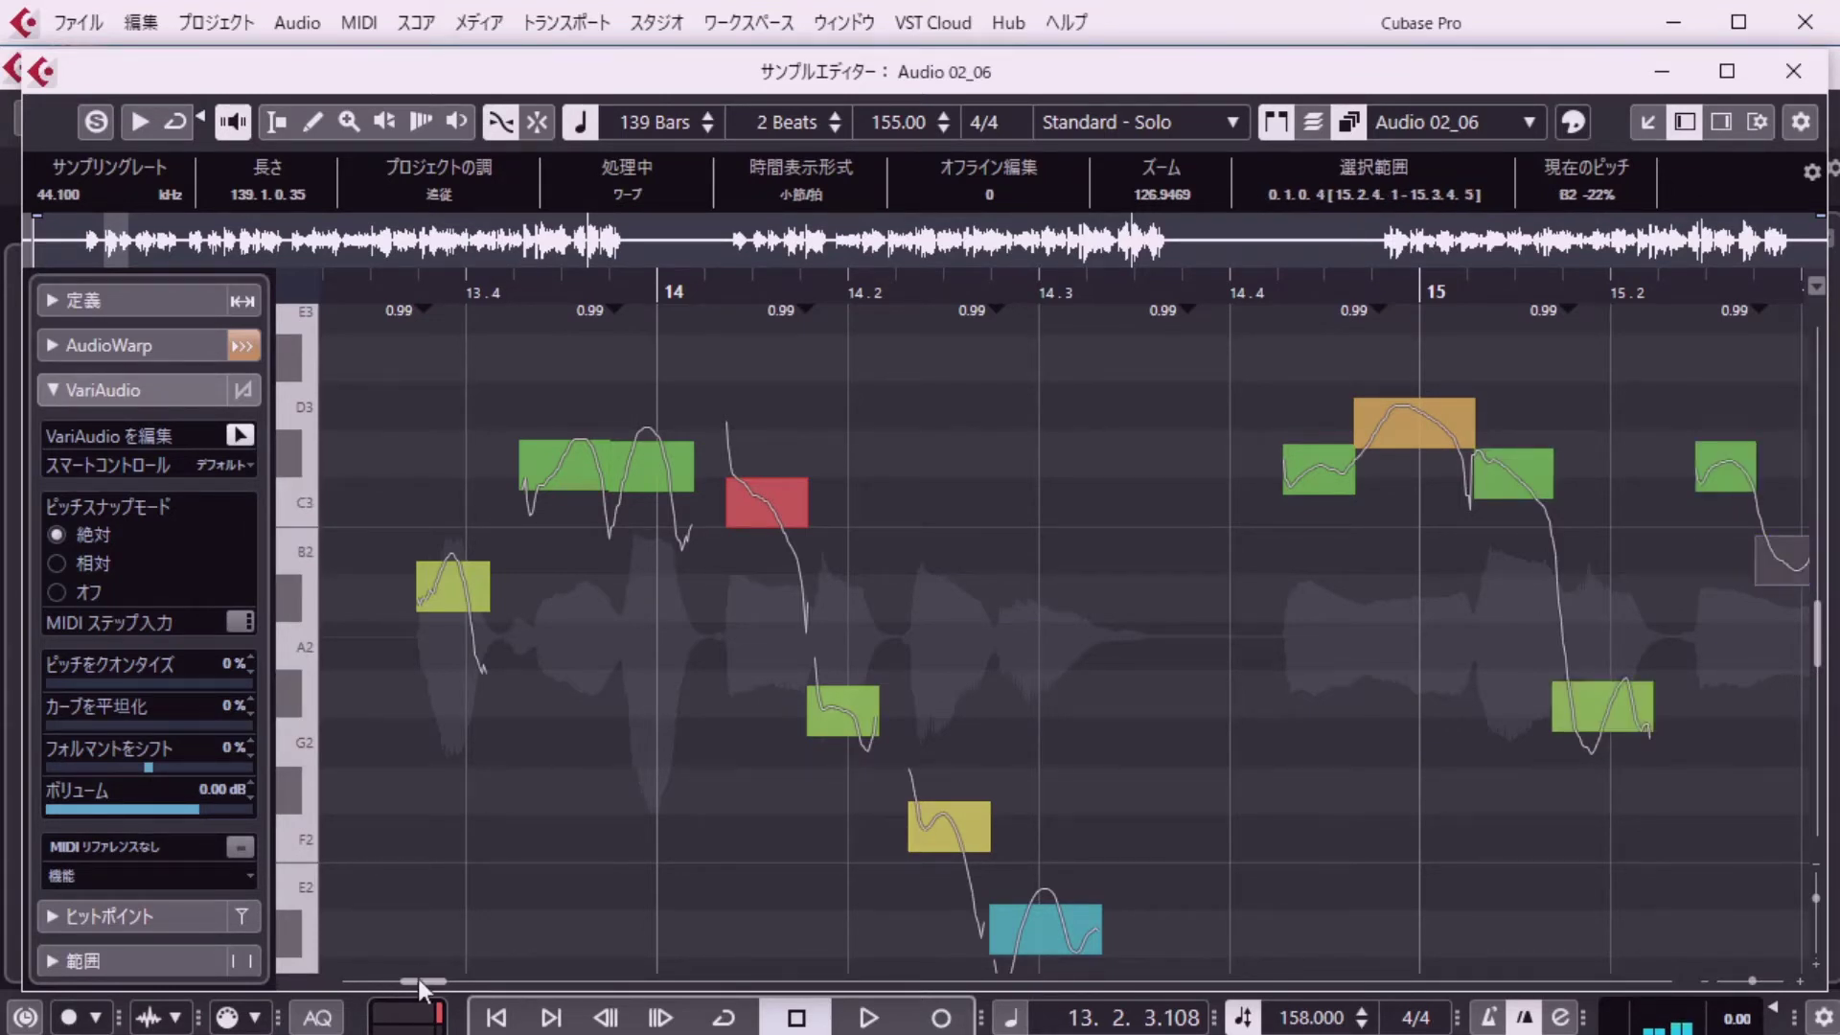
# Audition the six segments of bar 16 in order, from the A#2 segment to the long C#3 segment after beat 16.3.
pyautogui.click(469, 981)
pyautogui.click(951, 590)
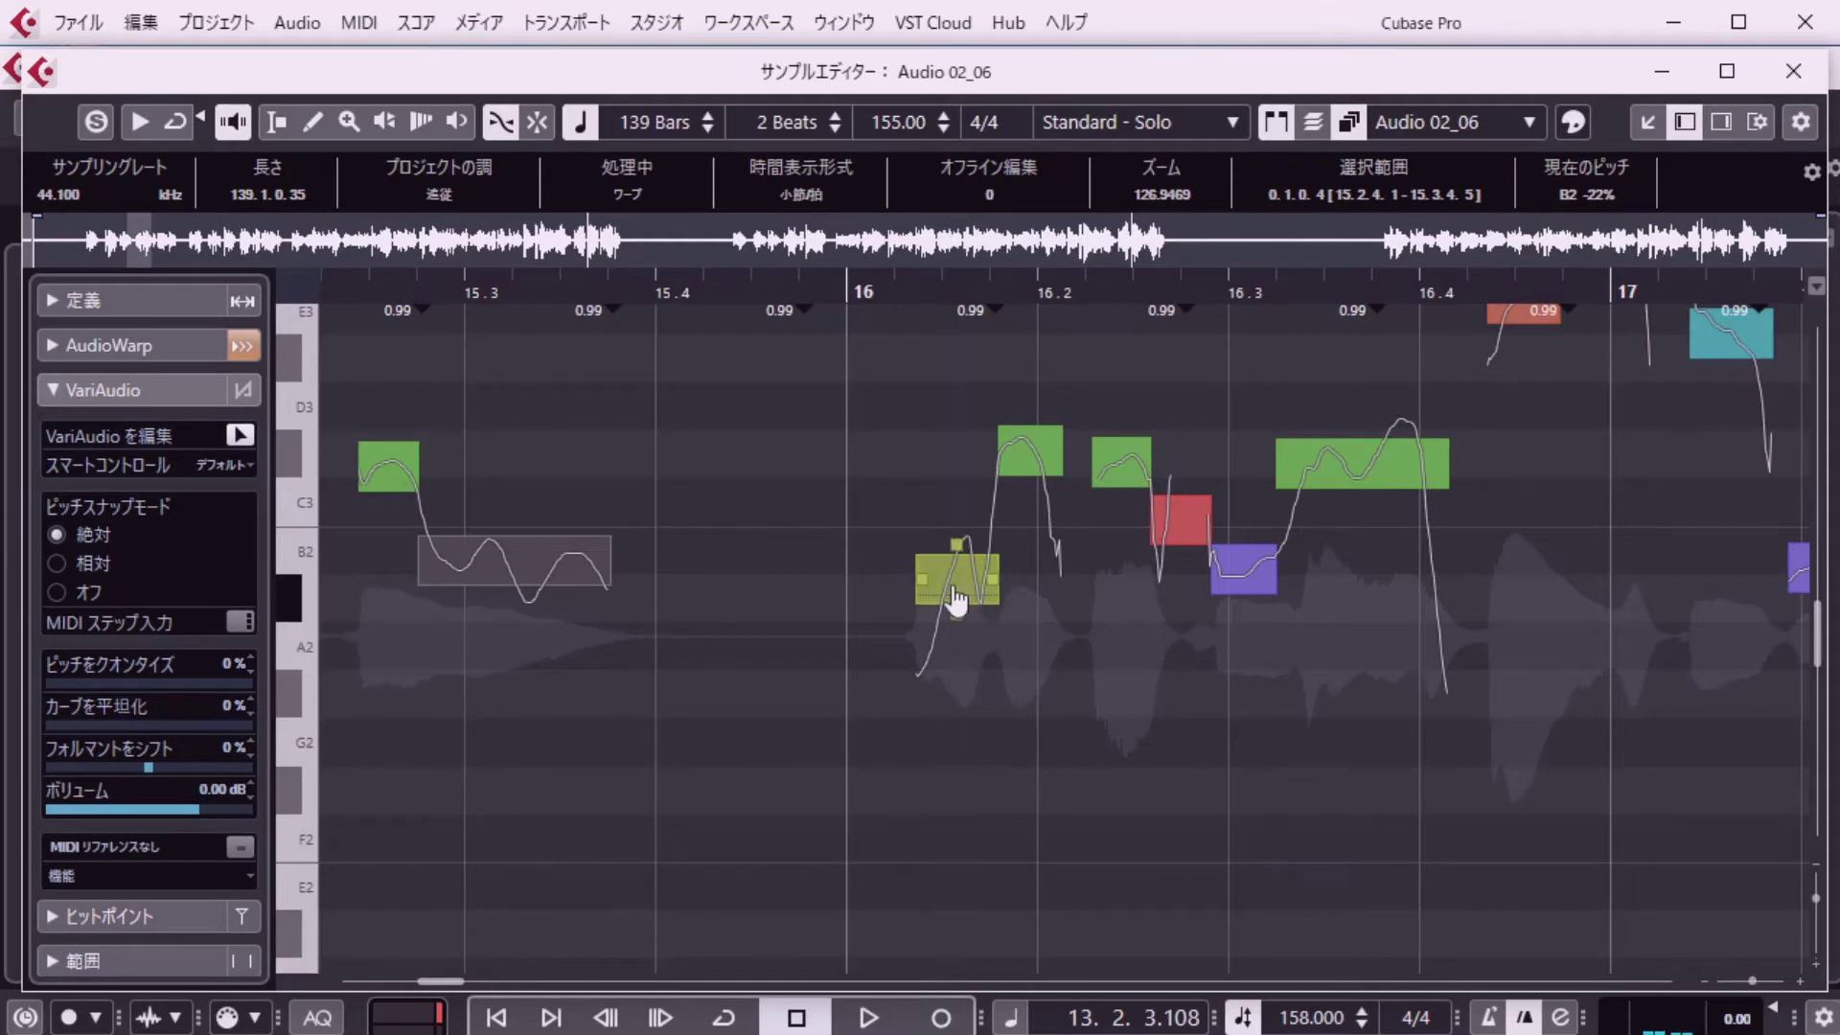
pyautogui.click(1026, 466)
pyautogui.click(1123, 466)
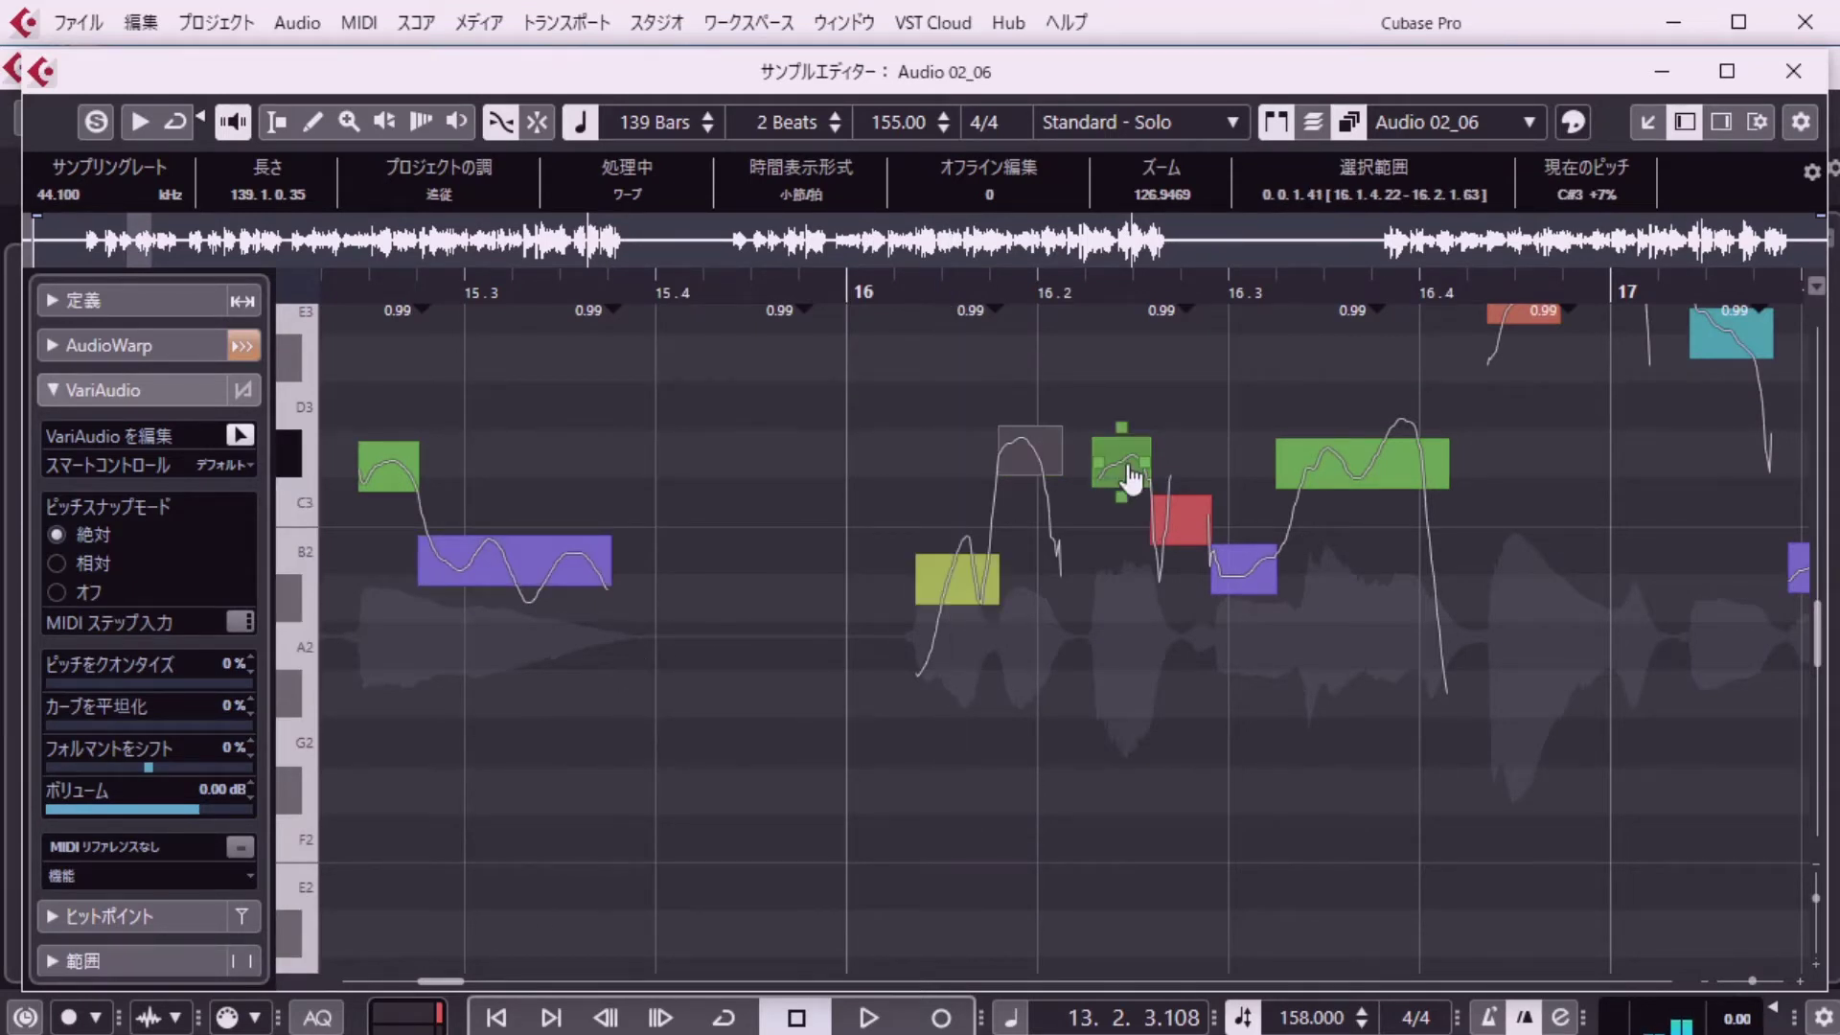
pyautogui.click(1179, 525)
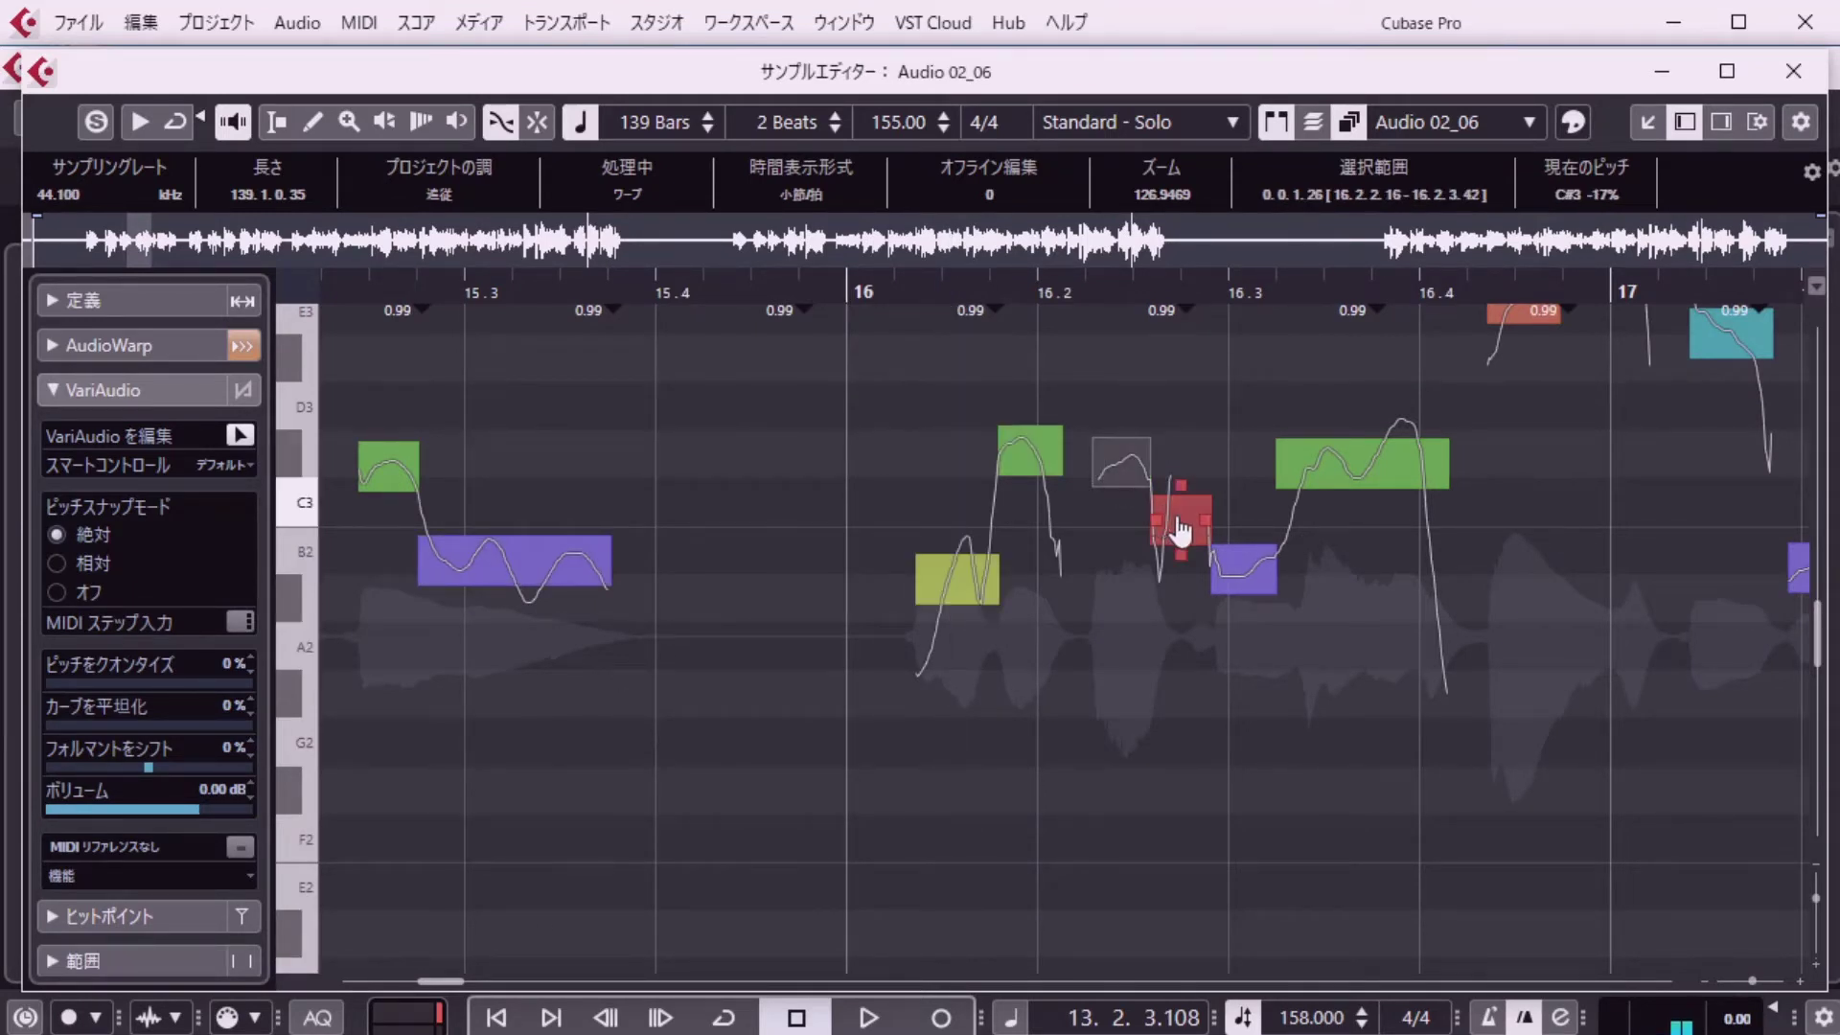
pyautogui.click(1250, 579)
pyautogui.click(1338, 476)
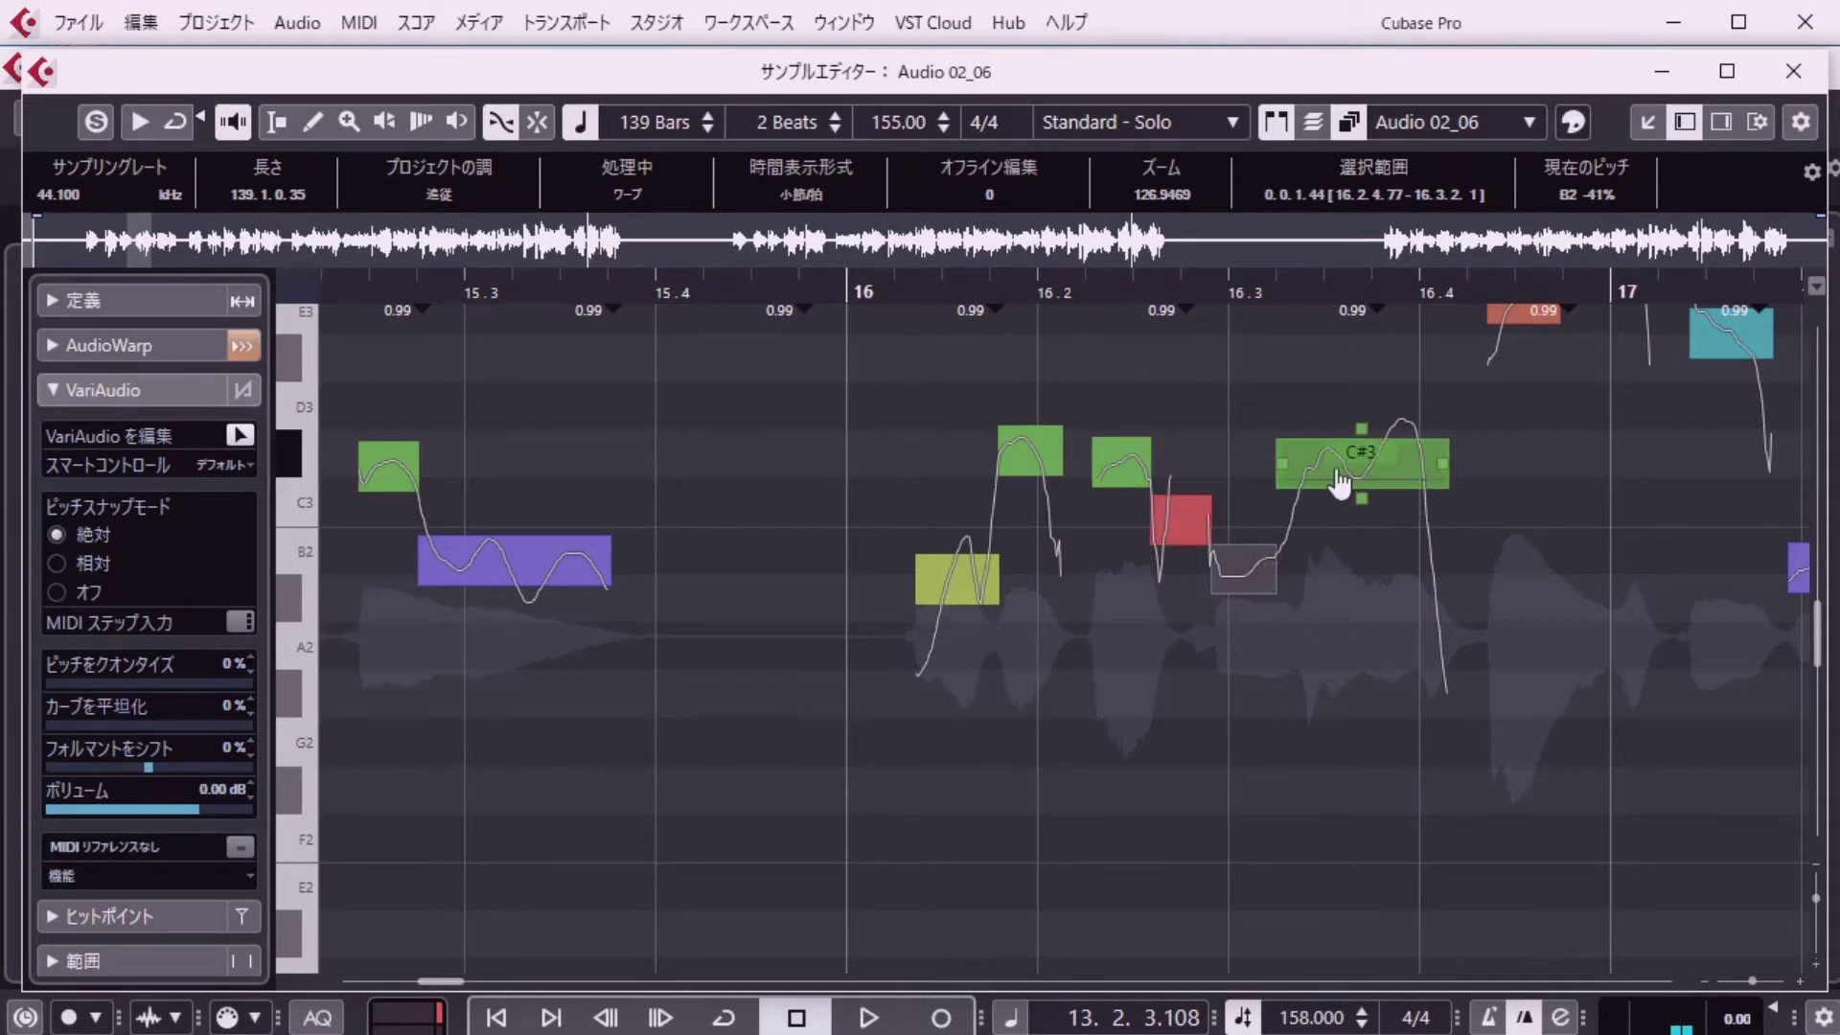
# Move the boundary between the C#3 and C3 segments after beat 16.2 to 16.2.3.83, and merge the C3 remainder with the following B2 segment.
pyautogui.click(1157, 638)
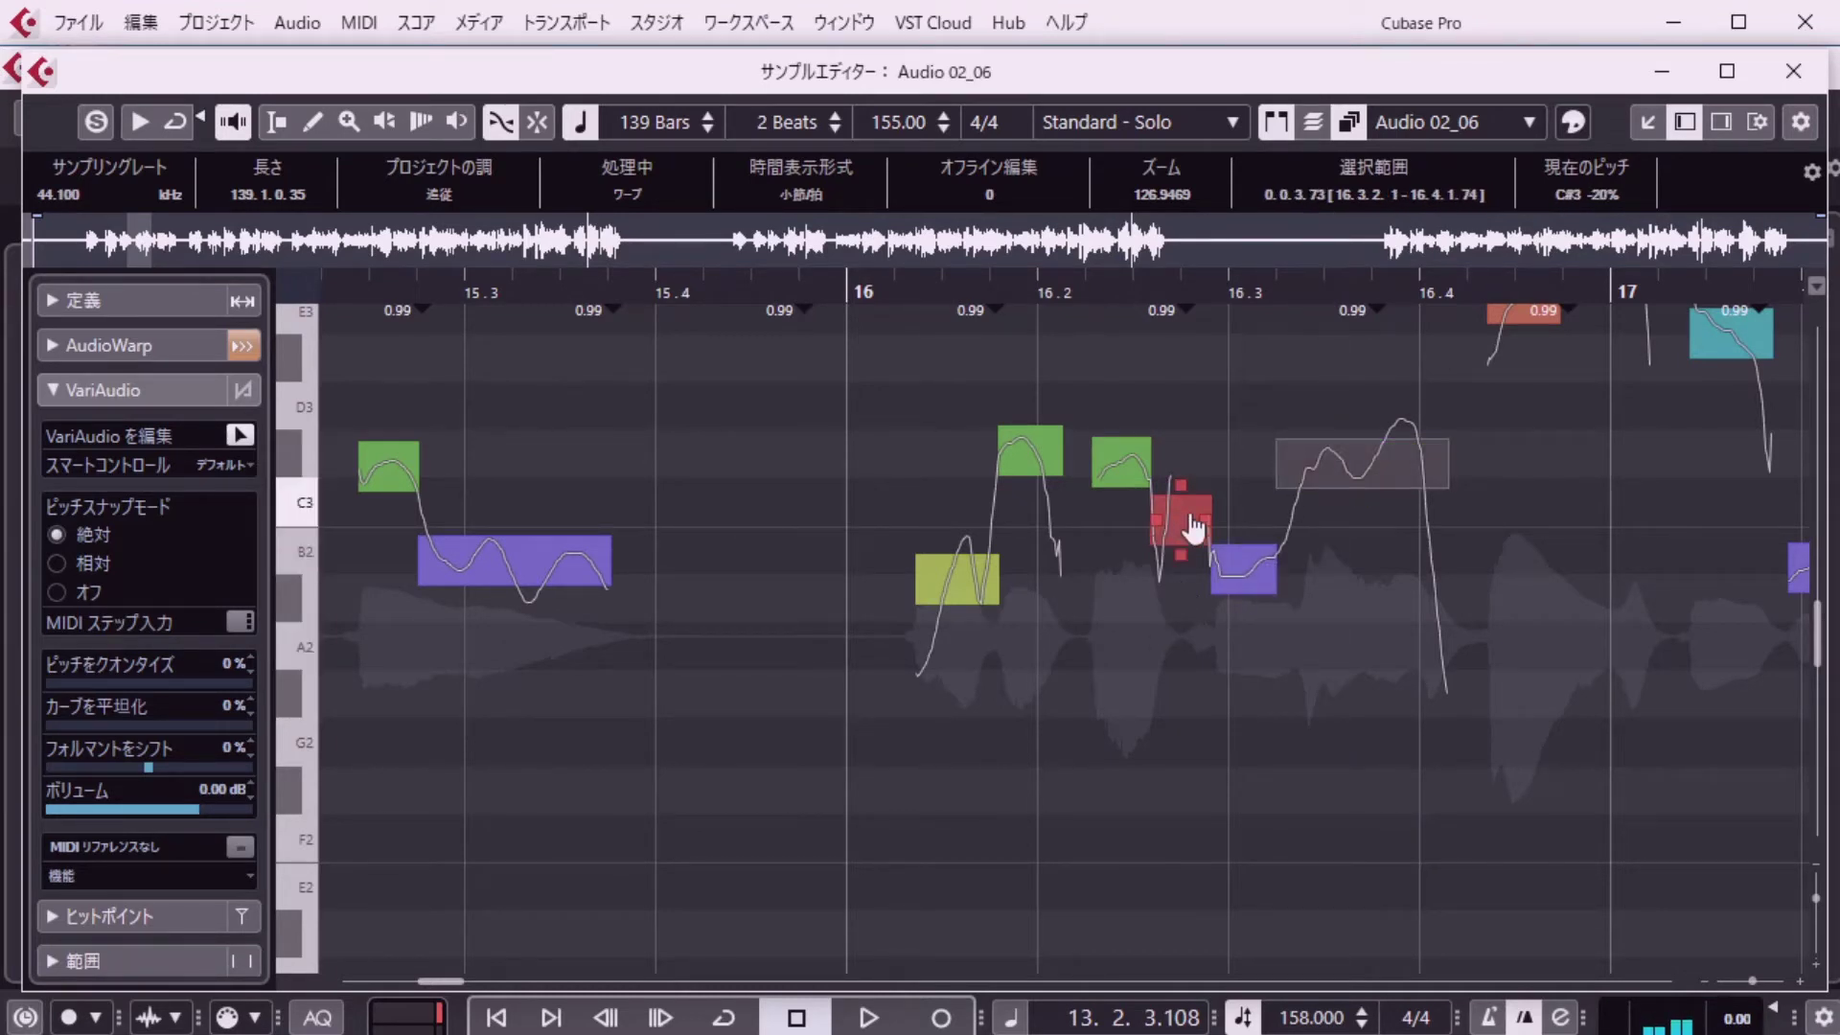
pyautogui.moveTo(1193, 527); pyautogui.dragTo(1164, 490)
pyautogui.keyDown('alt'); pyautogui.click(1167, 488); pyautogui.keyUp('alt')
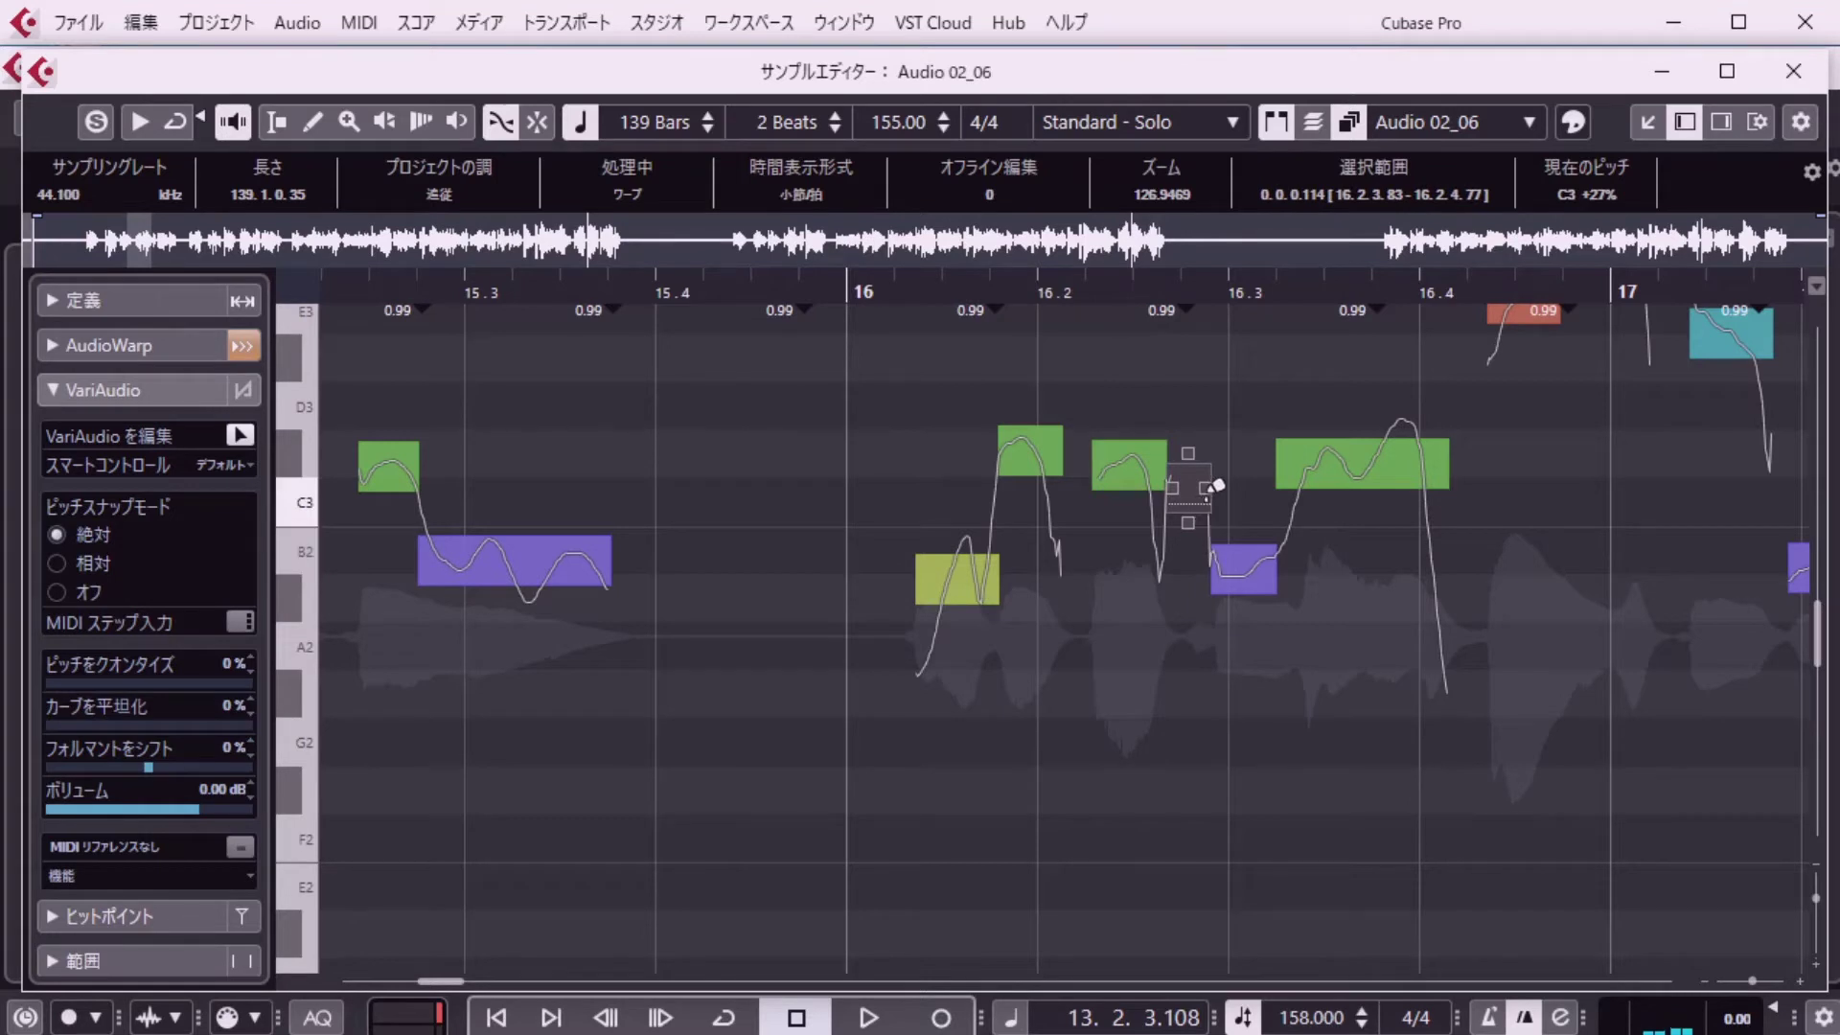
pyautogui.moveTo(1205, 488); pyautogui.dragTo(1208, 539)
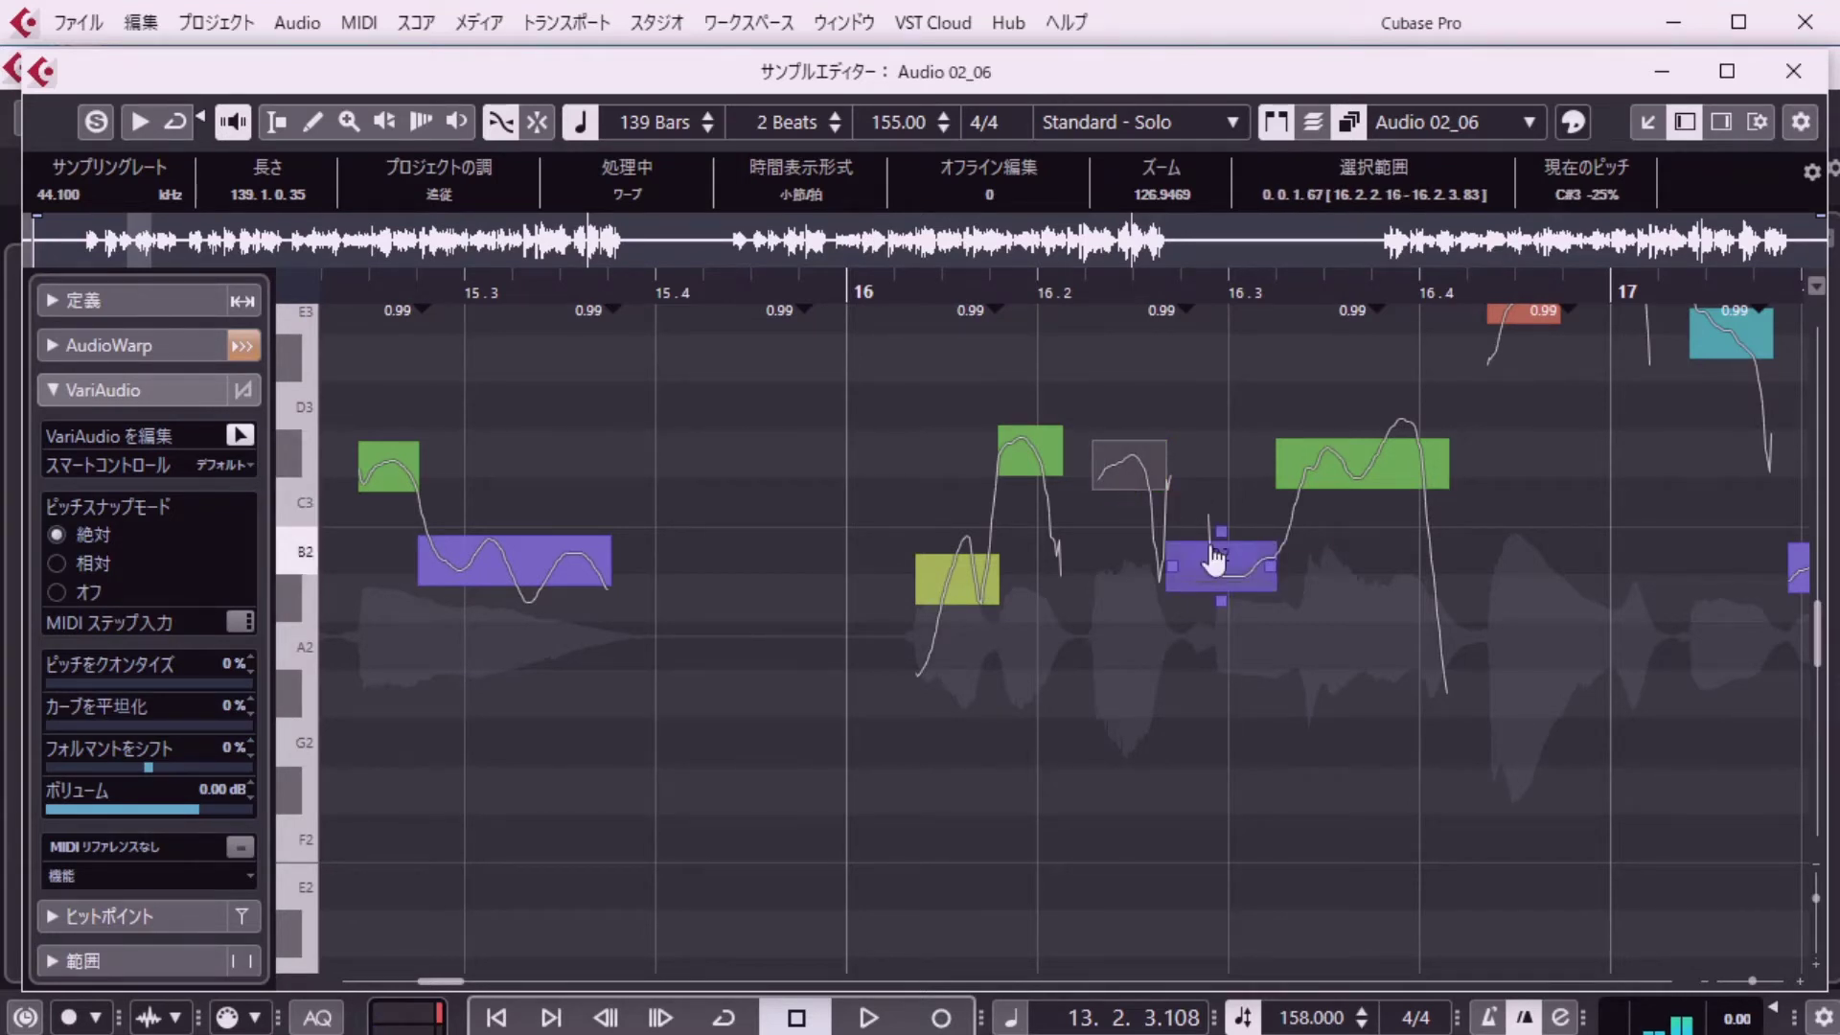
# Audition the long C#3 segment after beat 16.3 and the E3 segment after beat 16.4.
pyautogui.click(1363, 469)
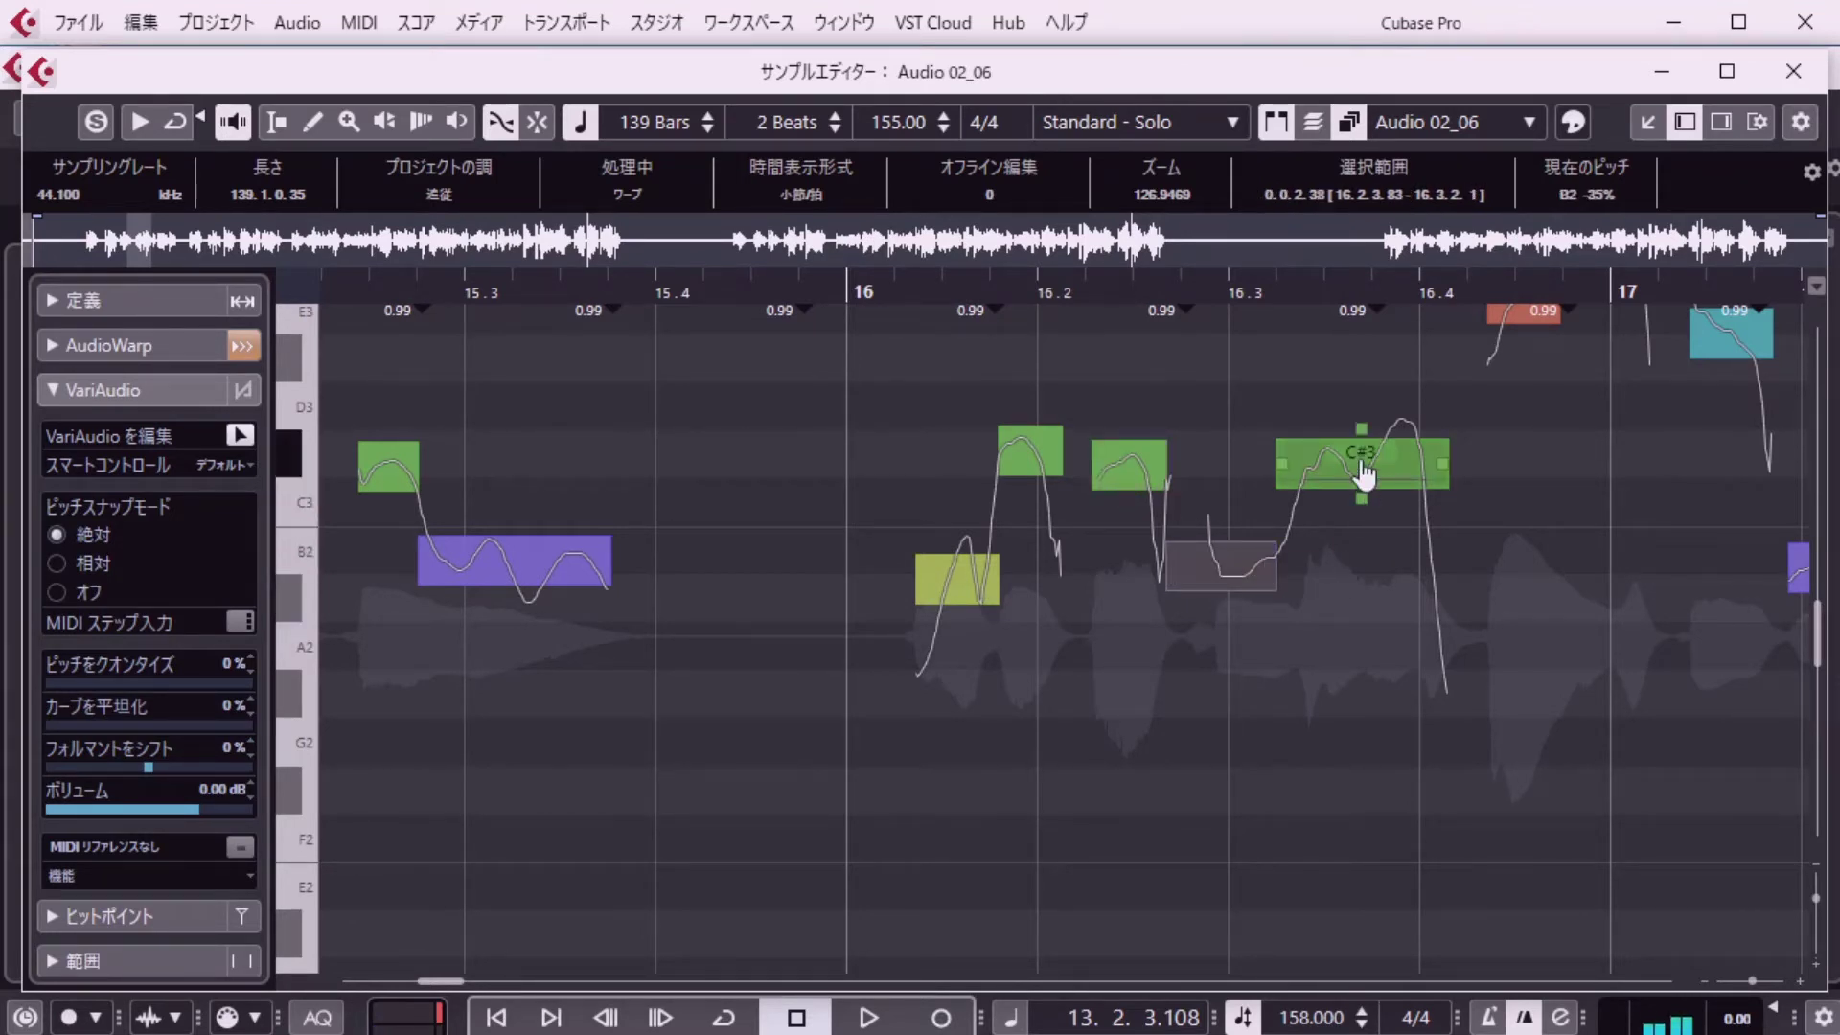
pyautogui.moveTo(1365, 471); pyautogui.dragTo(1366, 473)
pyautogui.scroll(3, 1355, 517)
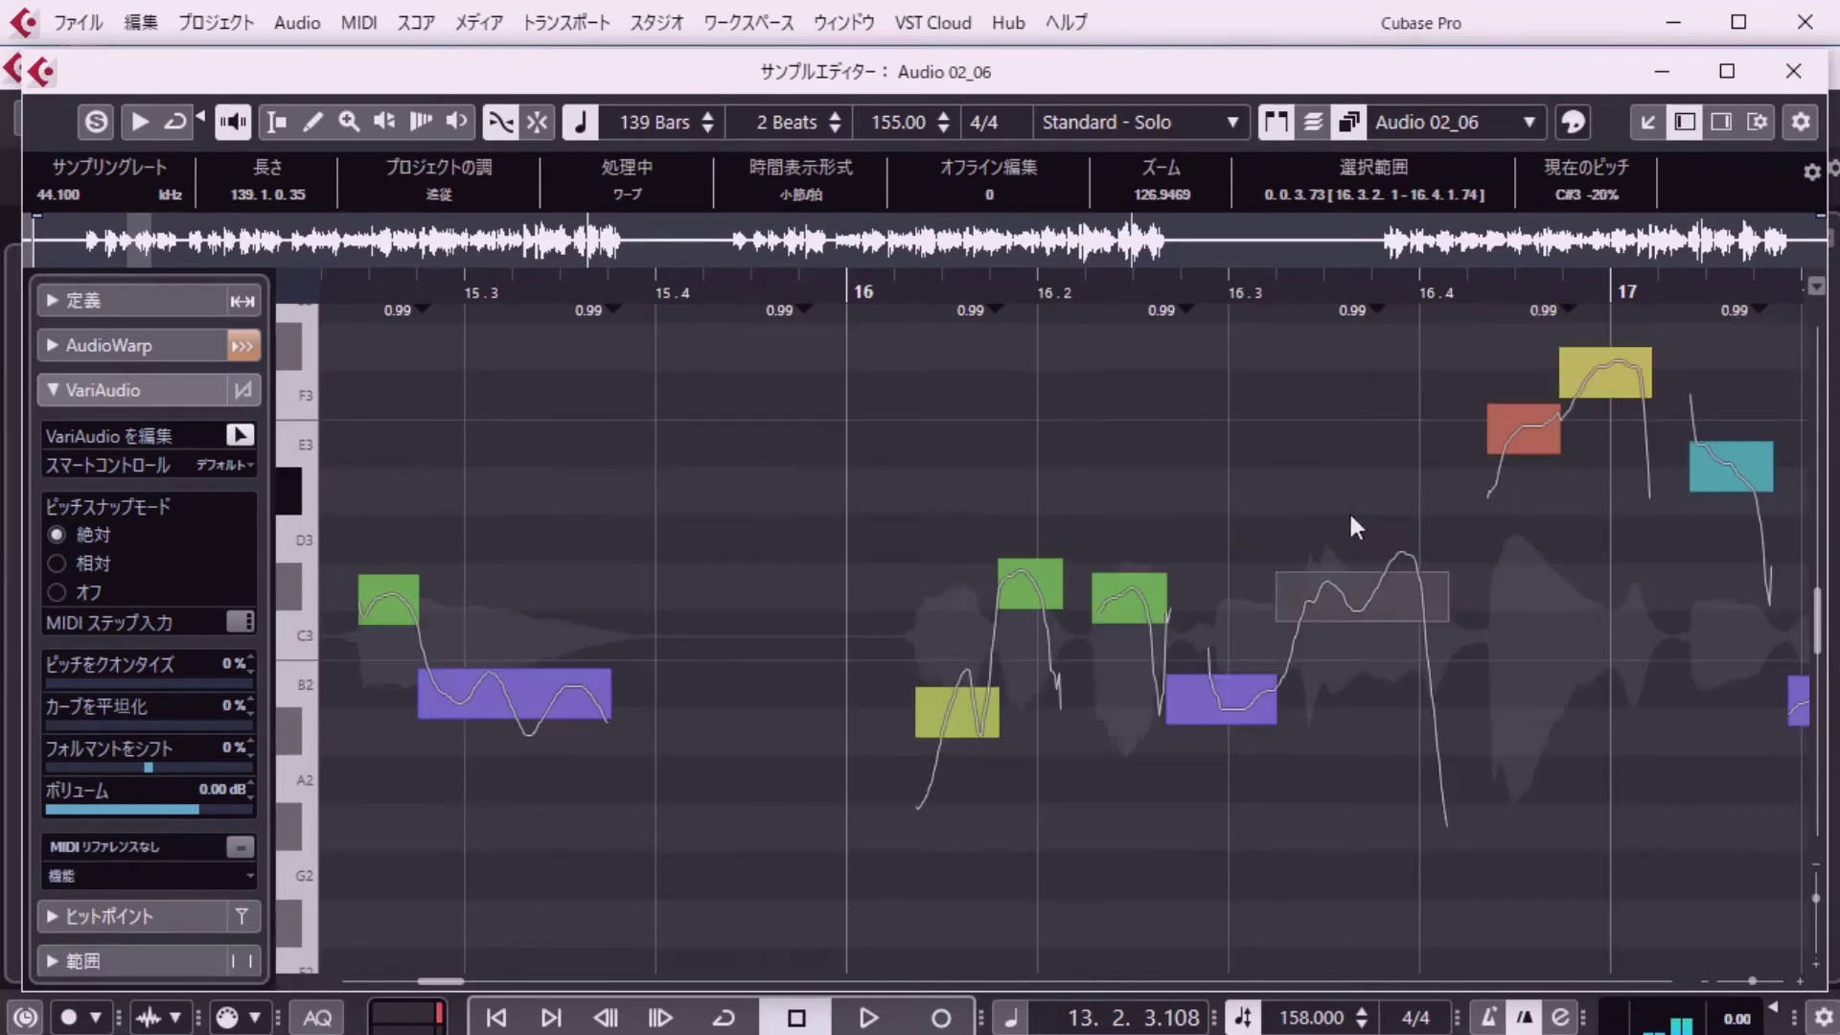
pyautogui.scroll(3, 1437, 527)
pyautogui.click(1525, 560)
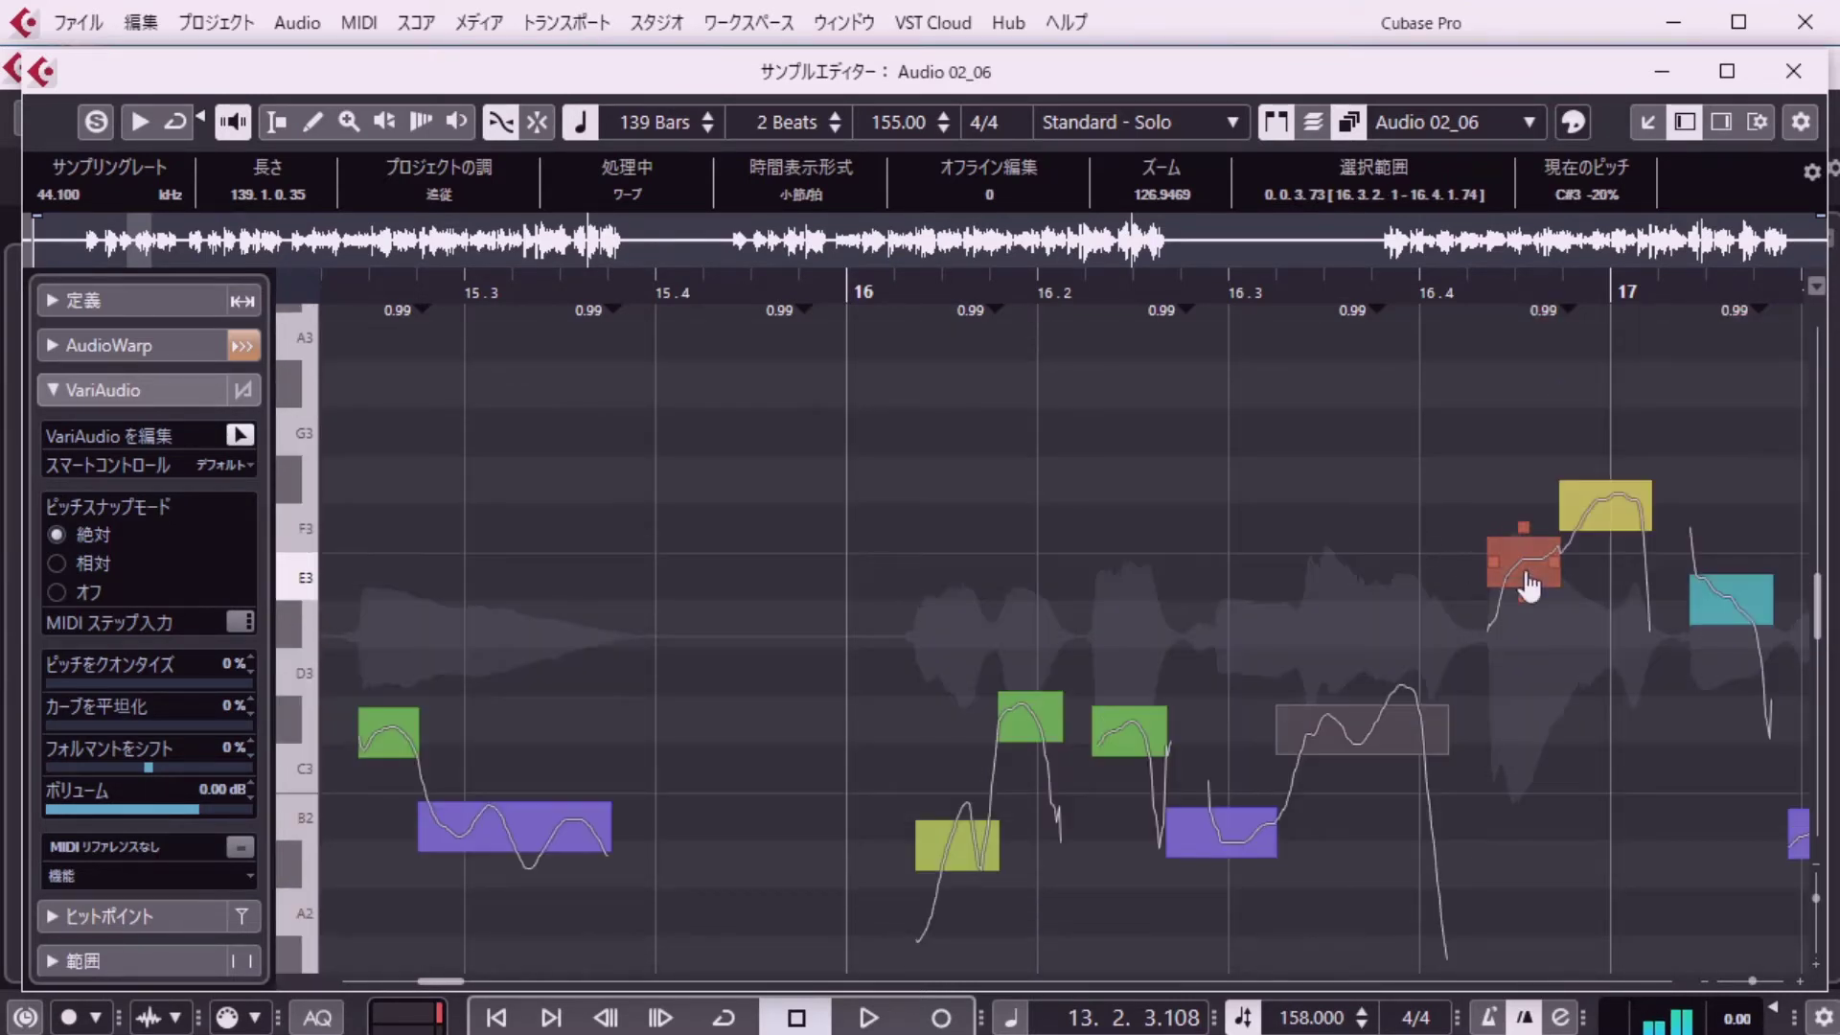
# Audition the F3 and D#3 segments around the start of bar 17 and the B2 segment at beat 17.2.
pyautogui.click(1619, 513)
pyautogui.click(1725, 608)
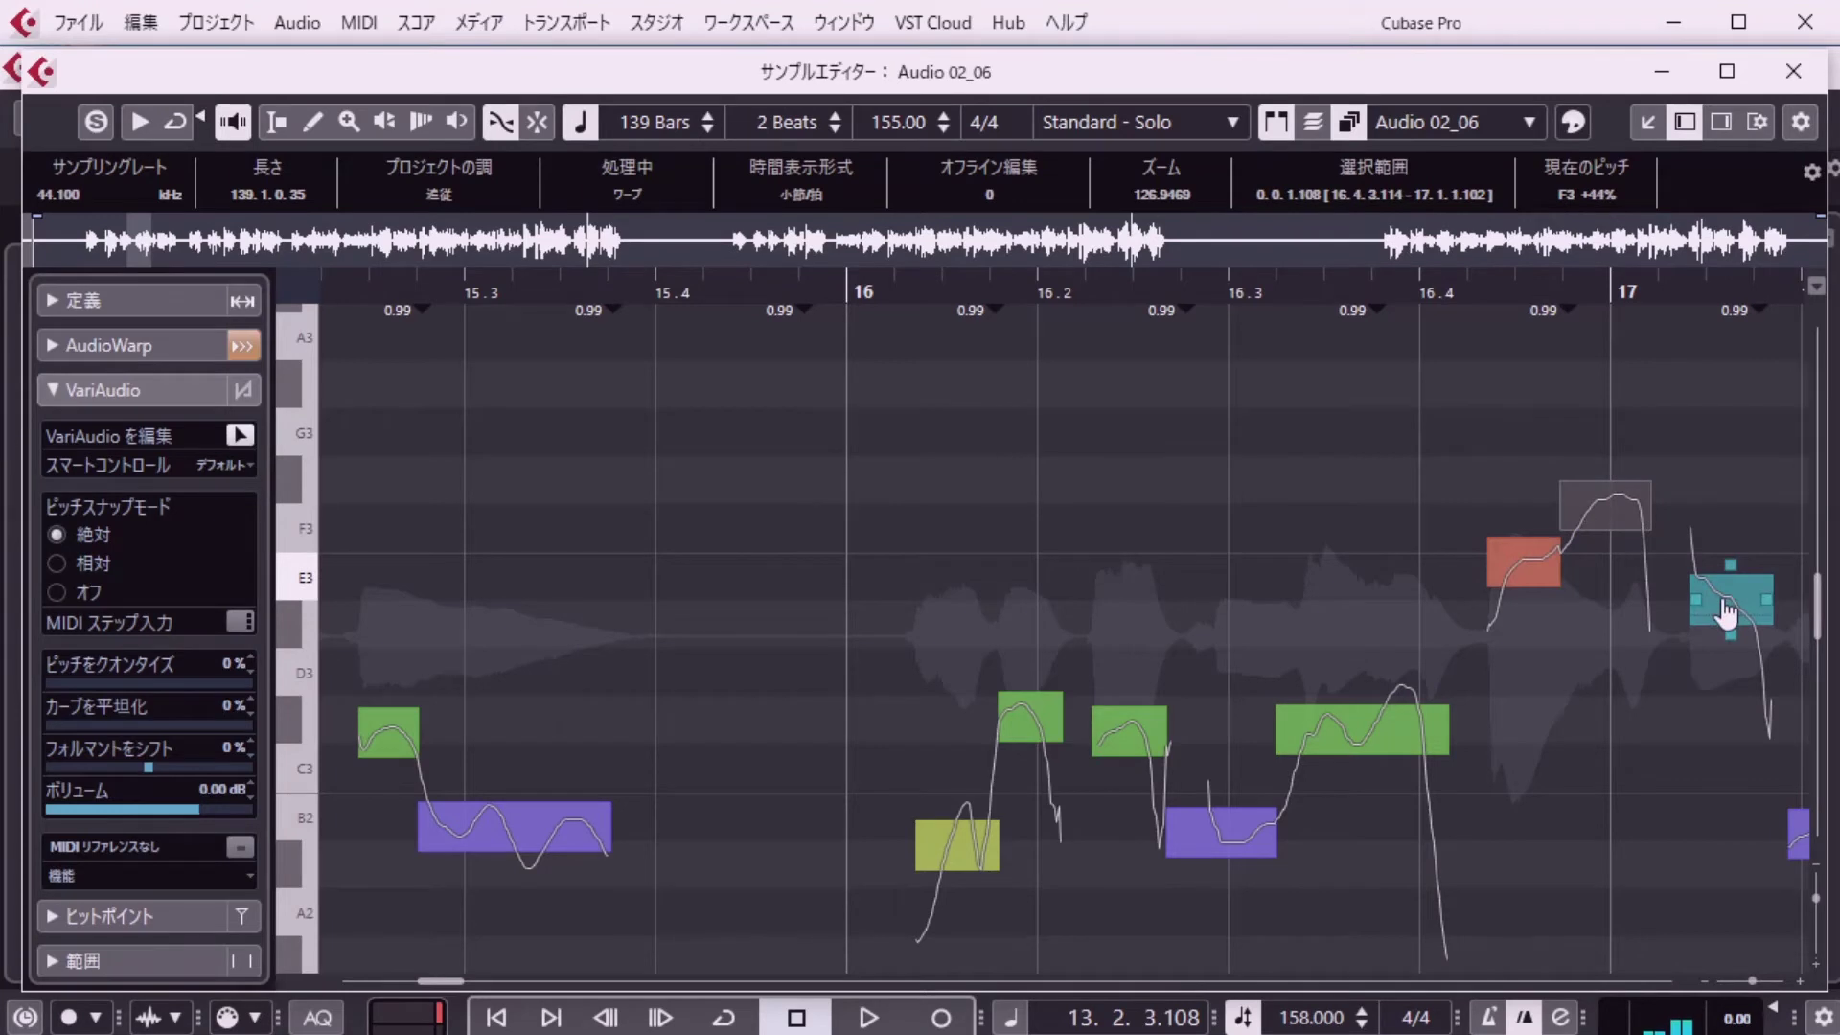
pyautogui.click(1209, 981)
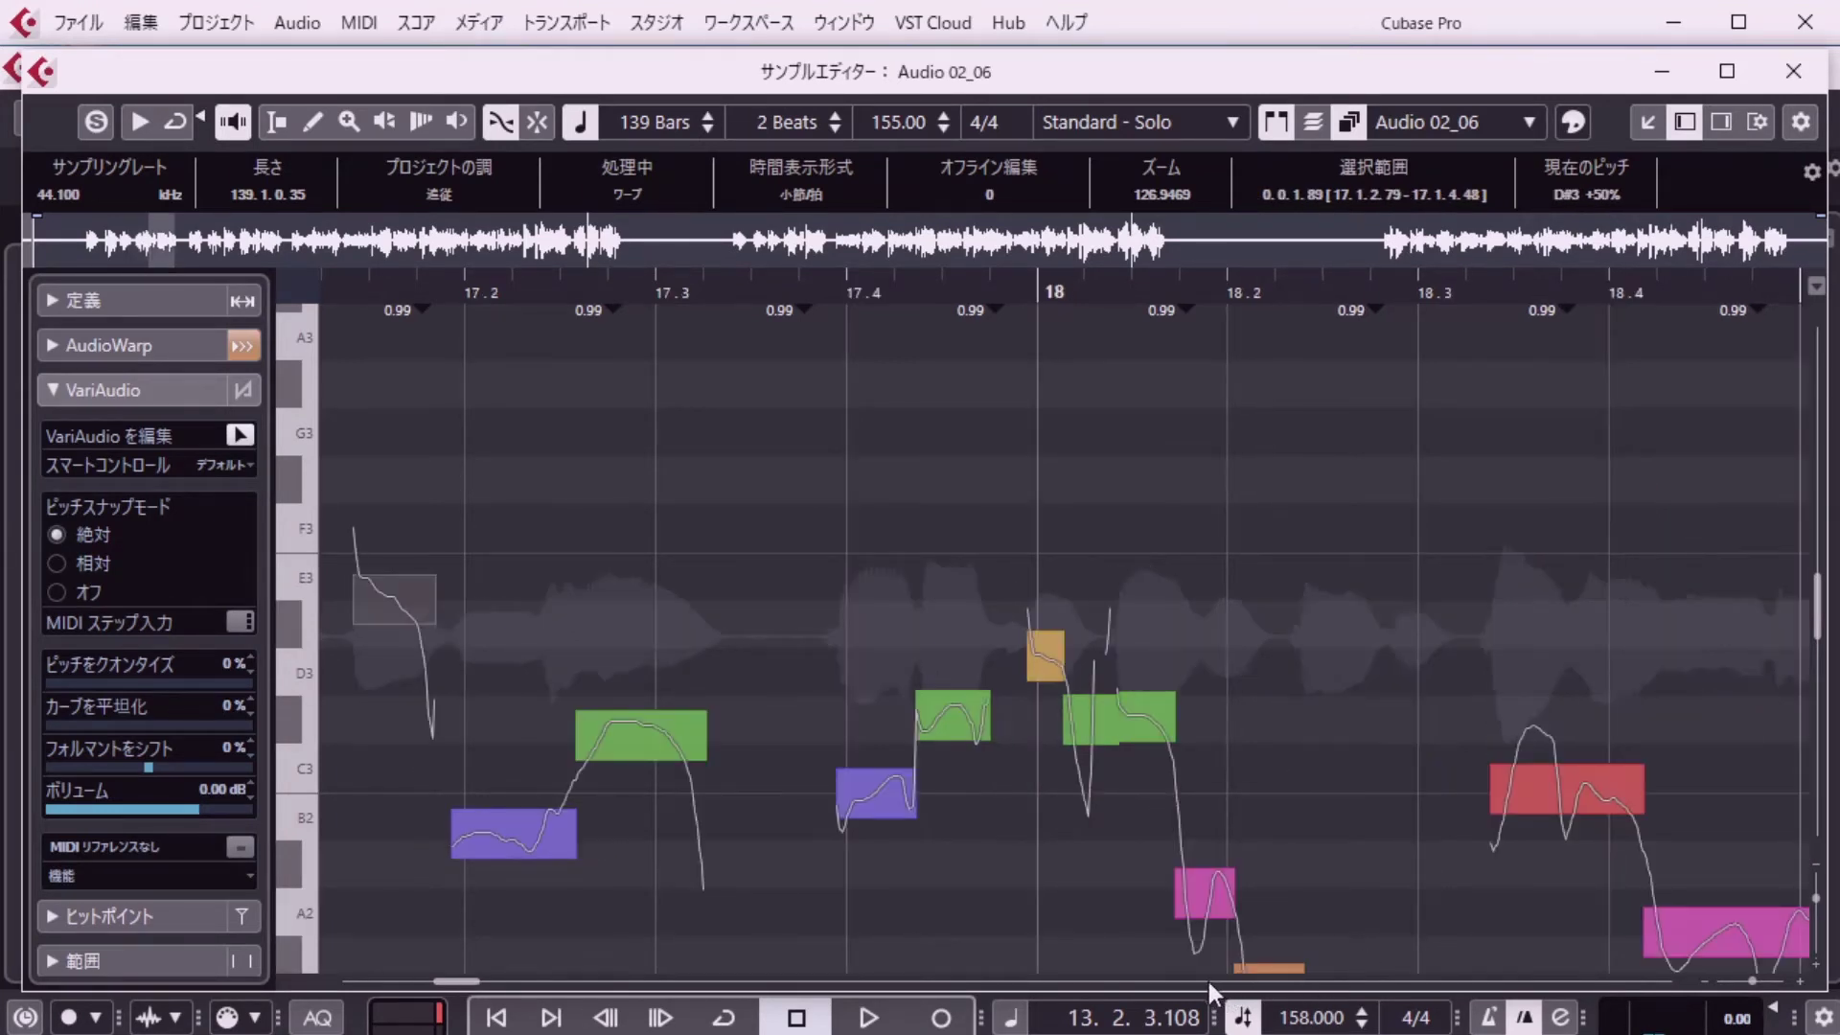
pyautogui.click(526, 841)
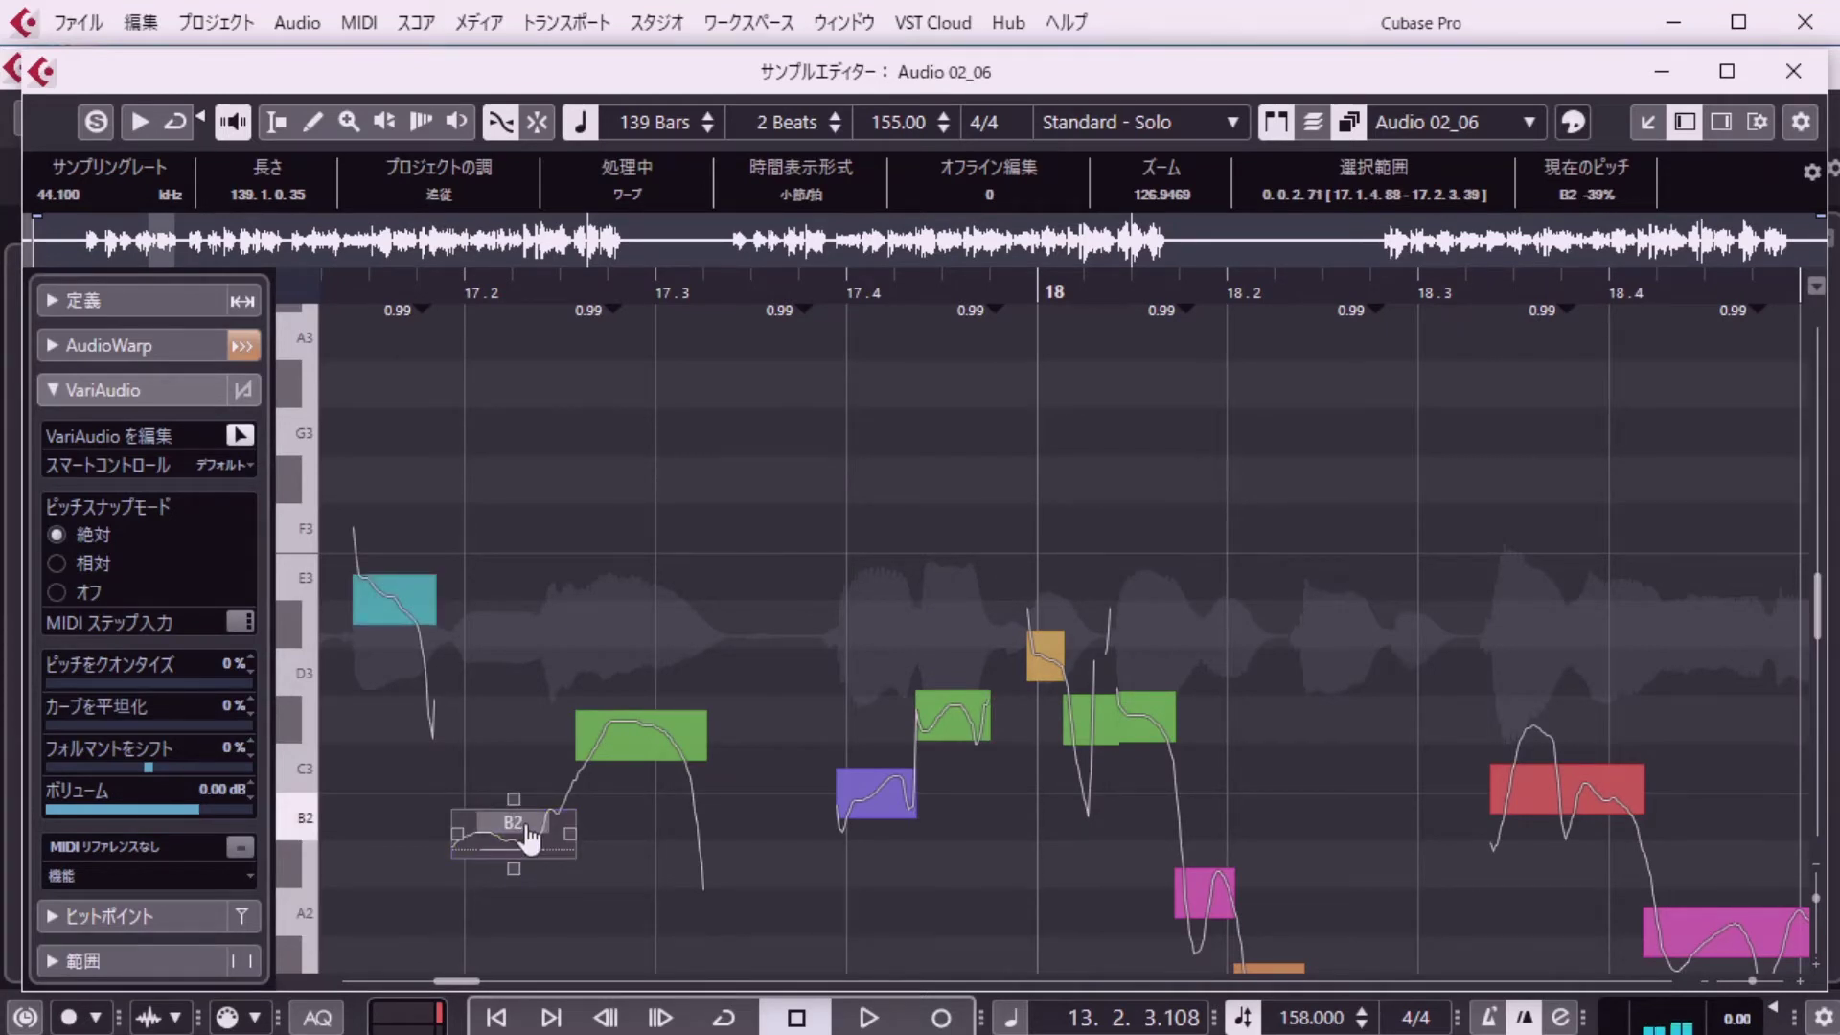
# Move the boundary between the B2 and C#3 segments after beat 17.2 to 17.2.2.84 by merging and re-splitting them, and audition the second part.
pyautogui.keyDown('alt'); pyautogui.keyDown('shift'); pyautogui.click(567, 834); pyautogui.keyUp('shift'); pyautogui.keyUp('alt')
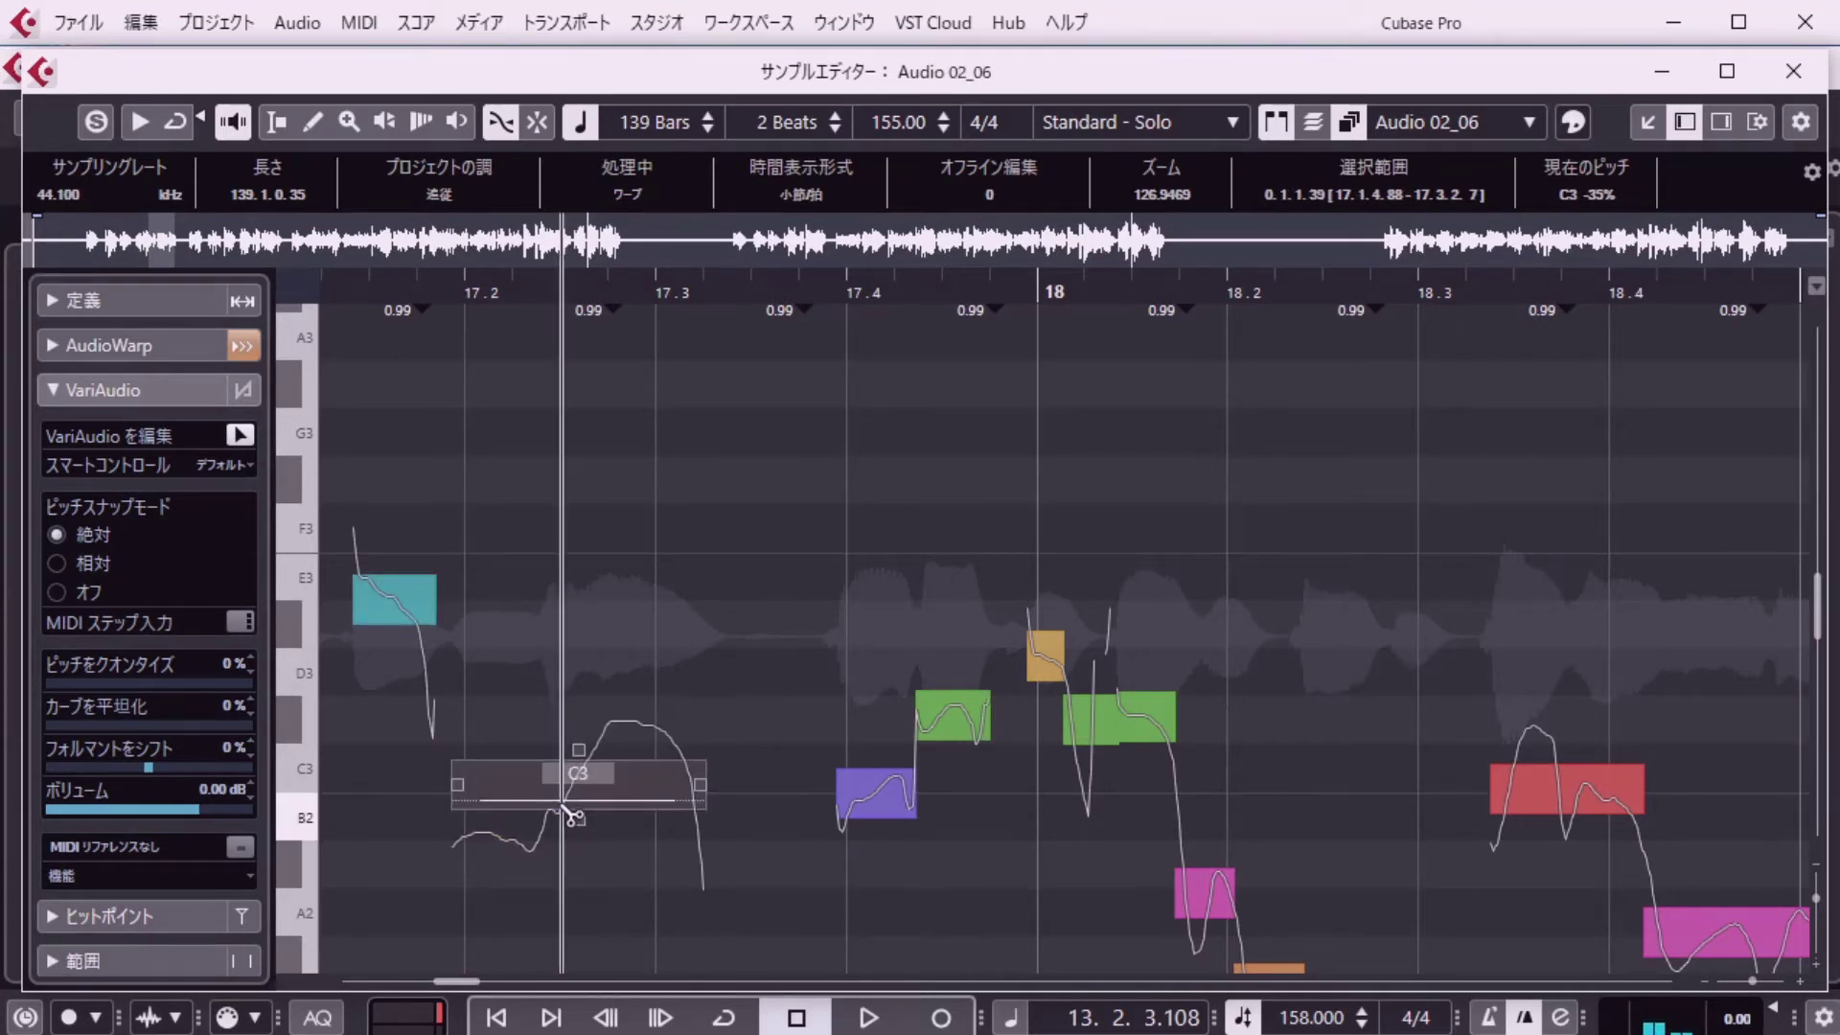
pyautogui.keyDown('alt'); pyautogui.click(563, 810); pyautogui.keyUp('alt')
pyautogui.moveTo(623, 810); pyautogui.dragTo(623, 762)
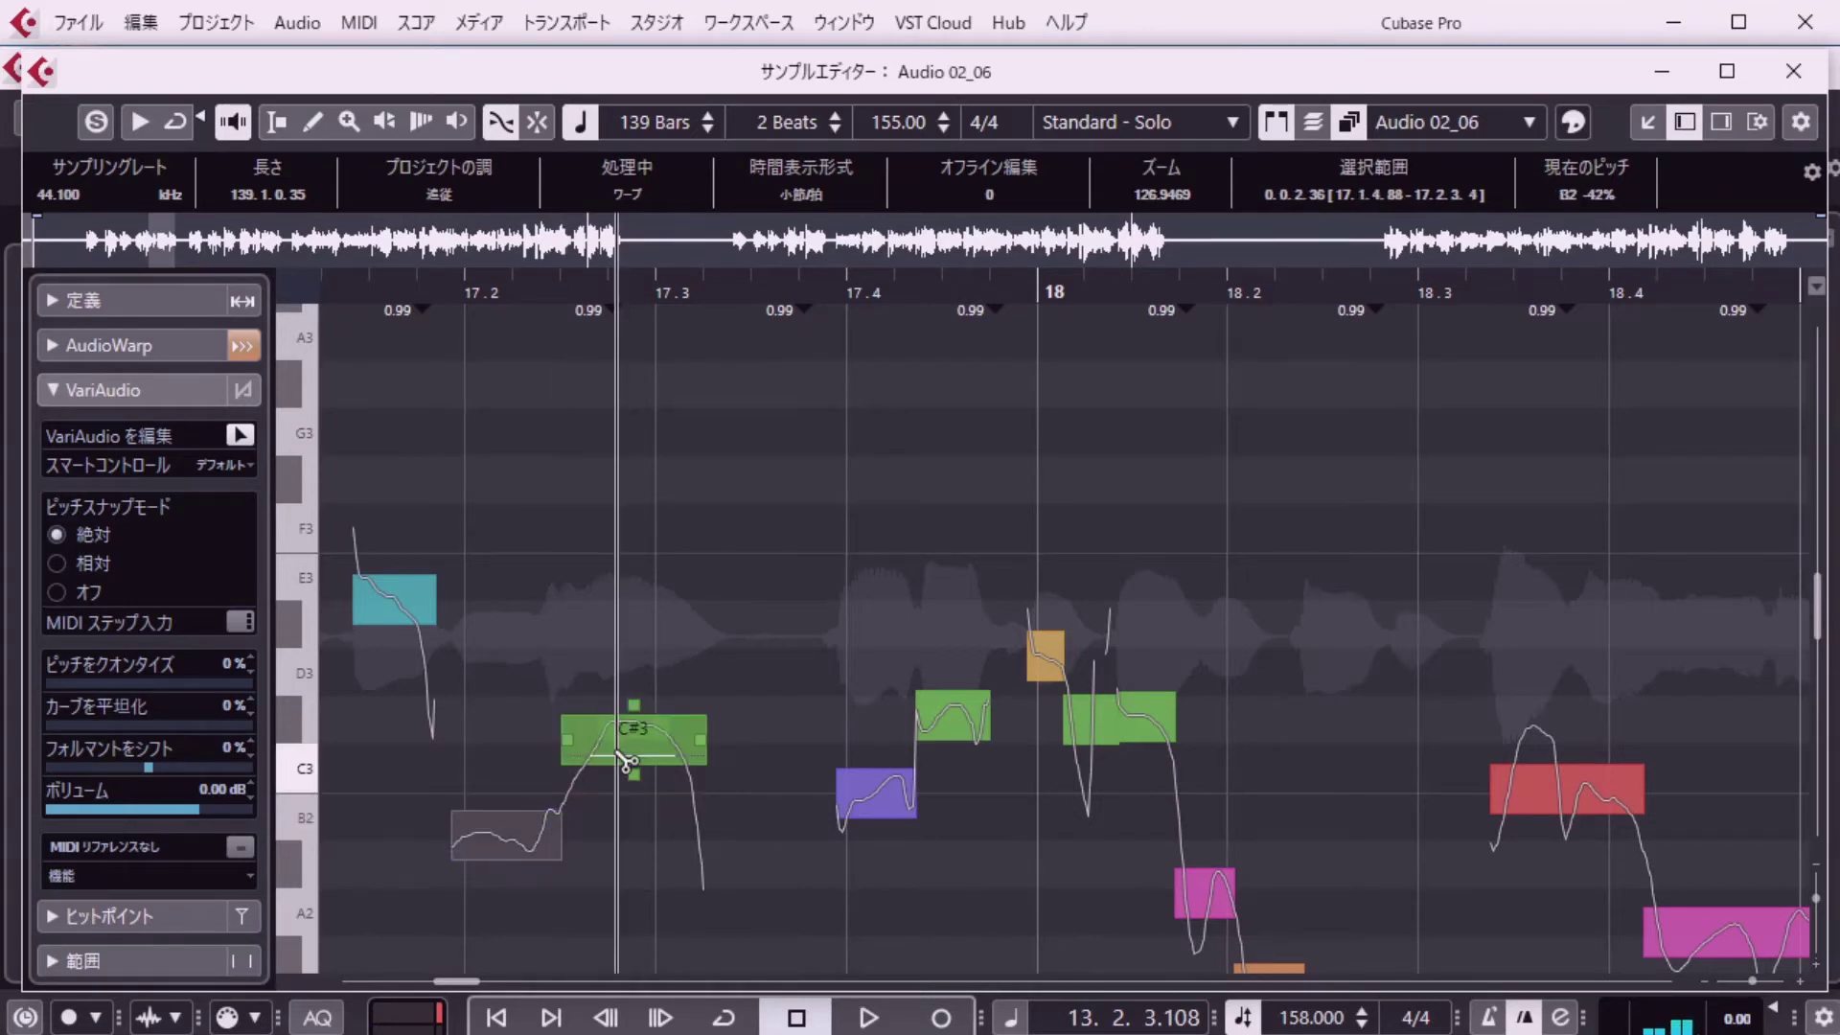
pyautogui.keyDown('alt'); pyautogui.keyDown('shift'); pyautogui.click(560, 842); pyautogui.keyUp('shift'); pyautogui.keyUp('alt')
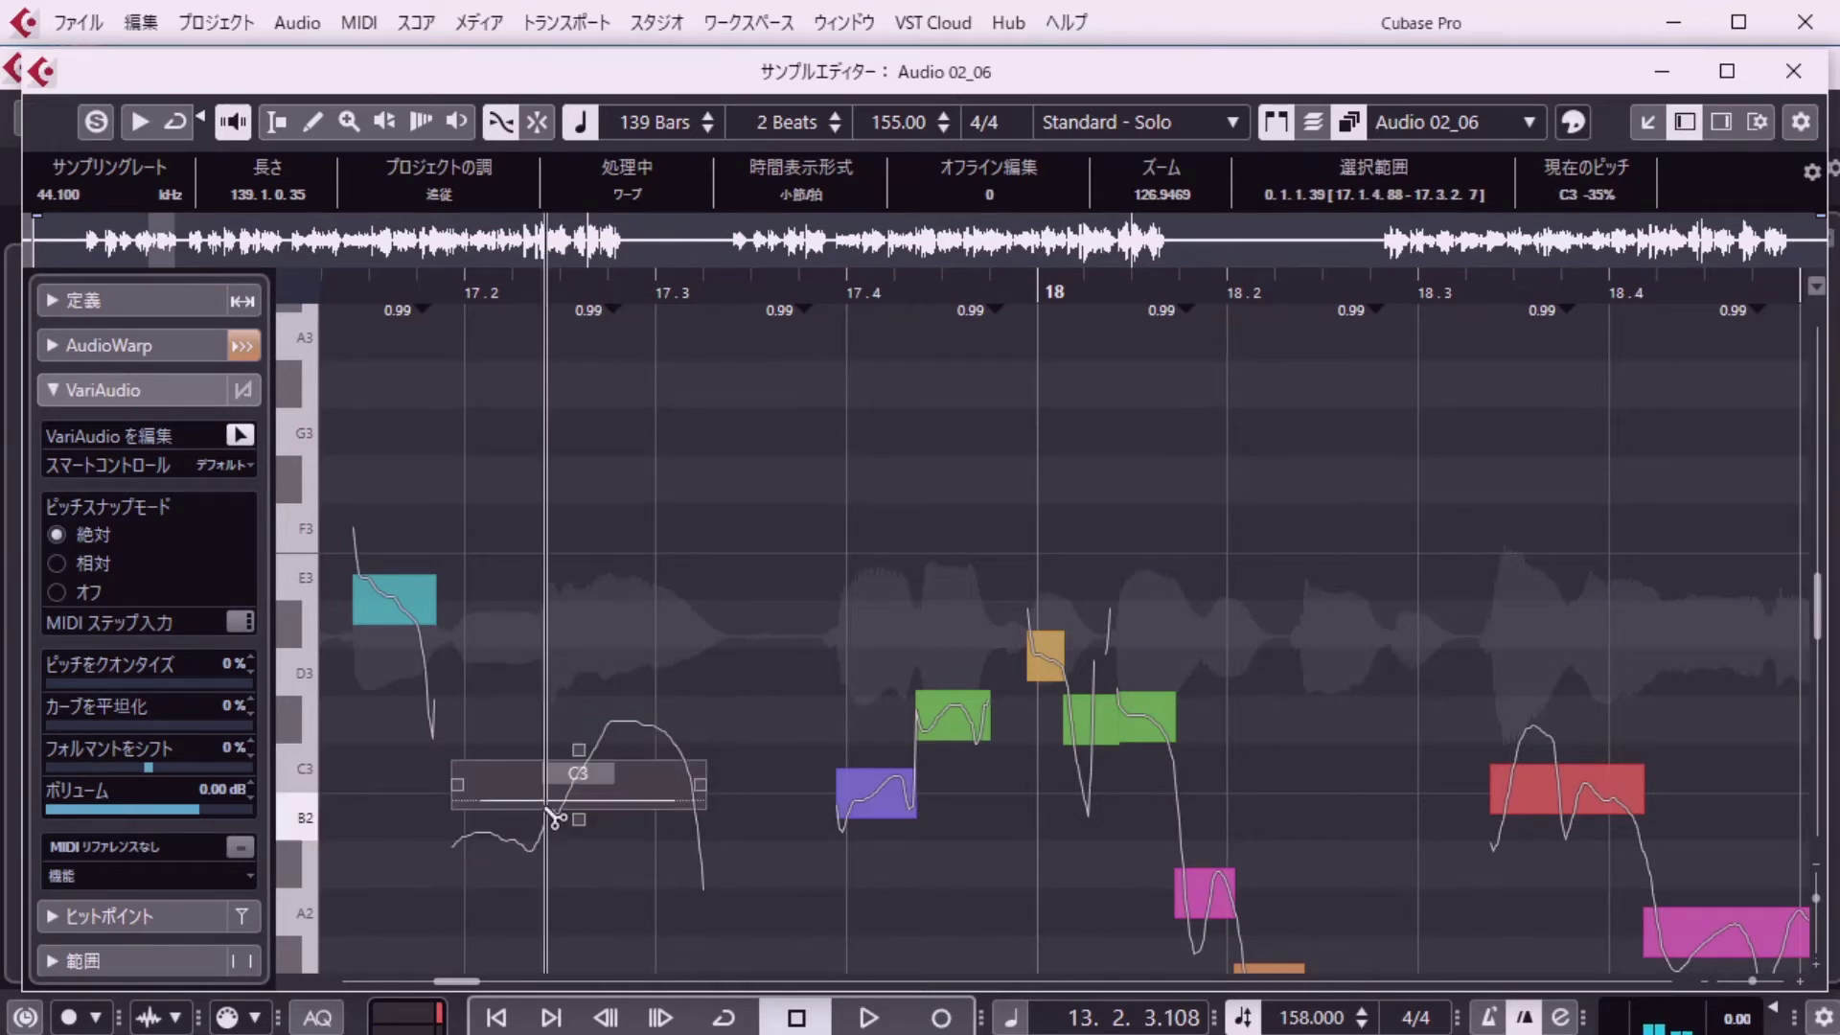
pyautogui.keyDown('alt'); pyautogui.click(548, 812); pyautogui.keyUp('alt')
pyautogui.click(614, 758)
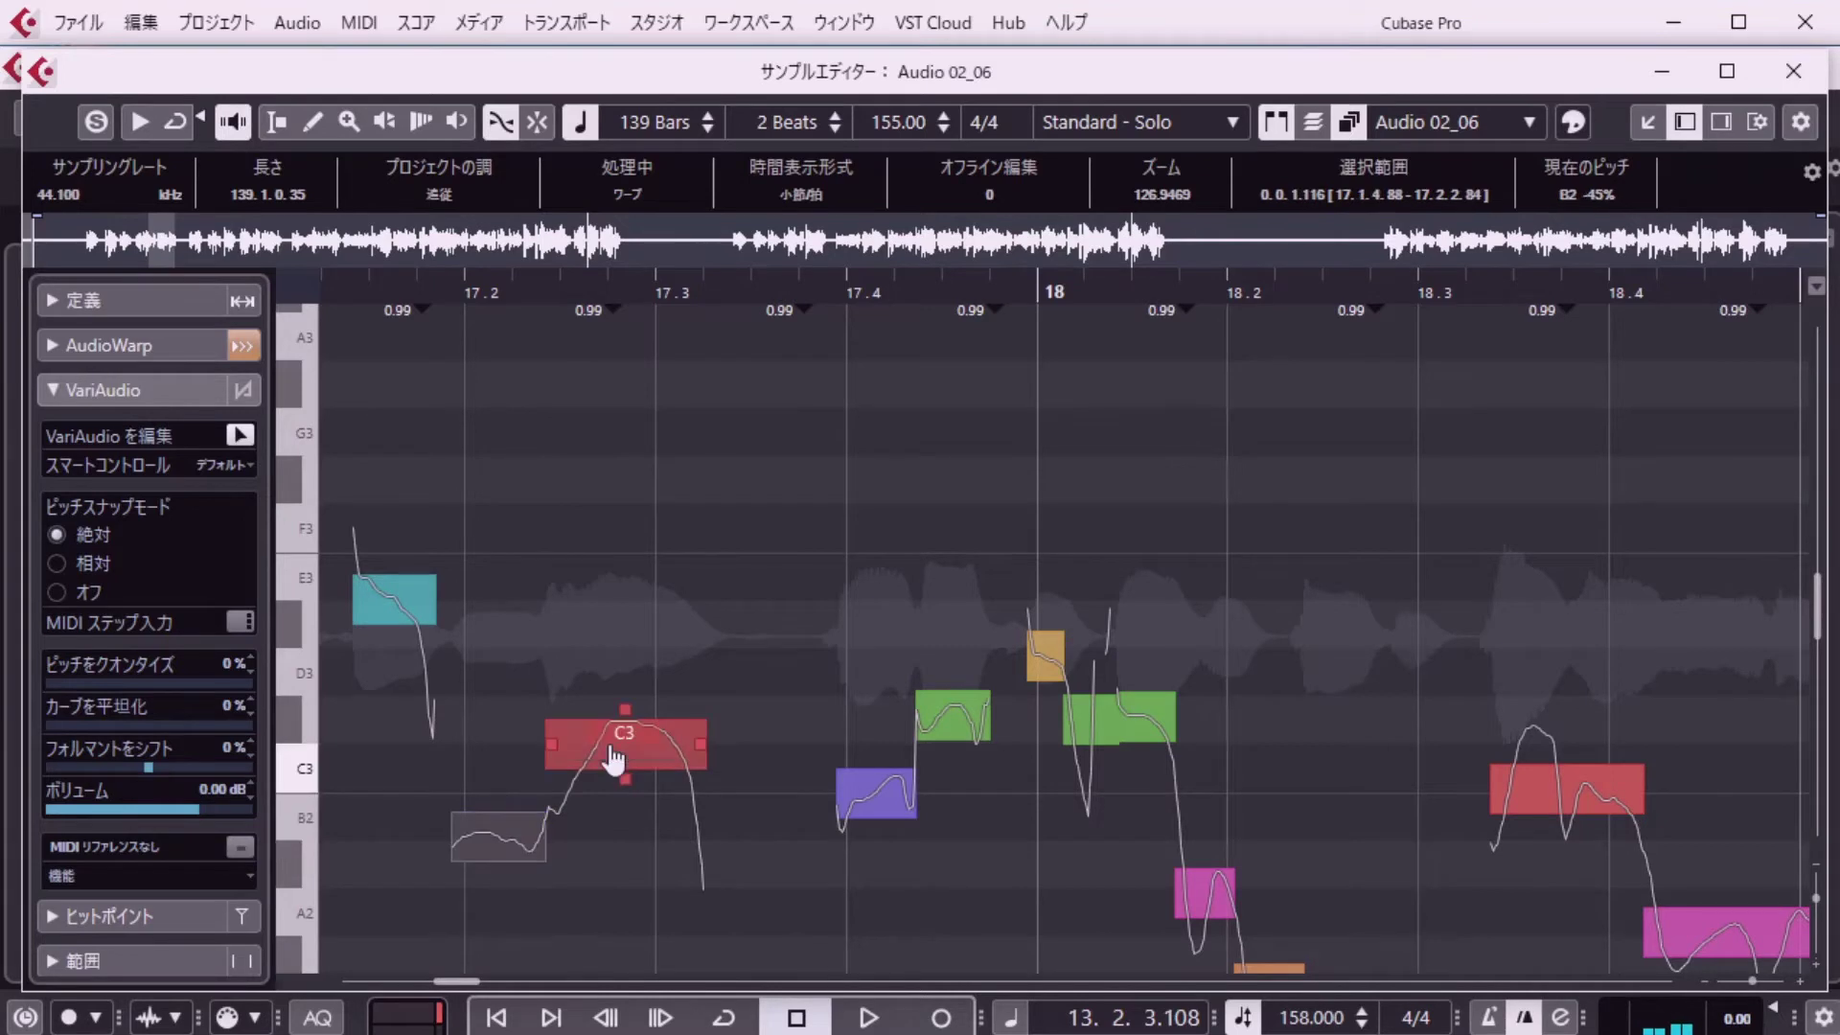
# Audition the segments from the B2 segment at beat 17.4 to the two adjoining C#3 segments at the start of bar 18.
pyautogui.click(876, 803)
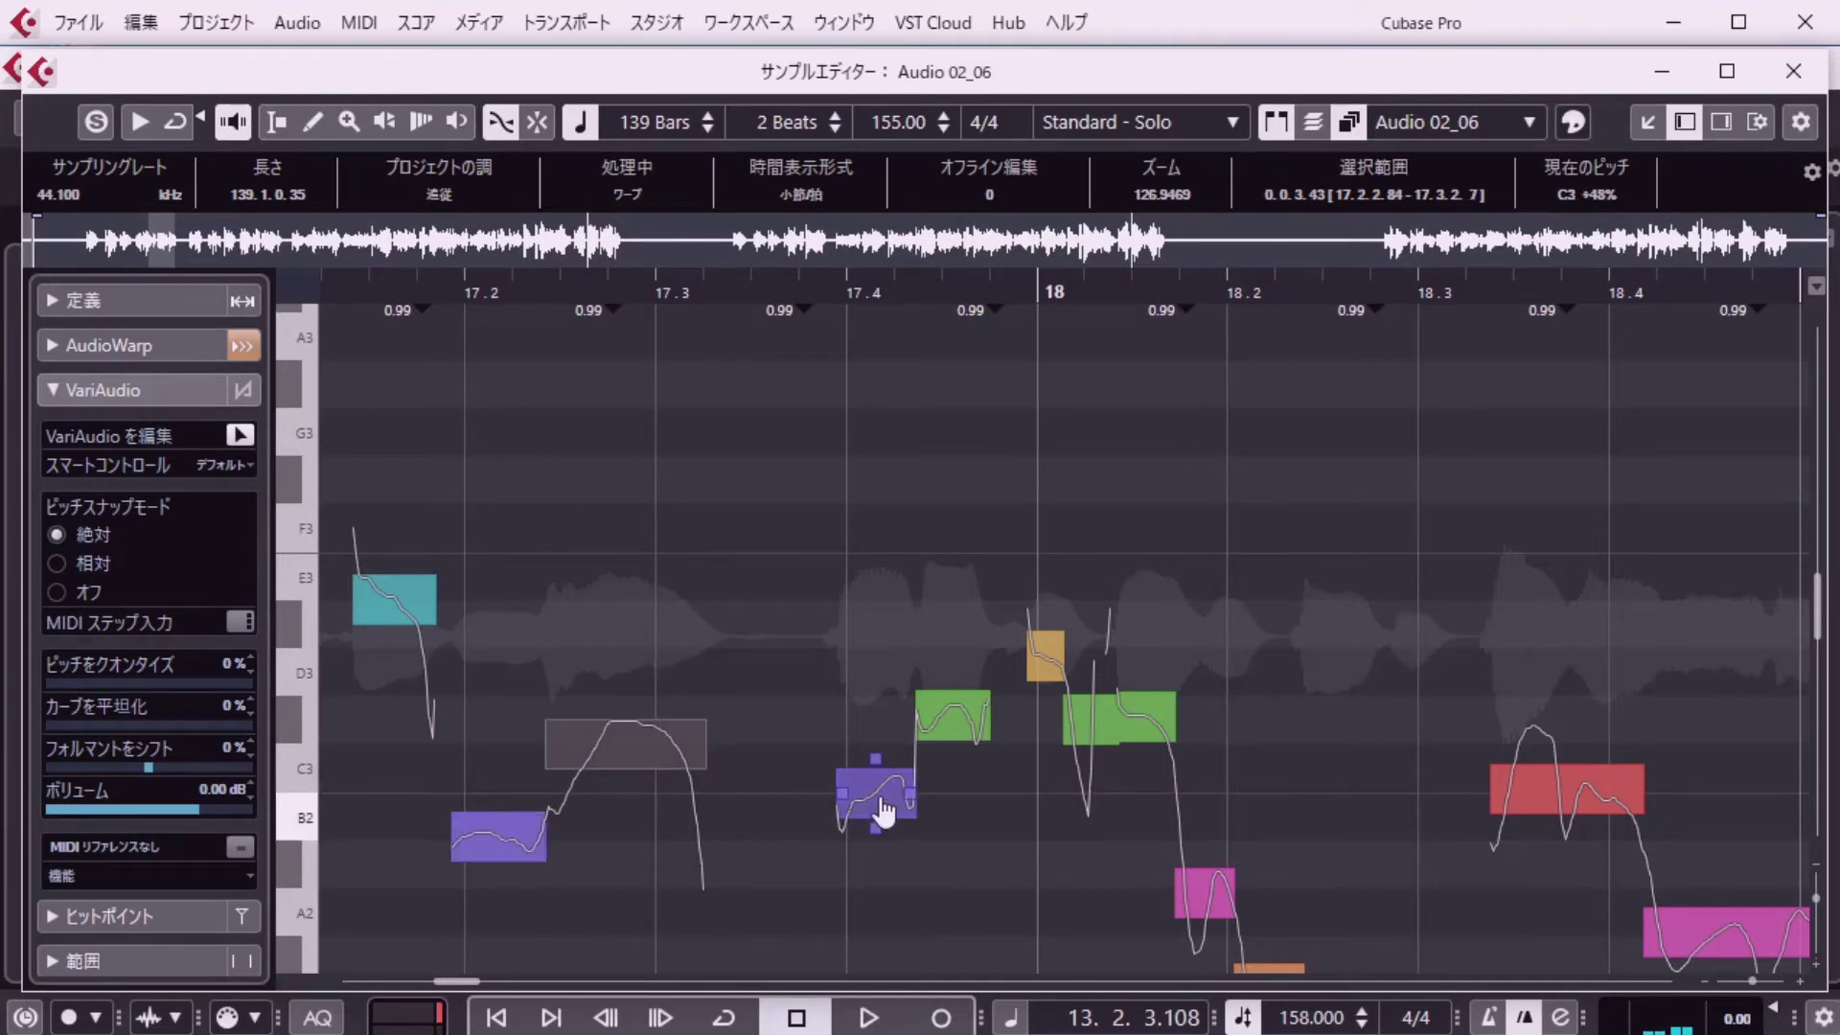
pyautogui.click(937, 717)
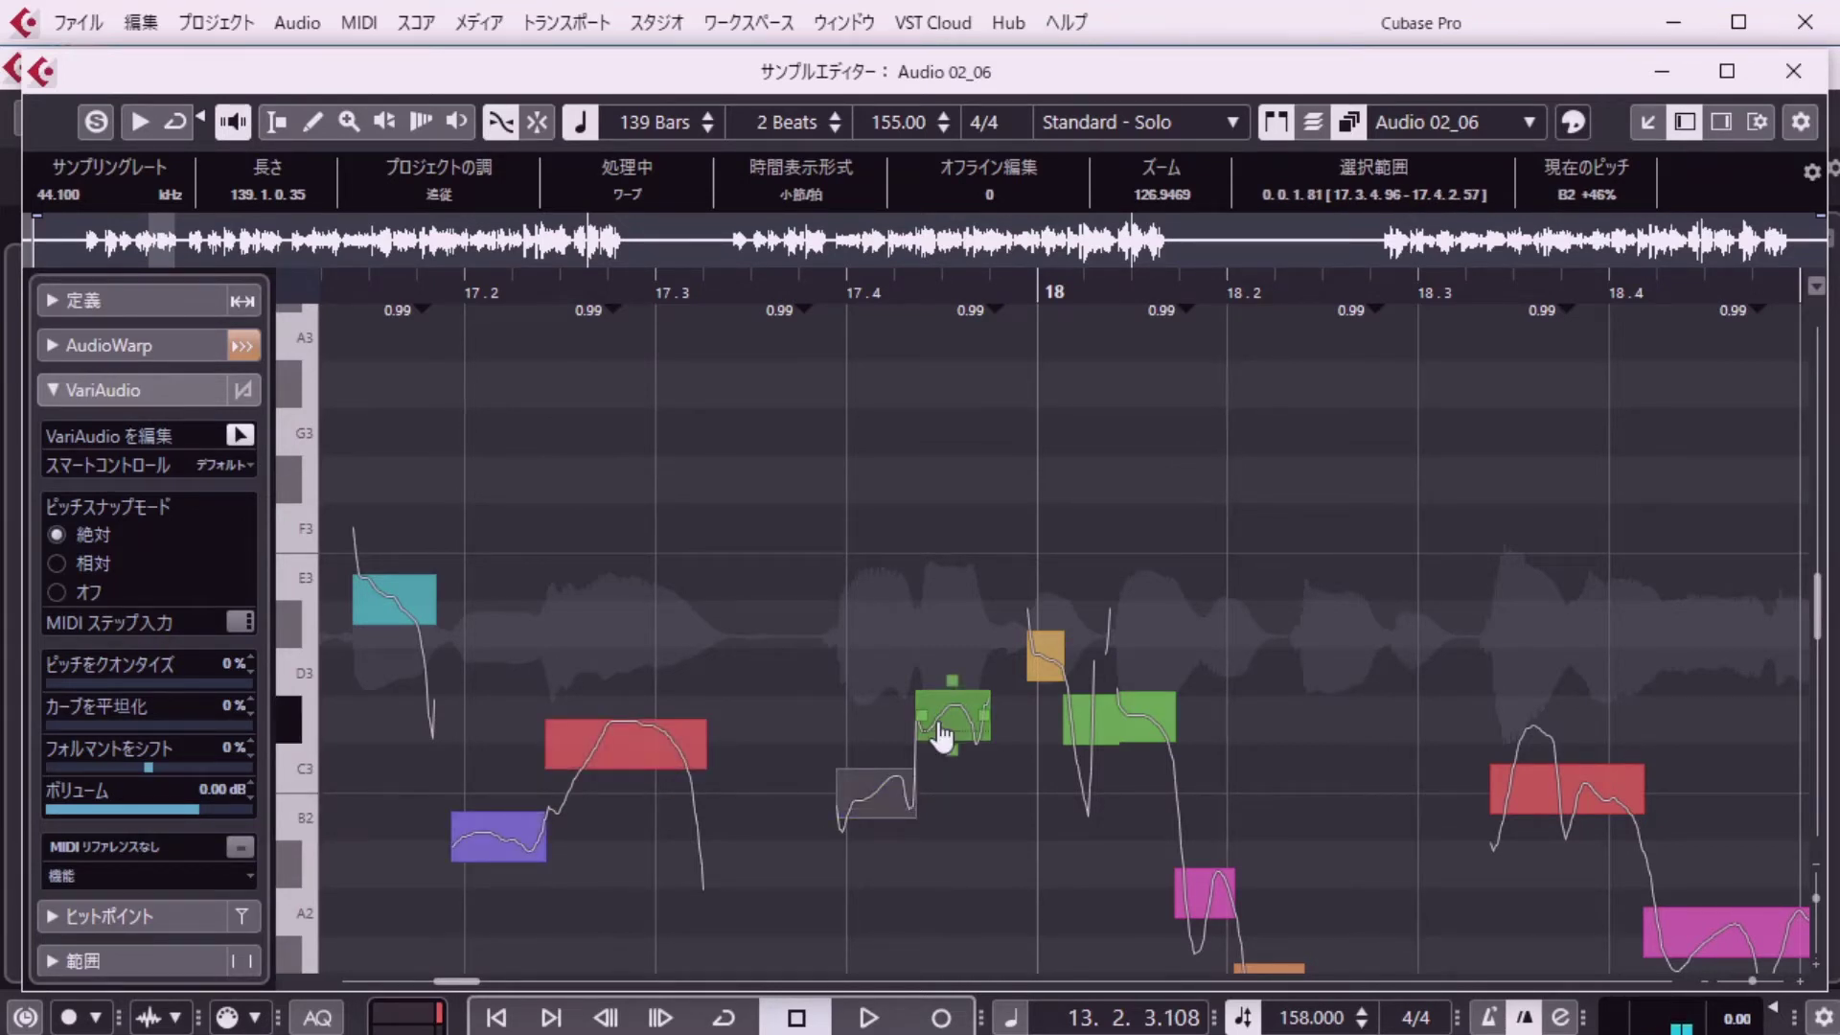
pyautogui.click(939, 736)
pyautogui.click(1049, 655)
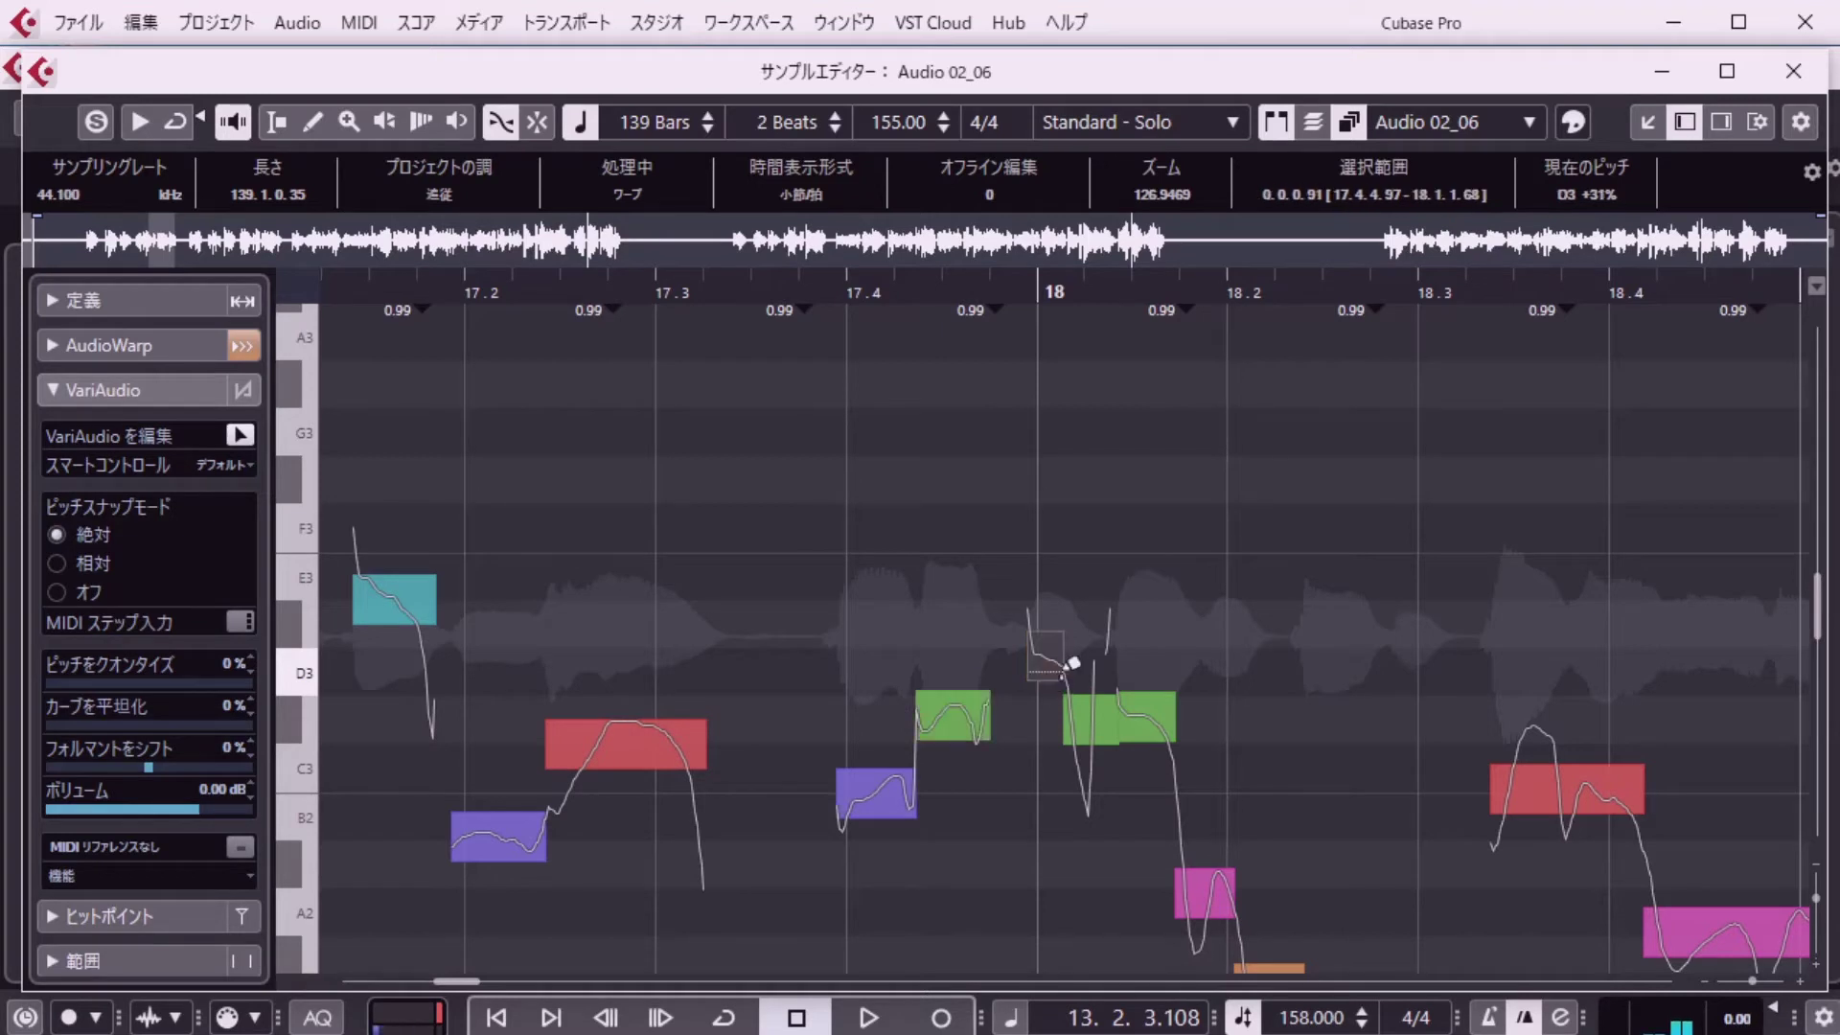
pyautogui.click(1144, 738)
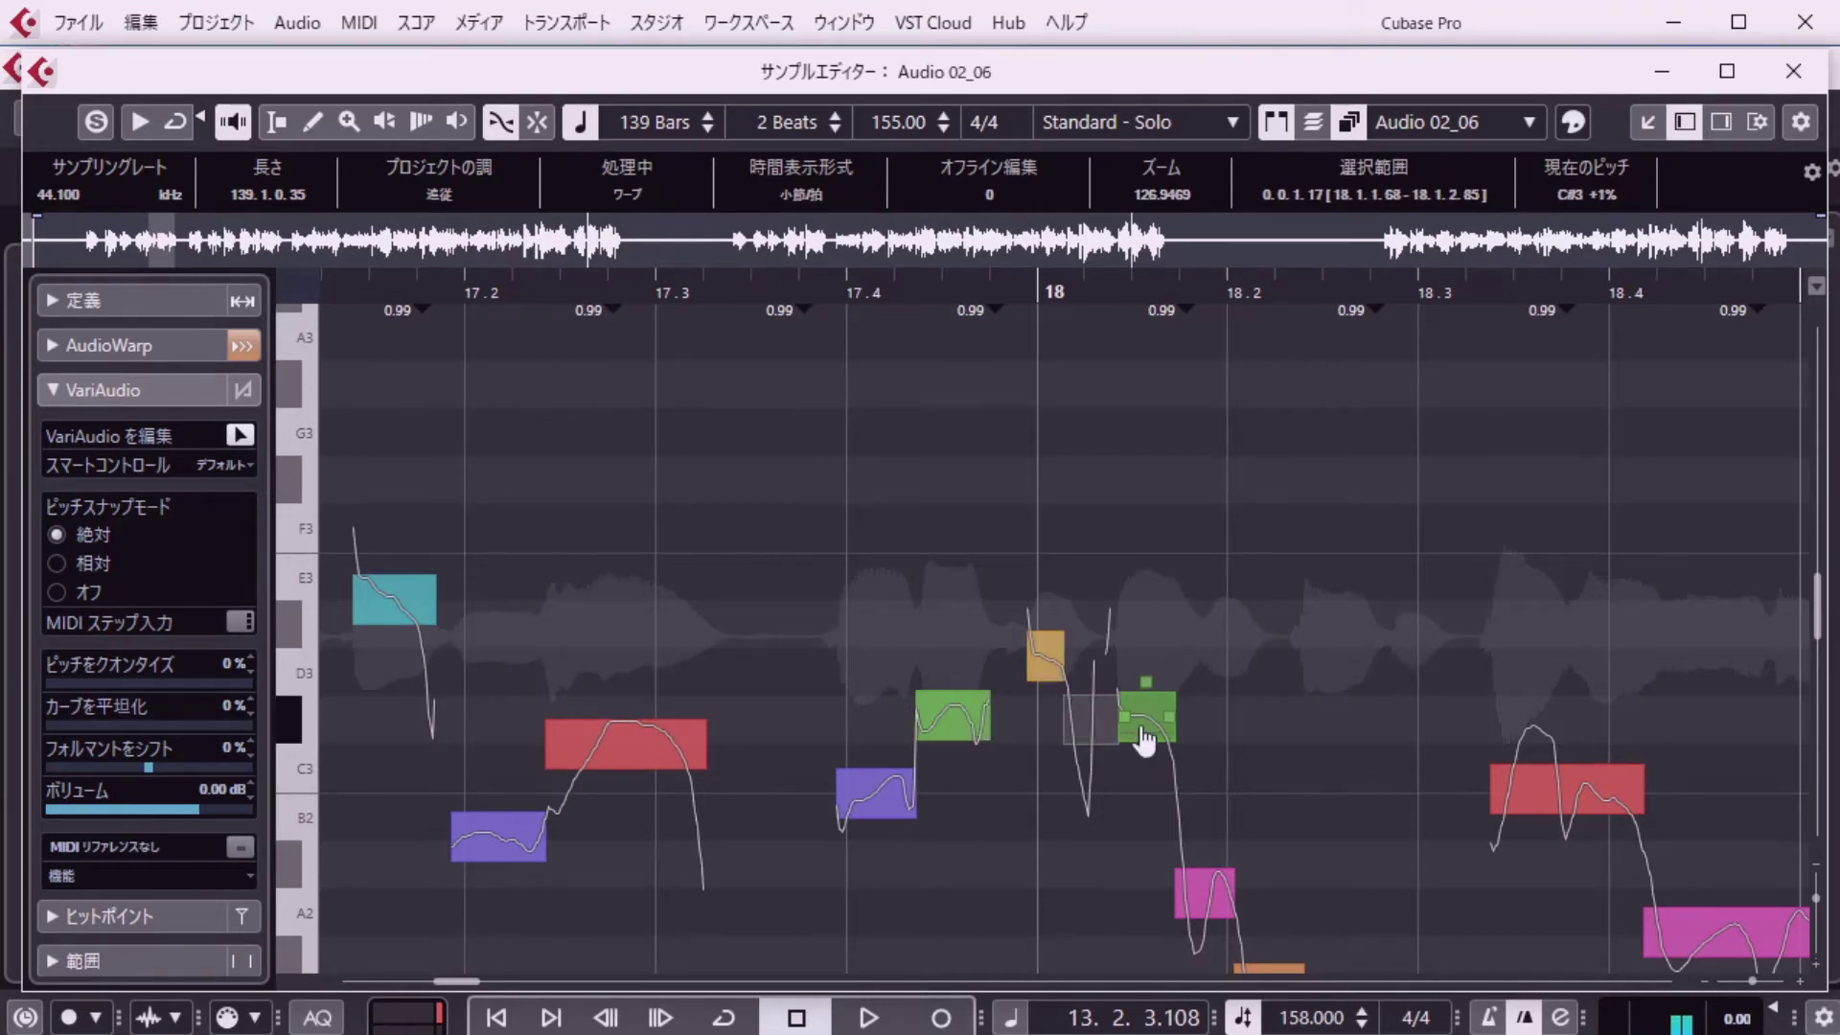
pyautogui.click(1144, 738)
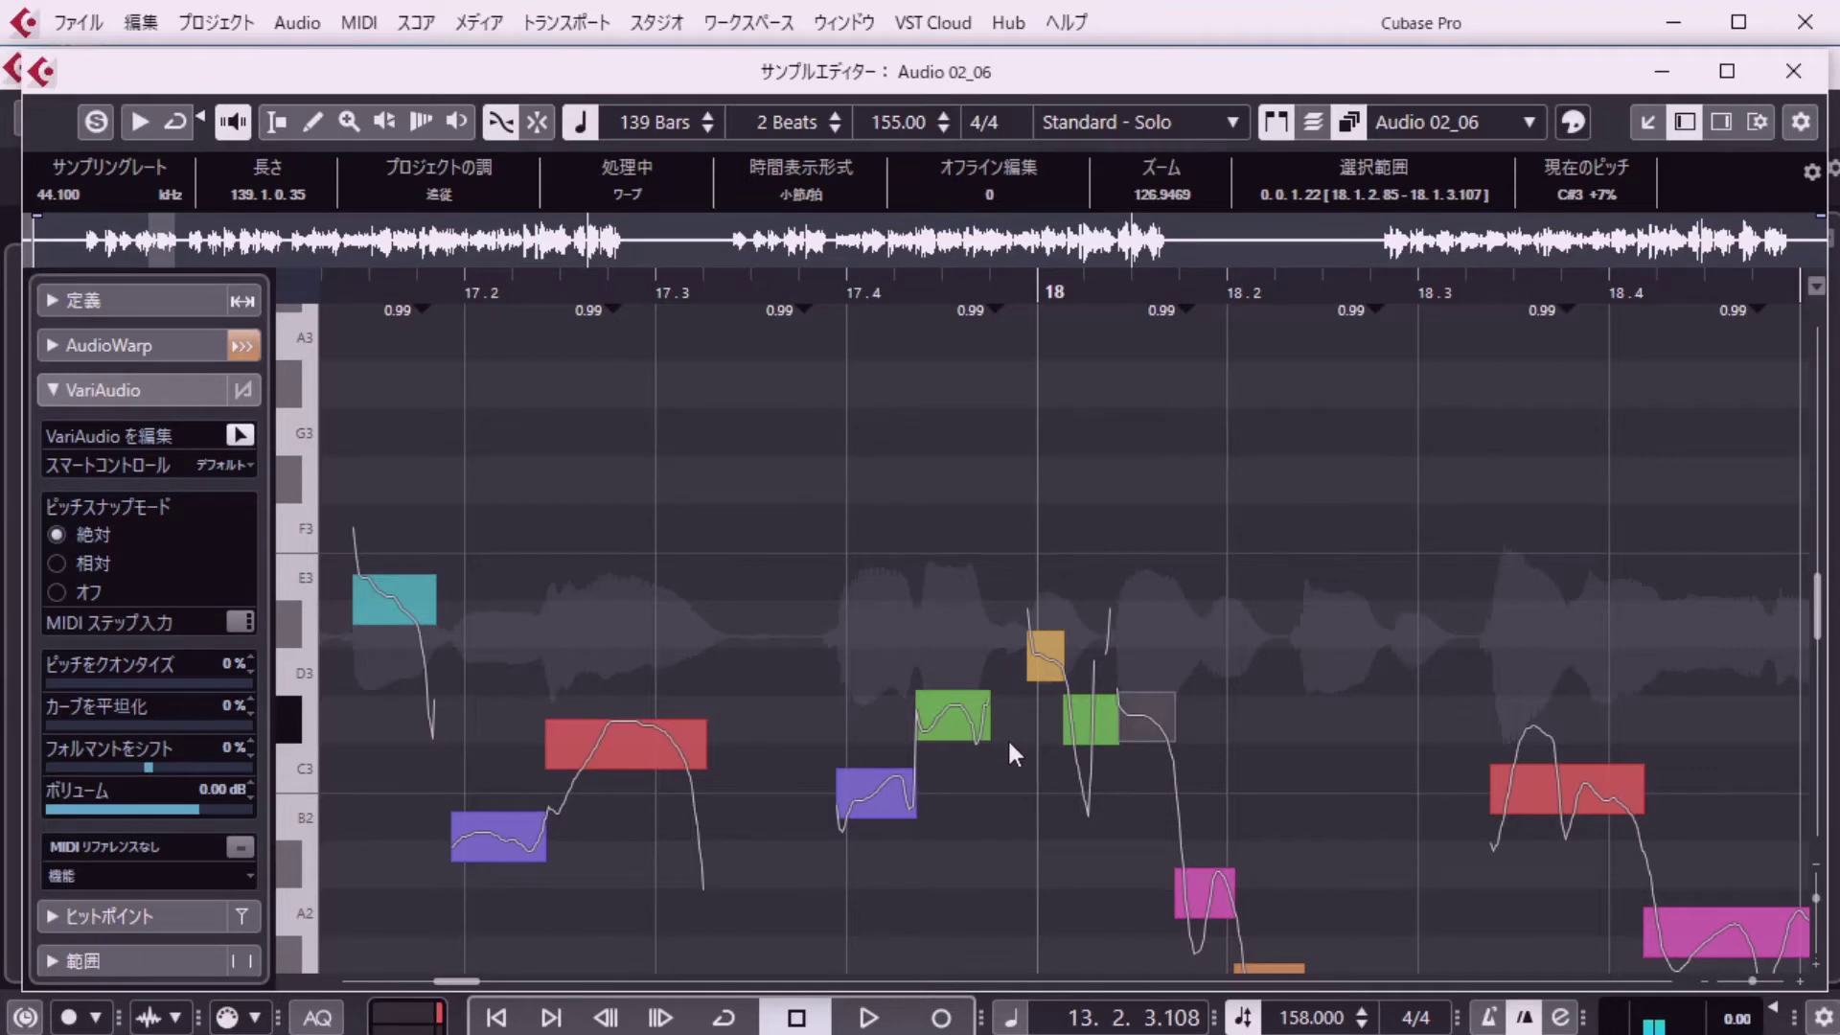
# Extend the end of the C#3 segment after beat 17.4 to 17.4.4.97, and audition it with its neighbouring segments.
pyautogui.moveTo(982, 744)
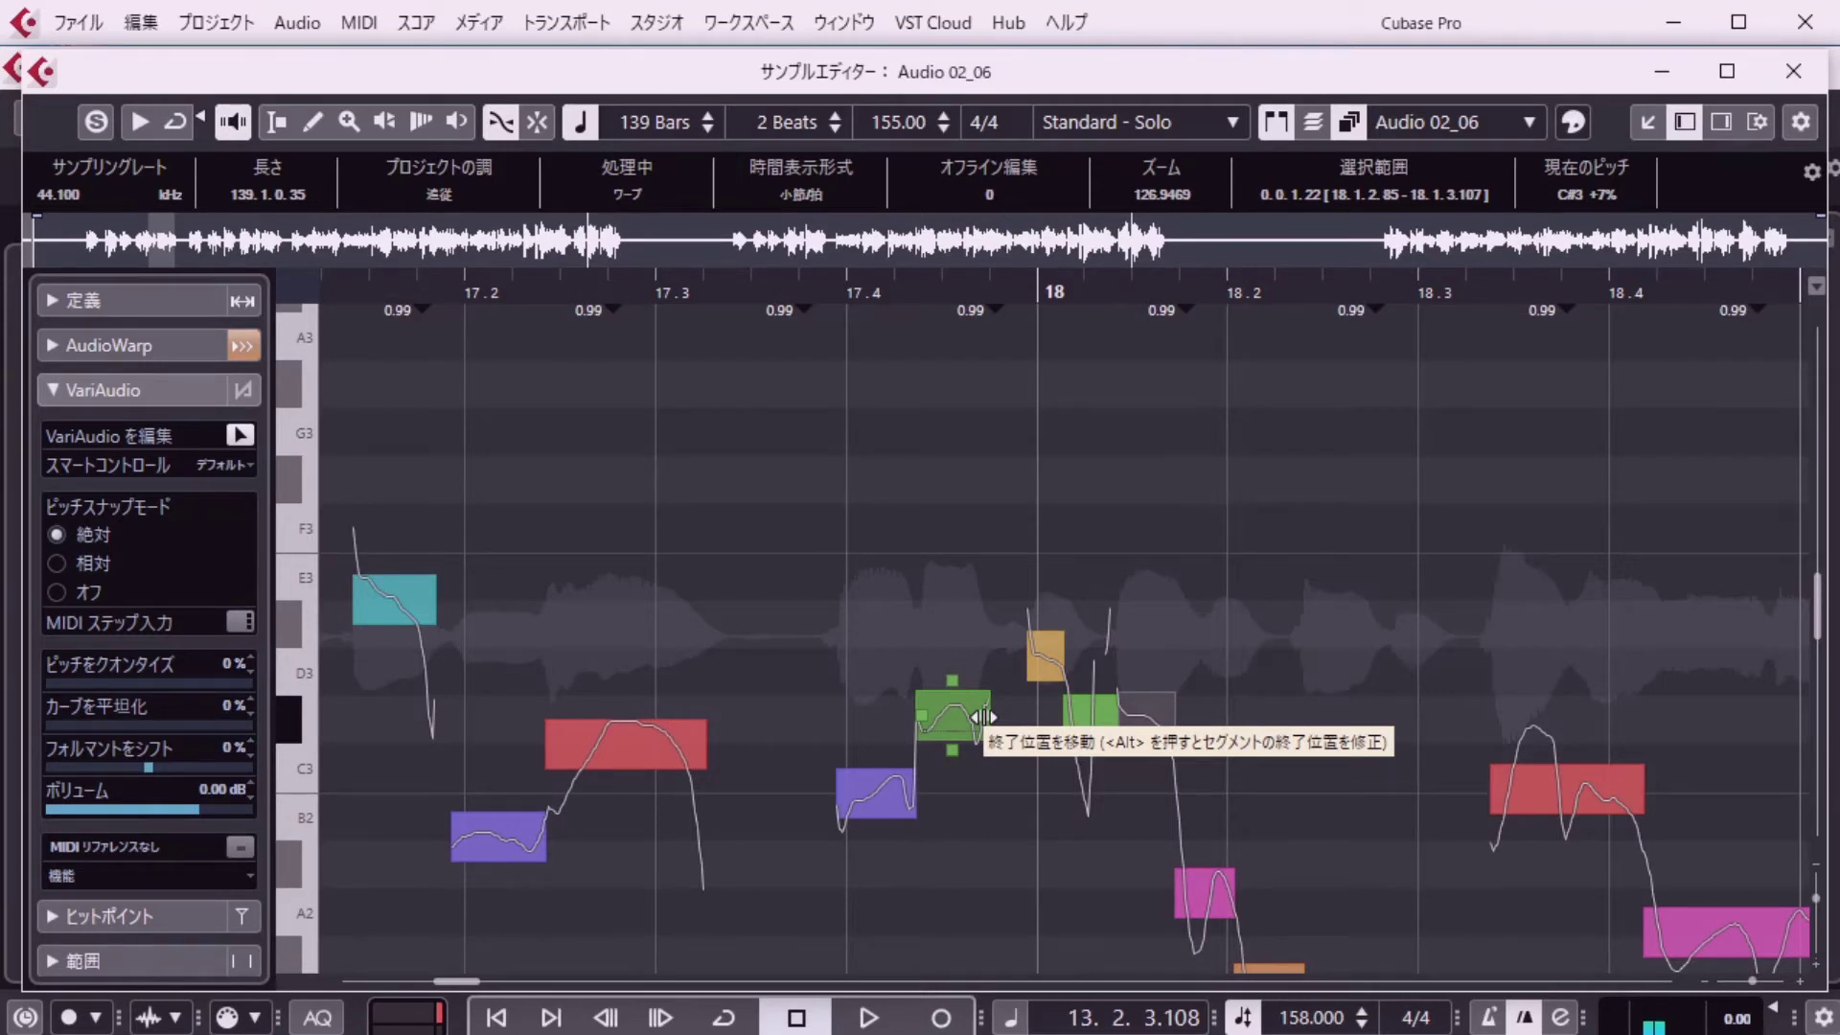
pyautogui.moveTo(983, 717); pyautogui.dragTo(1032, 717)
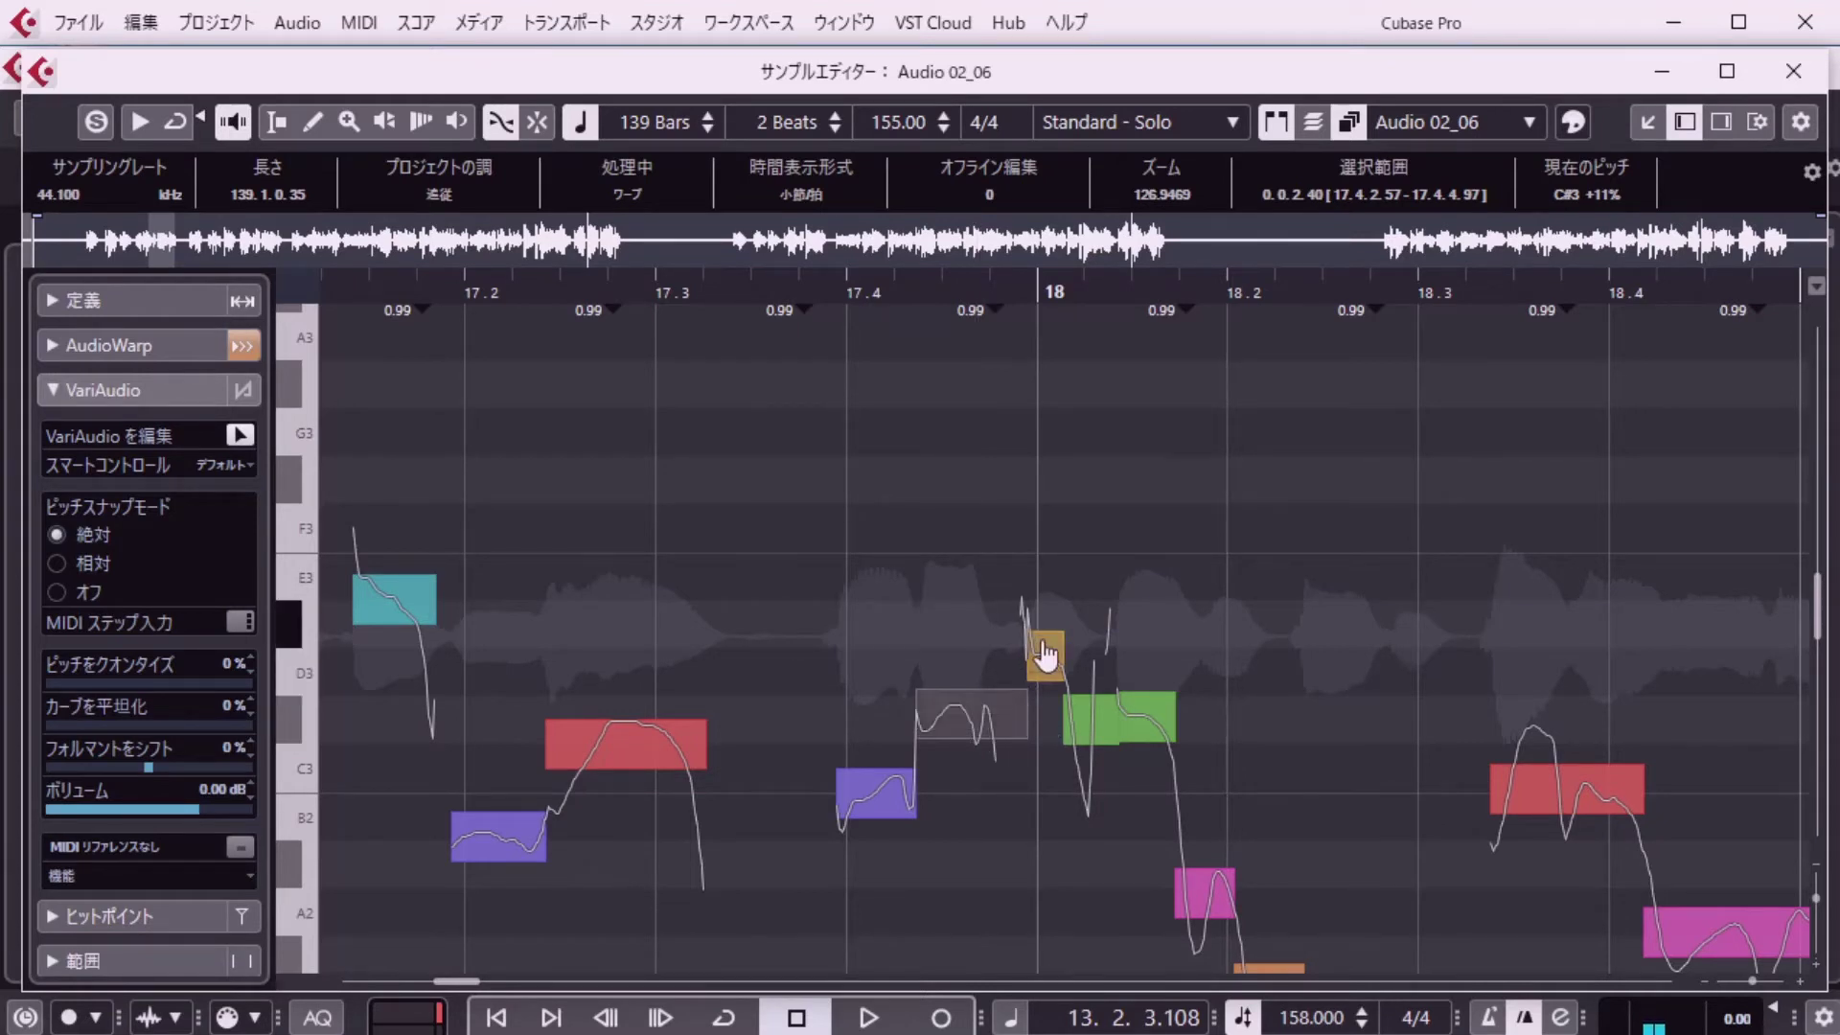
pyautogui.click(884, 800)
pyautogui.click(955, 736)
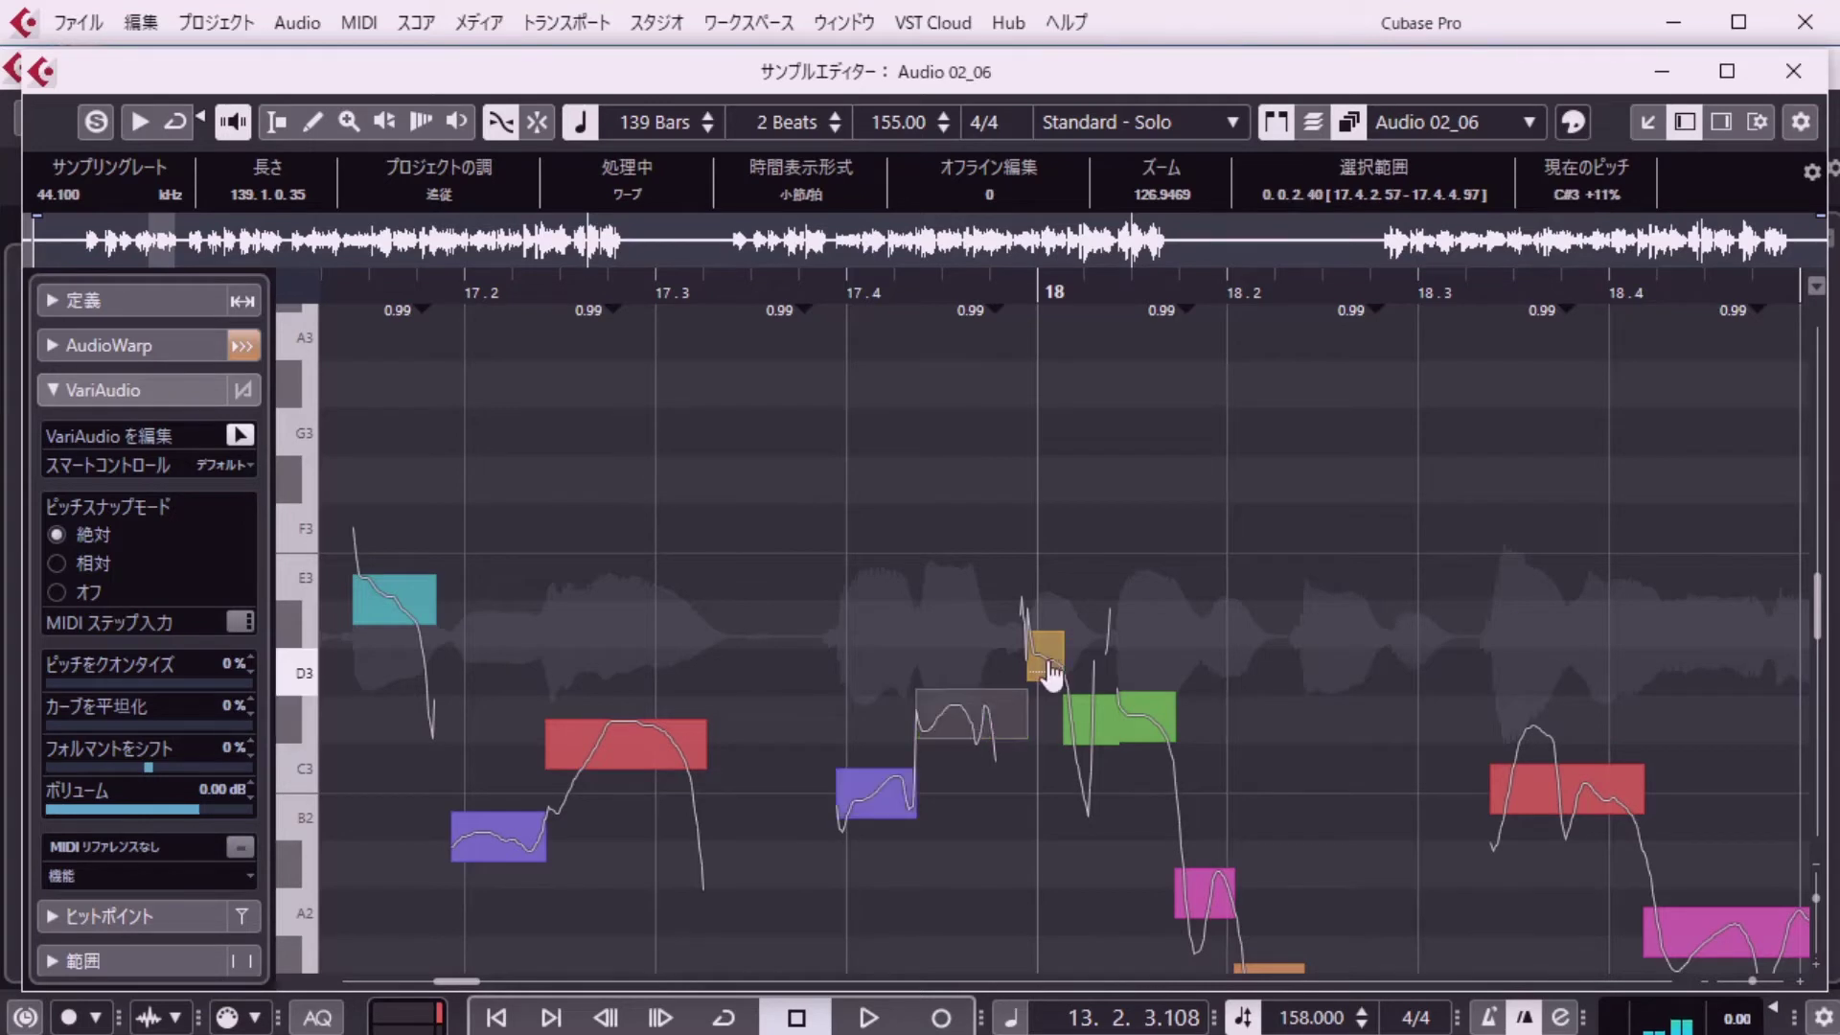
pyautogui.click(1051, 671)
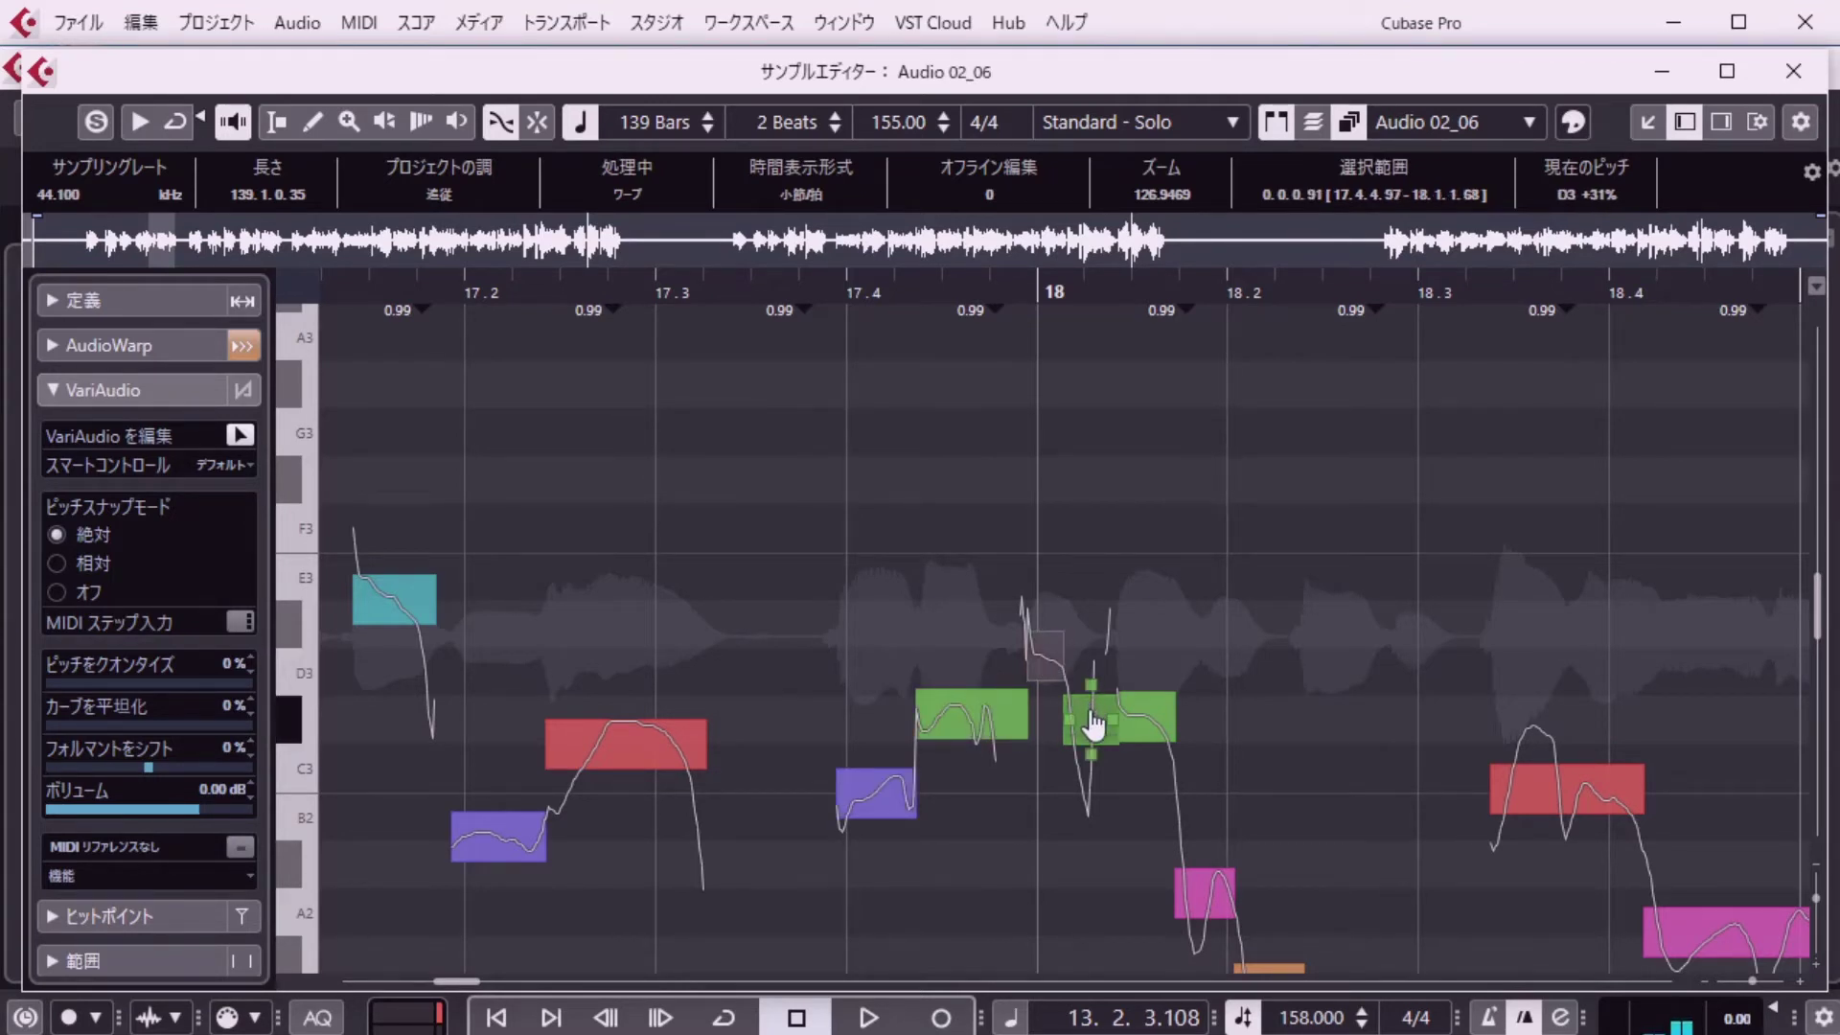
pyautogui.click(1094, 725)
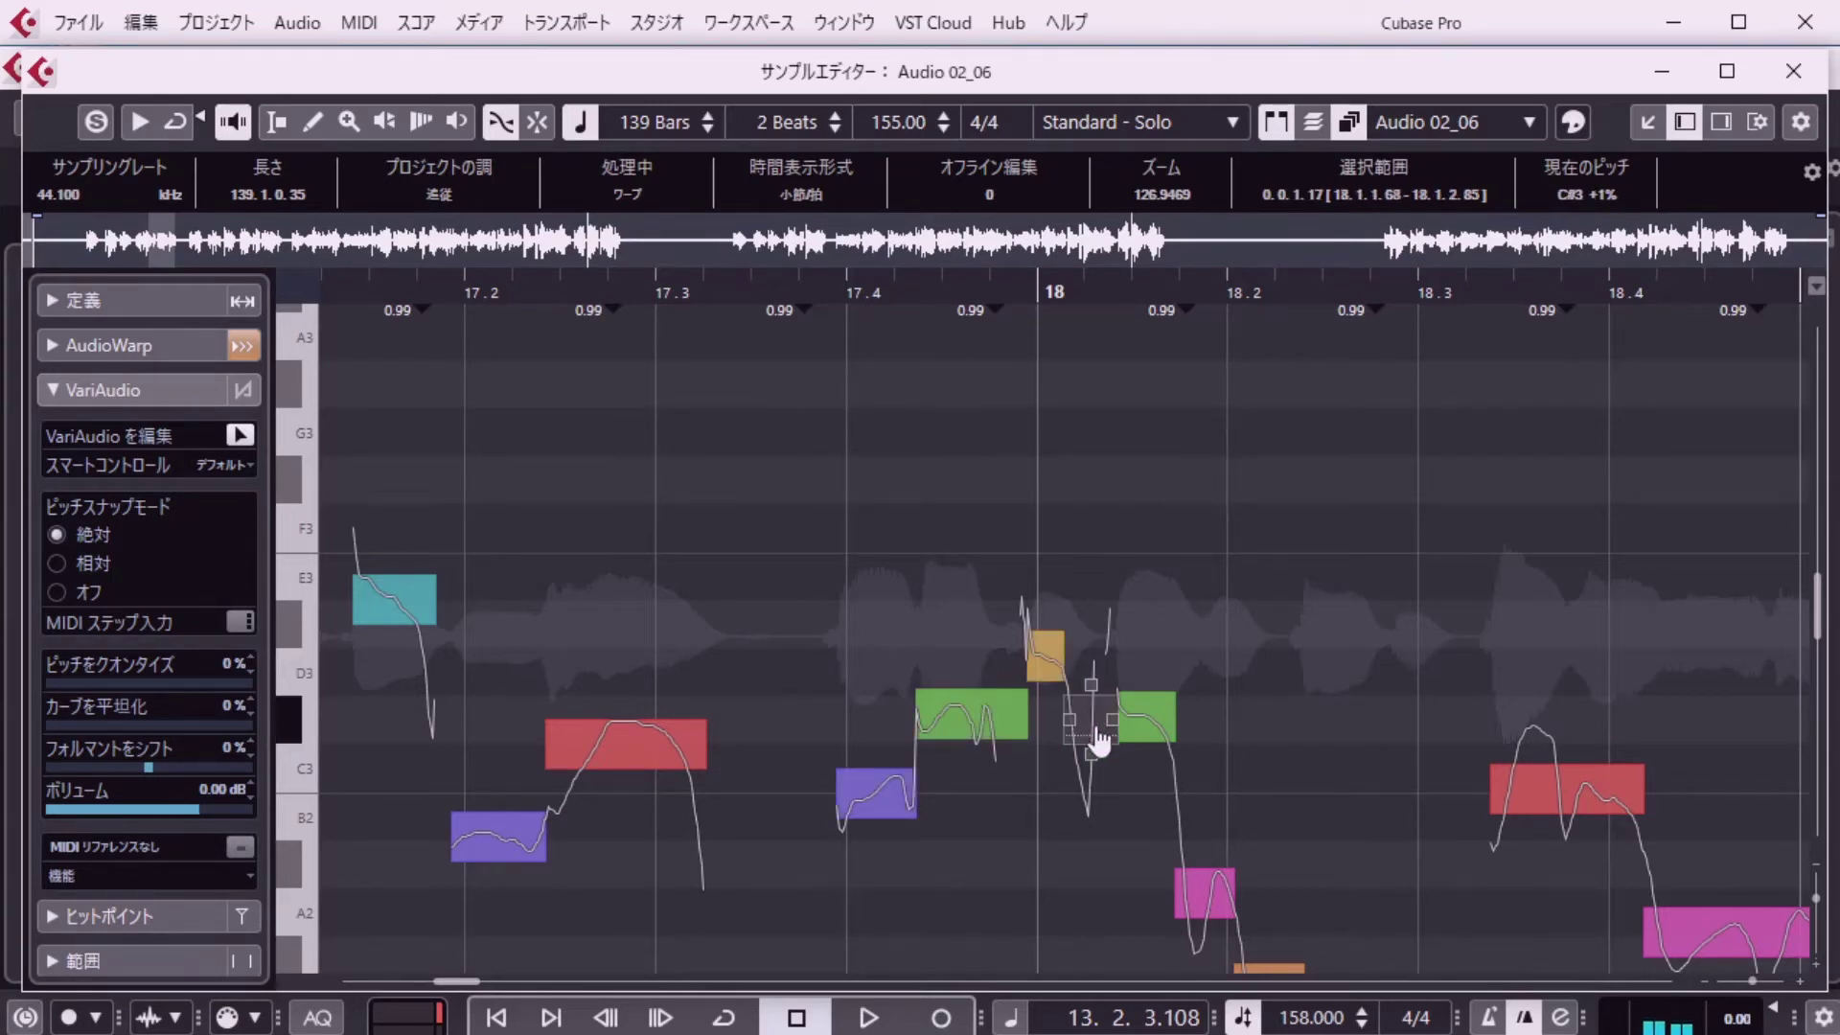
# Merge the two adjoining C#3 segments at the start of bar 18, and audition the phrase from the B2 segment at beat 17.4.
pyautogui.click(872, 800)
pyautogui.click(971, 728)
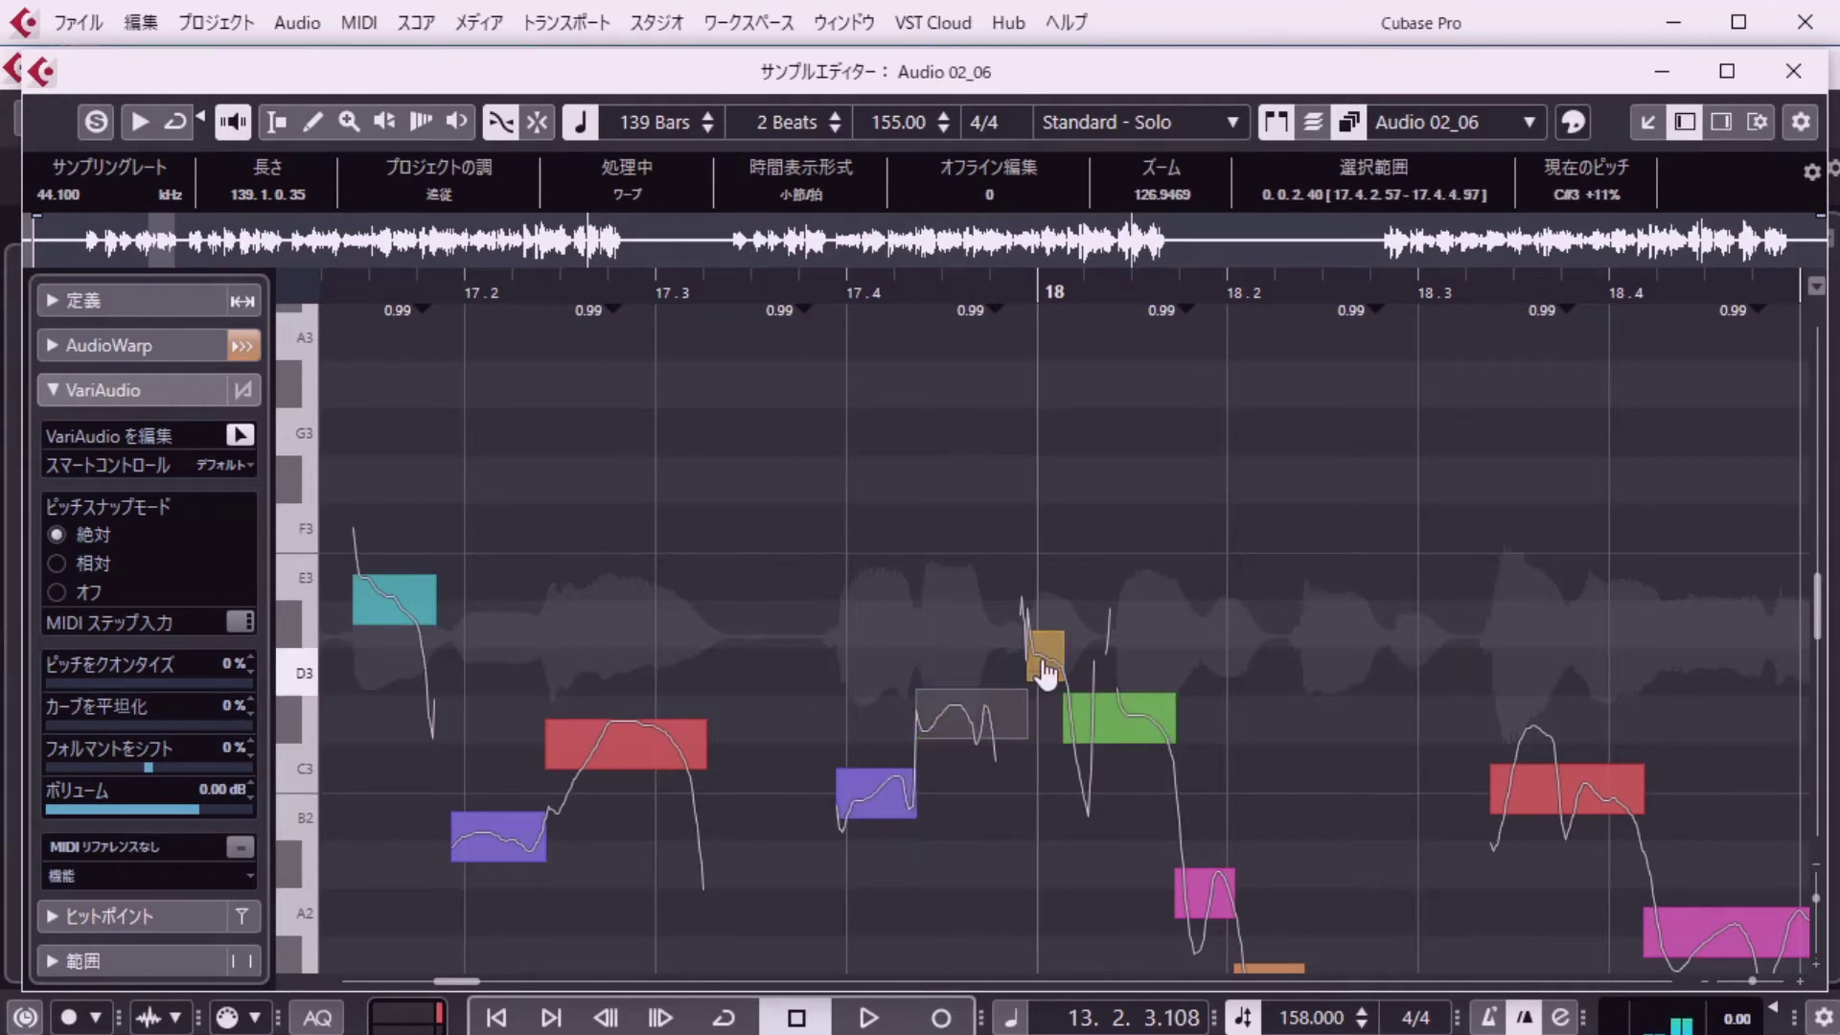
pyautogui.click(1046, 673)
pyautogui.click(1104, 719)
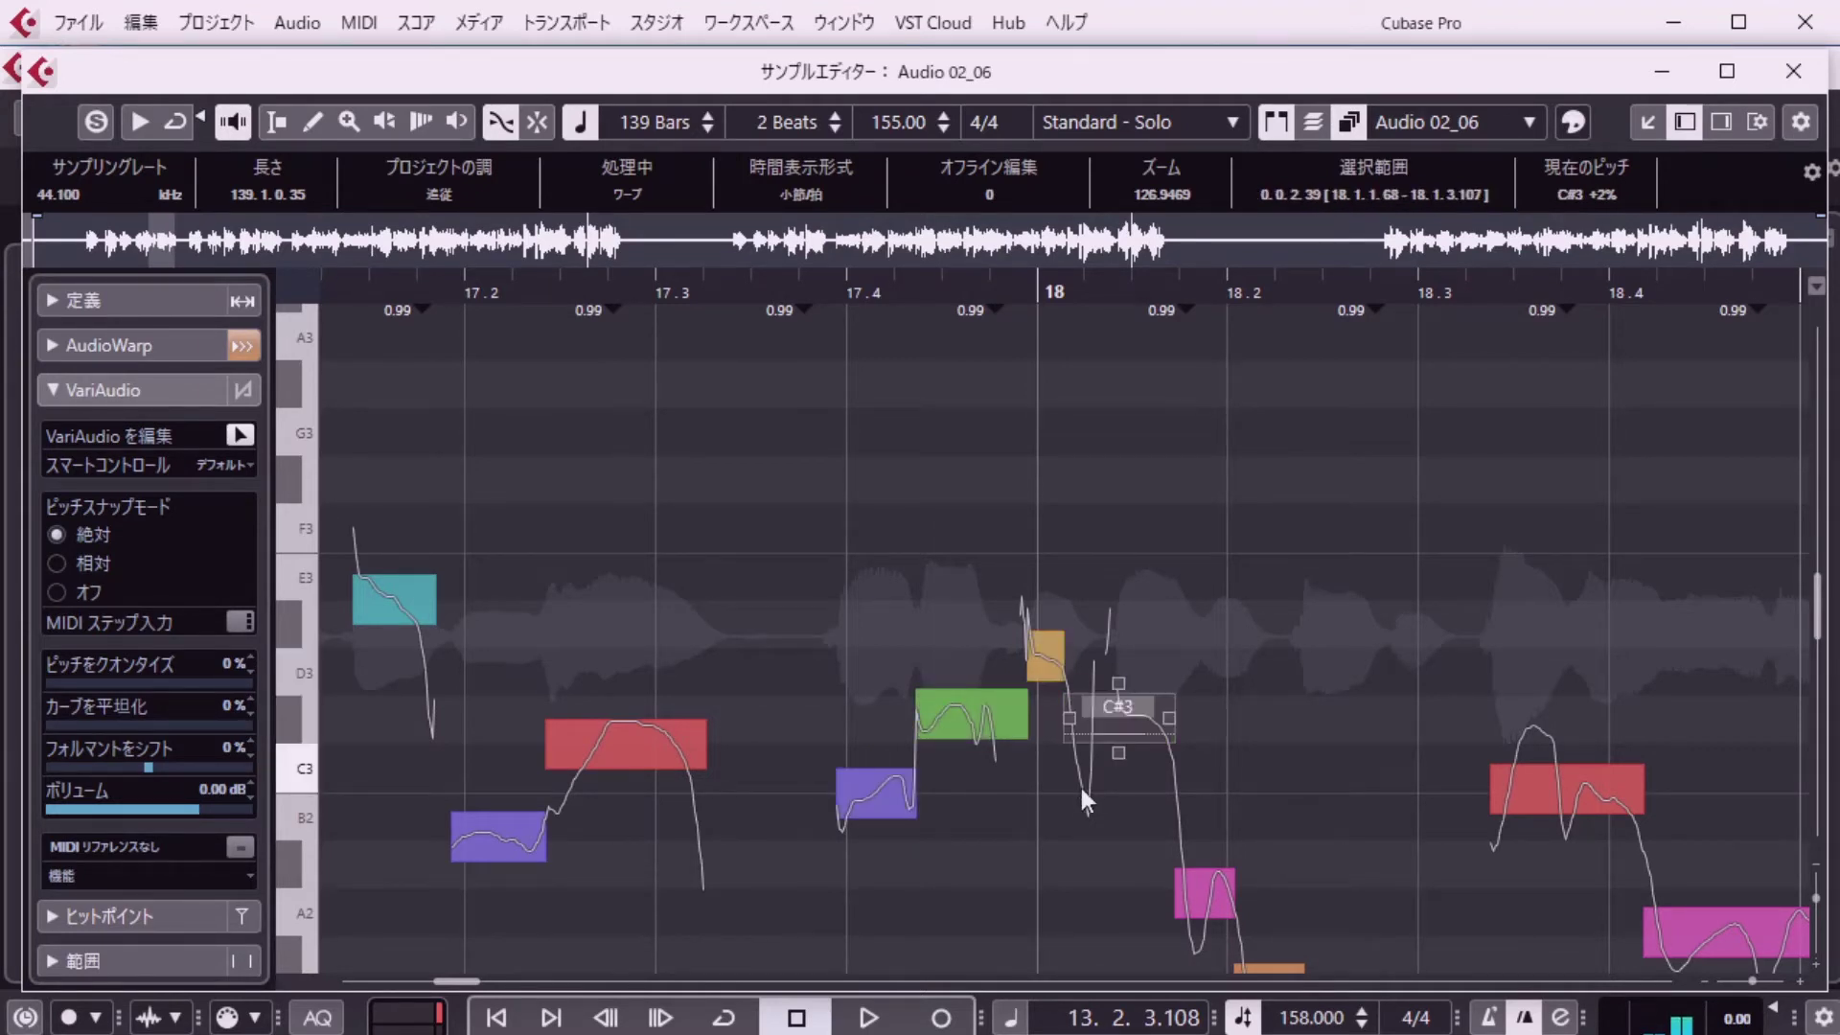
# Merge the C#3 segment after beat 17.4 with the following D3 segment, split the result at 17.4.4.107, and audition the first part.
pyautogui.scroll(-1, 1076, 790)
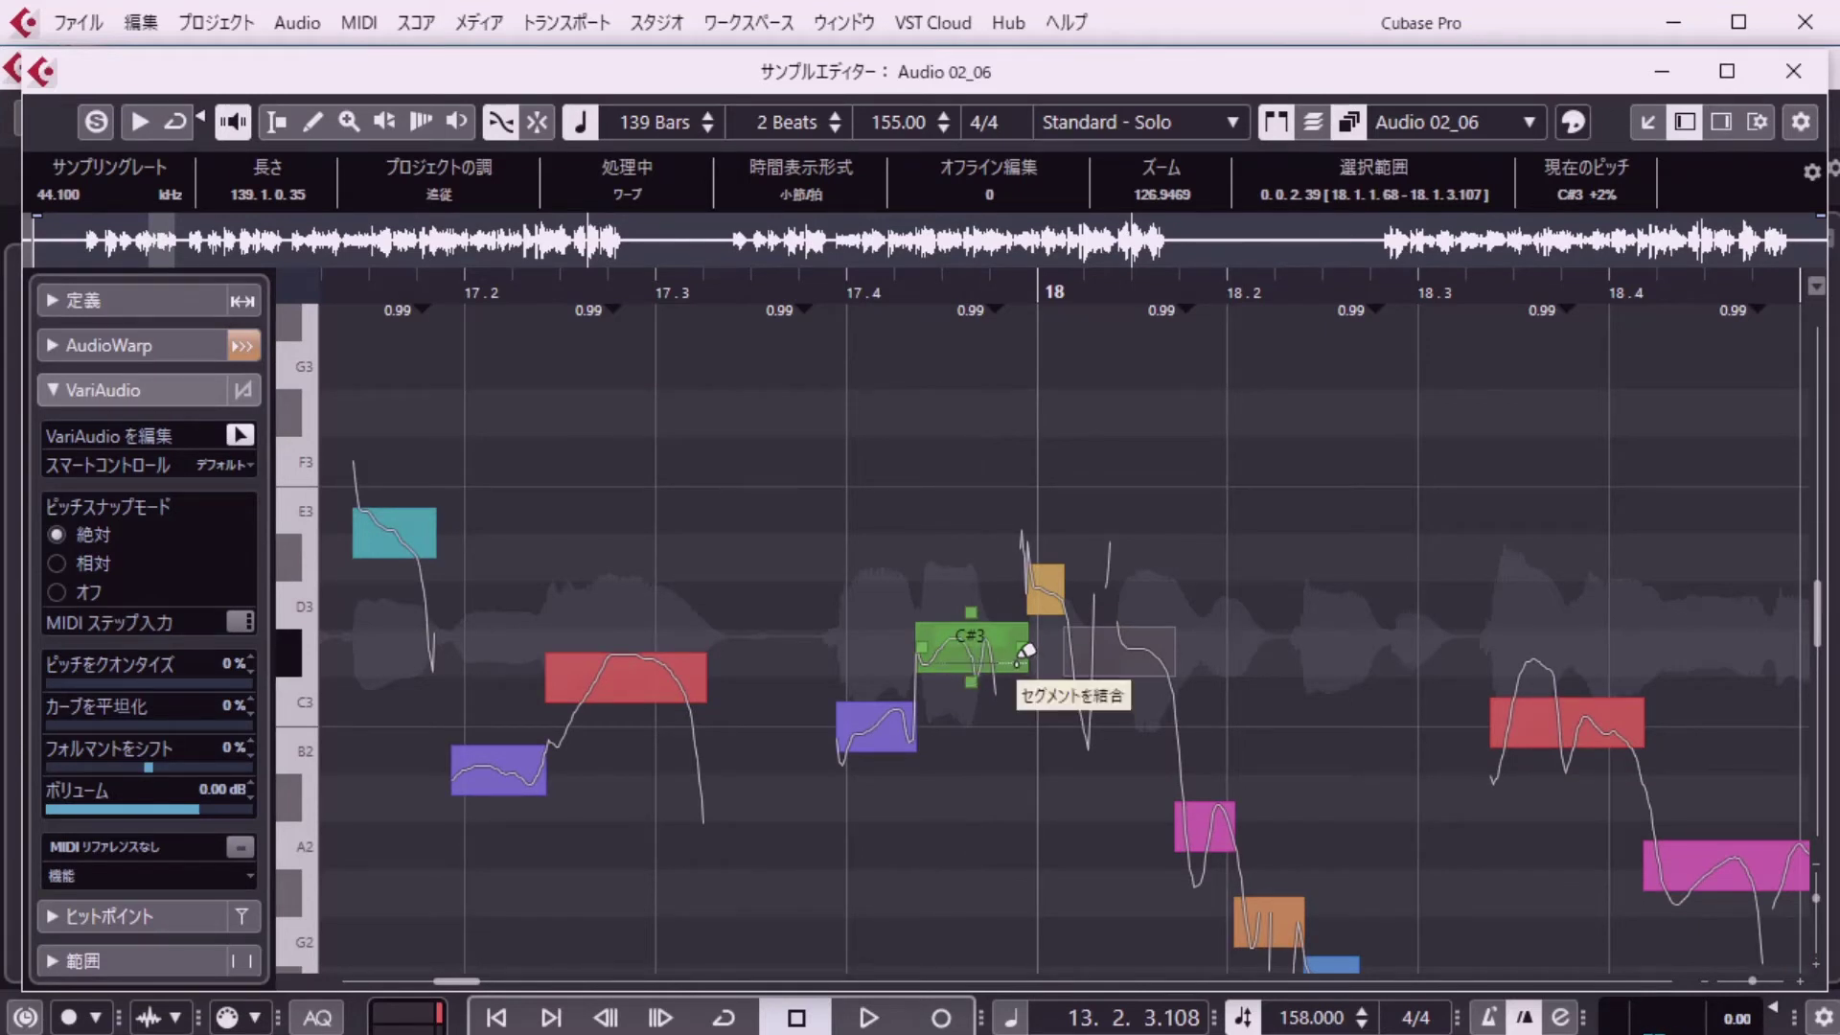
pyautogui.moveTo(1025, 653); pyautogui.dragTo(1061, 653)
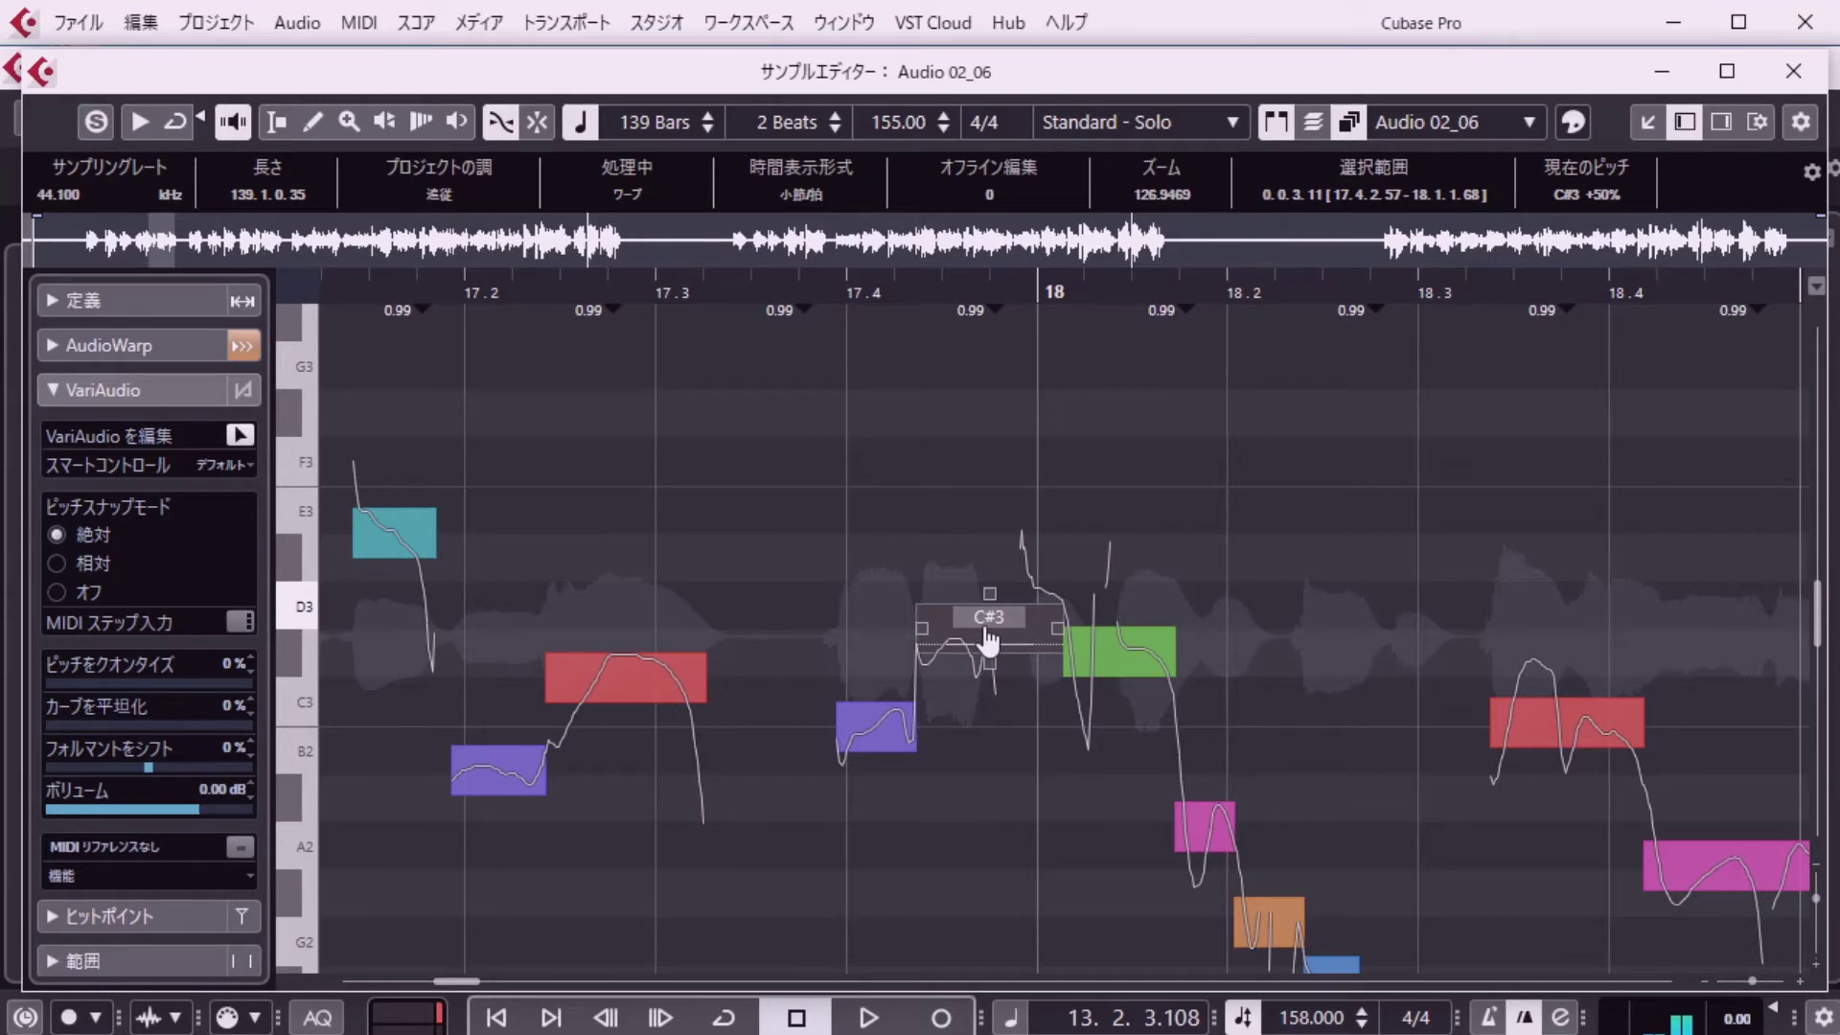
pyautogui.keyDown('alt'); pyautogui.click(1032, 645); pyautogui.keyUp('alt')
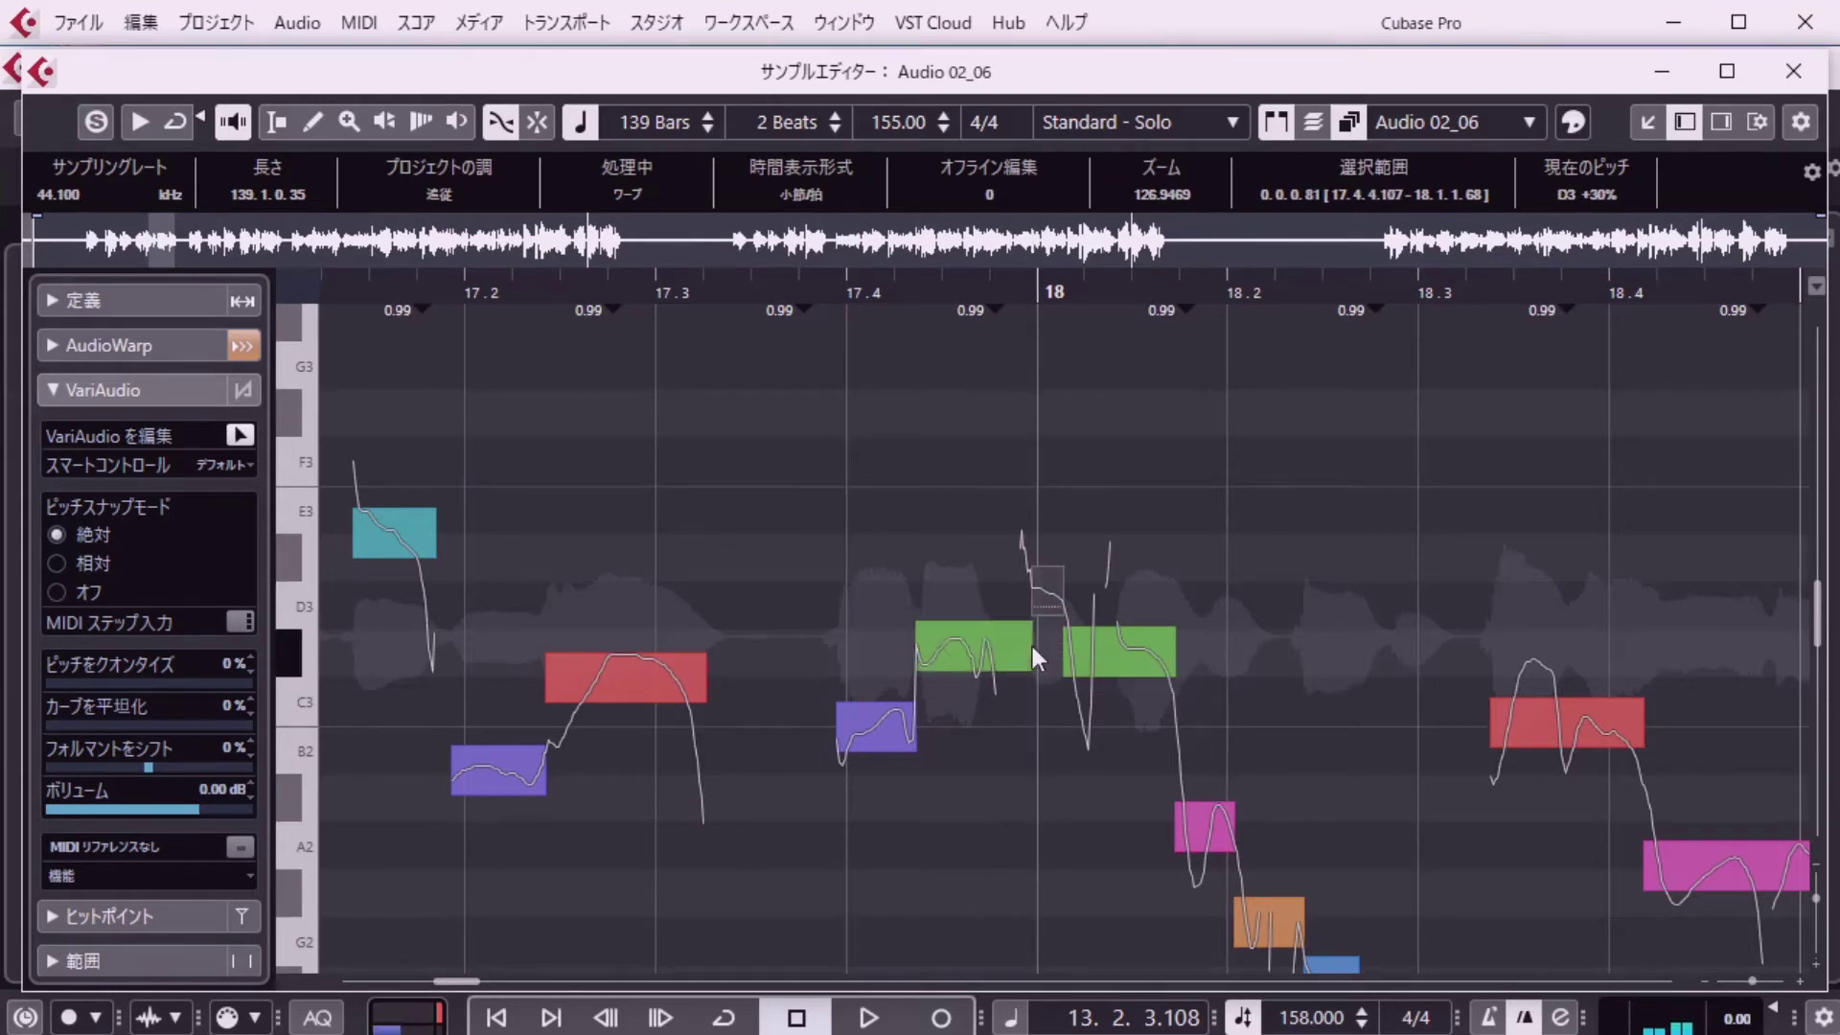
pyautogui.click(971, 659)
# Undo the last segment split, split the merged segment at 17.4.4.67 instead, and audition the parts.
pyautogui.click(146, 27)
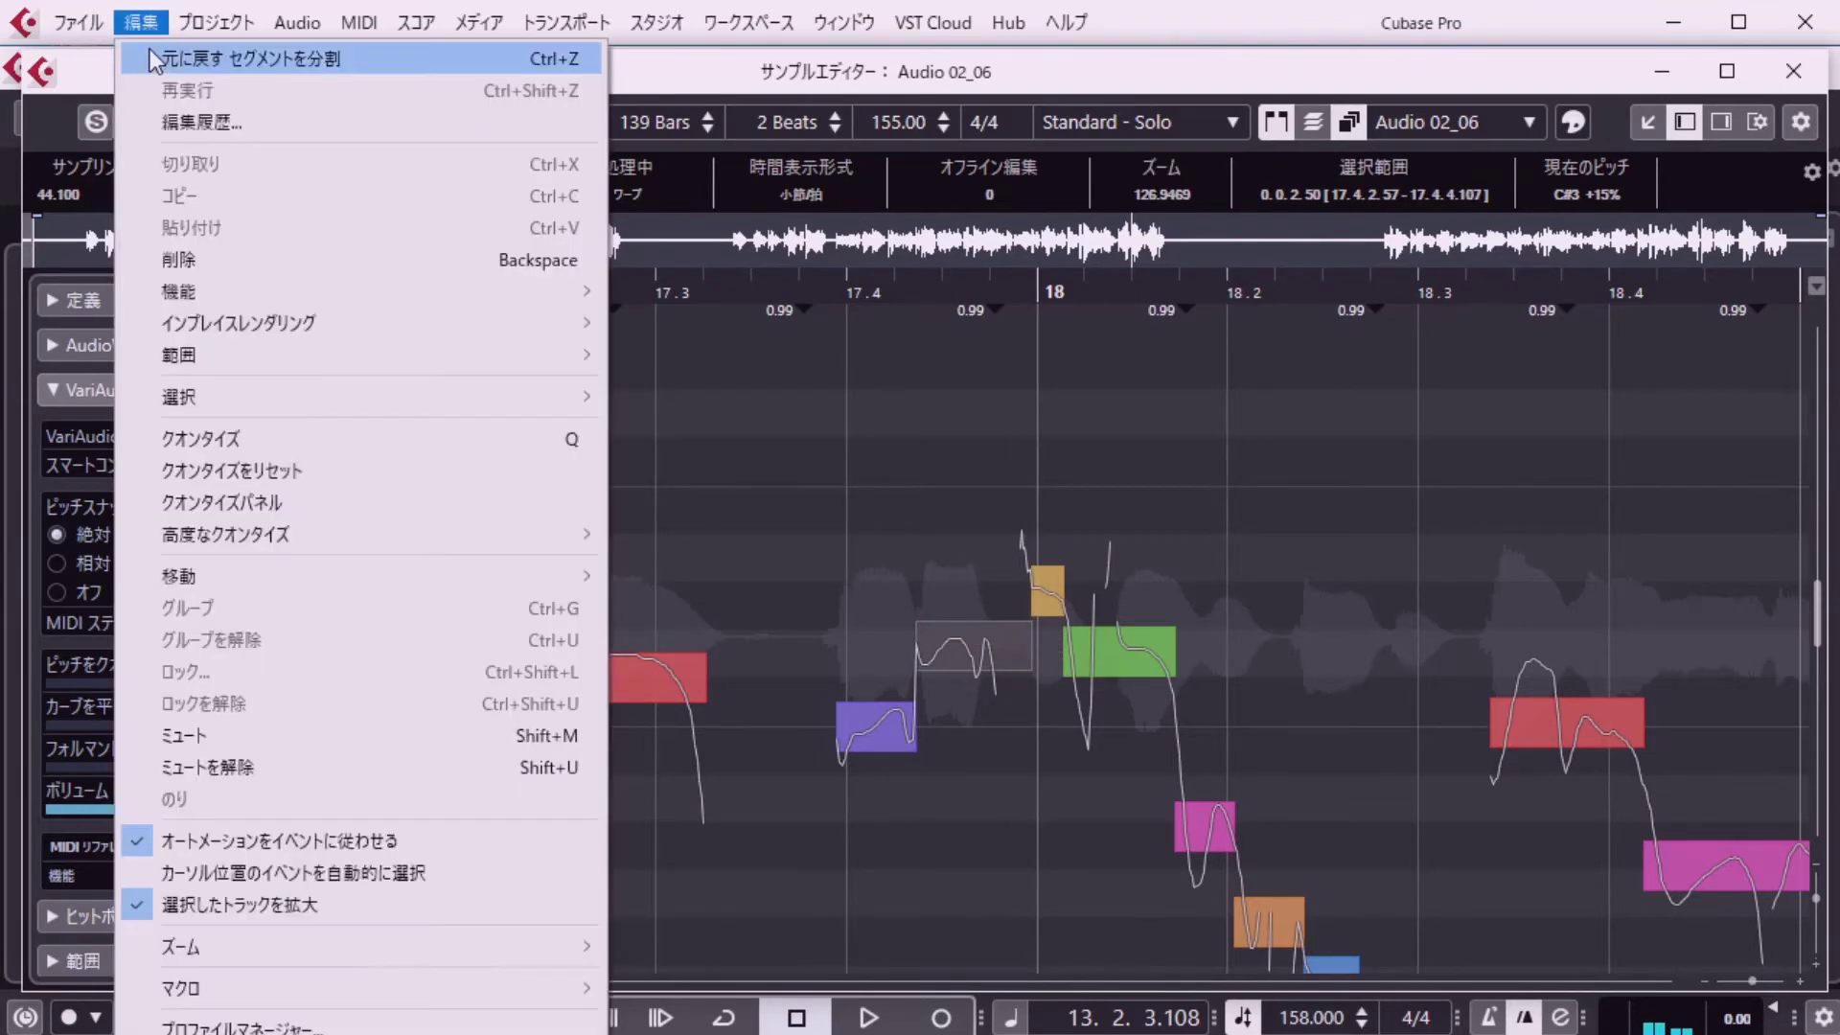
pyautogui.click(151, 52)
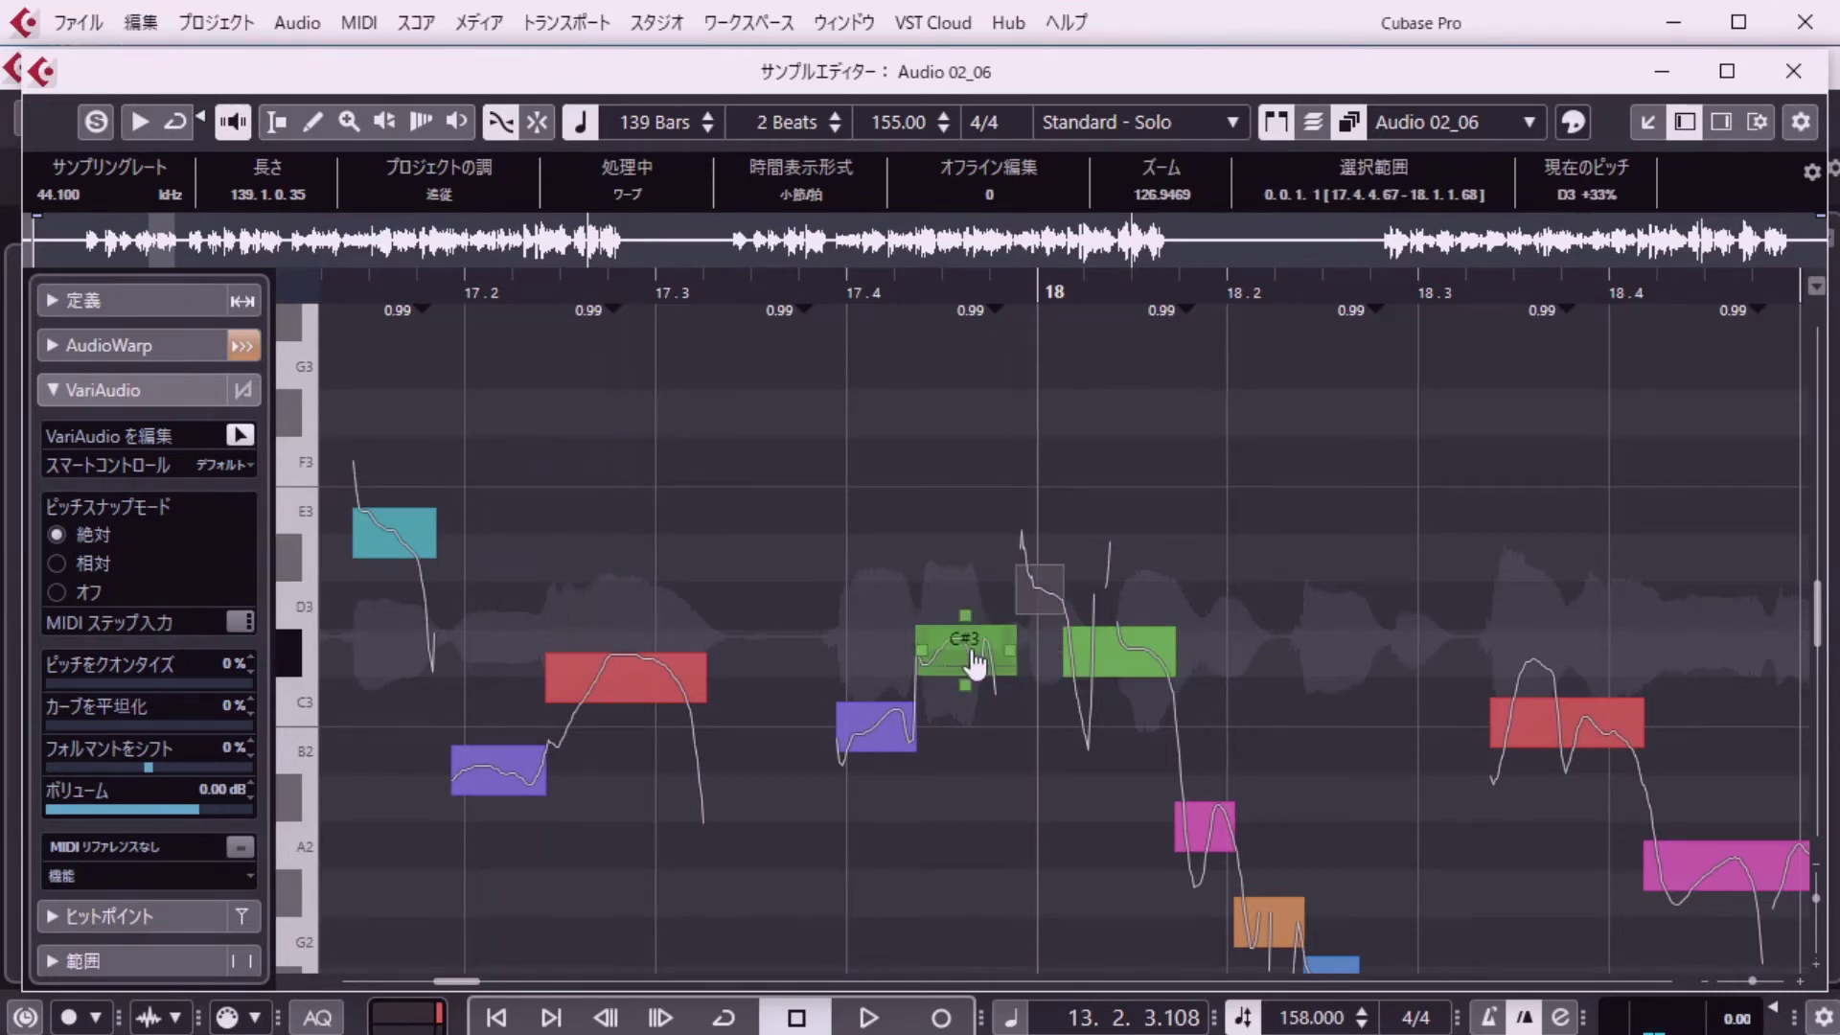
pyautogui.click(1022, 592)
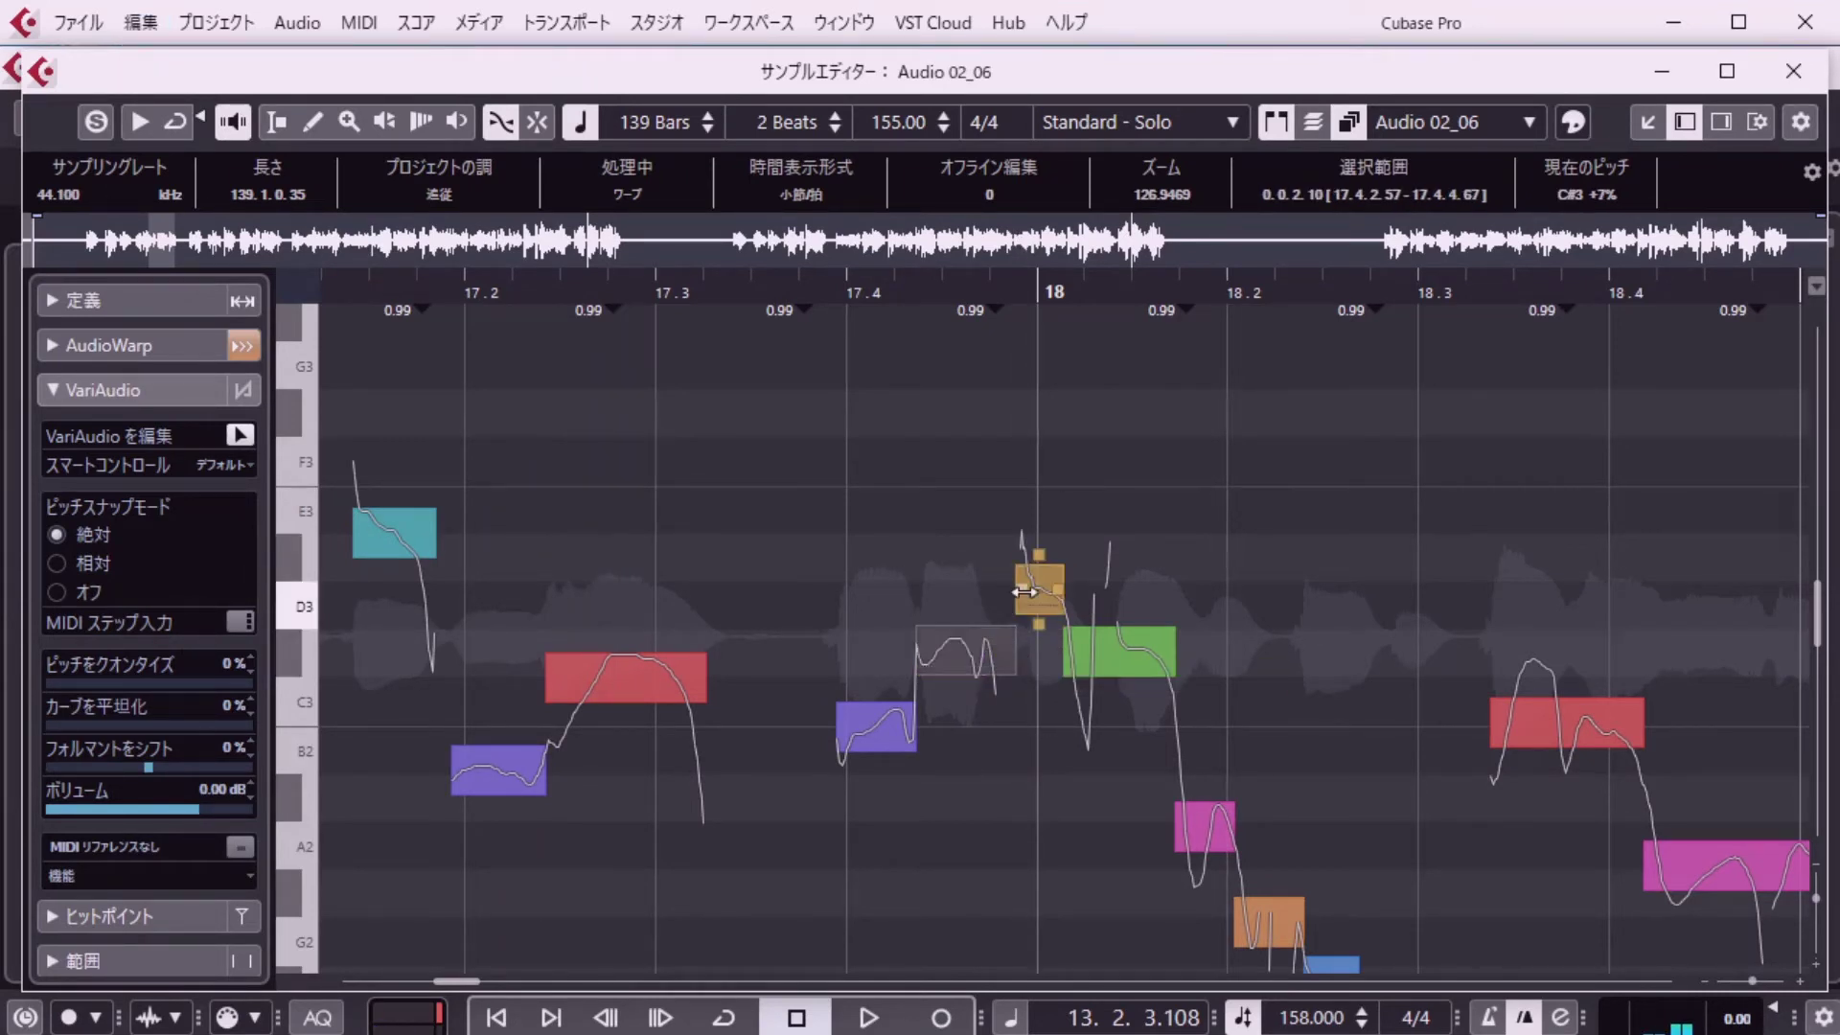
pyautogui.click(1102, 661)
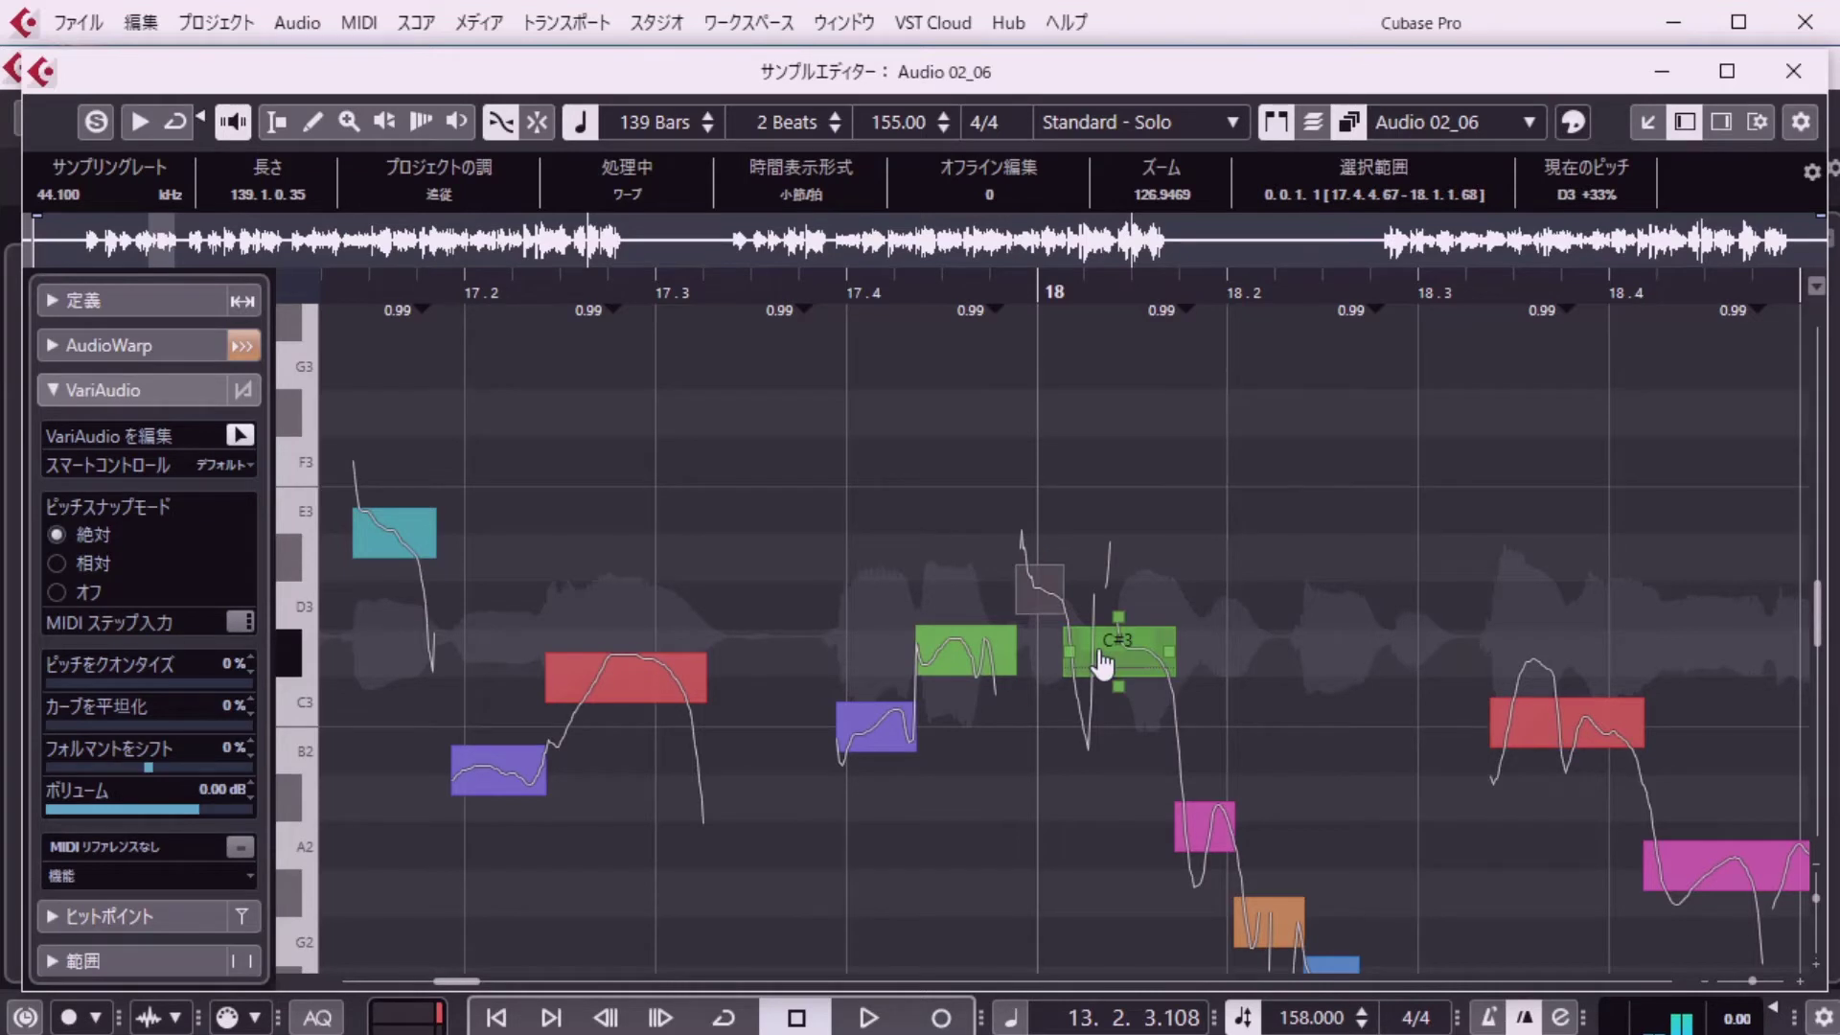
# Move the boundary between the D3 and C#3 segments at the start of bar 18 to 18.1.2.5 by merging and re-splitting them.
pyautogui.keyDown('shift'); pyautogui.click(1058, 613); pyautogui.keyUp('shift')
pyautogui.keyDown('alt'); pyautogui.keyDown('shift'); pyautogui.click(1058, 613); pyautogui.keyUp('shift'); pyautogui.keyUp('alt')
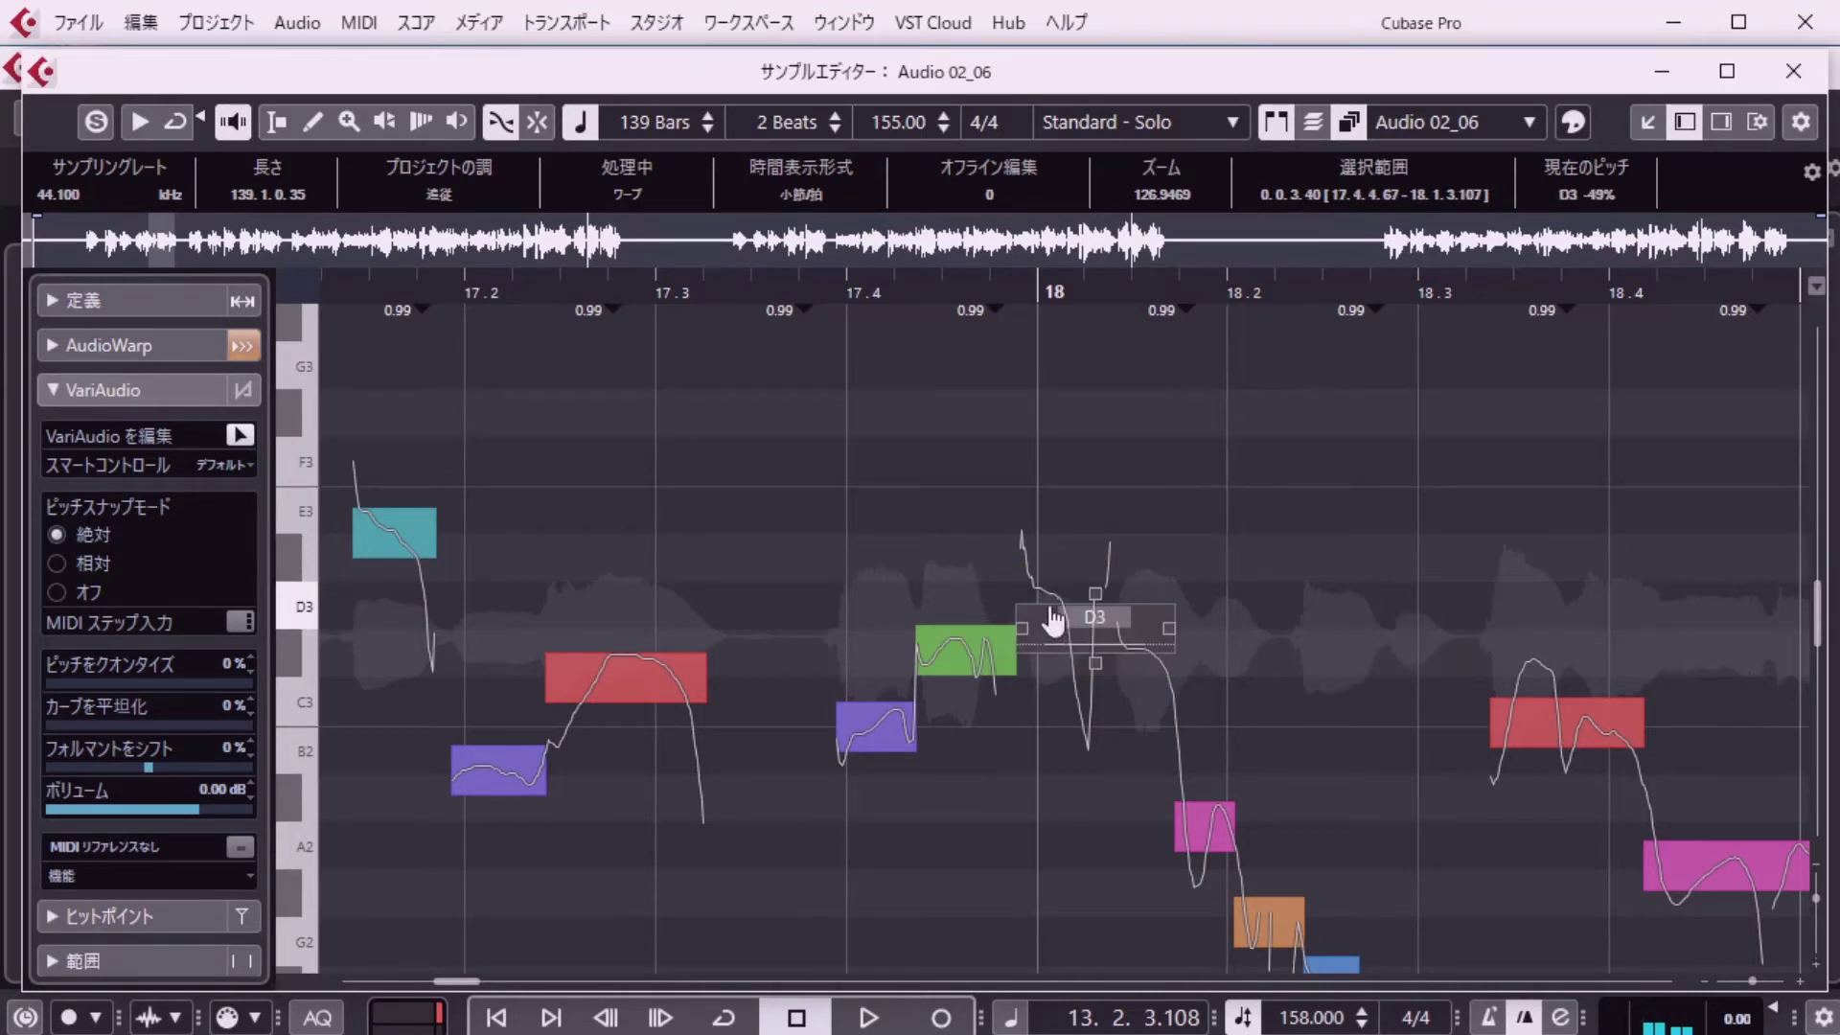
pyautogui.click(1089, 654)
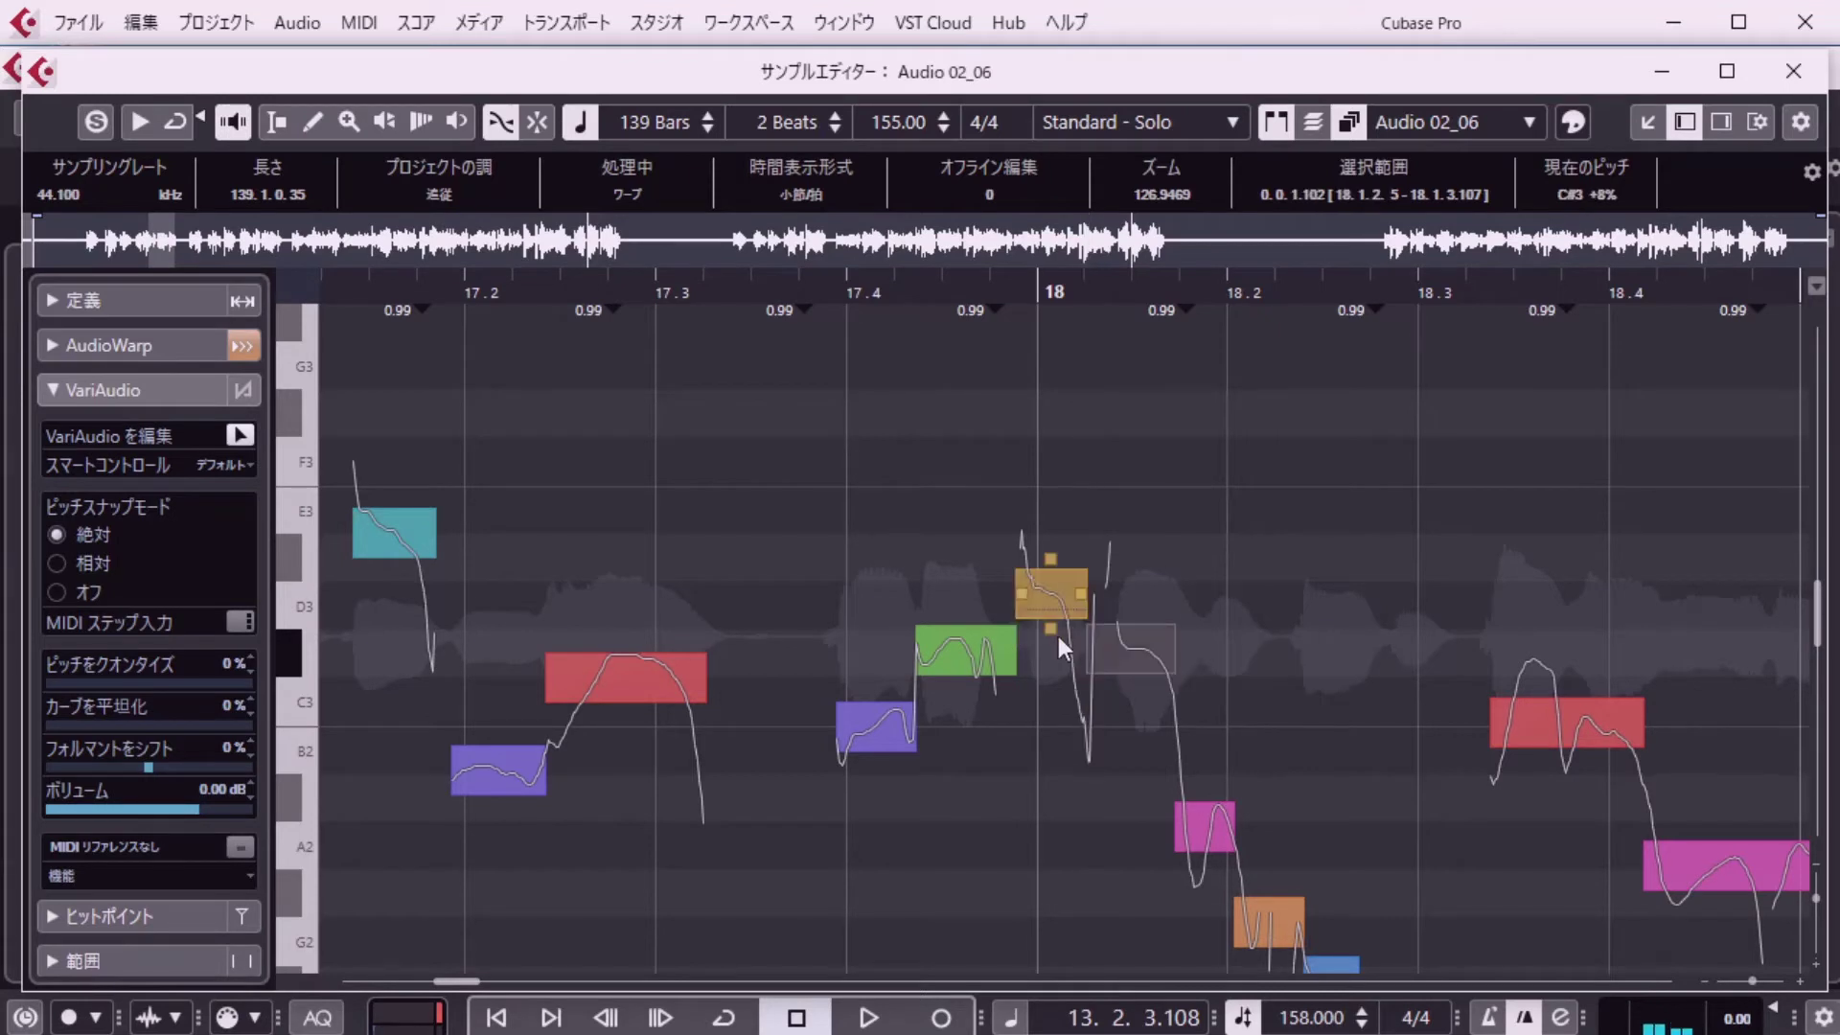
pyautogui.click(1115, 660)
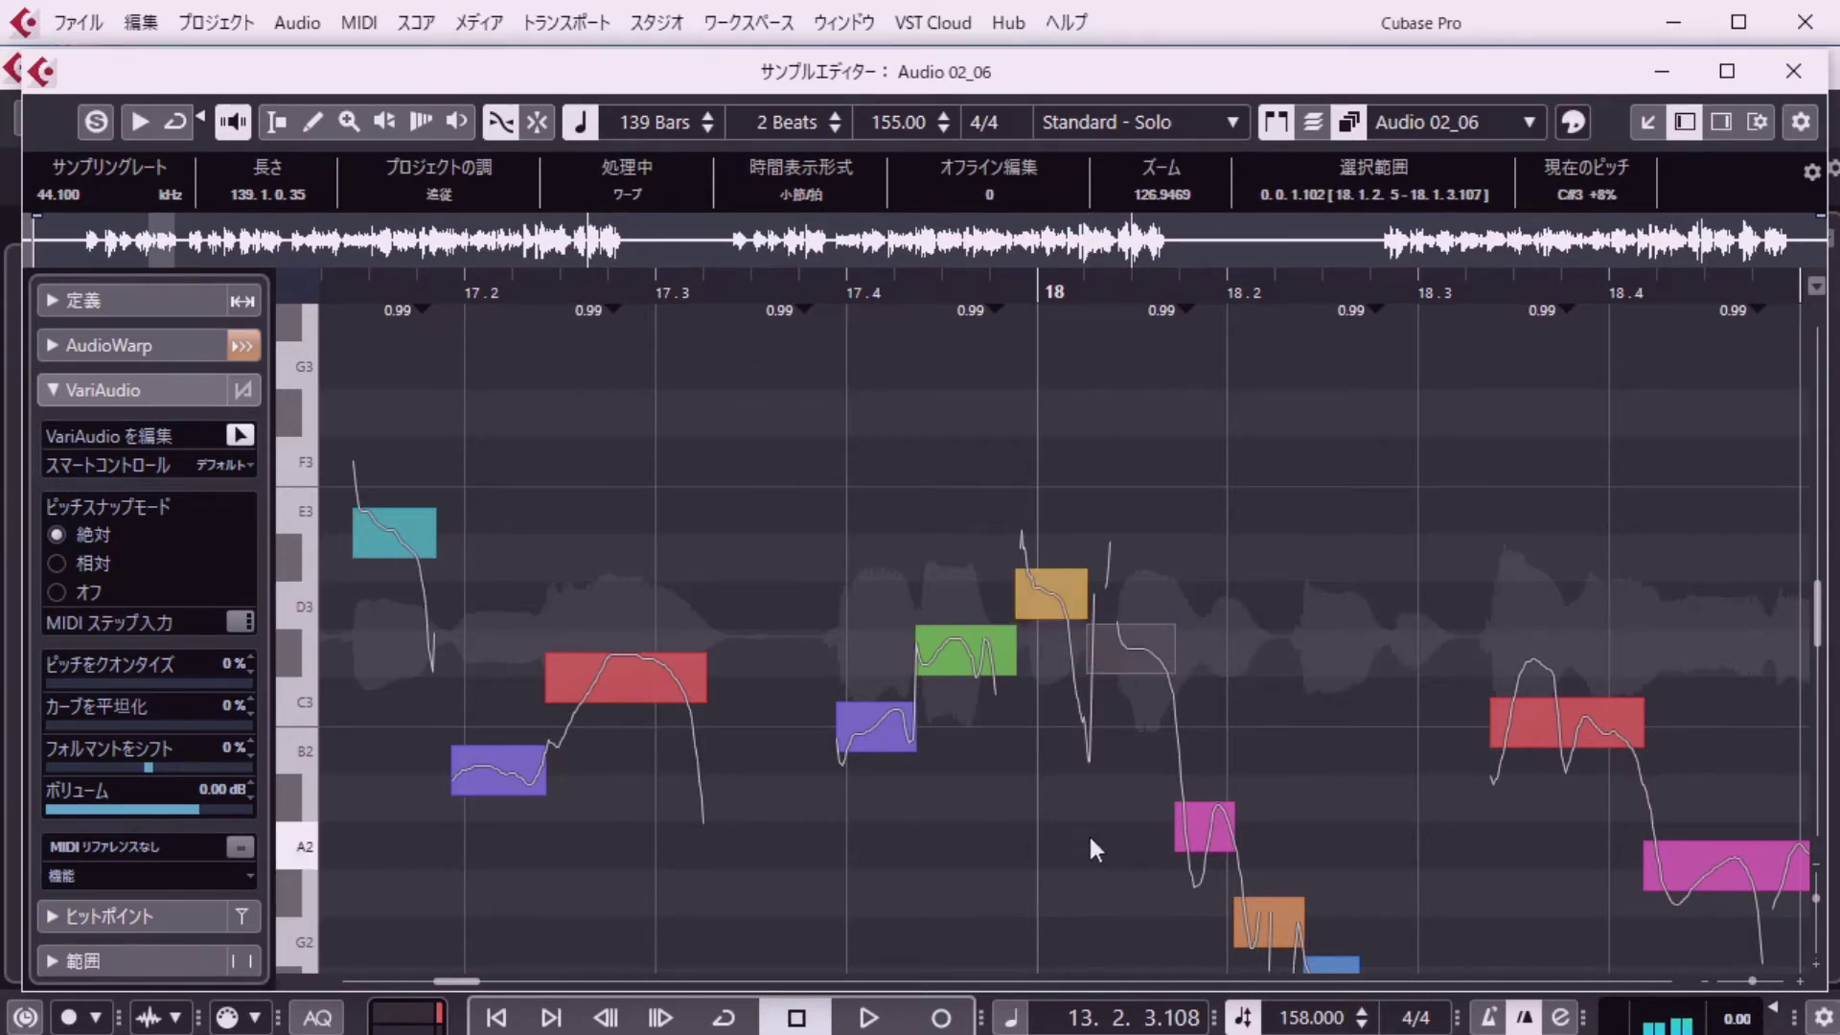
# Audition the A2 and G2 segments around beat 18.2.
pyautogui.scroll(-3, 1088, 831)
pyautogui.click(1198, 573)
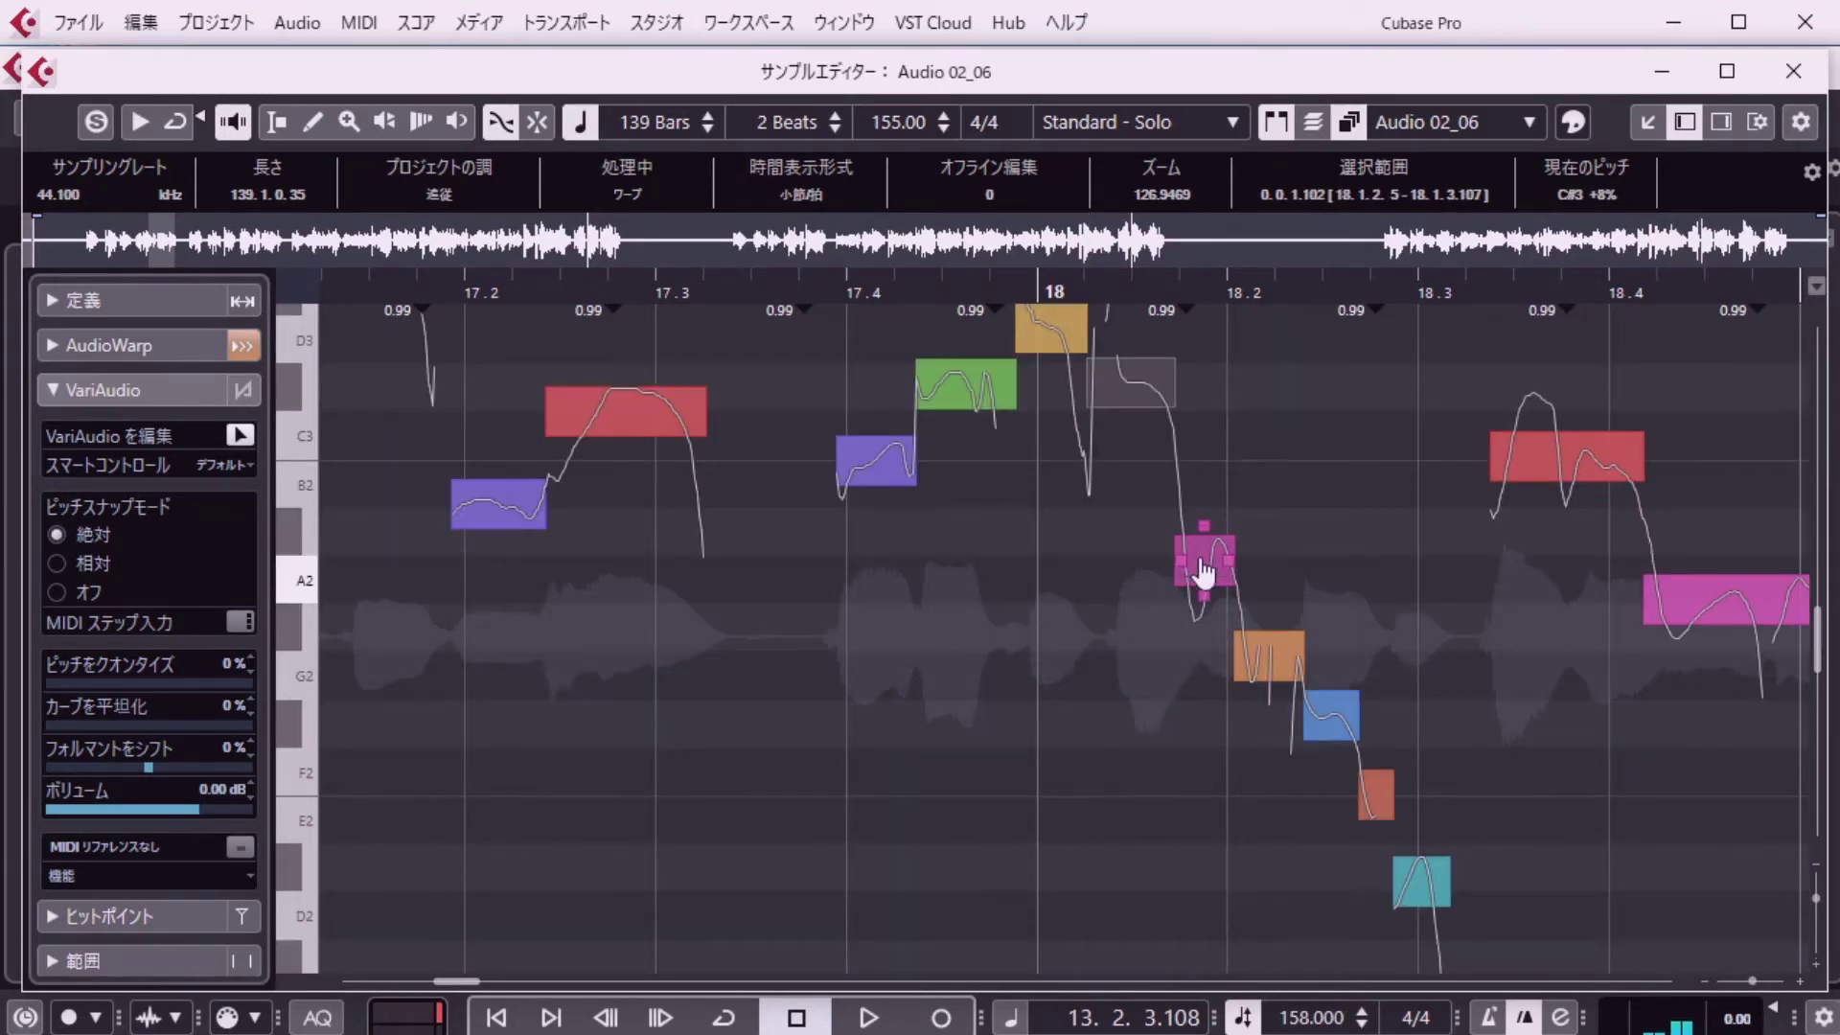
pyautogui.click(1266, 659)
pyautogui.click(1266, 660)
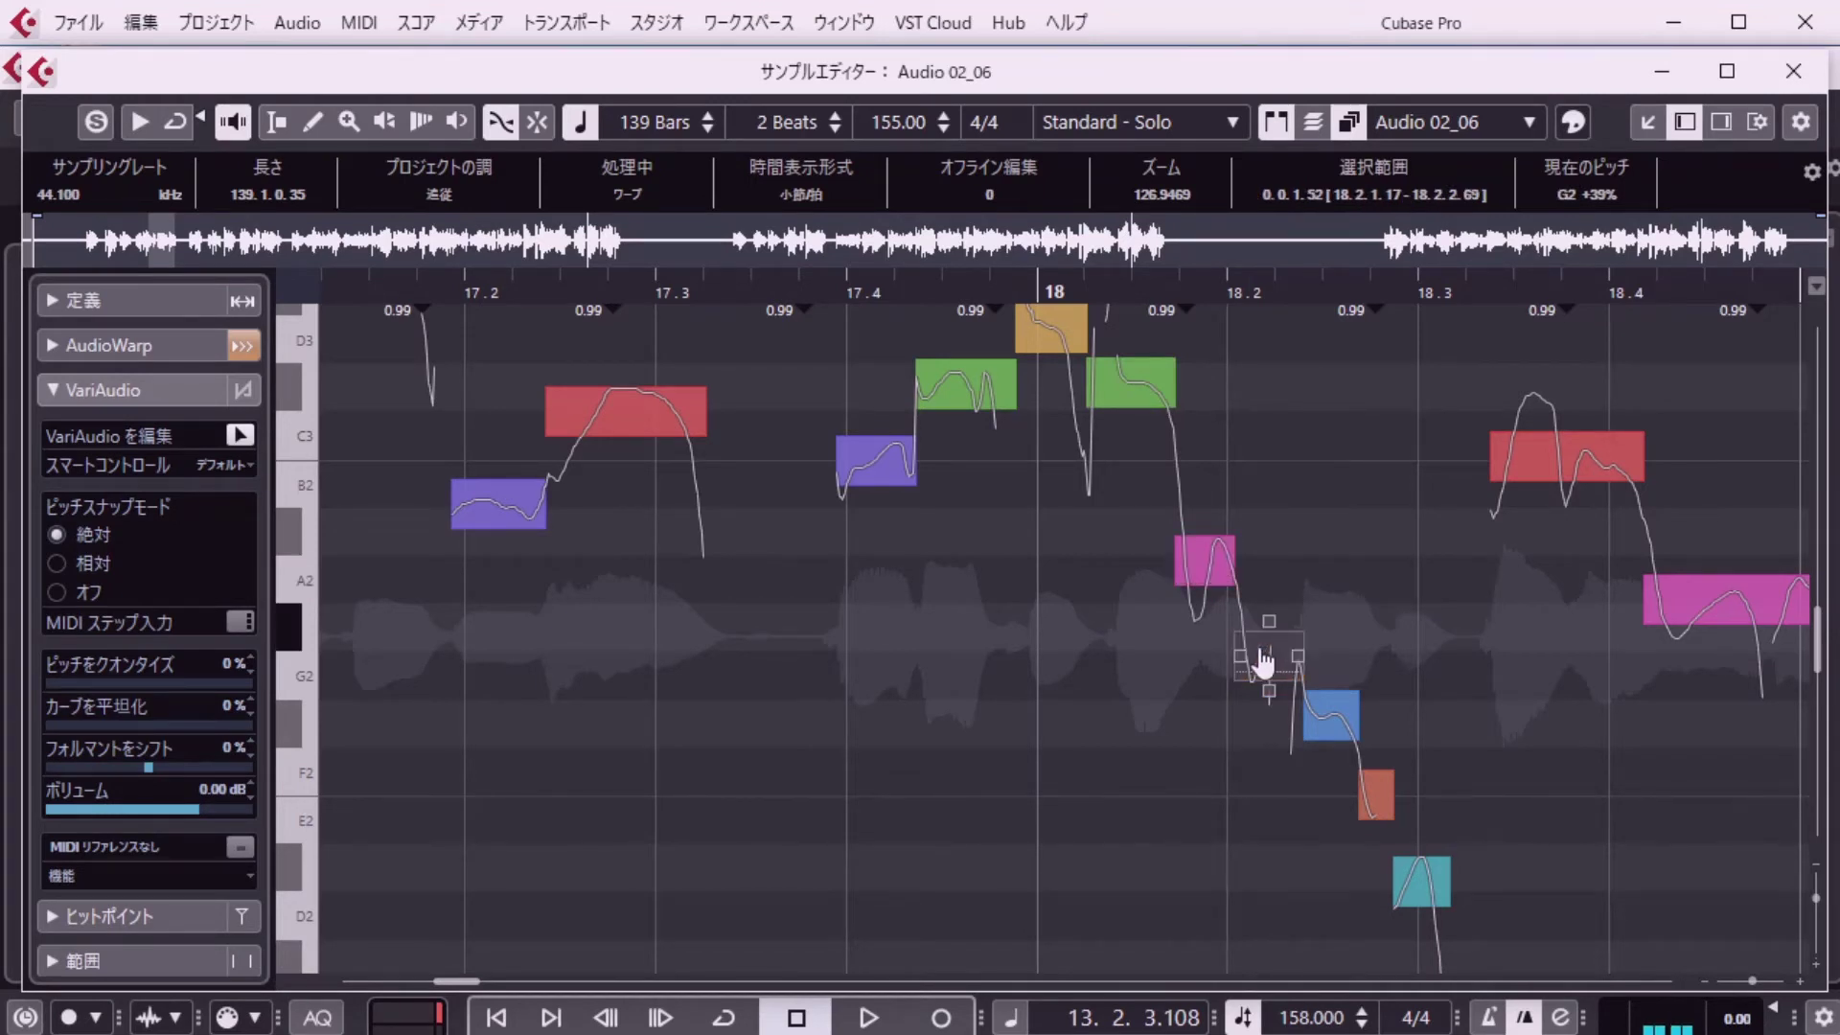
# Move the boundary between the C#3 and A2 segments before beat 18.2 to 18.1.4.16 by merging and re-splitting them, and audition both parts.
pyautogui.keyDown('shift'); pyautogui.click(1167, 393); pyautogui.keyUp('shift')
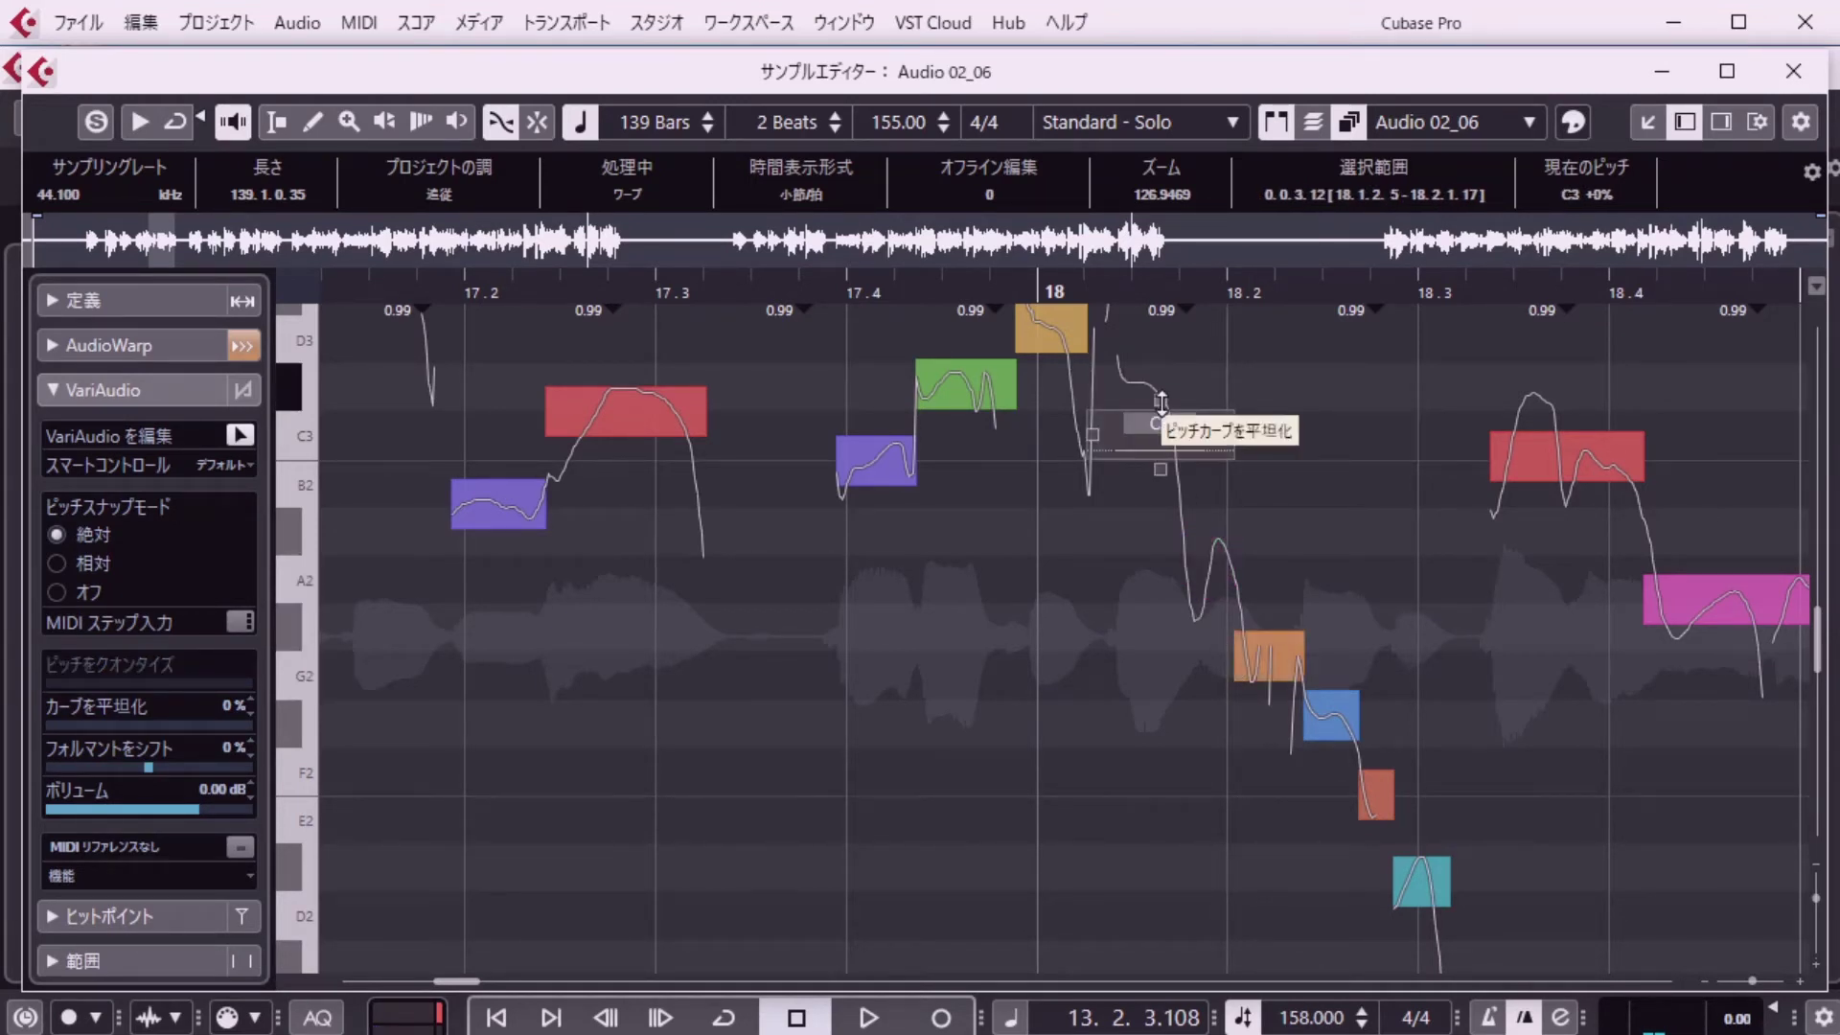
pyautogui.click(1186, 446)
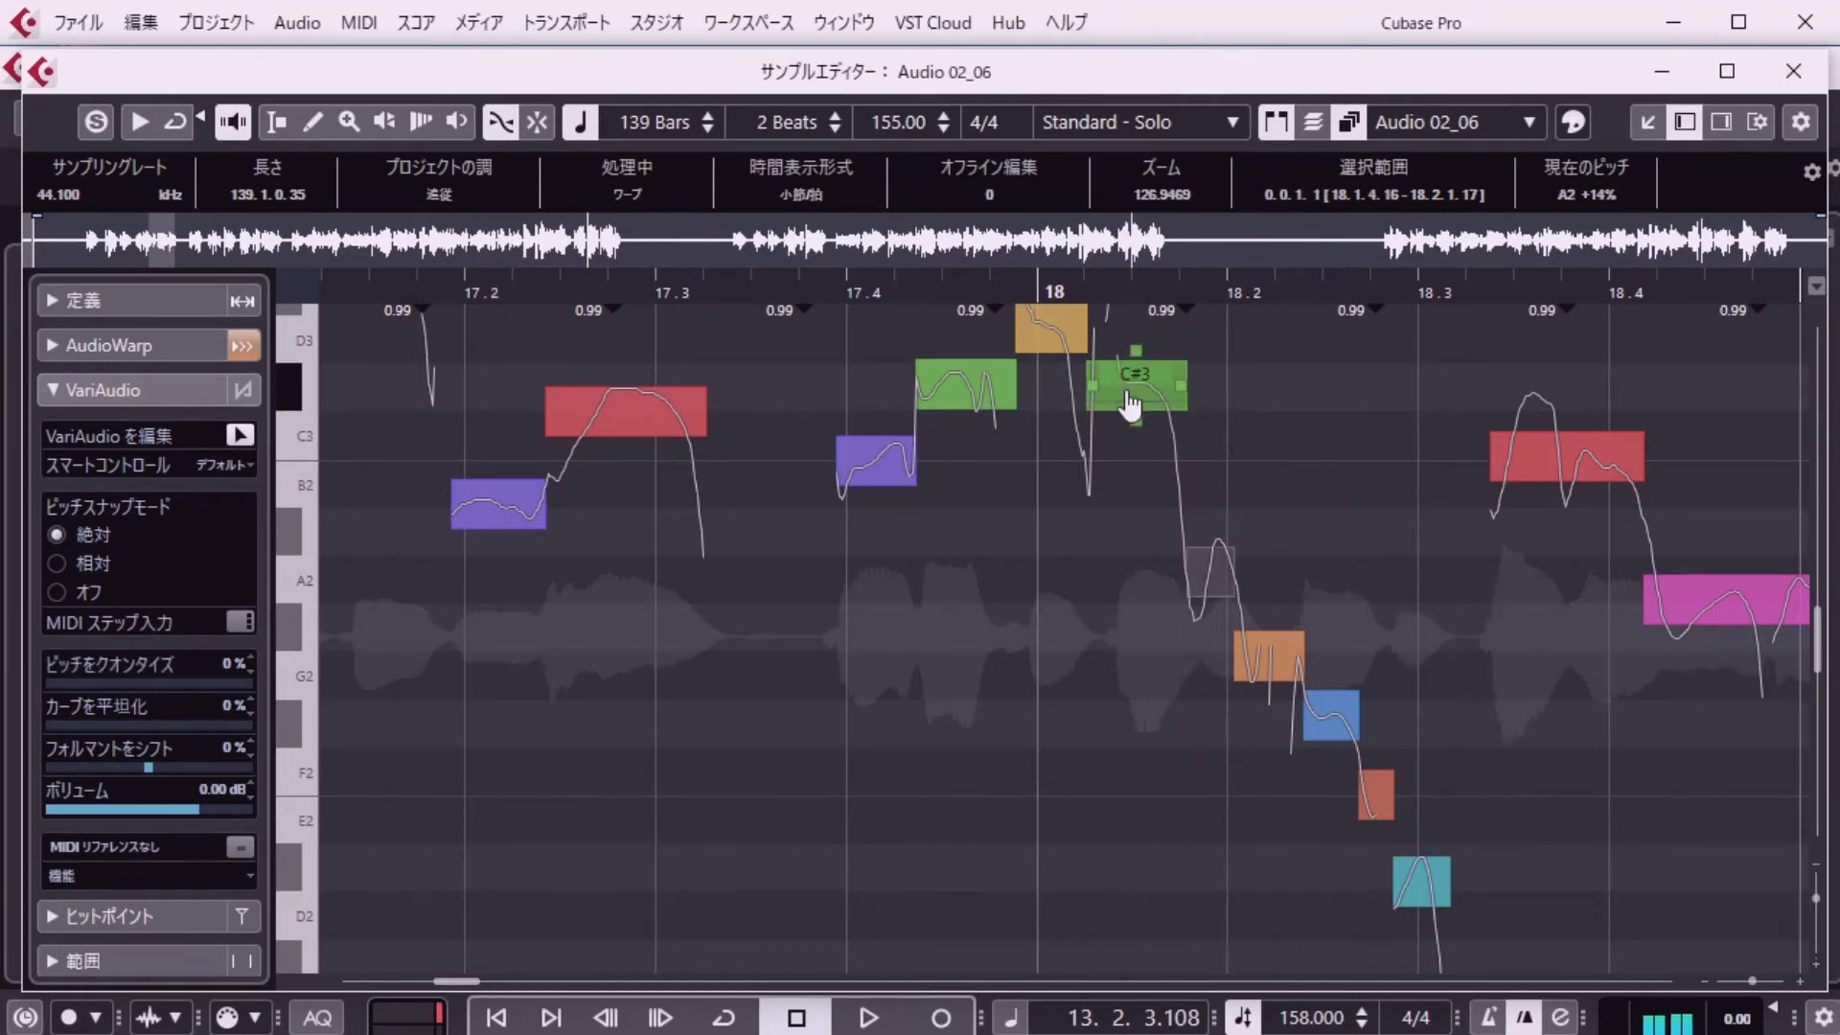
pyautogui.click(1119, 390)
pyautogui.click(1213, 570)
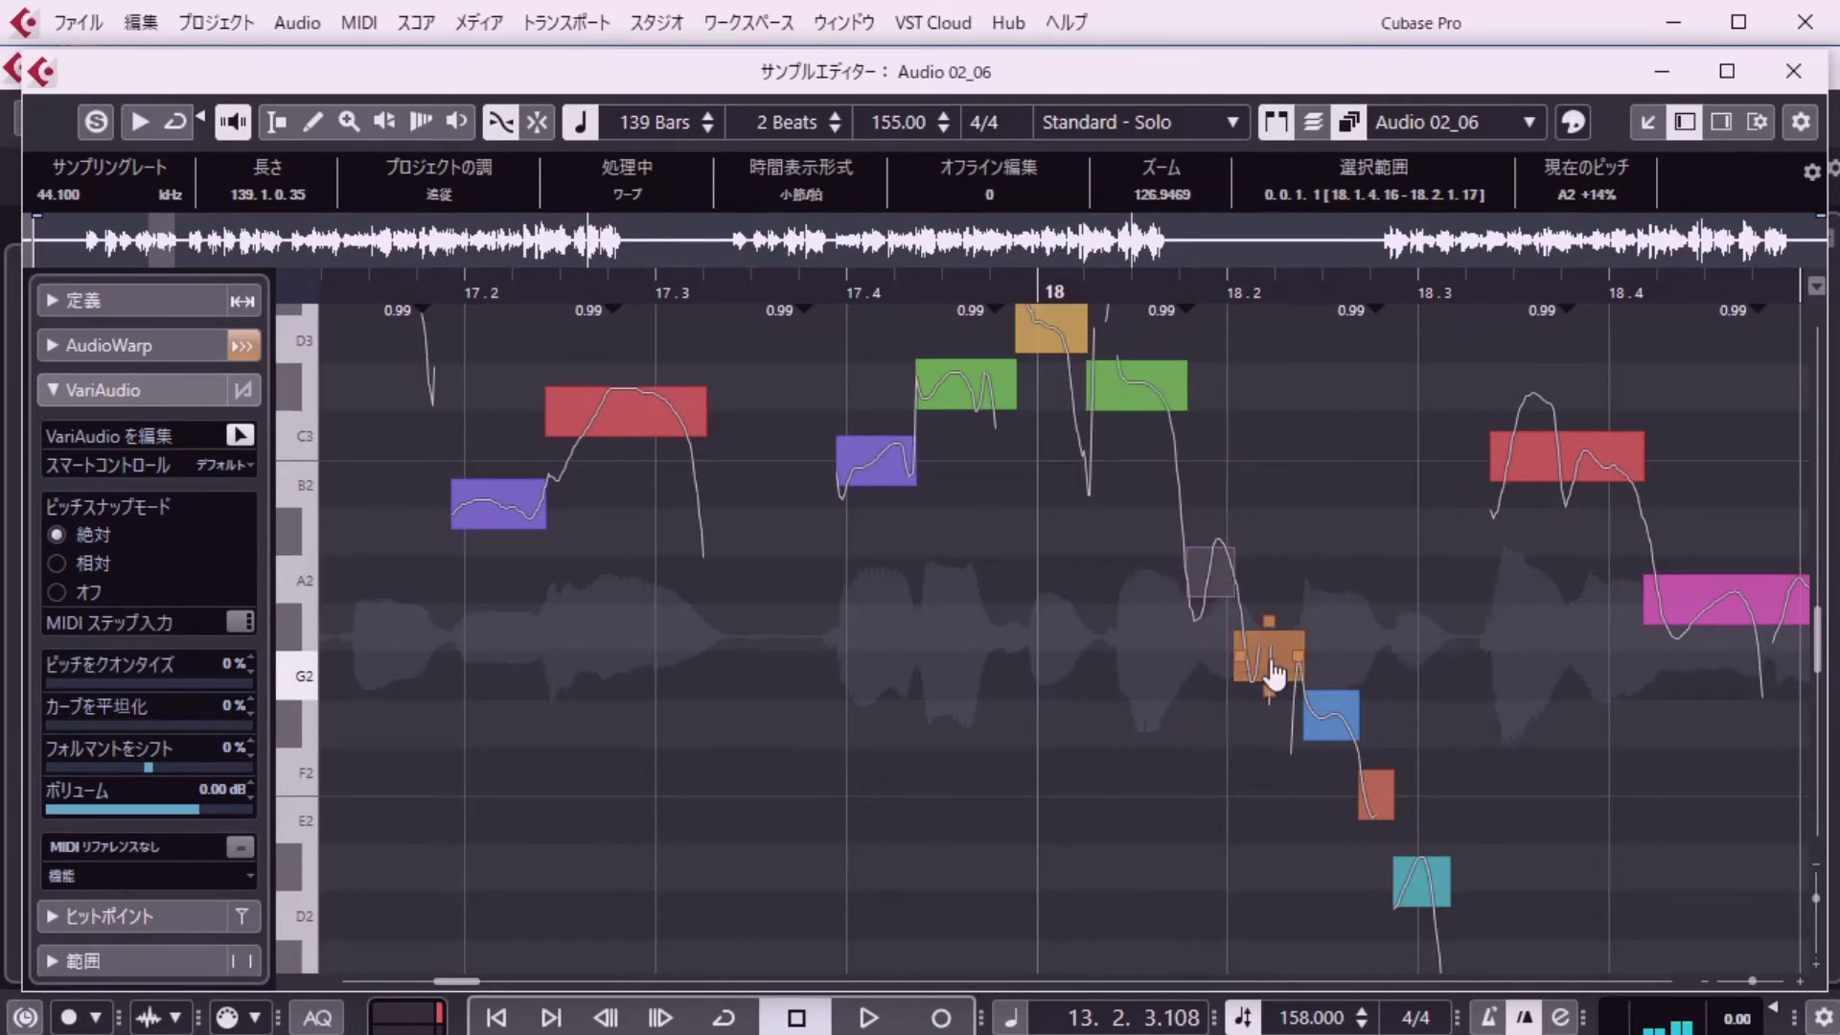
# Move the boundary between the A2 and G2 segments after beat 18.2 to 18.2.1.63 by merging and re-splitting, and merge the G2 part with the following segment.
pyautogui.keyDown('alt'); pyautogui.keyDown('shift'); pyautogui.click(1246, 636); pyautogui.keyUp('shift'); pyautogui.keyUp('alt')
pyautogui.moveTo(1236, 584); pyautogui.dragTo(1239, 613)
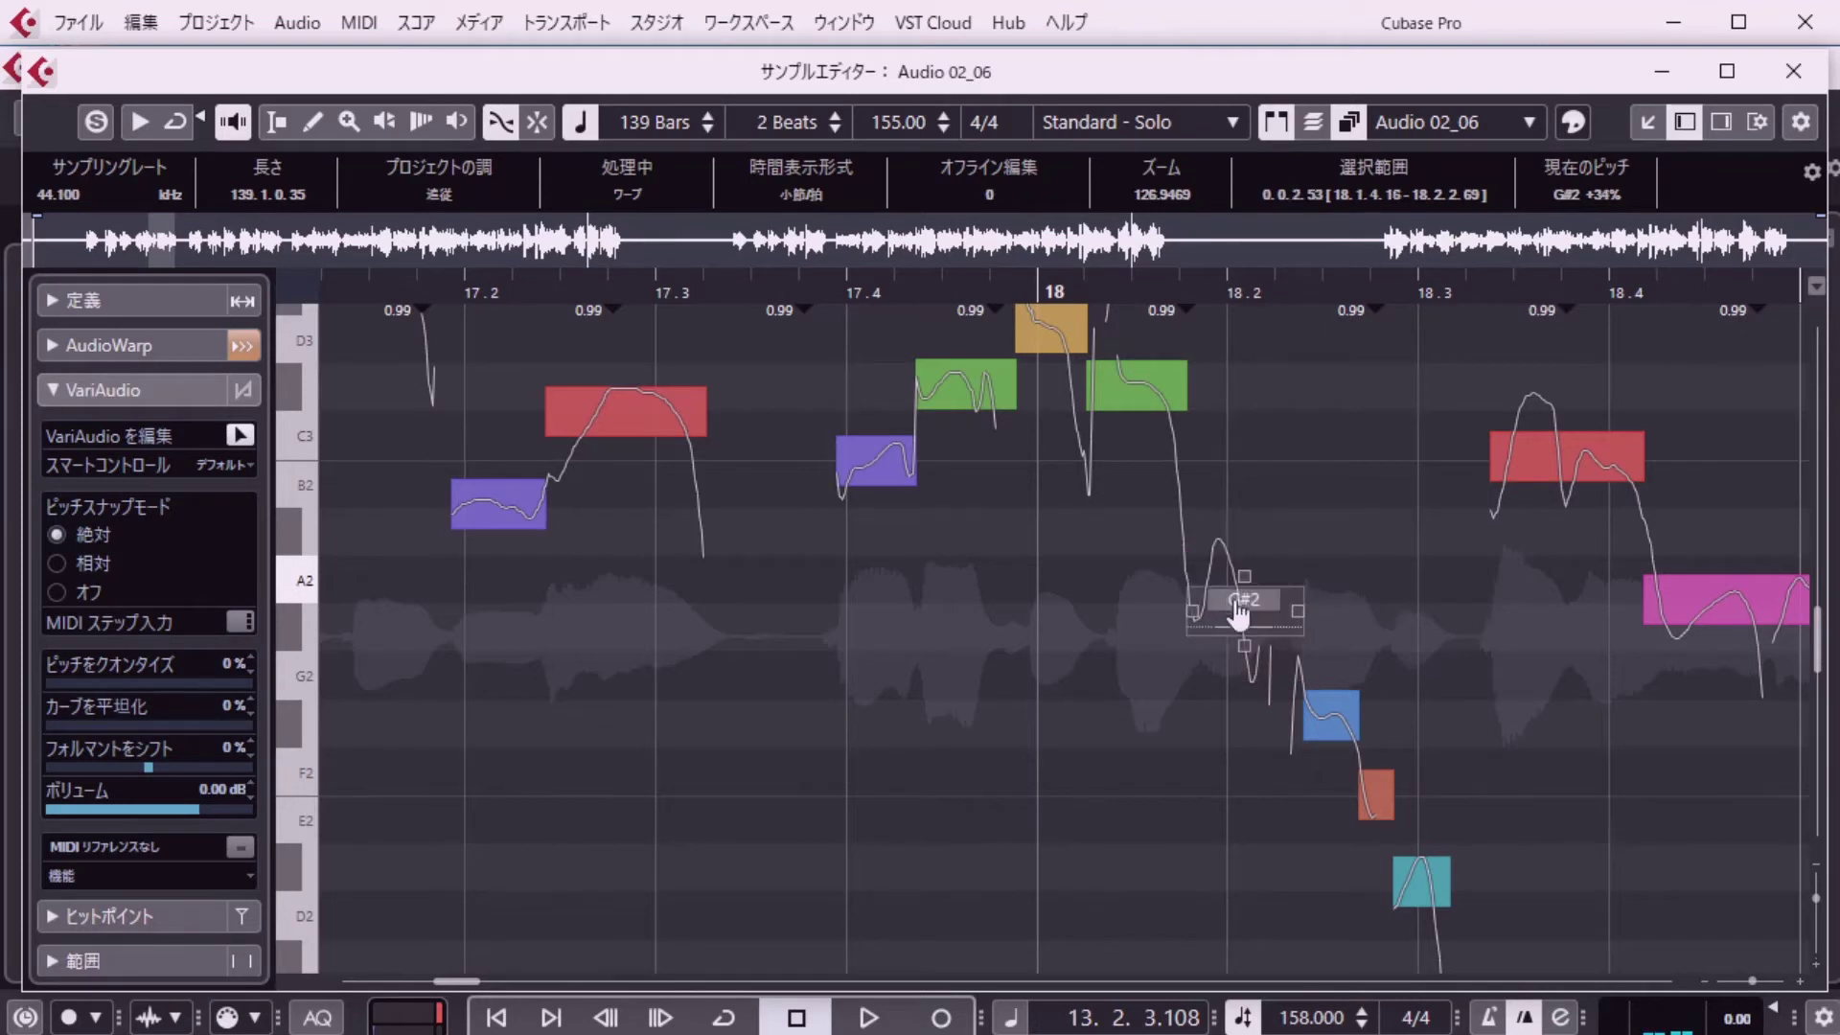
pyautogui.keyDown('alt'); pyautogui.click(1252, 631); pyautogui.keyUp('alt')
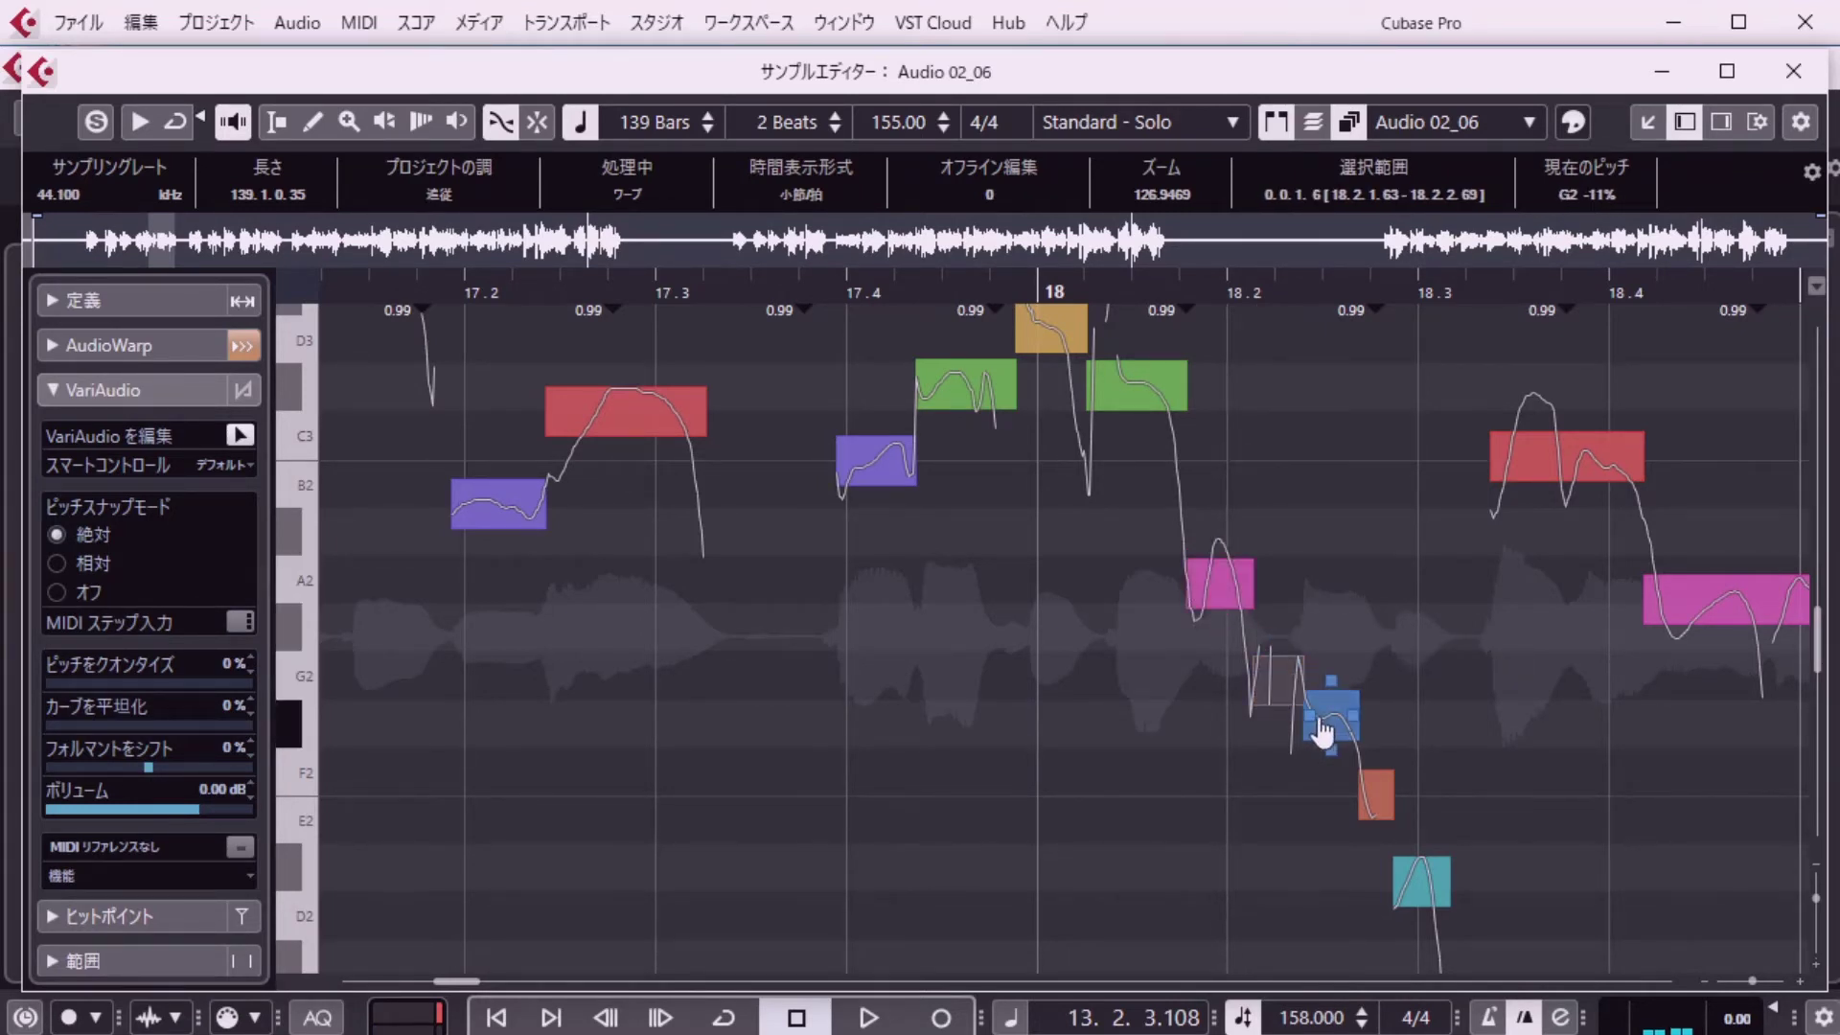
pyautogui.keyDown('alt'); pyautogui.keyDown('shift'); pyautogui.click(1286, 682); pyautogui.keyUp('shift'); pyautogui.keyUp('alt')
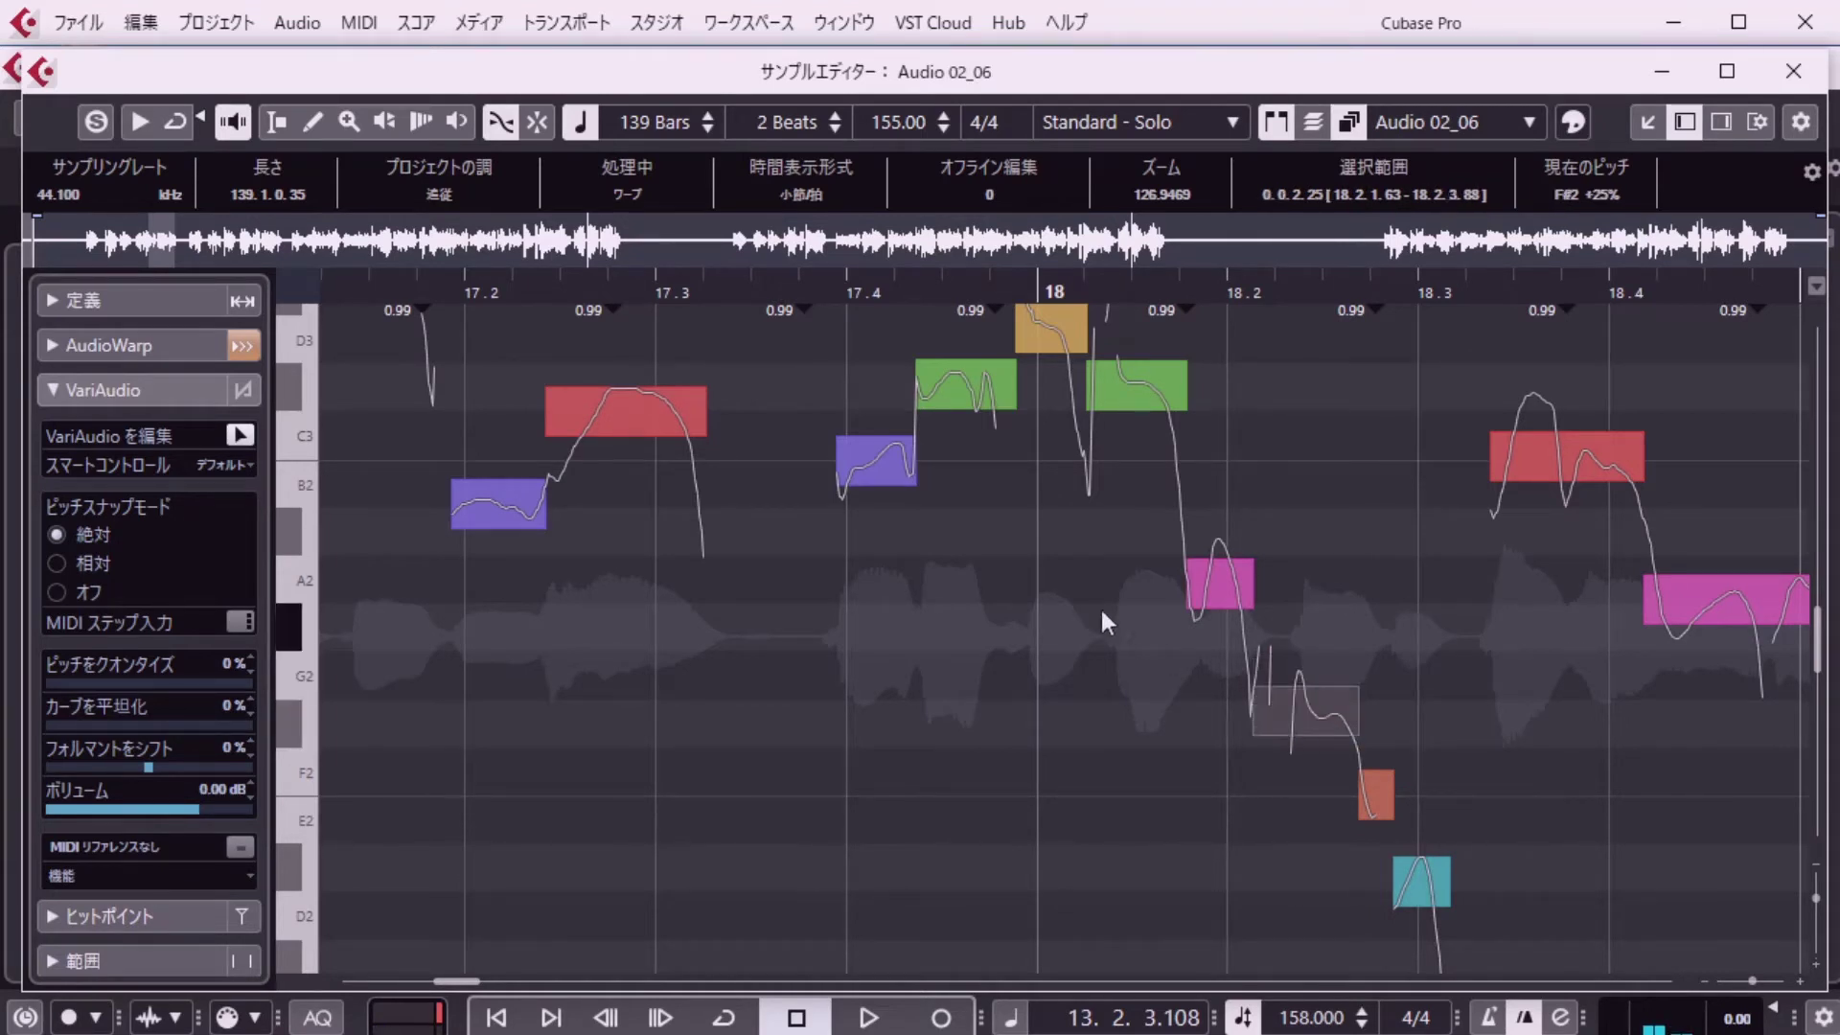
# Audition the segments from the D3 at bar 18 down to the D#2, and merge the E2 segment with the D#2 segment near beat 18.3.
pyautogui.click(1051, 331)
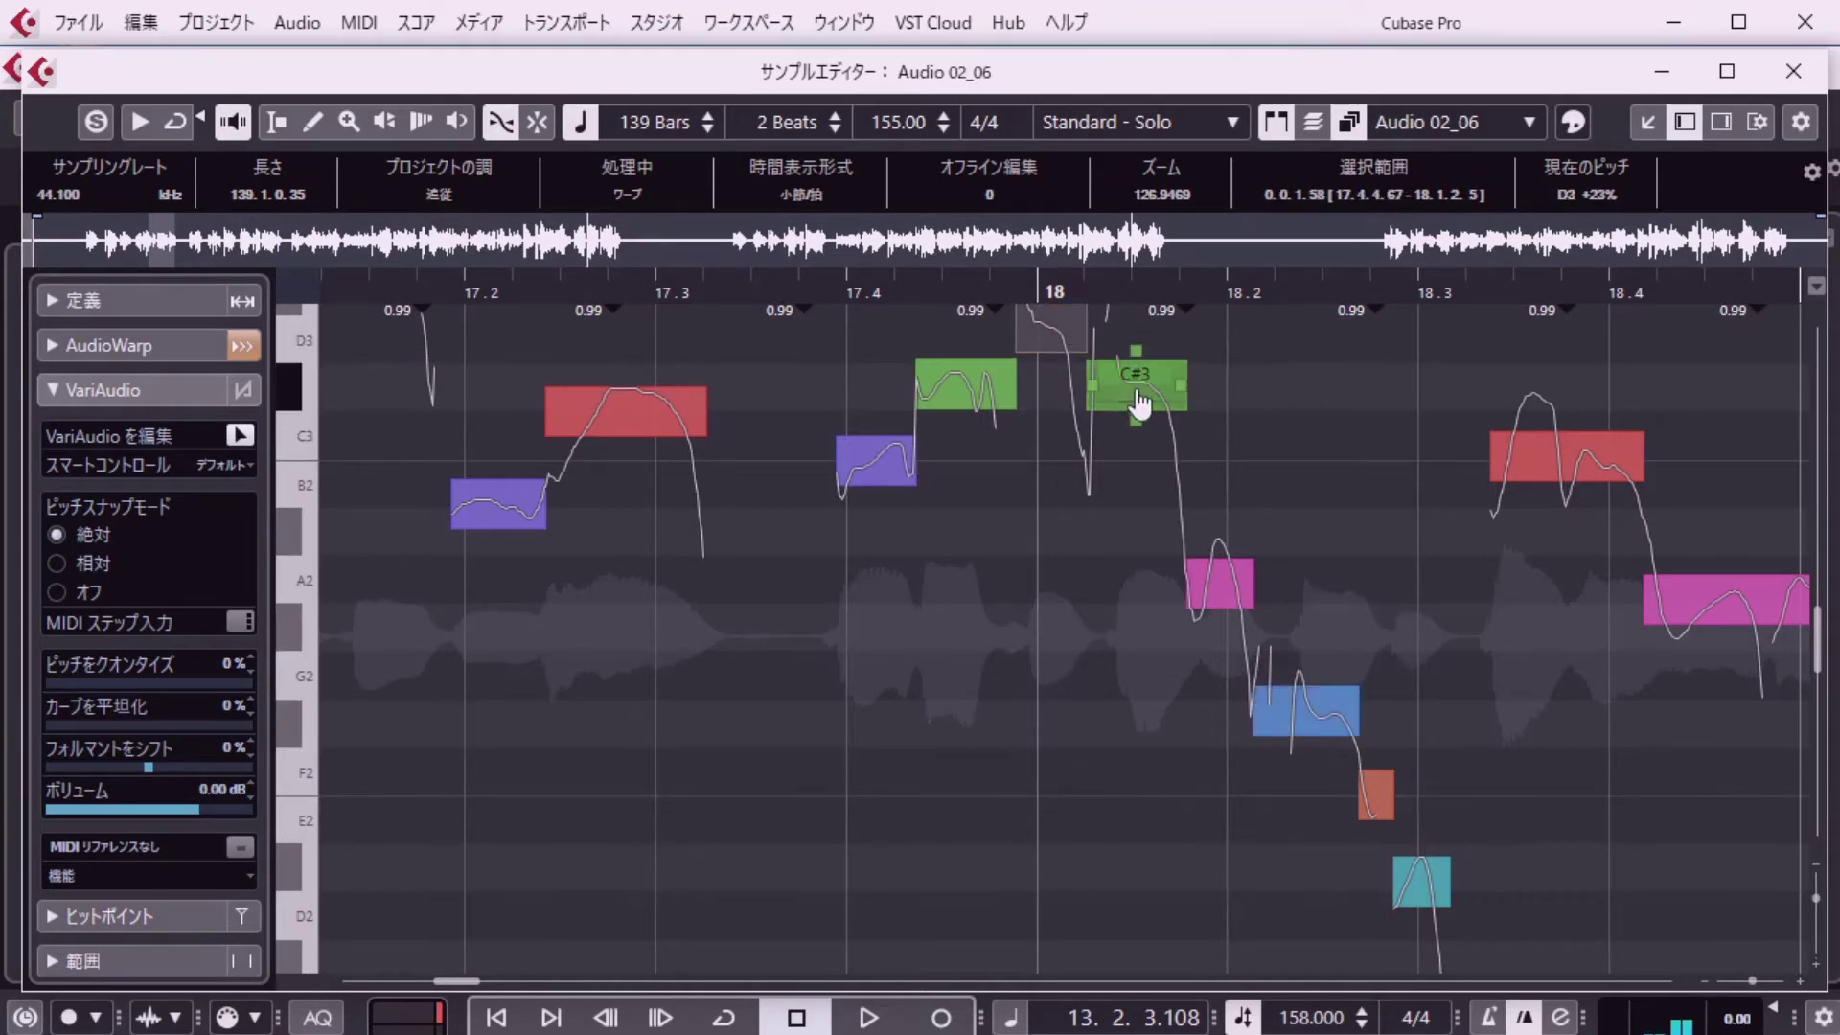
pyautogui.click(1219, 594)
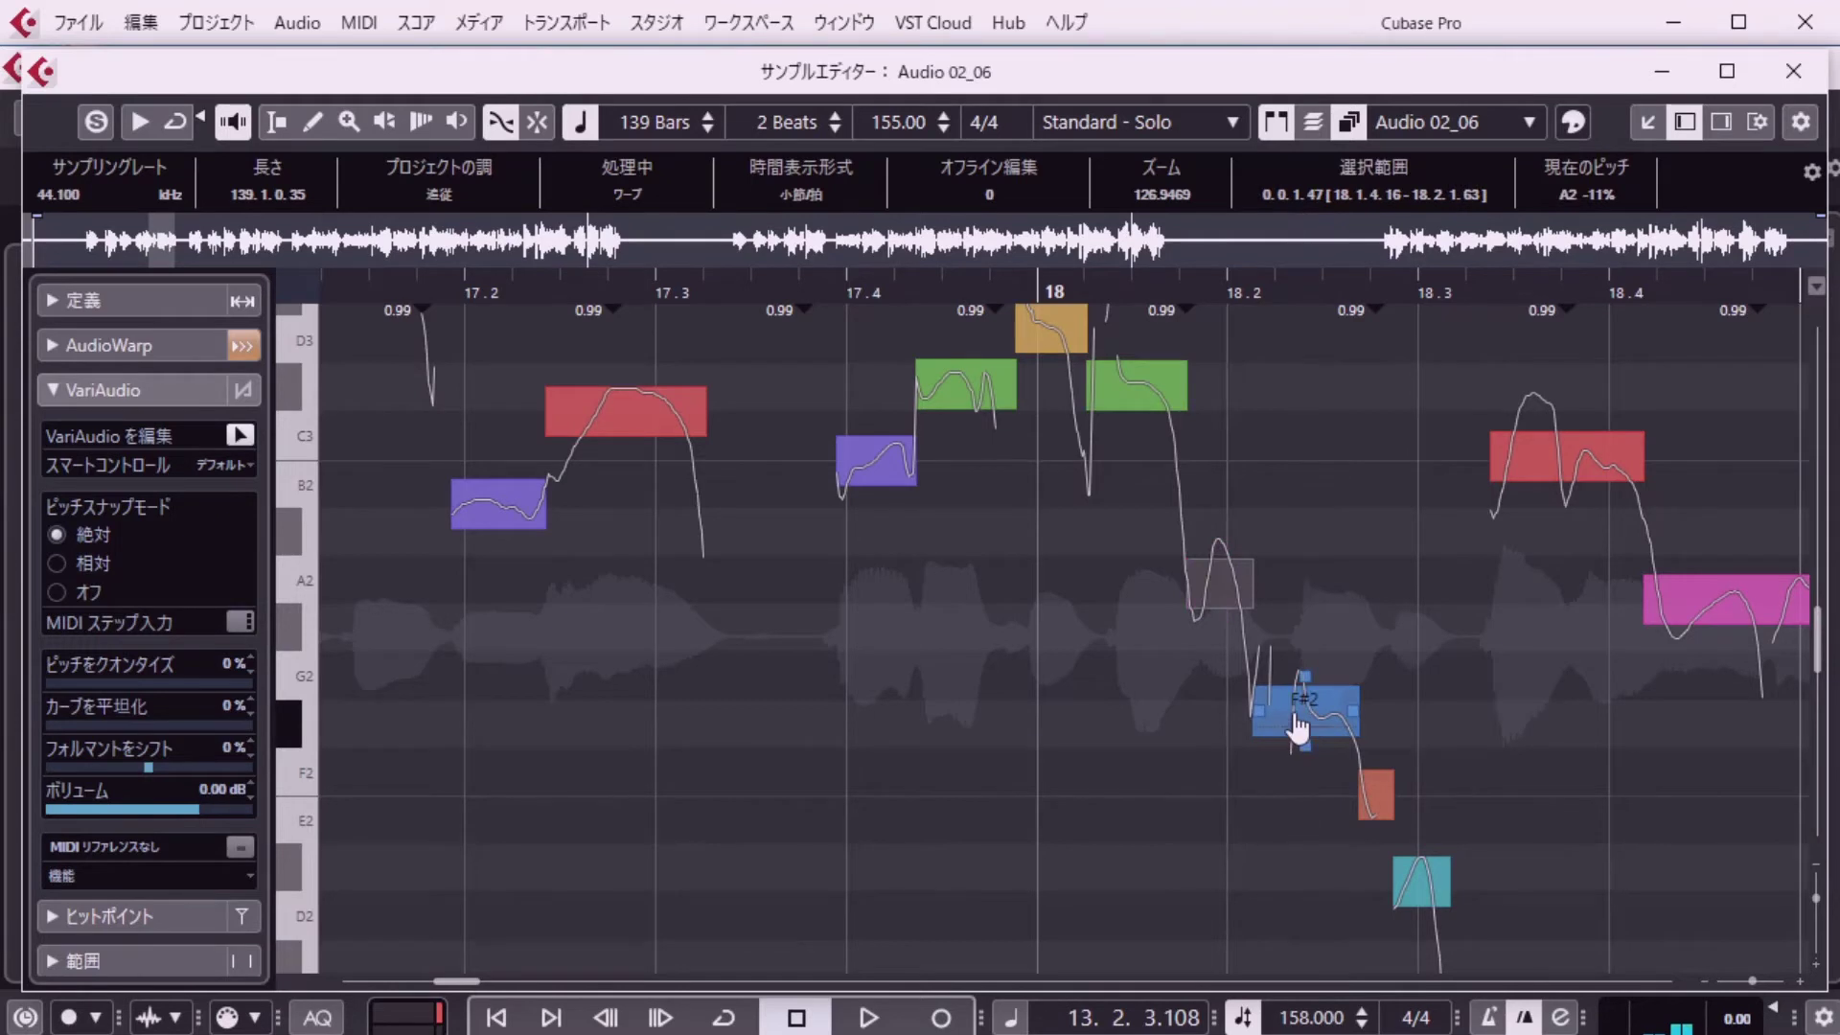
pyautogui.click(1380, 791)
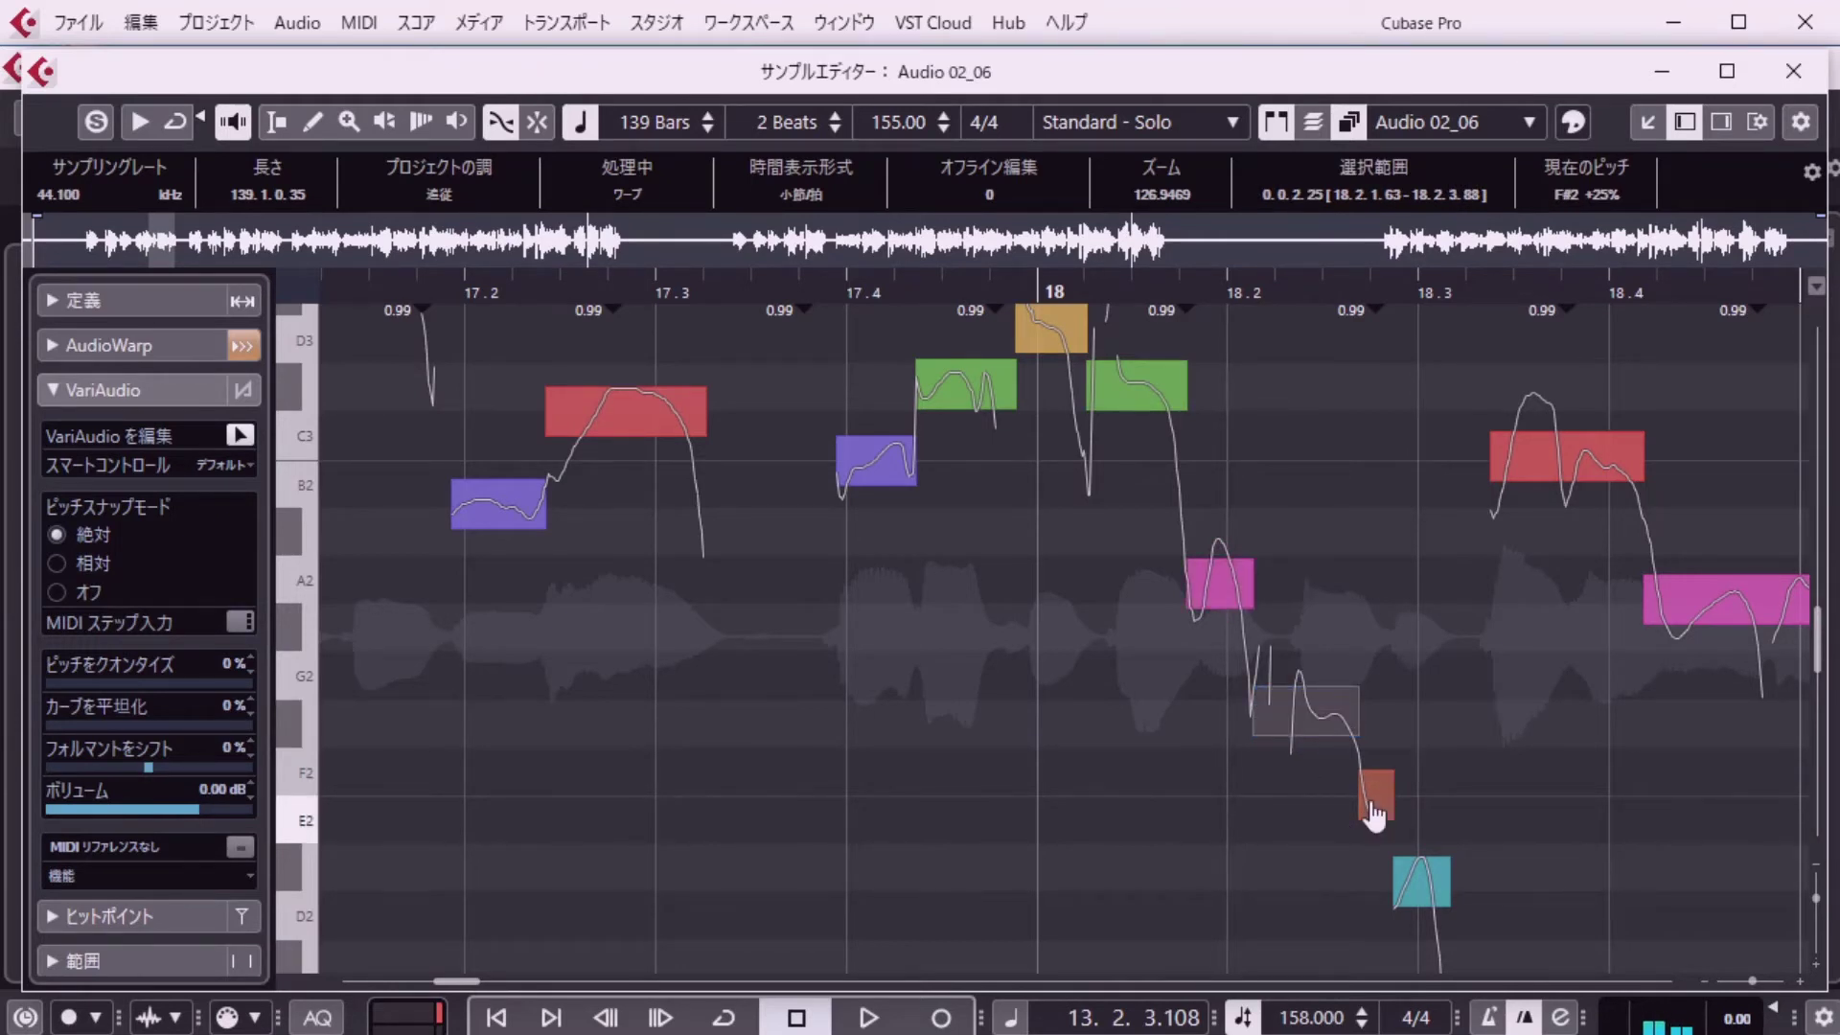
pyautogui.click(1416, 886)
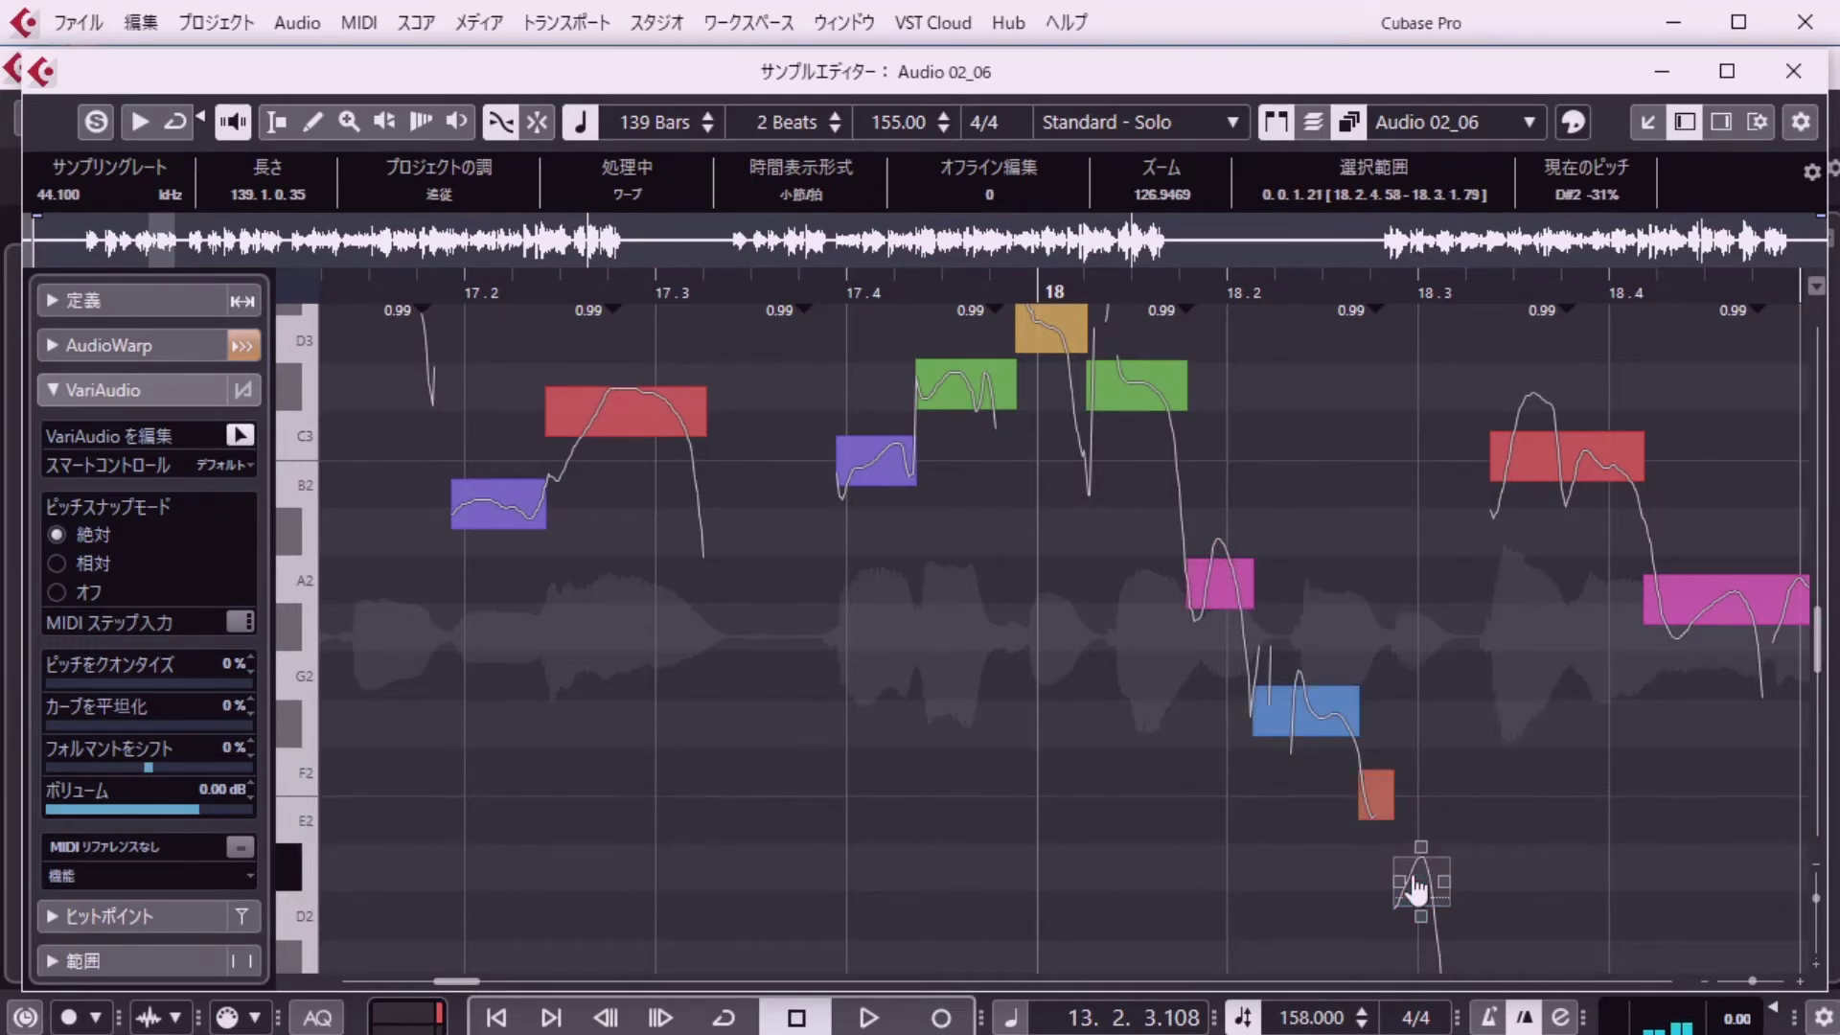
pyautogui.keyDown('alt'); pyautogui.click(1382, 817); pyautogui.keyUp('alt')
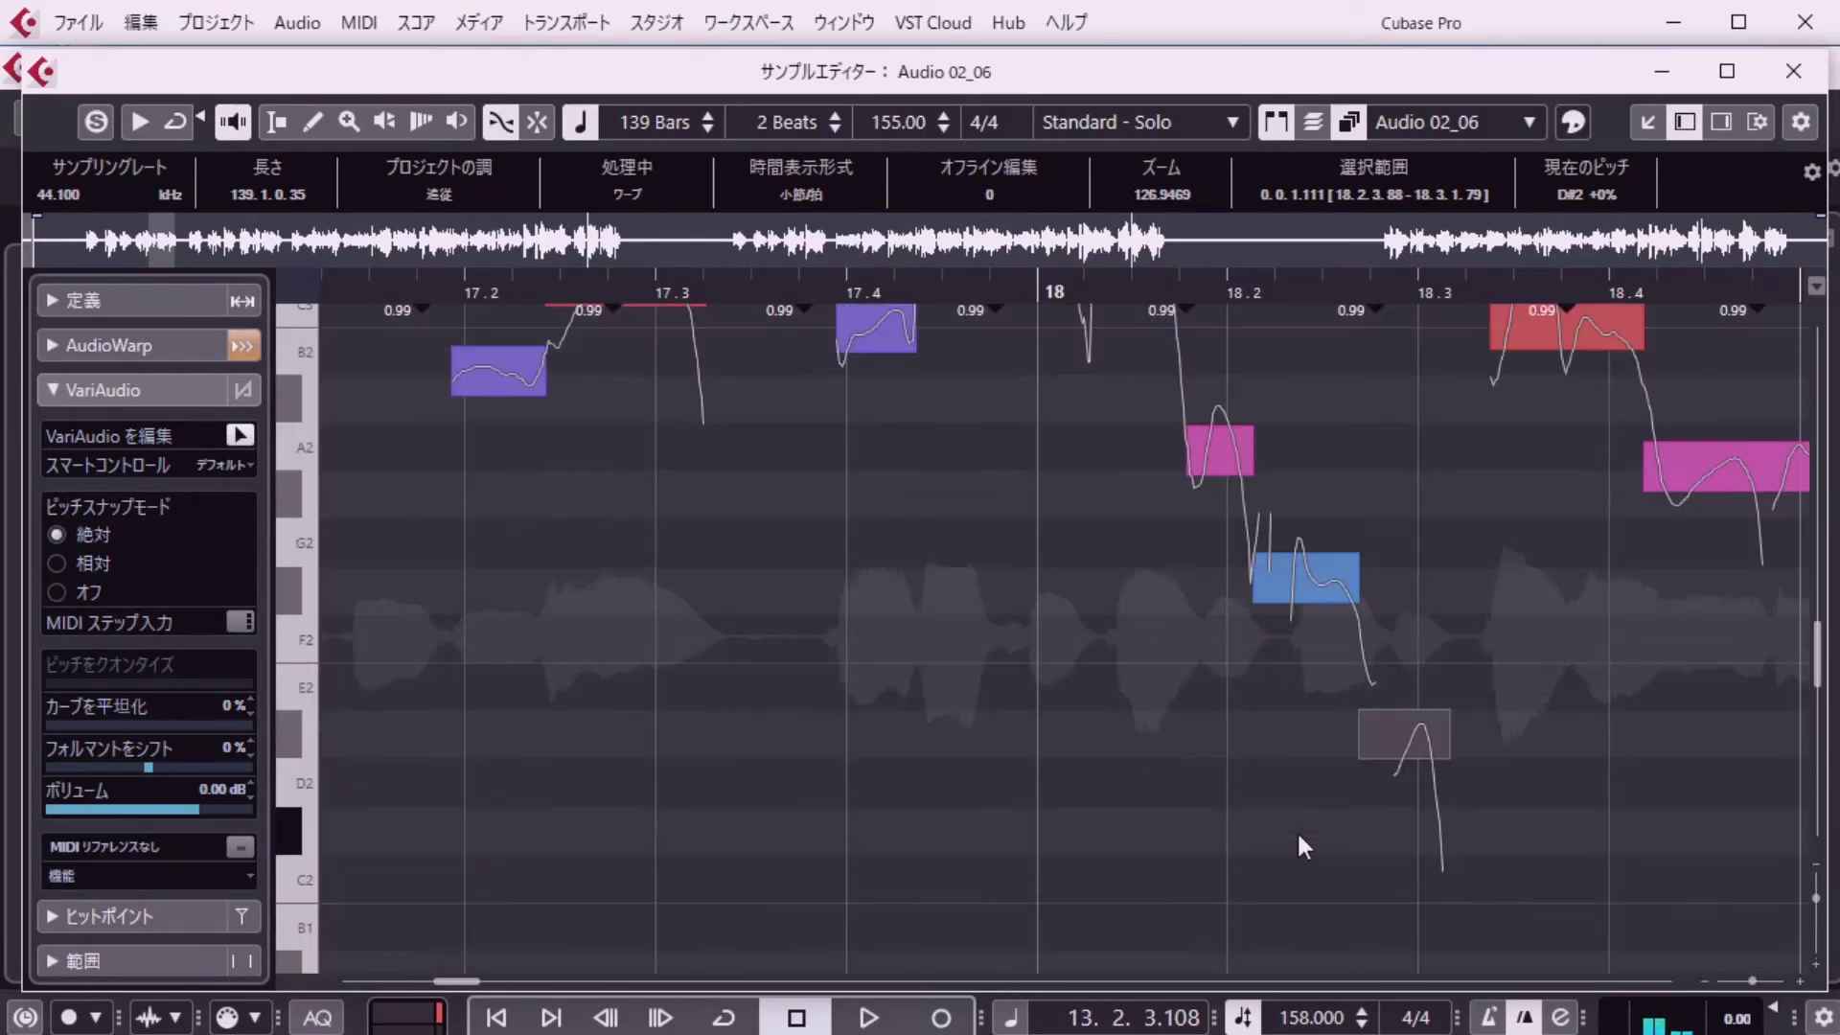
pyautogui.keyDown('alt'); pyautogui.click(1524, 475); pyautogui.keyUp('alt')
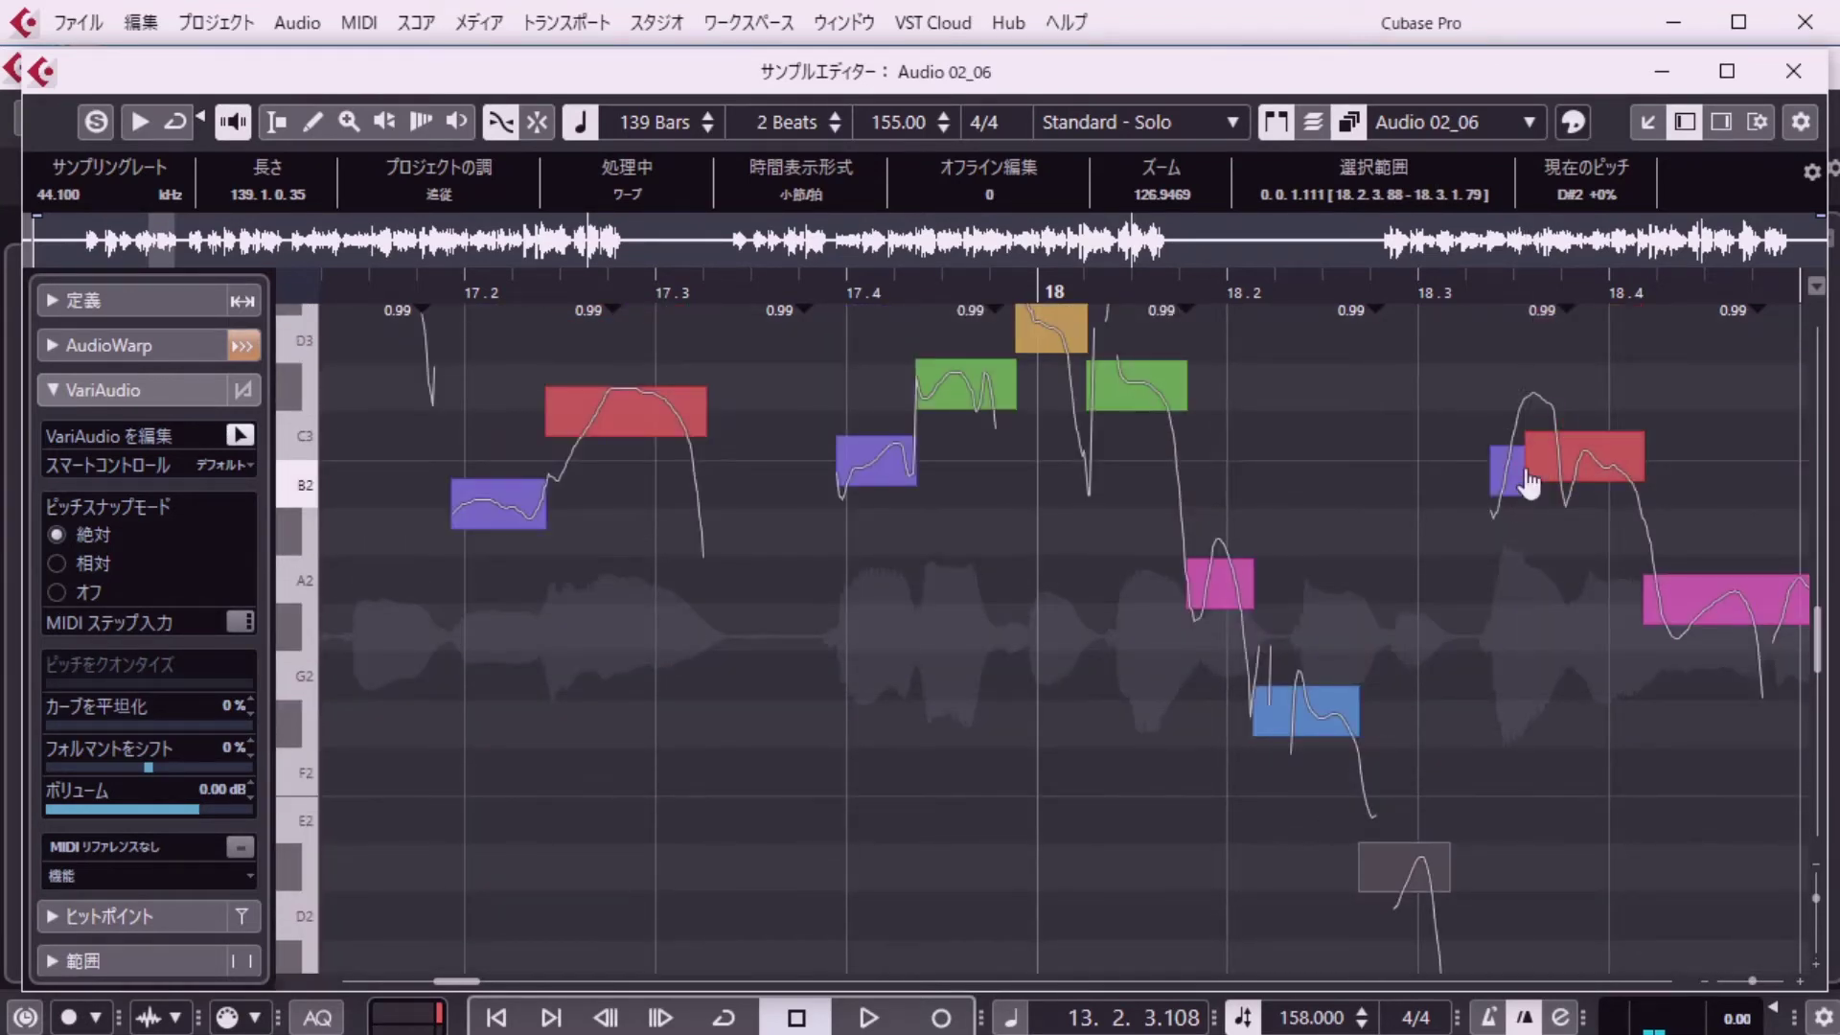
pyautogui.click(141, 21)
pyautogui.click(192, 49)
# Split the C3 segment between beats 18.3 and 18.4 at 18.3.4.17, and audition the new B2 part and the following A2 segment.
pyautogui.click(1567, 474)
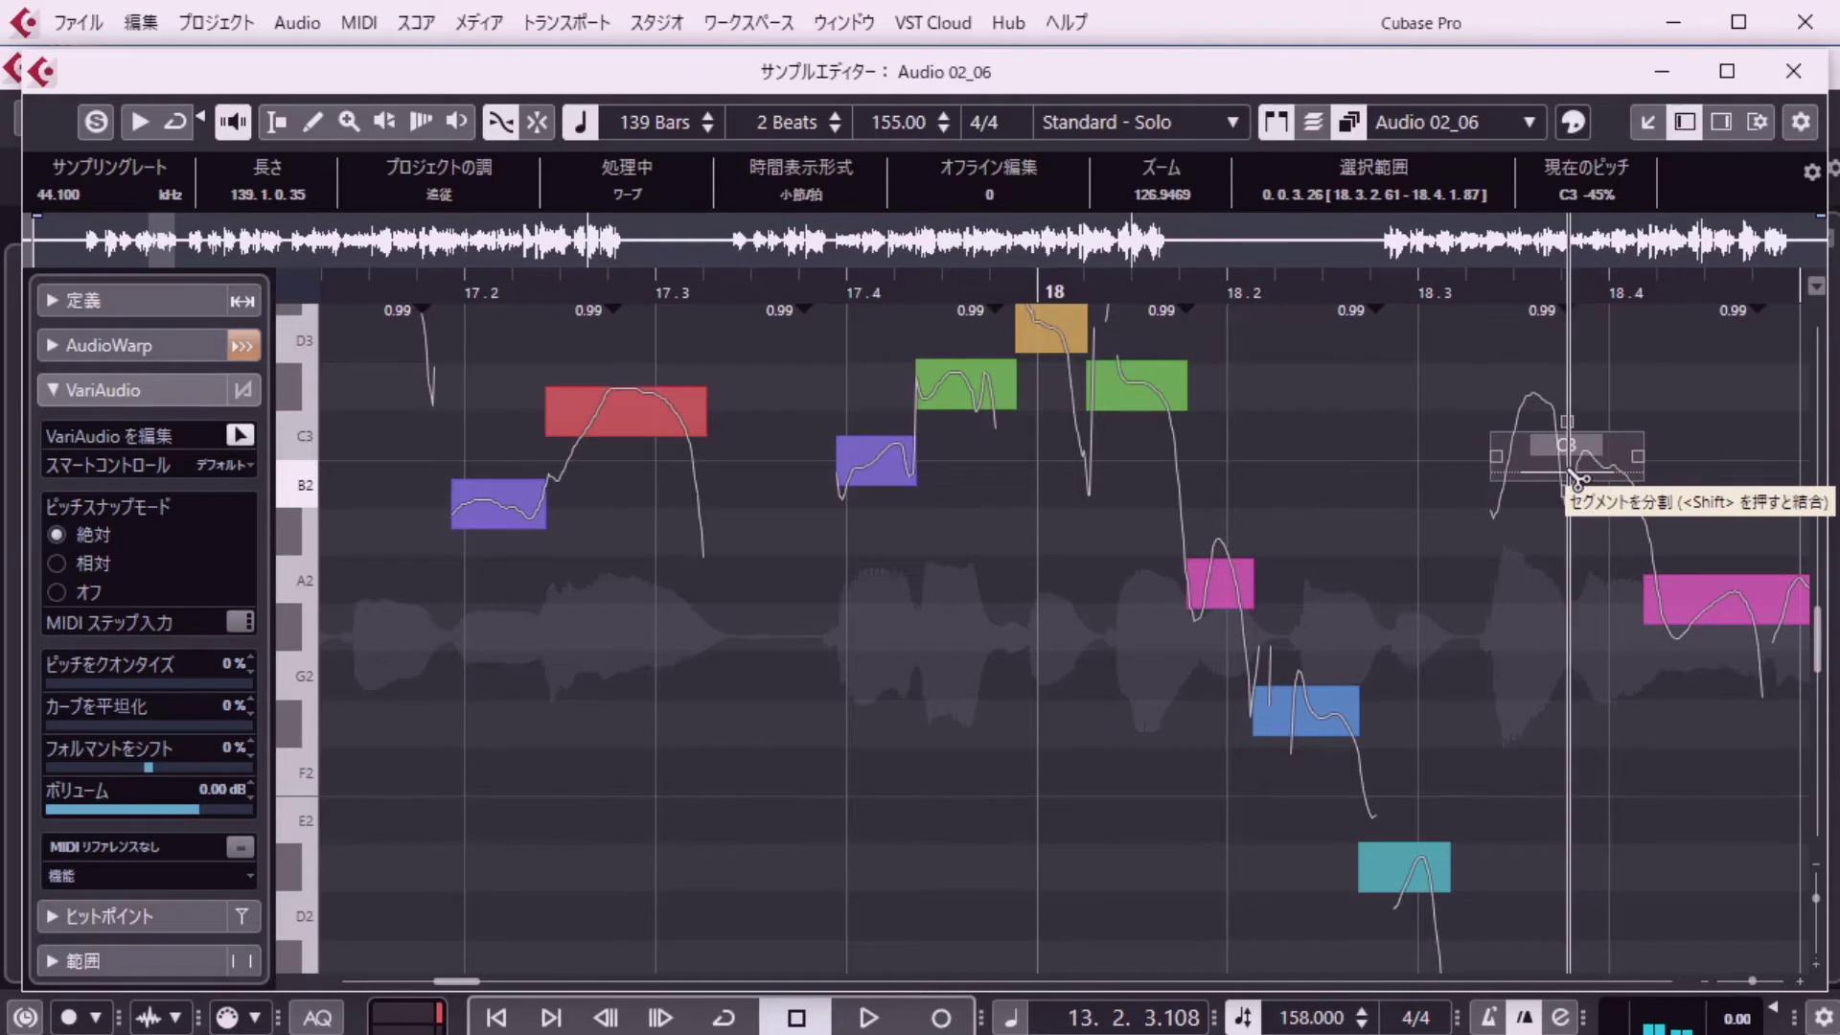
pyautogui.click(1572, 476)
pyautogui.click(1591, 482)
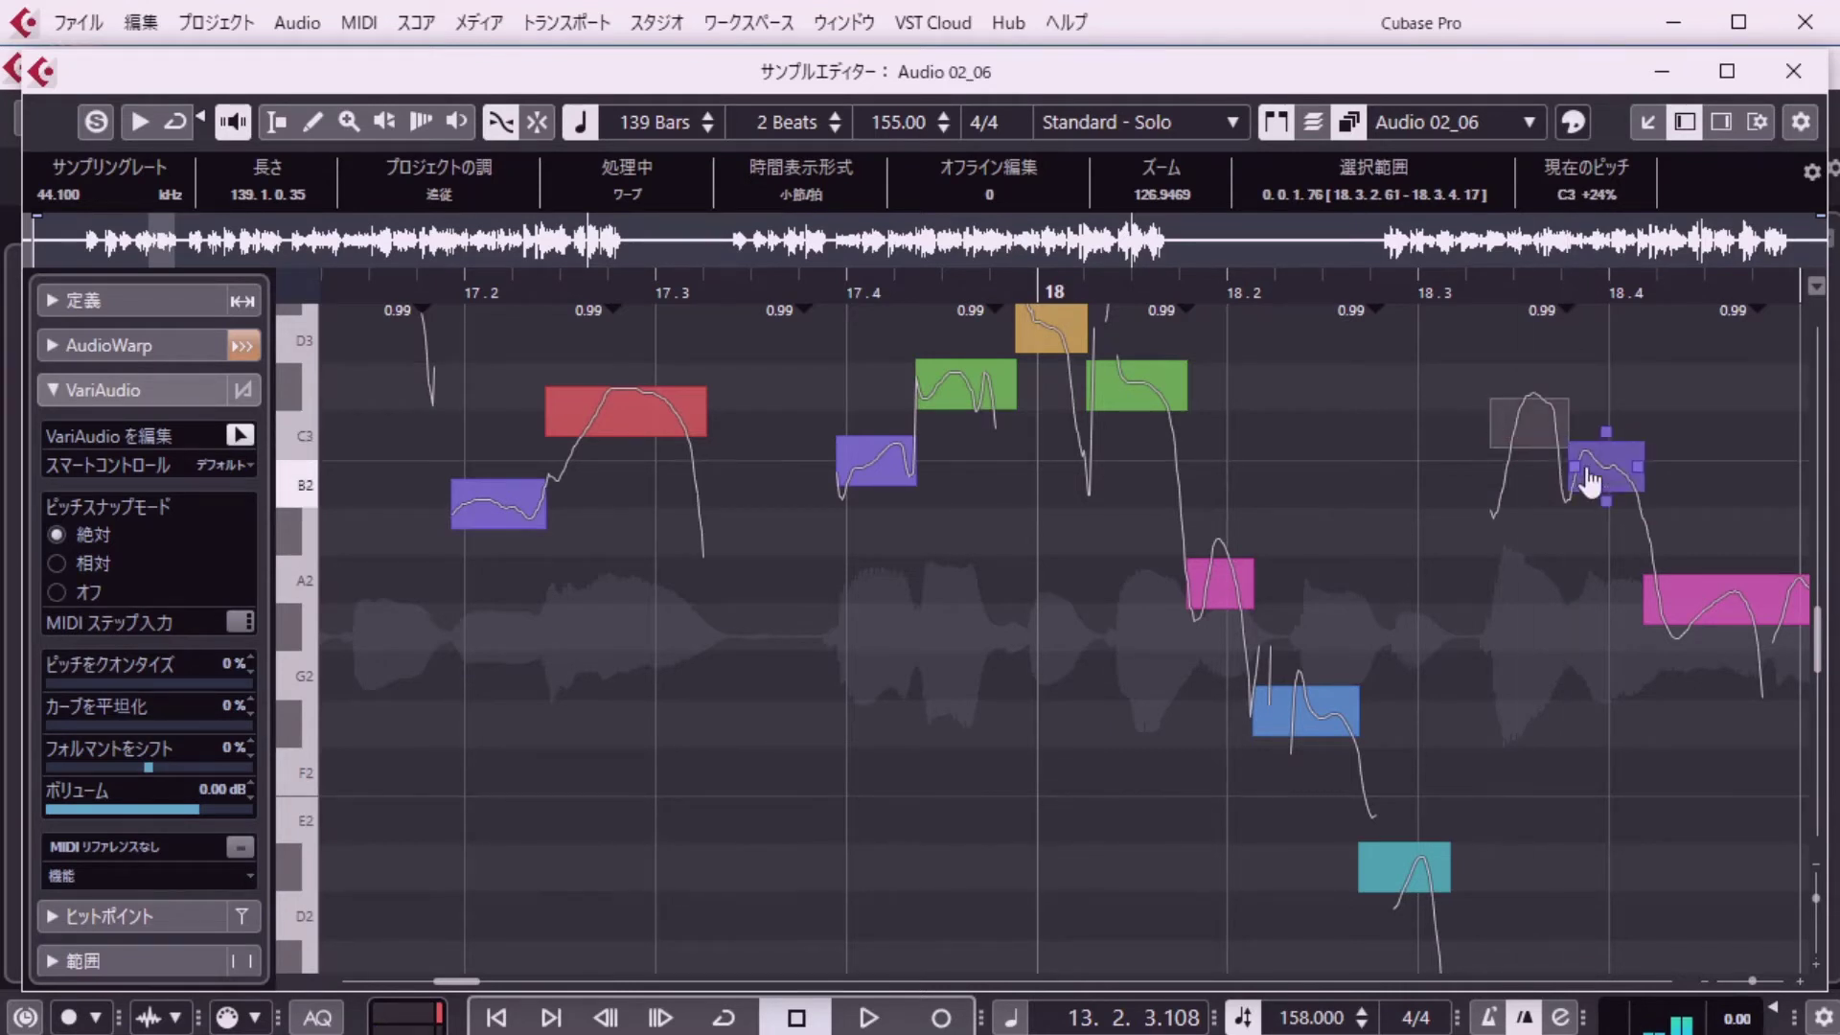
pyautogui.click(1693, 601)
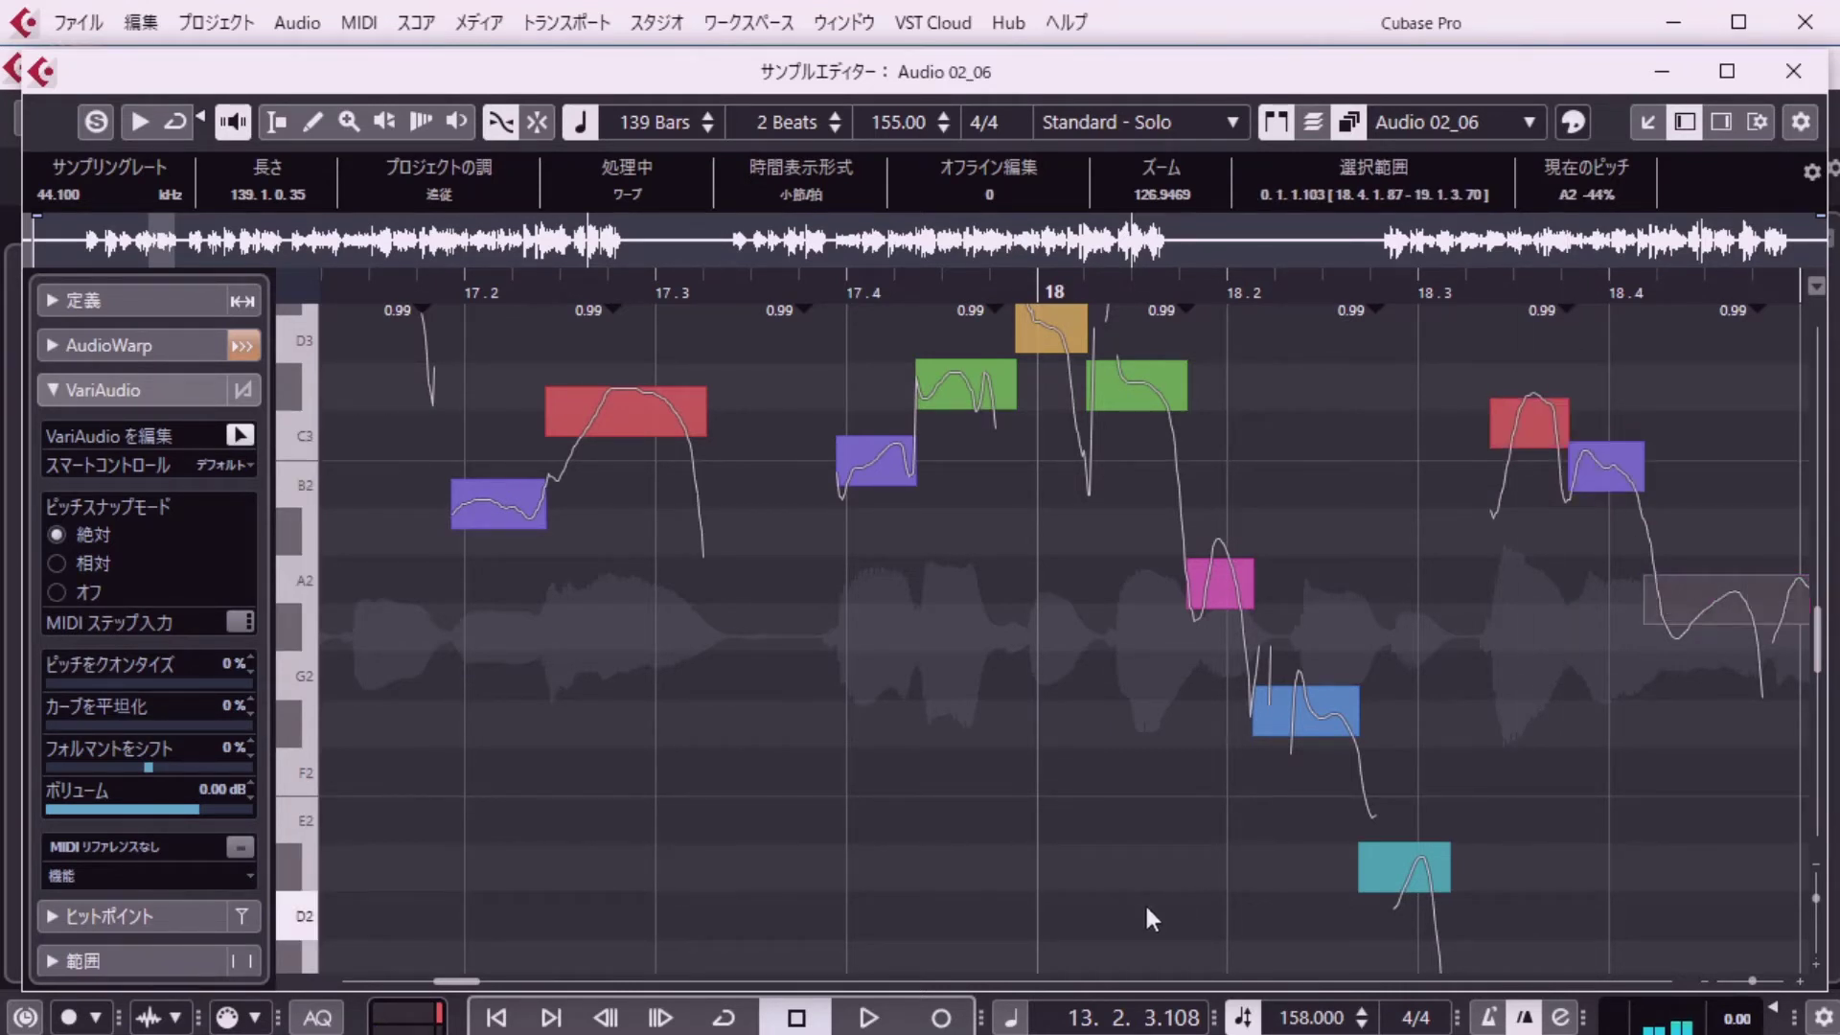
# Split the long A2 segment spanning the start of bar 19 at 18.4.4.64.
pyautogui.moveTo(468, 985); pyautogui.dragTo(478, 985)
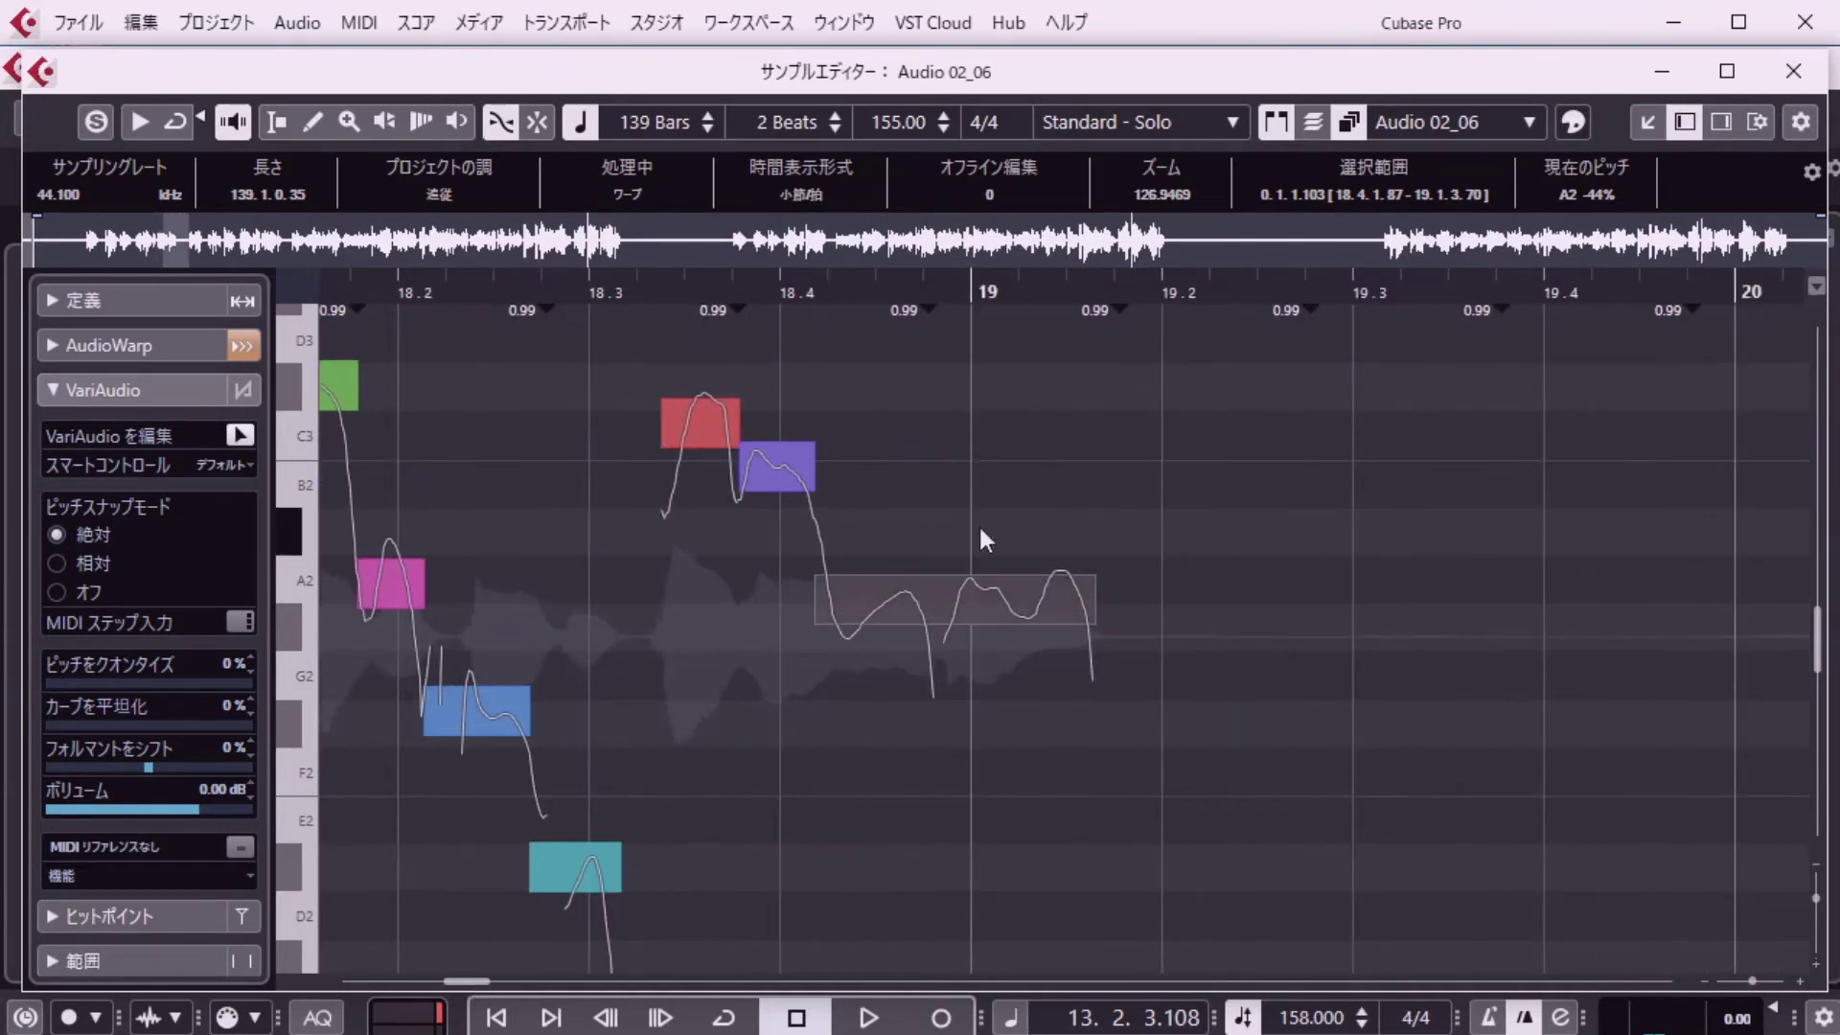
pyautogui.moveTo(926, 606)
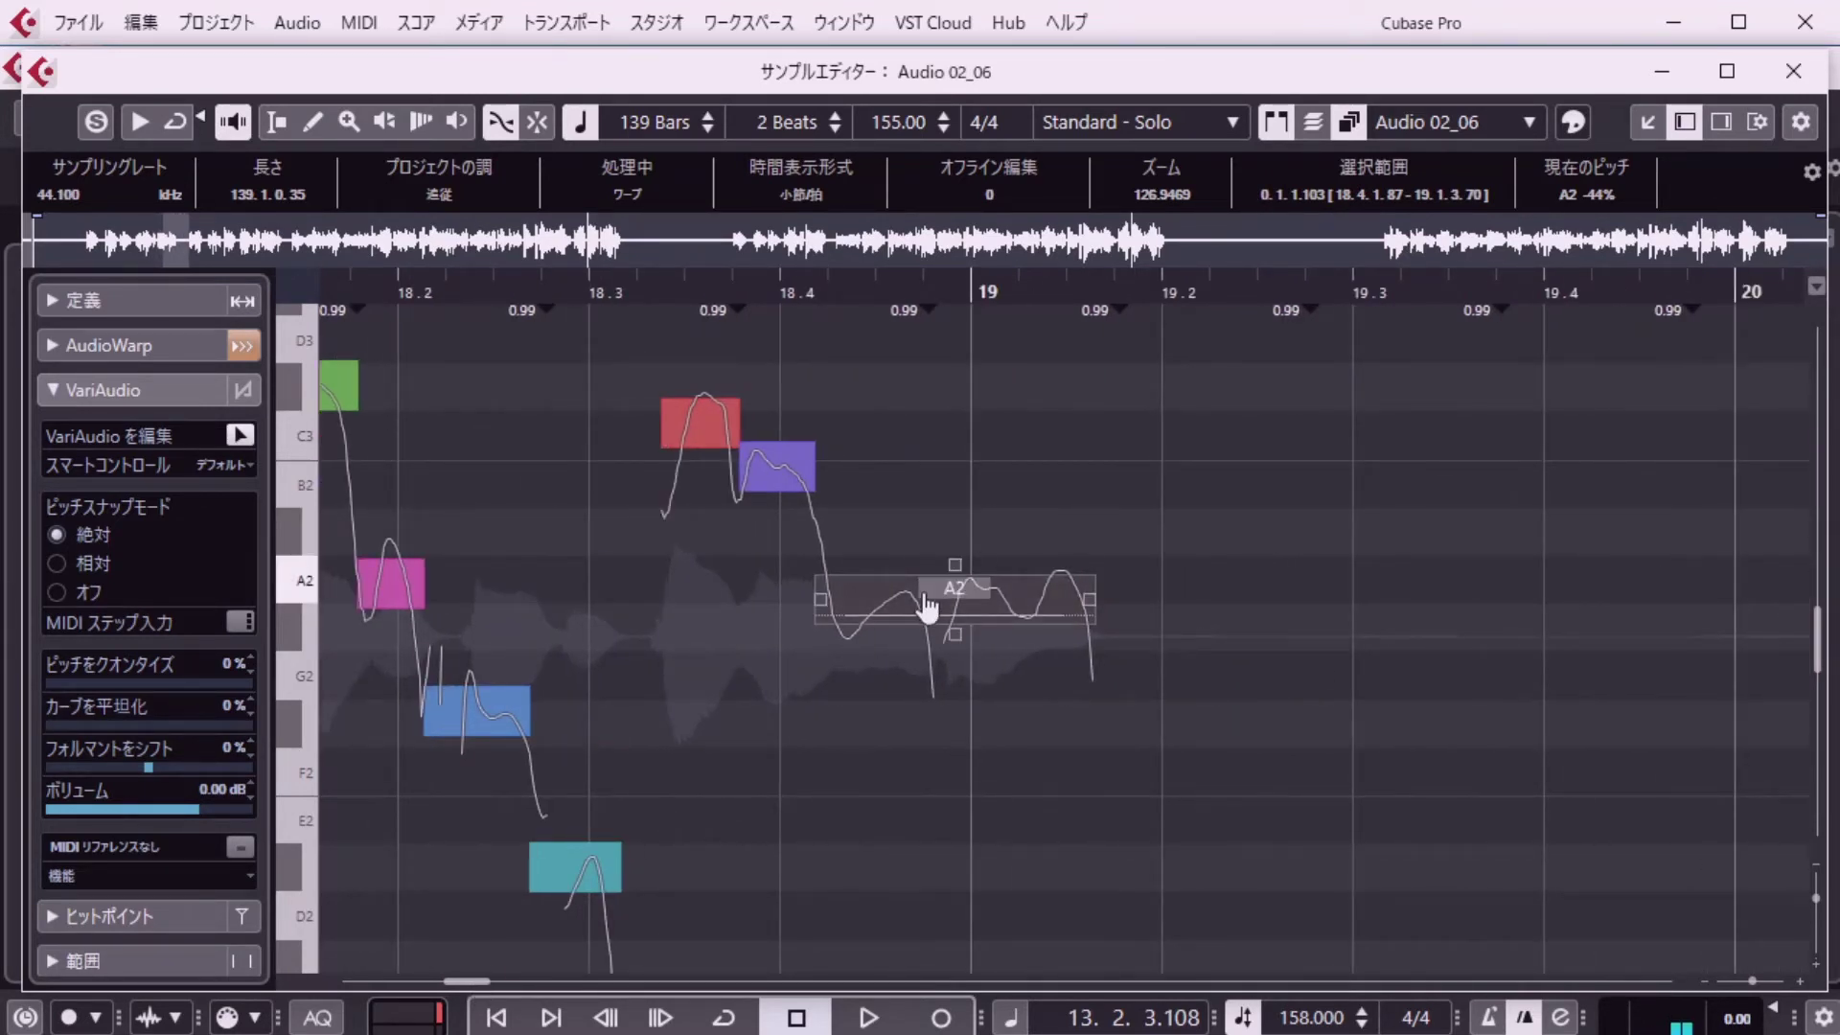
pyautogui.click(949, 630)
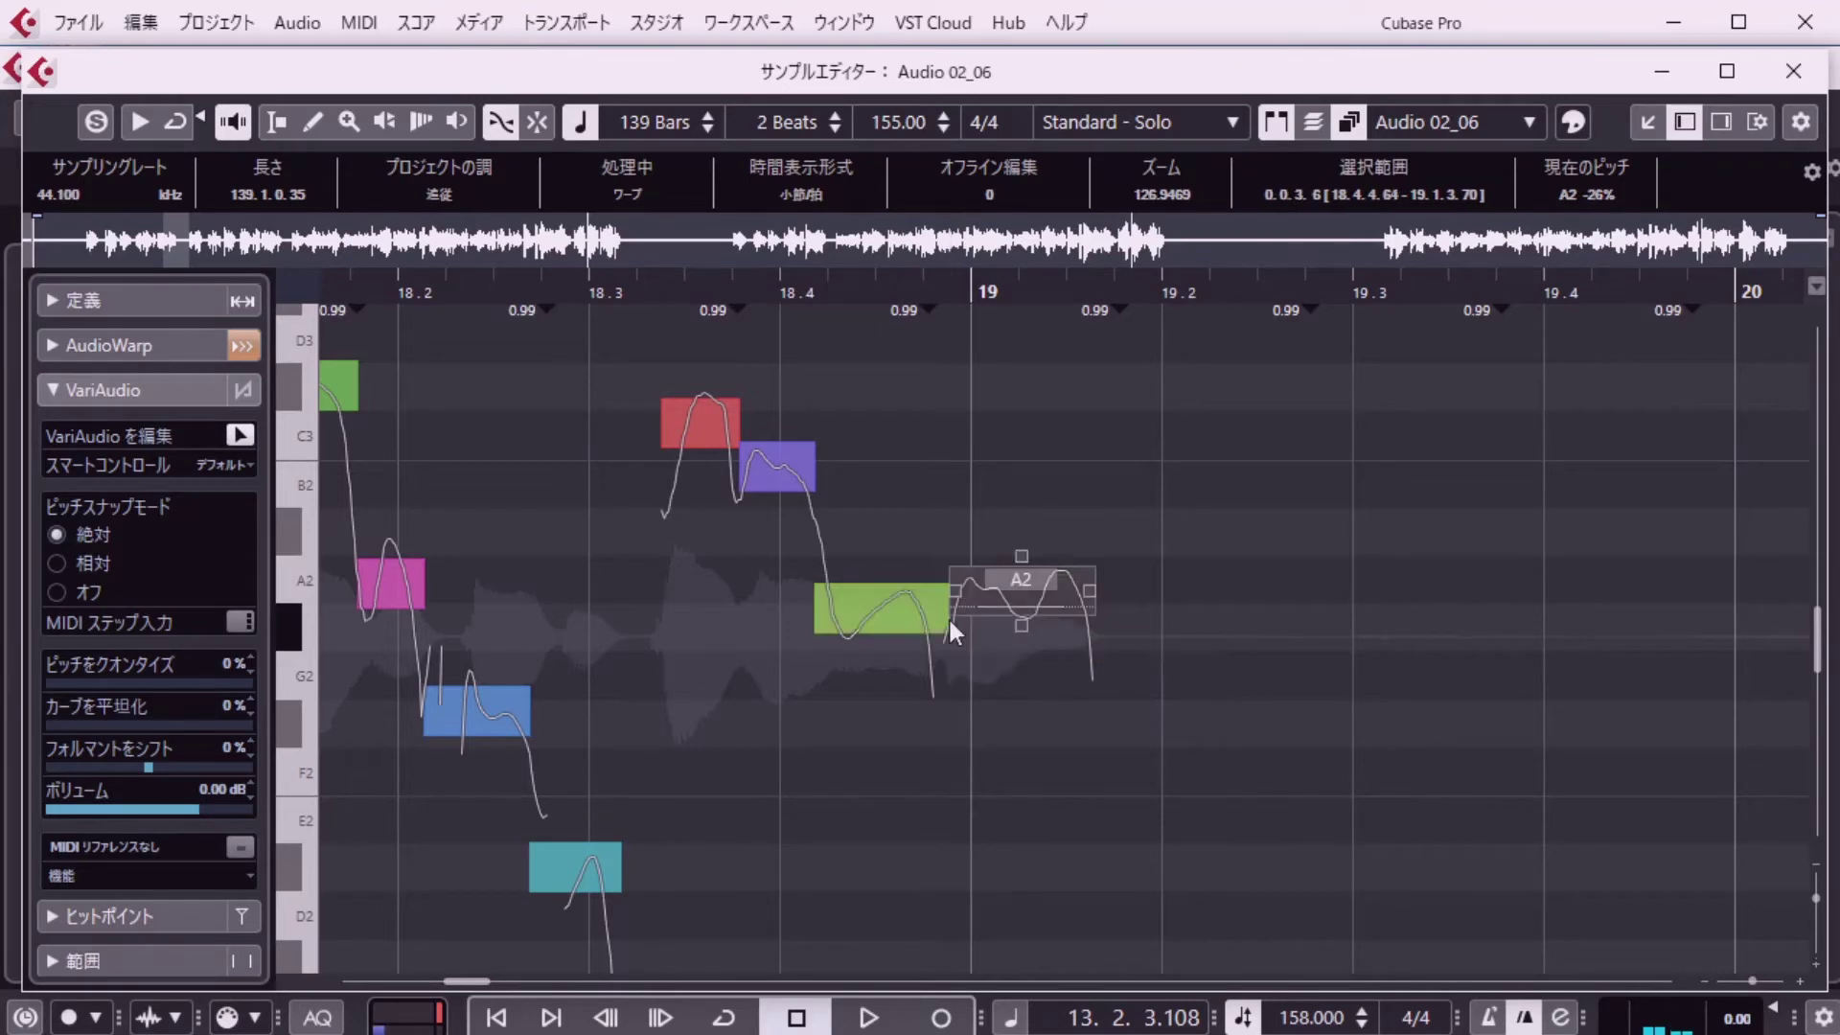
pyautogui.click(883, 631)
pyautogui.click(129, 32)
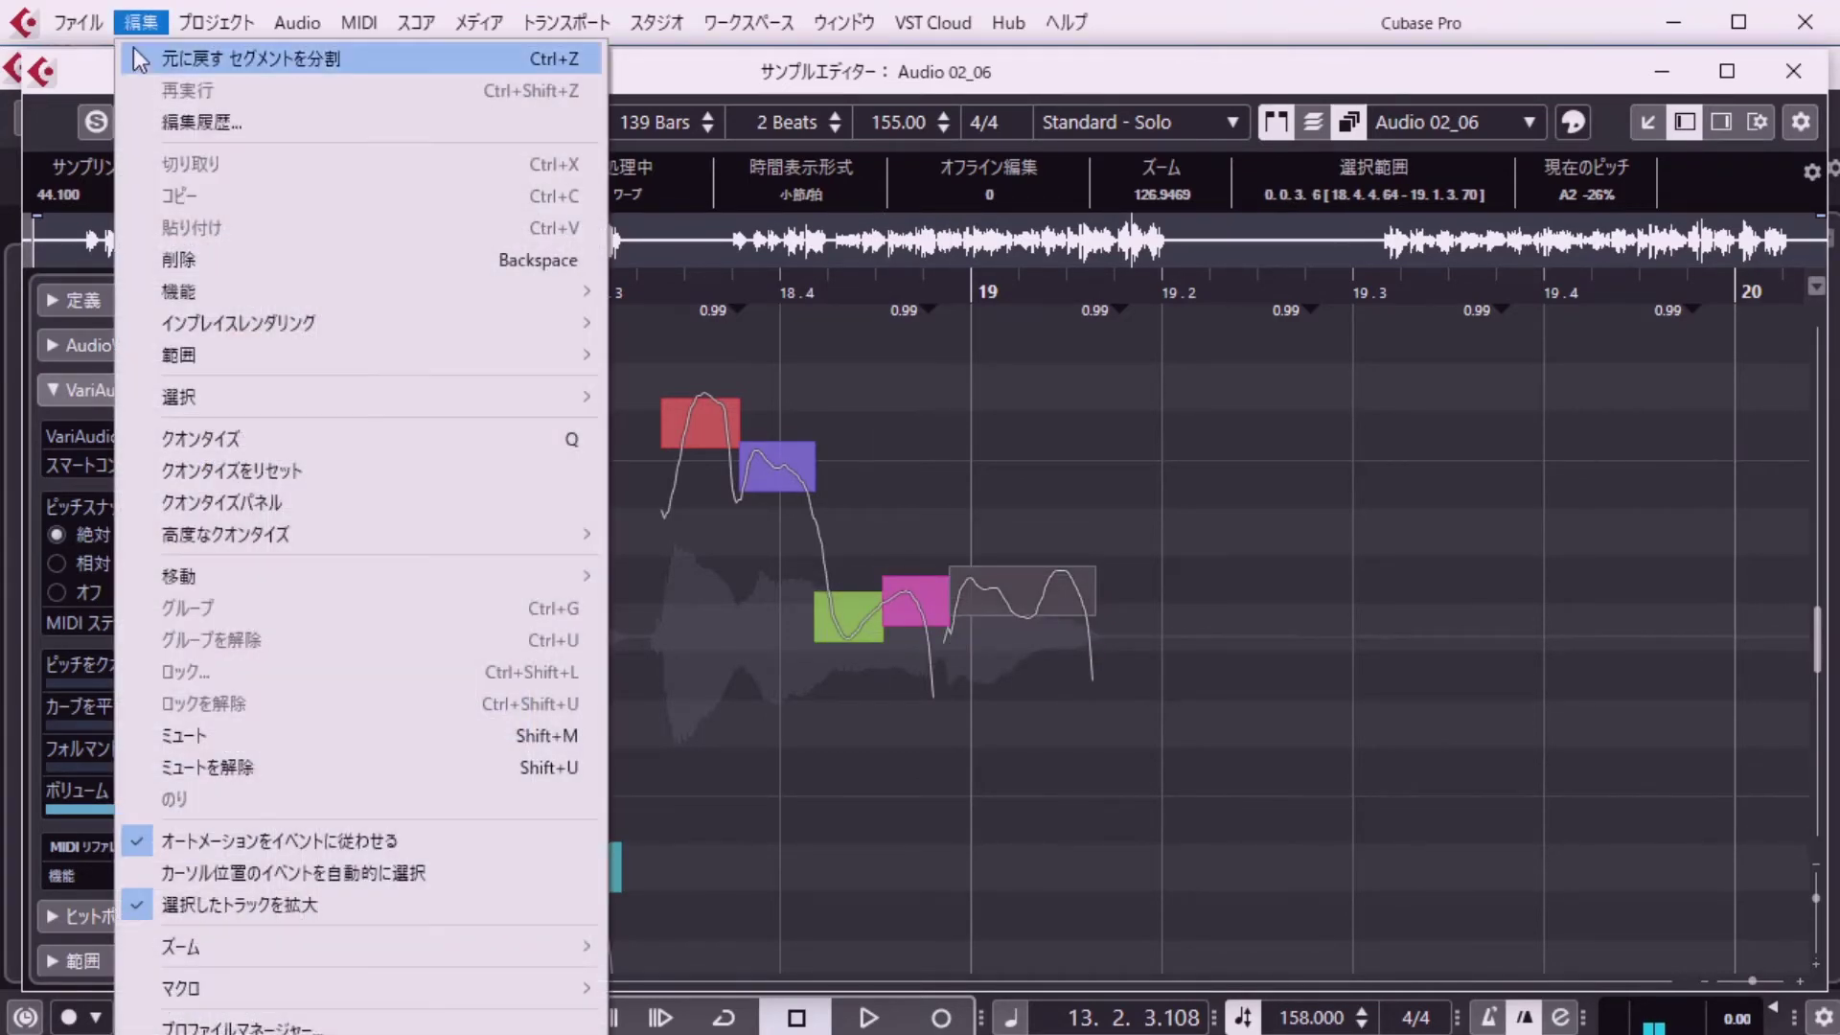
pyautogui.click(140, 58)
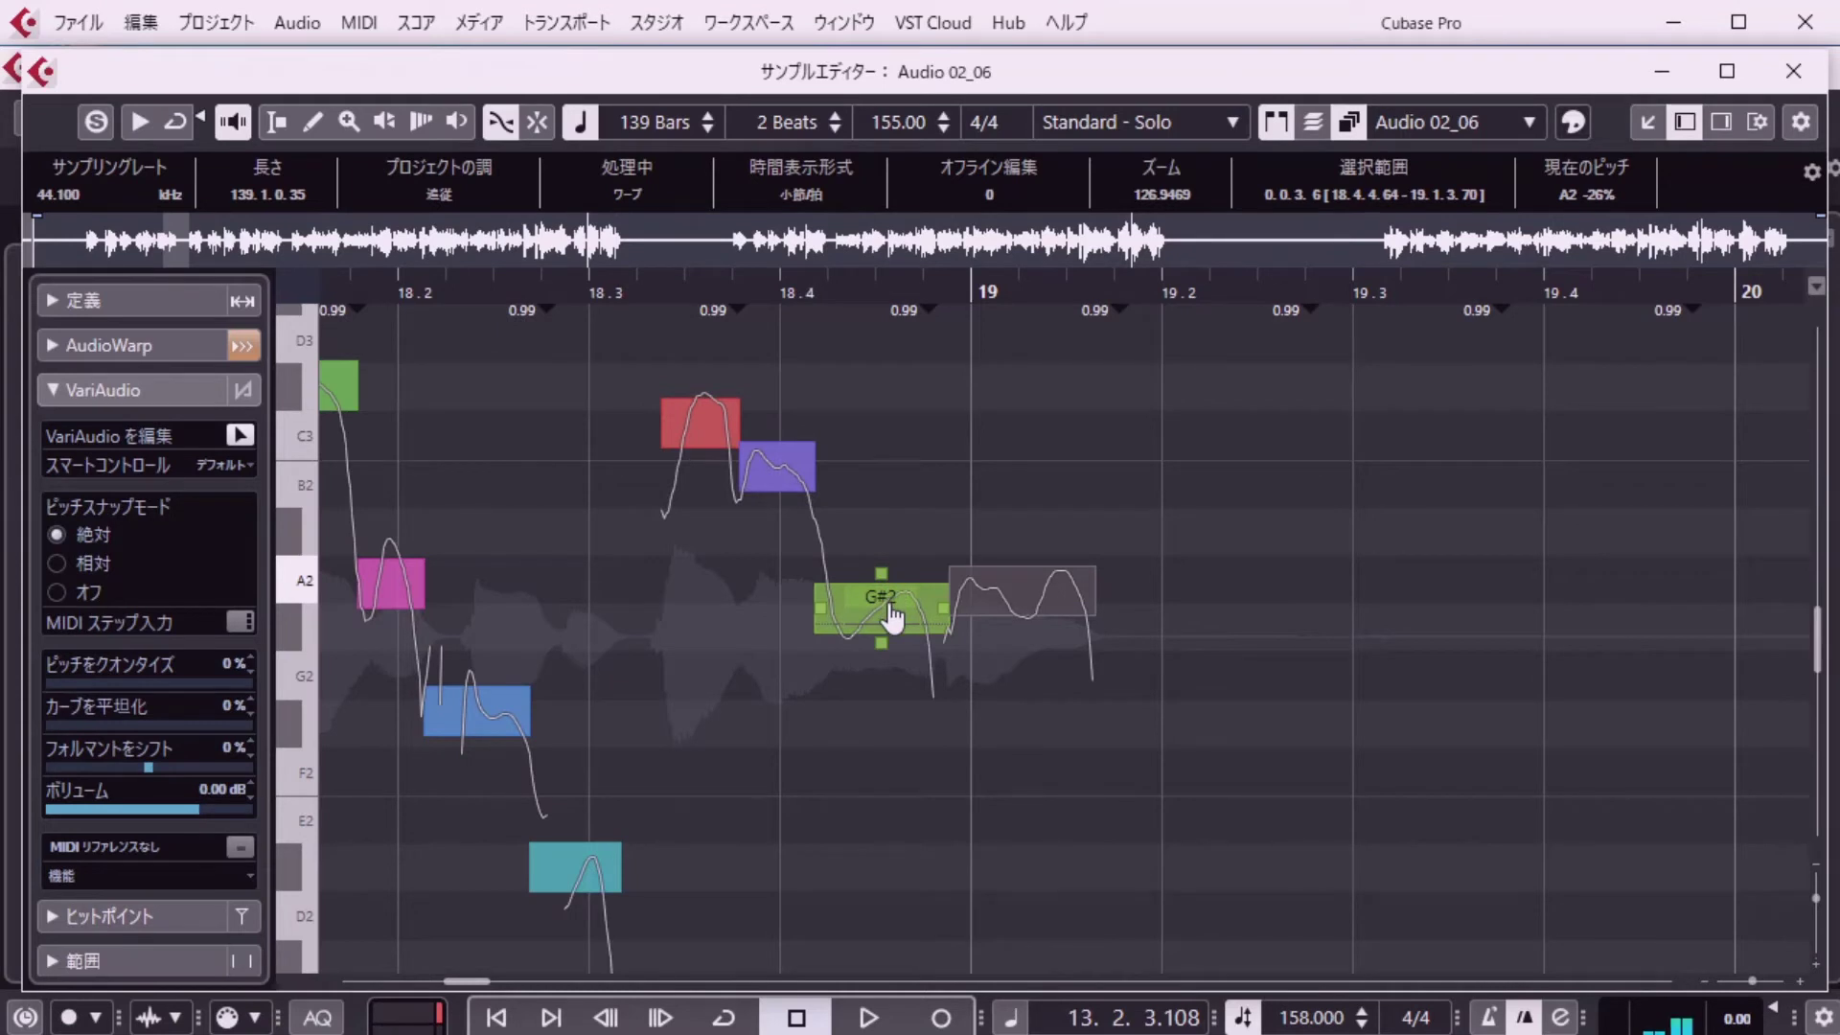
# Move the boundary between the B2 and G#2 segments after beat 18.4 to 18.4.2.50 by merging and re-splitting them, and audition the parts.
pyautogui.click(1018, 601)
pyautogui.click(781, 484)
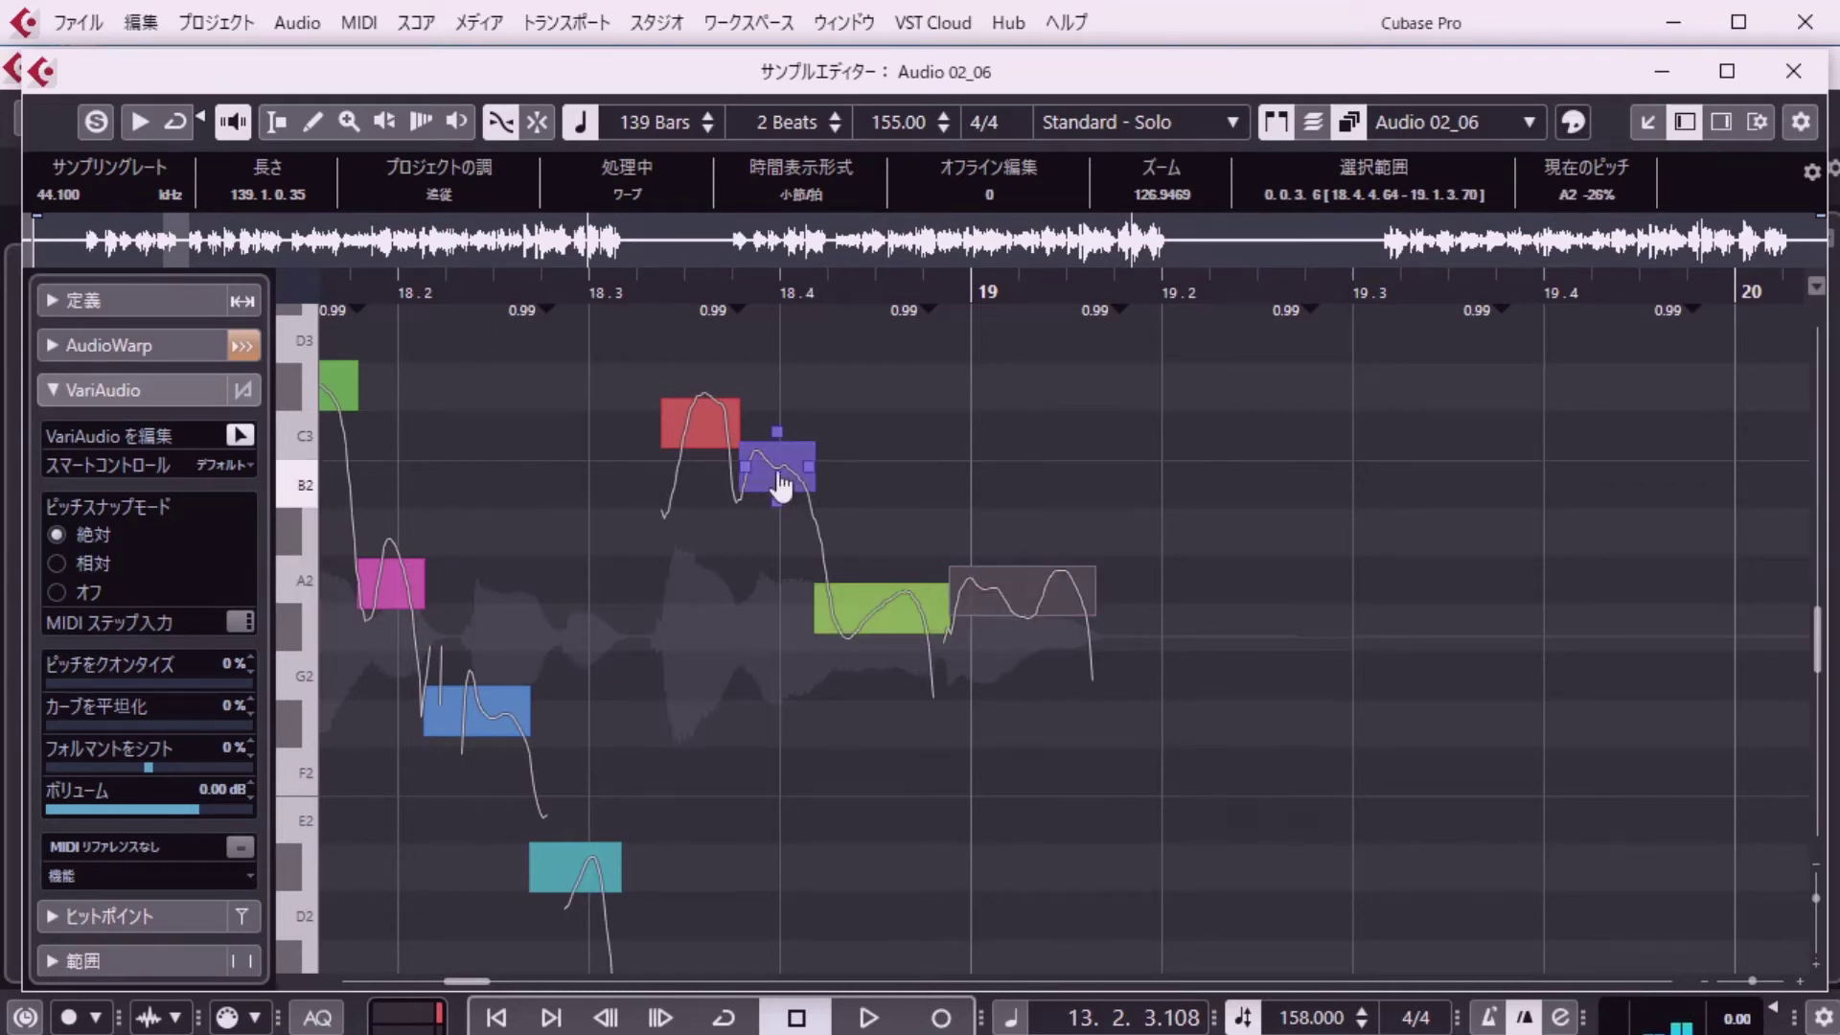
pyautogui.keyDown('shift'); pyautogui.click(815, 470); pyautogui.keyUp('shift')
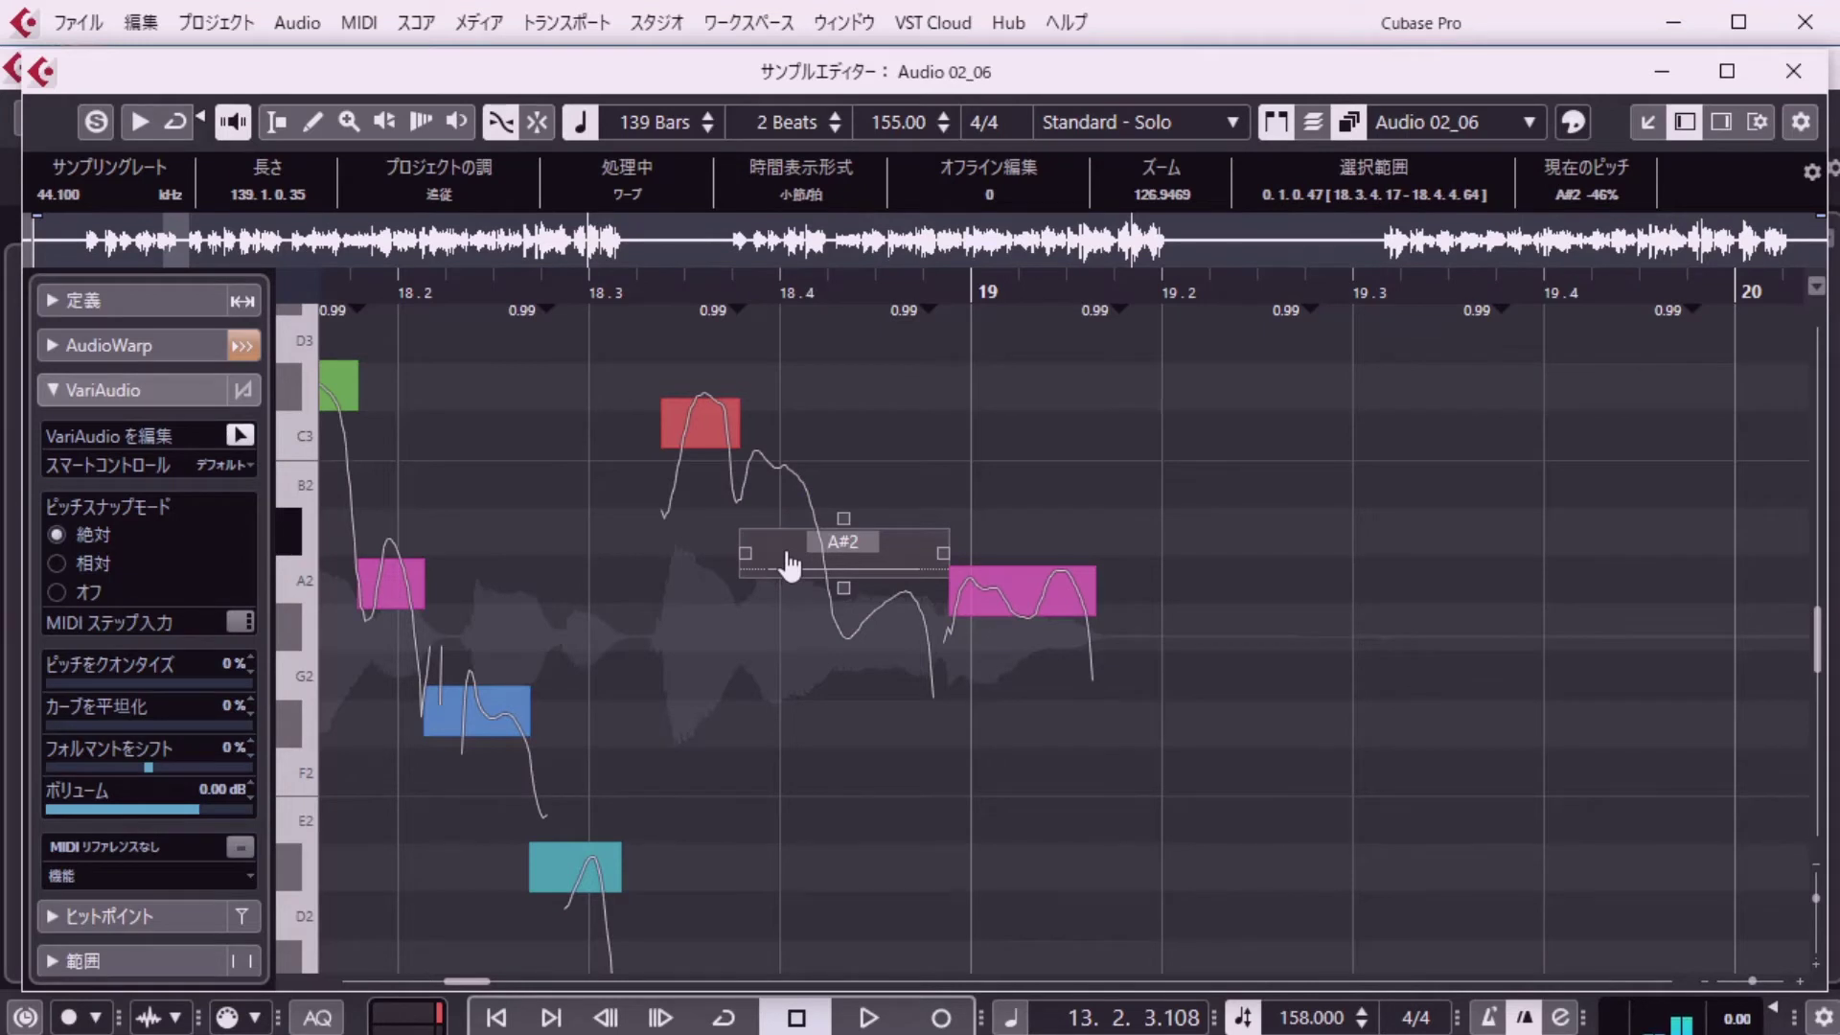
pyautogui.hotkey('ctrl', 'z')
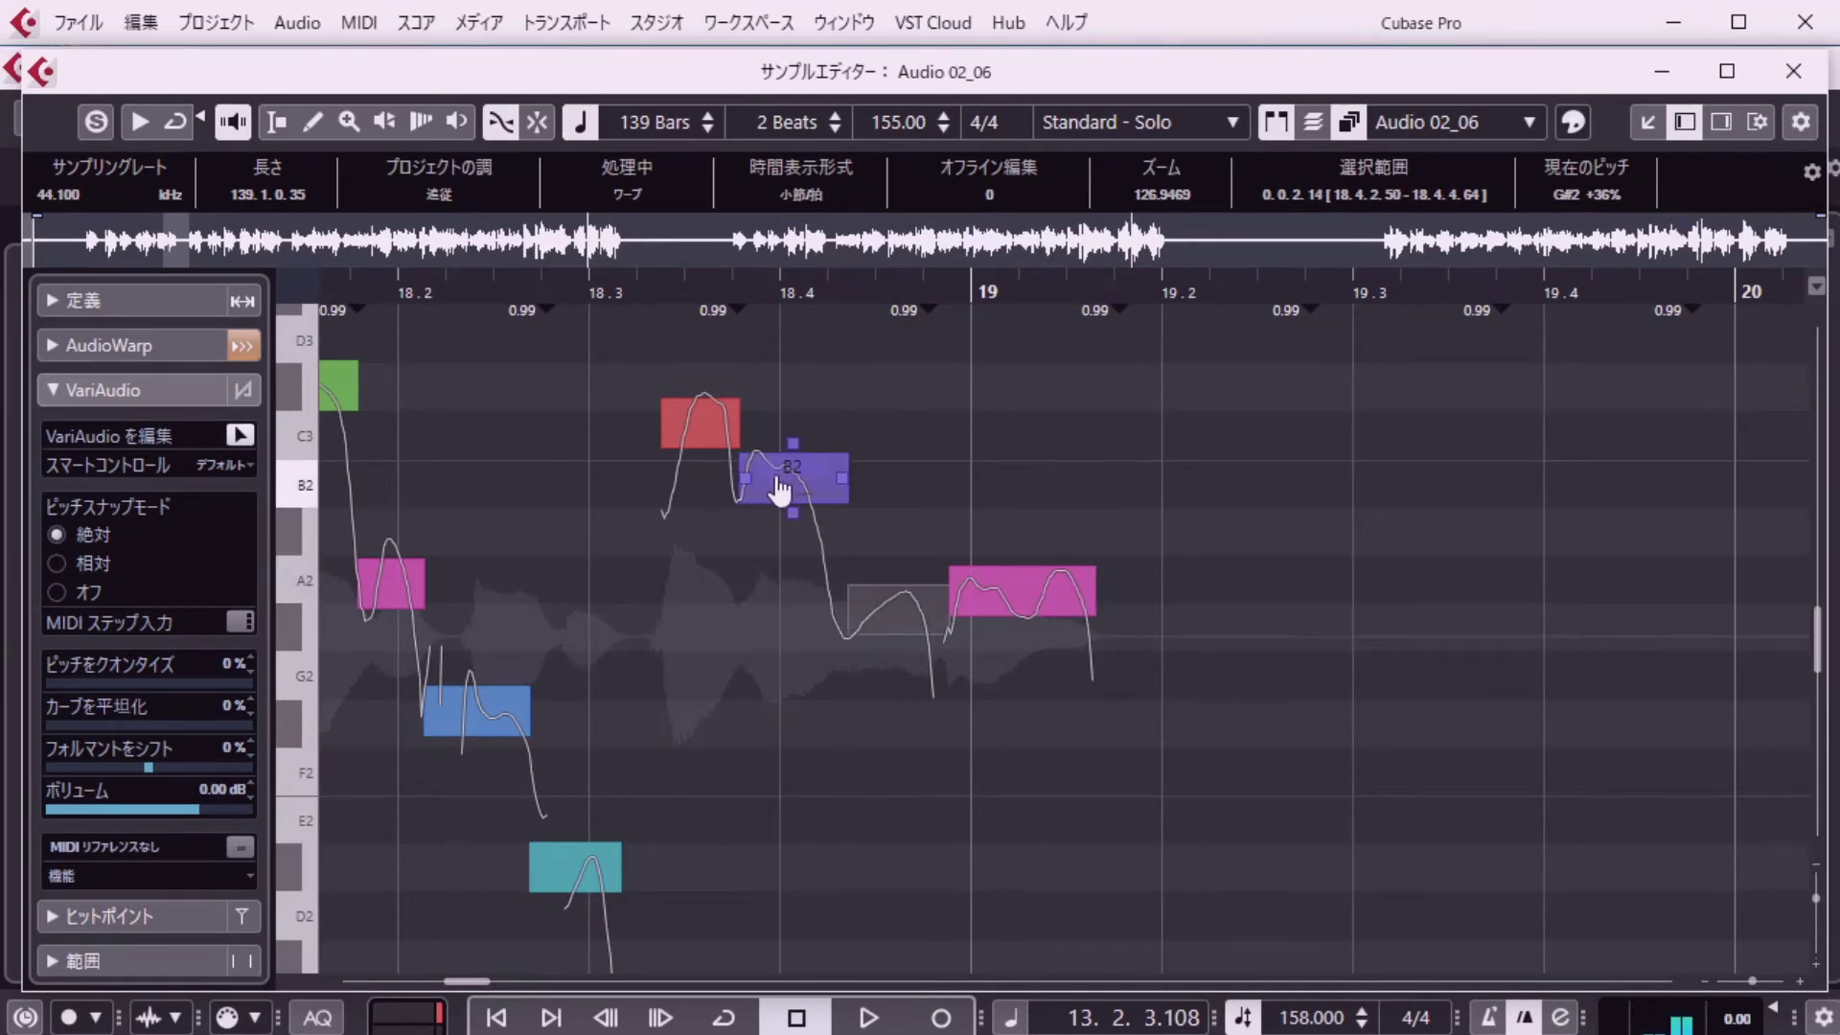
pyautogui.click(882, 613)
pyautogui.click(1016, 599)
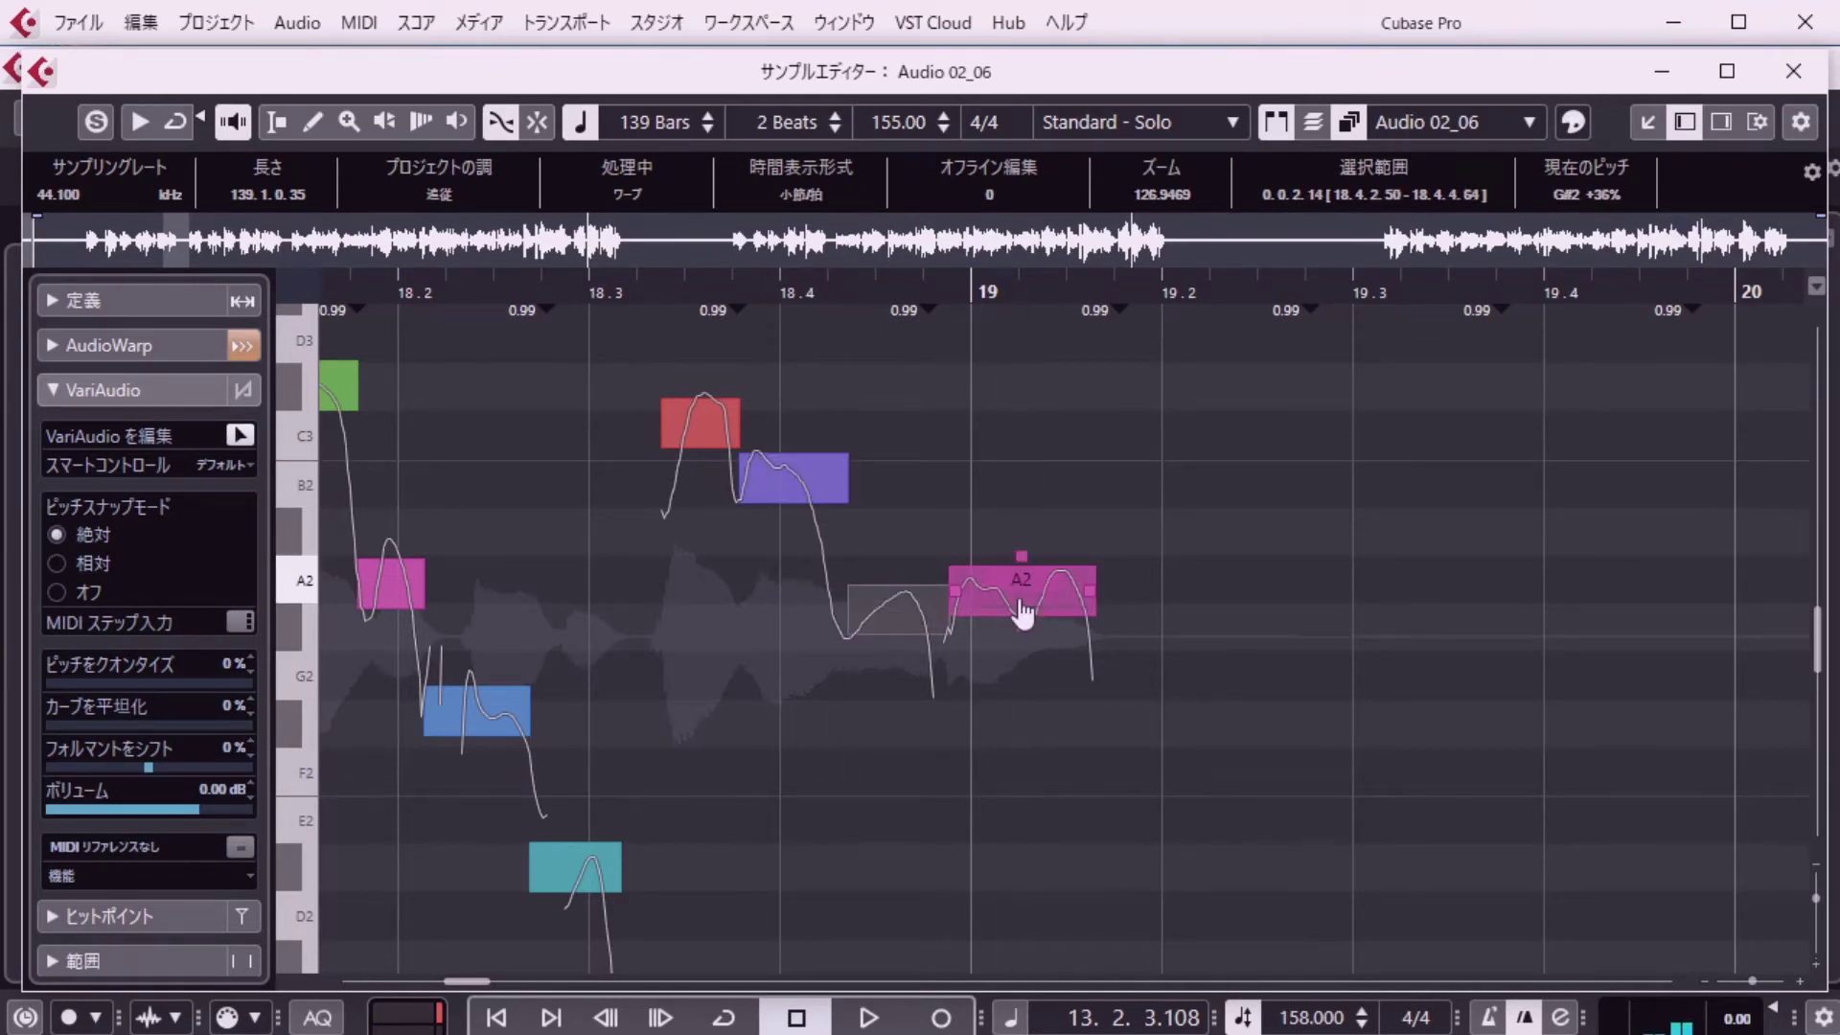
pyautogui.click(1019, 602)
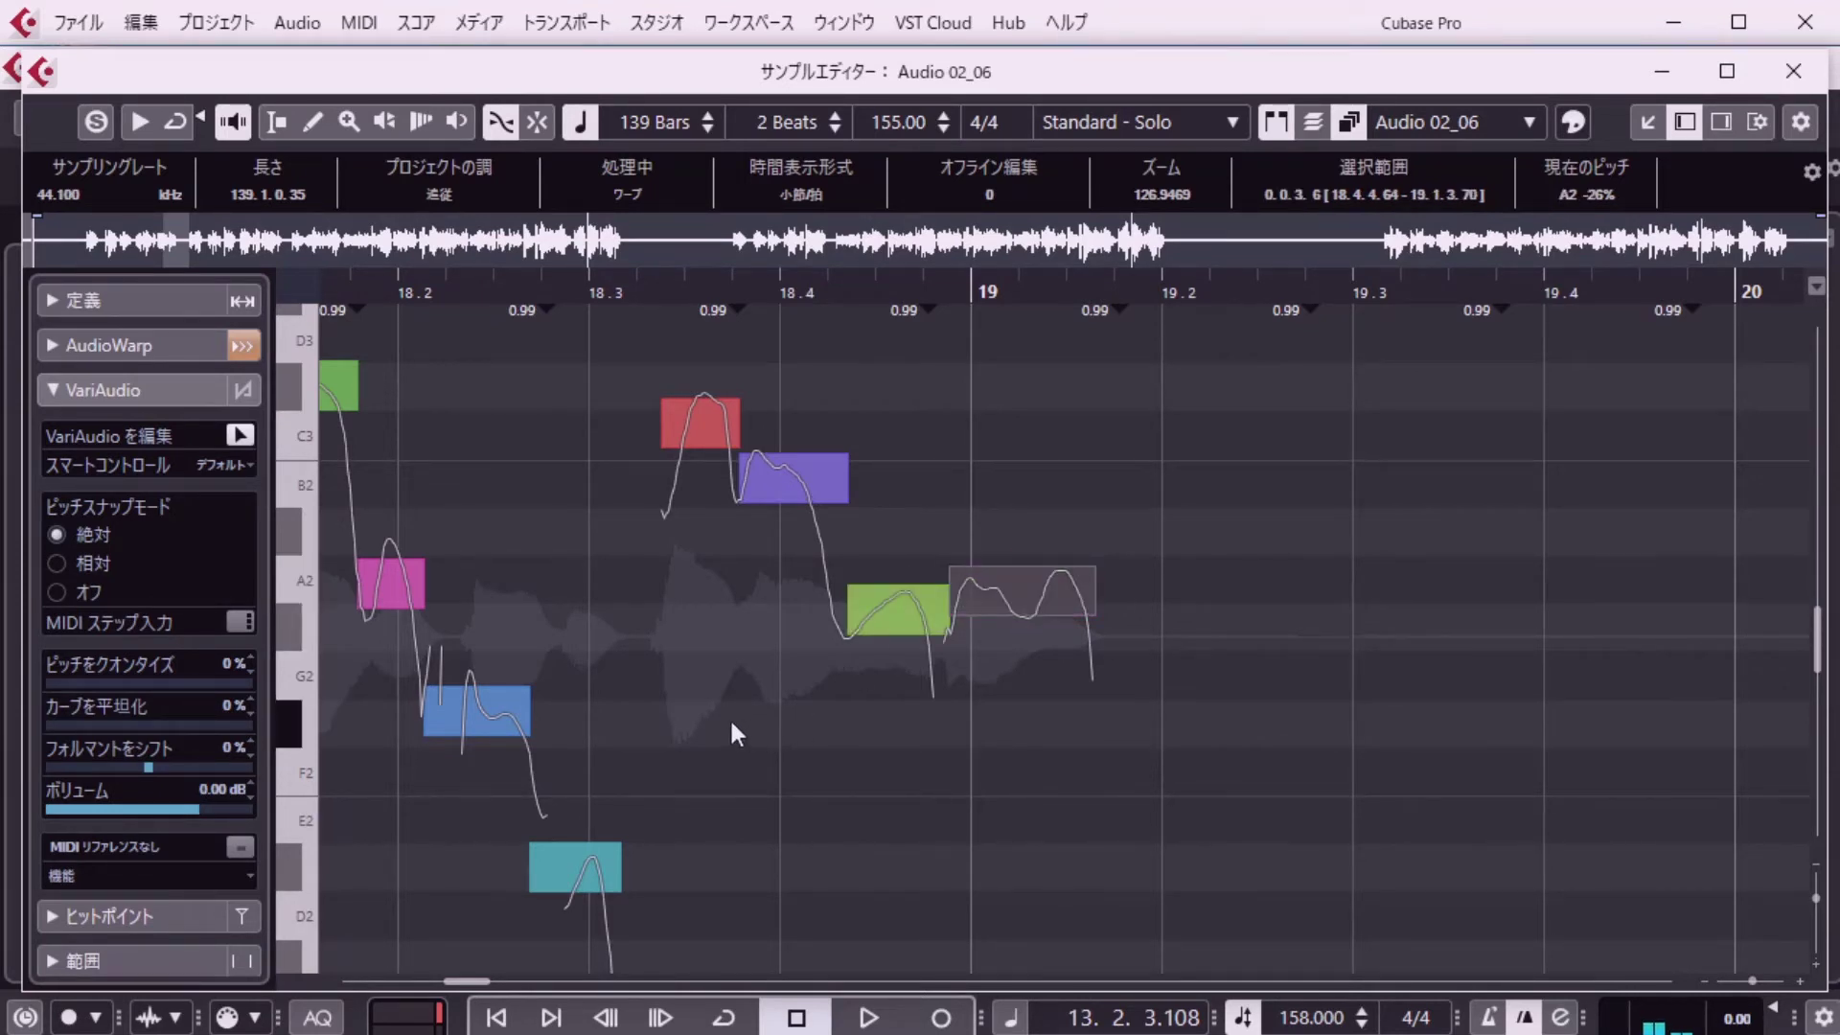
pyautogui.scroll(3, 732, 725)
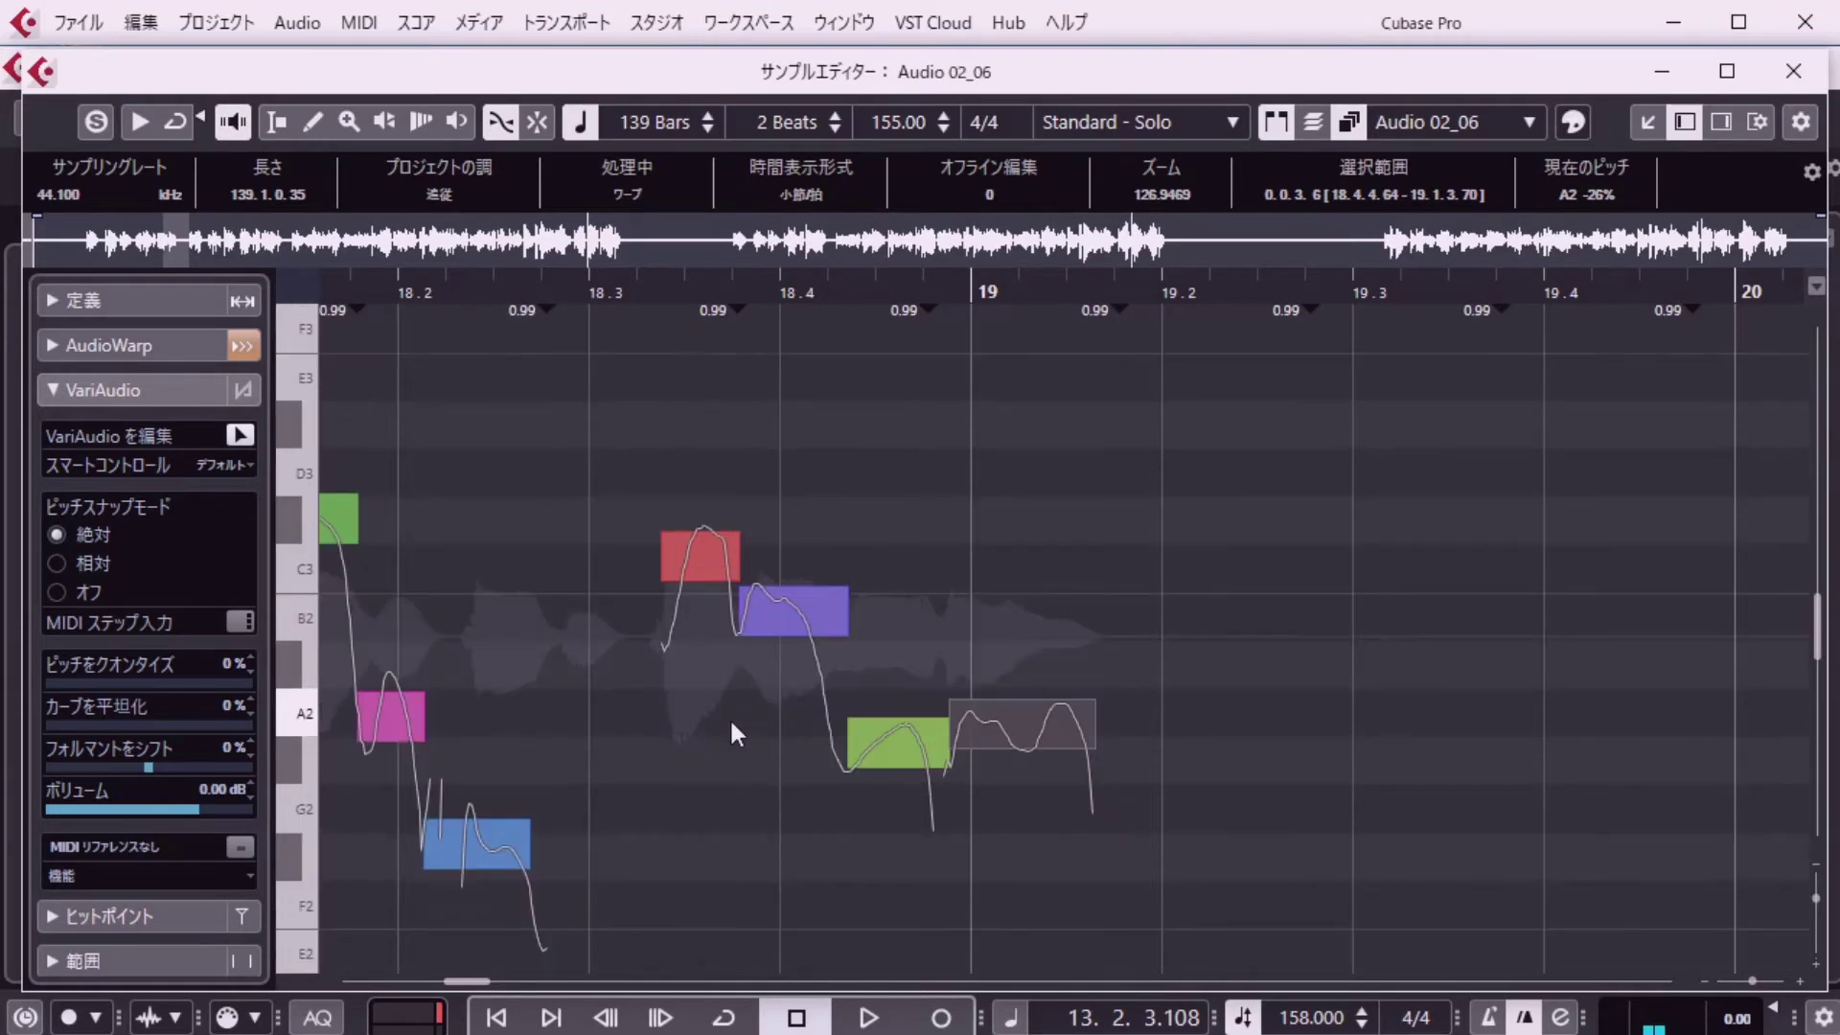
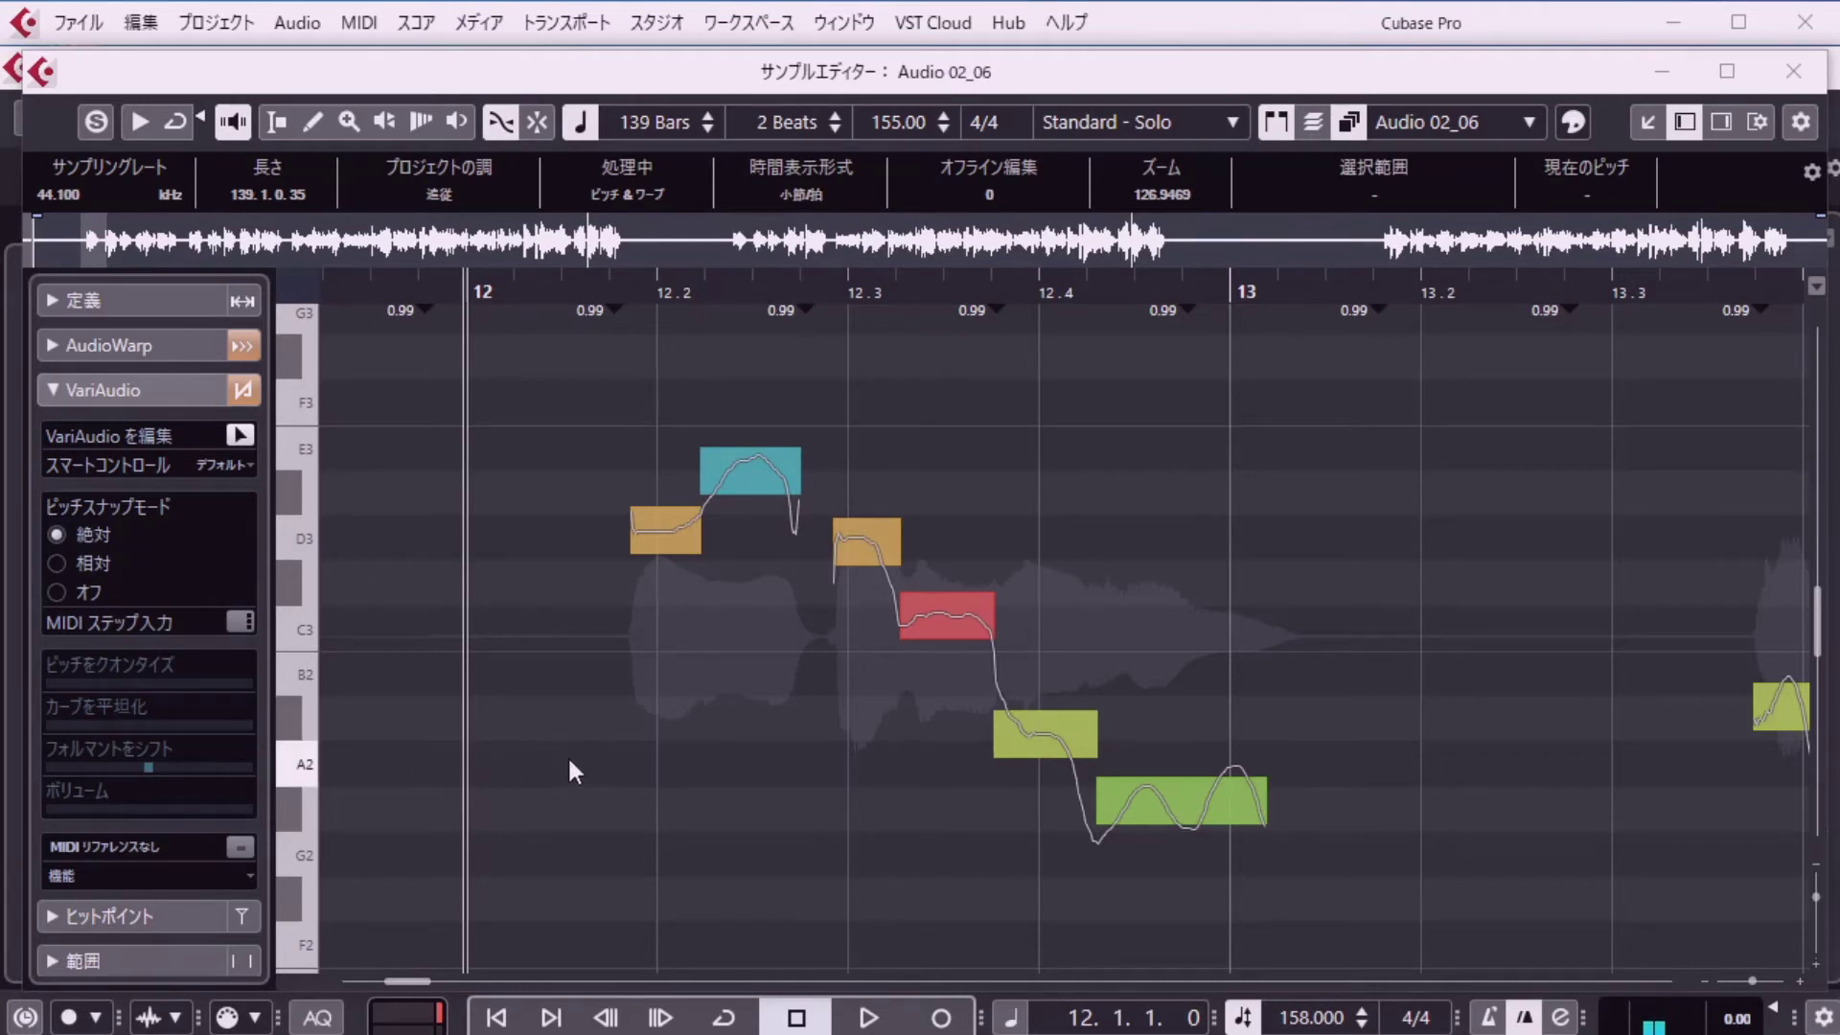
# Correct the pitches of the six segments in the bar 12 phrase to D3, E3, D3, C#3, B2 and A2 in order.
pyautogui.click(657, 551)
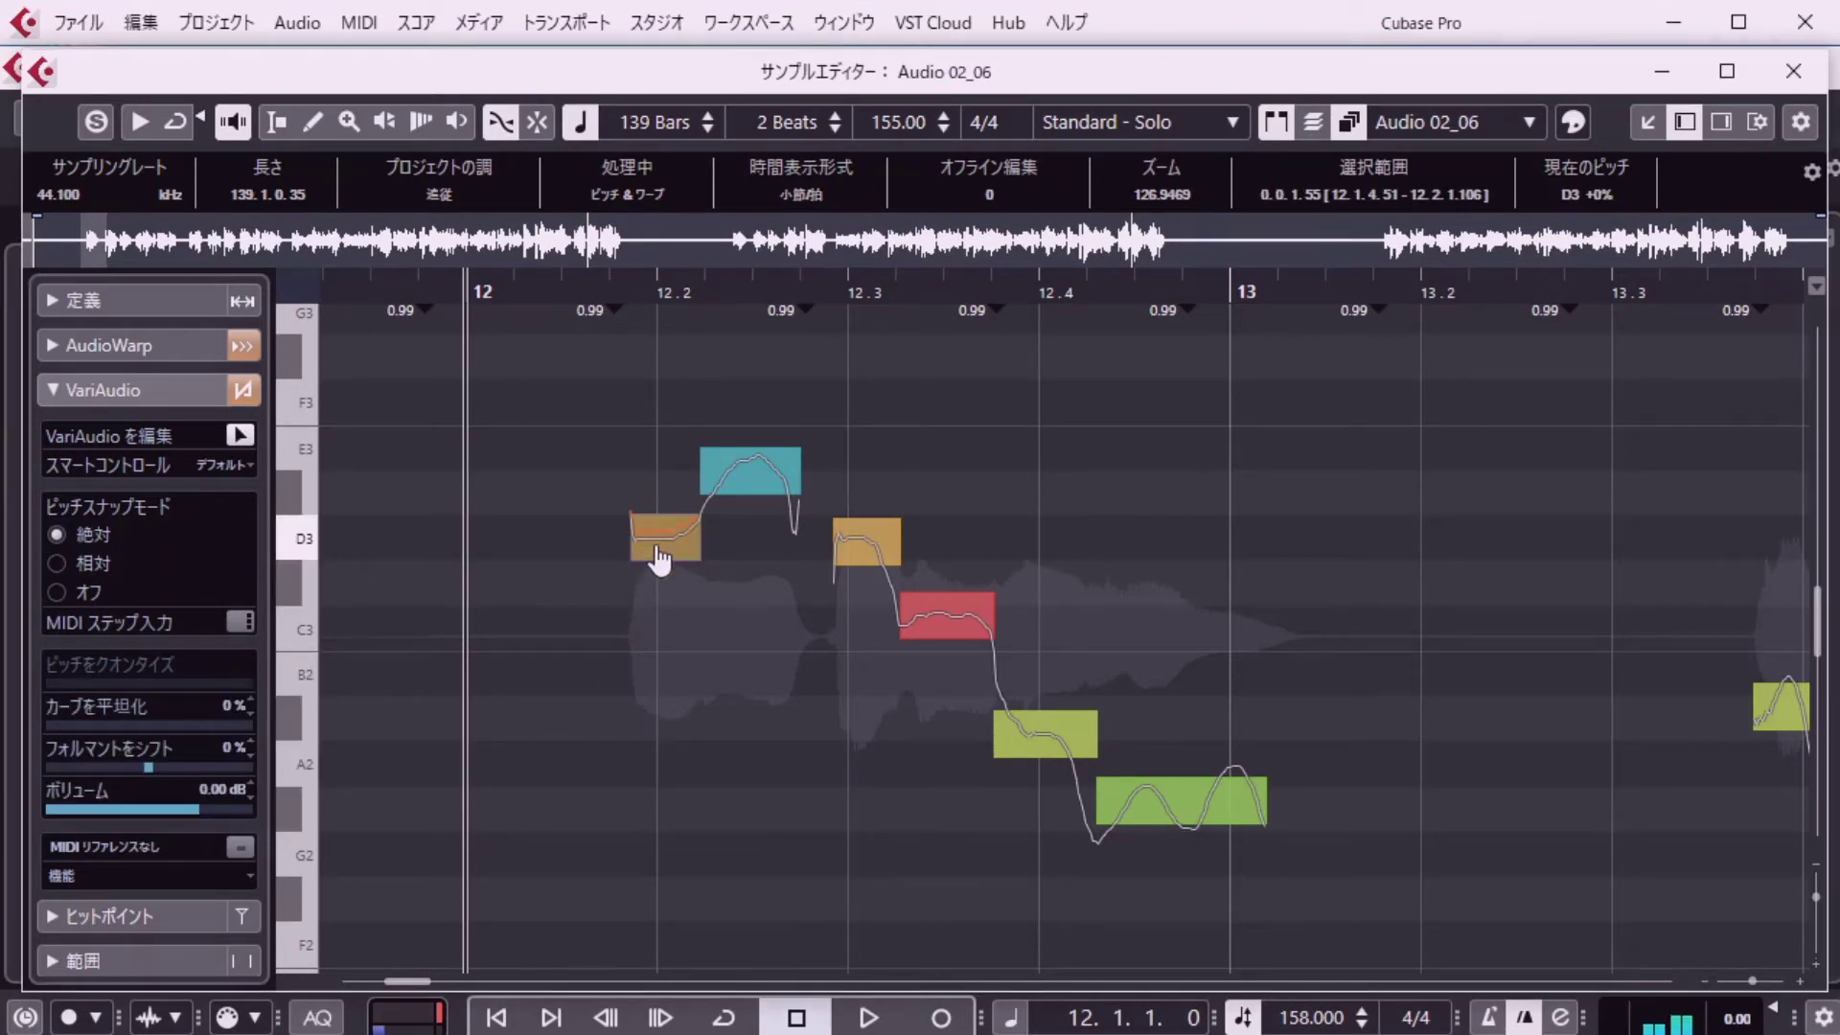
pyautogui.moveTo(743, 484); pyautogui.dragTo(738, 447)
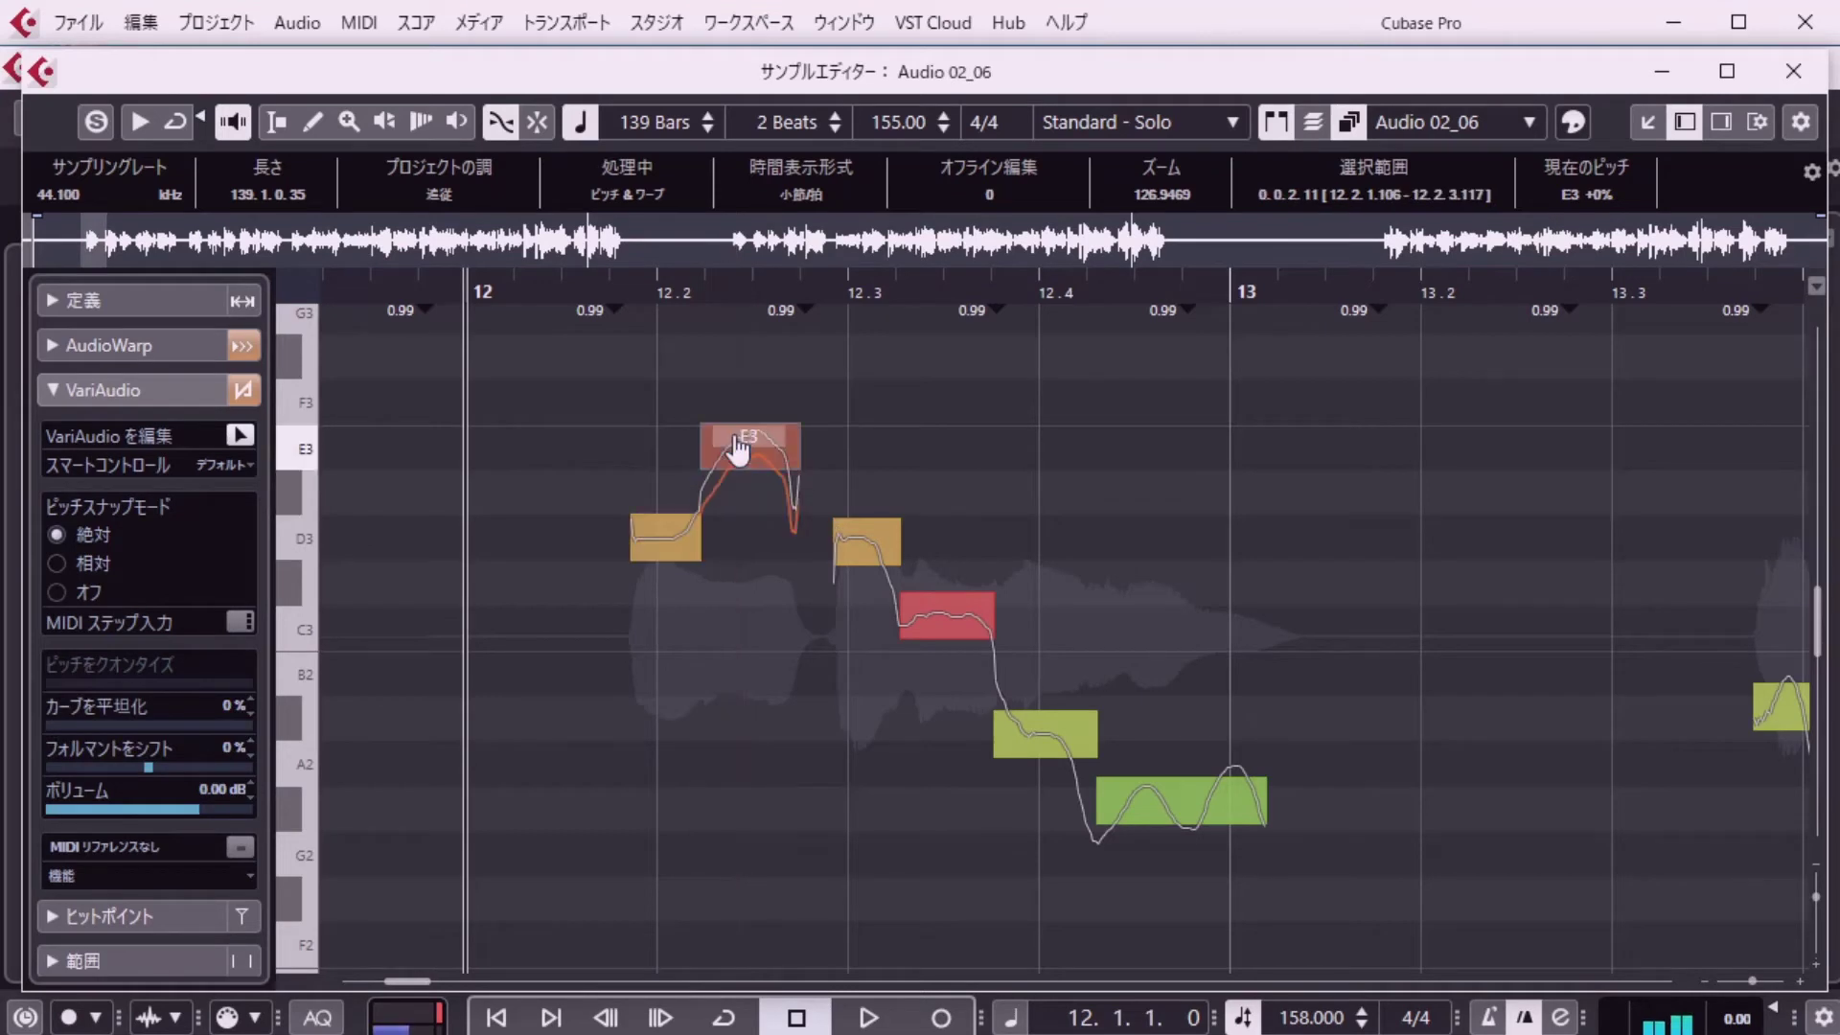
pyautogui.click(861, 555)
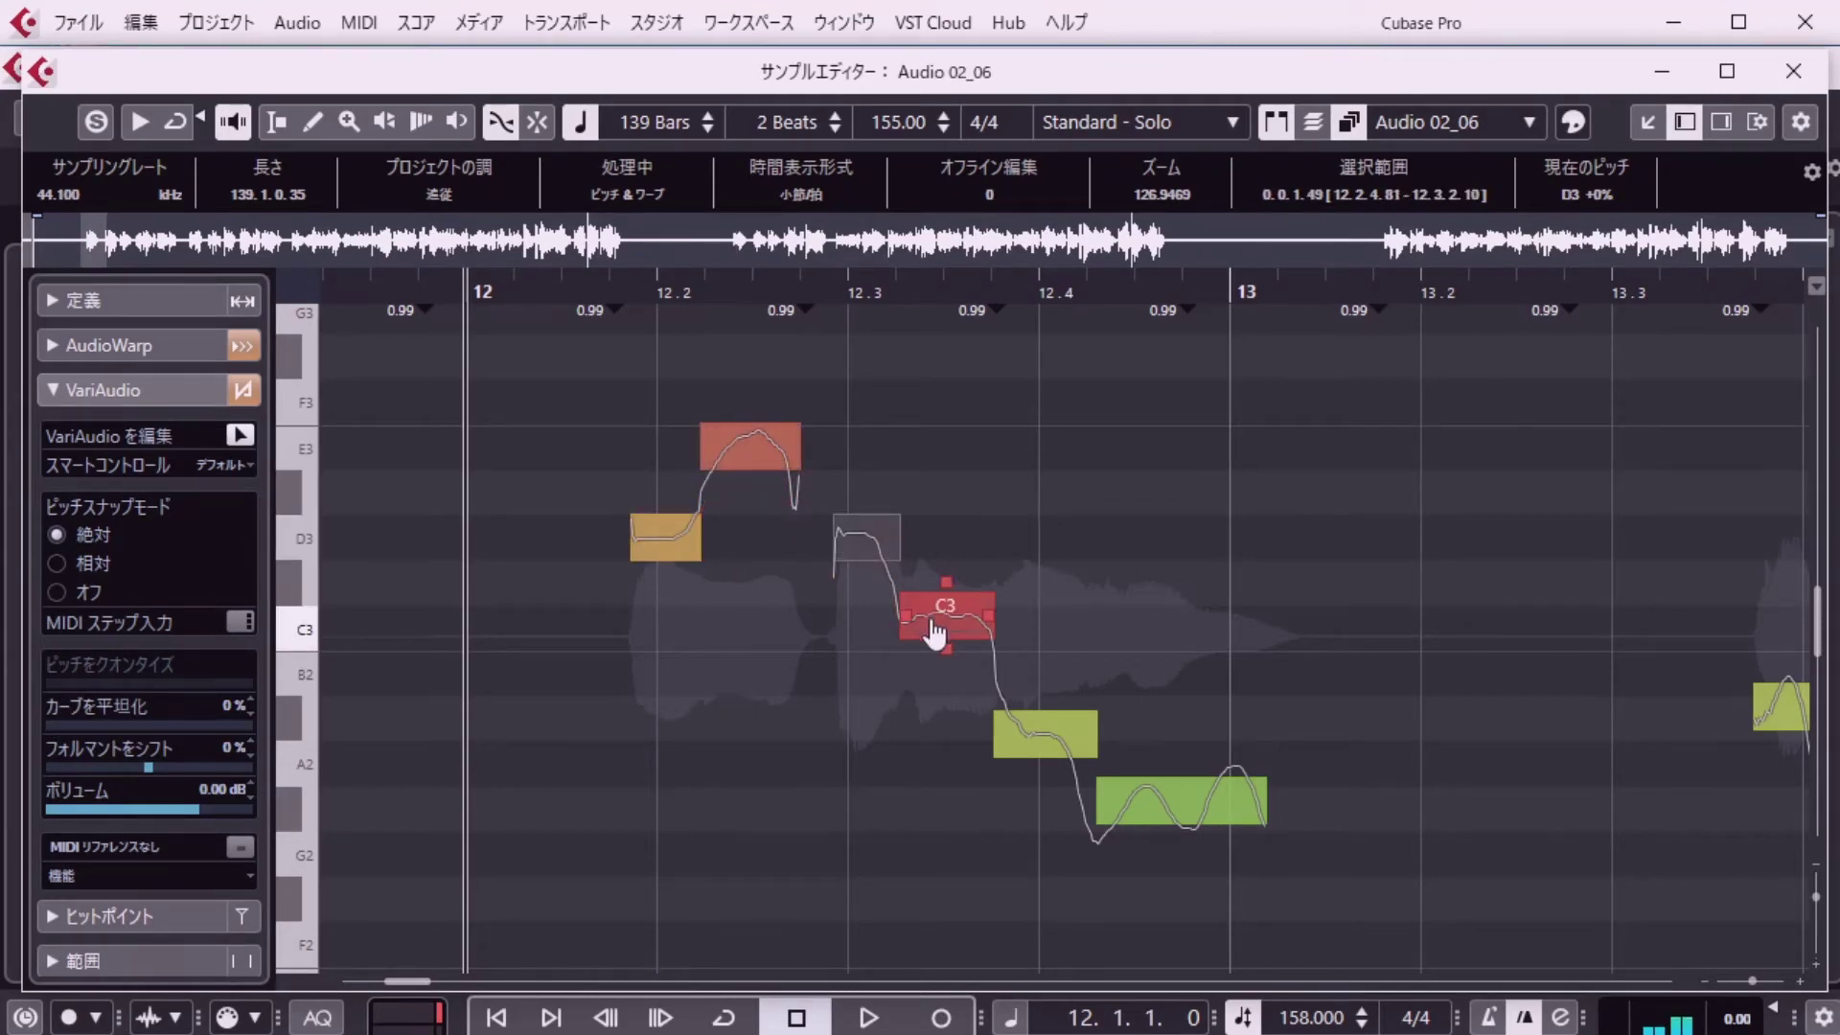
pyautogui.moveTo(934, 632); pyautogui.dragTo(945, 606)
pyautogui.moveTo(1016, 733); pyautogui.dragTo(1017, 697)
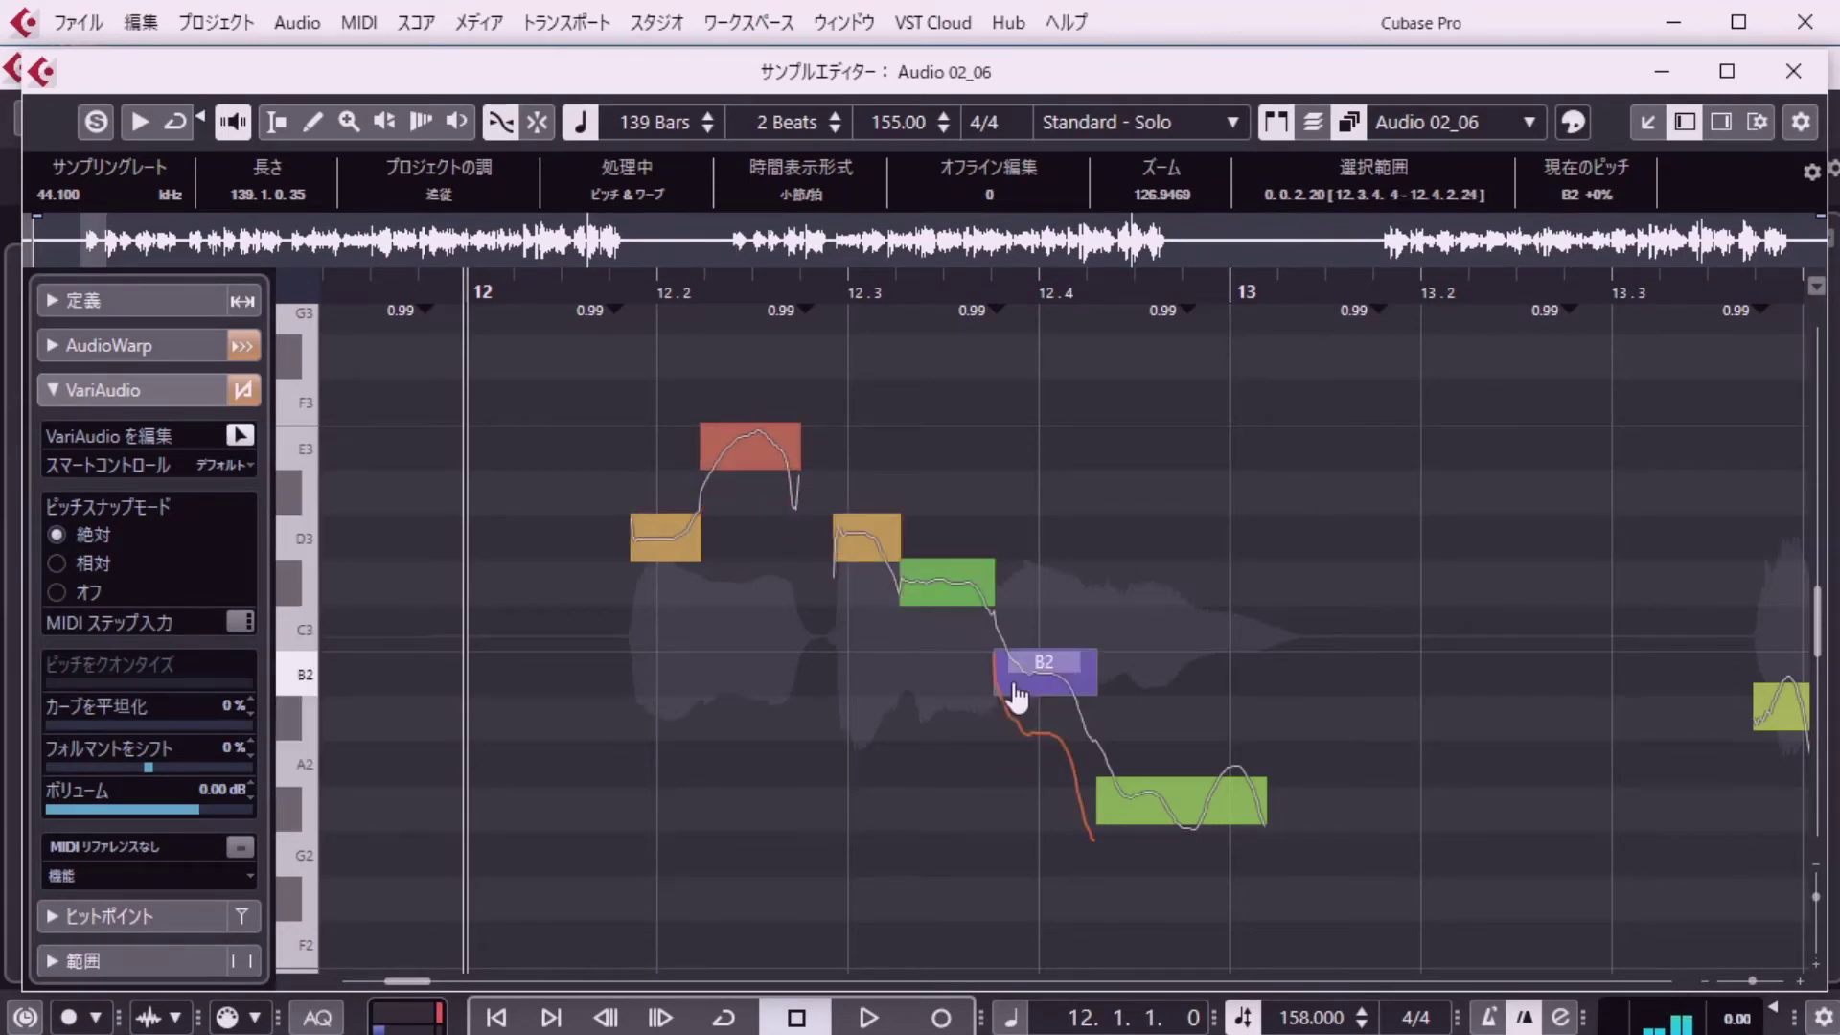
pyautogui.click(1118, 801)
pyautogui.moveTo(1130, 818); pyautogui.dragTo(1127, 781)
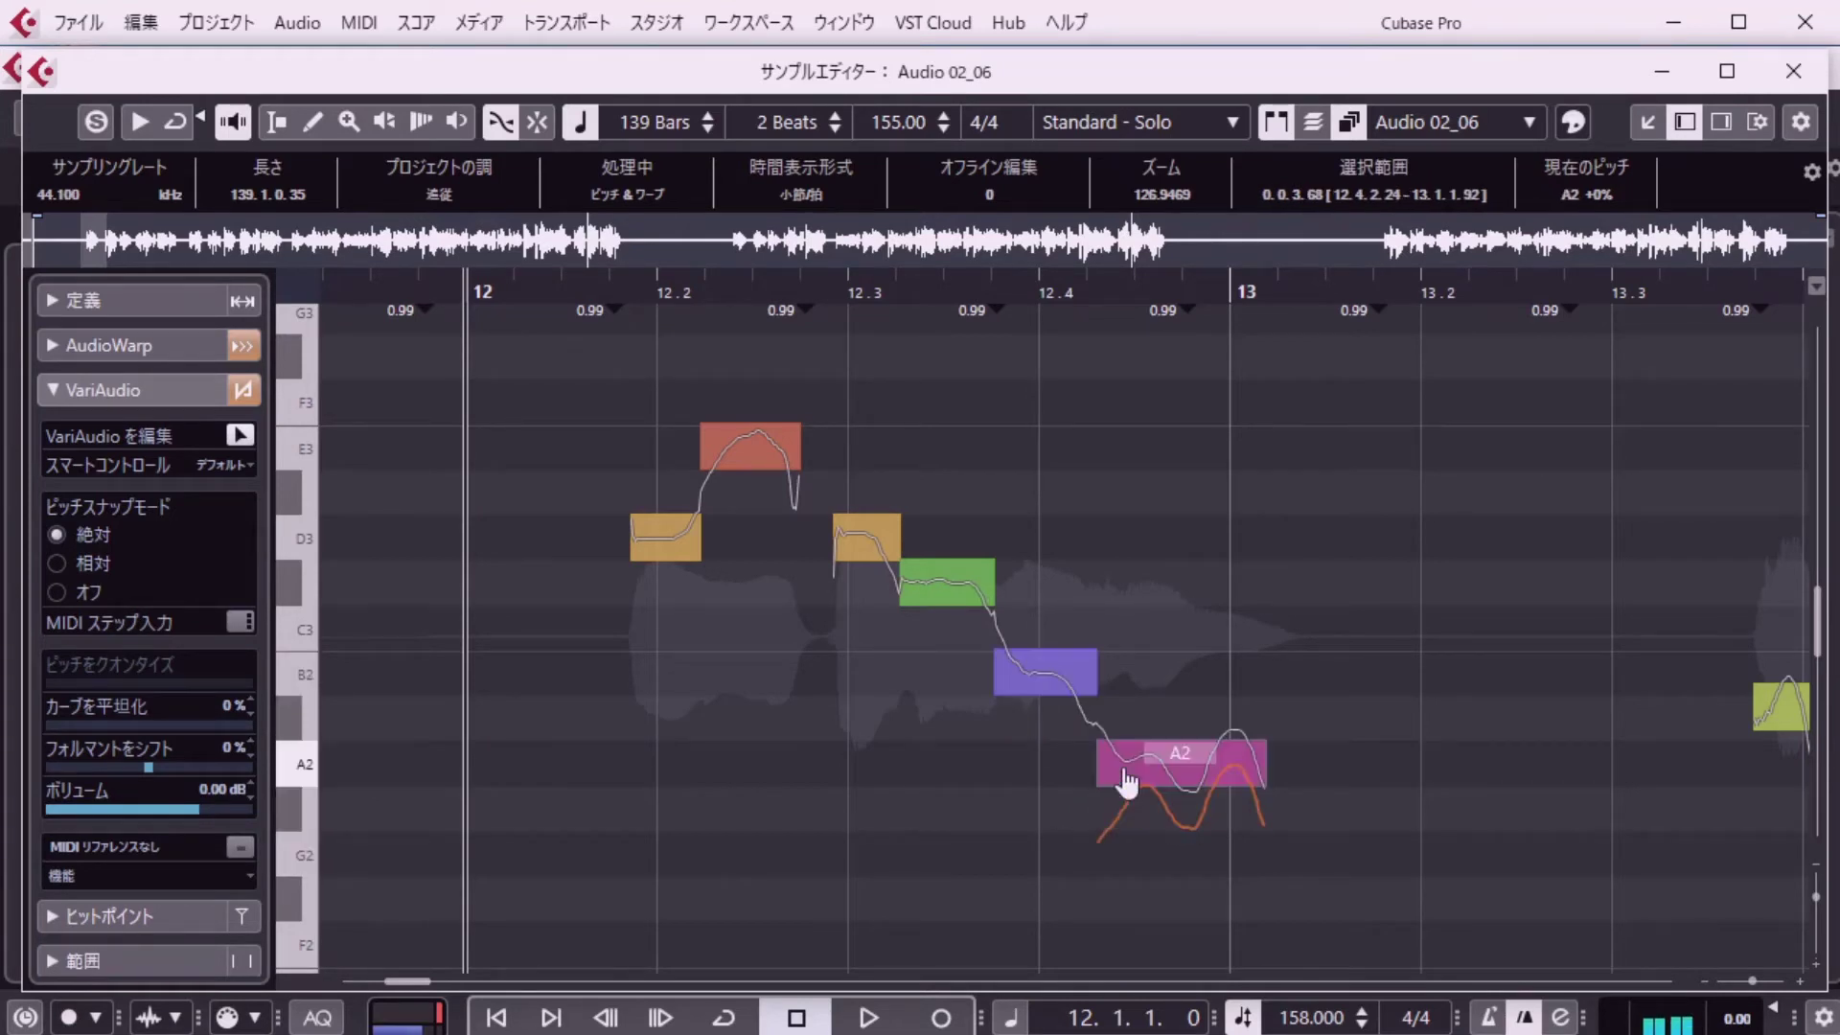
pyautogui.click(838, 765)
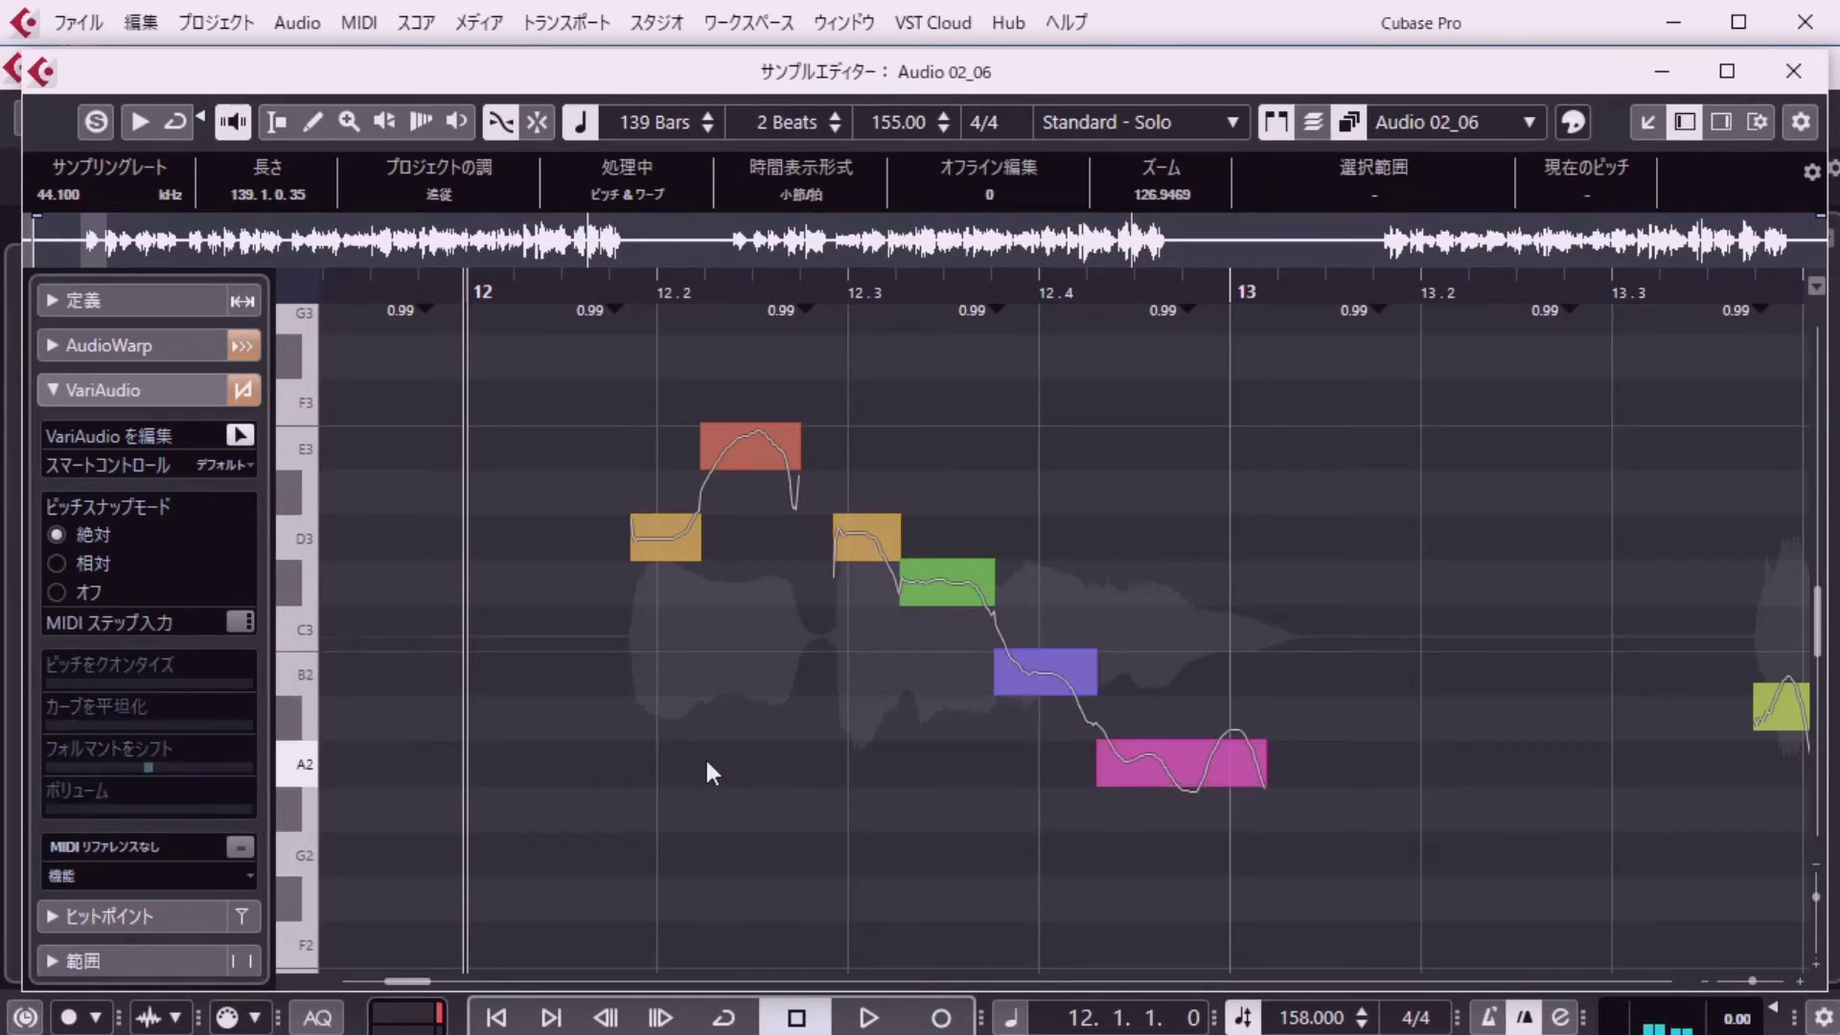
# Play back the pitch-corrected phrase from bar 12 into bar 13 and check its segments.
pyautogui.press('space')
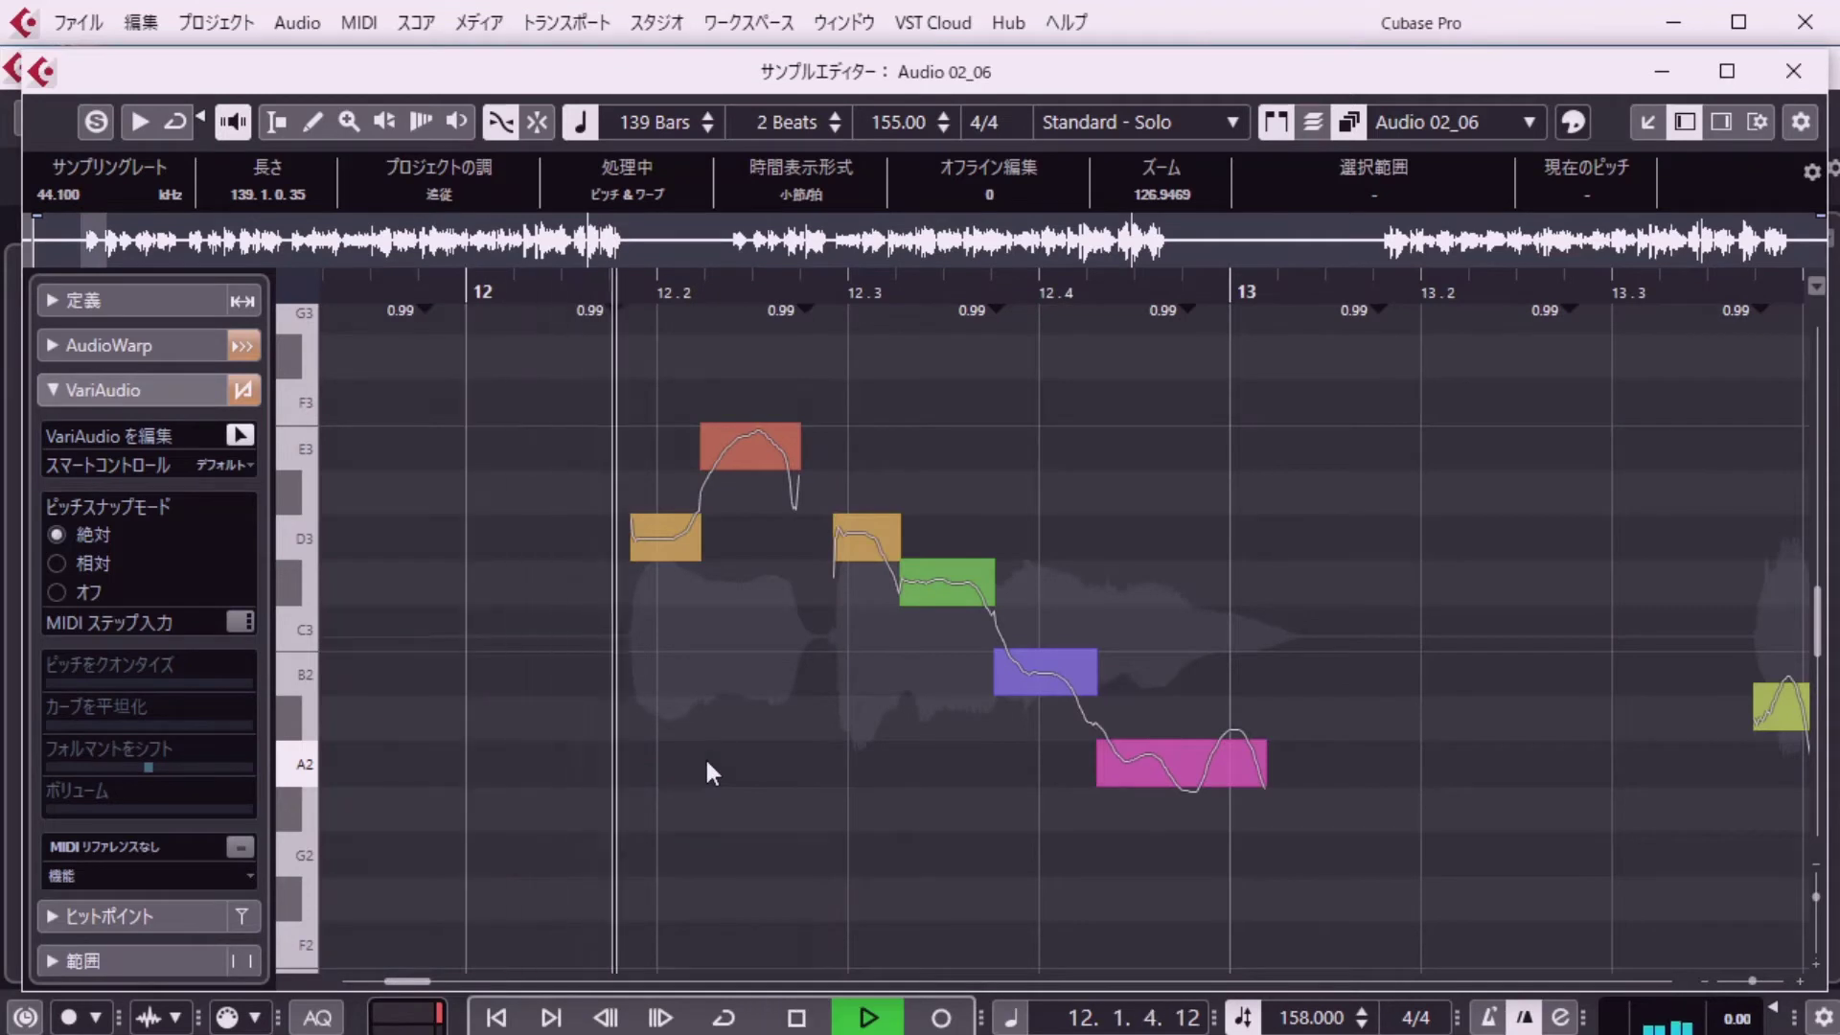
pyautogui.press('space')
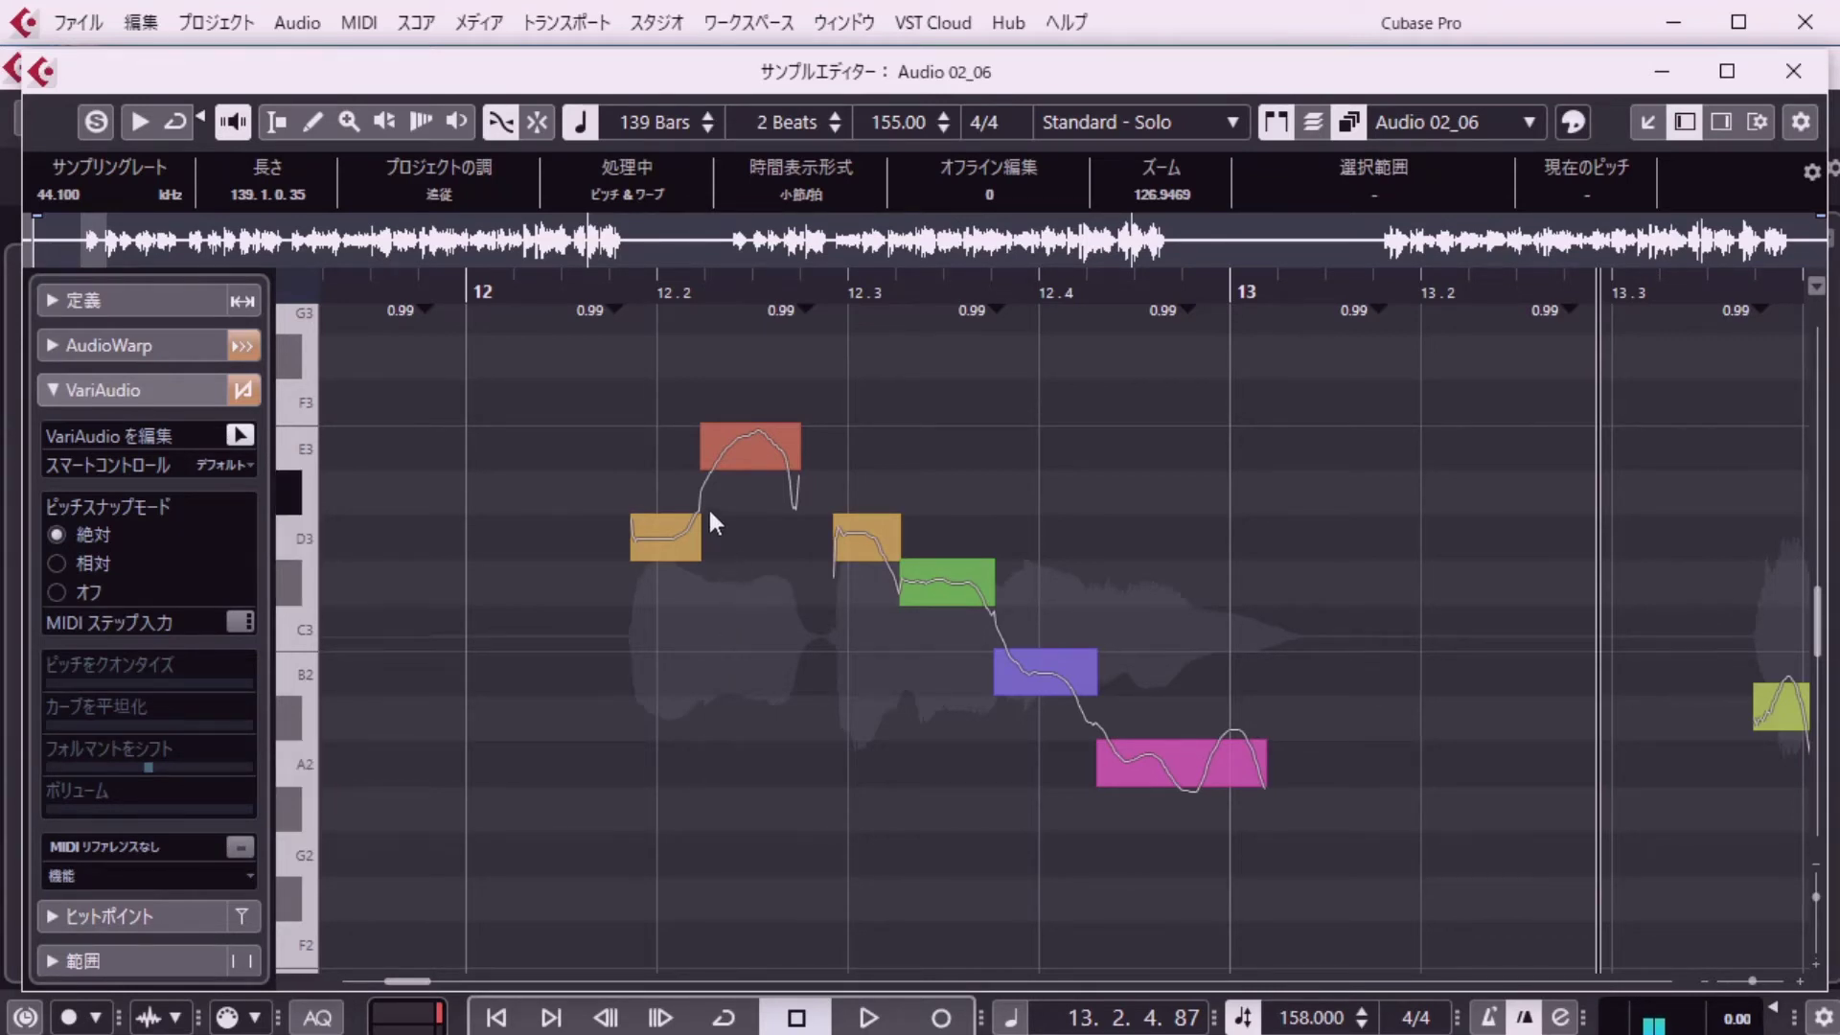
pyautogui.moveTo(733, 472)
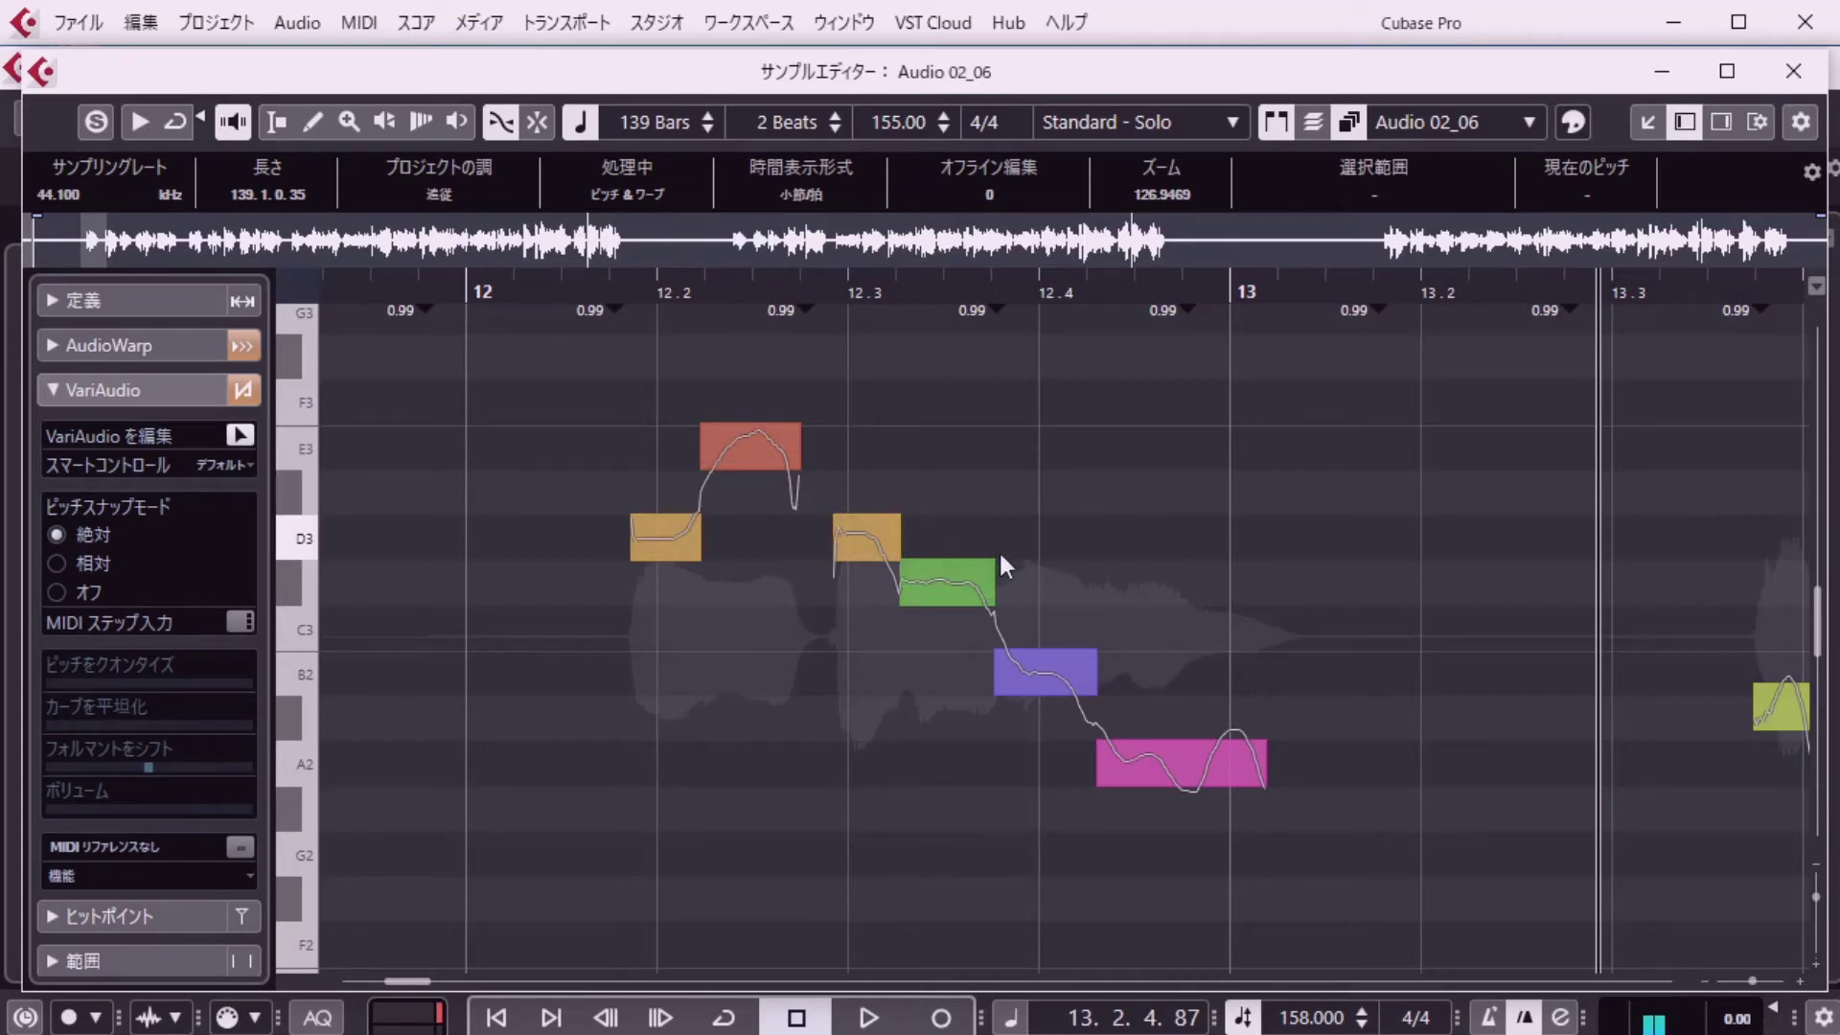
pyautogui.moveTo(1069, 688)
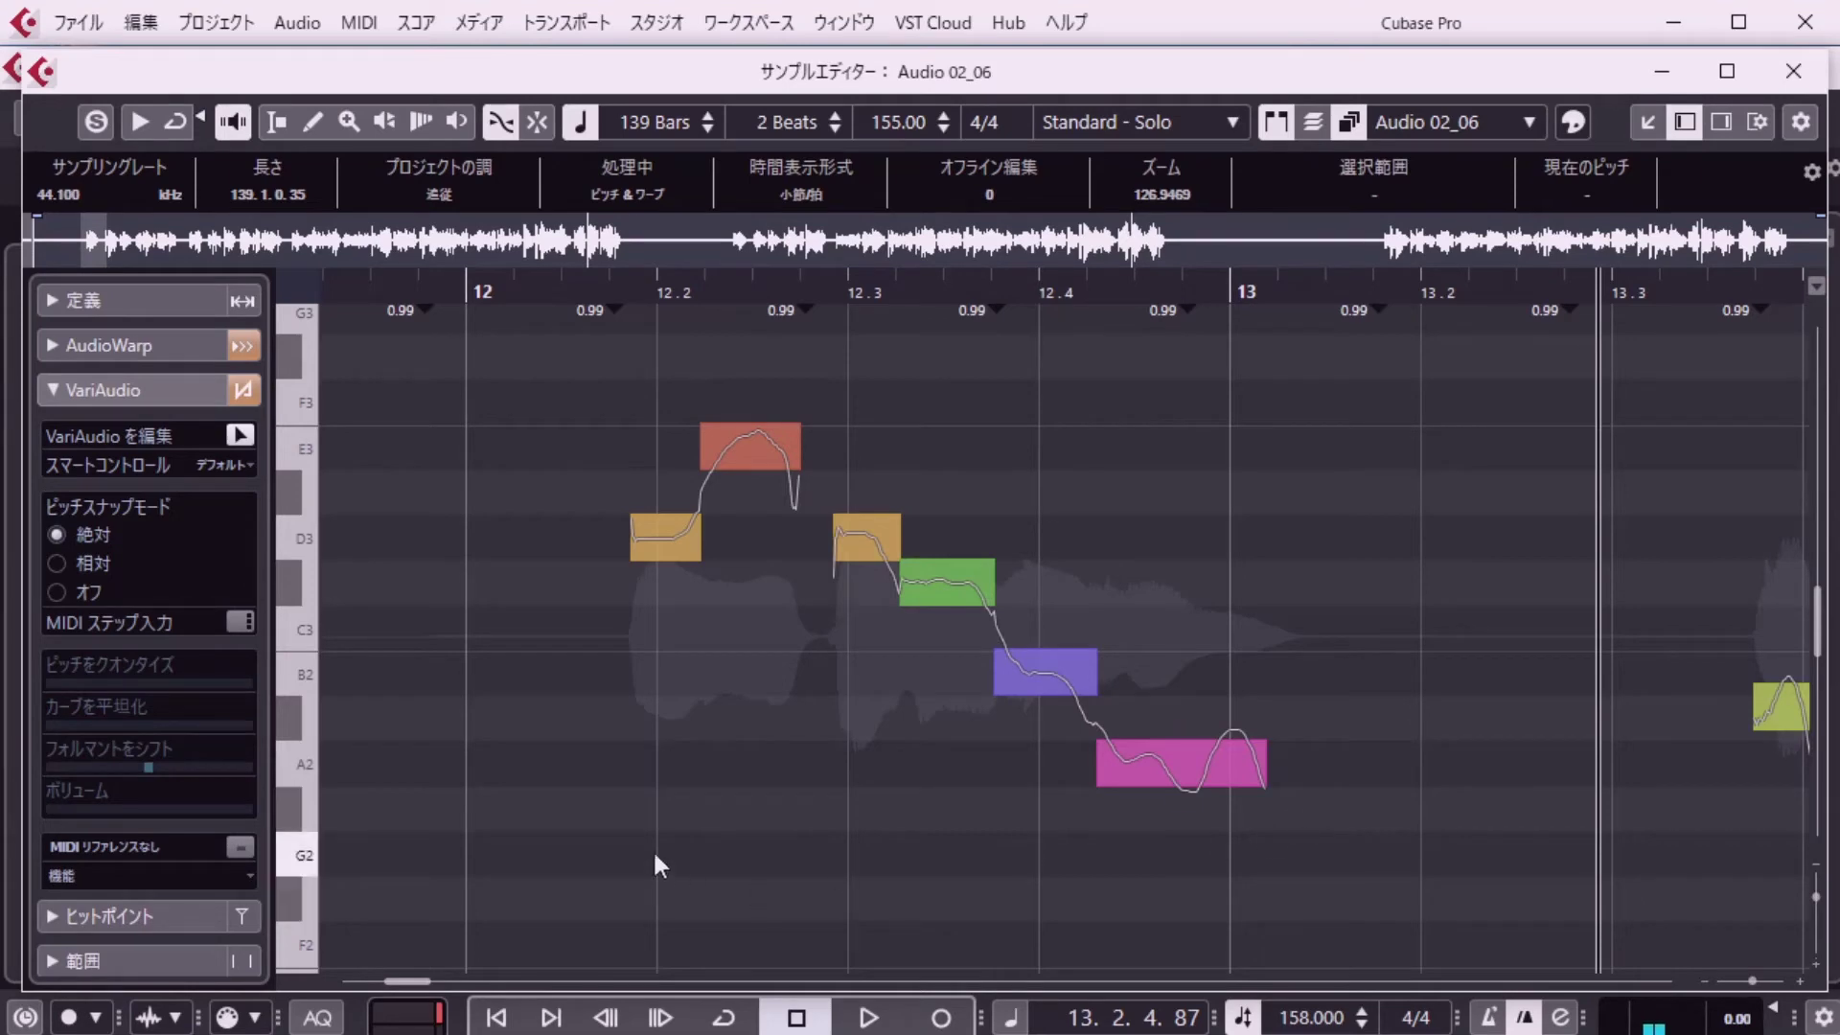
# Roll the edit history back to the state before the six pitch edits of the bar 12 phrase.
pyautogui.click(143, 27)
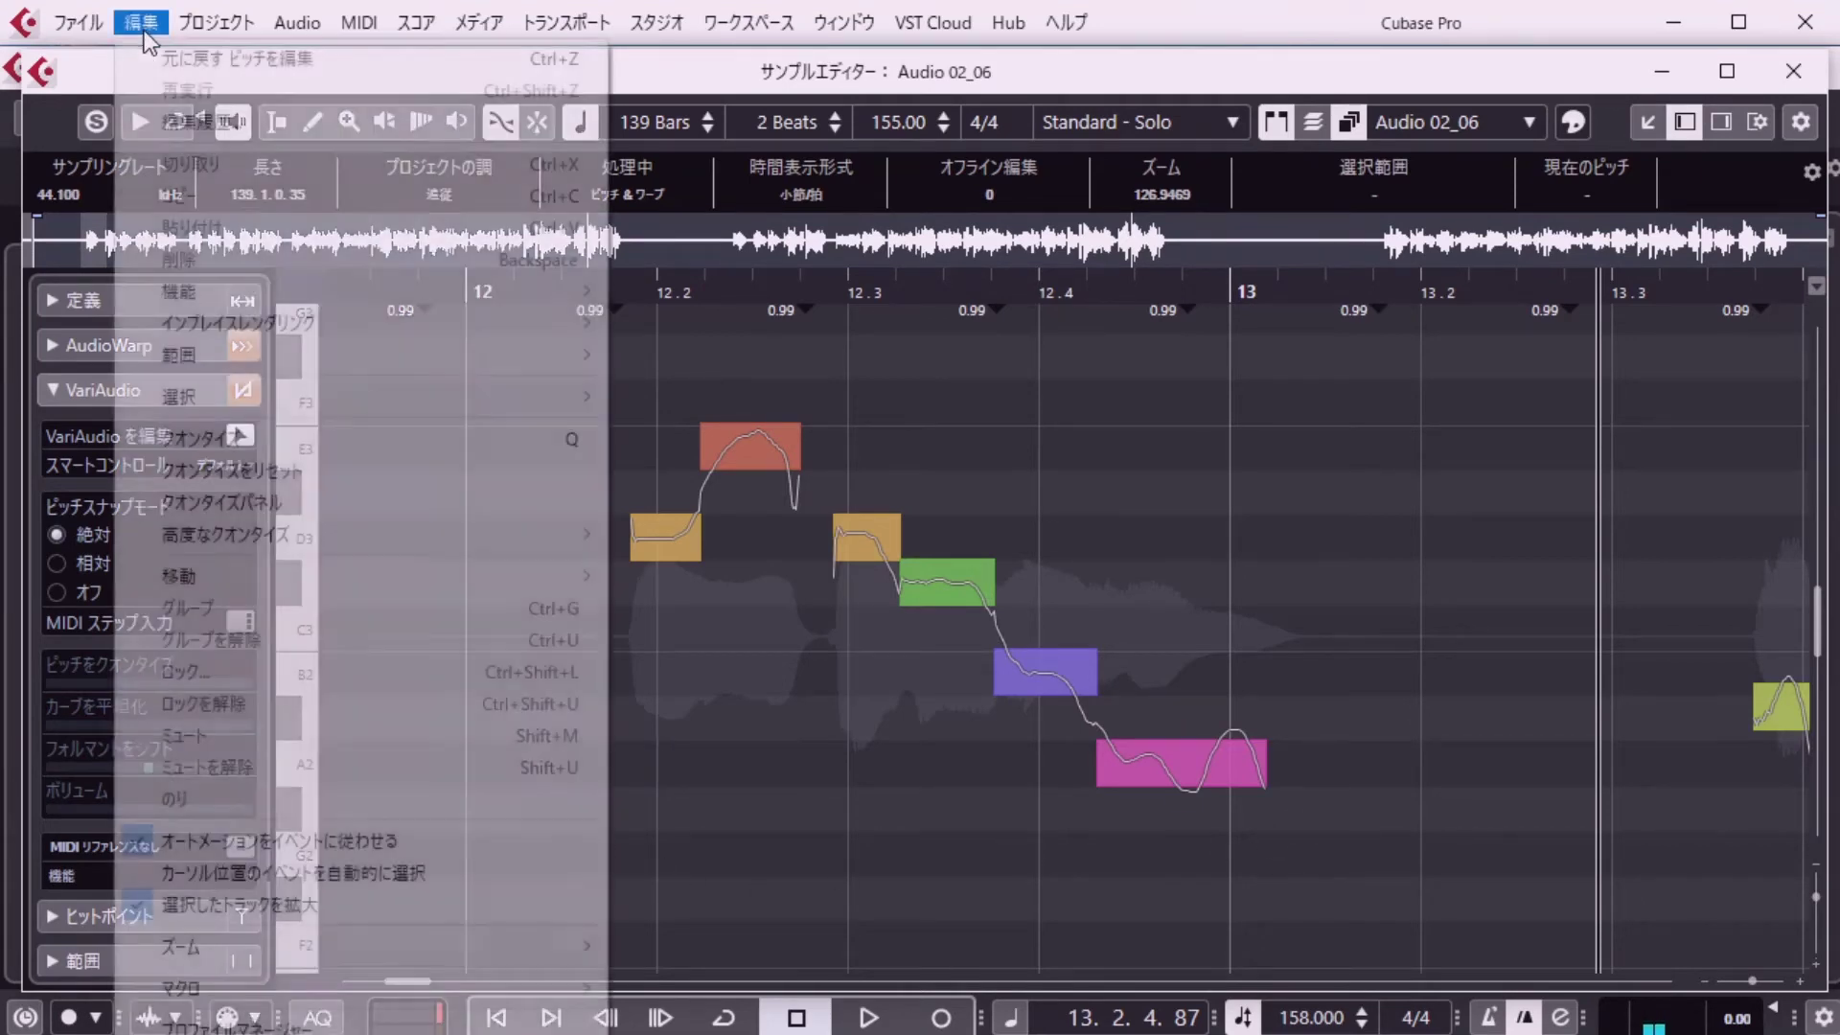
pyautogui.click(159, 120)
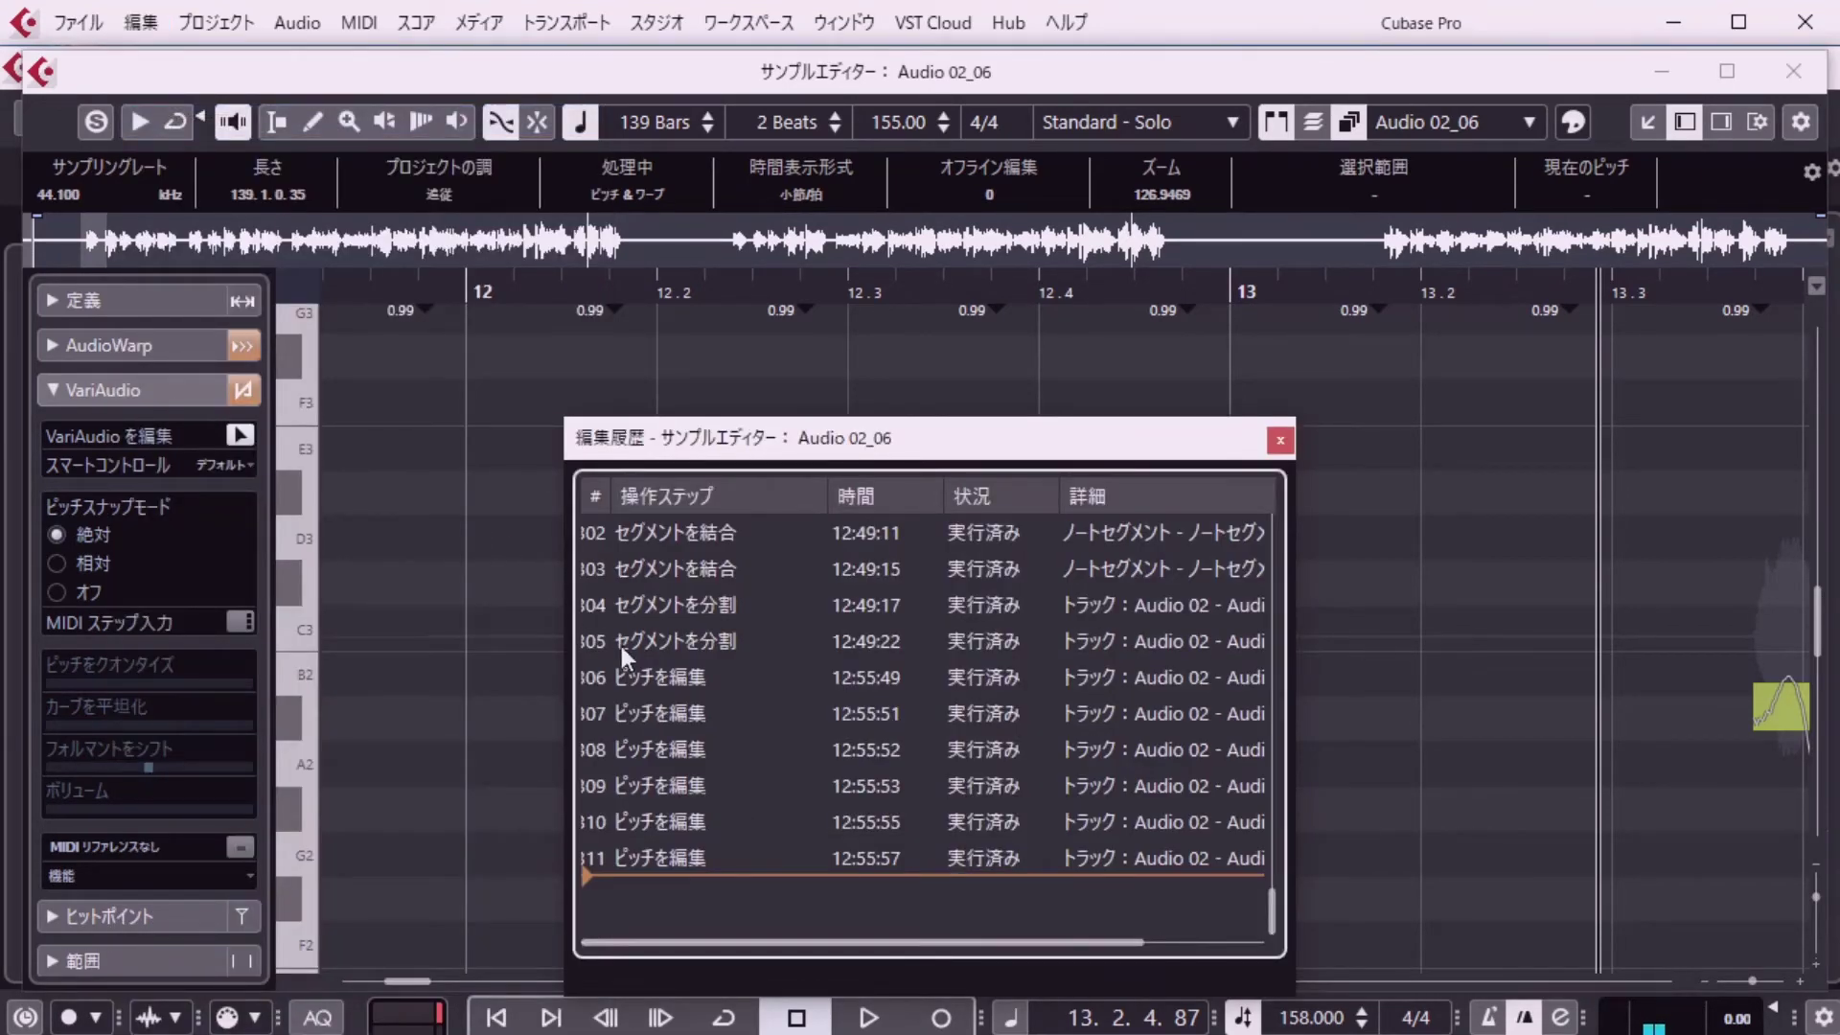
pyautogui.click(661, 666)
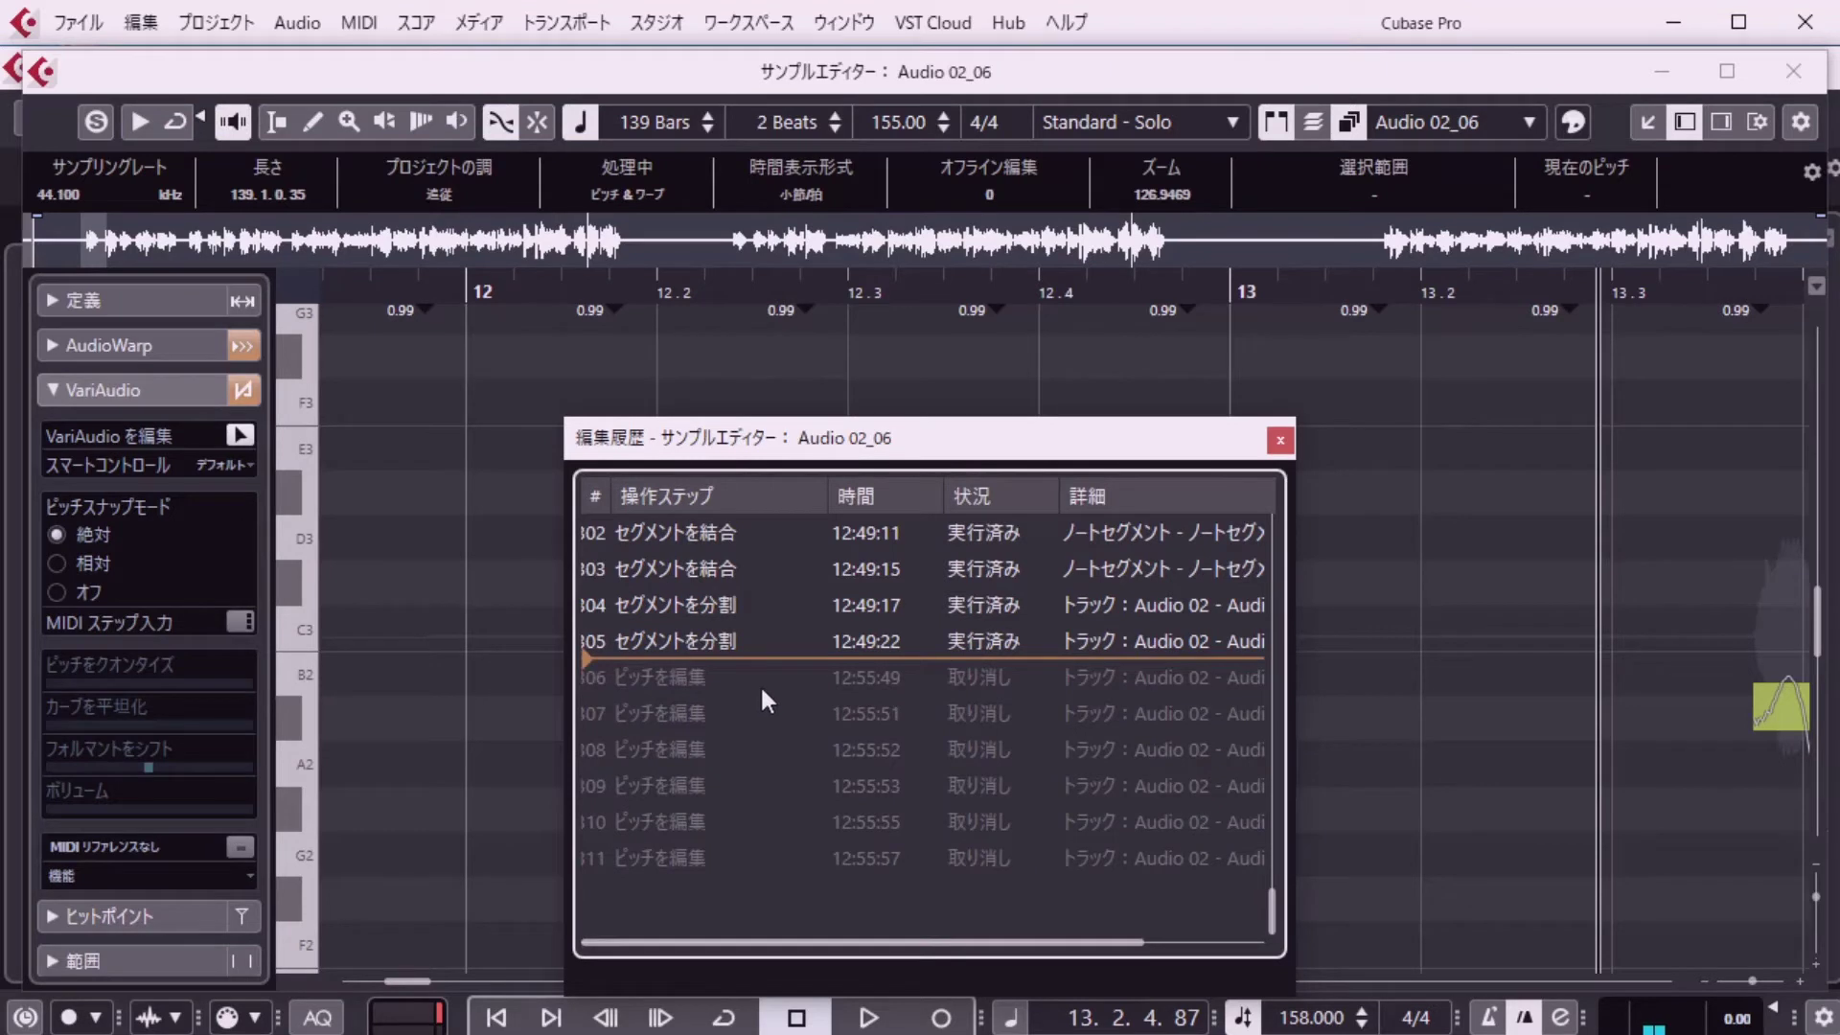
pyautogui.click(1274, 443)
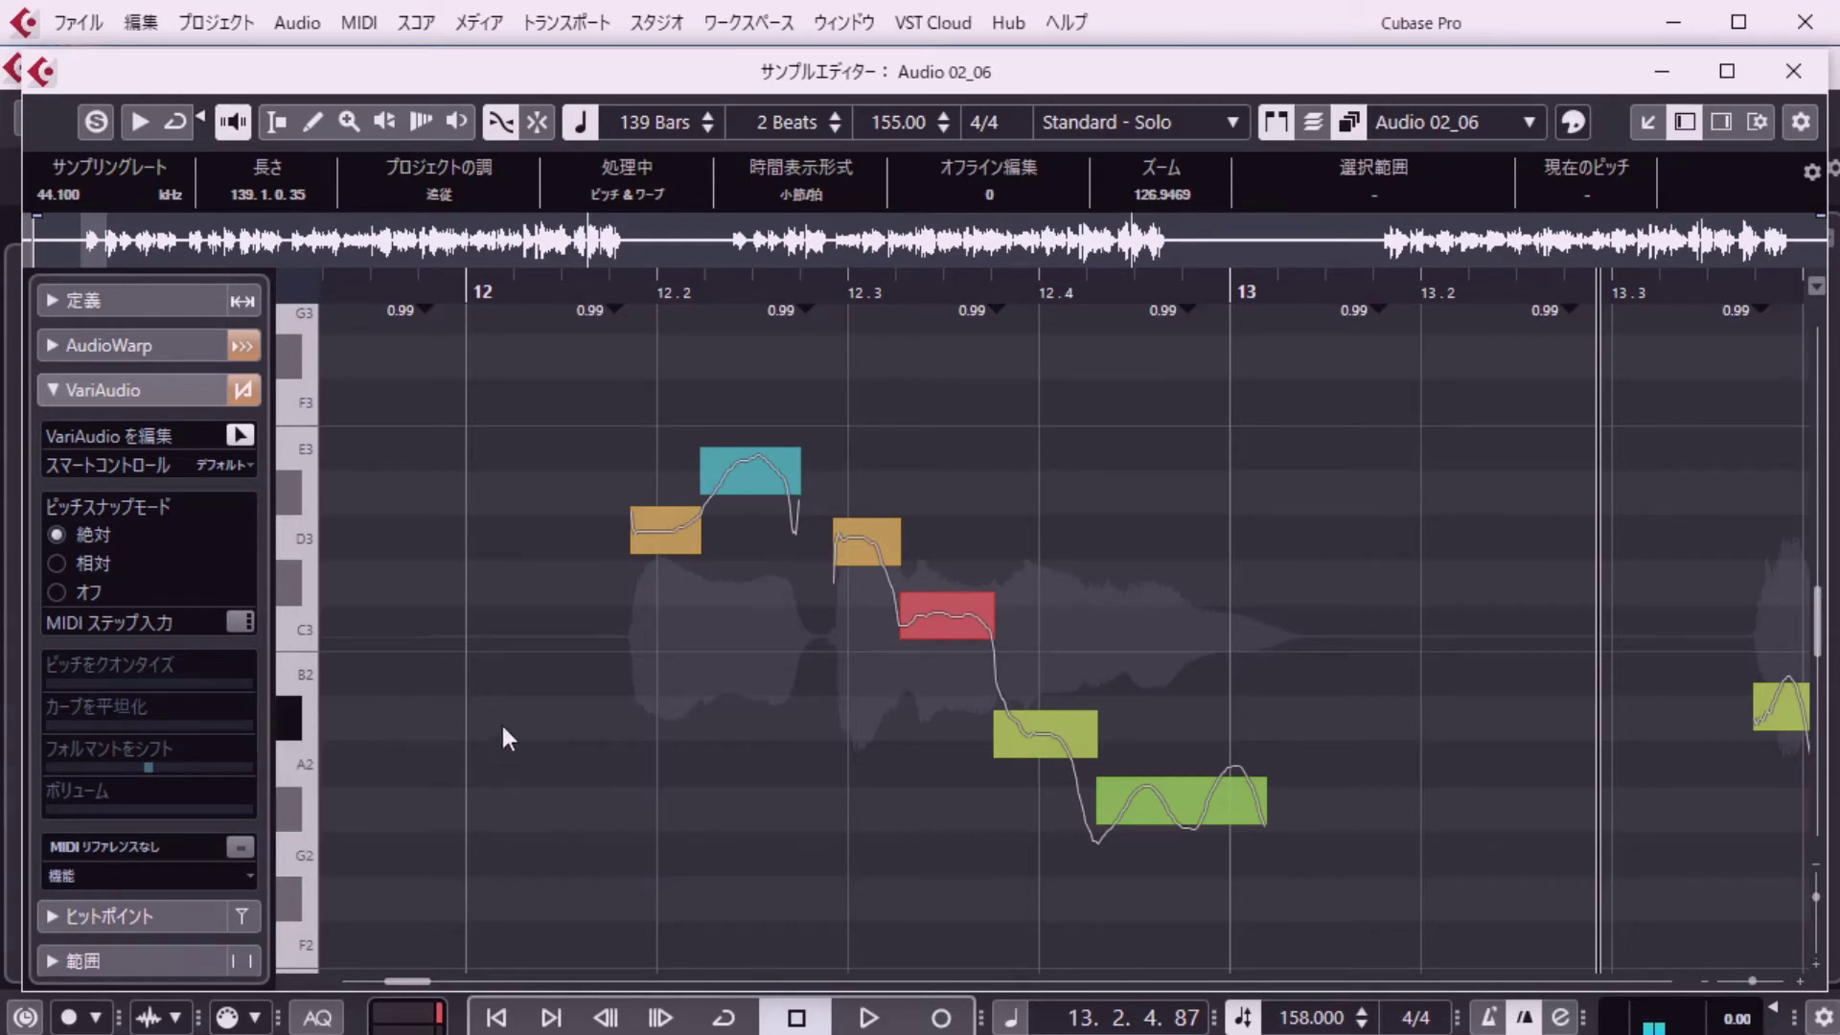
# Turn pitch snapping off, raise the D#3 segment after beat 12.2 to E3 -33%, and play back the phrase.
pyautogui.click(60, 592)
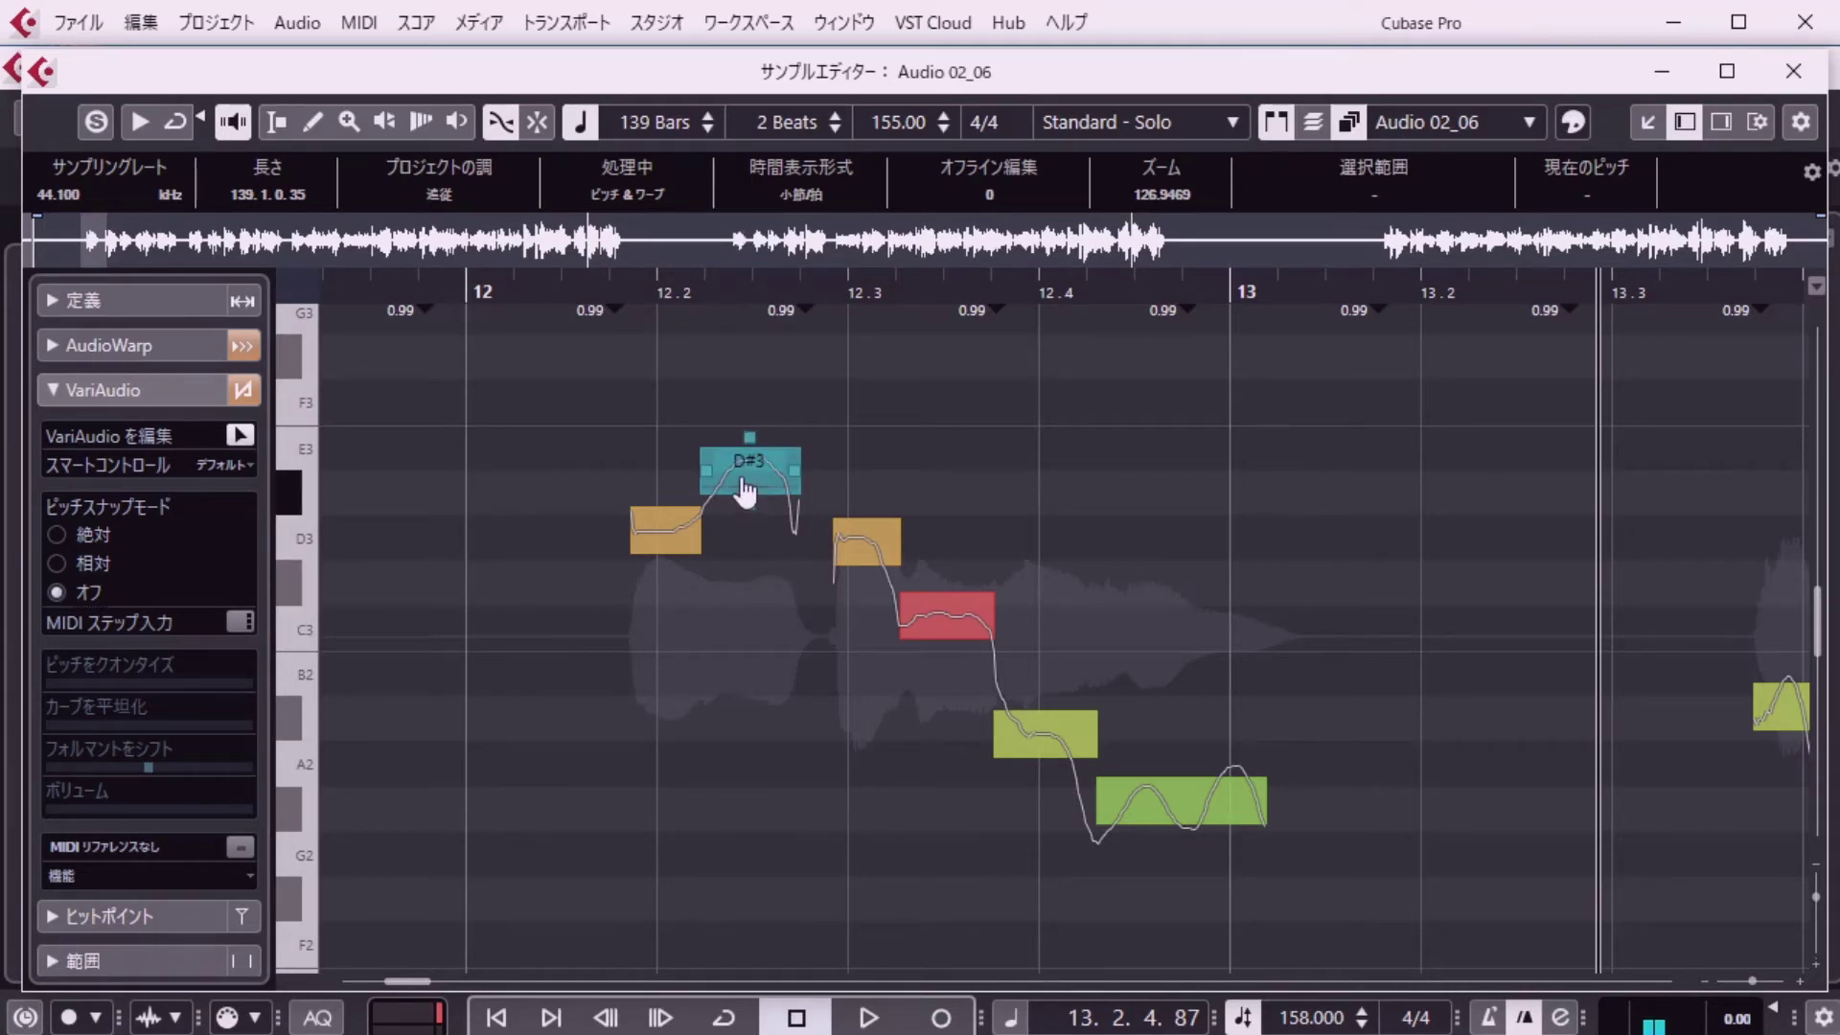
pyautogui.moveTo(744, 481); pyautogui.dragTo(743, 472)
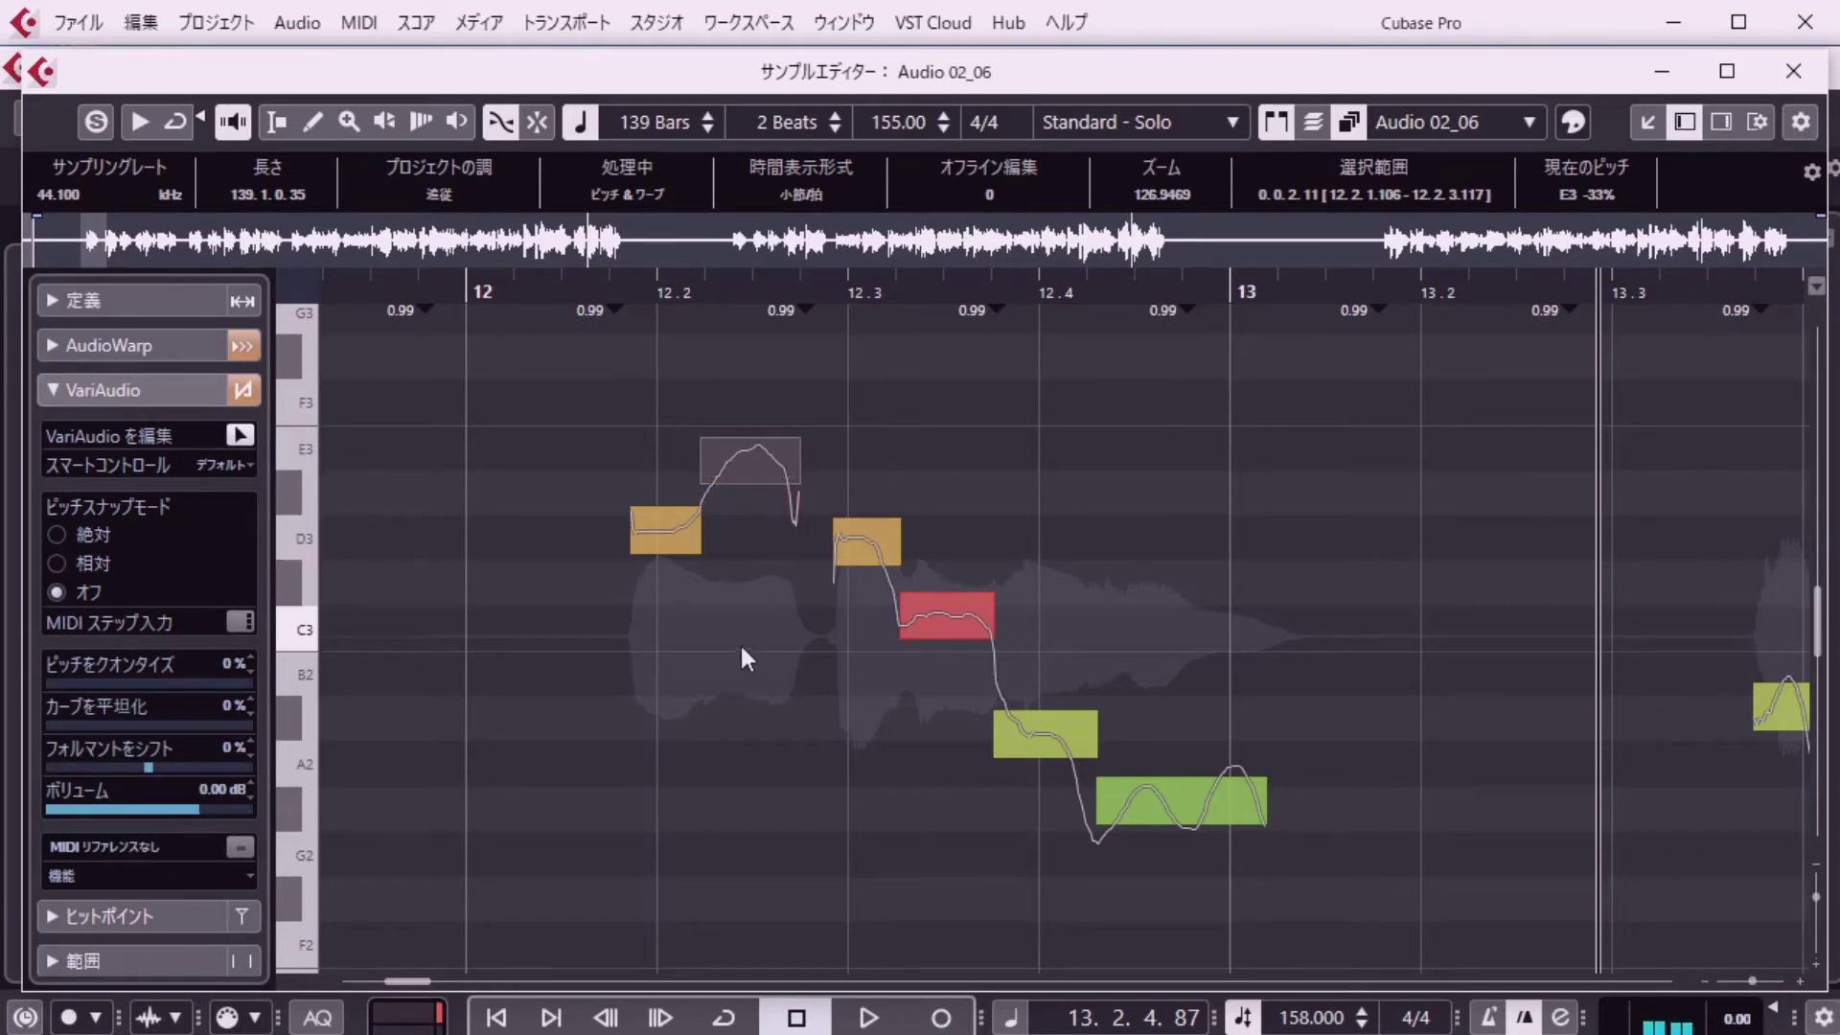
pyautogui.press('KP_Decimal')
pyautogui.press('KP_Enter')
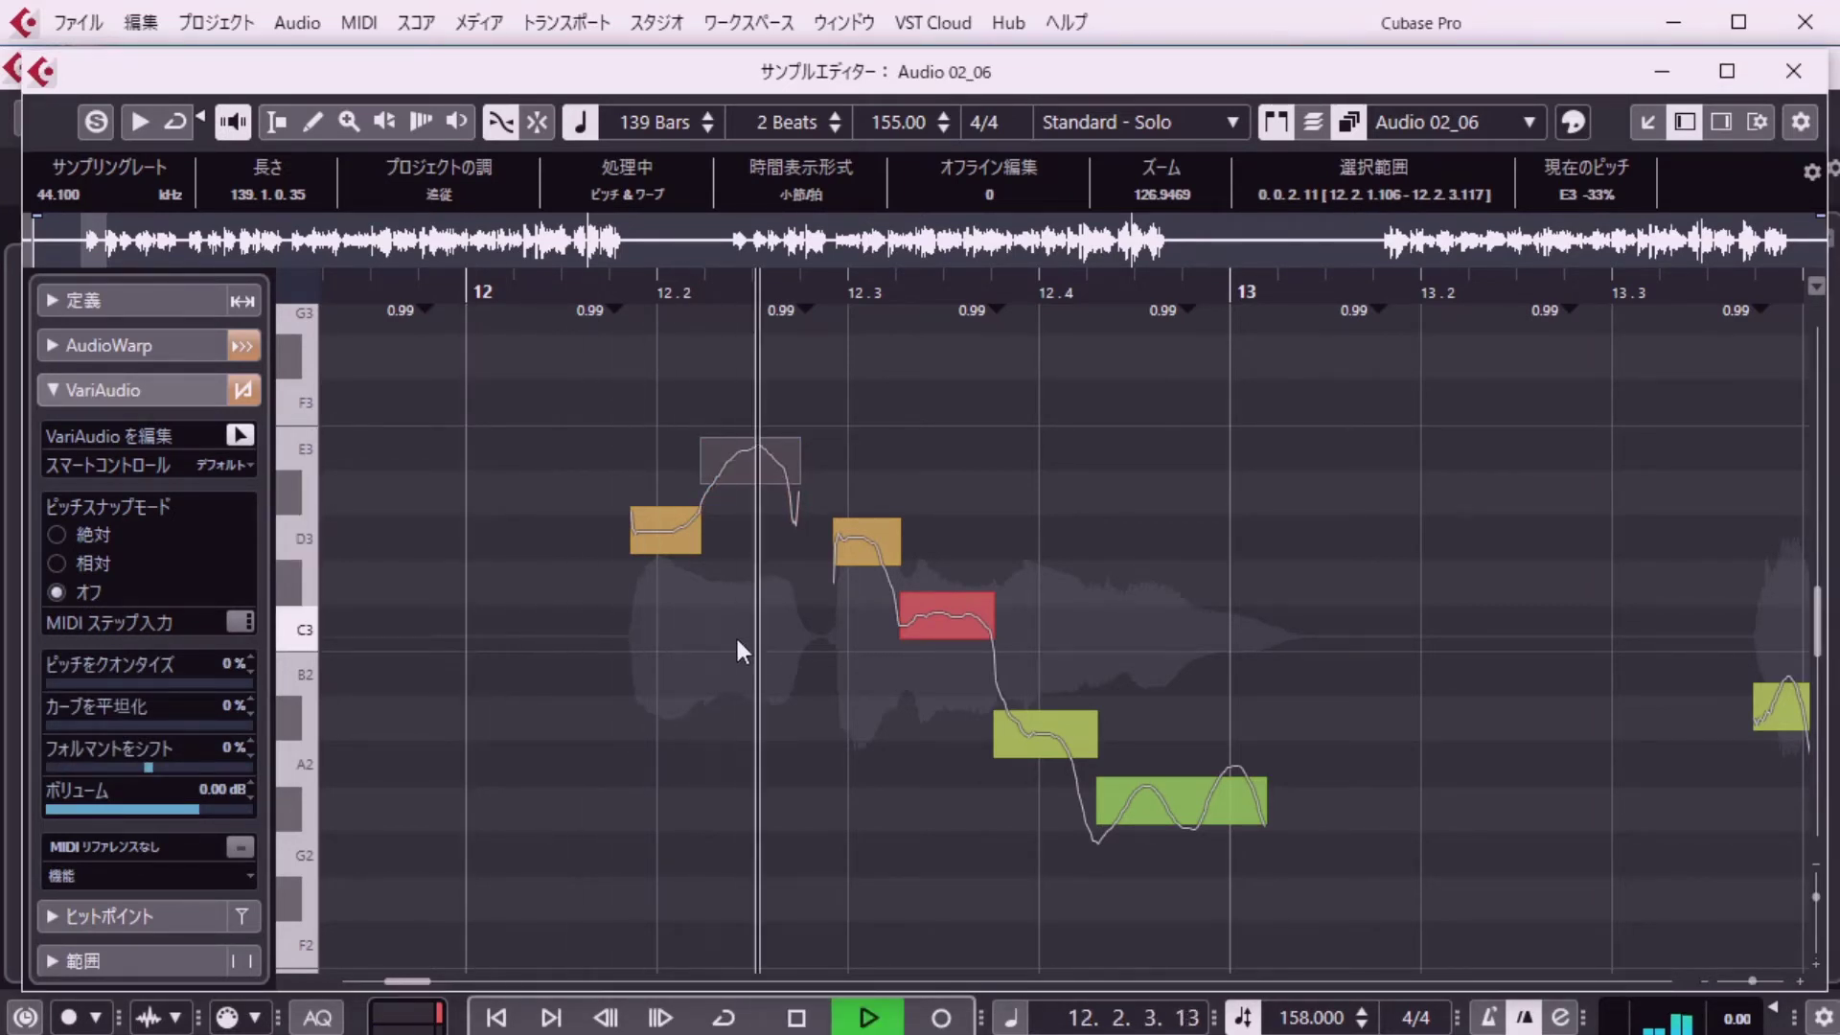
pyautogui.press('space')
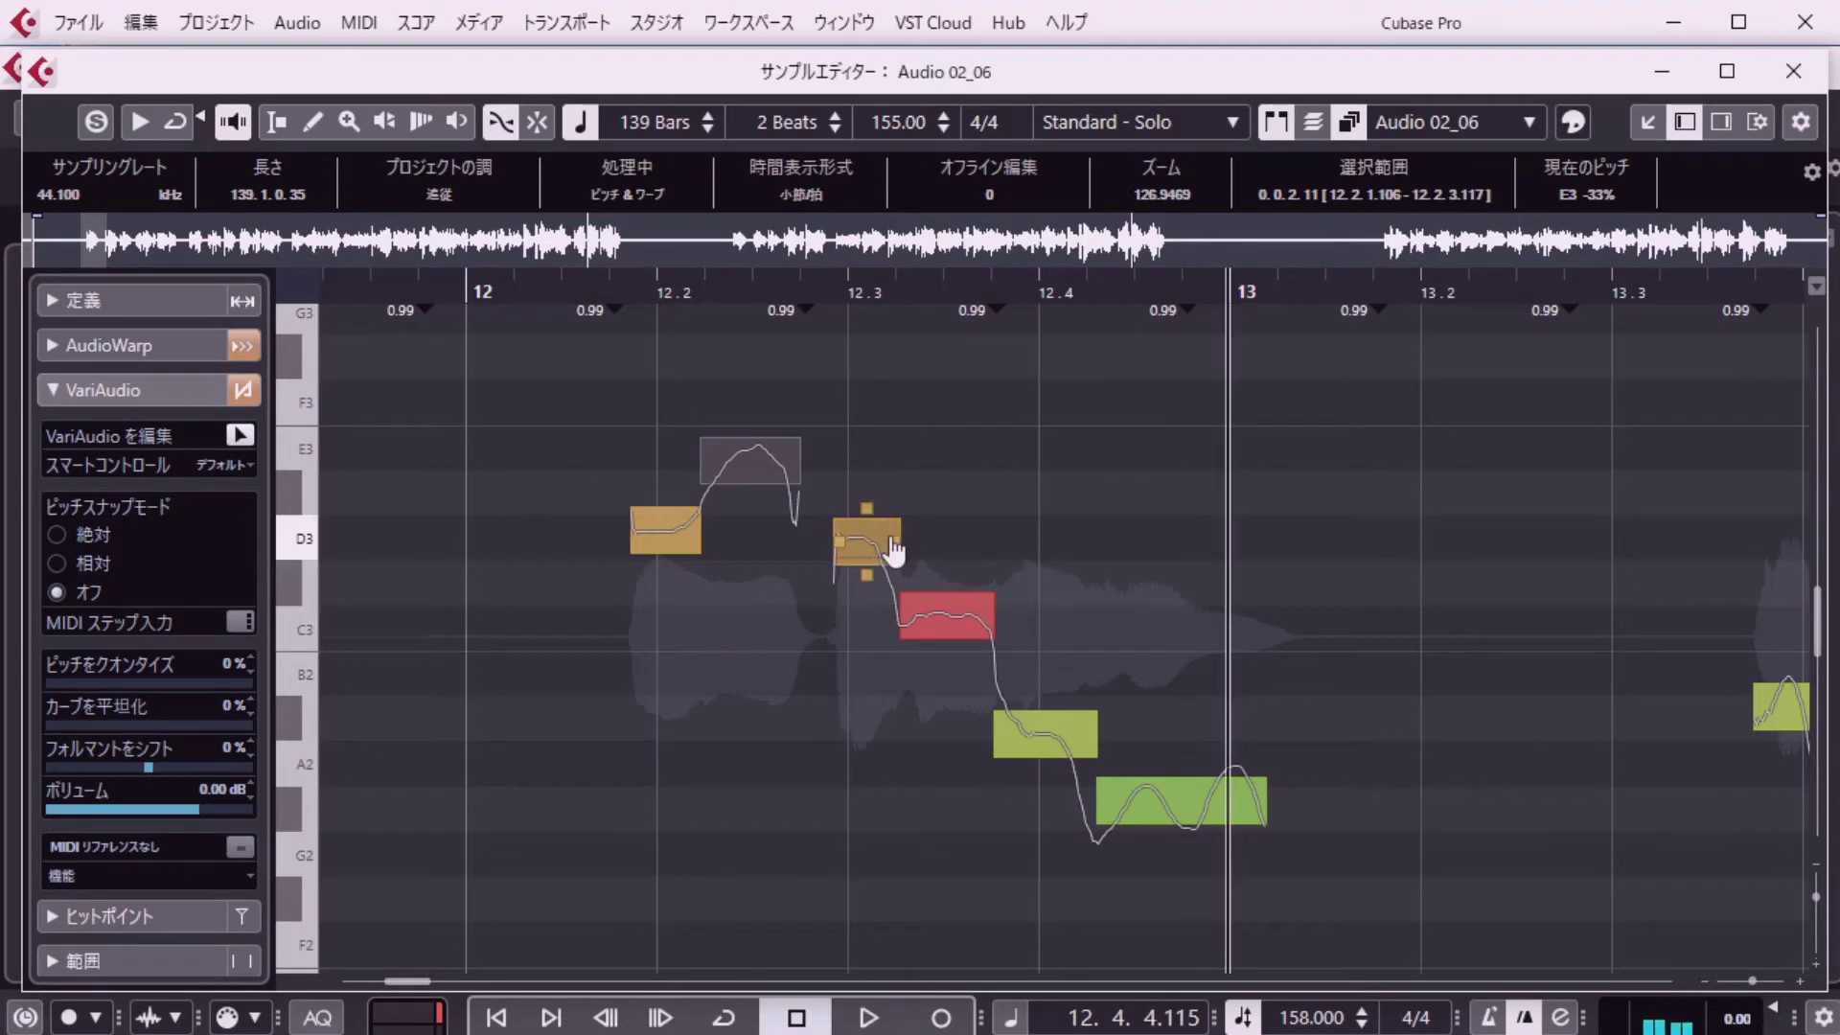
# Raise the two segments around beat 12.3 to D3 +17% and C#3 -21%, auditioning the phrase after each change.
pyautogui.moveTo(870, 548); pyautogui.dragTo(867, 537)
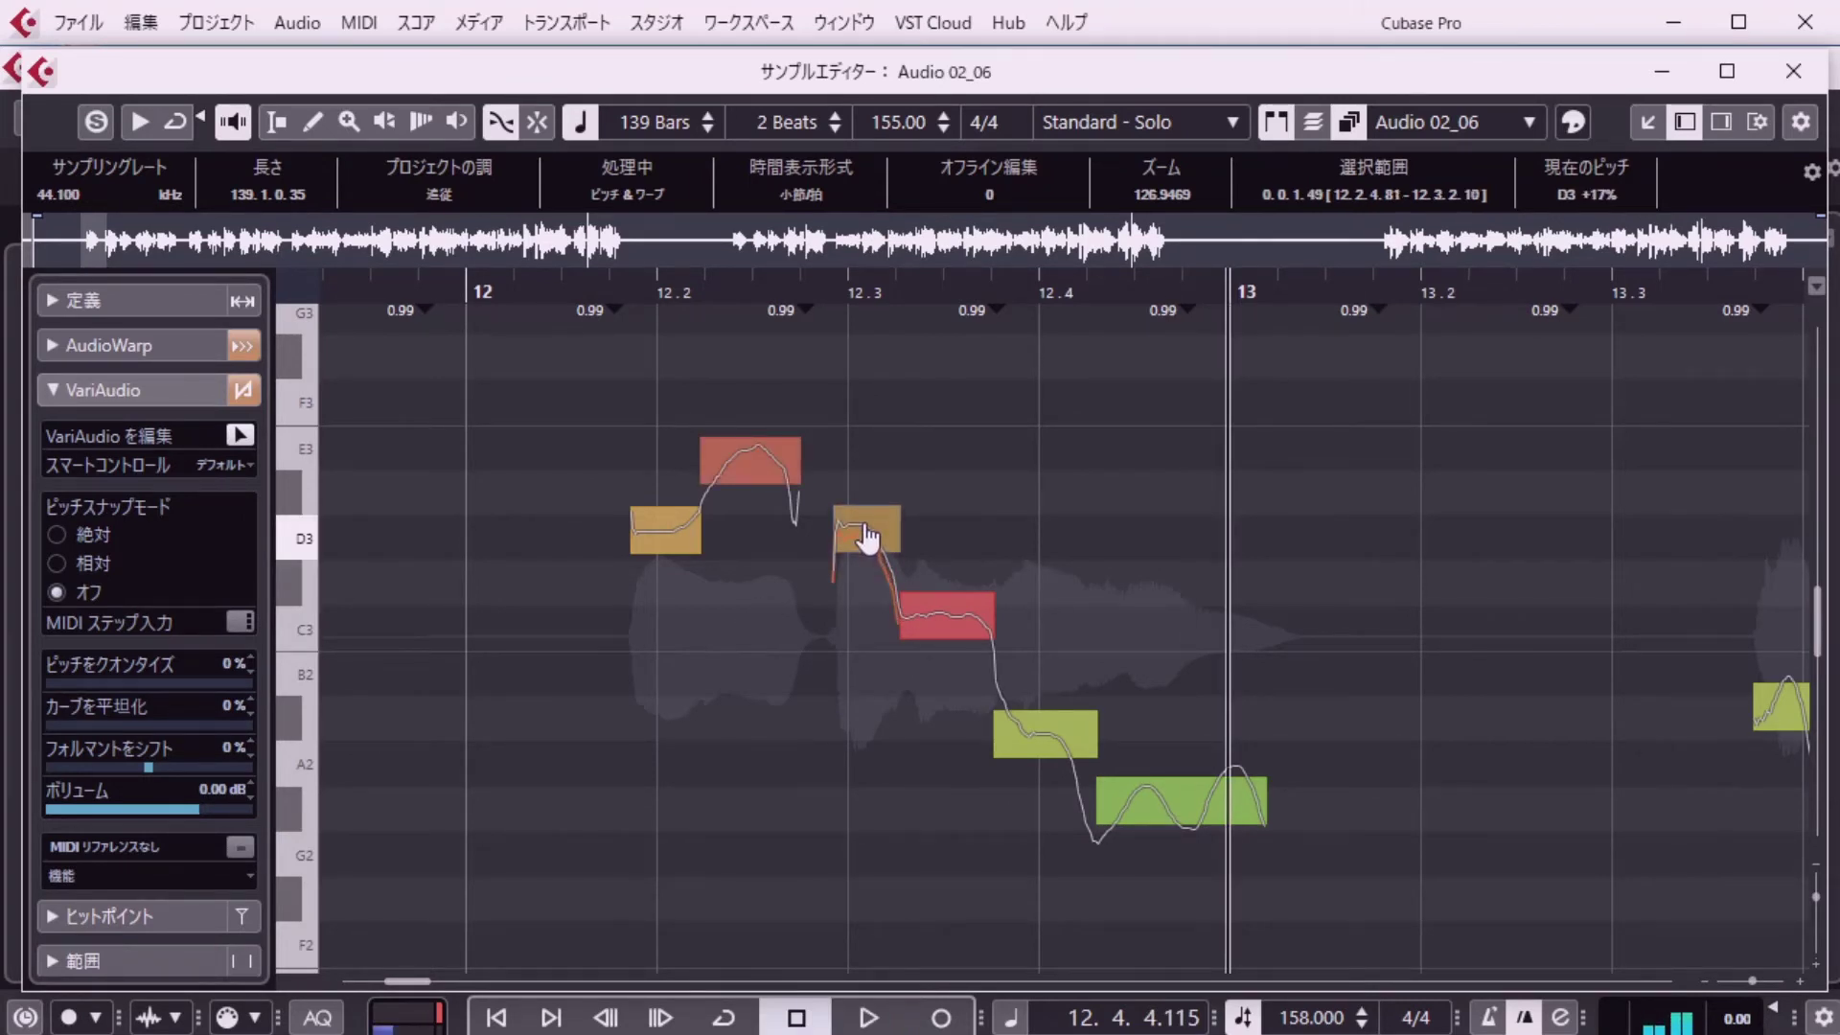
pyautogui.press('KP_1')
pyautogui.press('space')
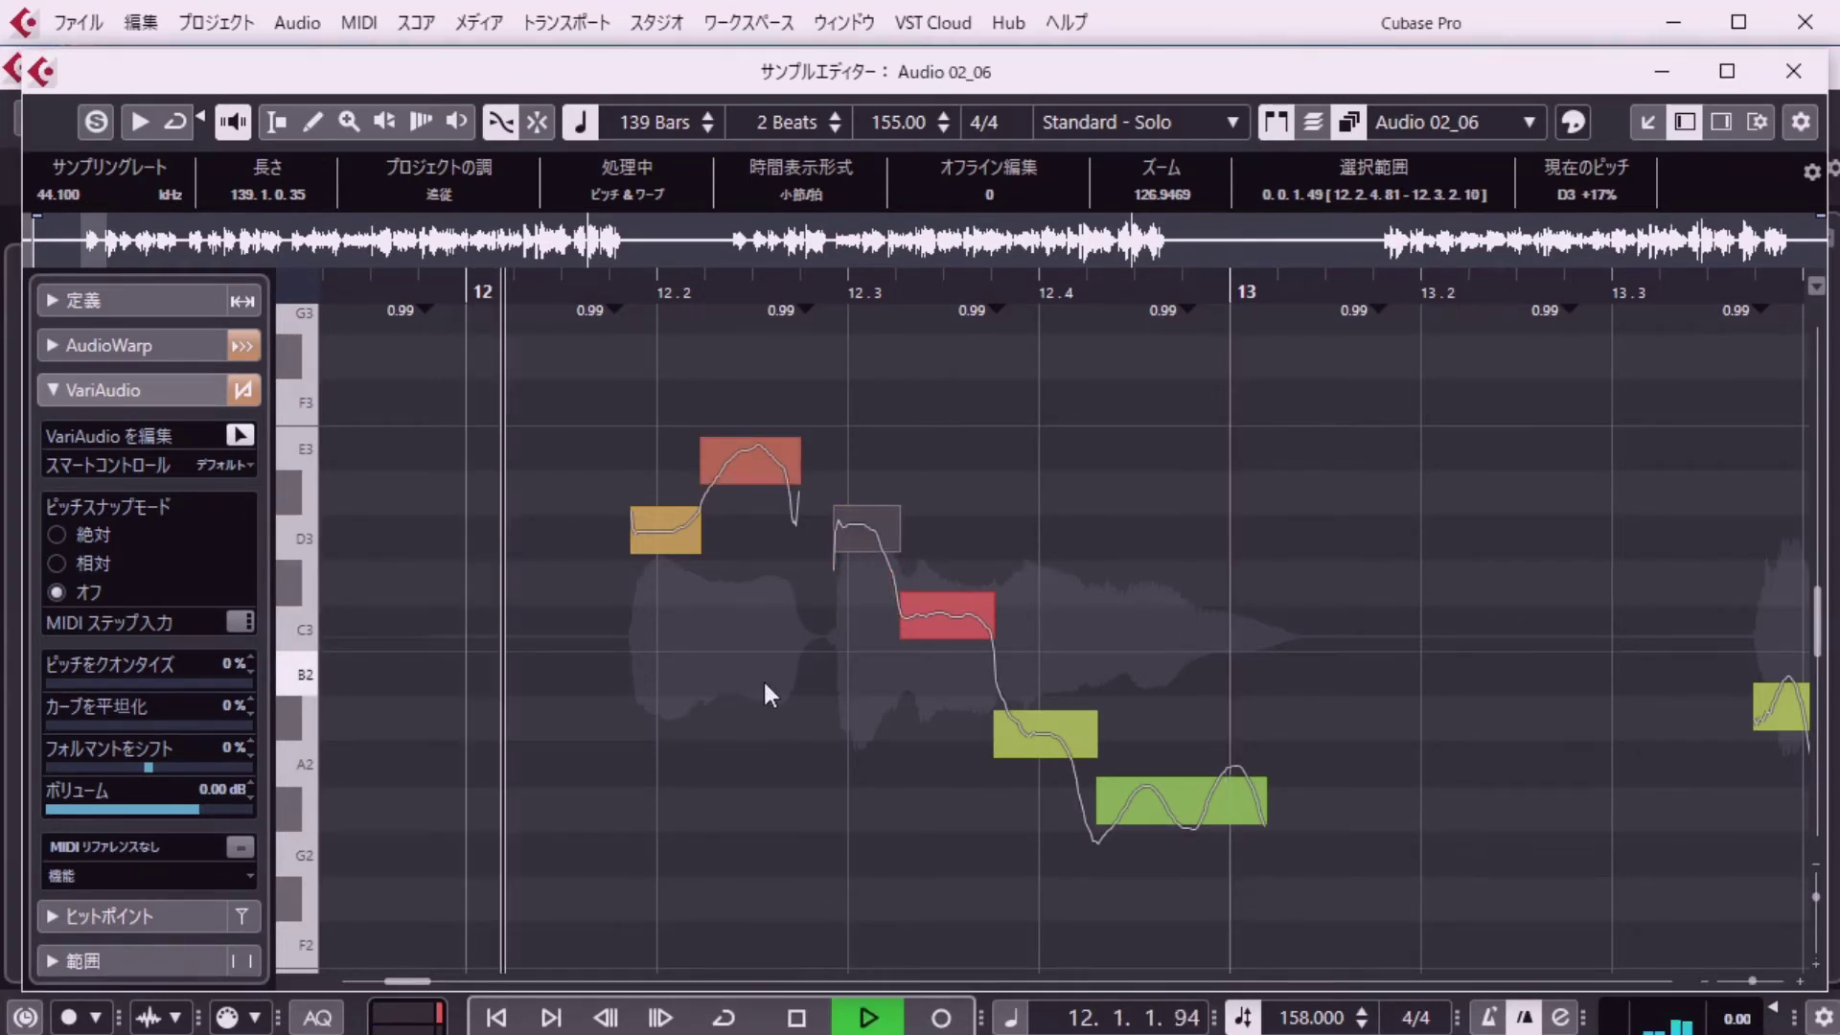
pyautogui.press('space')
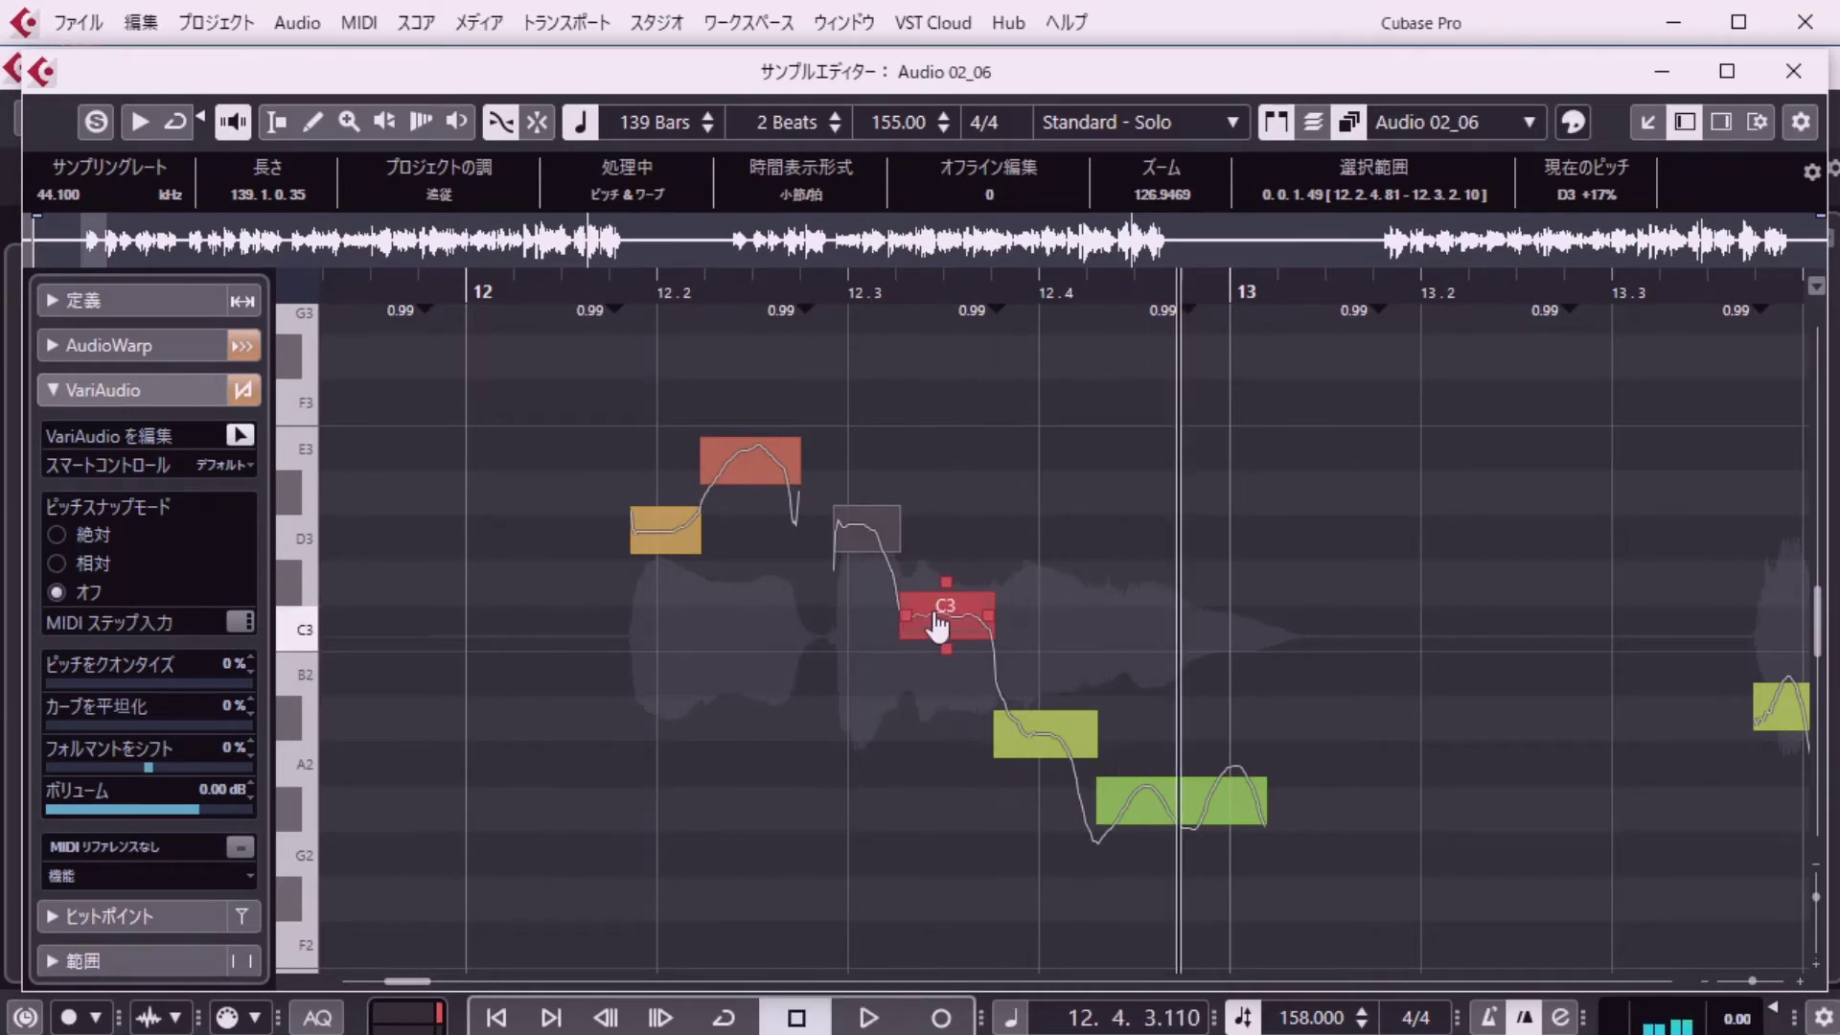
pyautogui.moveTo(937, 625); pyautogui.dragTo(938, 600)
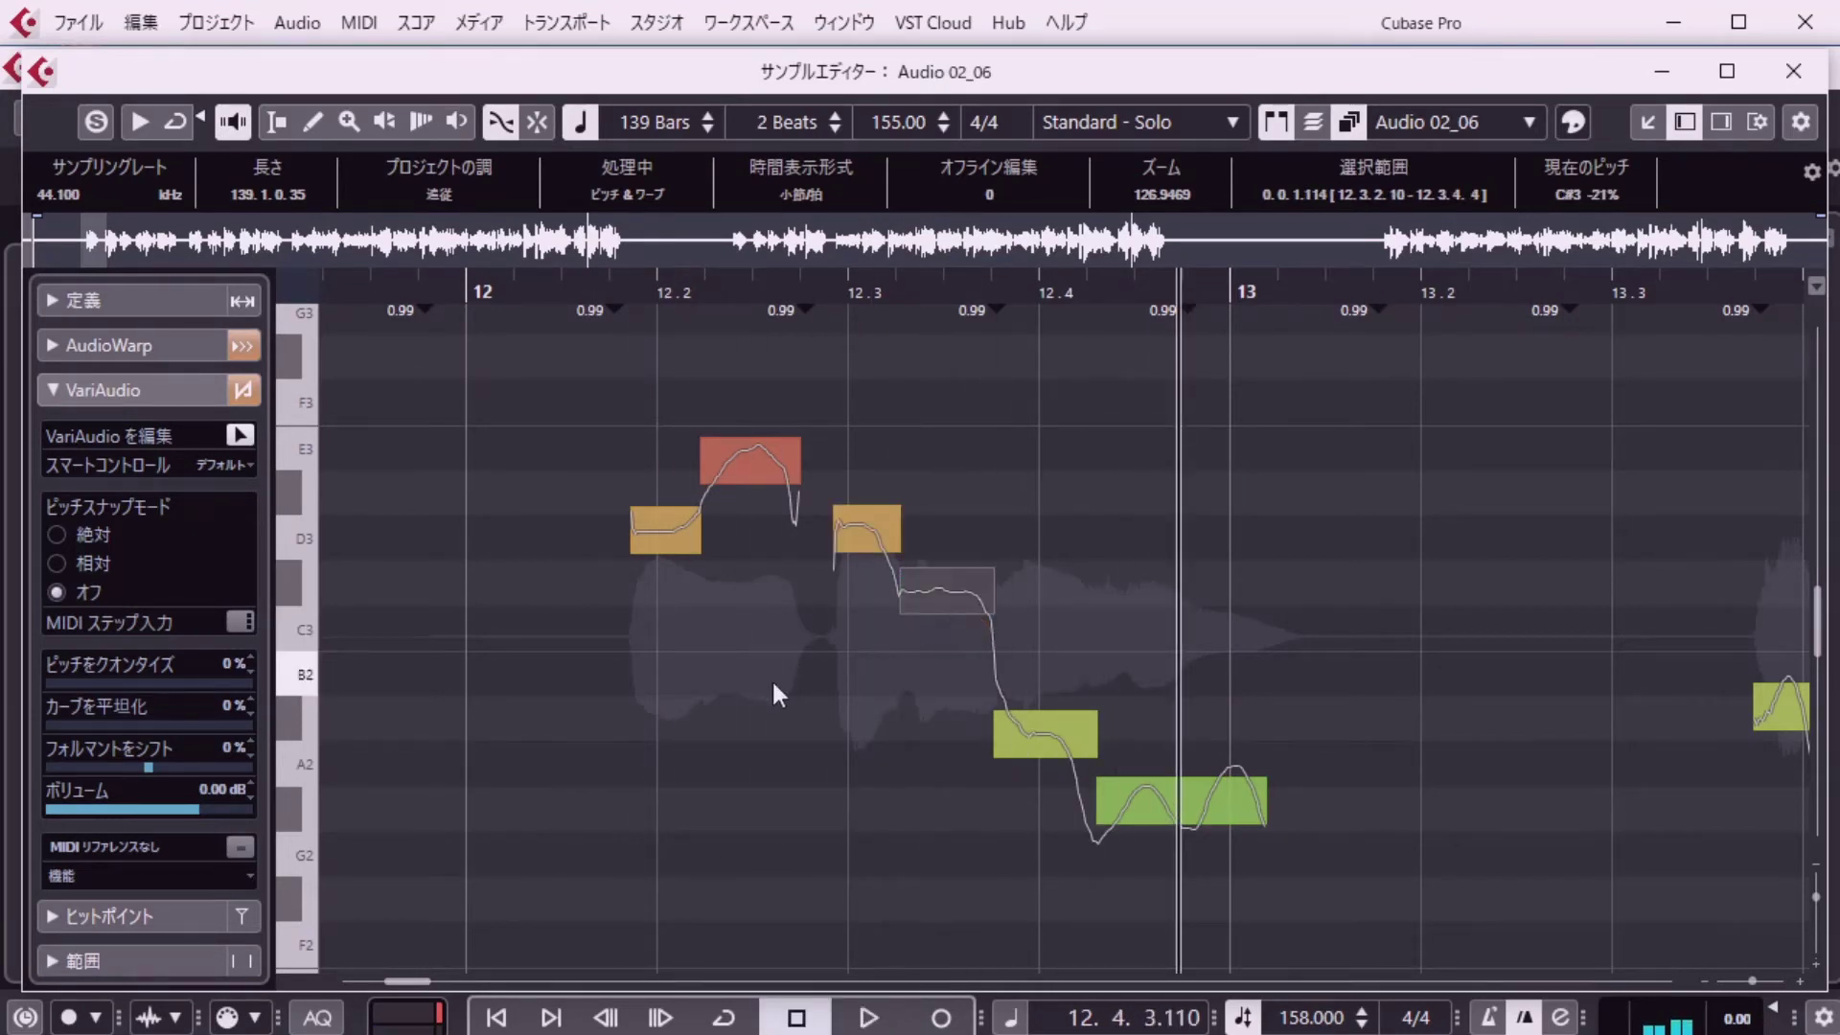
pyautogui.press('KP_1')
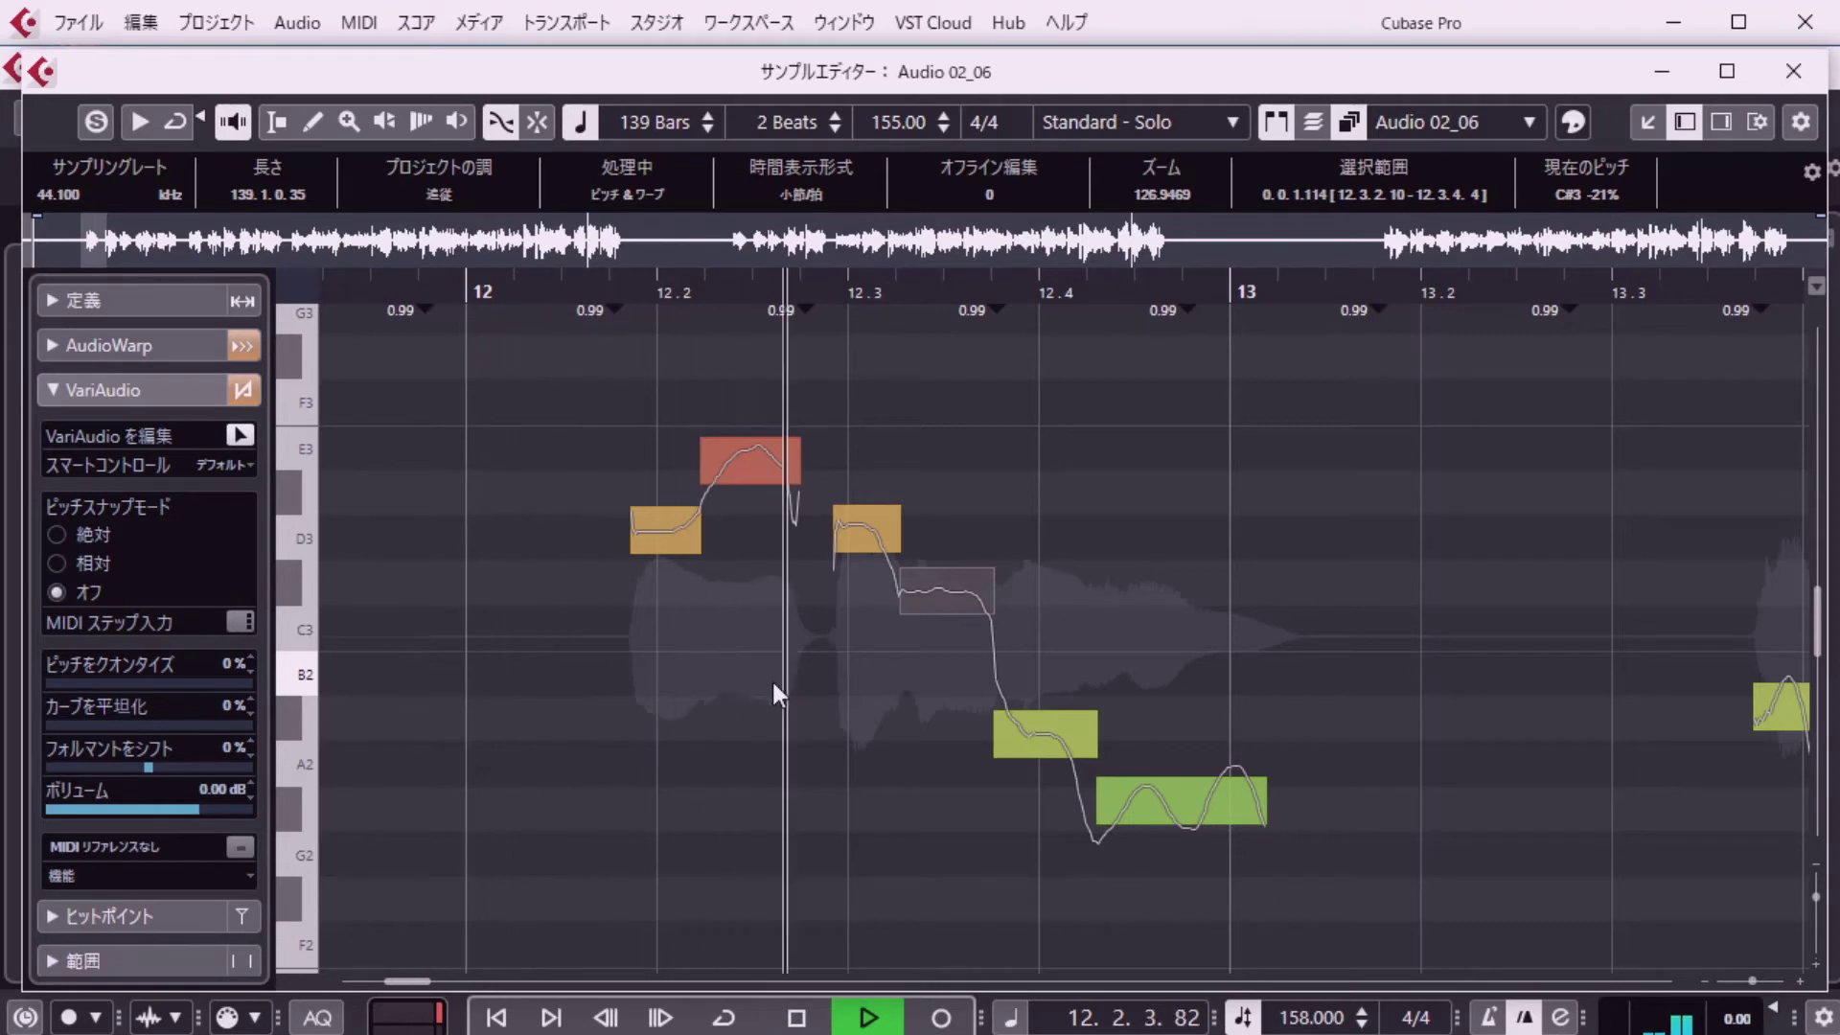
pyautogui.press('space')
# Raise the last two segments of the bar 12 phrase to B2 -38% and A2 -24%, auditioning after each change.
pyautogui.moveTo(1032, 762); pyautogui.dragTo(1032, 707)
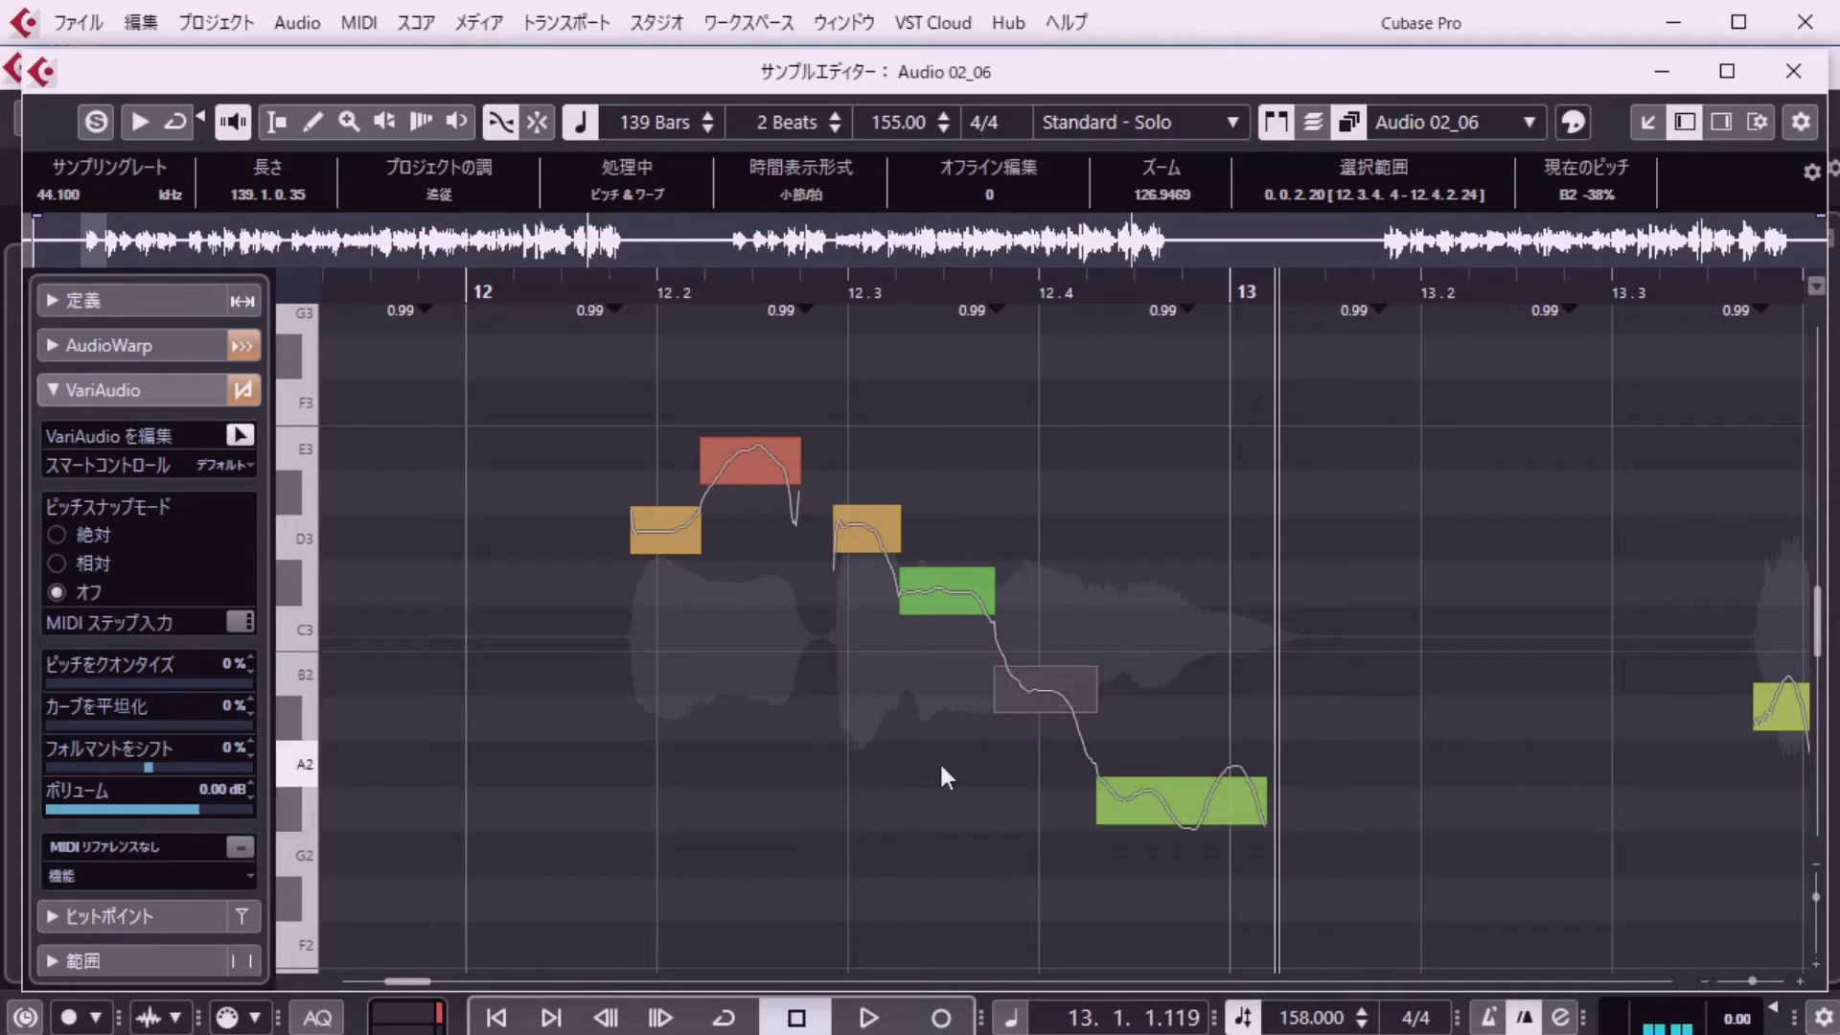
pyautogui.hotkey('shift', 'p')
pyautogui.press('Return')
pyautogui.press('space')
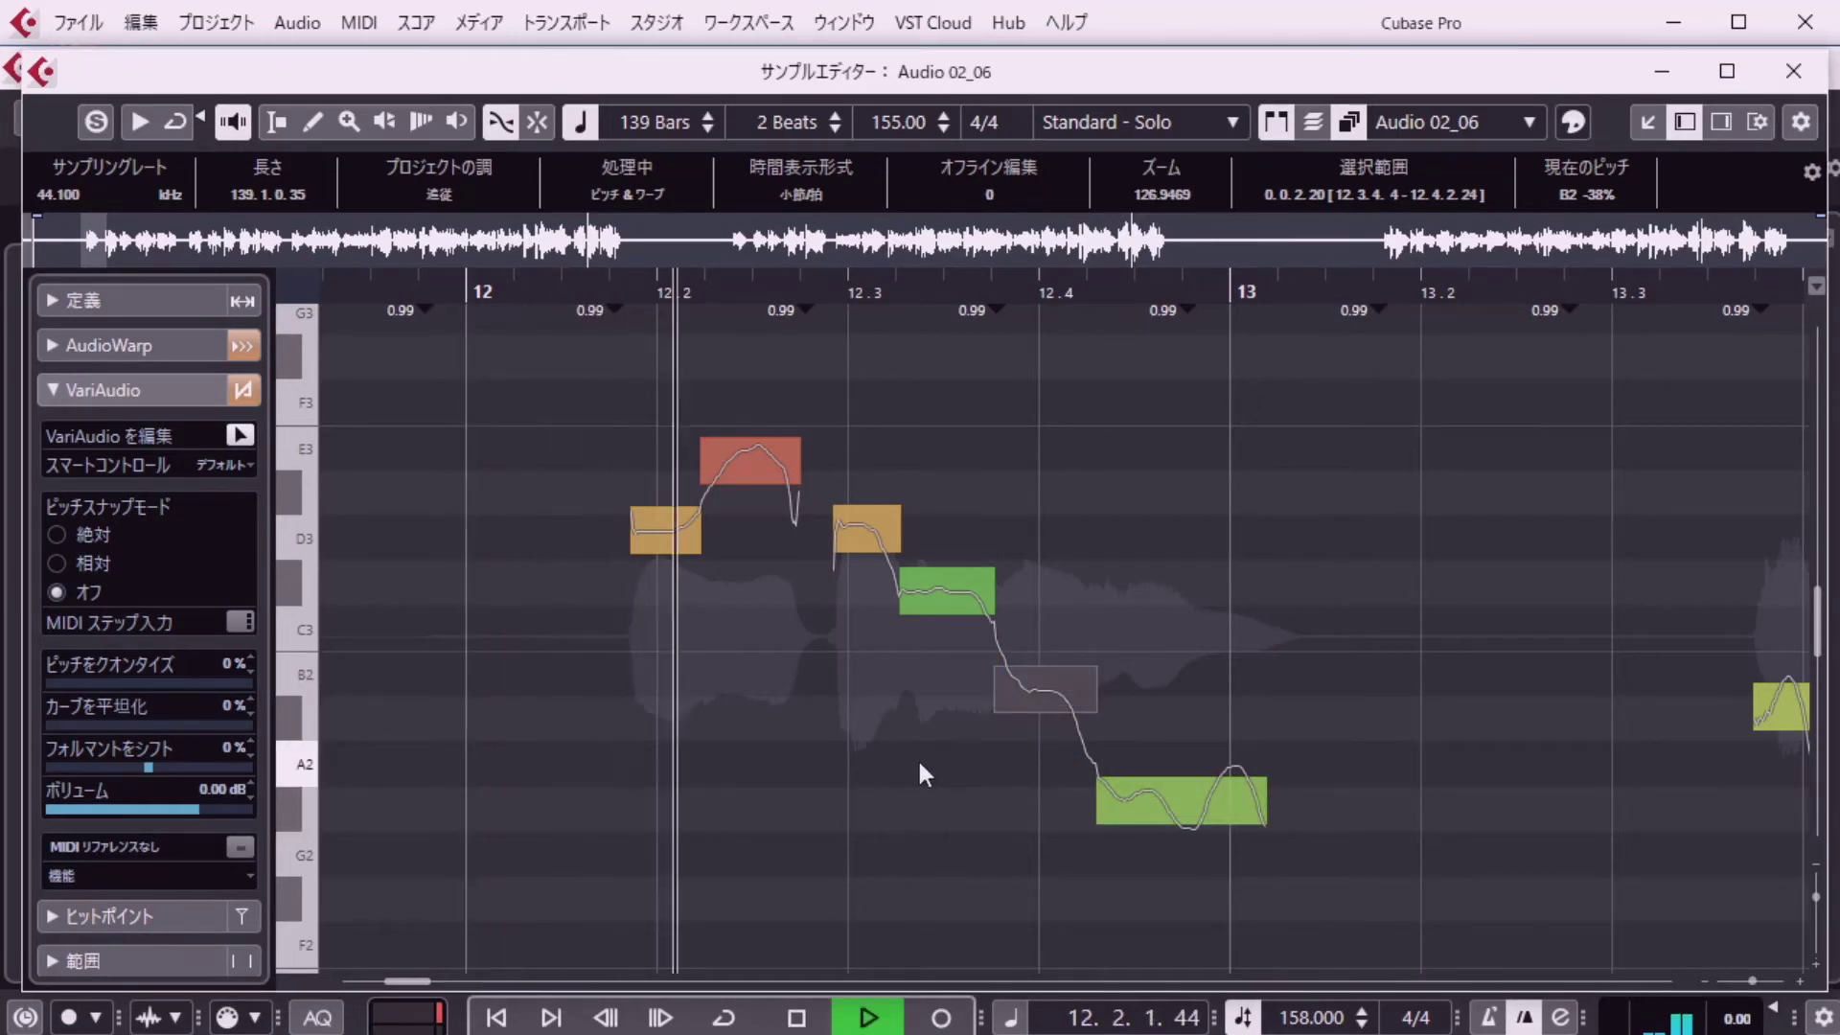
pyautogui.press('space')
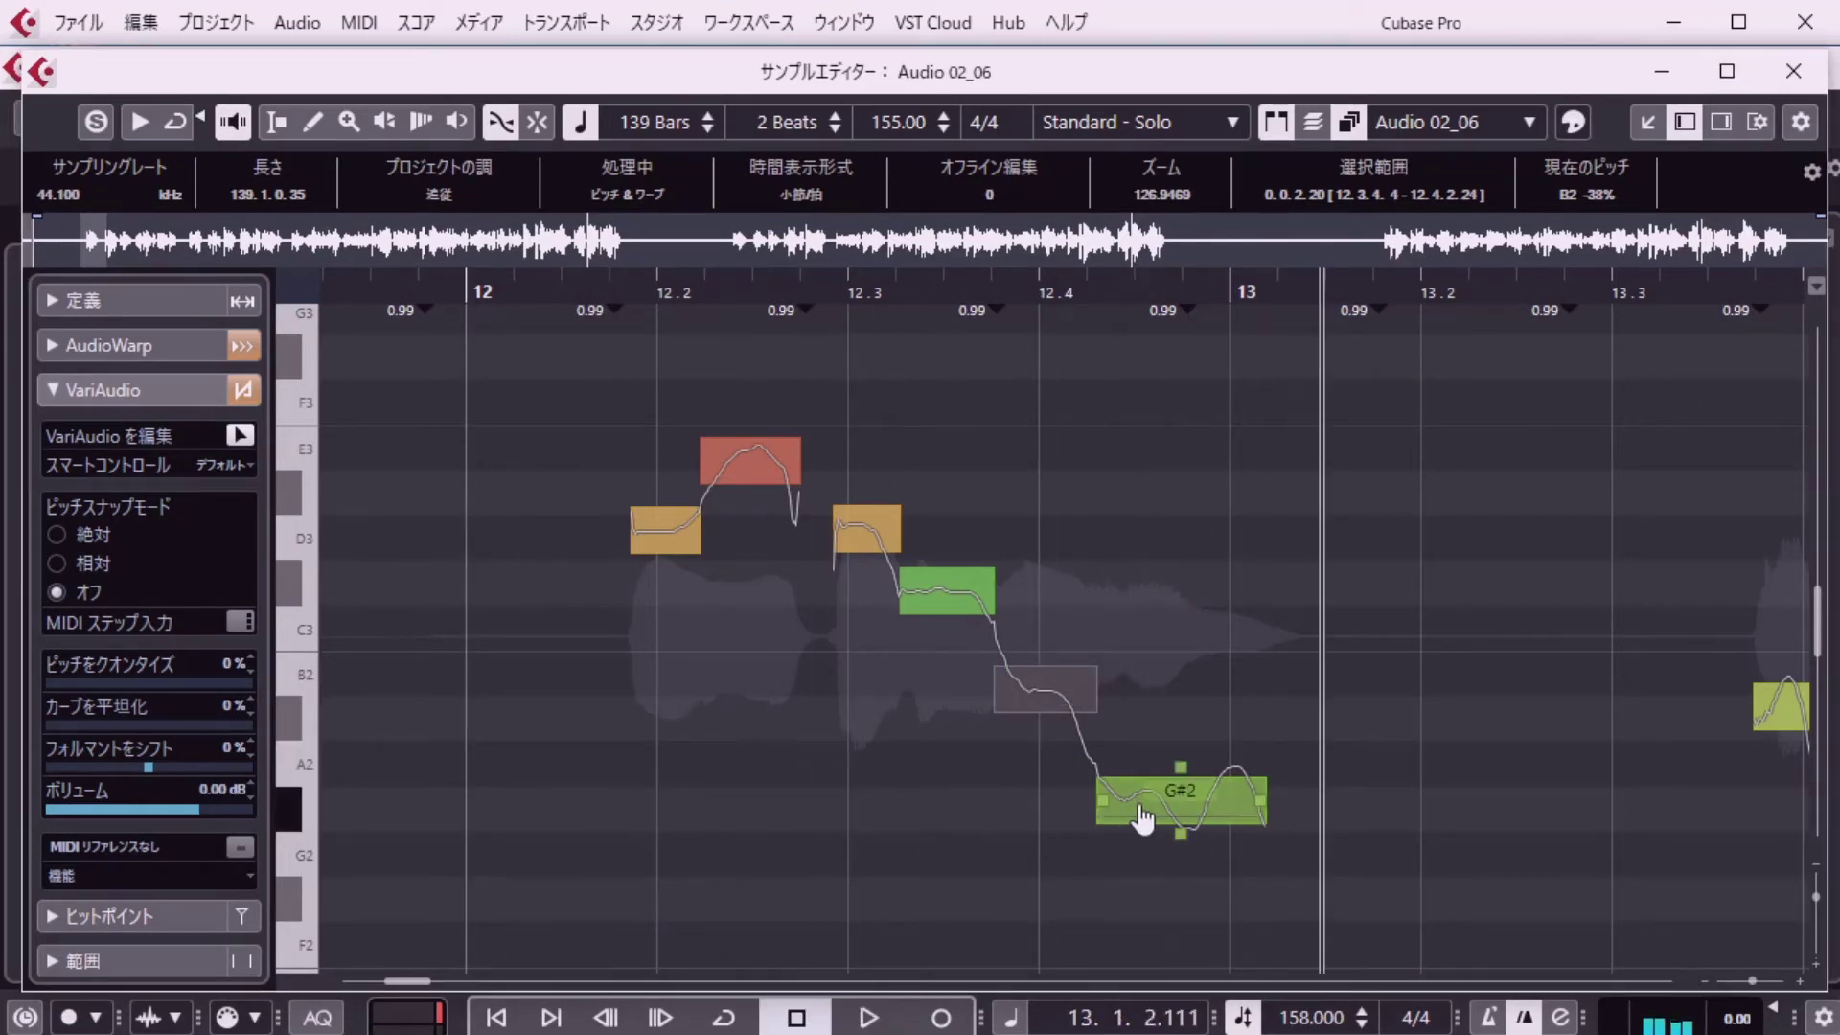
pyautogui.moveTo(1145, 815); pyautogui.dragTo(1144, 790)
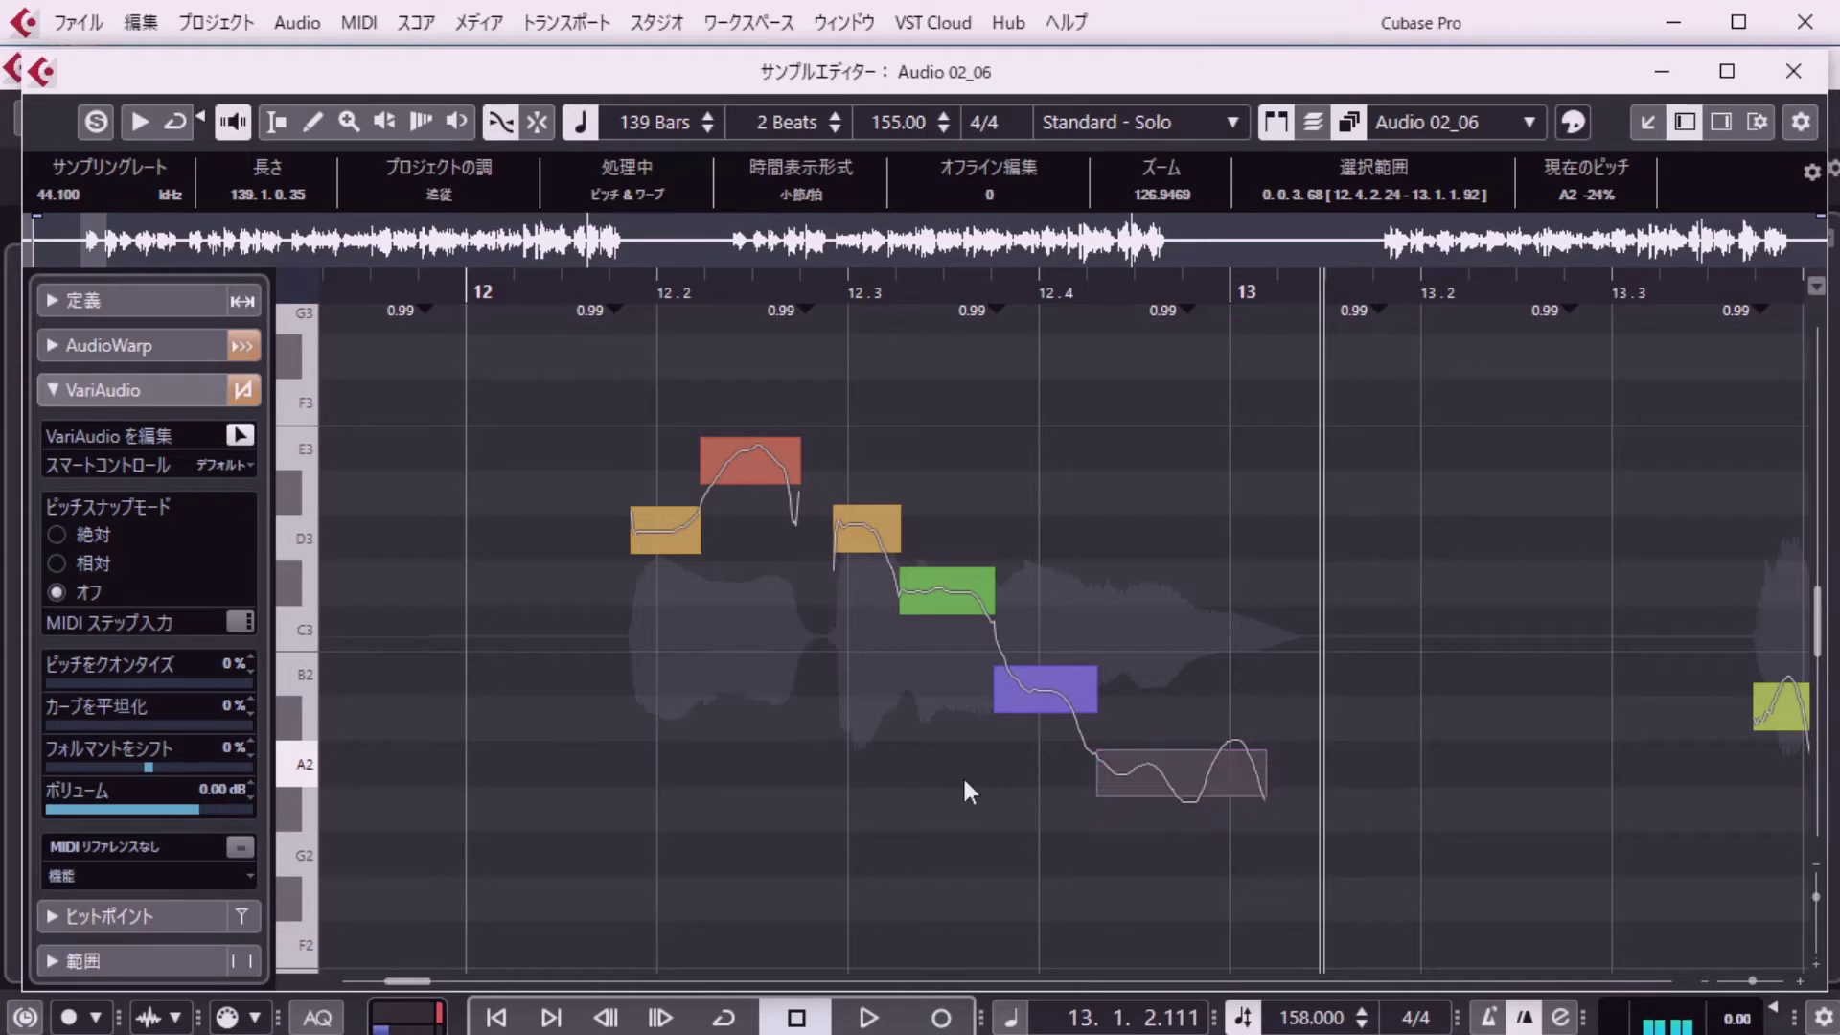
pyautogui.click(900, 778)
pyautogui.press('space')
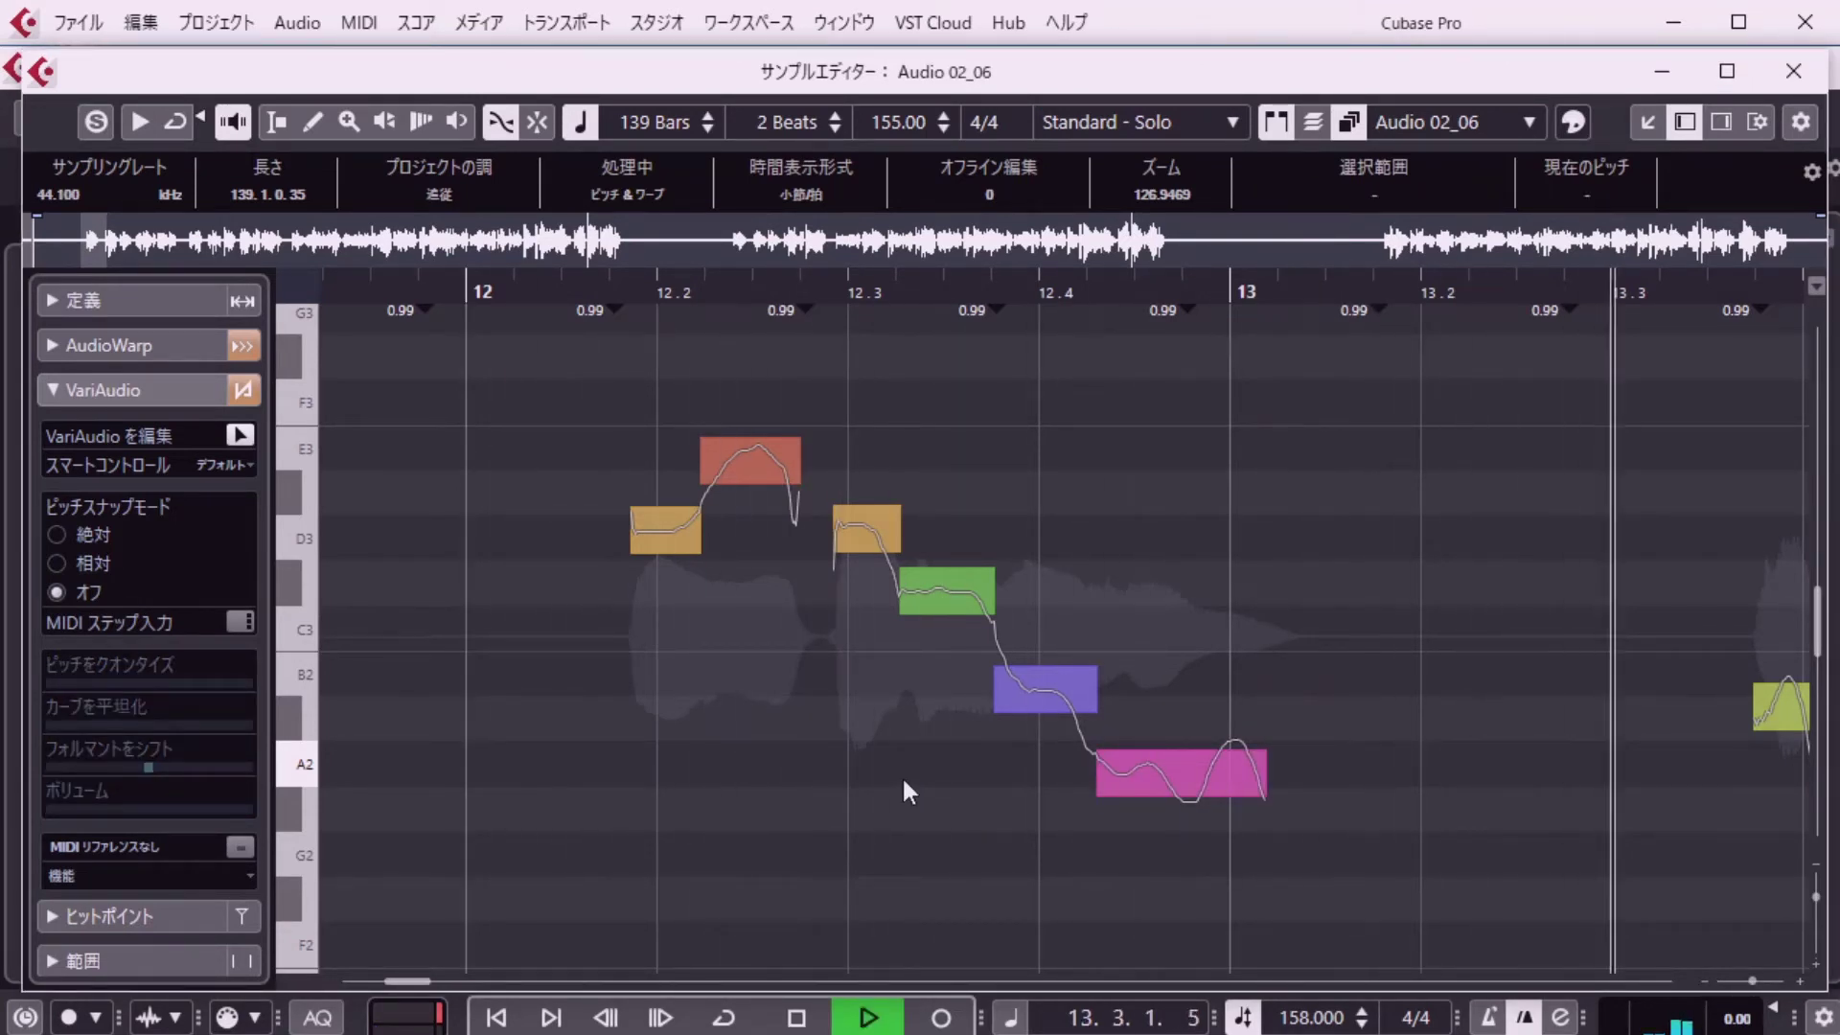
pyautogui.press('space')
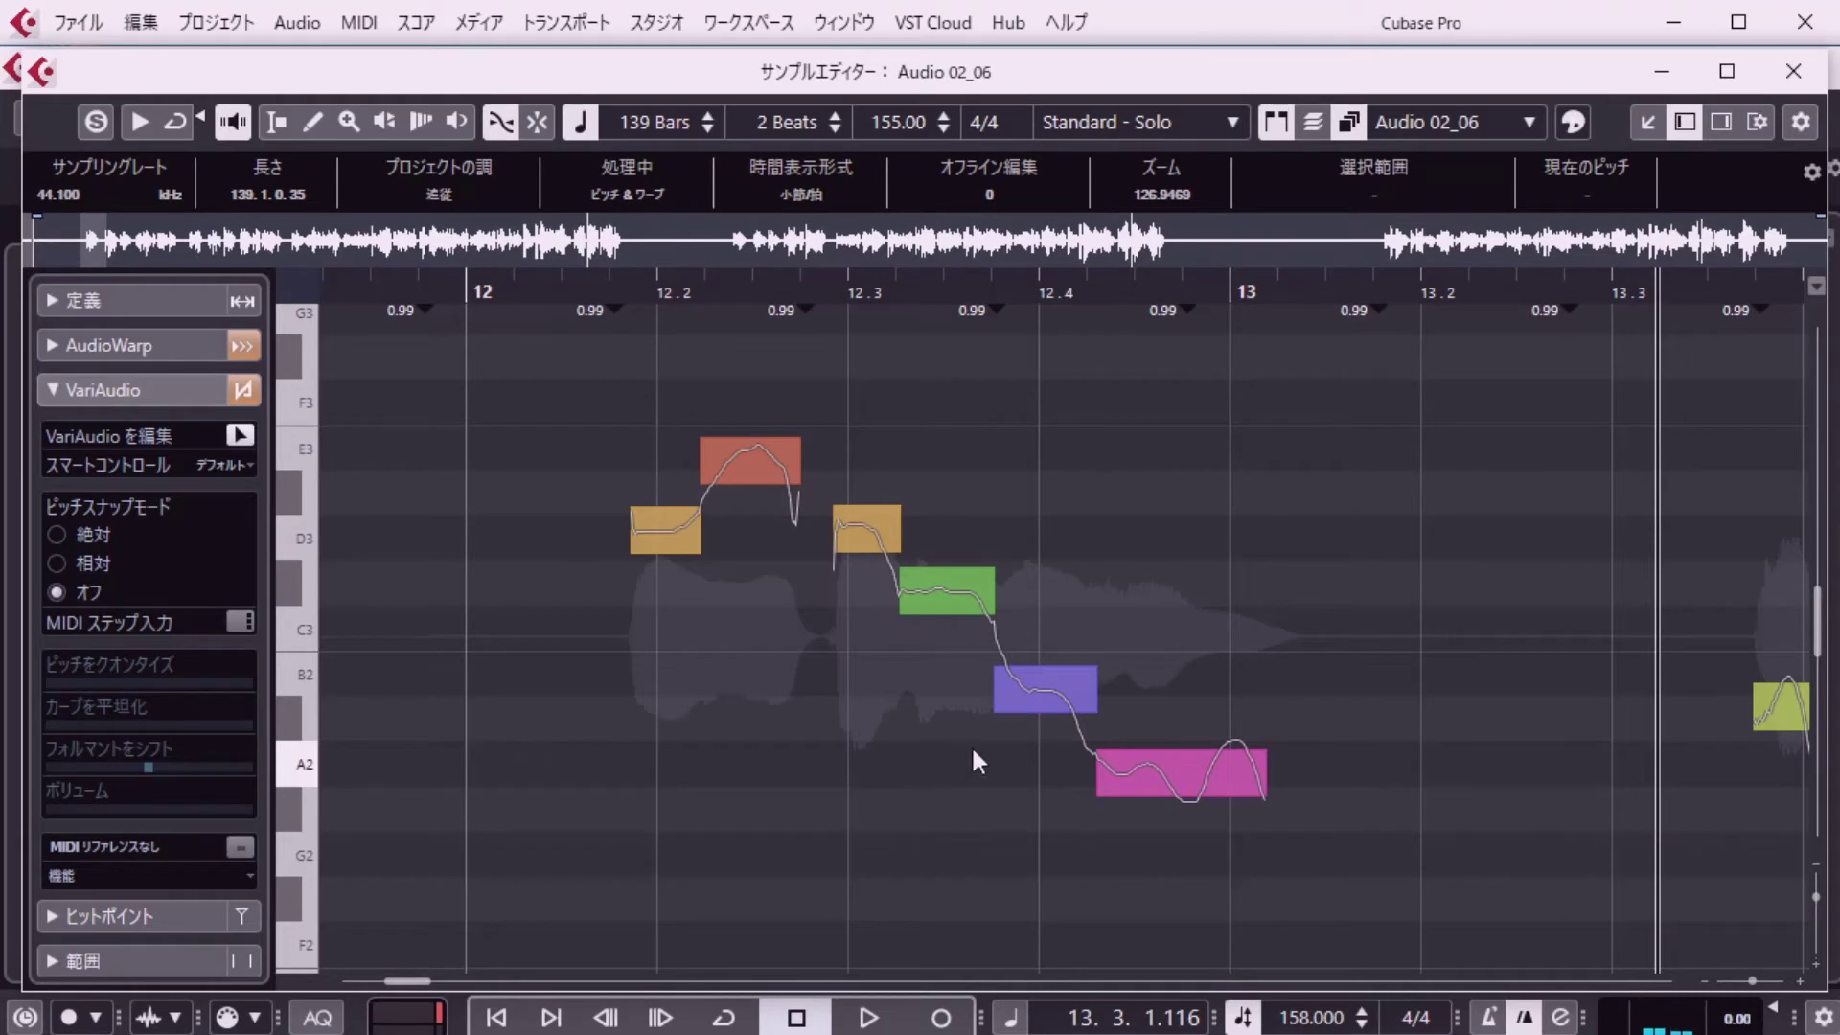
# Fine-tune the B2 segment at beat 12.4 to B2 -48% and play back the phrase.
pyautogui.click(1042, 704)
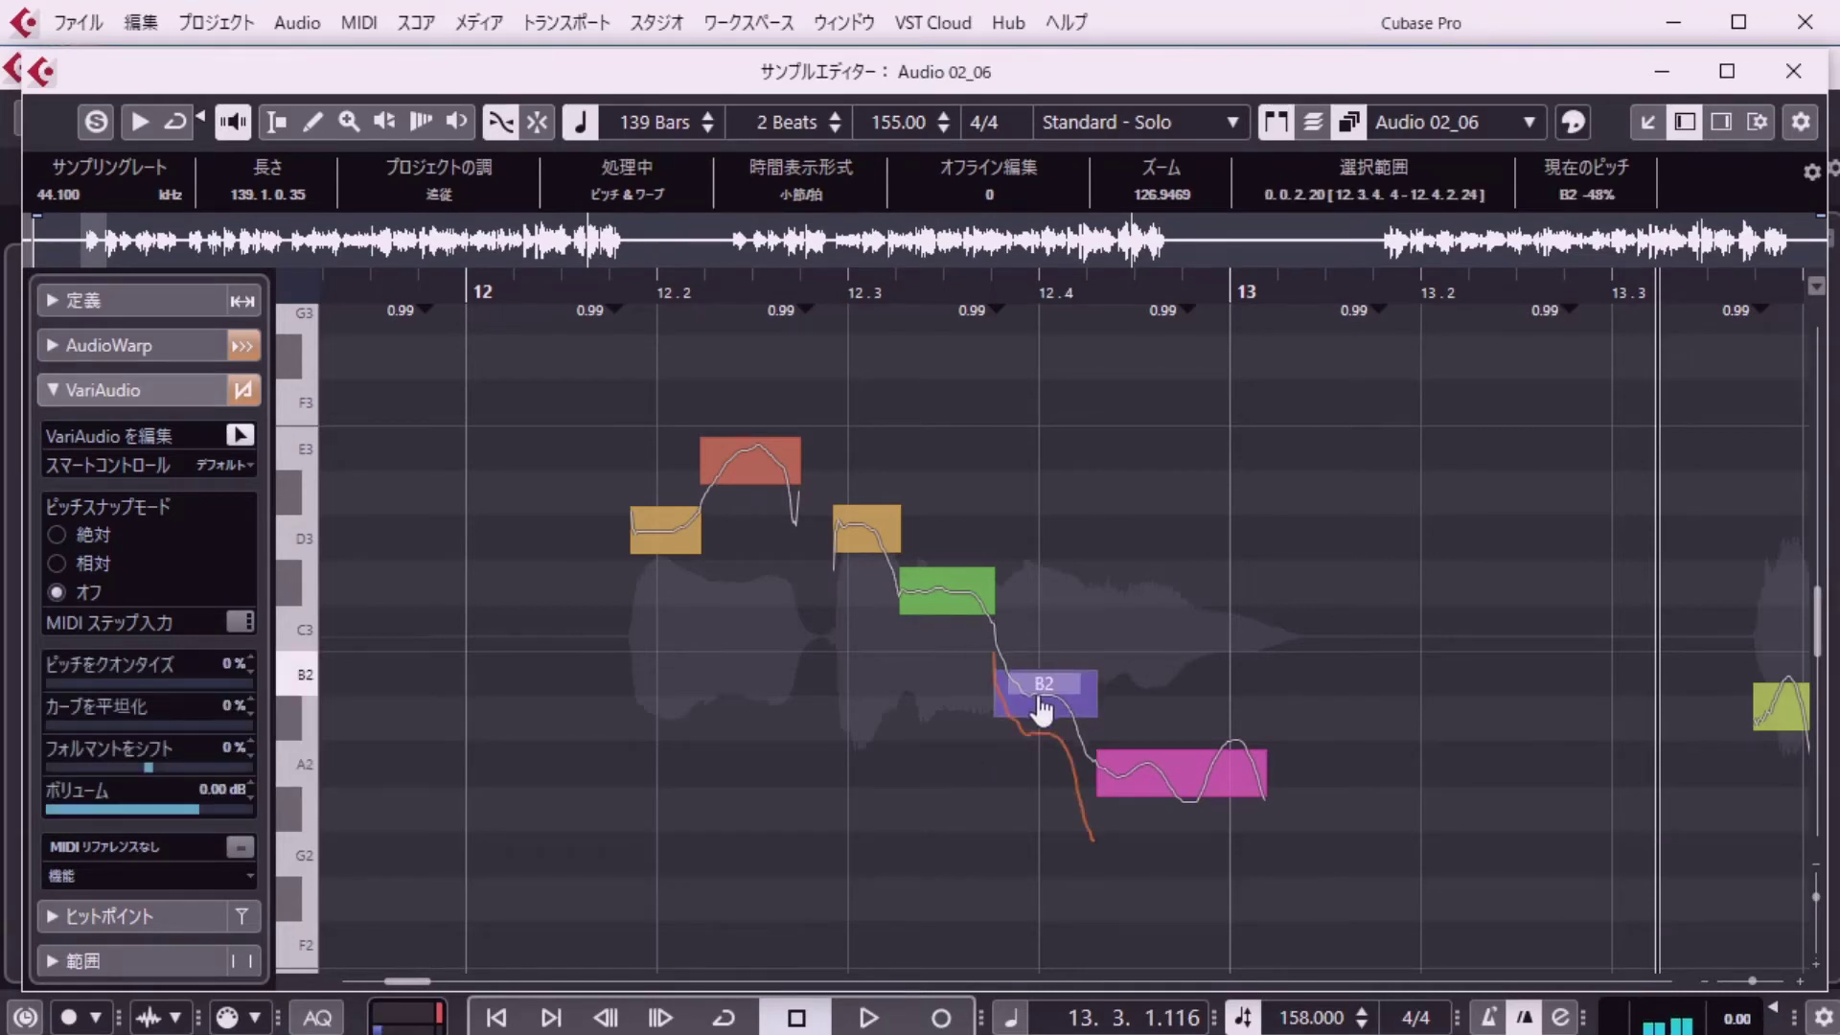
pyautogui.click(916, 774)
pyautogui.press('space')
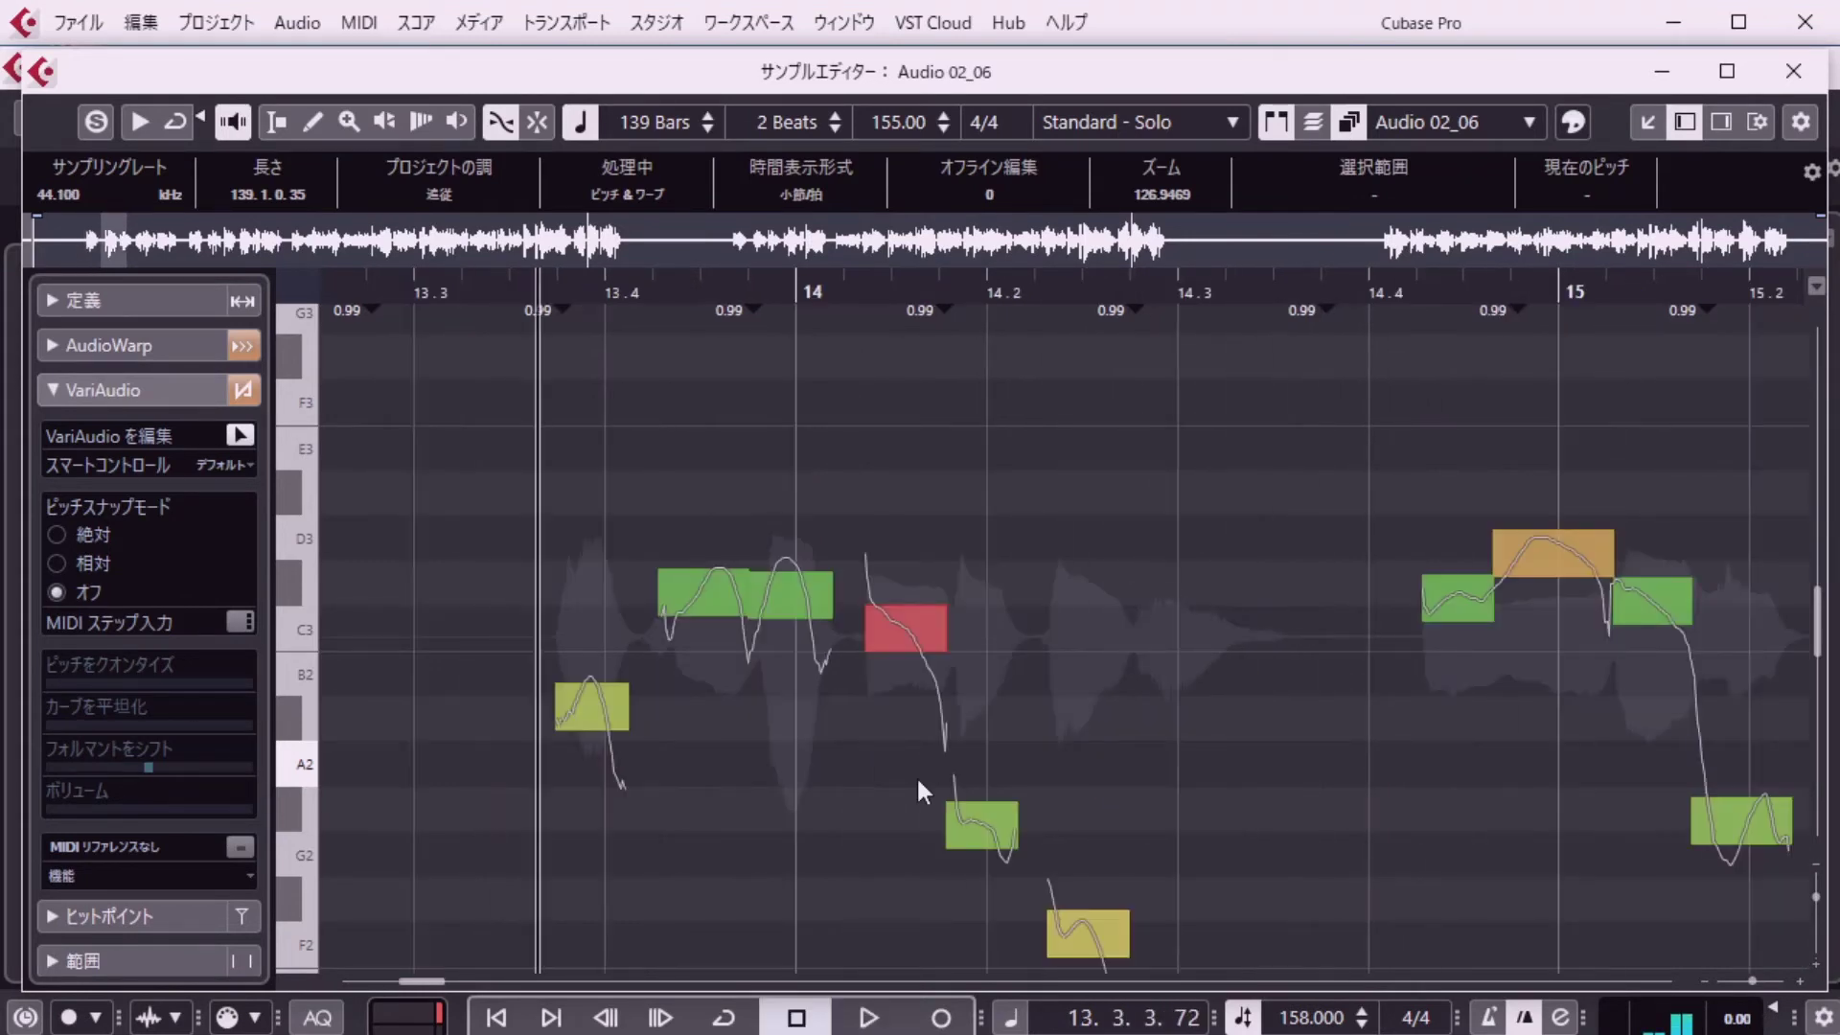
pyautogui.press('space')
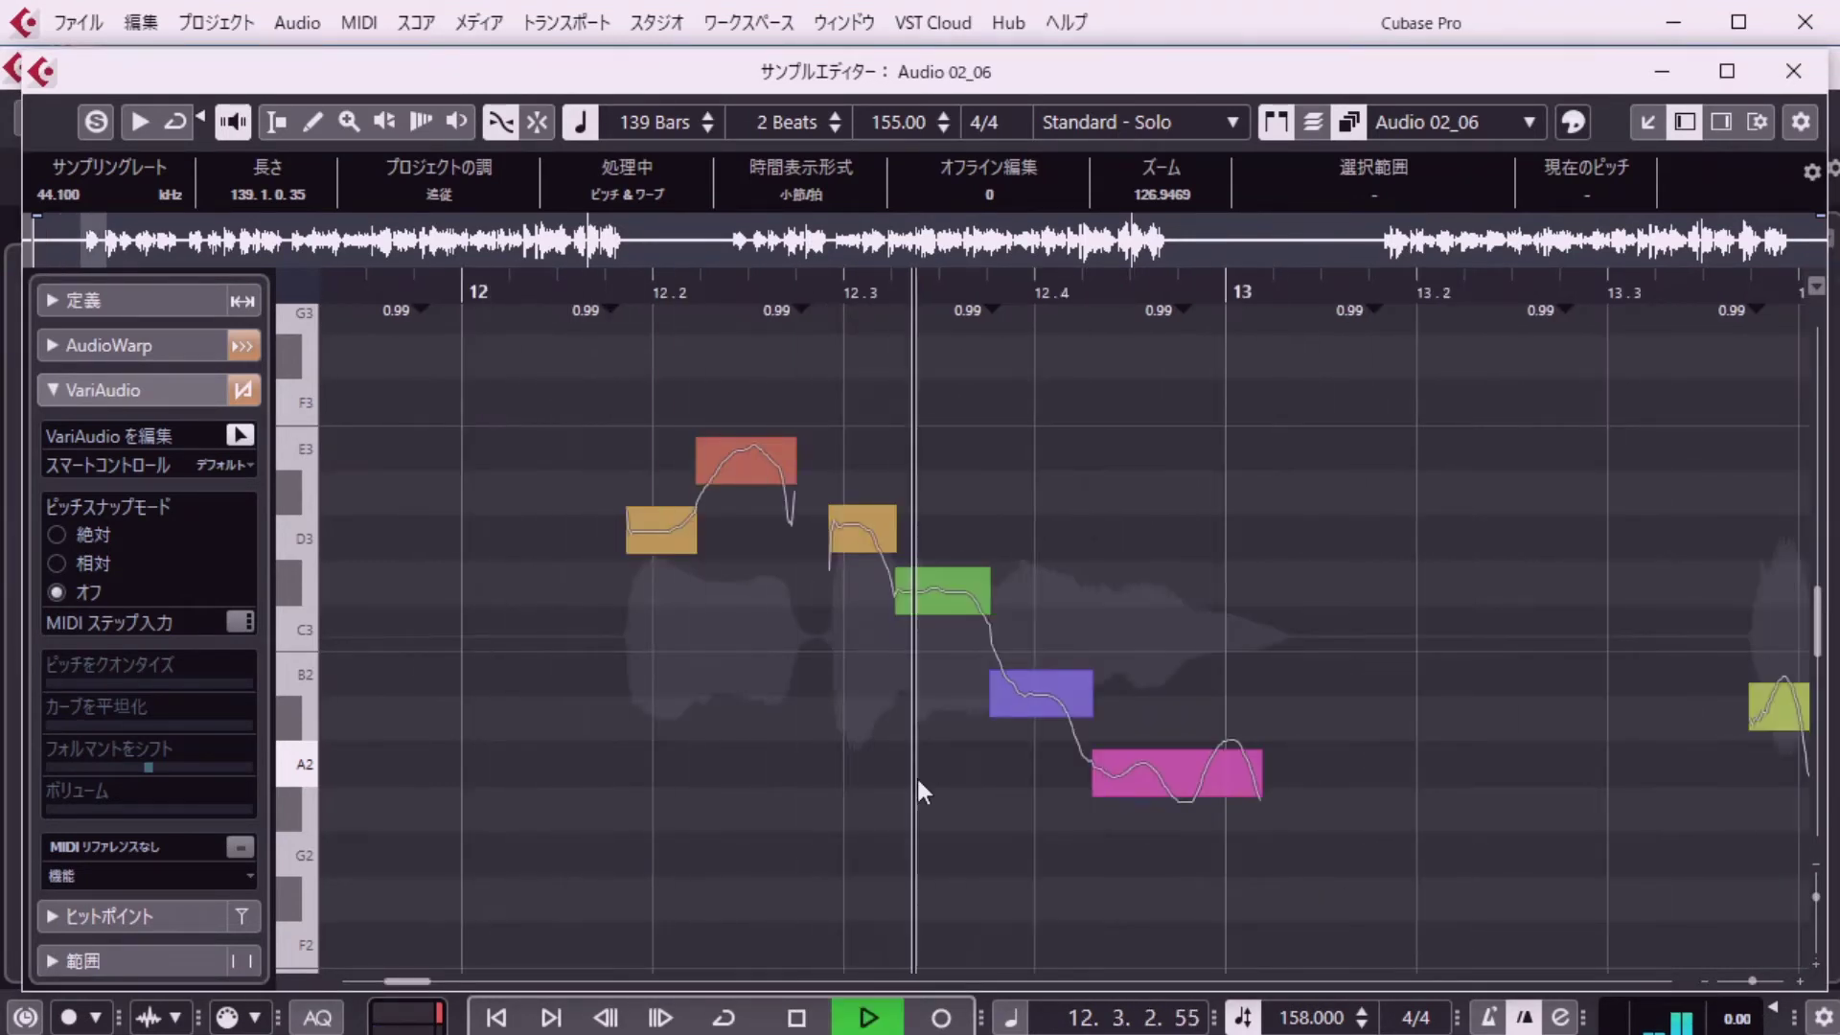
pyautogui.press('space')
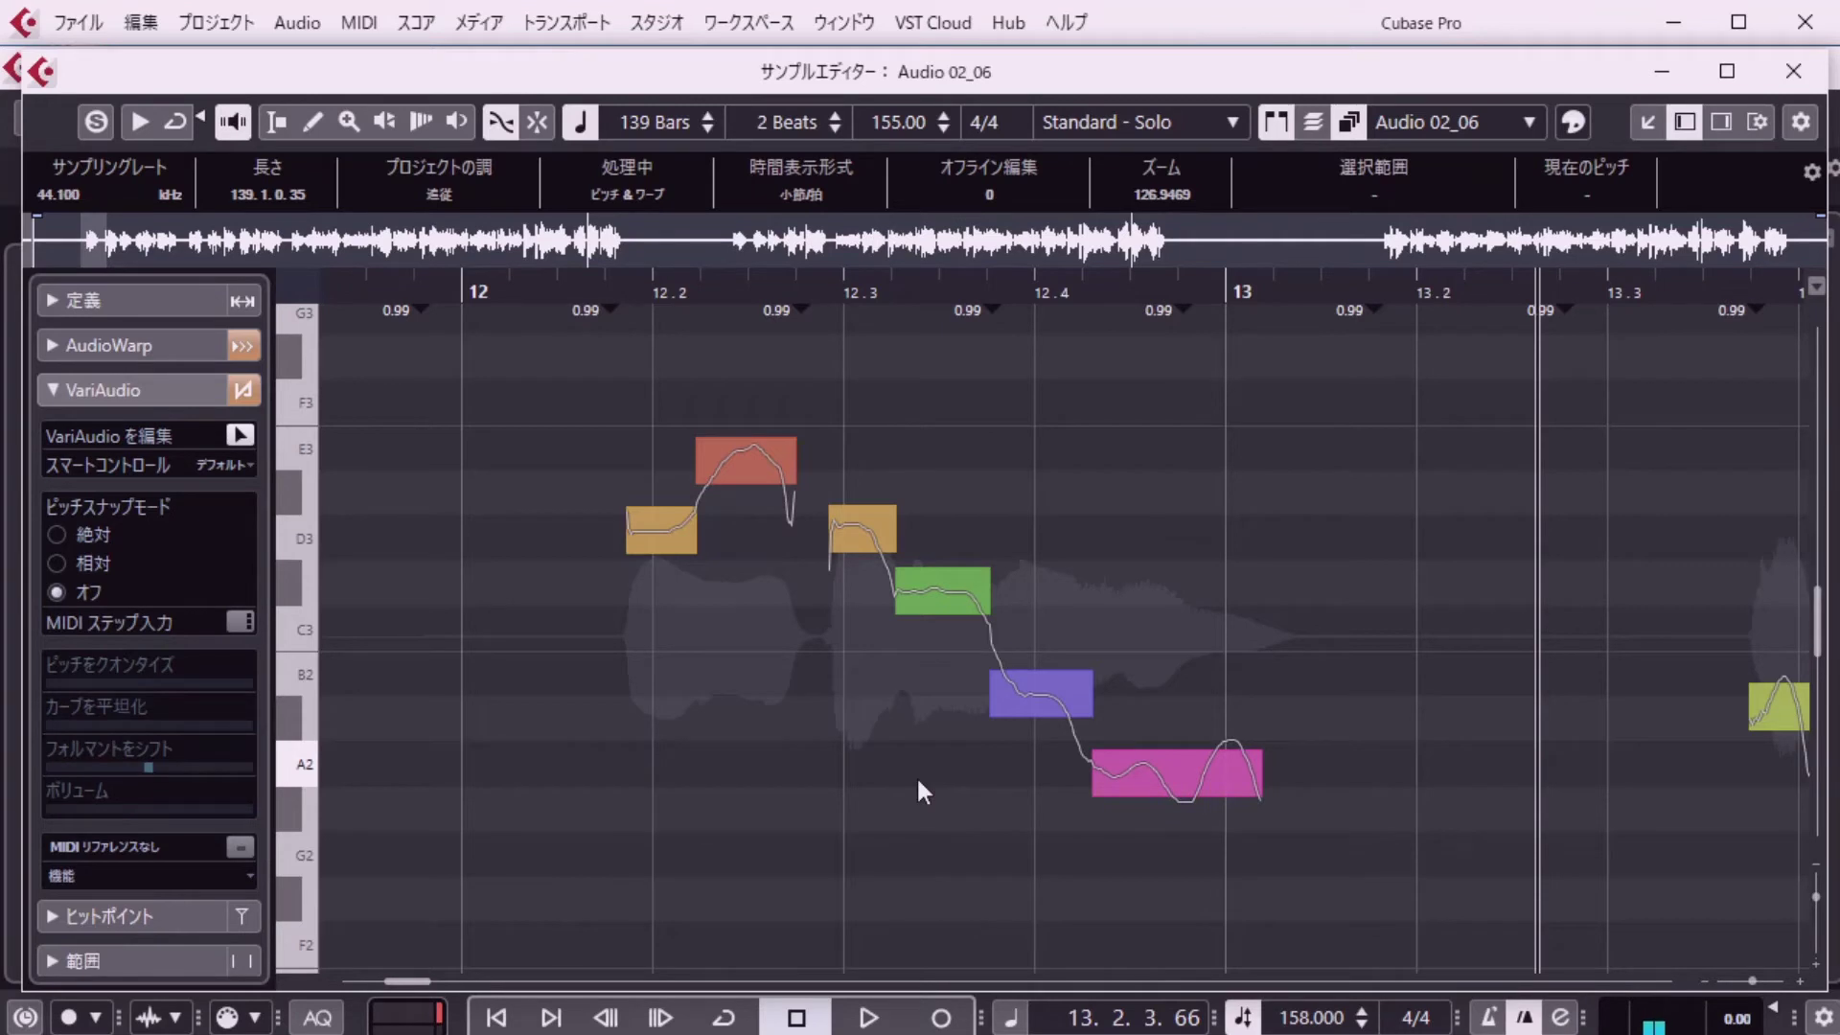
# Play back the next phrase, running from beat 13.3 to beat 14.3, to judge its pitches.
pyautogui.click(574, 981)
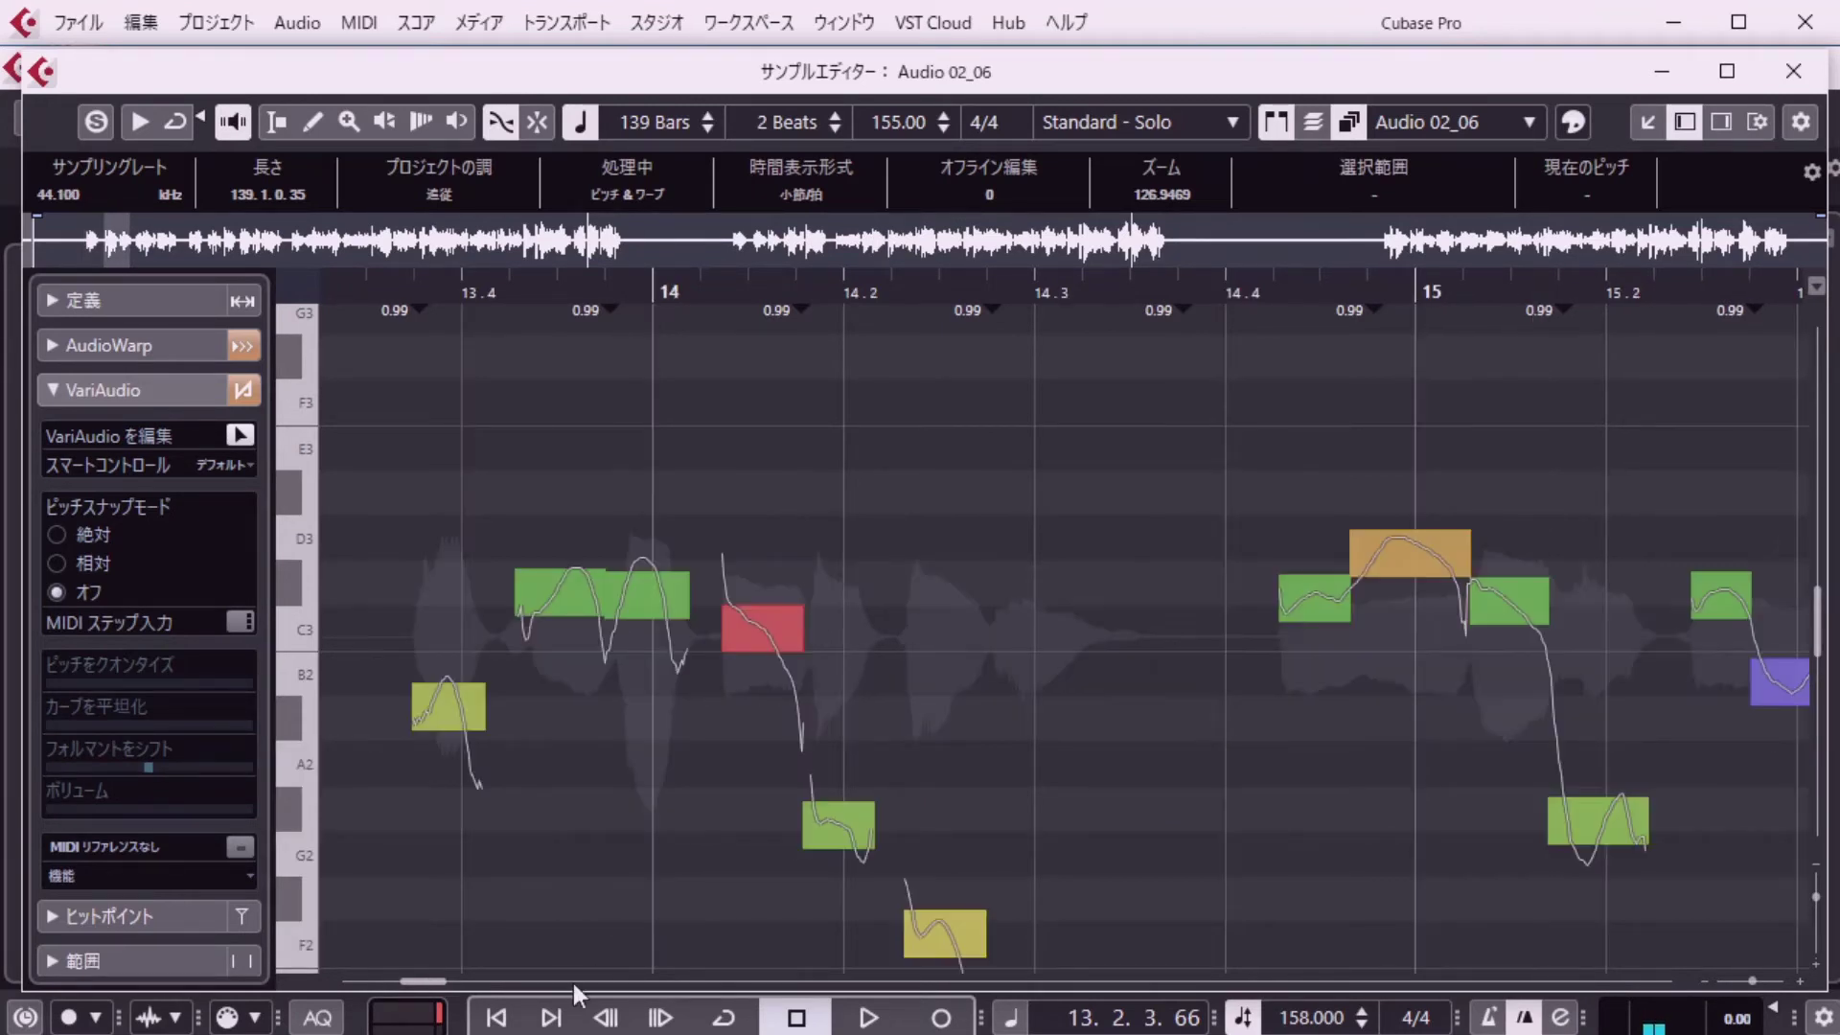
pyautogui.scroll(-3, 681, 882)
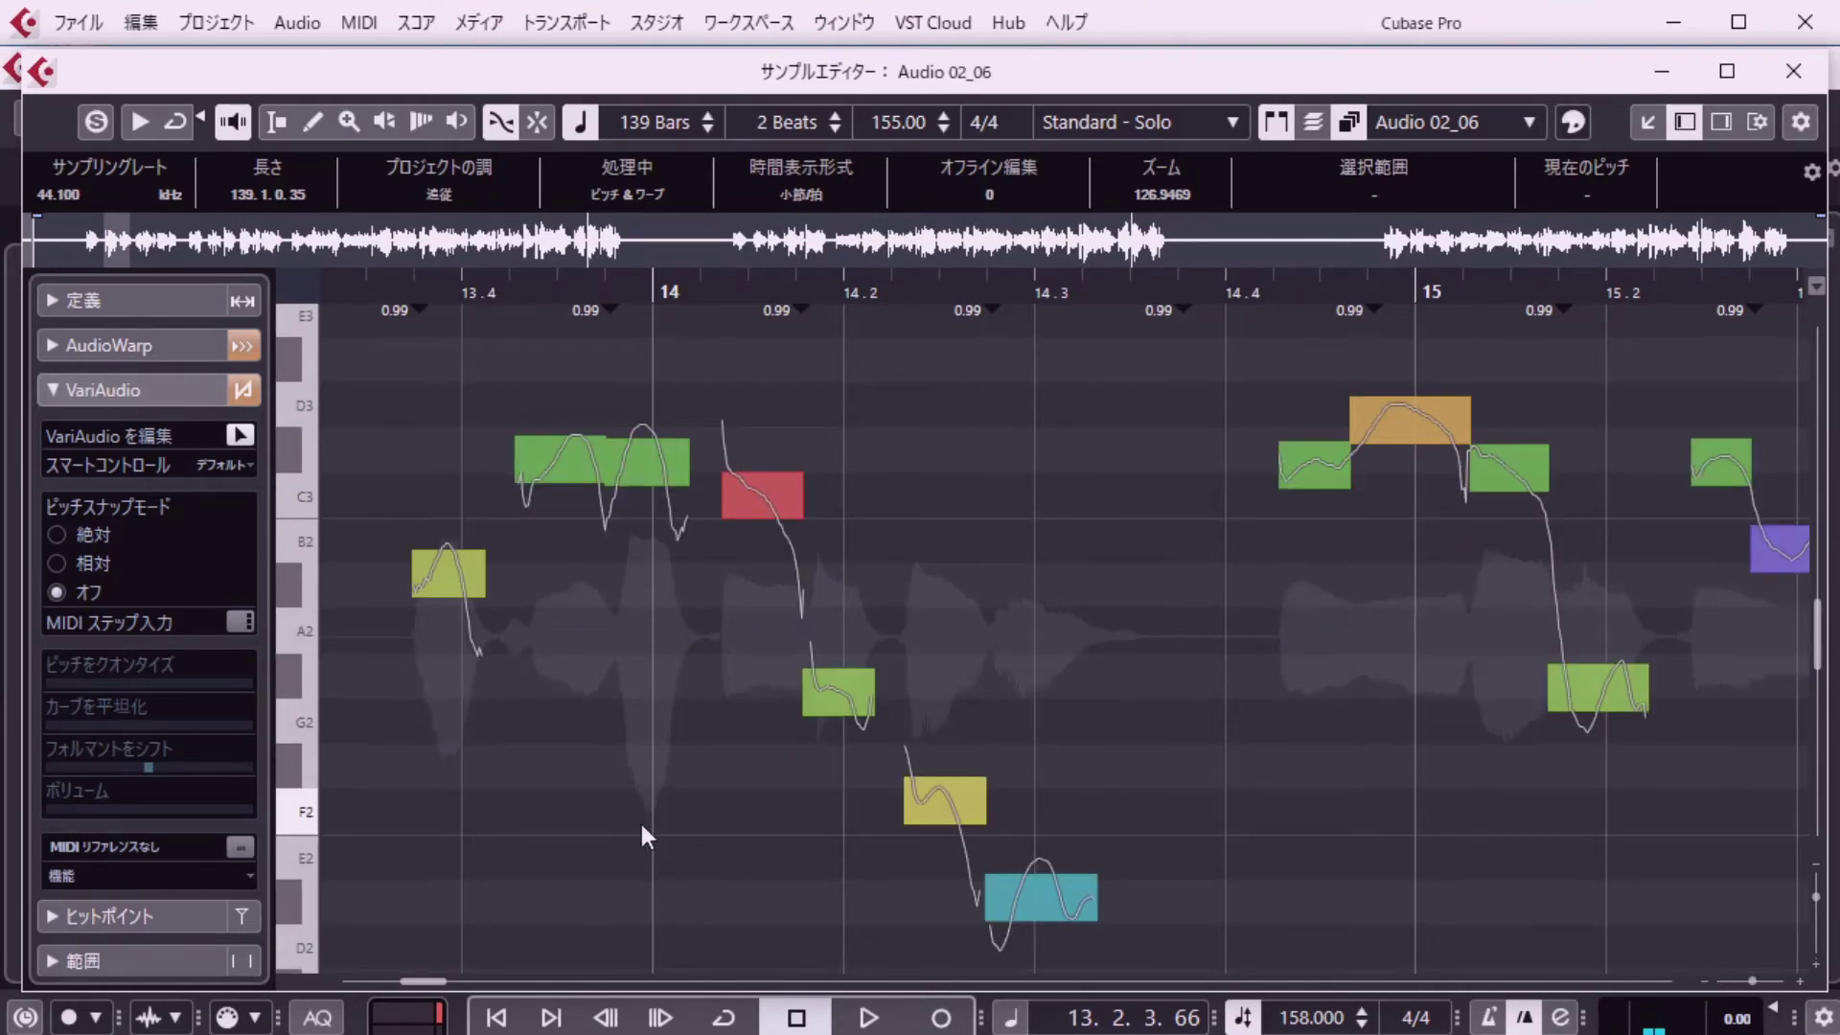
pyautogui.press('space')
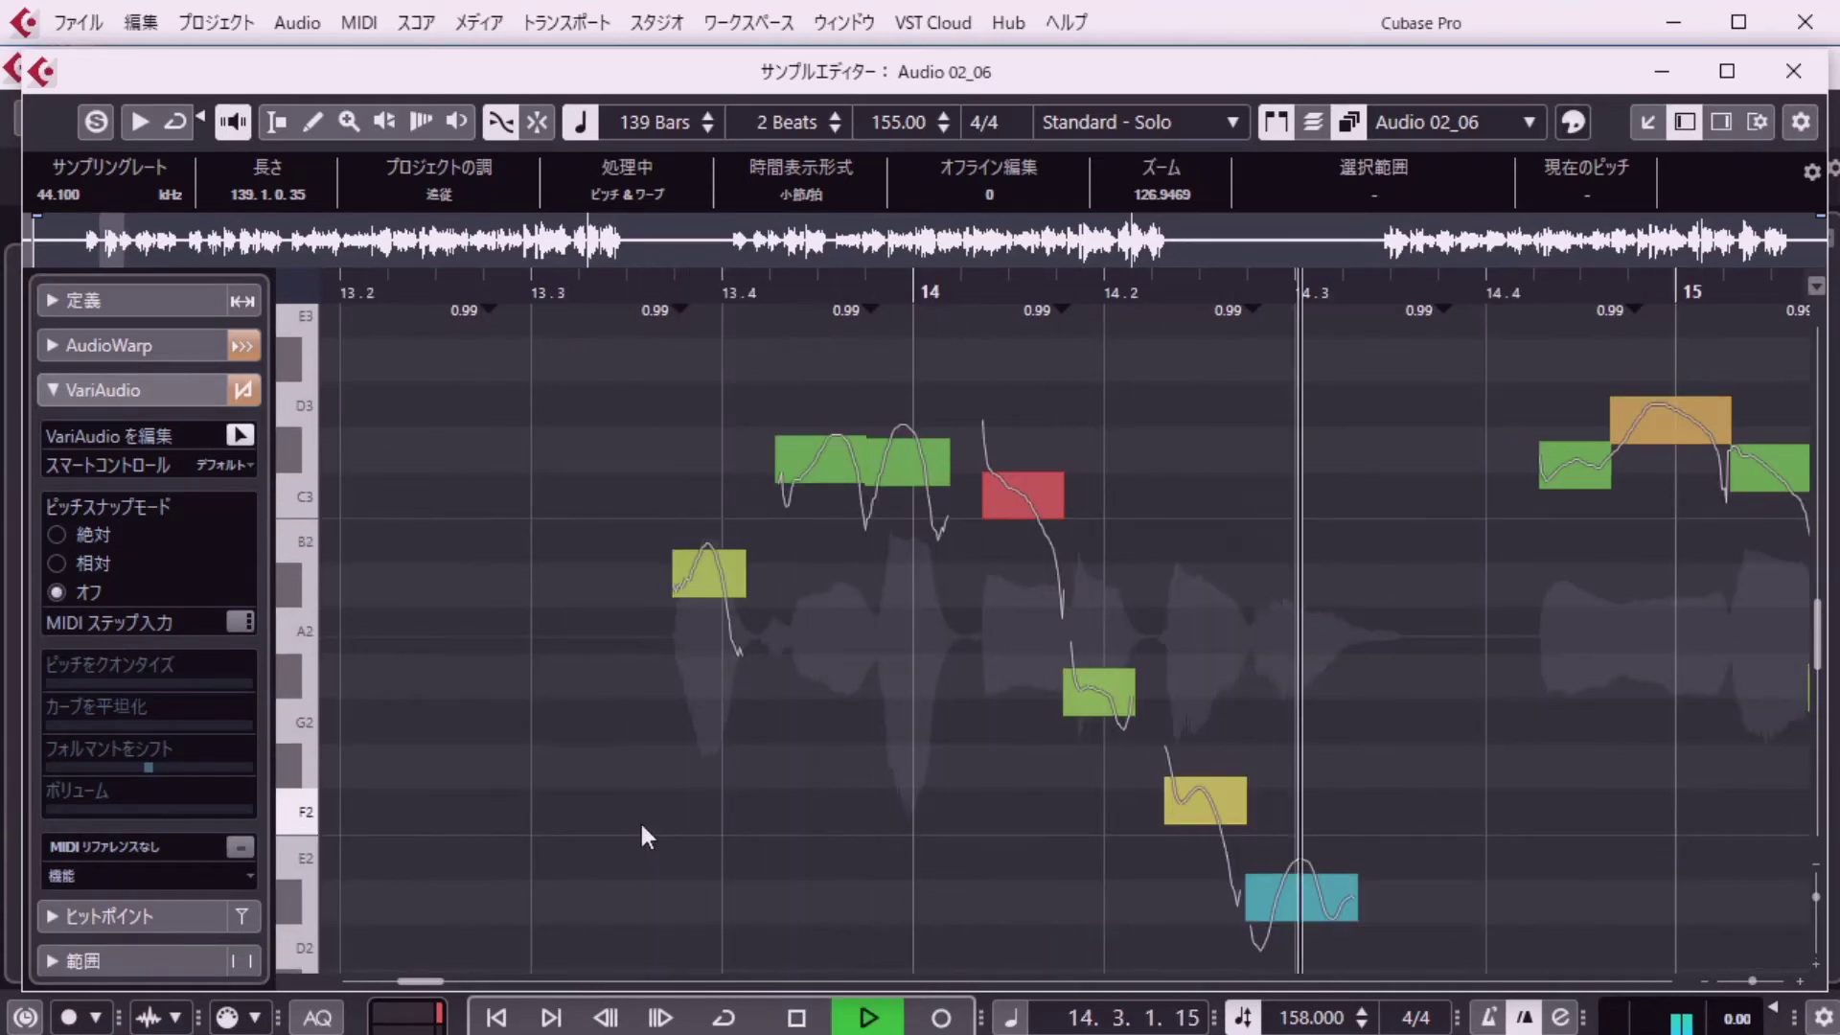
pyautogui.press('space')
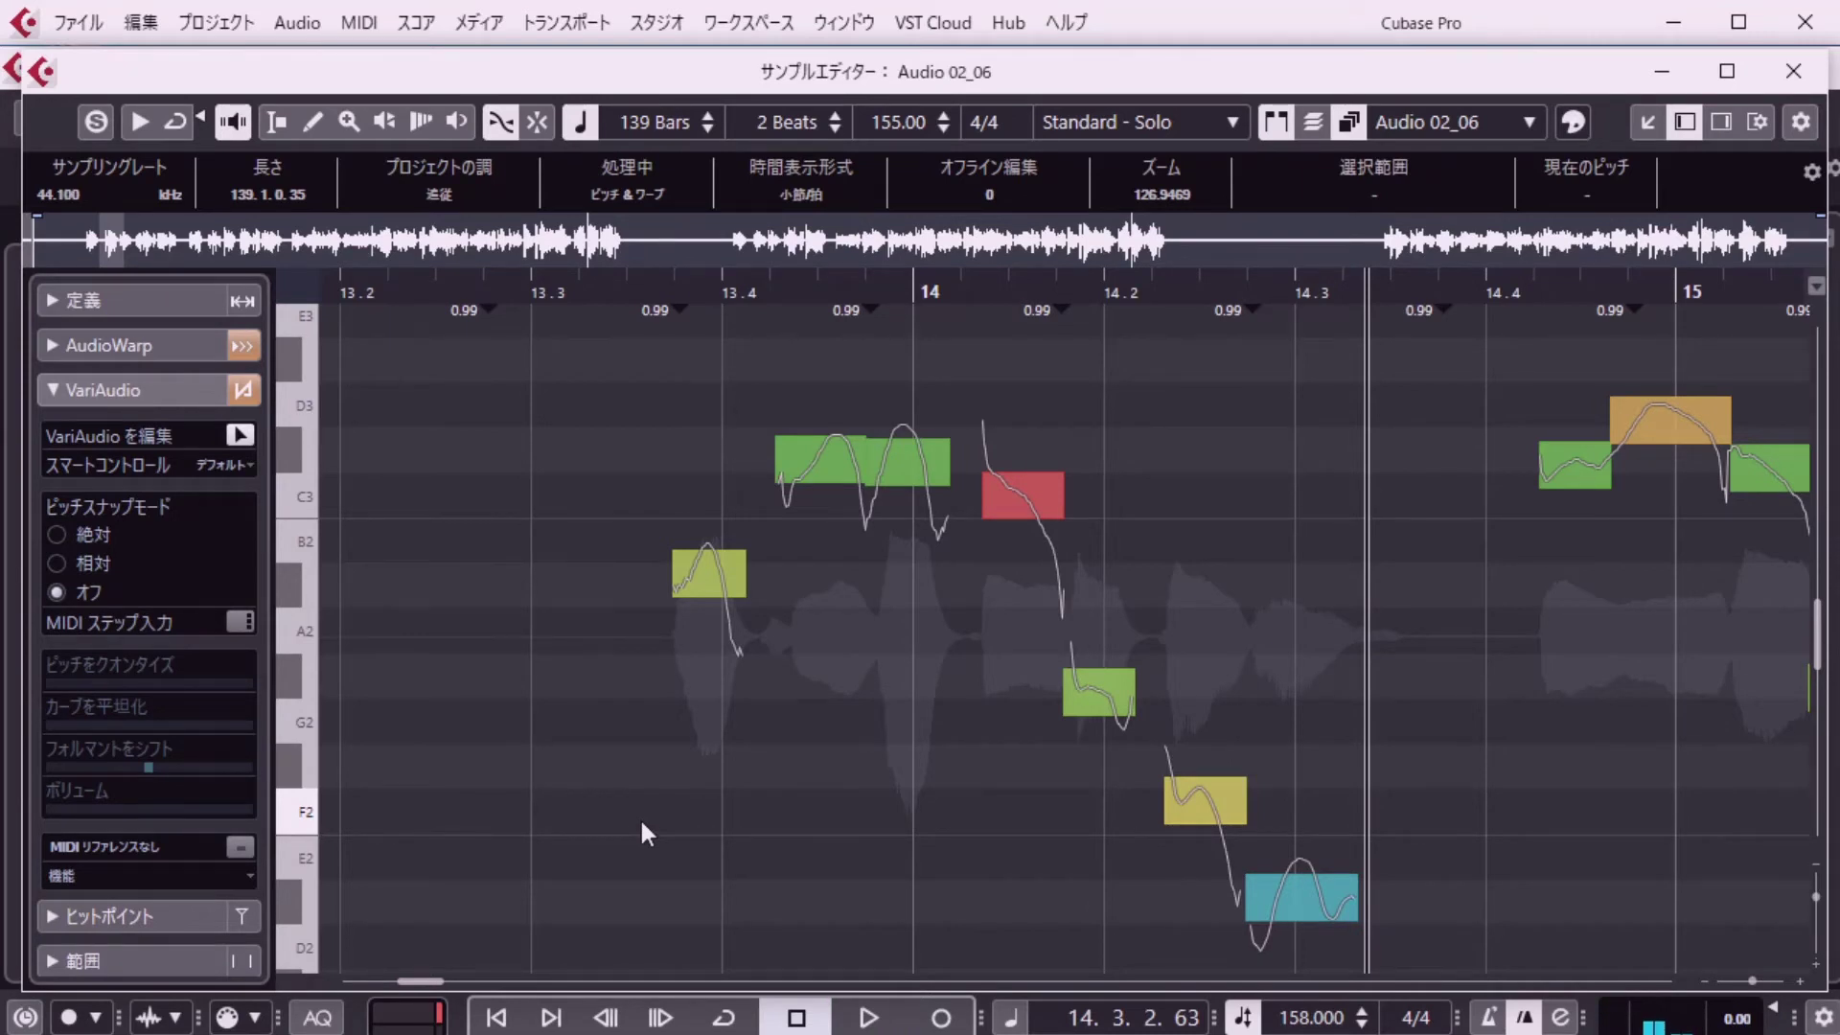
# Raise the second of the two adjoining C#3 segments before bar 14 to C#3 +46% and play back from 13.1.1.0.
pyautogui.click(699, 587)
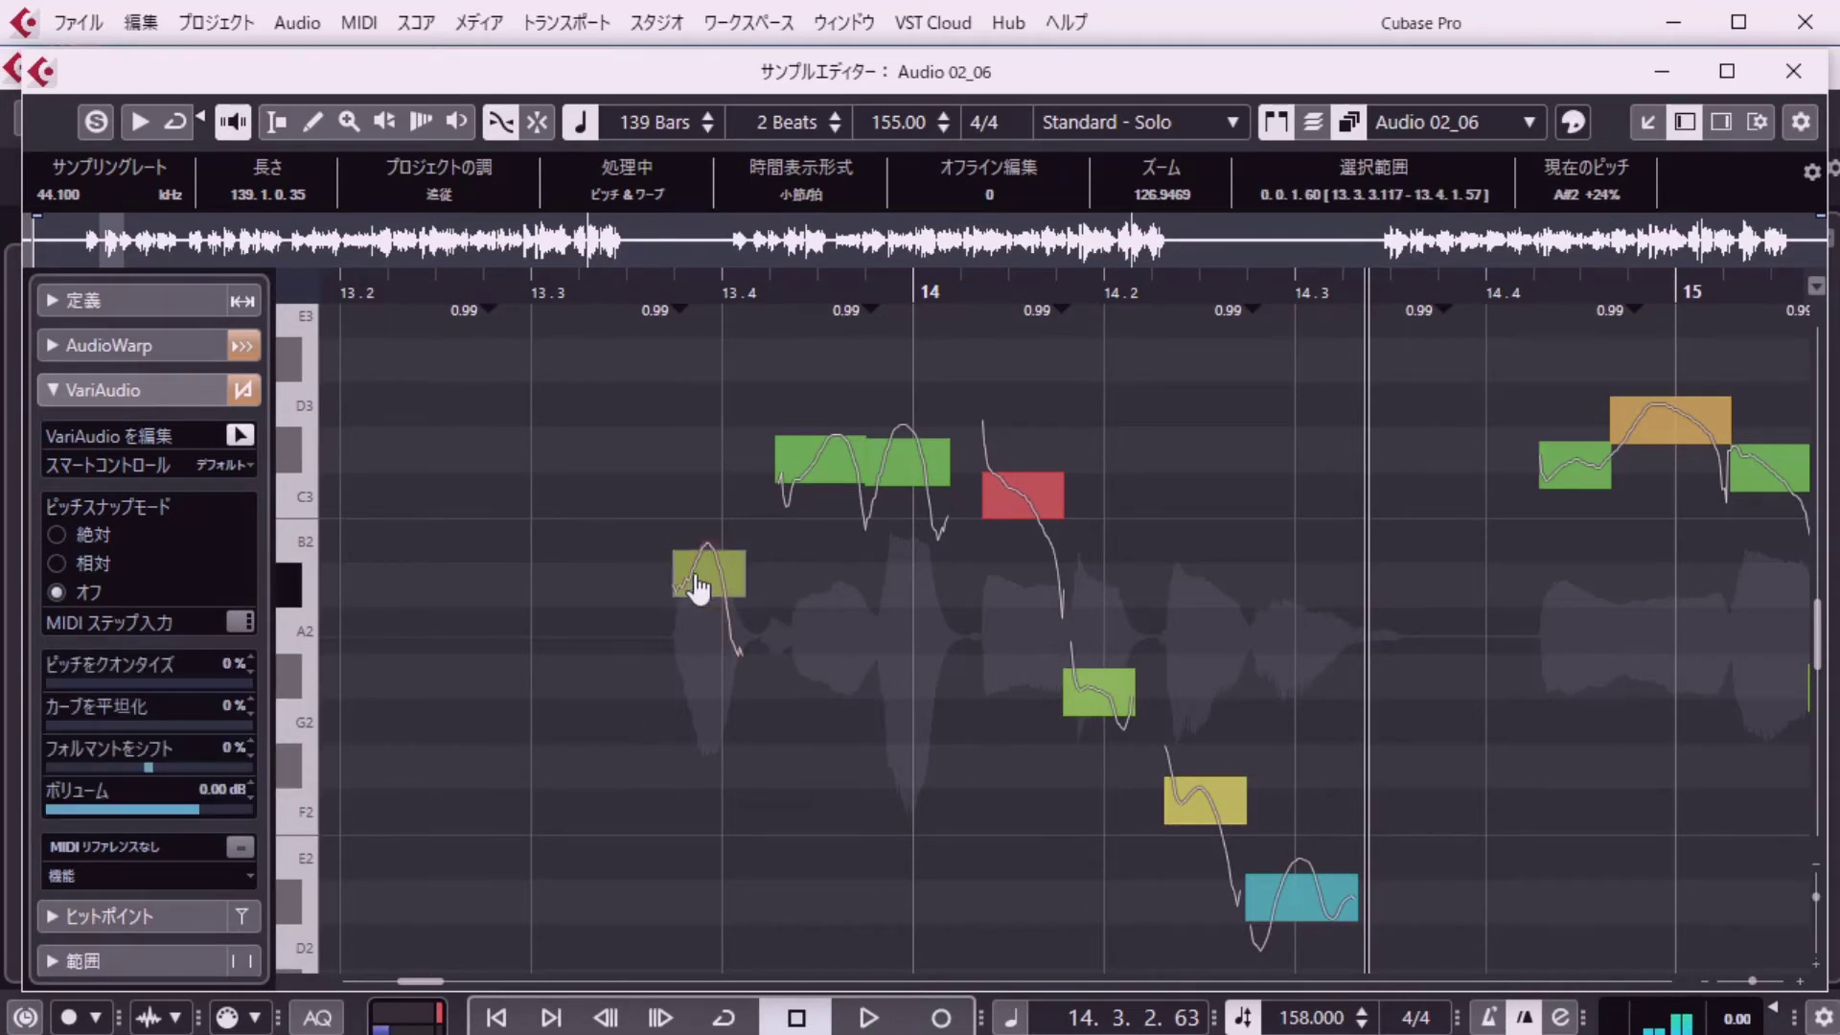
pyautogui.click(907, 473)
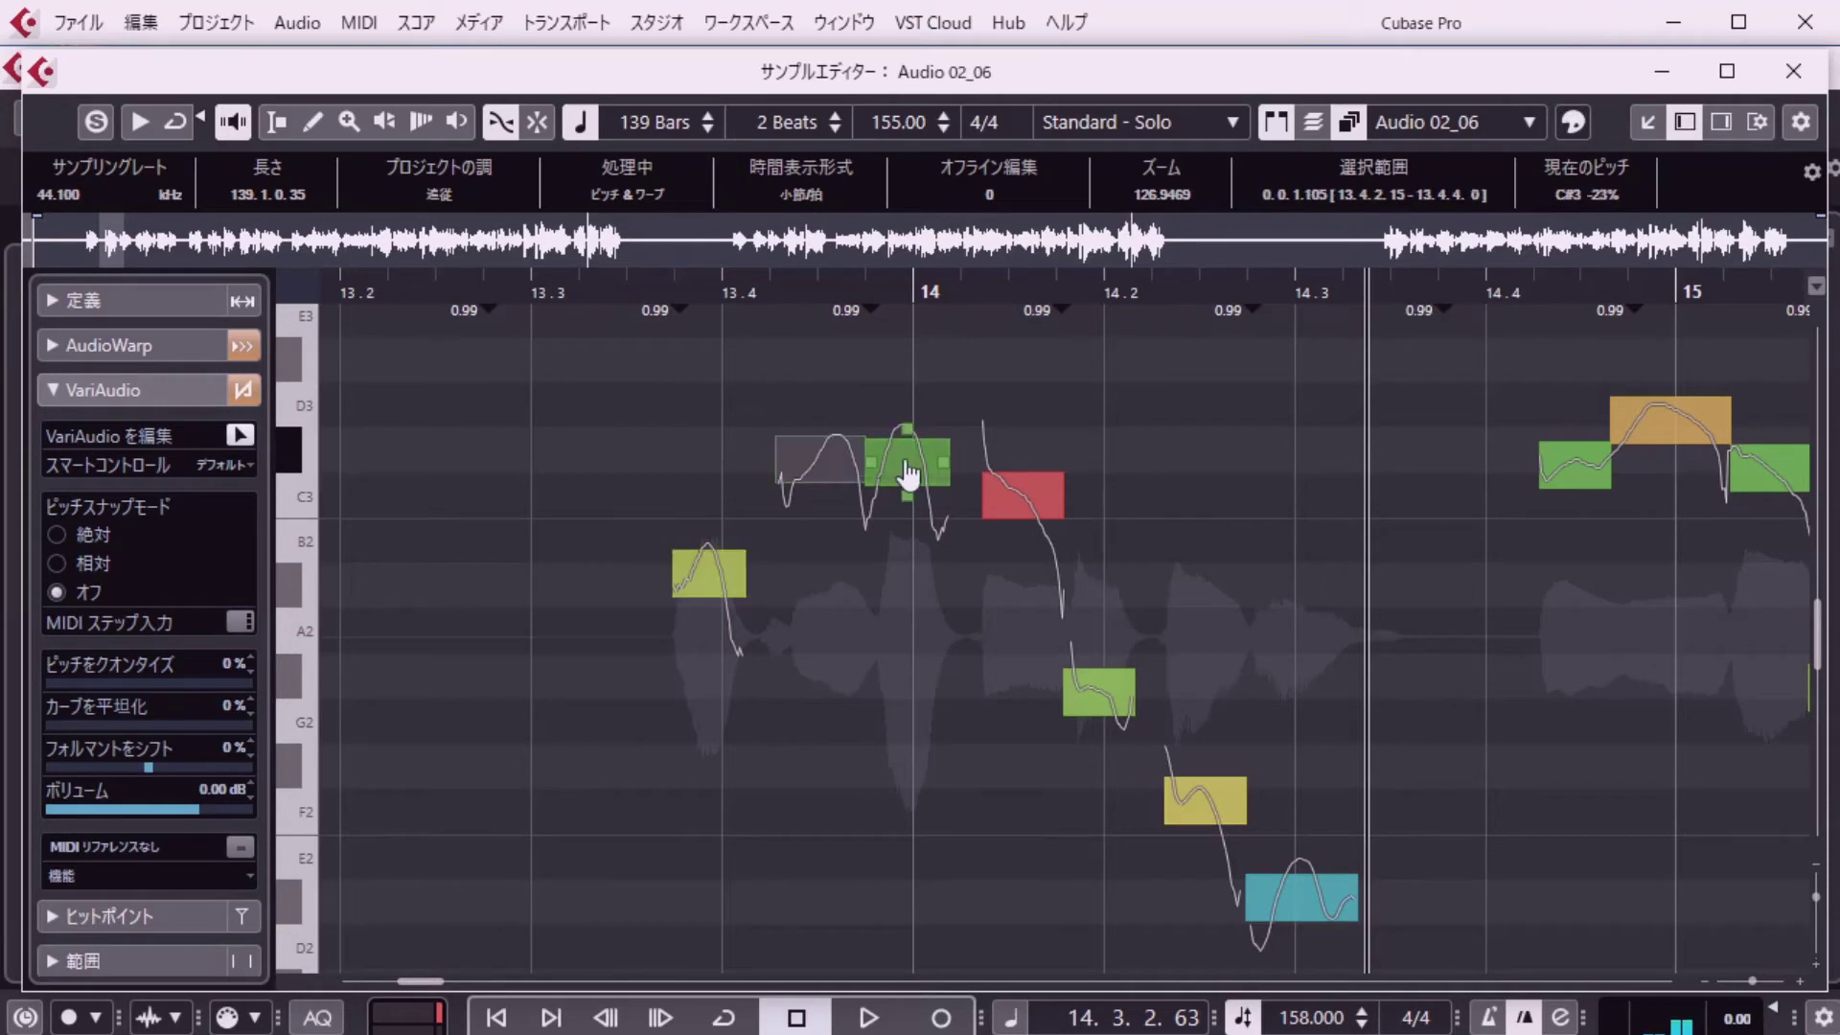
pyautogui.moveTo(907, 472); pyautogui.dragTo(901, 435)
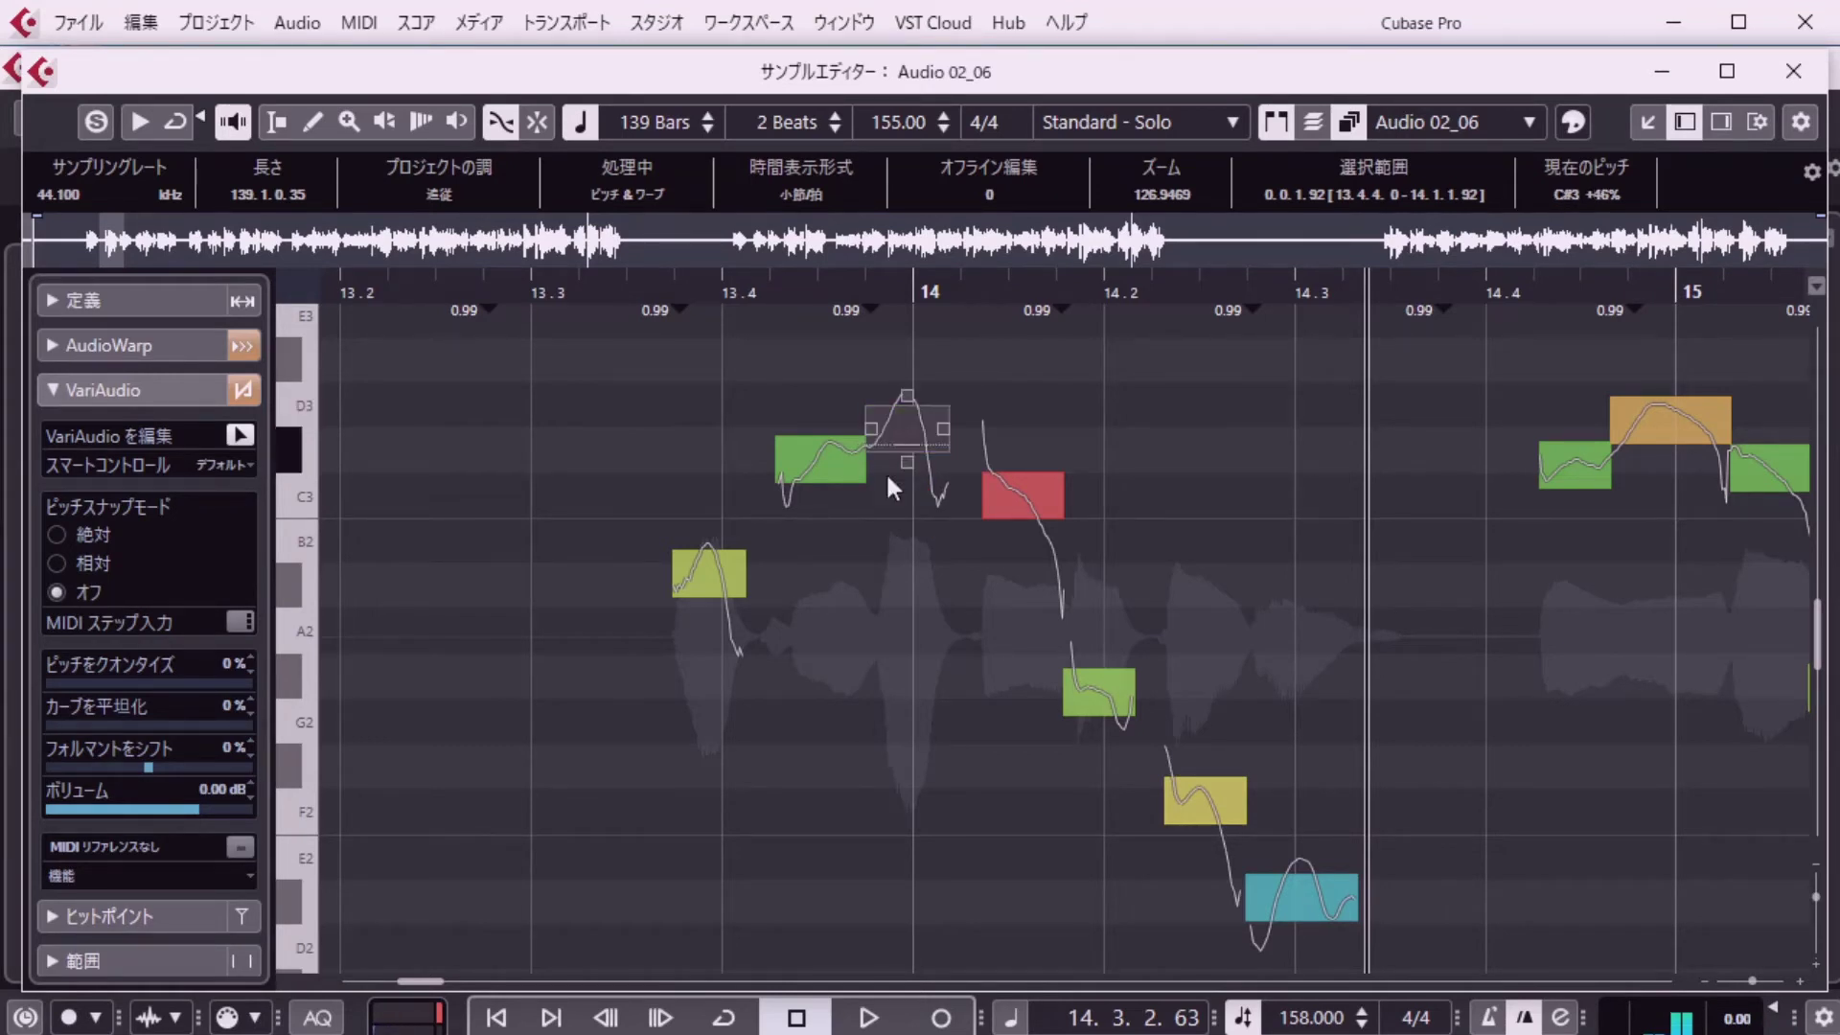
pyautogui.click(807, 484)
pyautogui.press('KP_Subtract')
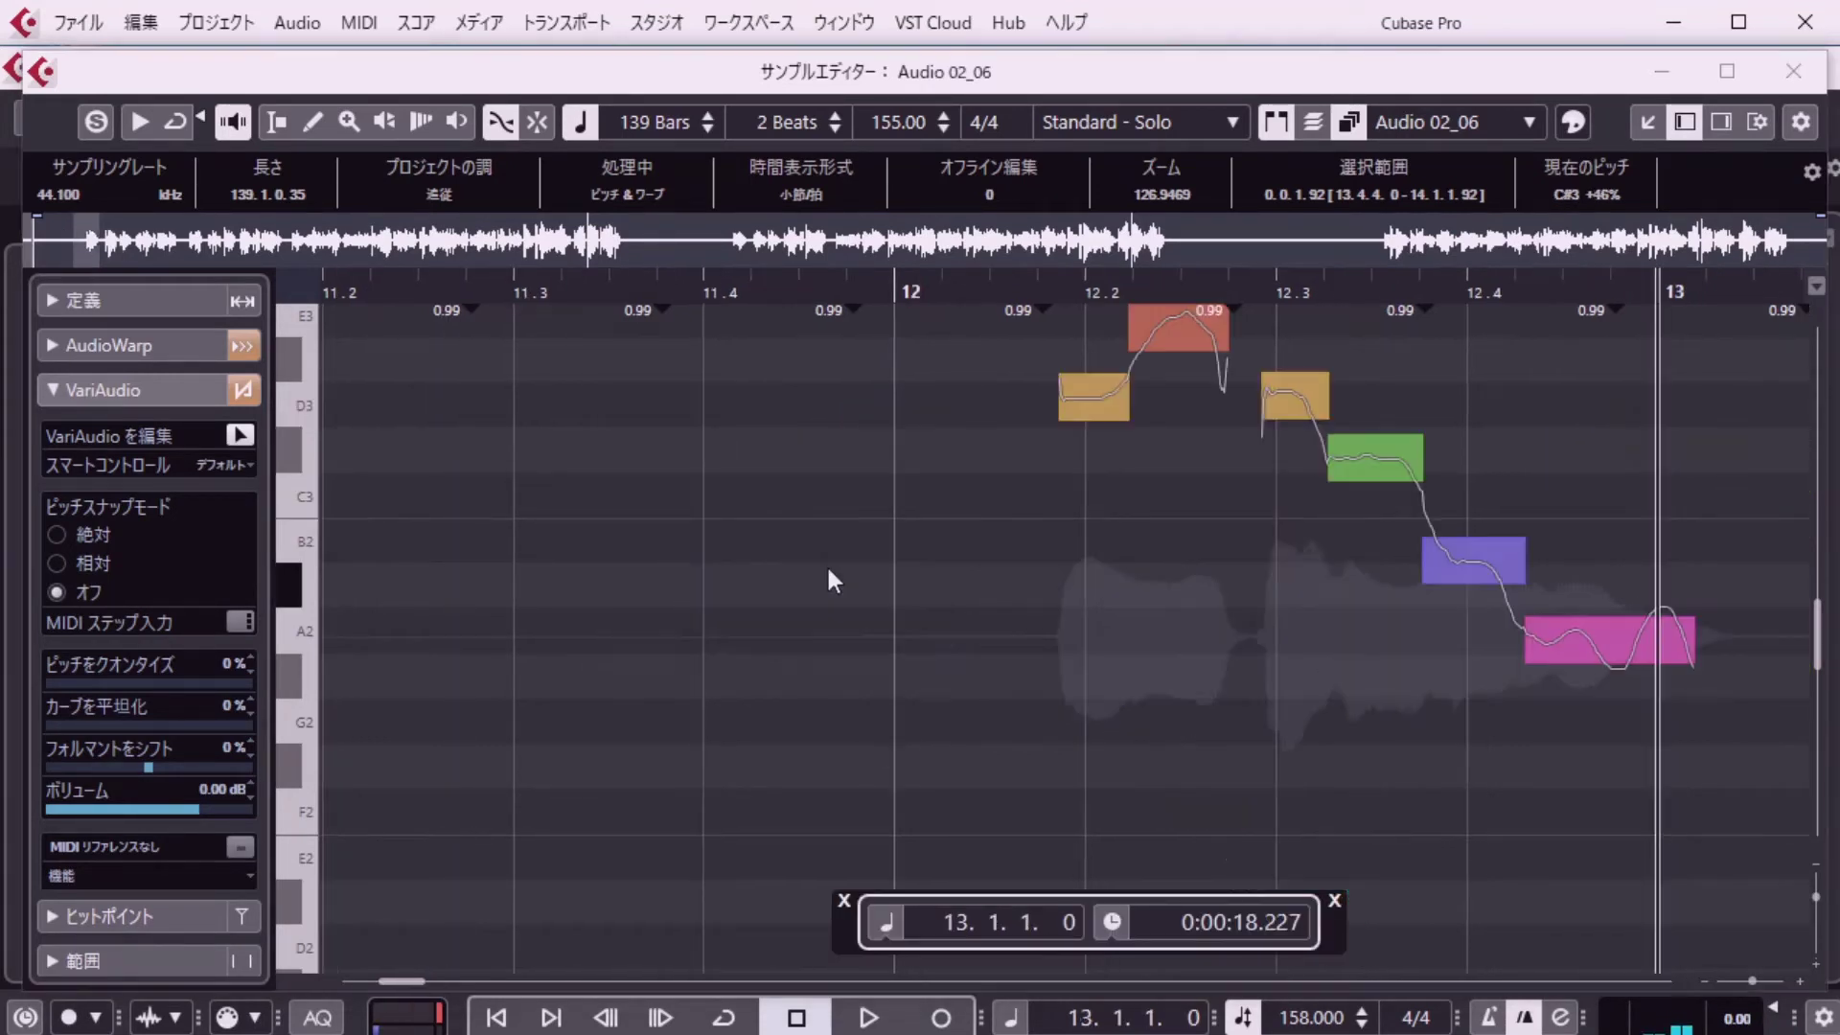
pyautogui.press('space')
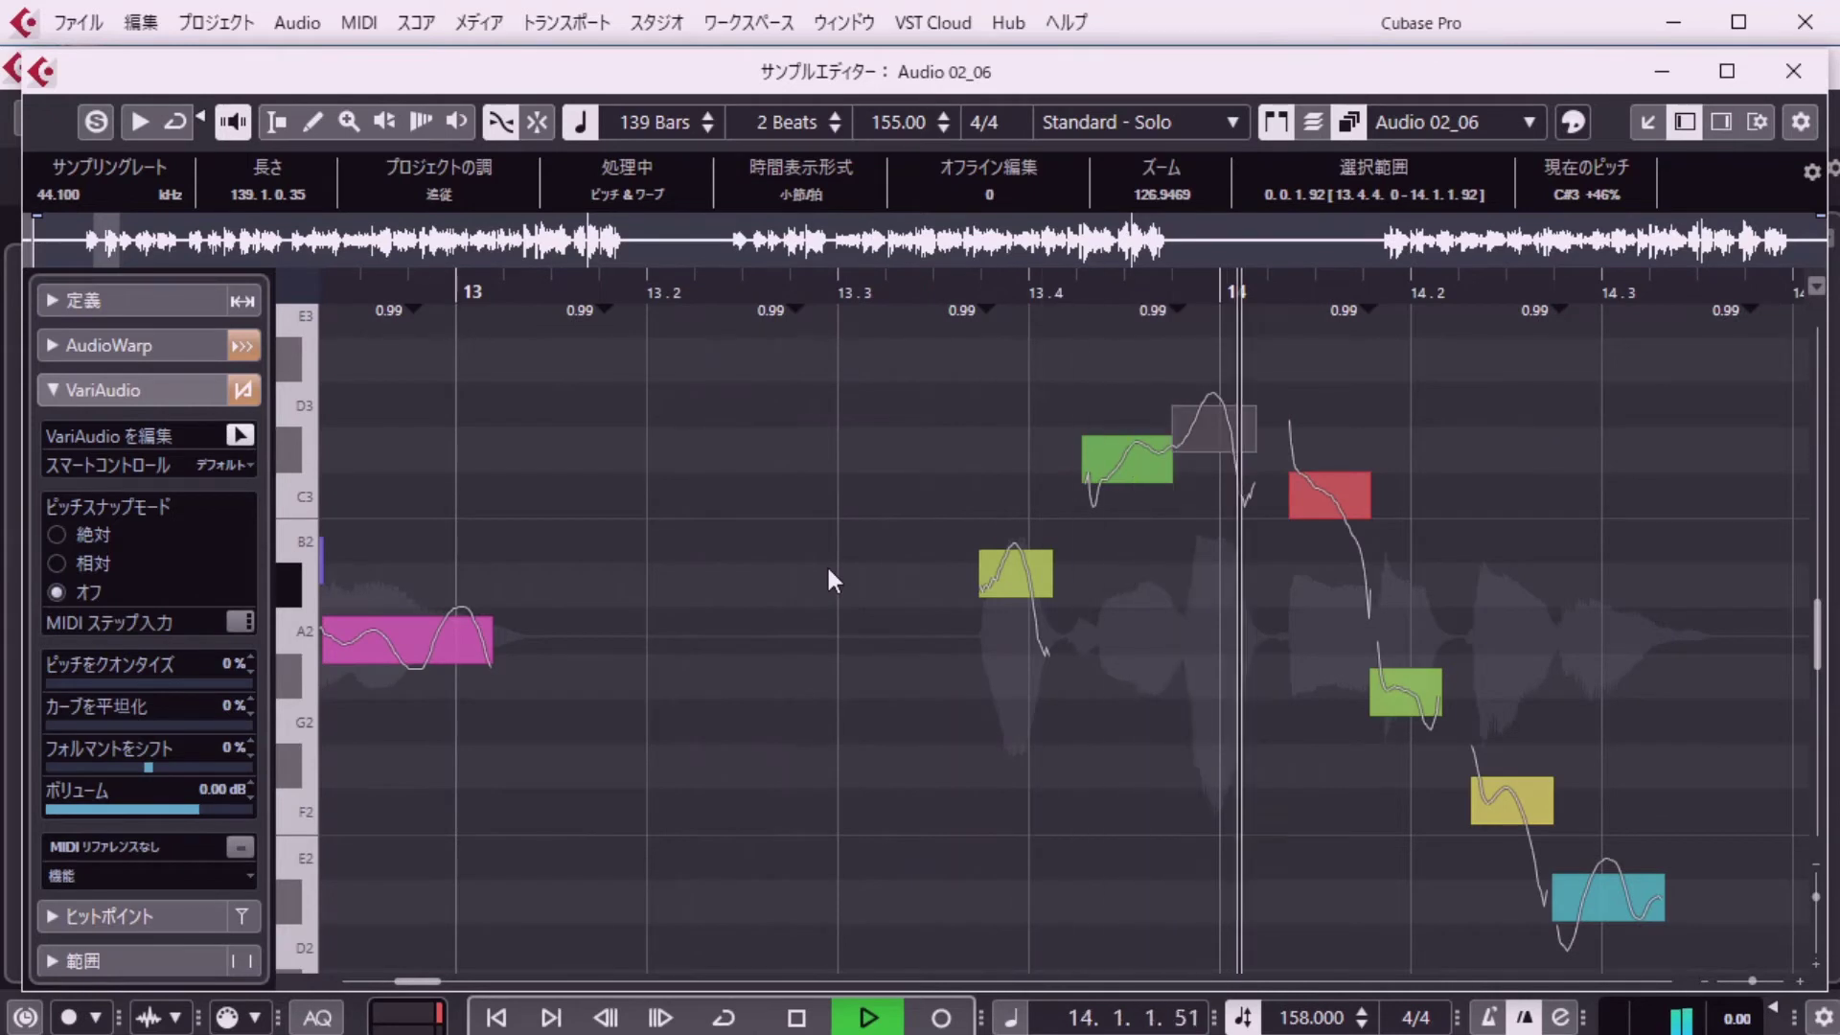
pyautogui.press('space')
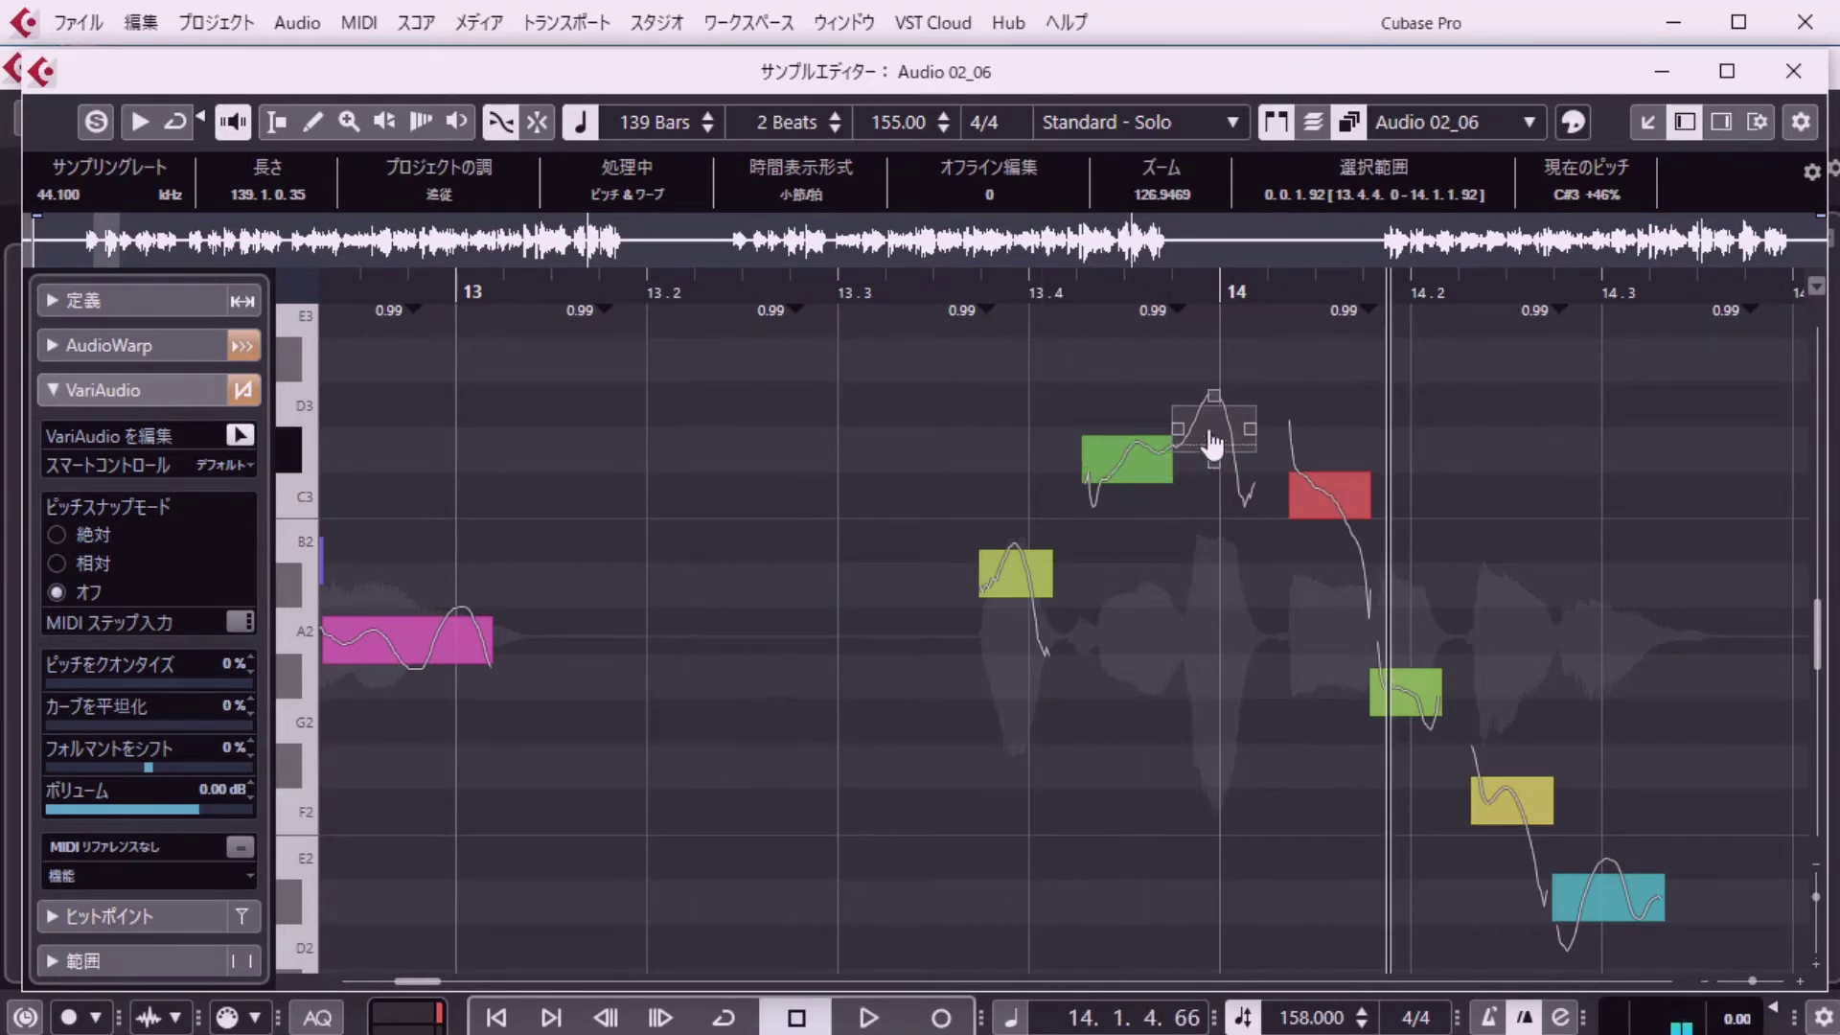
# Raise the C3 segment just after the start of bar 14 to C#3 -30% and play back the phrase.
pyautogui.click(1330, 498)
pyautogui.moveTo(1335, 505); pyautogui.dragTo(1324, 450)
pyautogui.hotkey('shift', 'p')
pyautogui.press('Return')
pyautogui.press('space')
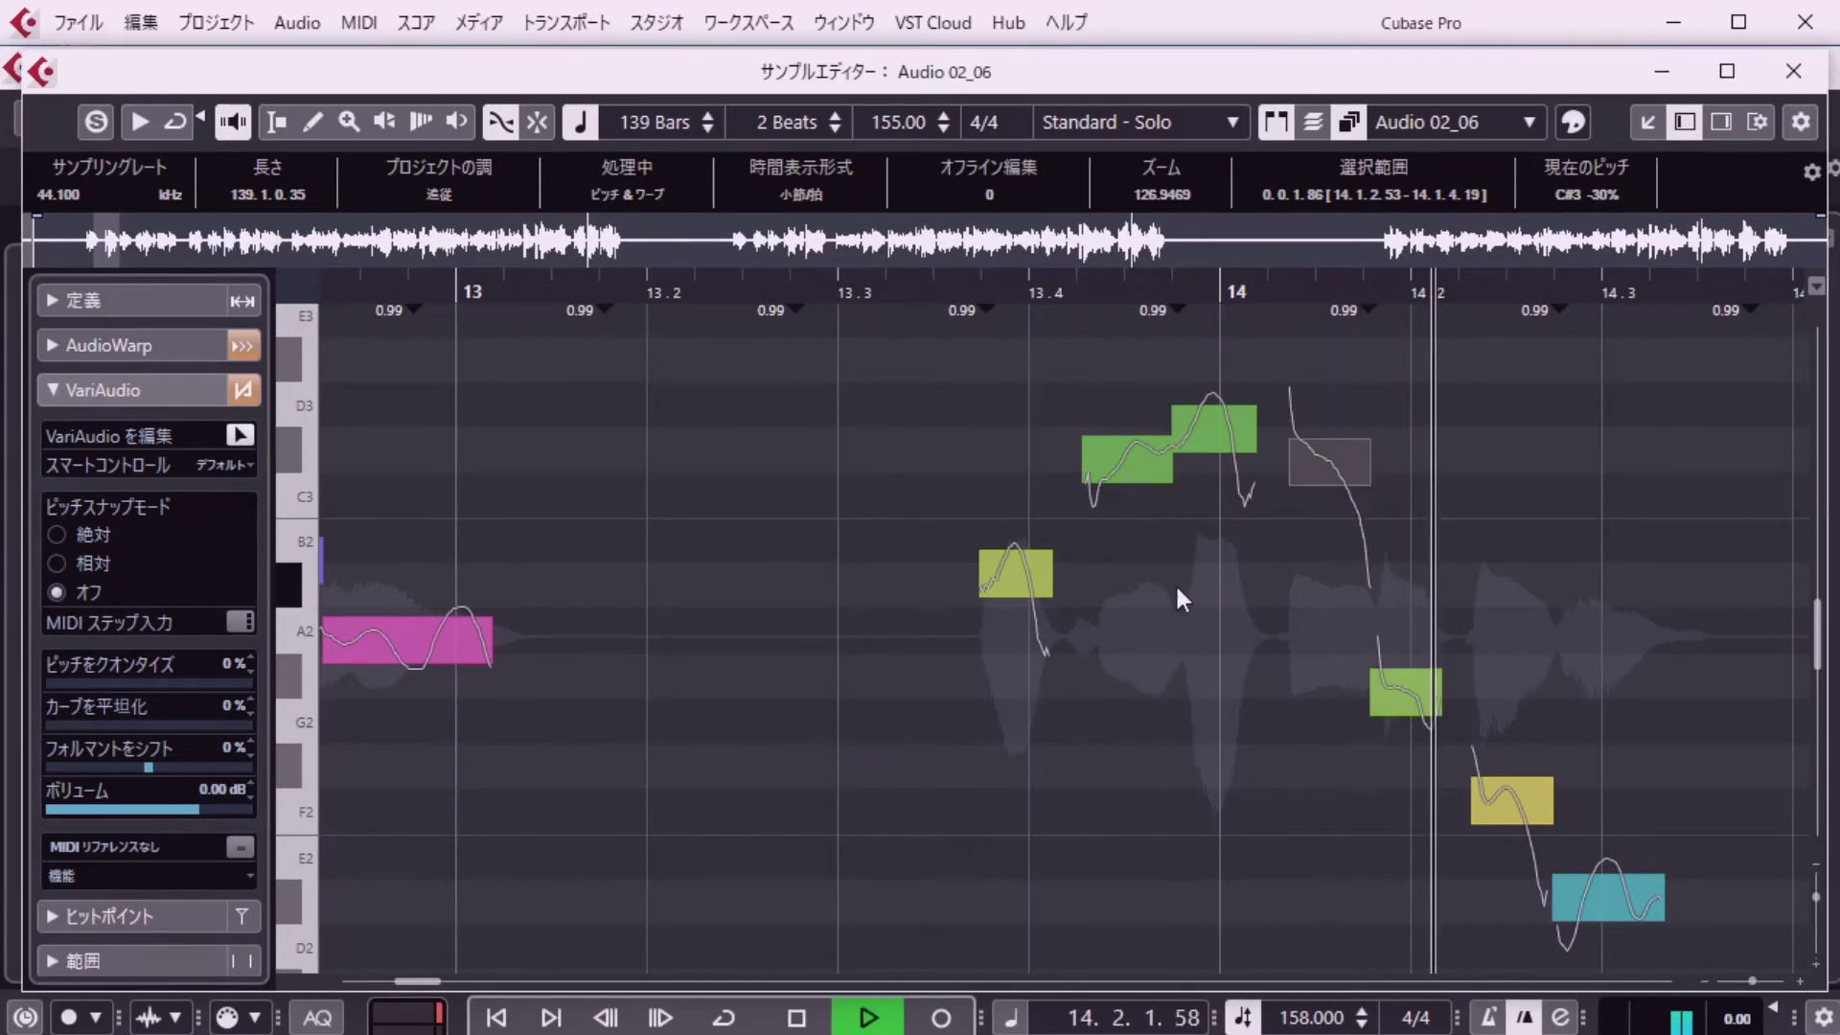
pyautogui.press('space')
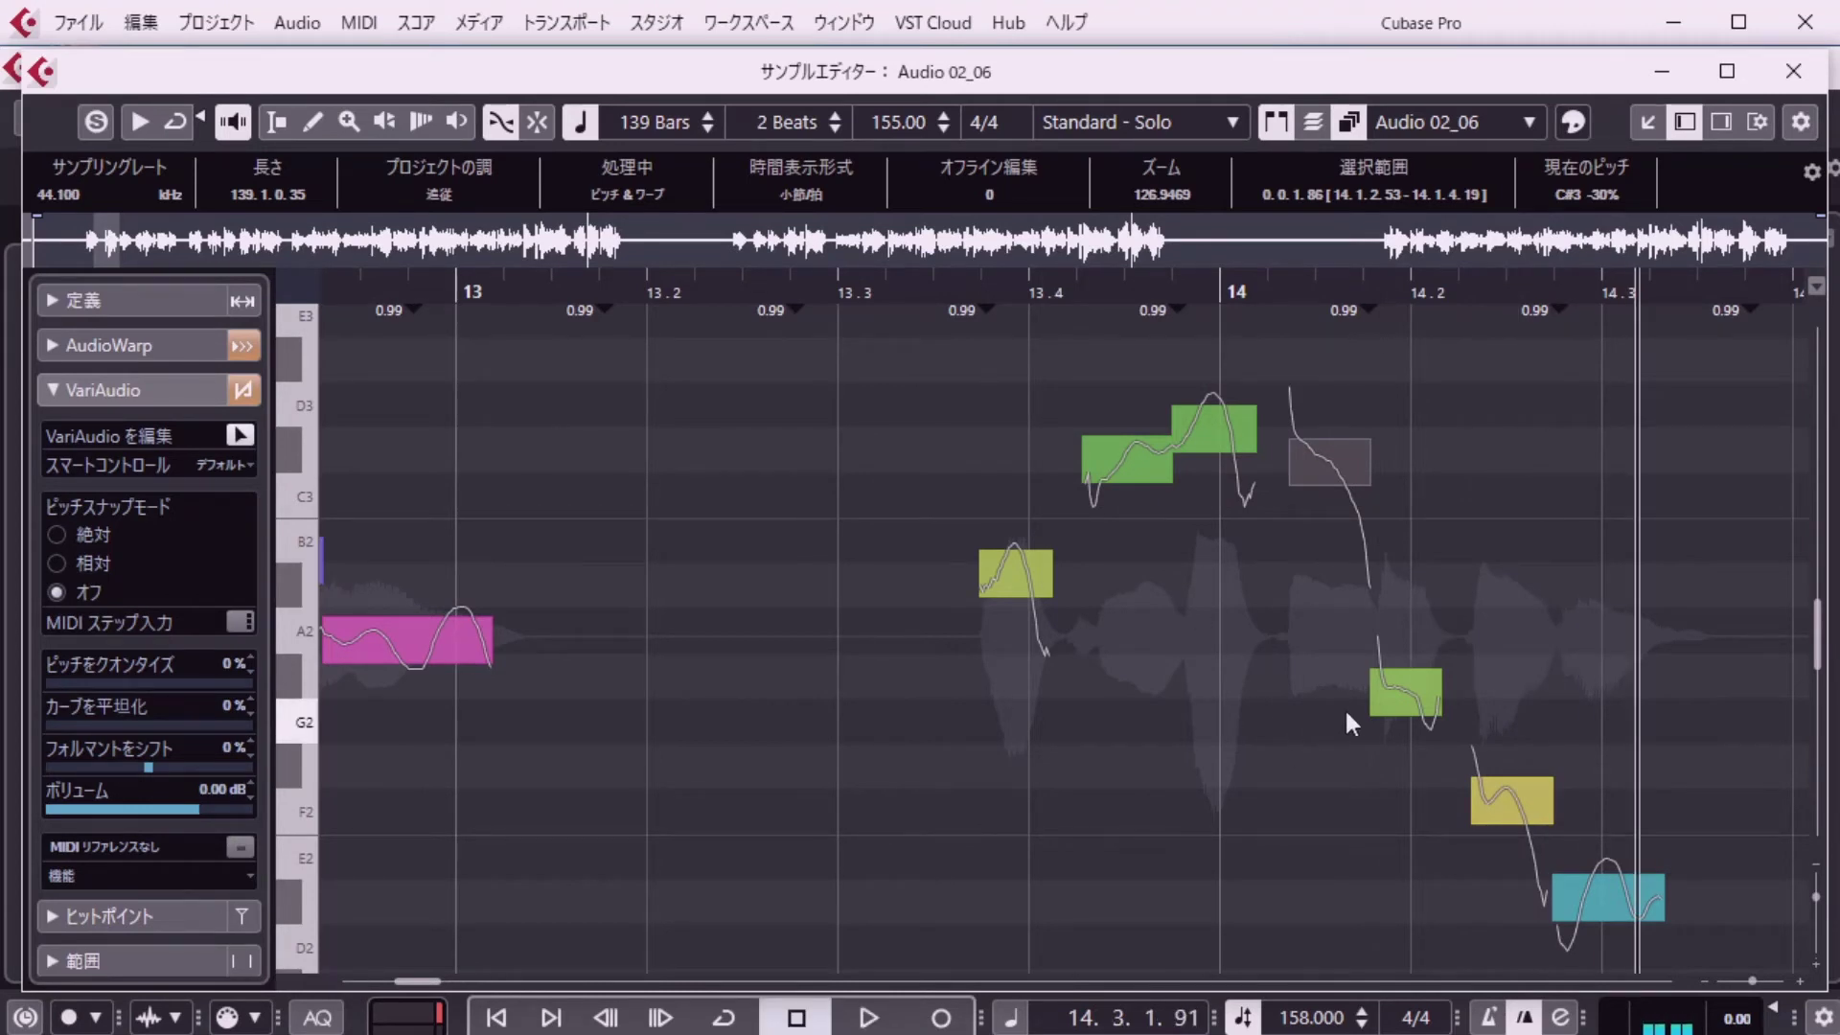
# Raise the segment crossing beat 14.2 to A2 -37% and audition the F2 segment that follows it.
pyautogui.moveTo(1397, 698); pyautogui.dragTo(1407, 659)
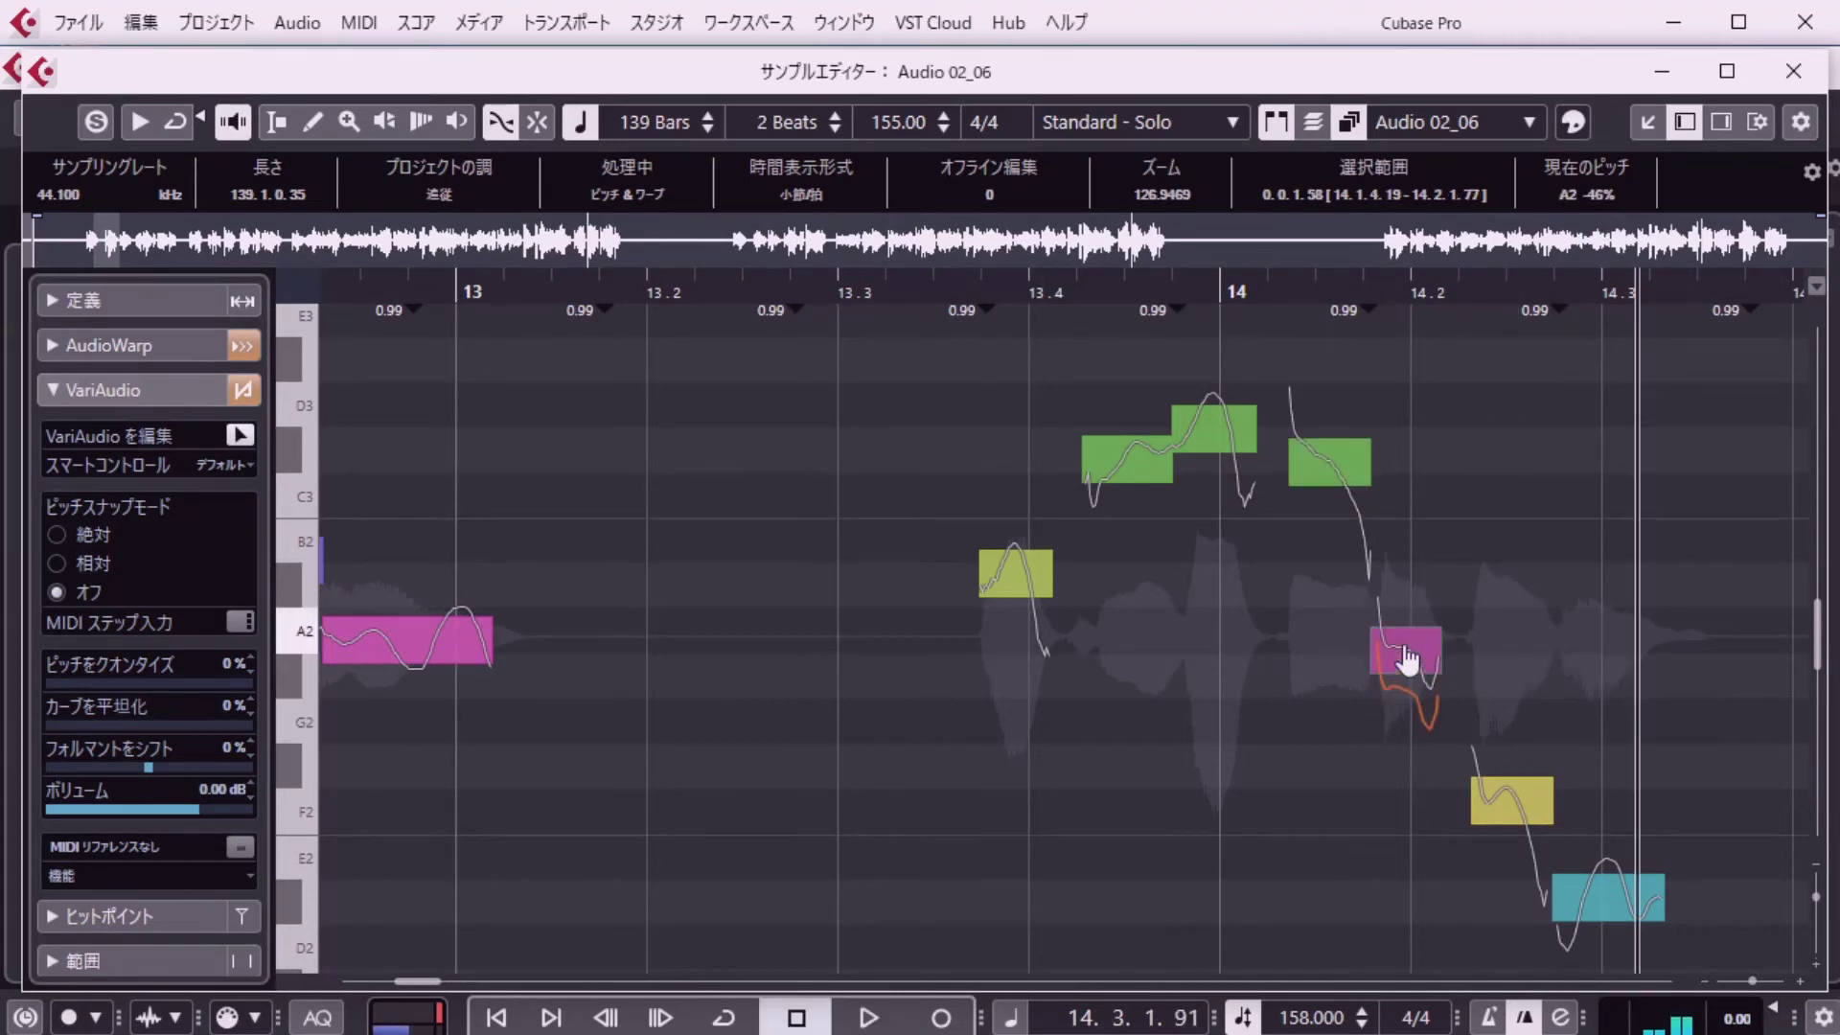
pyautogui.click(1510, 803)
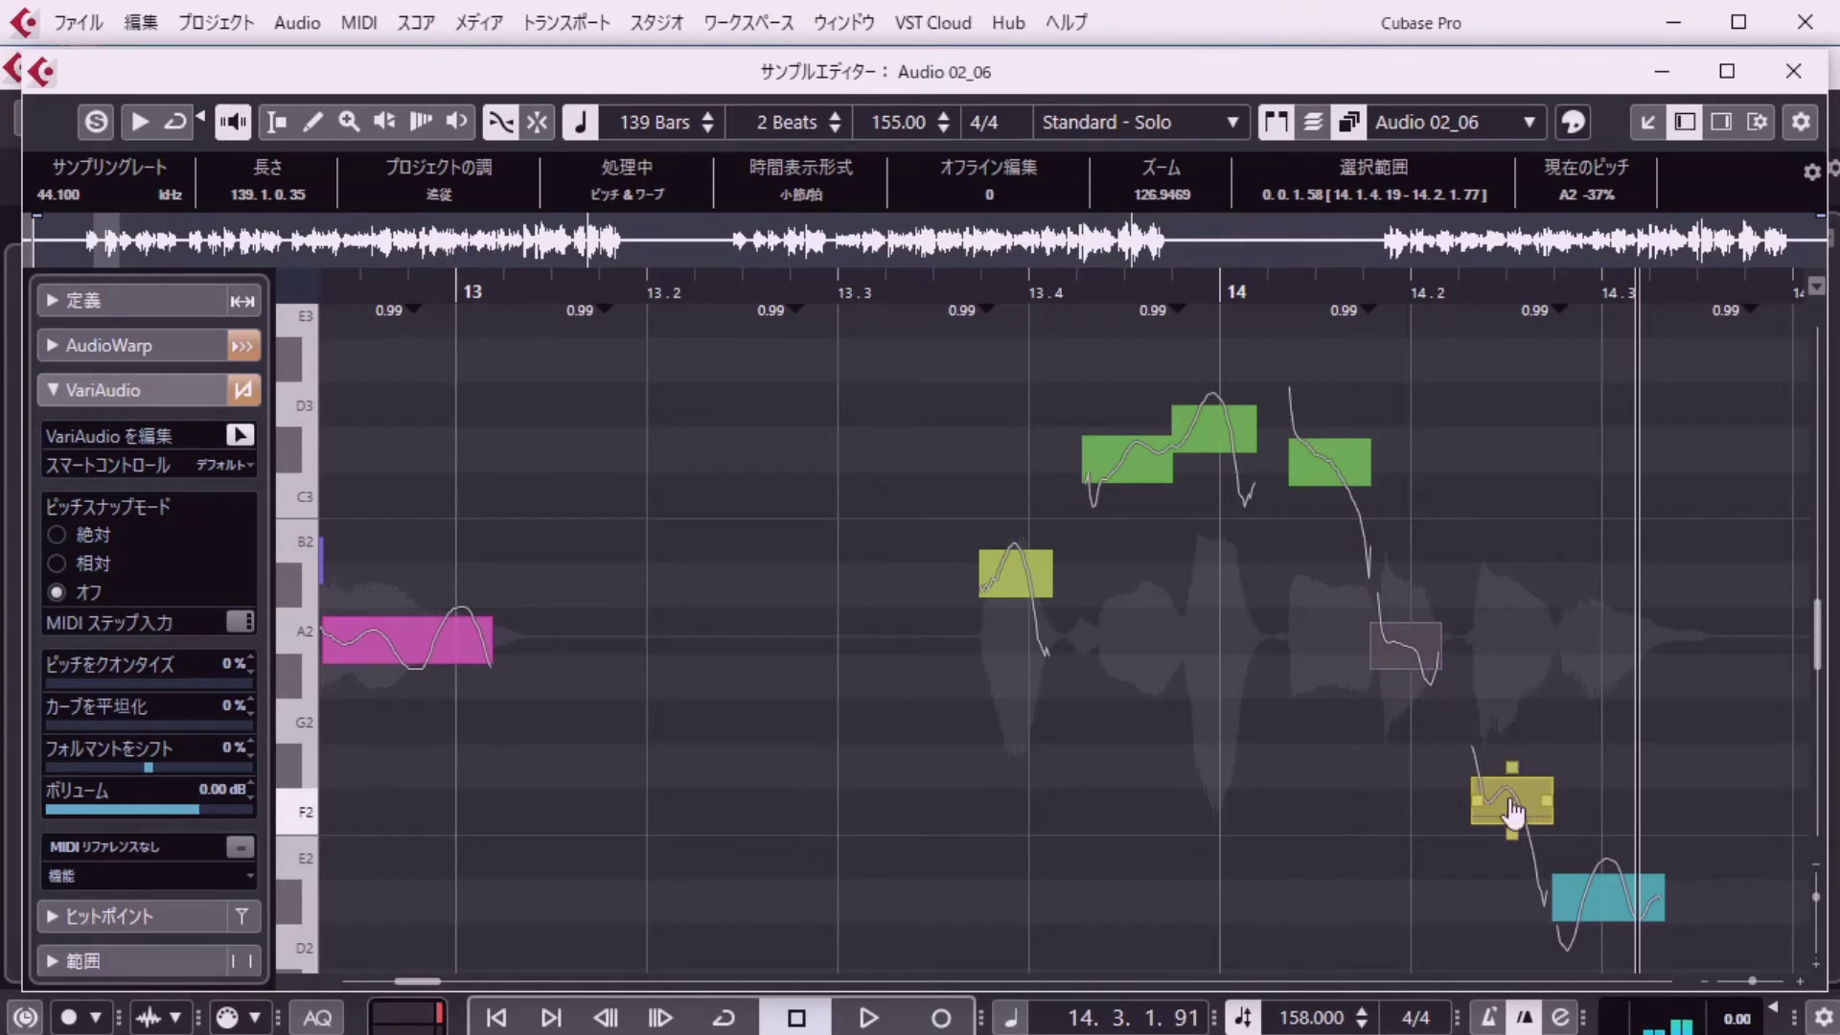
# Raise the D#2 segment crossing beat 14.3 to E2 -49% and play back the phrase around bars 13 to 15 twice.
pyautogui.click(1582, 899)
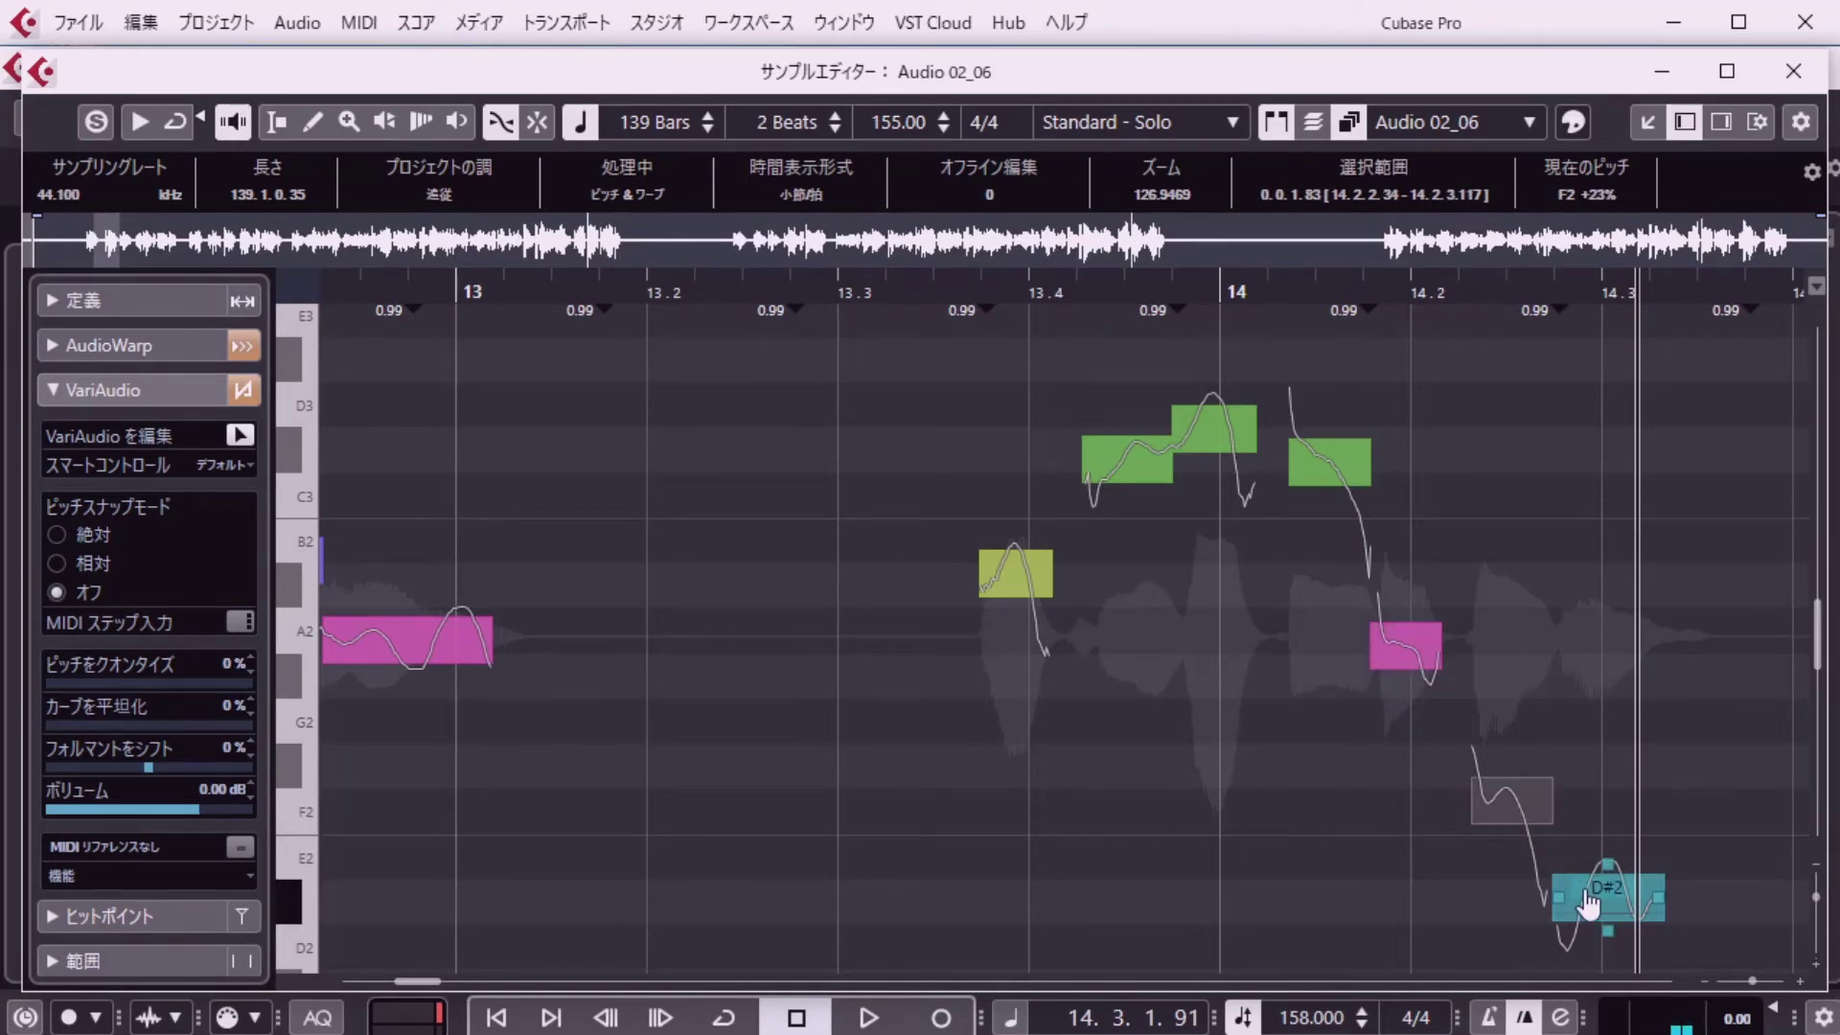
pyautogui.moveTo(1588, 905); pyautogui.dragTo(1579, 883)
pyautogui.click(1037, 734)
pyautogui.press('1')
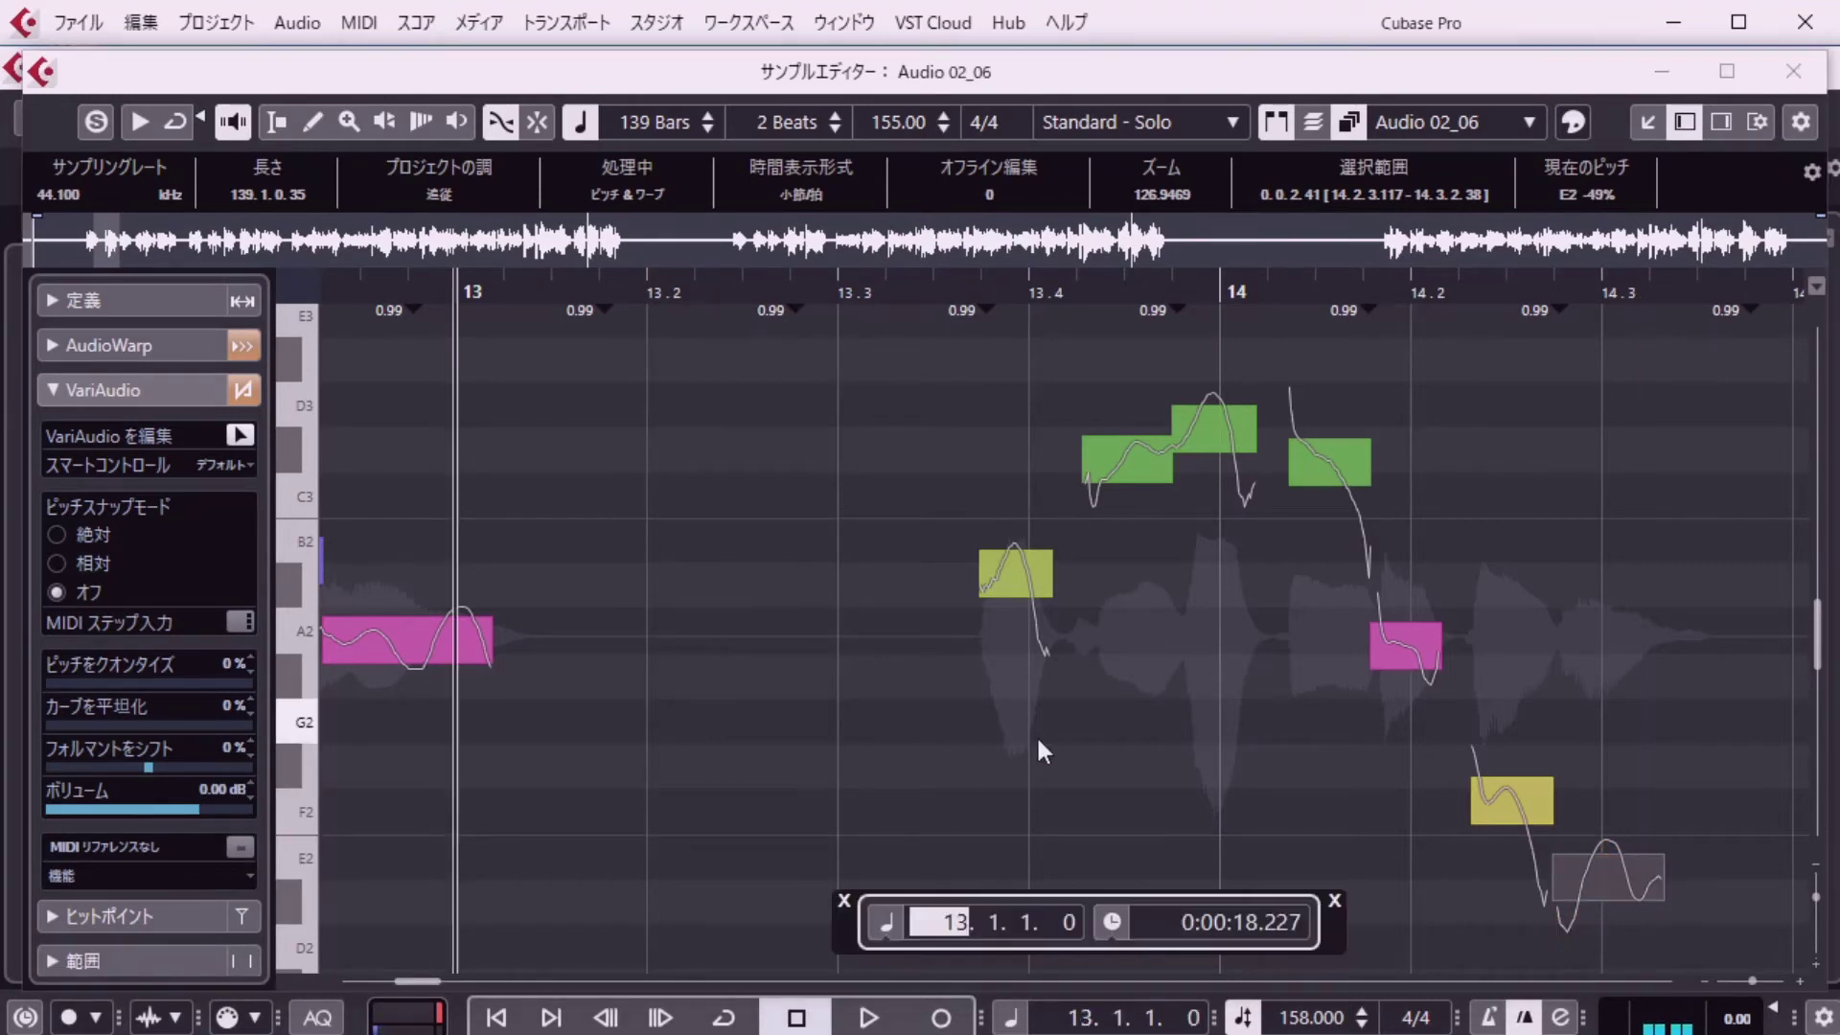
pyautogui.press('space')
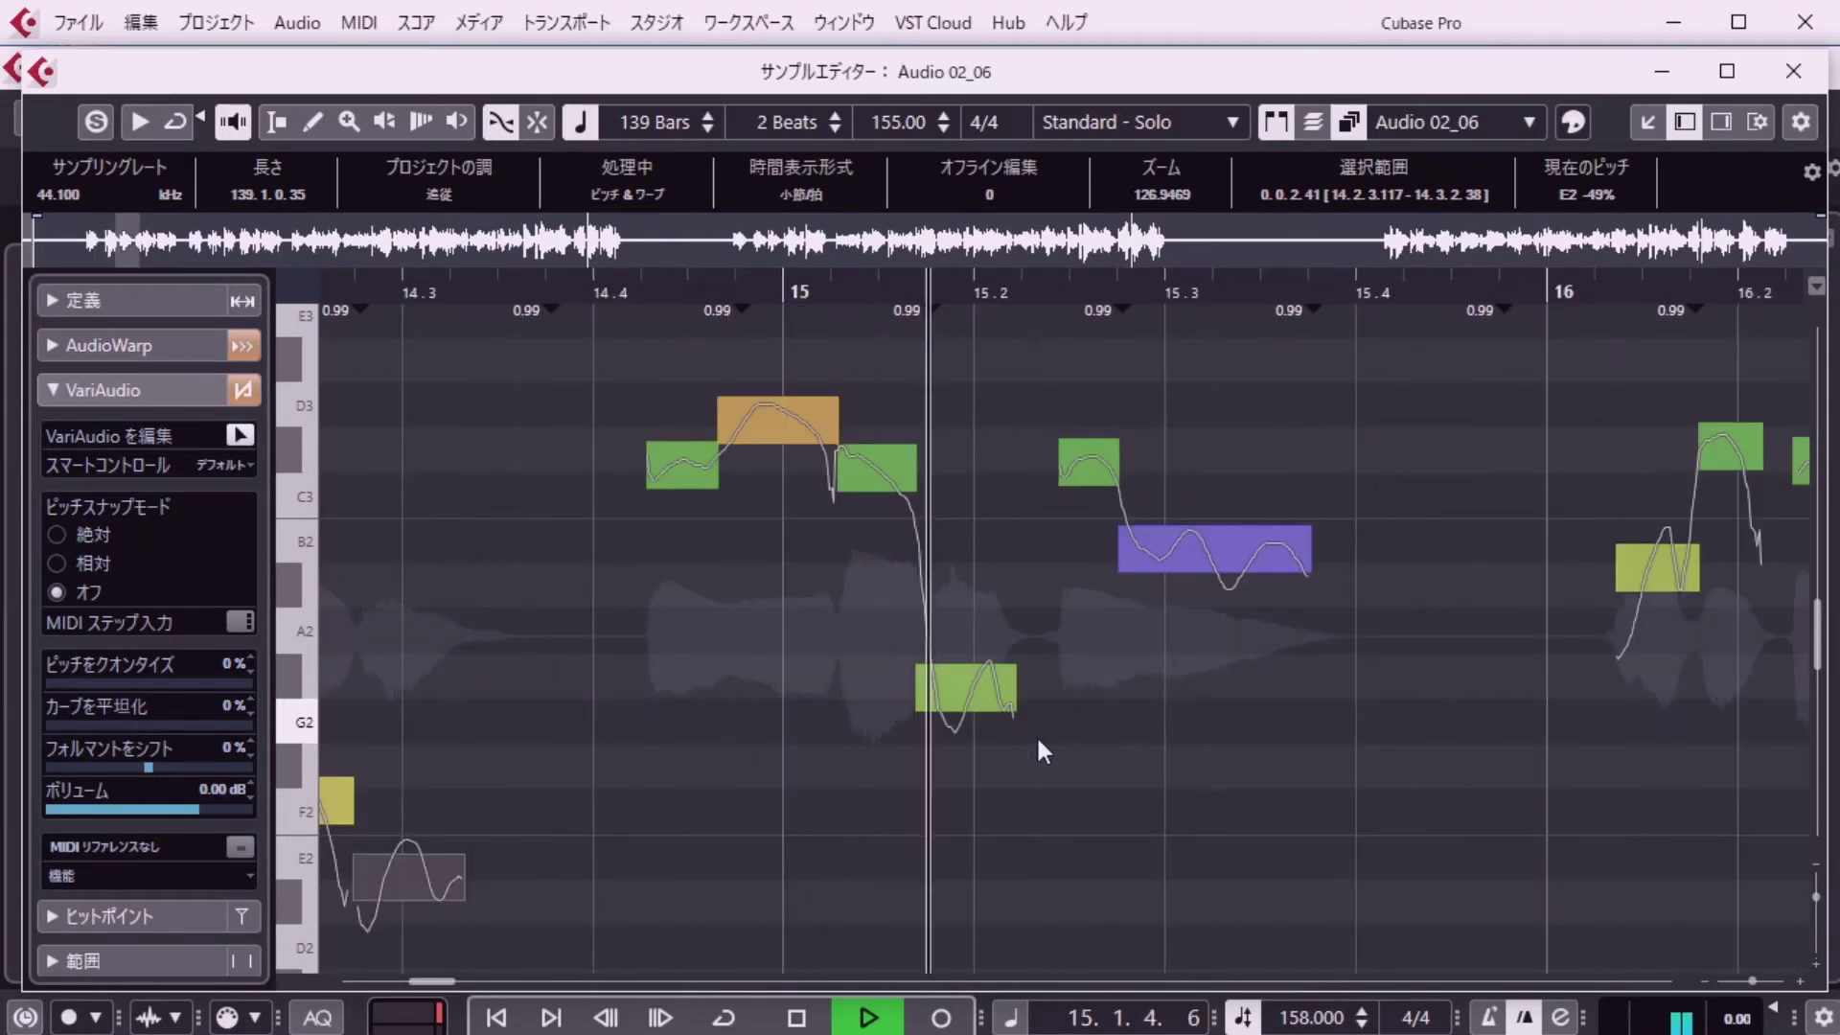
pyautogui.press('space')
pyautogui.write('1. 3. 3. 98')
pyautogui.press('Return')
pyautogui.press('space')
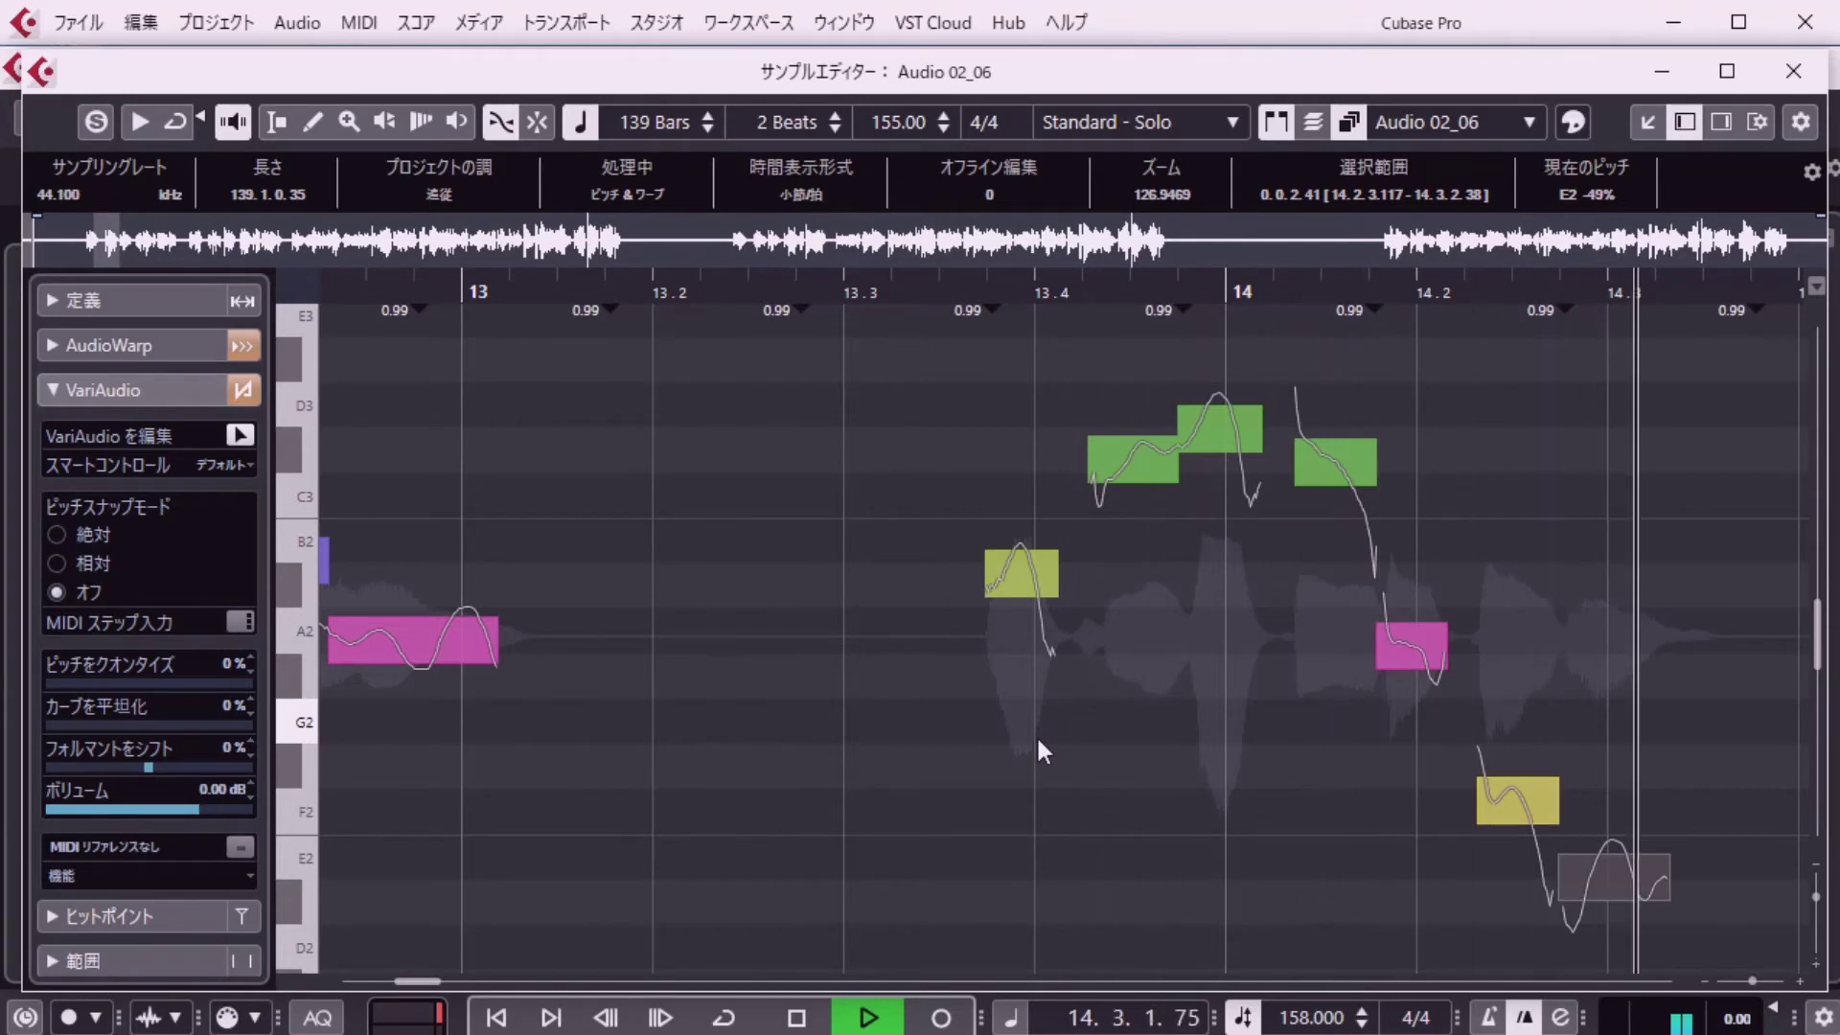
pyautogui.press('space')
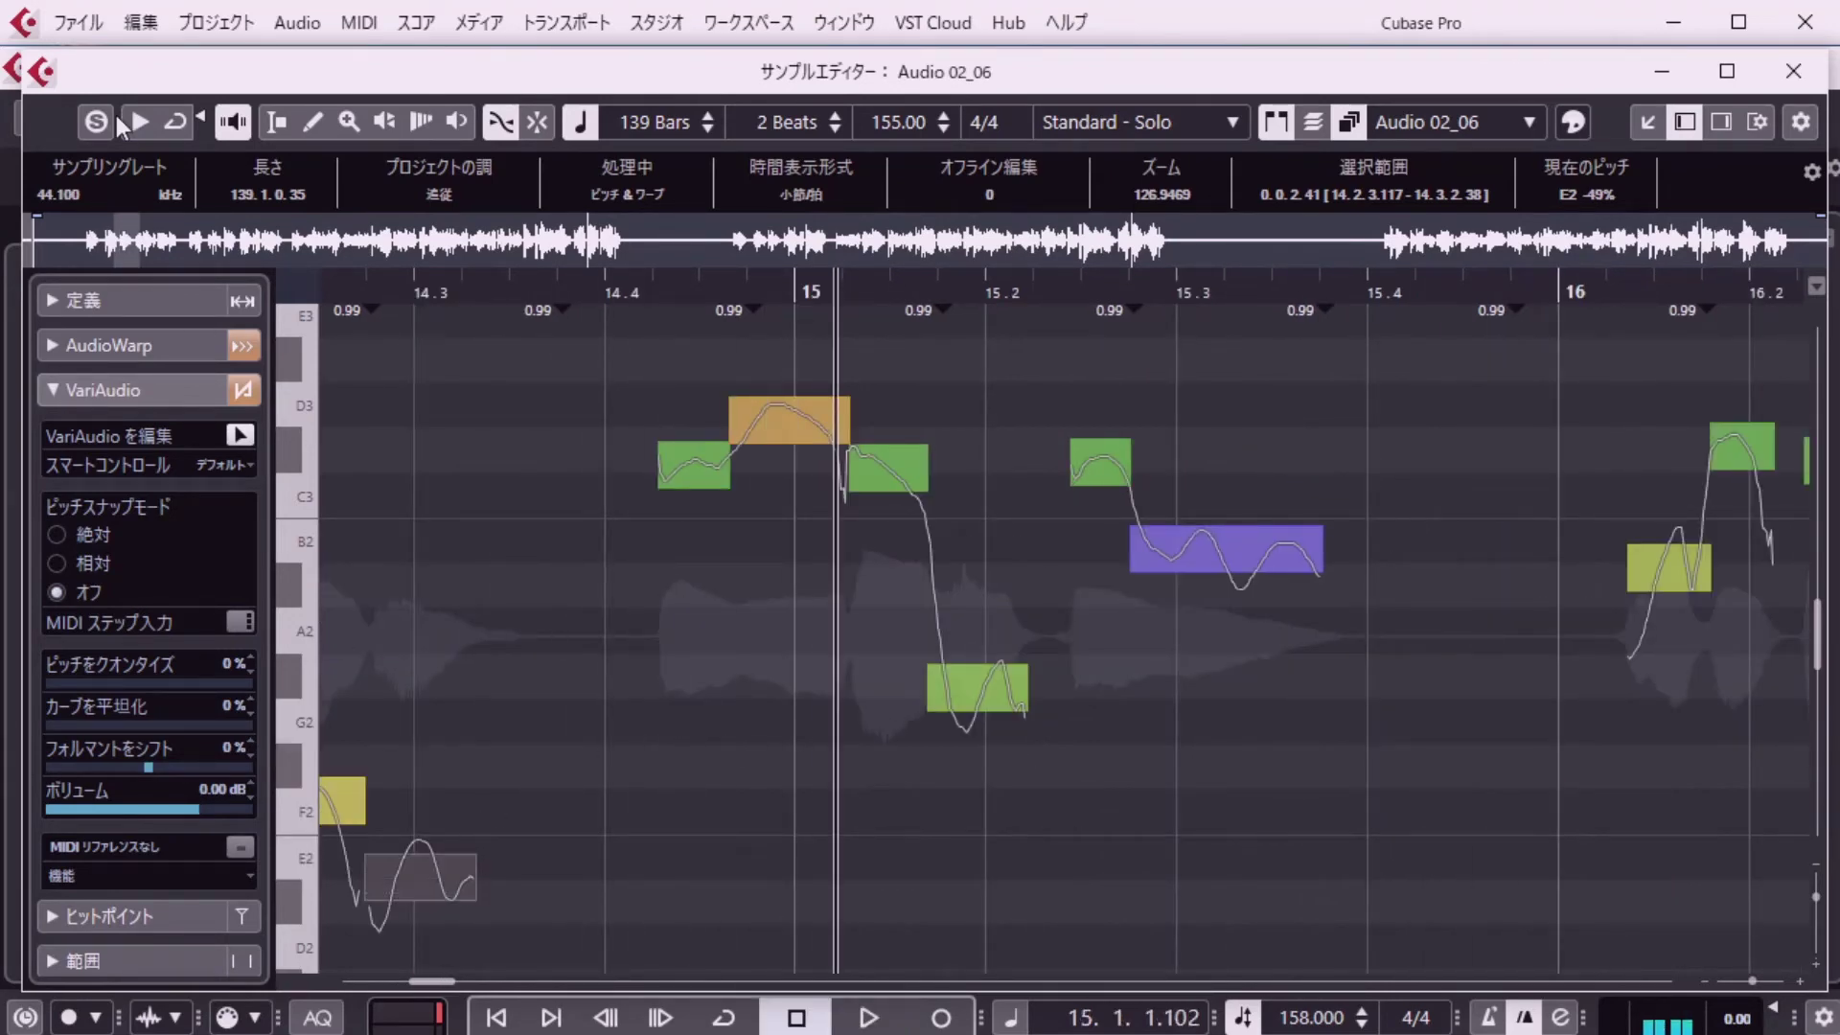
# Undo the last pitch edit on the segment crossing beat 14.3.
pyautogui.click(149, 40)
pyautogui.click(575, 454)
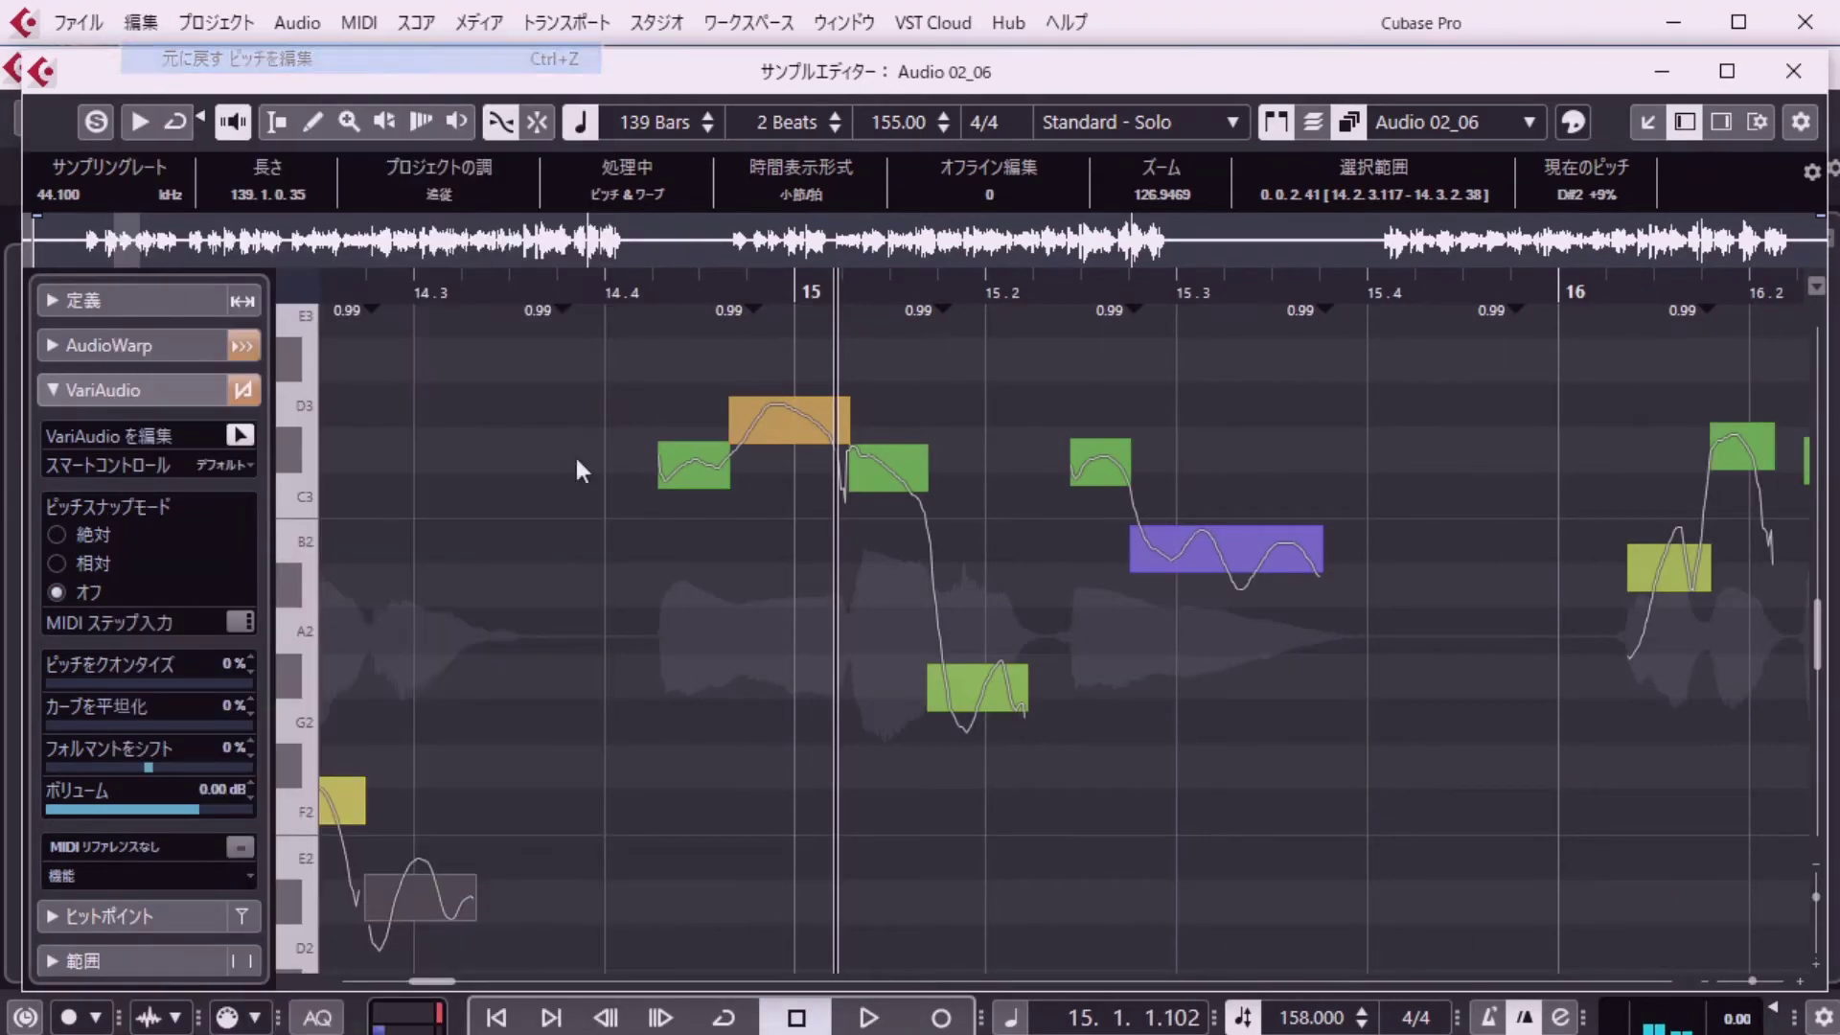
# Play back the passage from bar 14 to beat 15.3 to judge the pitches of the next phrase.
pyautogui.press('Return')
pyautogui.press('space')
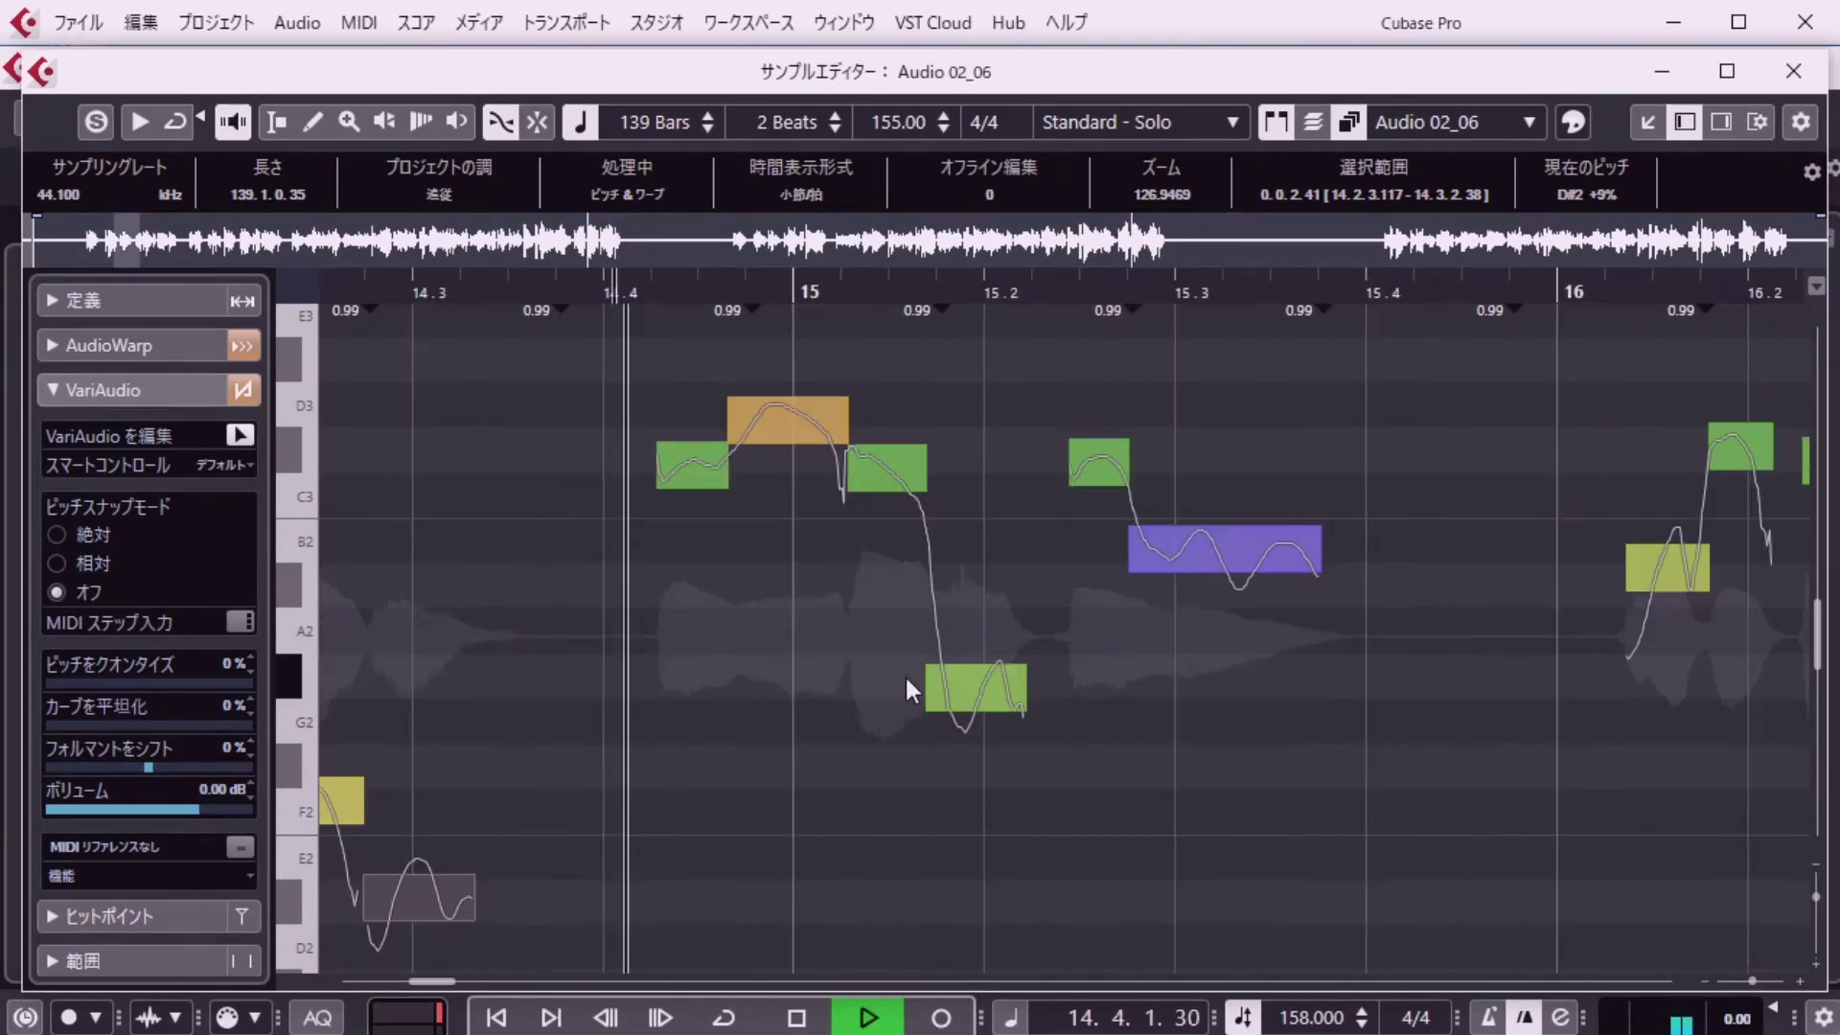
pyautogui.press('space')
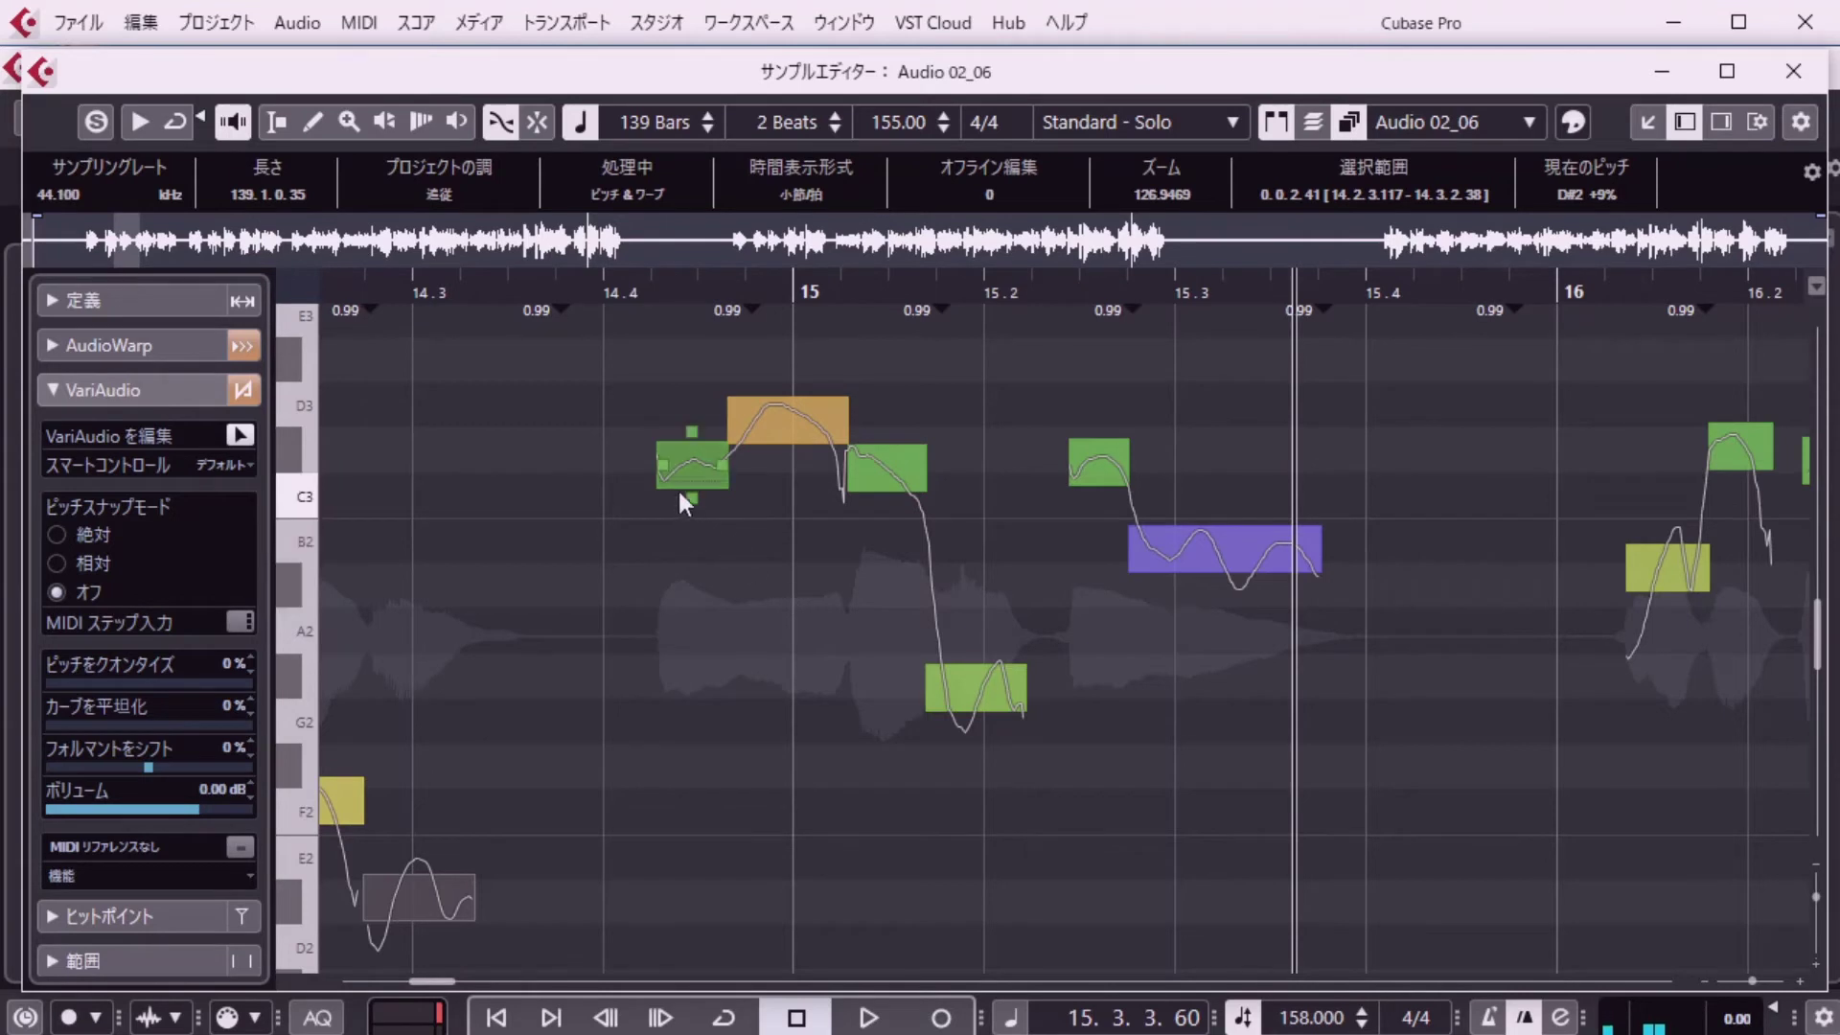
# Raise the low G#2 note just before 15.2 to about A2 -43%, then play back the phrase.
pyautogui.click(711, 475)
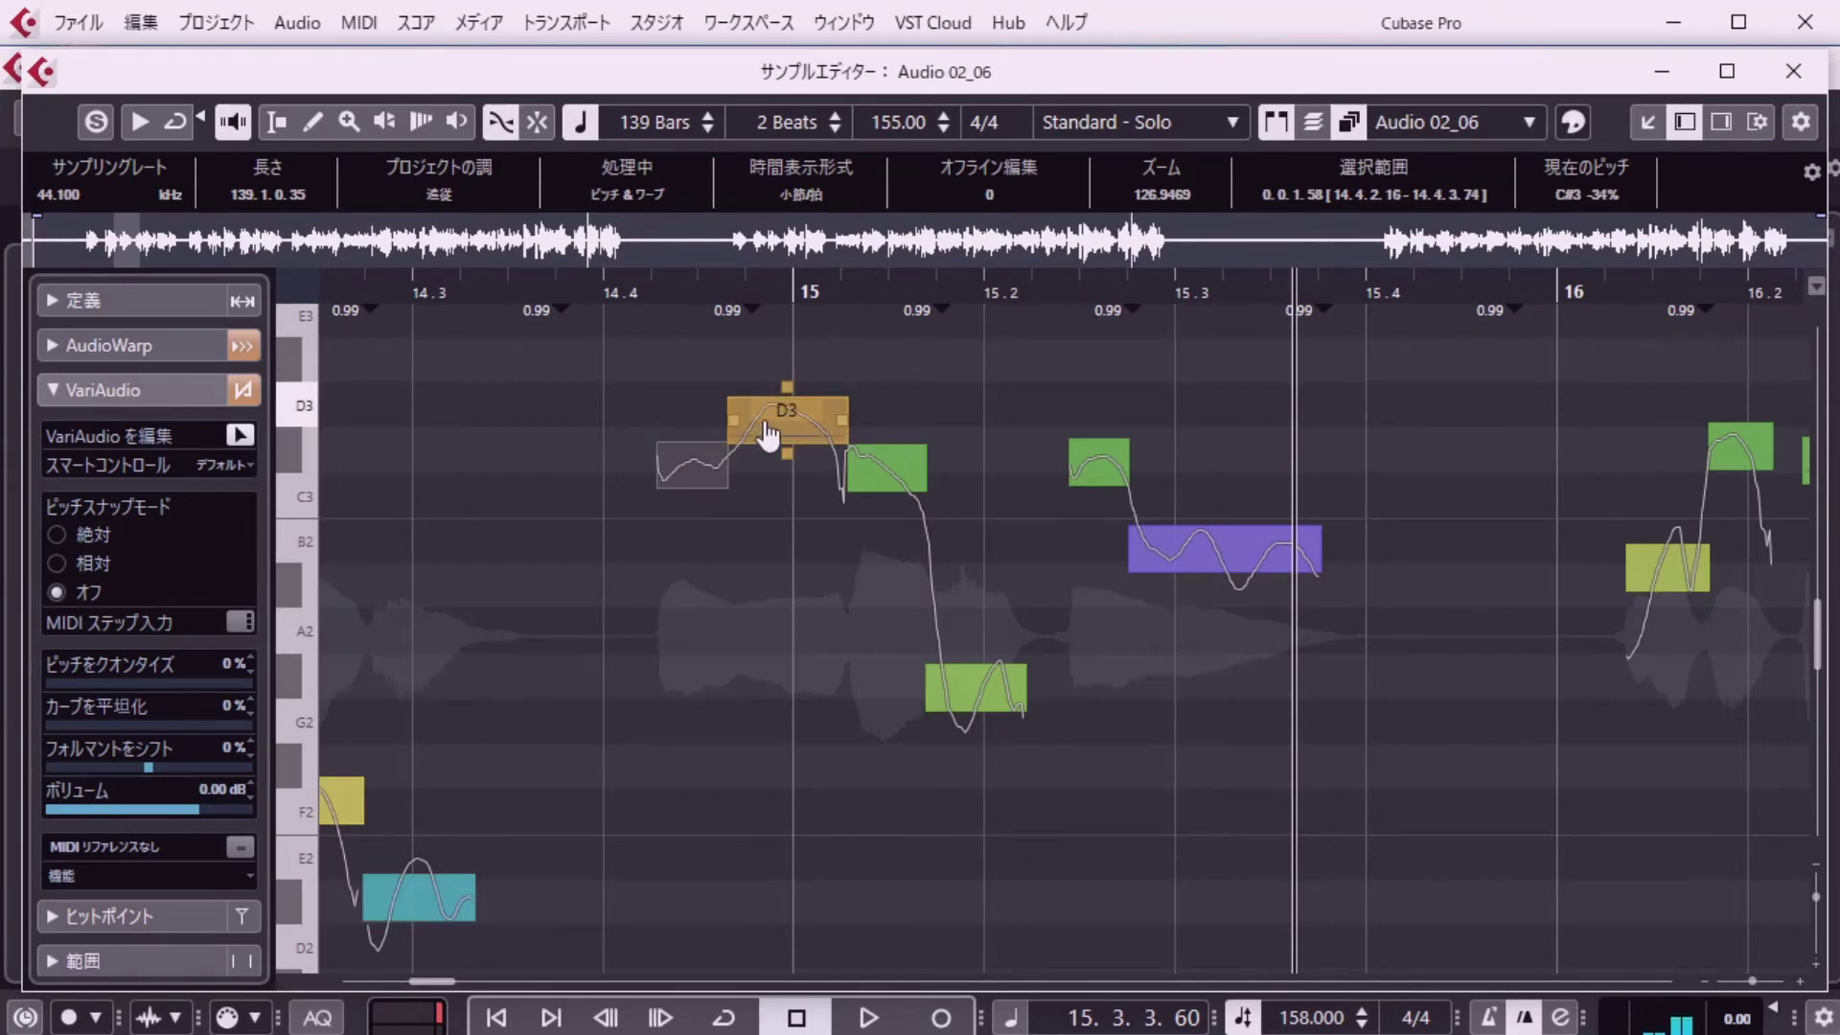
pyautogui.click(761, 439)
pyautogui.click(975, 695)
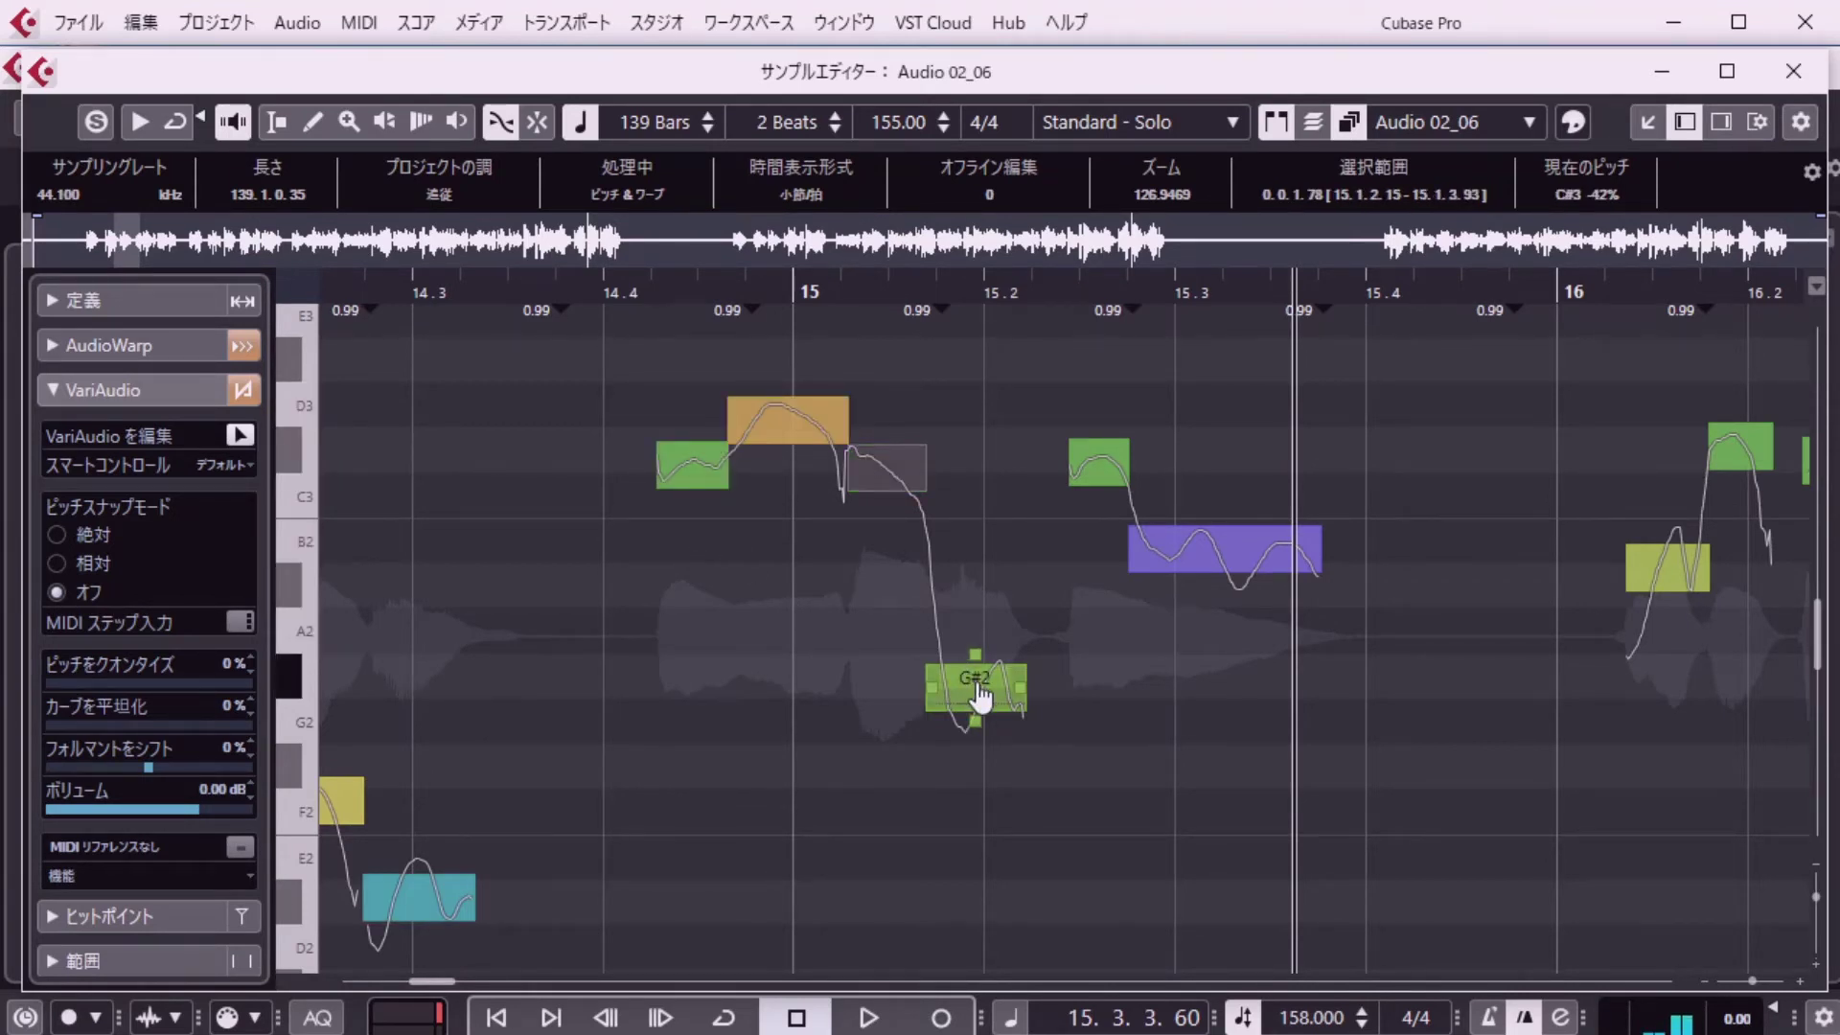
pyautogui.click(1093, 480)
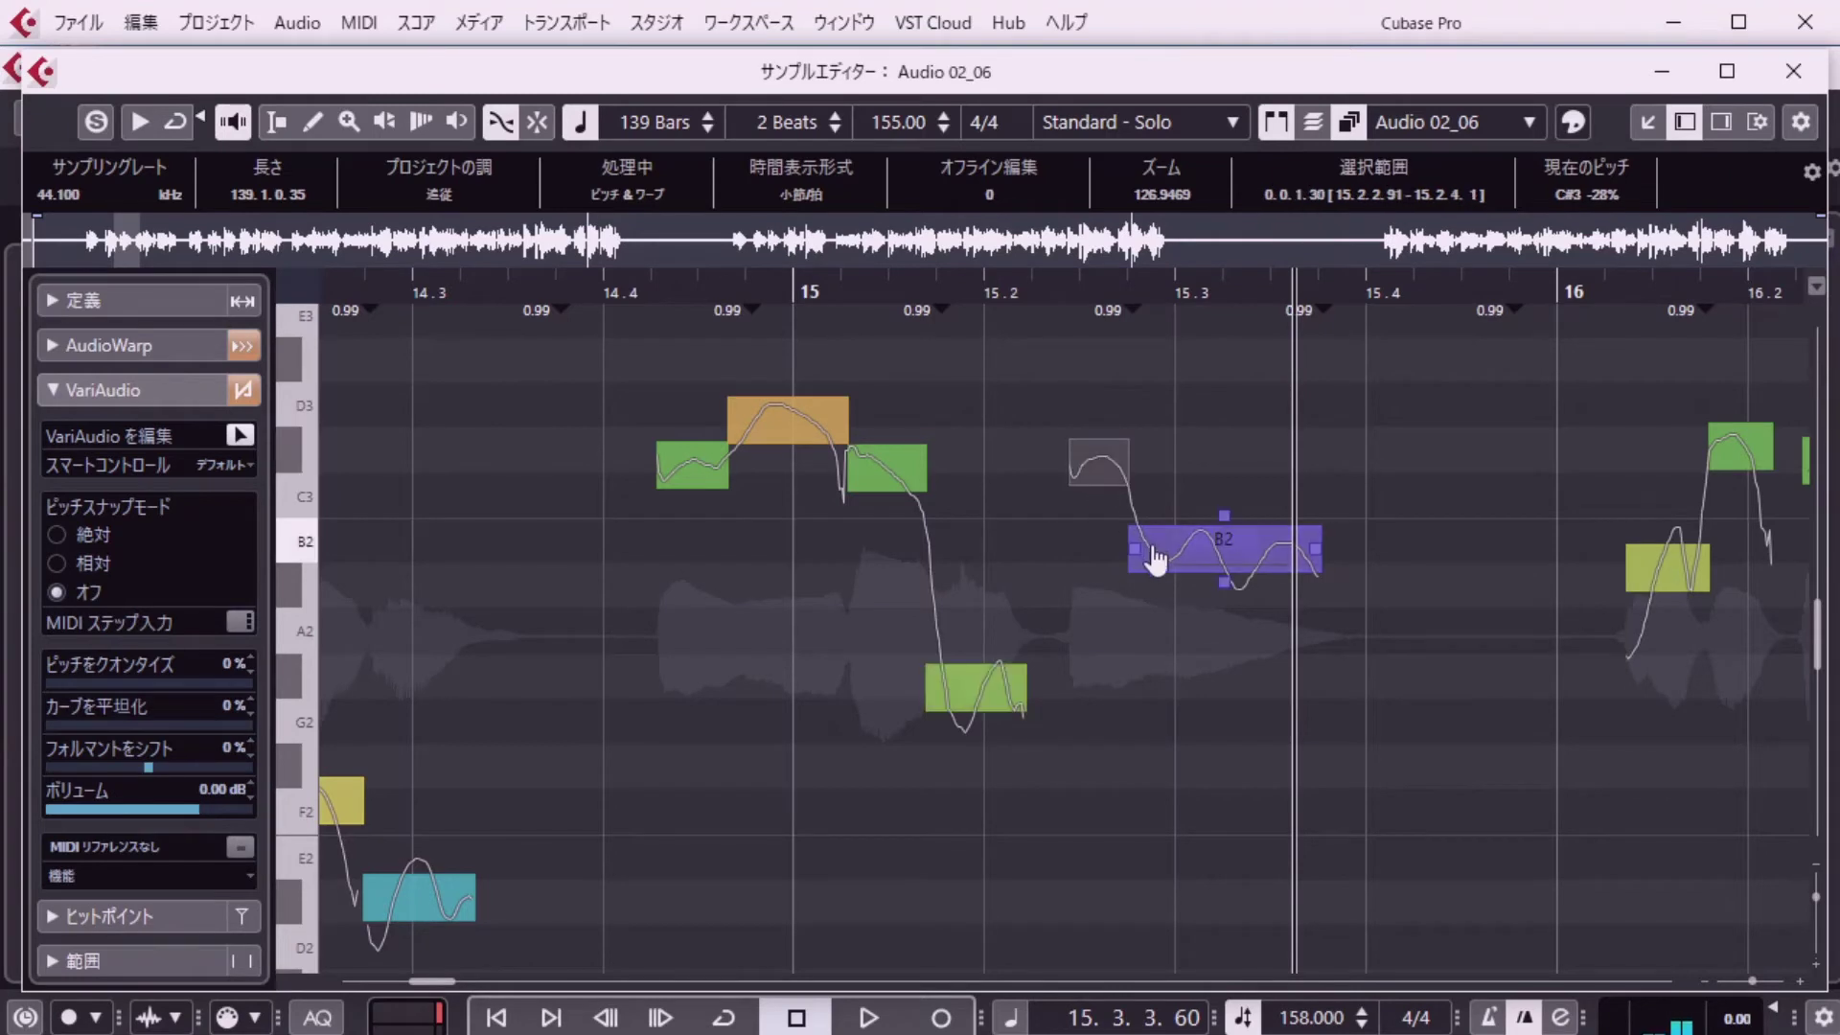
pyautogui.click(1156, 561)
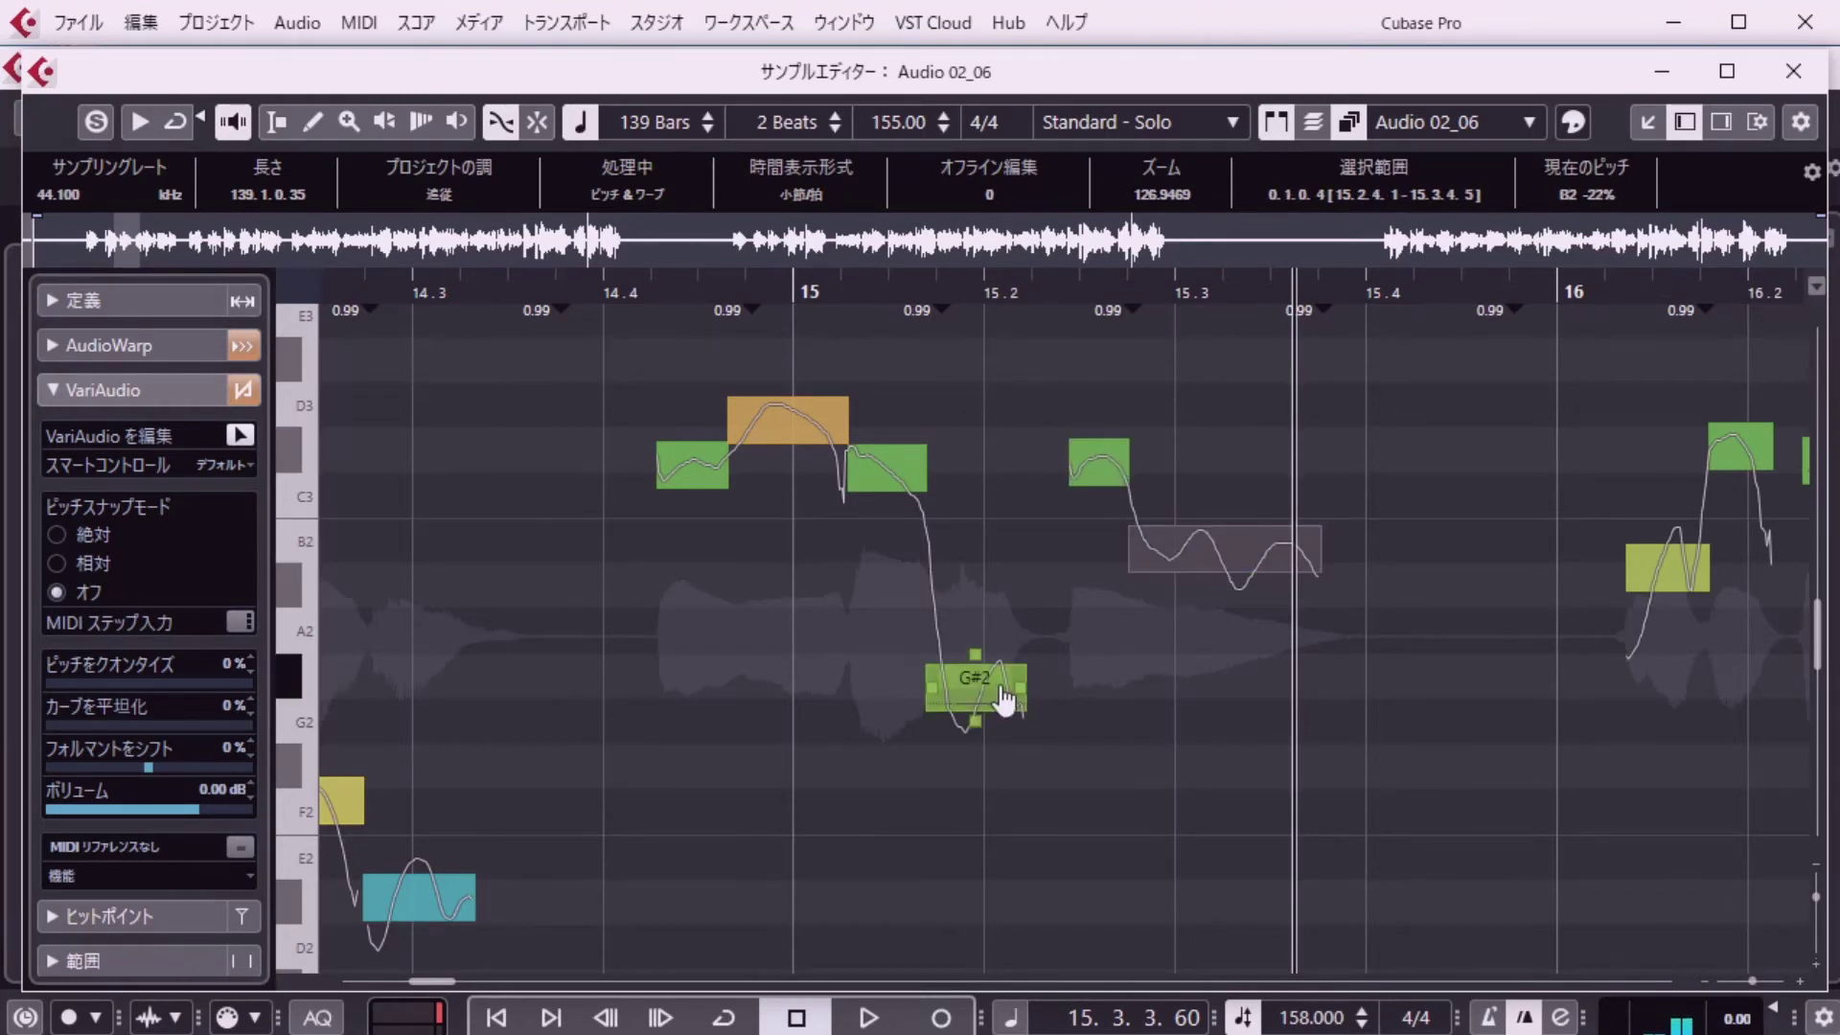
pyautogui.moveTo(1005, 701); pyautogui.dragTo(988, 660)
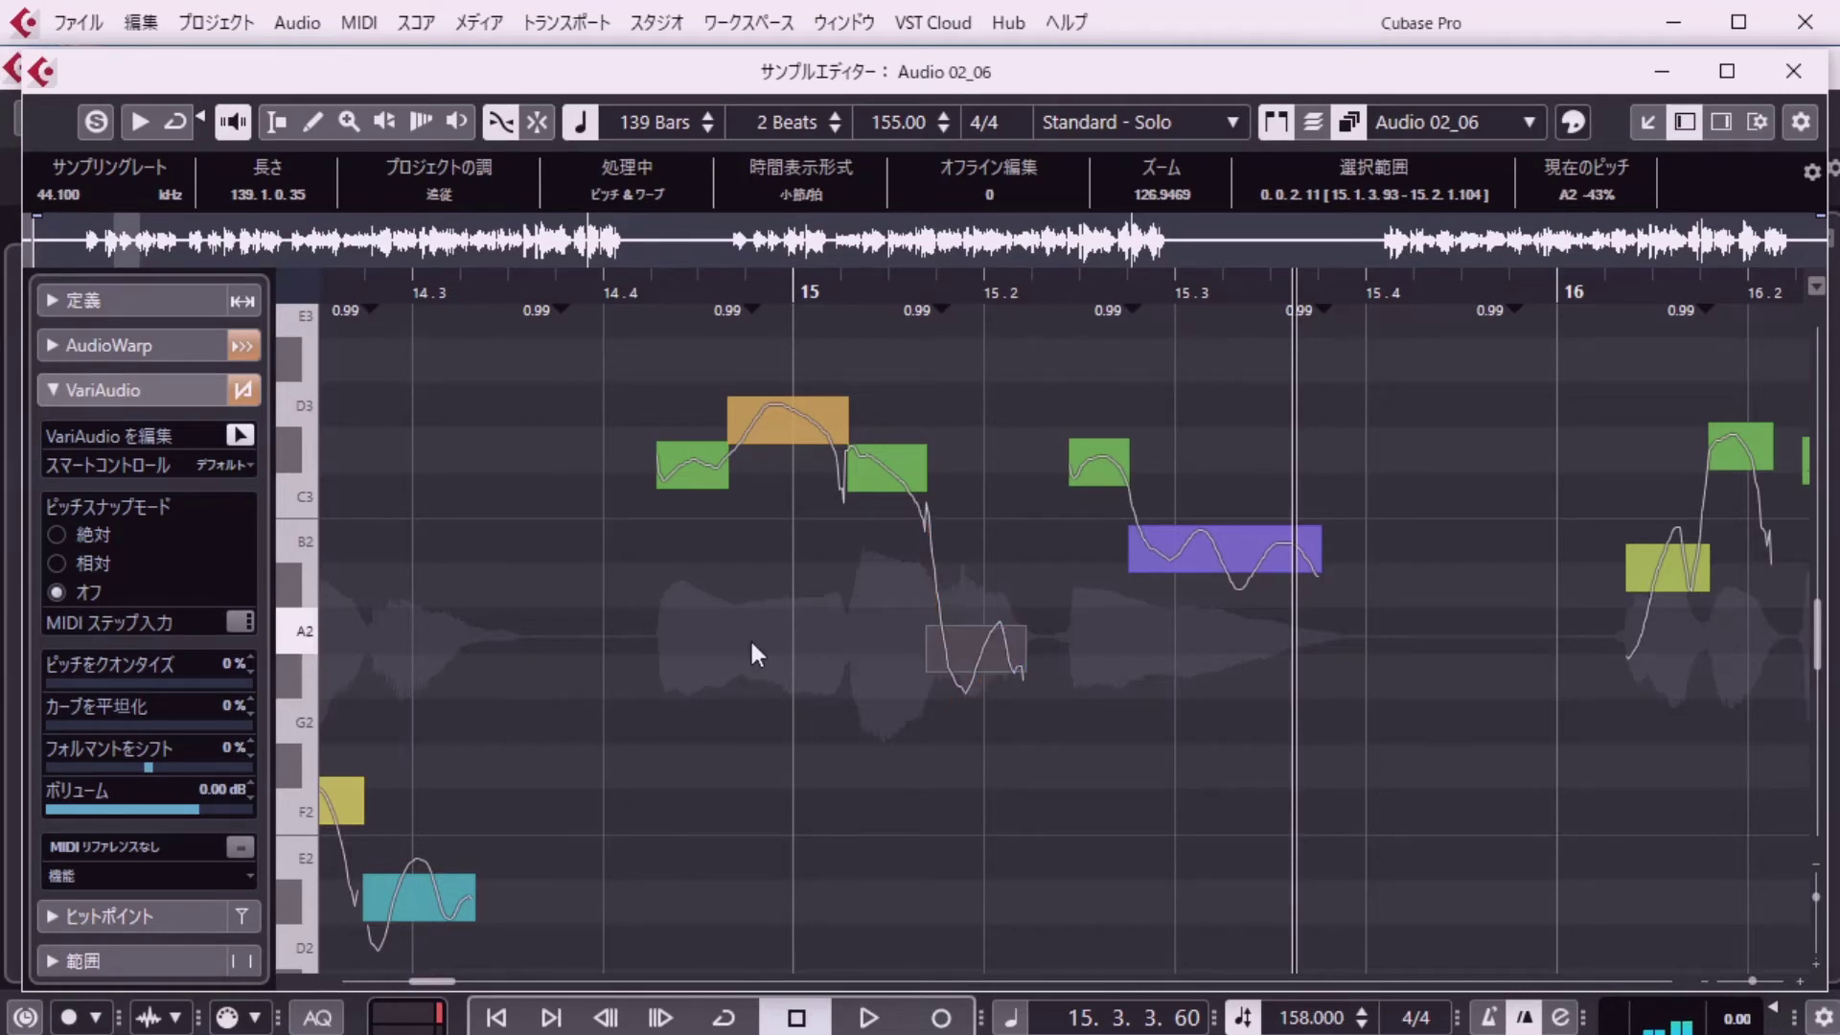
pyautogui.press('space')
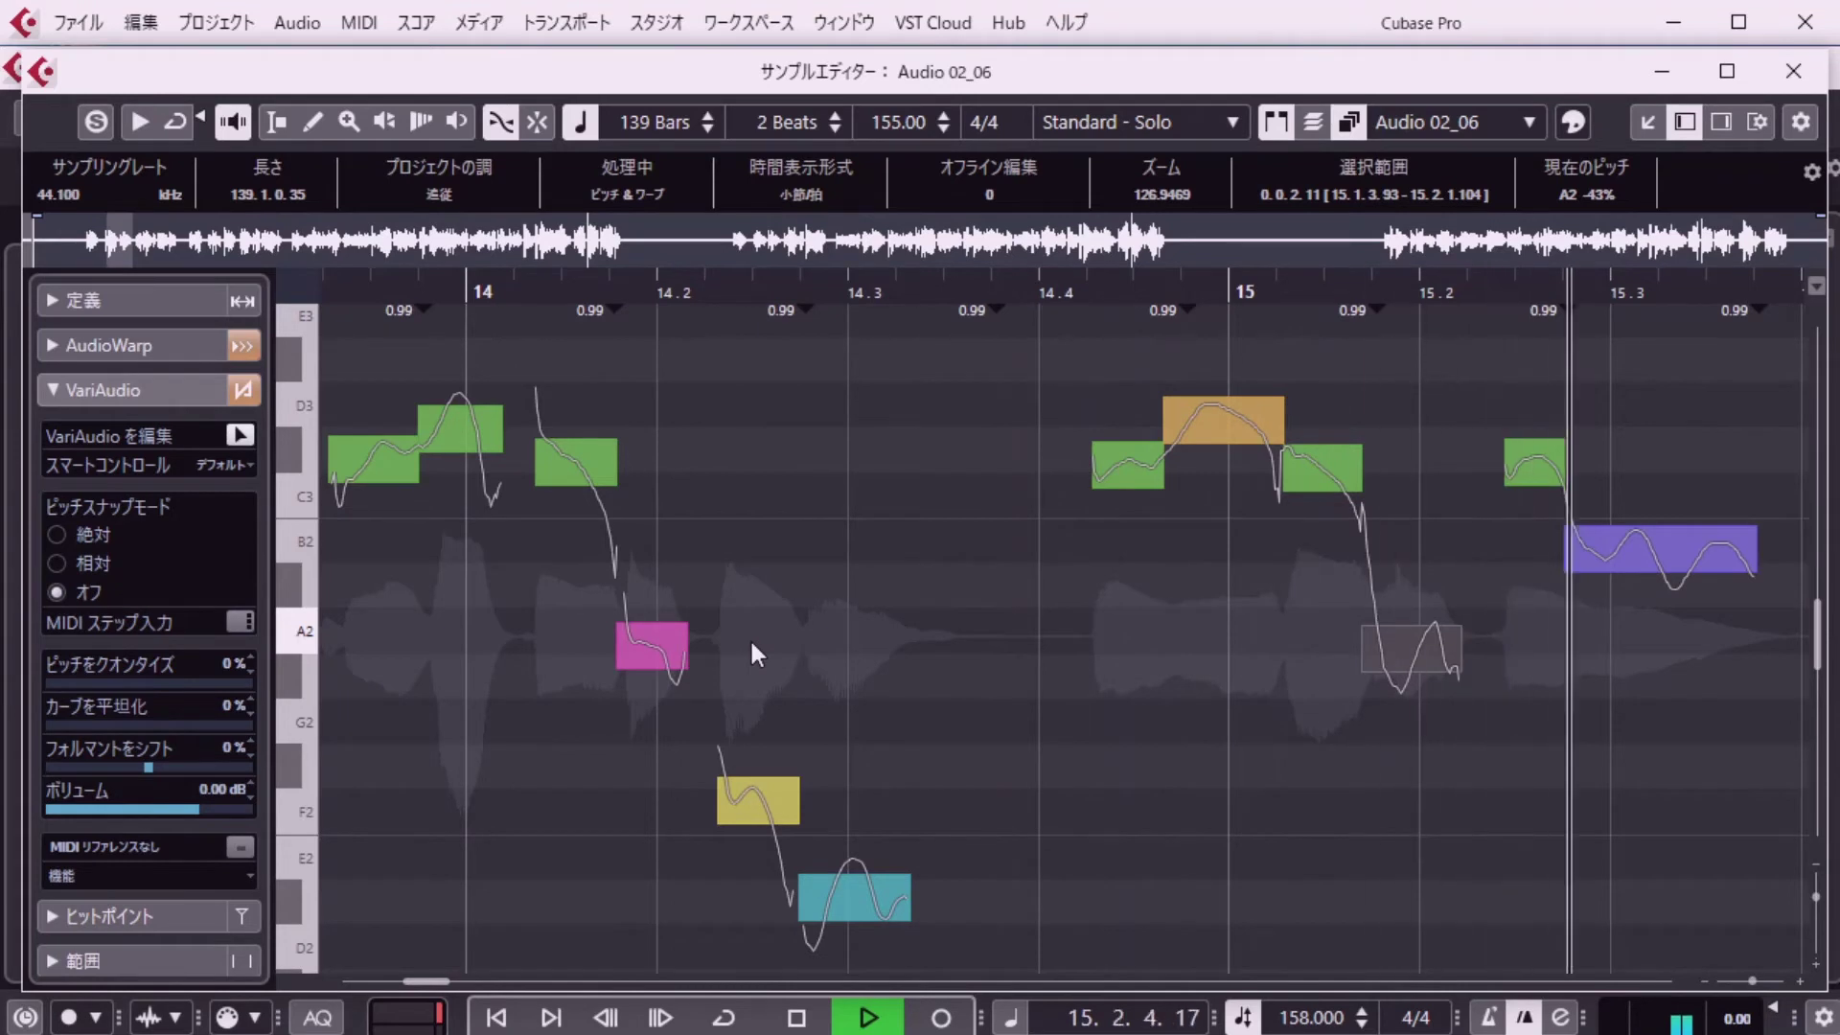
pyautogui.press('space')
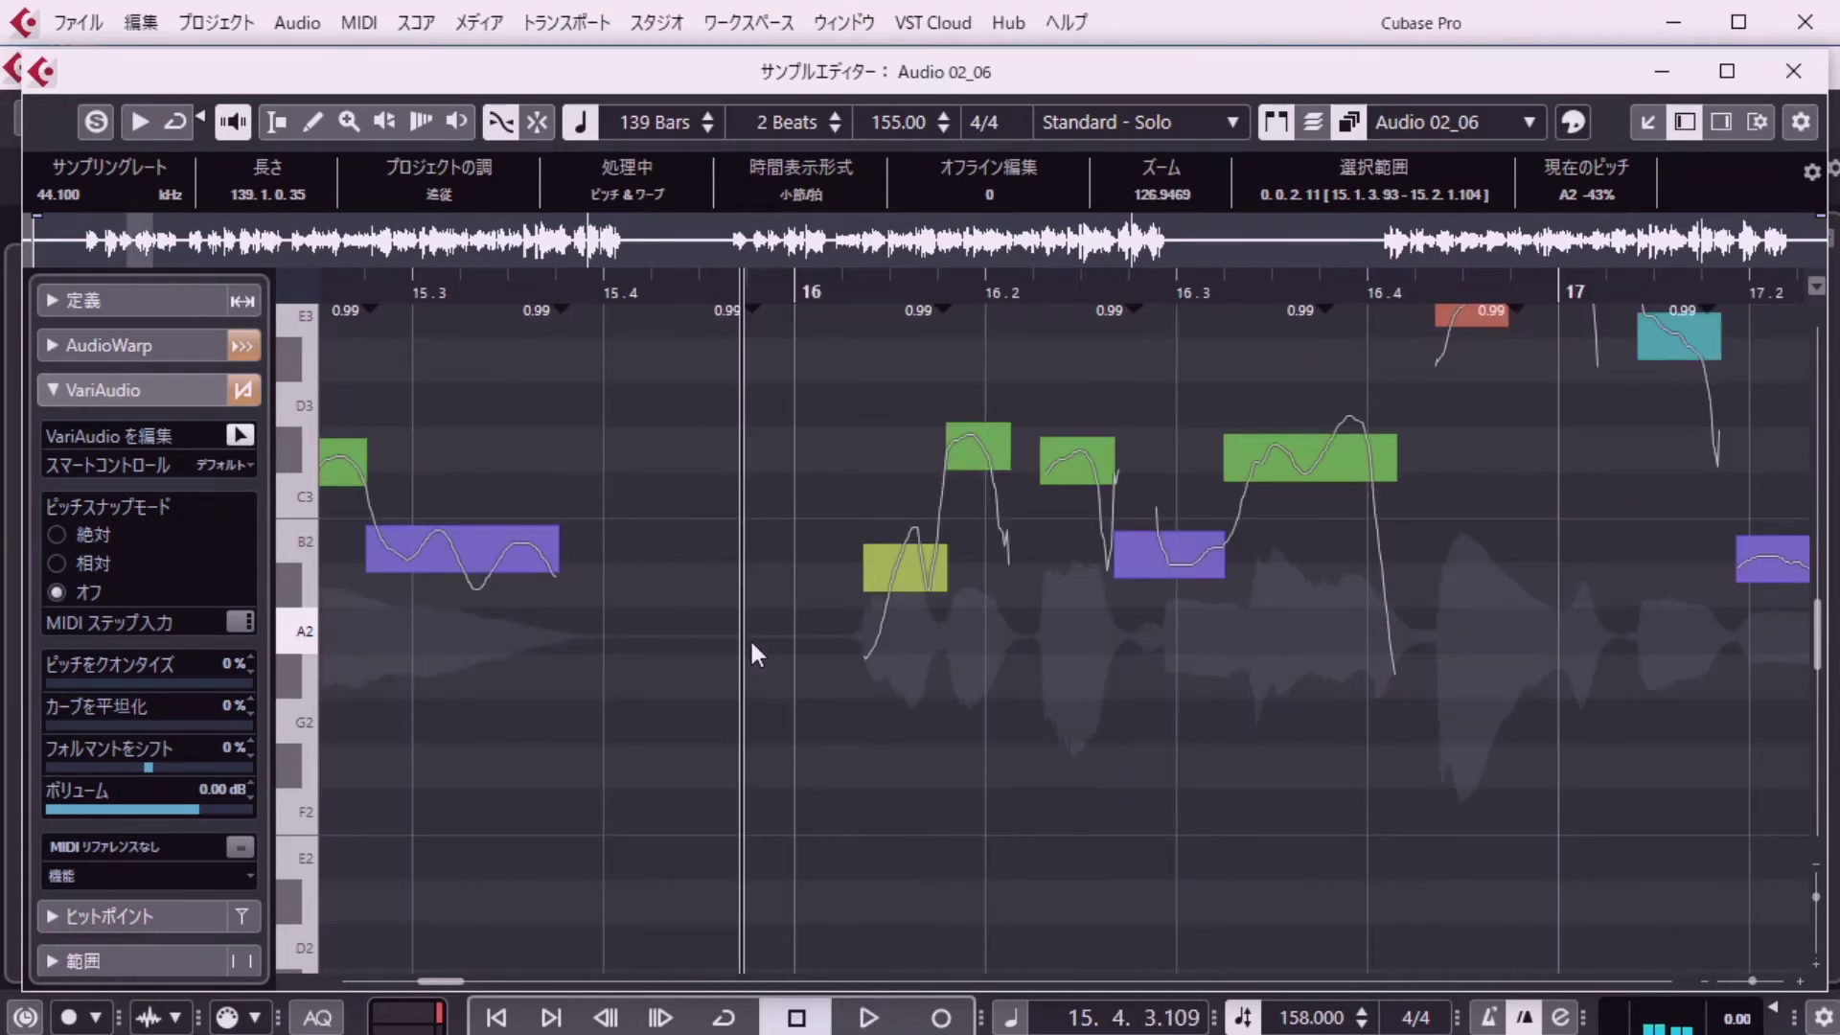
# Play the vocal through bars 16 and 17, then replay it from the start of bar 16 to check the pitches.
pyautogui.press('space')
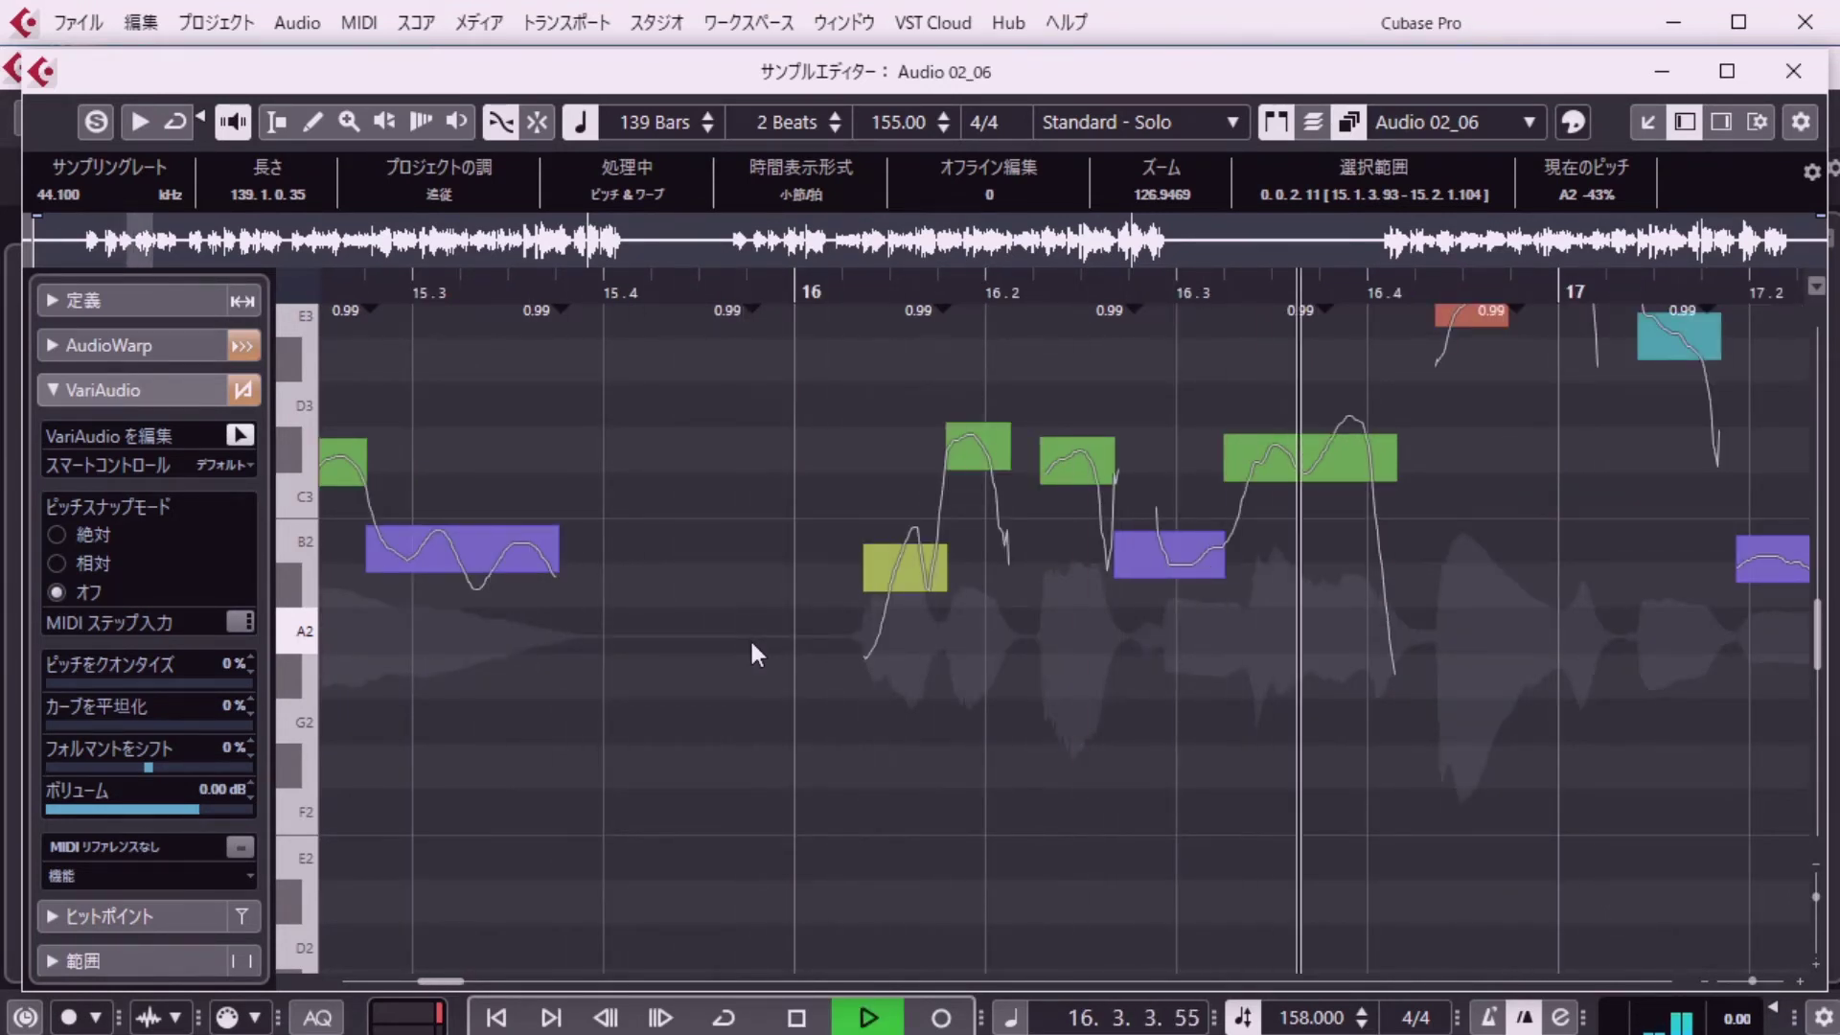
pyautogui.press('space')
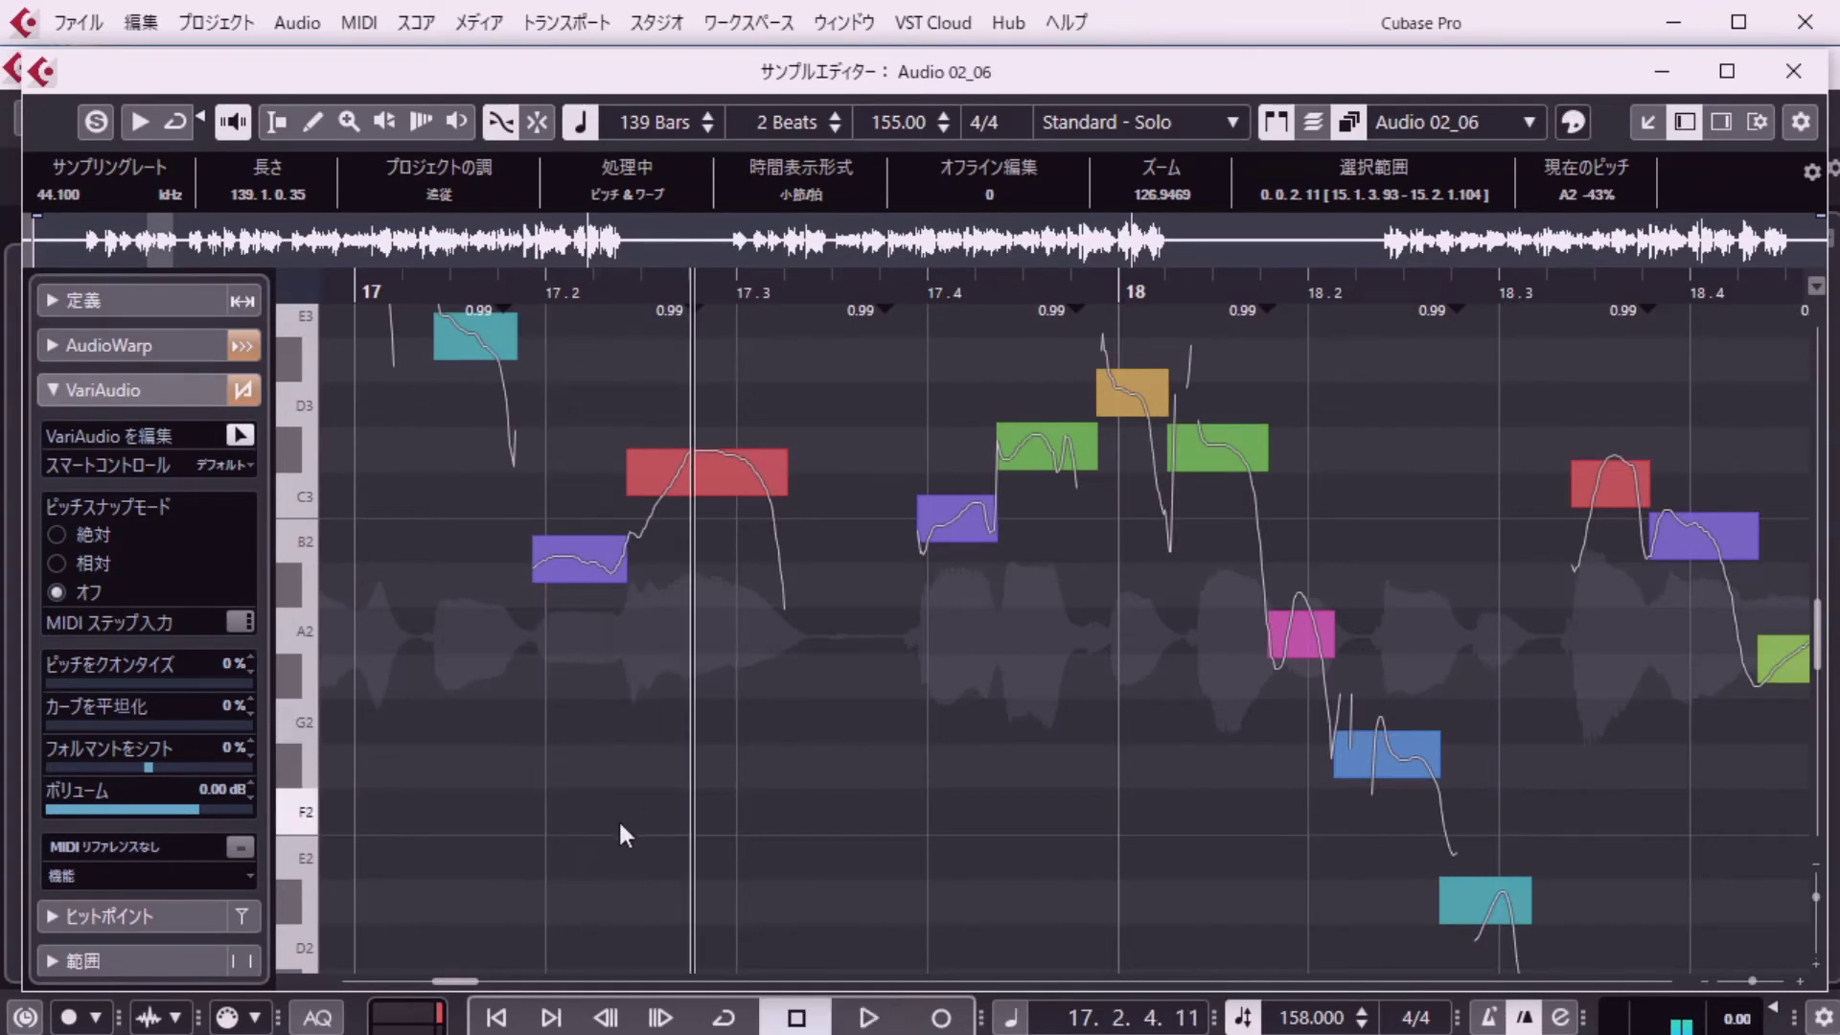
pyautogui.moveTo(462, 981); pyautogui.dragTo(457, 980)
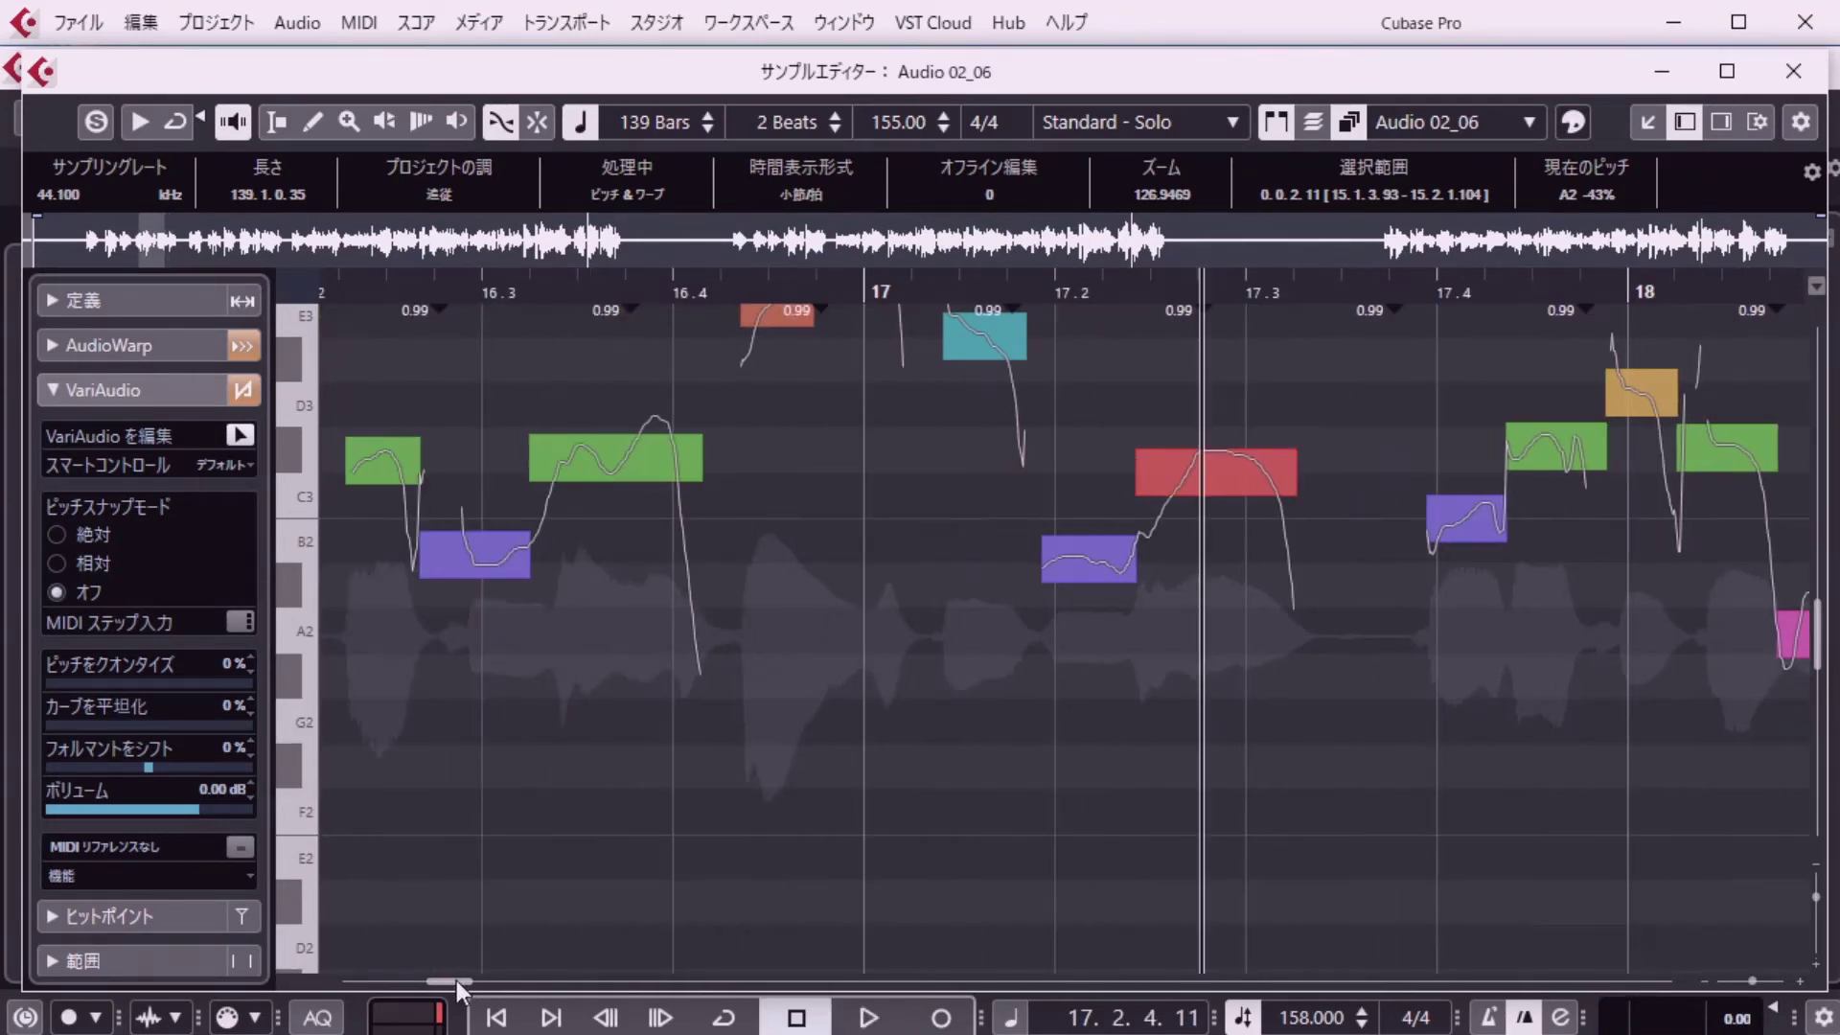
pyautogui.scroll(4, 696, 855)
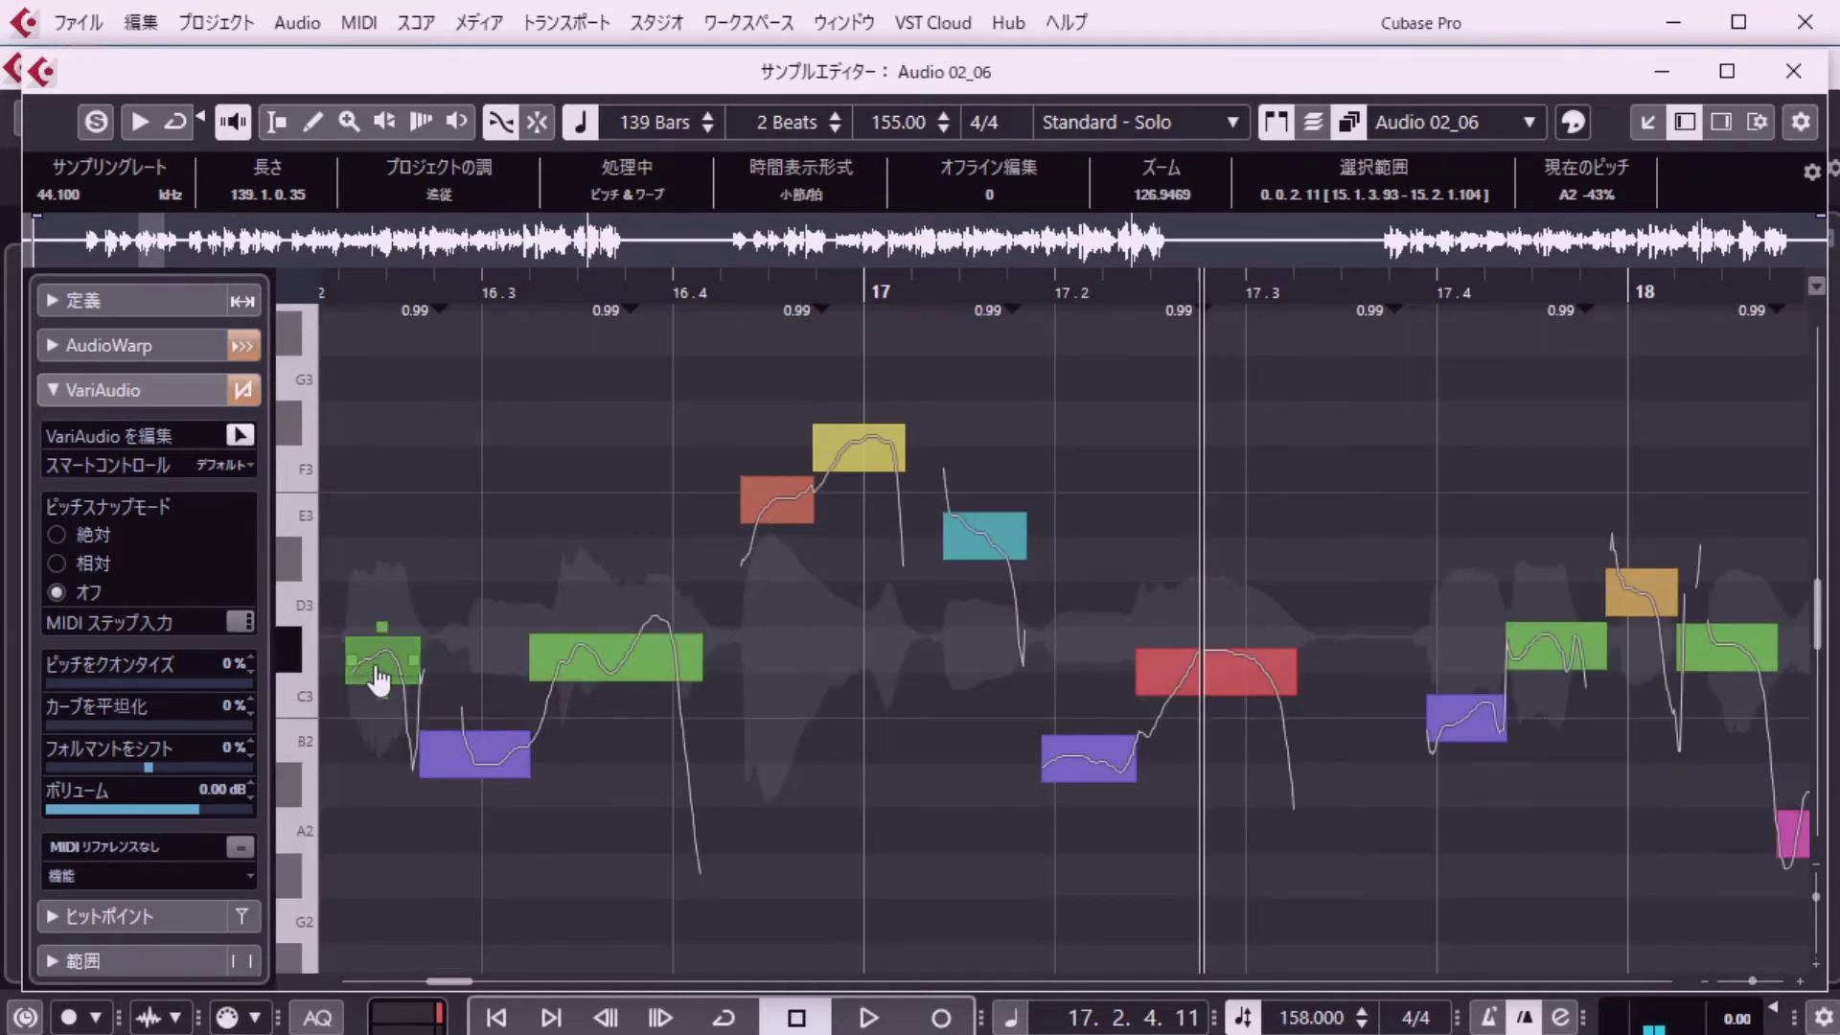
pyautogui.hotkey('shift', 'p')
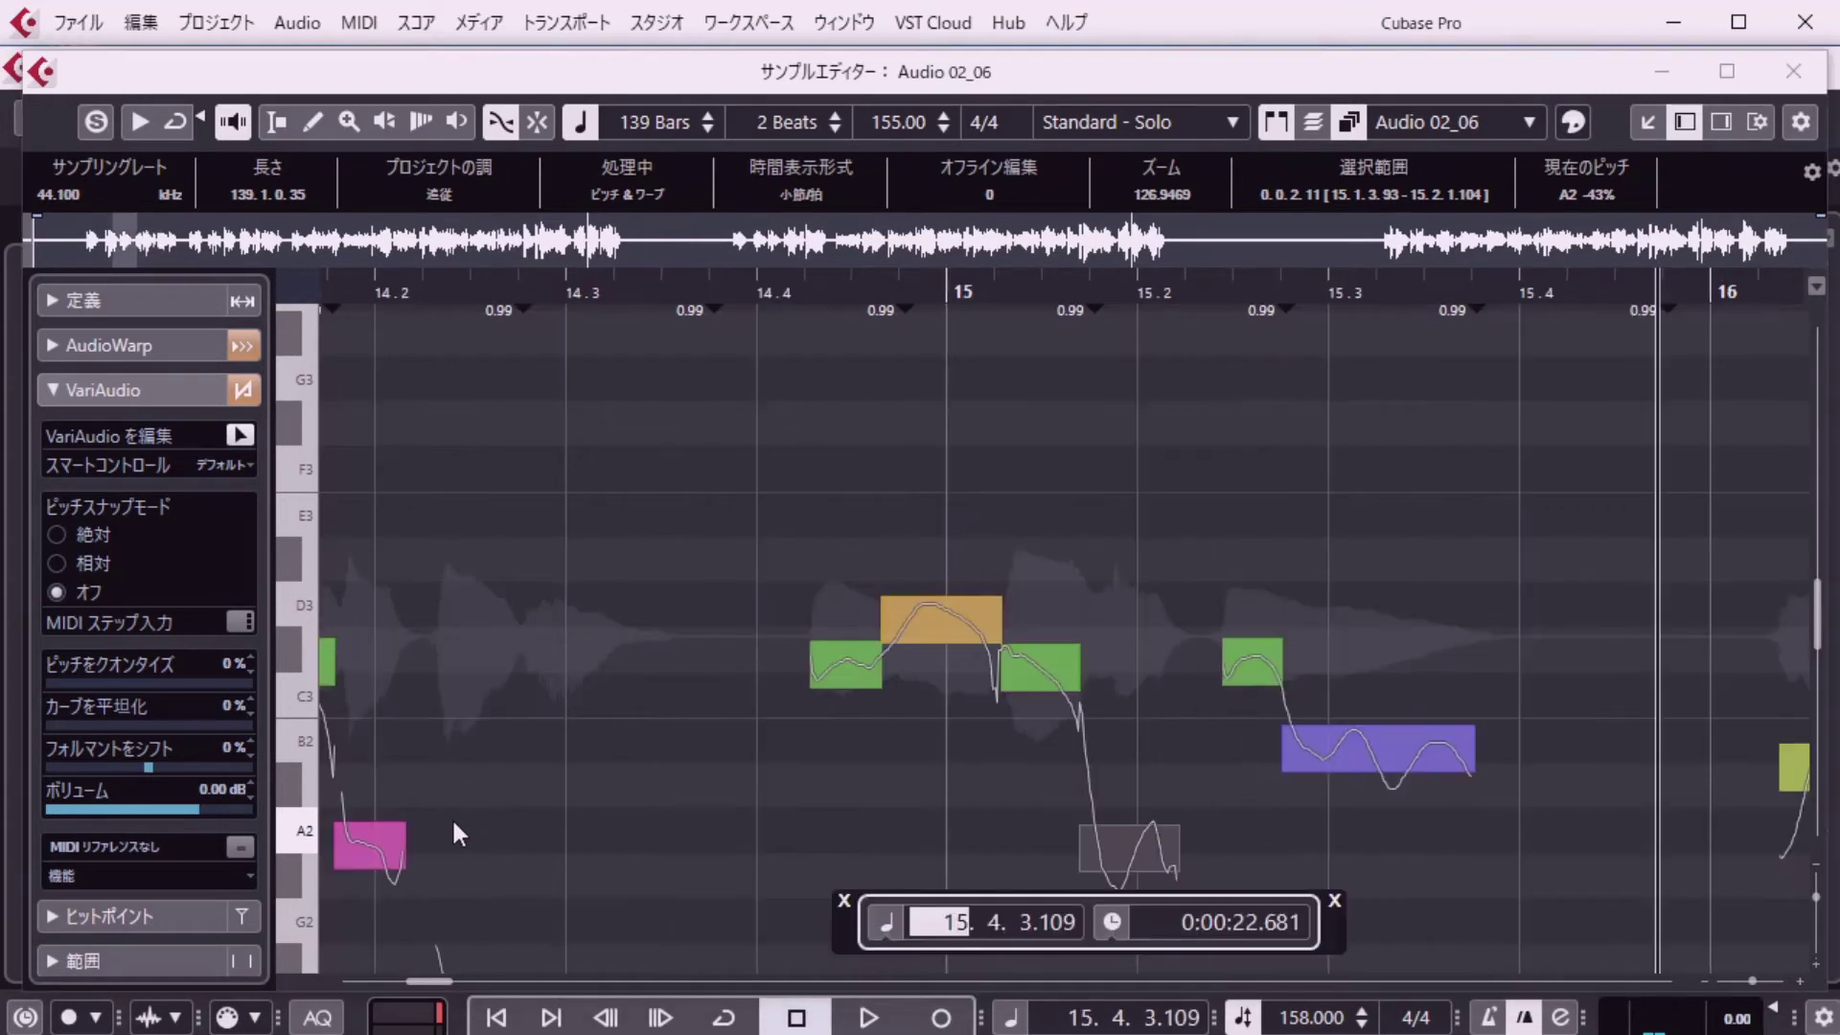
pyautogui.write('16. 2')
pyautogui.press('Return')
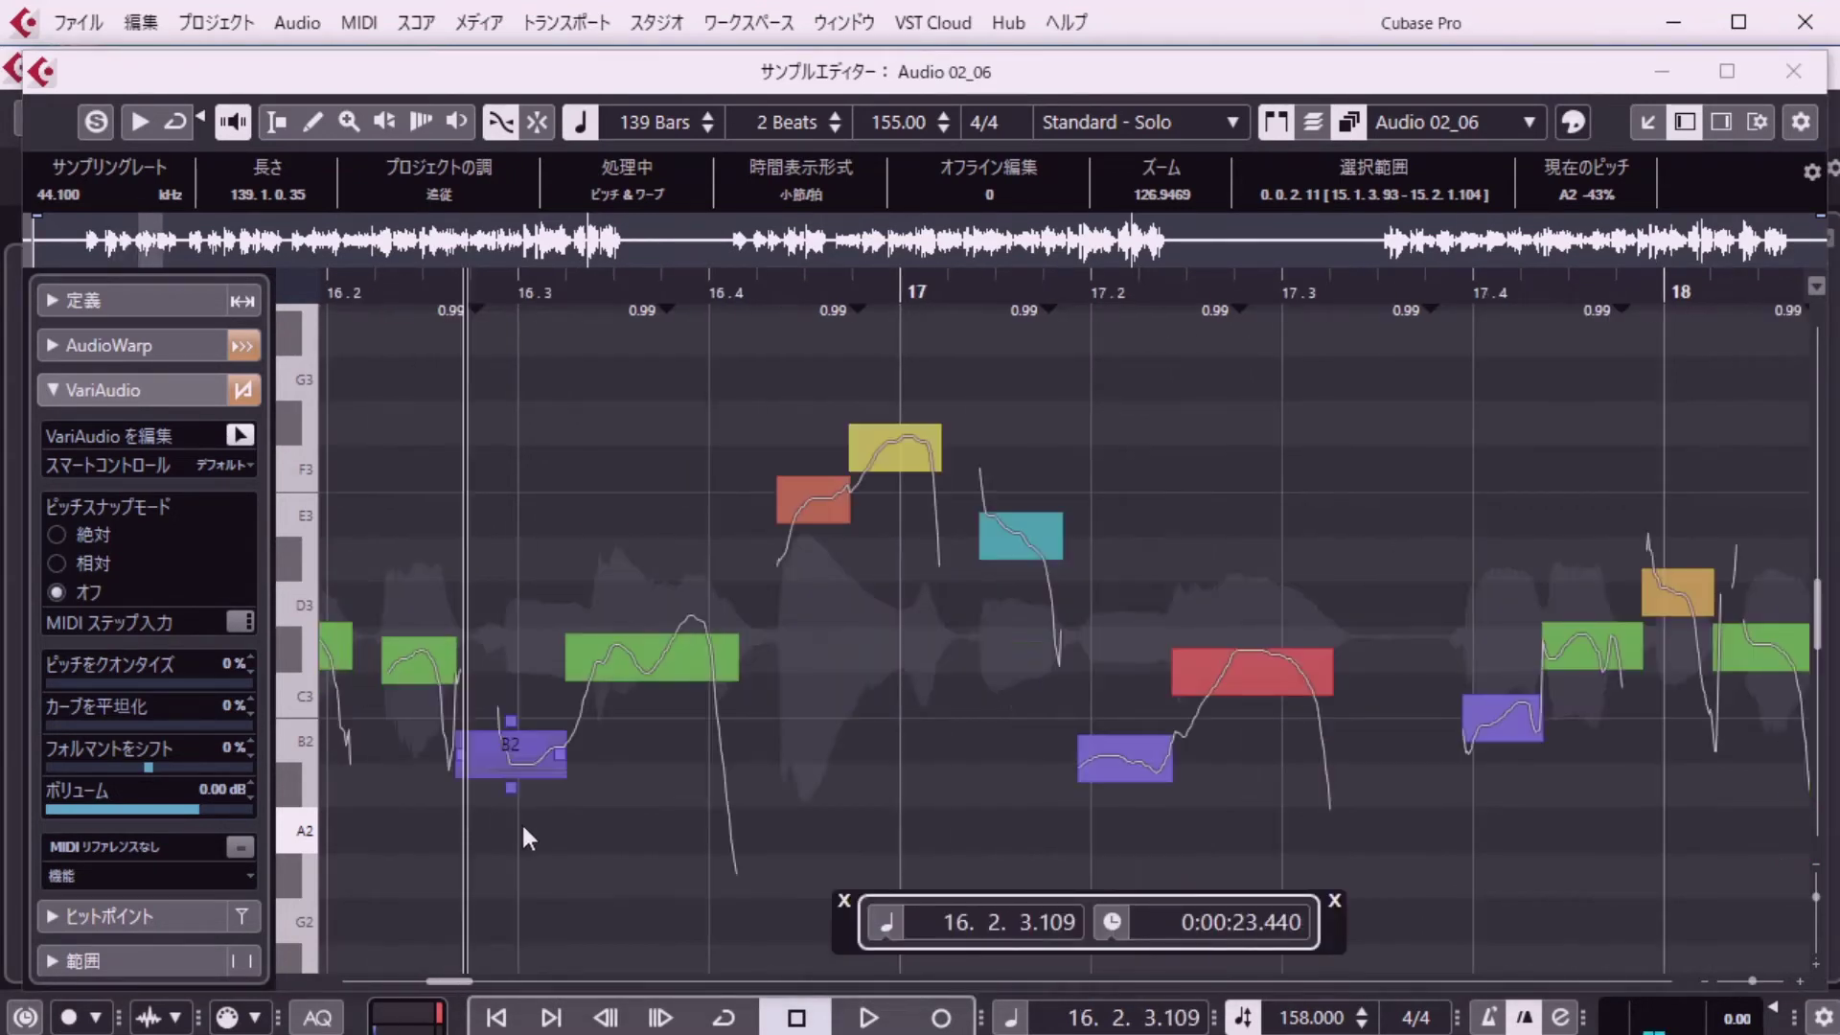
pyautogui.press('space')
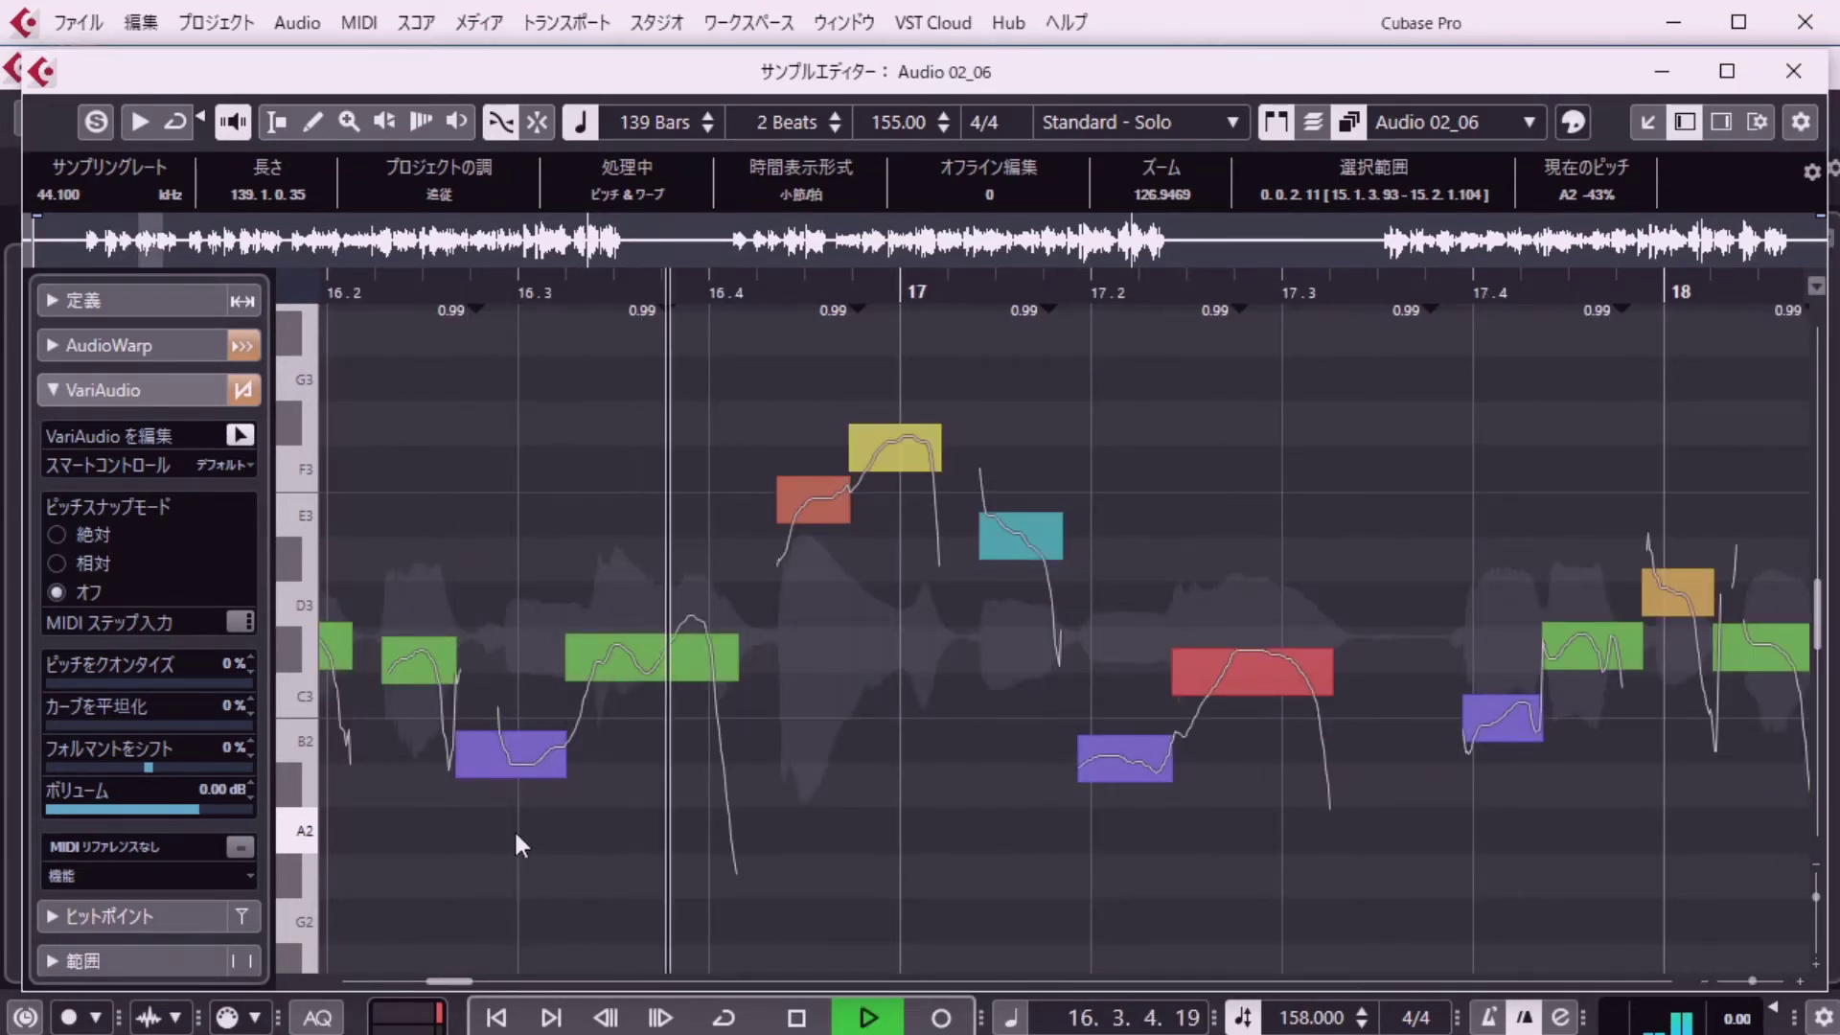
pyautogui.press('space')
pyautogui.hotkey('shift', 'p')
pyautogui.press('space')
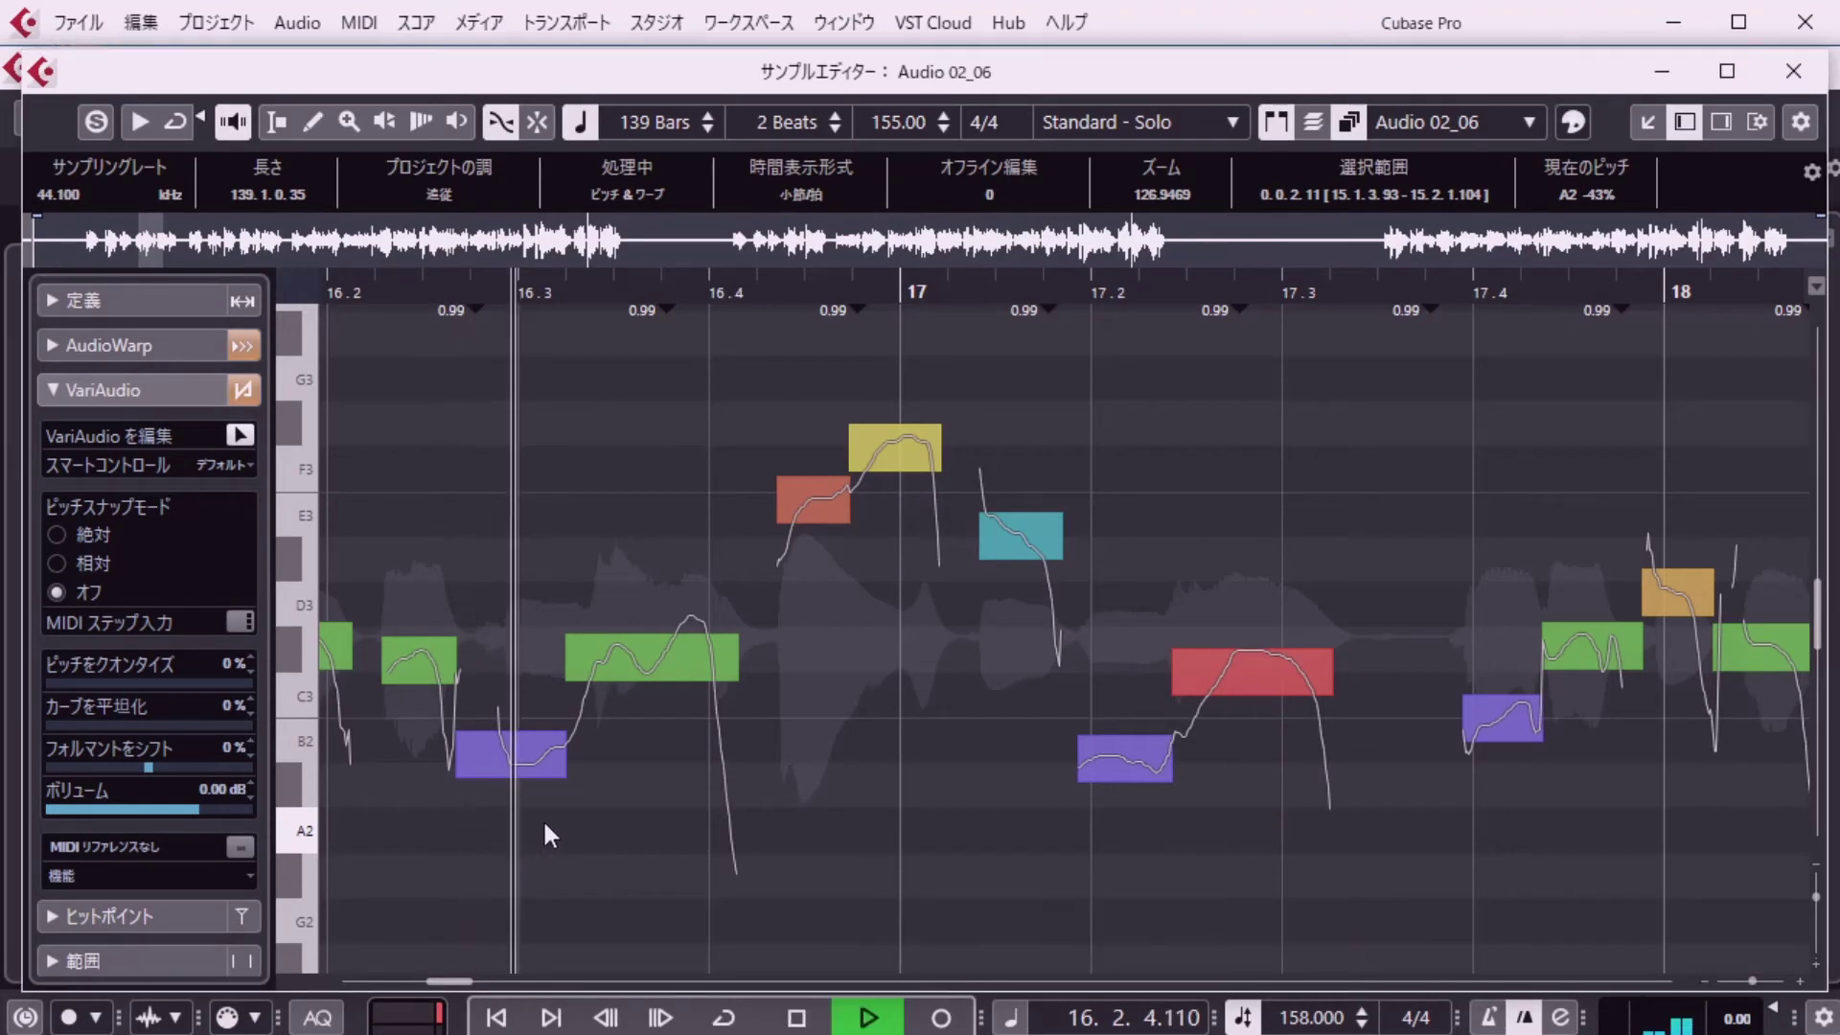
pyautogui.press('space')
pyautogui.hotkey('shift', 'p')
pyautogui.write('16. 4. 3. 90')
pyautogui.press('Return')
pyautogui.press('space')
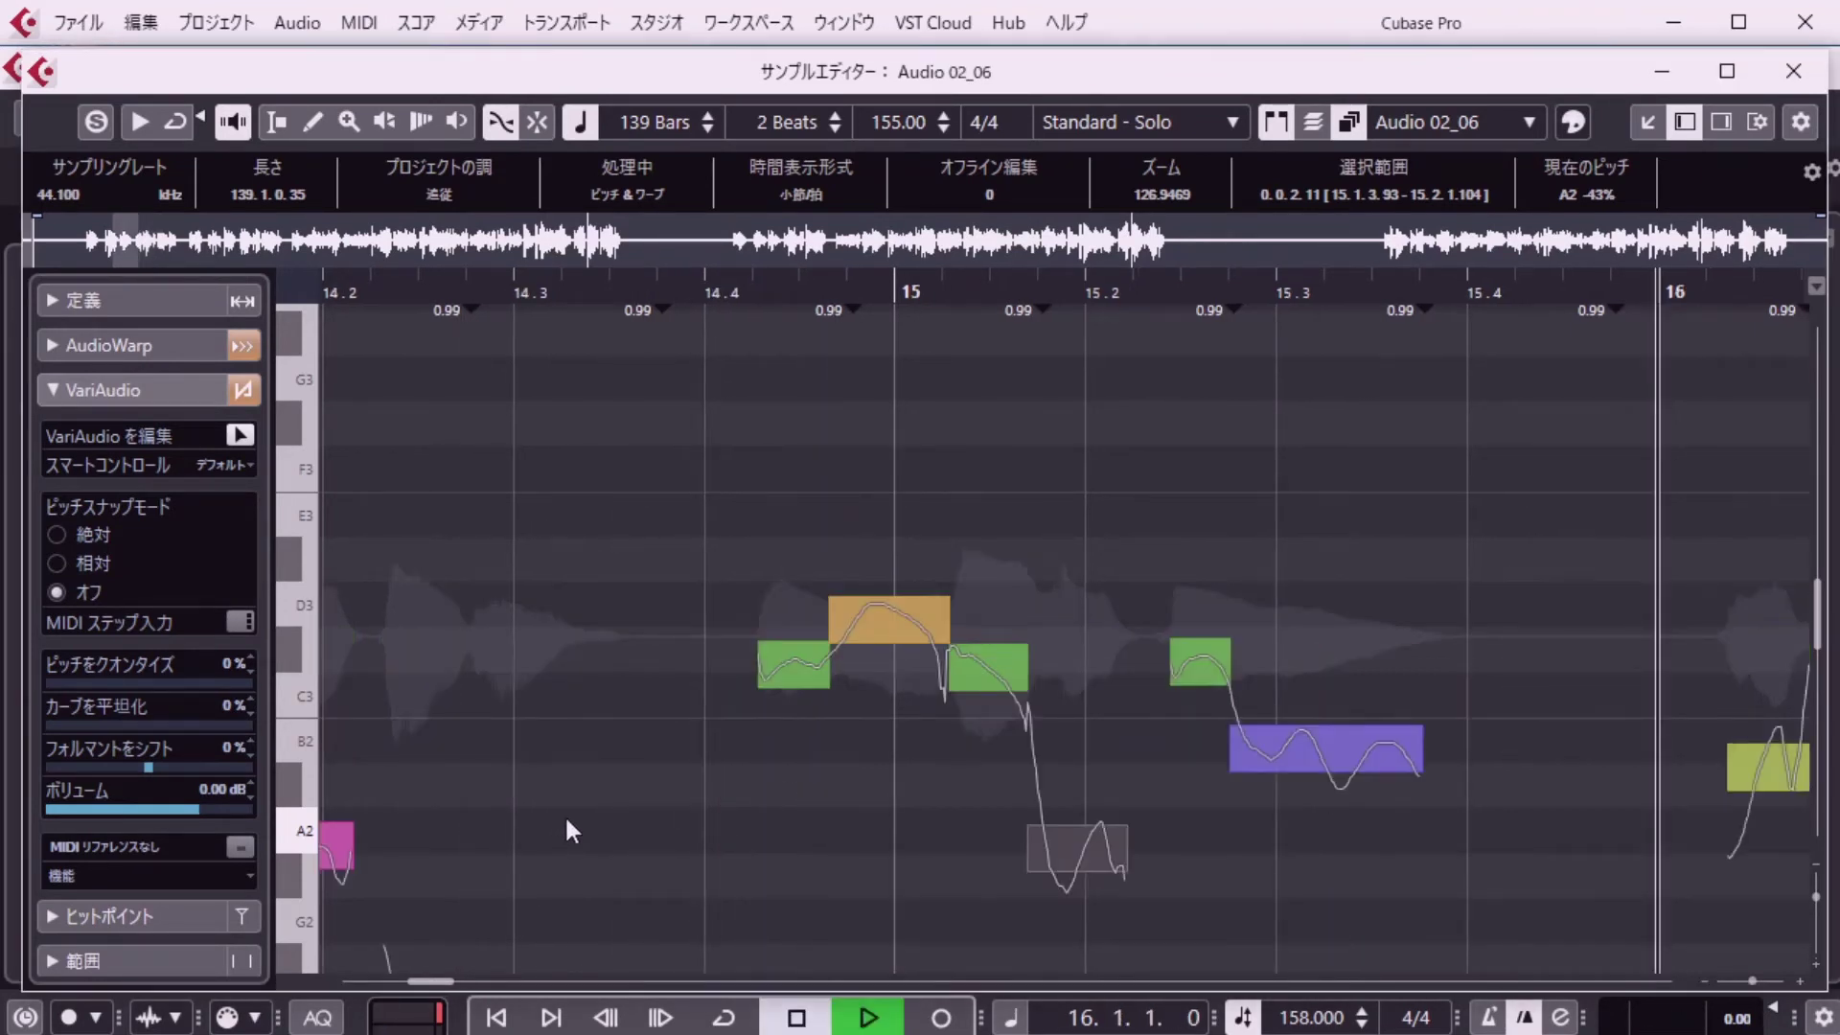
pyautogui.press('space')
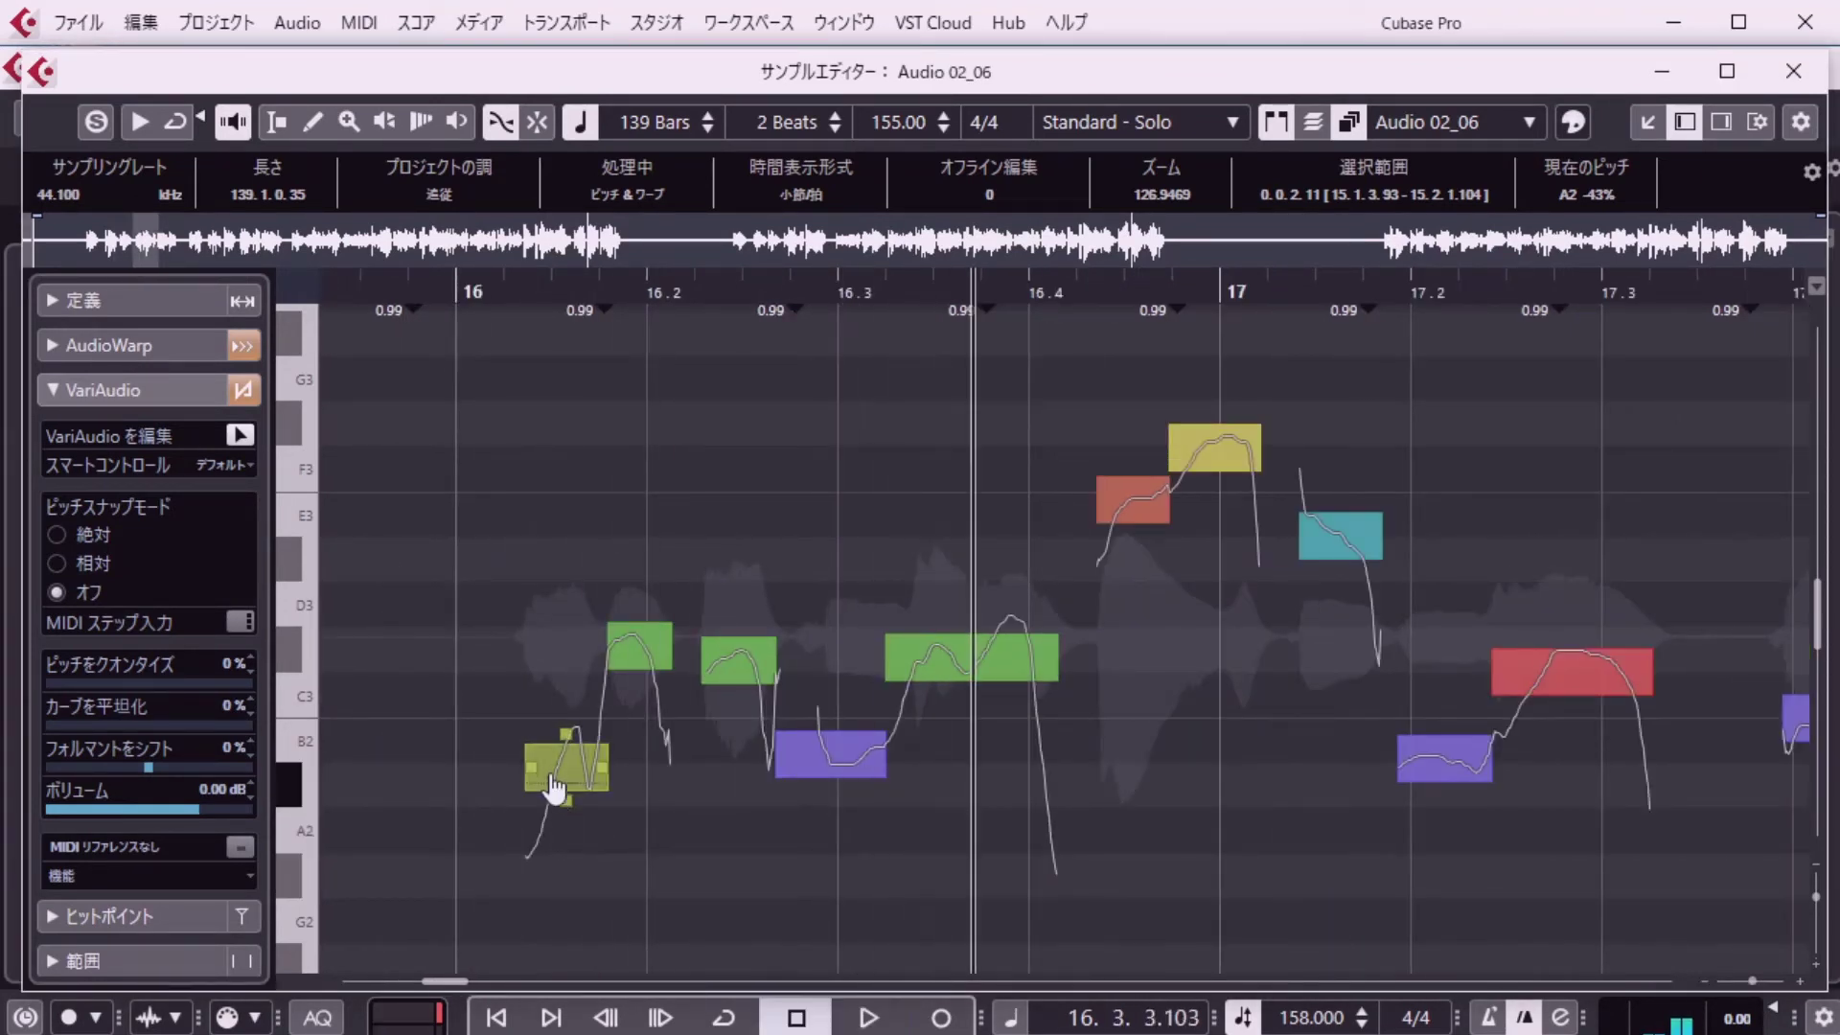
# Try raising the first note of bar 16 to about C#3 -34%, play it back and undo the change.
pyautogui.click(636, 657)
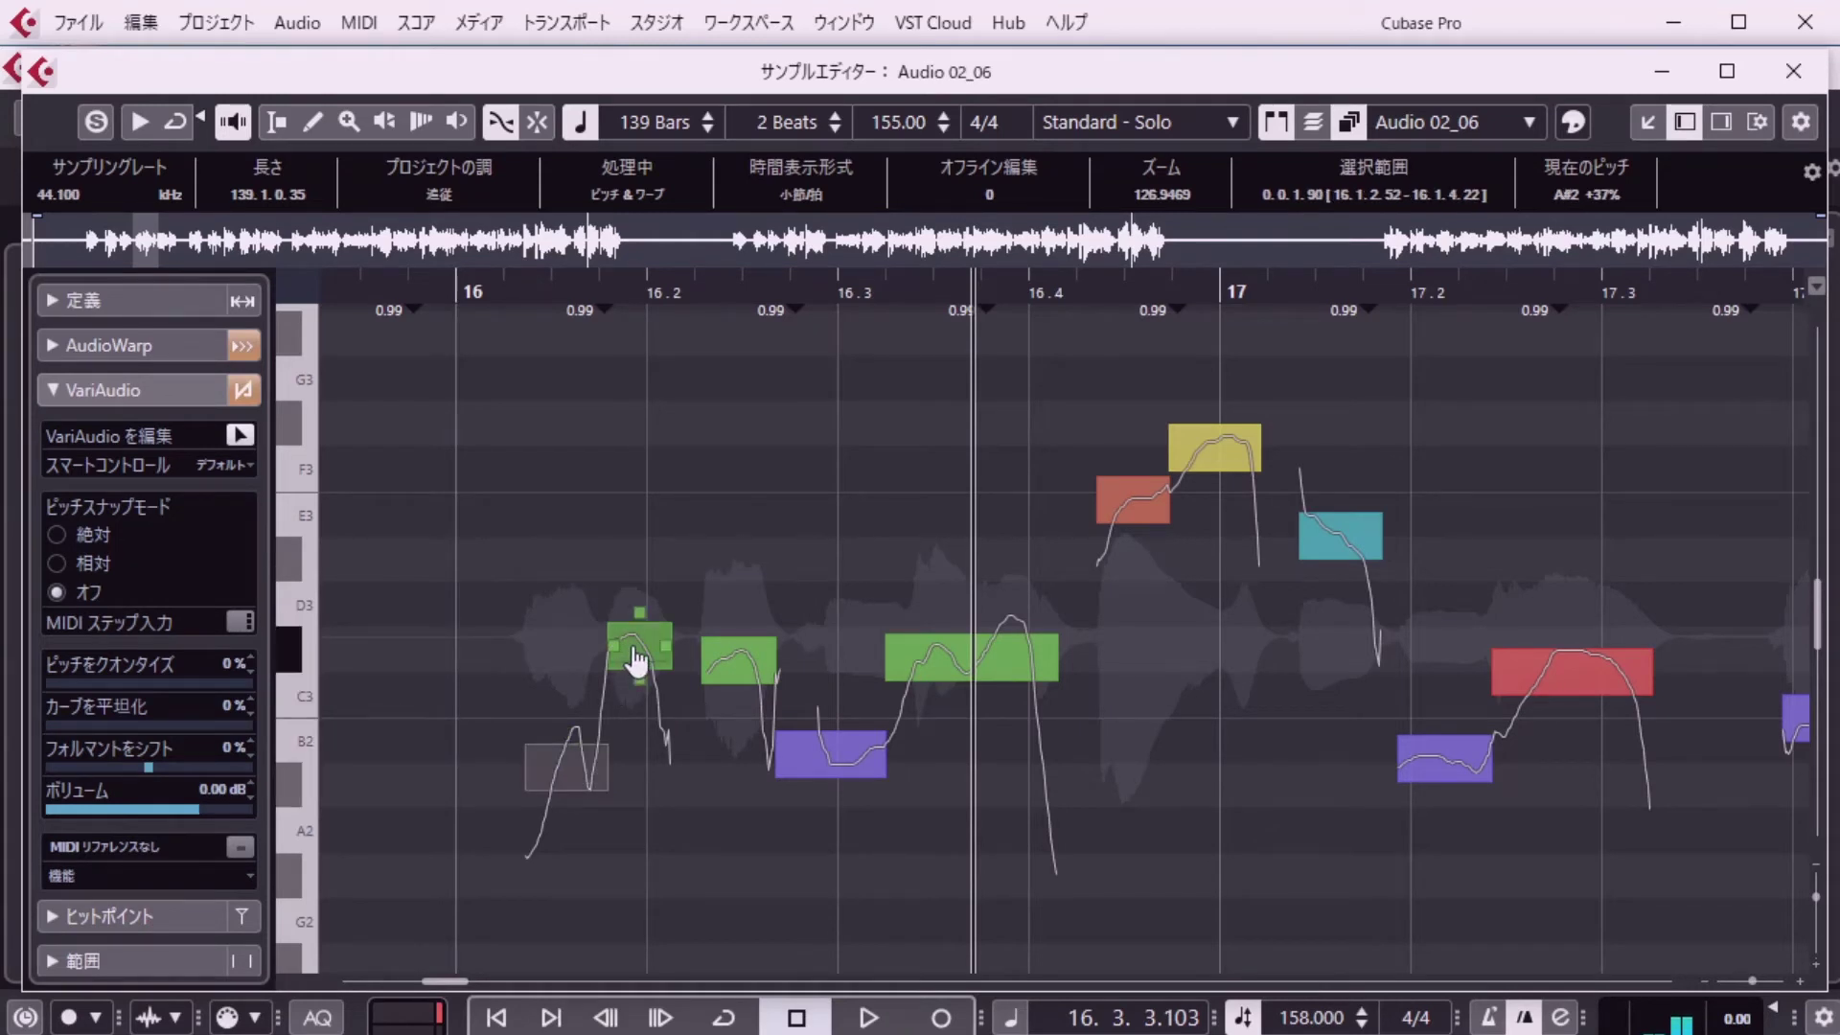
pyautogui.click(728, 668)
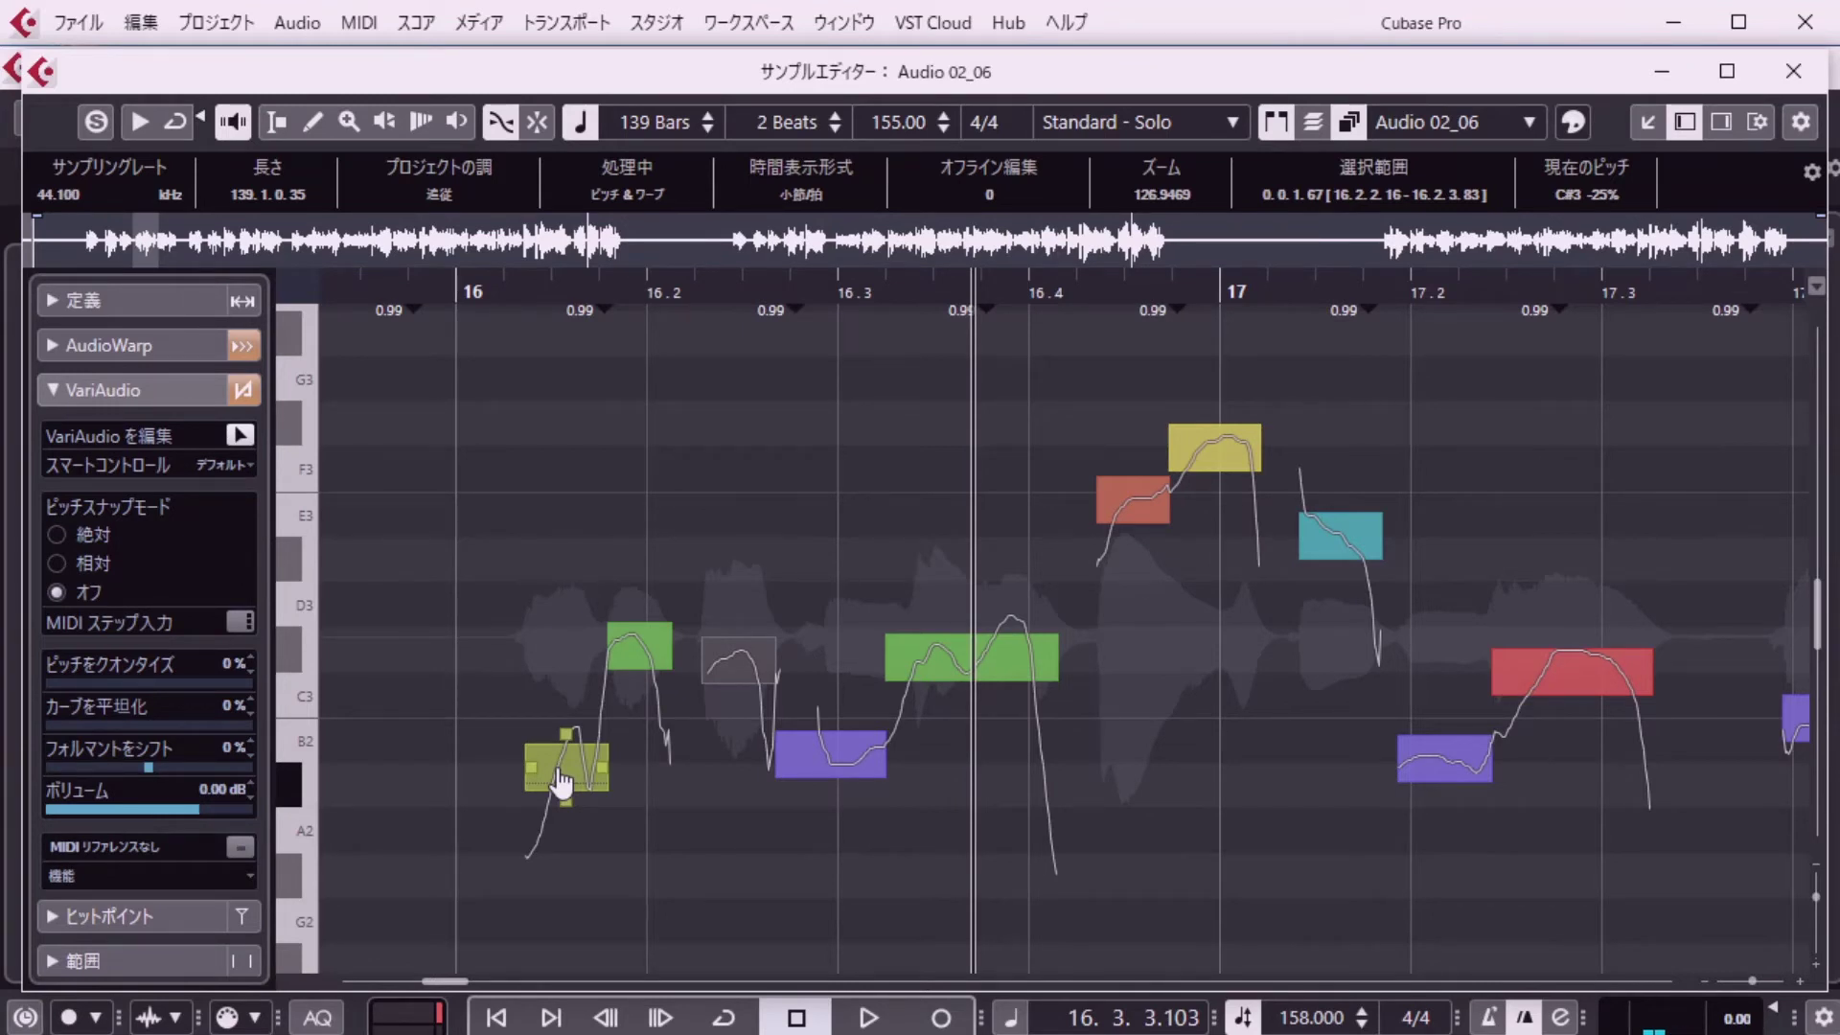
pyautogui.moveTo(560, 781); pyautogui.dragTo(567, 677)
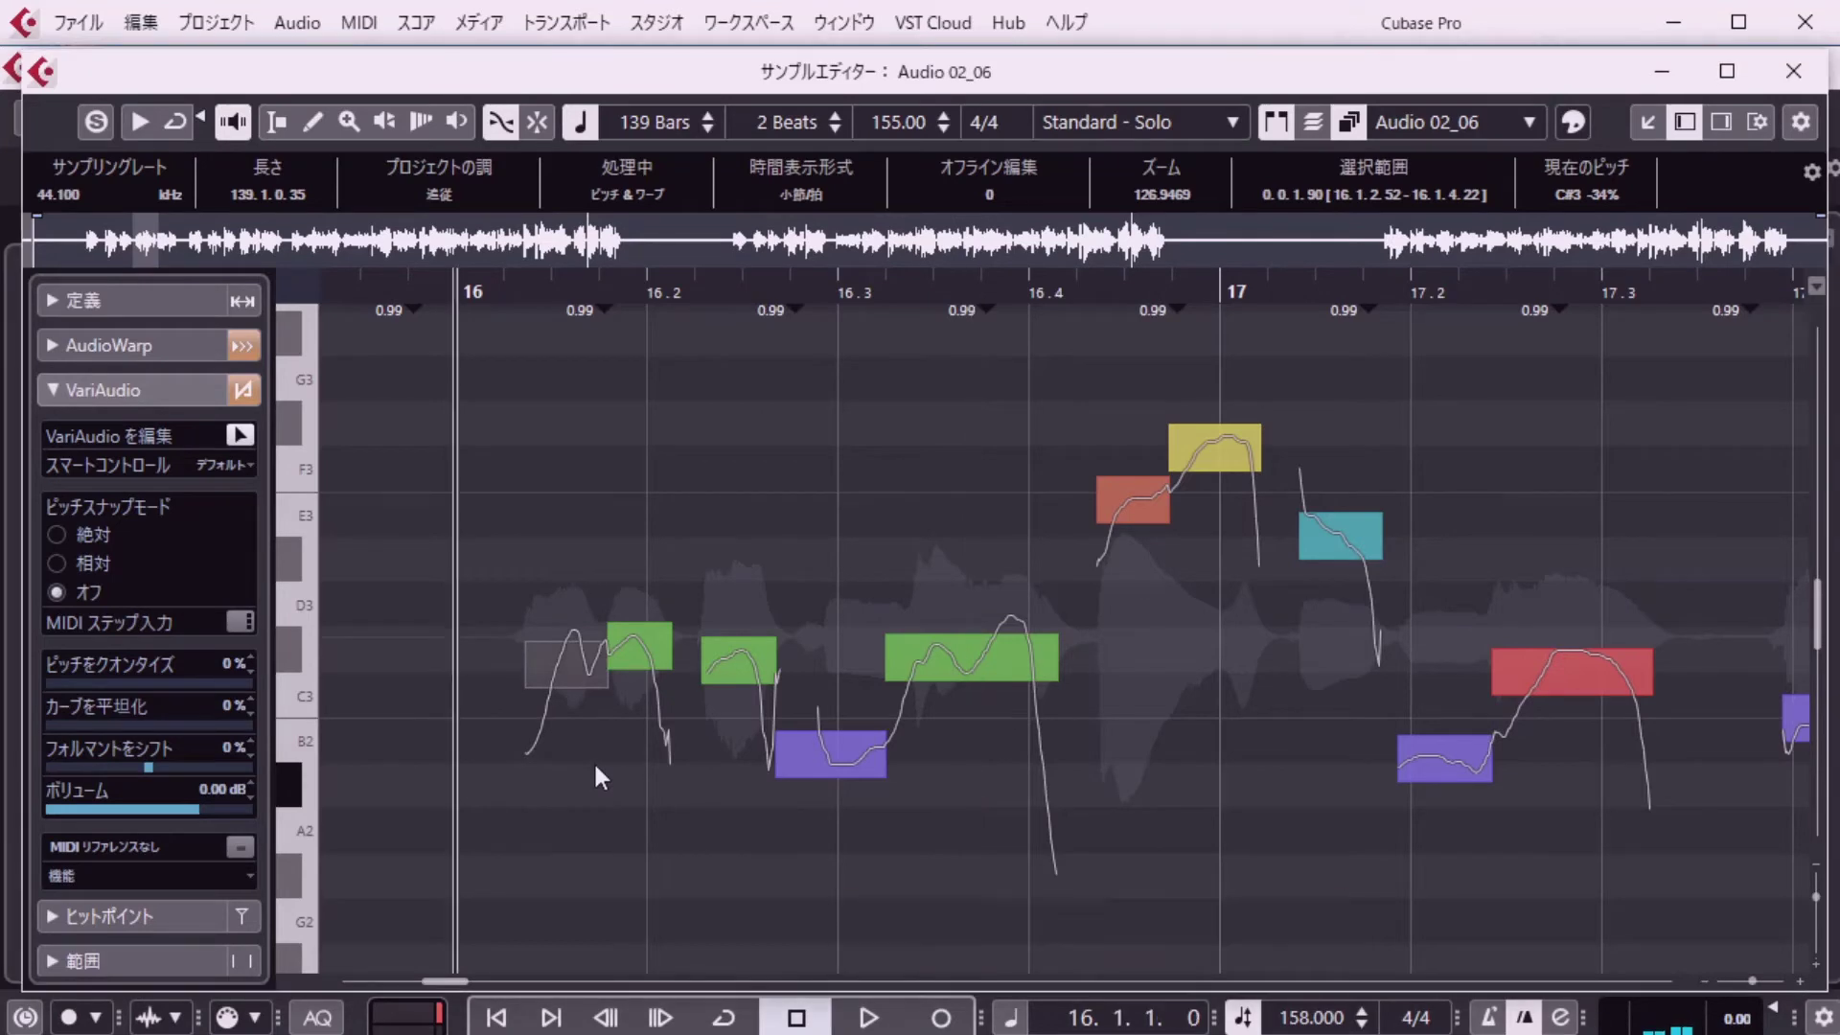
pyautogui.press('space')
pyautogui.press('space')
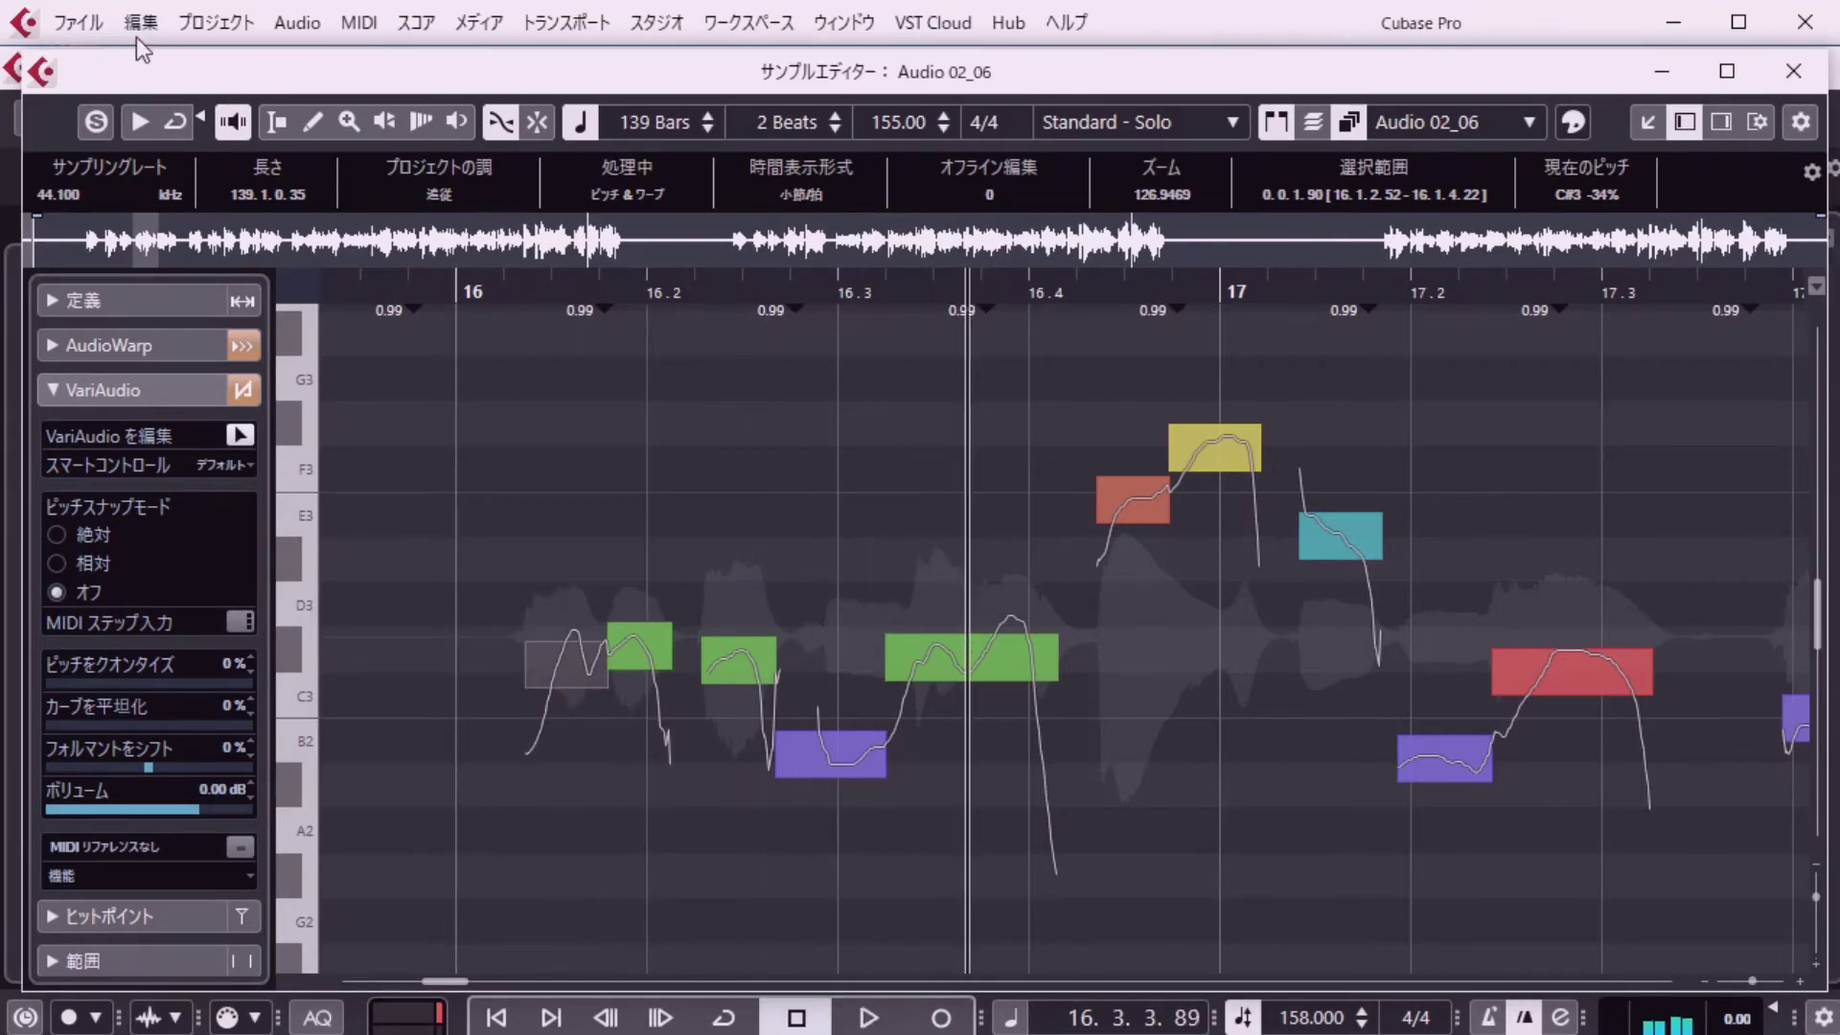
pyautogui.click(136, 36)
pyautogui.click(138, 54)
# Raise the first note of bar 16 slightly to about B2 -38% and play back the phrase from bar 16.
pyautogui.press('shift+KP_Decimal')
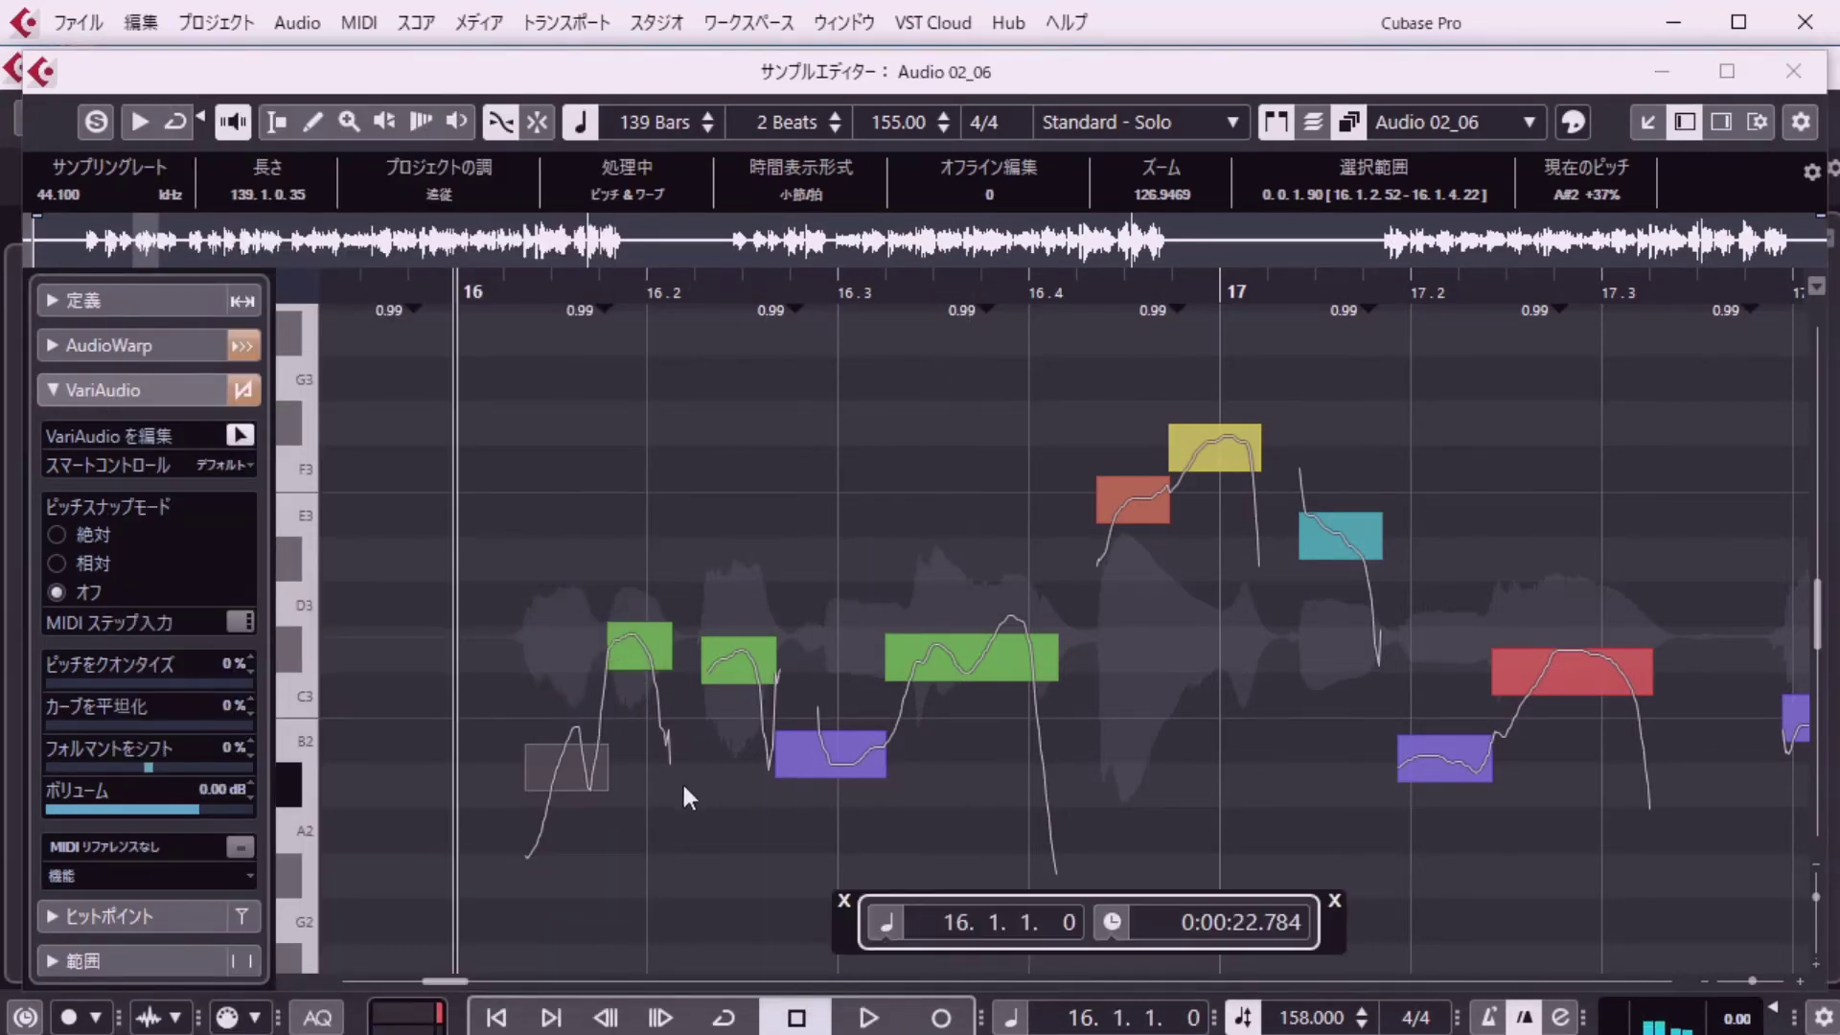
pyautogui.press('space')
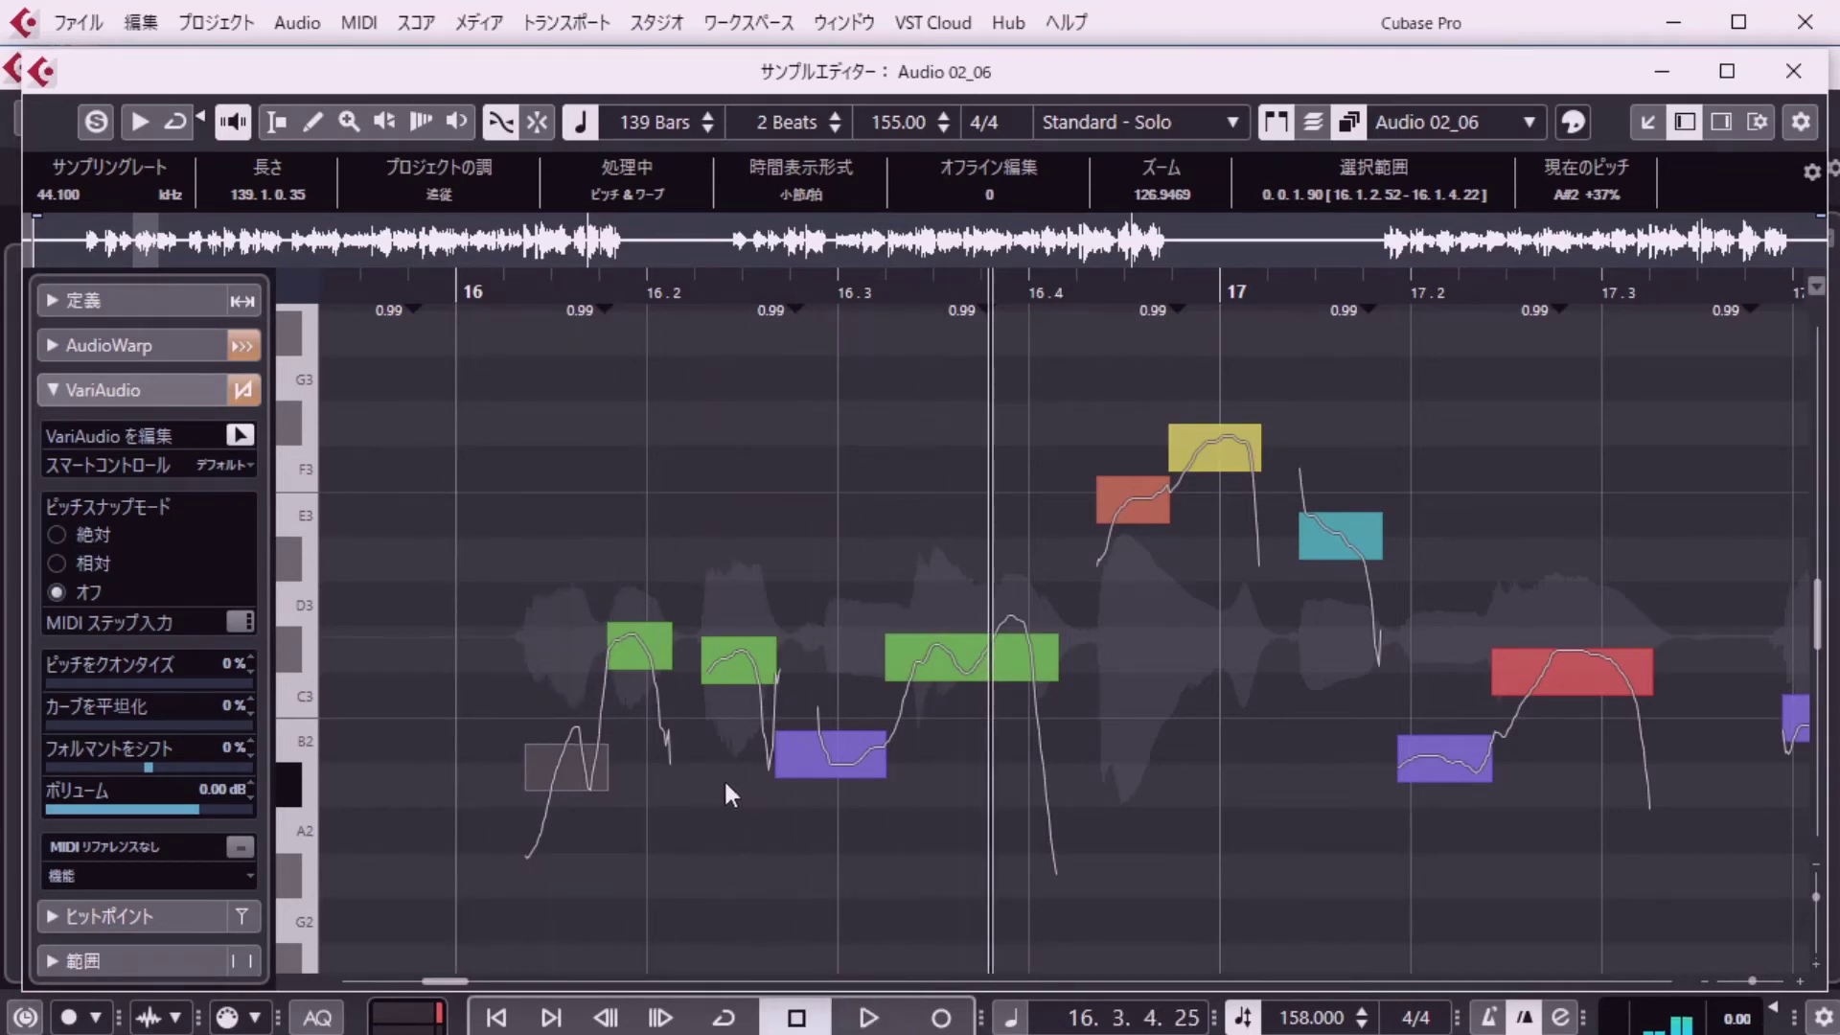
pyautogui.press('shift+KP_Decimal')
pyautogui.press('space')
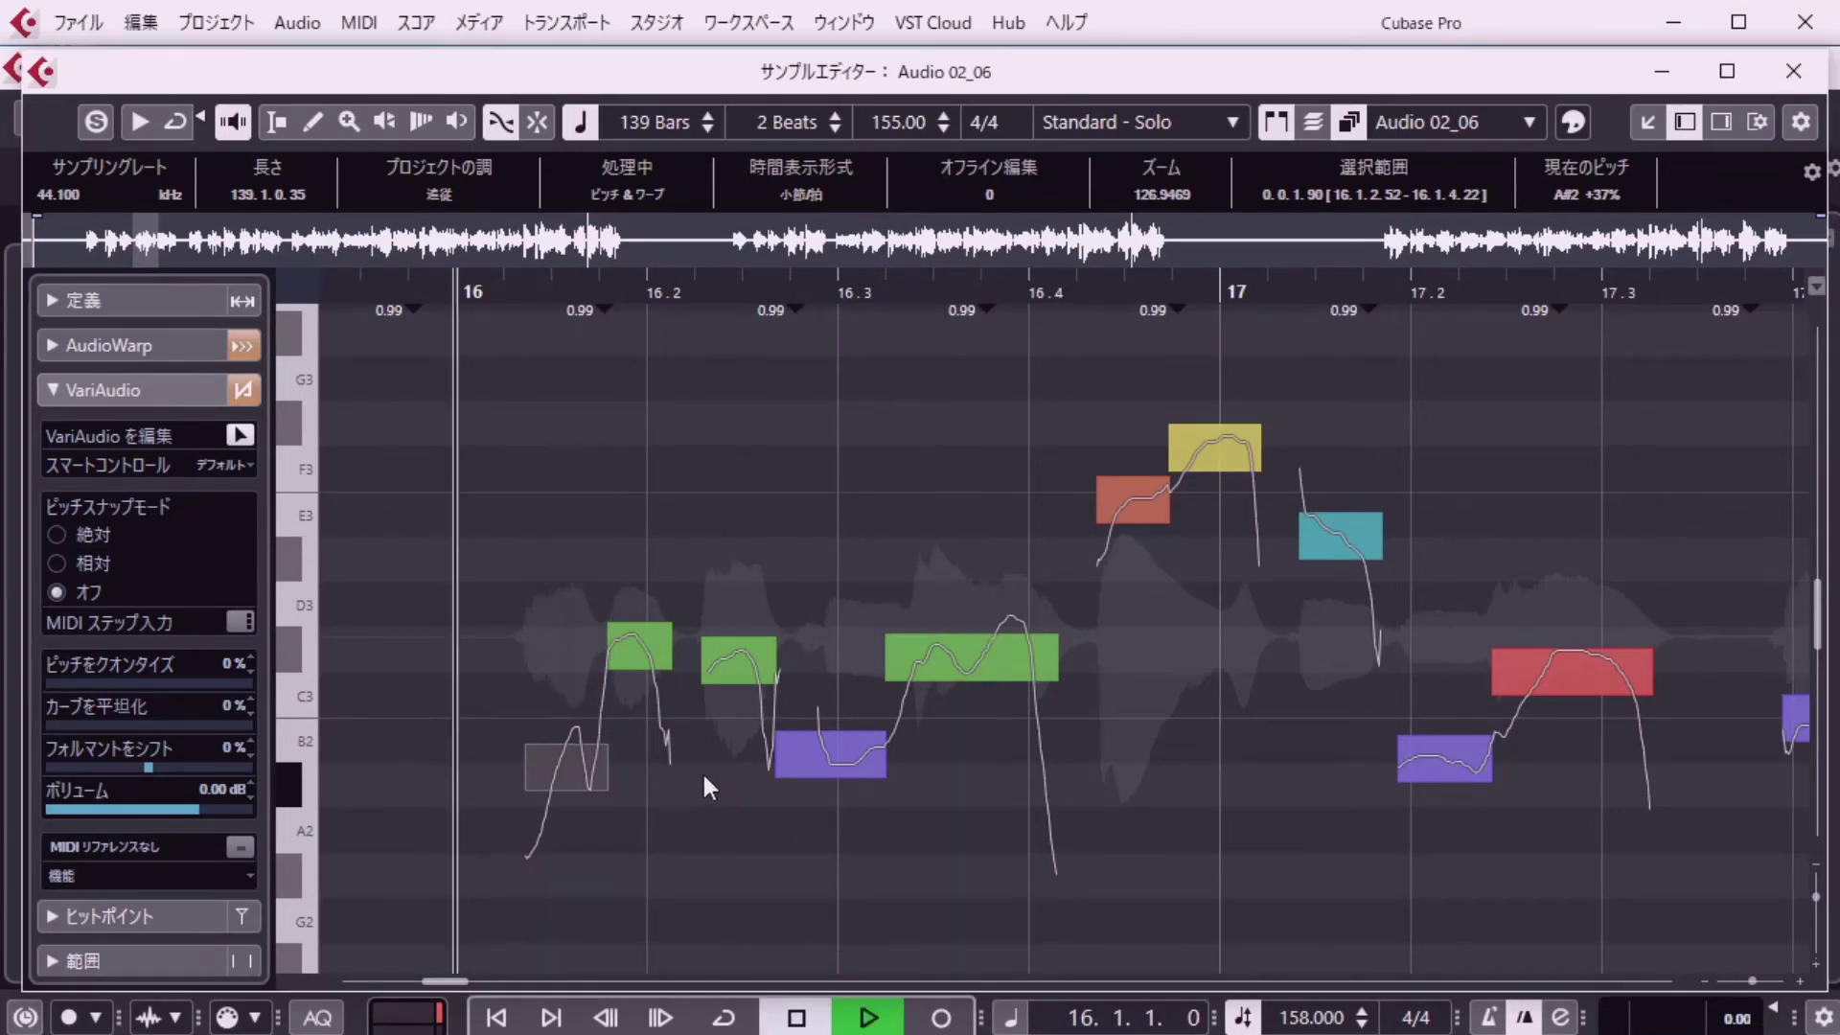
pyautogui.press('space')
pyautogui.moveTo(575, 778); pyautogui.dragTo(575, 766)
pyautogui.press('shift+KP_Decimal')
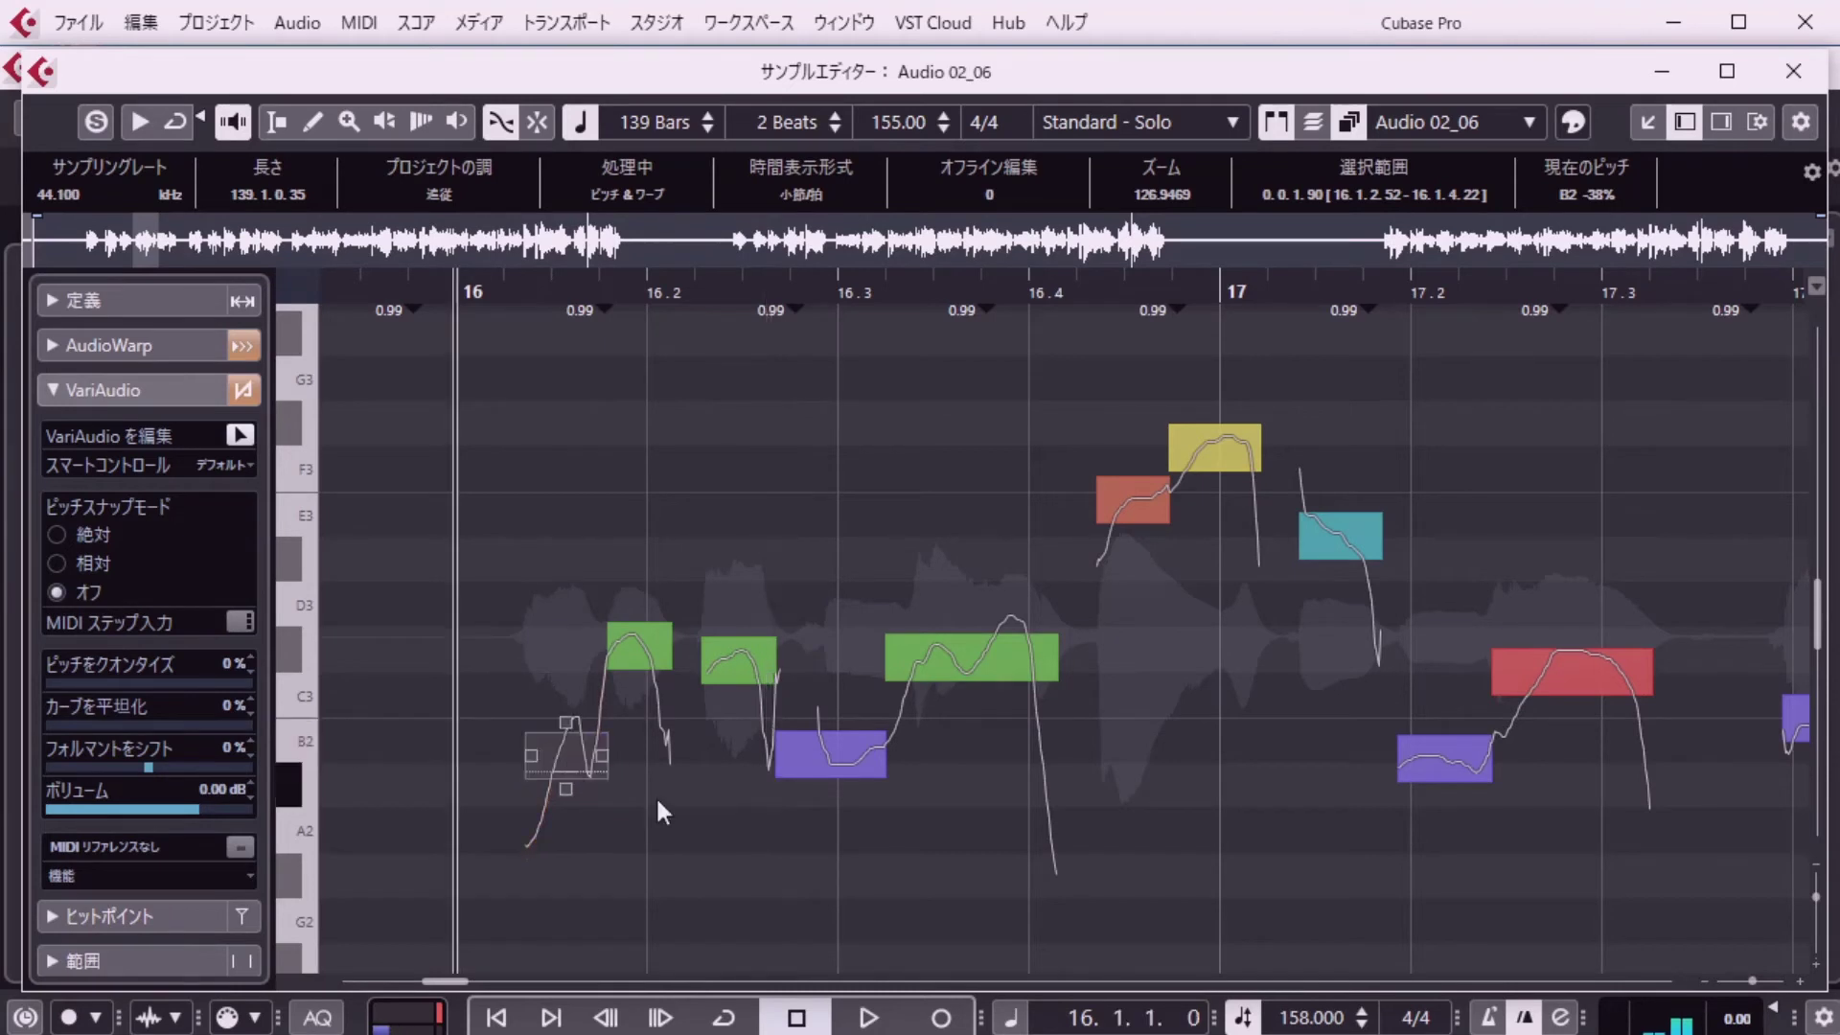
pyautogui.press('space')
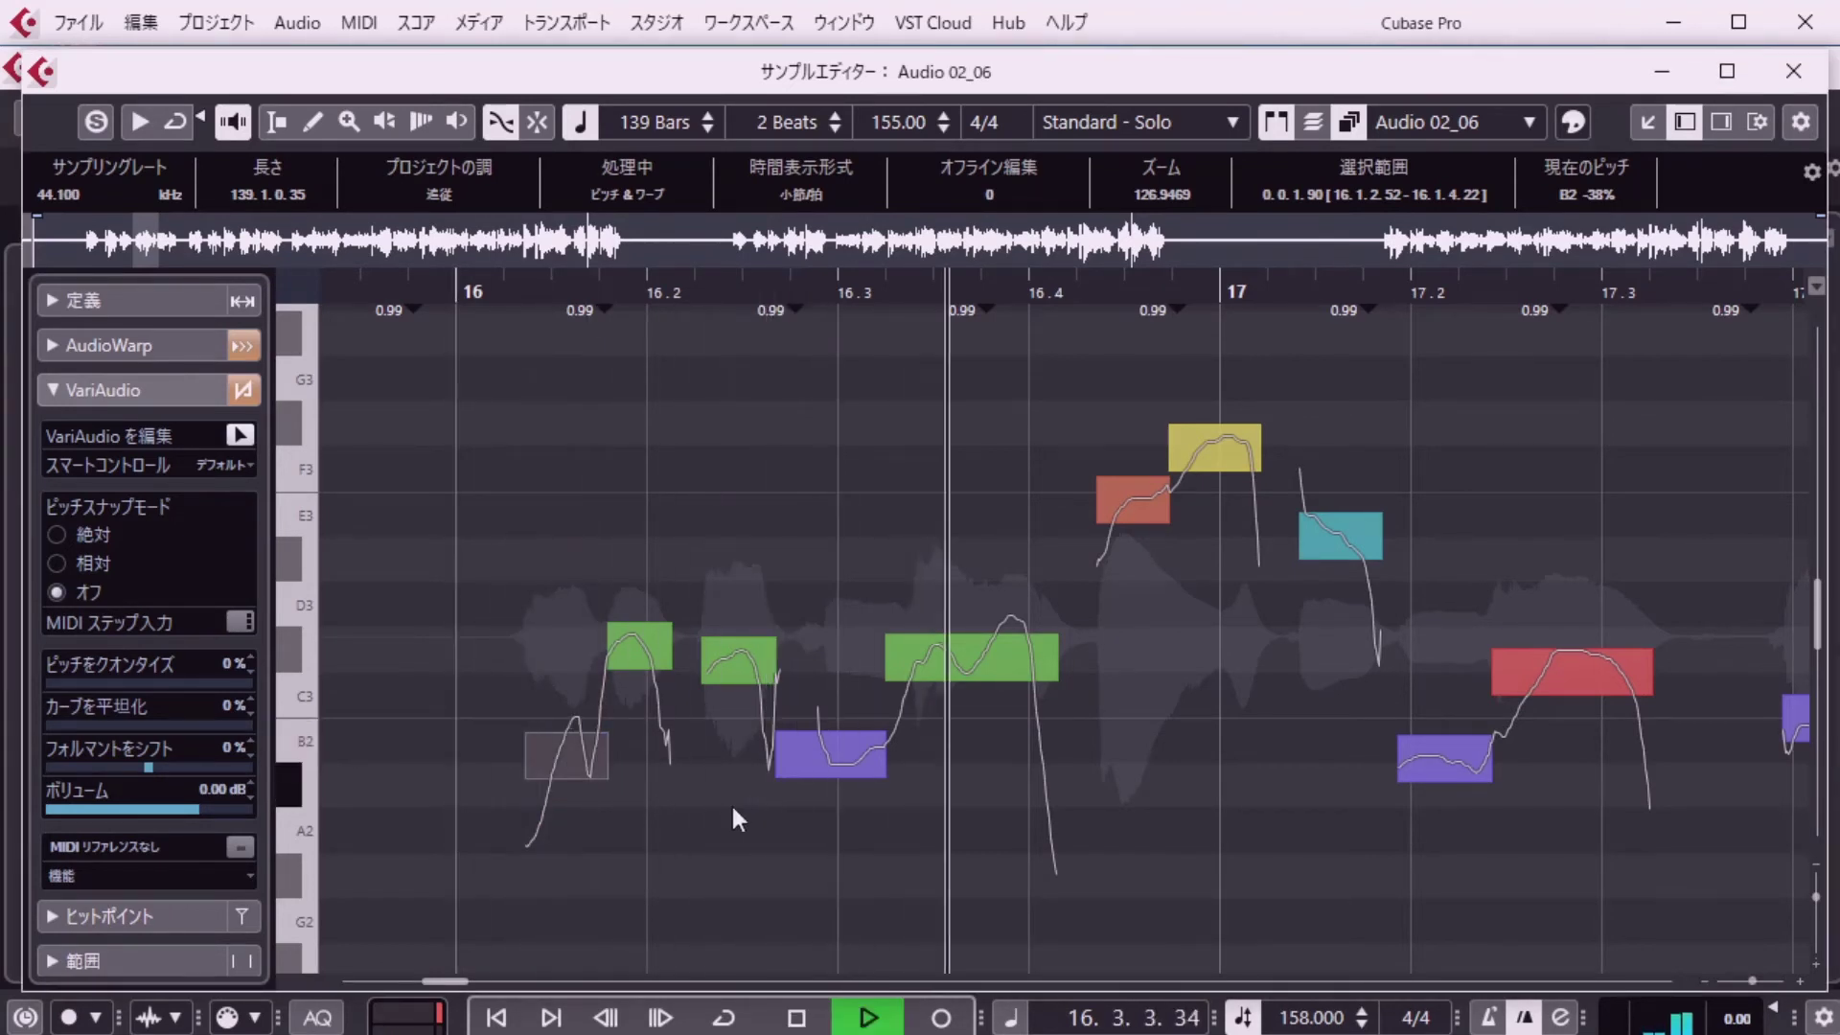
pyautogui.press('space')
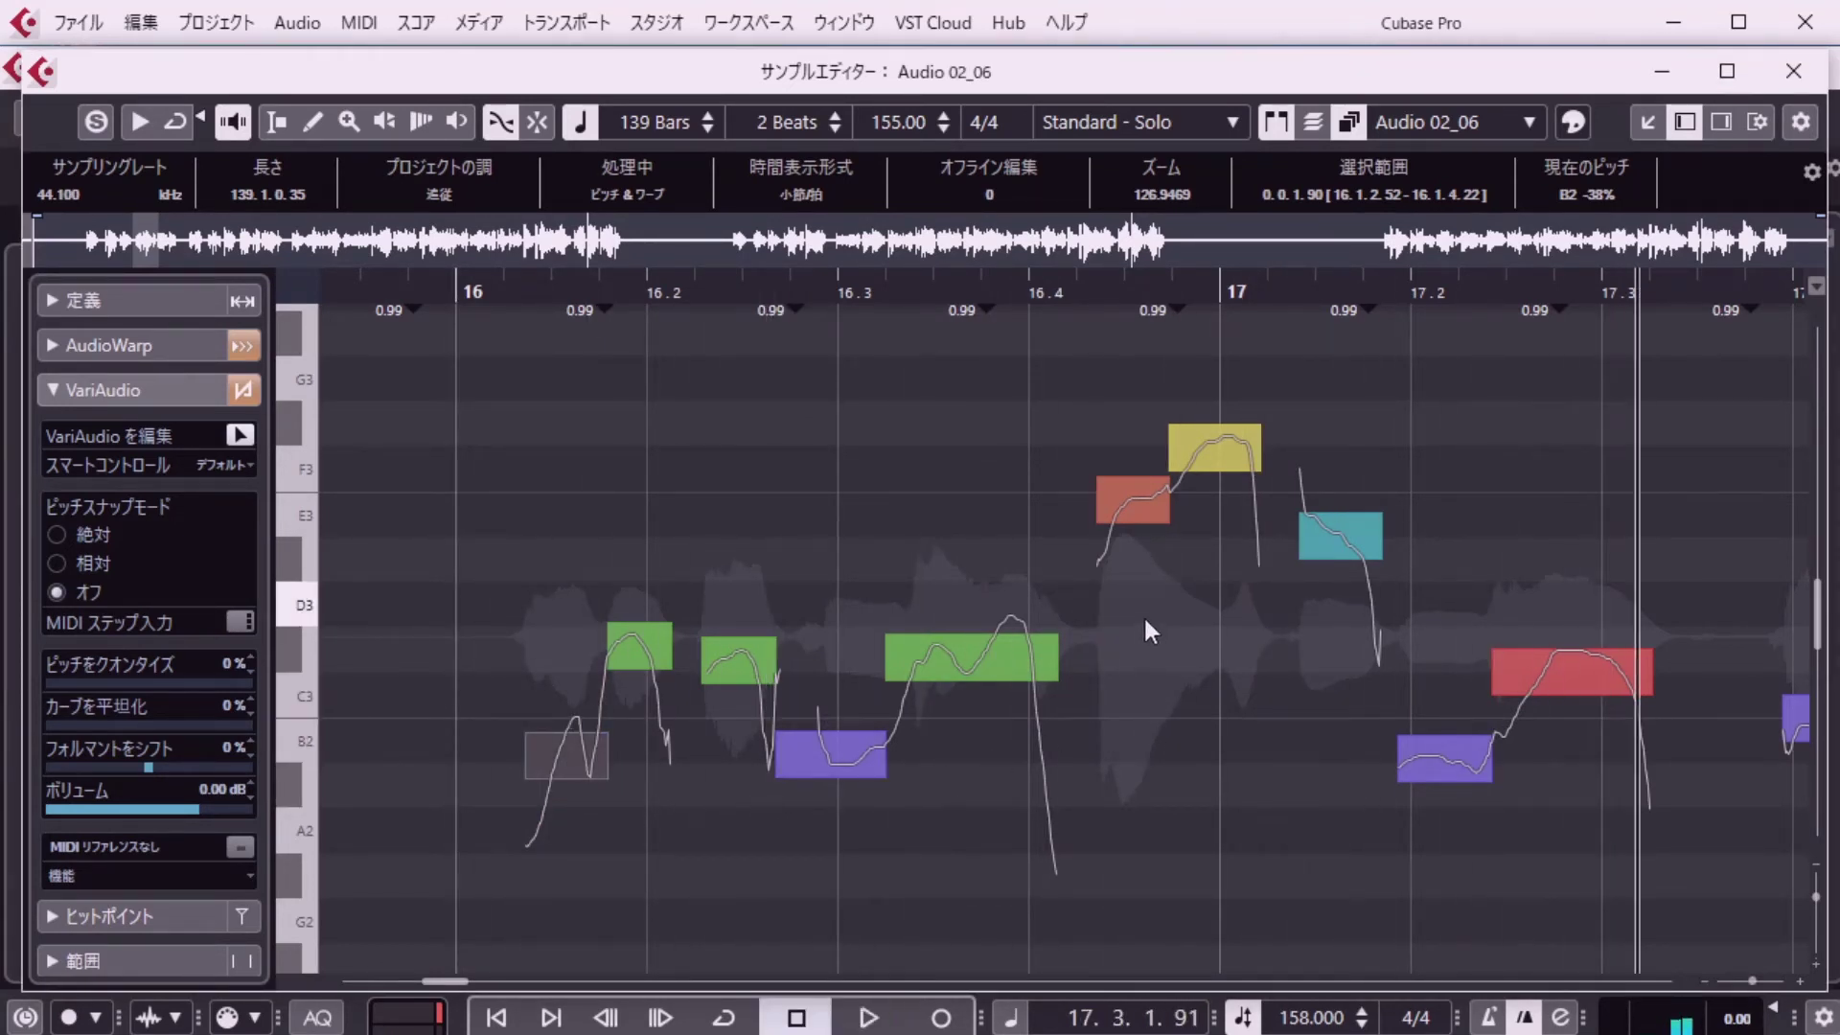
# Raise the F3 note at the start of bar 17 to about F#3 -31% and play back the phrase.
pyautogui.click(1123, 496)
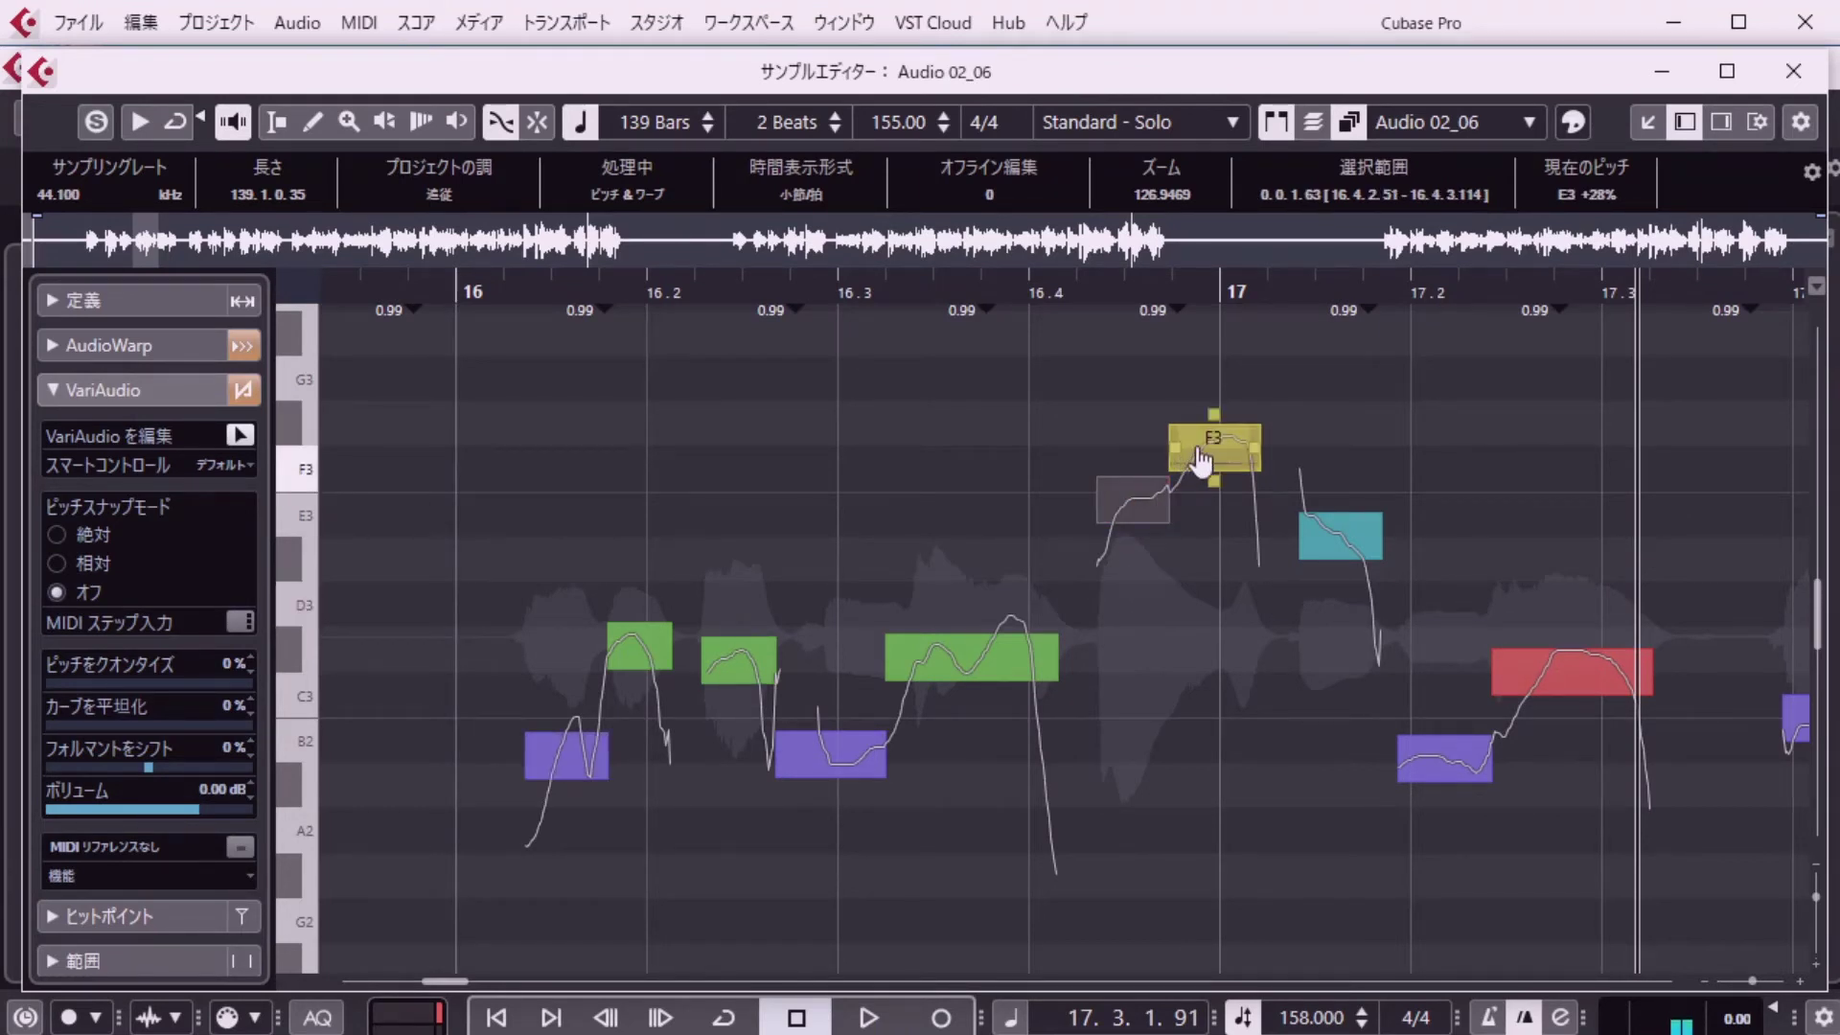
pyautogui.moveTo(1201, 460); pyautogui.dragTo(1201, 450)
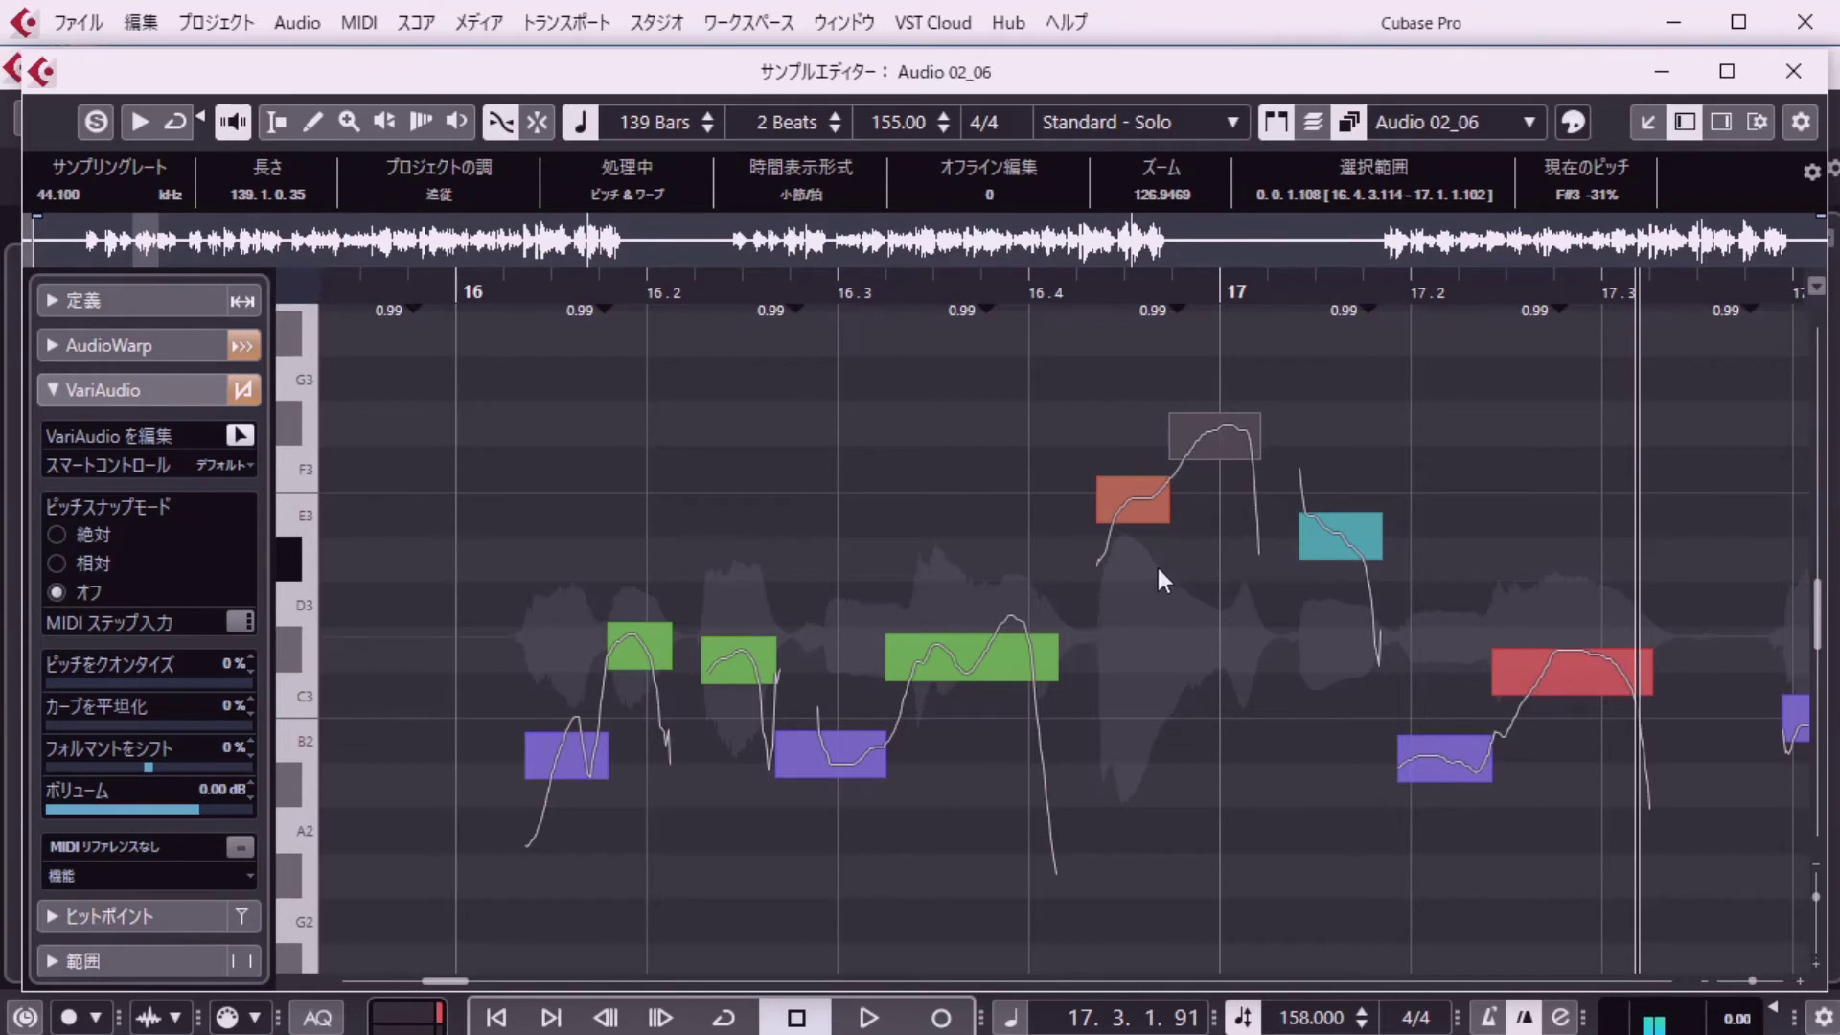
pyautogui.press('space')
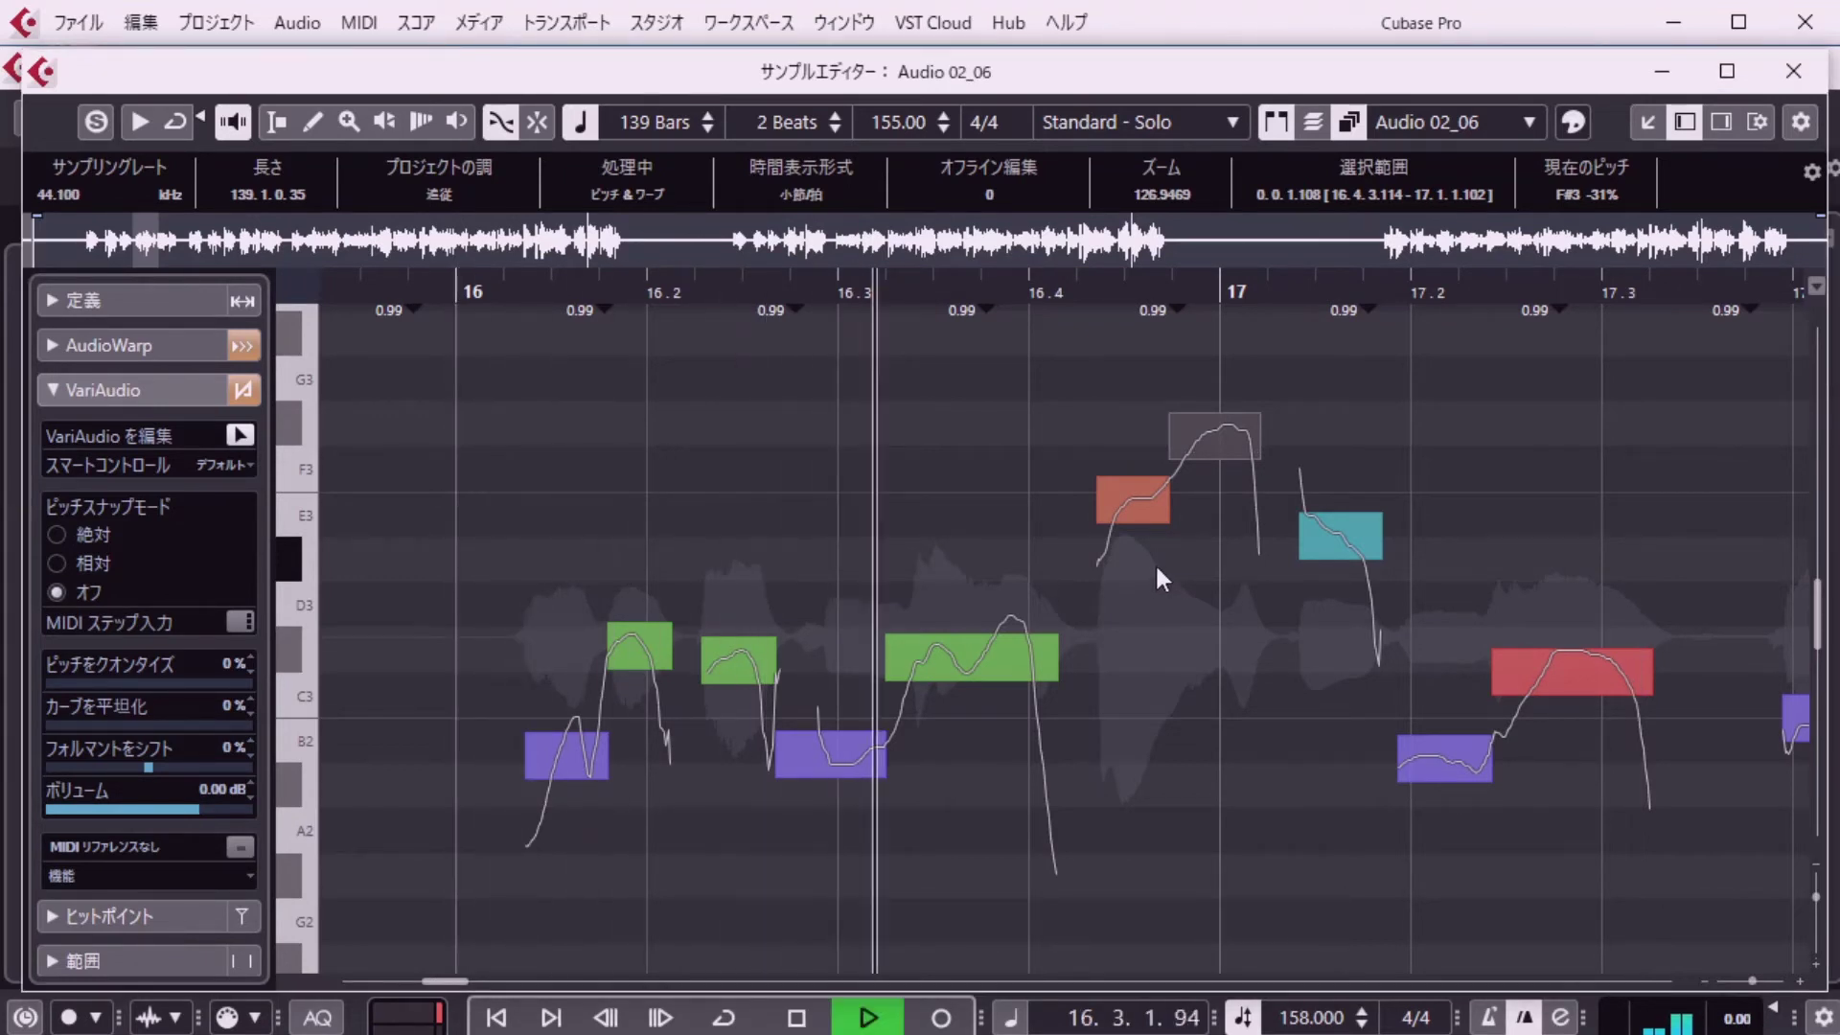
pyautogui.press('space')
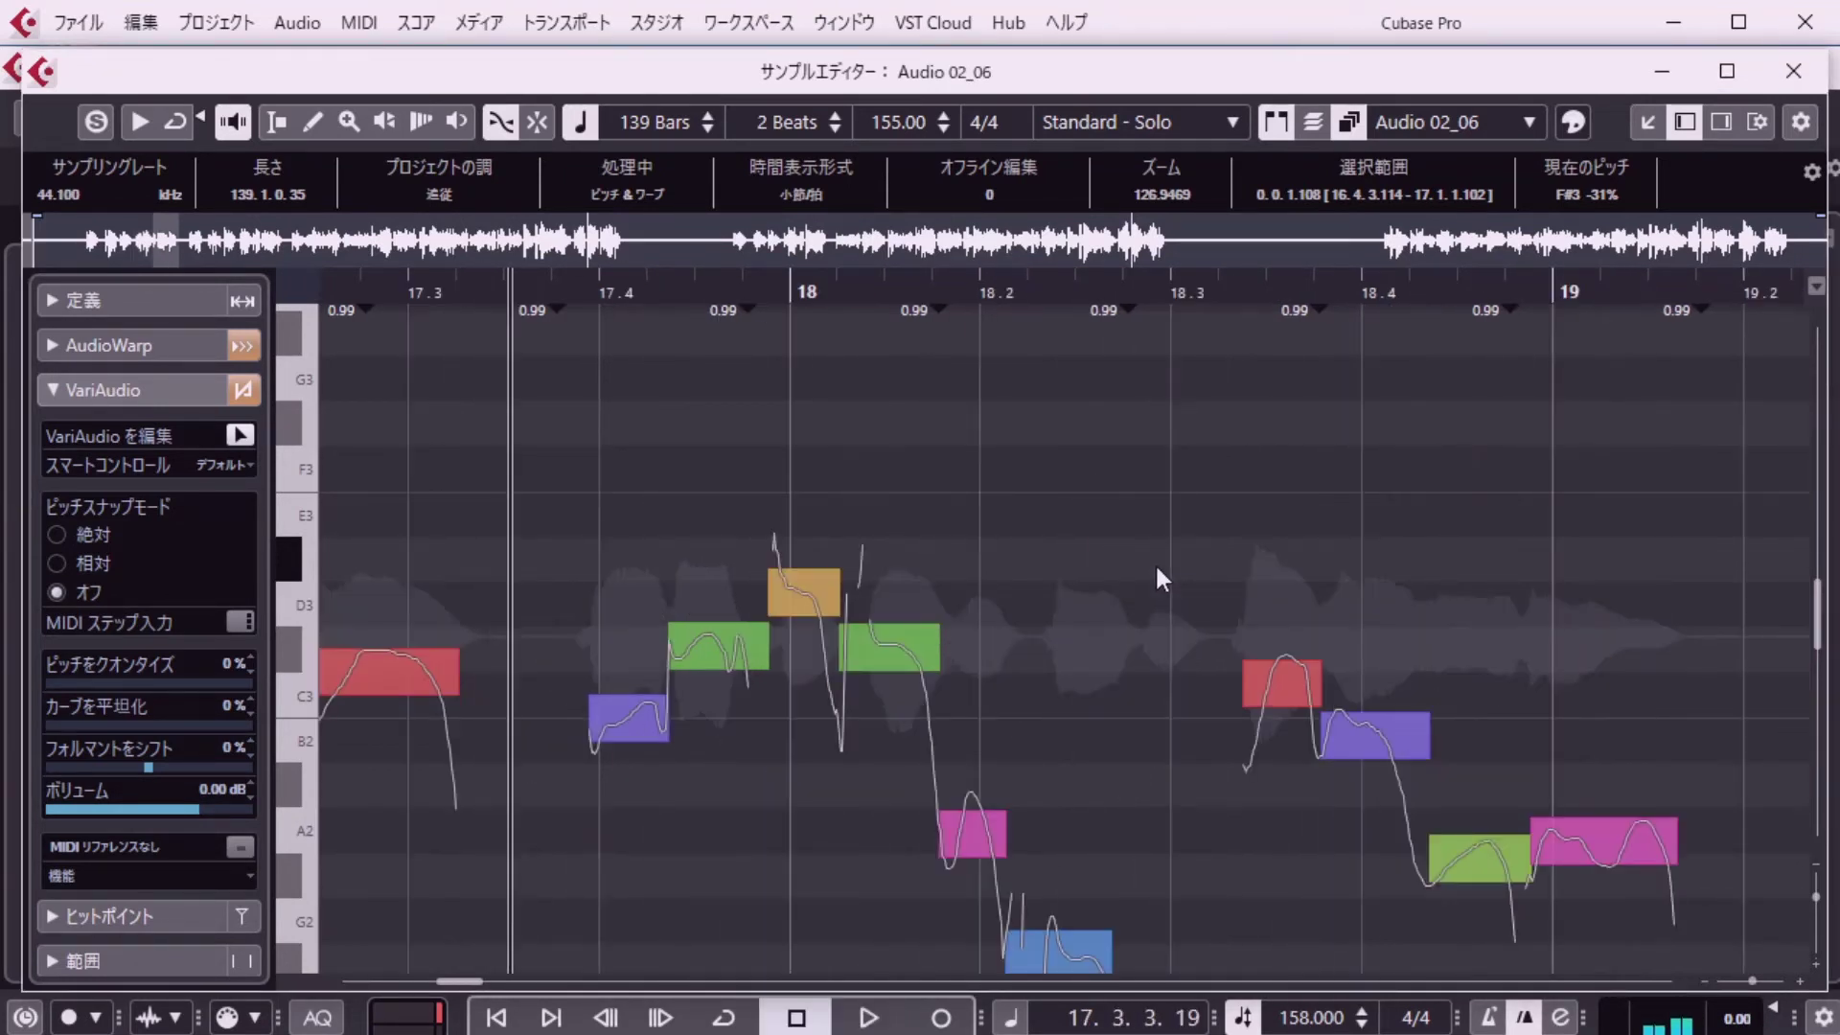
# Play the vocal from 17.3.3.19 to bar 19, and replay the phrase from the same position to check its pitches.
pyautogui.press('space')
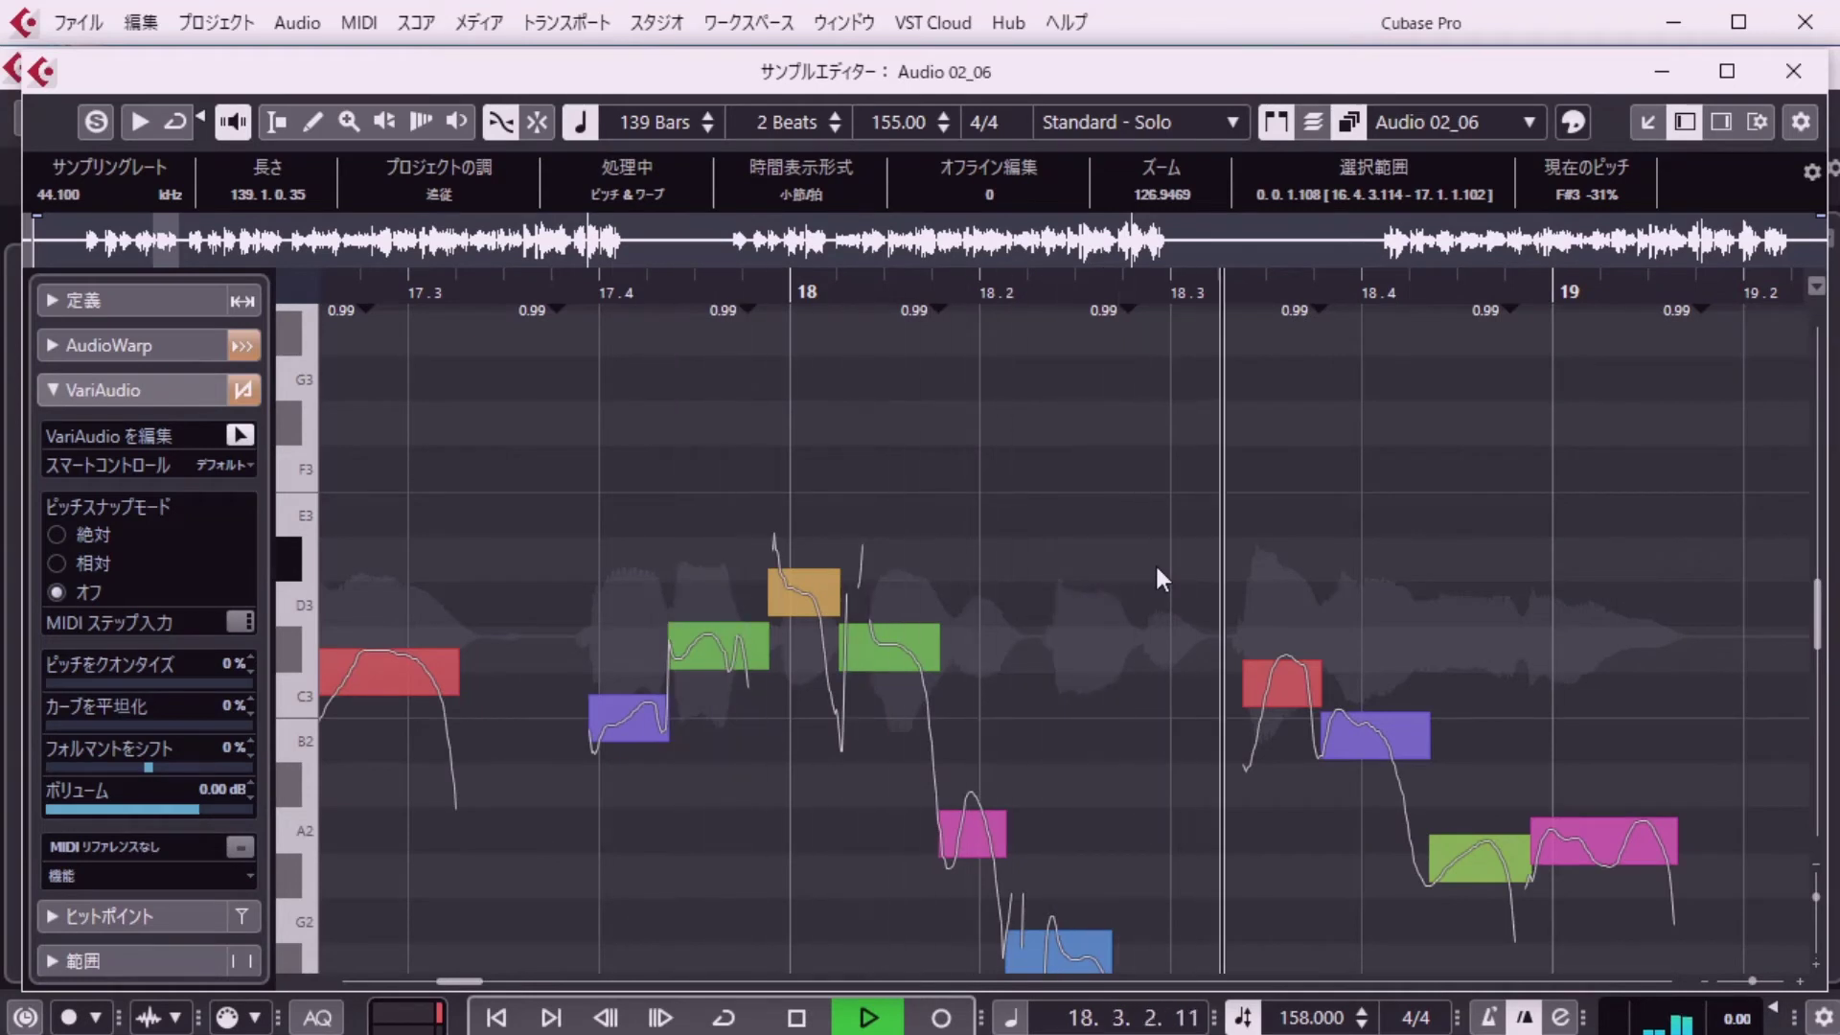
pyautogui.press('space')
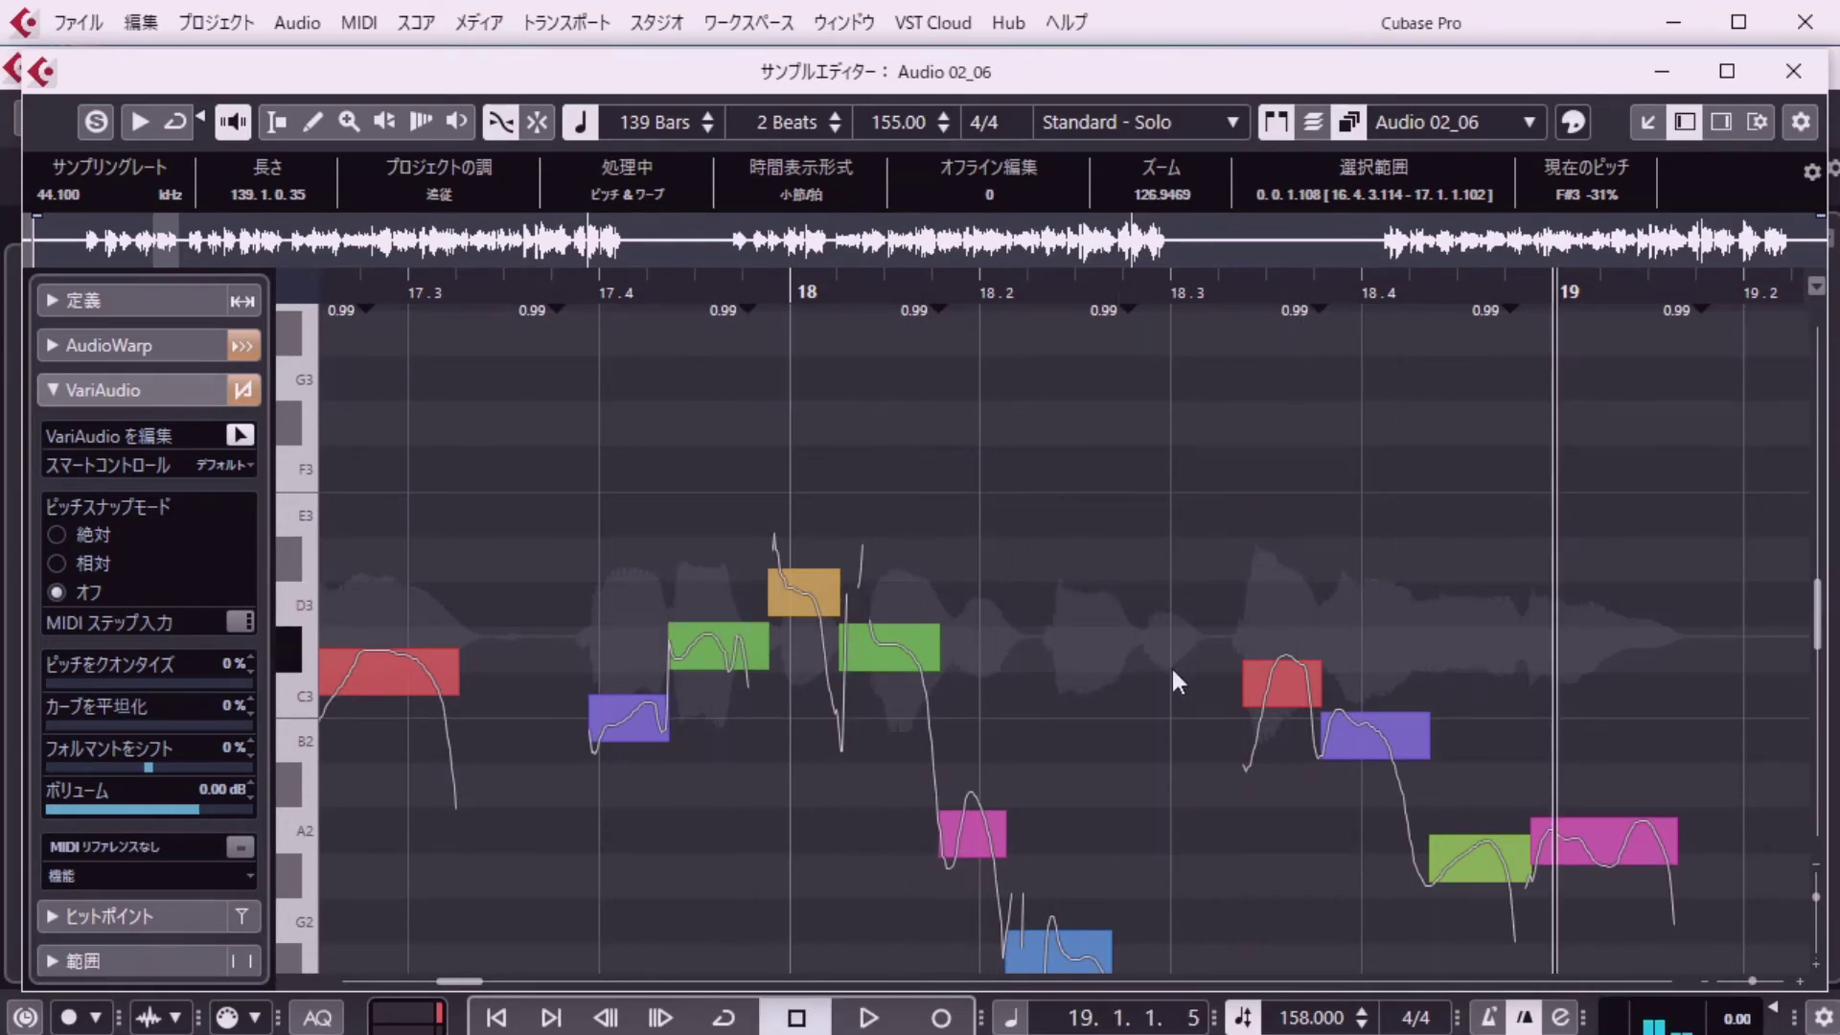
pyautogui.scroll(-3, 1165, 683)
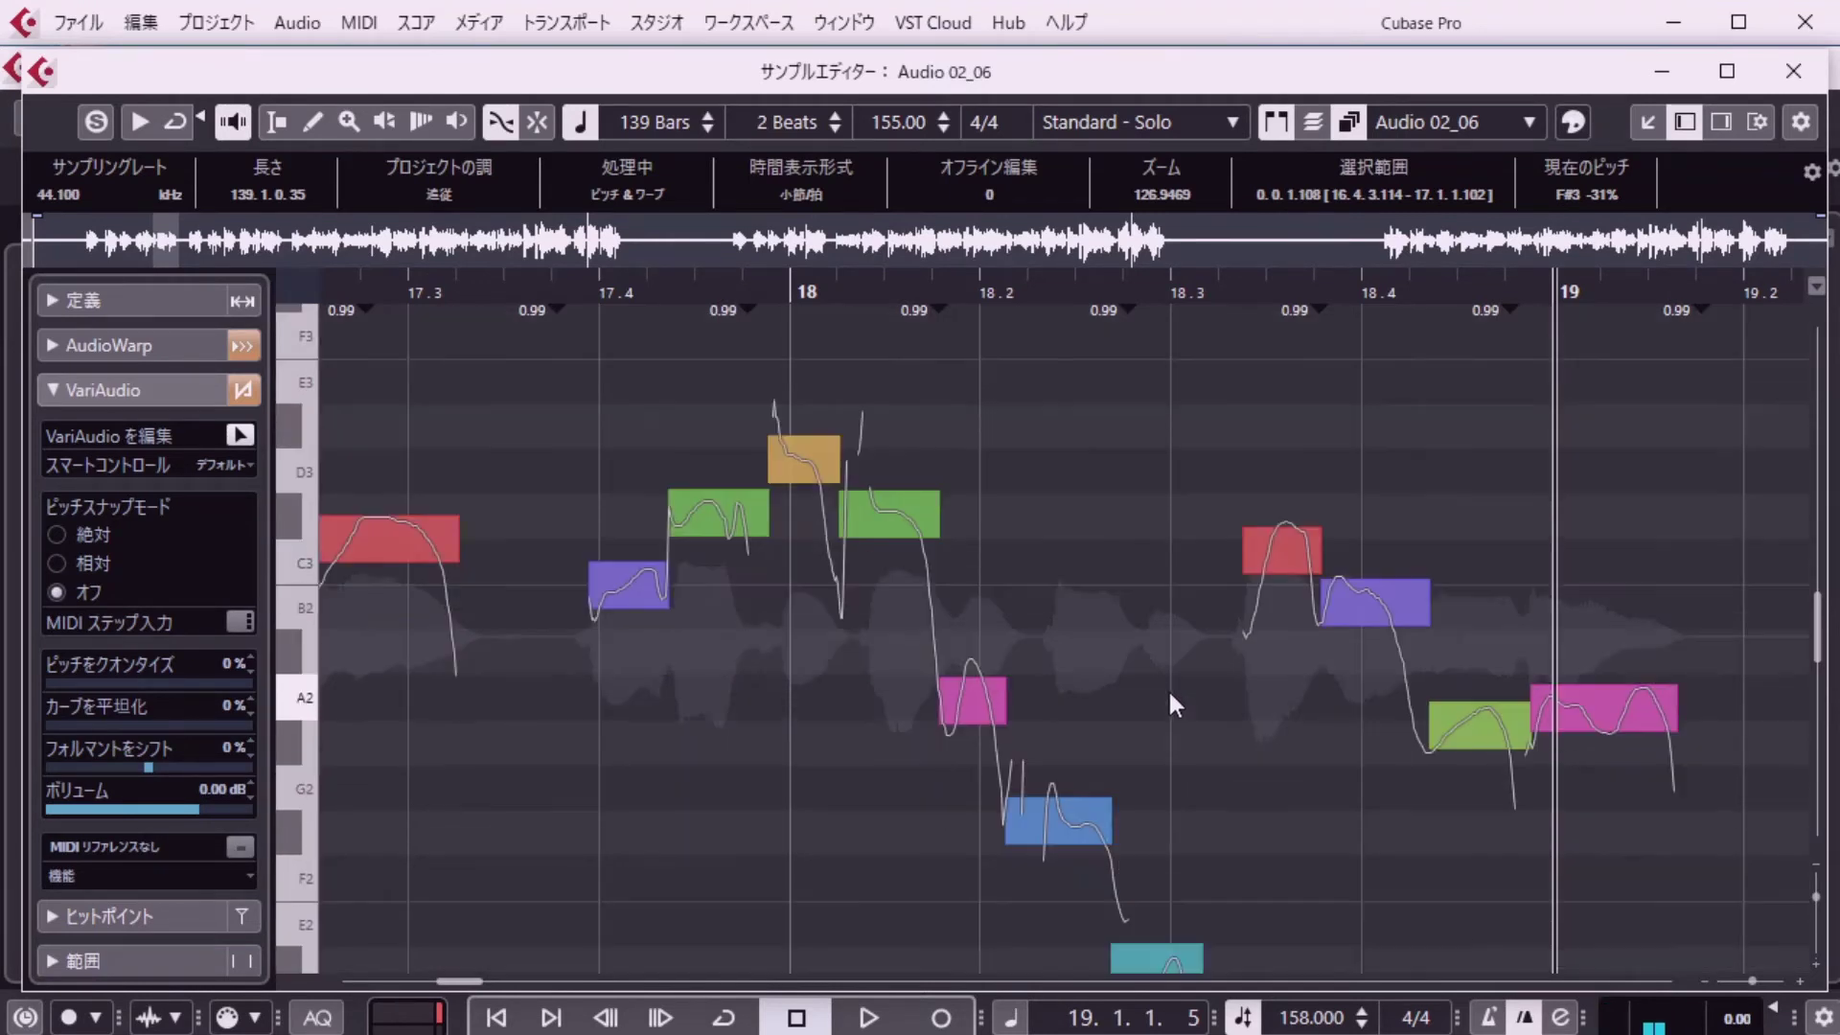
pyautogui.click(635, 606)
pyautogui.press('KP_Decimal')
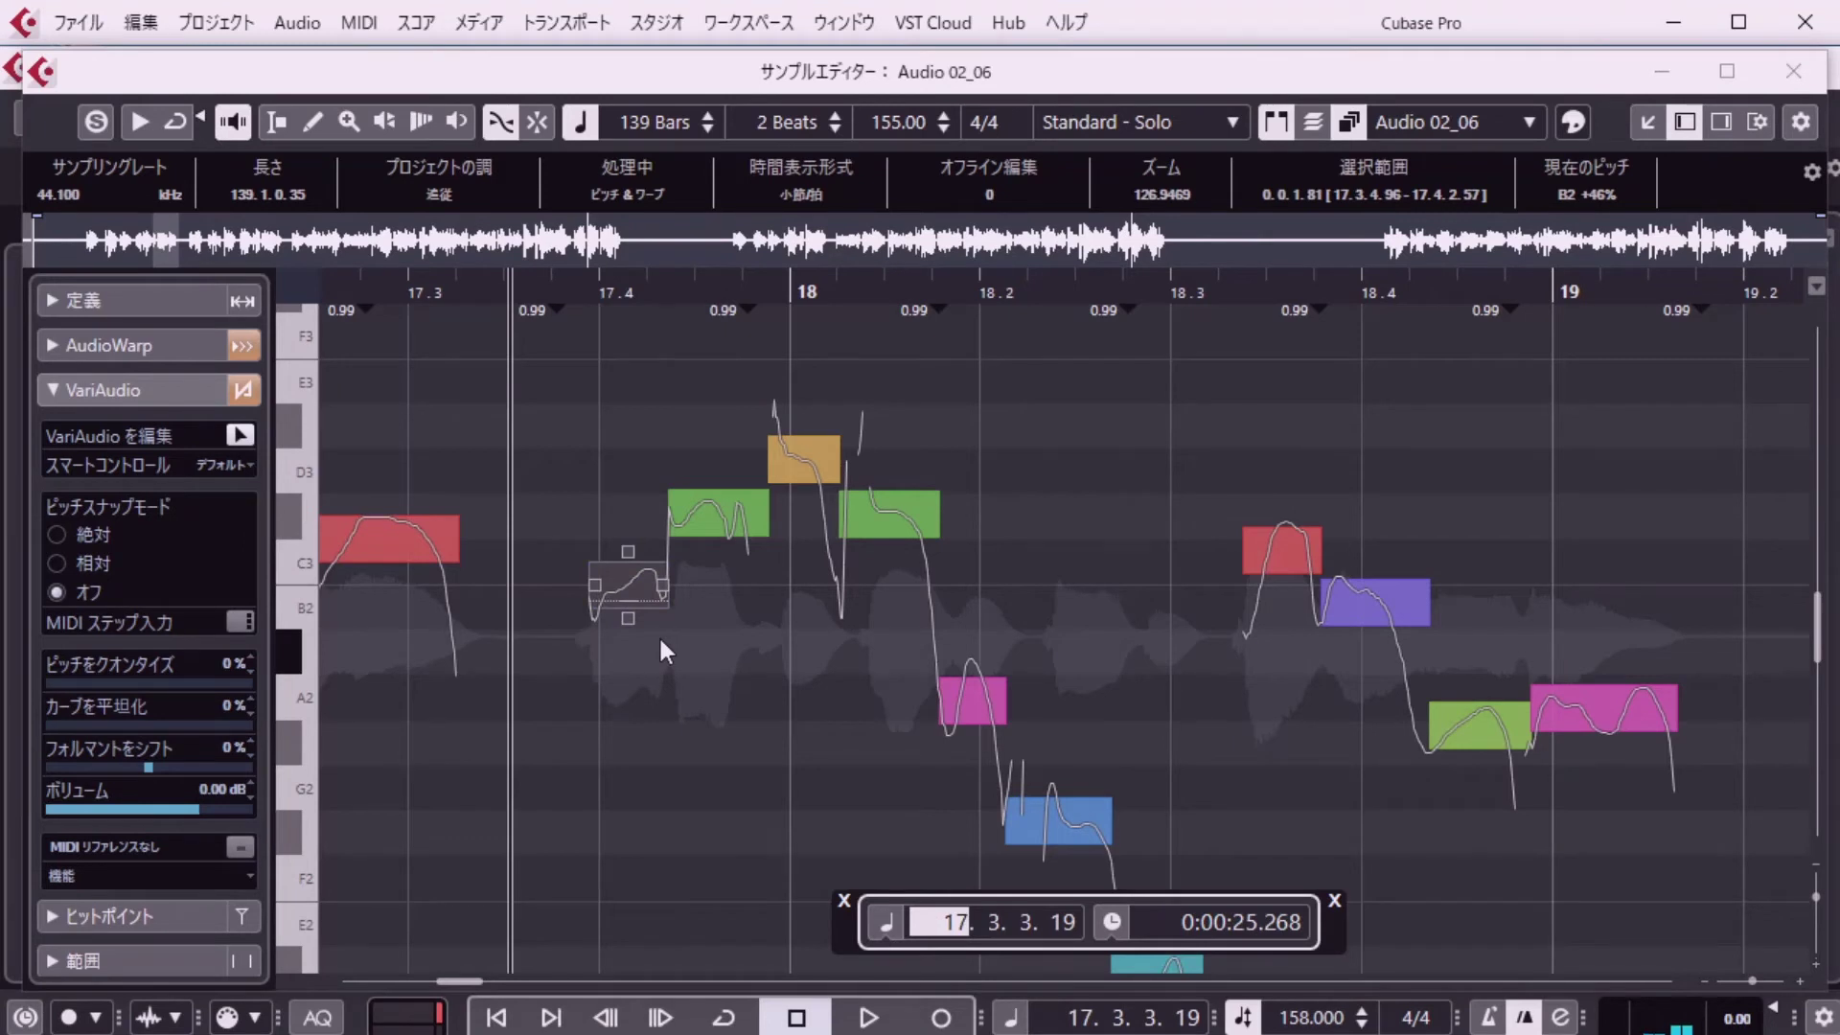
pyautogui.press('Return')
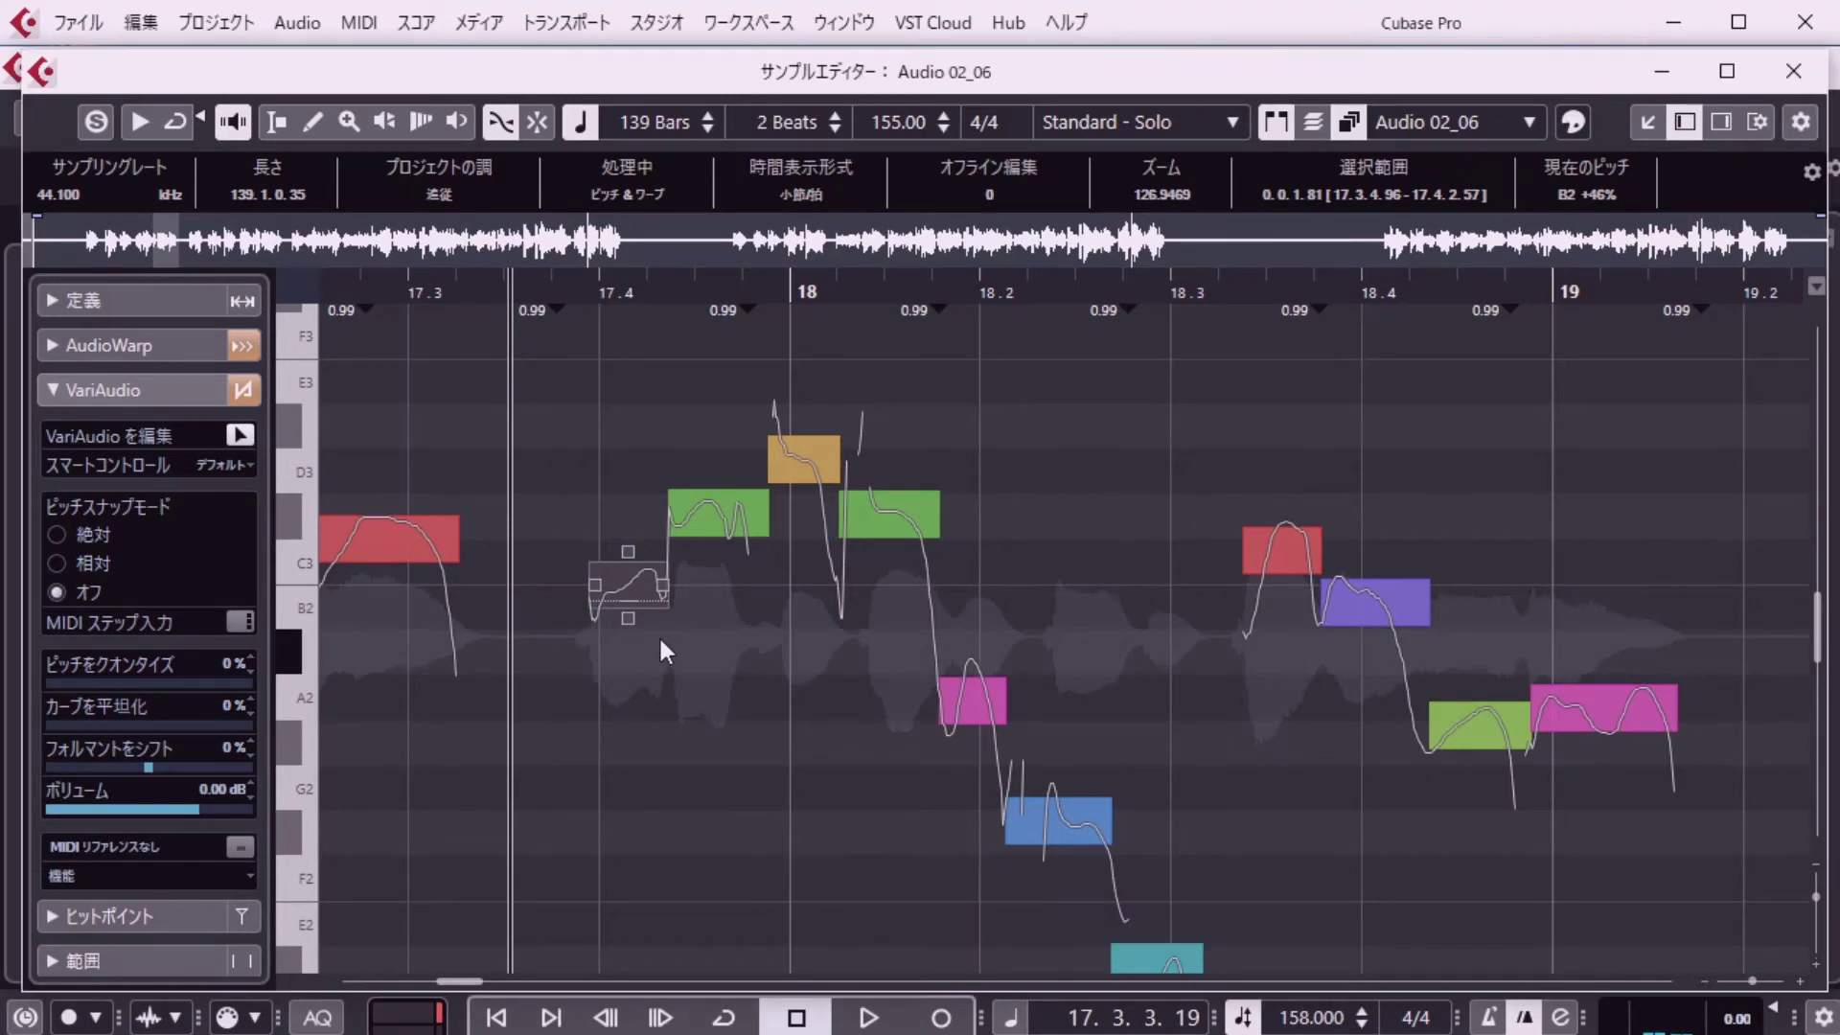
pyautogui.press('space')
pyautogui.press('space')
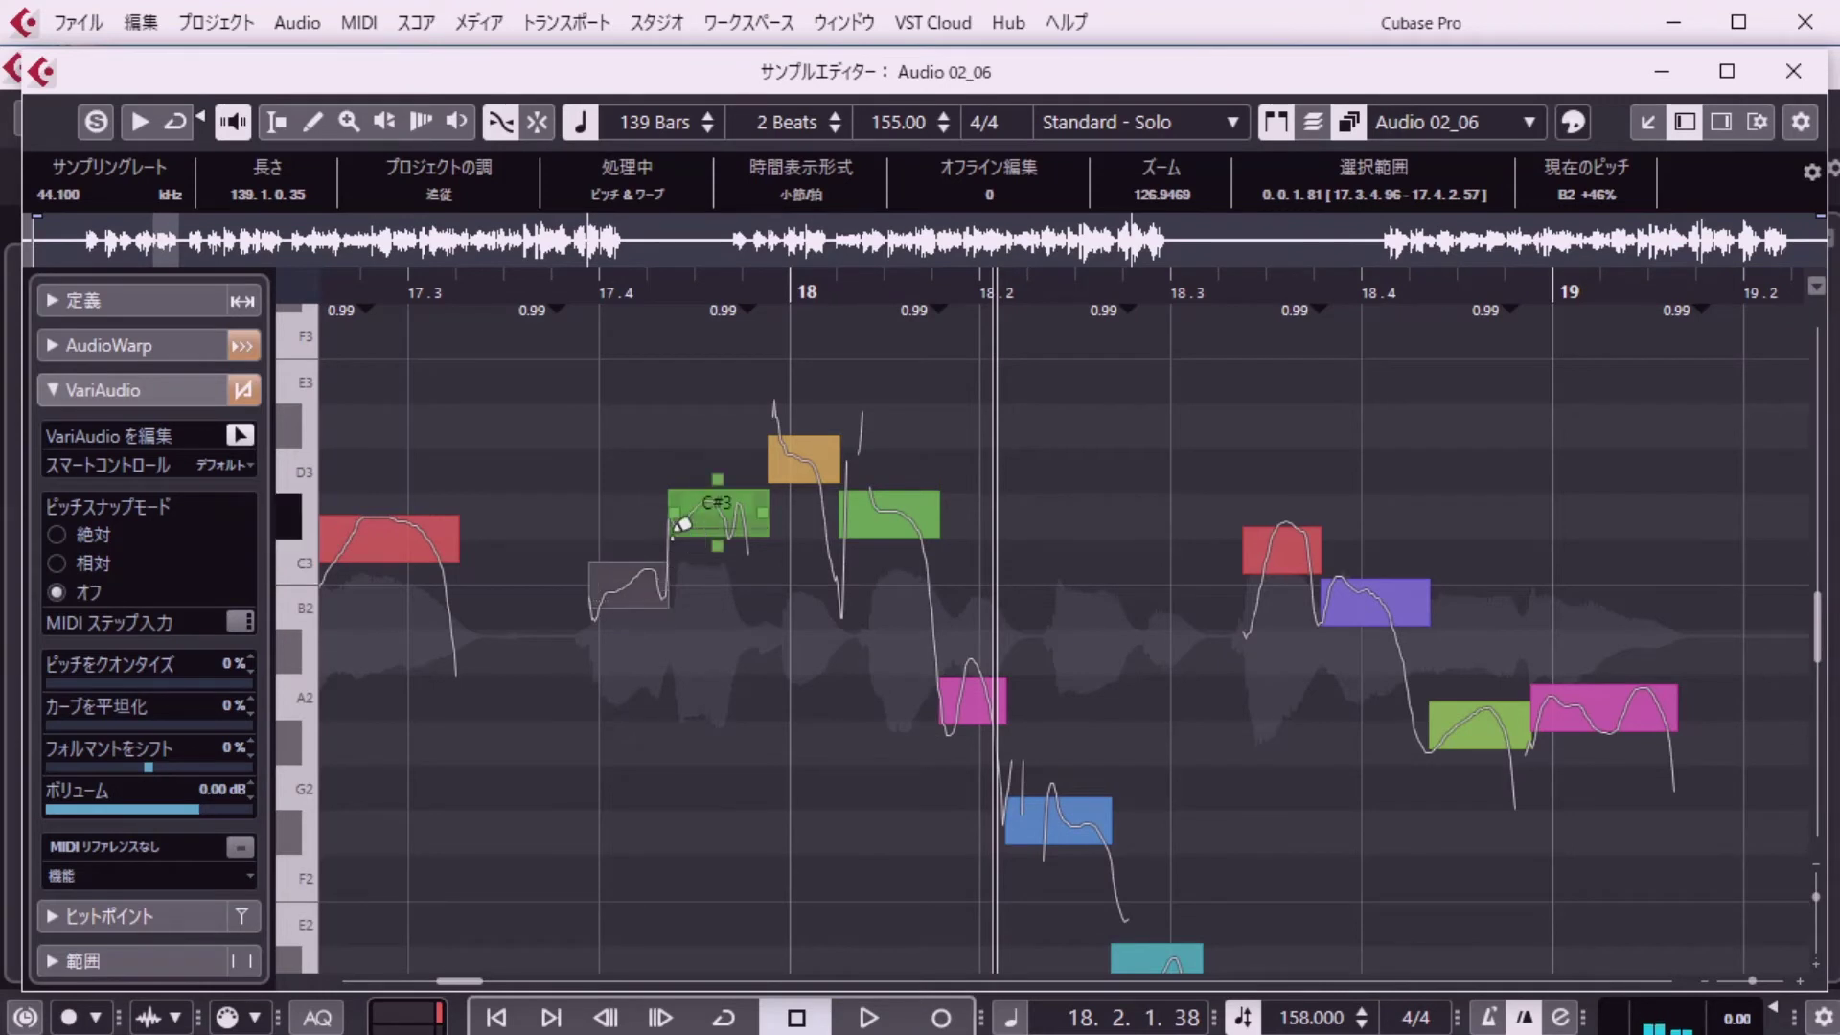
# Lower the note at 17.4 to about B2 +22% and check the pitch of each following note down to D#2.
pyautogui.click(624, 605)
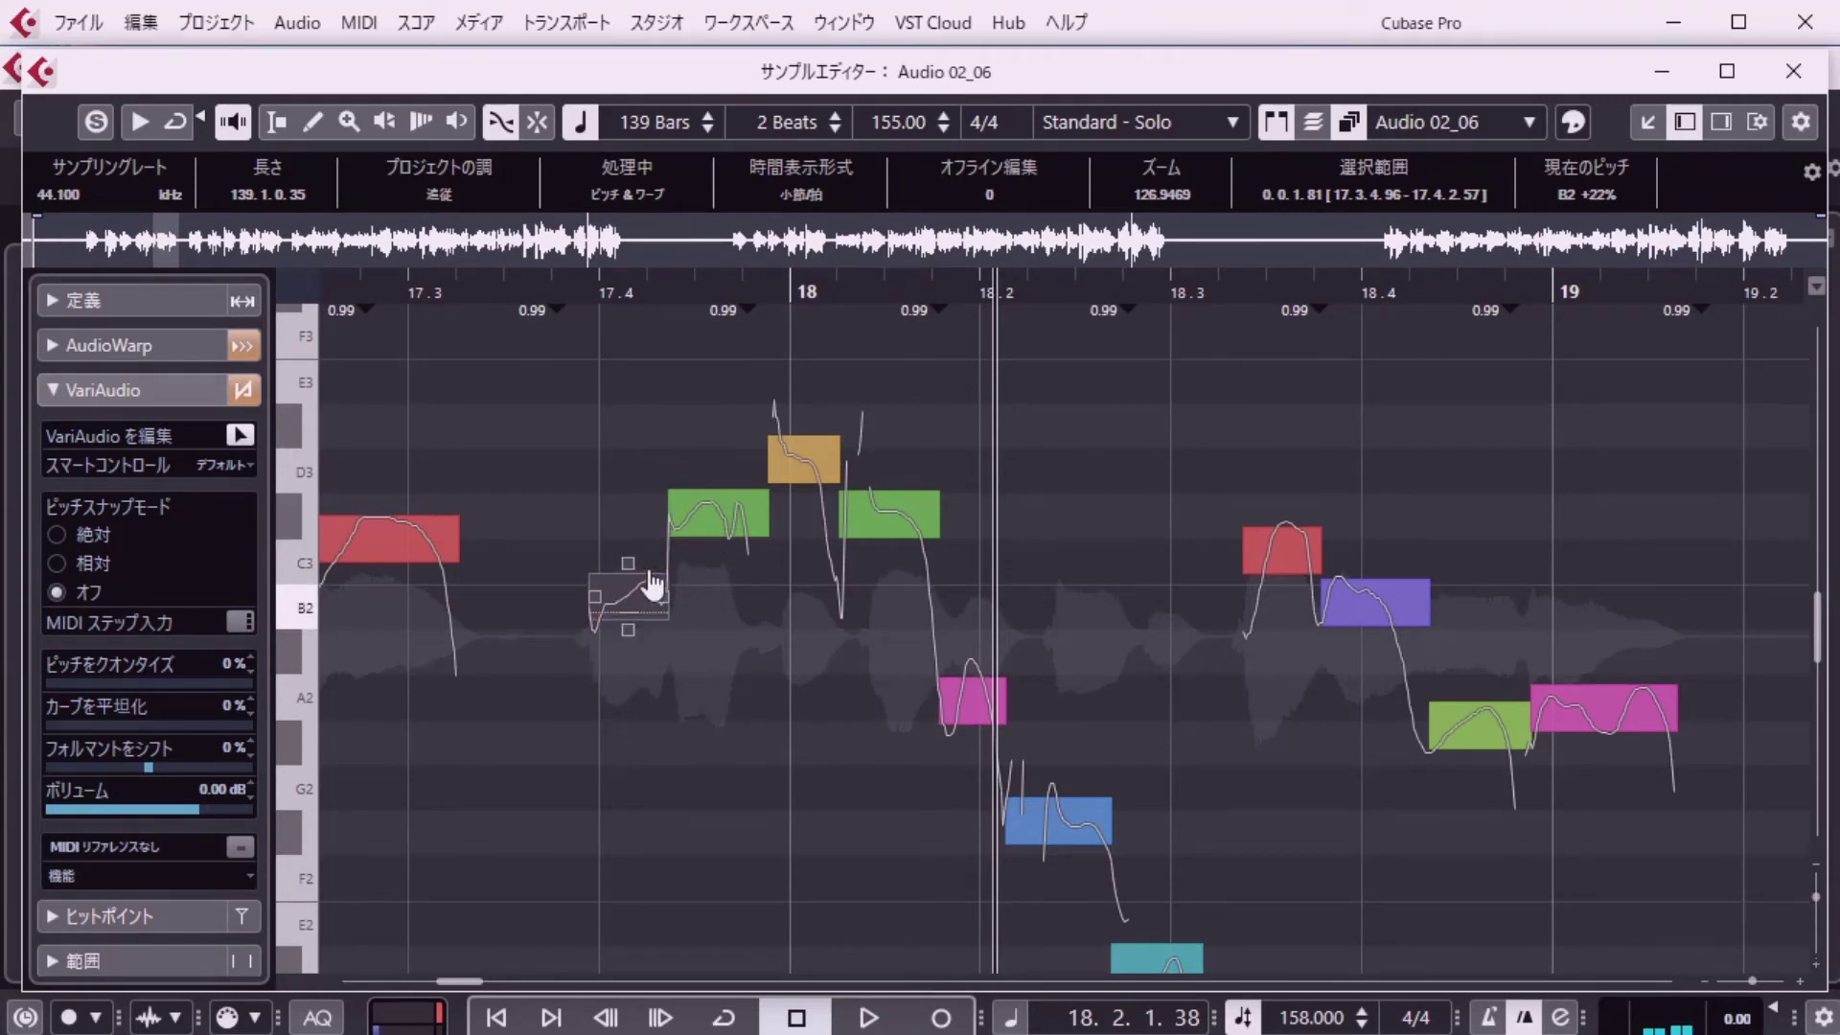
pyautogui.click(719, 518)
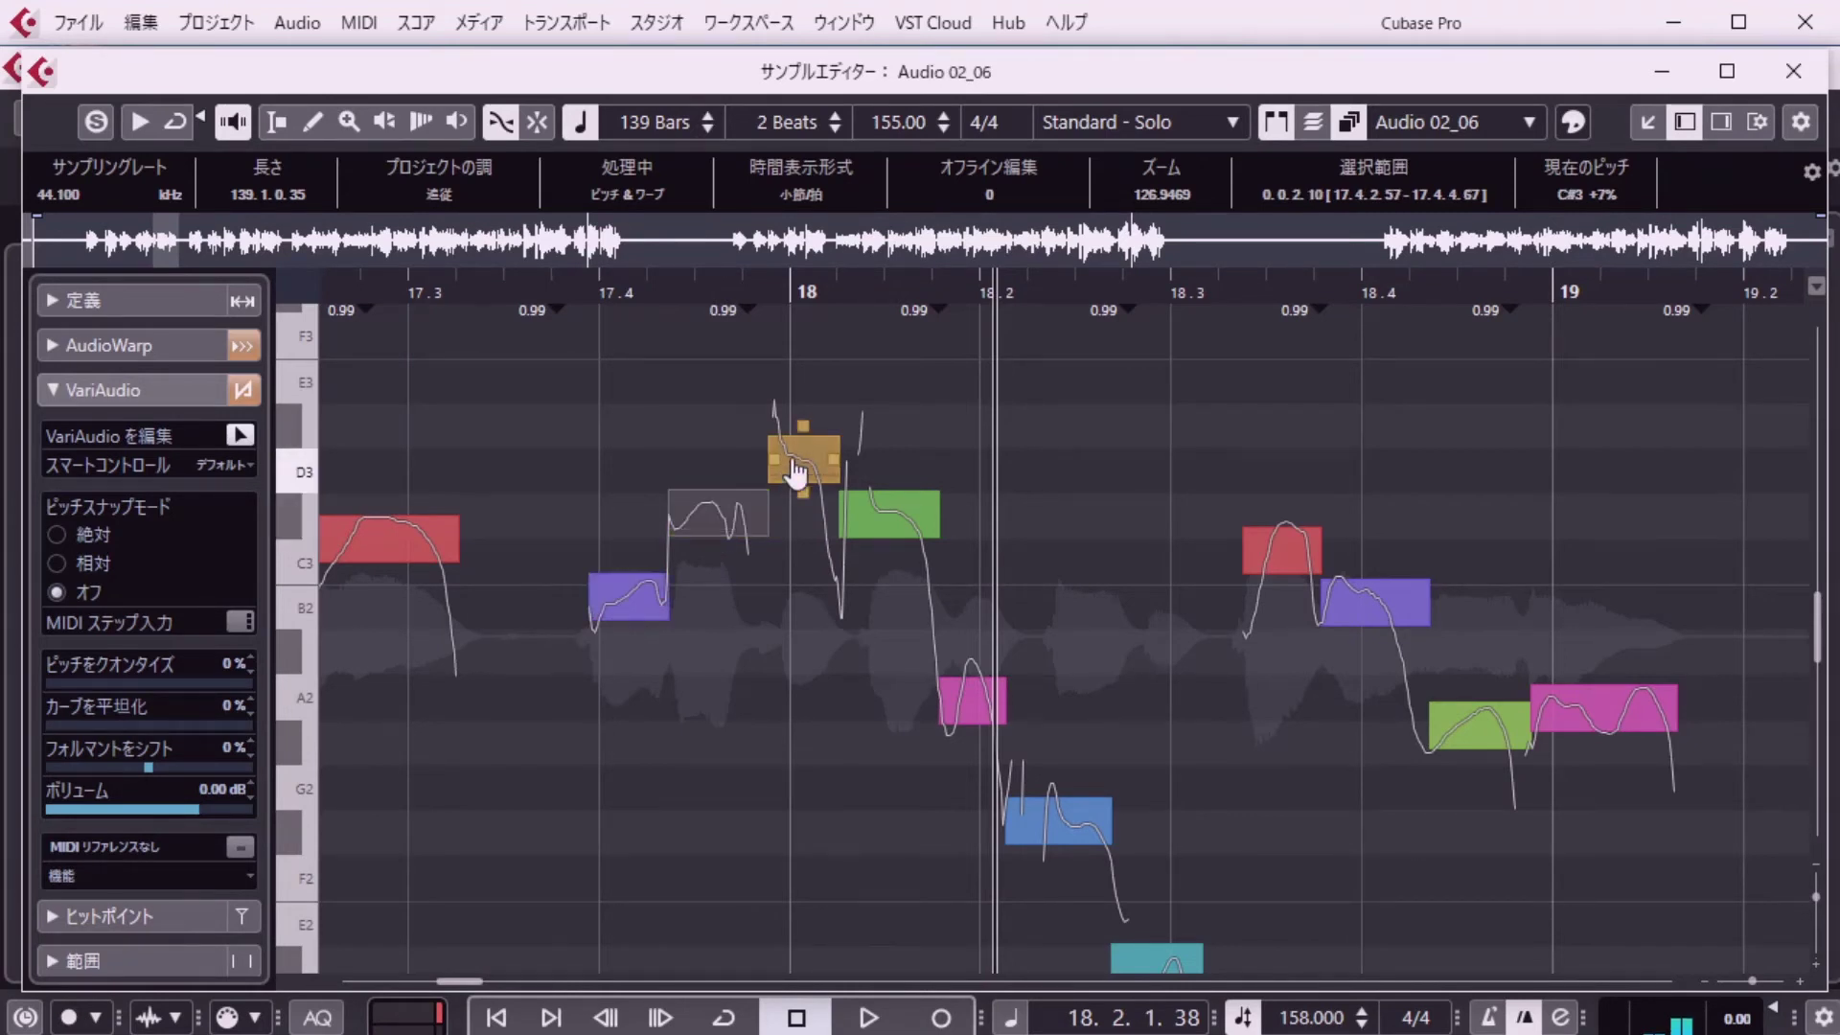
pyautogui.click(879, 514)
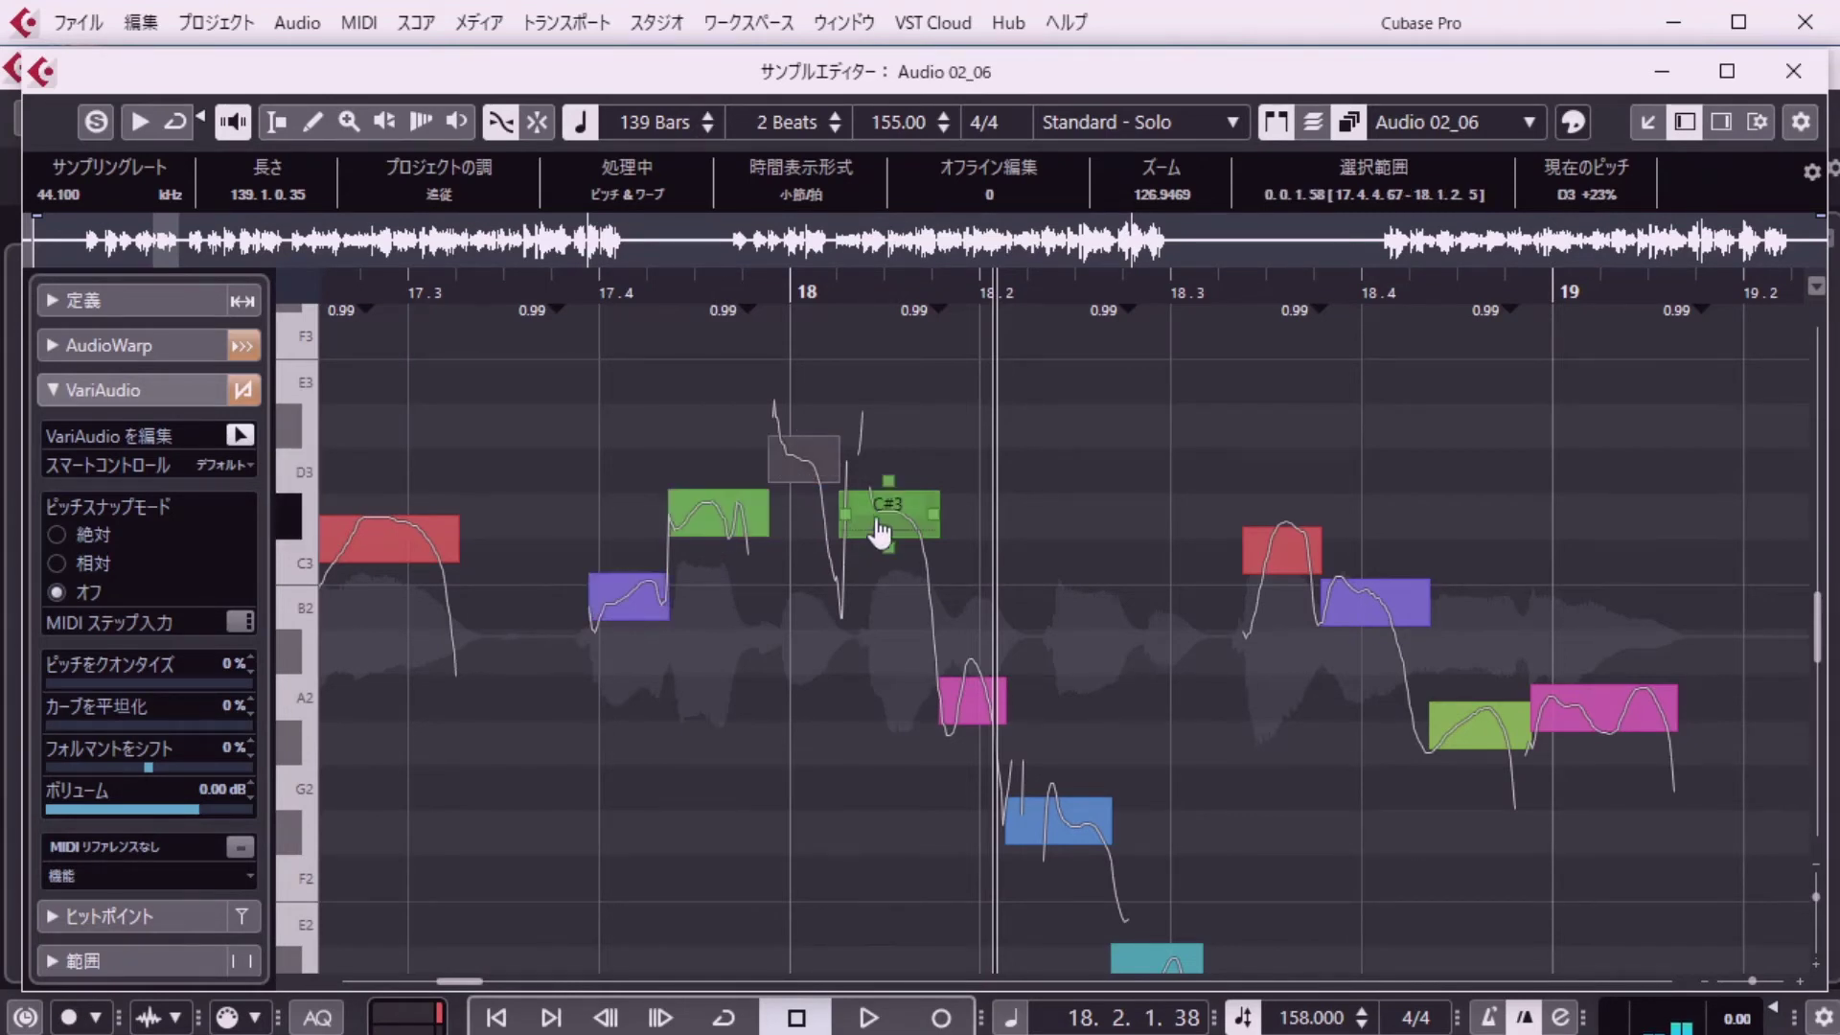
pyautogui.click(968, 711)
pyautogui.click(1035, 837)
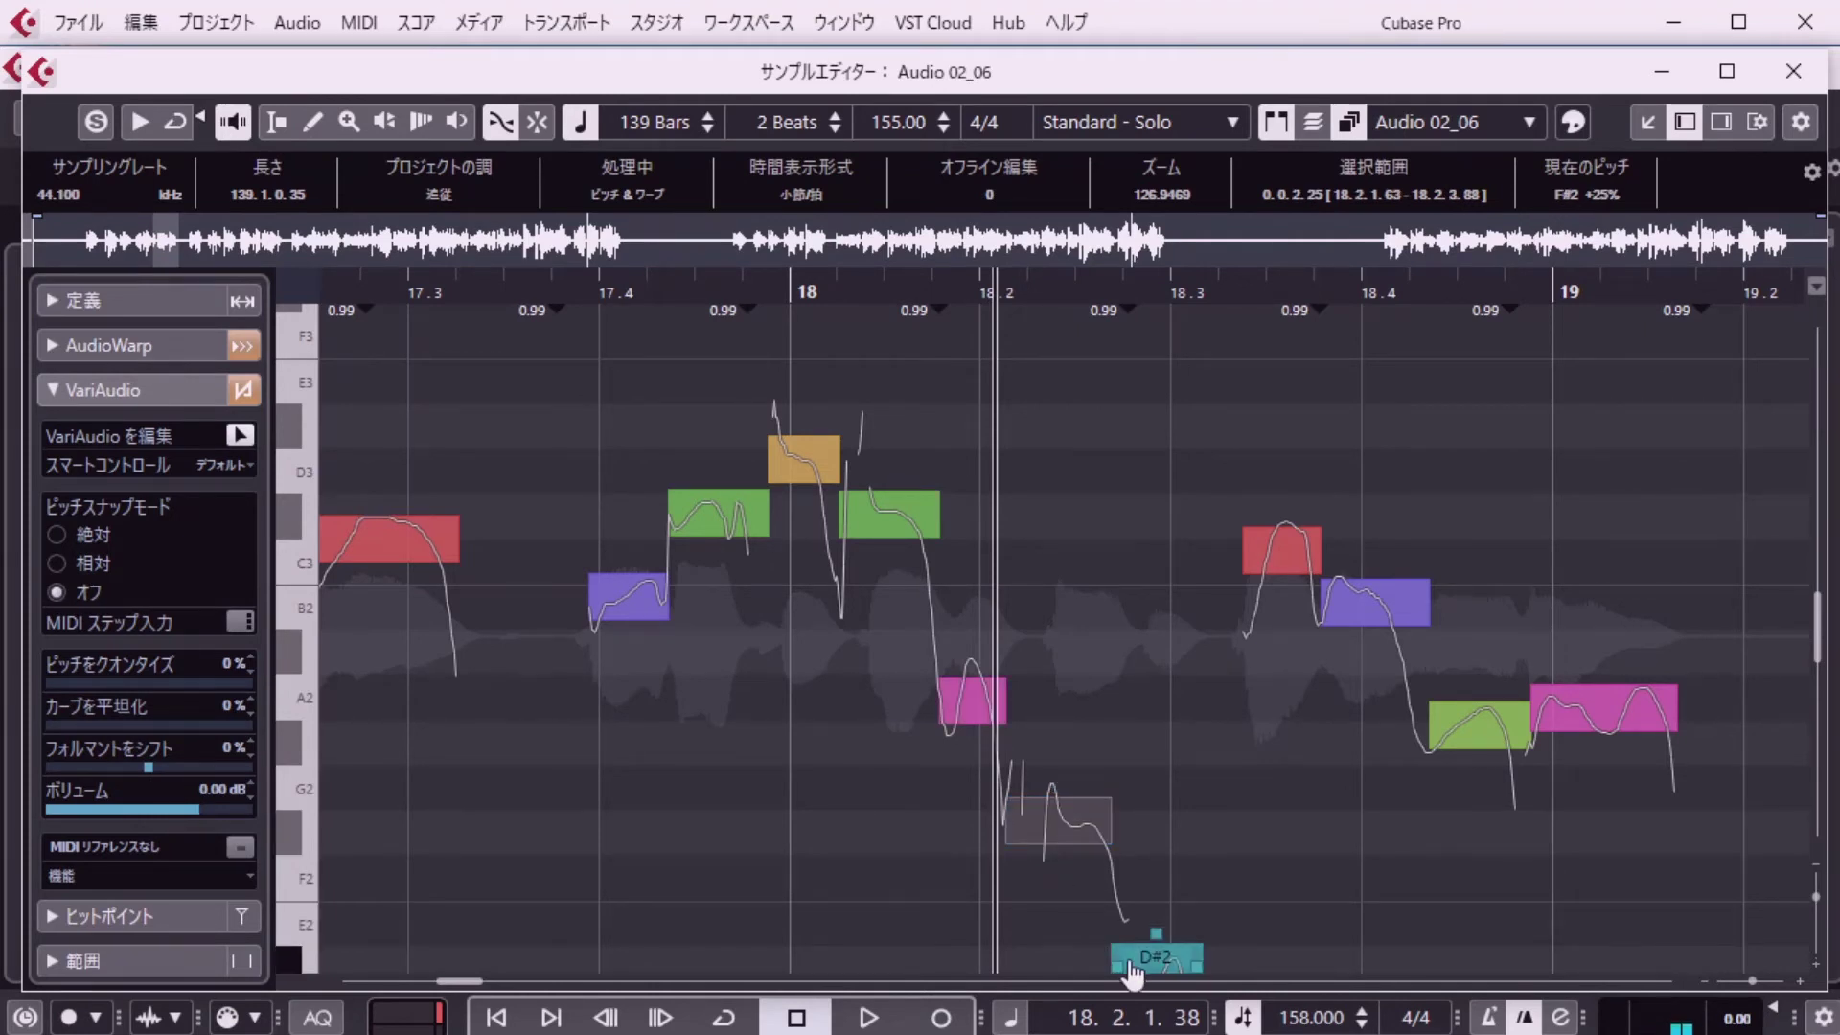
pyautogui.click(1133, 973)
# Replay the phrase from 17.3.3.19 to just before 18.3 to check the lowered note.
pyautogui.press('KP_1')
pyautogui.press('KP_Decimal')
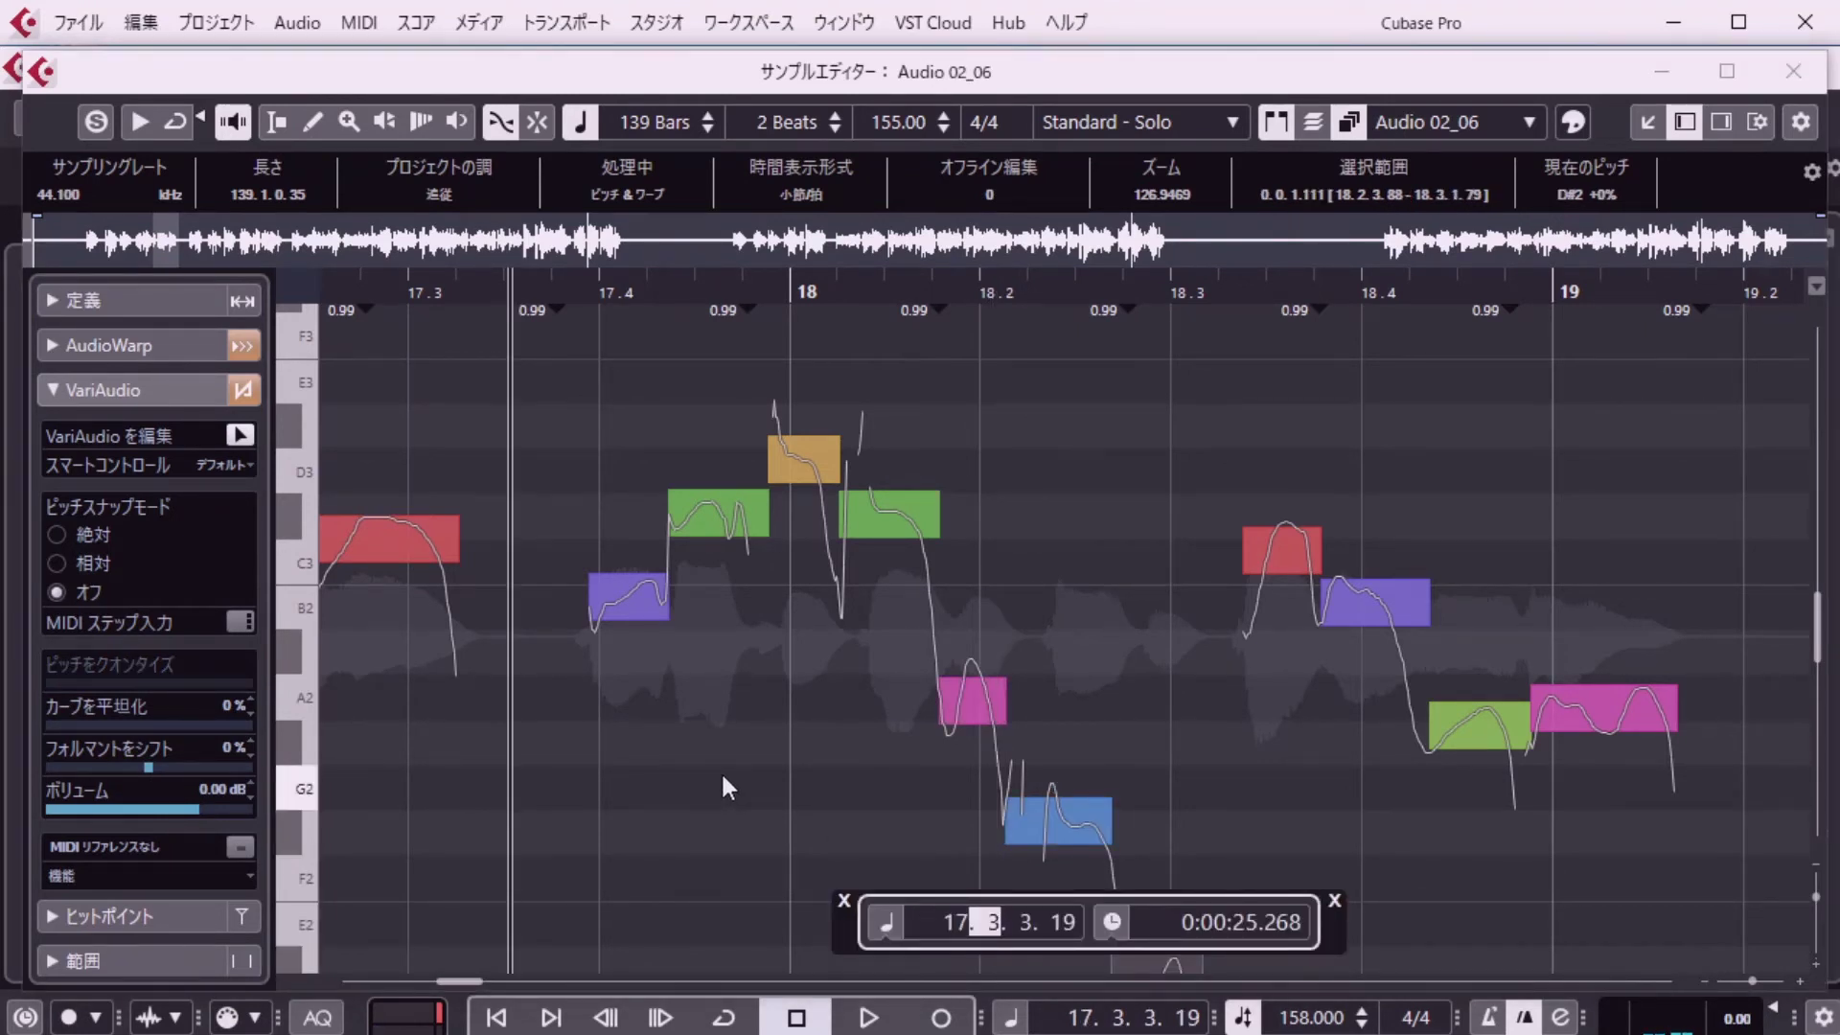
pyautogui.press('Return')
pyautogui.press('space')
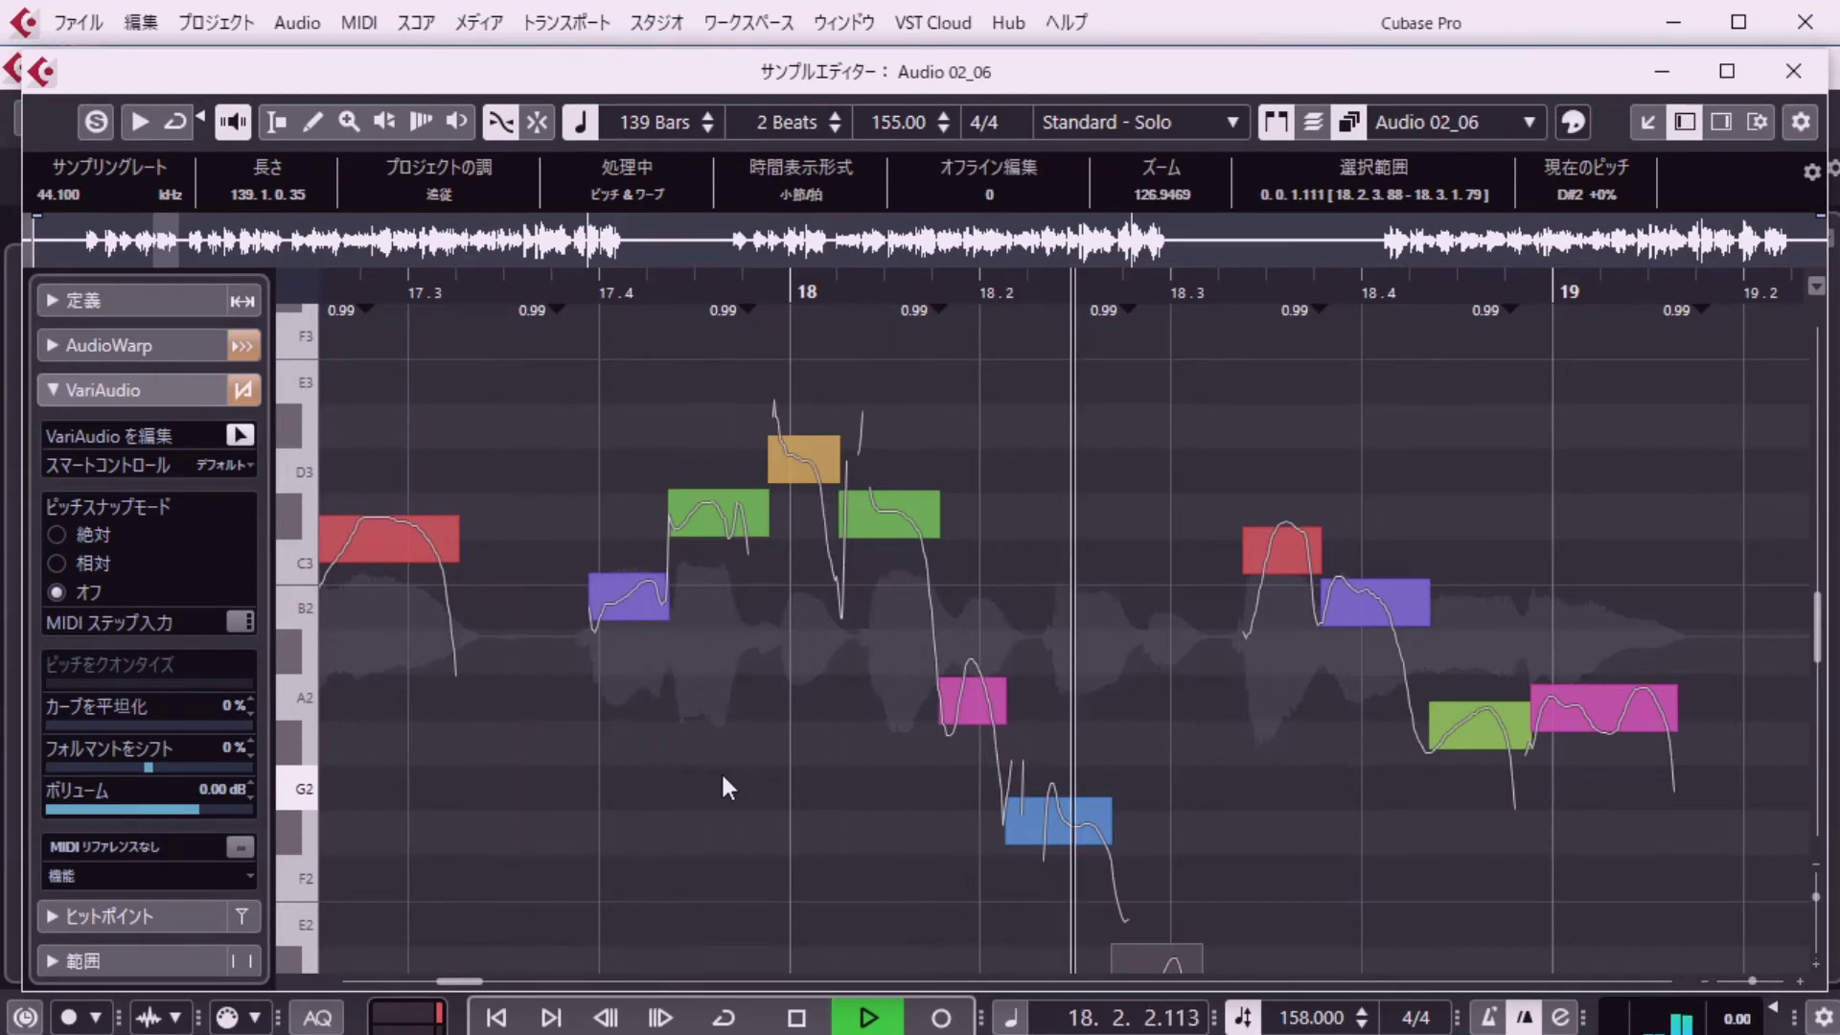
pyautogui.press('space')
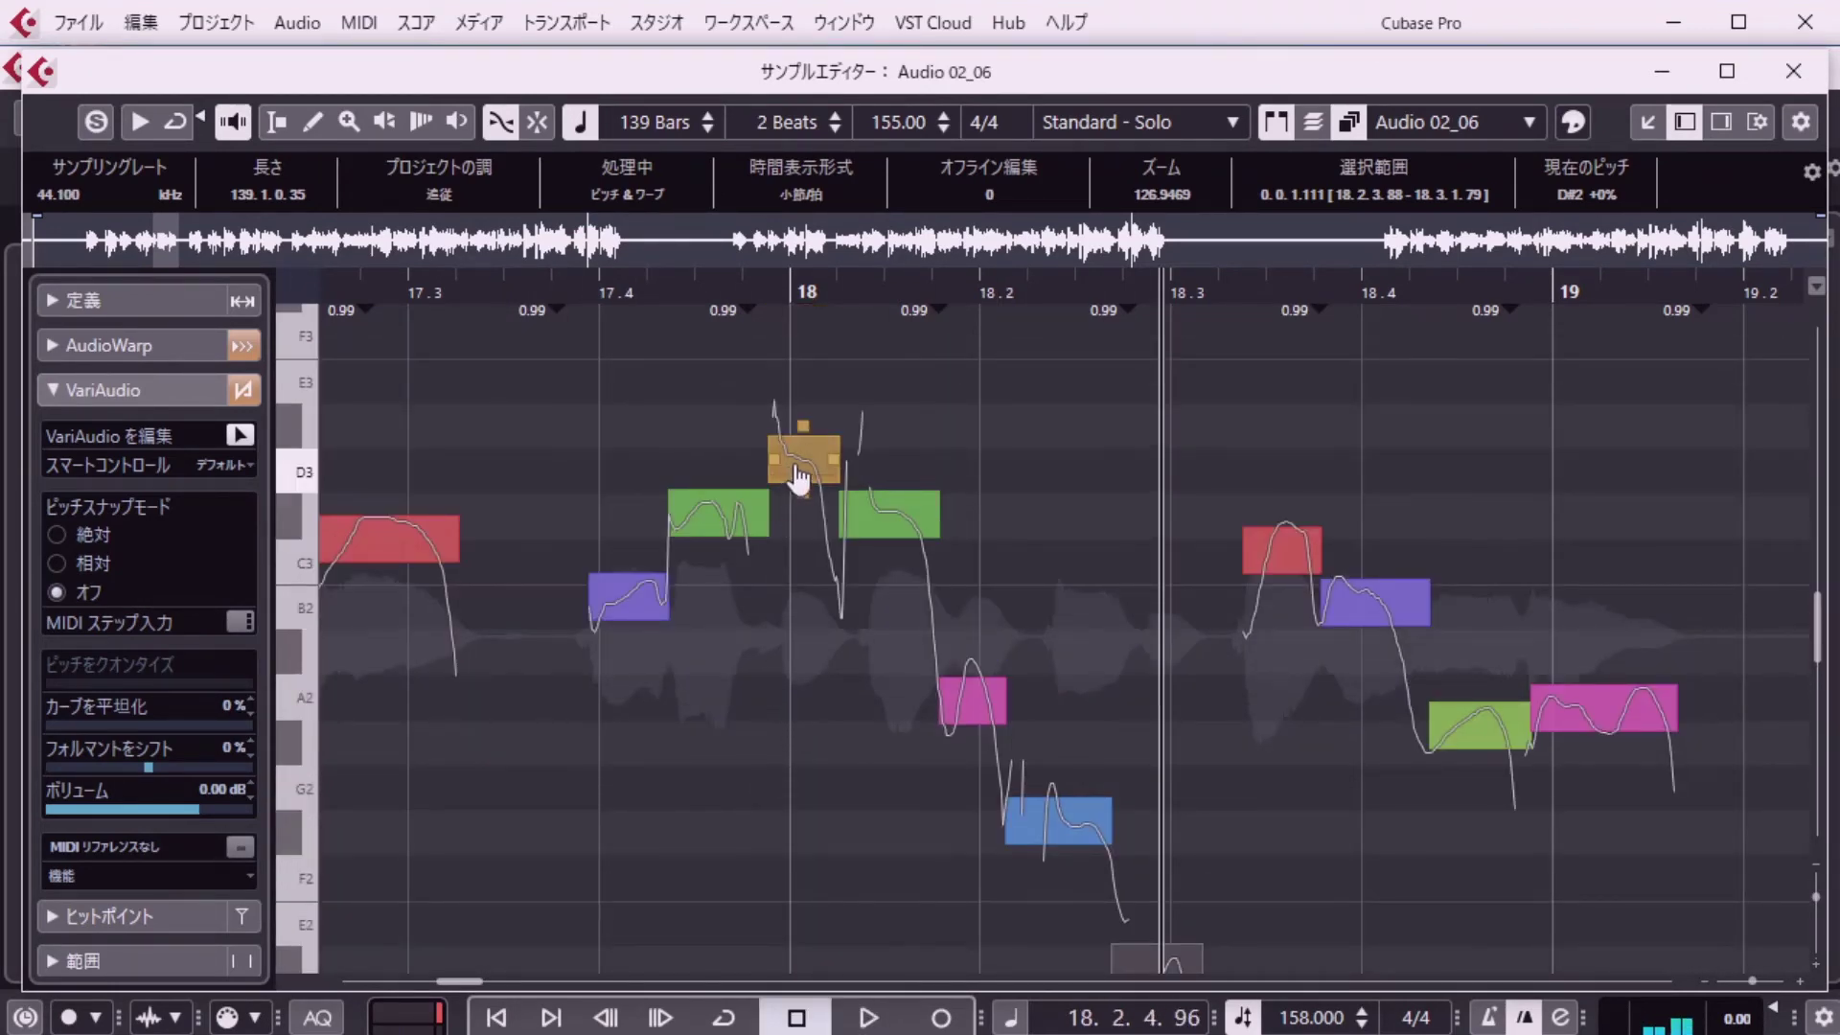
# Lower the A2 note just before 18.2 to about A2 -37% and play back the phrase from 17.3.3.19.
pyautogui.click(879, 527)
pyautogui.click(971, 704)
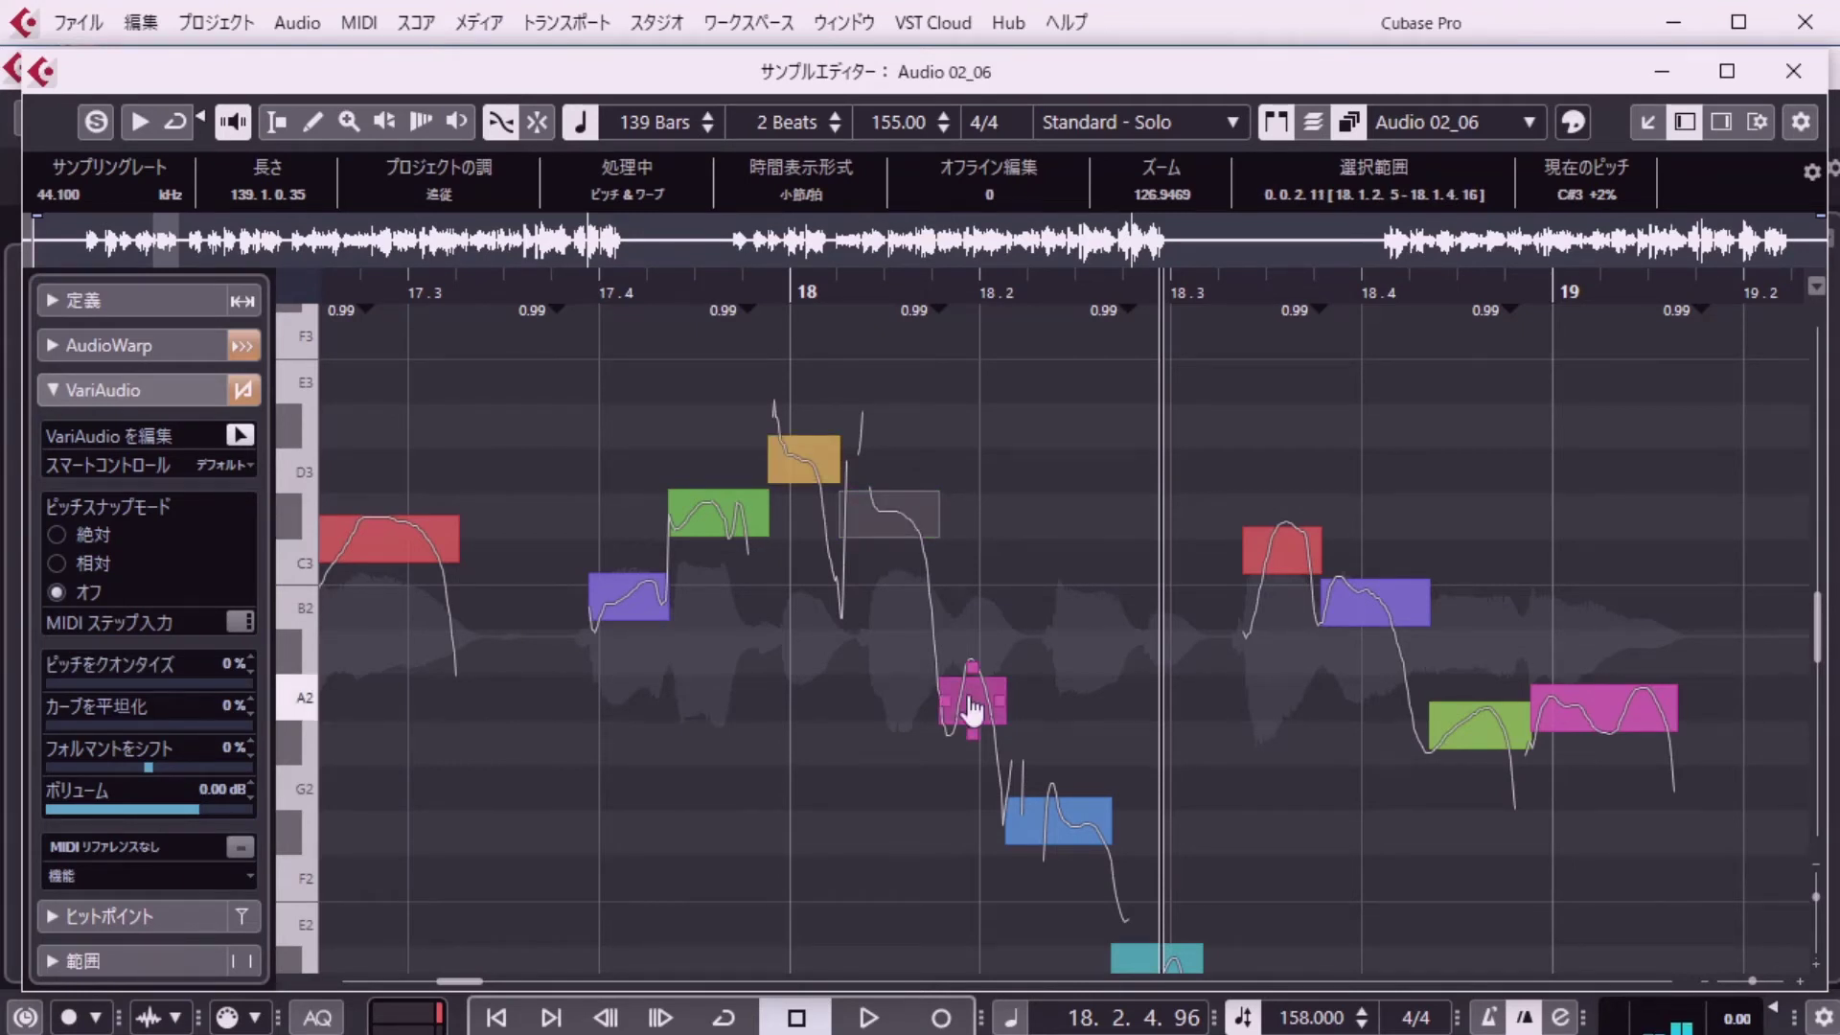
pyautogui.moveTo(971, 707); pyautogui.dragTo(974, 725)
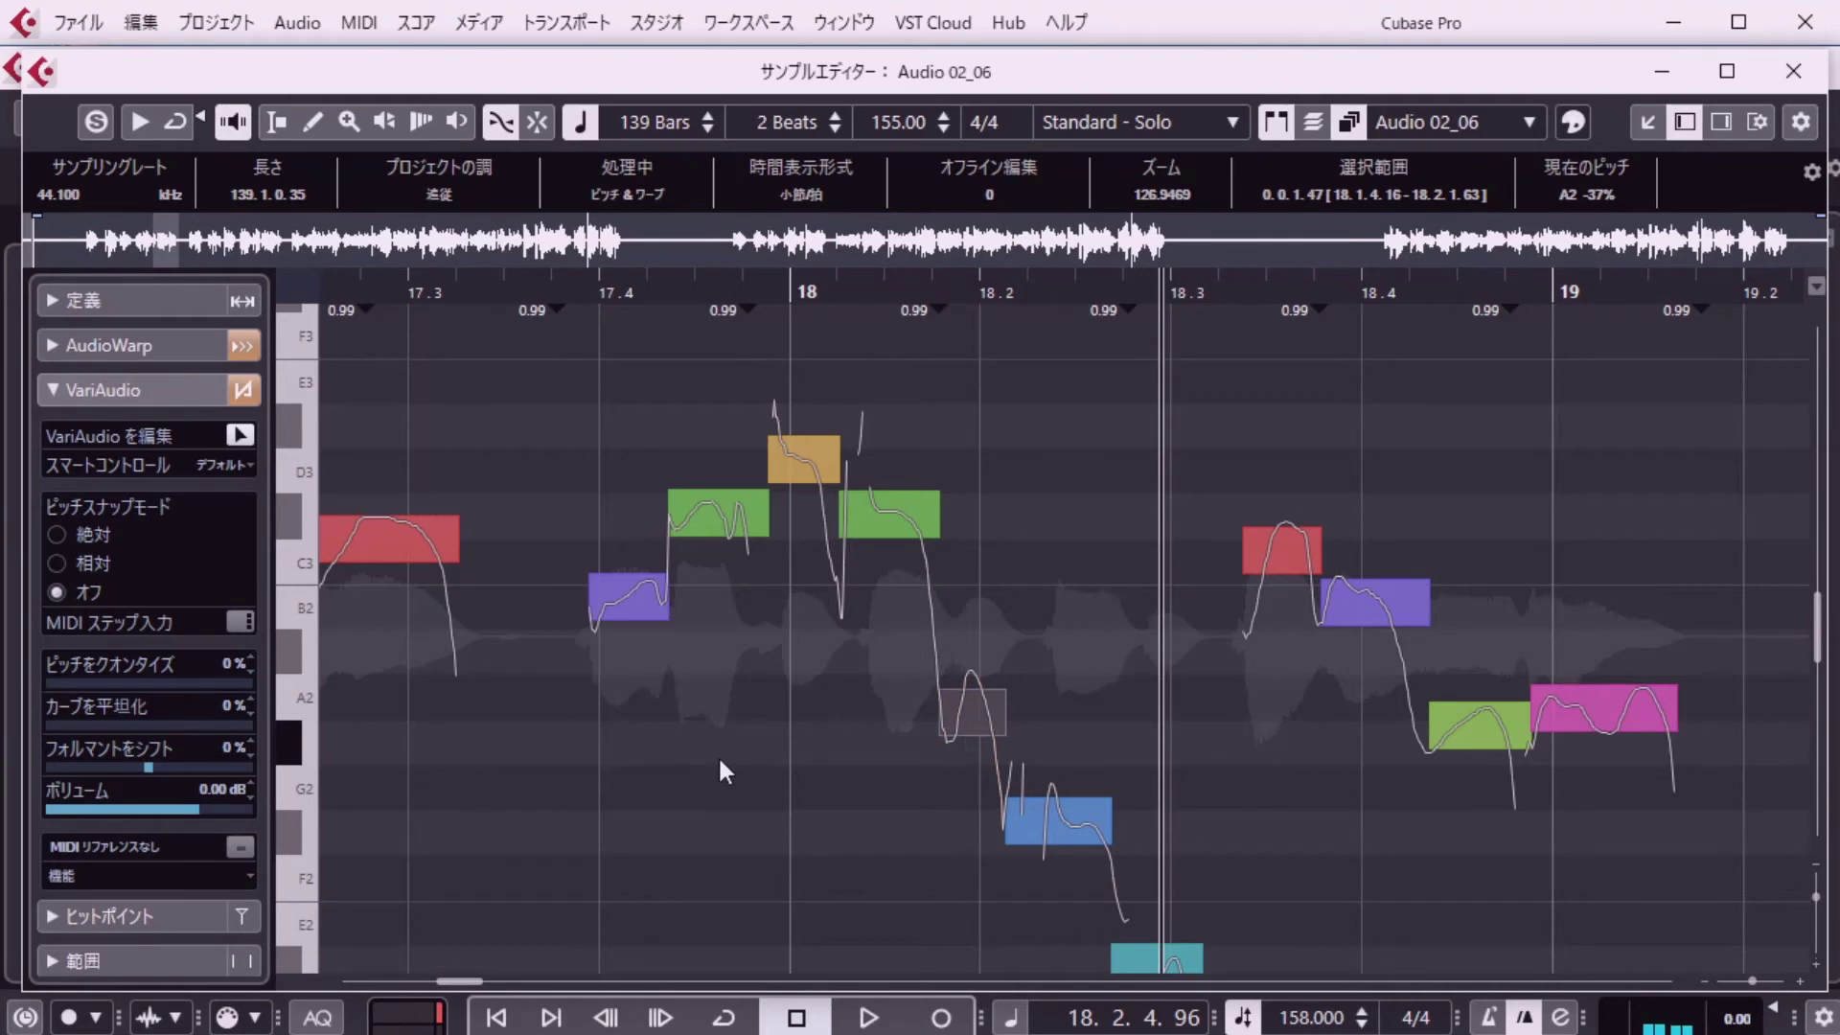
pyautogui.press('shift+KP_Decimal')
pyautogui.write('4. 3. 19')
pyautogui.press('Return')
pyautogui.press('space')
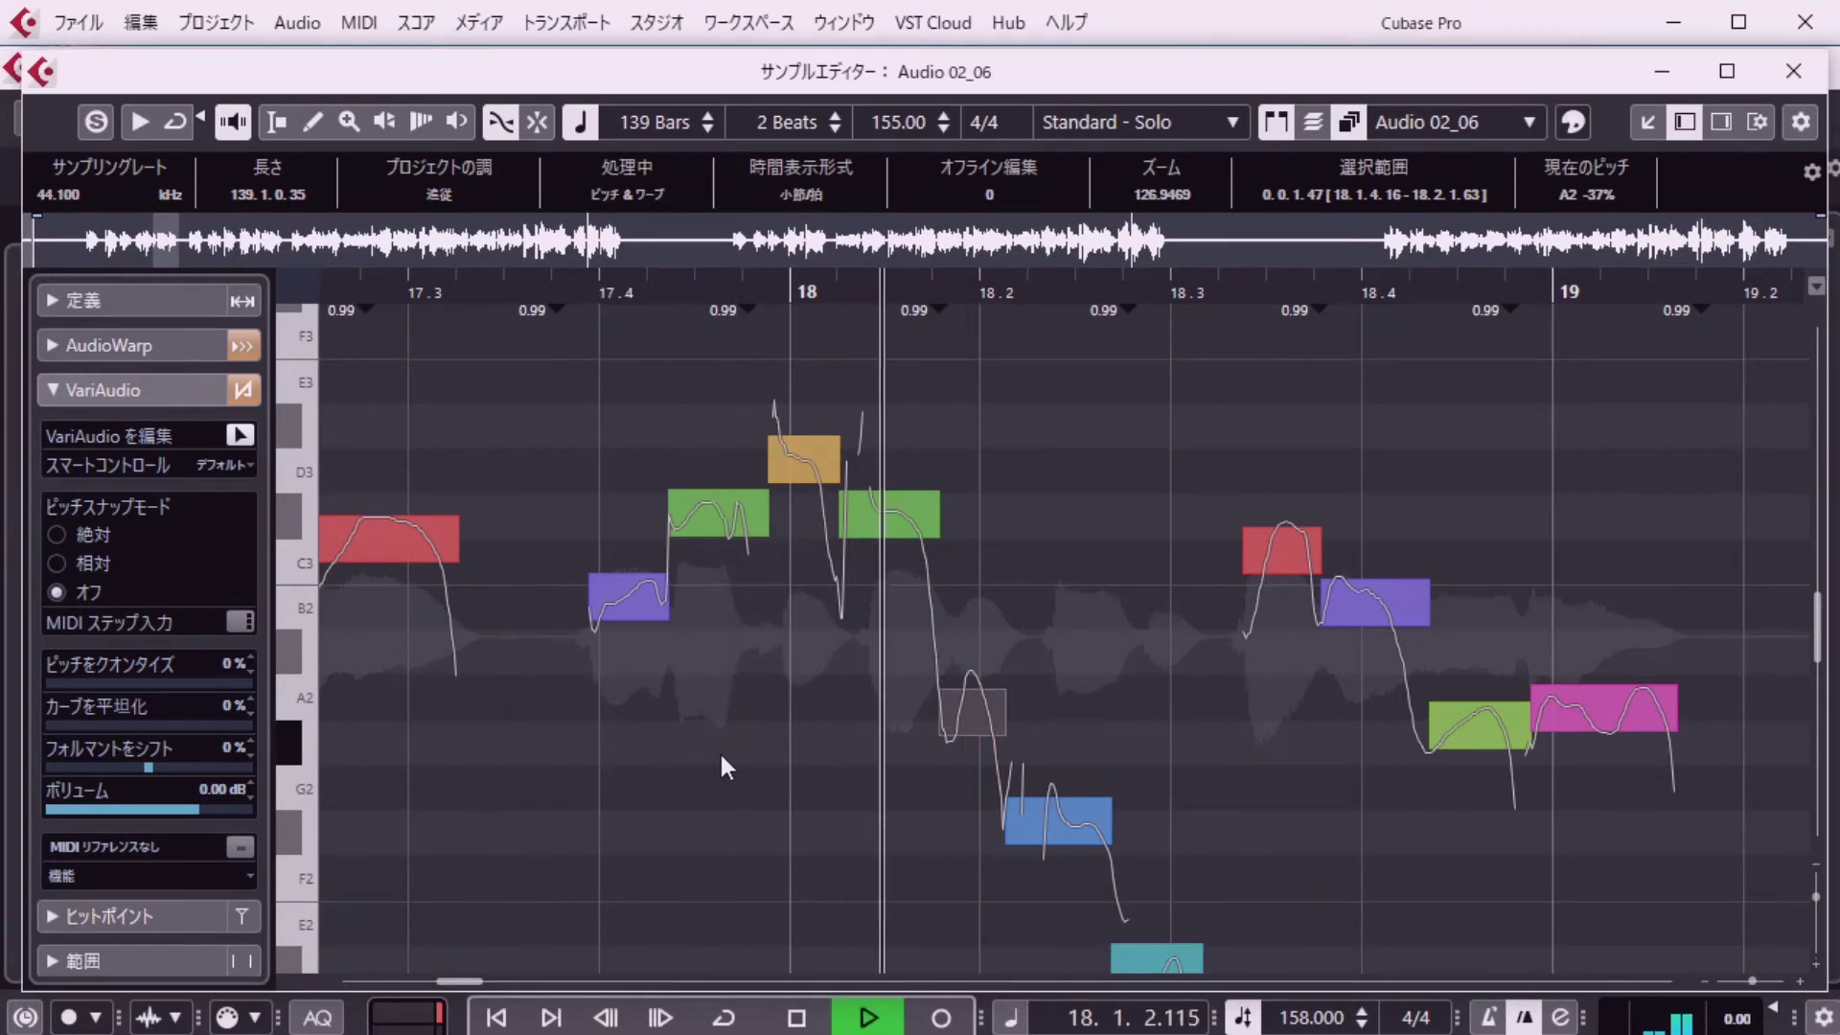
# Lower the F#2 note after 18.2 to about F#2 +4% and play back the phrase into bar 19.
pyautogui.scroll(-2, 790, 776)
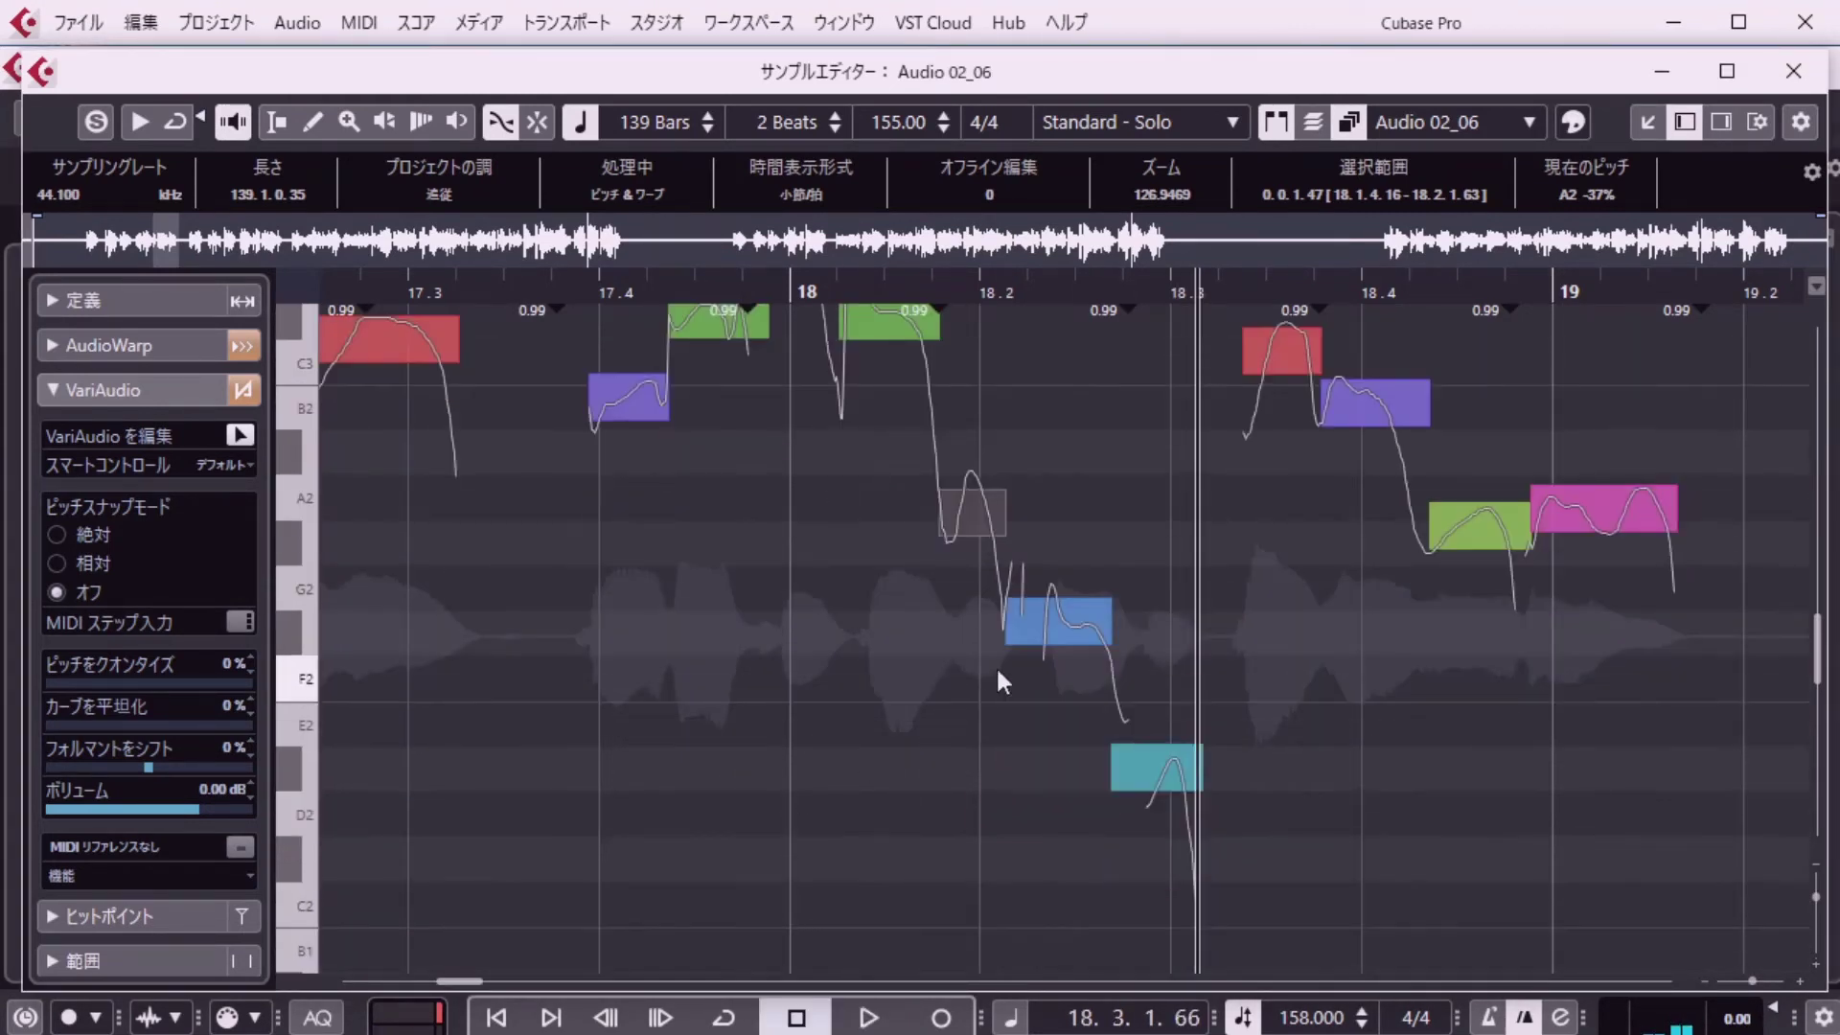
pyautogui.click(1030, 633)
pyautogui.moveTo(1030, 637); pyautogui.dragTo(1031, 648)
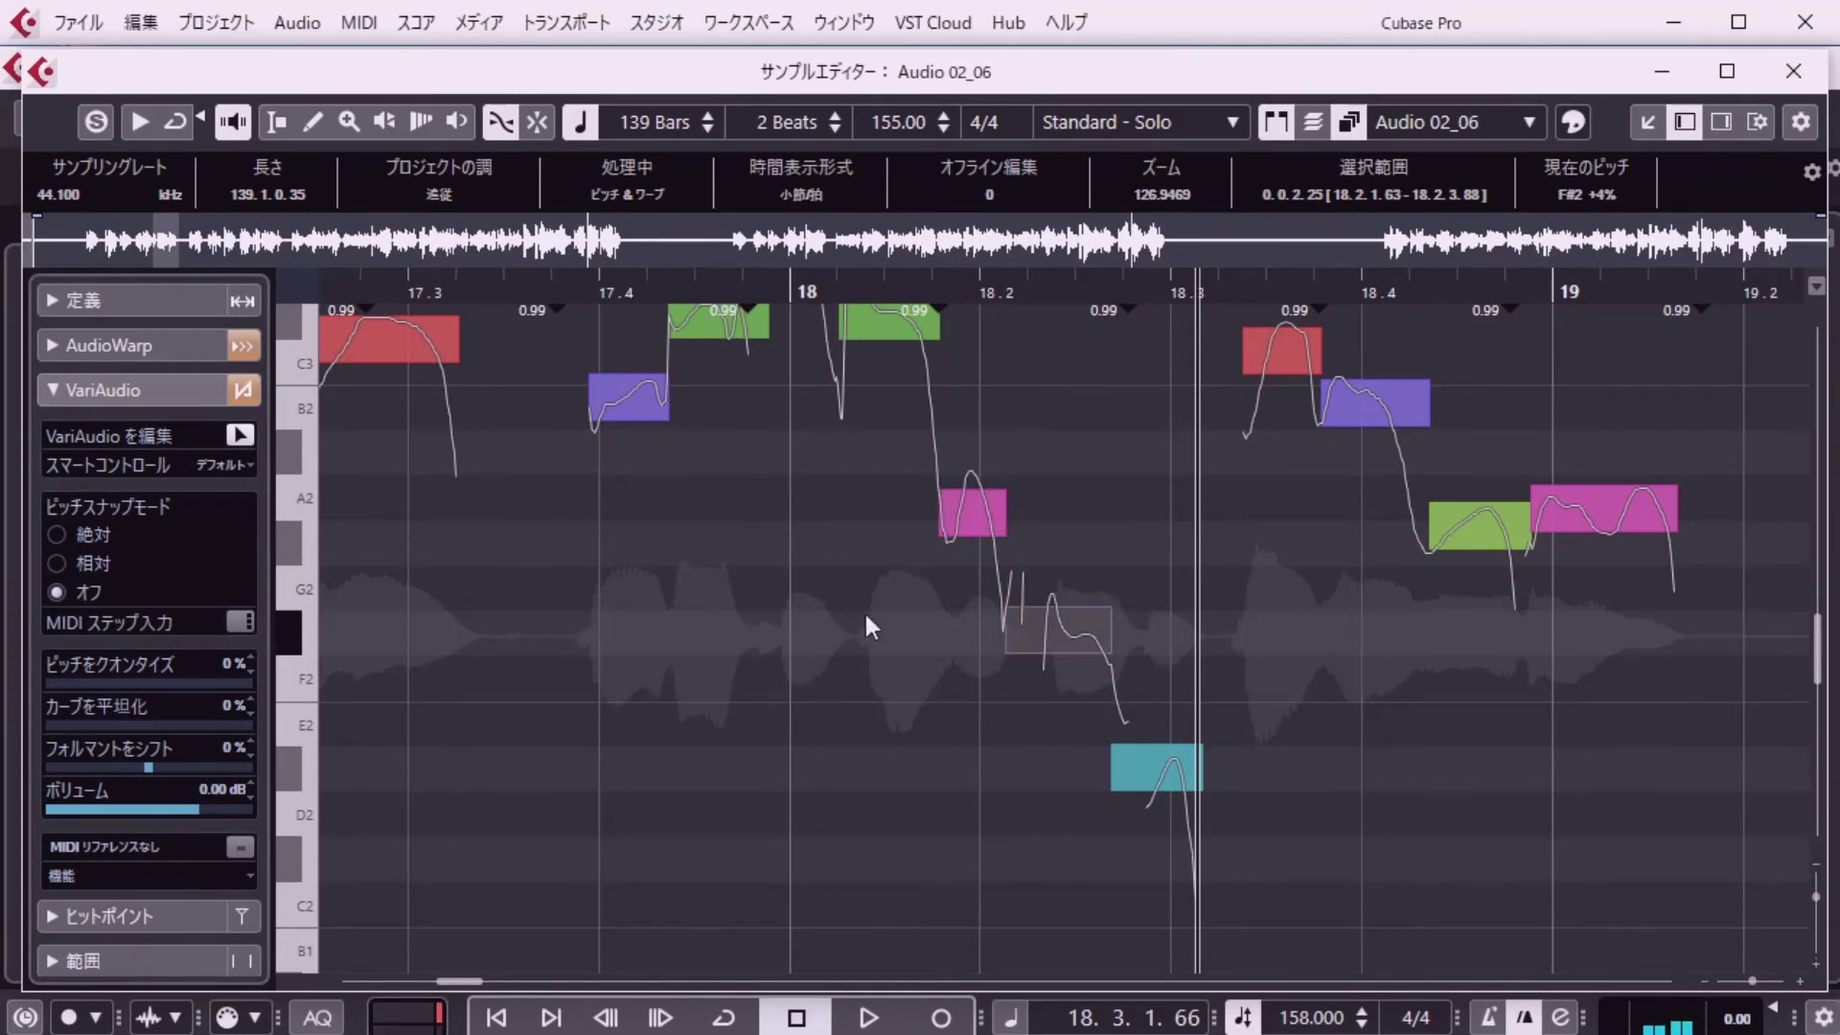
pyautogui.press('KP_0')
pyautogui.press('space')
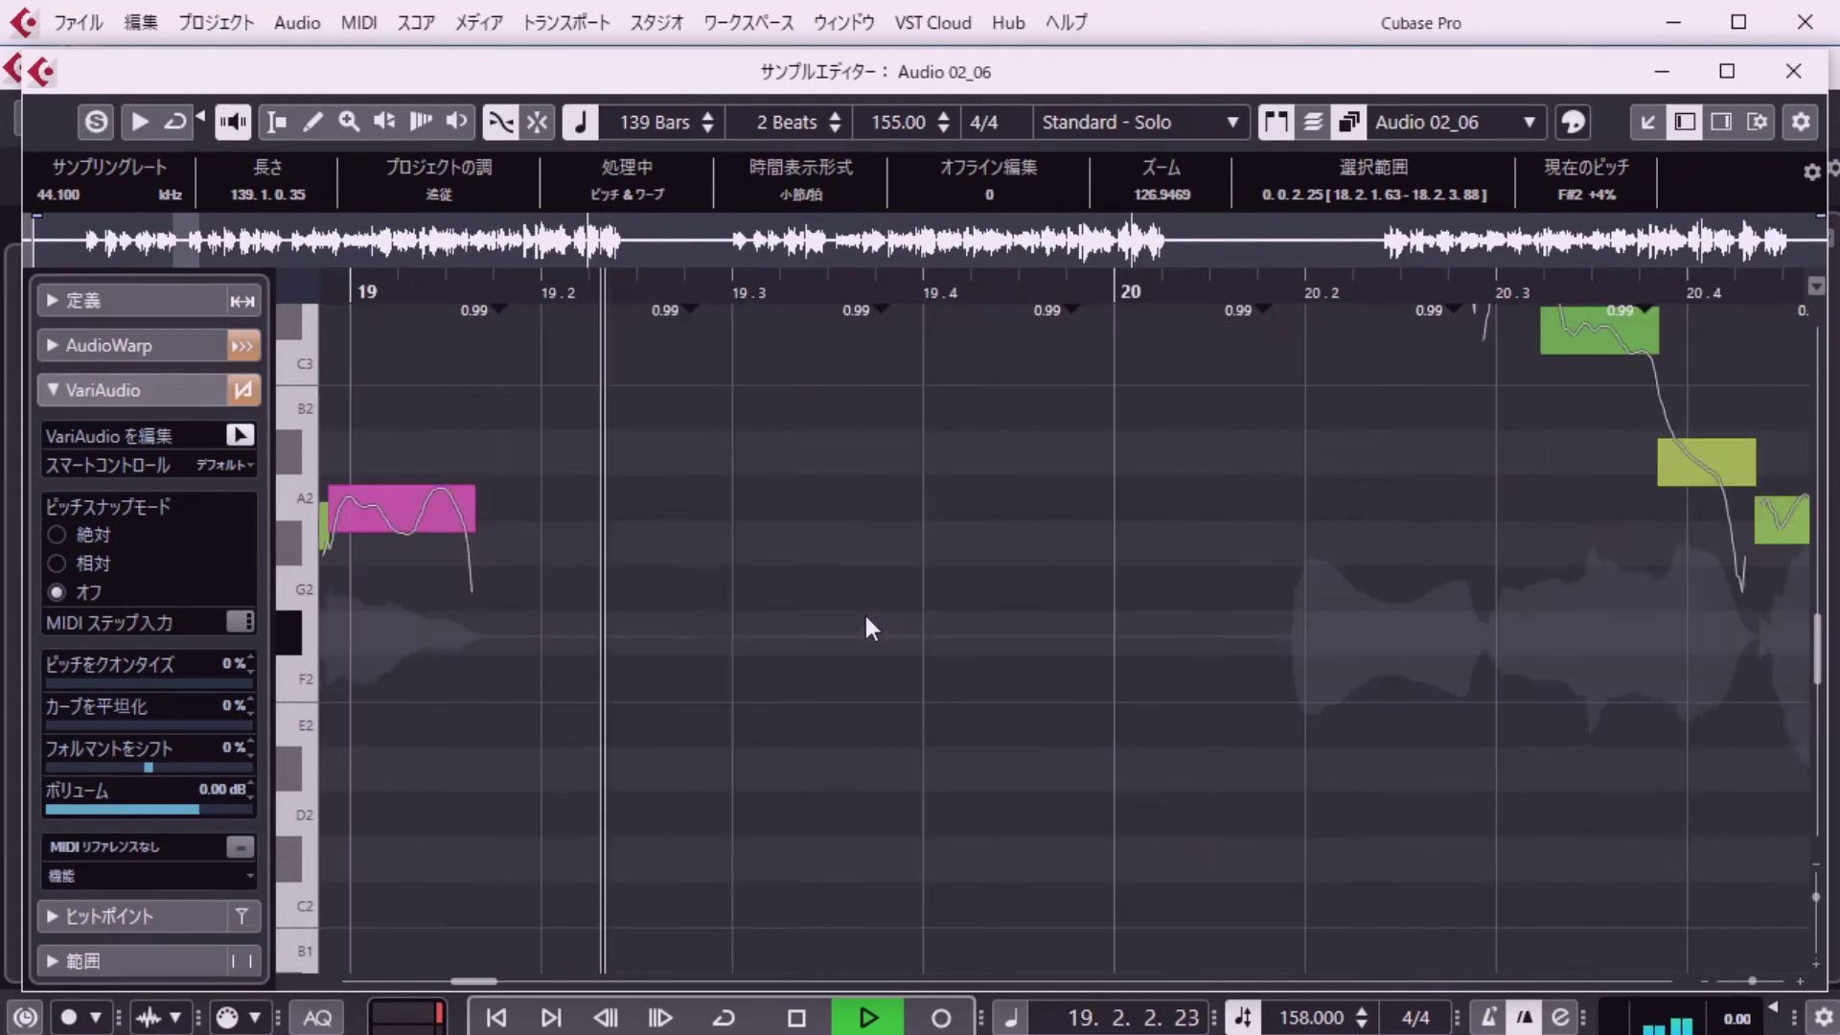
pyautogui.press('space')
# Move the playback position to 43.1.1.0 and play the vocal into bar 44.
pyautogui.scroll(5, 839, 781)
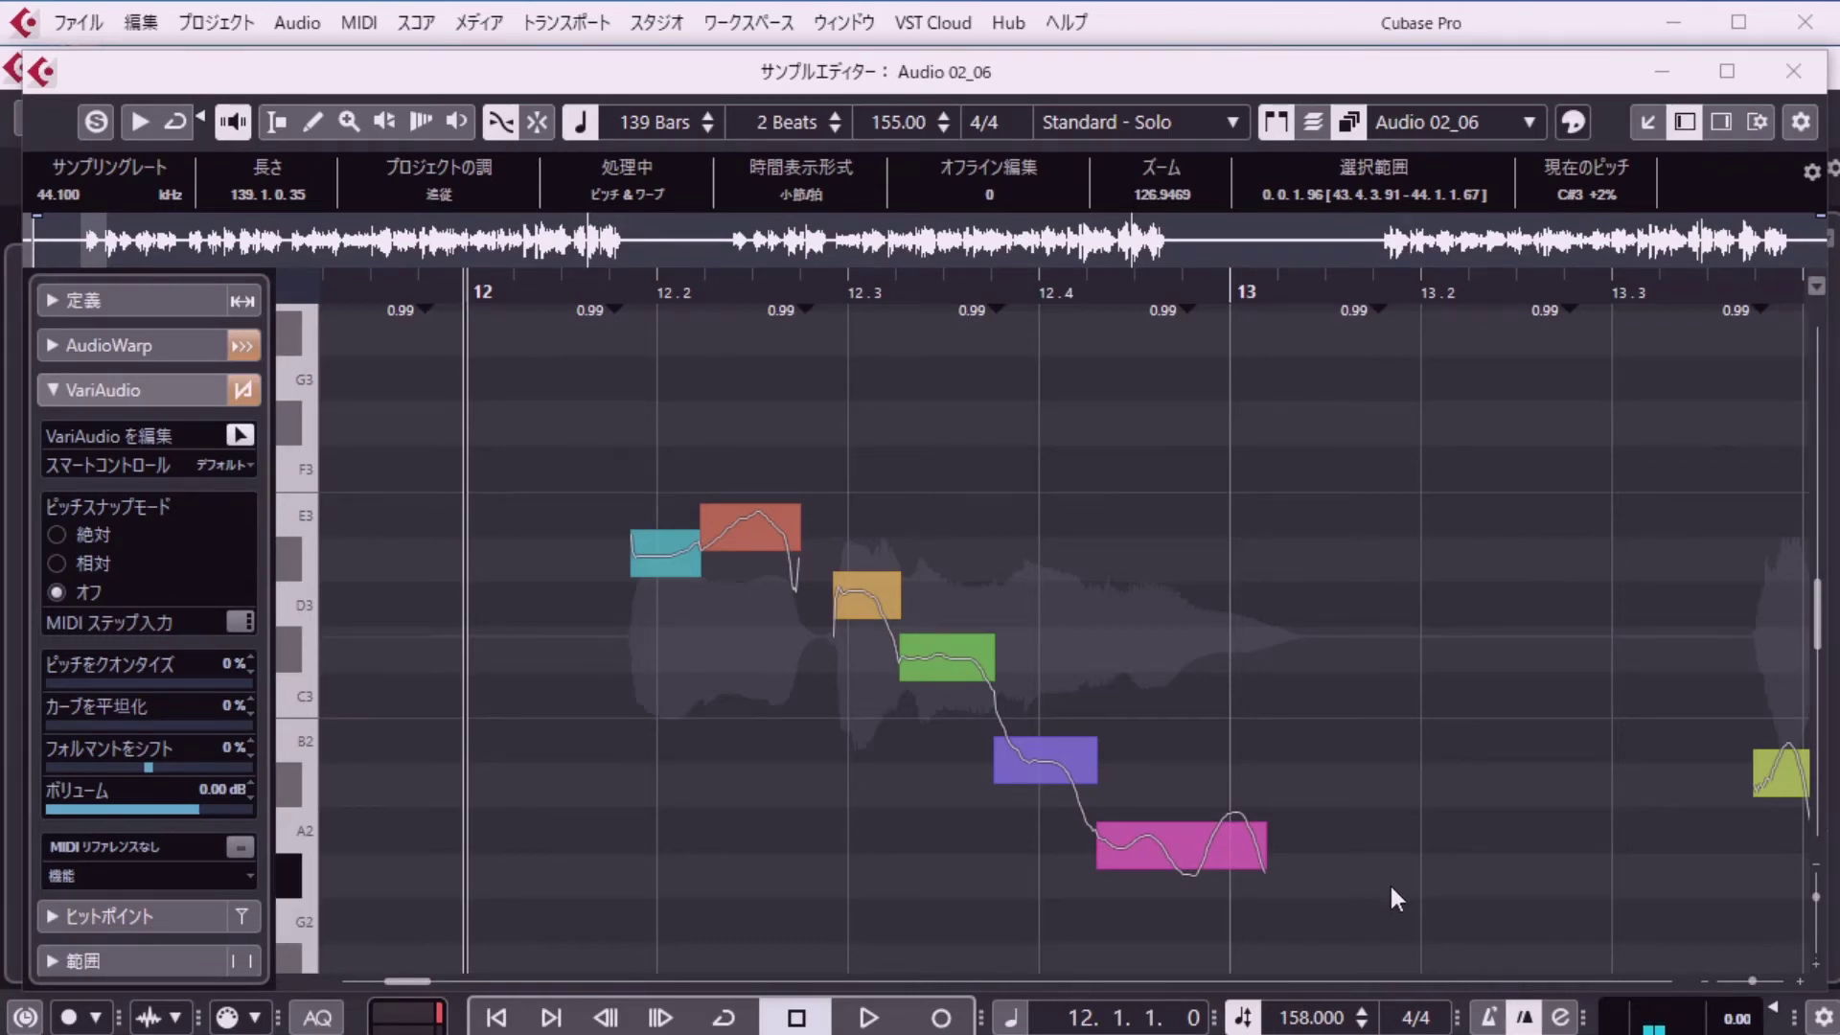
pyautogui.hotkey('shift', 'p')
pyautogui.write('43. 1. 1. 0')
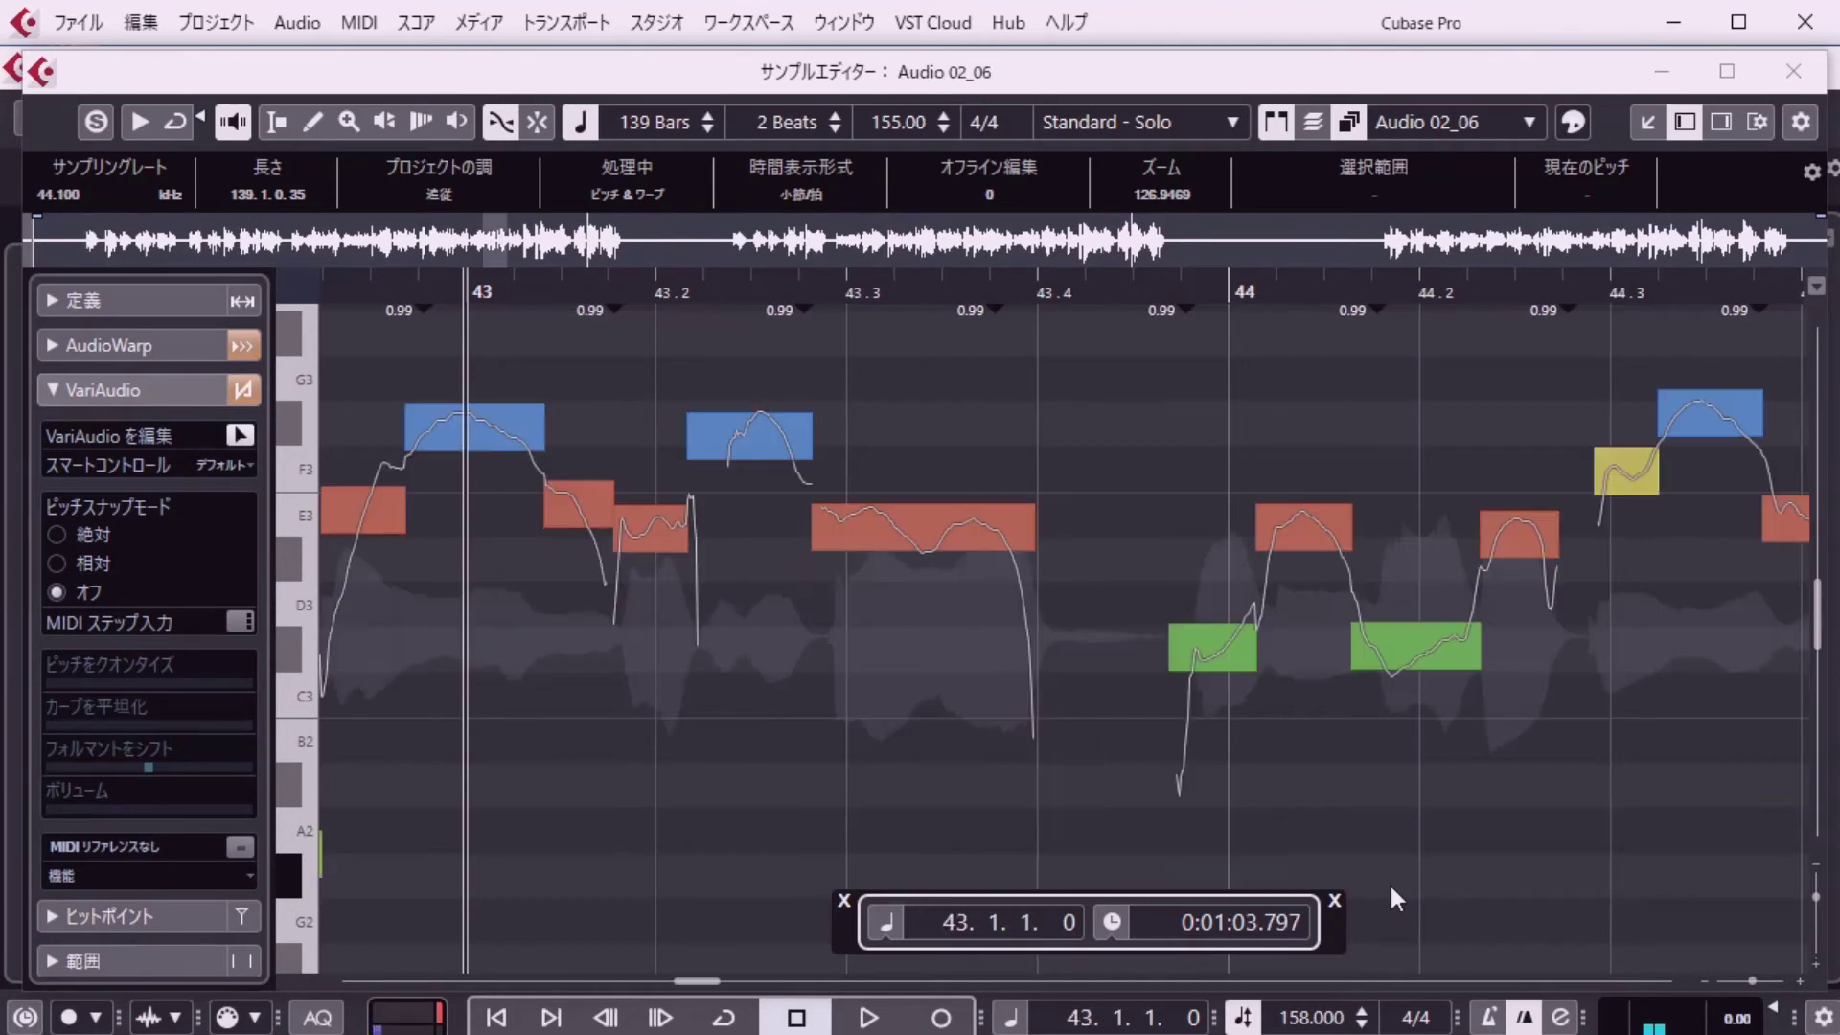
pyautogui.press('Return')
pyautogui.press('space')
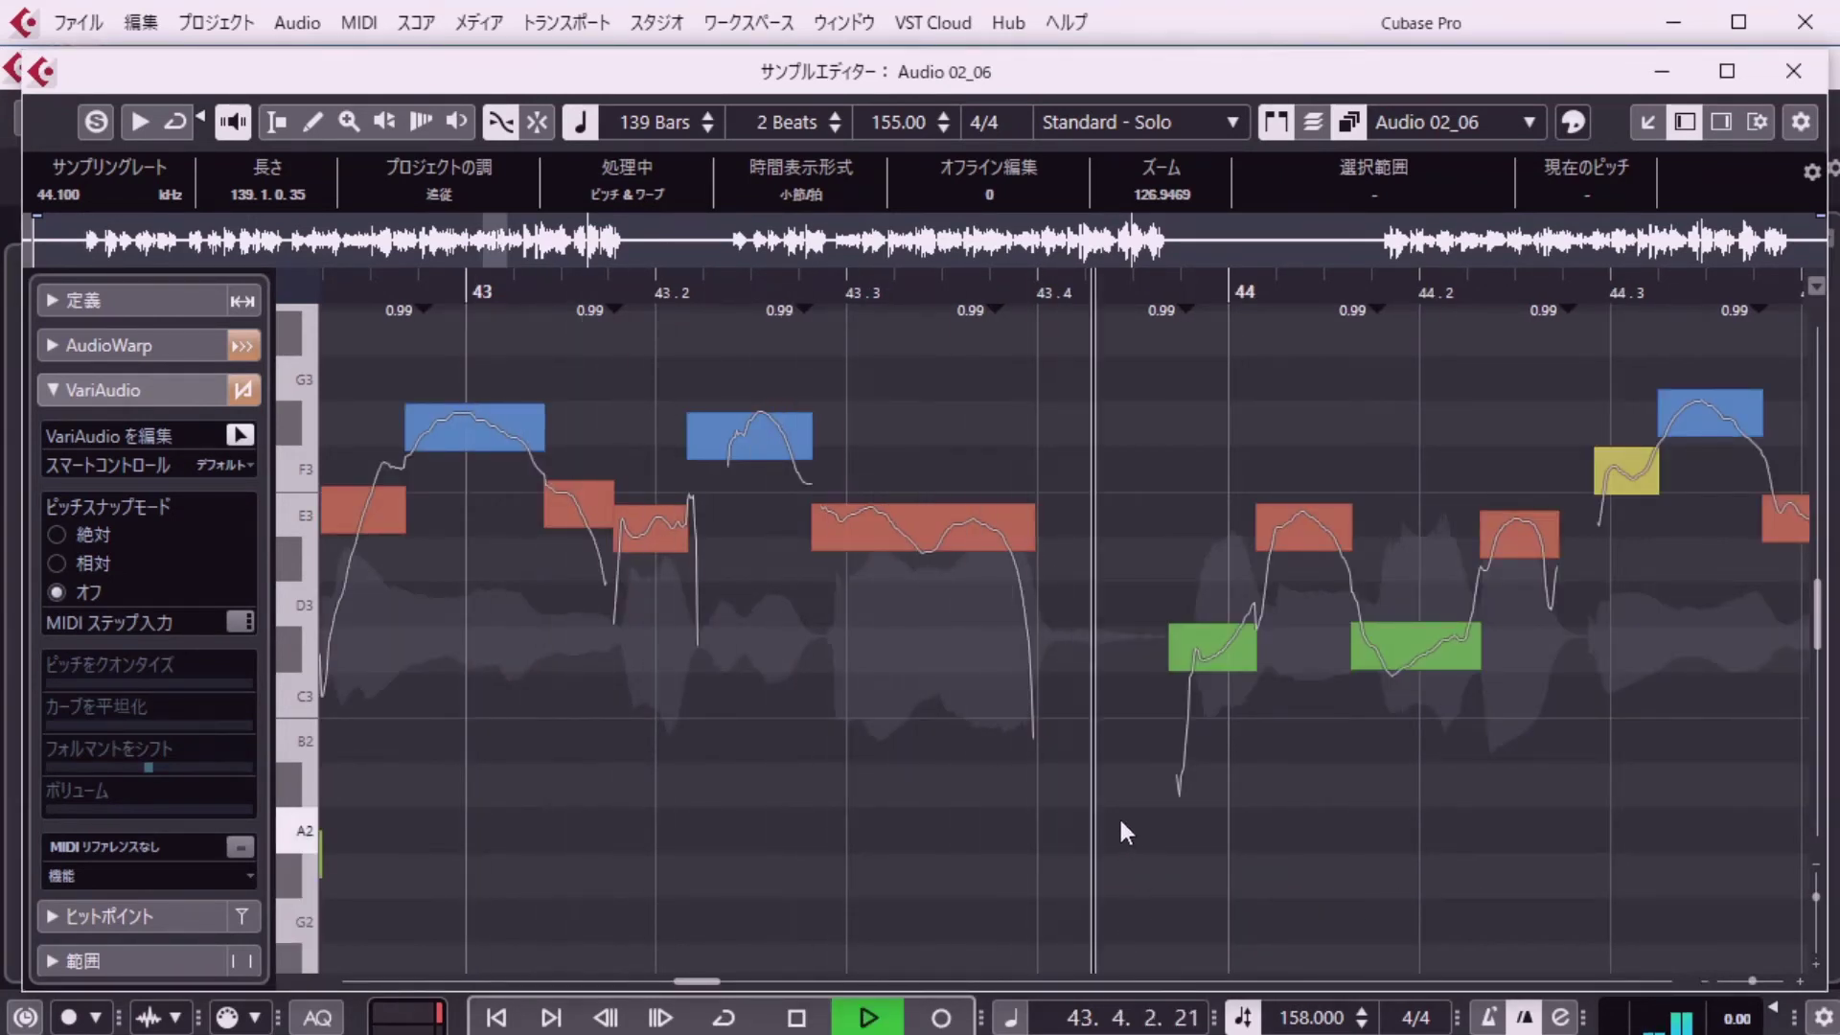
pyautogui.press('space')
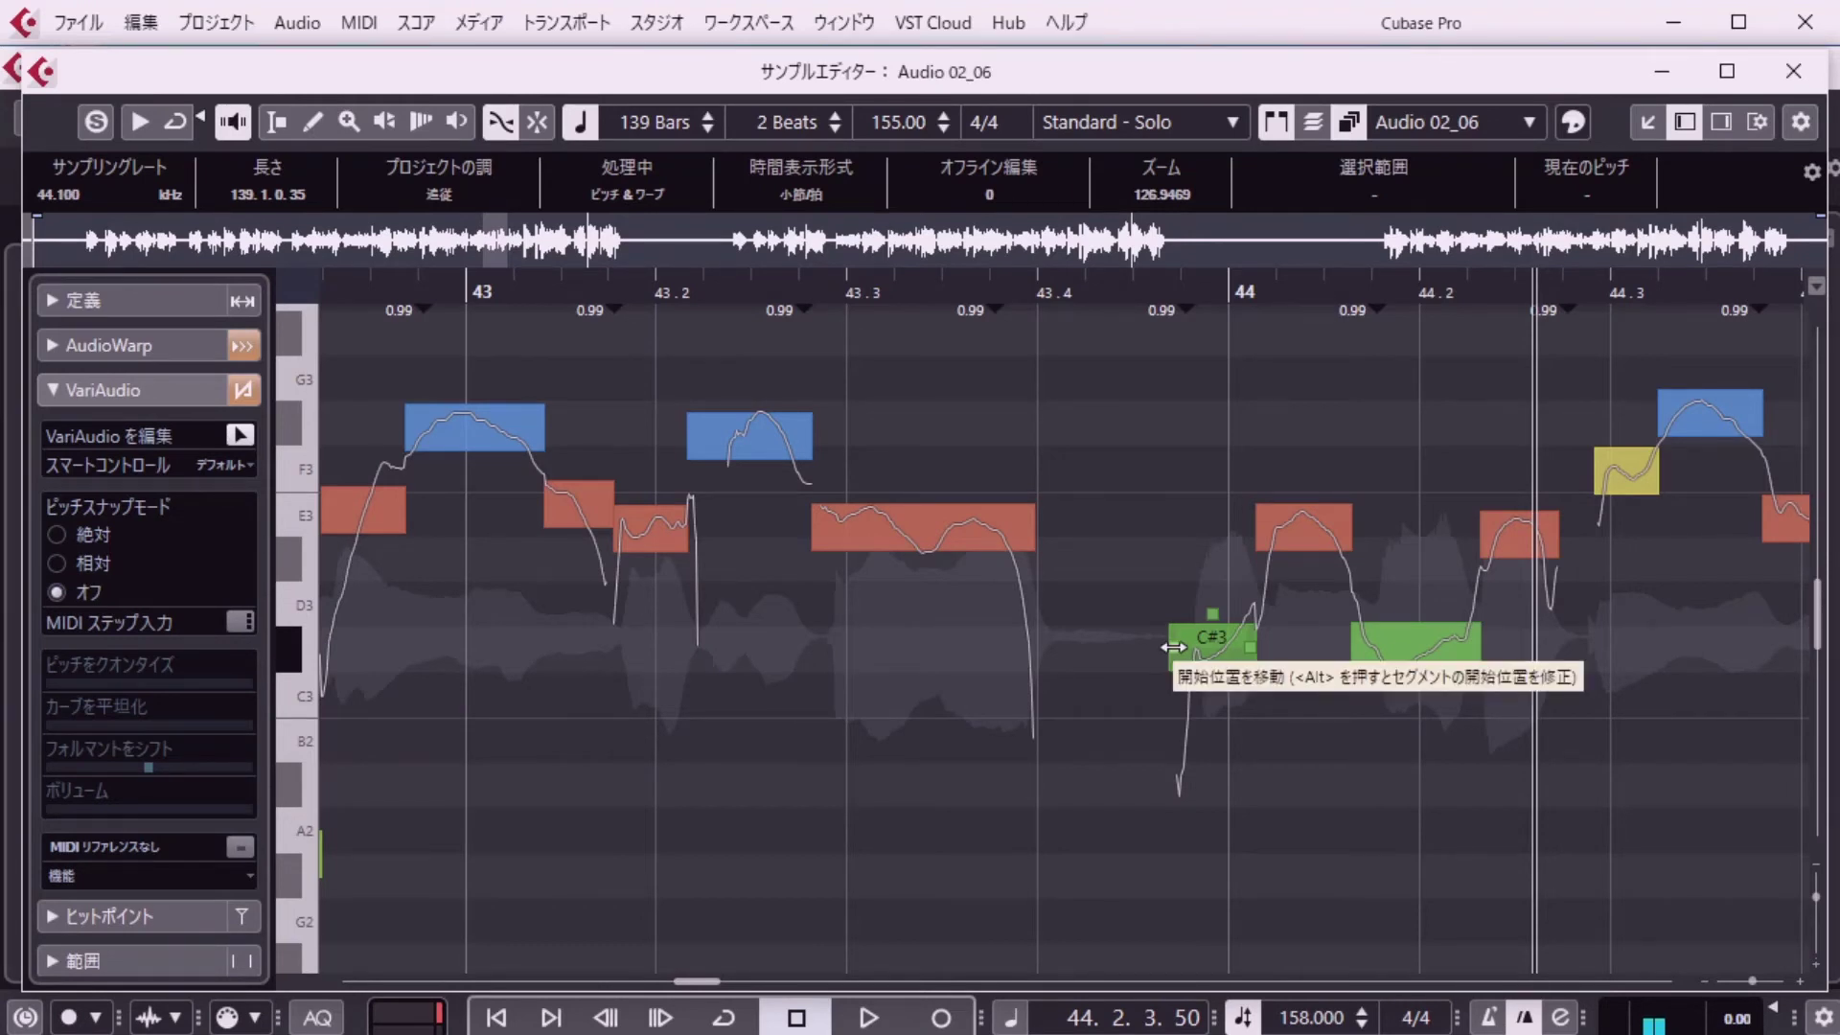
# Try delaying the start of the C#3 note just before bar 44 and undo the segment warp edit.
pyautogui.moveTo(1174, 648); pyautogui.dragTo(1227, 650)
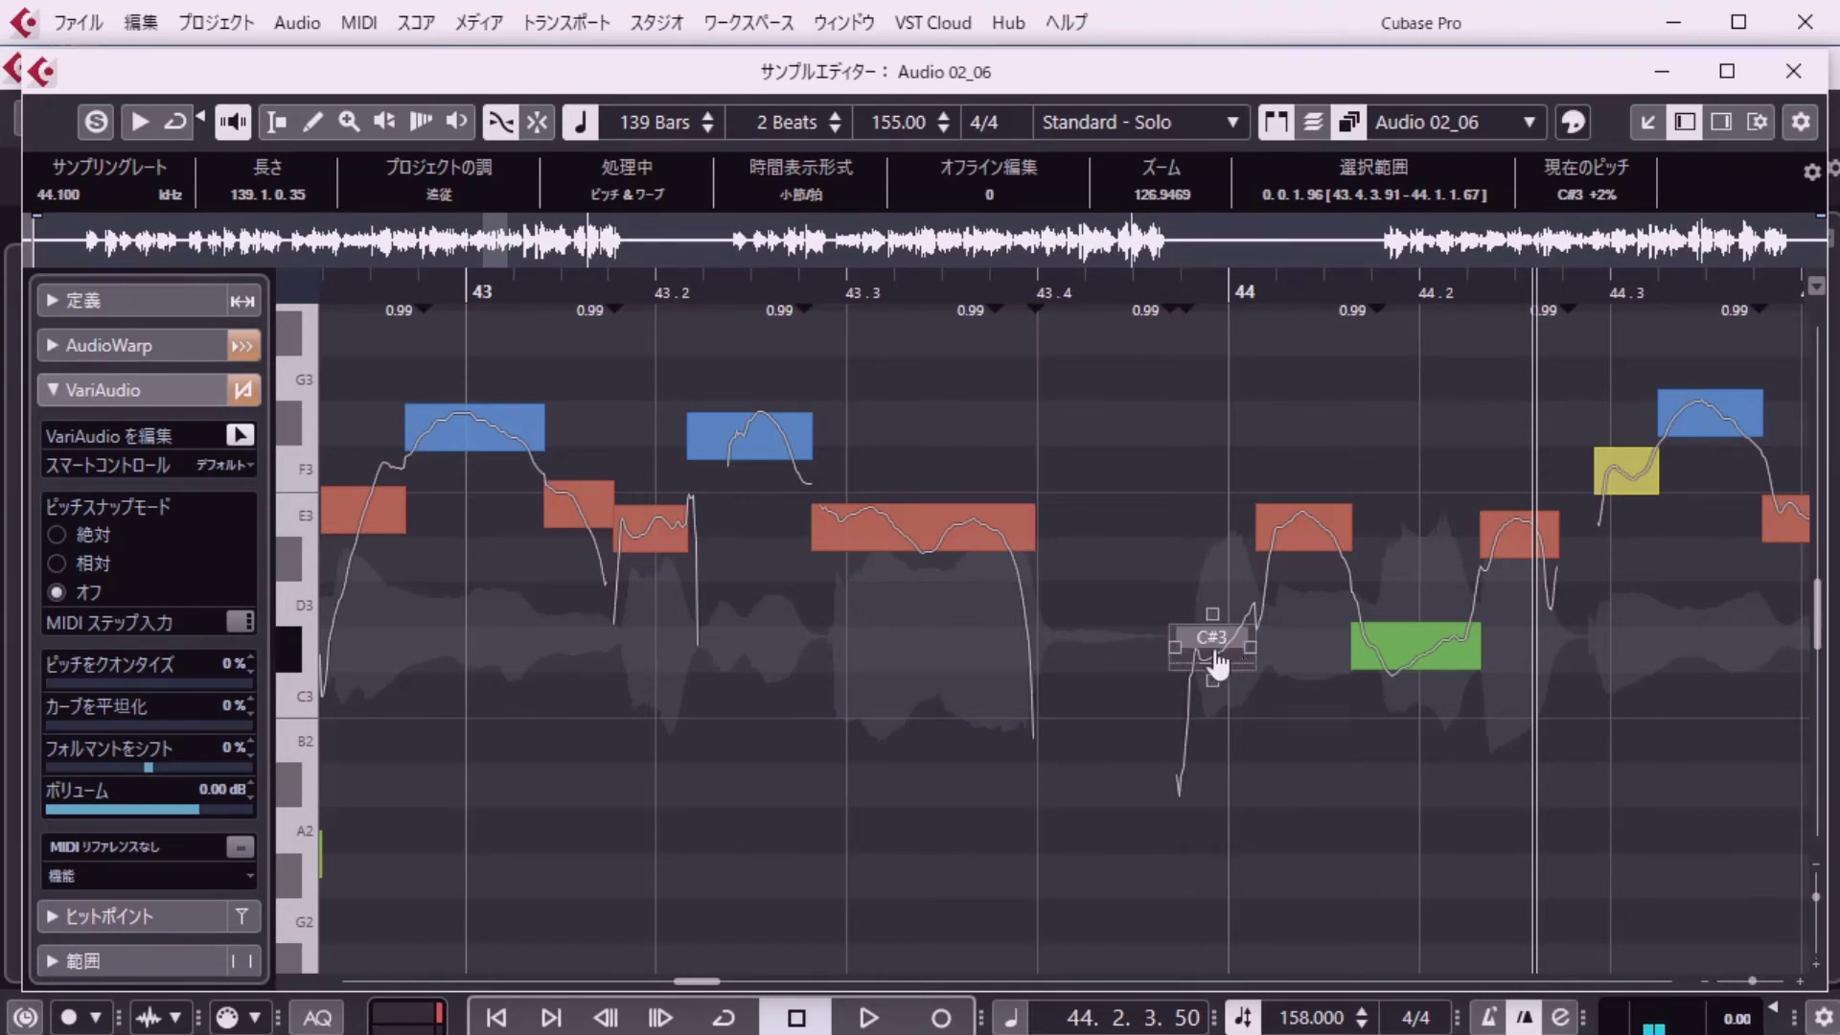
pyautogui.click(1106, 716)
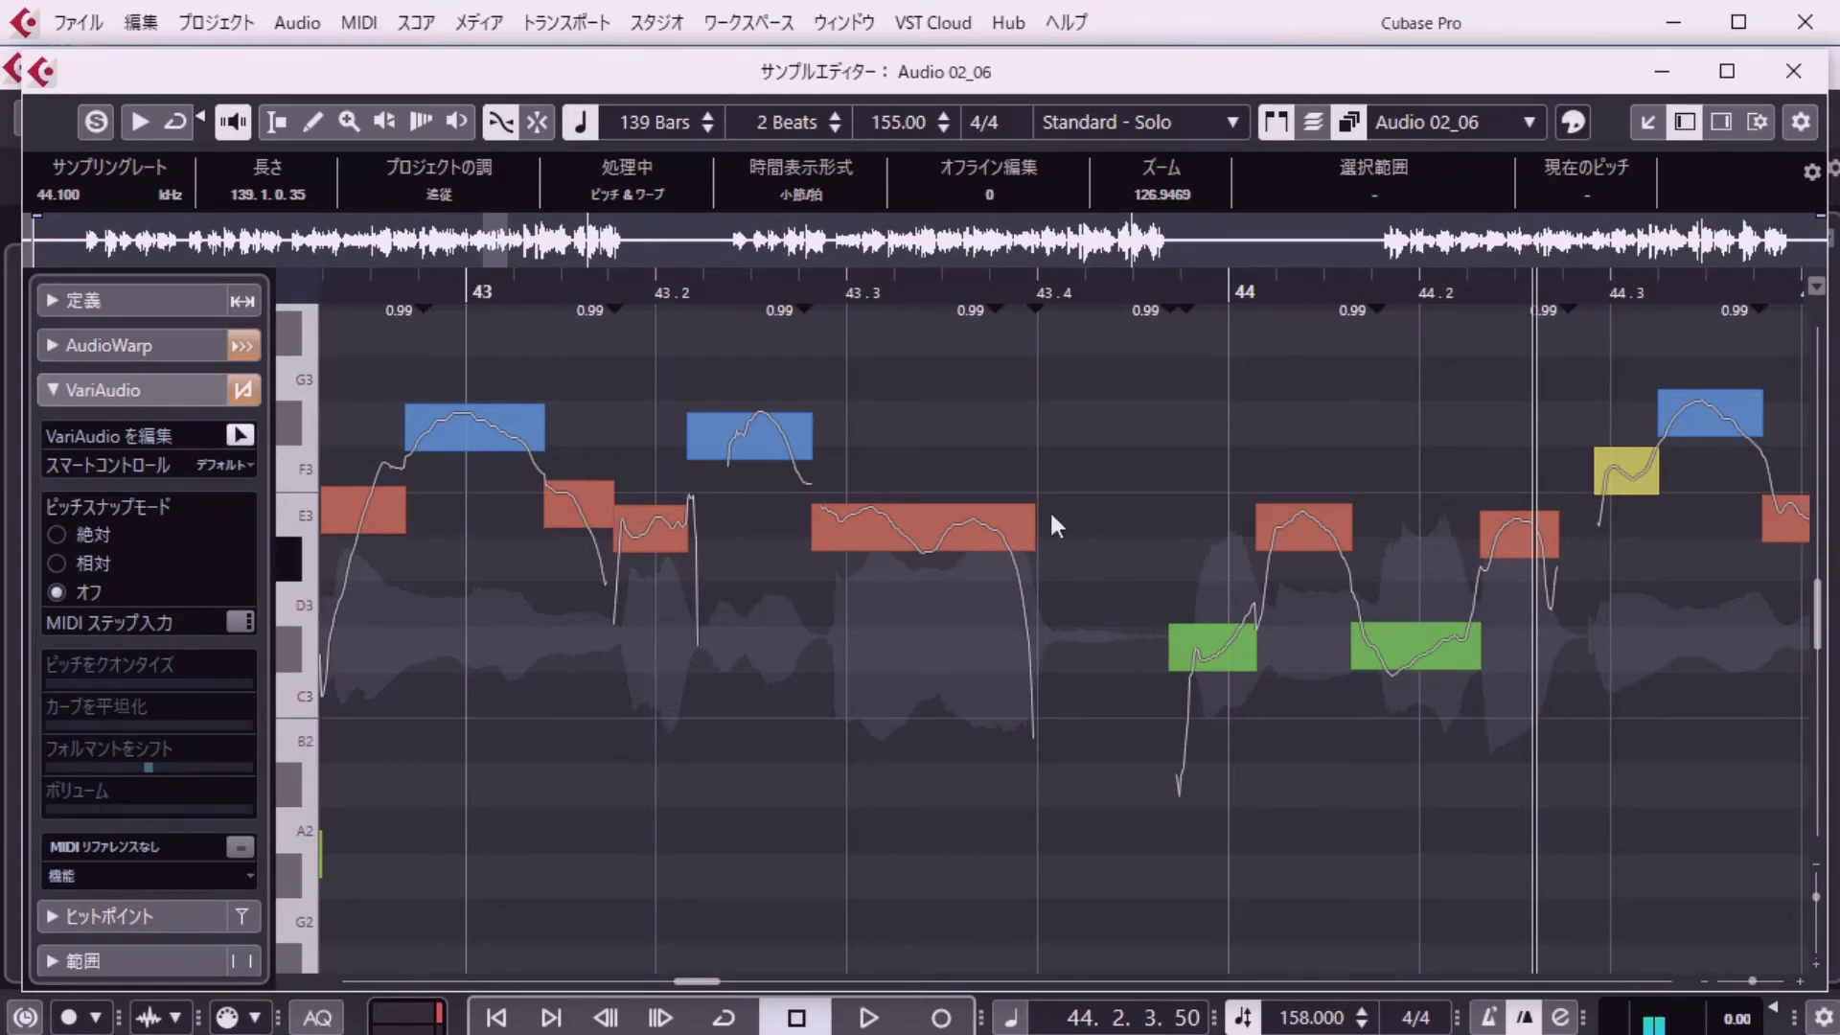
pyautogui.click(140, 22)
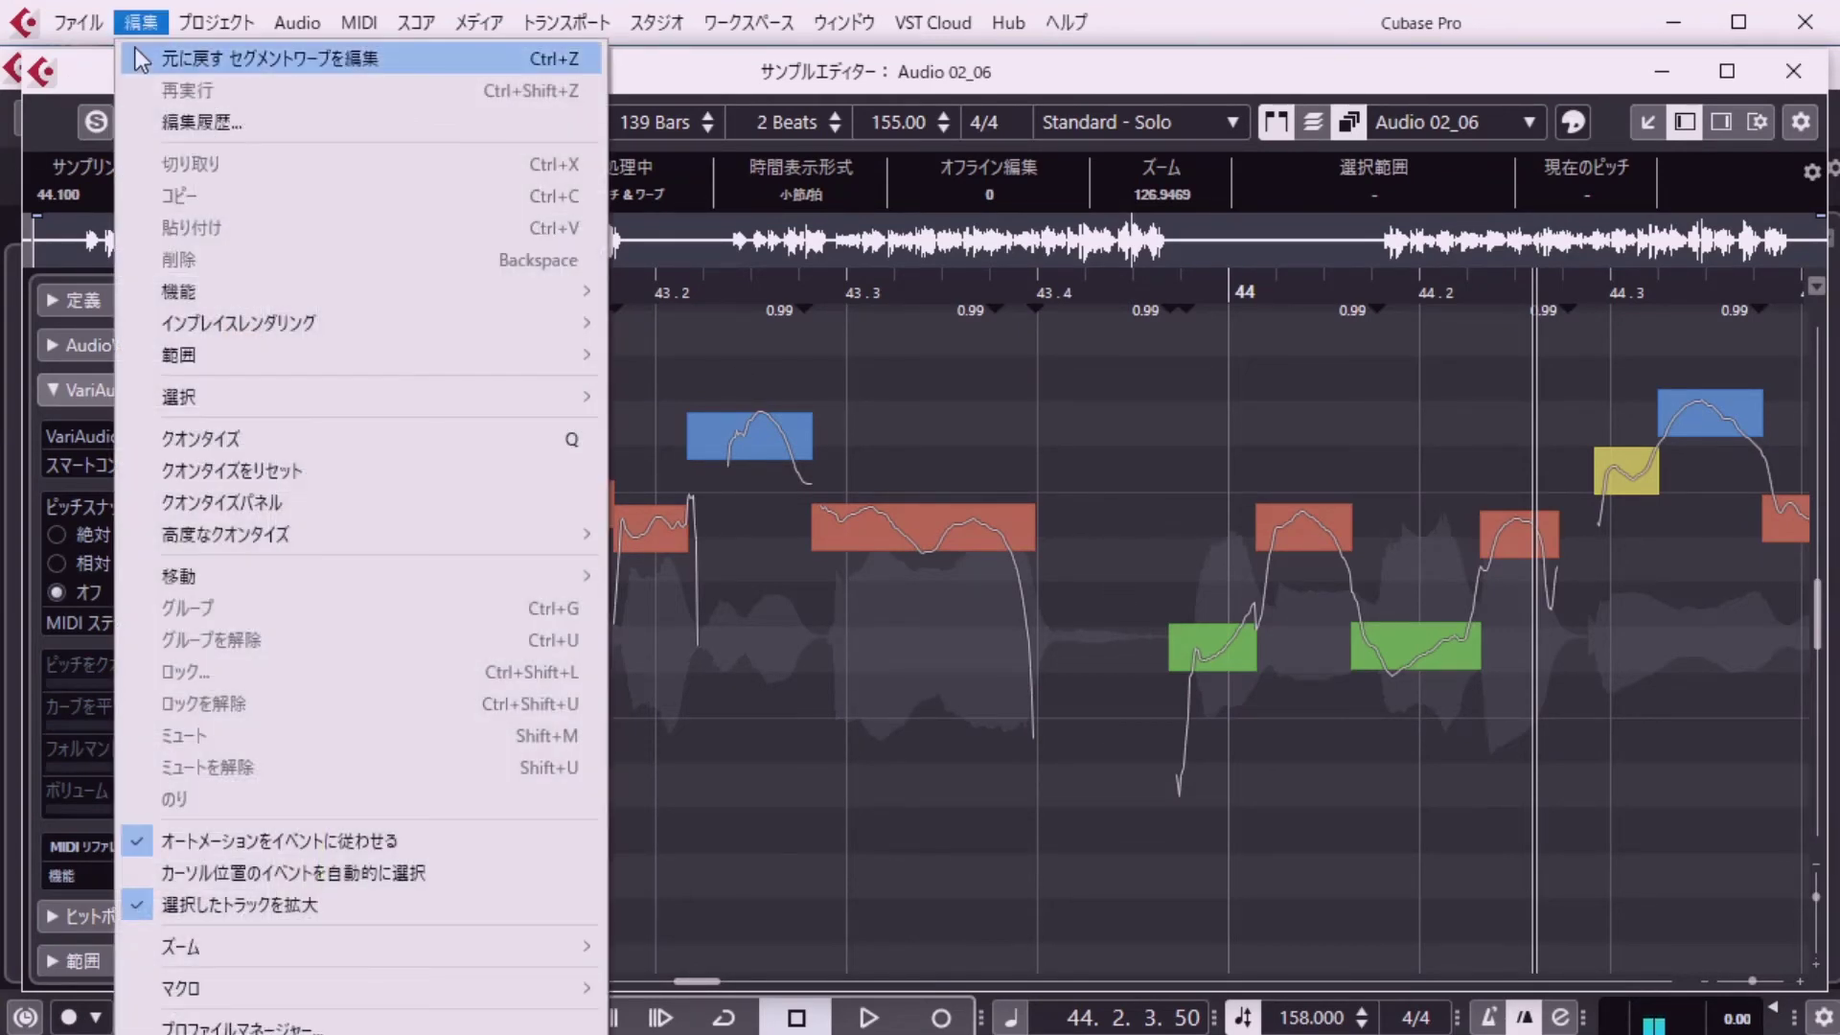
pyautogui.click(135, 50)
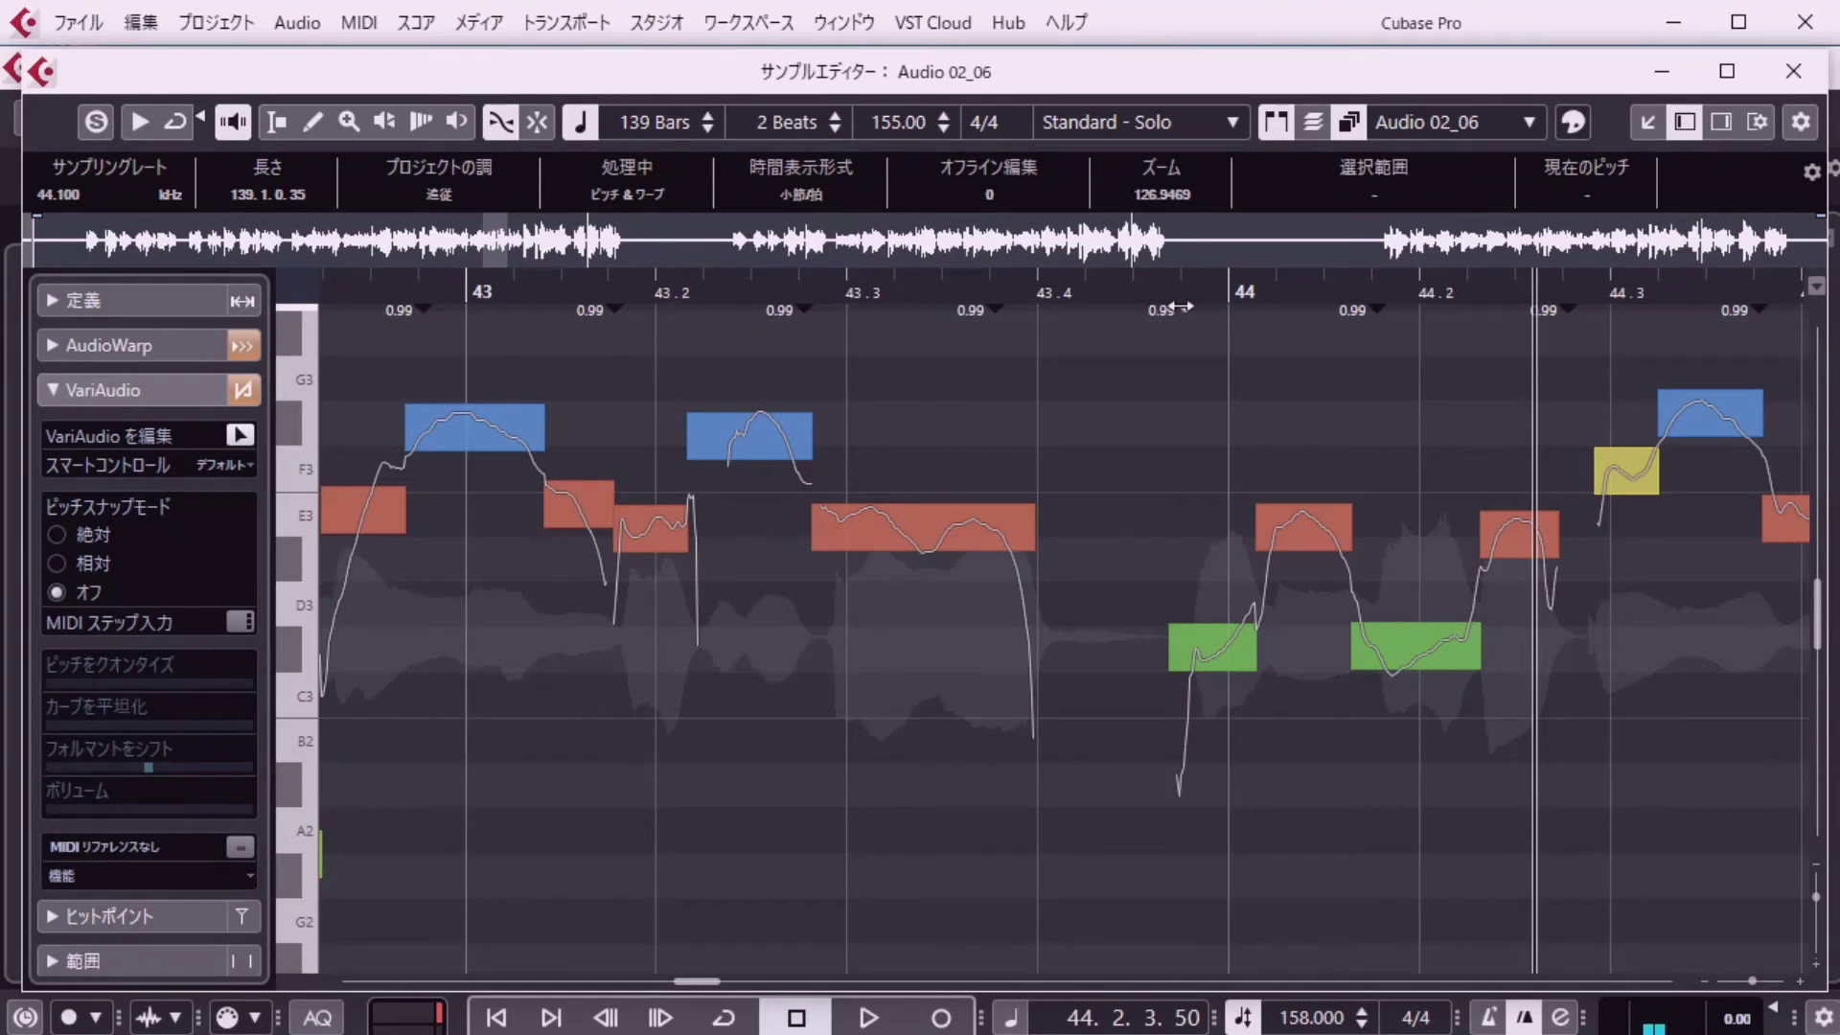
# Shift the warp tab just before bar 44 forward to stretch values of 1.06 and 0.92, and play back from bar 43.
pyautogui.moveTo(1180, 306); pyautogui.dragTo(1175, 310)
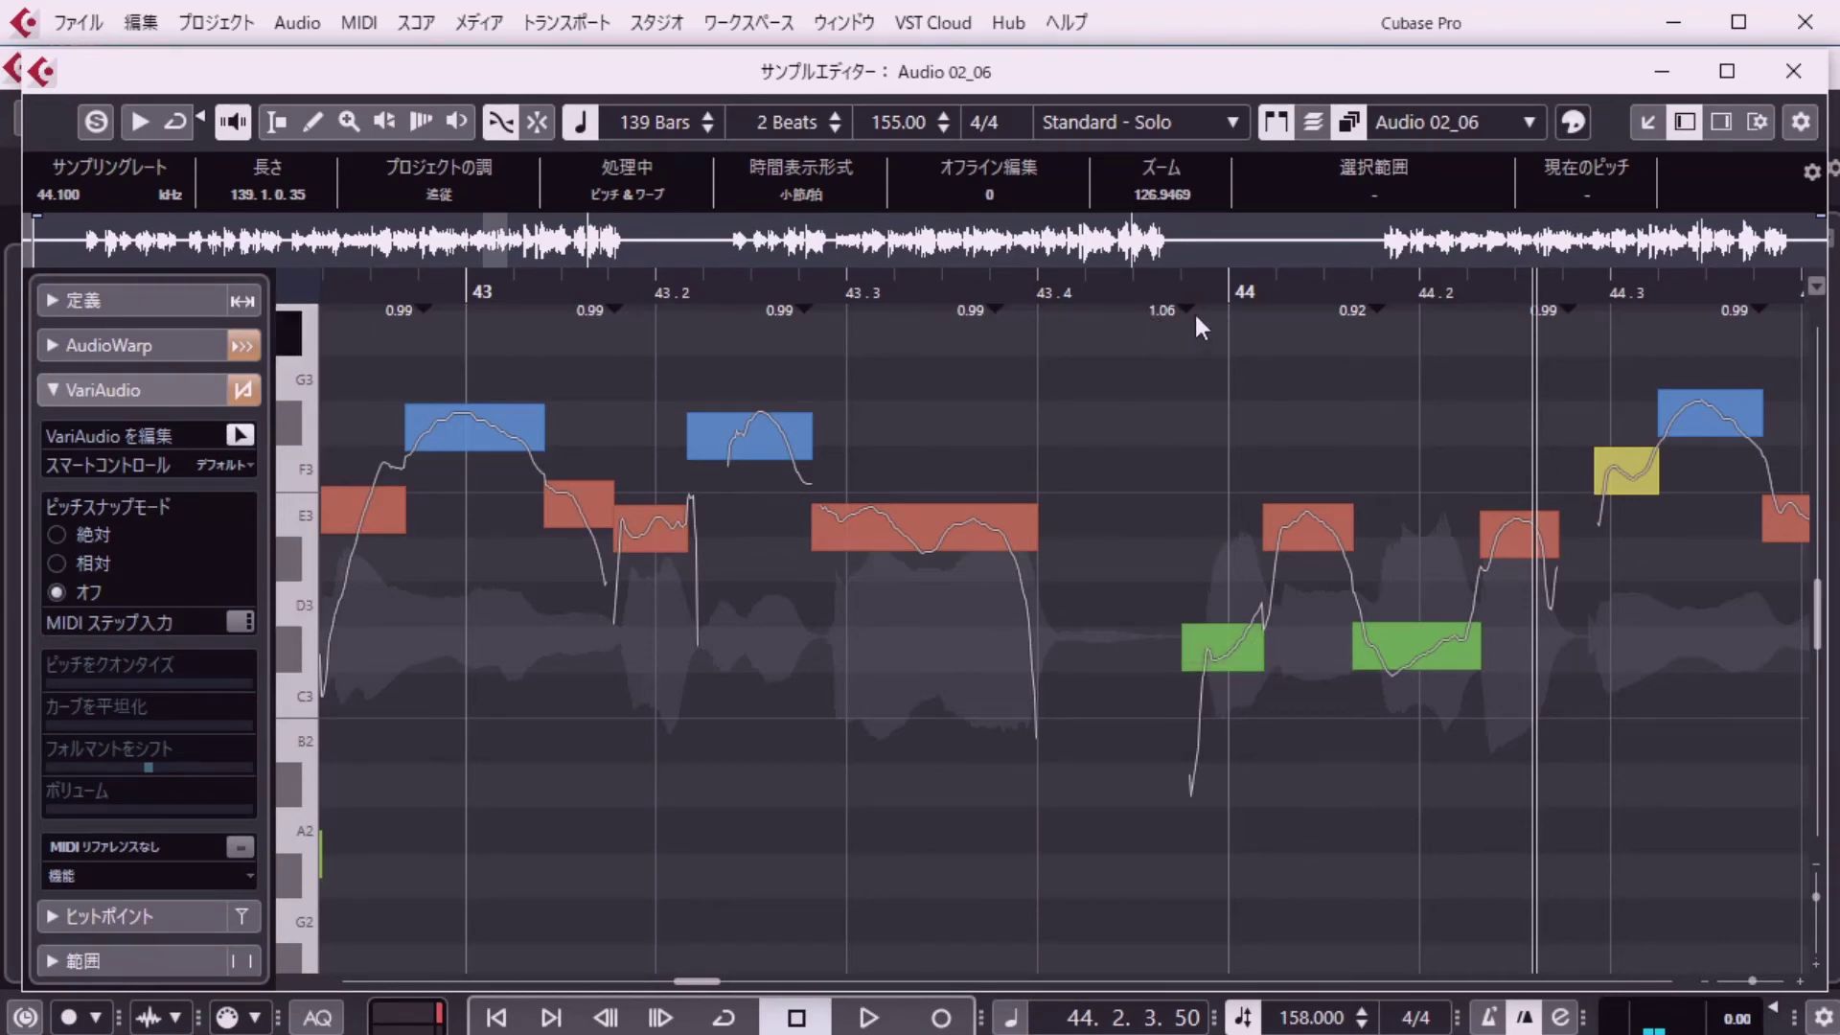
pyautogui.click(141, 23)
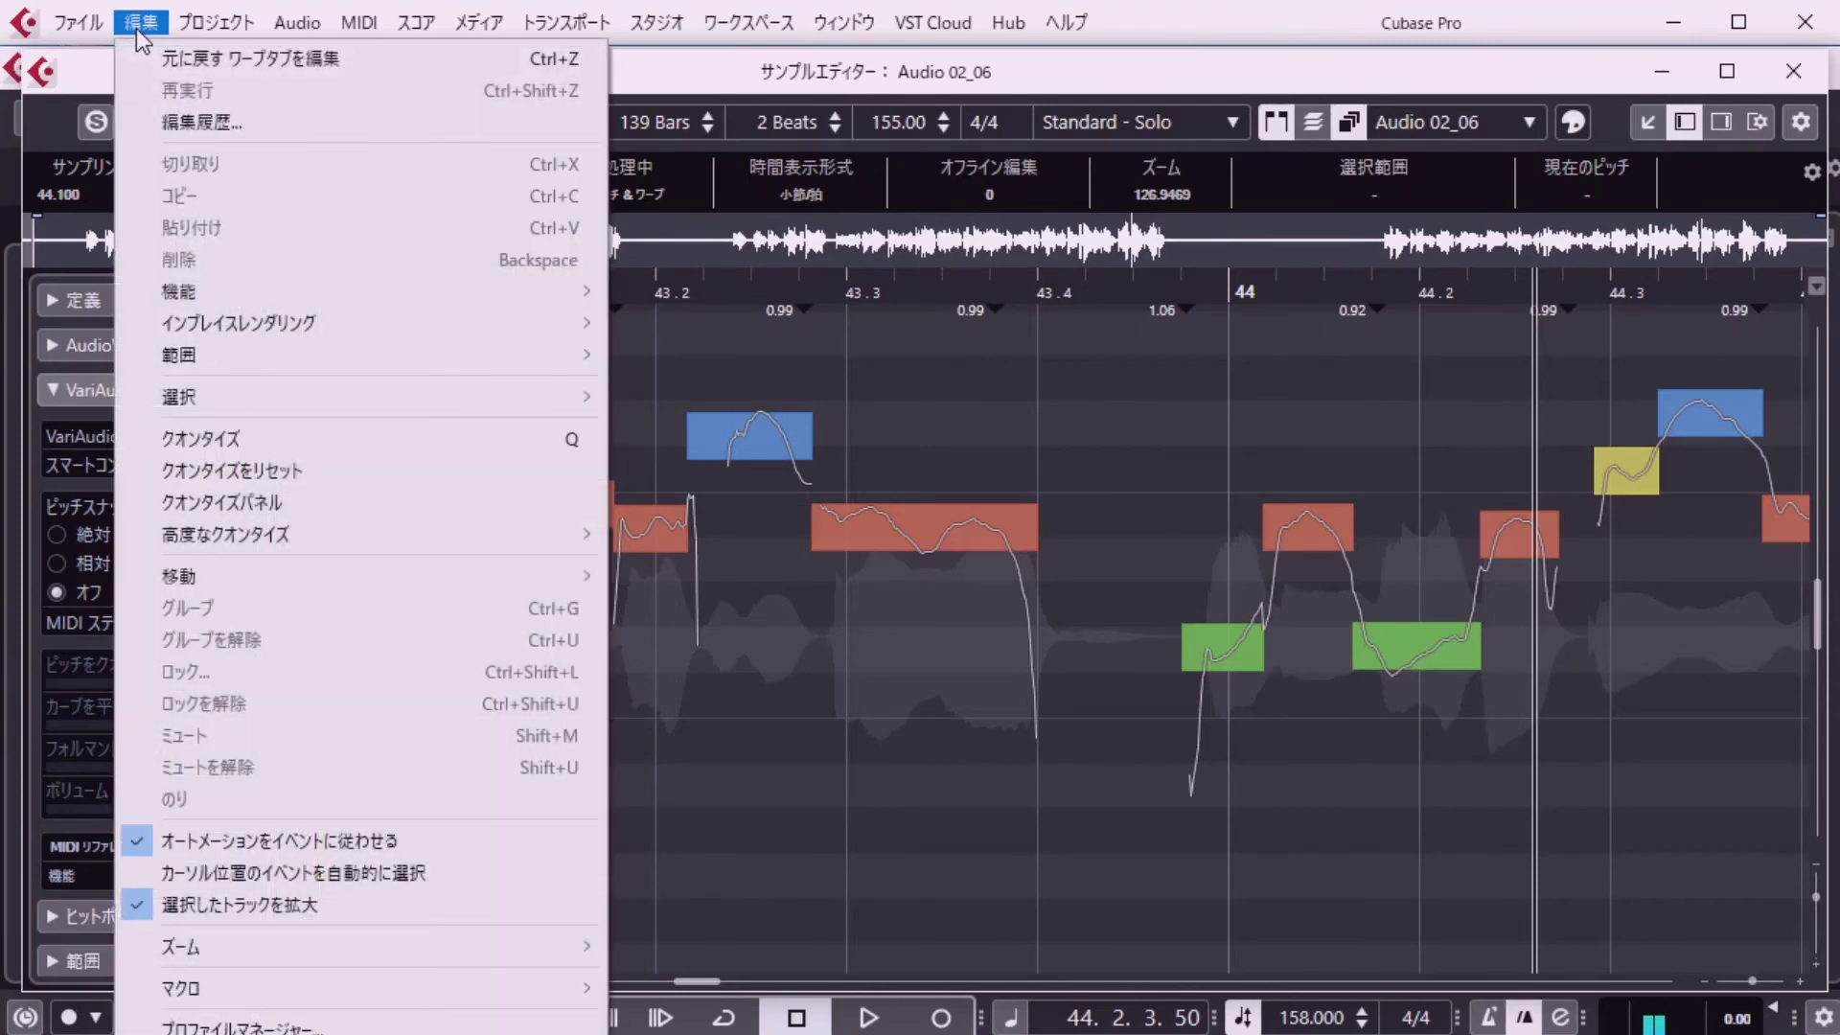
pyautogui.click(139, 29)
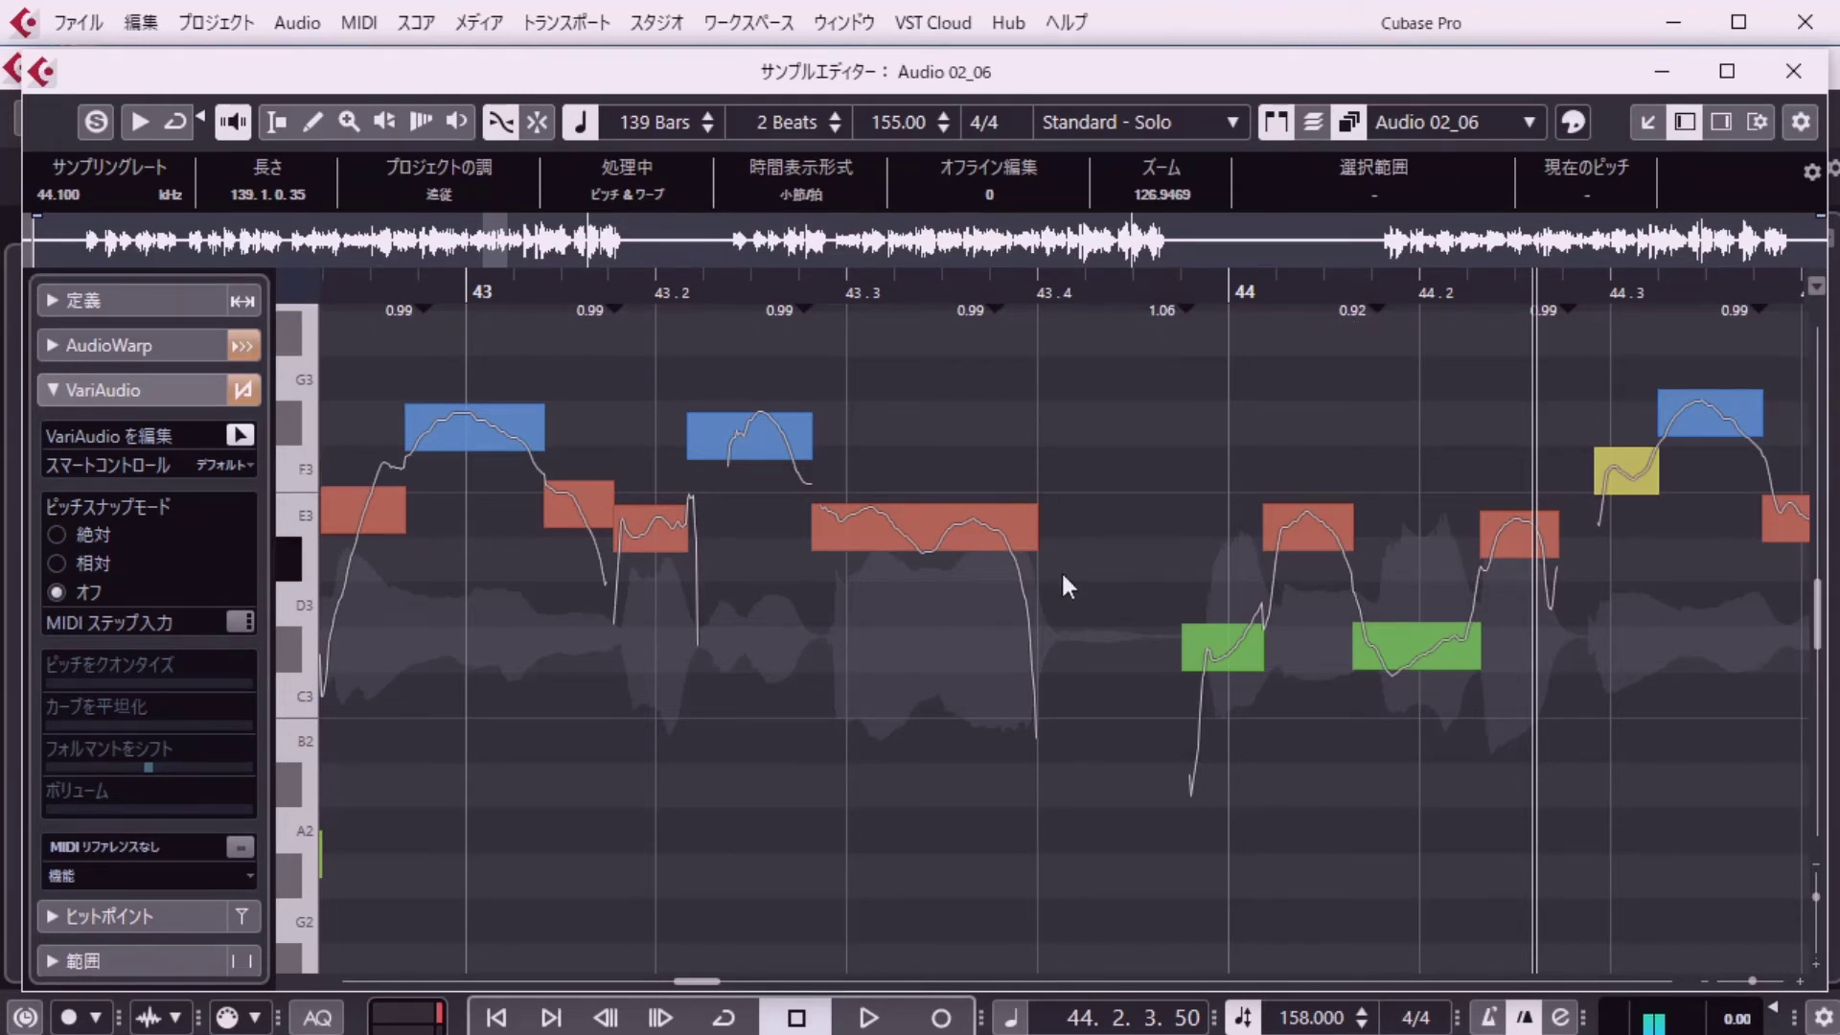
pyautogui.press('KP_0')
pyautogui.press('space')
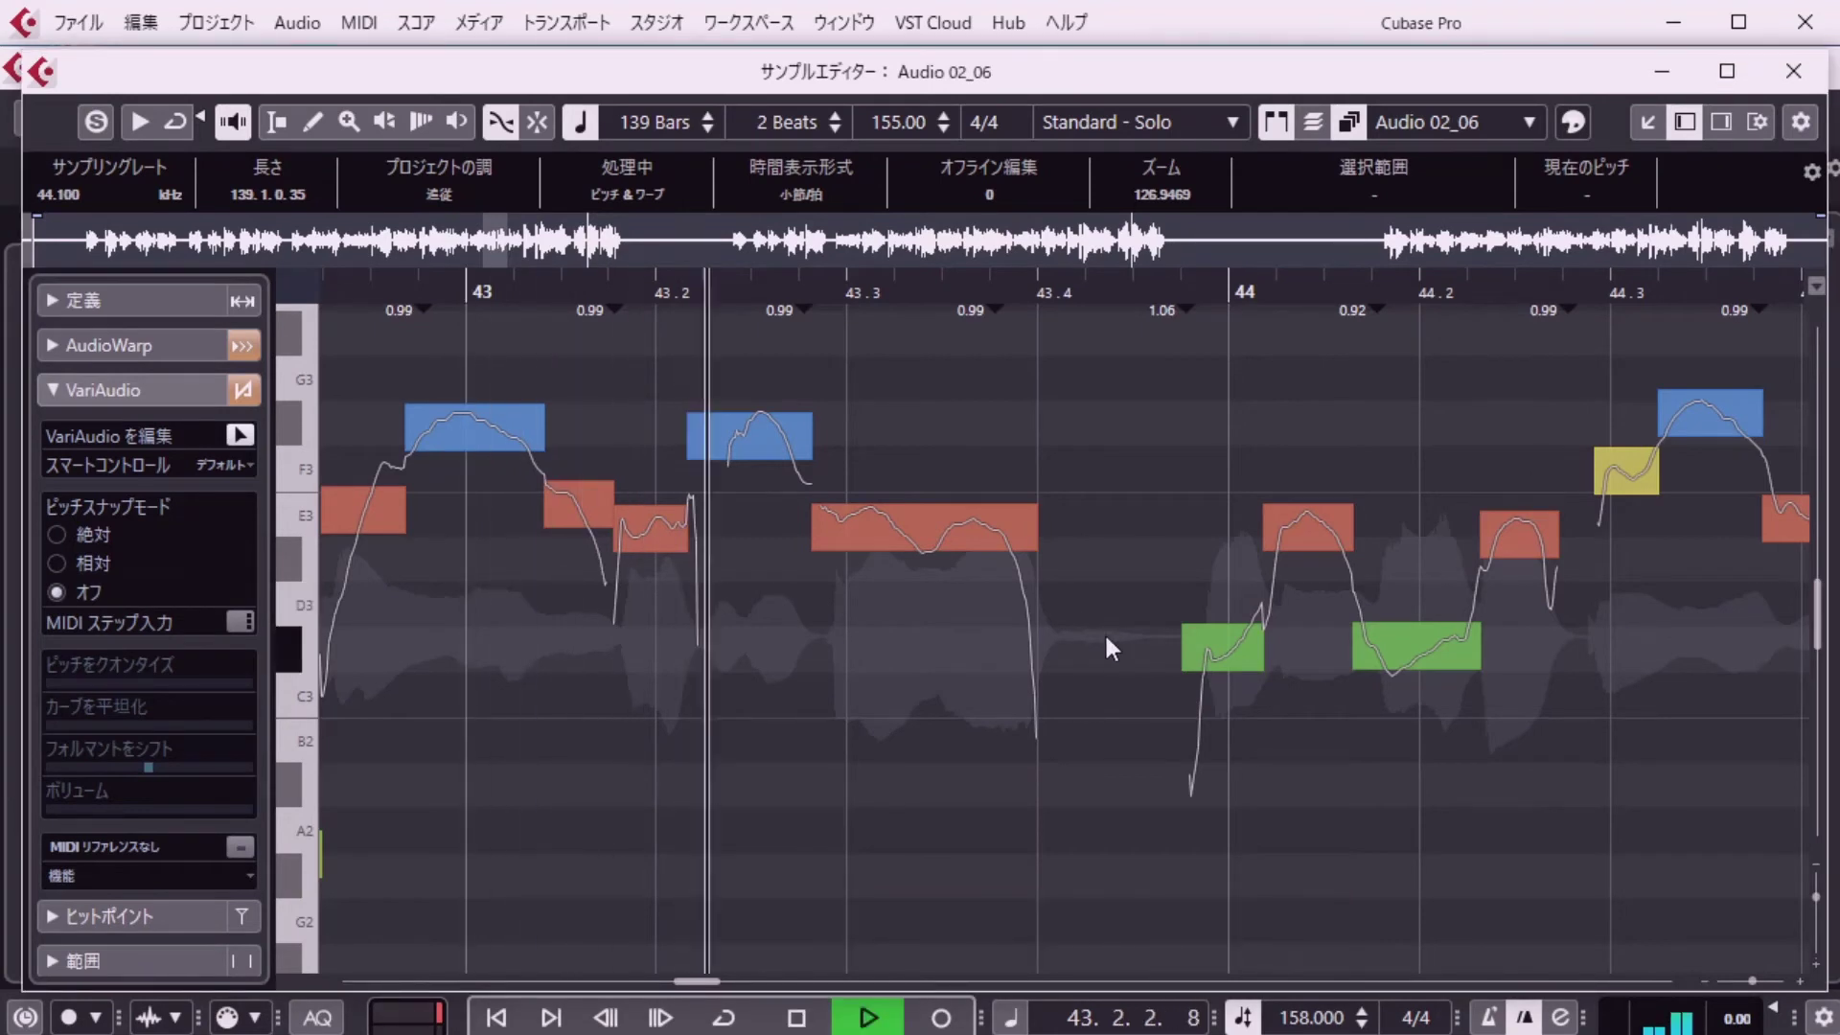
pyautogui.press('space')
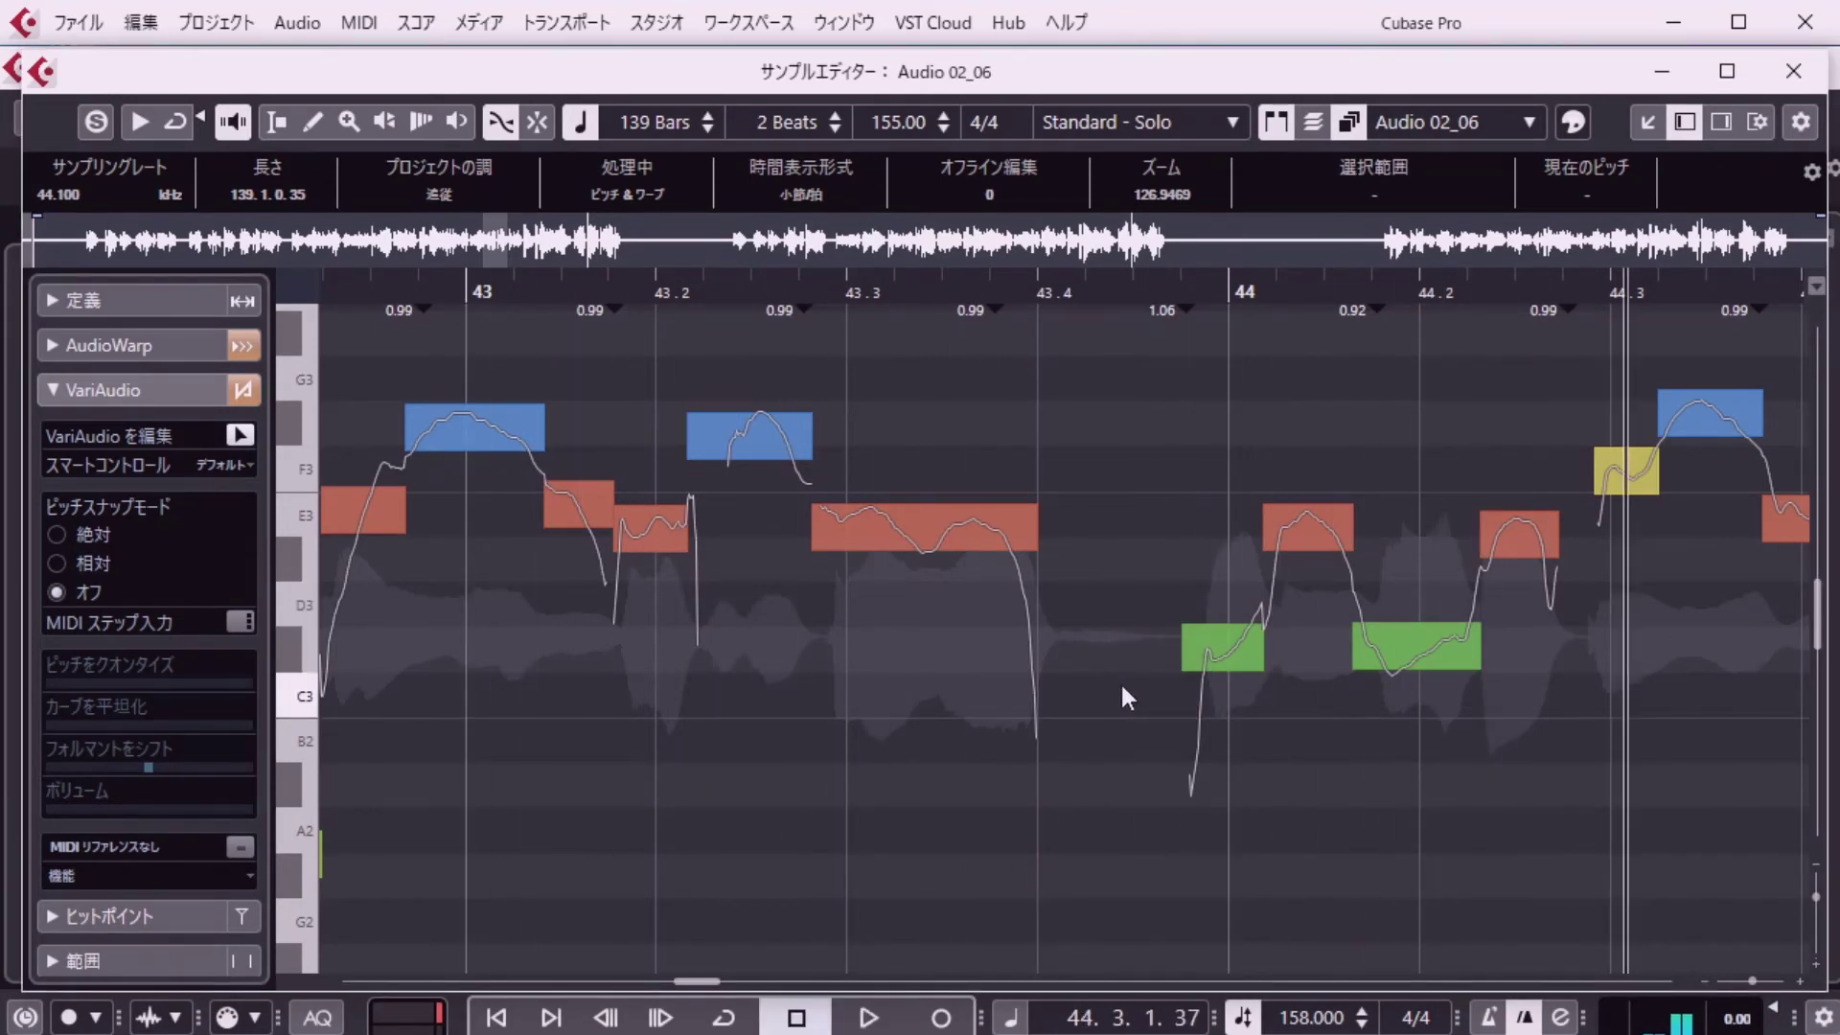
# Replay the phrase from bar 43 and ease the warp tab just before bar 44 back to stretch values of 1.03 and 0.94.
pyautogui.press('KP_0')
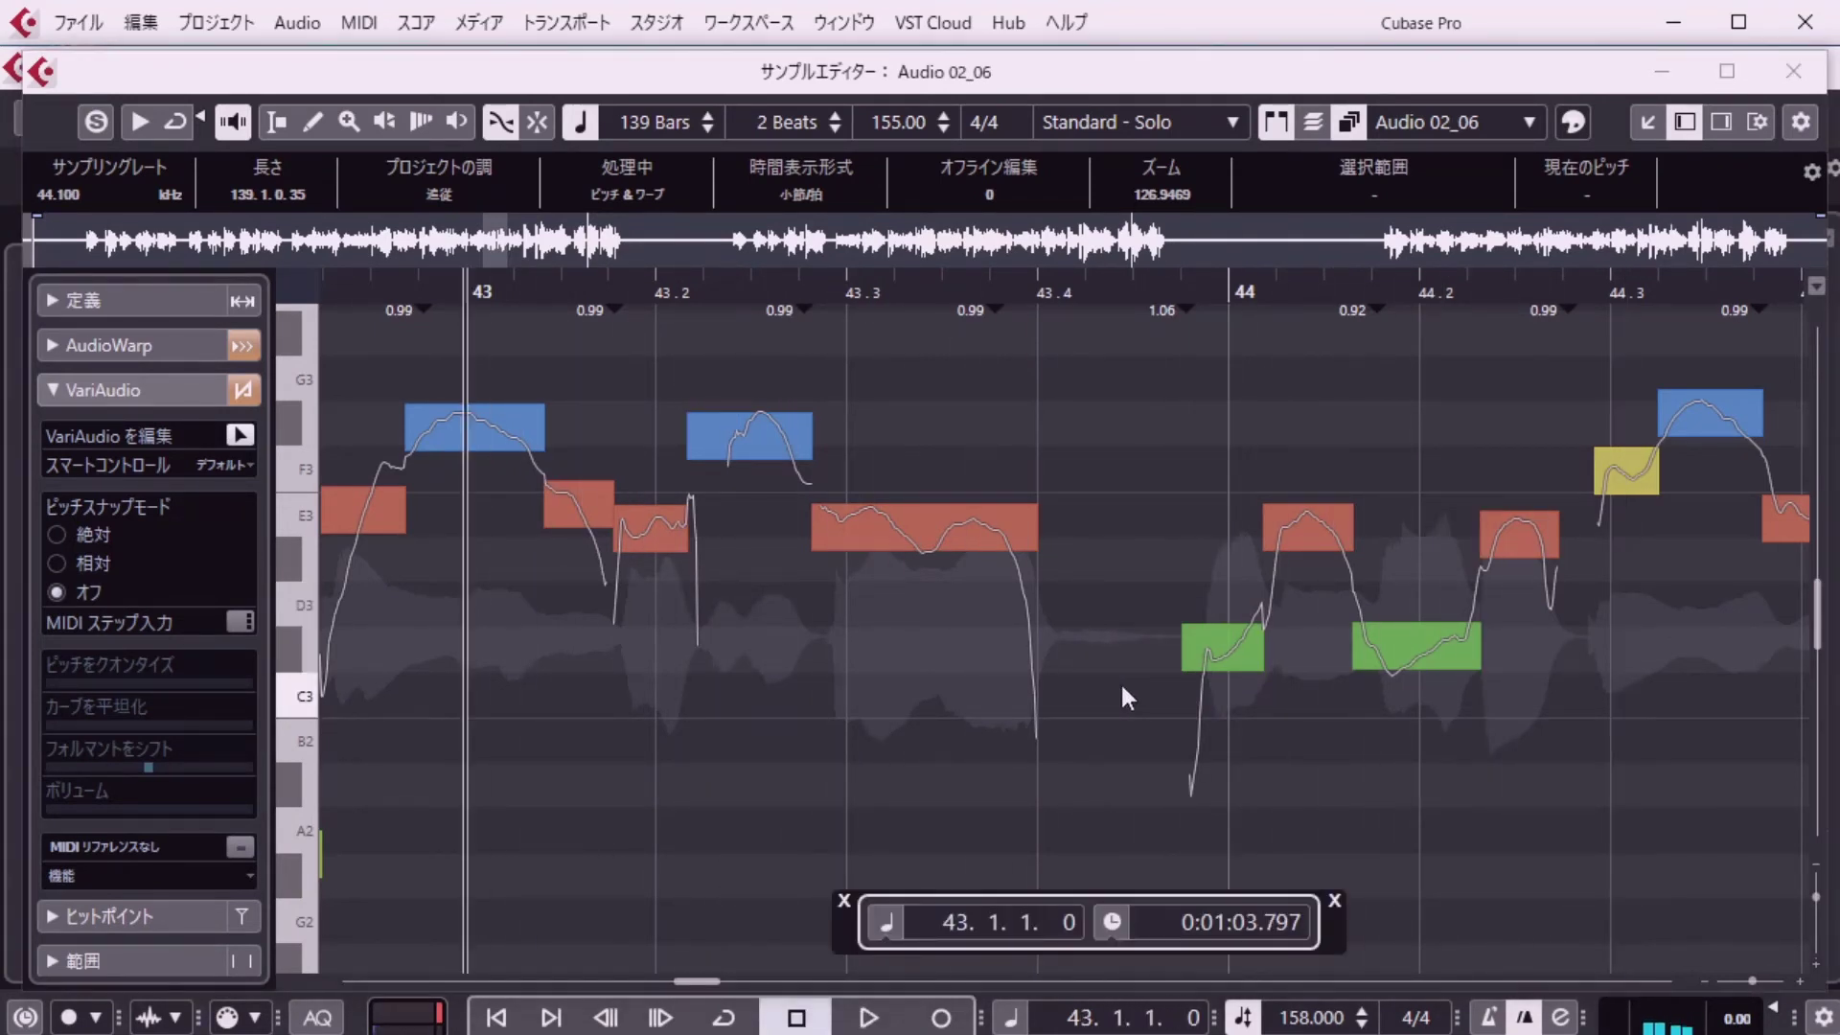
pyautogui.press('space')
pyautogui.press('space')
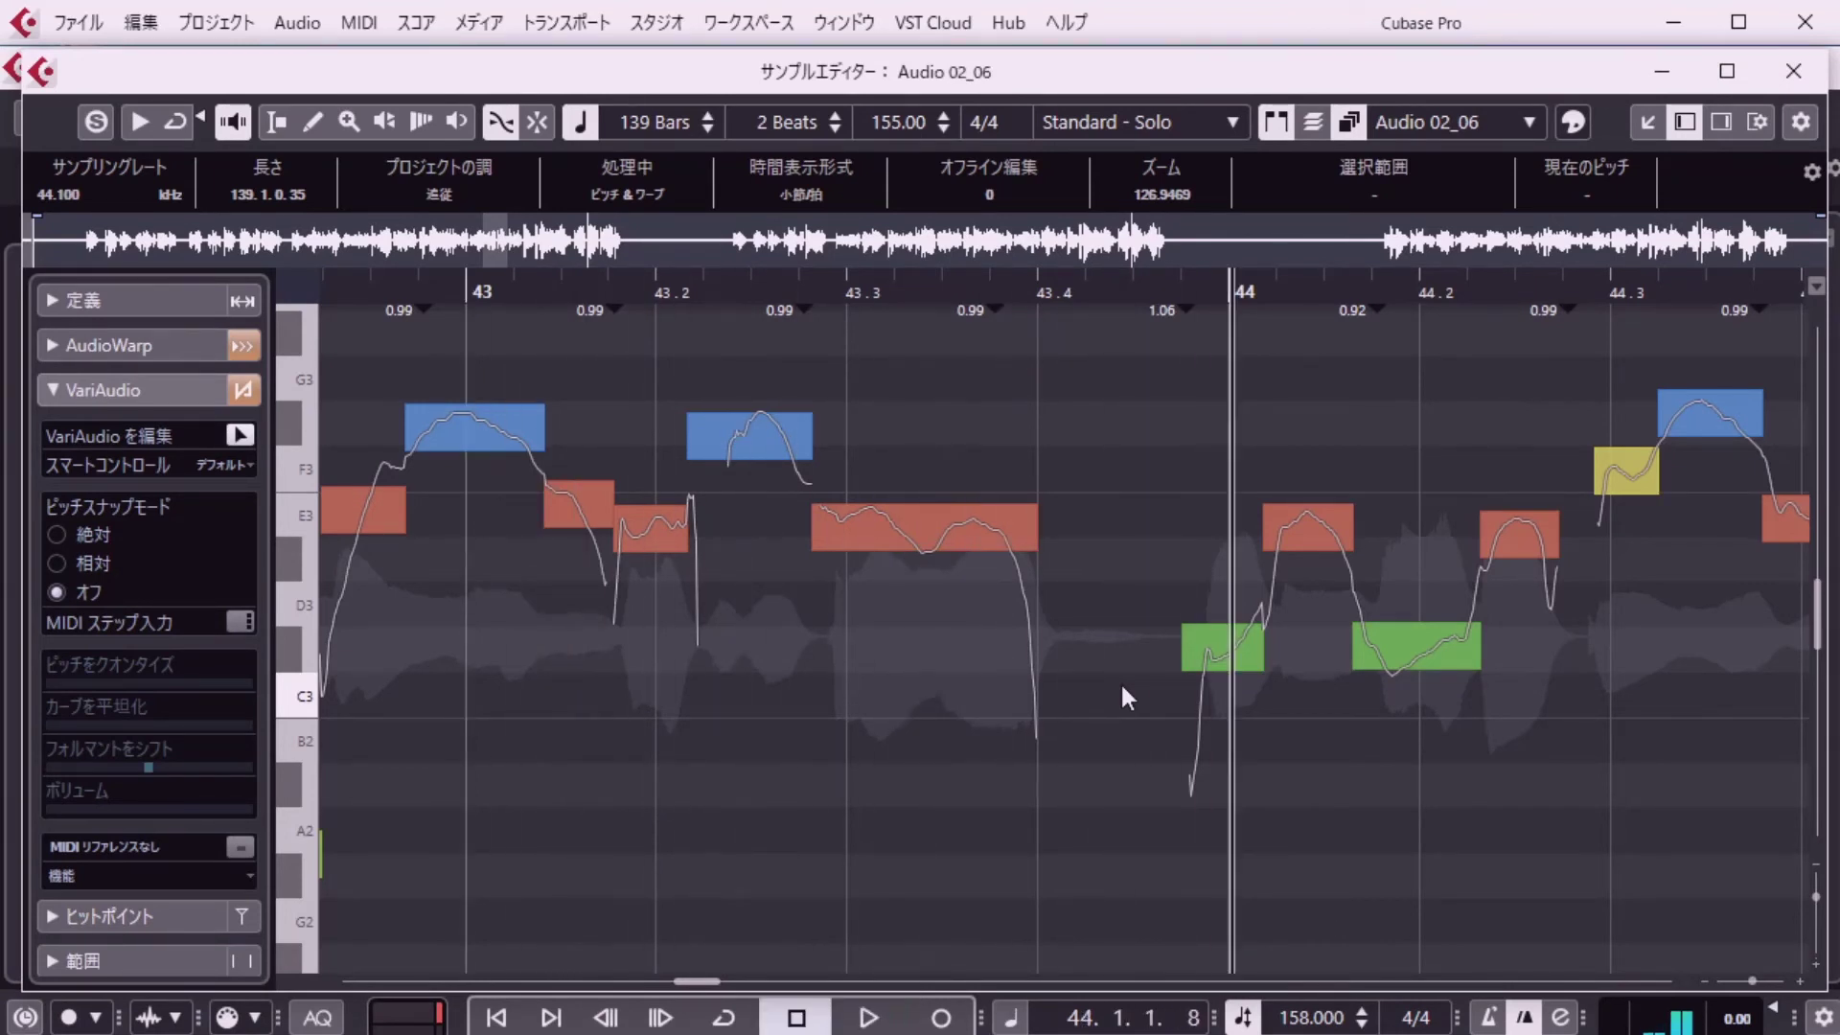
pyautogui.press('space')
pyautogui.press('space')
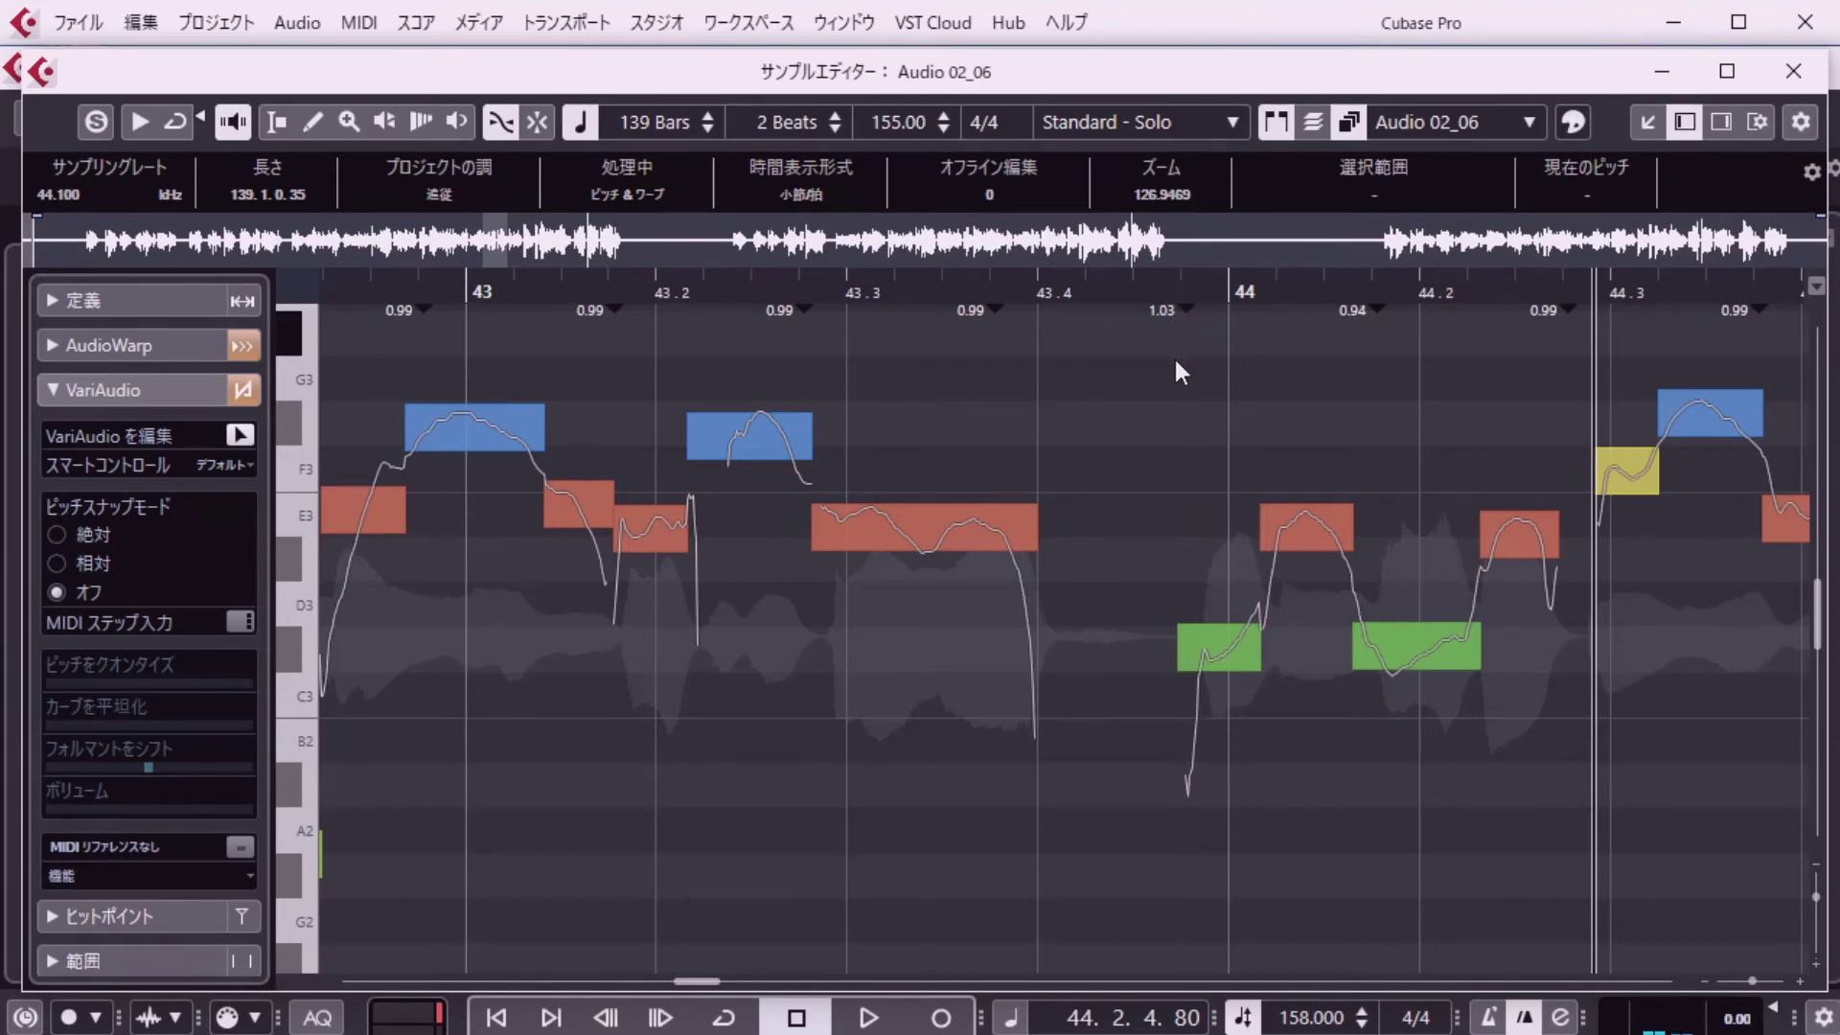
# Play the vocal from 43.1.1.0 into bar 47 and replay the phrase from 47.1.1.0.
pyautogui.press('Left')
pyautogui.press('Left')
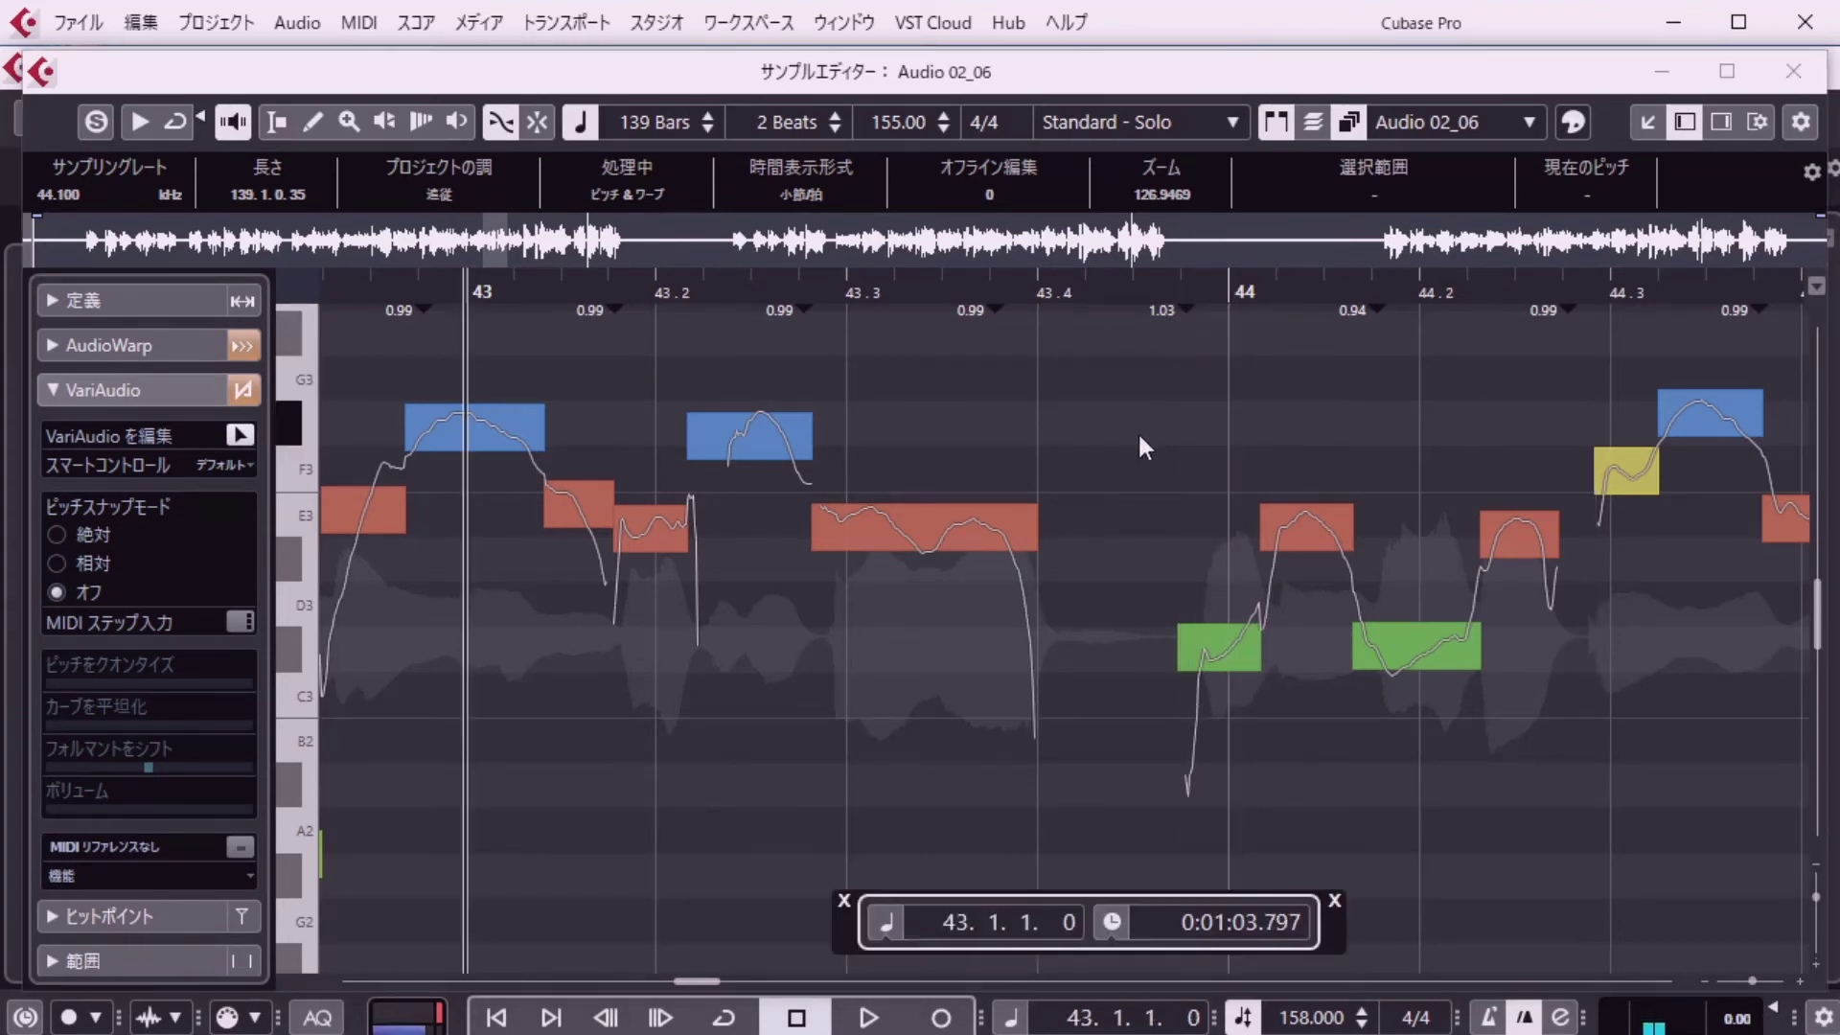
pyautogui.press('space')
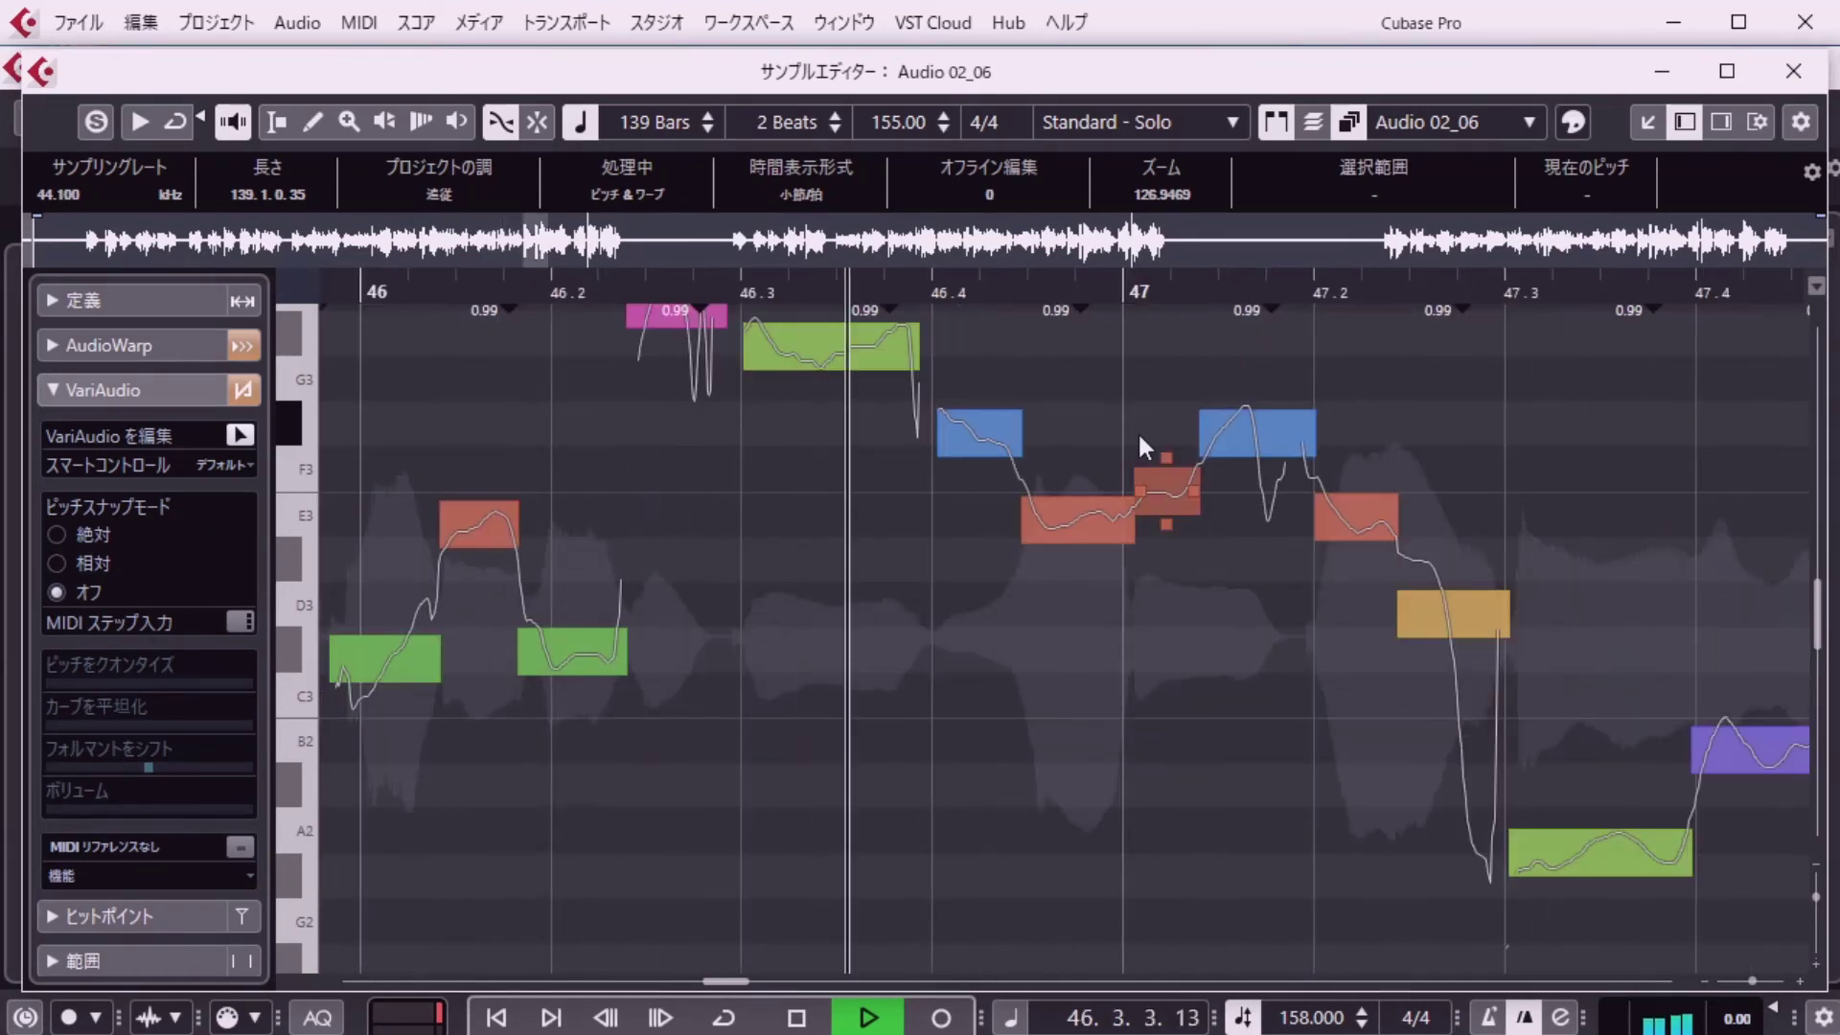
pyautogui.press('space')
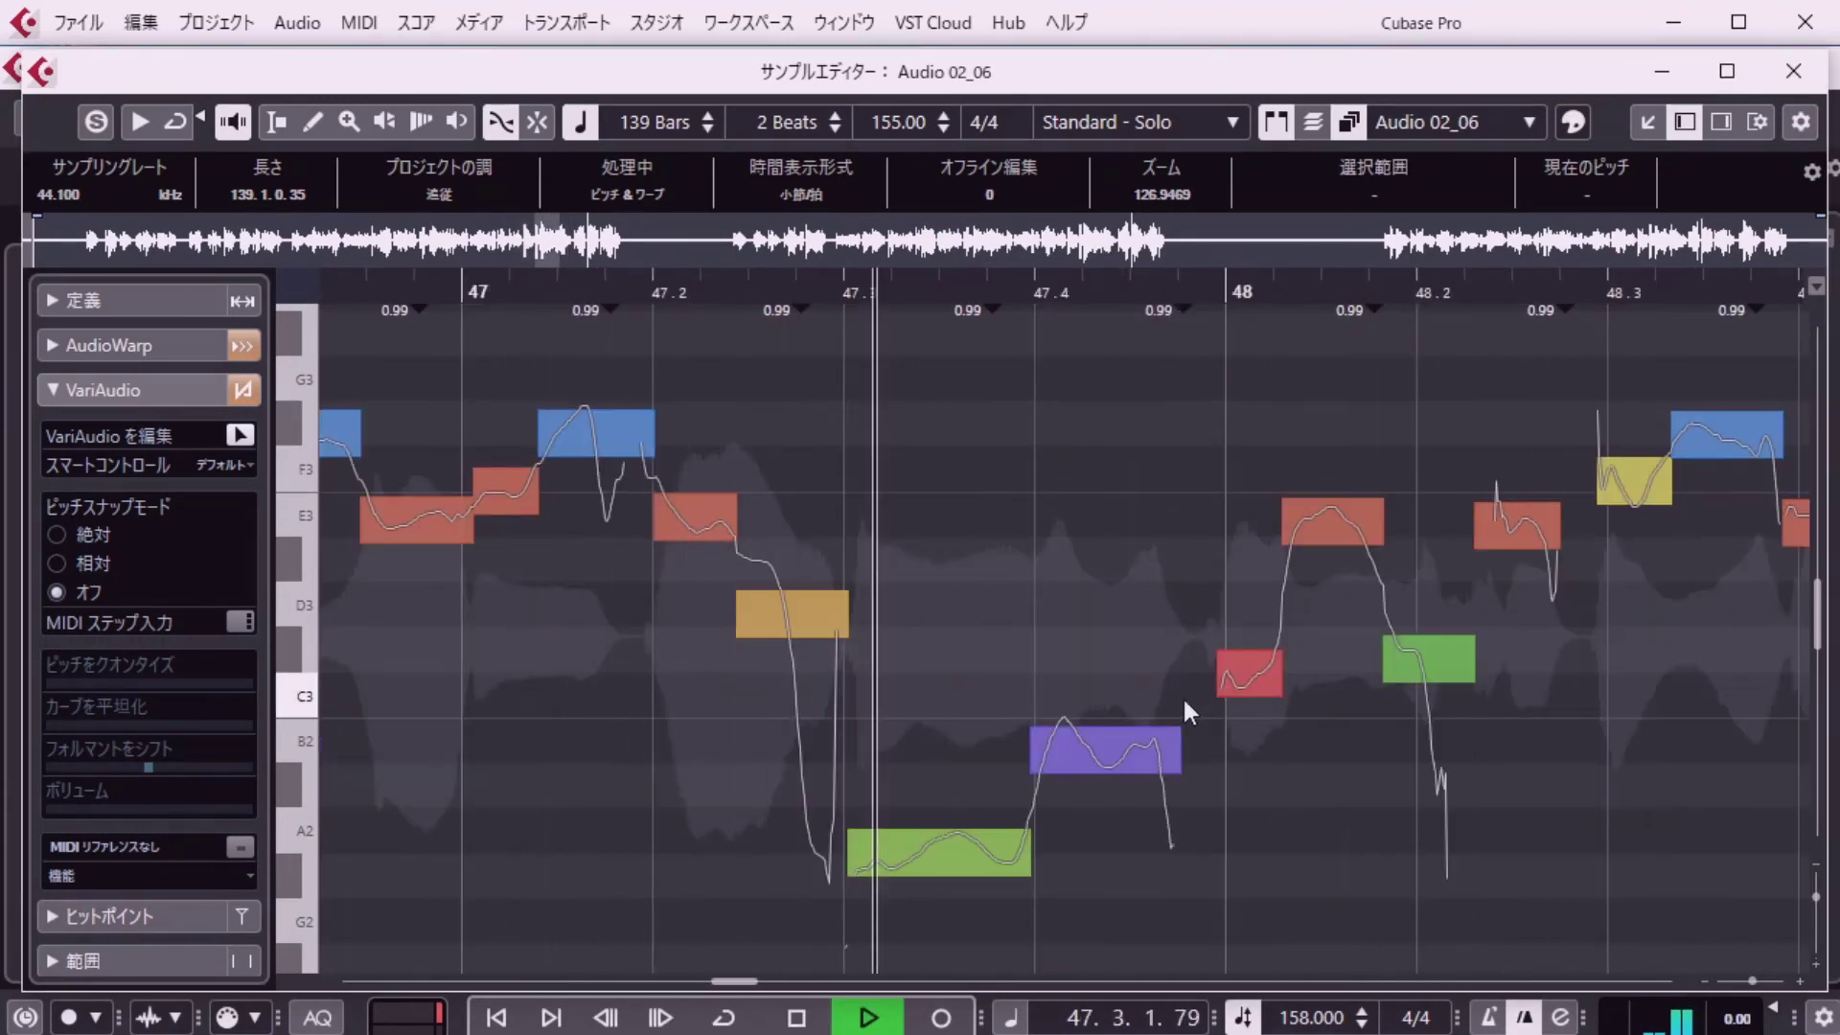
pyautogui.press('space')
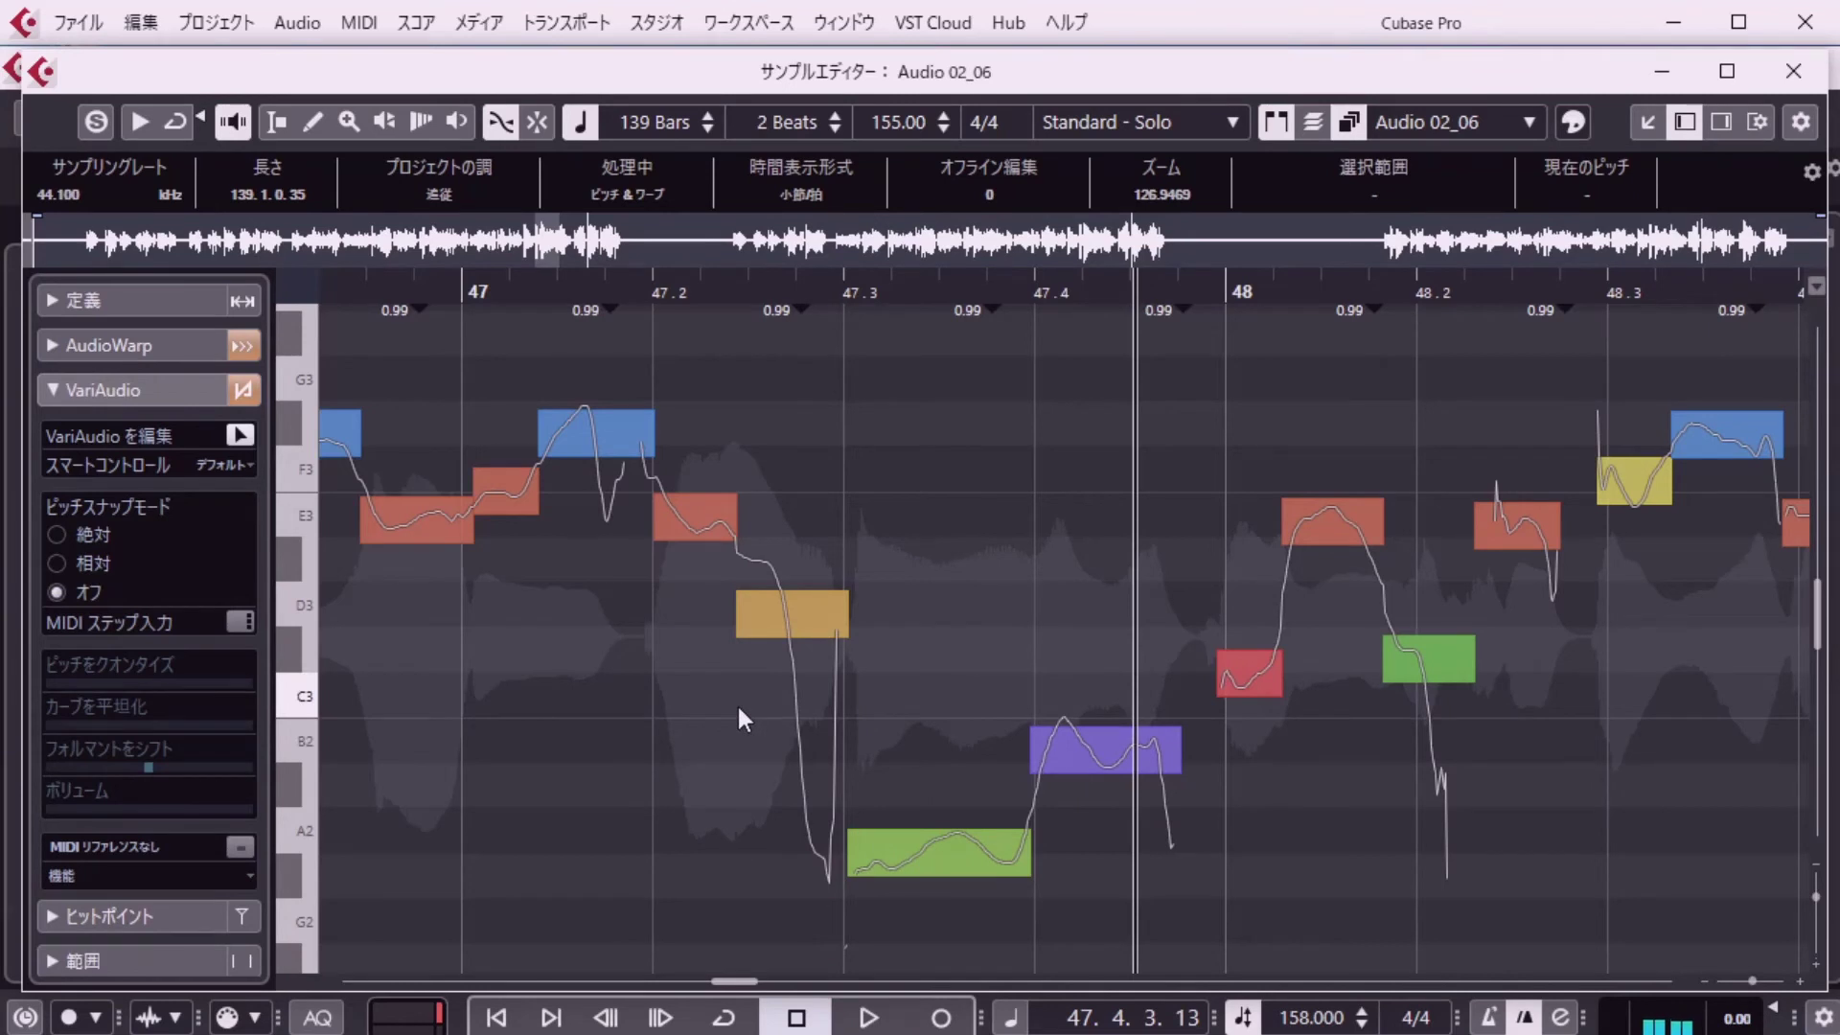
pyautogui.press('space')
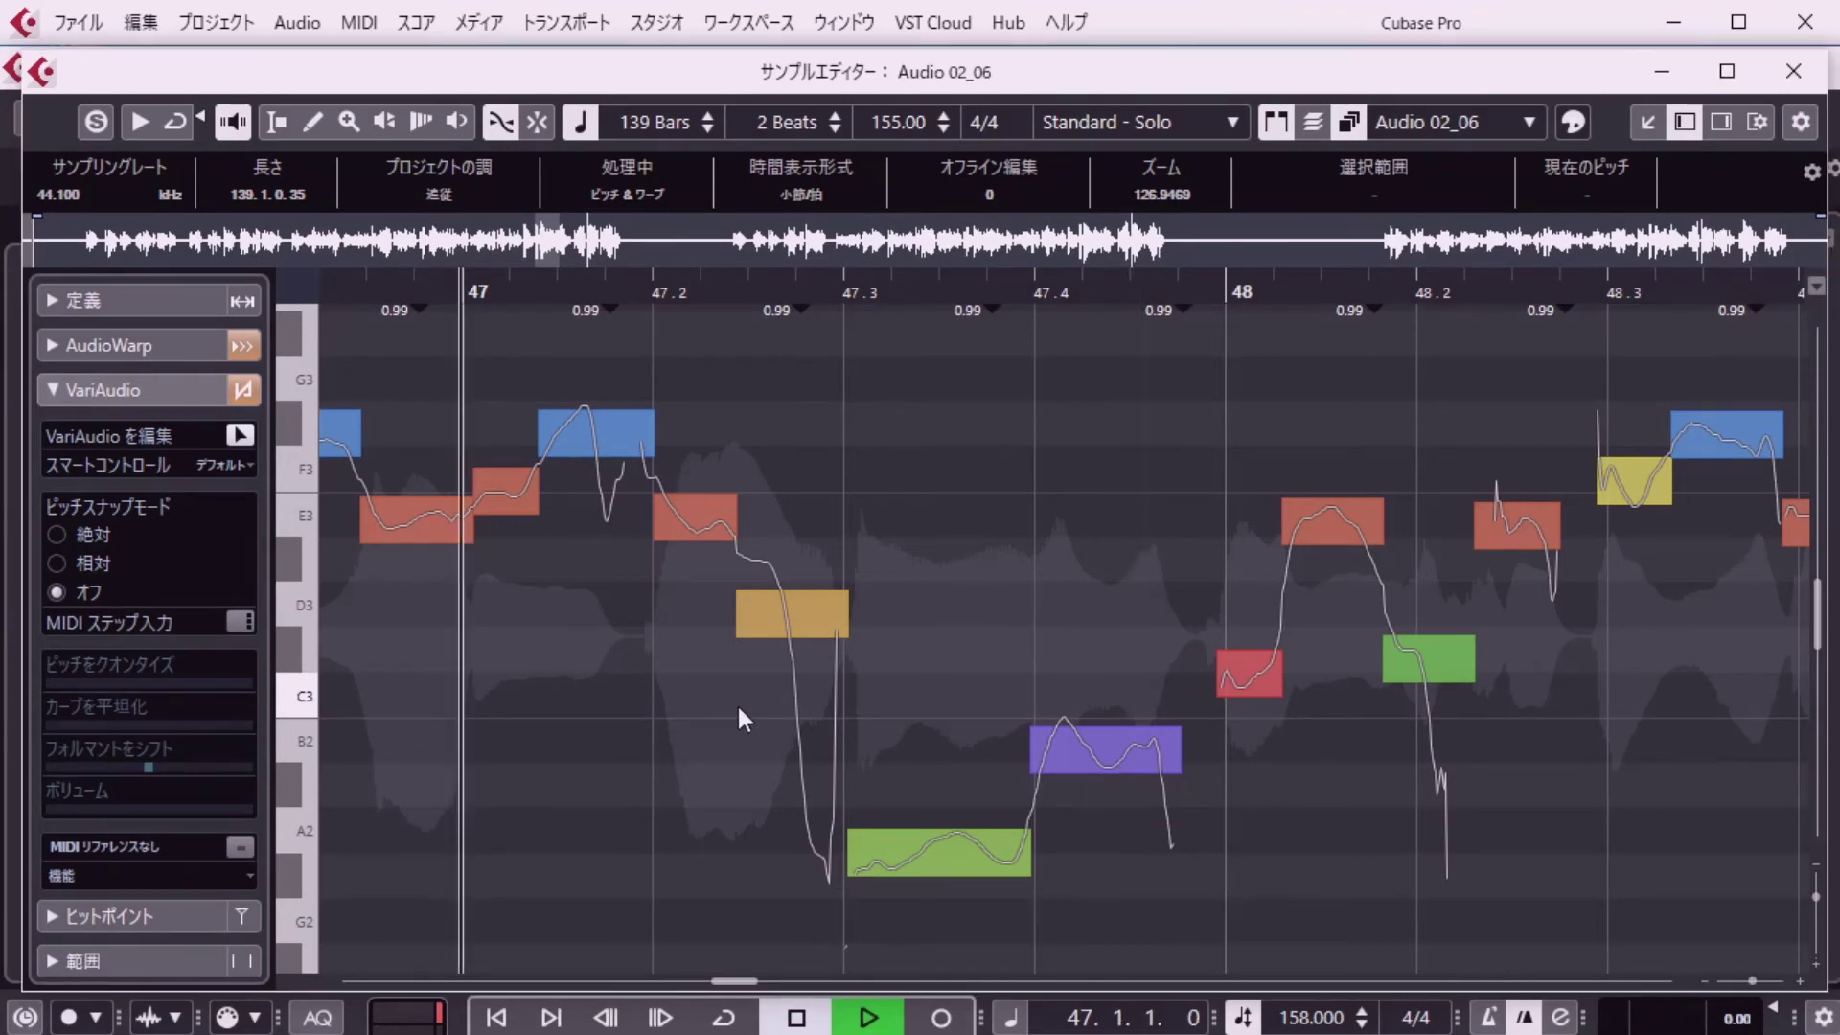
pyautogui.press('space')
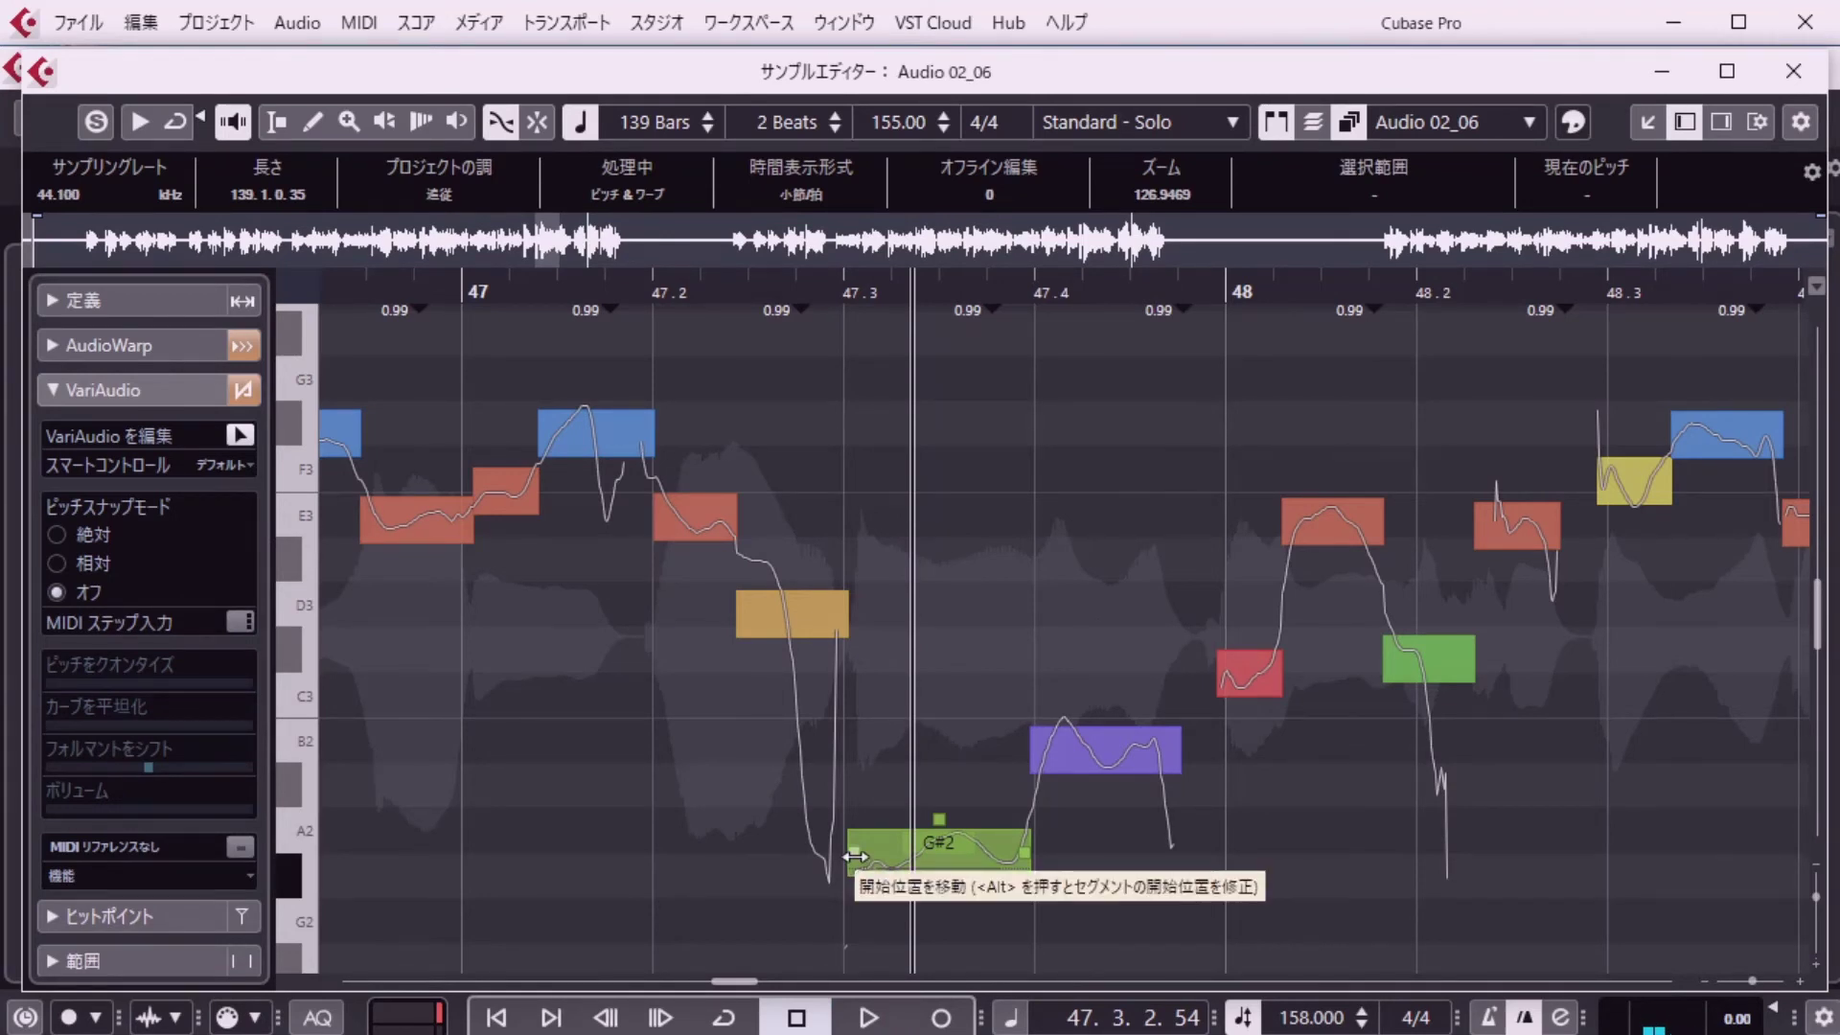
# Move the start of the G#2 note at 47.3 slightly earlier to 47.2.4.115 and replay bar 47 to check it.
pyautogui.moveTo(852, 855); pyautogui.dragTo(842, 855)
pyautogui.press('KP_Decimal')
pyautogui.press('space')
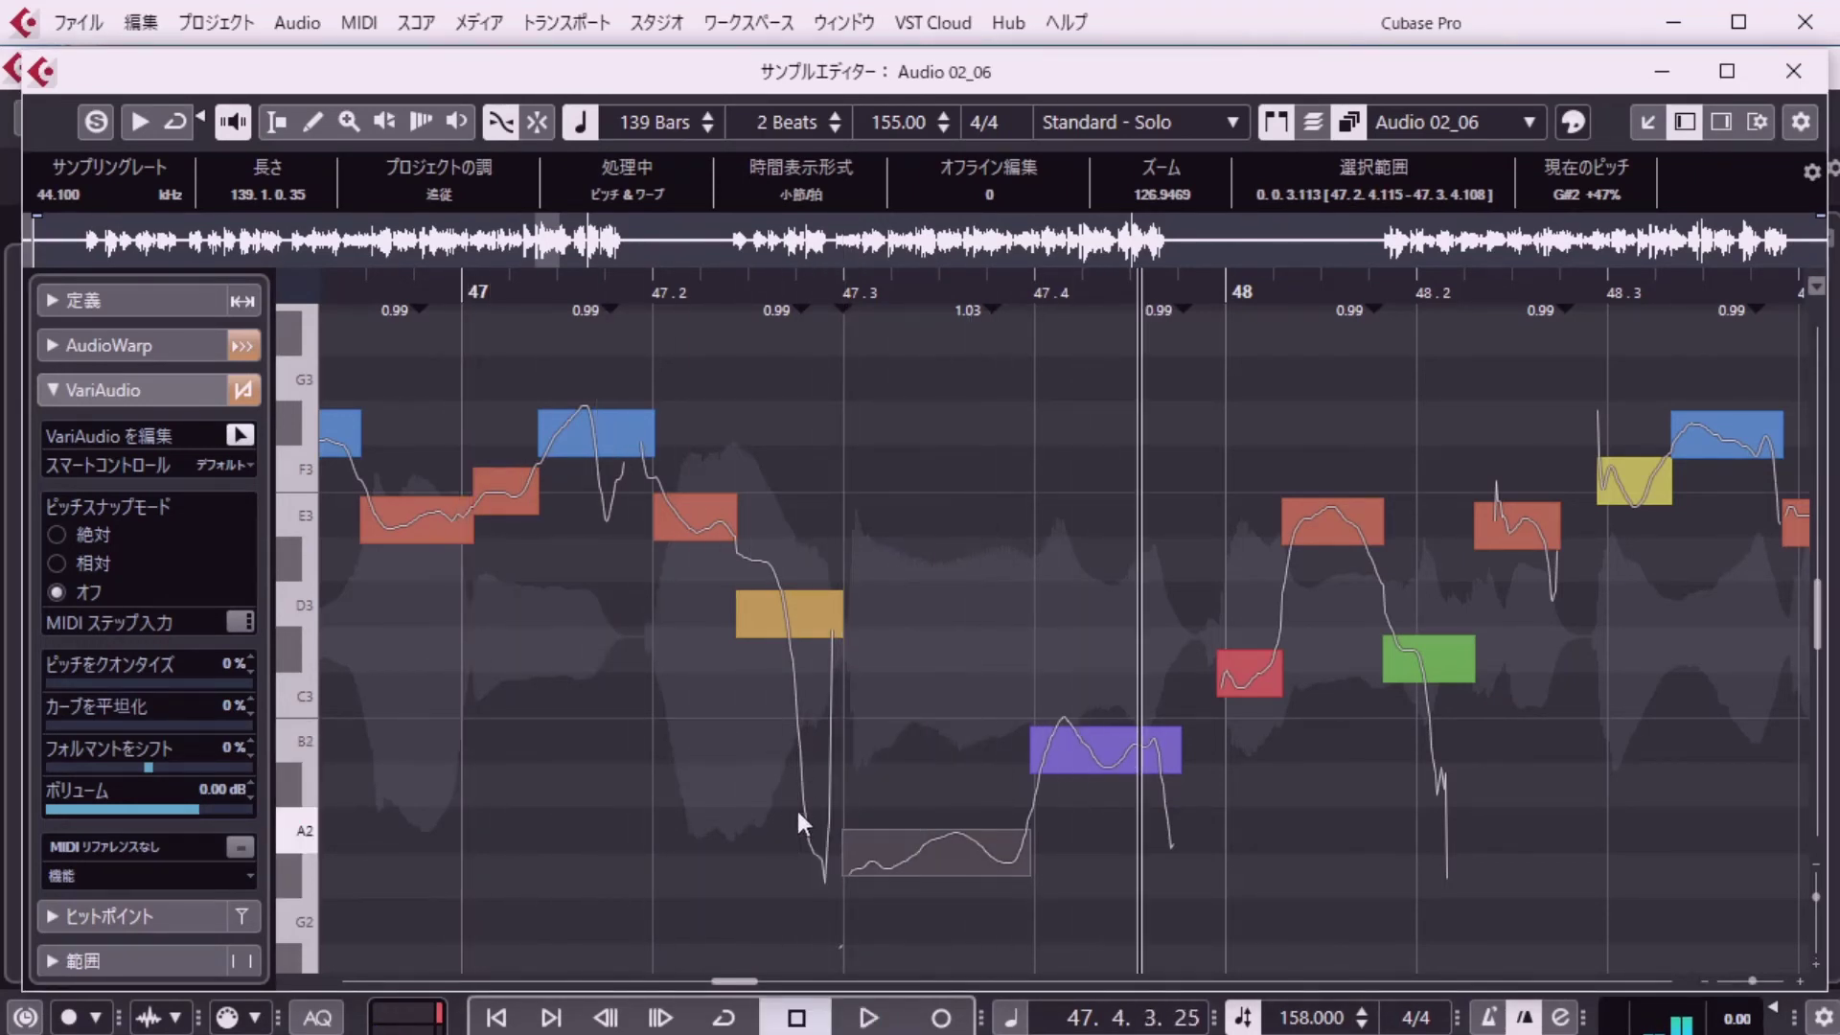
pyautogui.press('KP_Decimal')
pyautogui.press('space')
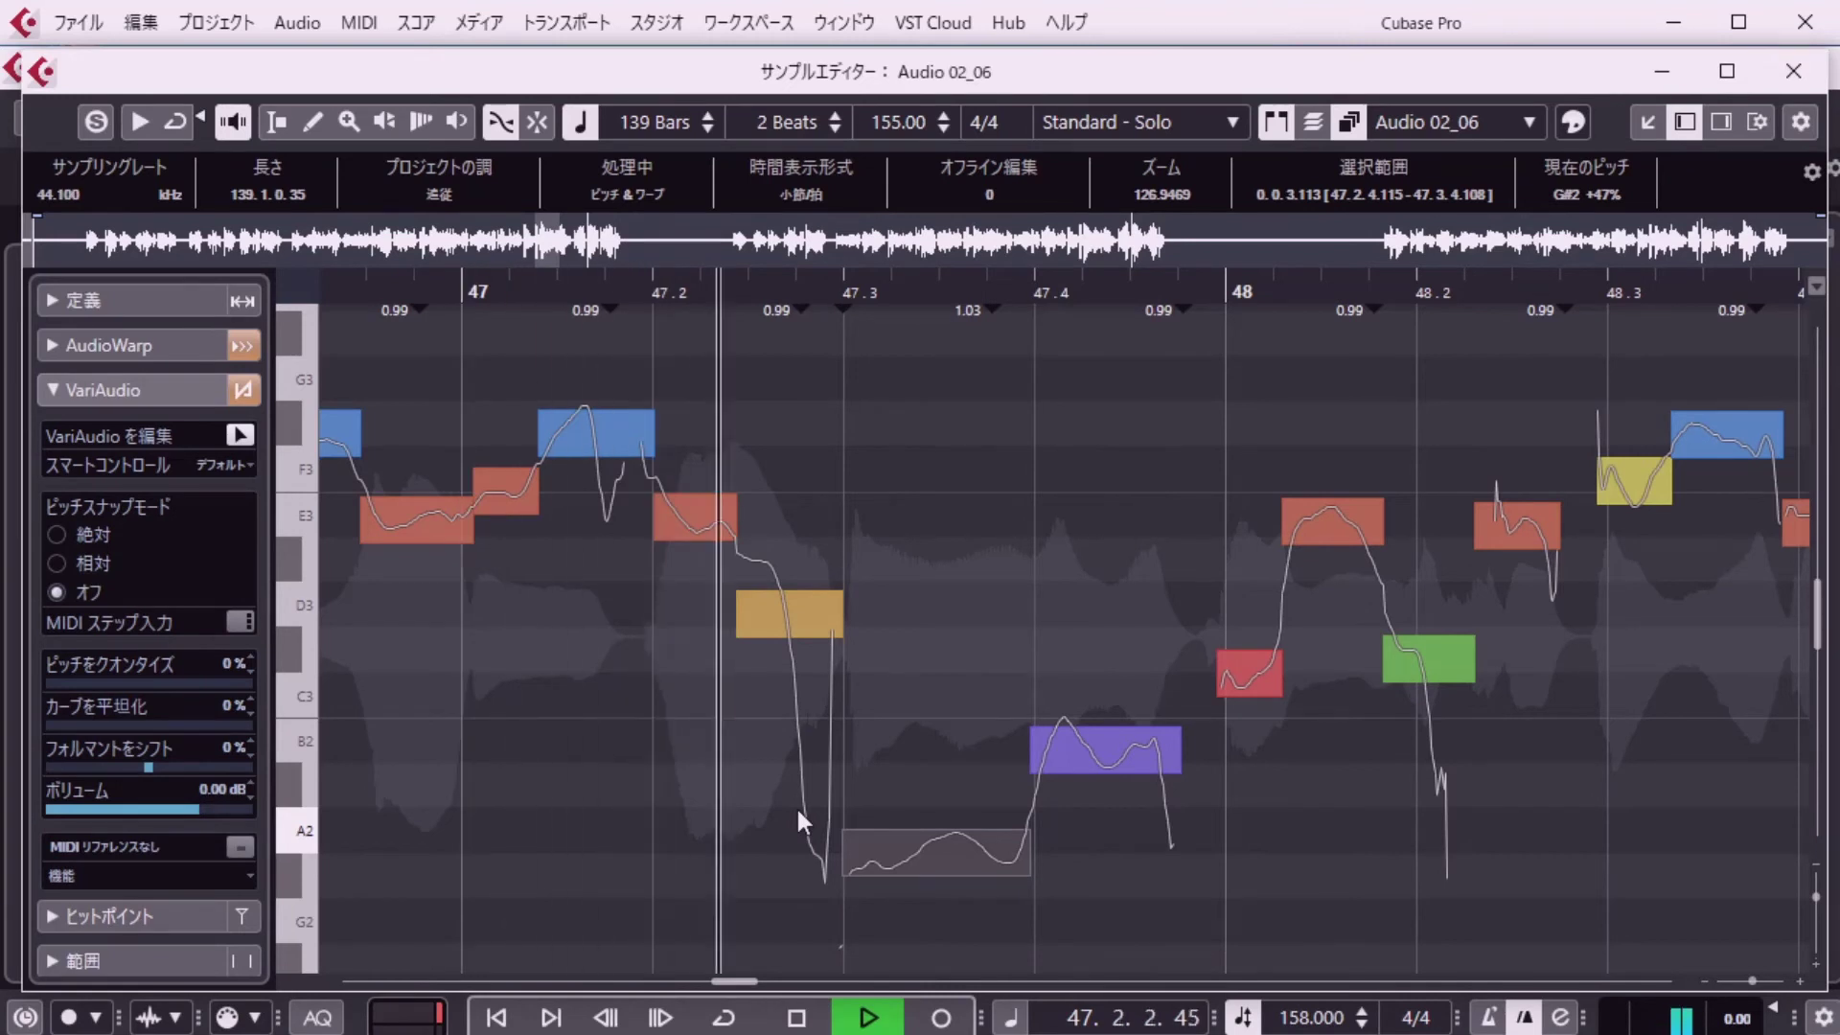
pyautogui.press('space')
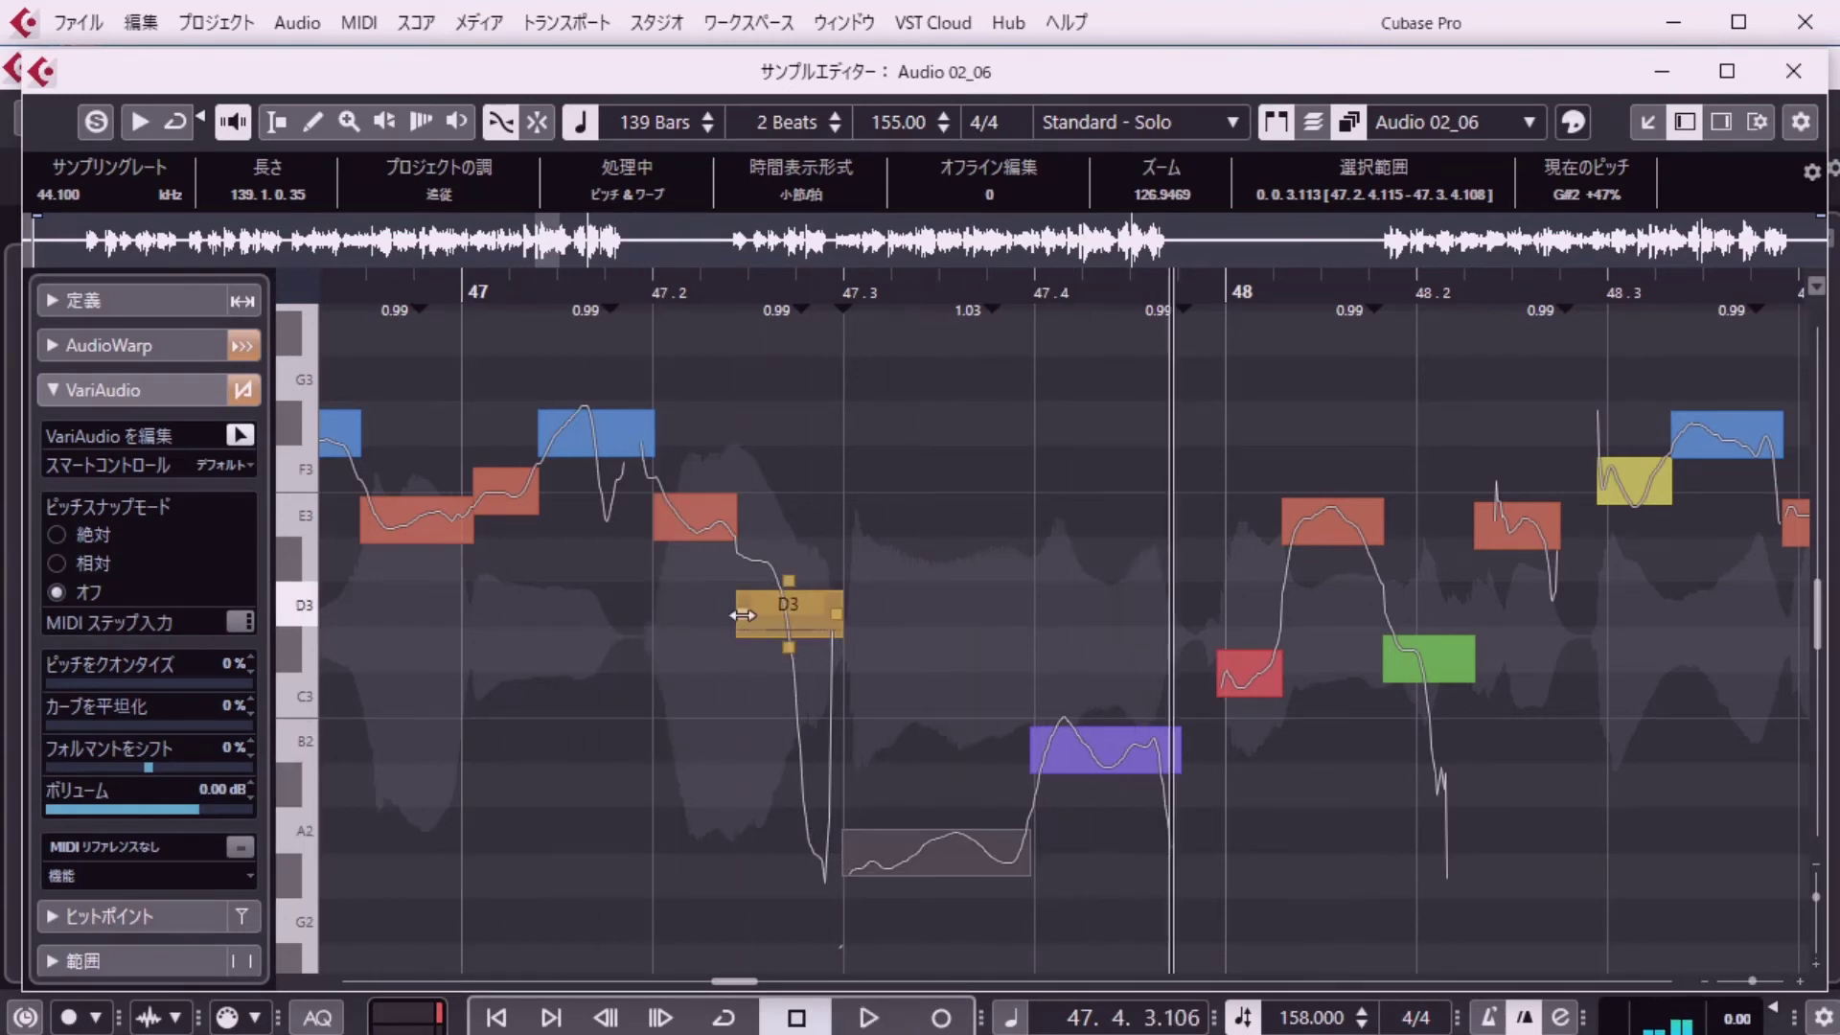
# Play from 46.1.1.0 and move the starts of the E3 note at 47.2 and the following D3 note earlier to 47.1.4.115 and 47.2.2.75.
pyautogui.press('KP_Decimal')
pyautogui.write('46. 1. 1. 0')
pyautogui.press('space')
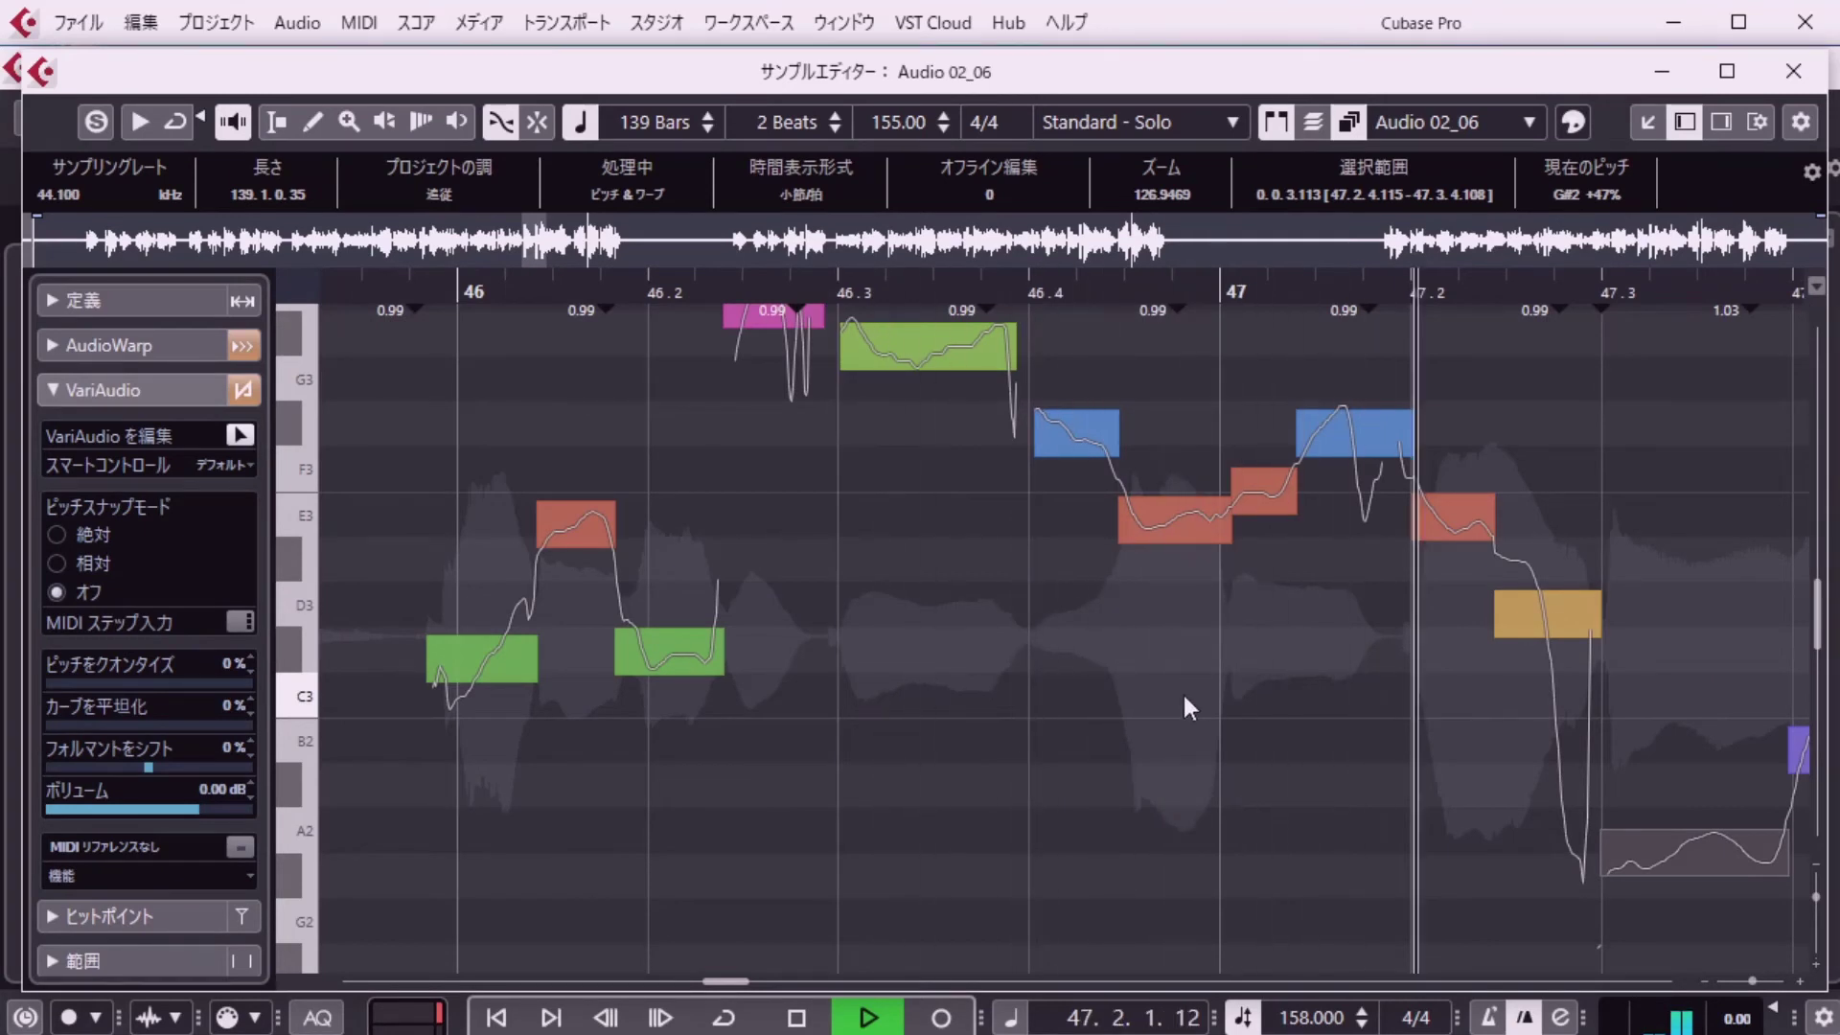
pyautogui.press('space')
pyautogui.click(1413, 517)
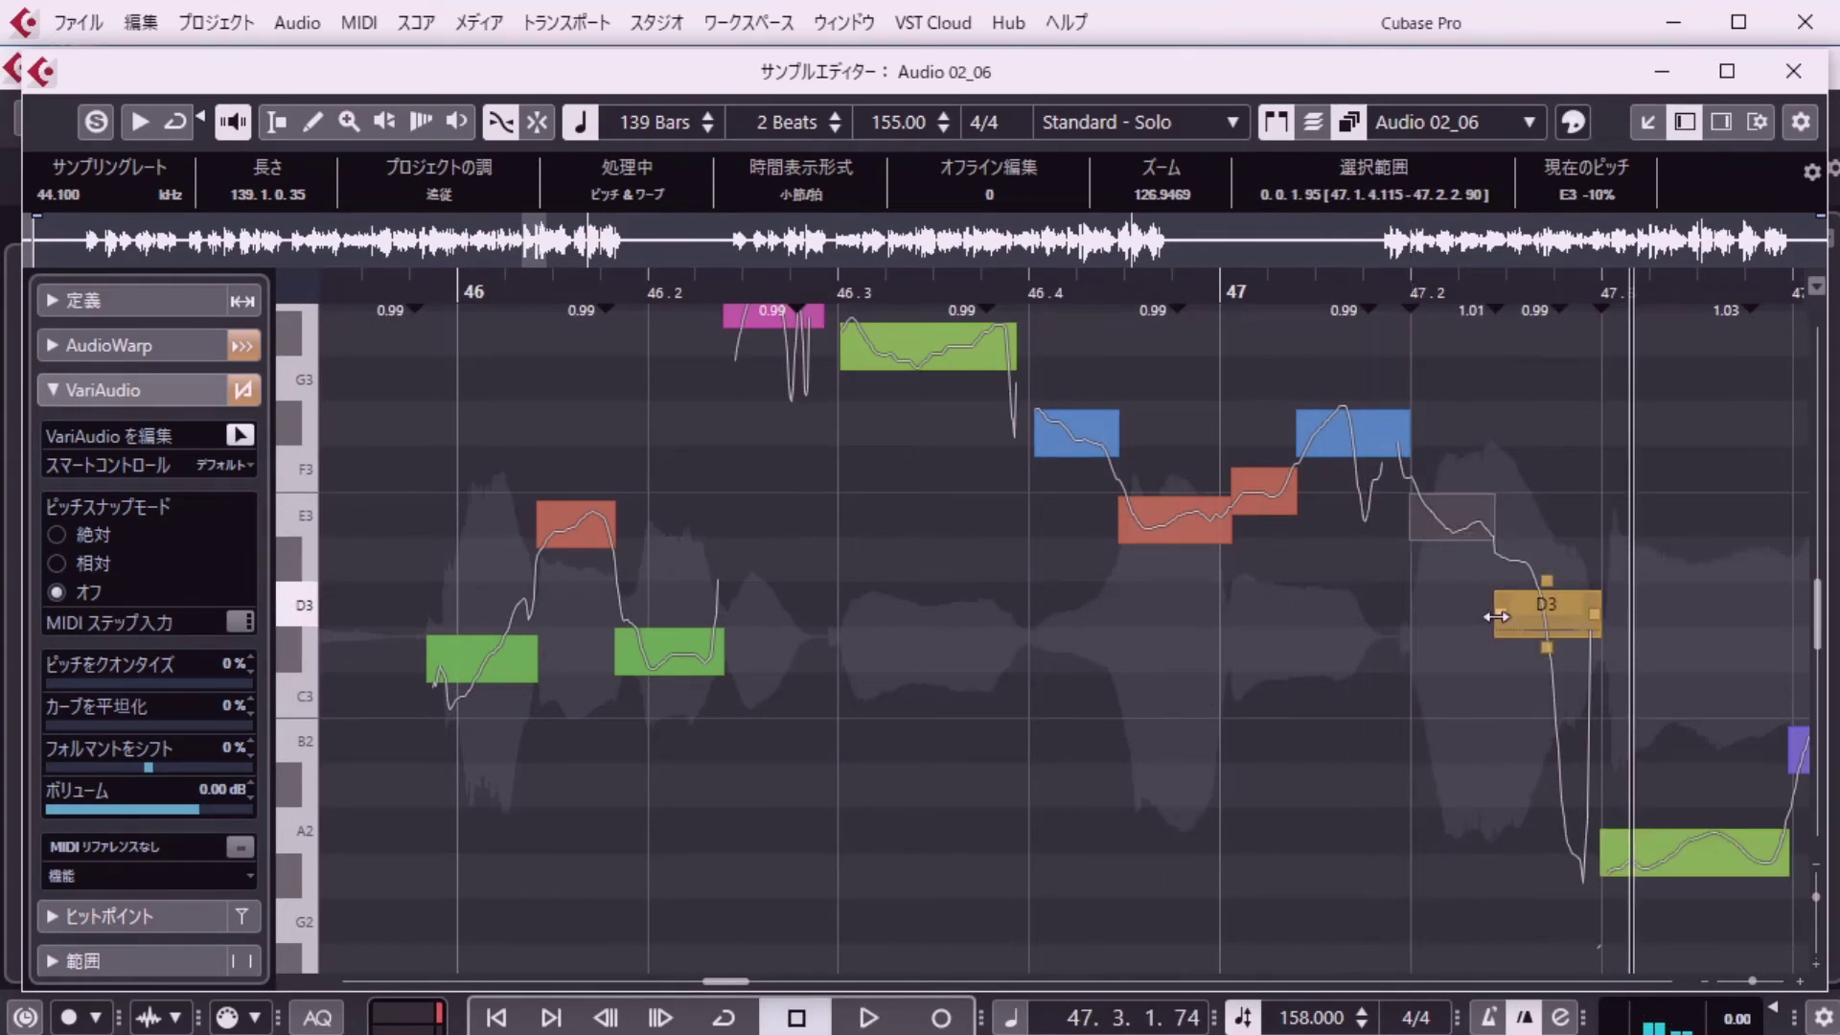
pyautogui.moveTo(1497, 616); pyautogui.dragTo(1487, 616)
# Replay the retimed bar 47 phrase and listen on into bar 49.
pyautogui.hotkey('shift', 'p')
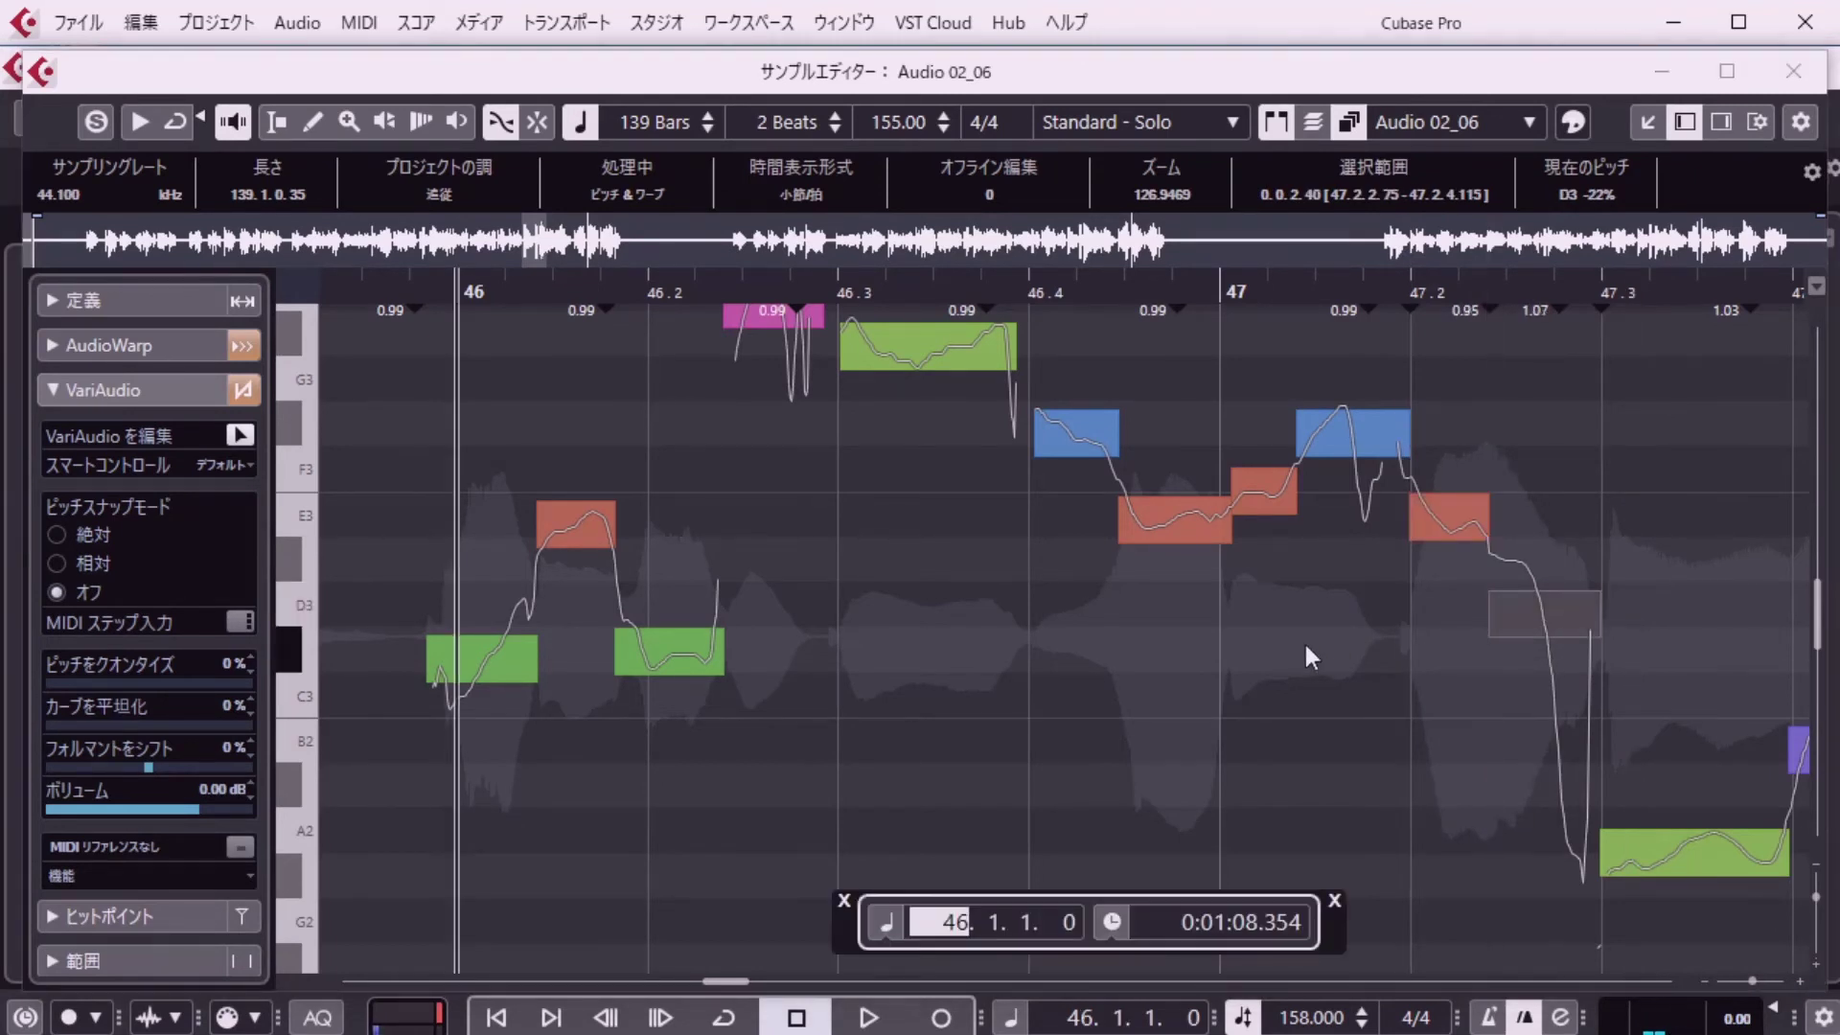
pyautogui.press('Return')
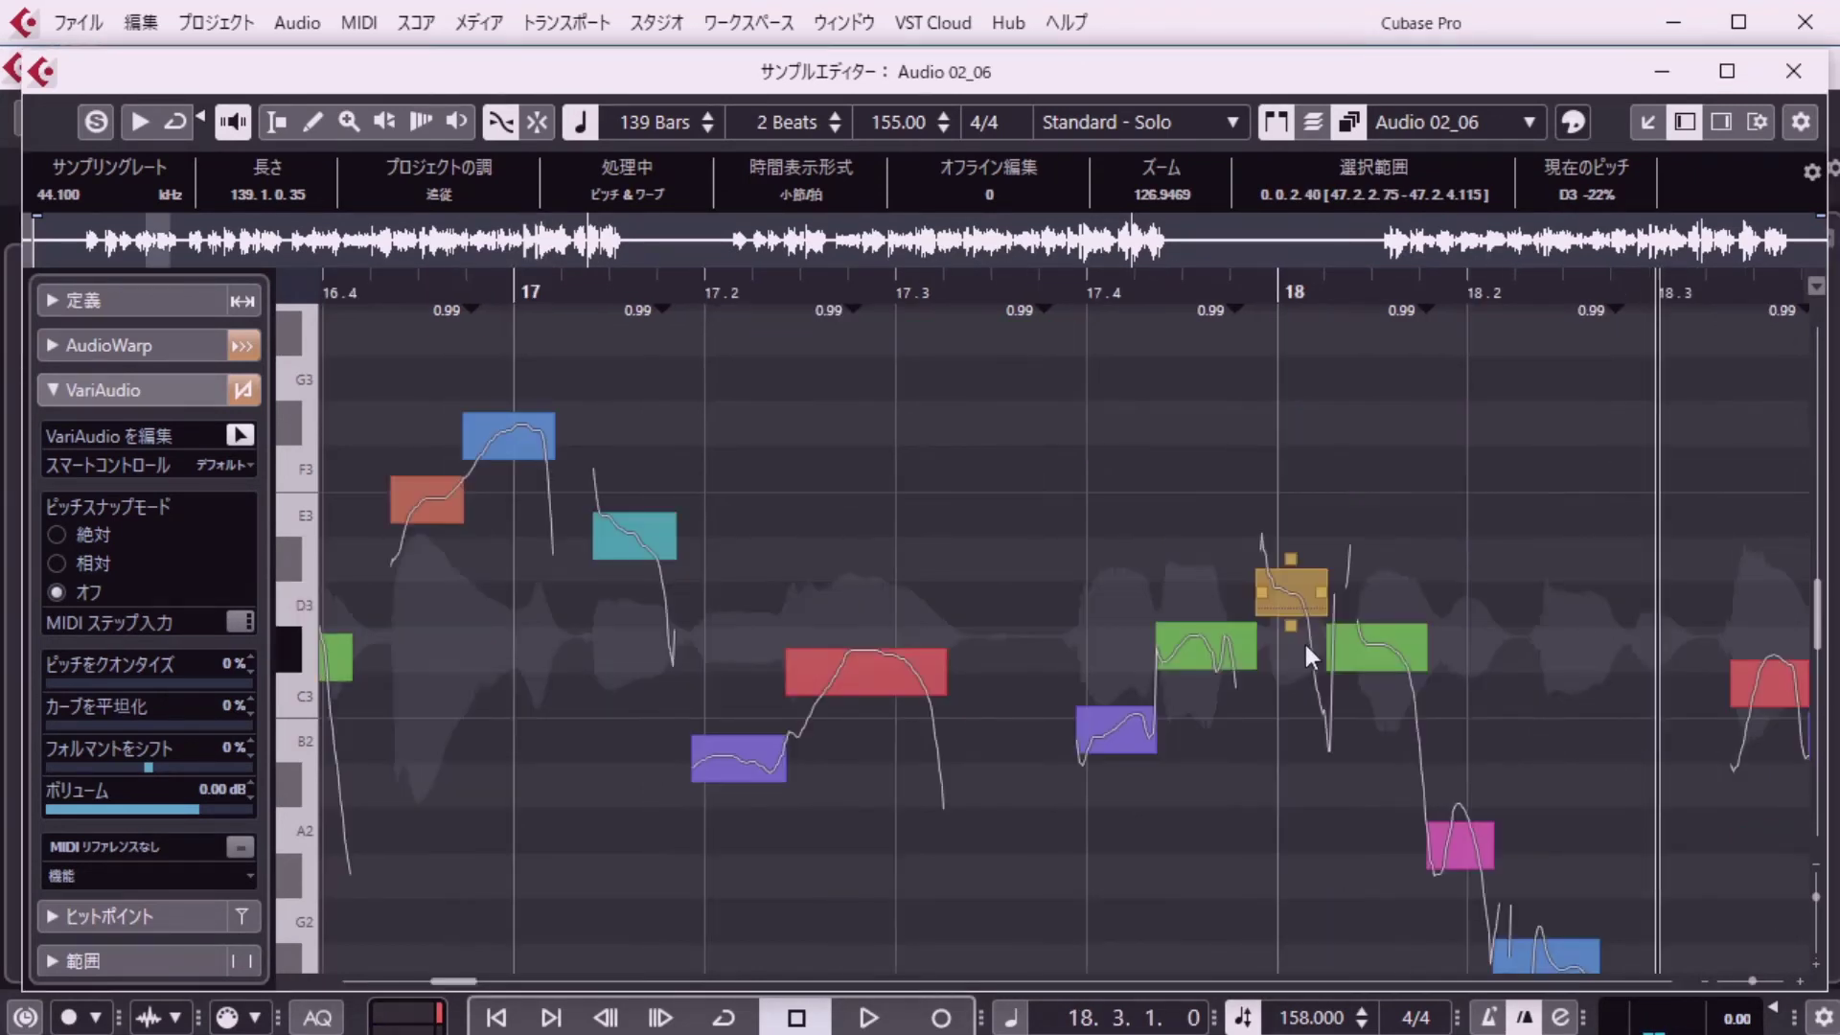
pyautogui.press('space')
pyautogui.press('space')
pyautogui.hotkey('shift', 'p')
pyautogui.write('47')
pyautogui.press('Return')
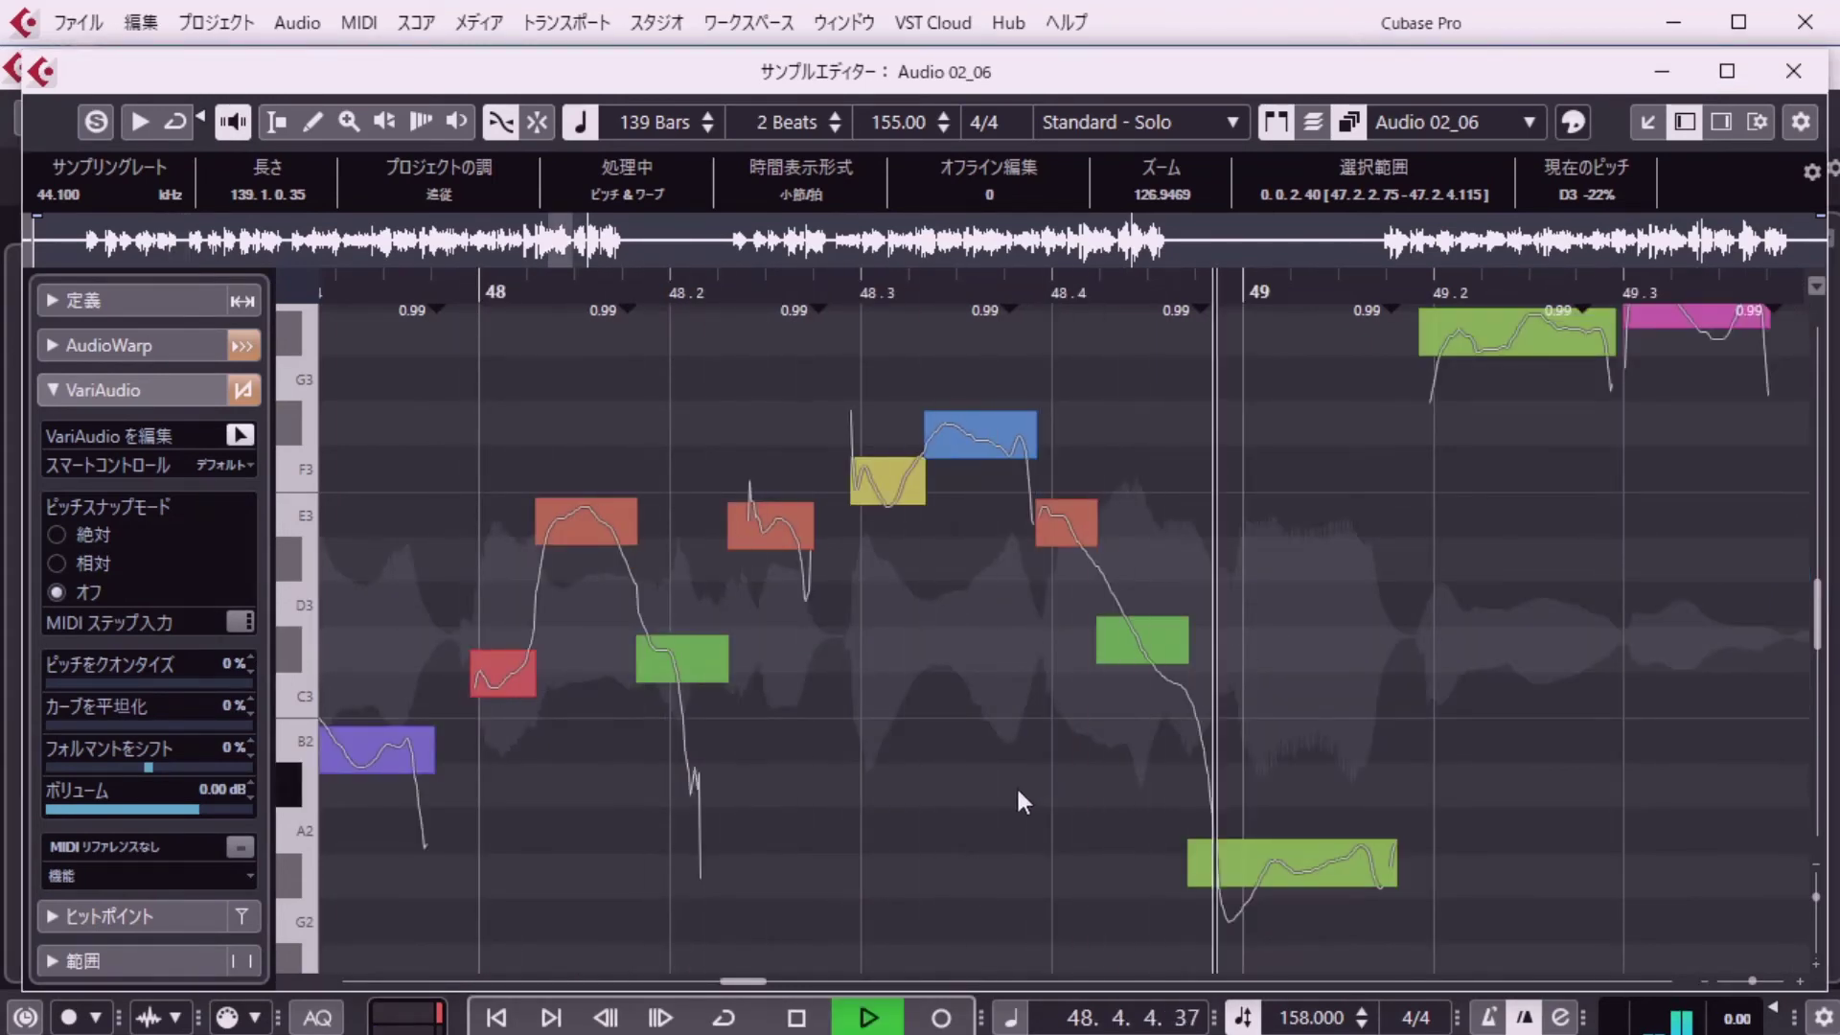
pyautogui.hotkey('shift', 'p')
pyautogui.write('46. 3. 2.102')
pyautogui.press('Return')
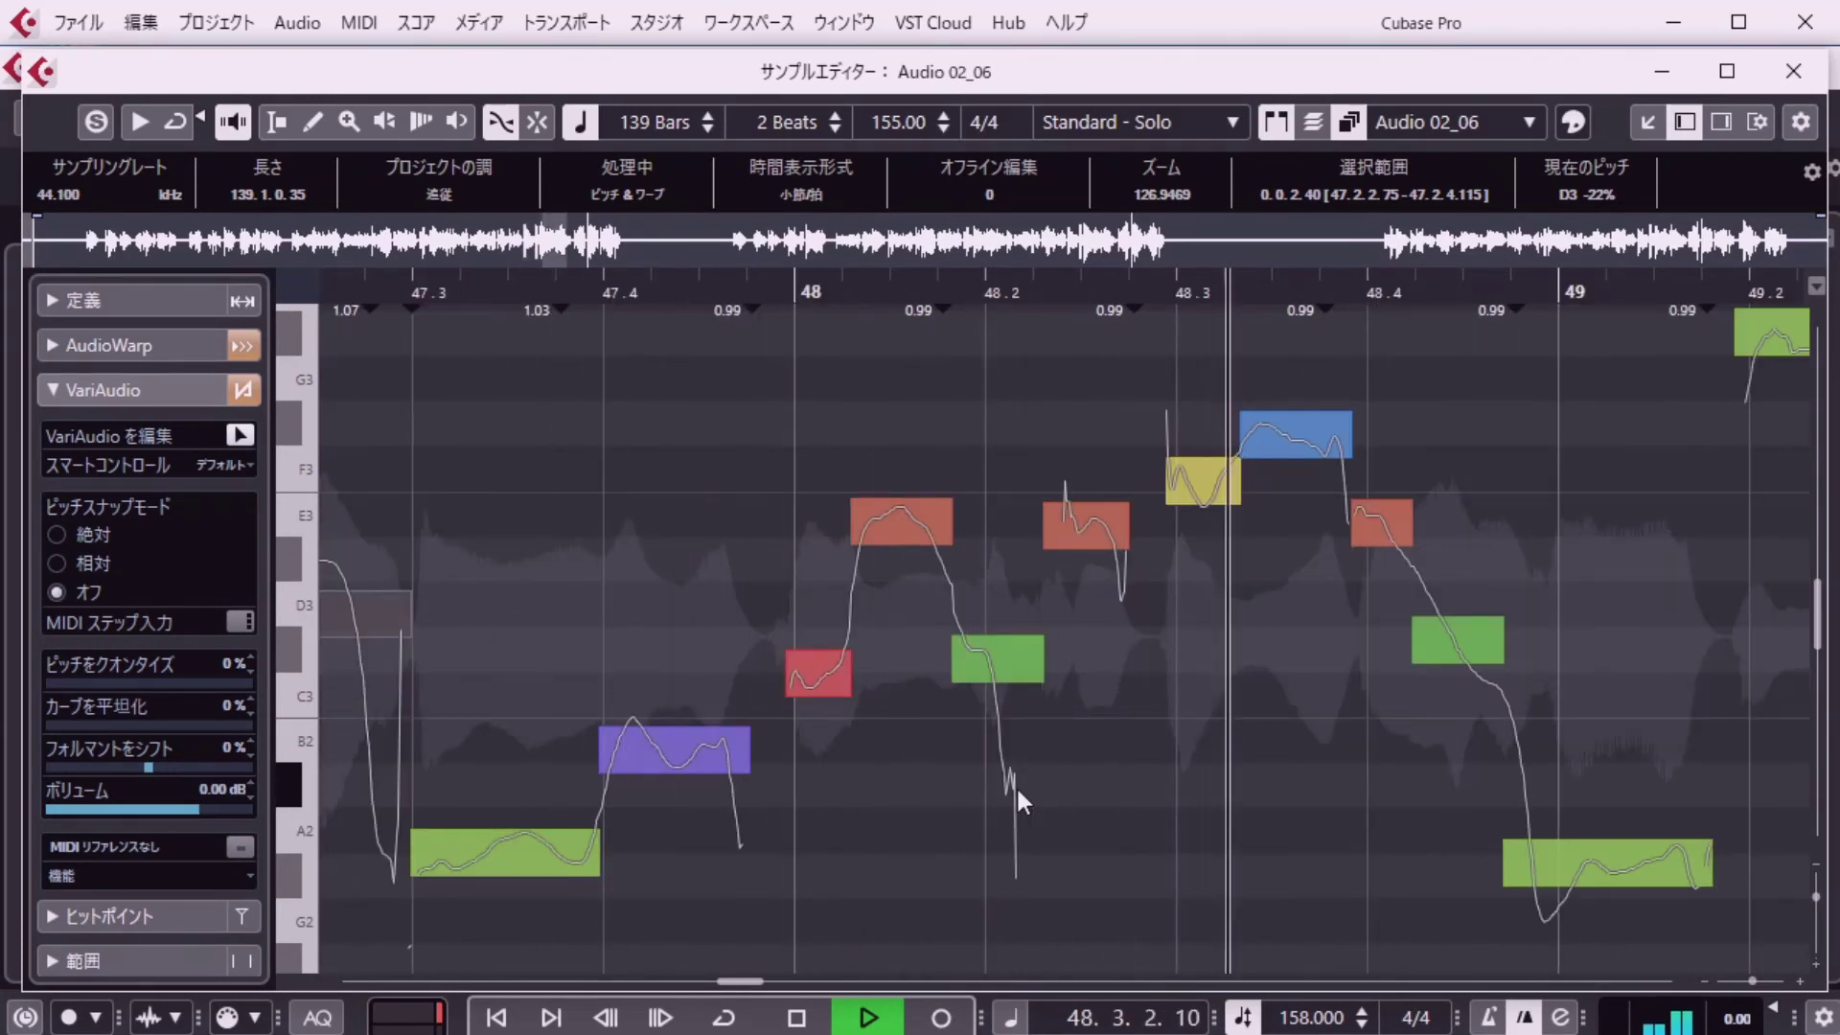
pyautogui.press('space')
# Move the playback position to bar 67 and listen to the vocal through bar 68.
pyautogui.hotkey('shift', 'p')
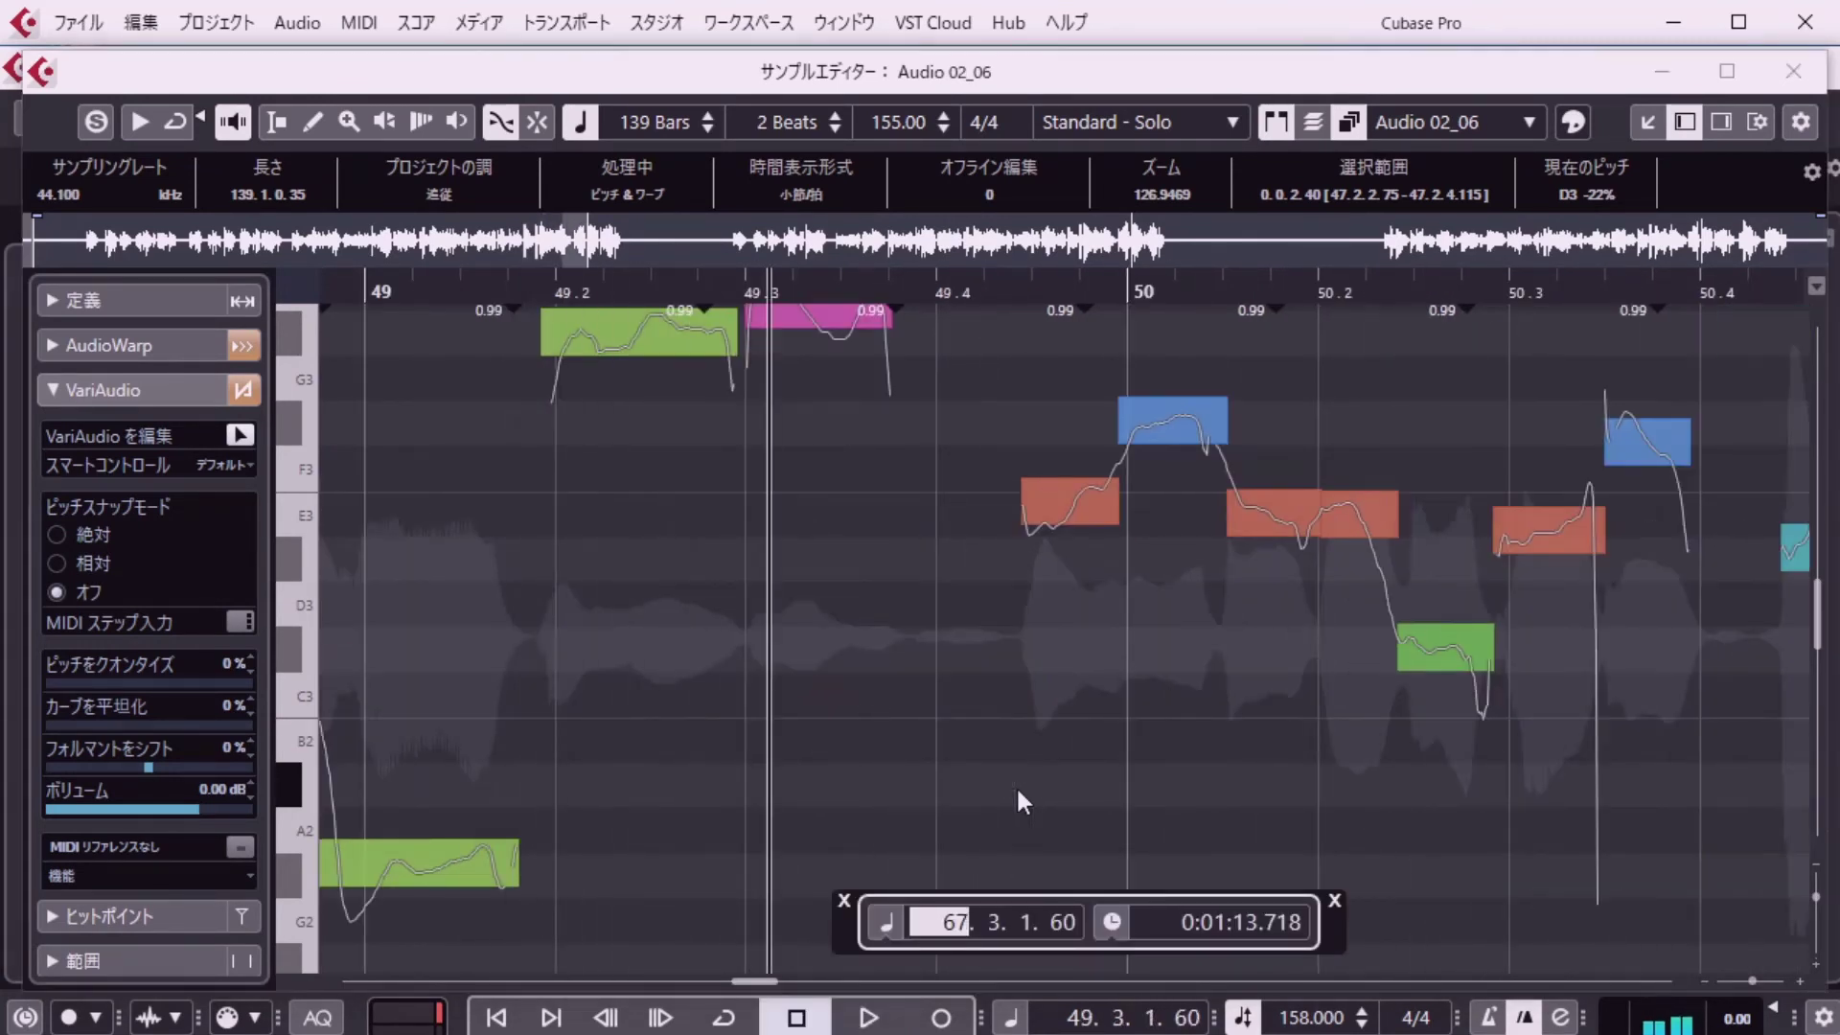
pyautogui.write('67')
pyautogui.press('Return')
pyautogui.press('space')
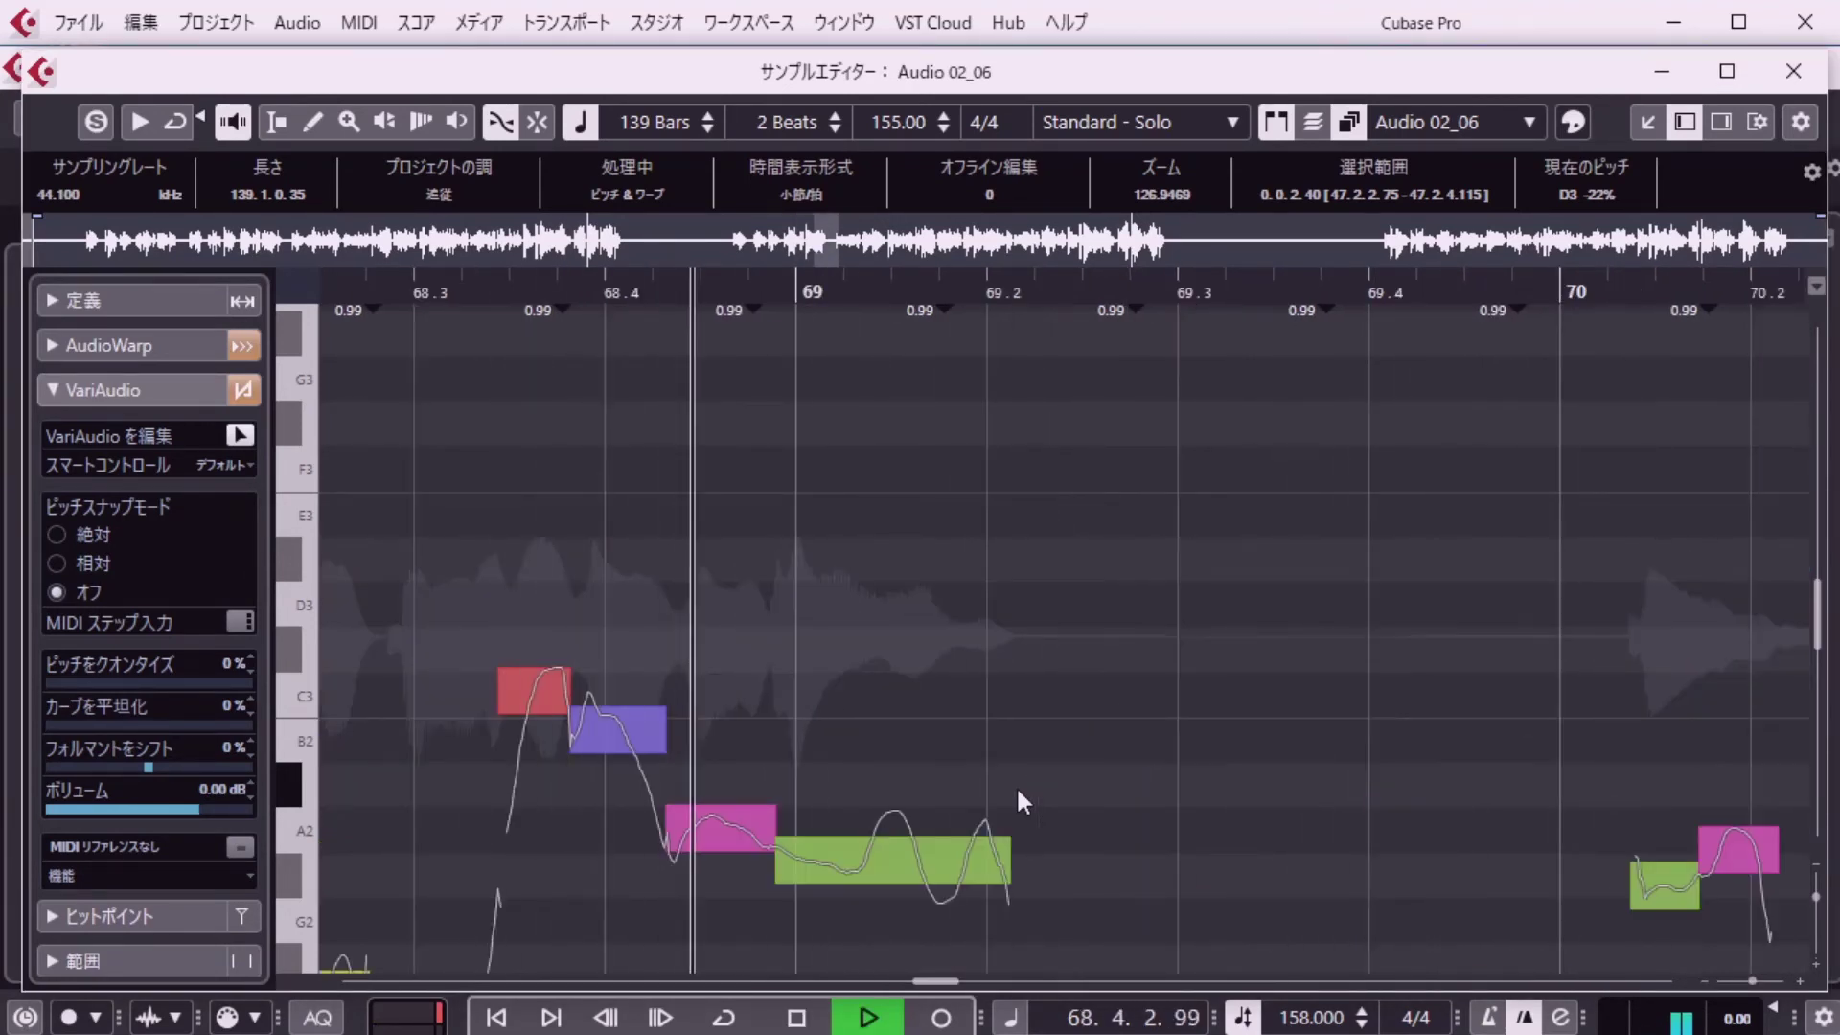
pyautogui.hotkey('shift', 'p')
pyautogui.write('67')
pyautogui.press('Return')
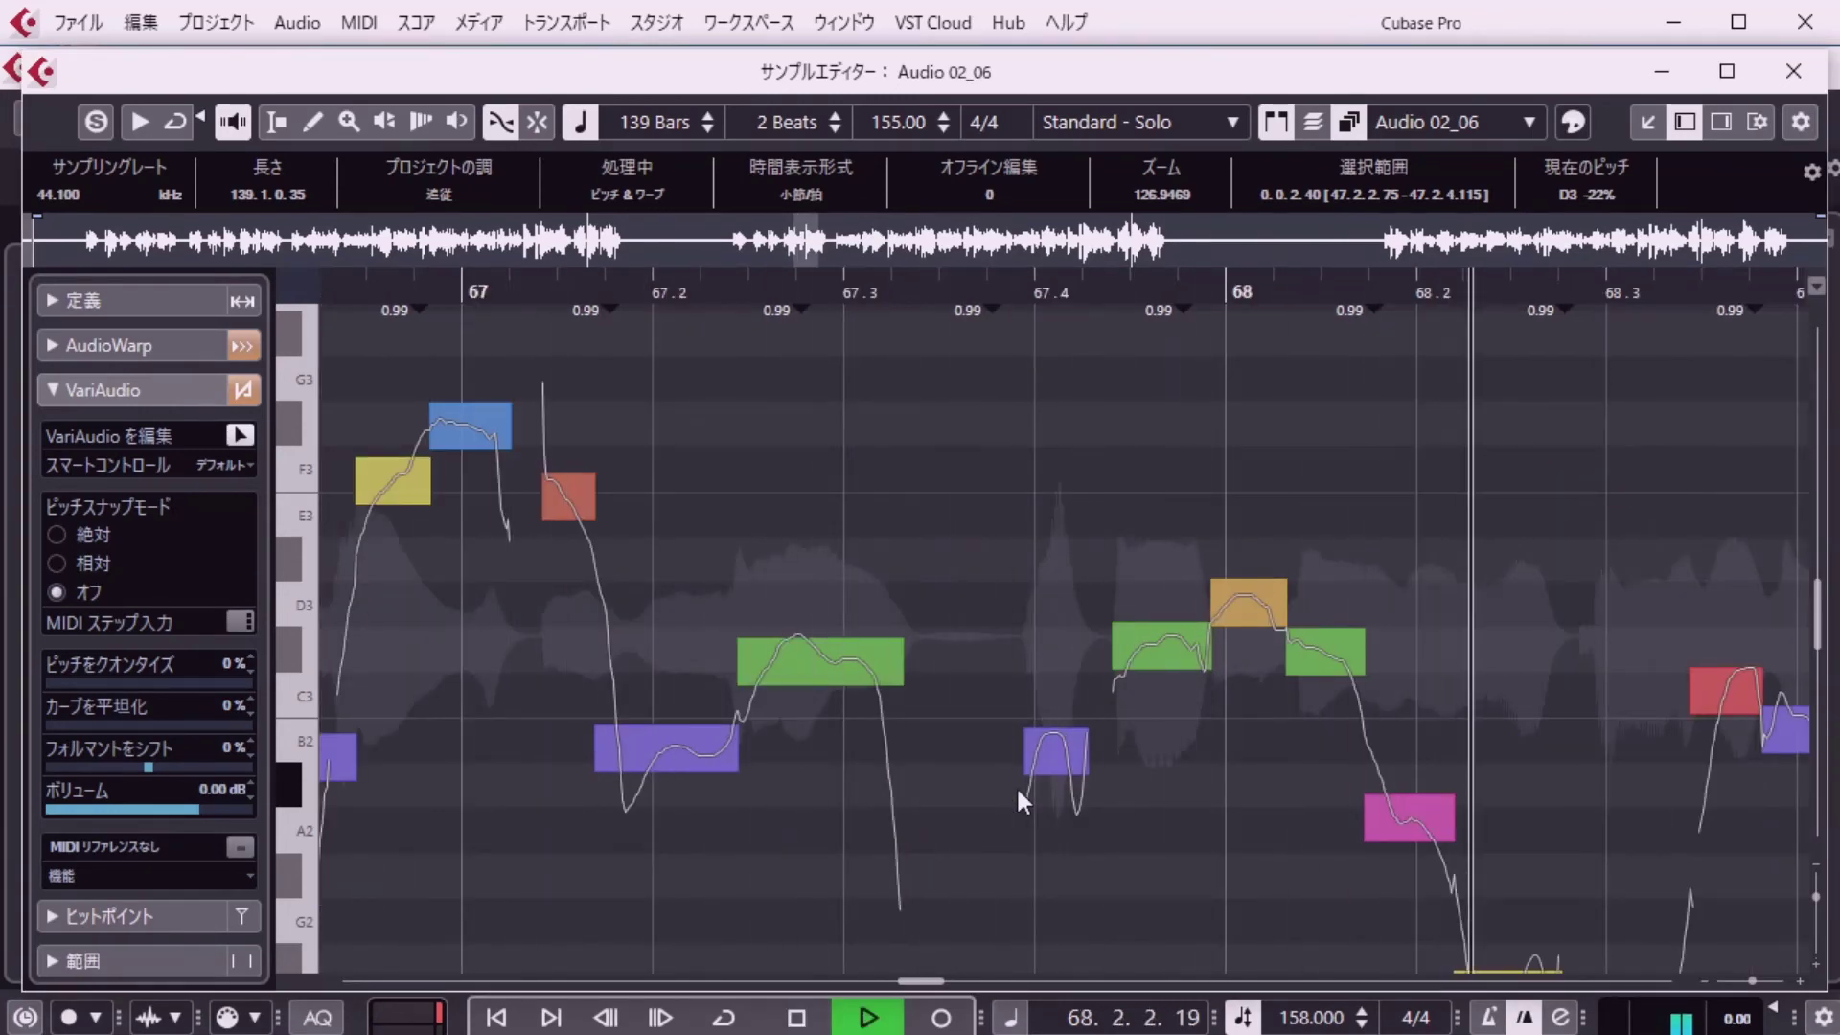
# Replay the phrase from 67.1.1.0 to 68.2 to check its note timing.
pyautogui.hotkey('shift', 'p')
pyautogui.press('space')
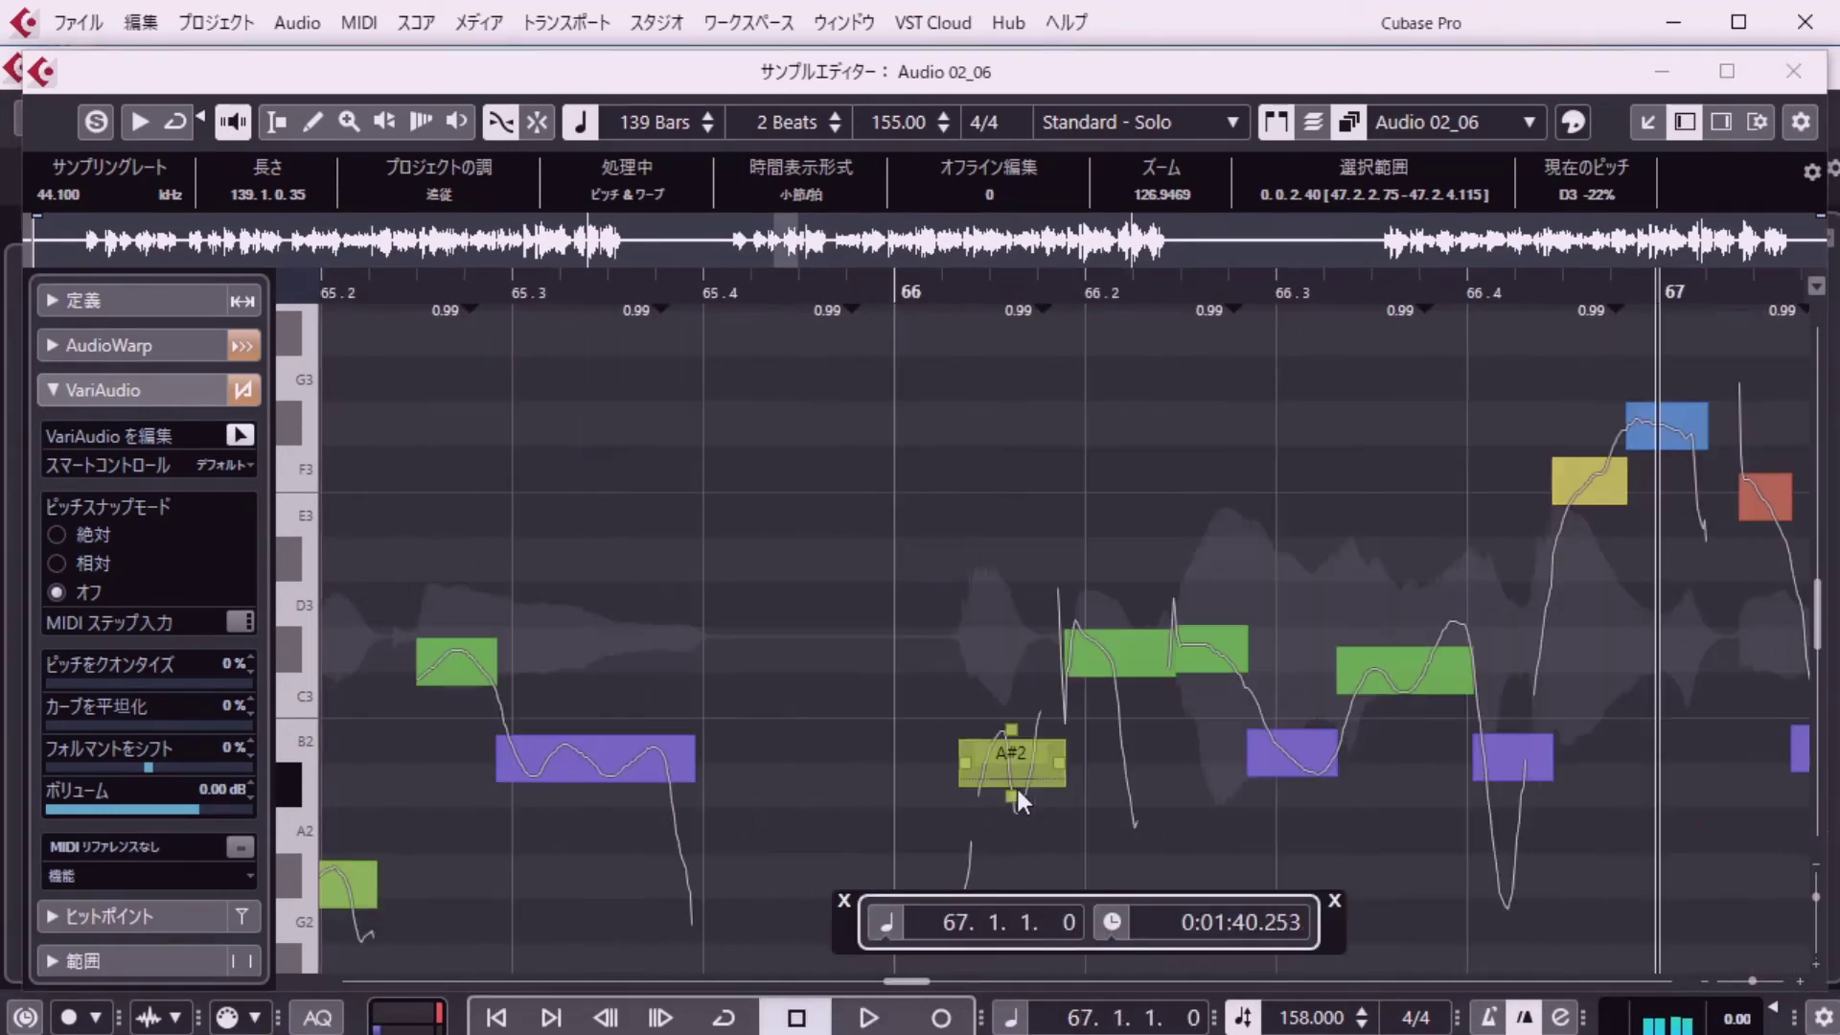
pyautogui.press('Return')
pyautogui.press('space')
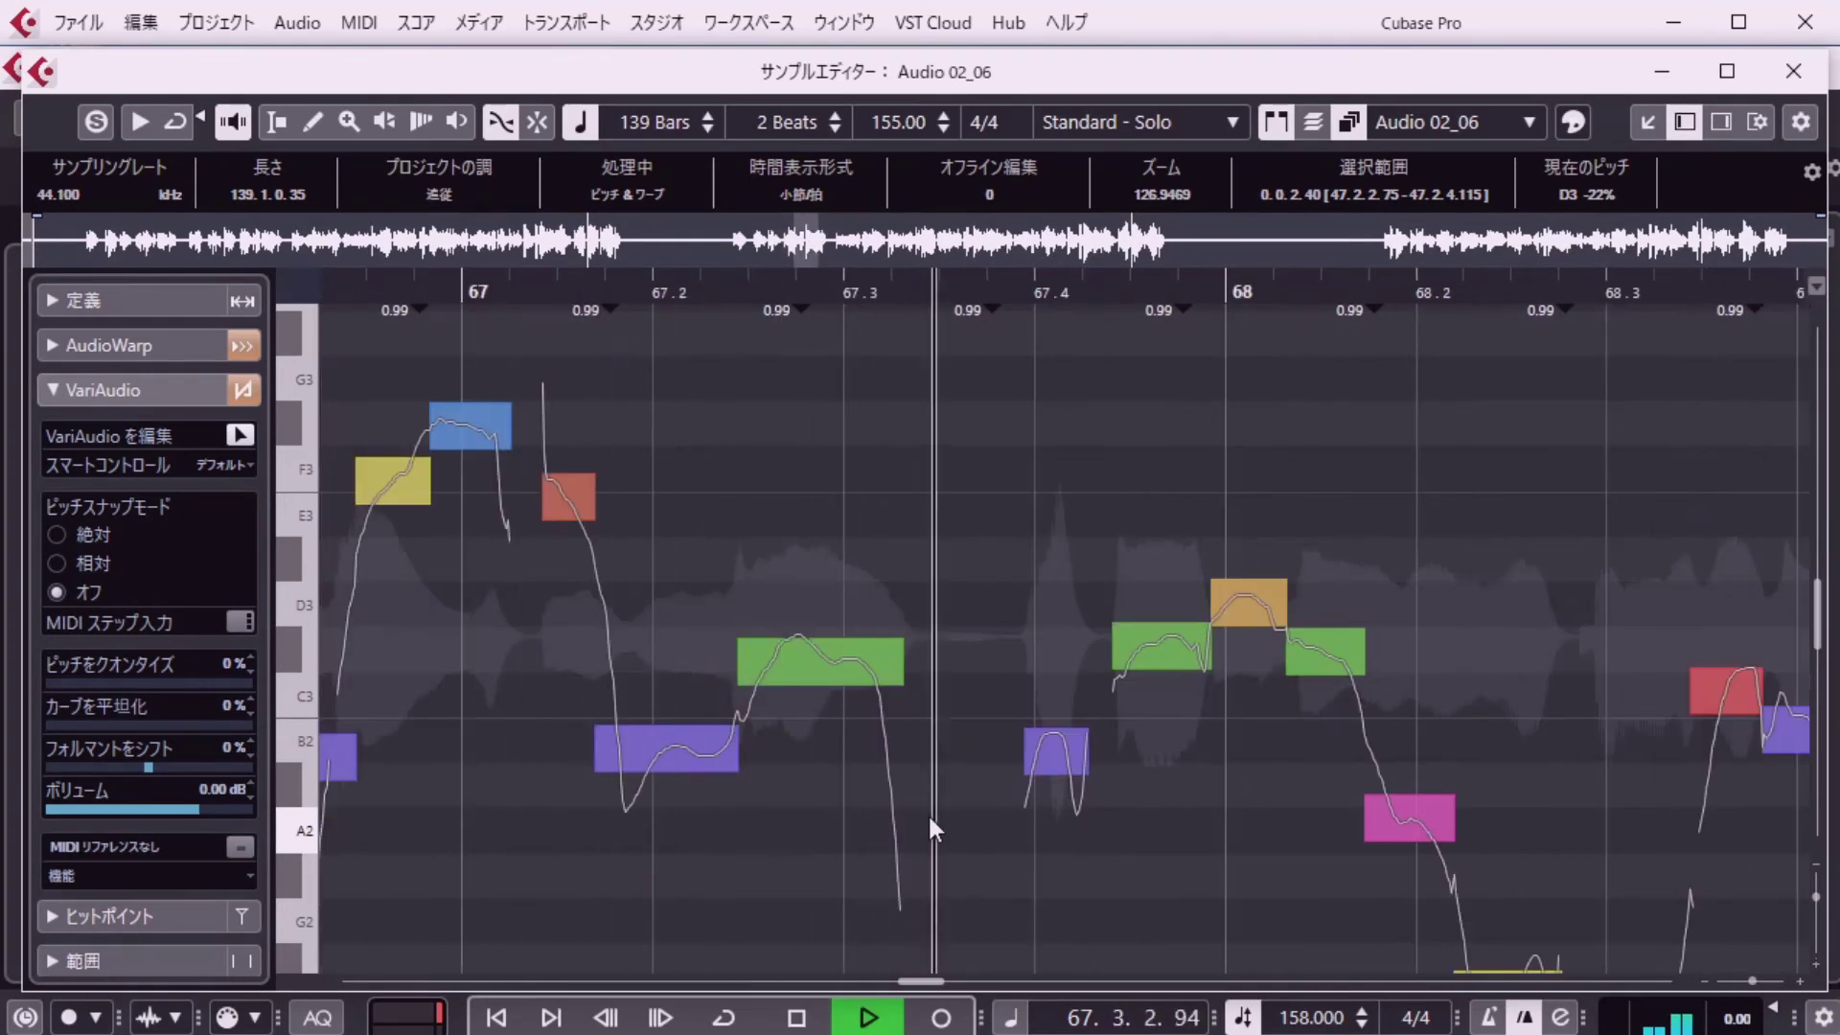
pyautogui.press('space')
pyautogui.press('space')
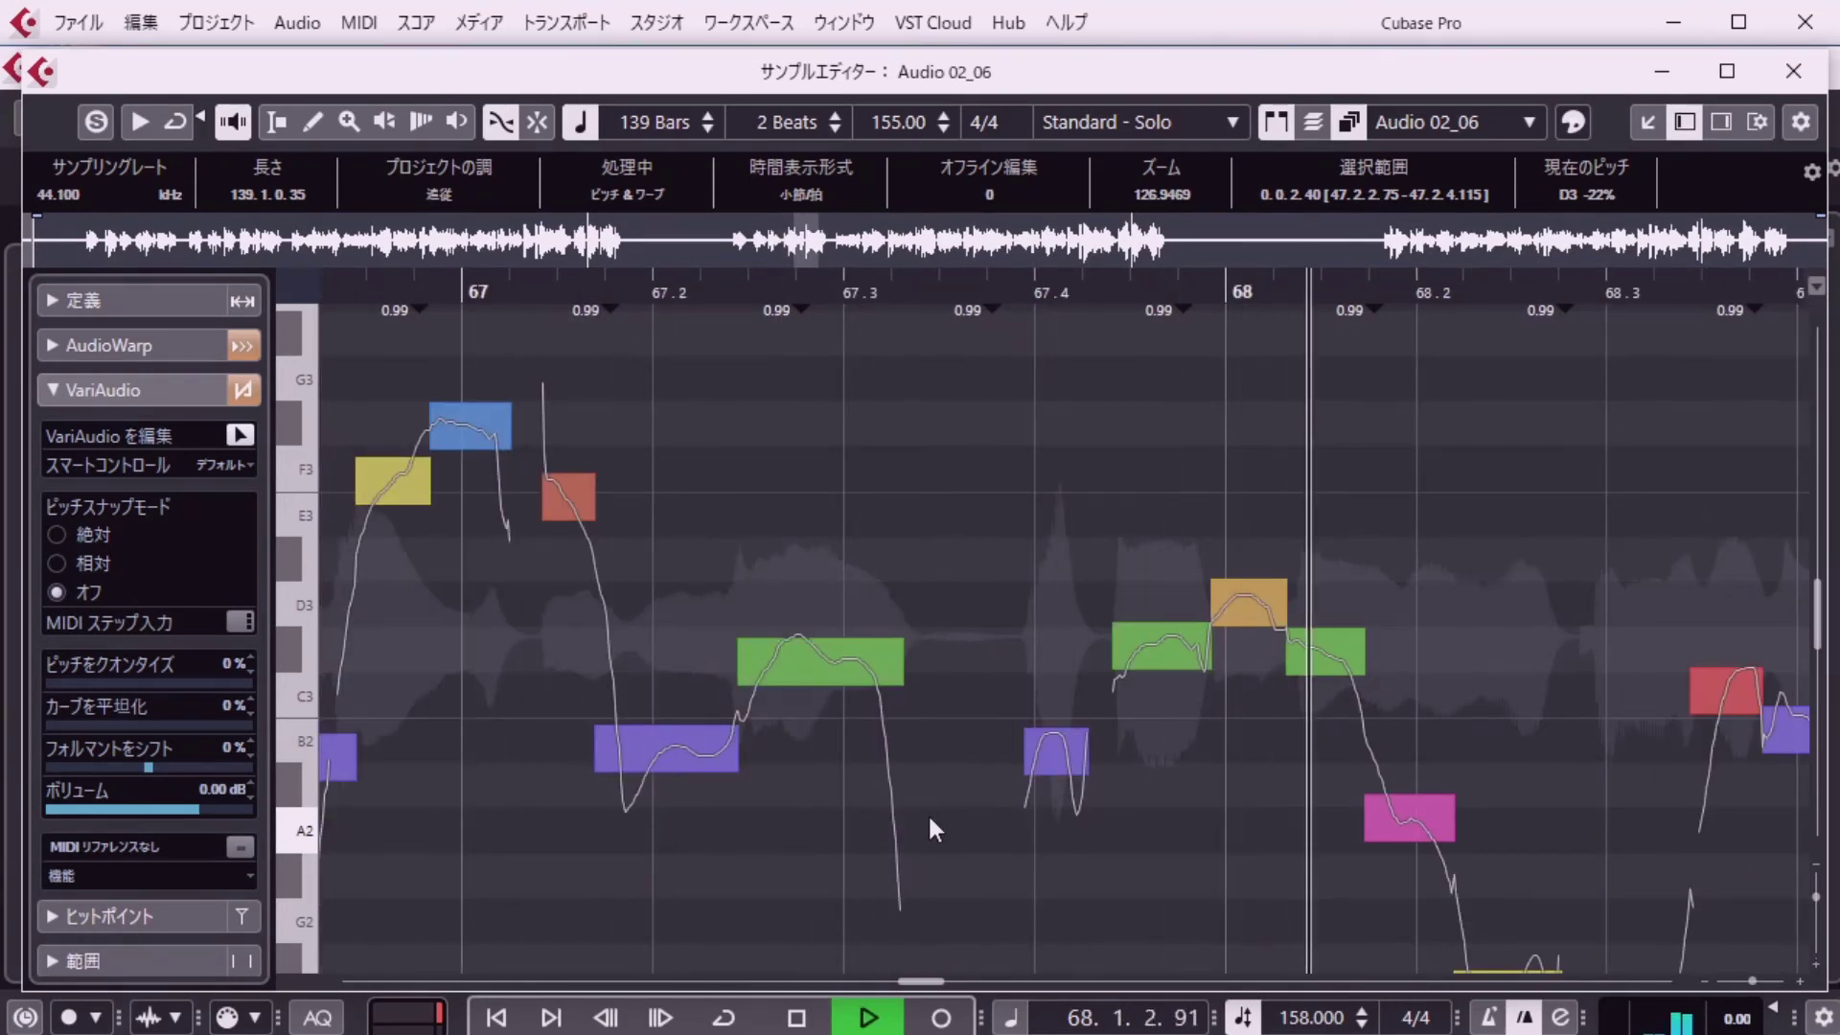
pyautogui.press('space')
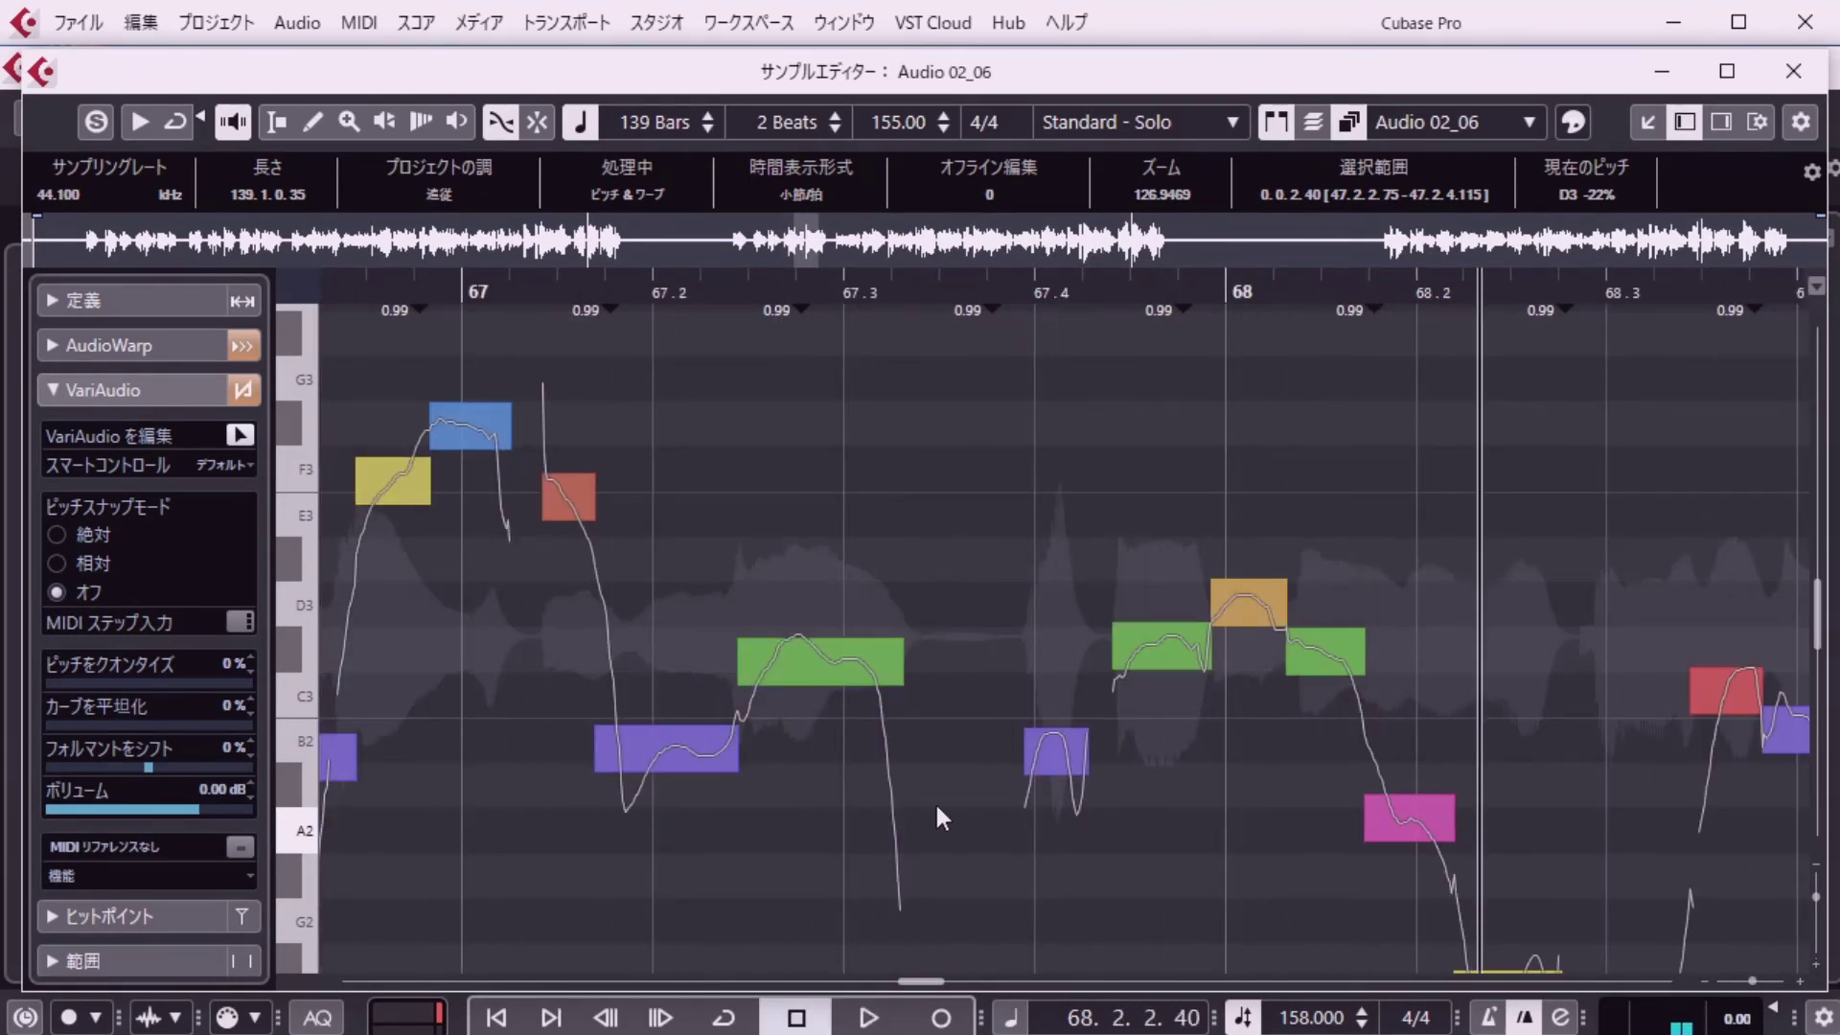
# Move the starts of the B2, C#3 and D3 notes leading into bar 68 earlier to 67.3.4.84, 67.4.2.55 and 67.4.4.88.
pyautogui.moveTo(1026, 759)
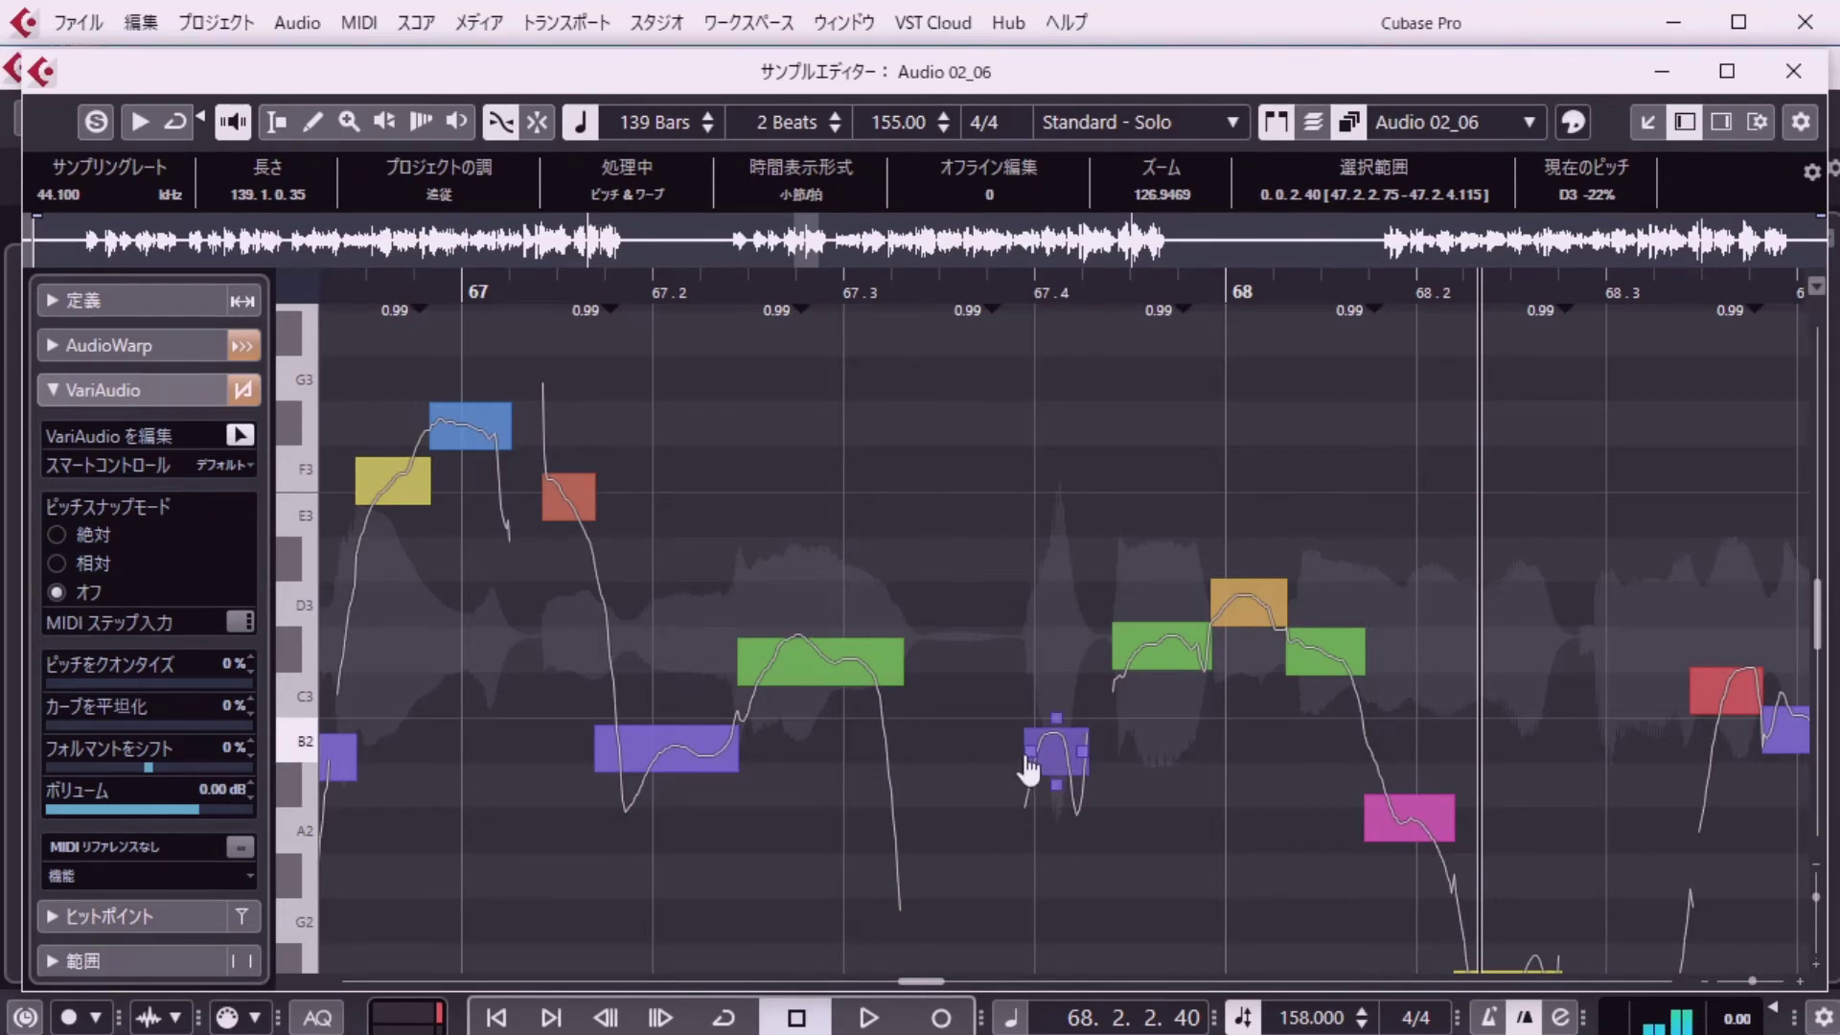
pyautogui.moveTo(1026, 755); pyautogui.dragTo(1021, 754)
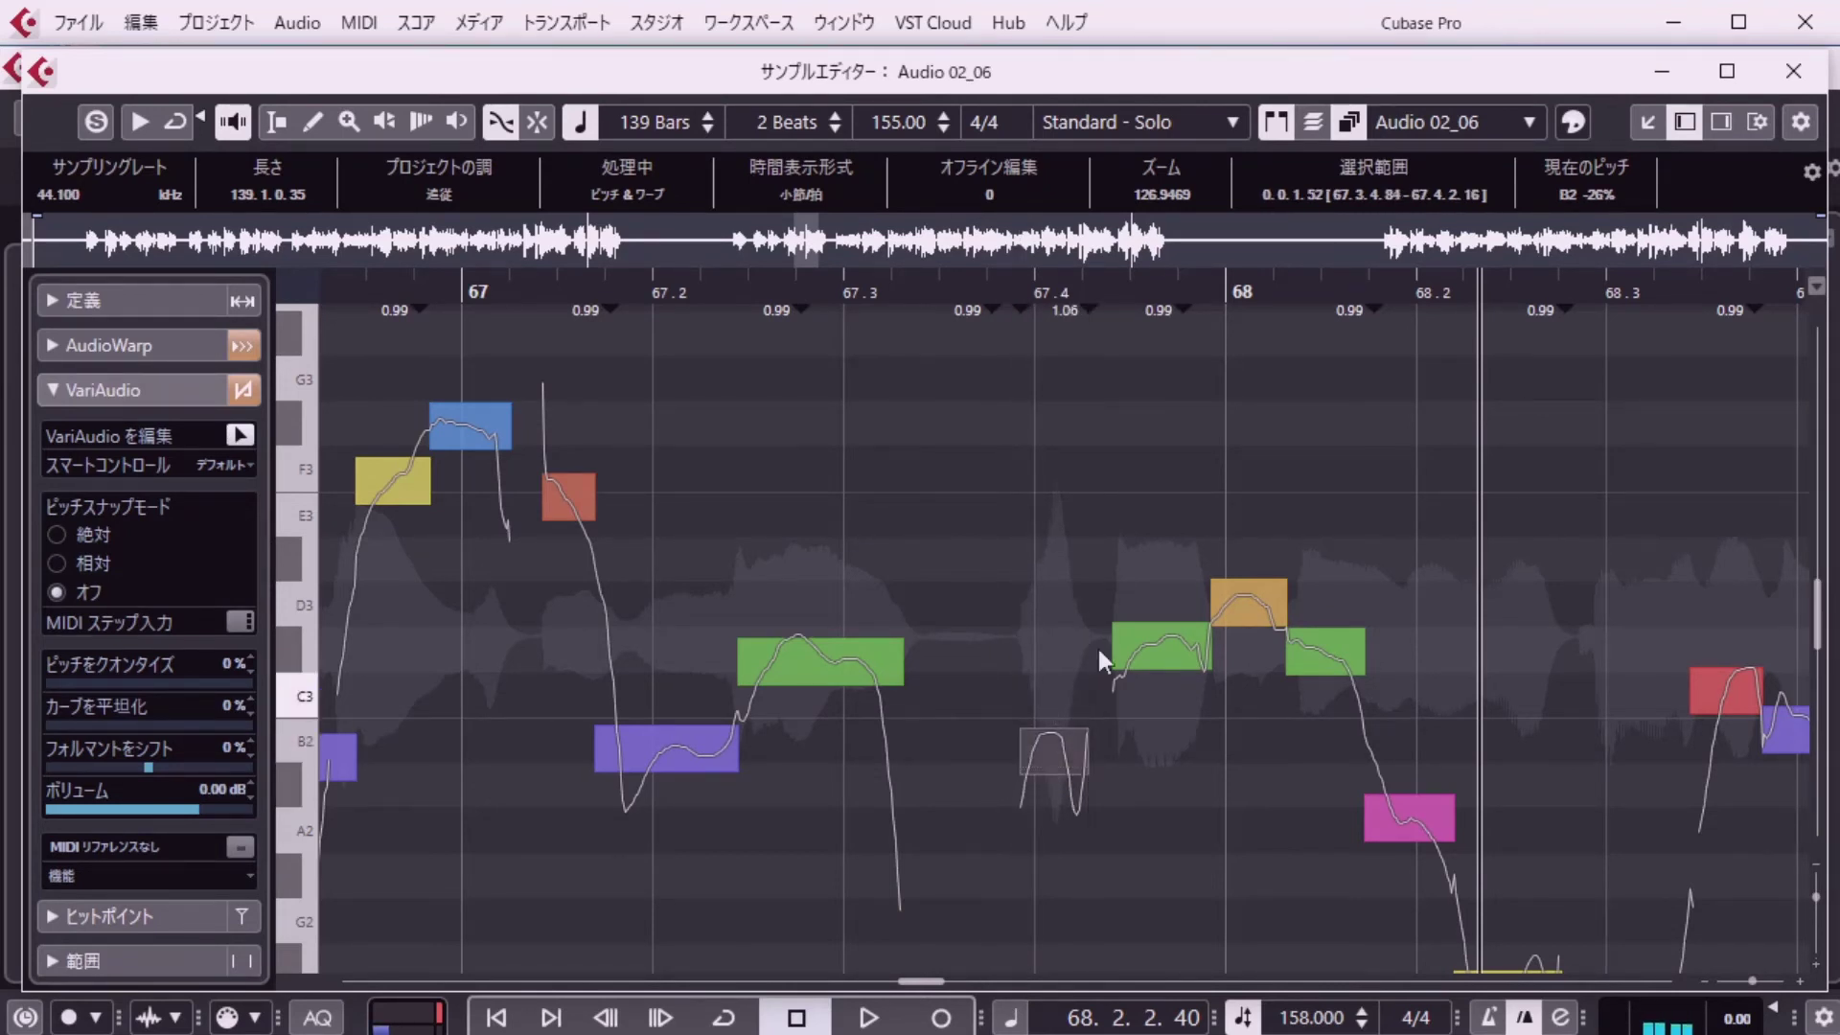
pyautogui.moveTo(1117, 646); pyautogui.dragTo(1104, 644)
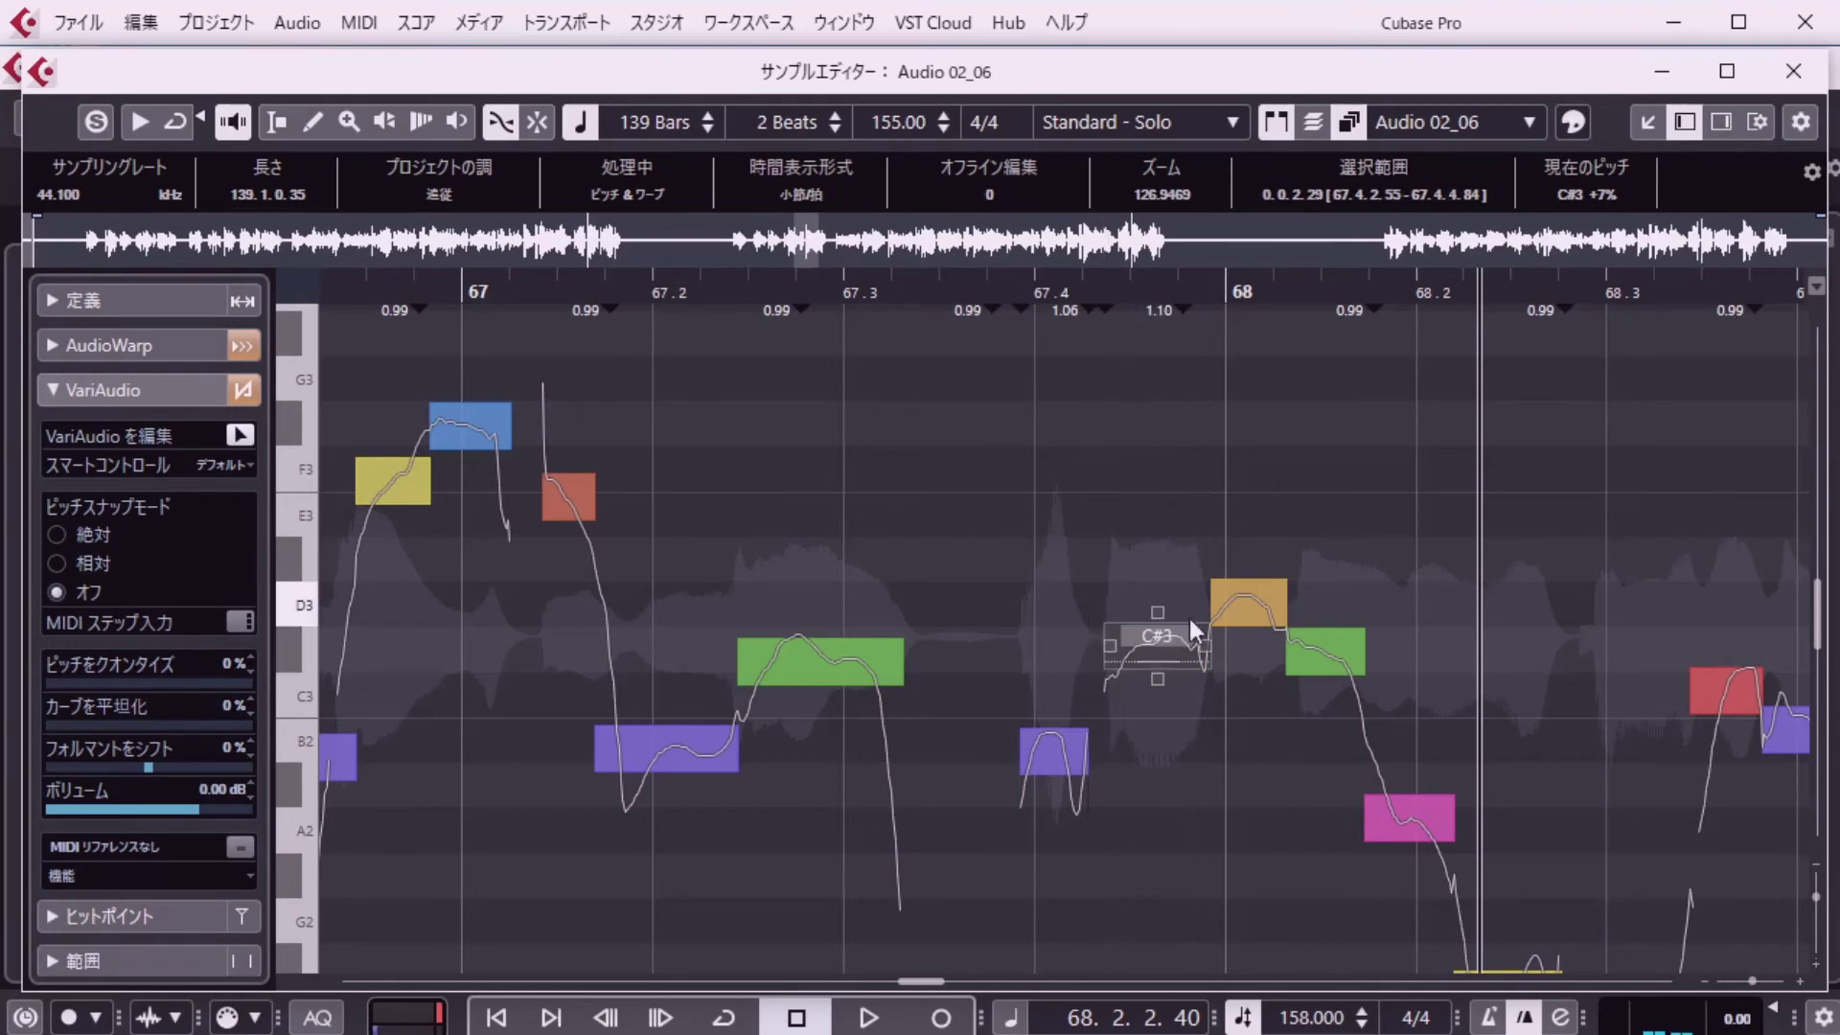
pyautogui.moveTo(1215, 601); pyautogui.dragTo(1209, 601)
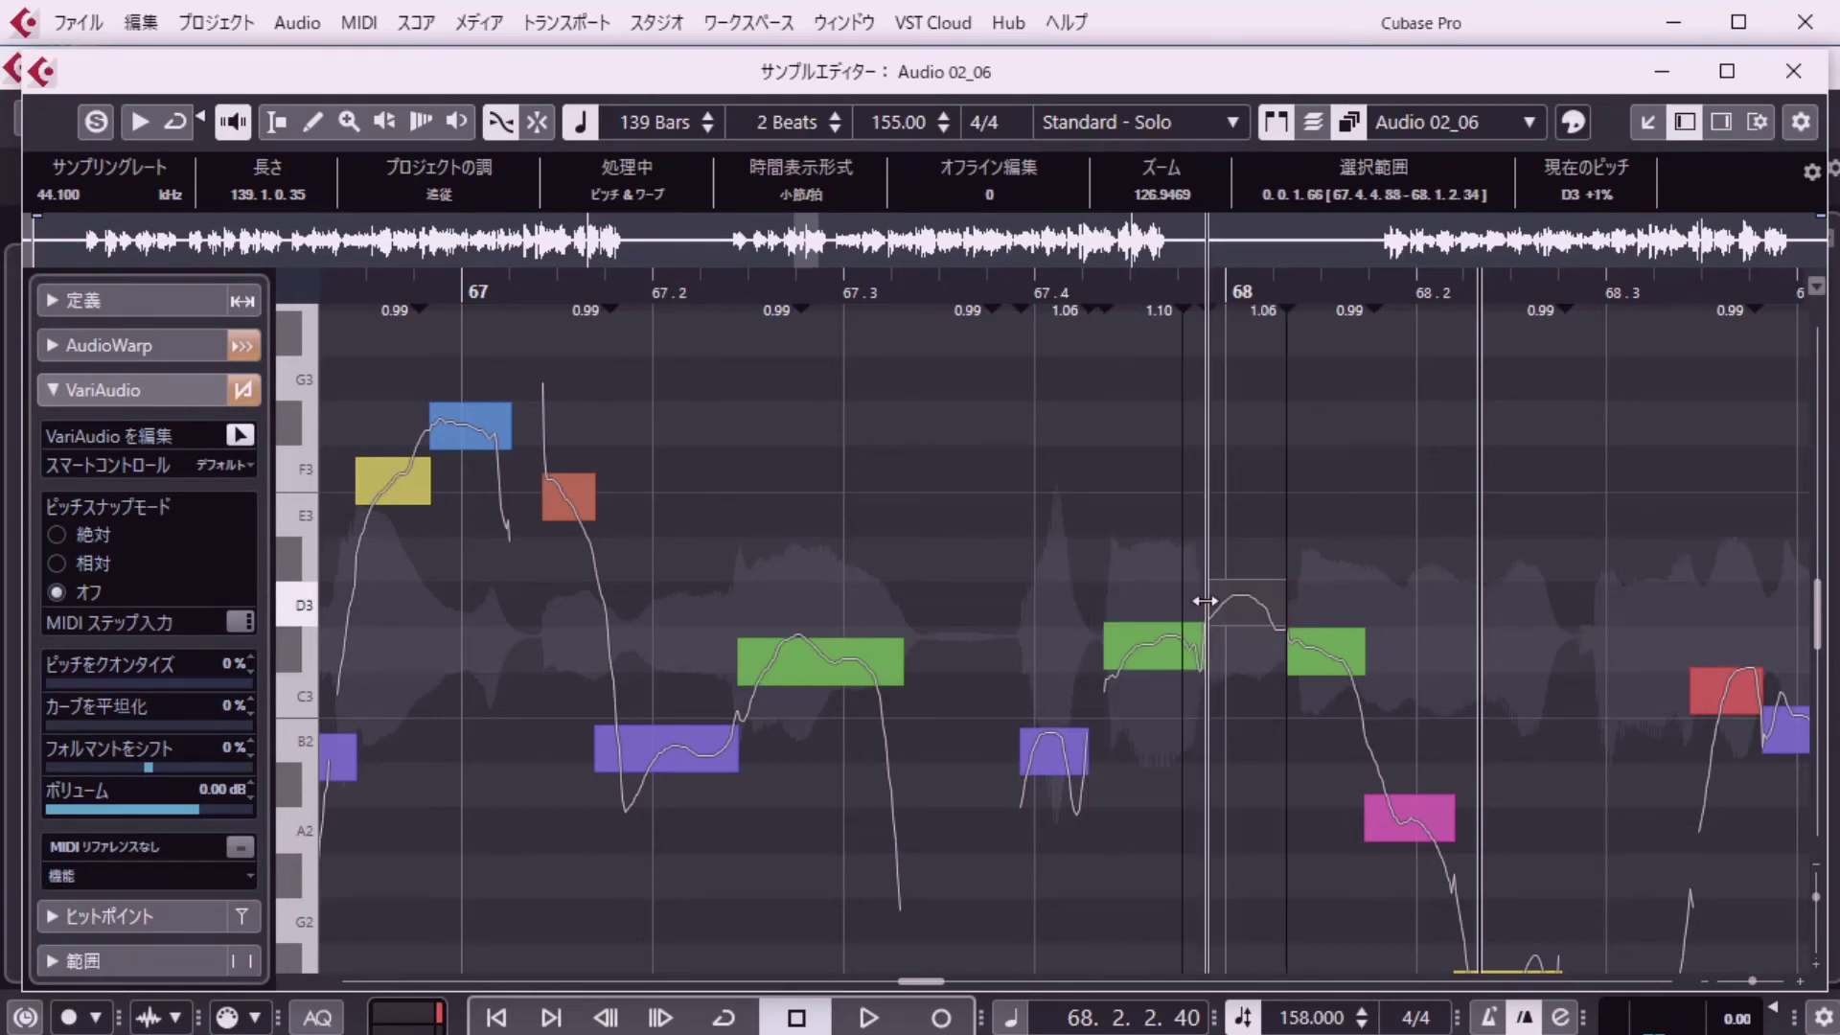
# Move the start of the A2 note just before 68.2 earlier to 68.1.3.92 and replay the phrase into bar 68.
pyautogui.click(1292, 651)
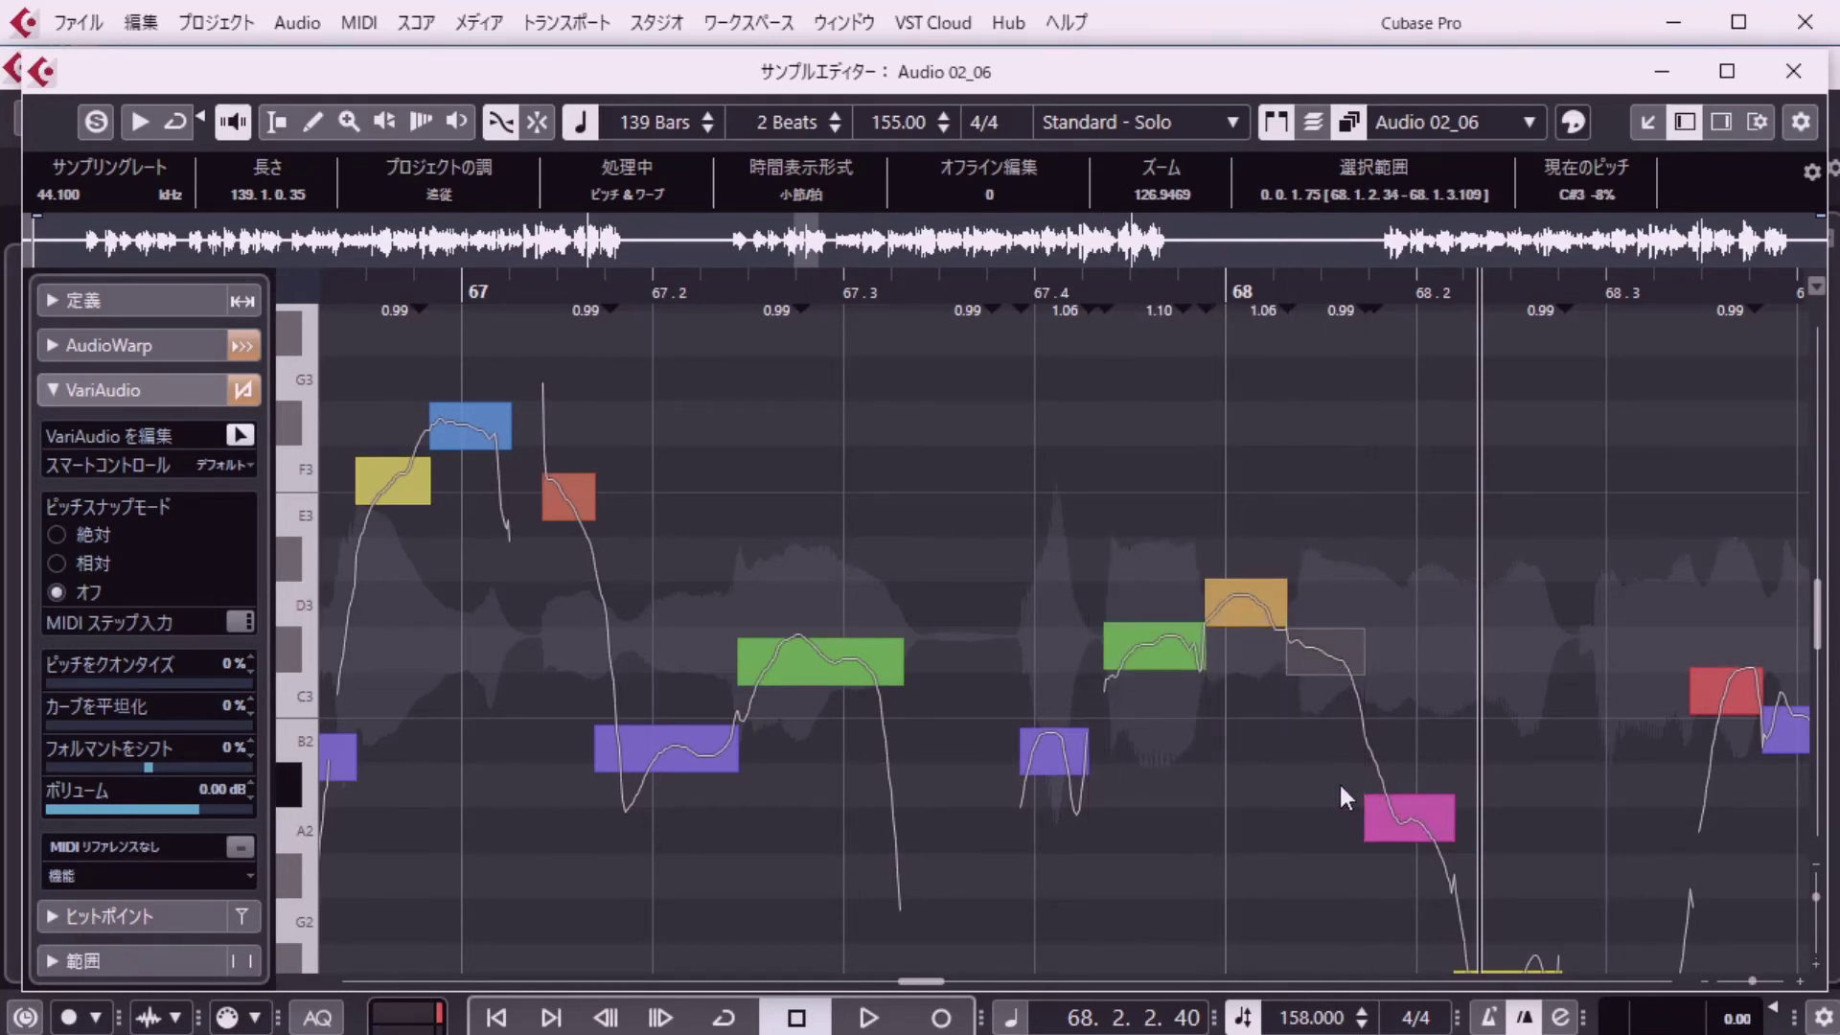
pyautogui.click(1365, 830)
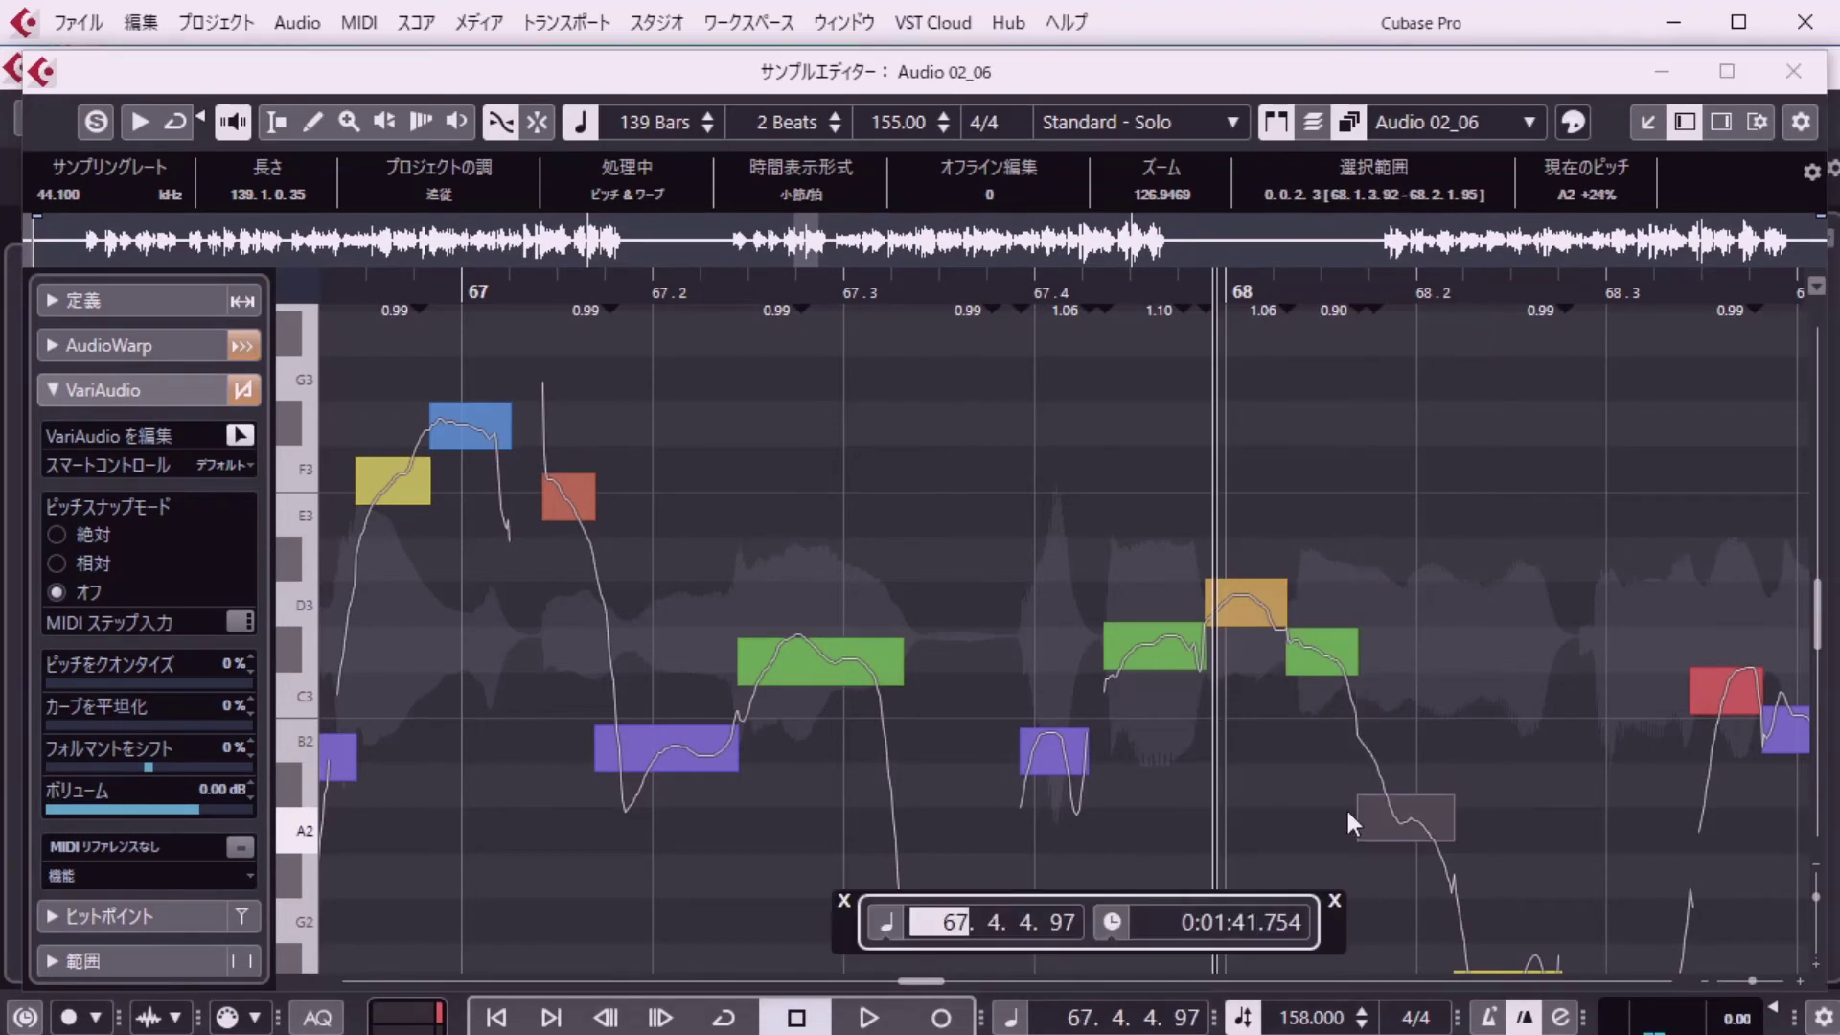
pyautogui.press('space')
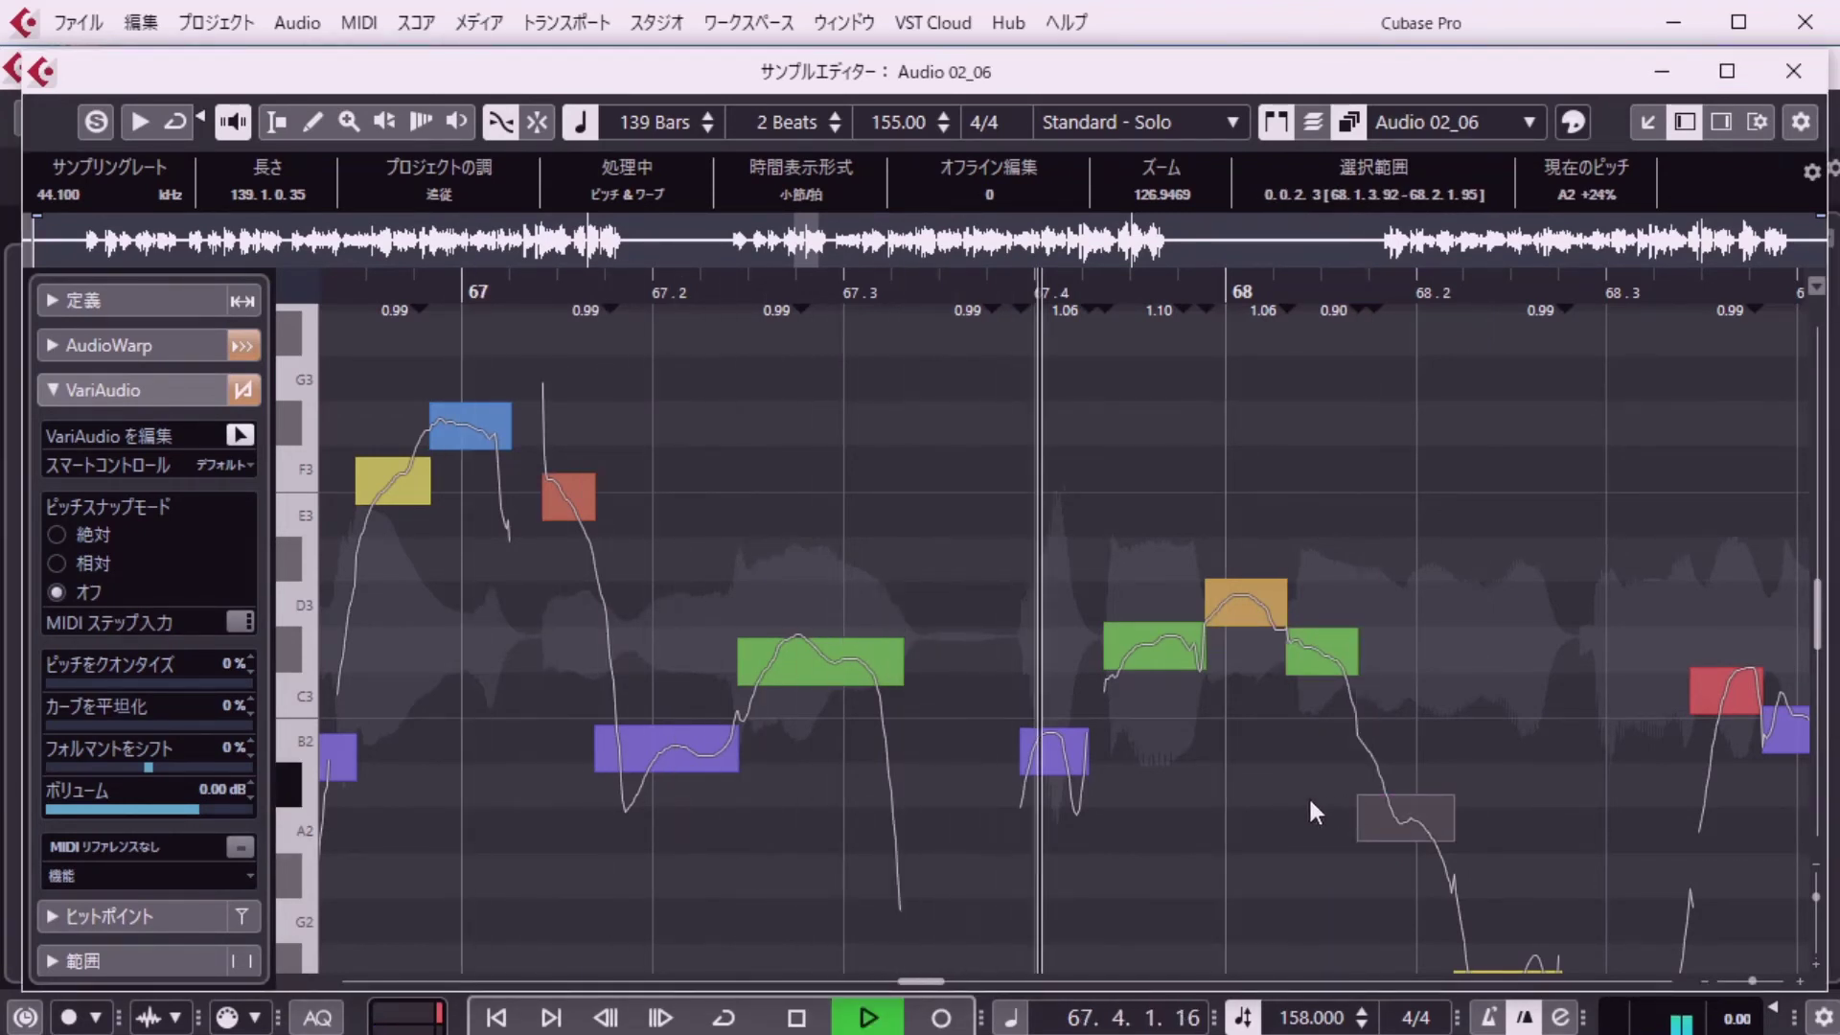
pyautogui.press('space')
# Move the starts of the F2 note after 68.2 and the E2 note before 68.3 earlier to 68.2.1.89 and 68.2.4.42.
pyautogui.scroll(-4, 1308, 793)
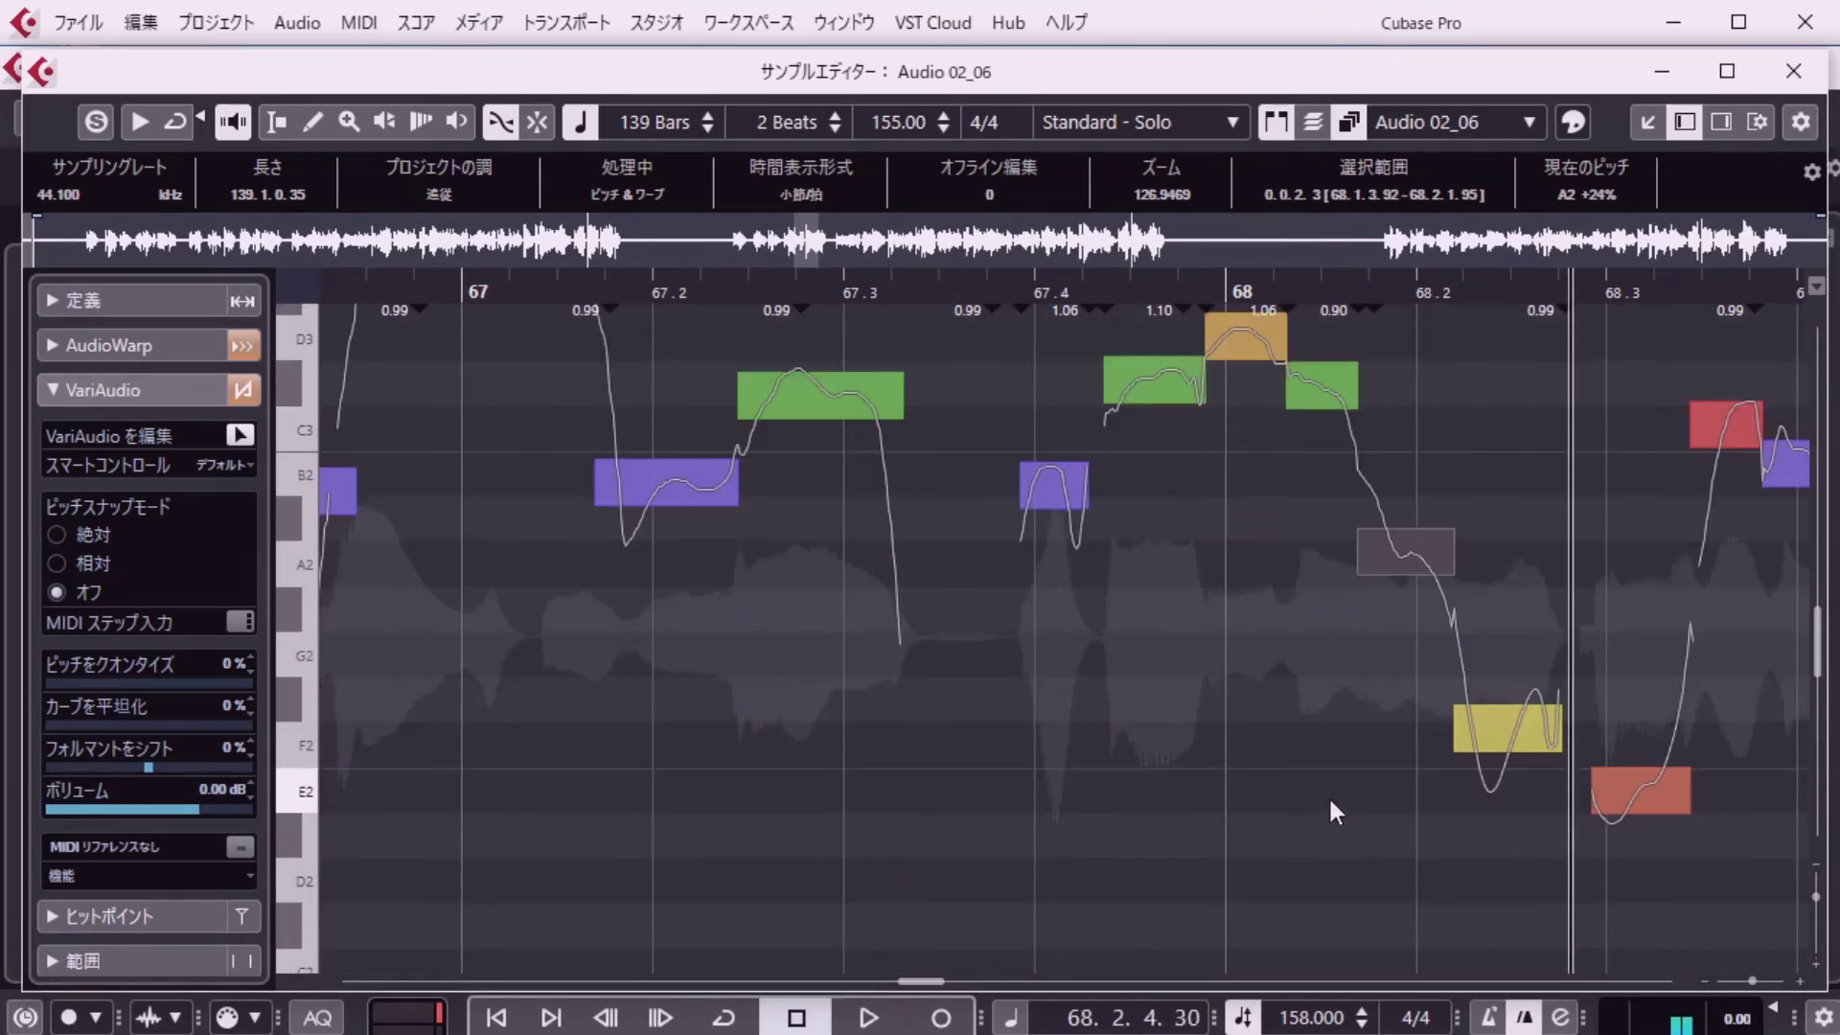
pyautogui.click(1457, 730)
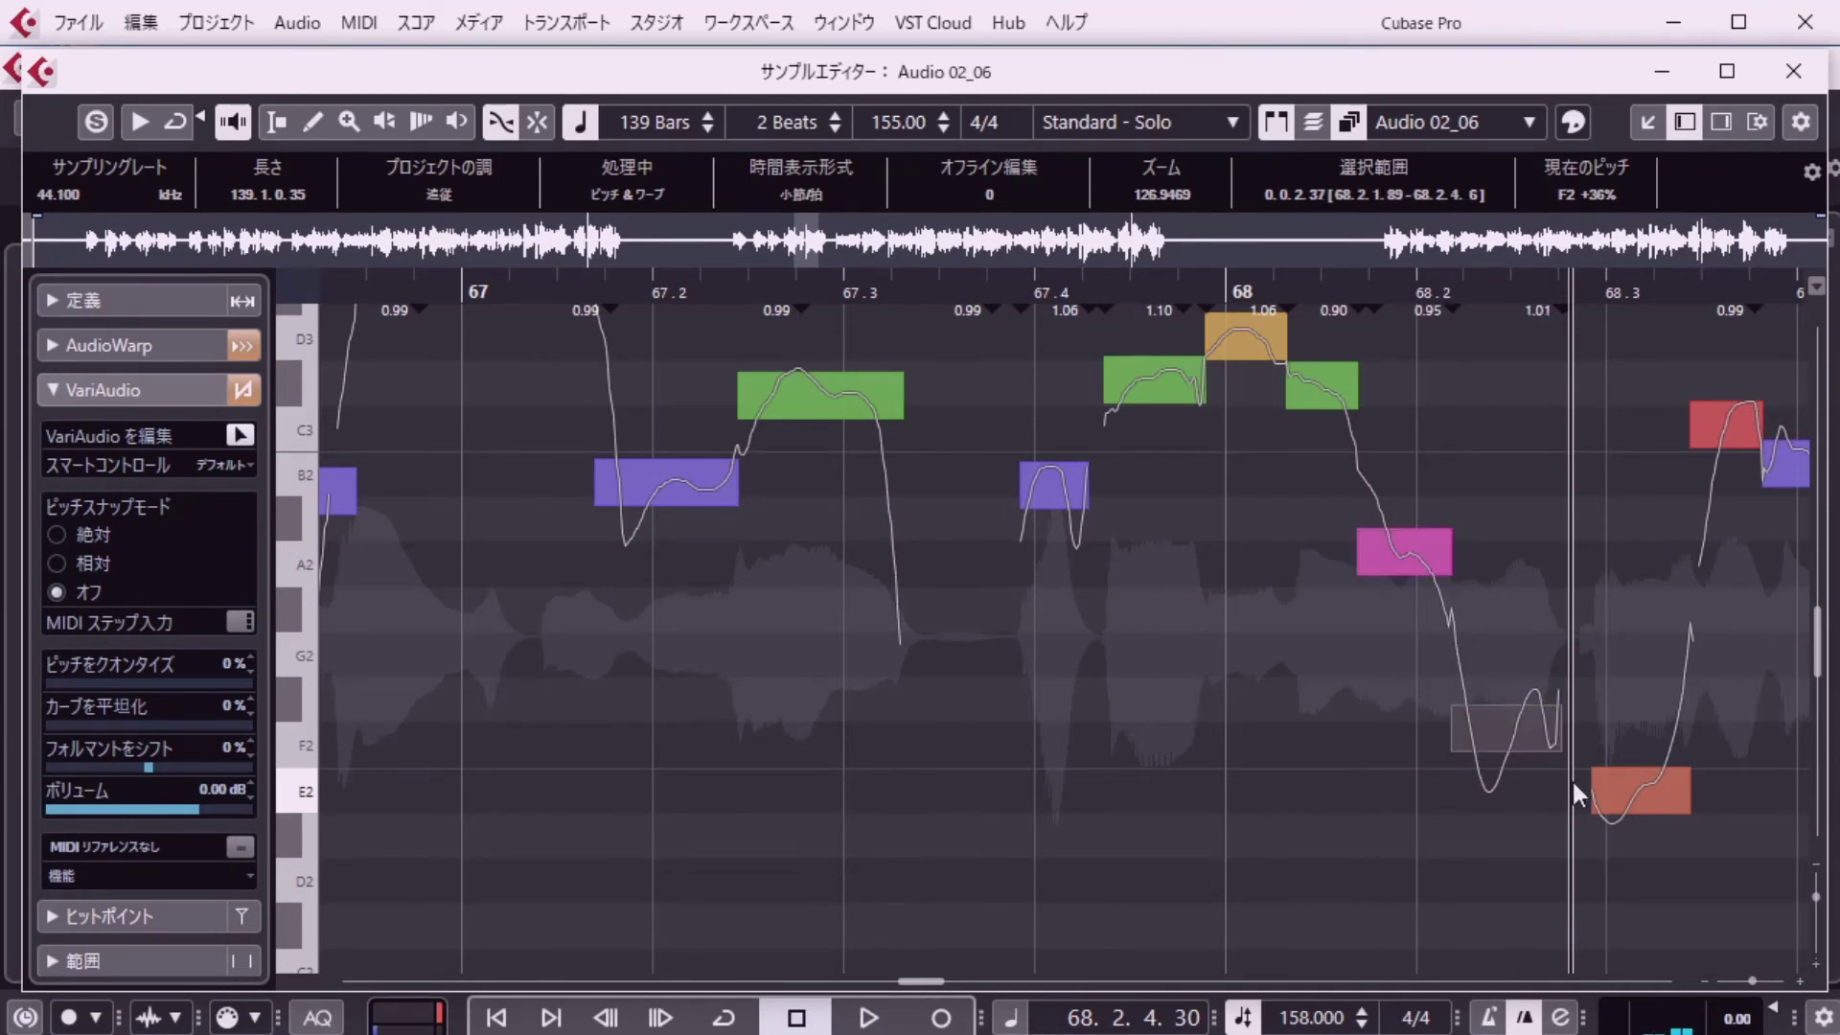
pyautogui.moveTo(1599, 794); pyautogui.dragTo(1576, 793)
# Replay from 67.1.1.0 into bar 69, ease the E2 note's start back to 68.2.4.63, and play the phrase again.
pyautogui.press('KP_1')
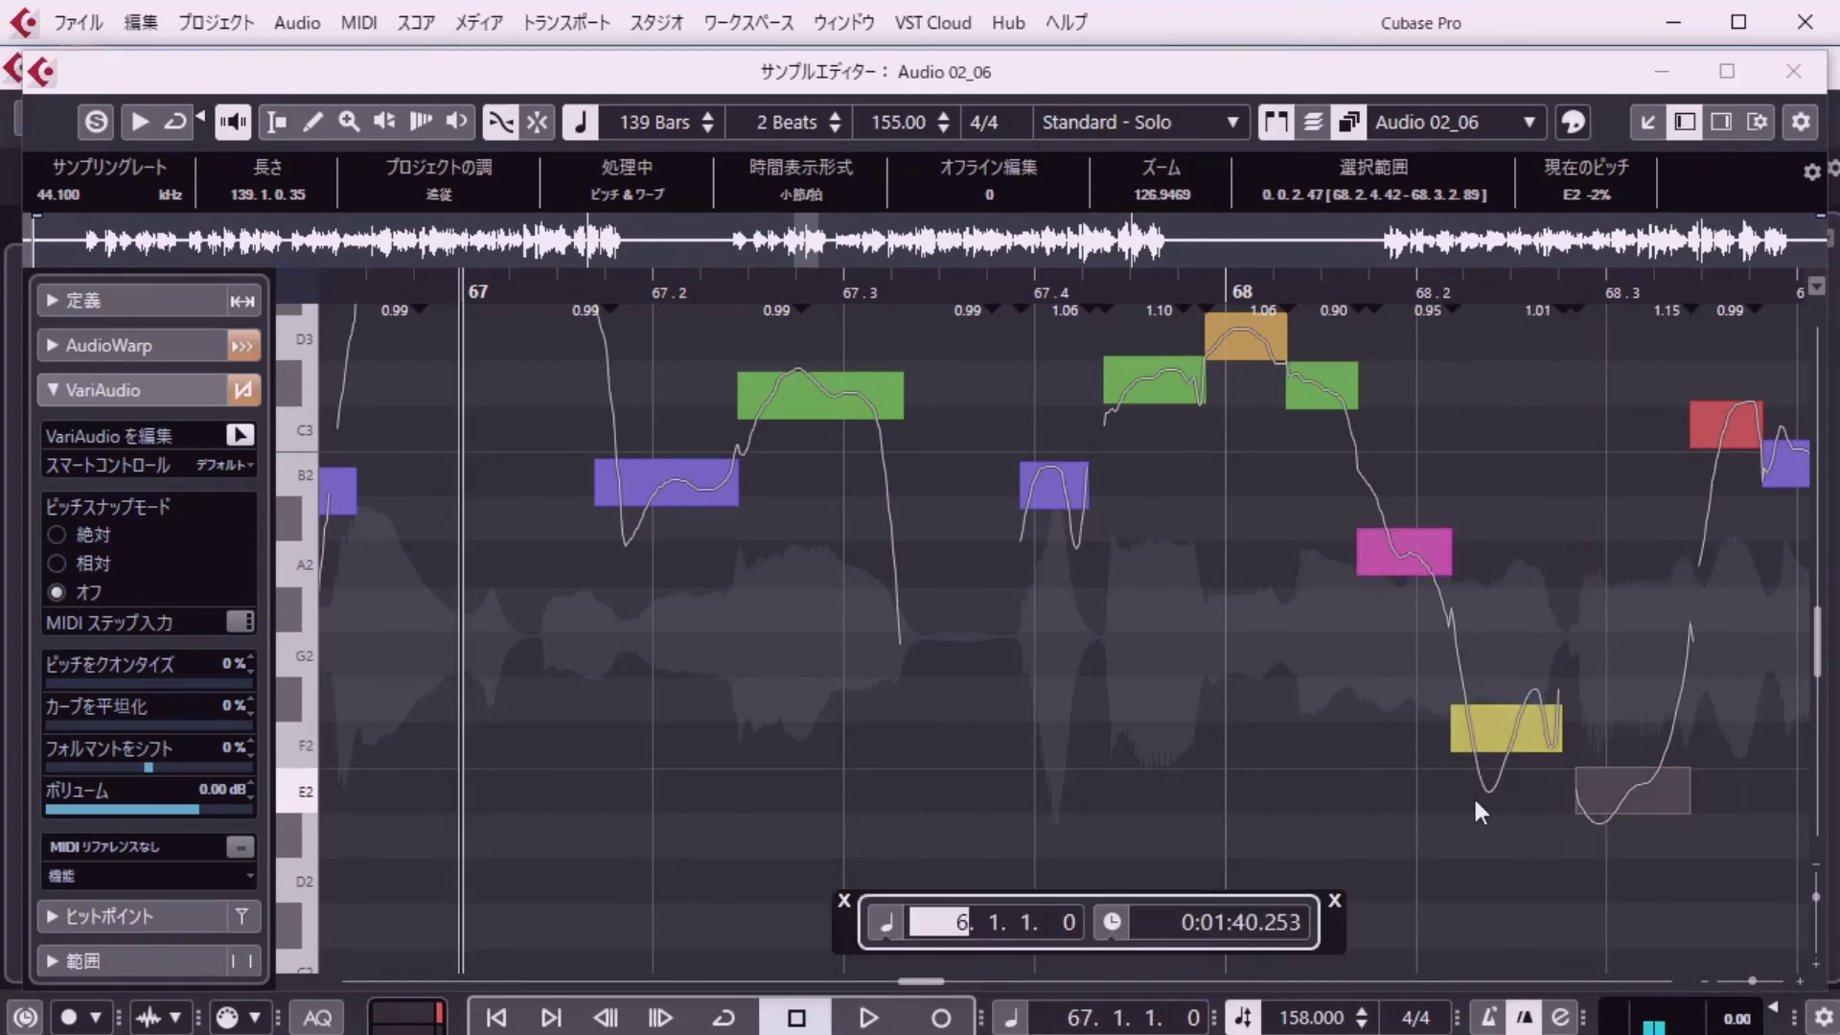
pyautogui.press('space')
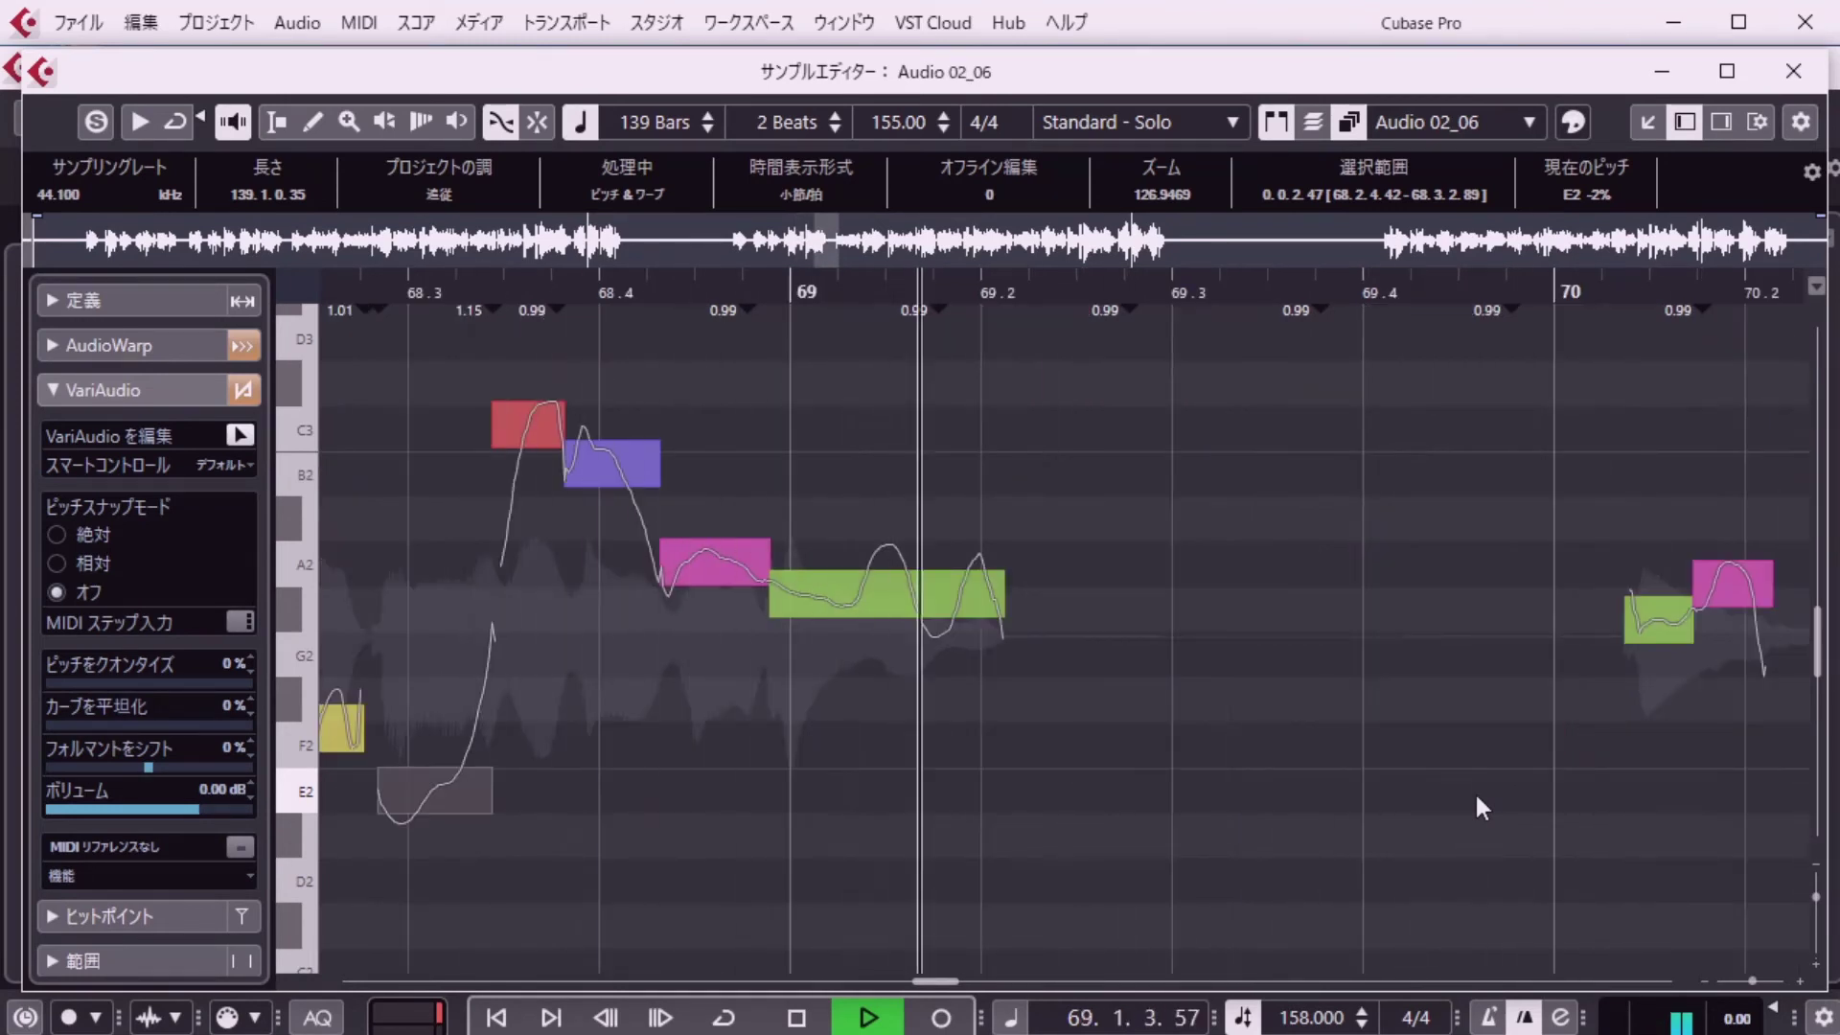
pyautogui.press('space')
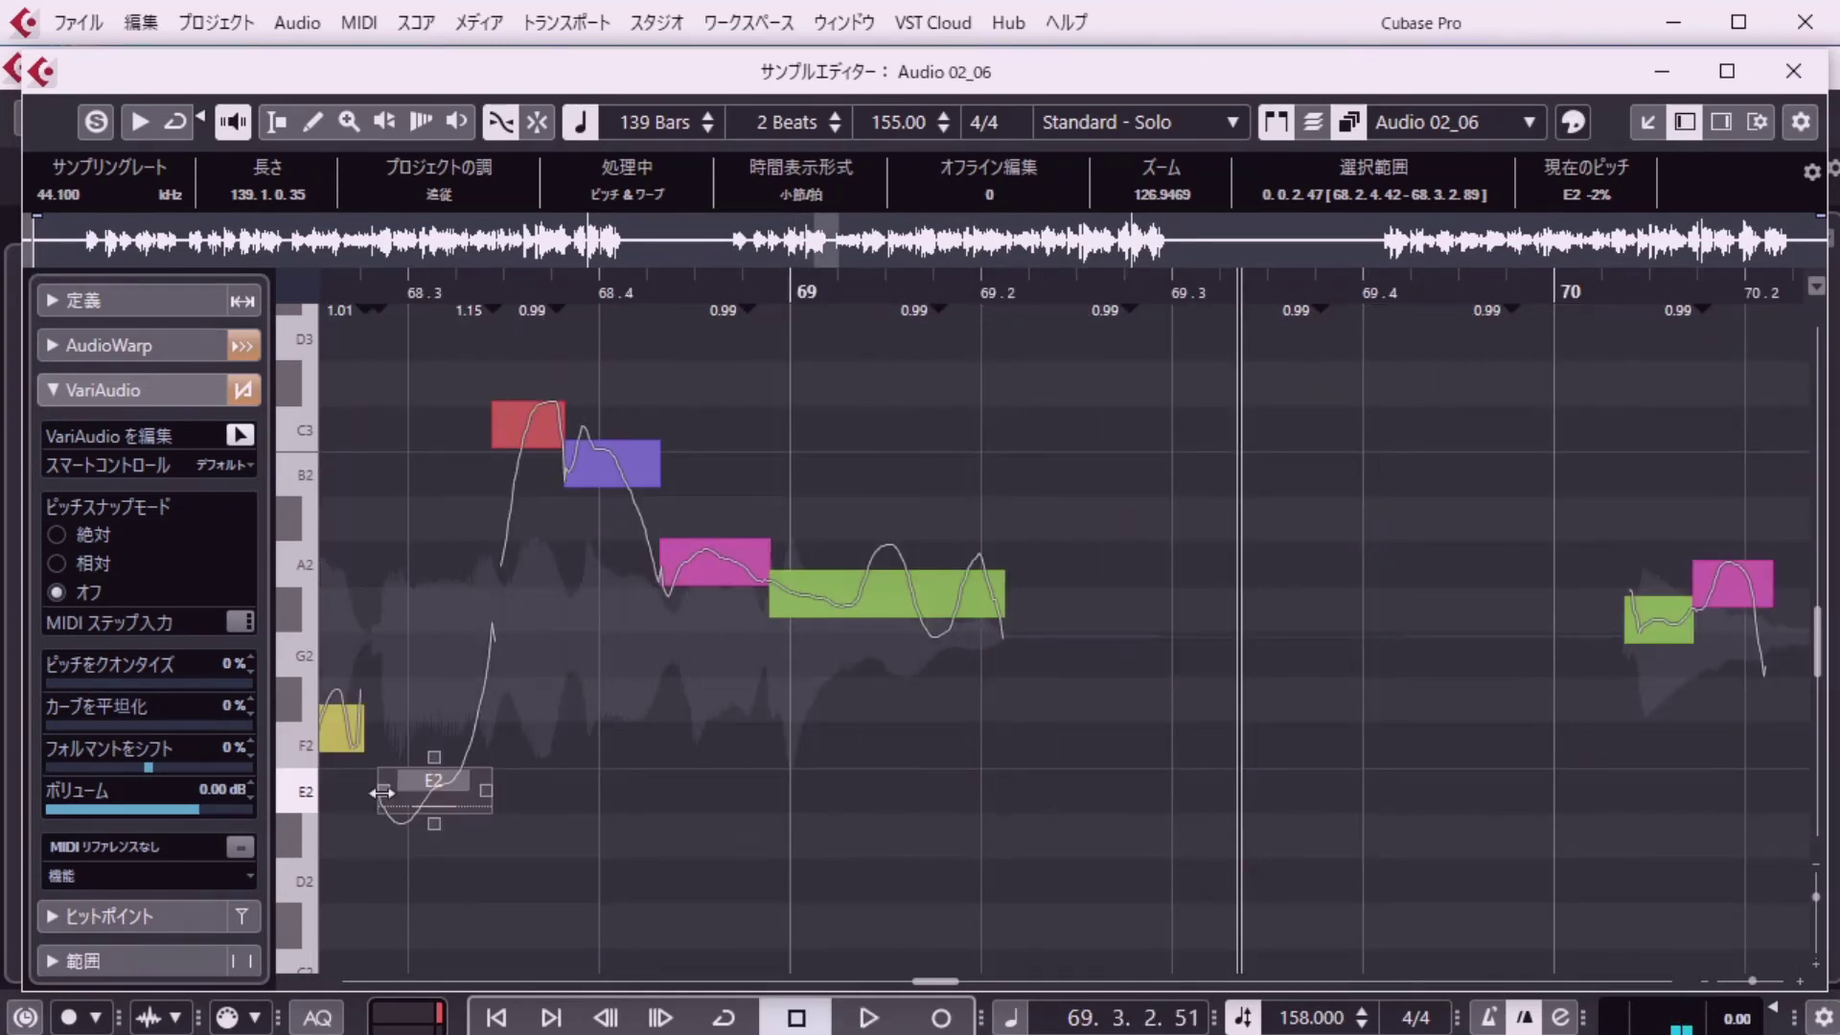
pyautogui.press('space')
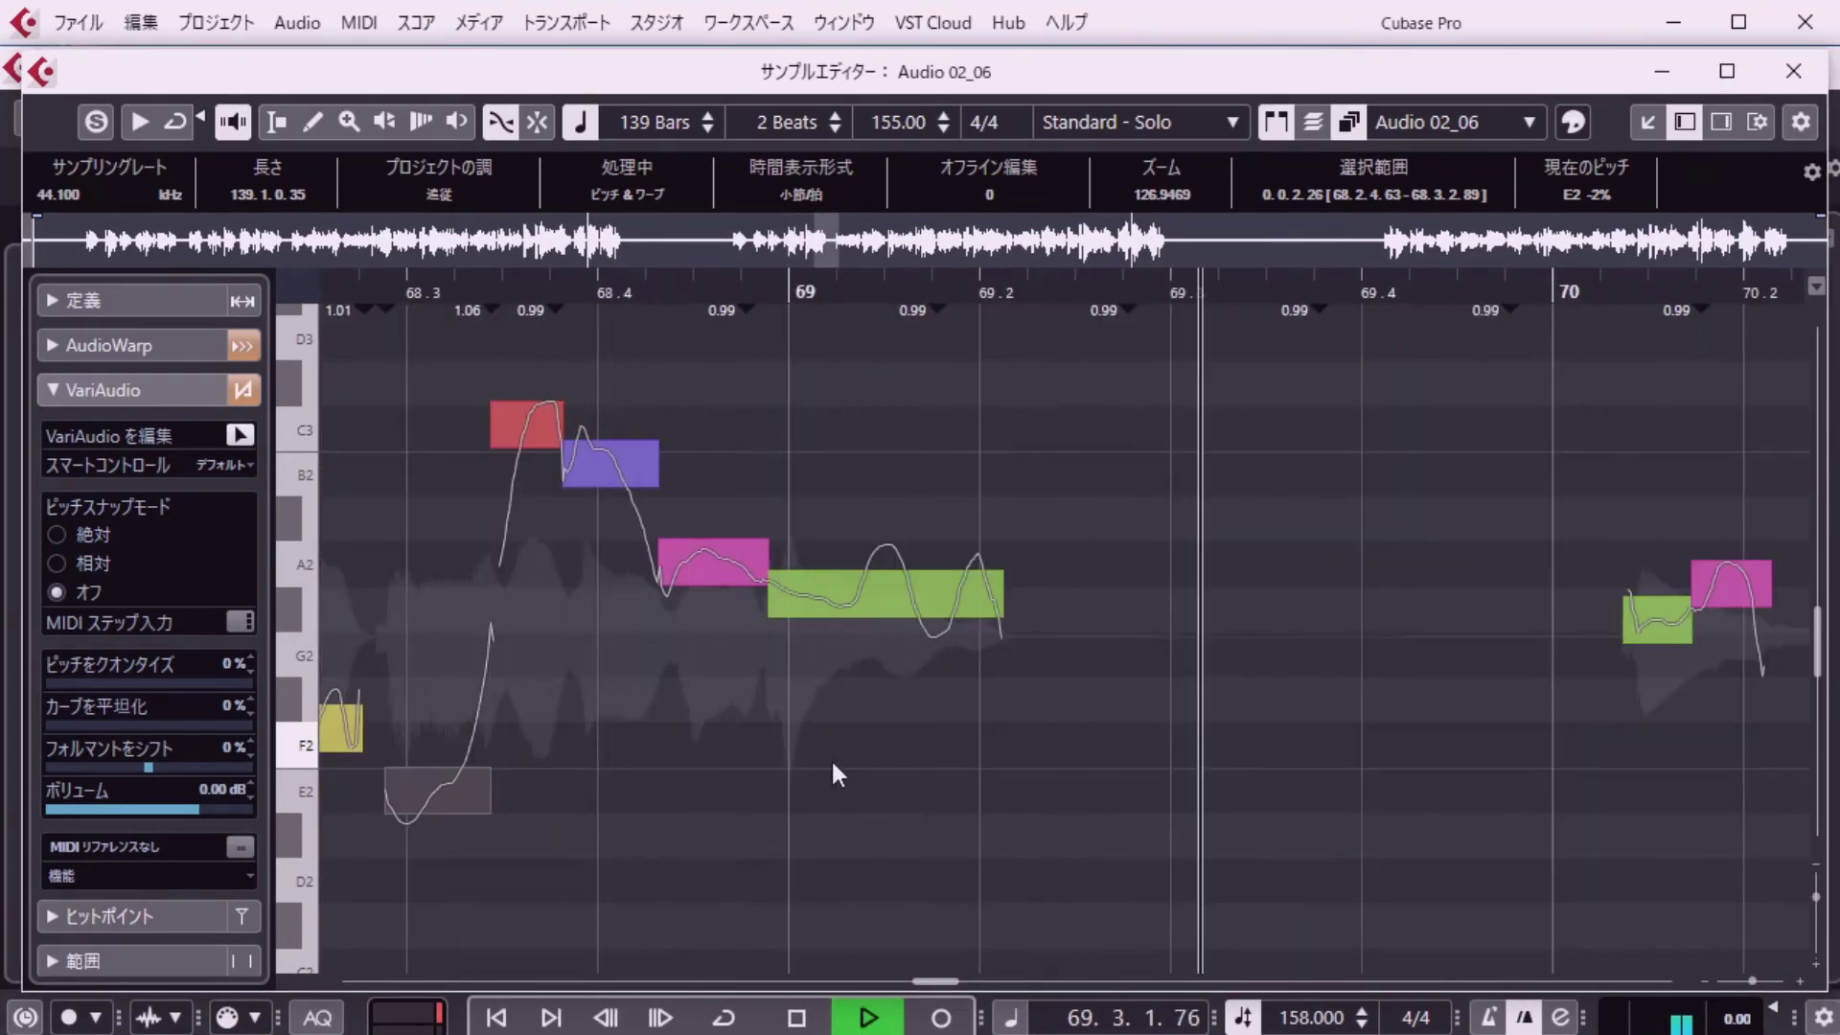
# Stop the current playback and play the vocal from bar 81.
pyautogui.press('space')
pyautogui.hotkey('shift', 'p')
pyautogui.write('81. 1. 1. 0')
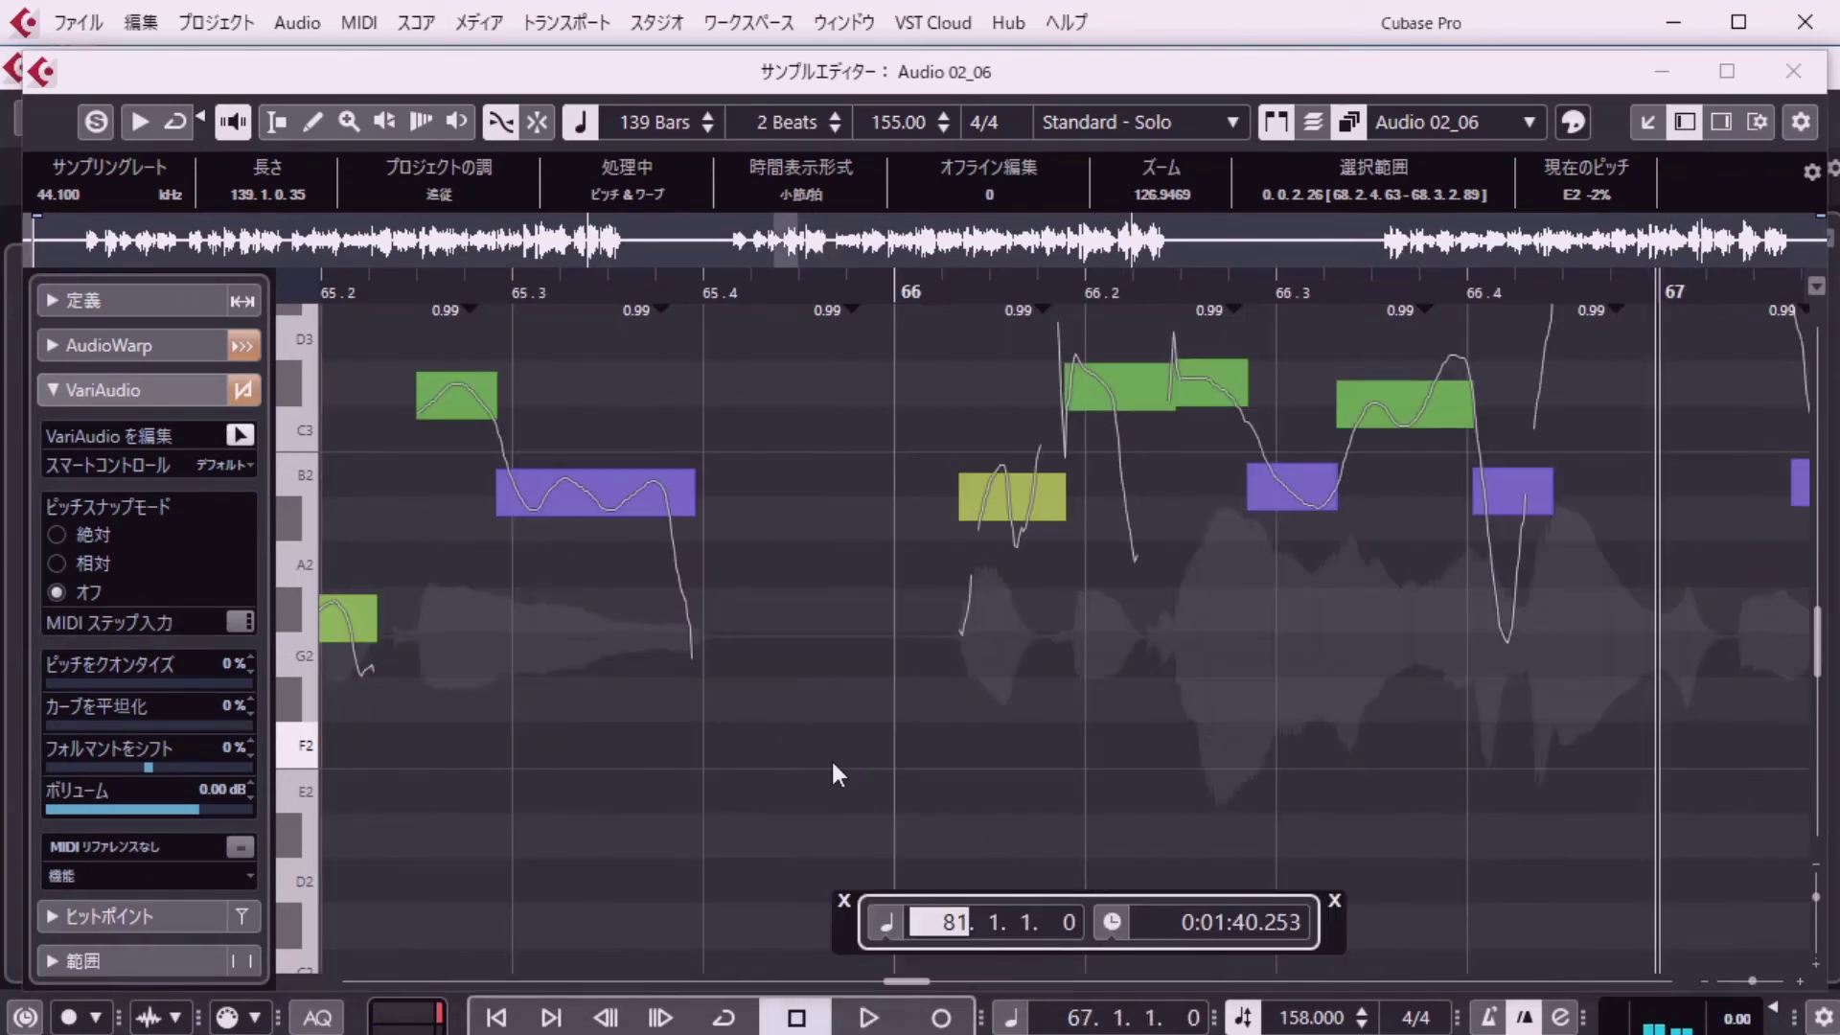
pyautogui.press('Return')
pyautogui.press('space')
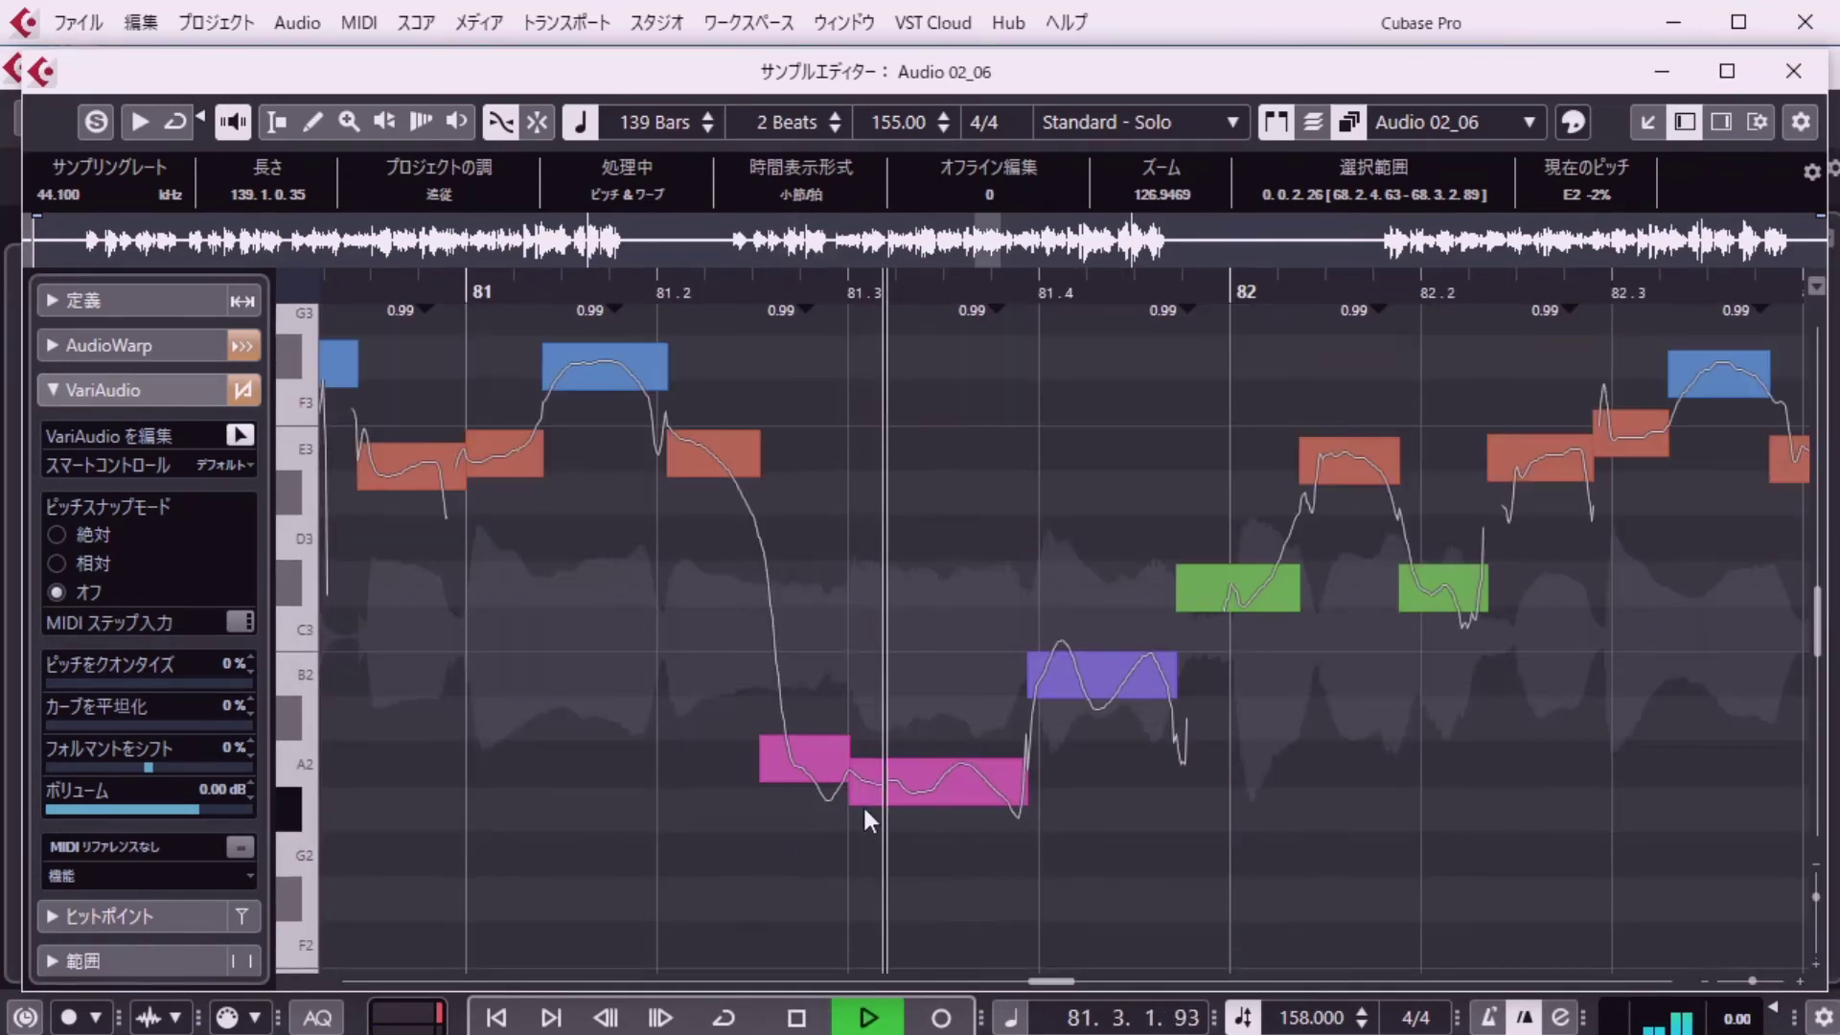
# Return to bar 80 and play the phrase leading into bar 81 twice.
pyautogui.press('space')
pyautogui.hotkey('shift', 'p')
pyautogui.write('80. 2. 2. 34')
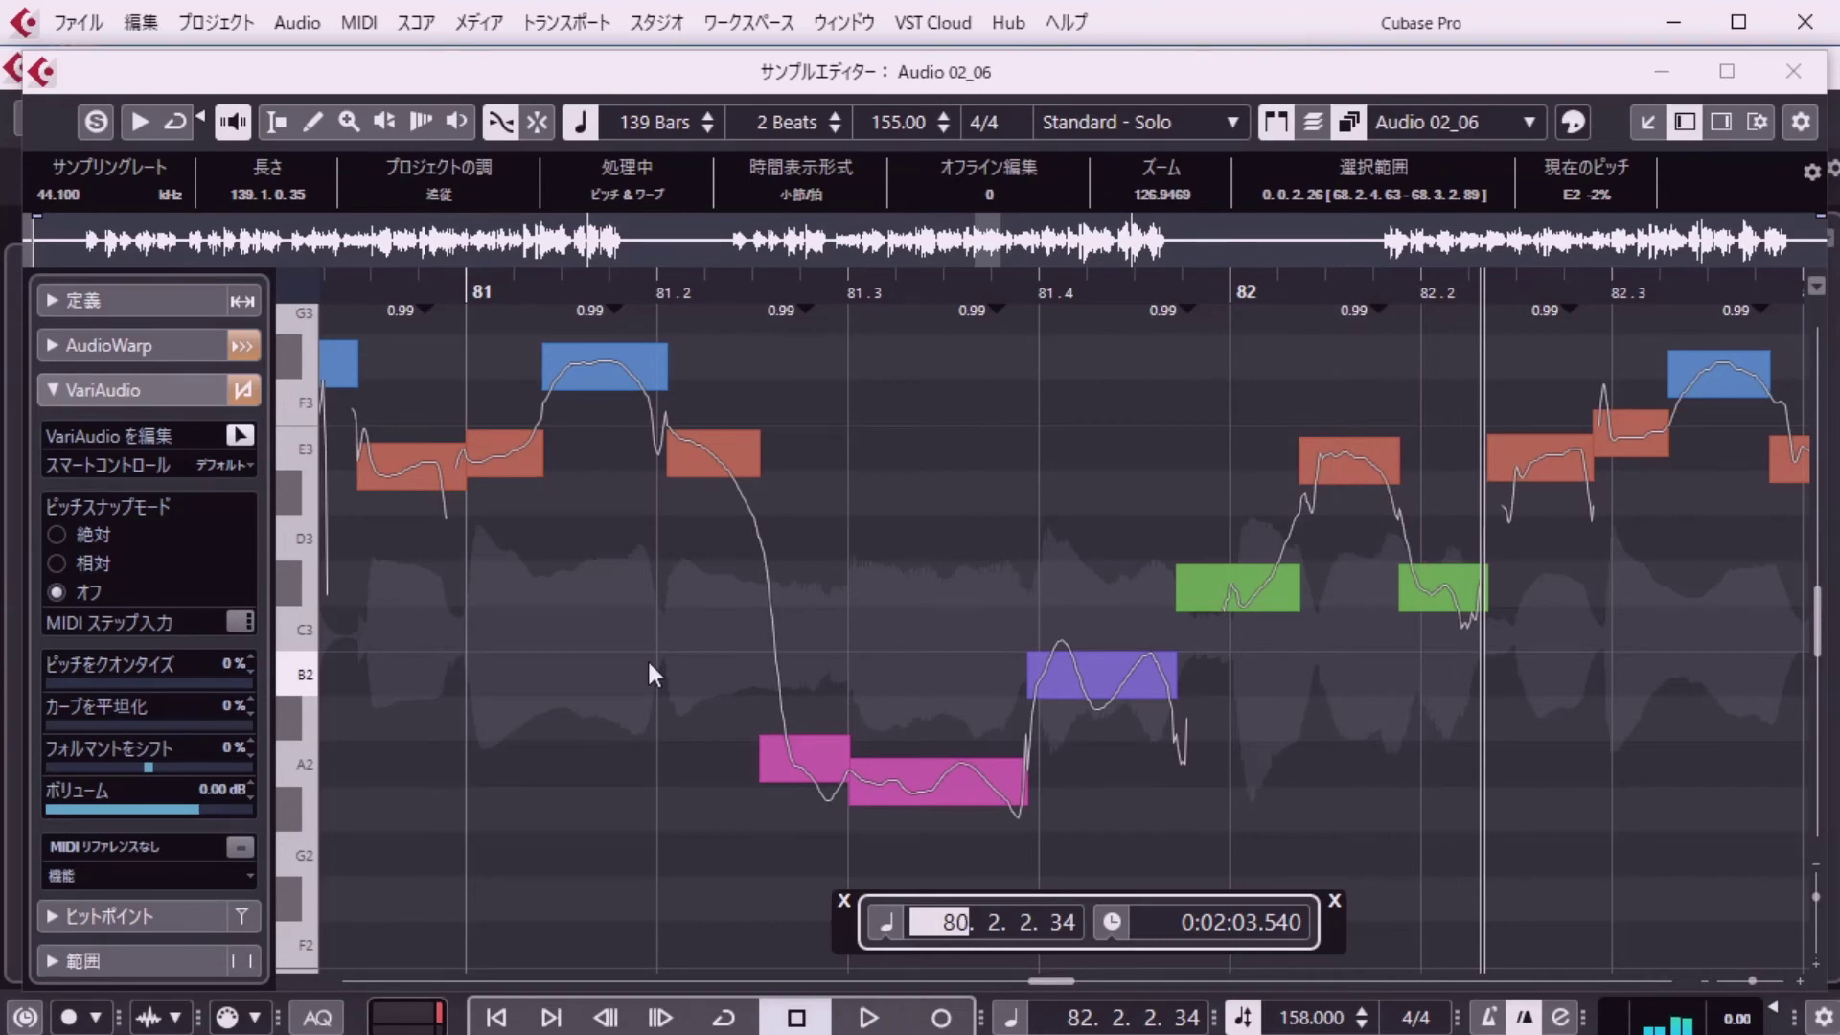
pyautogui.press('Return')
pyautogui.press('space')
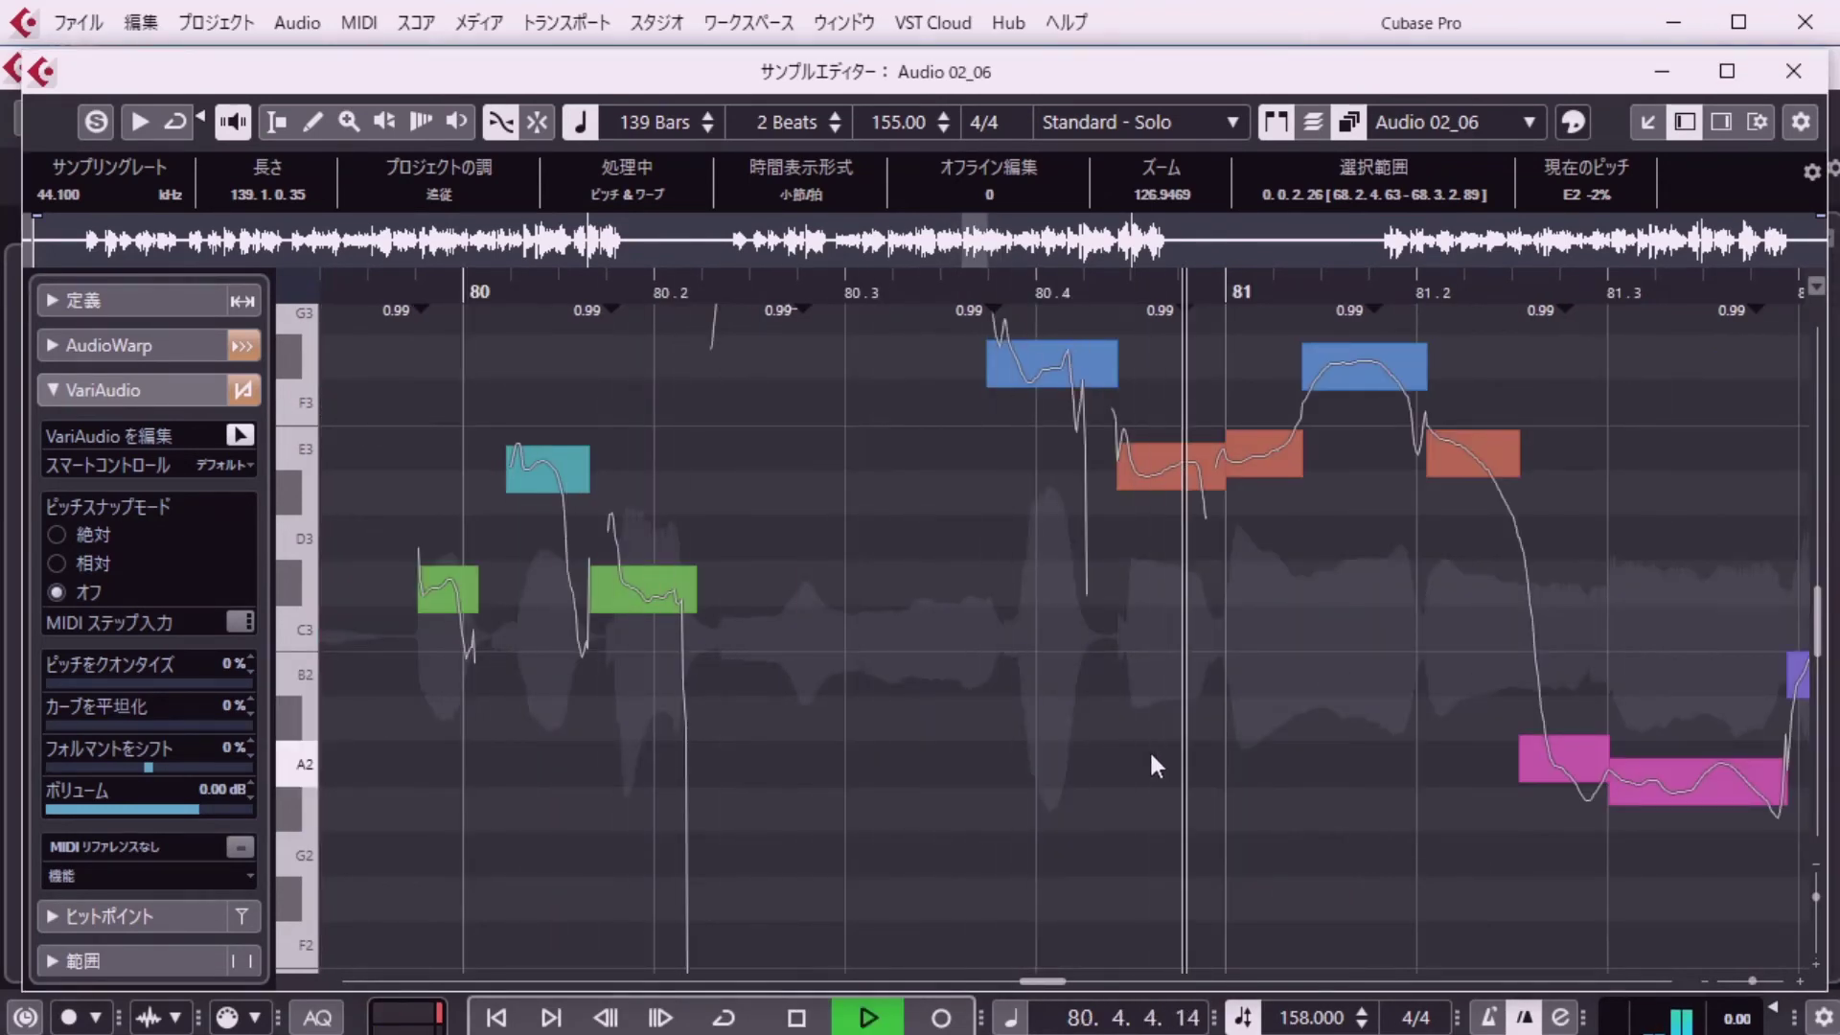
pyautogui.scroll(3, 1073, 760)
pyautogui.press('space')
pyautogui.hotkey('shift', 'p')
pyautogui.write('8. 1. 1.')
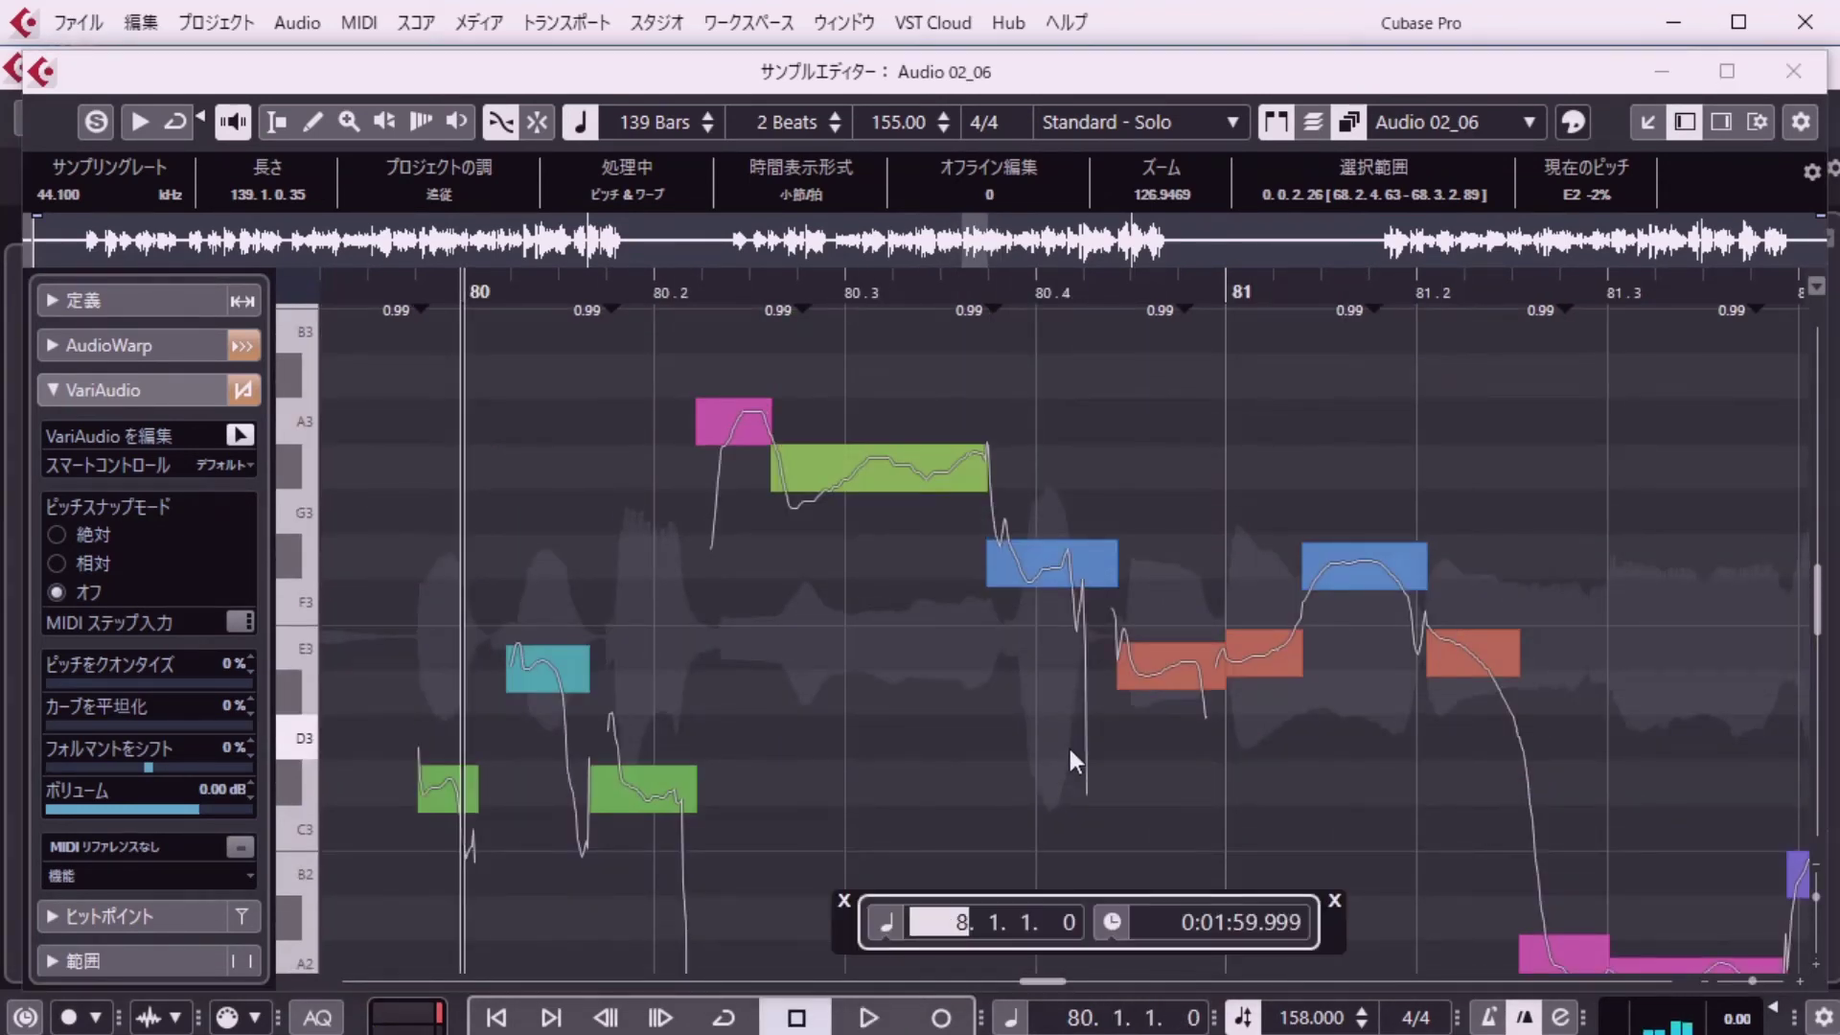
pyautogui.write('0')
pyautogui.press('Return')
pyautogui.press('space')
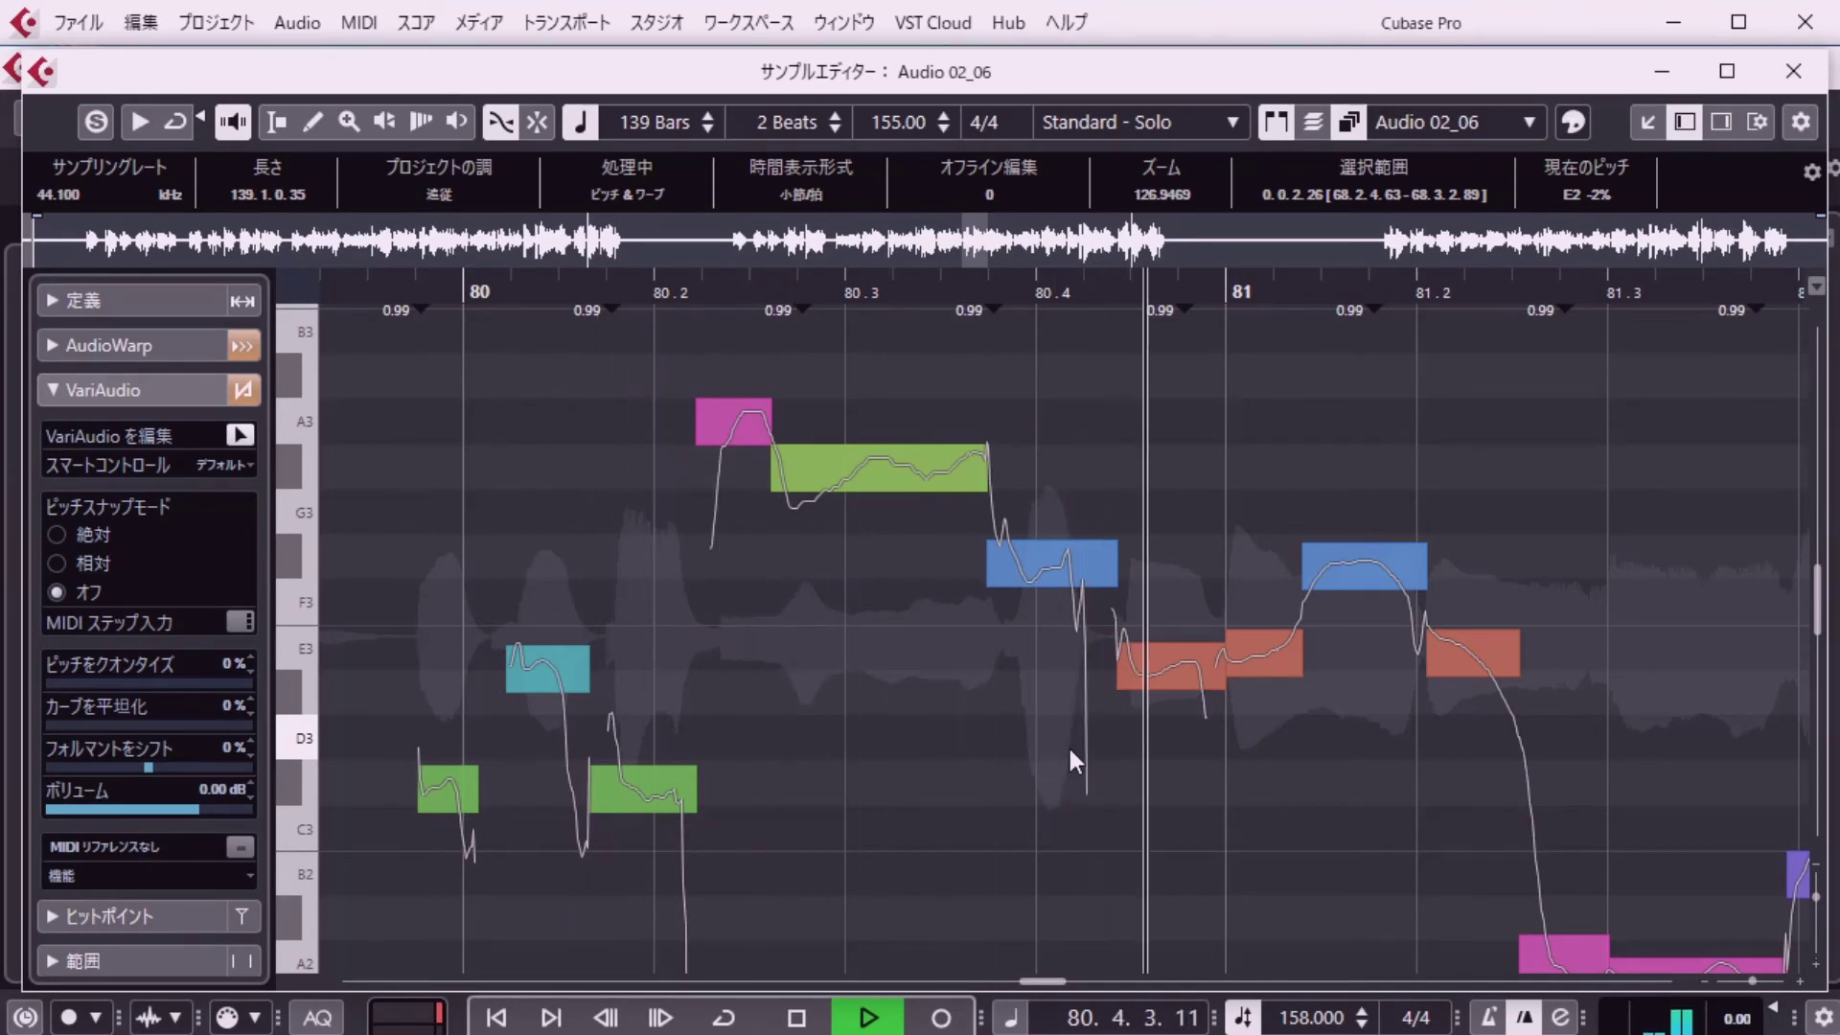
pyautogui.press('space')
# Move the start of the E3 note at bar 81 earlier to 80.4.4.96 and replay the phrase from bar 80.
pyautogui.click(1232, 671)
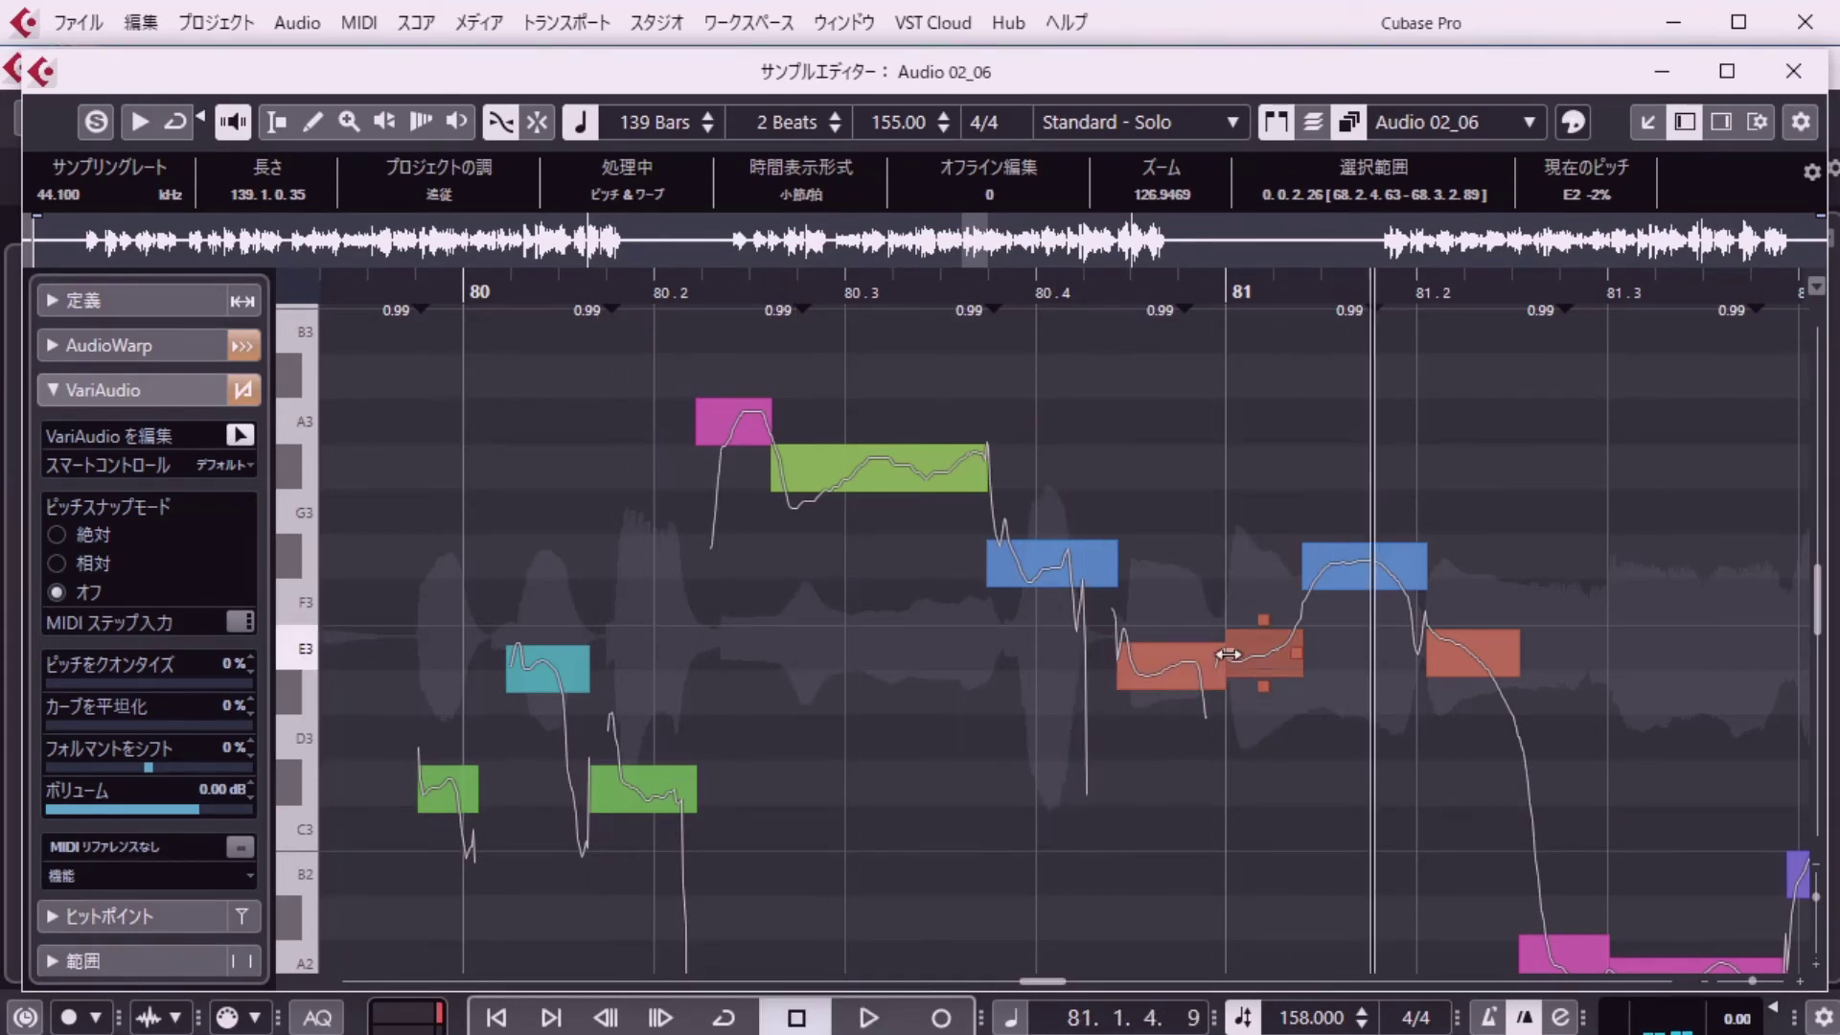
pyautogui.moveTo(1228, 654); pyautogui.dragTo(1217, 655)
pyautogui.hotkey('shift', 'p')
pyautogui.write('80')
pyautogui.press('Return')
pyautogui.press('space')
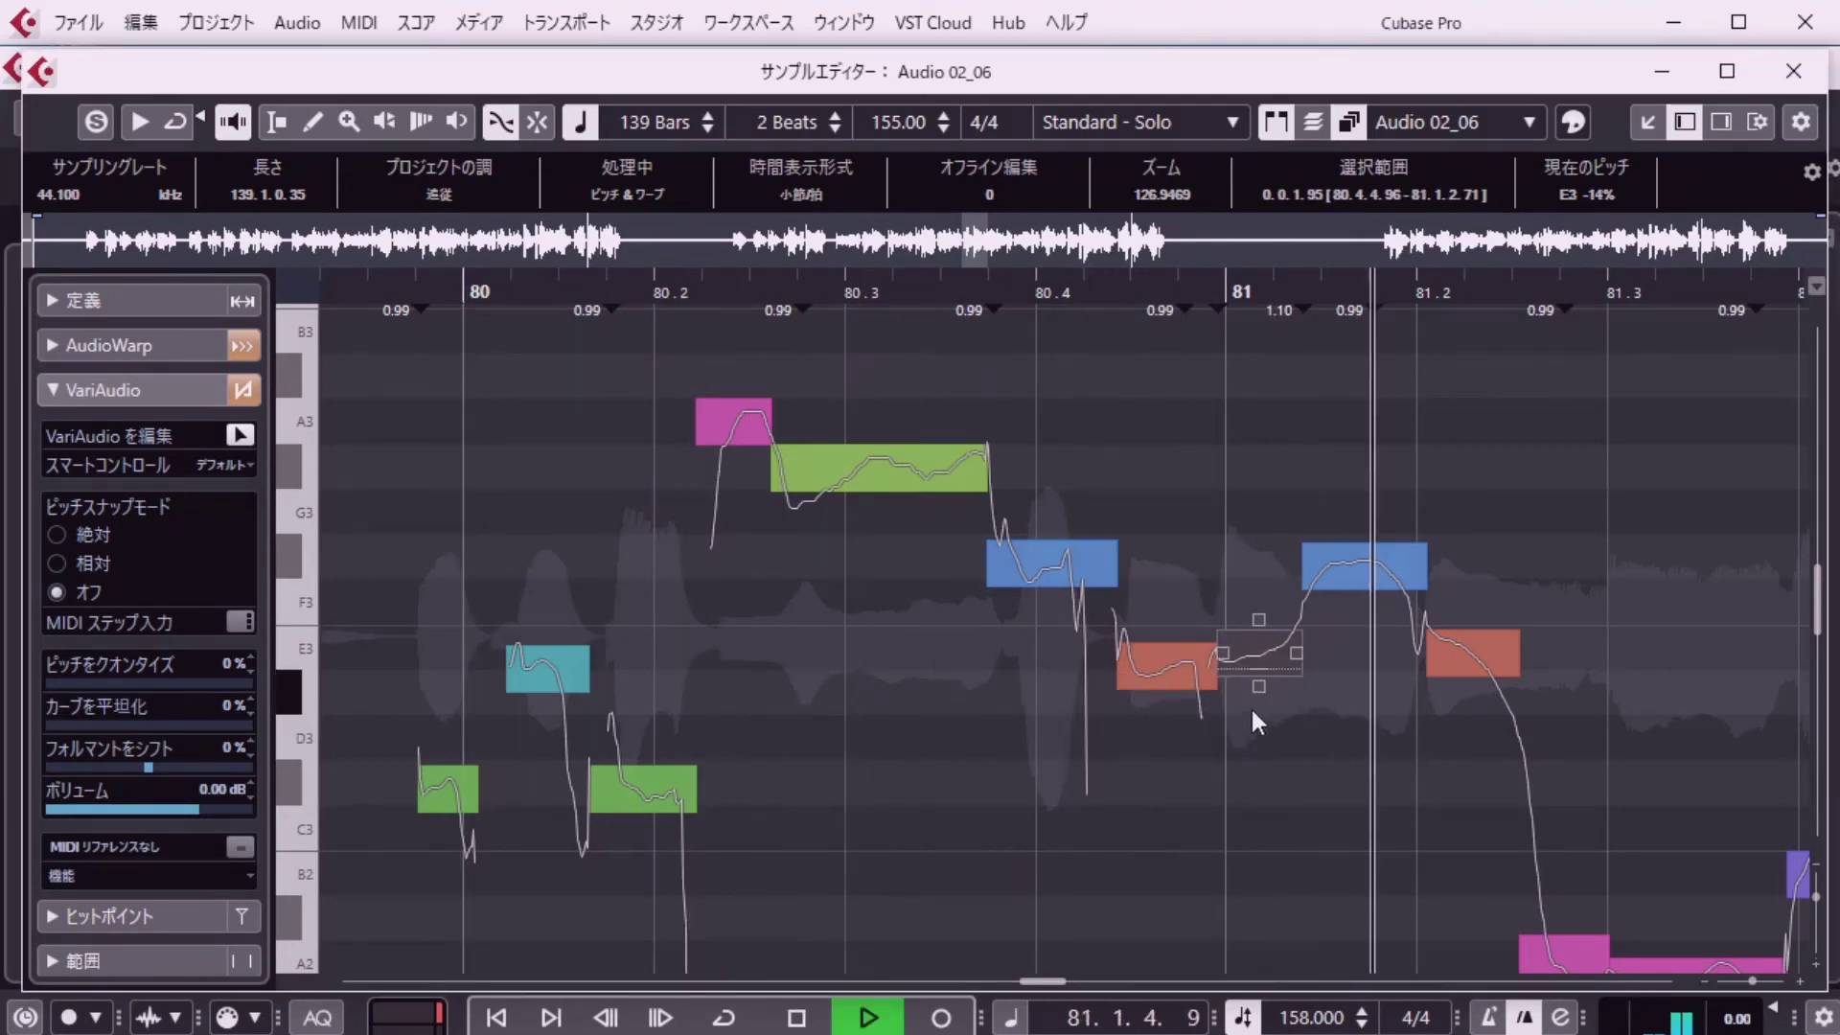
pyautogui.hotkey('shift', 'p')
pyautogui.write('80')
pyautogui.press('Return')
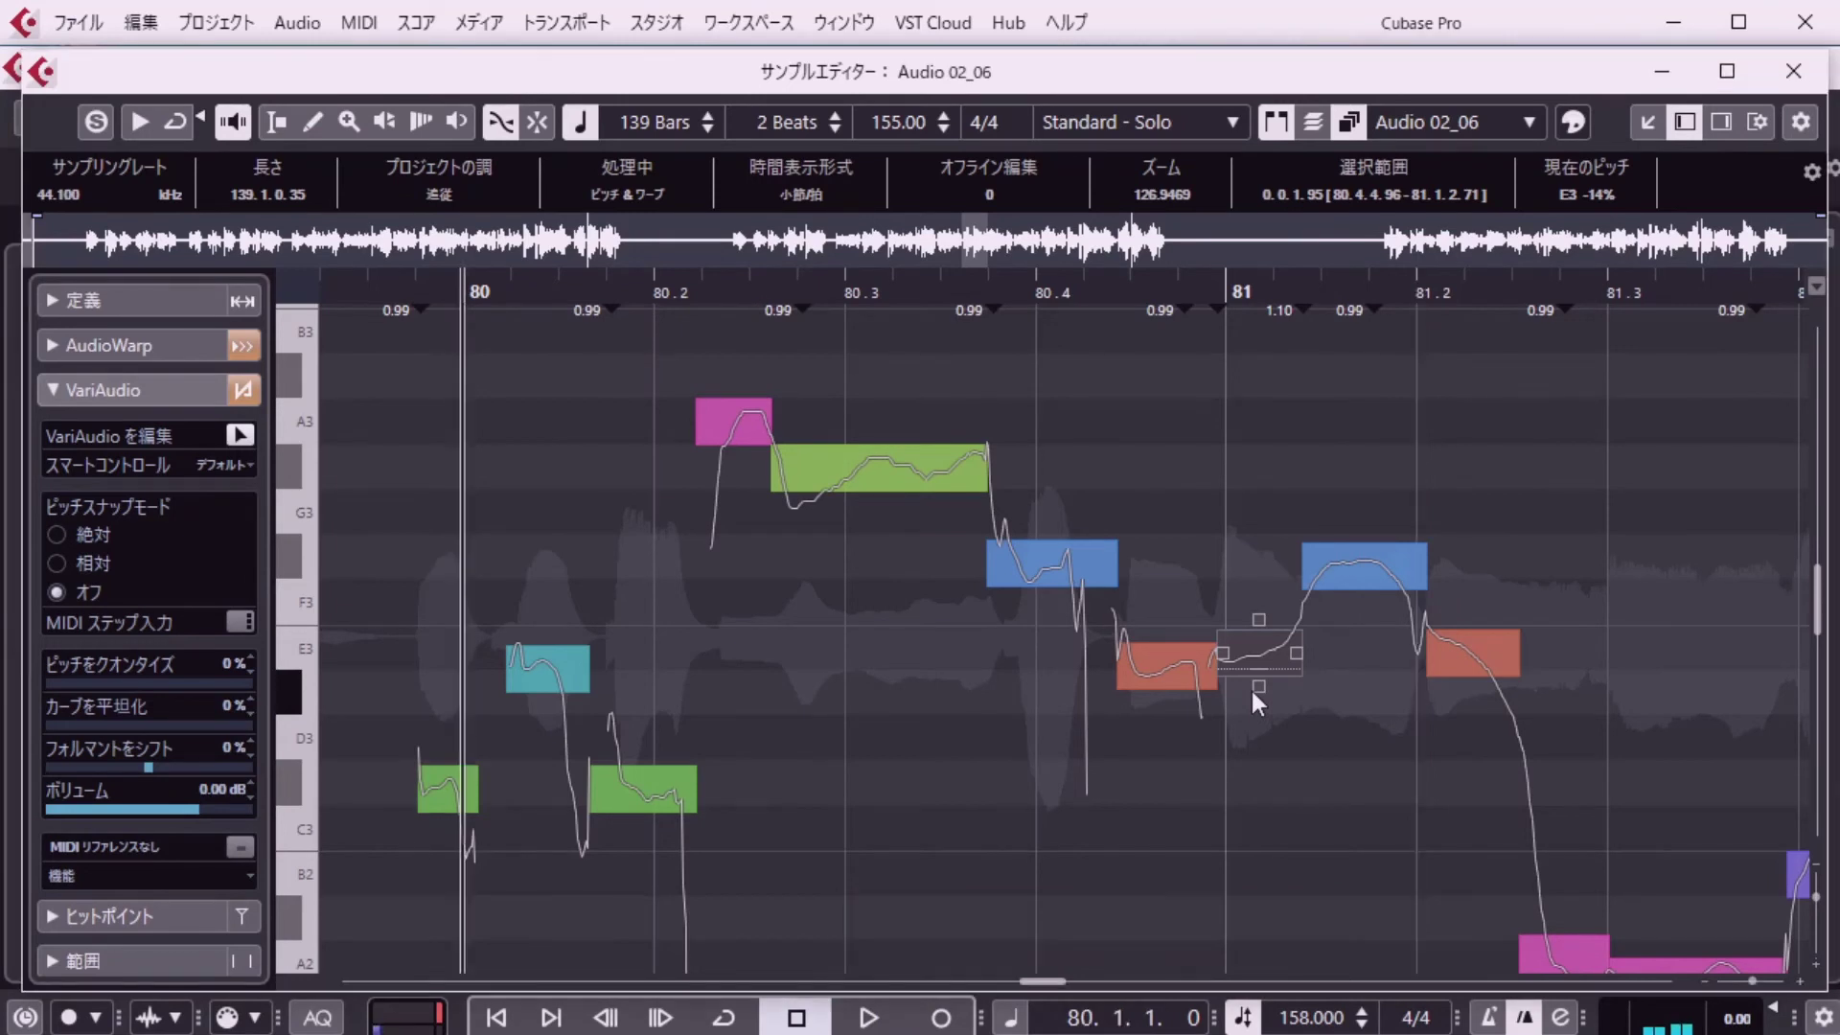
pyautogui.press('space')
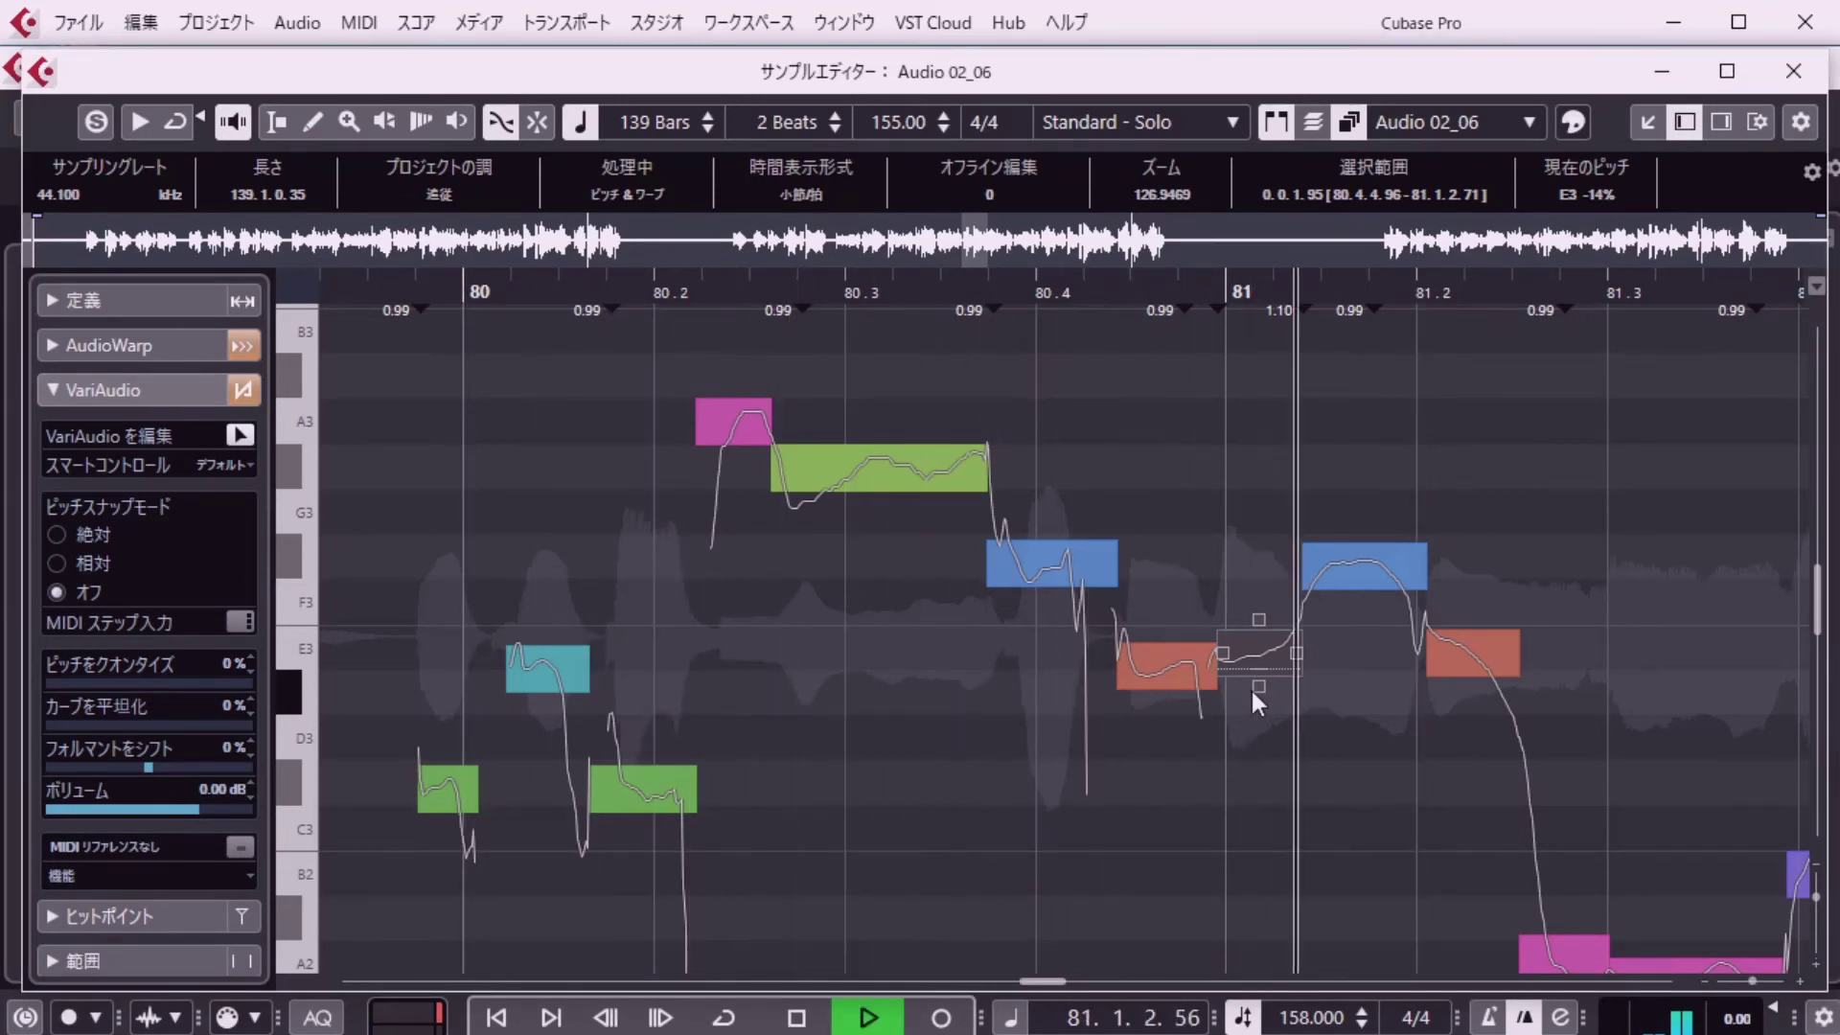
pyautogui.press('space')
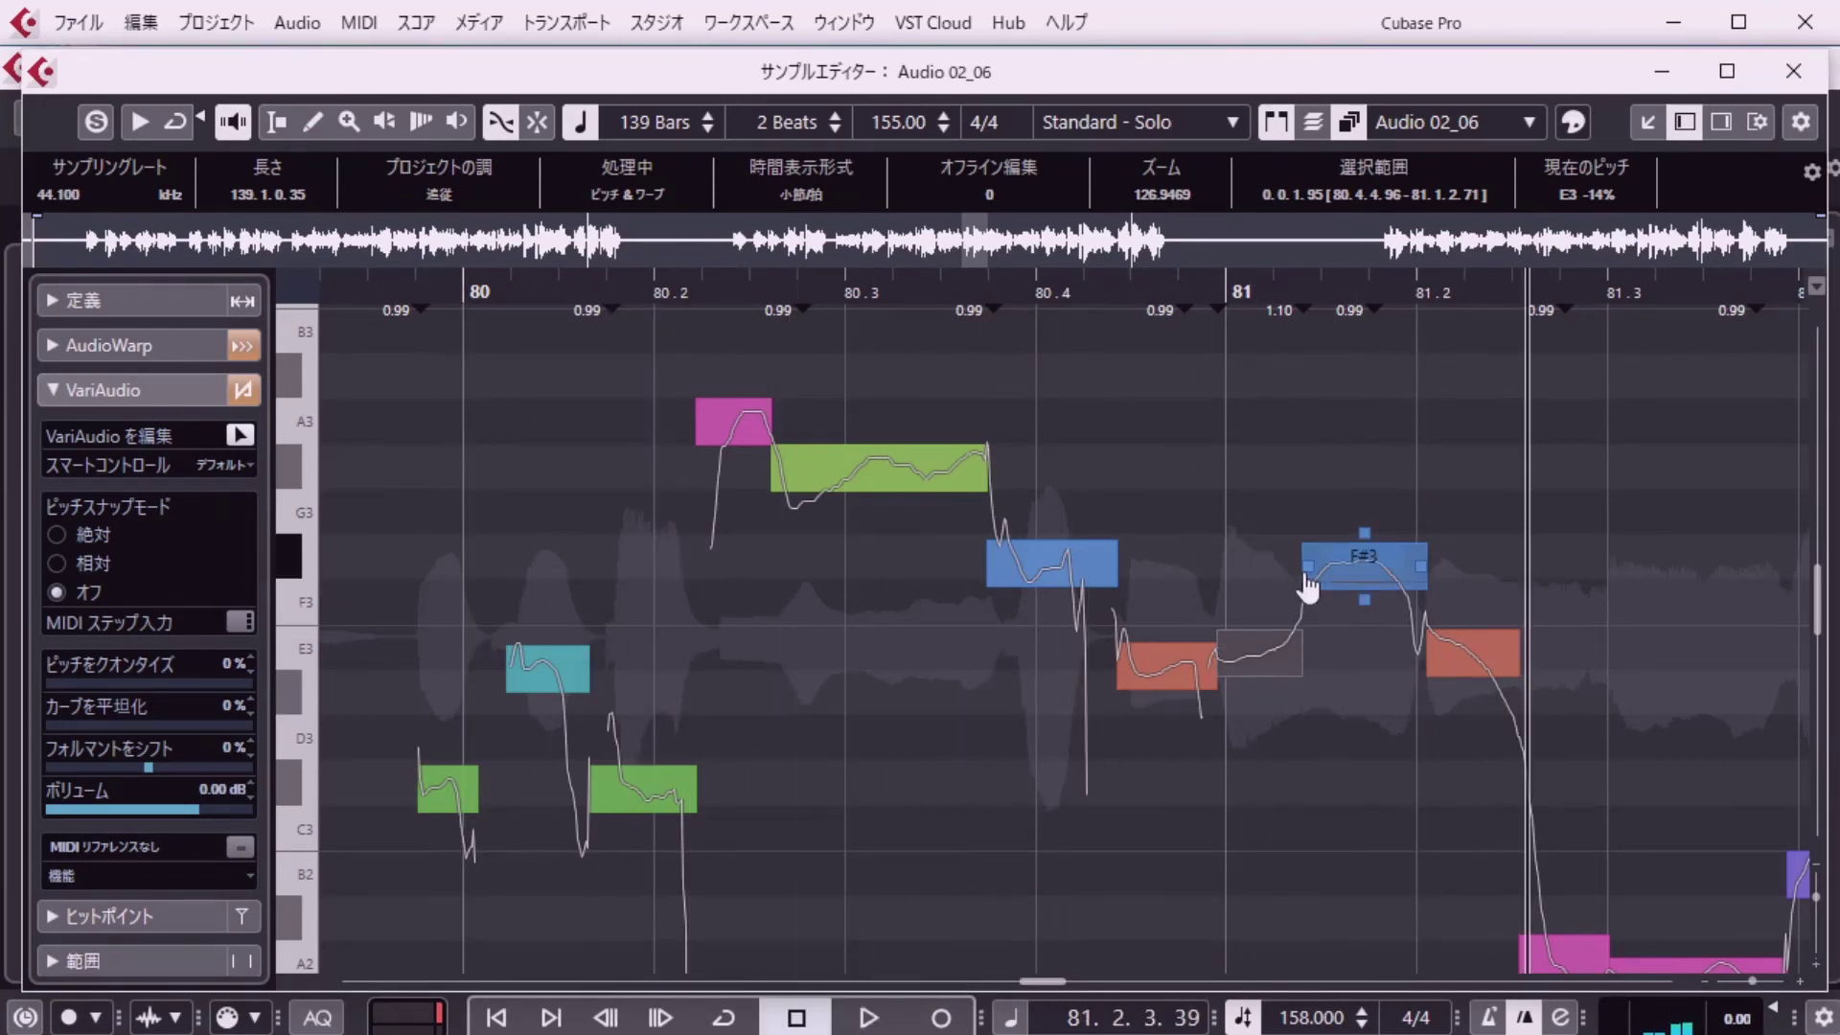
# Move the starts of the F#3 and E3 notes around 81.2 earlier to 81.1.2.60 and 81.2.1.5, and play on through bar 82.
pyautogui.moveTo(1306, 565); pyautogui.dragTo(1296, 566)
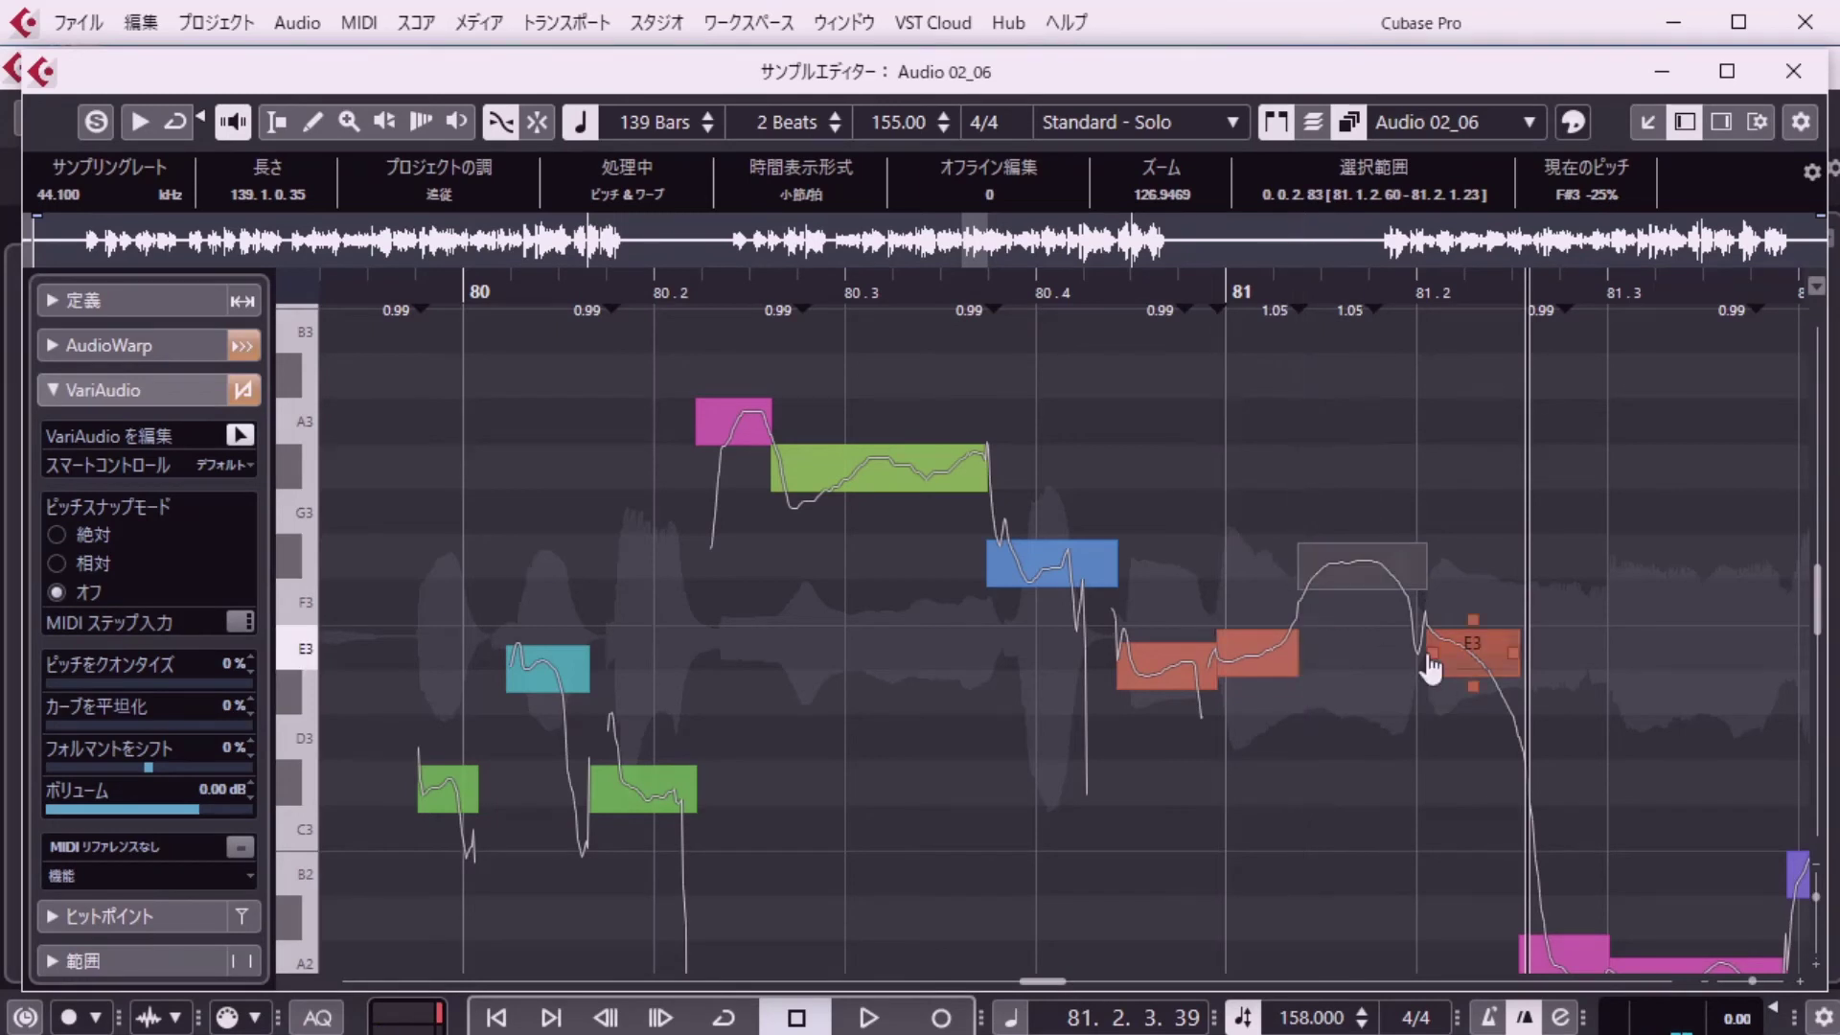
pyautogui.moveTo(1427, 650); pyautogui.dragTo(1418, 648)
pyautogui.press('space')
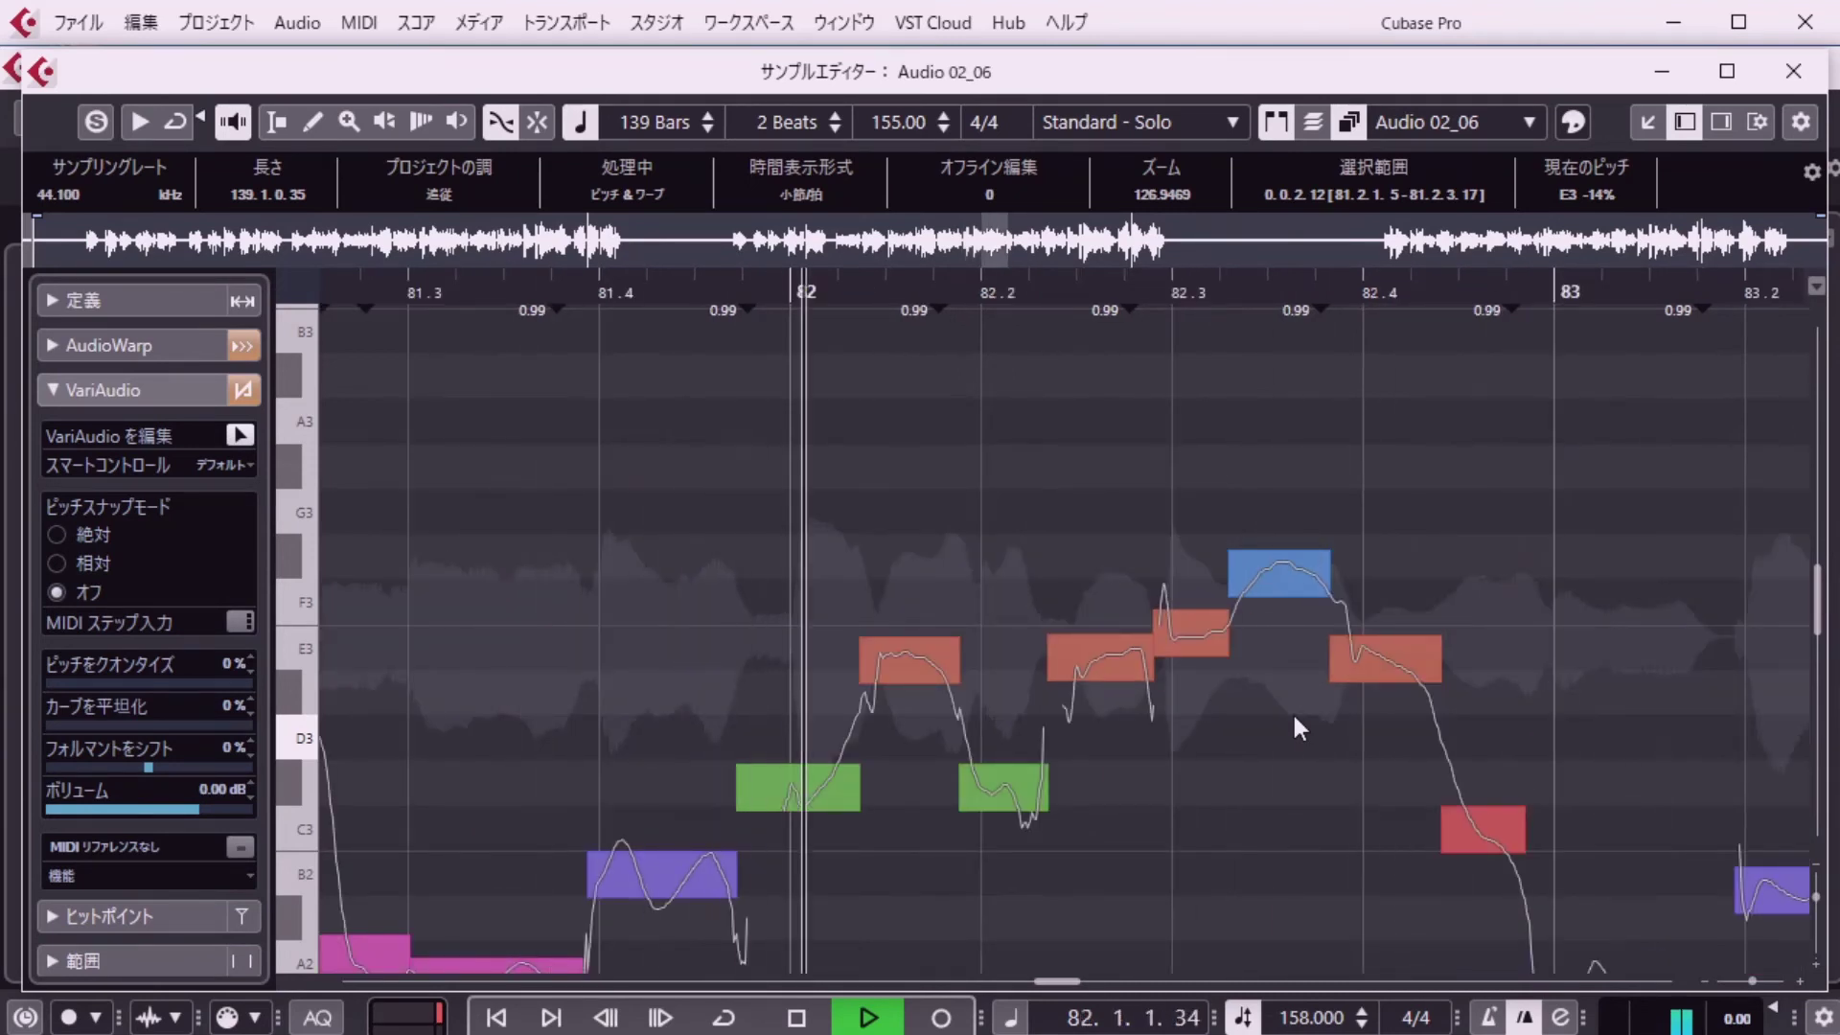
pyautogui.press('space')
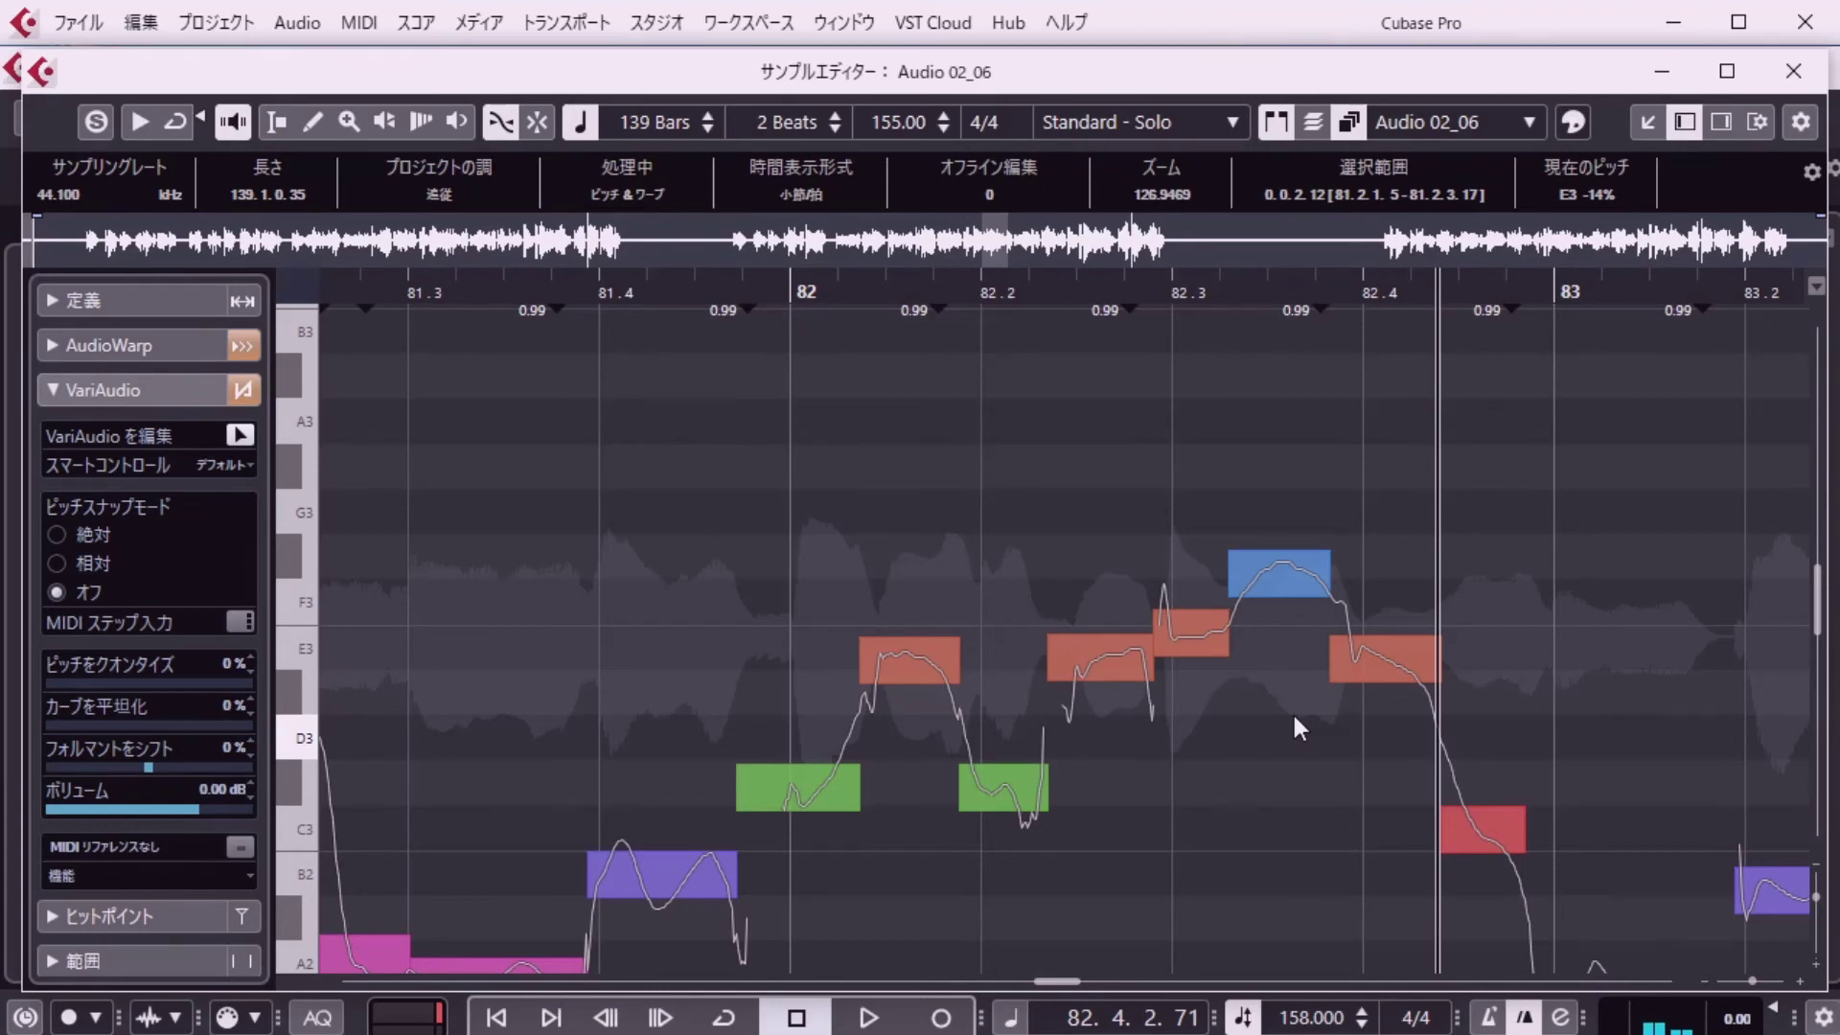
# Play the vocal from bar 86, and play the phrase again starting at bar 85.
pyautogui.hotkey('shift', 'b')
pyautogui.hotkey('shift', 'n')
pyautogui.press('space')
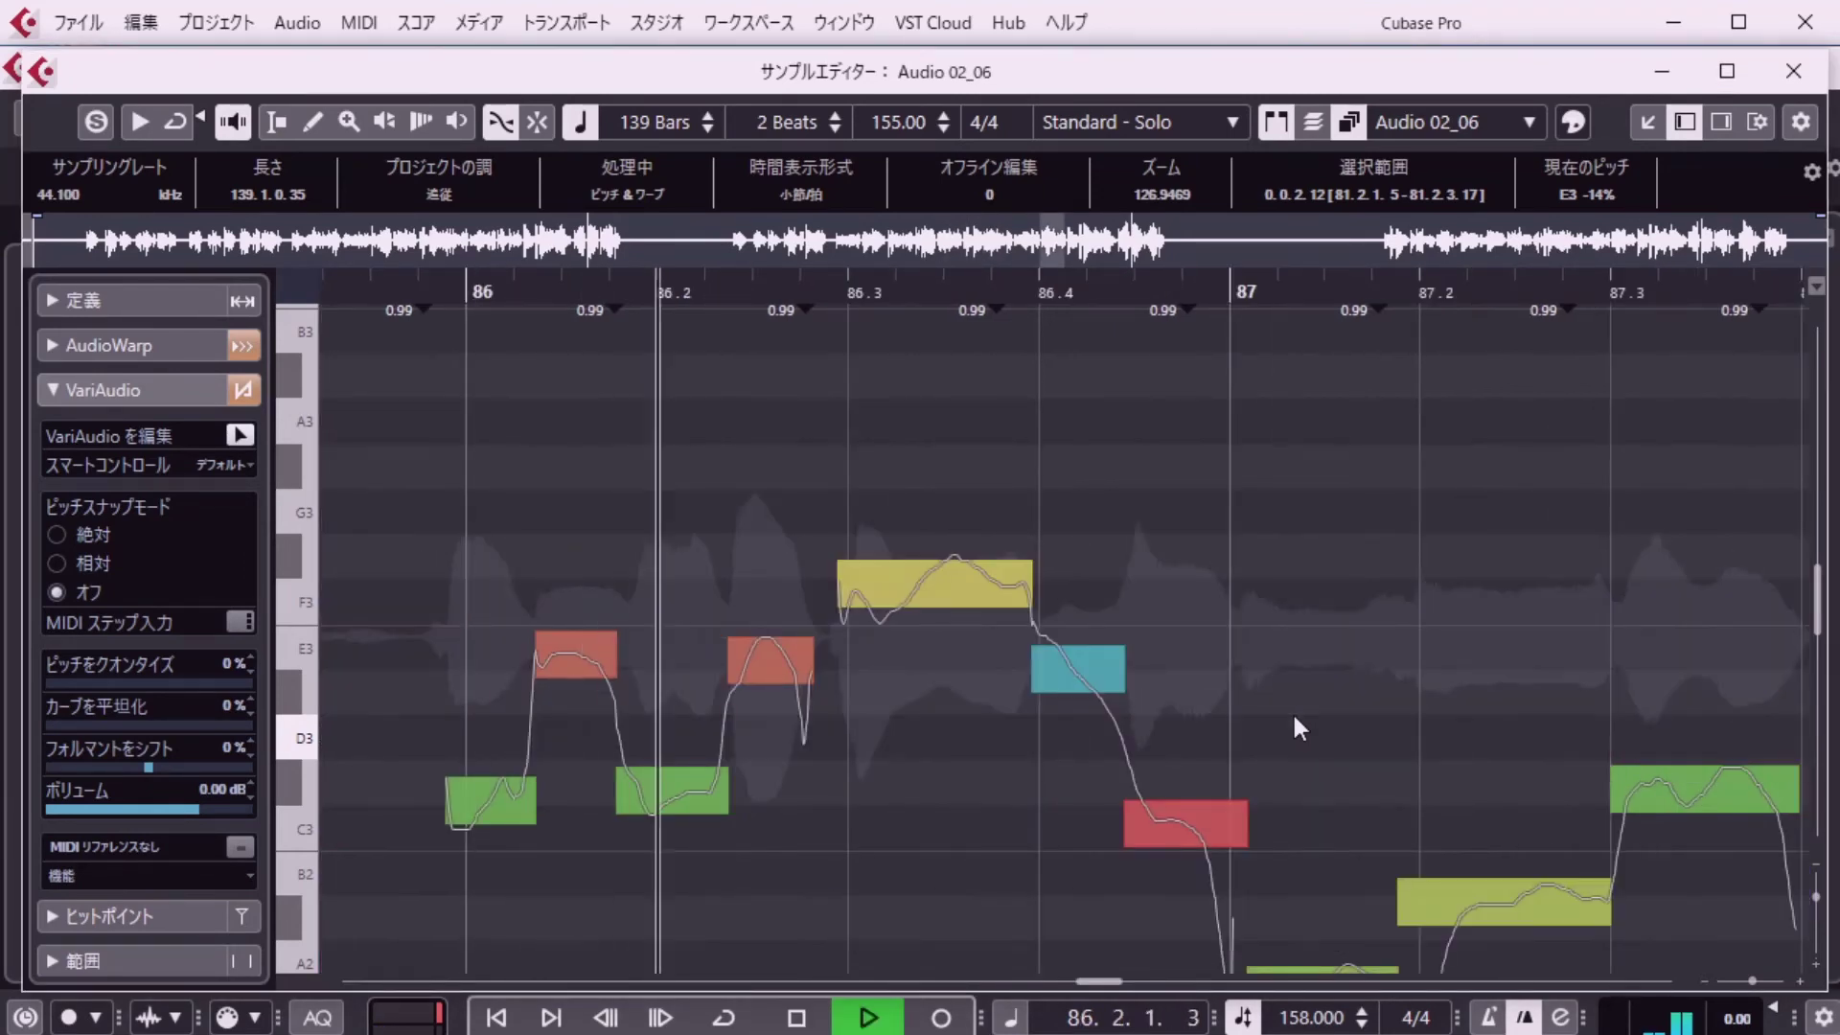
pyautogui.press('space')
pyautogui.hotkey('shift', 'b')
pyautogui.press('space')
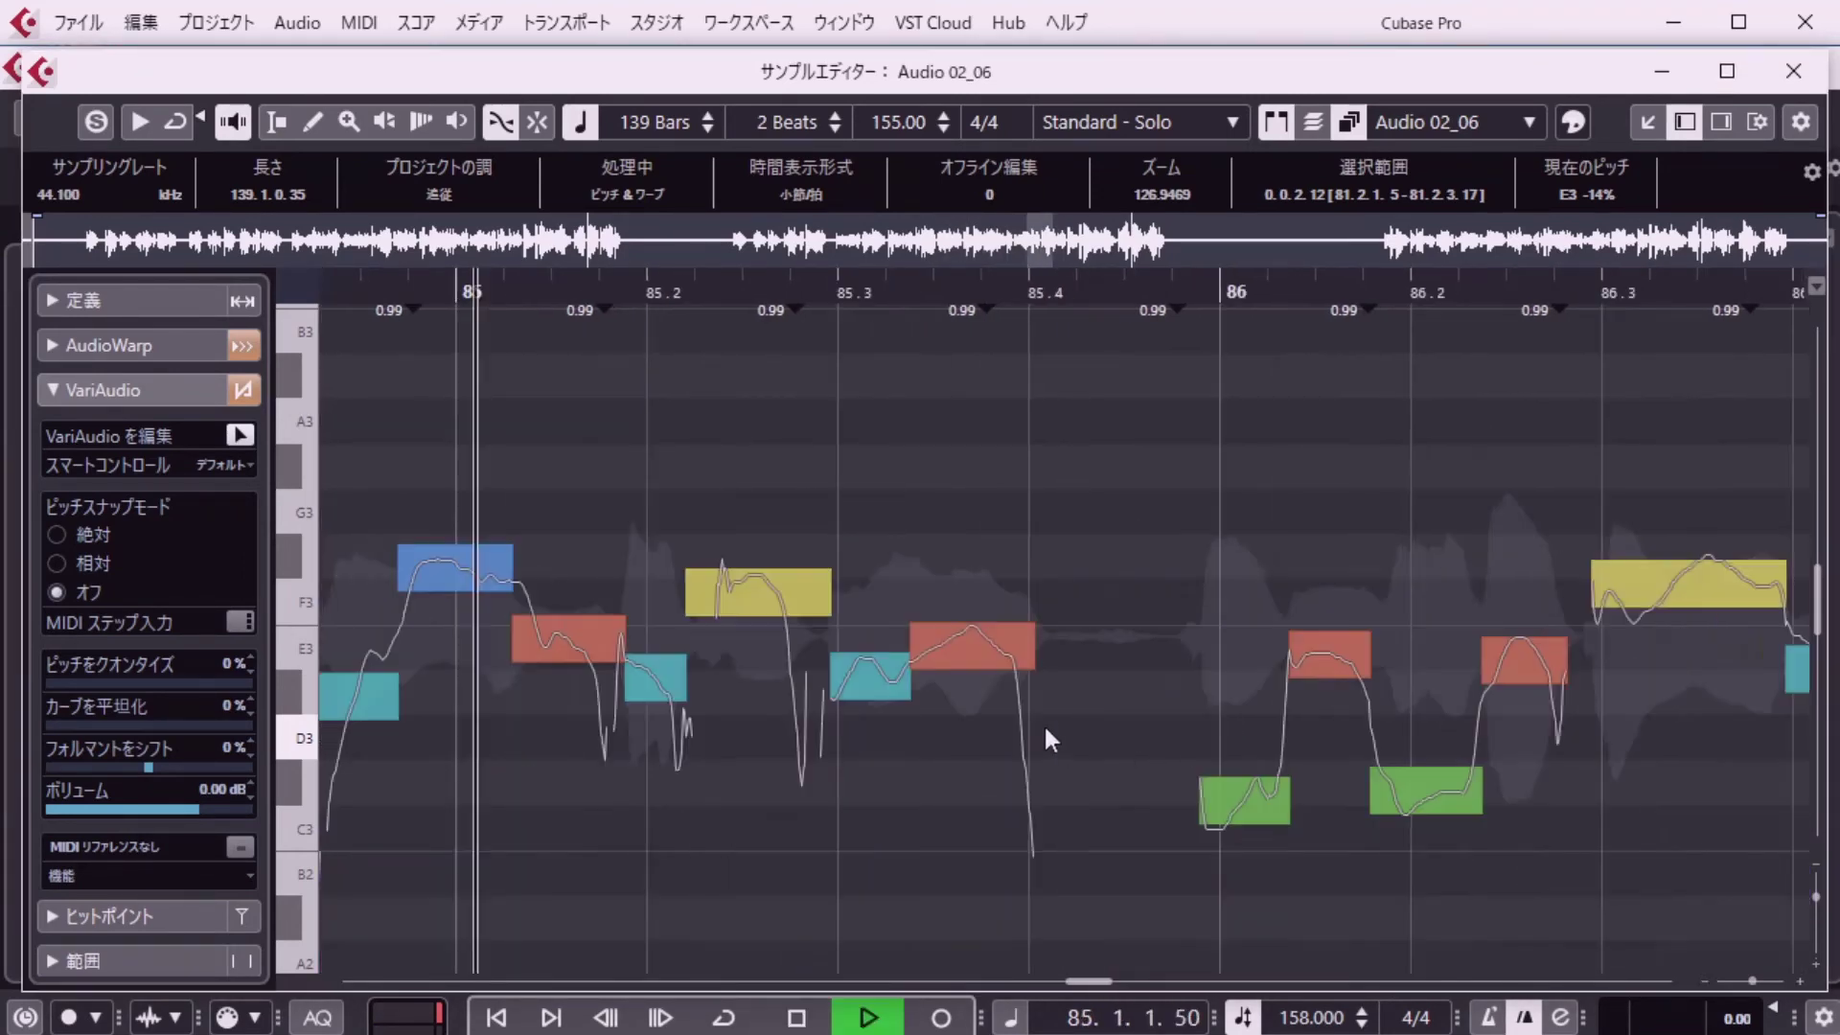
pyautogui.press('space')
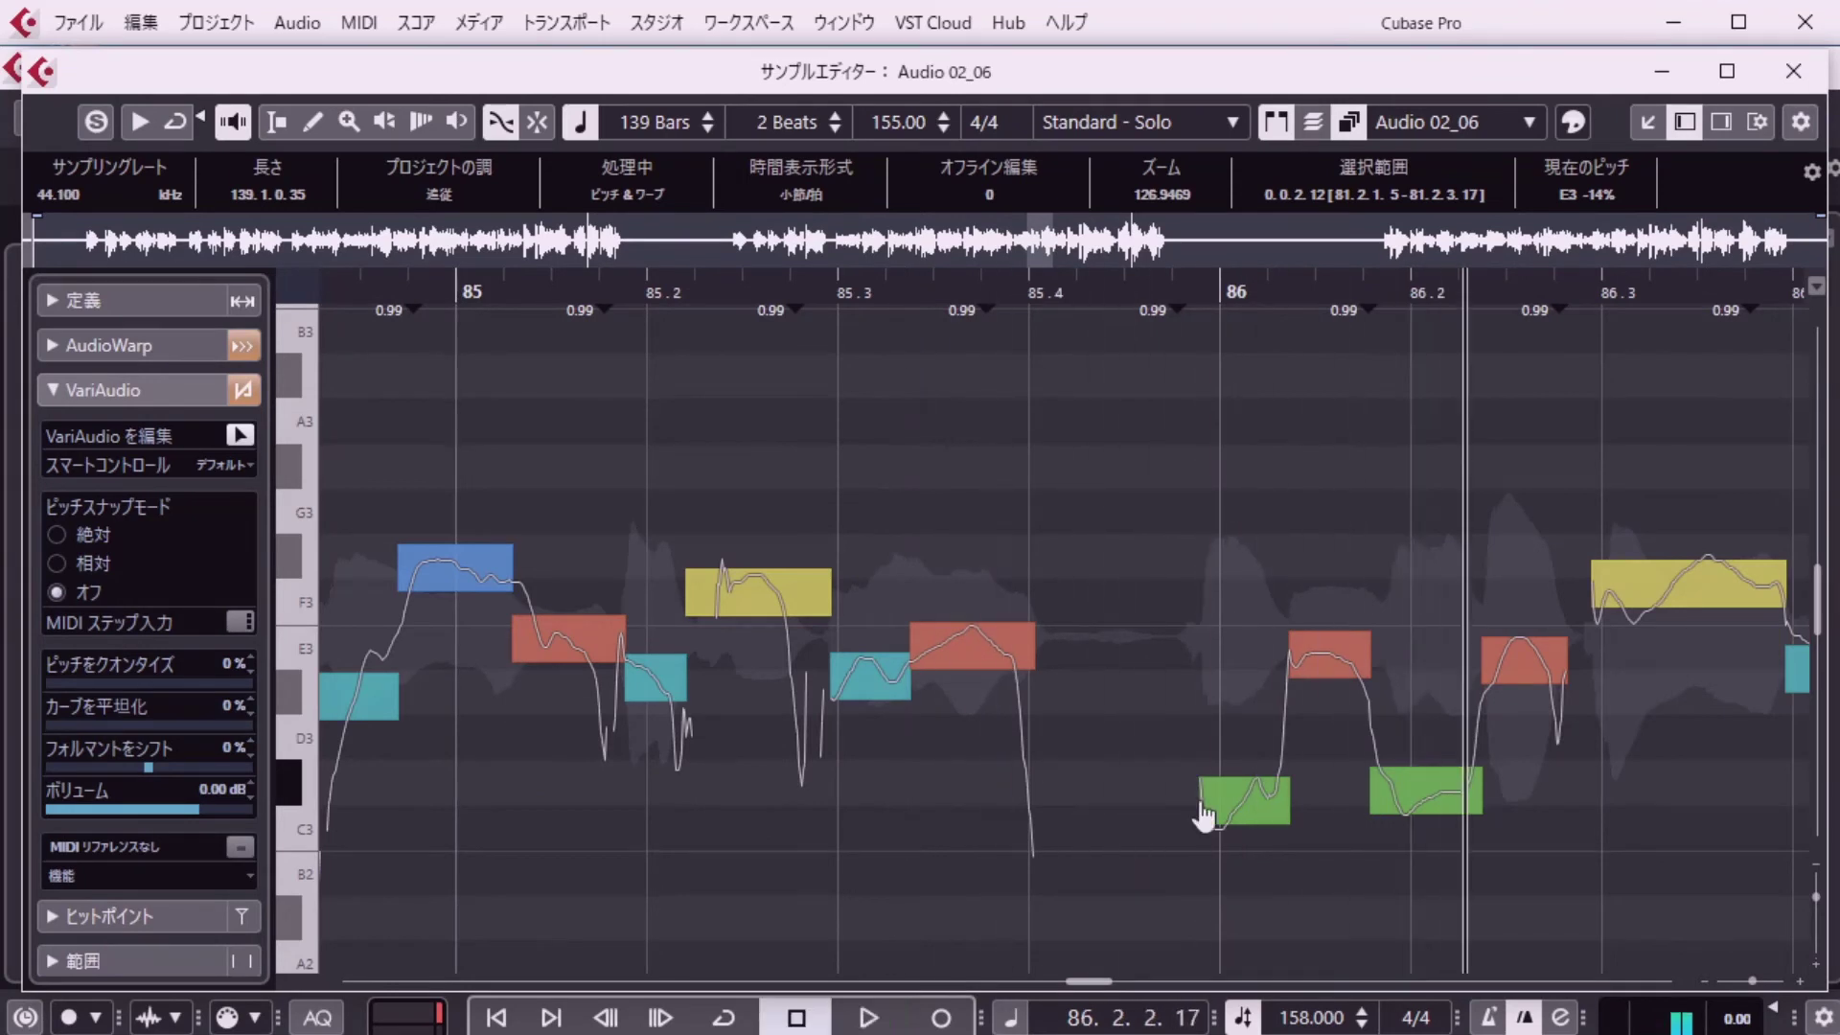
# Move the start of the C#3 note at bar 86 later to 85.4.4.84 and play through bar 86.
pyautogui.click(1209, 800)
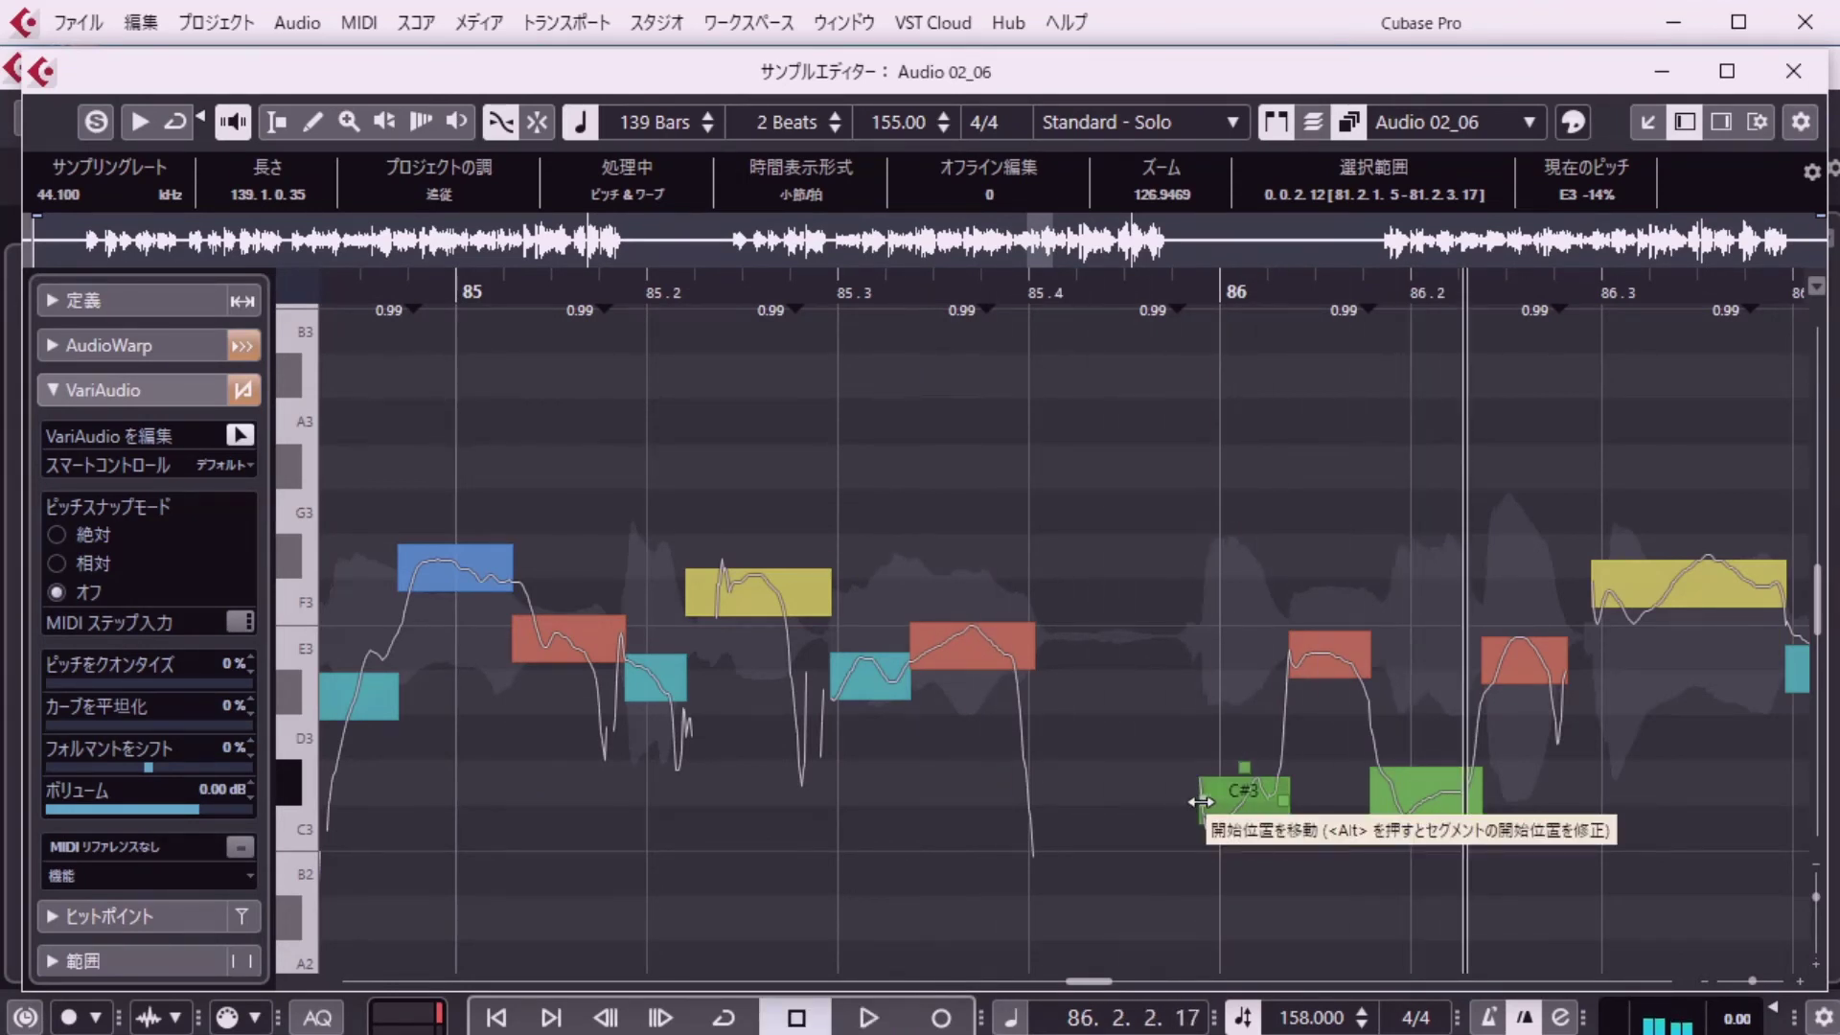
pyautogui.moveTo(1200, 801); pyautogui.dragTo(1207, 801)
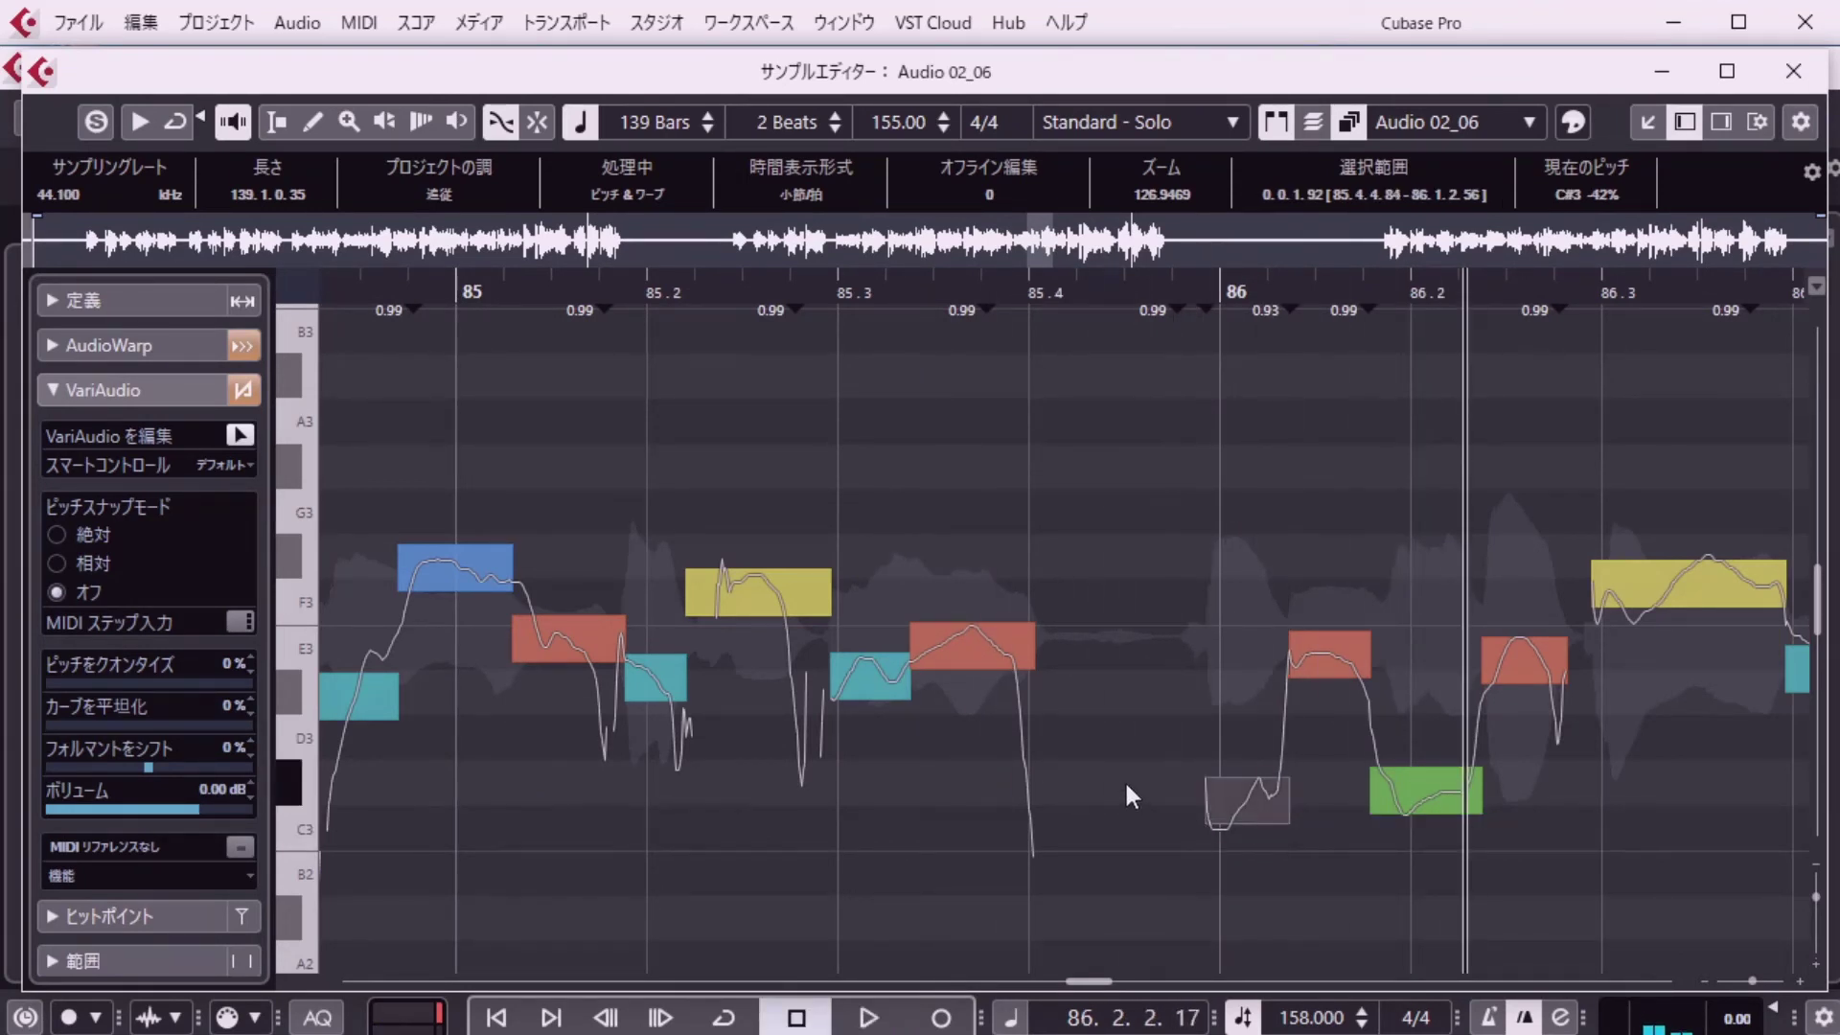
pyautogui.hotkey('shift', 'p')
pyautogui.press('space')
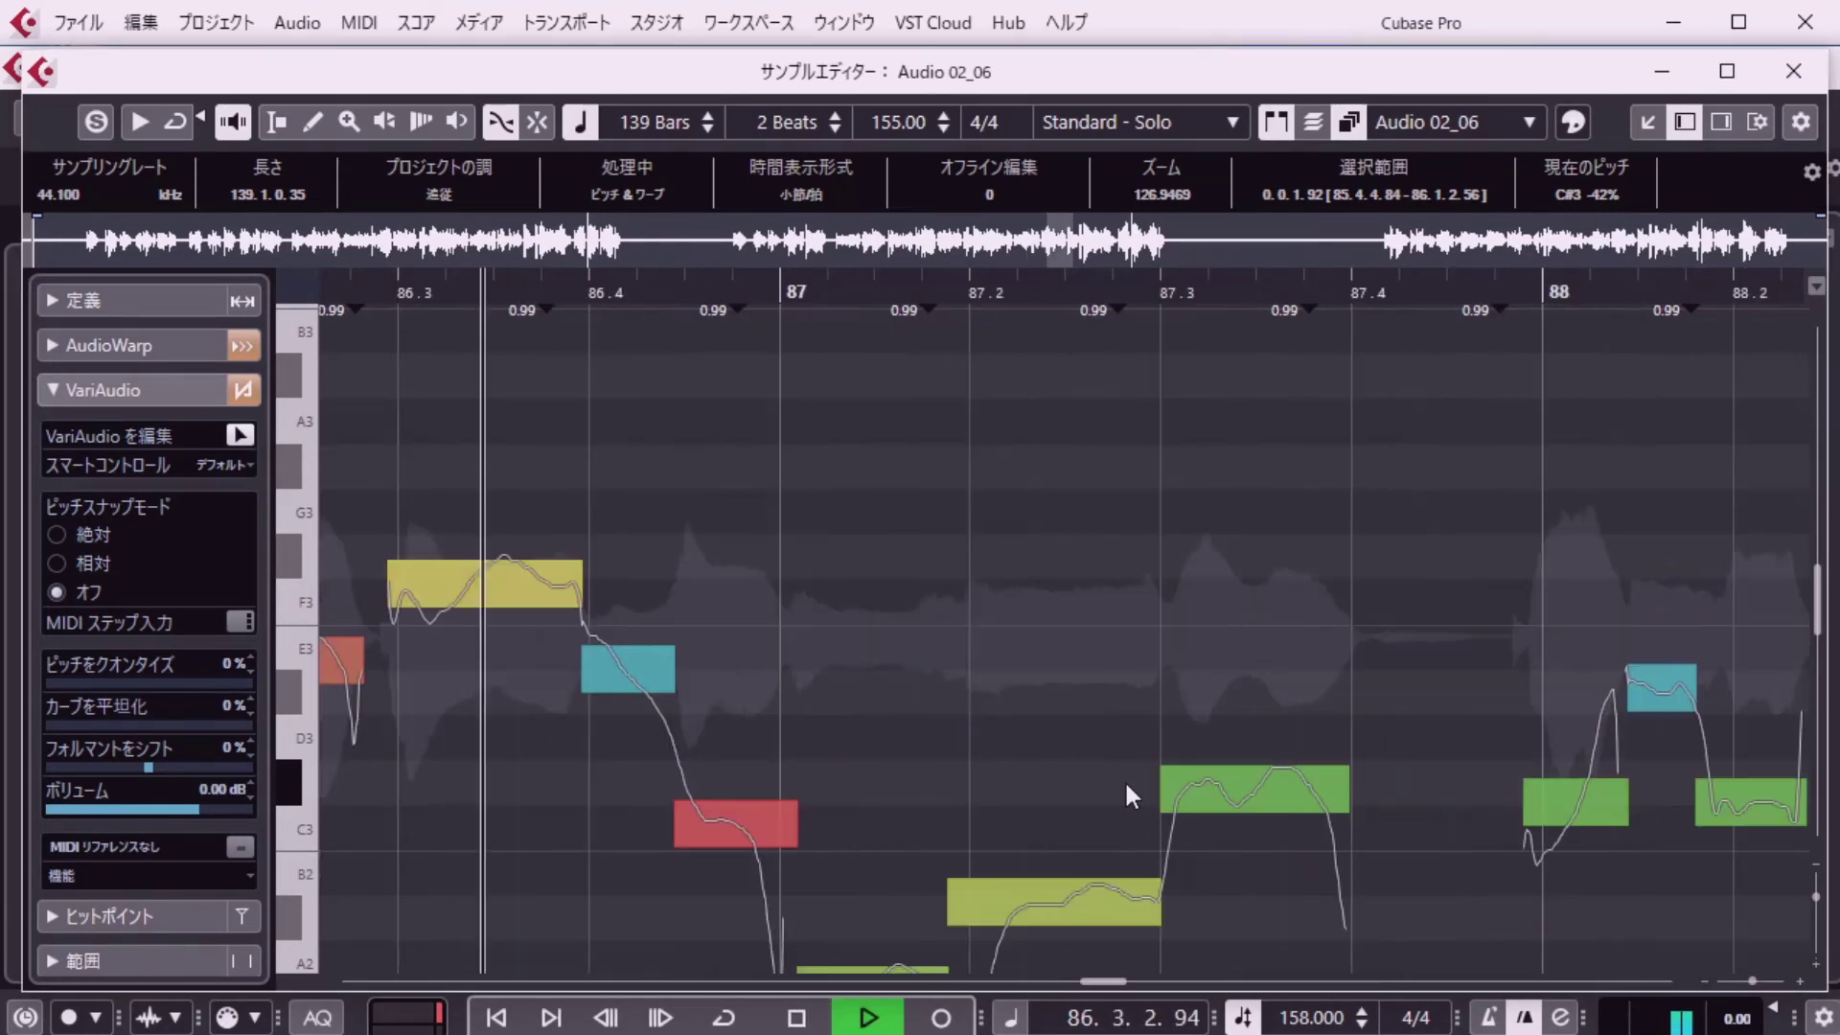
pyautogui.hotkey('shift', 'p')
pyautogui.write('87')
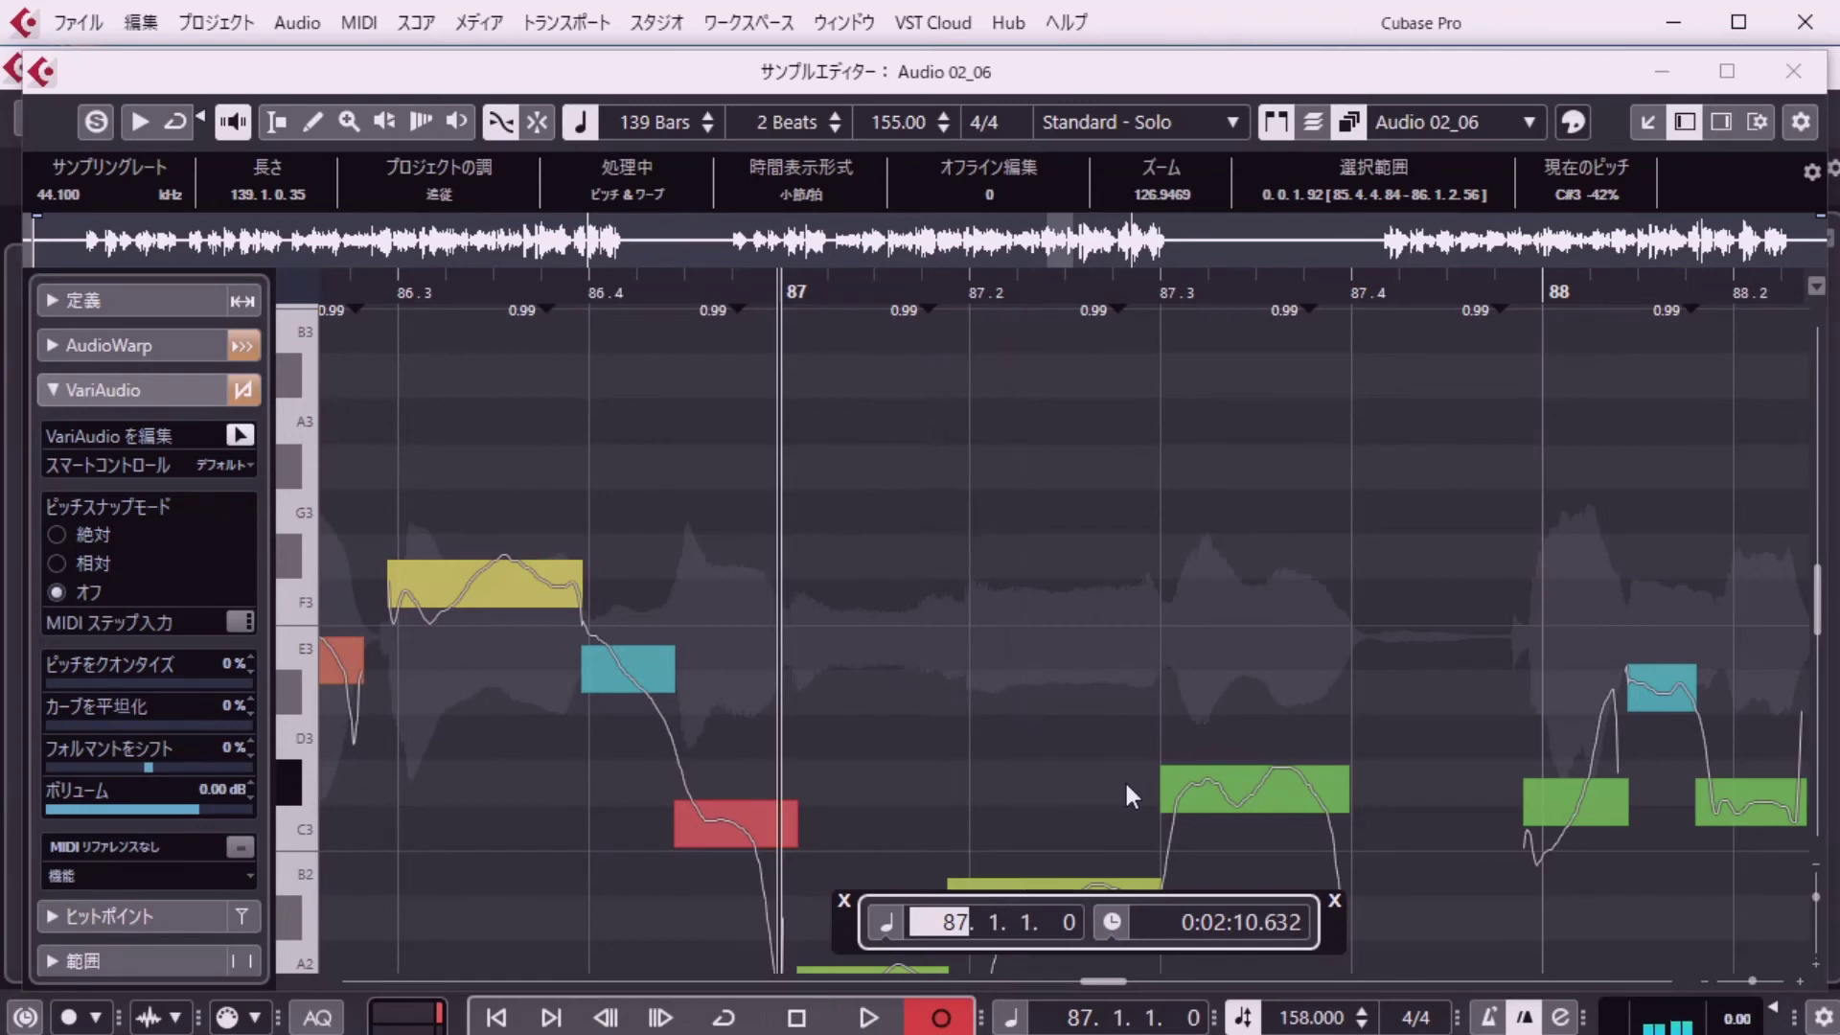
pyautogui.write('00')
pyautogui.press('space')
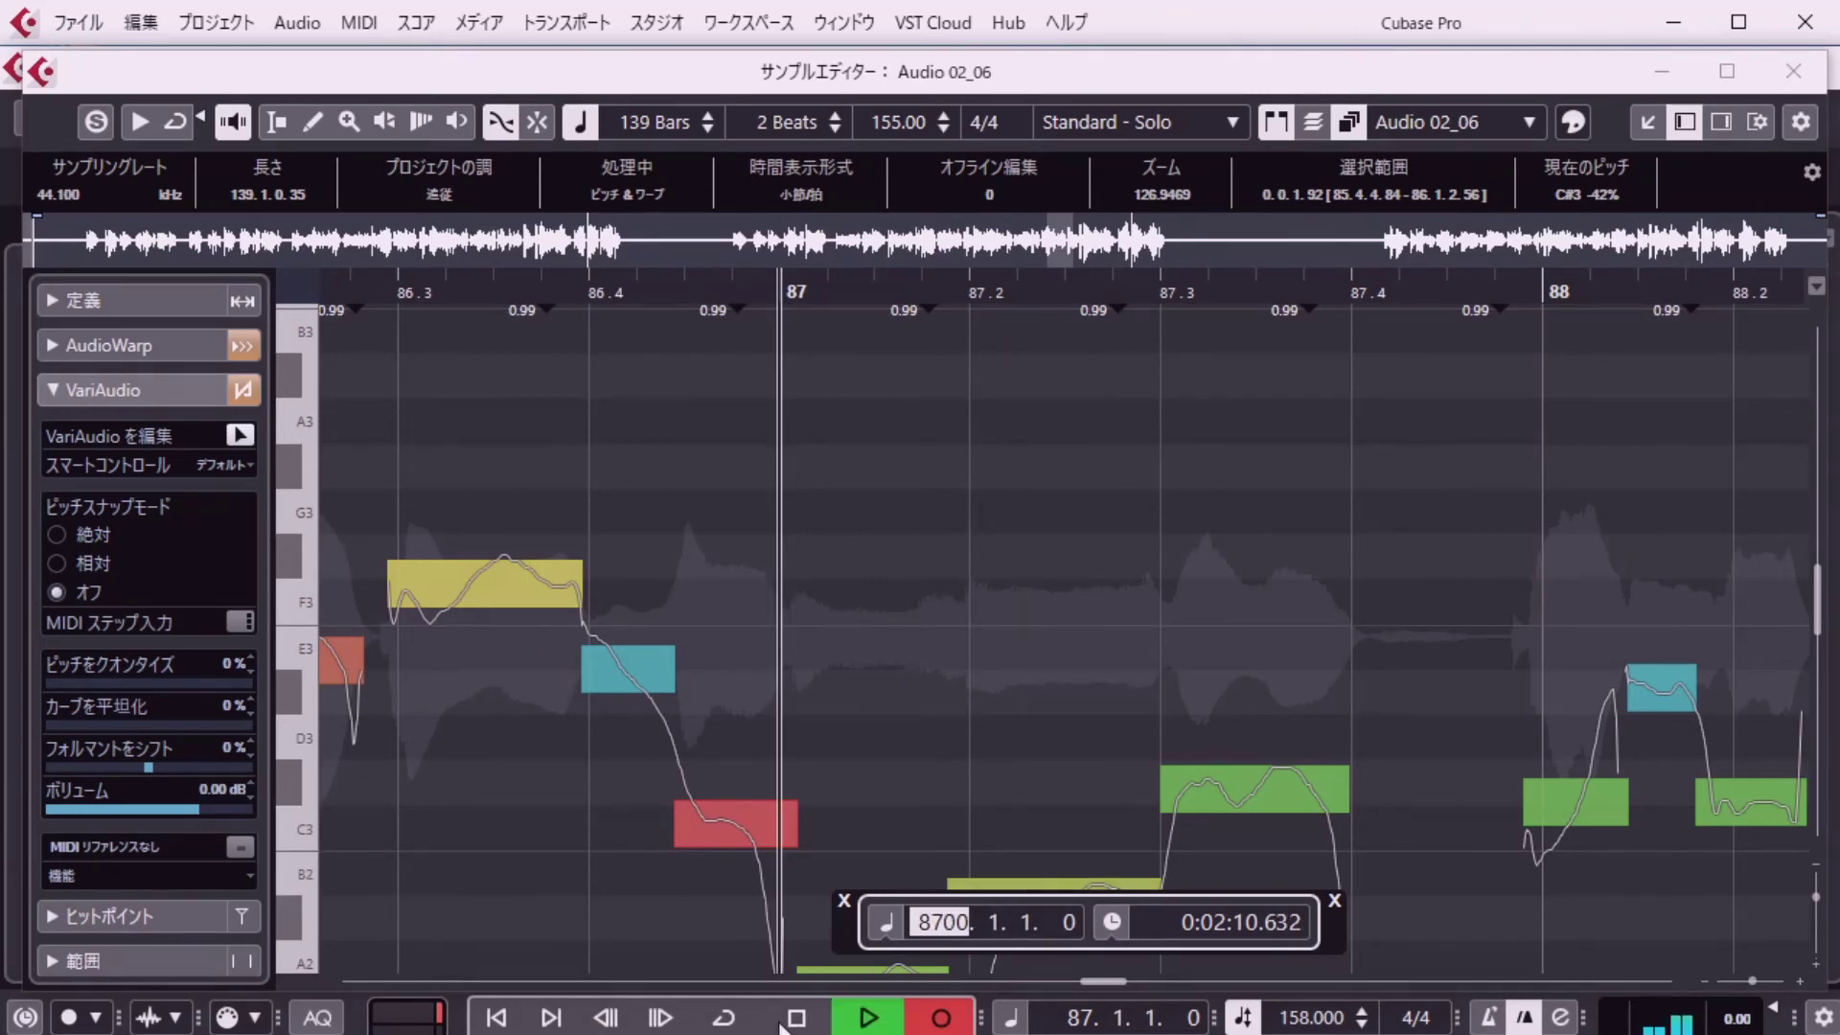
pyautogui.click(795, 1017)
# Close the sample editor, locate the project cursor to bar 90 and play the project from there.
pyautogui.hotkey('ctrl', 'w')
pyautogui.press('KP_0')
pyautogui.write('90')
pyautogui.press('Return')
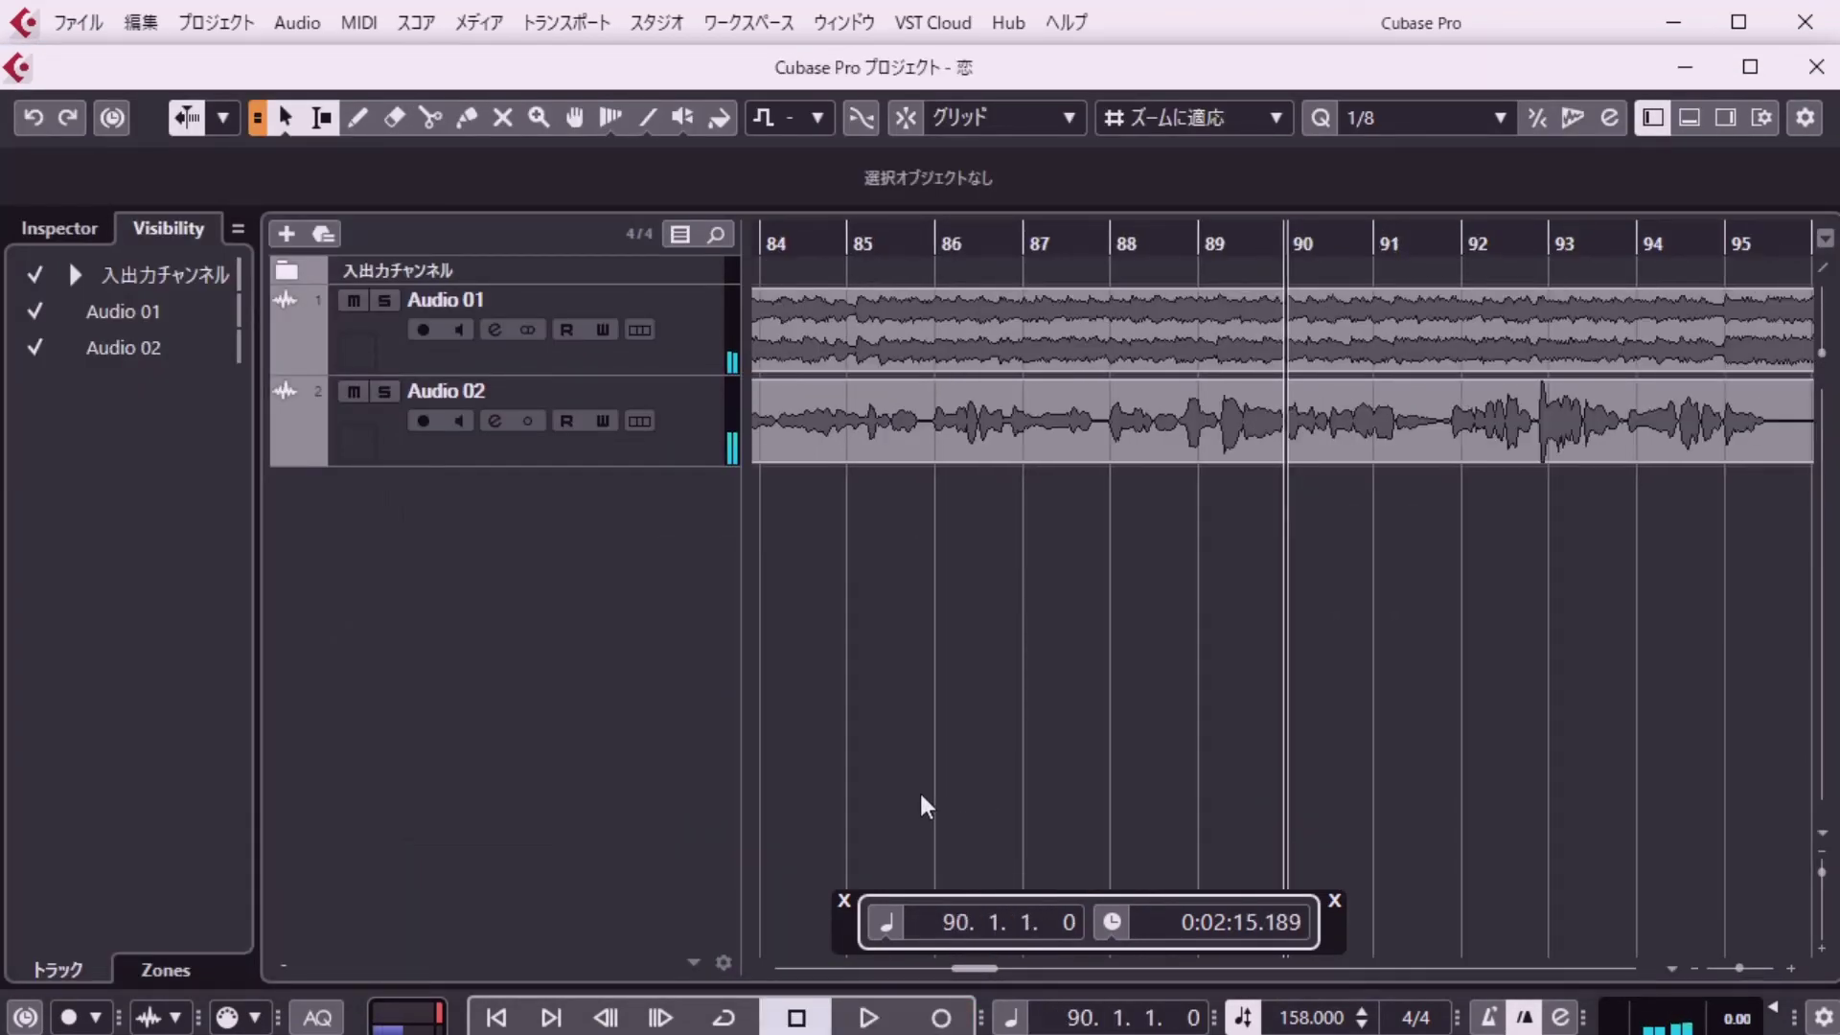
pyautogui.press('space')
pyautogui.press('space')
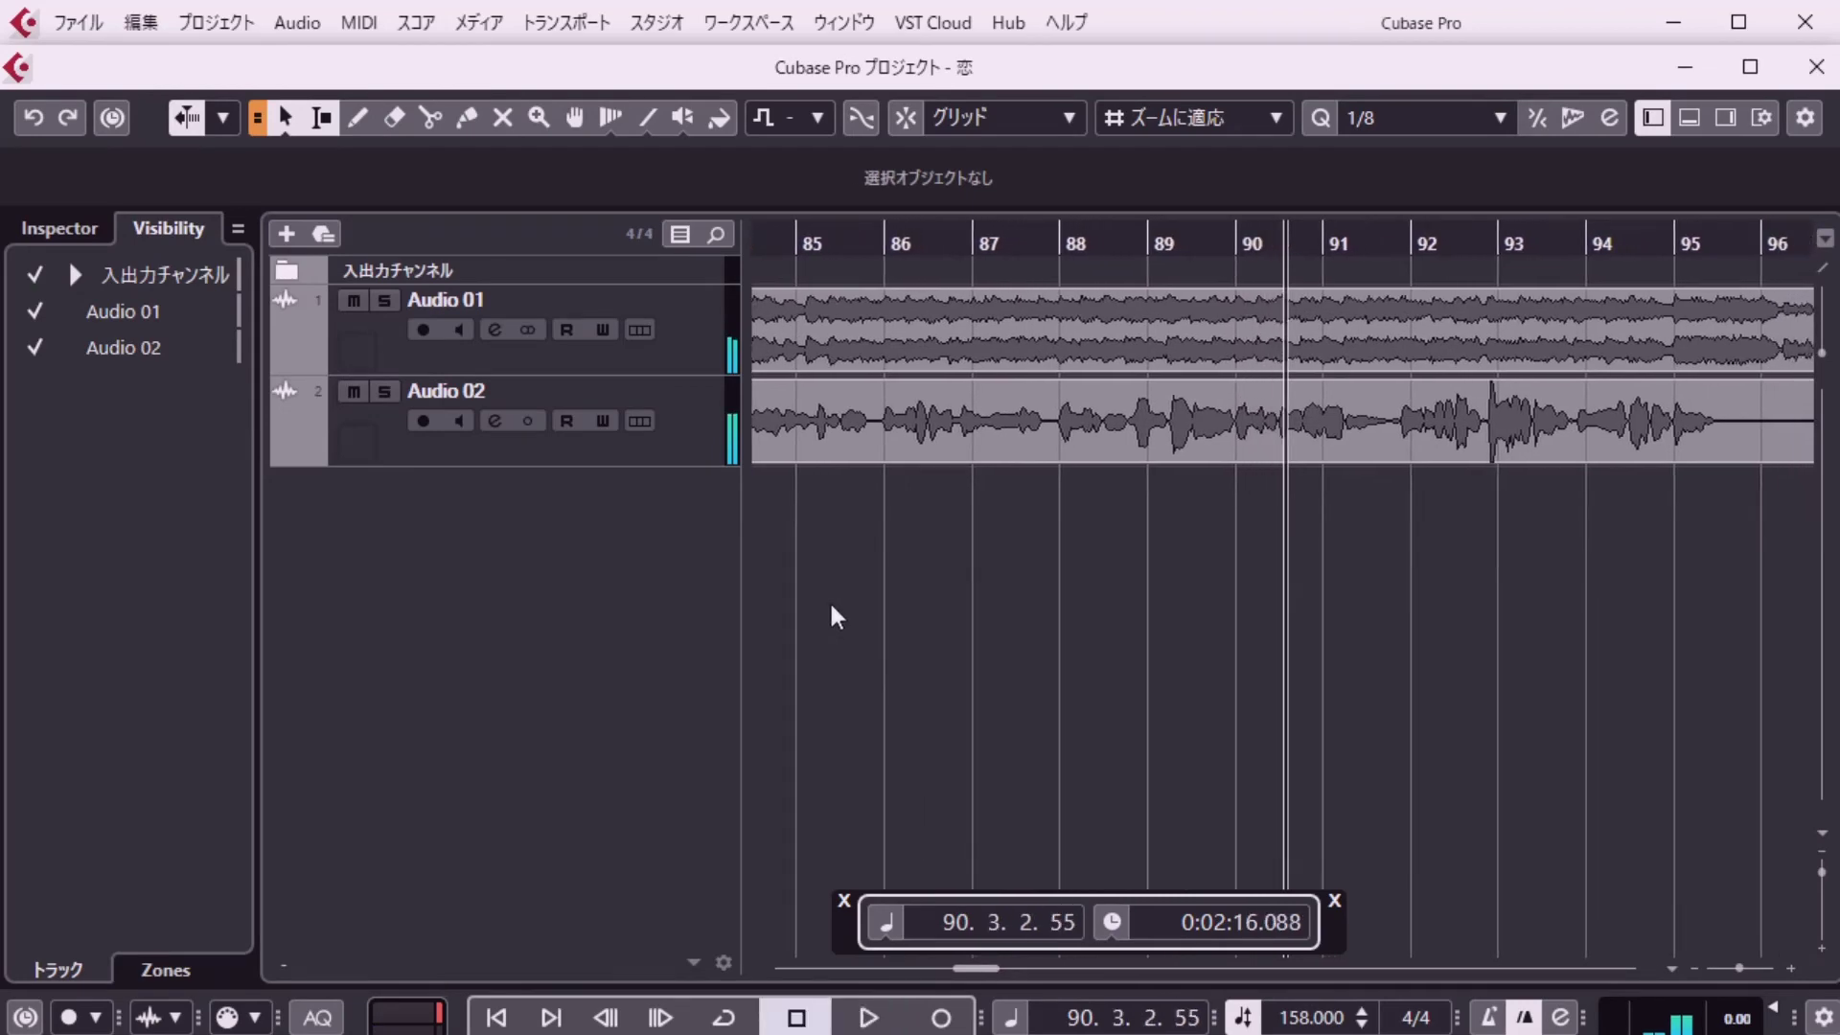
# Open the Audio 02 vocal event in the sample editor, and play it from bar 90 and from bar 89.
pyautogui.click(840, 457)
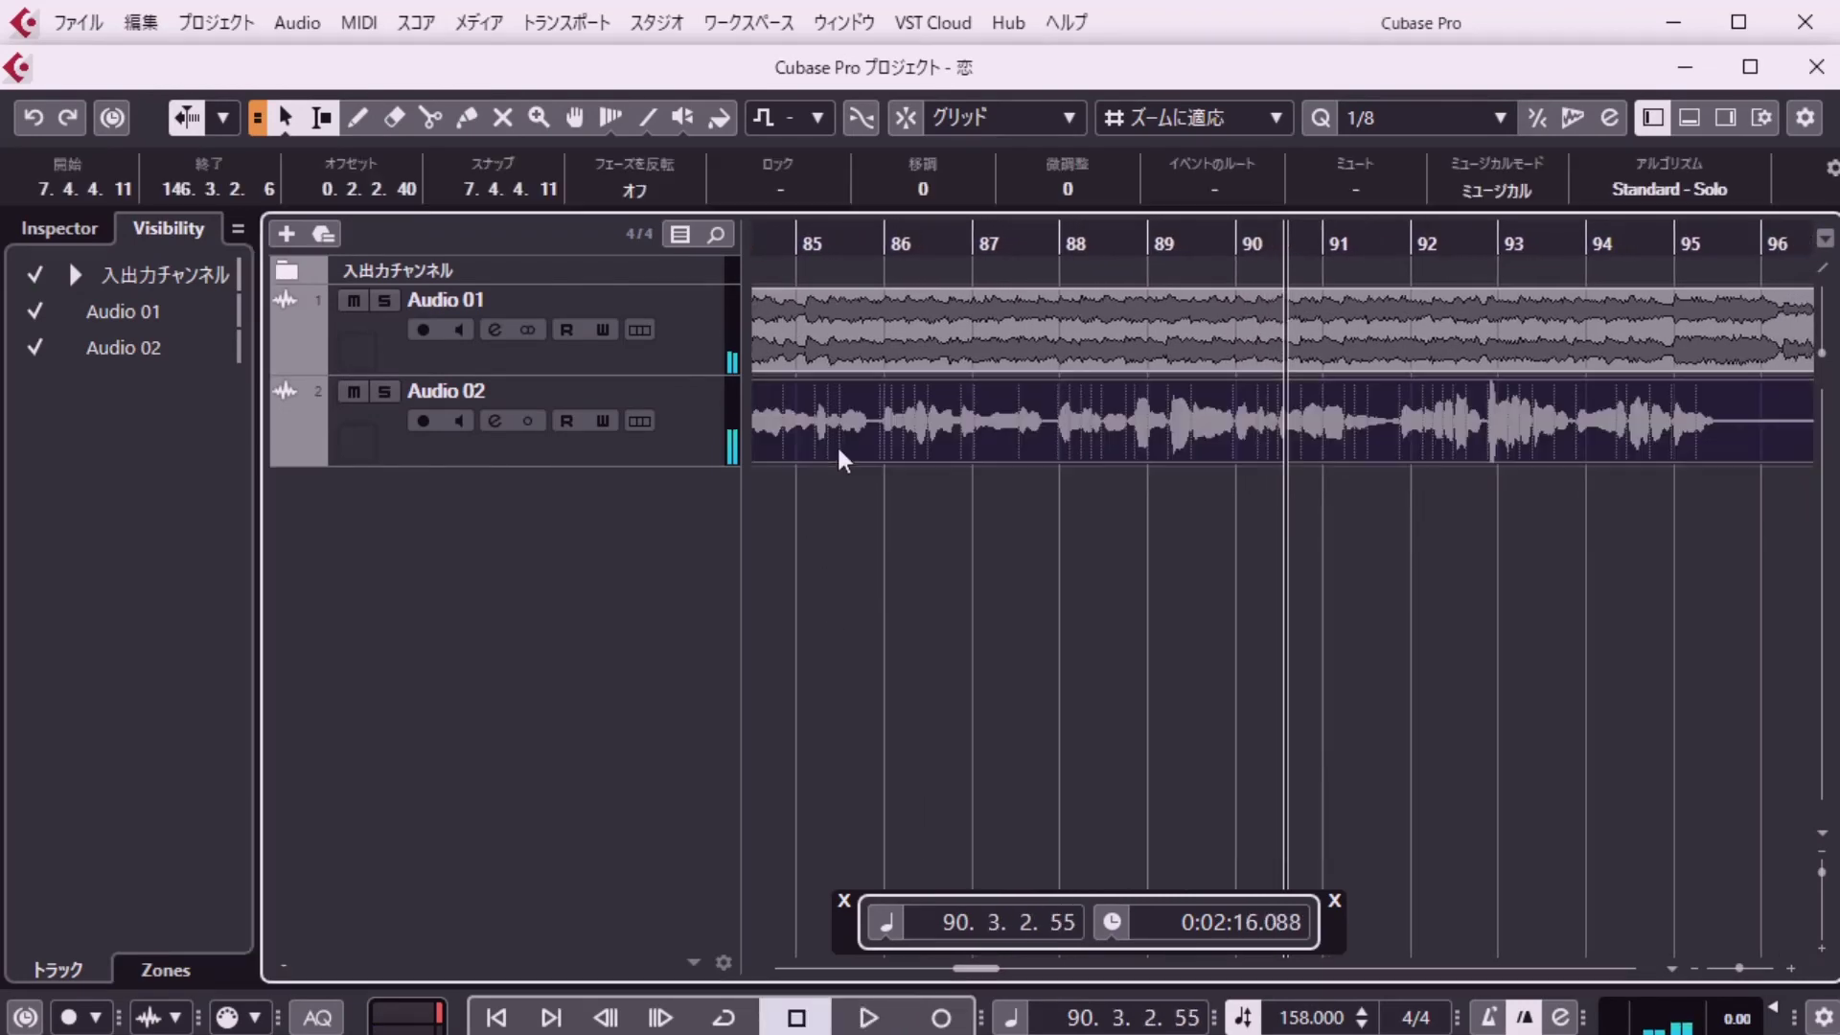
pyautogui.click(322, 19)
pyautogui.click(345, 53)
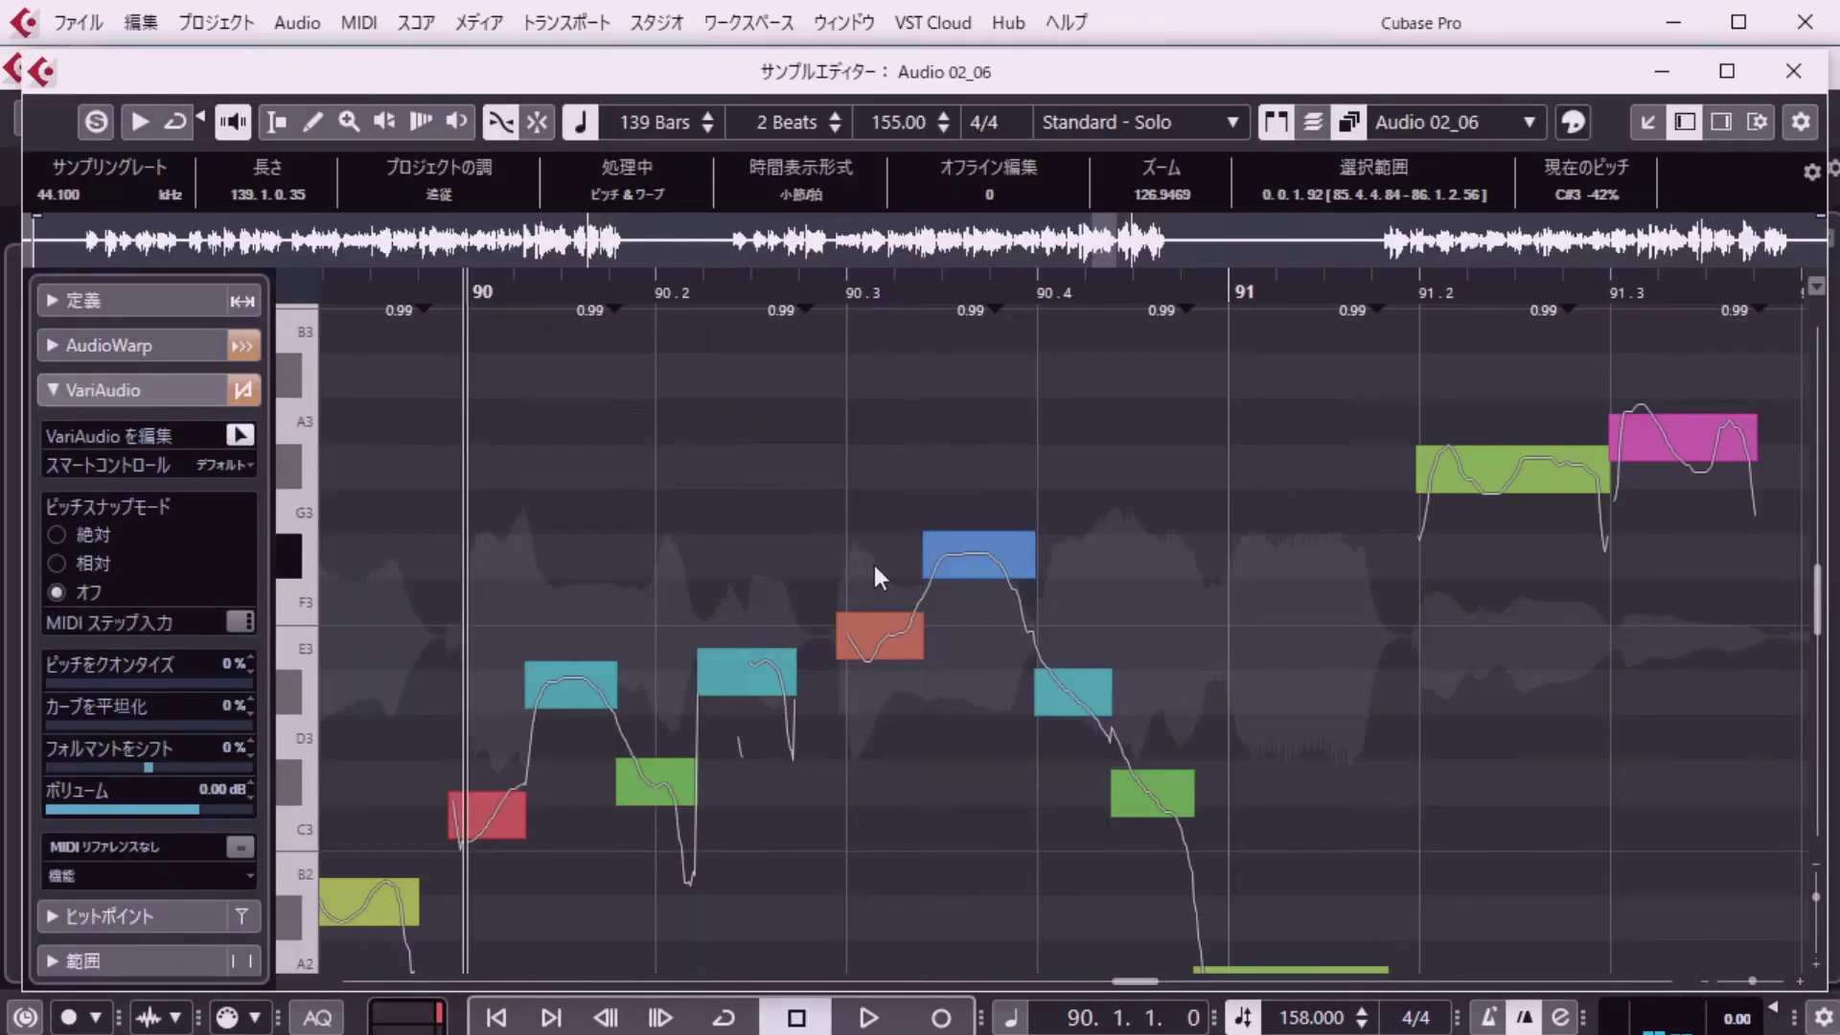
pyautogui.press('space')
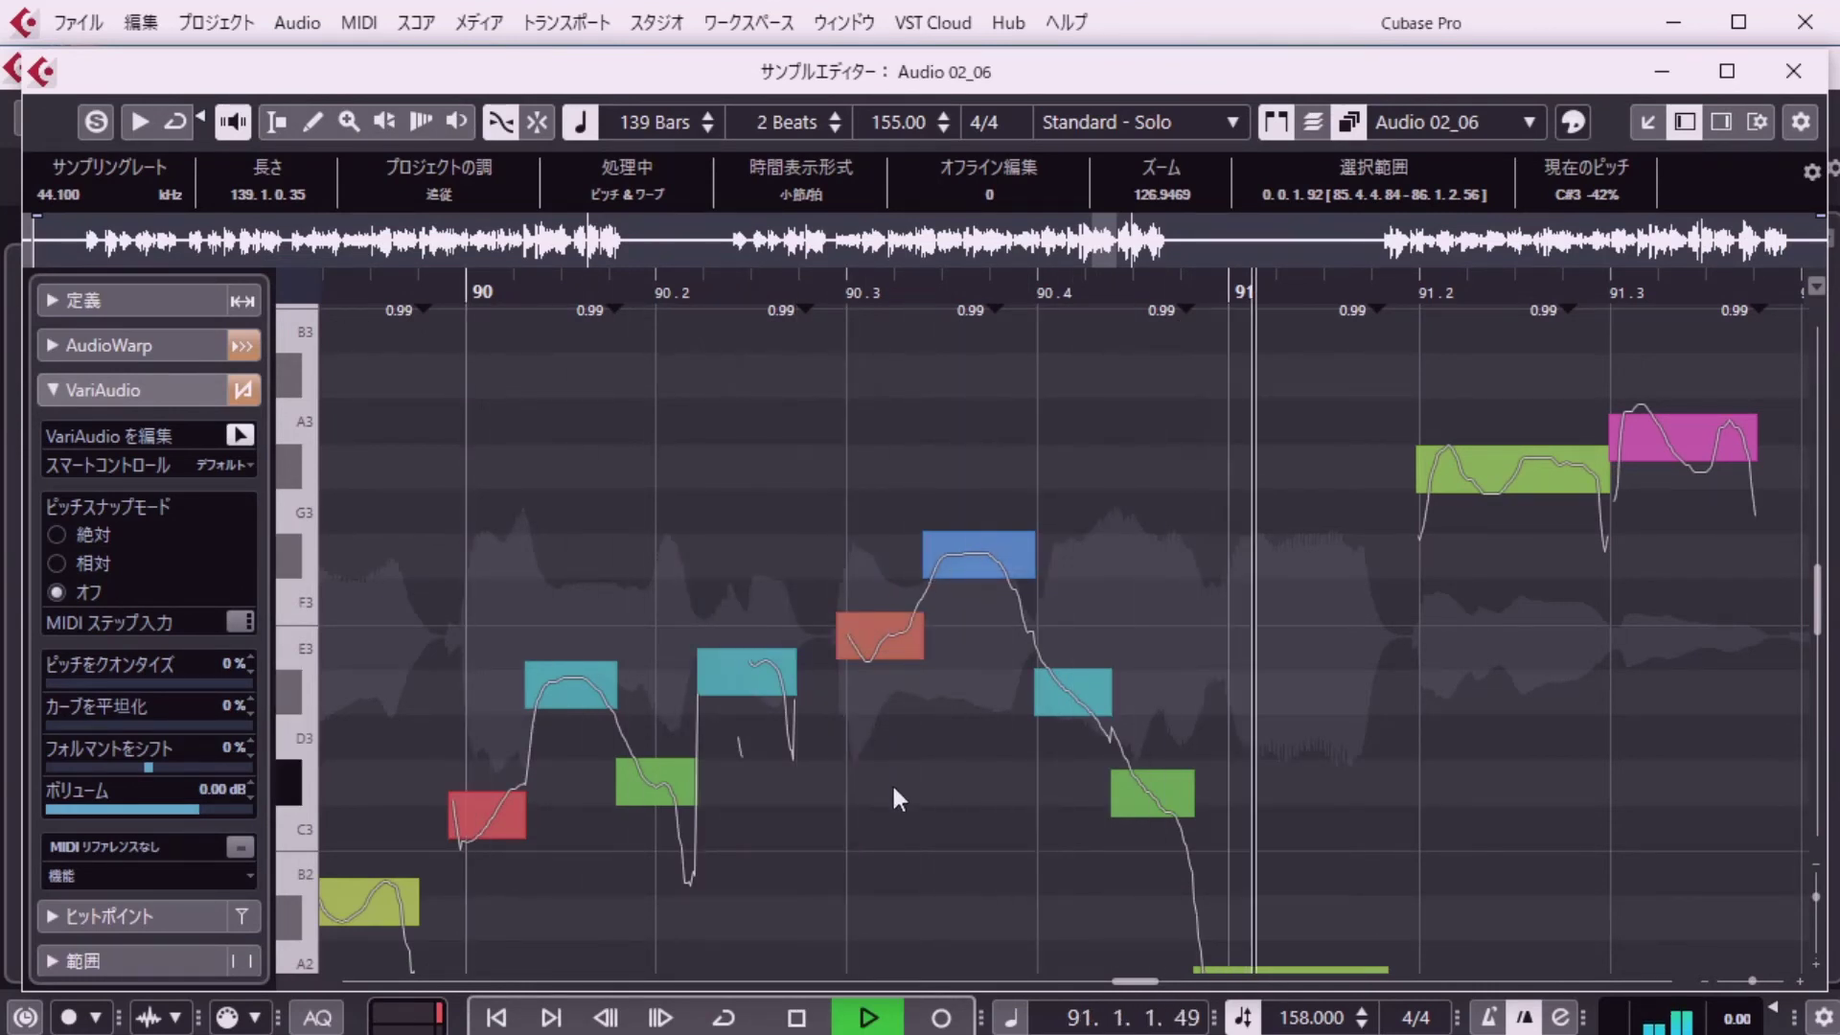
pyautogui.press('space')
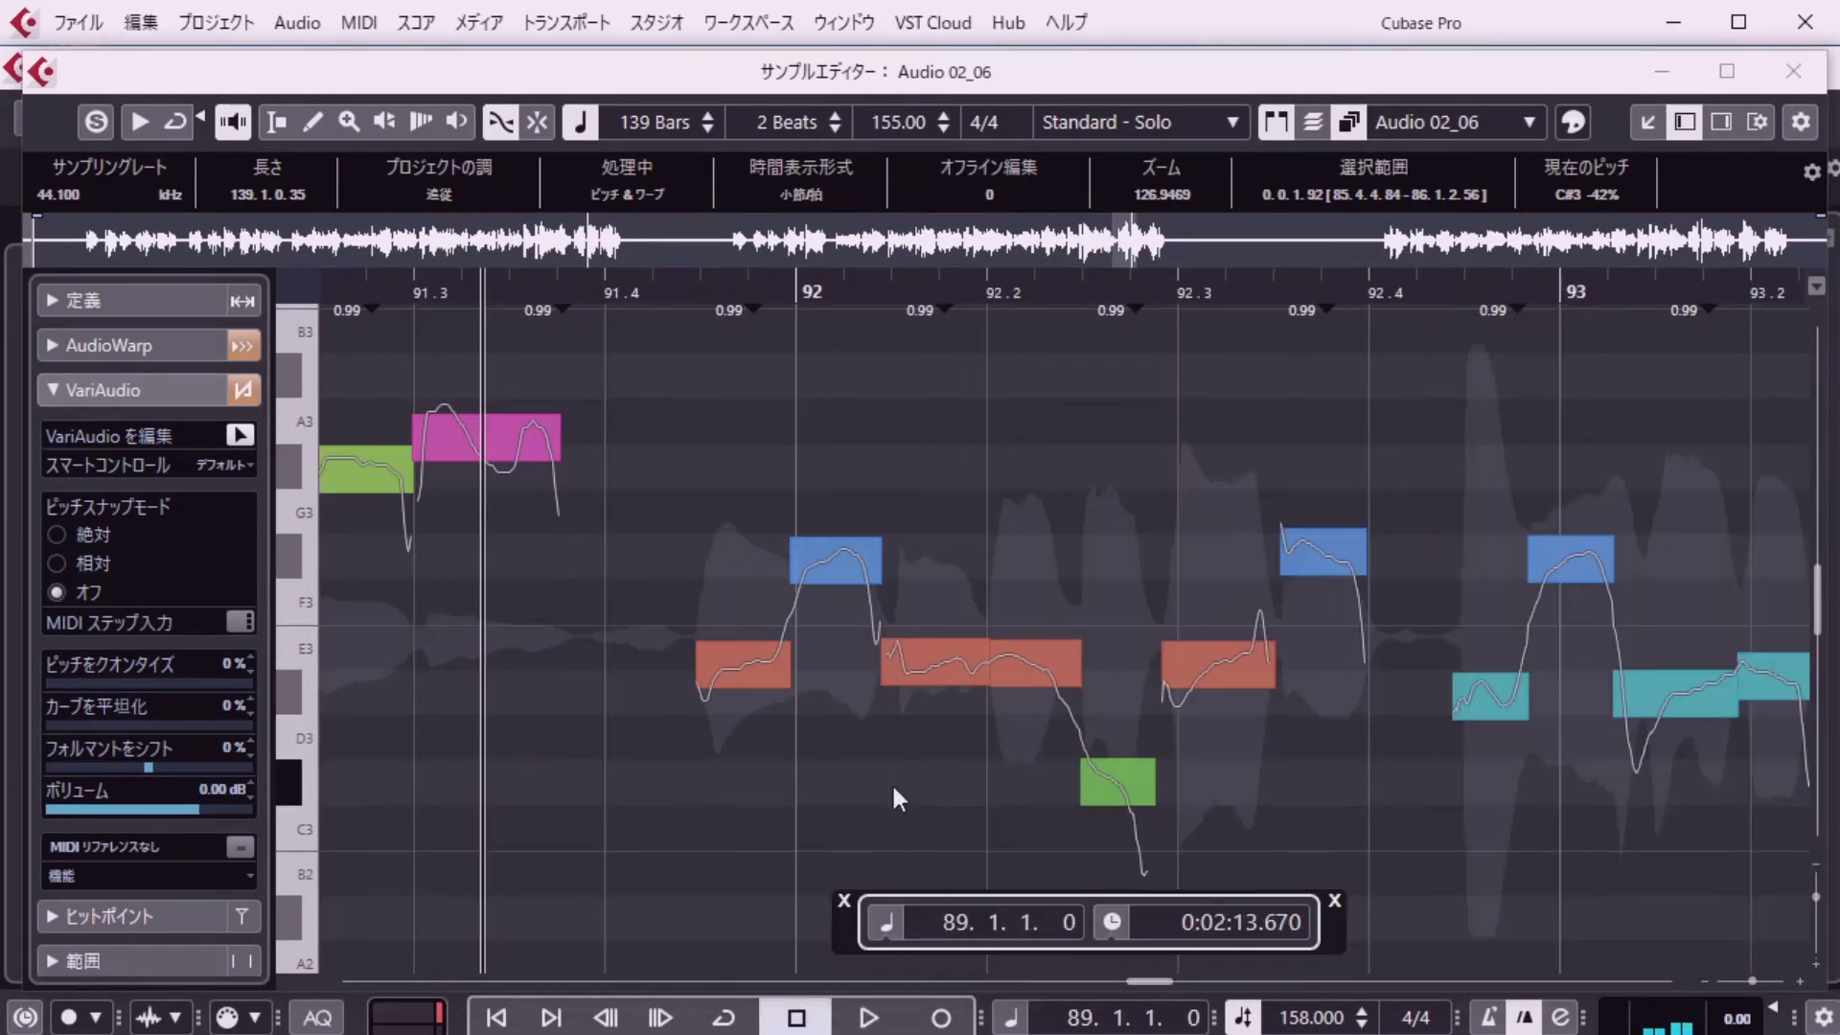
pyautogui.press('space')
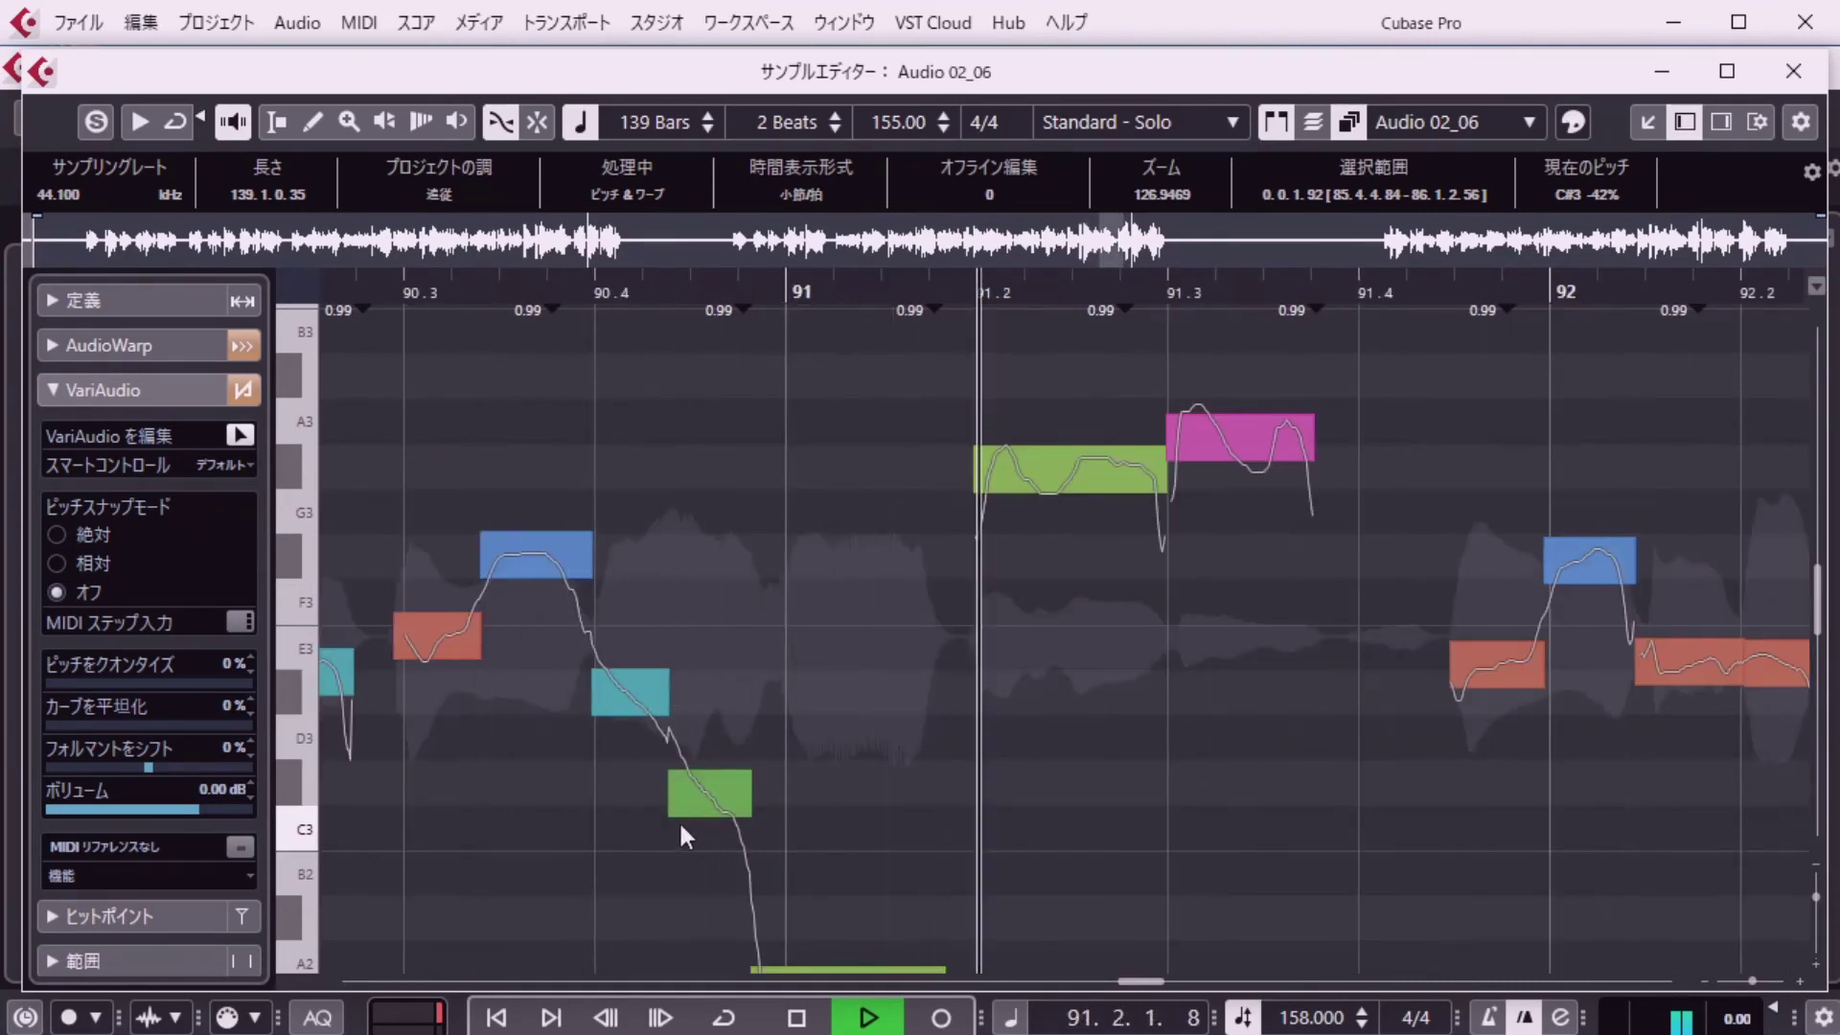
pyautogui.press('space')
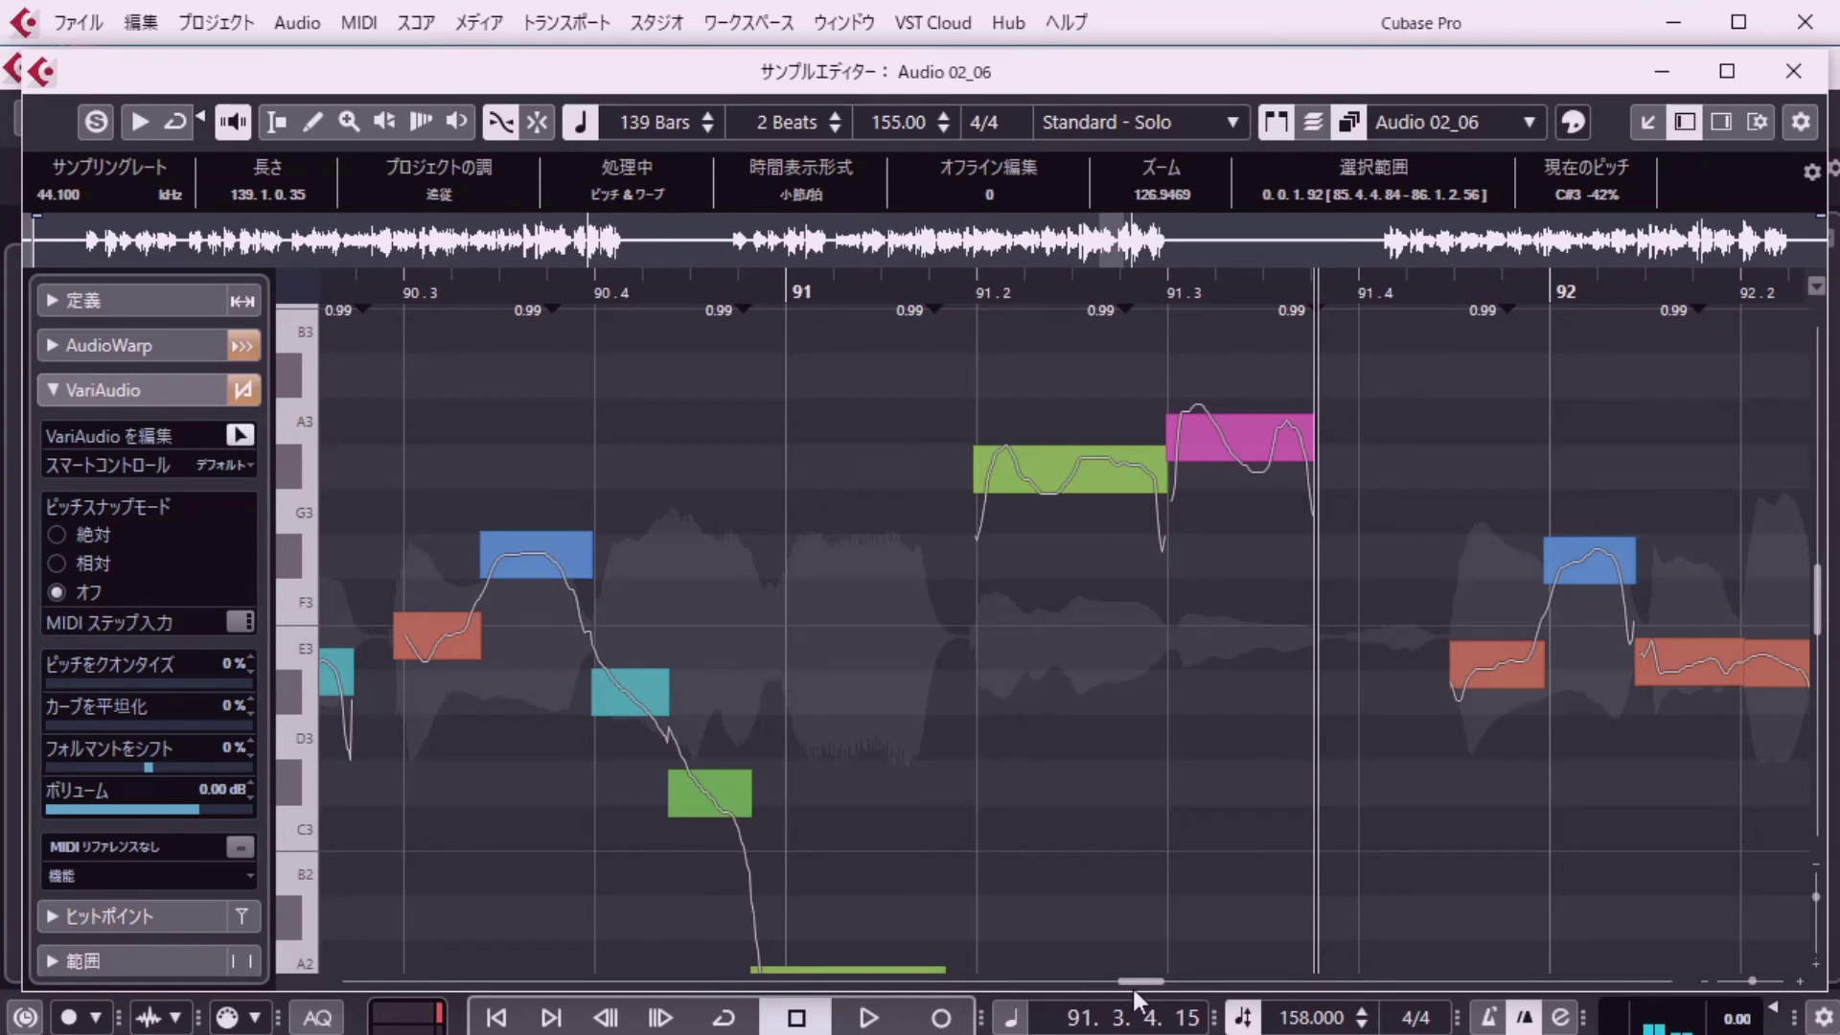
# Replay from bar 89 and move the start of the E3 note at 90.3 earlier to 90.2.4.67.
pyautogui.moveTo(1131, 985); pyautogui.dragTo(1123, 983)
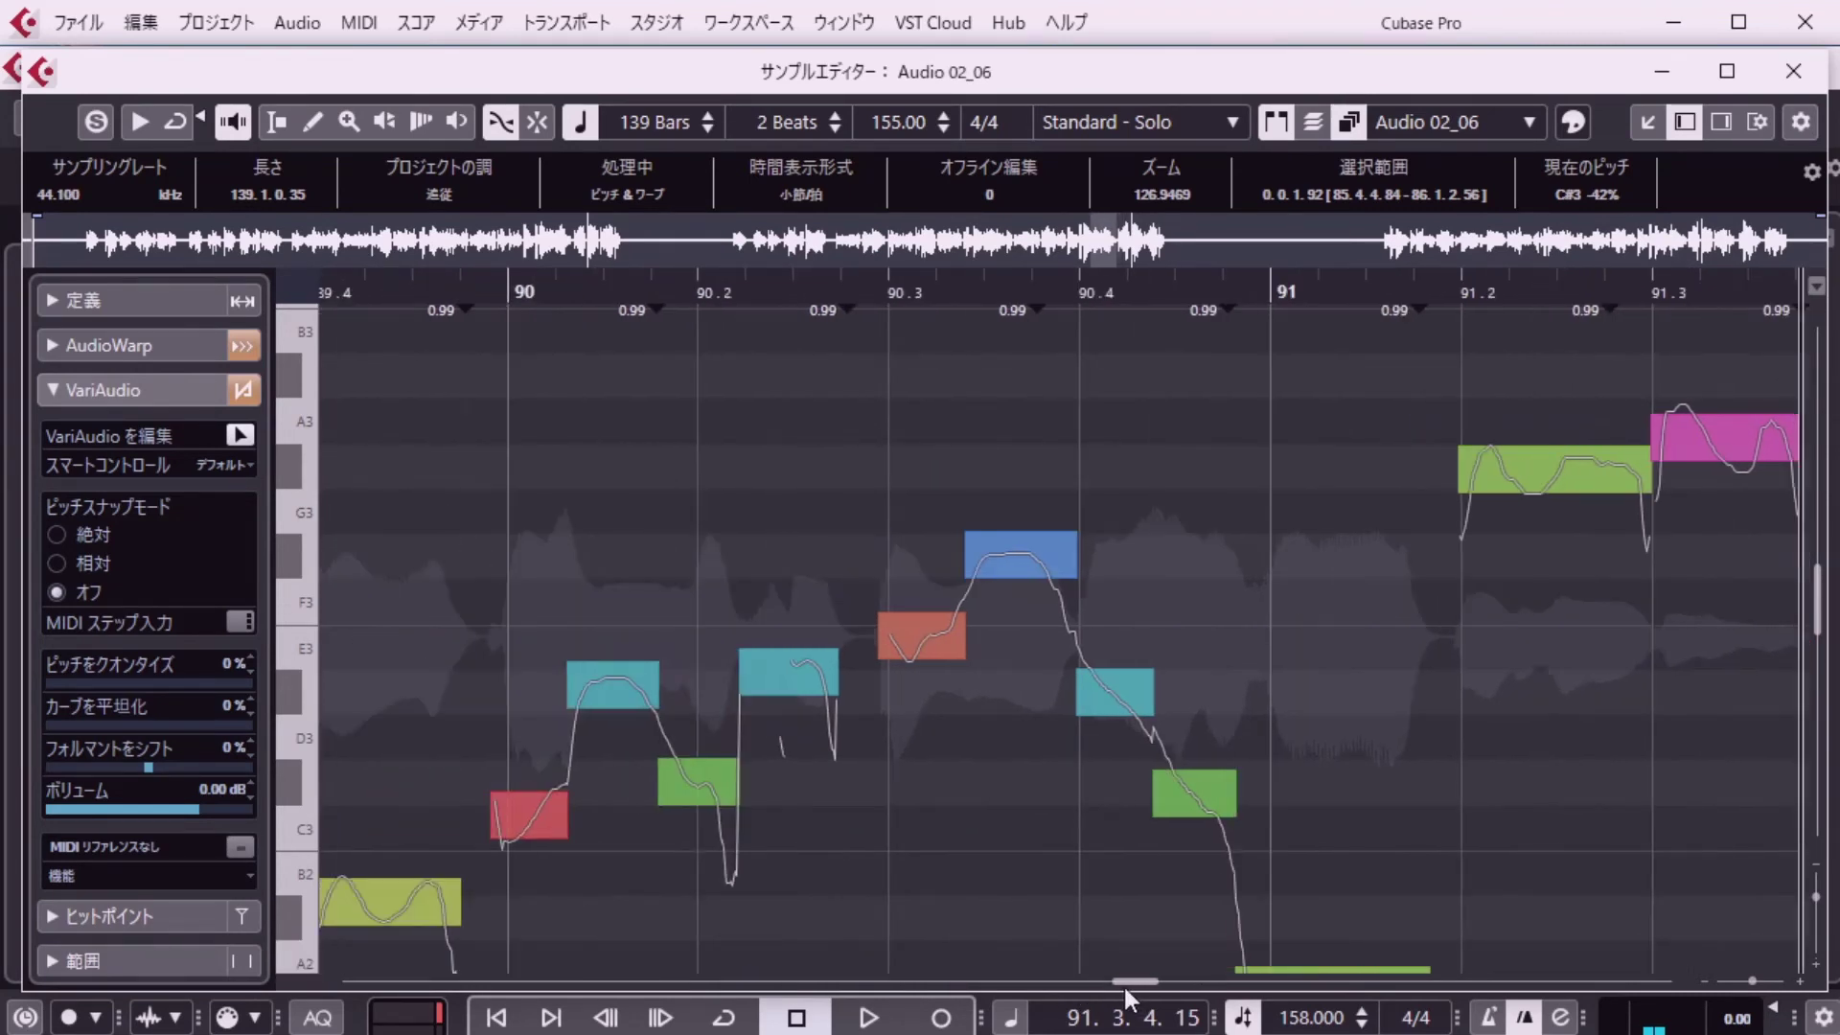
pyautogui.press('1')
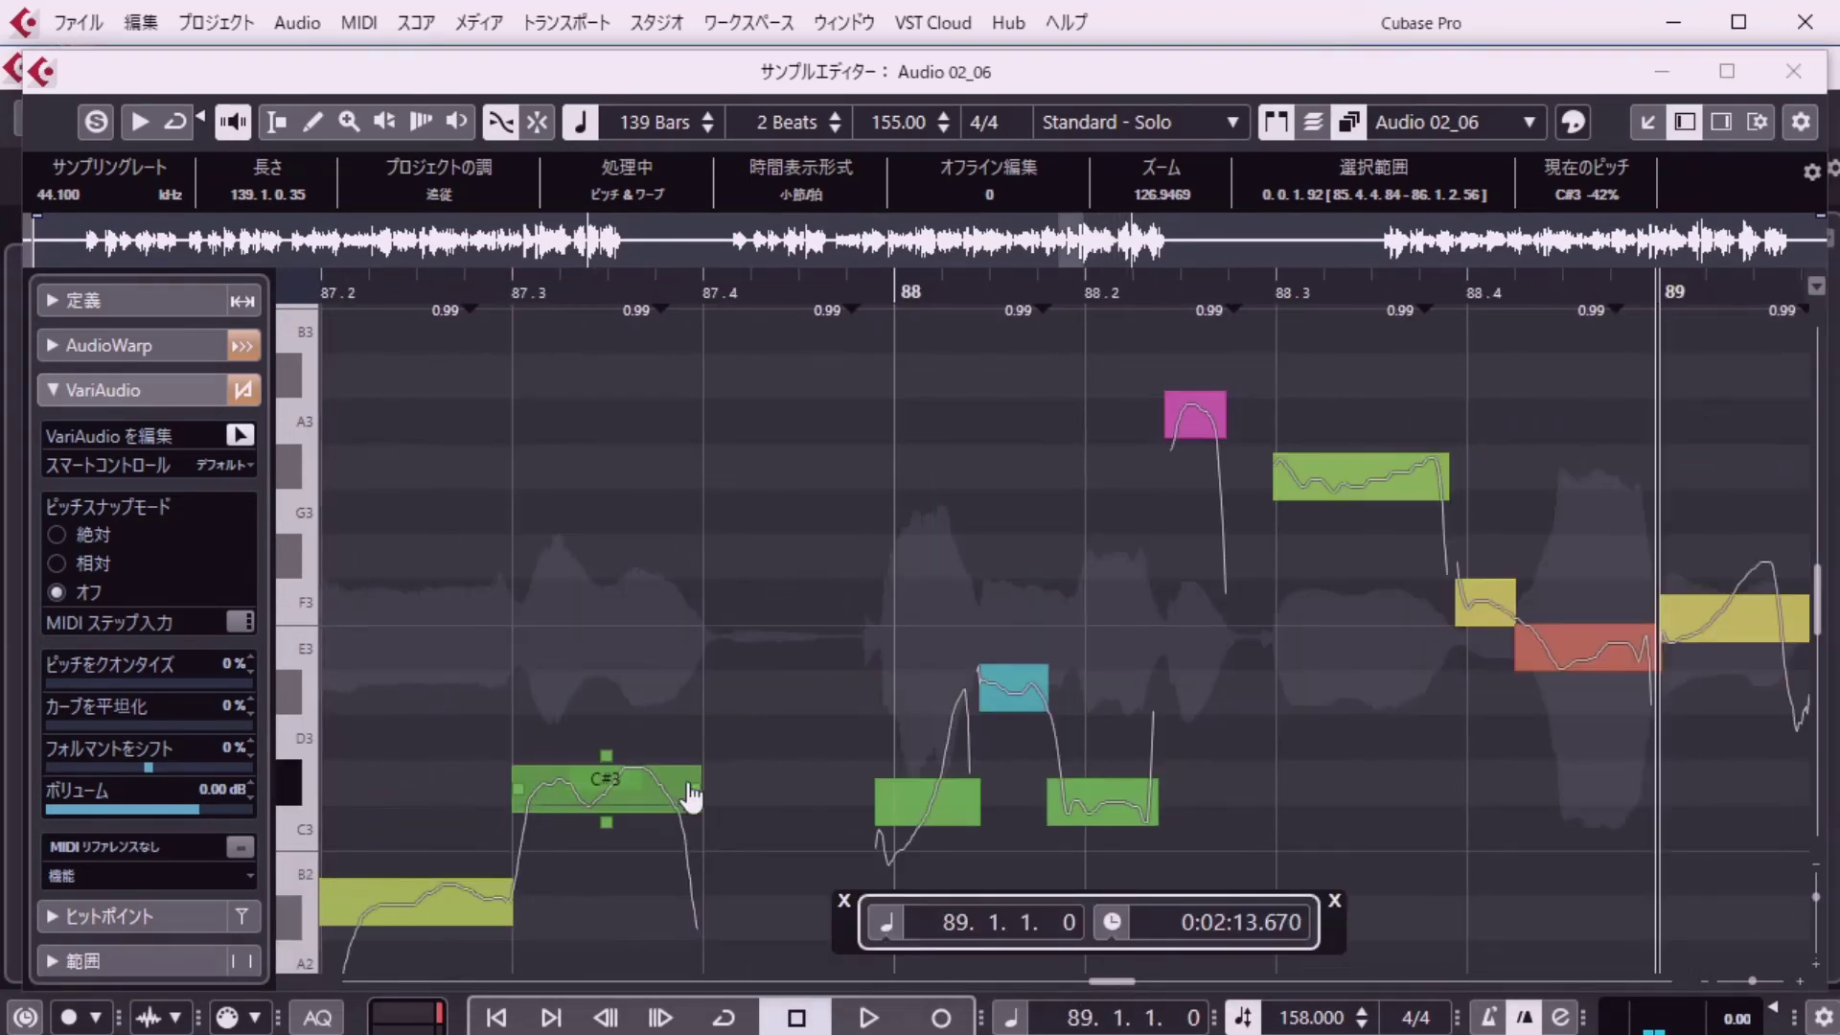
pyautogui.press('space')
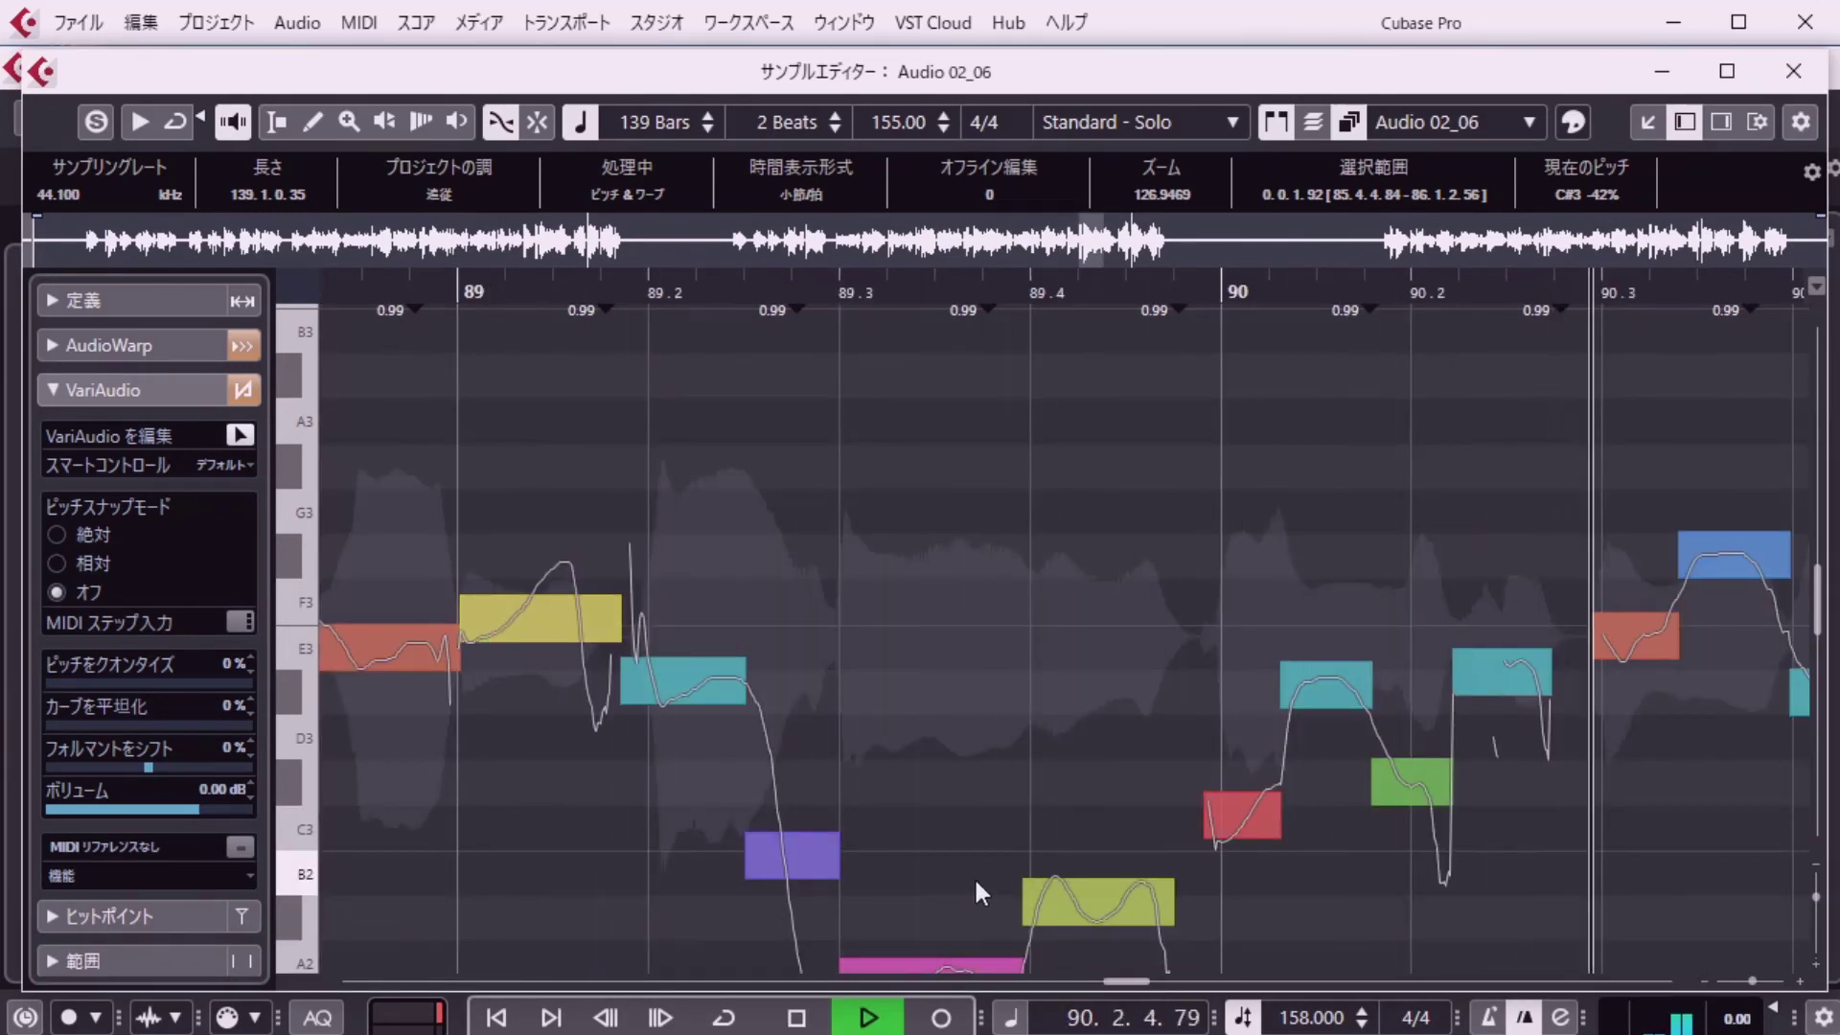
pyautogui.press('space')
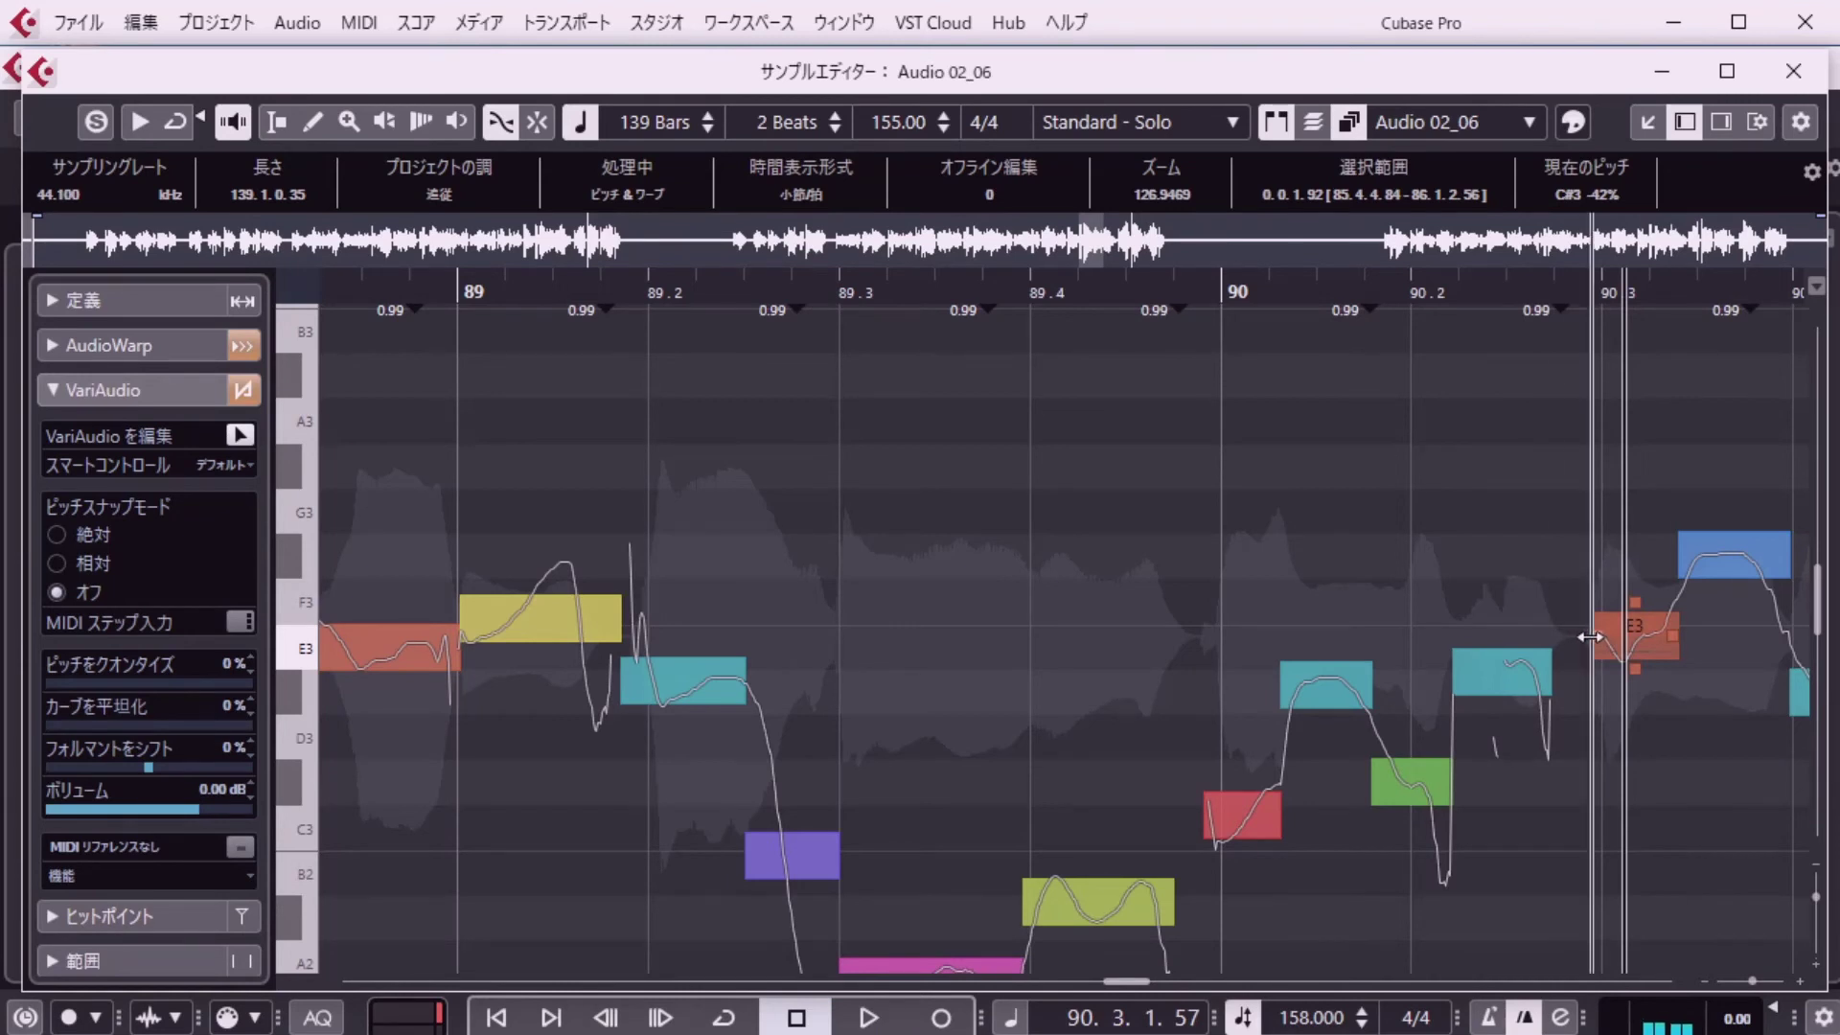
pyautogui.moveTo(1590, 638); pyautogui.dragTo(1579, 643)
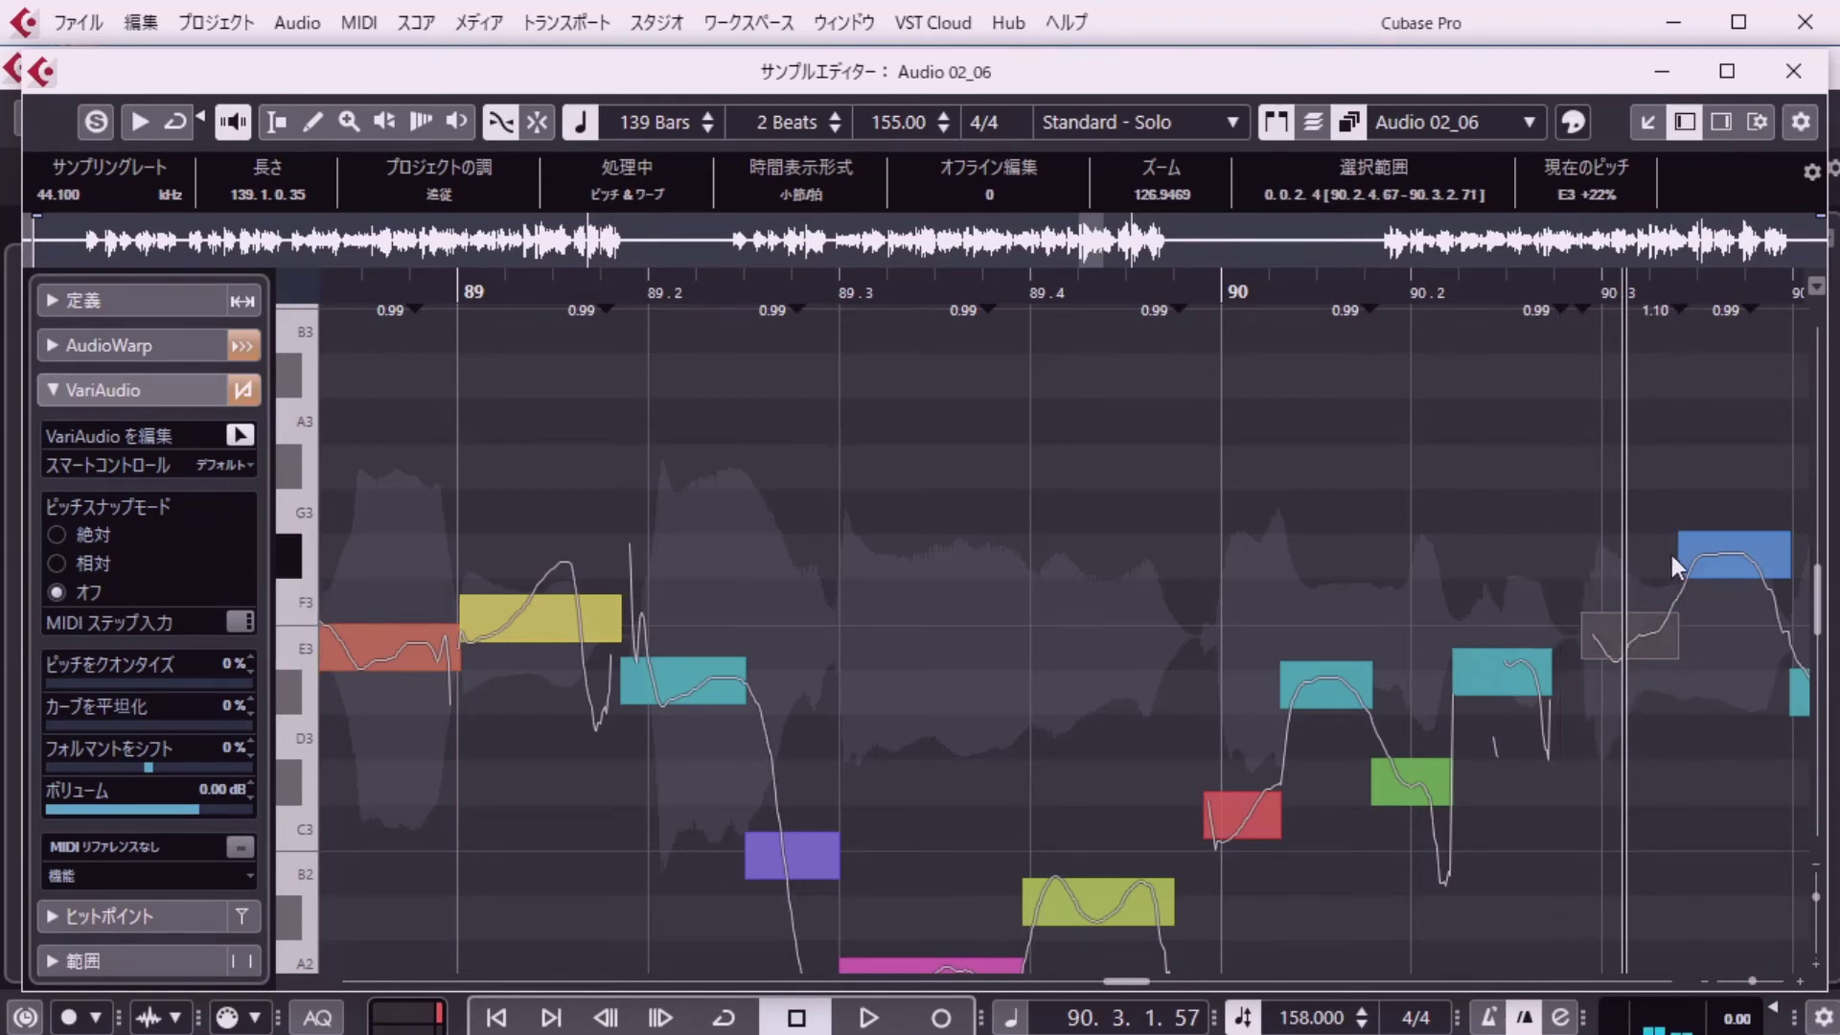
# Move the start of the F#3 note after 90.3 earlier to 90.3.2.60 and replay the phrase.
pyautogui.click(1682, 553)
pyautogui.press('KP_Divide')
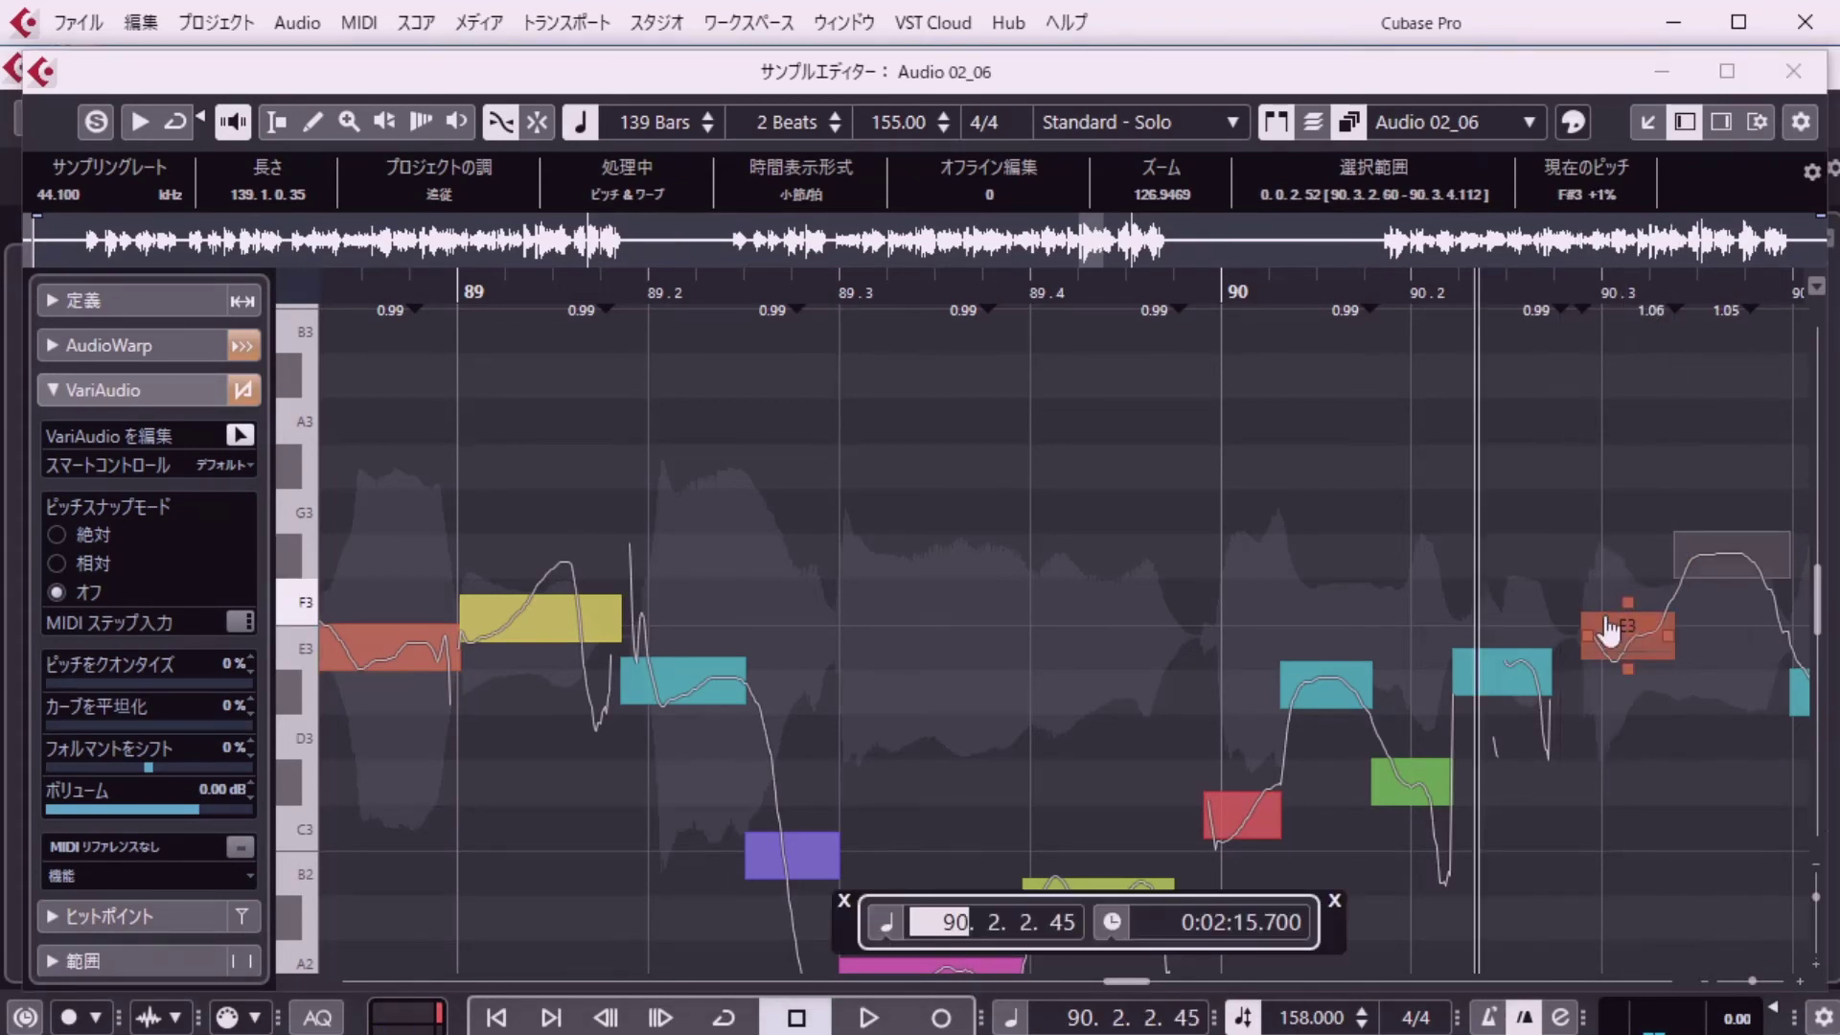
pyautogui.press('Return')
pyautogui.press('space')
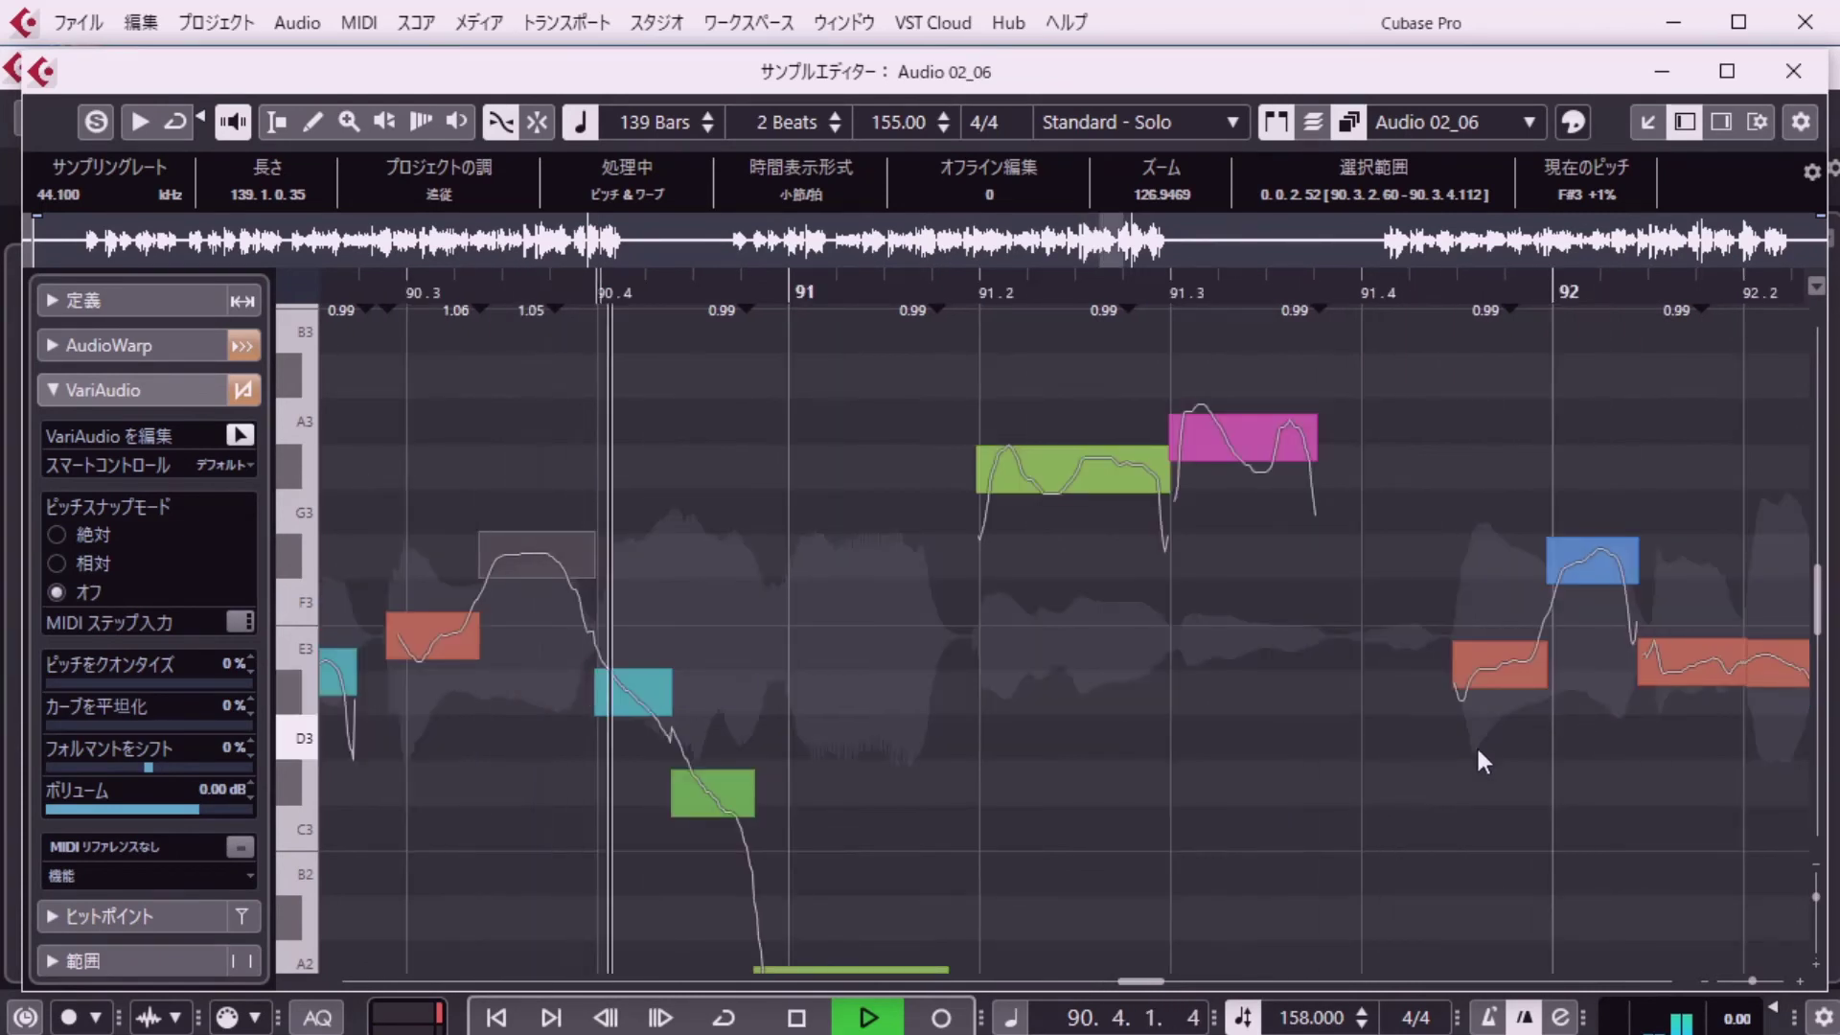
# Move the starts of the descending D#3, C#3 and G#2 notes before bar 91 earlier, to 90.3.4.104, 90.4.2.53 and 90.4.4.39.
pyautogui.click(599, 693)
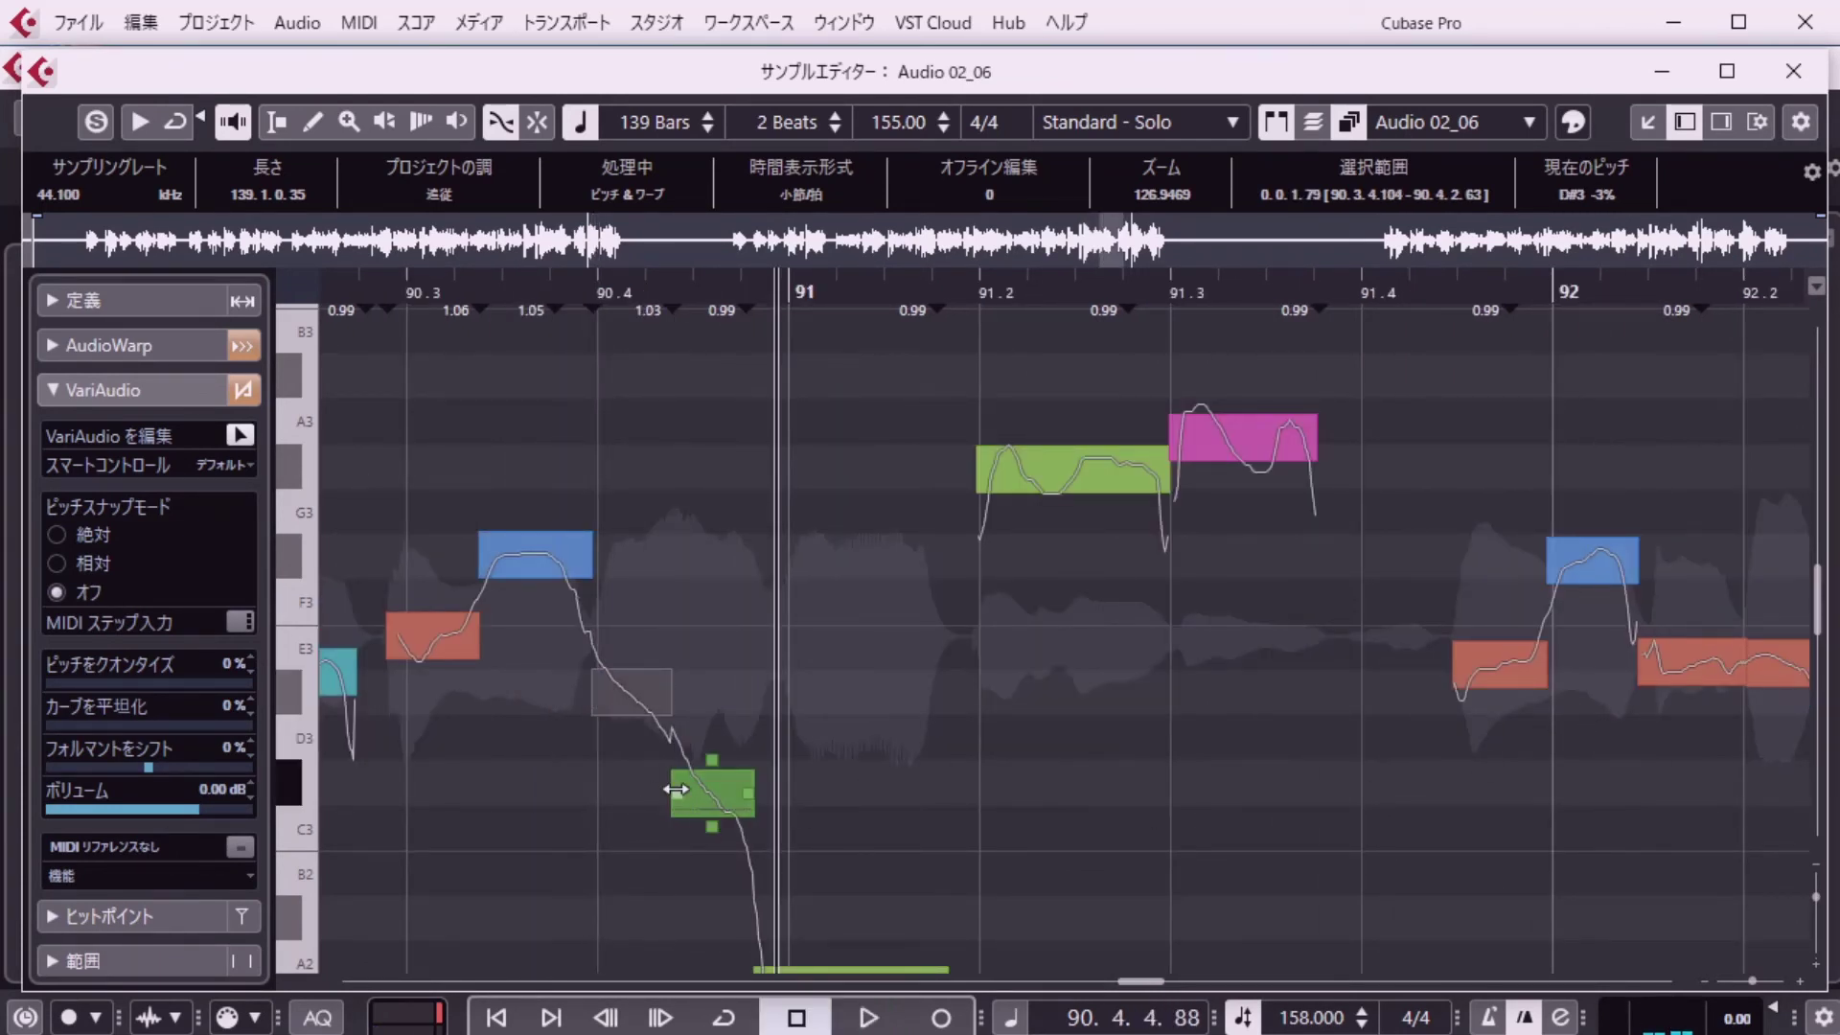
pyautogui.click(676, 789)
pyautogui.scroll(-3, 705, 822)
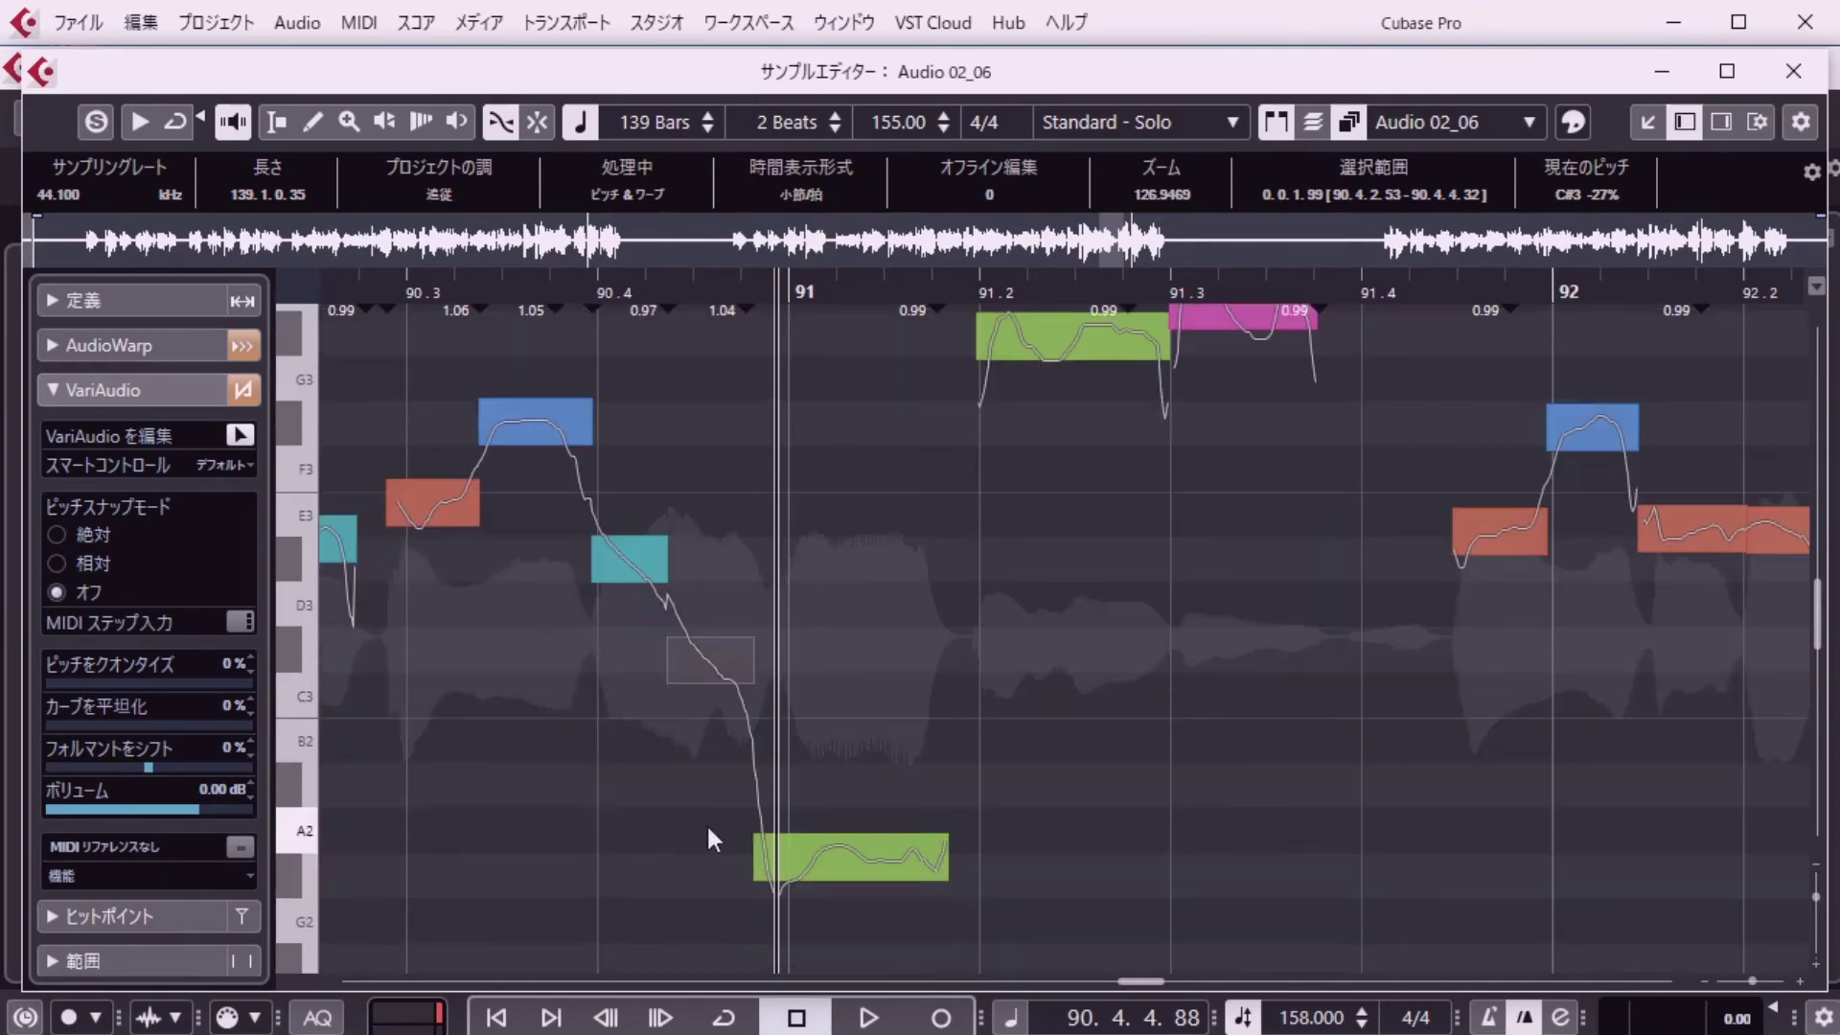
pyautogui.click(753, 856)
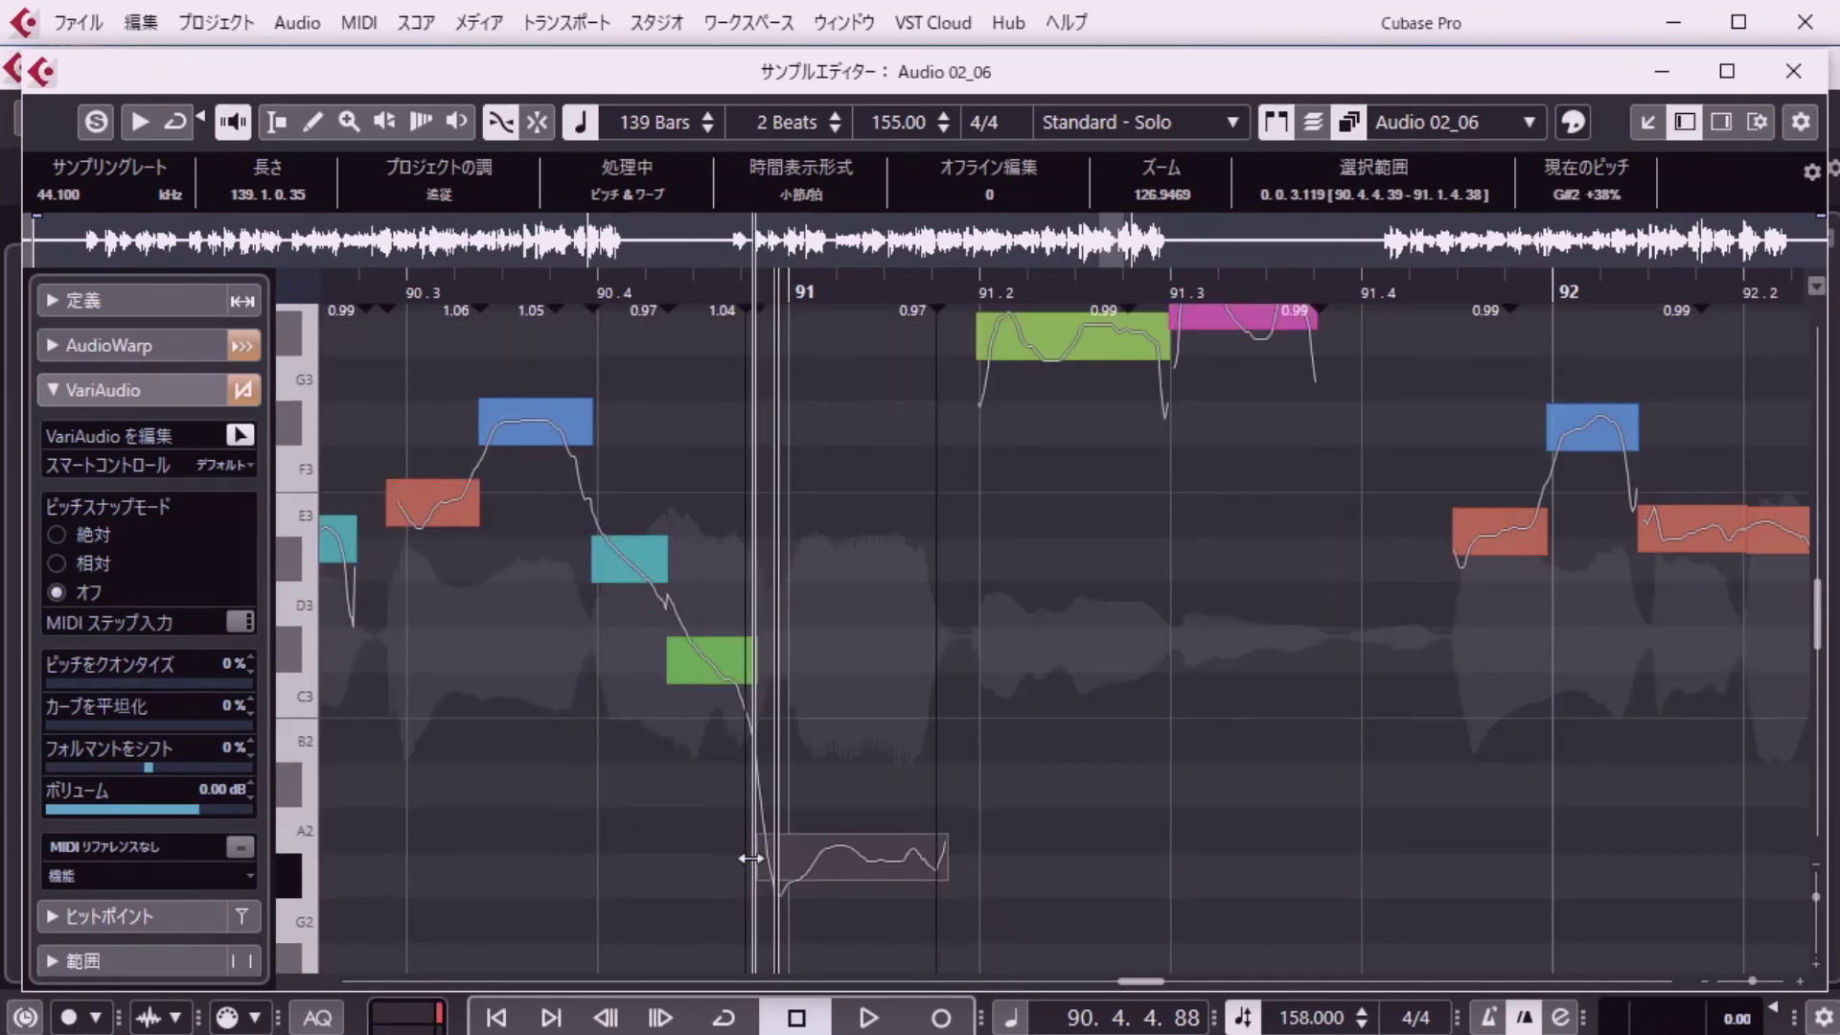
# Play the retimed descending phrase in bar 90 through bar 91, and replay it up to the G#2 note.
pyautogui.press('1')
pyautogui.press('space')
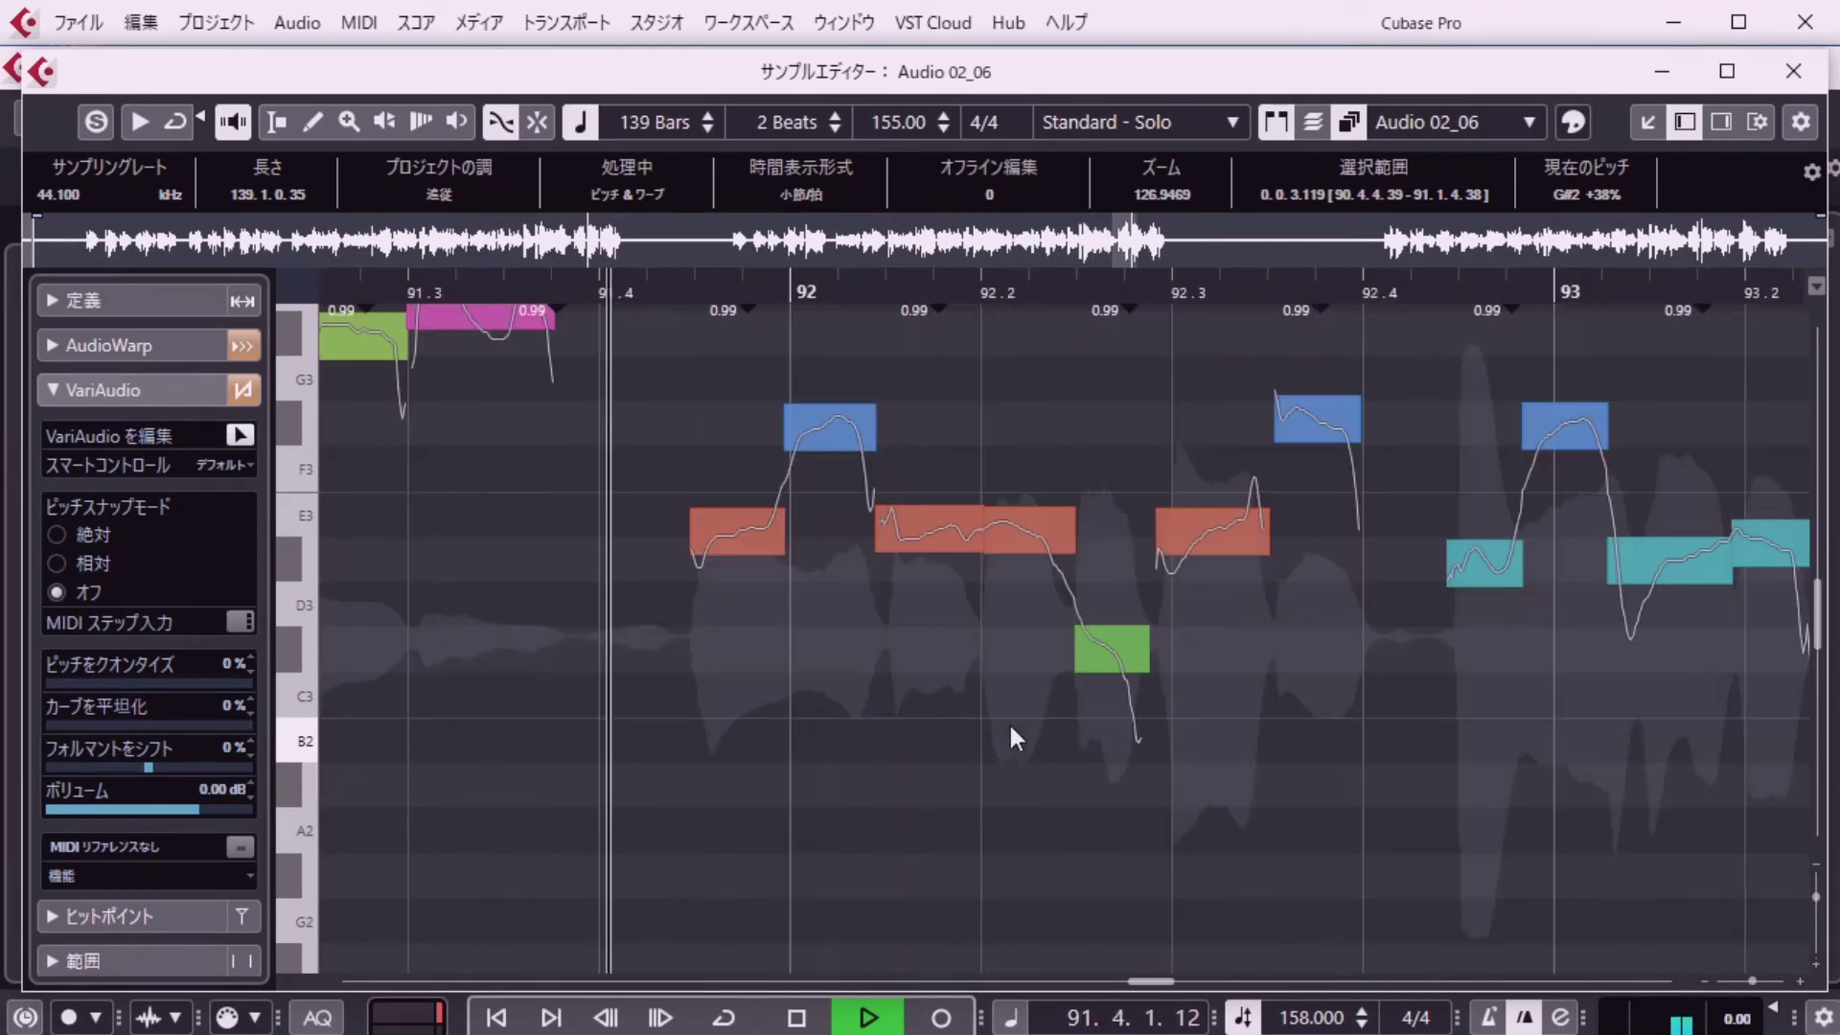
pyautogui.press('1')
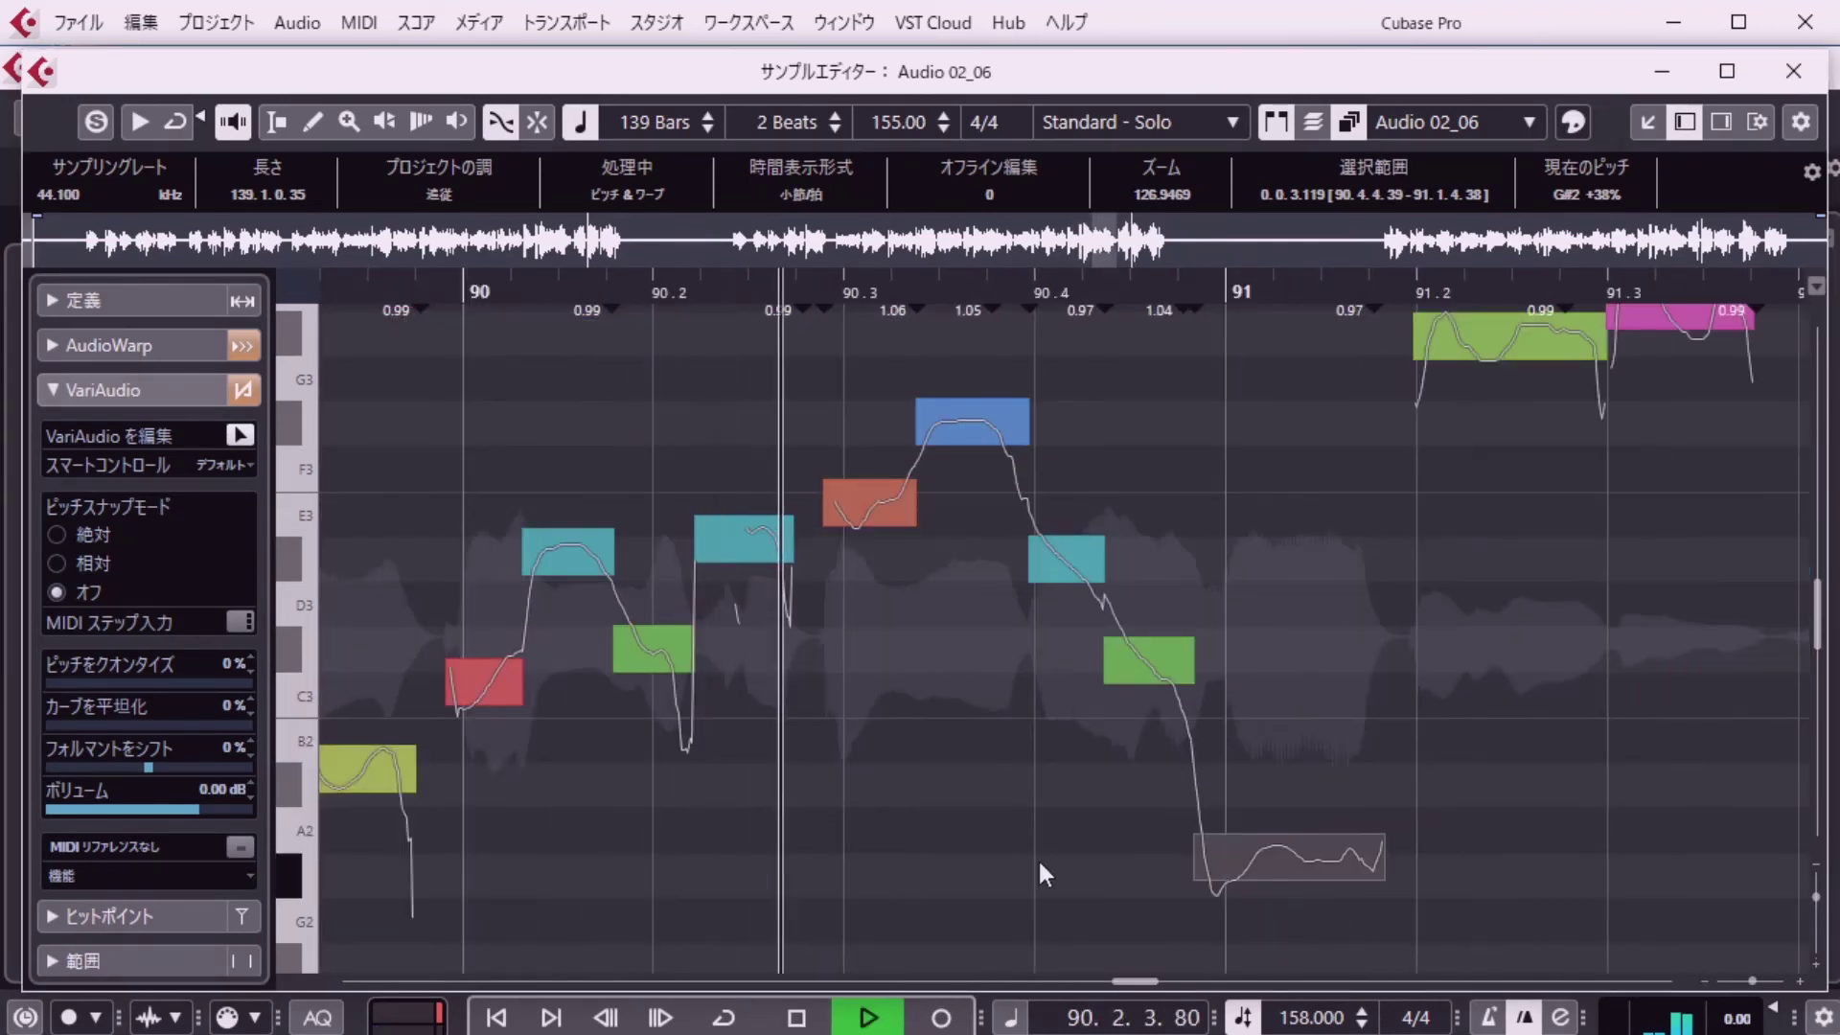
pyautogui.press('space')
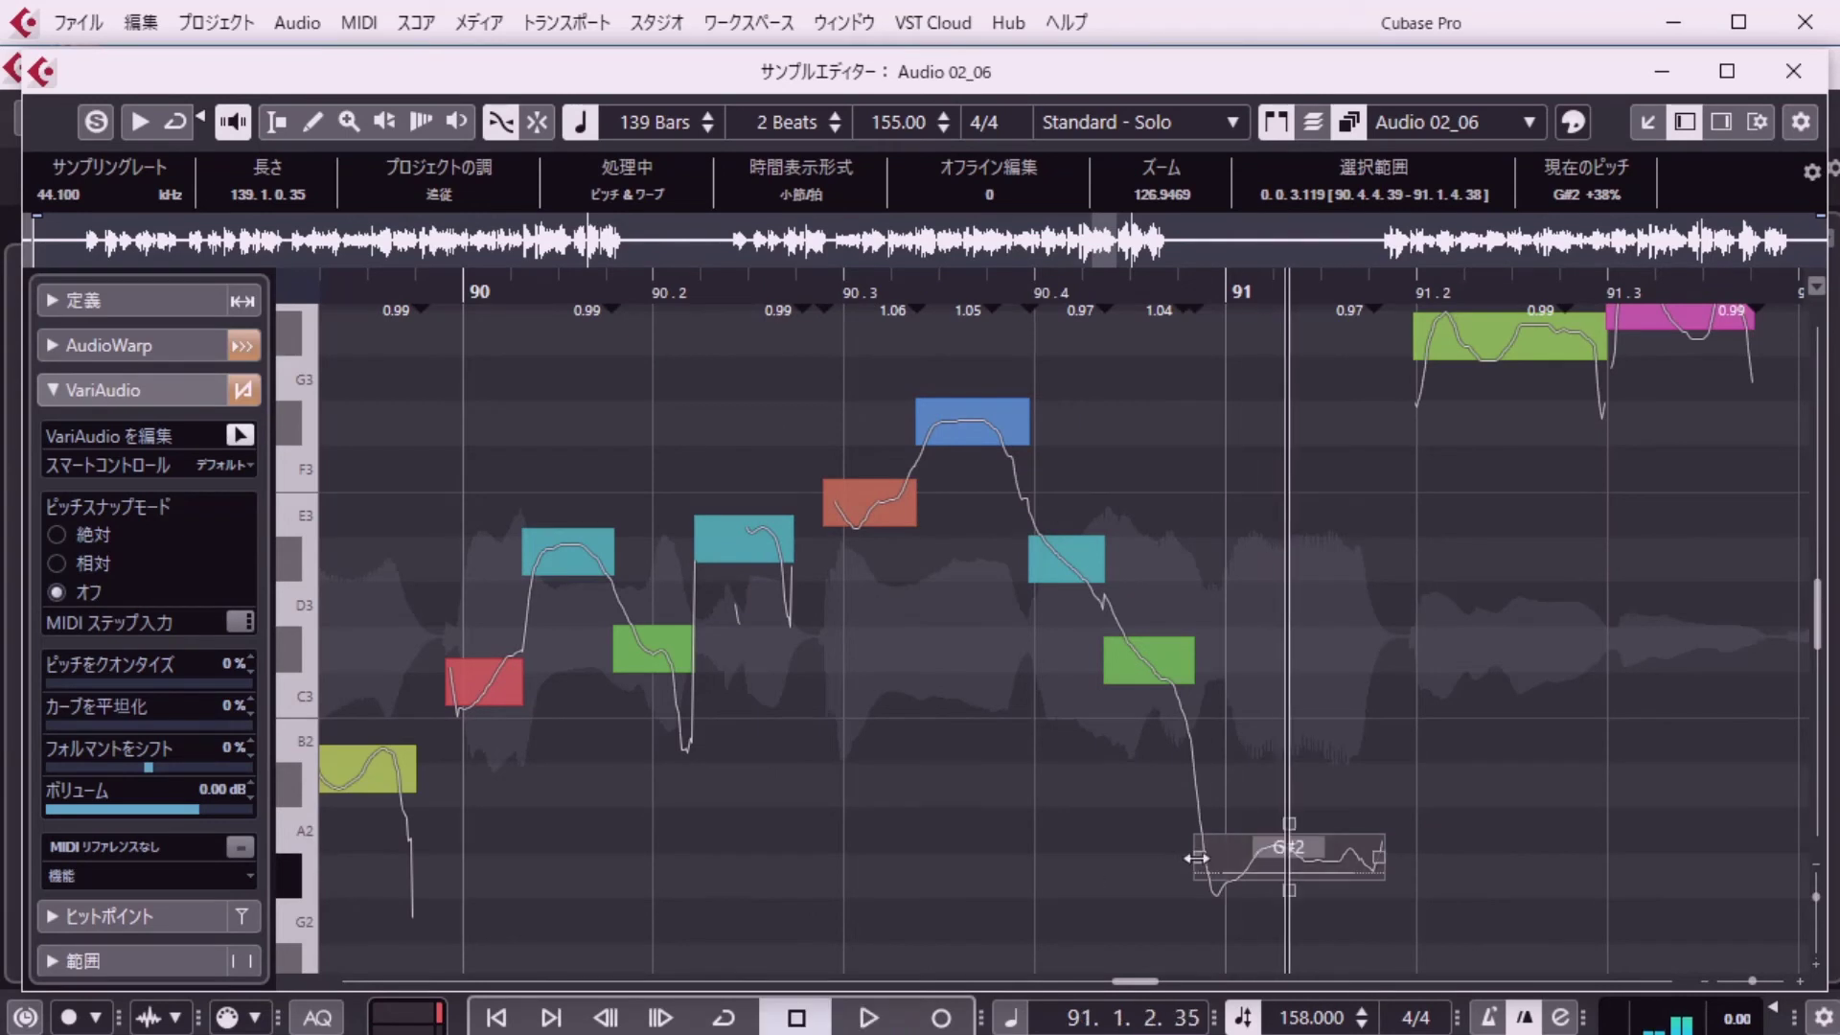
# Try to move the start of the G#2 note before bar 91 further ahead, deselect it and replay bar 90 into bar 91.
pyautogui.moveTo(1197, 858); pyautogui.dragTo(1164, 856)
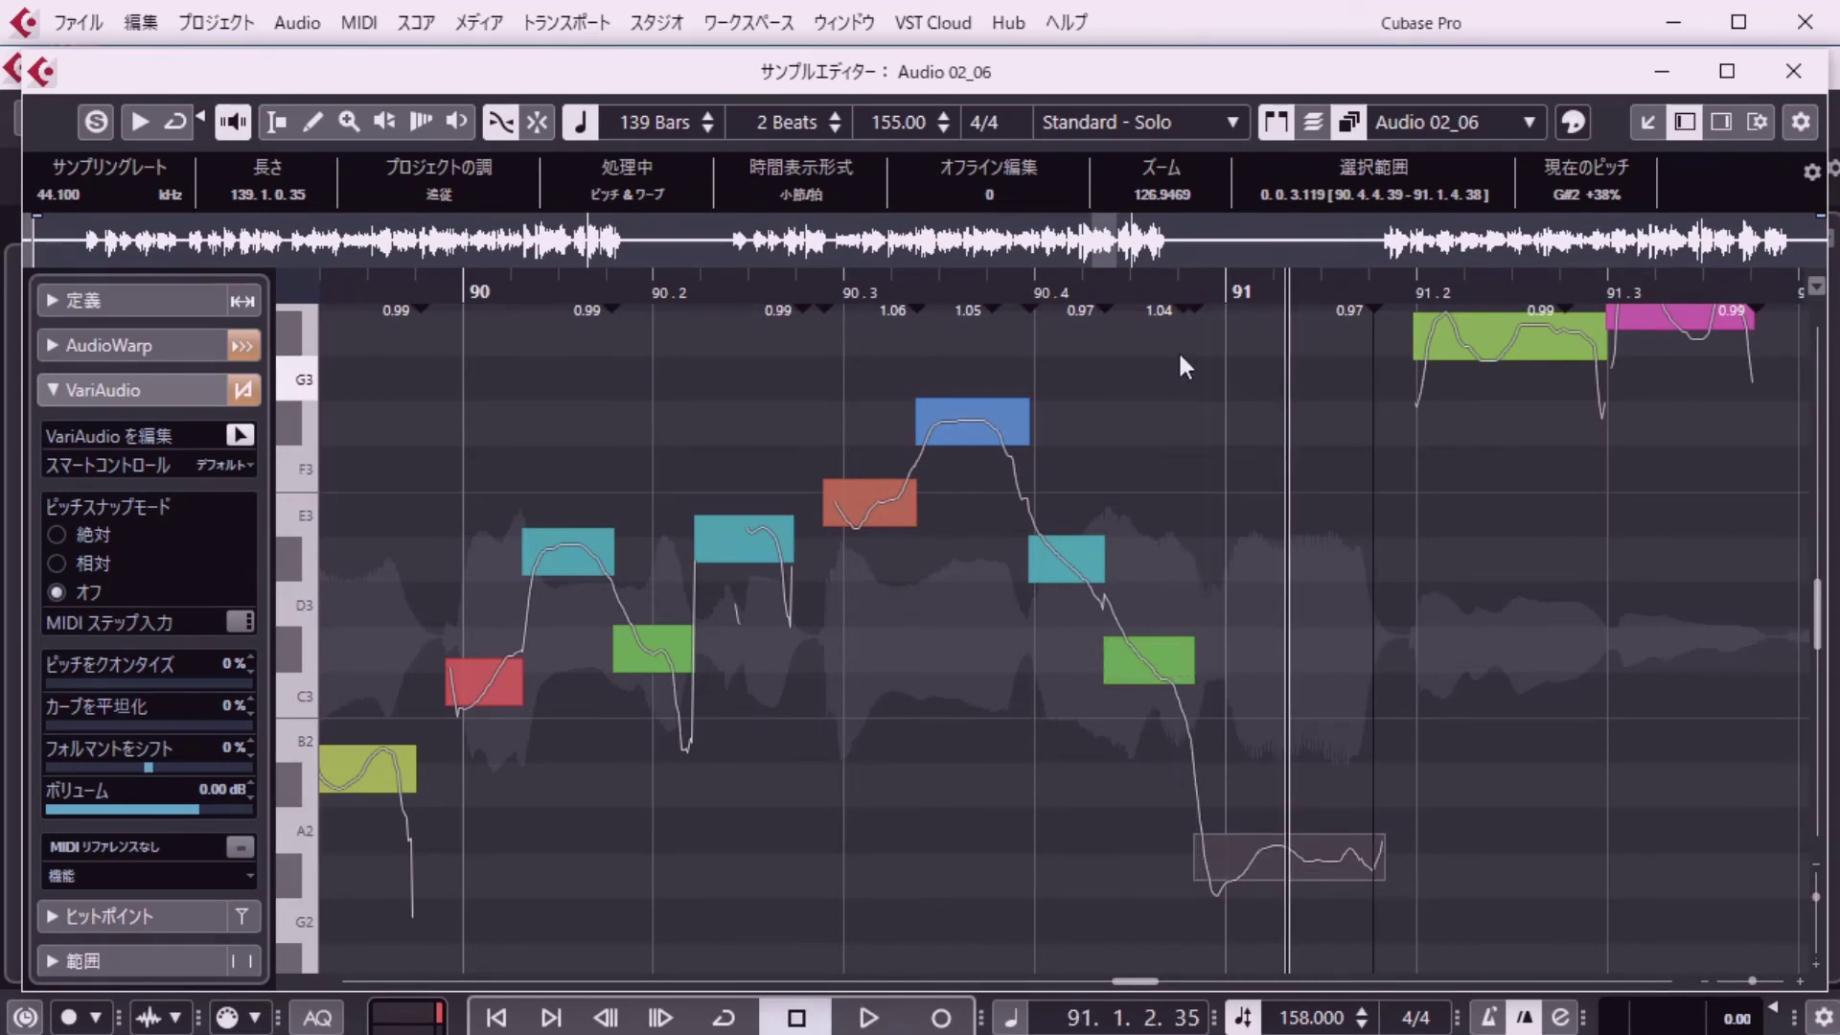
pyautogui.click(995, 801)
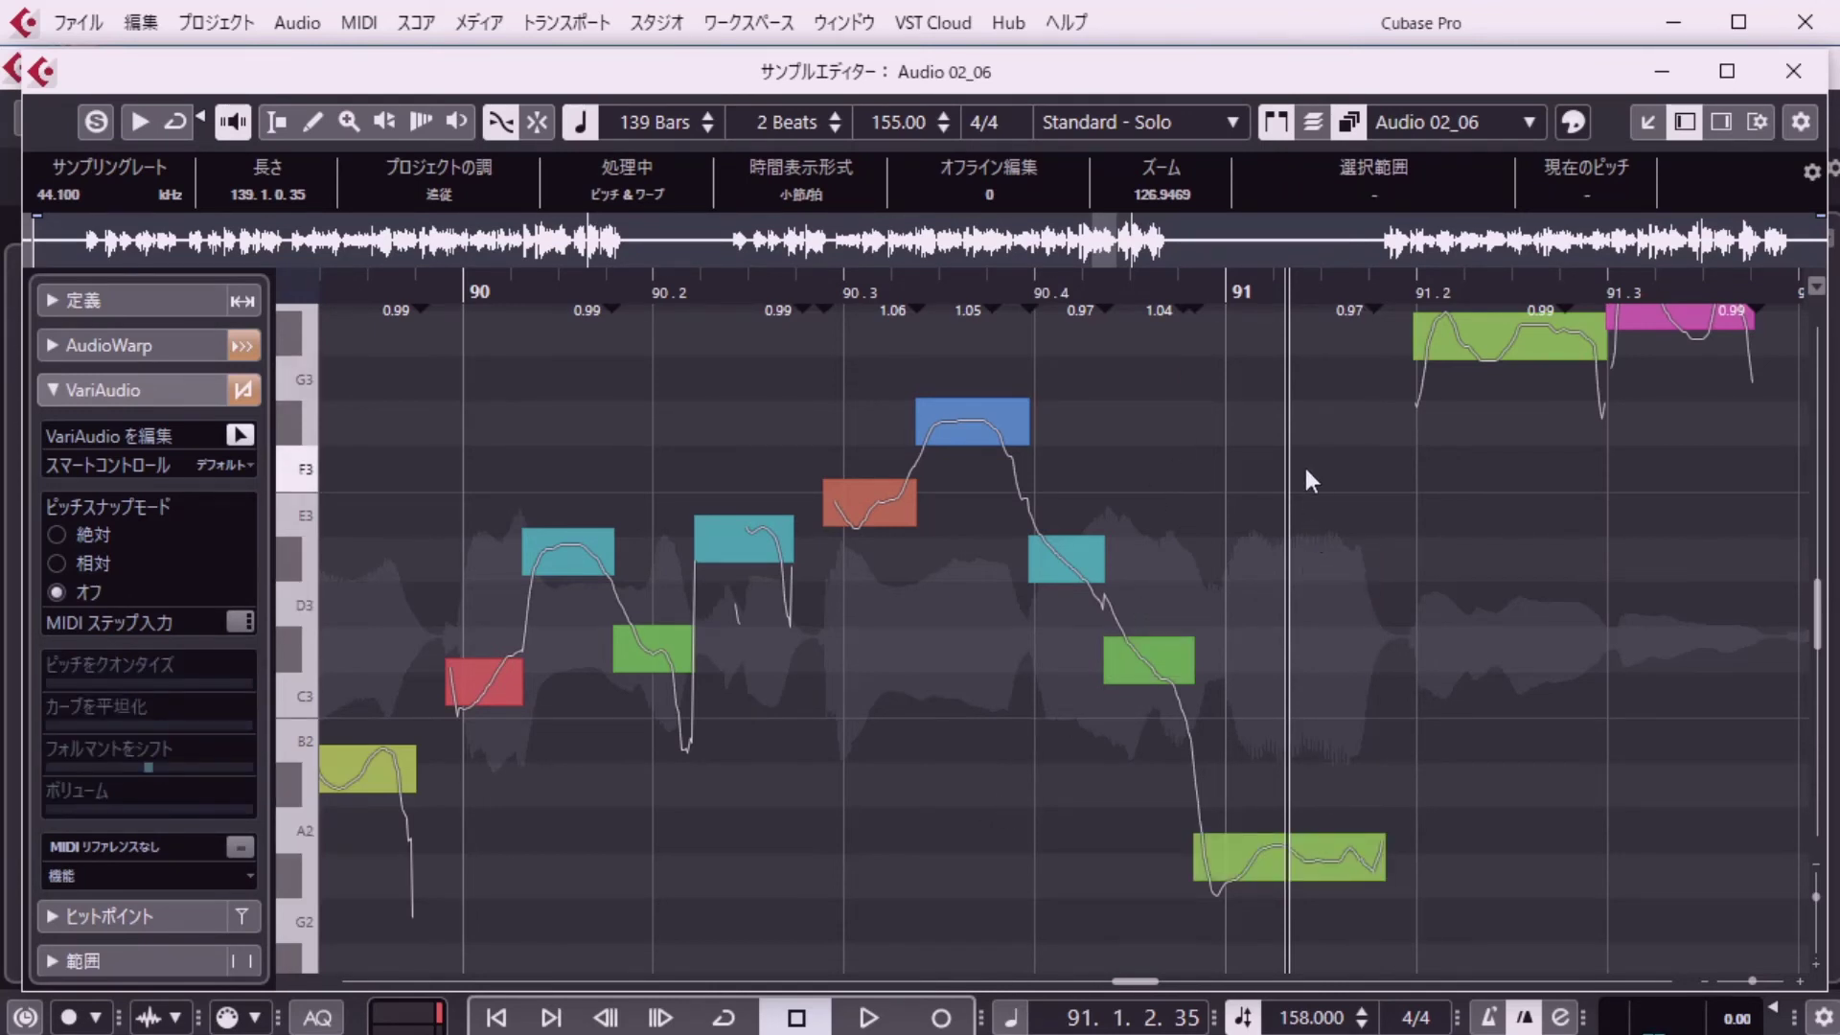
pyautogui.press('KP_1')
pyautogui.press('space')
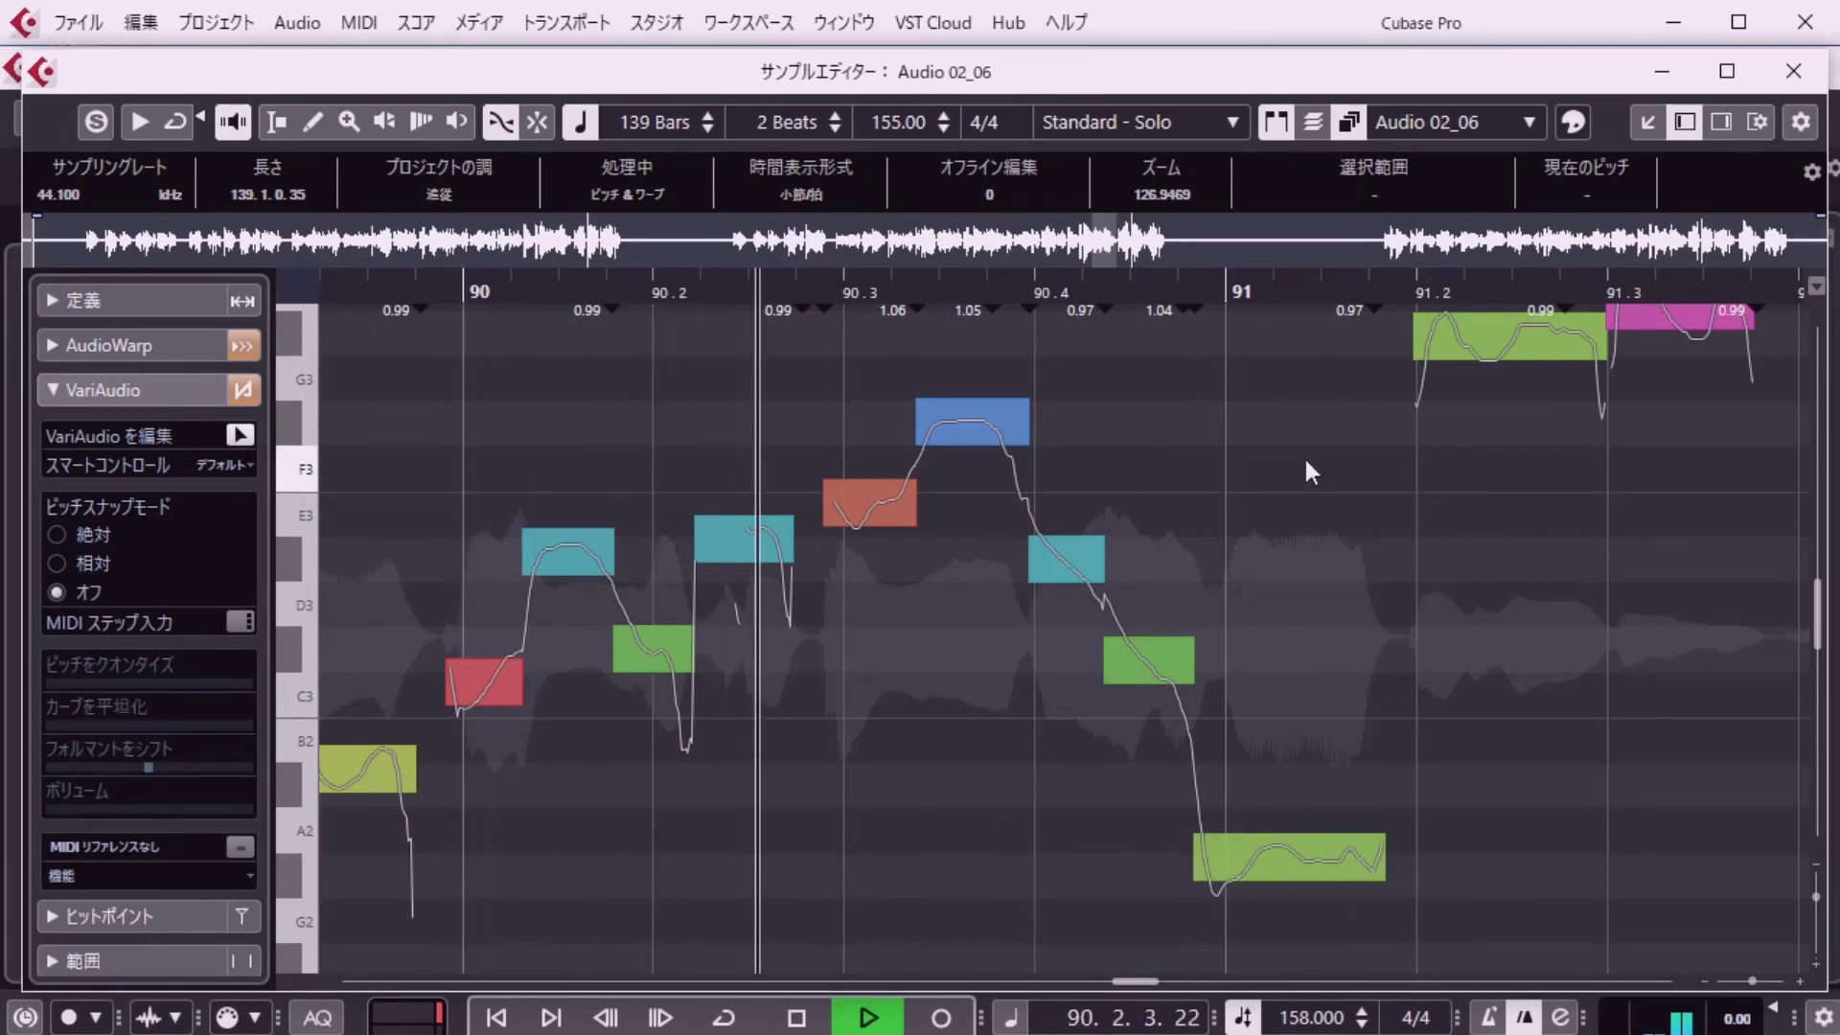
pyautogui.press('space')
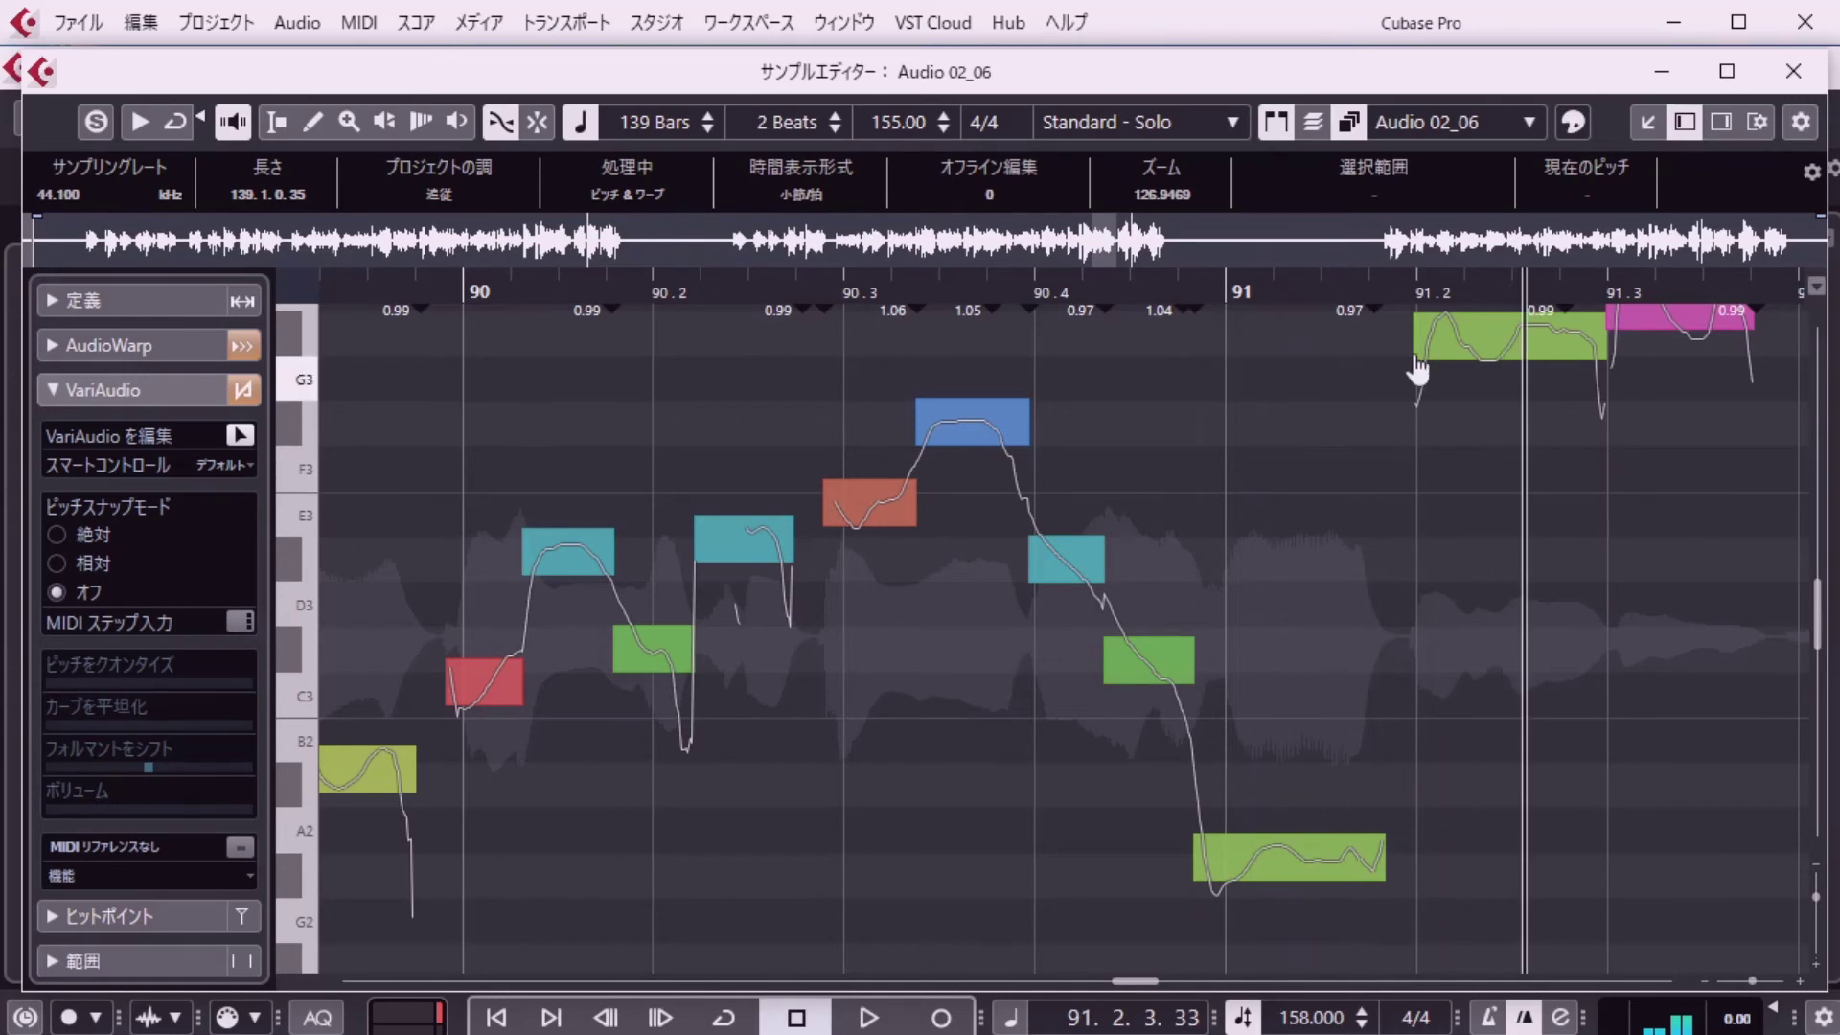
# Move the start of the G#3 note at 91.2 earlier to 91.1.4.101 and play from bar 90 into bar 93.
pyautogui.click(1415, 339)
pyautogui.press('KP_1')
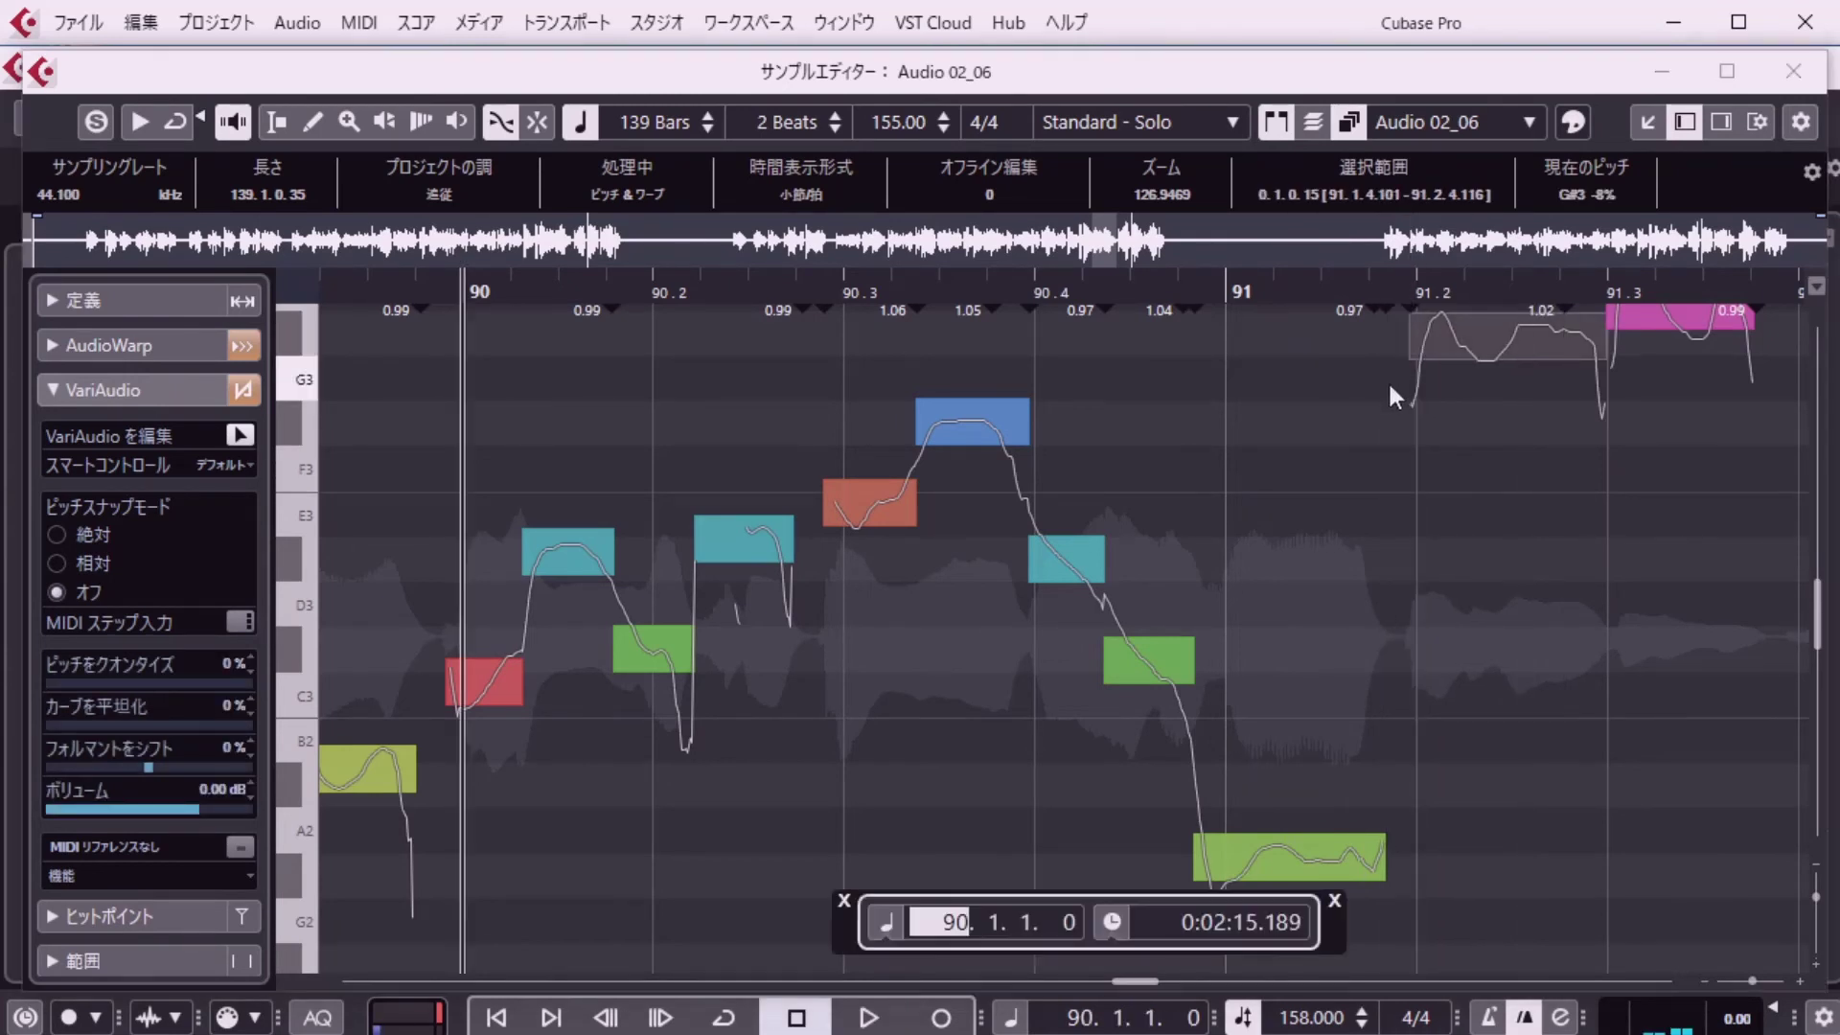
pyautogui.press('space')
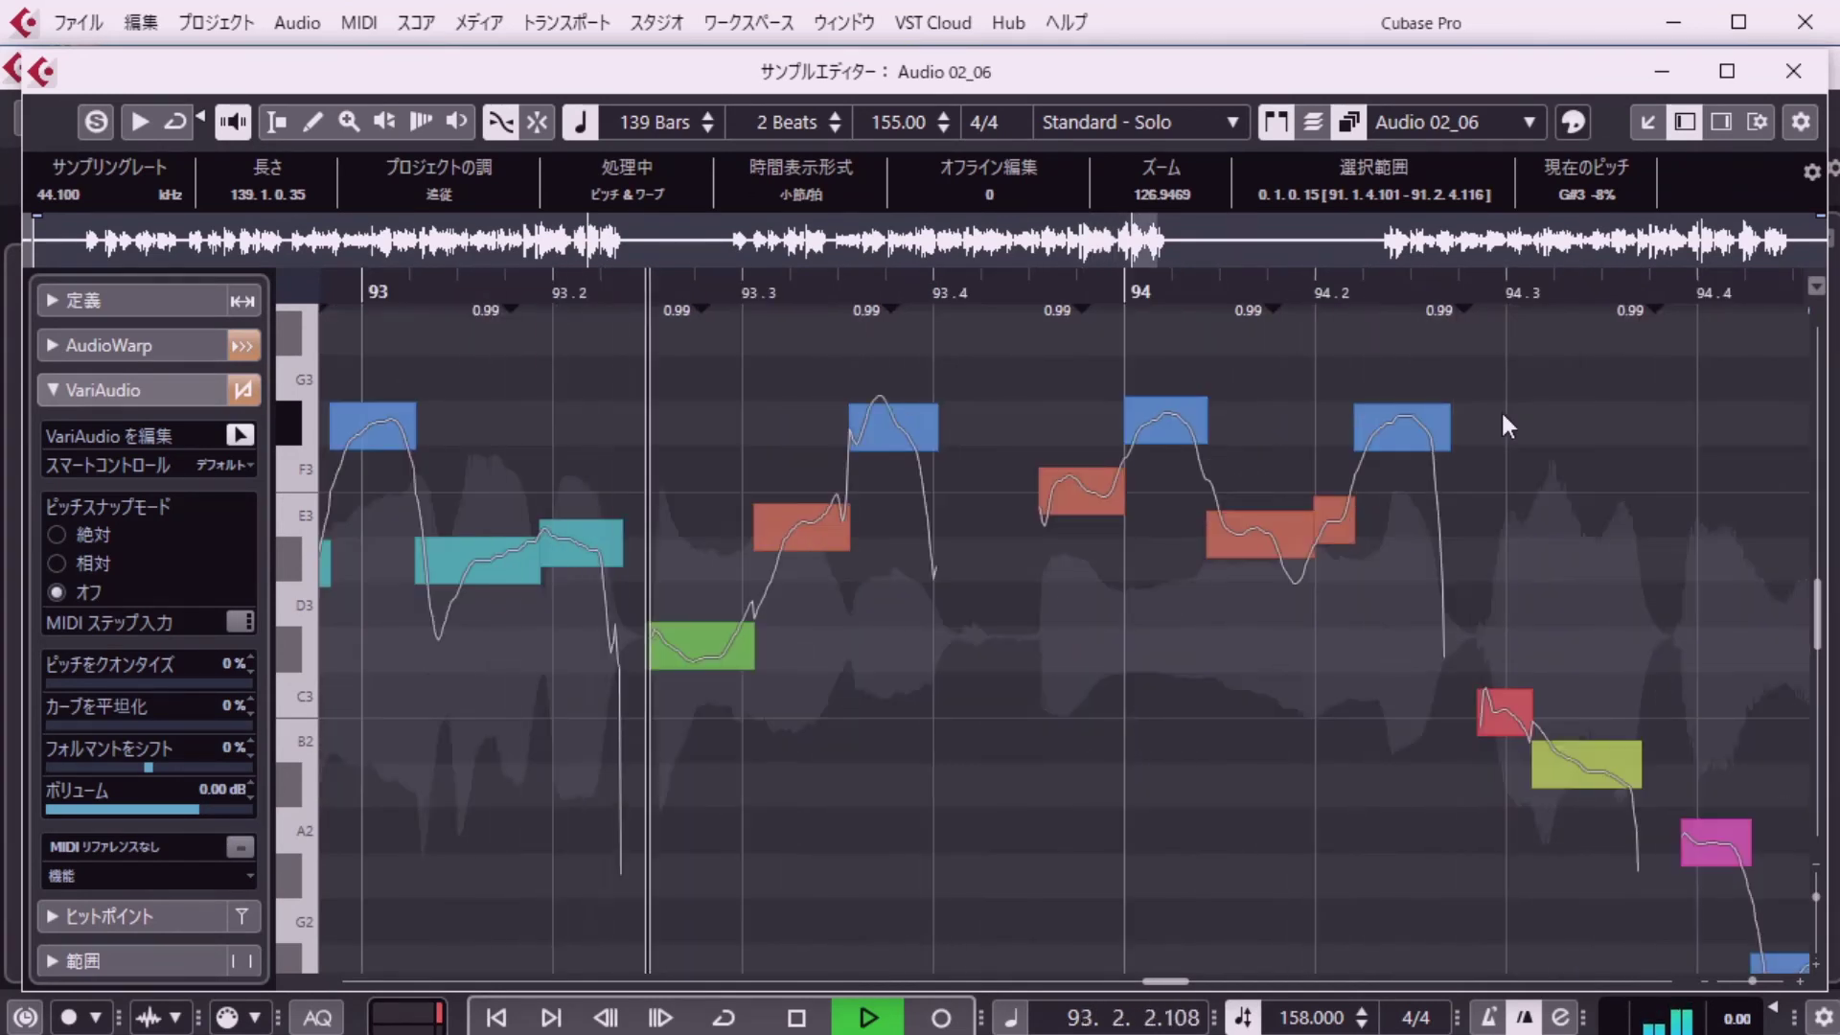
pyautogui.press('space')
# Jump the project cursor ahead to the last vocal section and play into bar 133.
pyautogui.hotkey('shift', 'p')
pyautogui.write('13. 2. 4. 49')
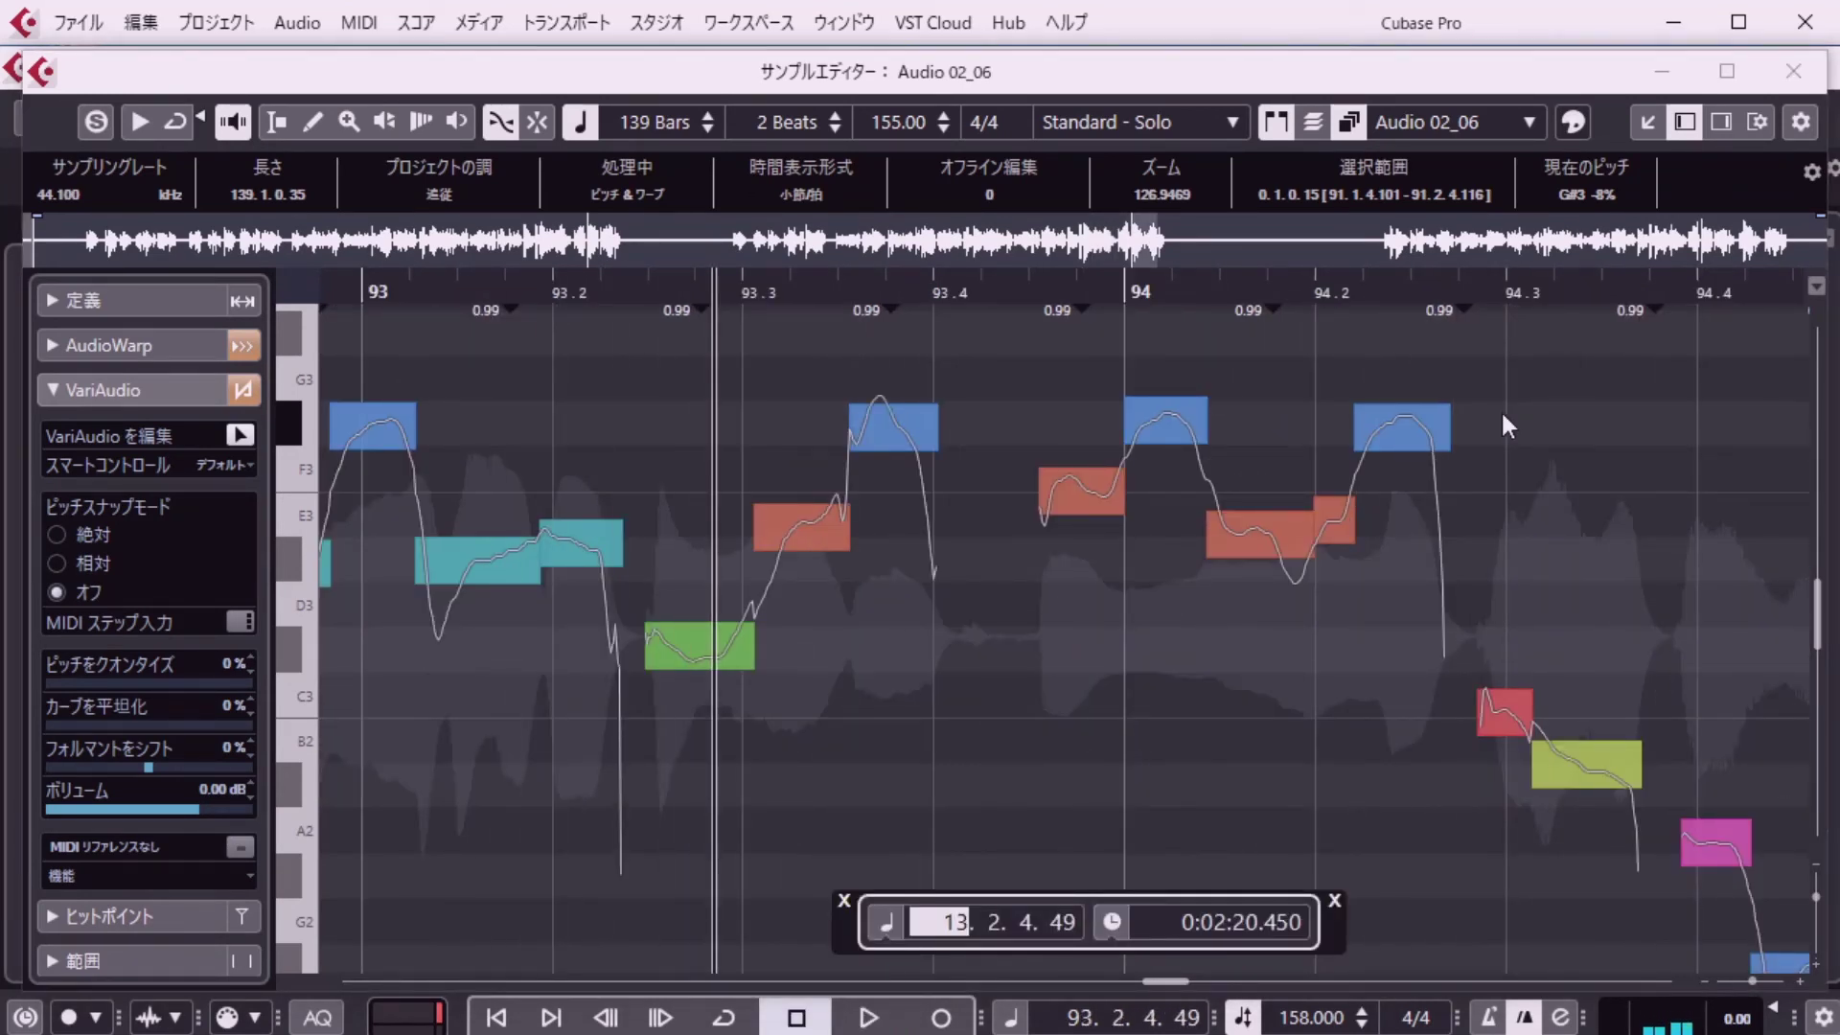
pyautogui.write('1')
pyautogui.press('Return')
pyautogui.press('space')
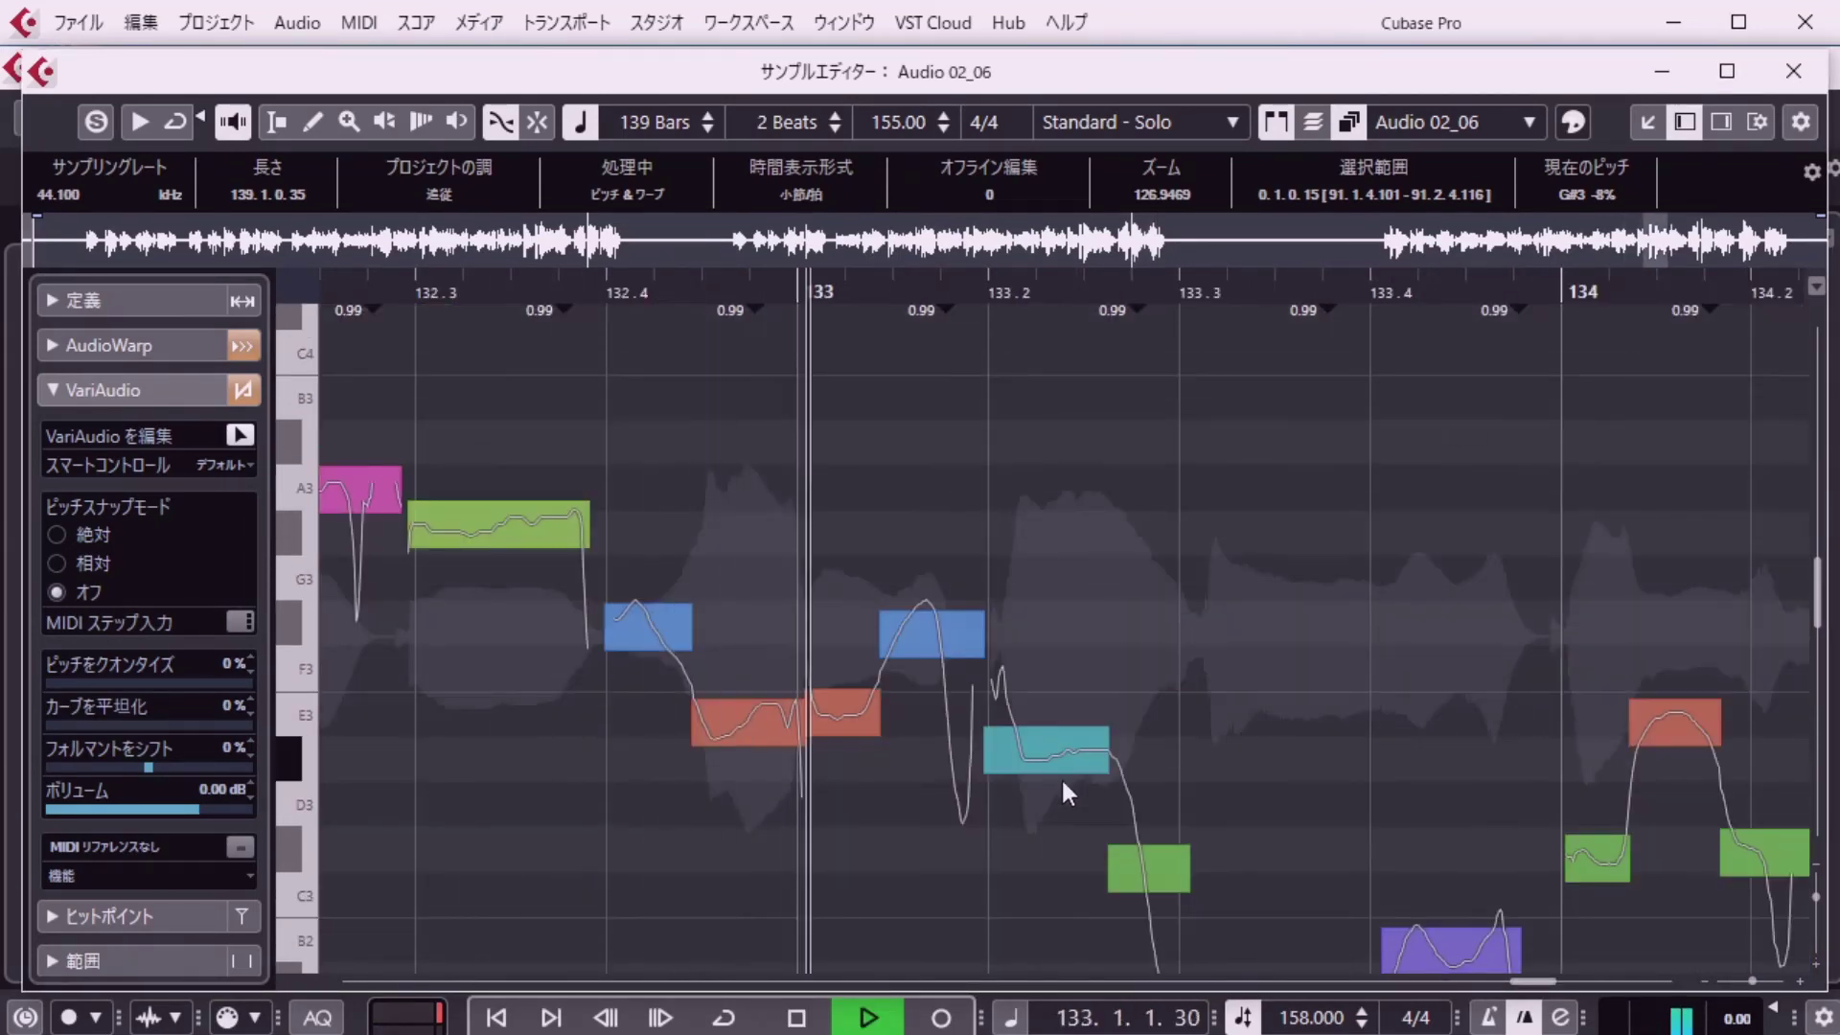
# Locate the project cursor to bar 130 and play the vocal through to bar 133.
pyautogui.press('space')
pyautogui.hotkey('shift', 'p')
pyautogui.write('130')
pyautogui.press('Return')
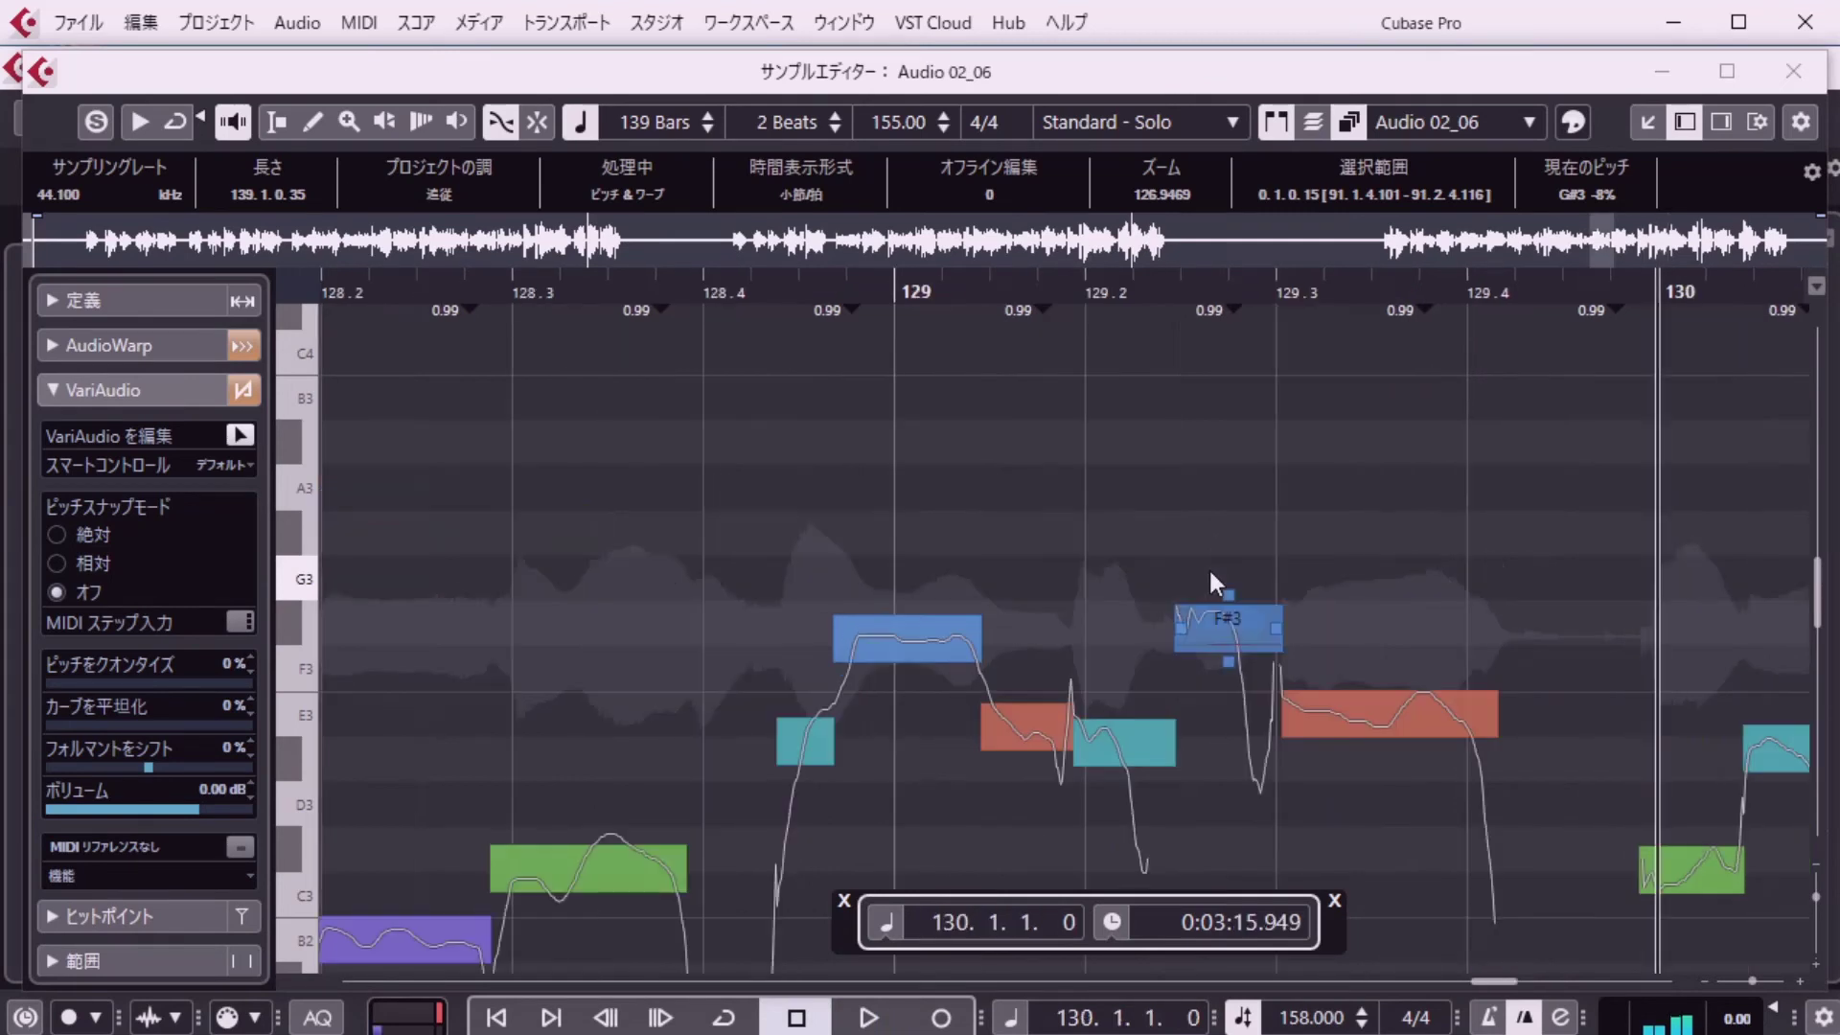
pyautogui.press('space')
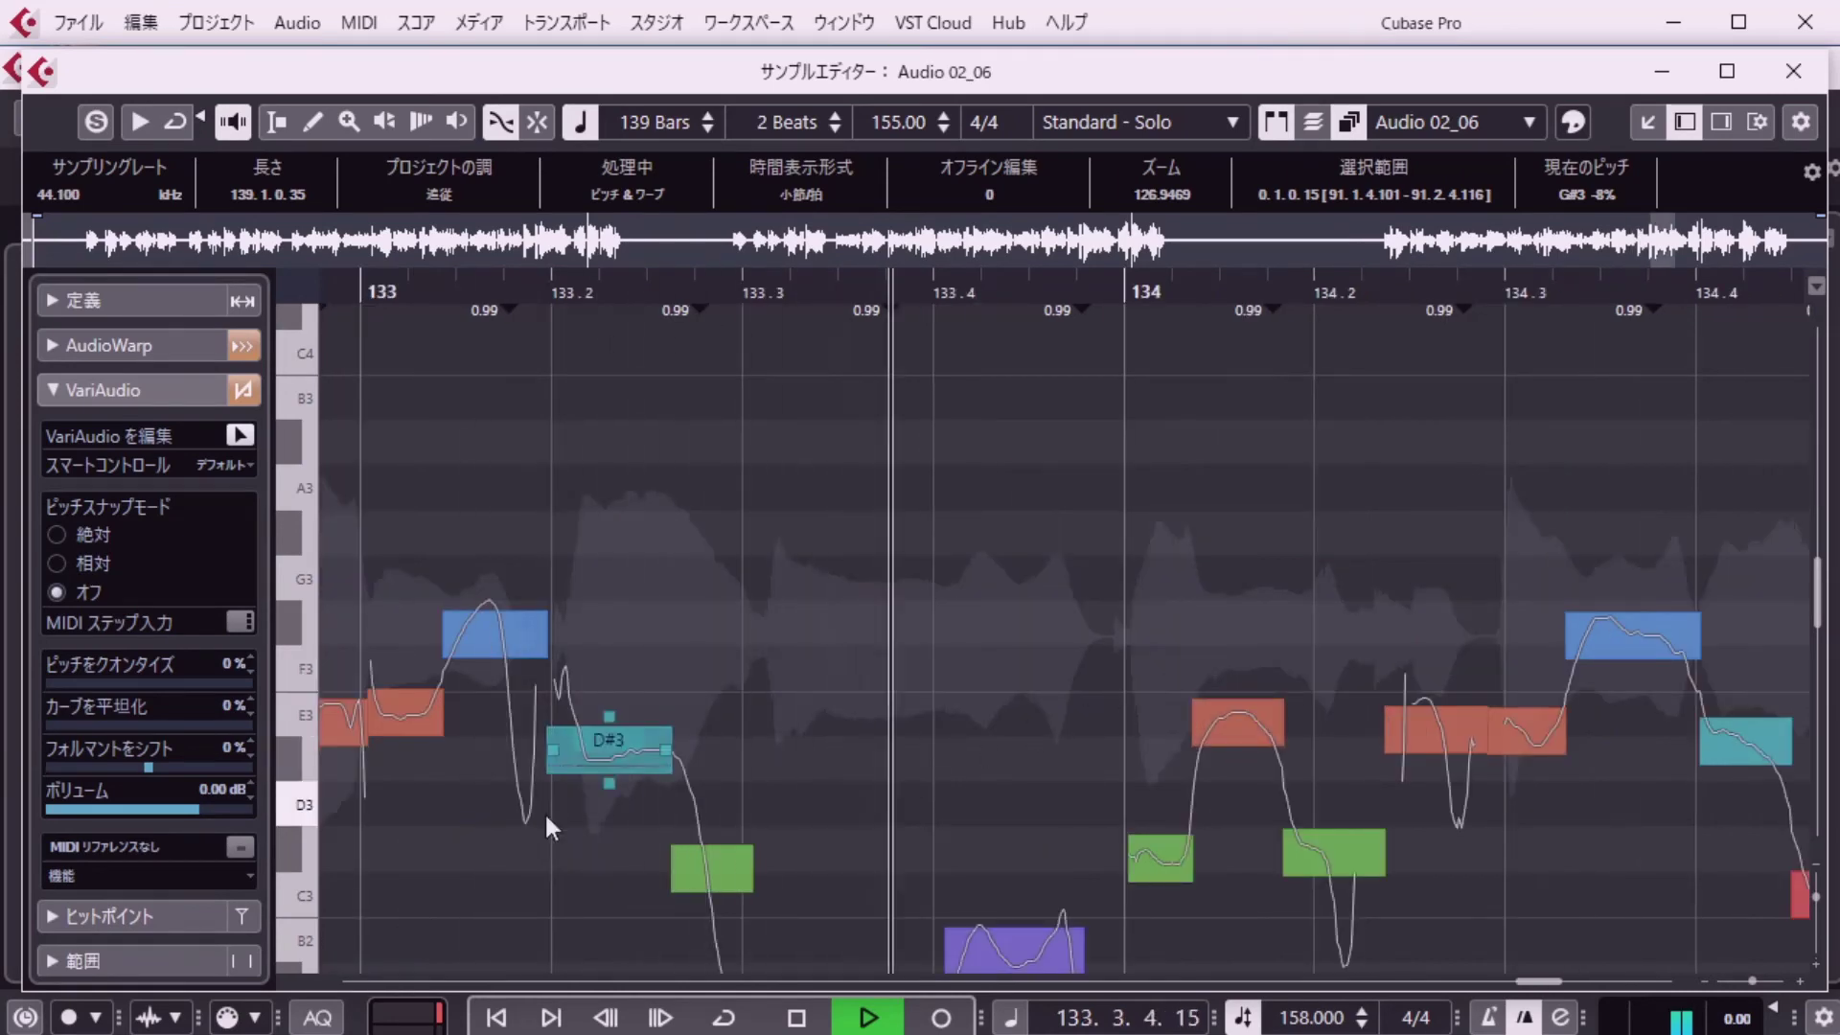
pyautogui.press('space')
pyautogui.press('KP_Decimal')
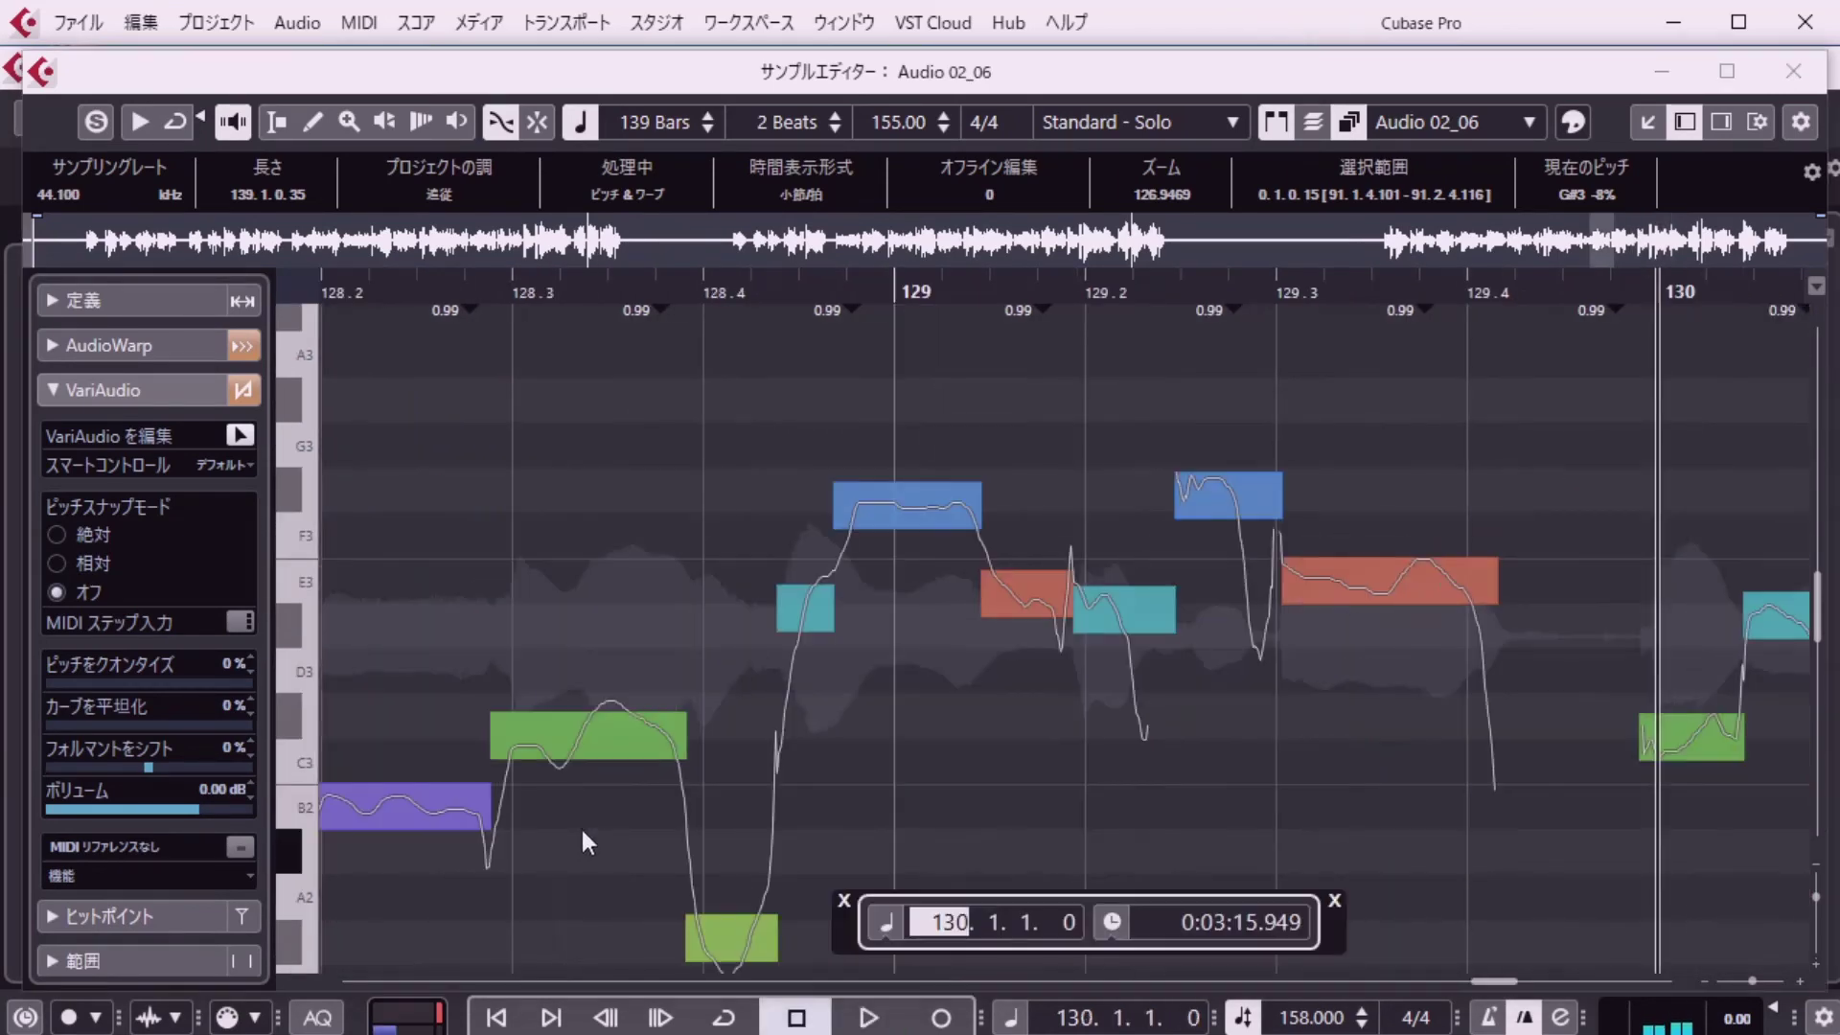
pyautogui.write('1')
pyautogui.press('Return')
pyautogui.press('space')
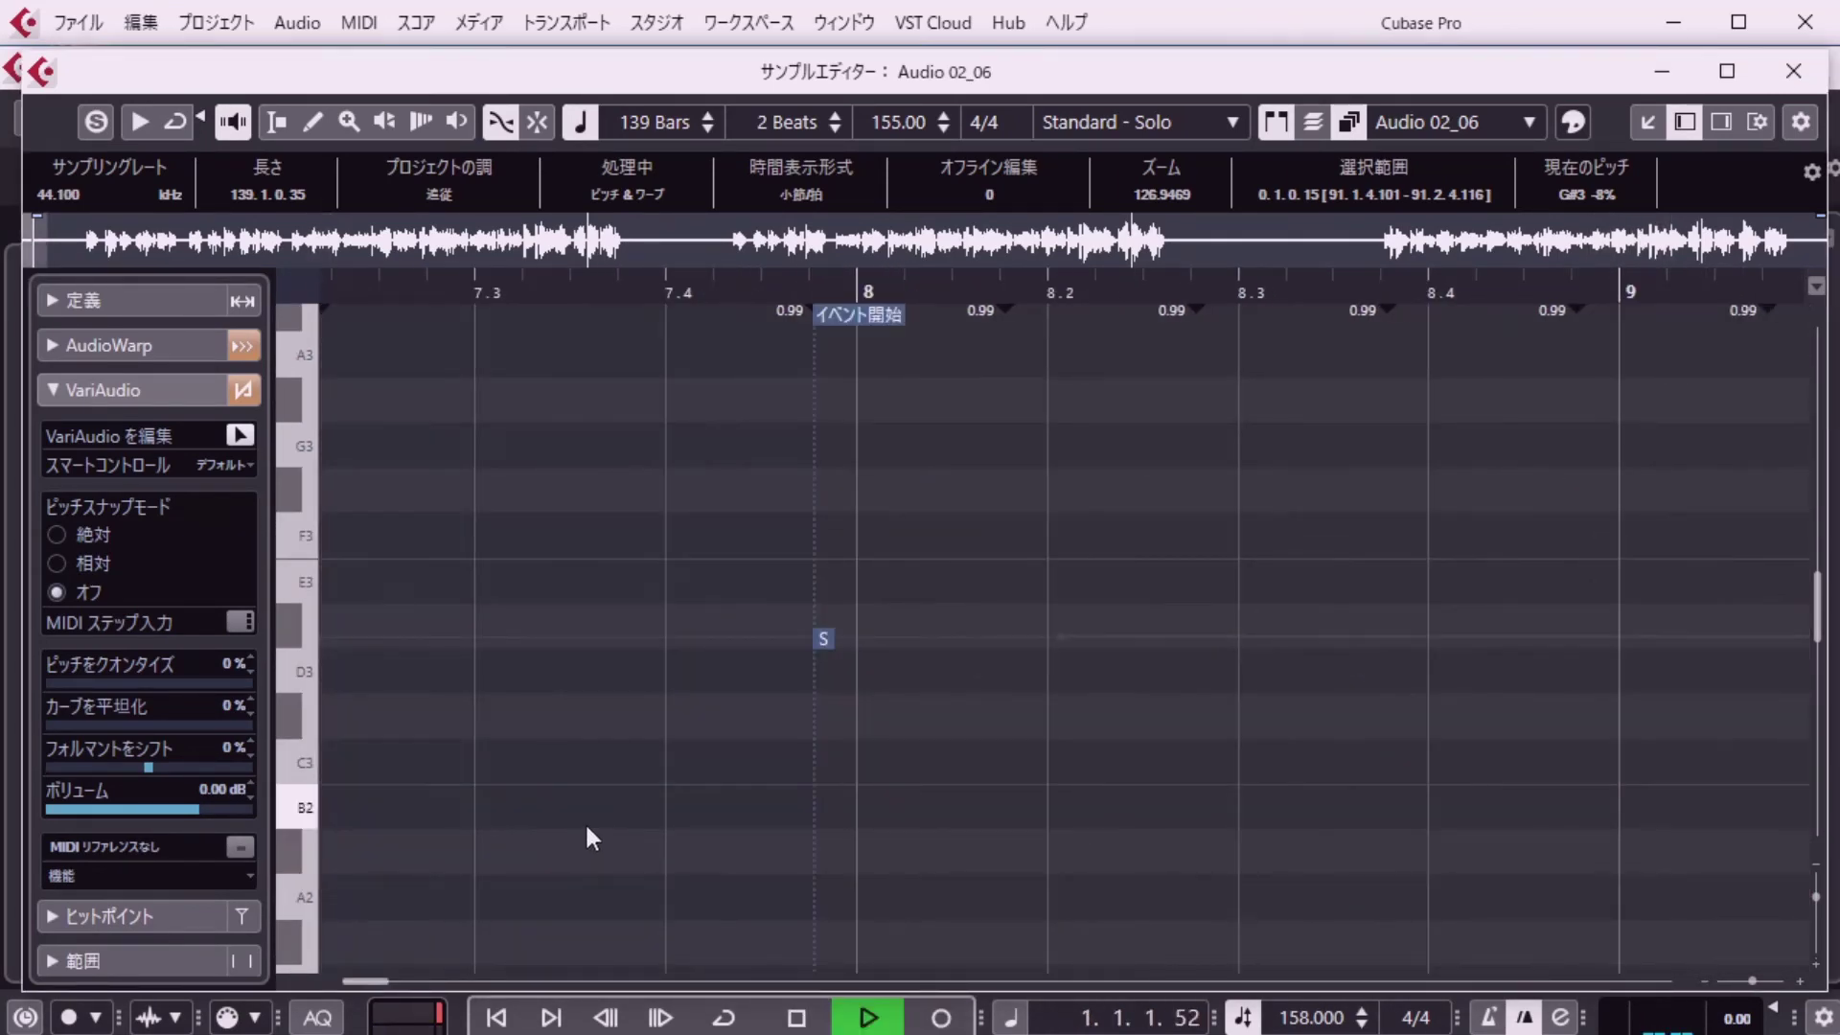
pyautogui.press('space')
# Locate the project cursor to bar 131 and play the vocal up to bar 133.
pyautogui.press('KP_Decimal')
pyautogui.write('131. 1. 1. 0')
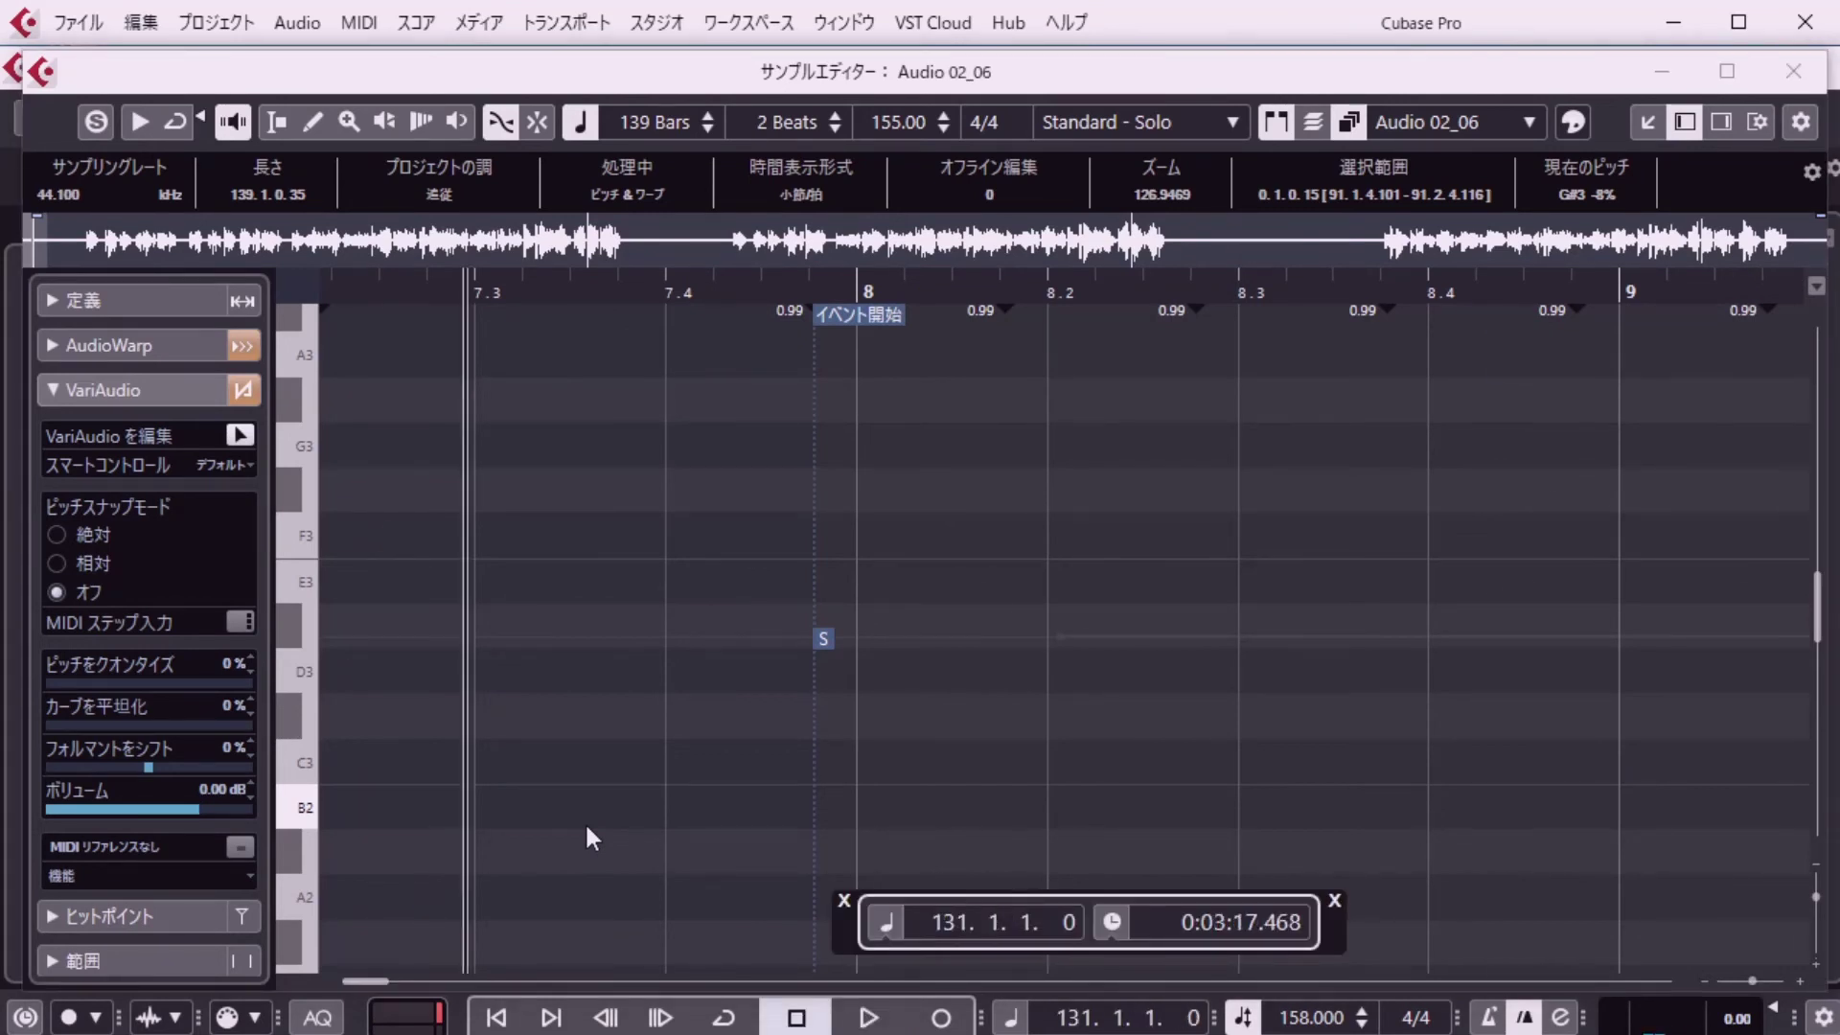
pyautogui.press('Return')
pyautogui.press('space')
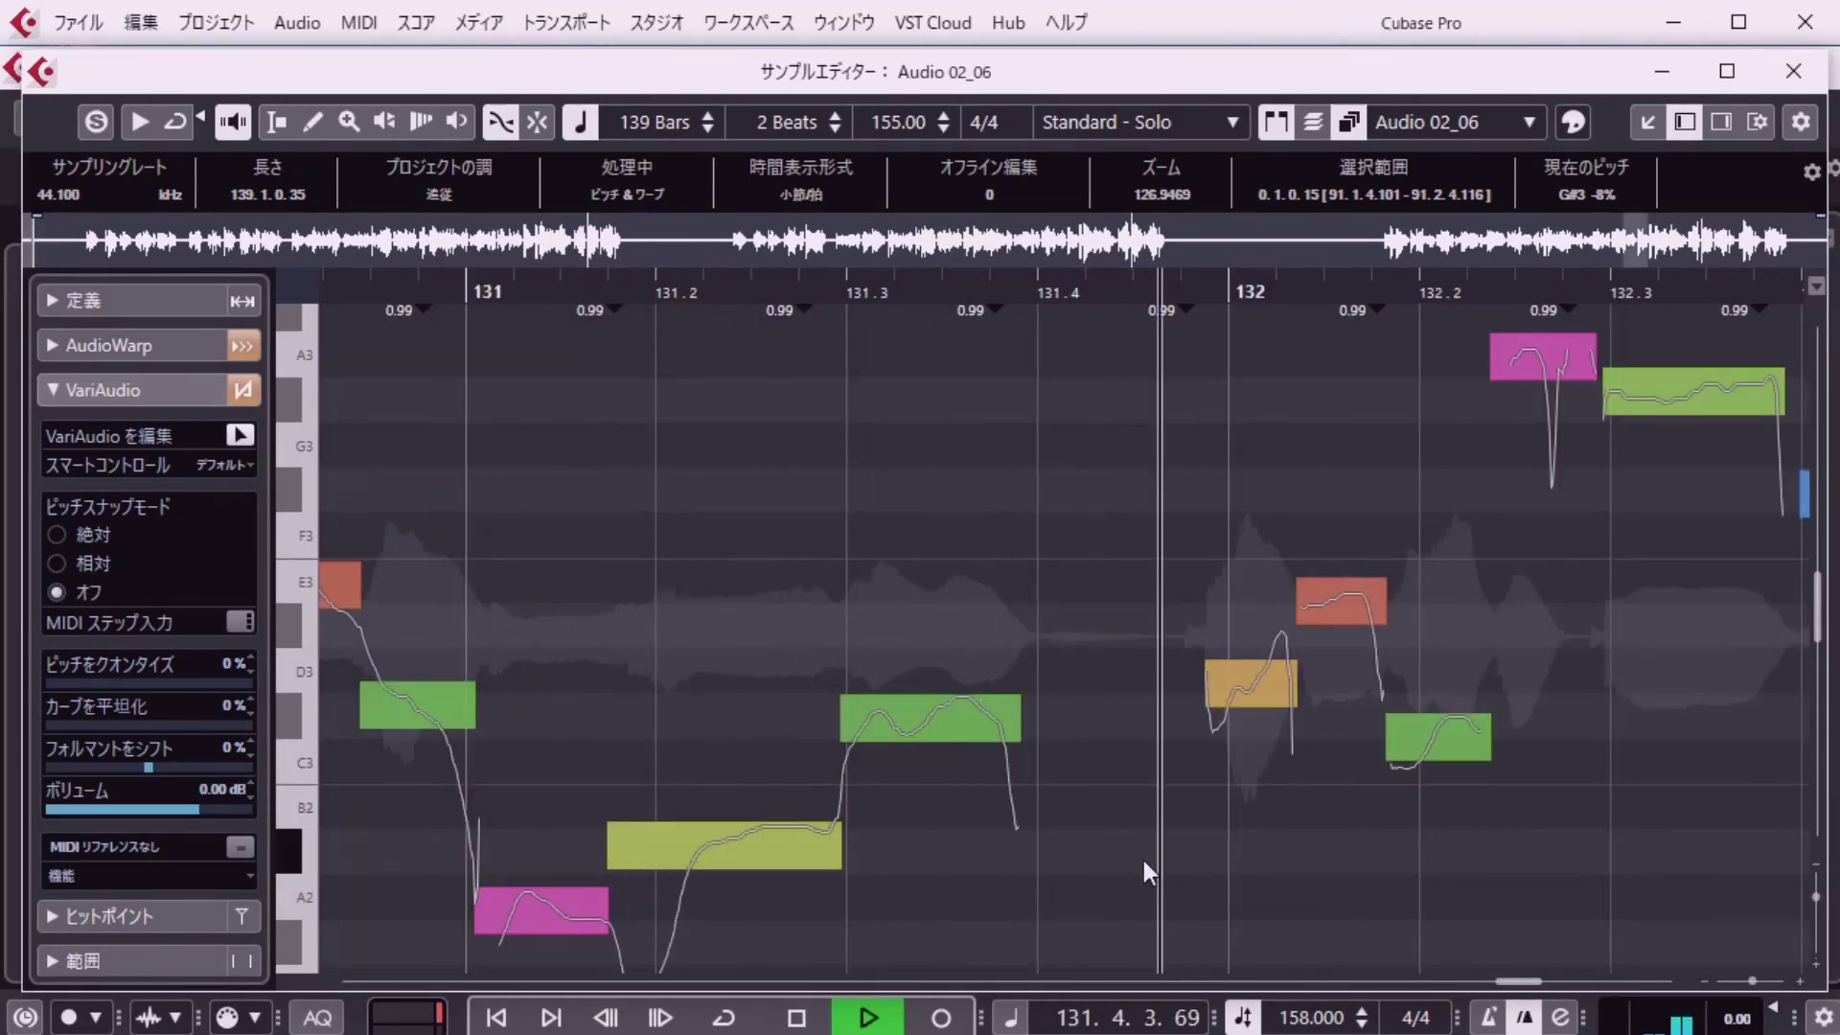
pyautogui.press('space')
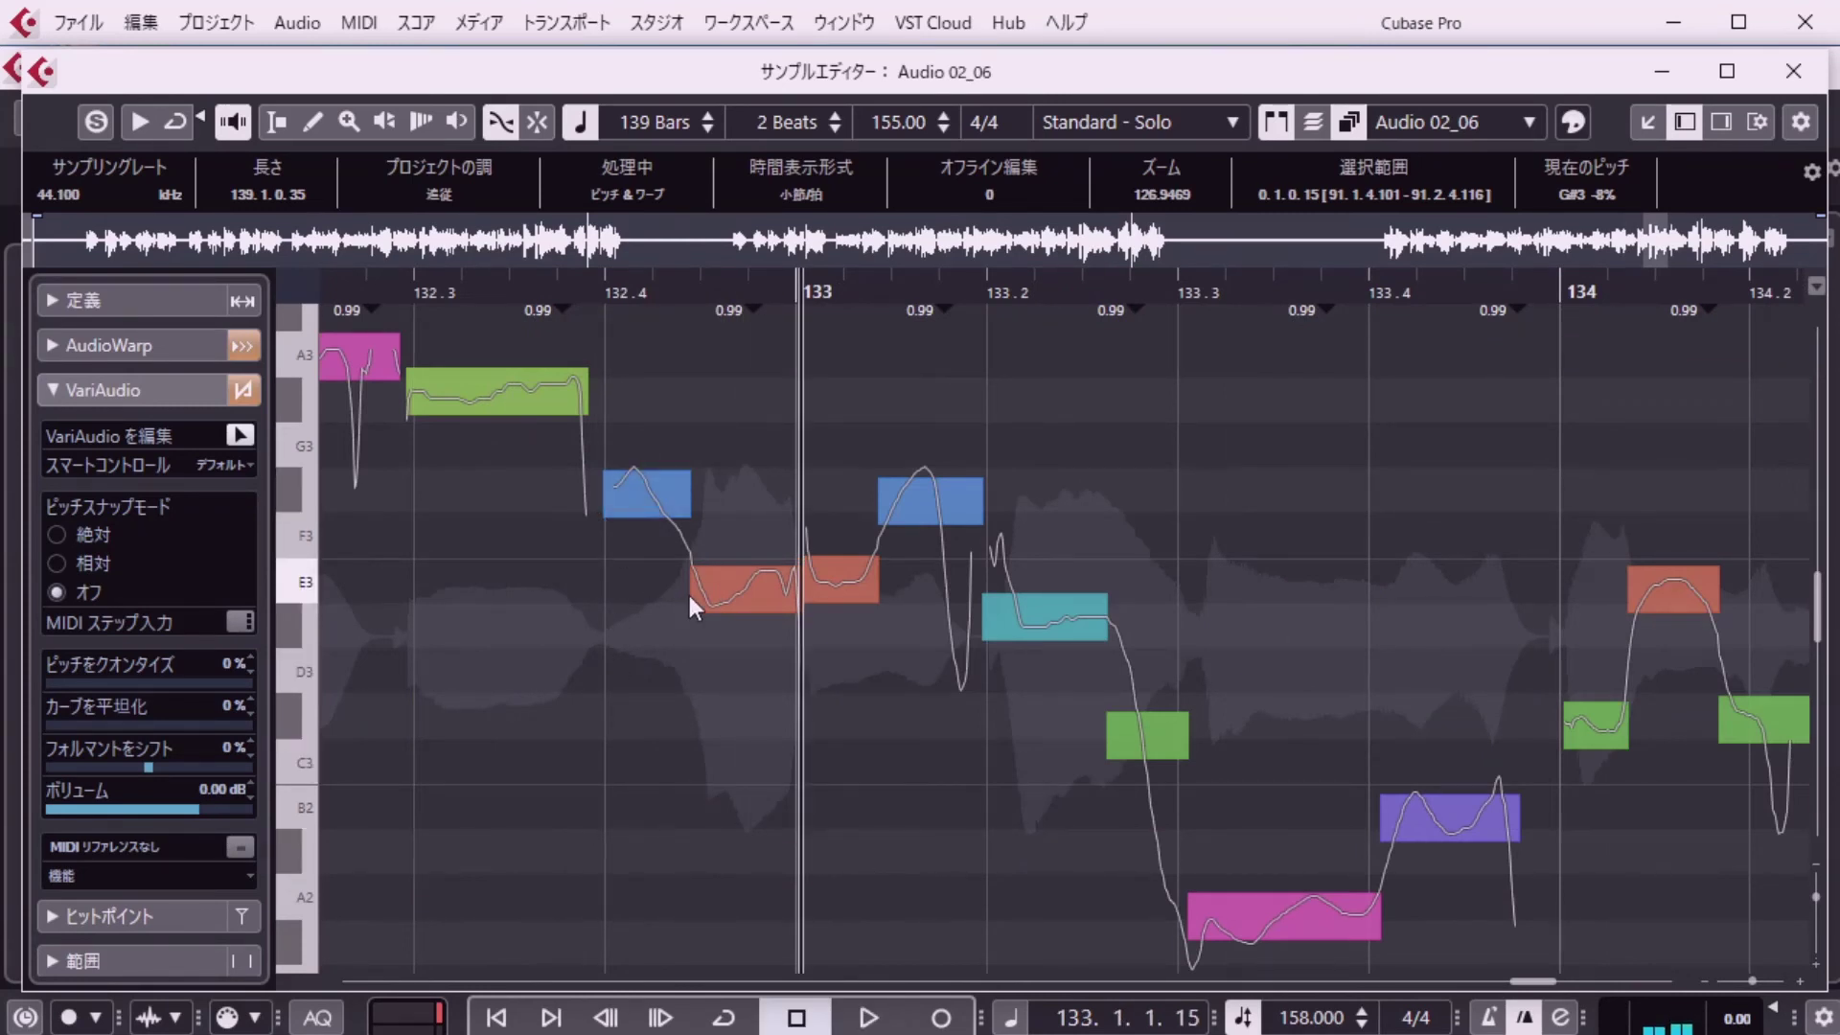
# Move the start of the E3 note at bar 133 earlier to 132.4.4.116 and play across the bar line.
pyautogui.moveTo(708, 605)
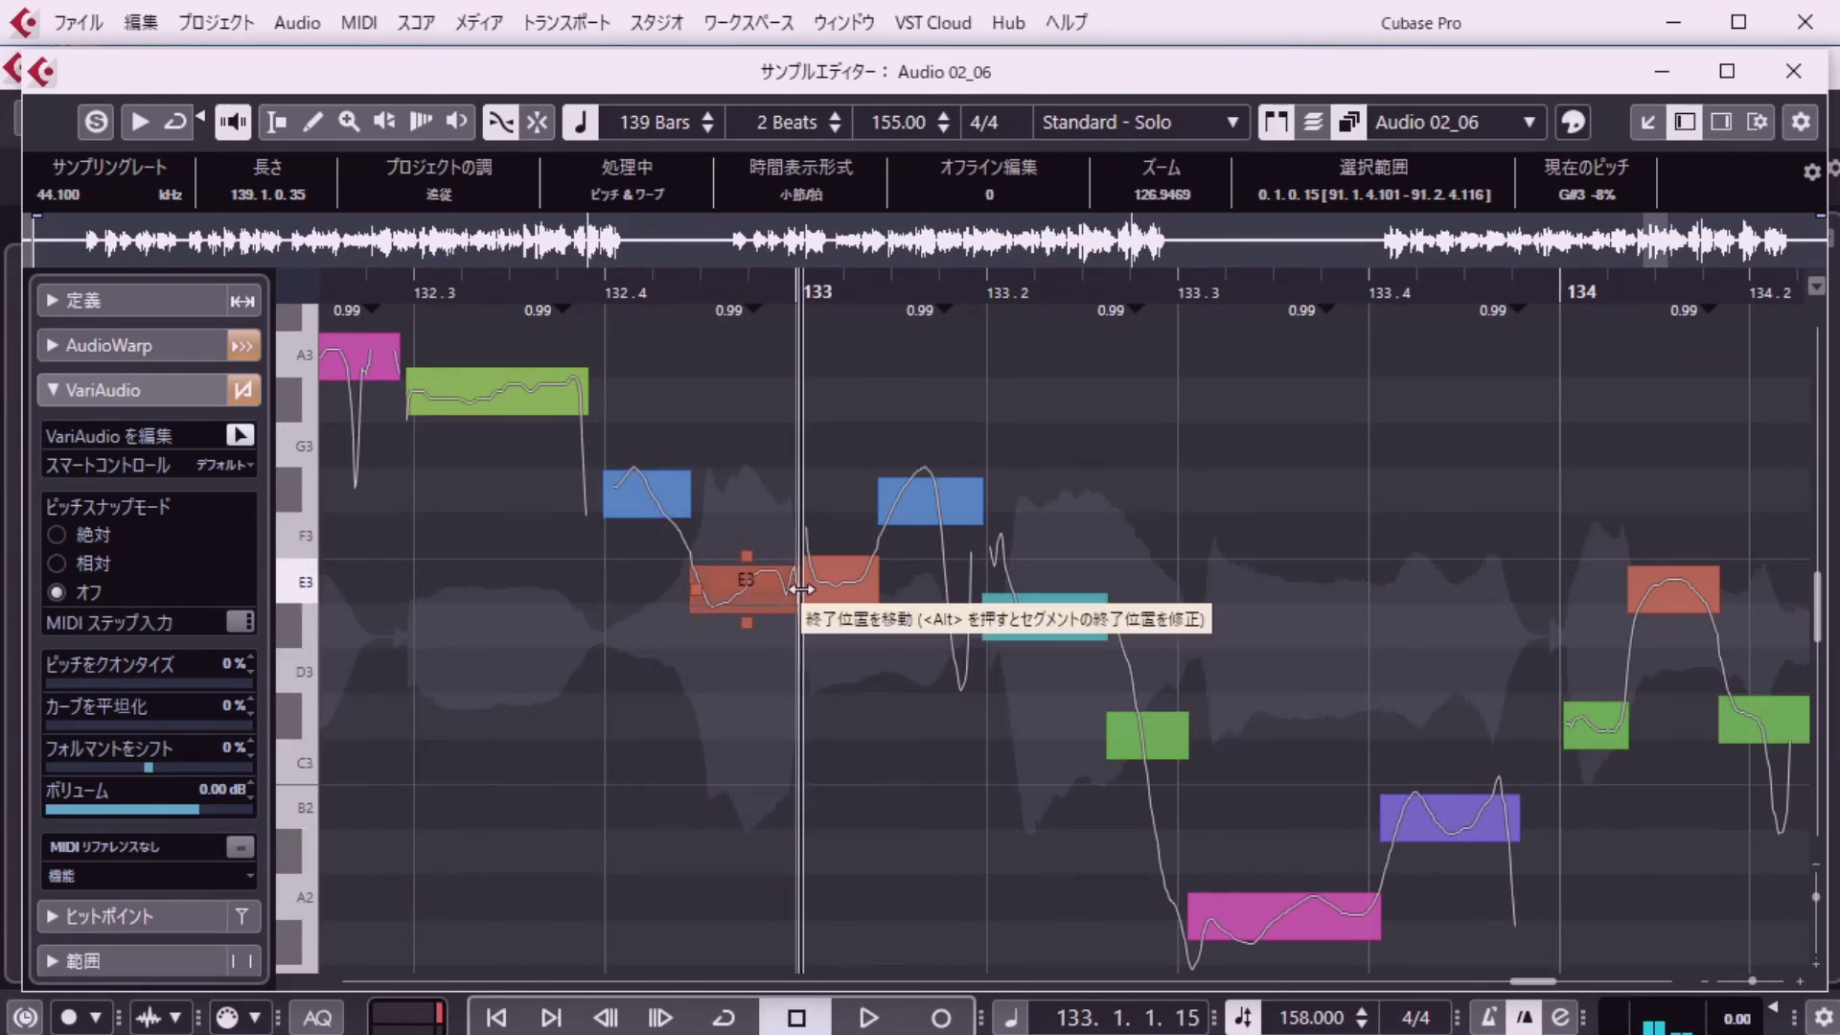
pyautogui.moveTo(805, 577); pyautogui.dragTo(794, 580)
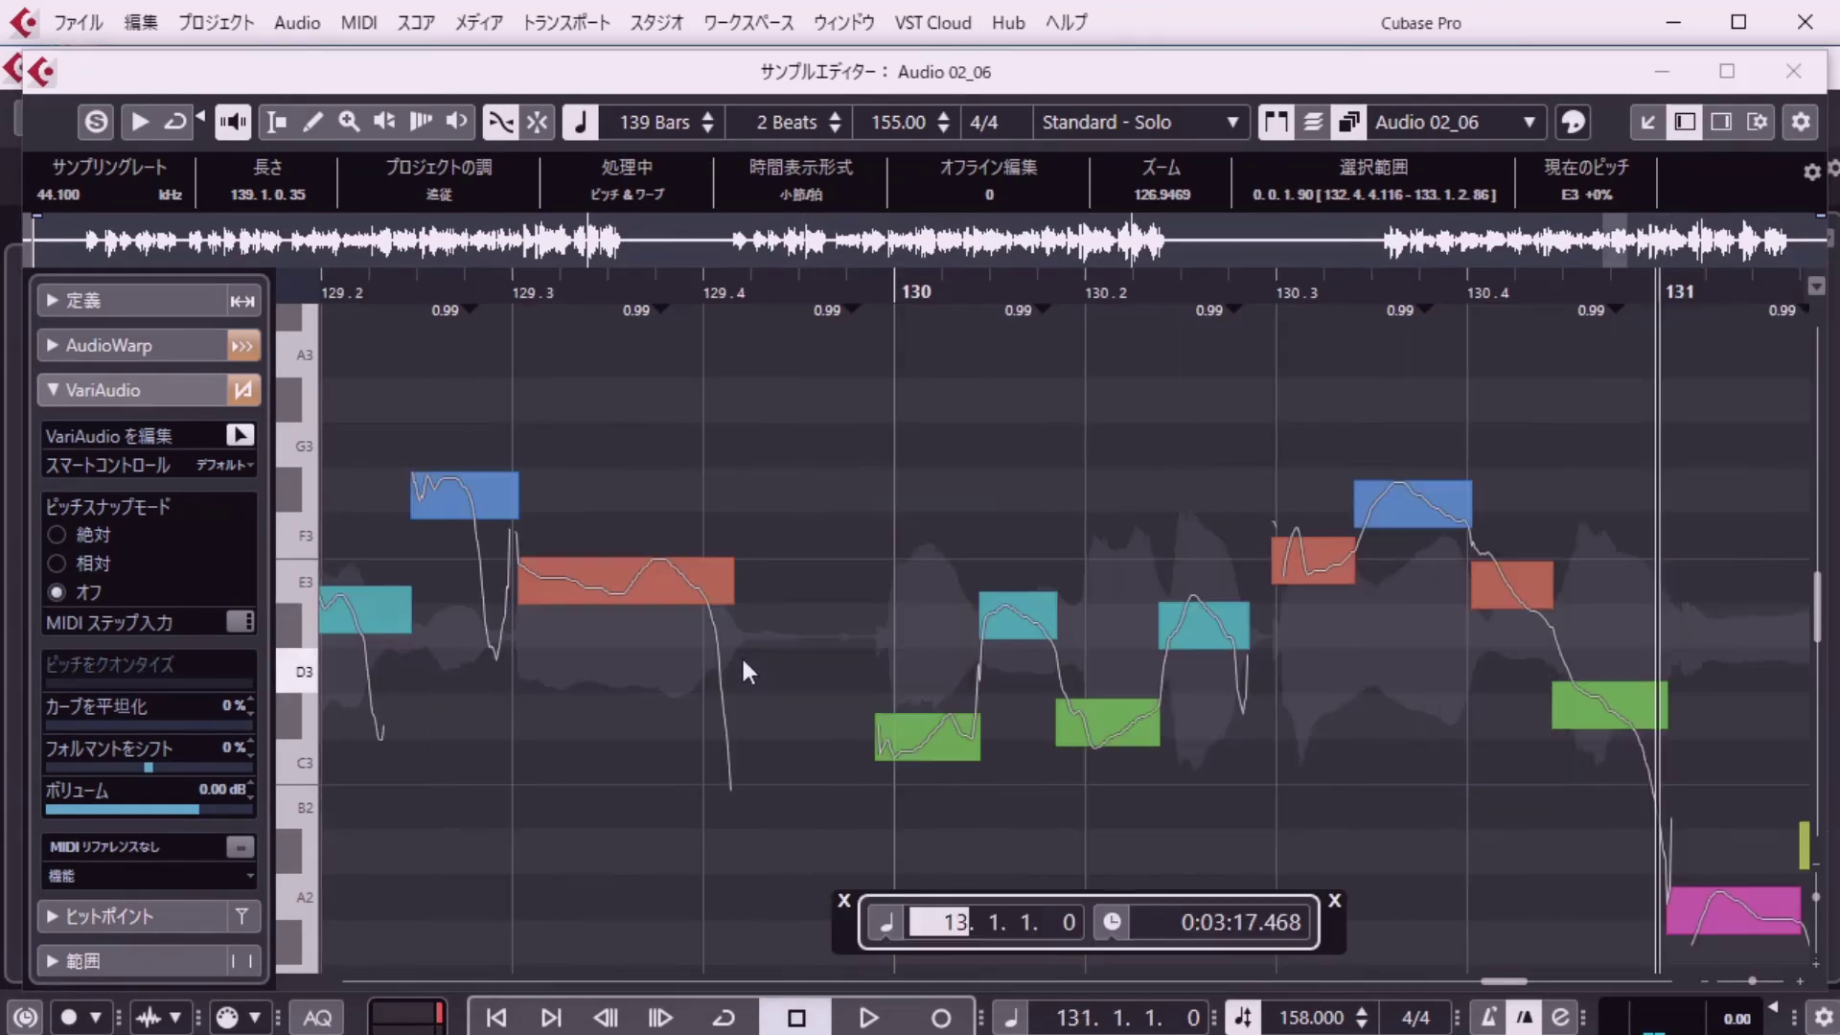
pyautogui.press('space')
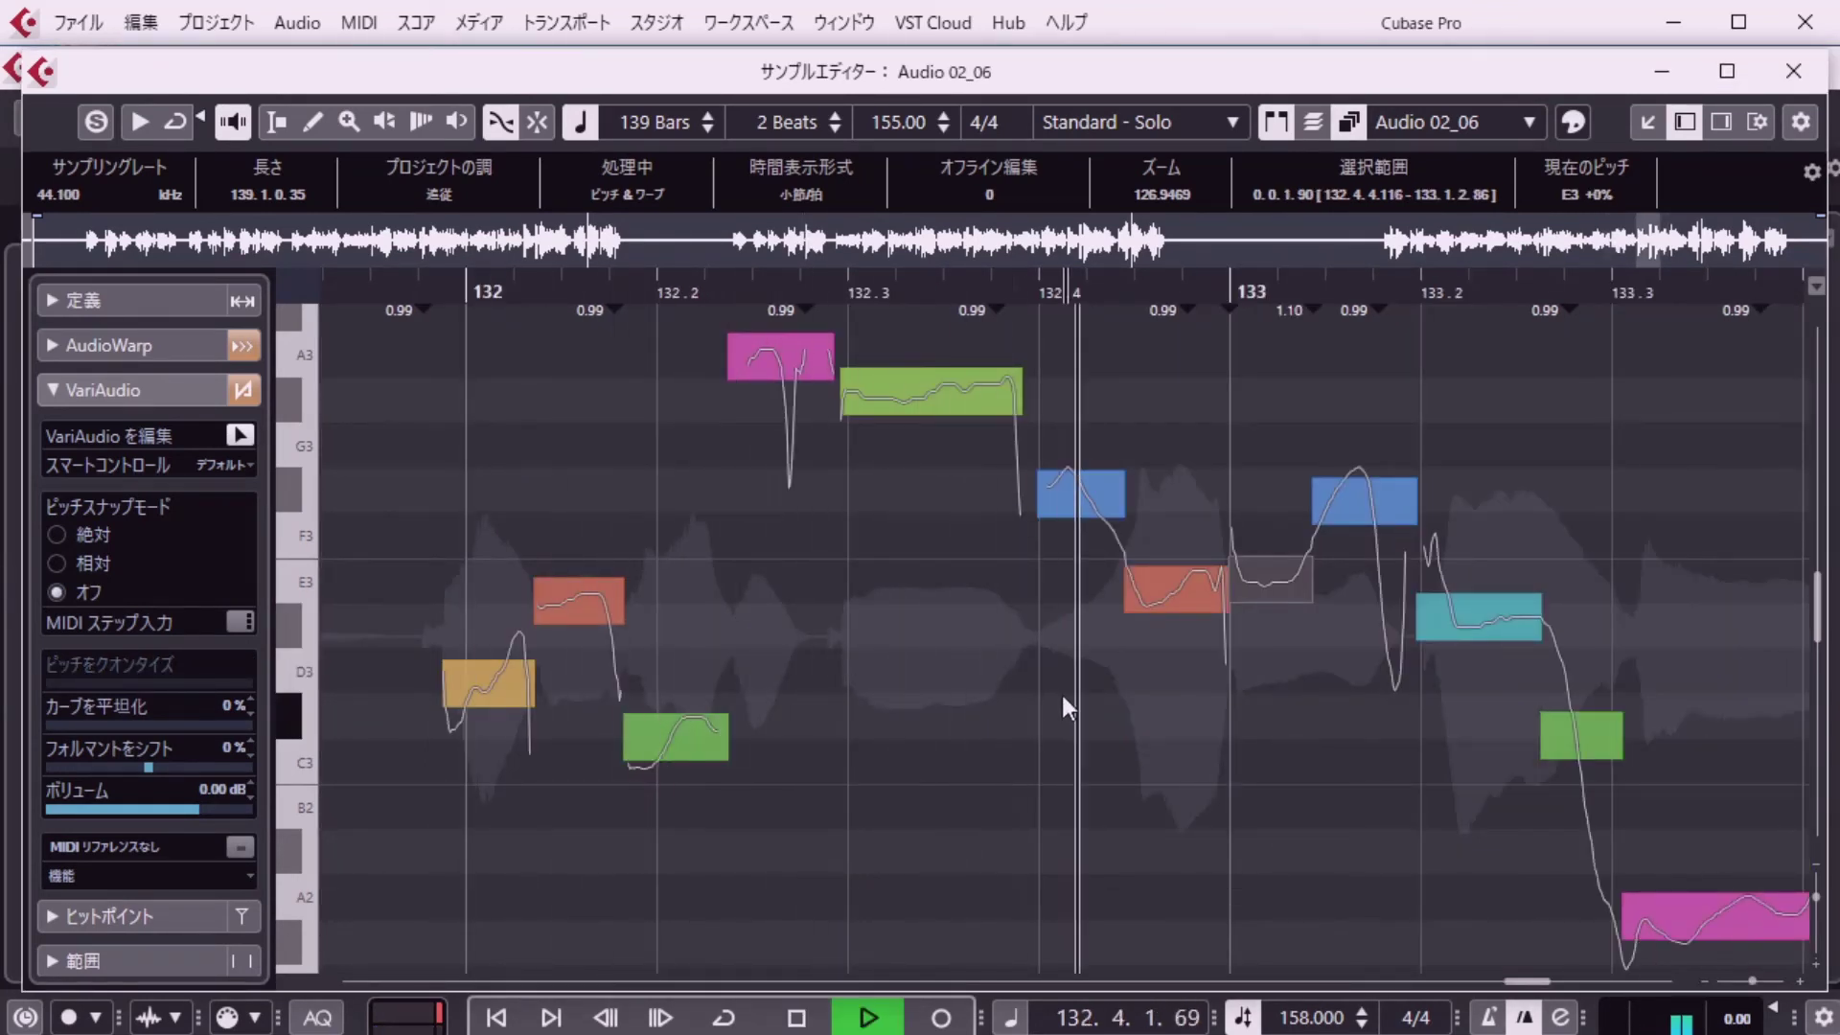
pyautogui.press('space')
# Move the start of the D#3 note at 133.2 earlier to 133.1.4.87 and replay that passage.
pyautogui.moveTo(1420, 628)
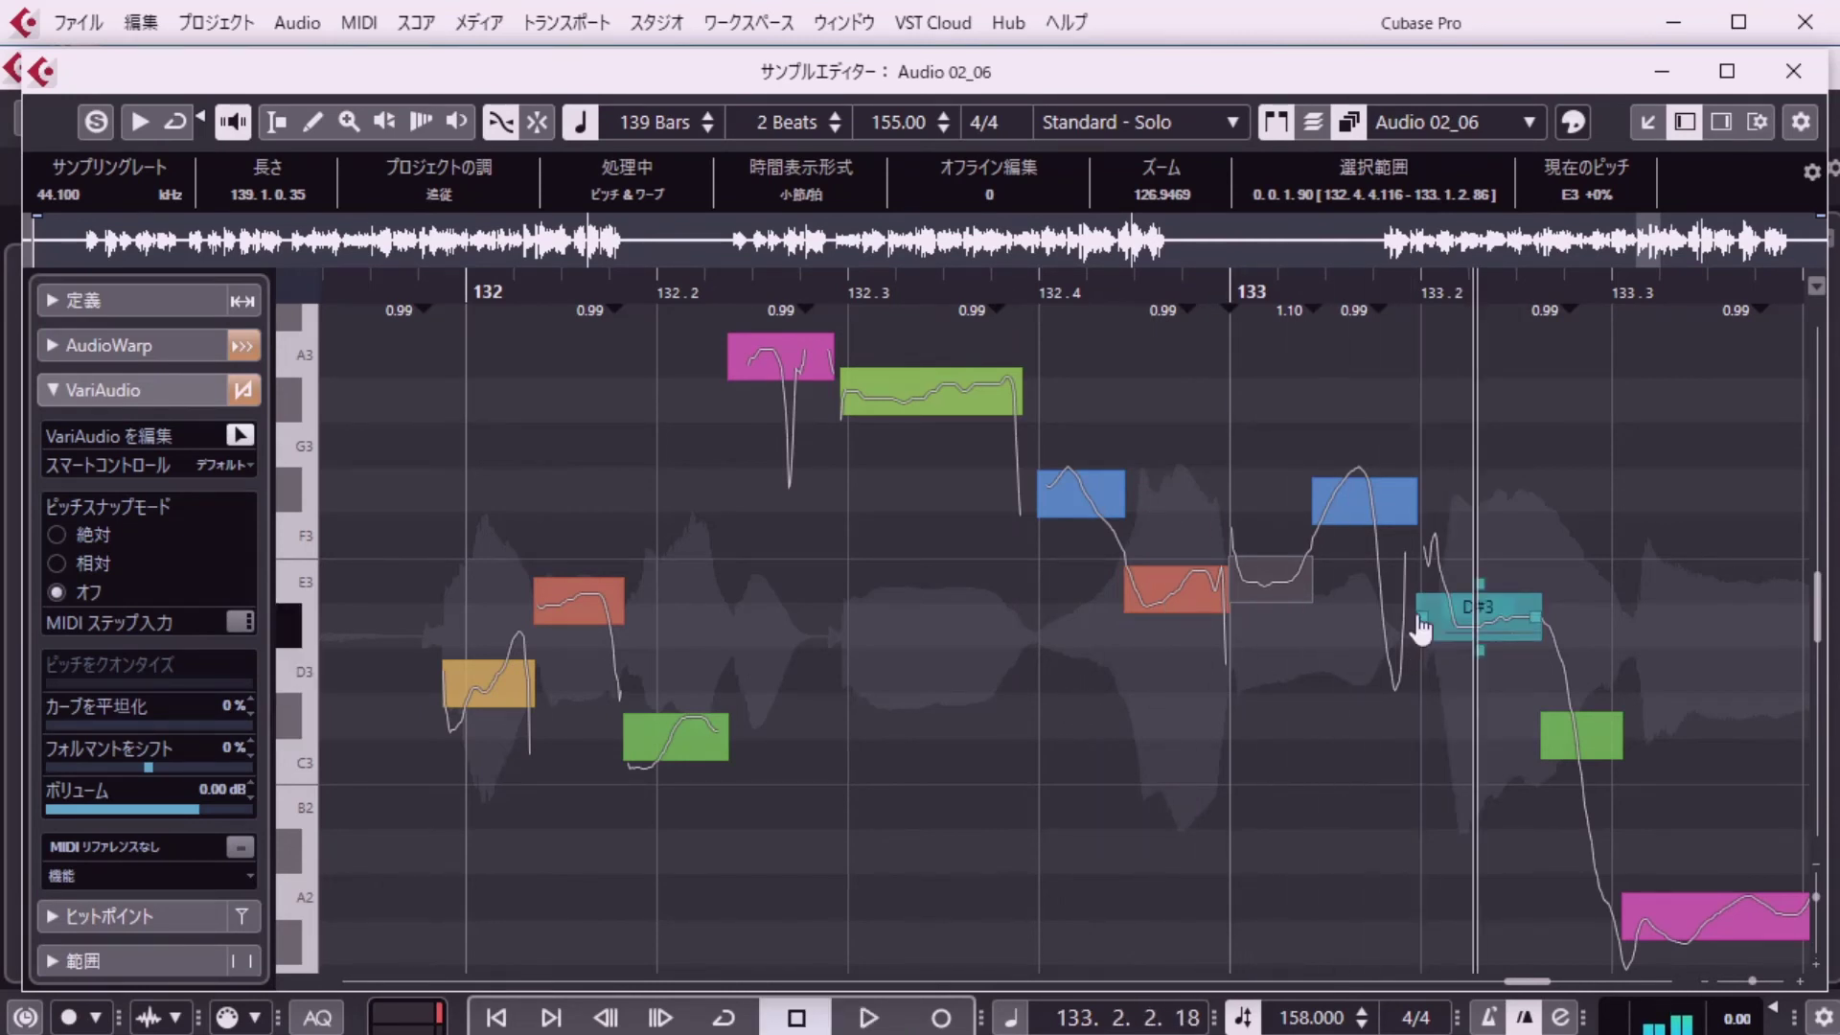
pyautogui.moveTo(1422, 615); pyautogui.dragTo(1407, 614)
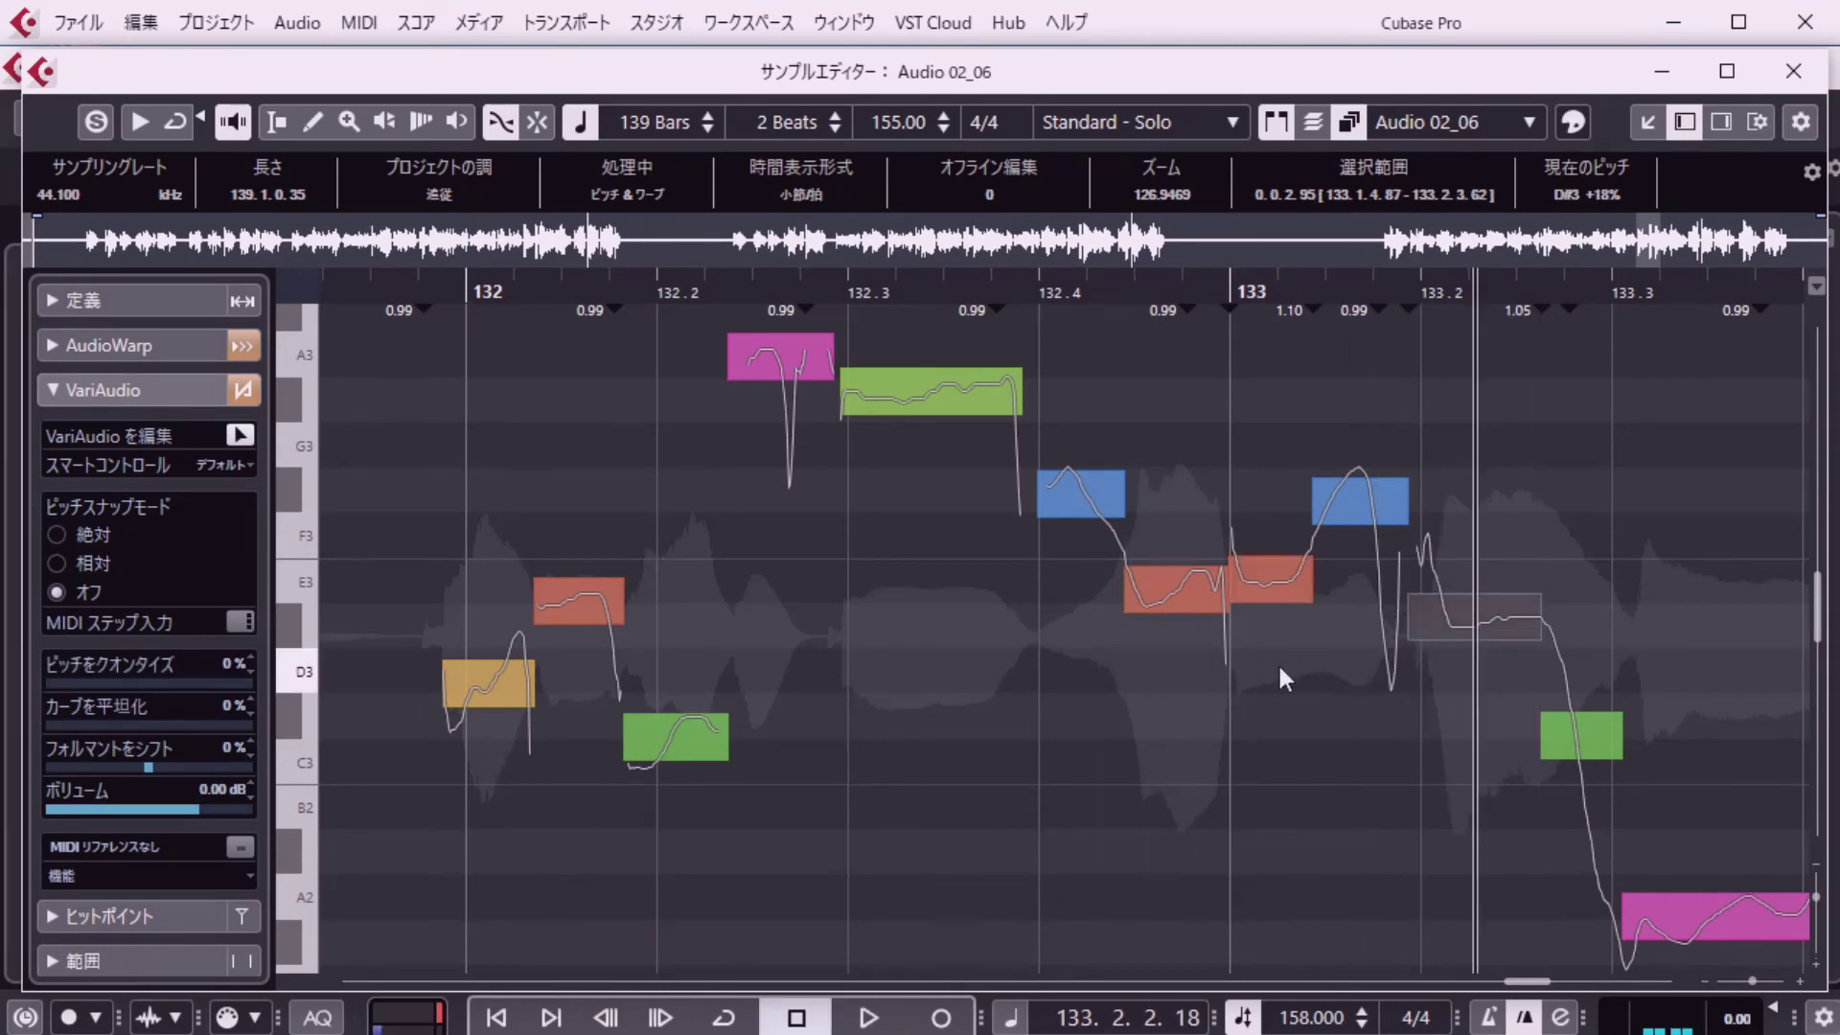
pyautogui.press('KP_0')
pyautogui.press('KP_Decimal')
pyautogui.write('133')
pyautogui.press('Return')
pyautogui.press('space')
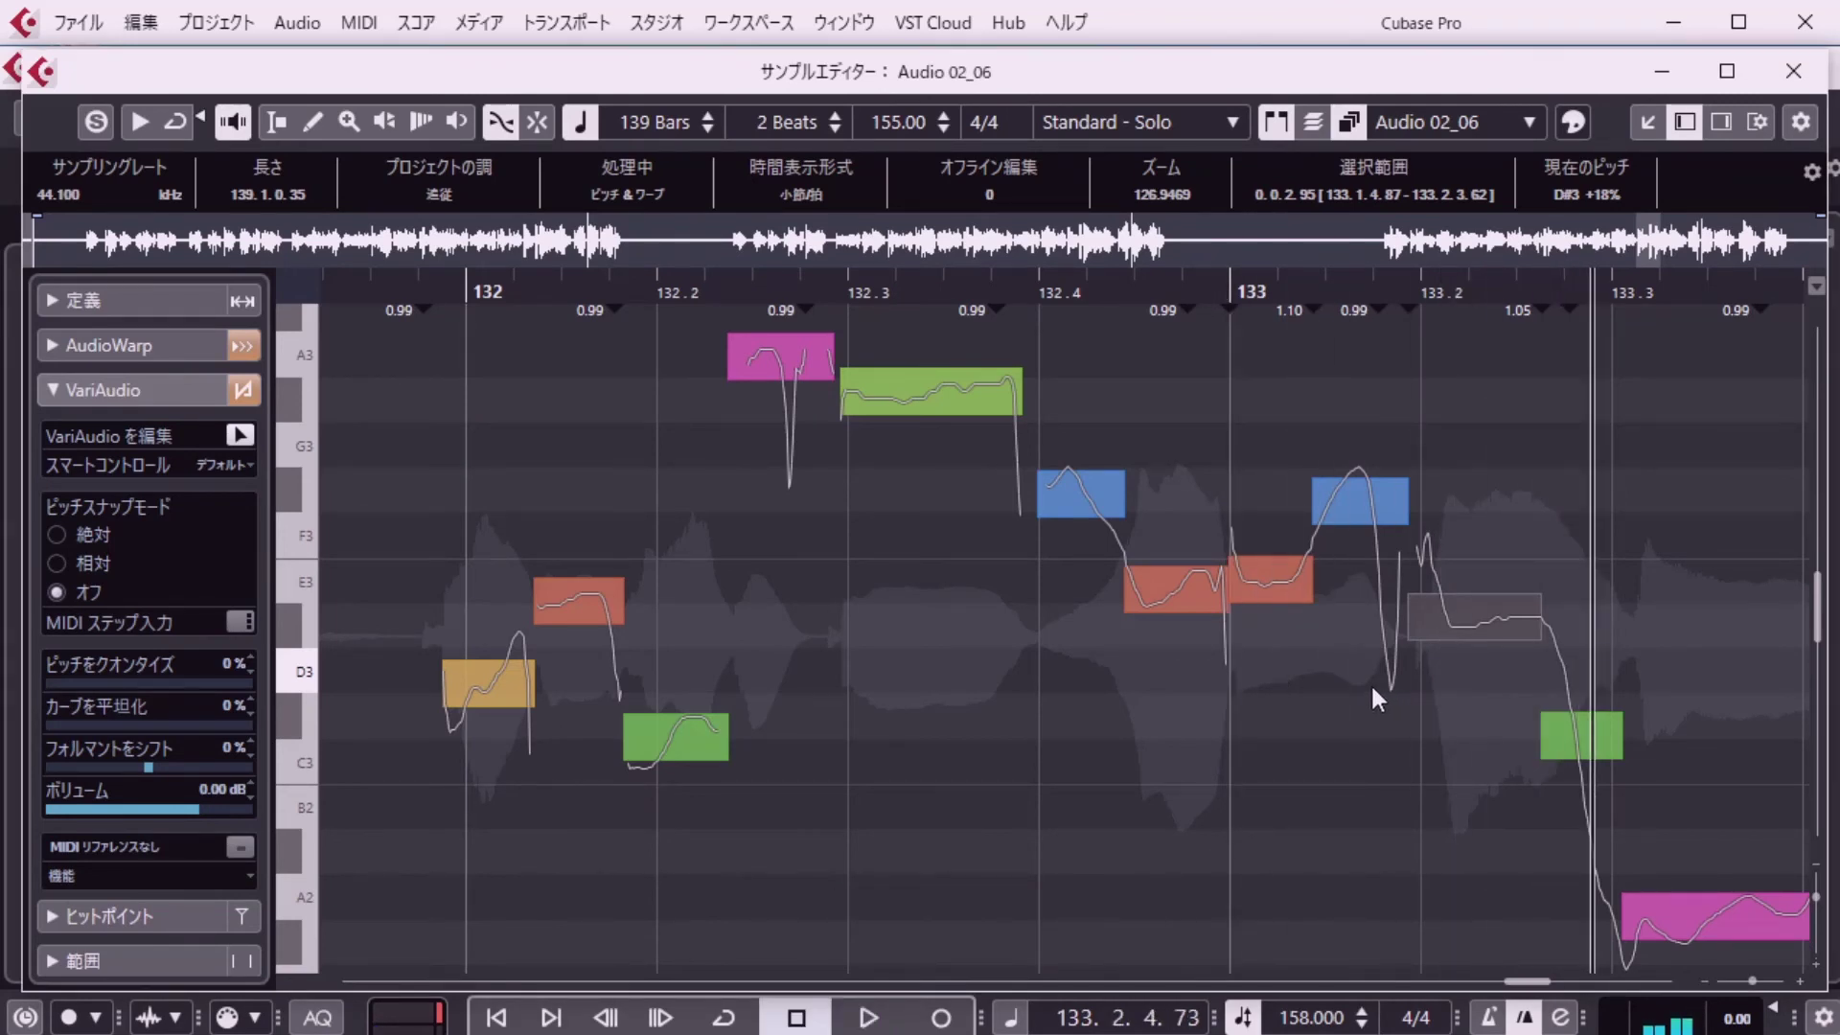
# Locate the project cursor to bar 132 and listen to the phrase into bar 133 again.
pyautogui.press('KP_0')
pyautogui.press('KP_Decimal')
pyautogui.write('132')
pyautogui.press('Return')
pyautogui.press('space')
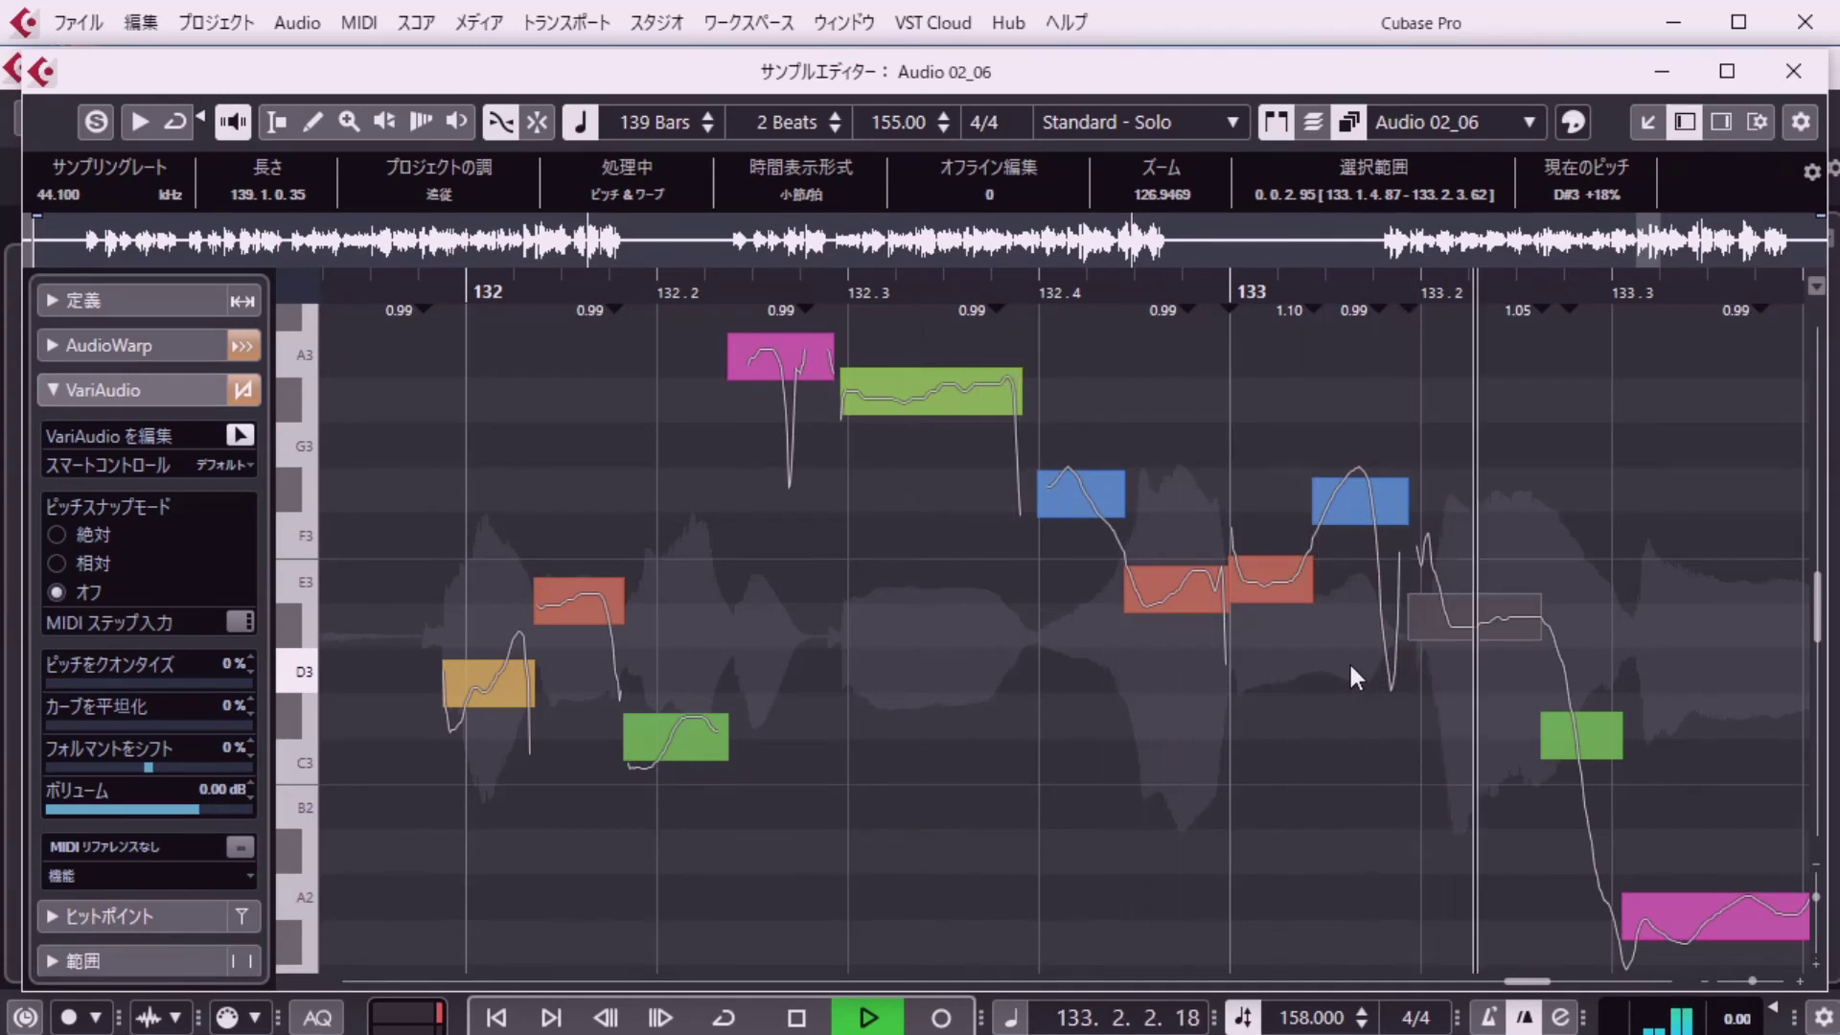
pyautogui.press('space')
# Move the start of the D#3 note at 133.2 later to 133.1.4.106 and play from bar 132.
pyautogui.moveTo(1409, 628); pyautogui.dragTo(1419, 633)
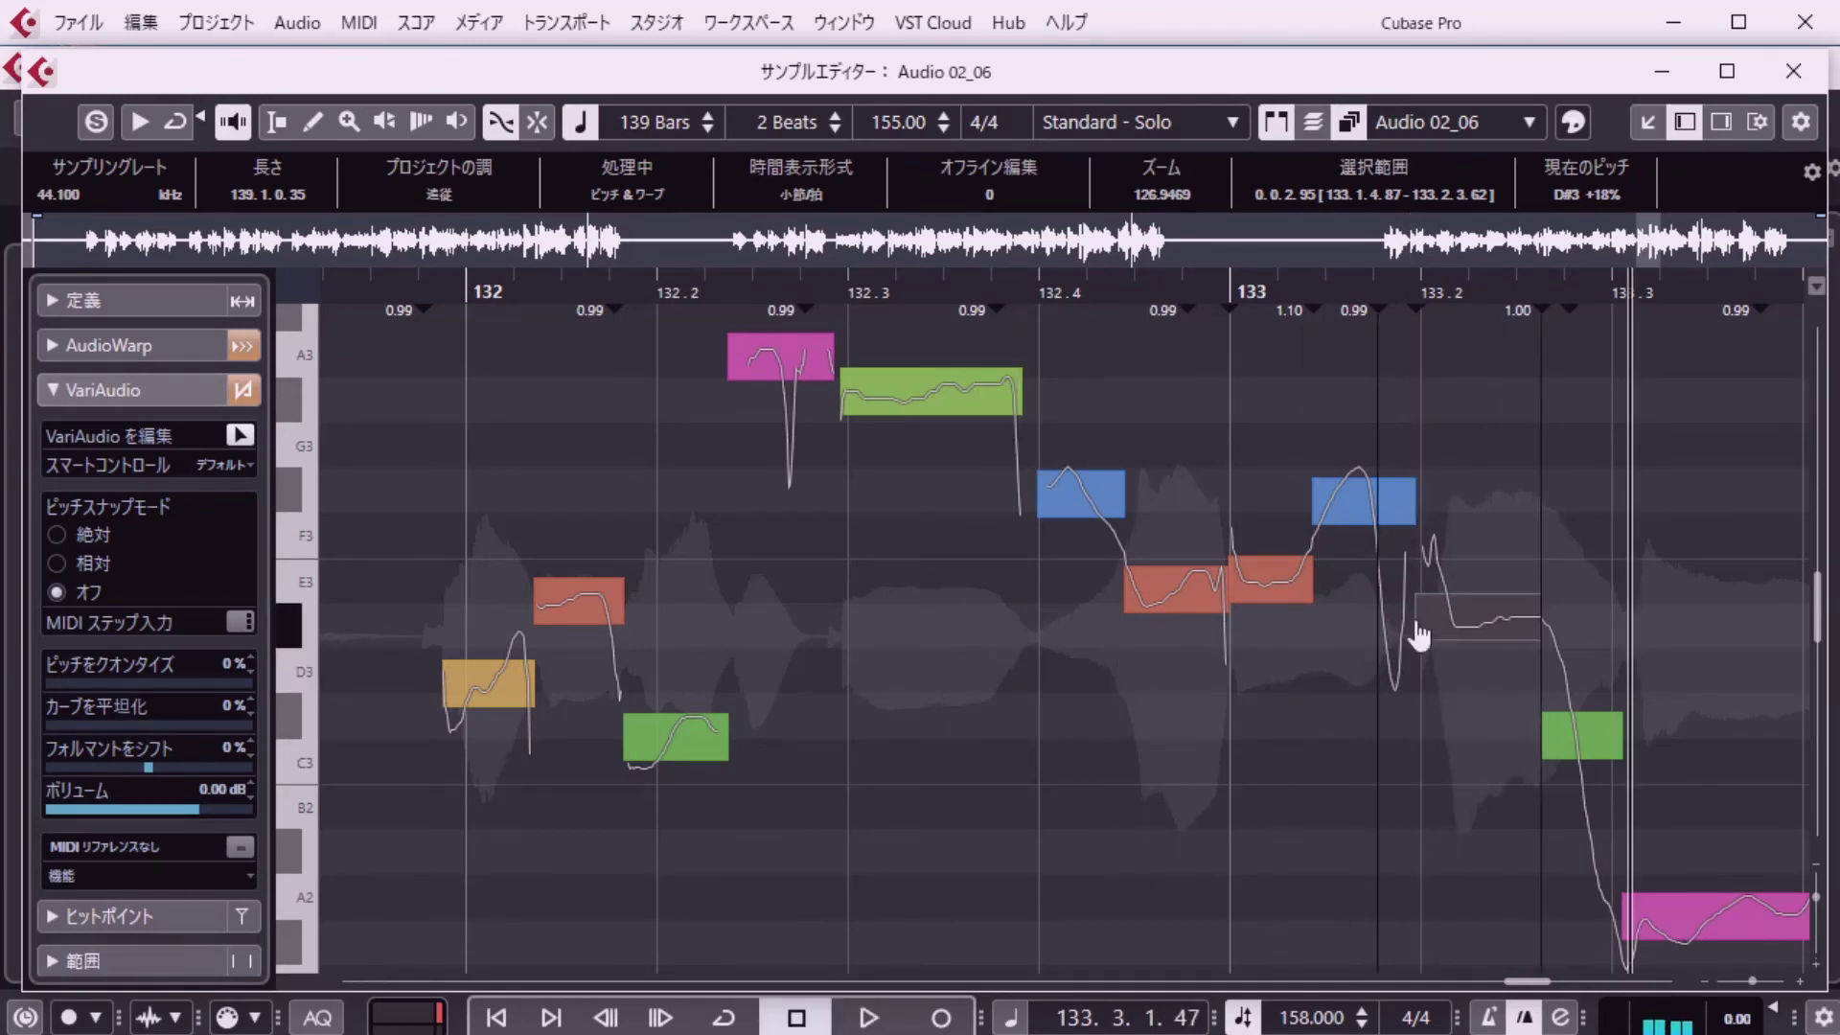
pyautogui.press('KP_0')
pyautogui.press('KP_Decimal')
pyautogui.write('132')
pyautogui.press('KP_Enter')
pyautogui.press('KP_Enter')
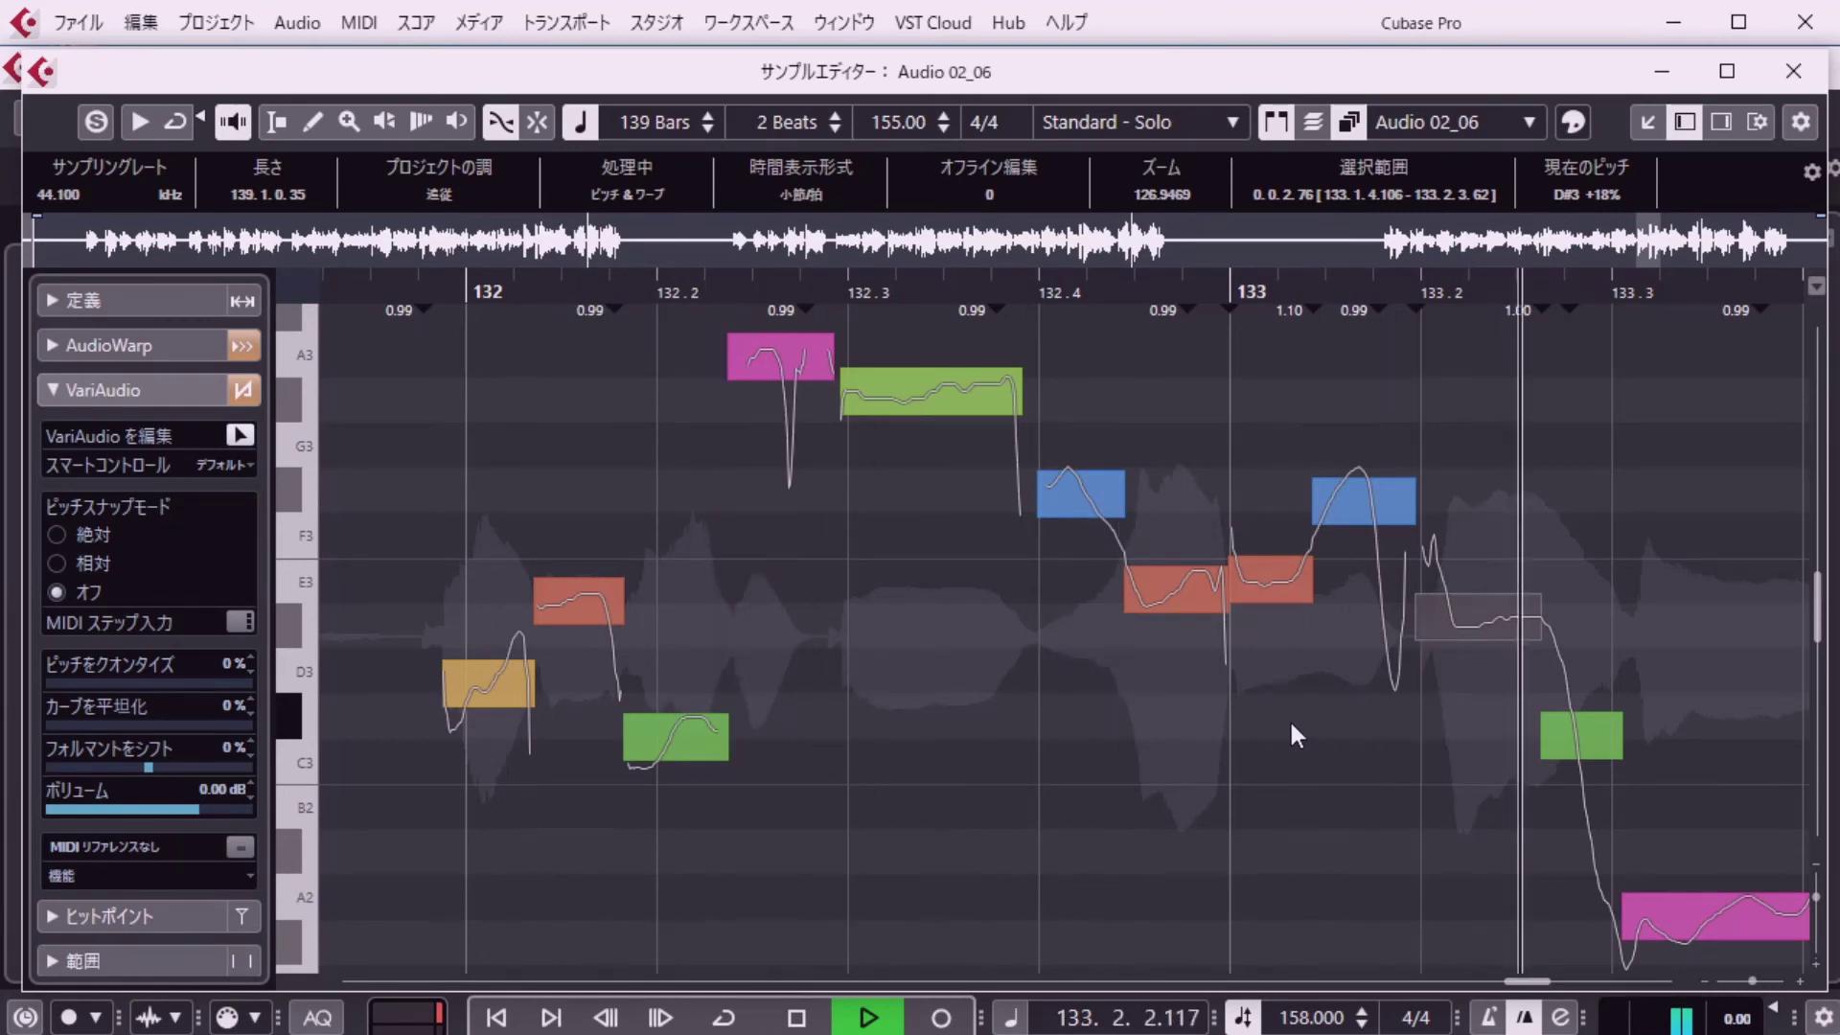
pyautogui.press('space')
# Move the start of the C#3 note before 133.3 earlier to 133.2.3.15 and play the phrase through bar 133.
pyautogui.moveTo(1542, 736); pyautogui.dragTo(1524, 734)
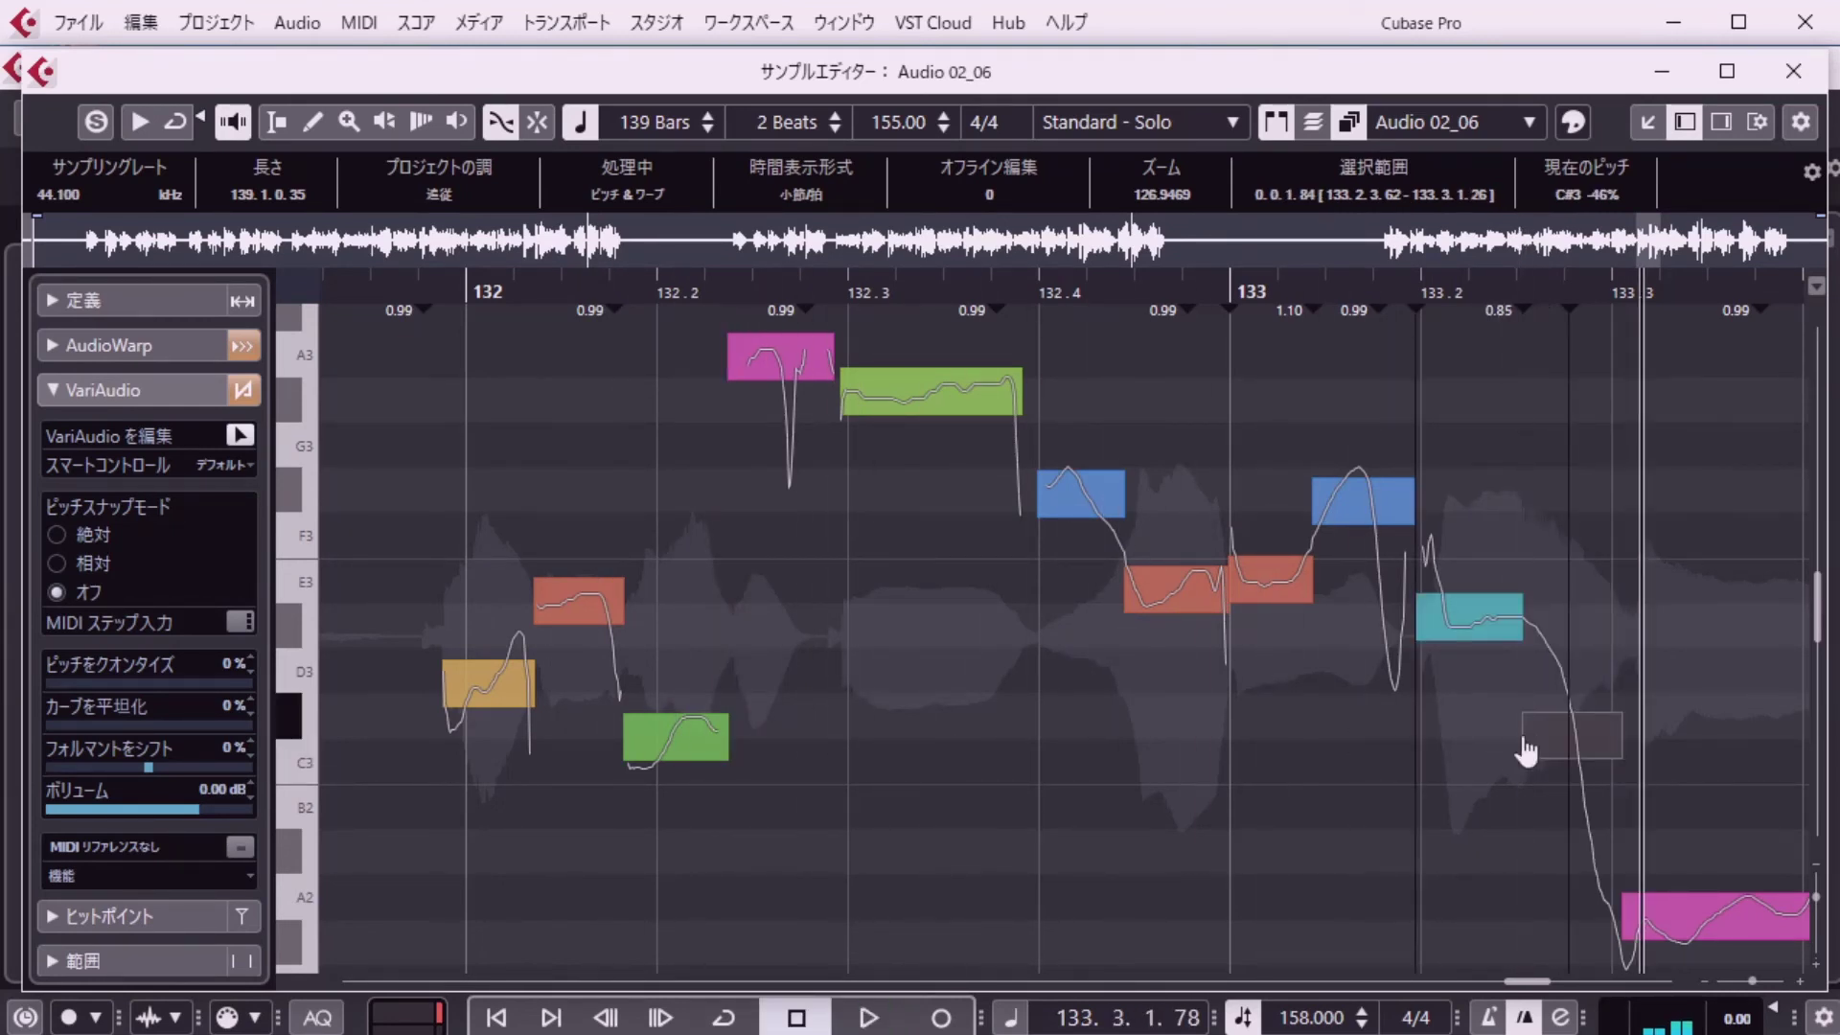
pyautogui.press('KP_0')
pyautogui.press('KP_Decimal')
pyautogui.press('KP_Enter')
pyautogui.press('KP_Enter')
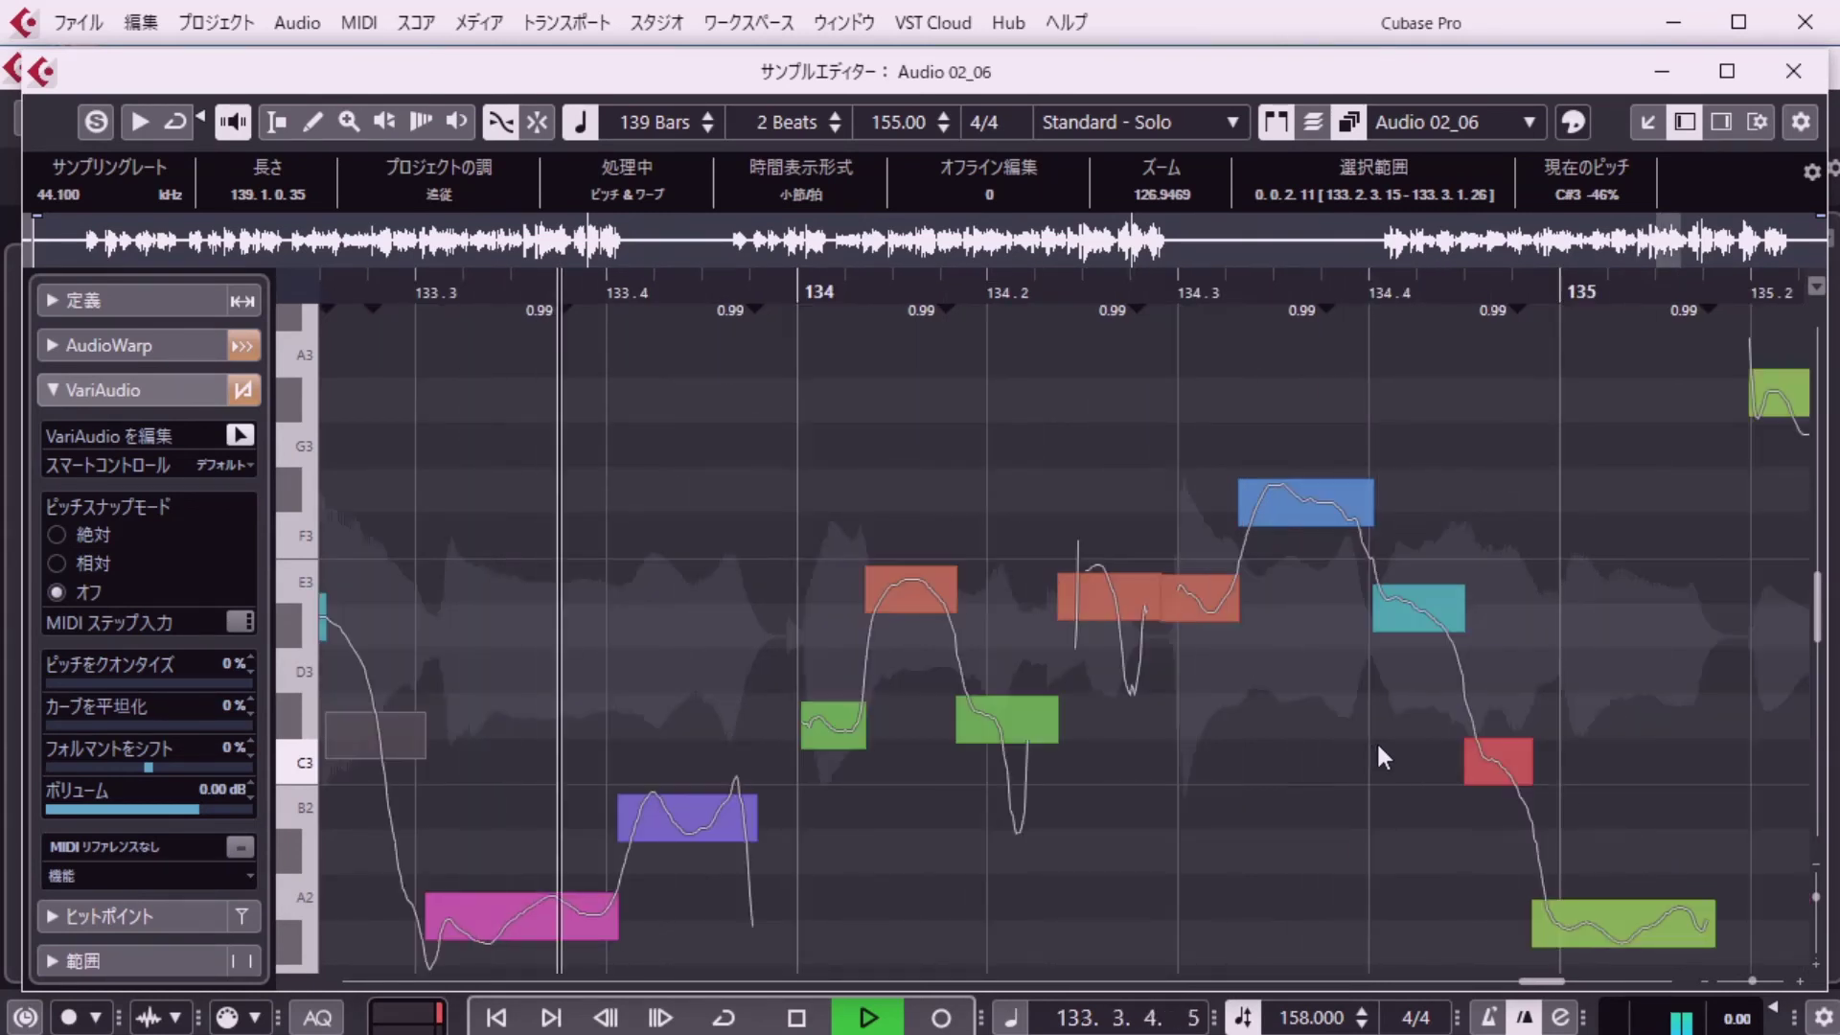
# Locate the project cursor to bar 132 and listen to the phrase through 133.3.
pyautogui.press('KP_0')
pyautogui.press('KP_Decimal')
pyautogui.write('10:00.000')
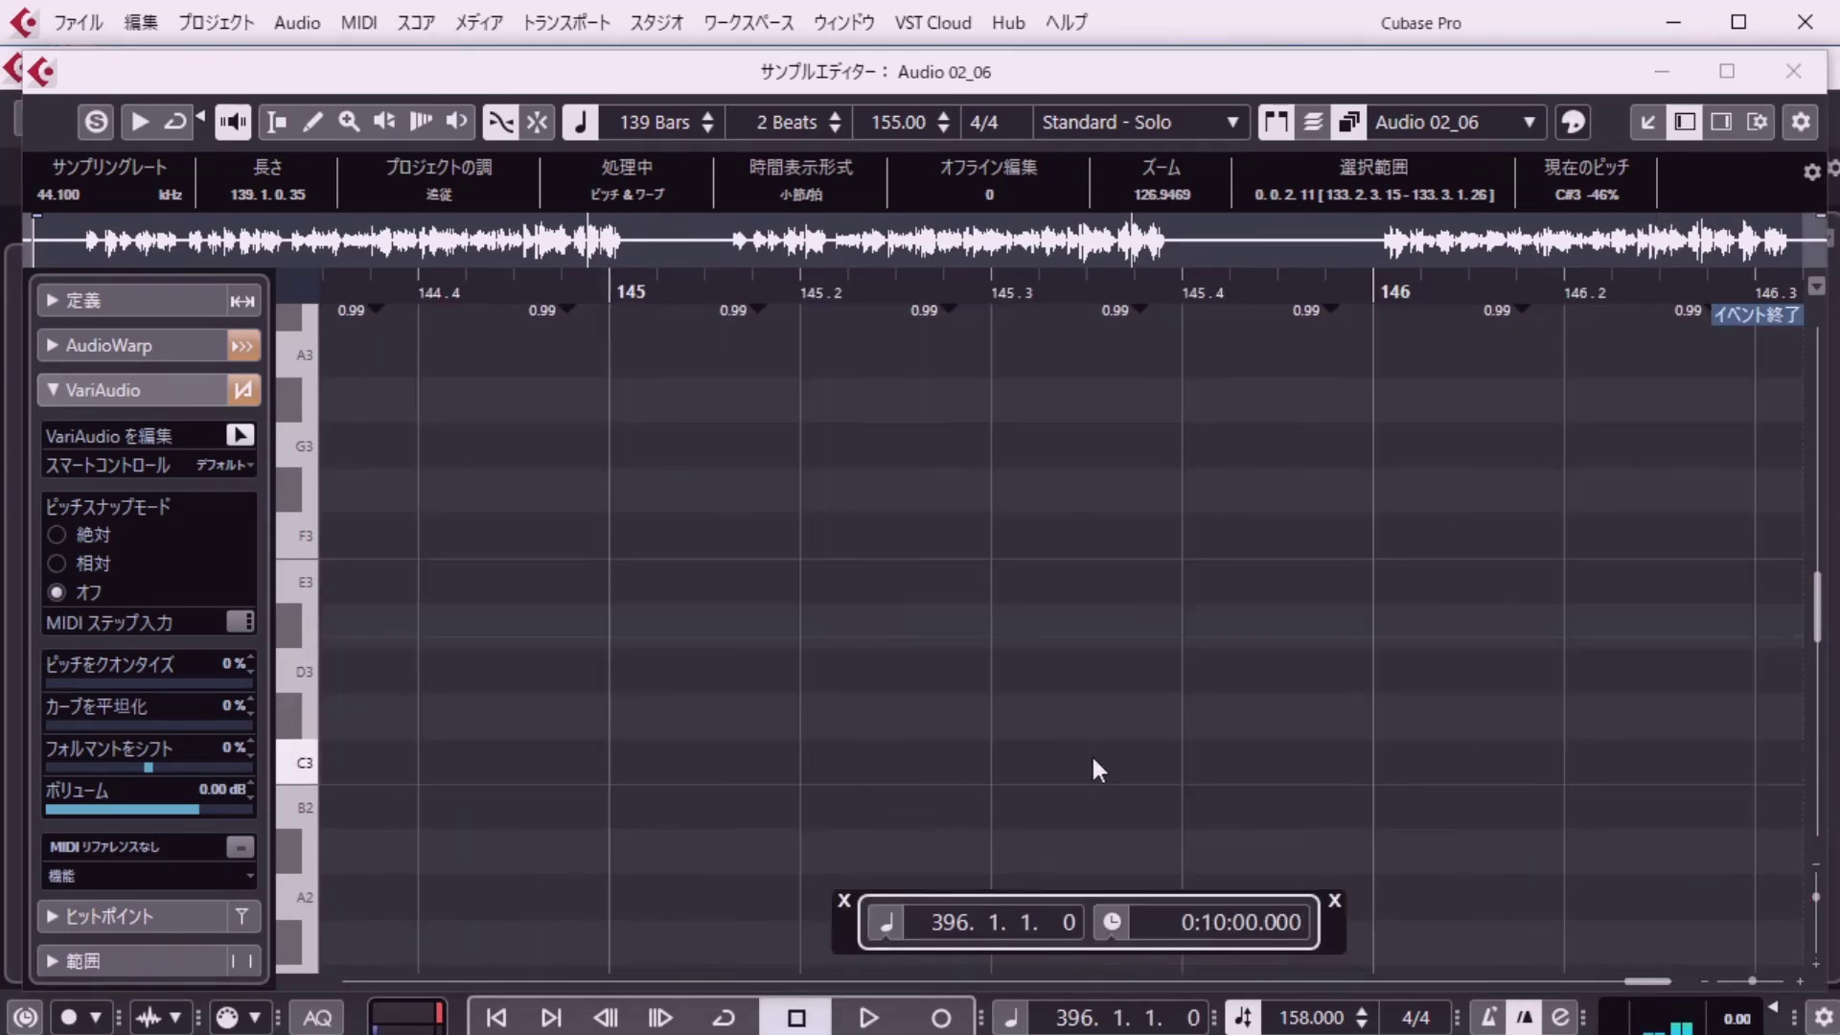
pyautogui.press('KP_Enter')
pyautogui.press('KP_Enter')
pyautogui.press('KP_Decimal')
pyautogui.write('132')
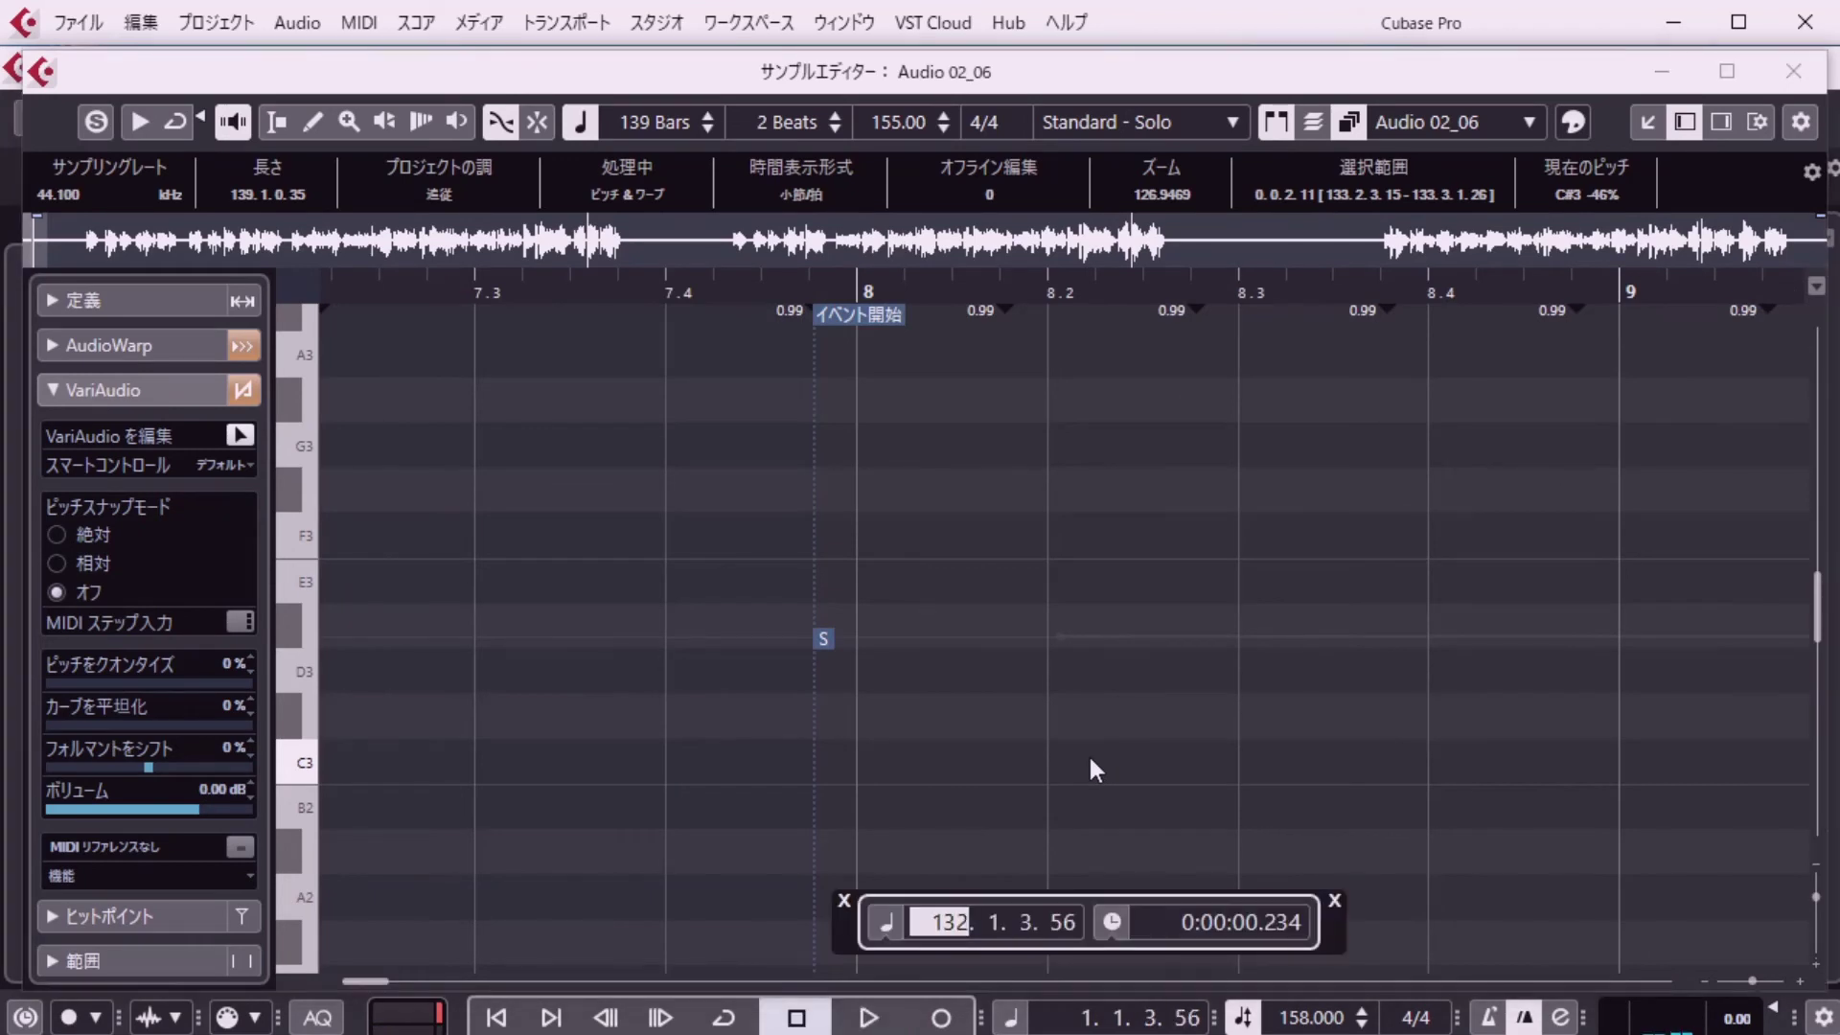
pyautogui.press('KP_Enter')
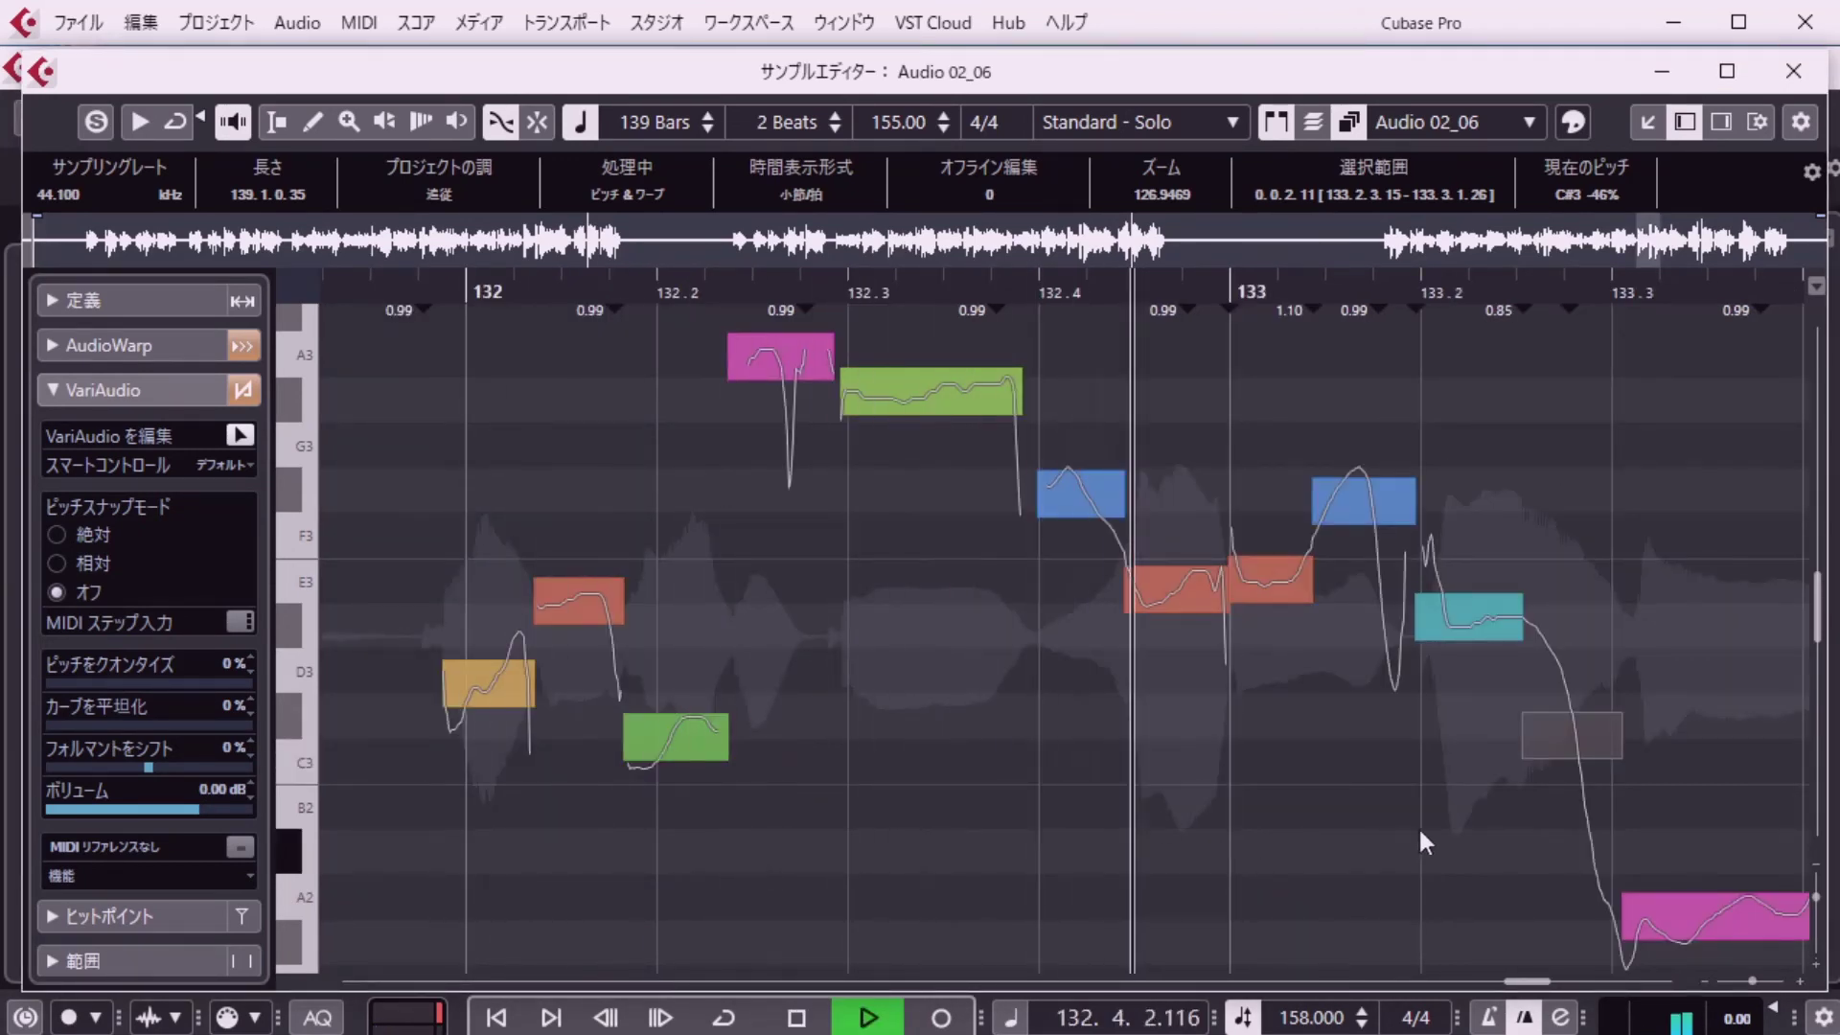
pyautogui.press('space')
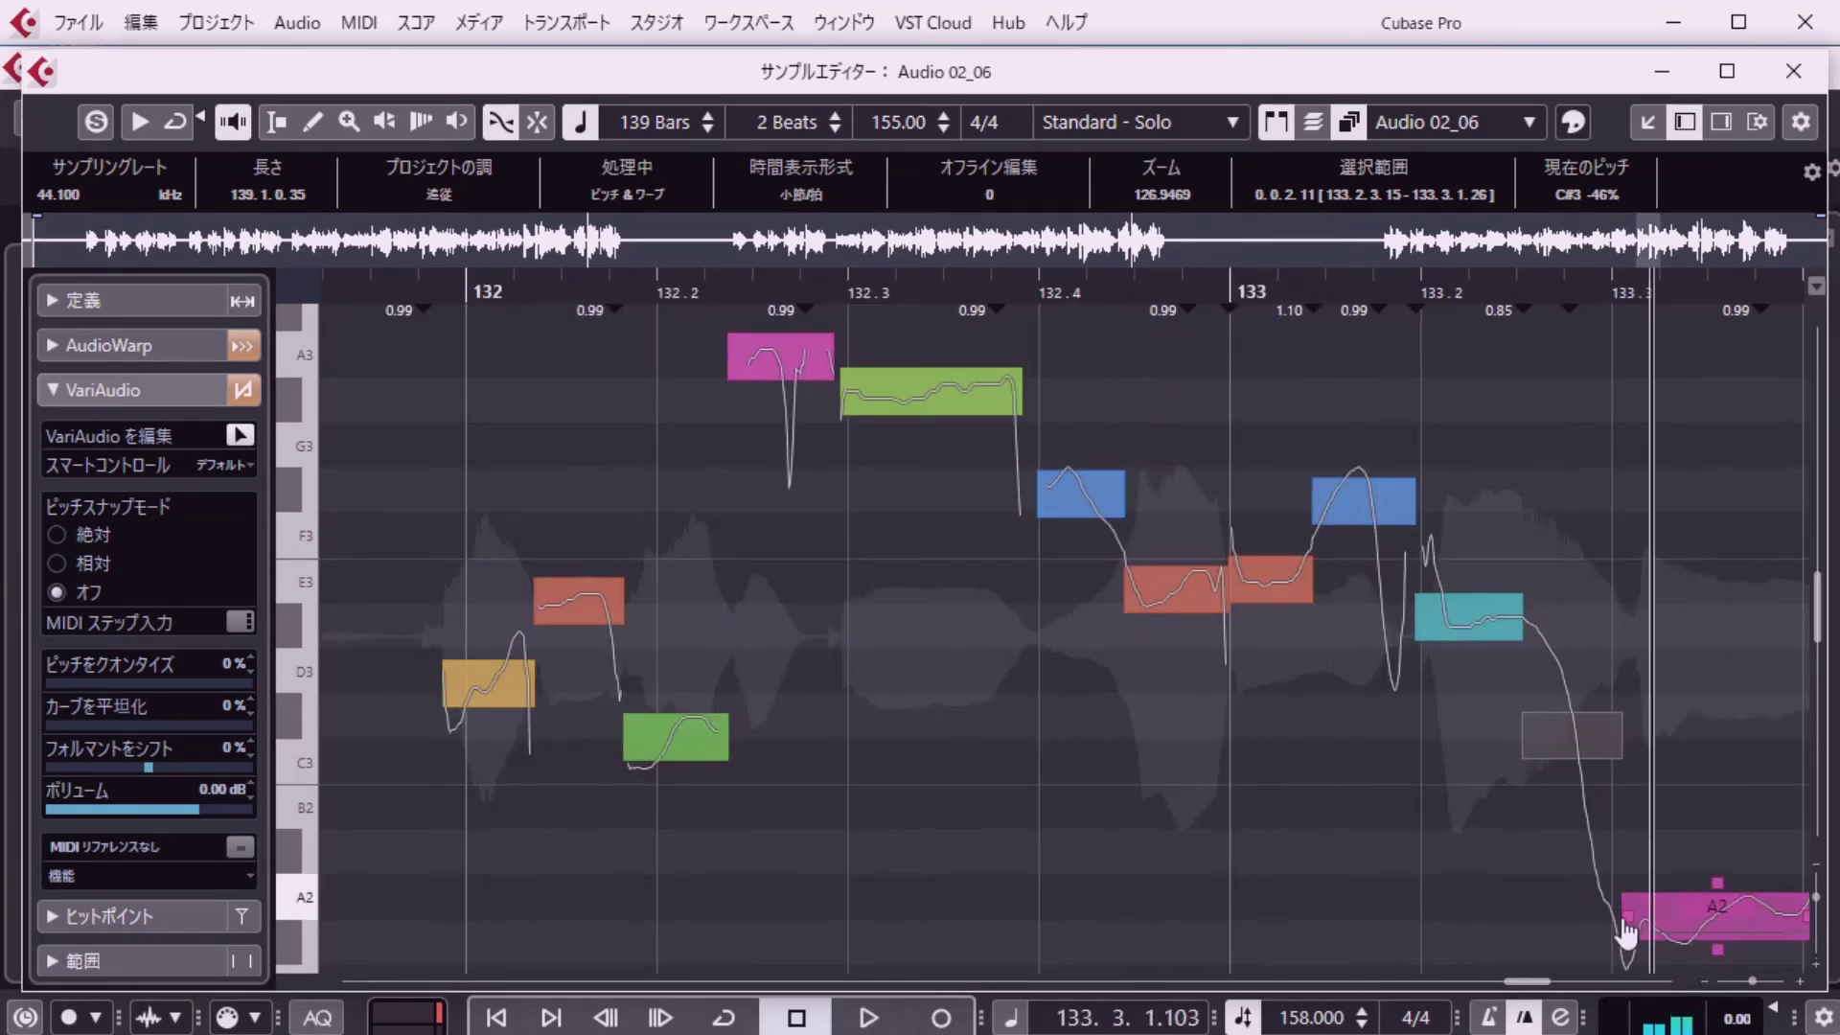
# Move the start of the A2 note at 133.3 earlier to 133.3.1.4 and play from bar 132.
pyautogui.click(1626, 924)
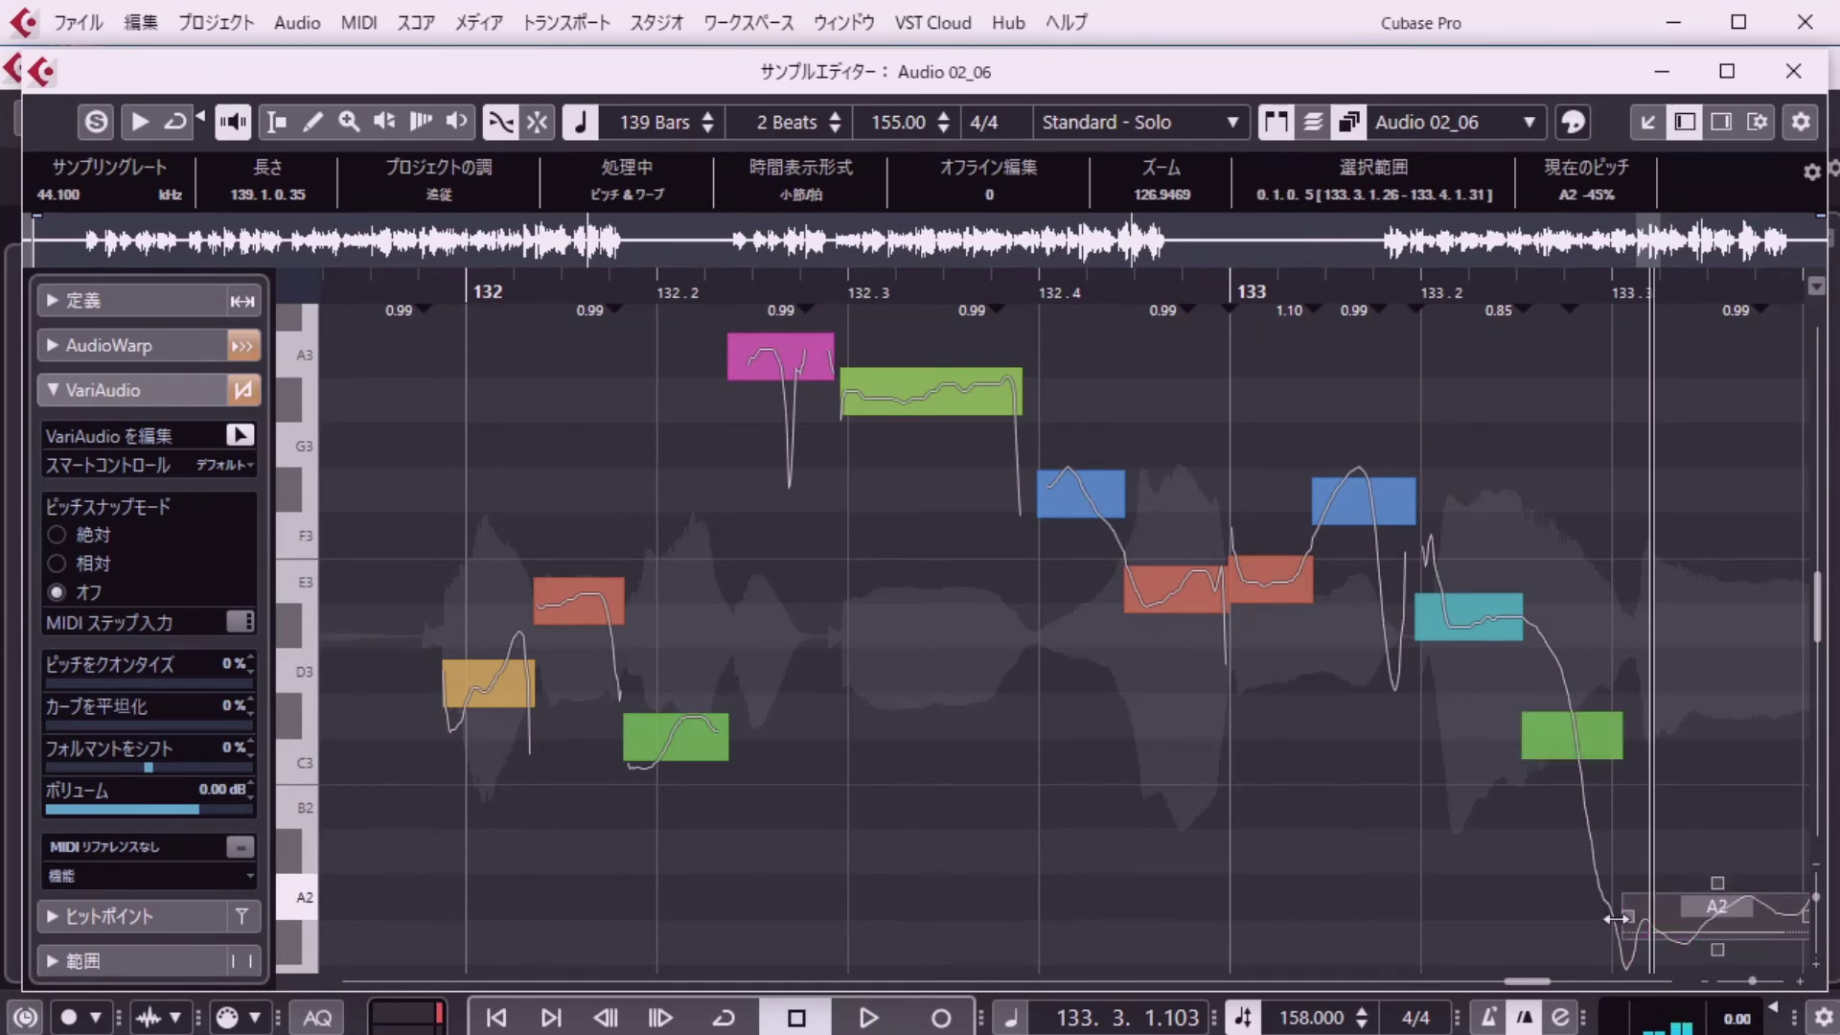
pyautogui.moveTo(1615, 918); pyautogui.dragTo(1607, 918)
pyautogui.hotkey('shift', 'p')
pyautogui.write('132')
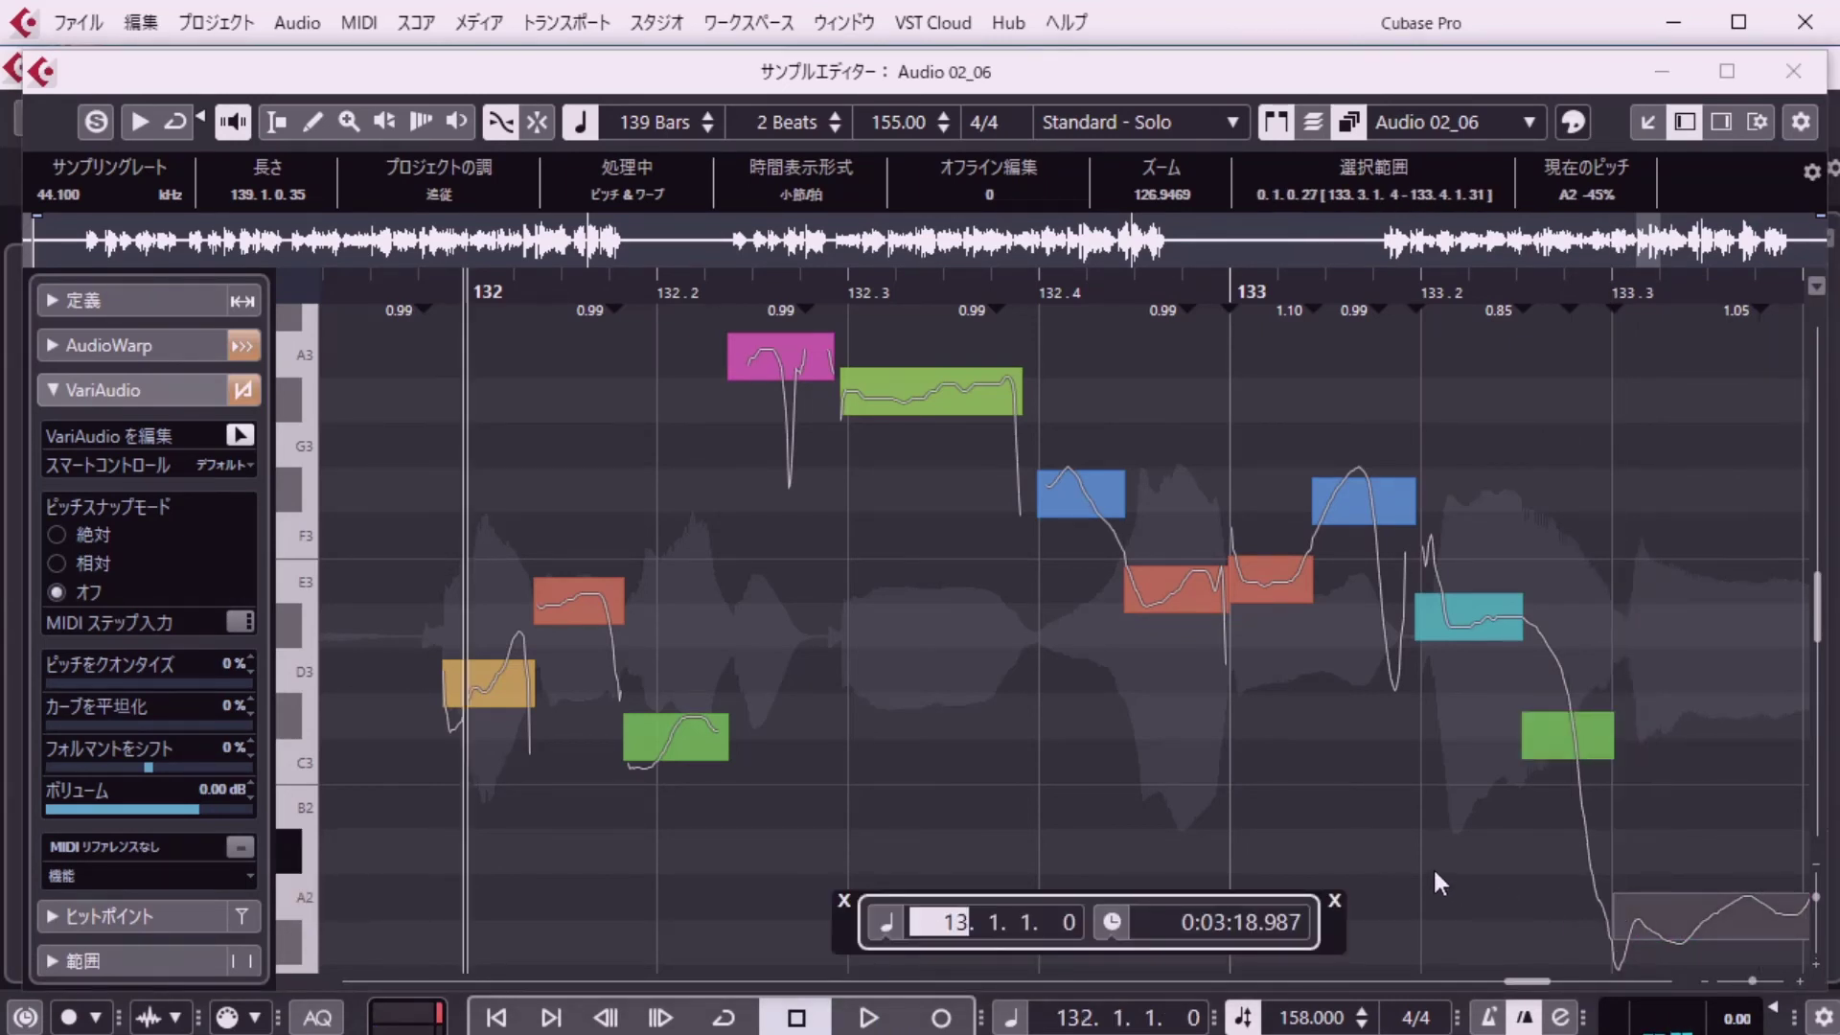
pyautogui.press('Return')
pyautogui.press('space')
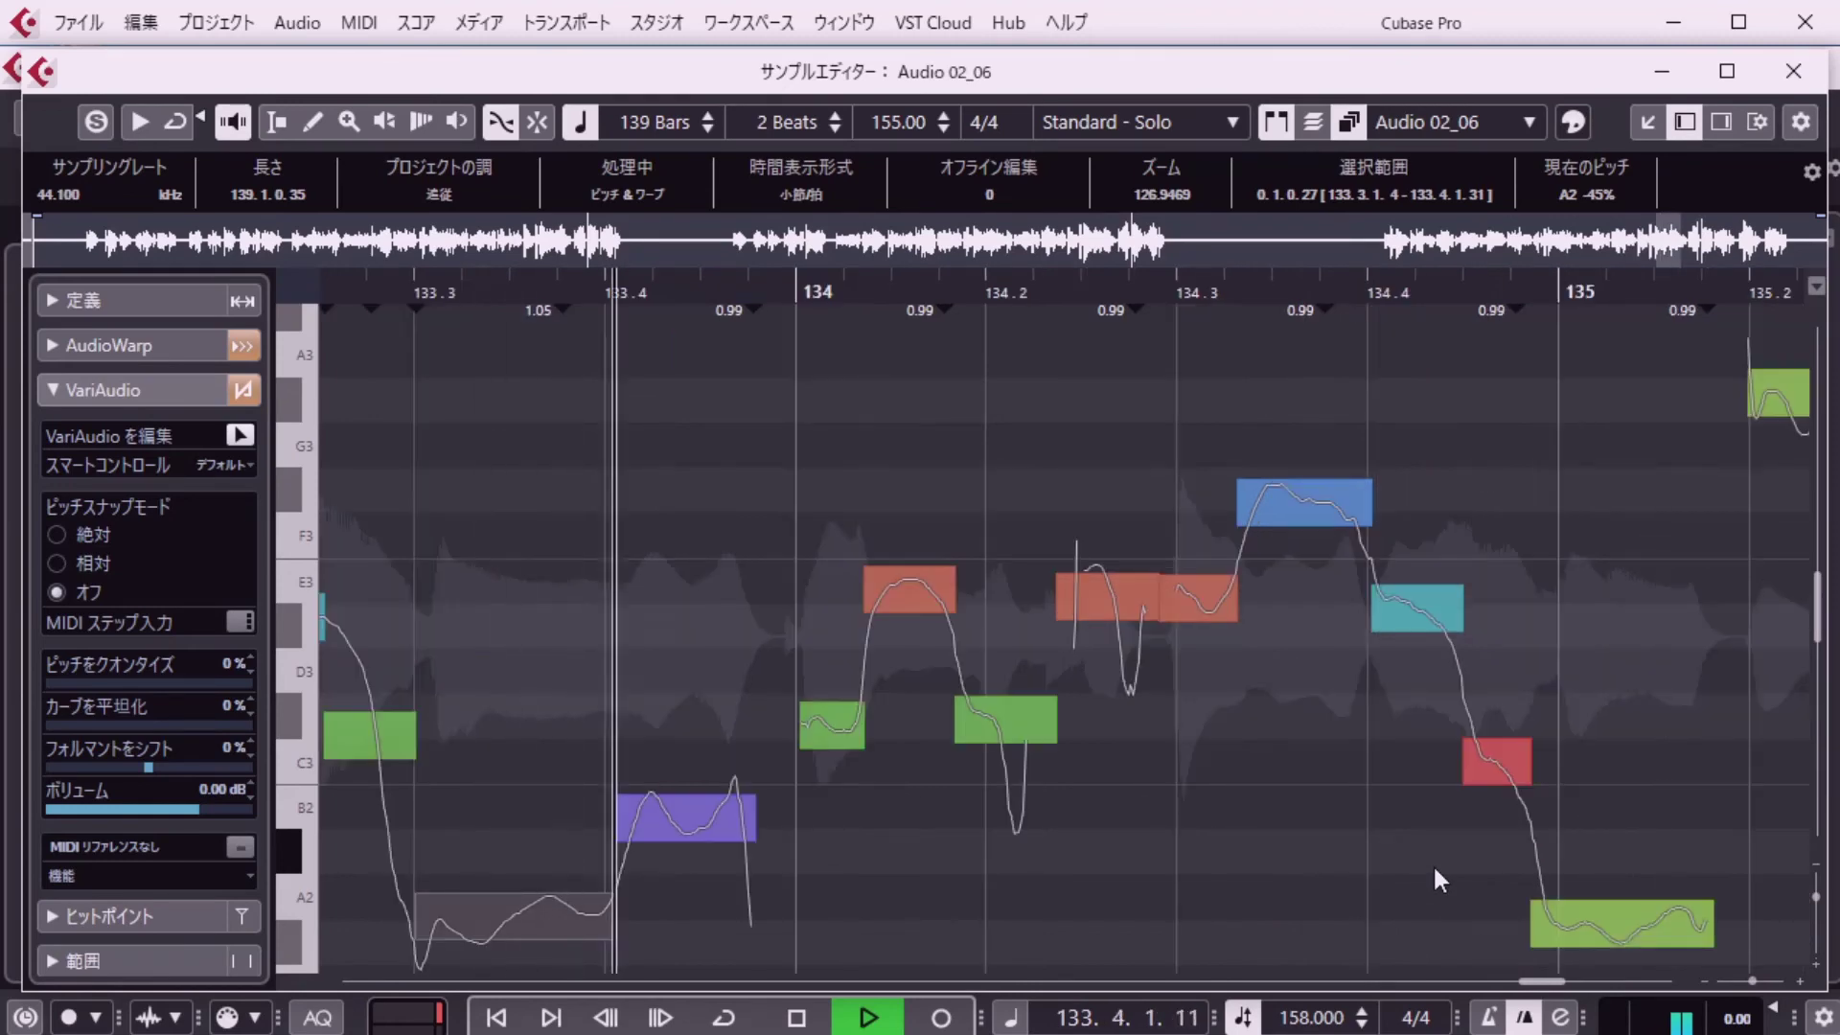
# Locate the project cursor to bar 131 and listen to the passage into bar 133, repeating it for comparison.
pyautogui.hotkey('shift', 'p')
pyautogui.write('131. 4. 3. 76')
pyautogui.press('Return')
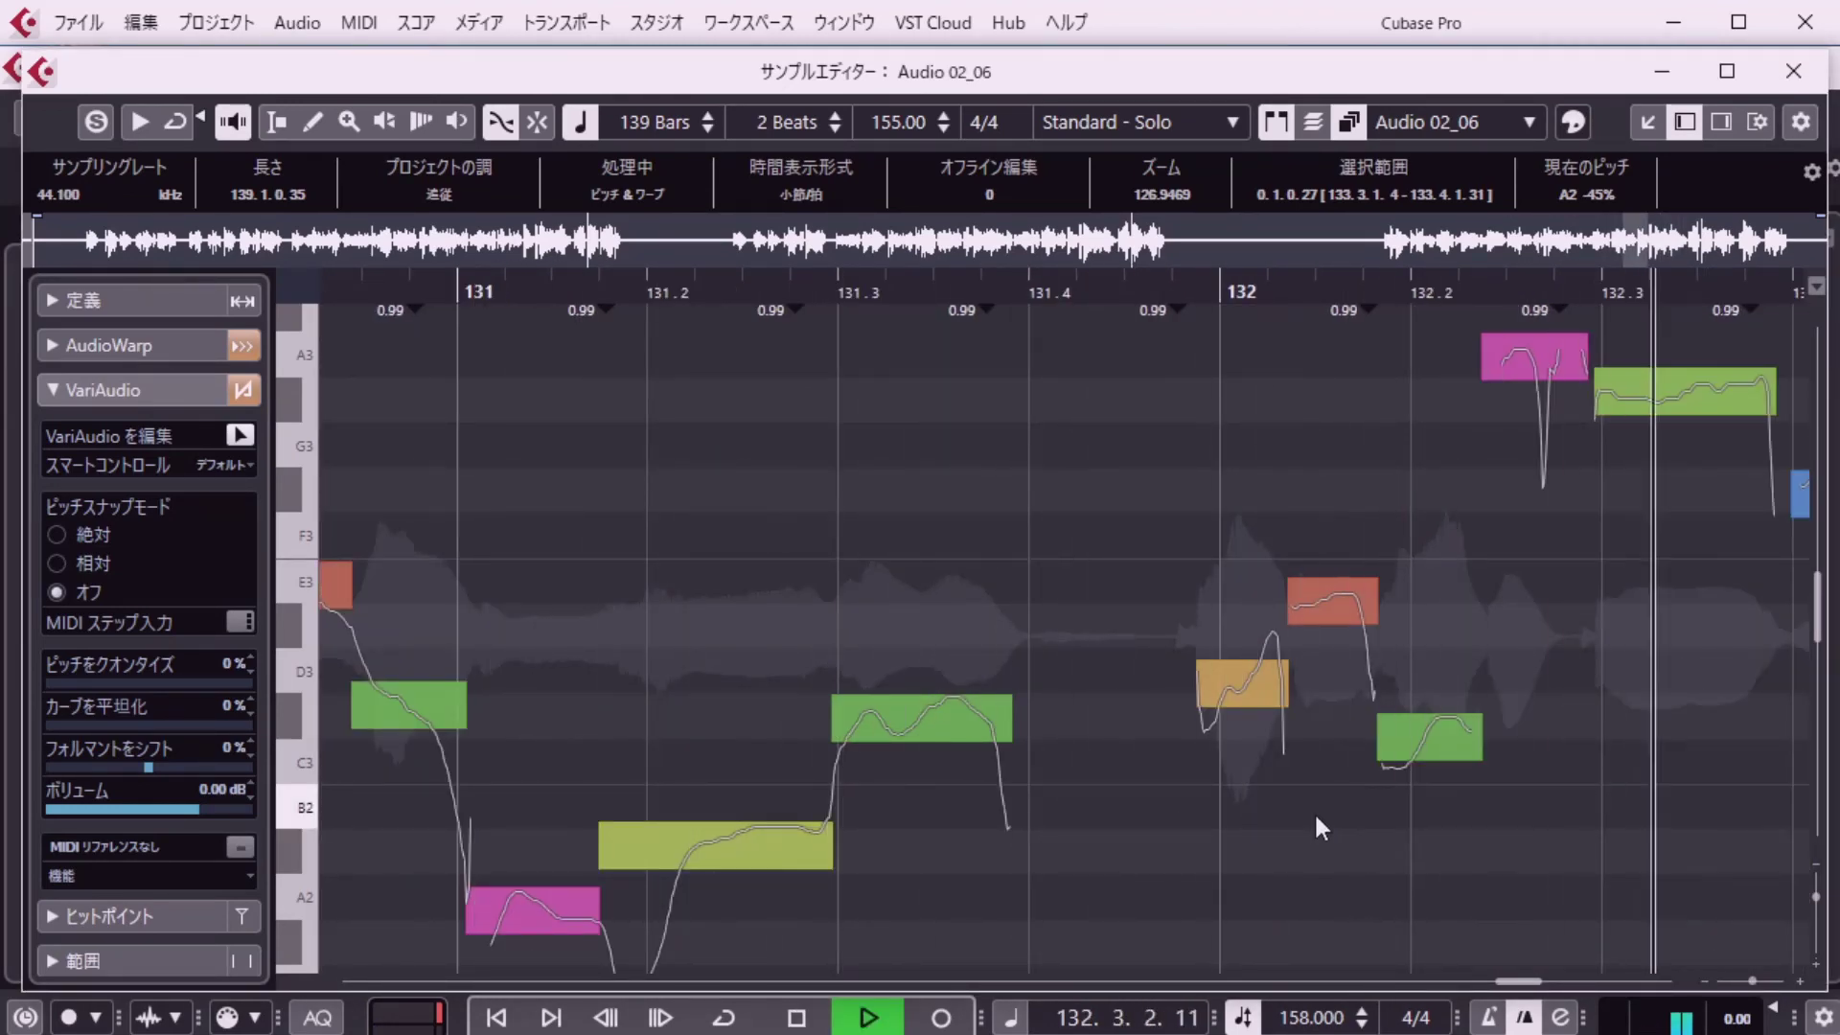
pyautogui.press('space')
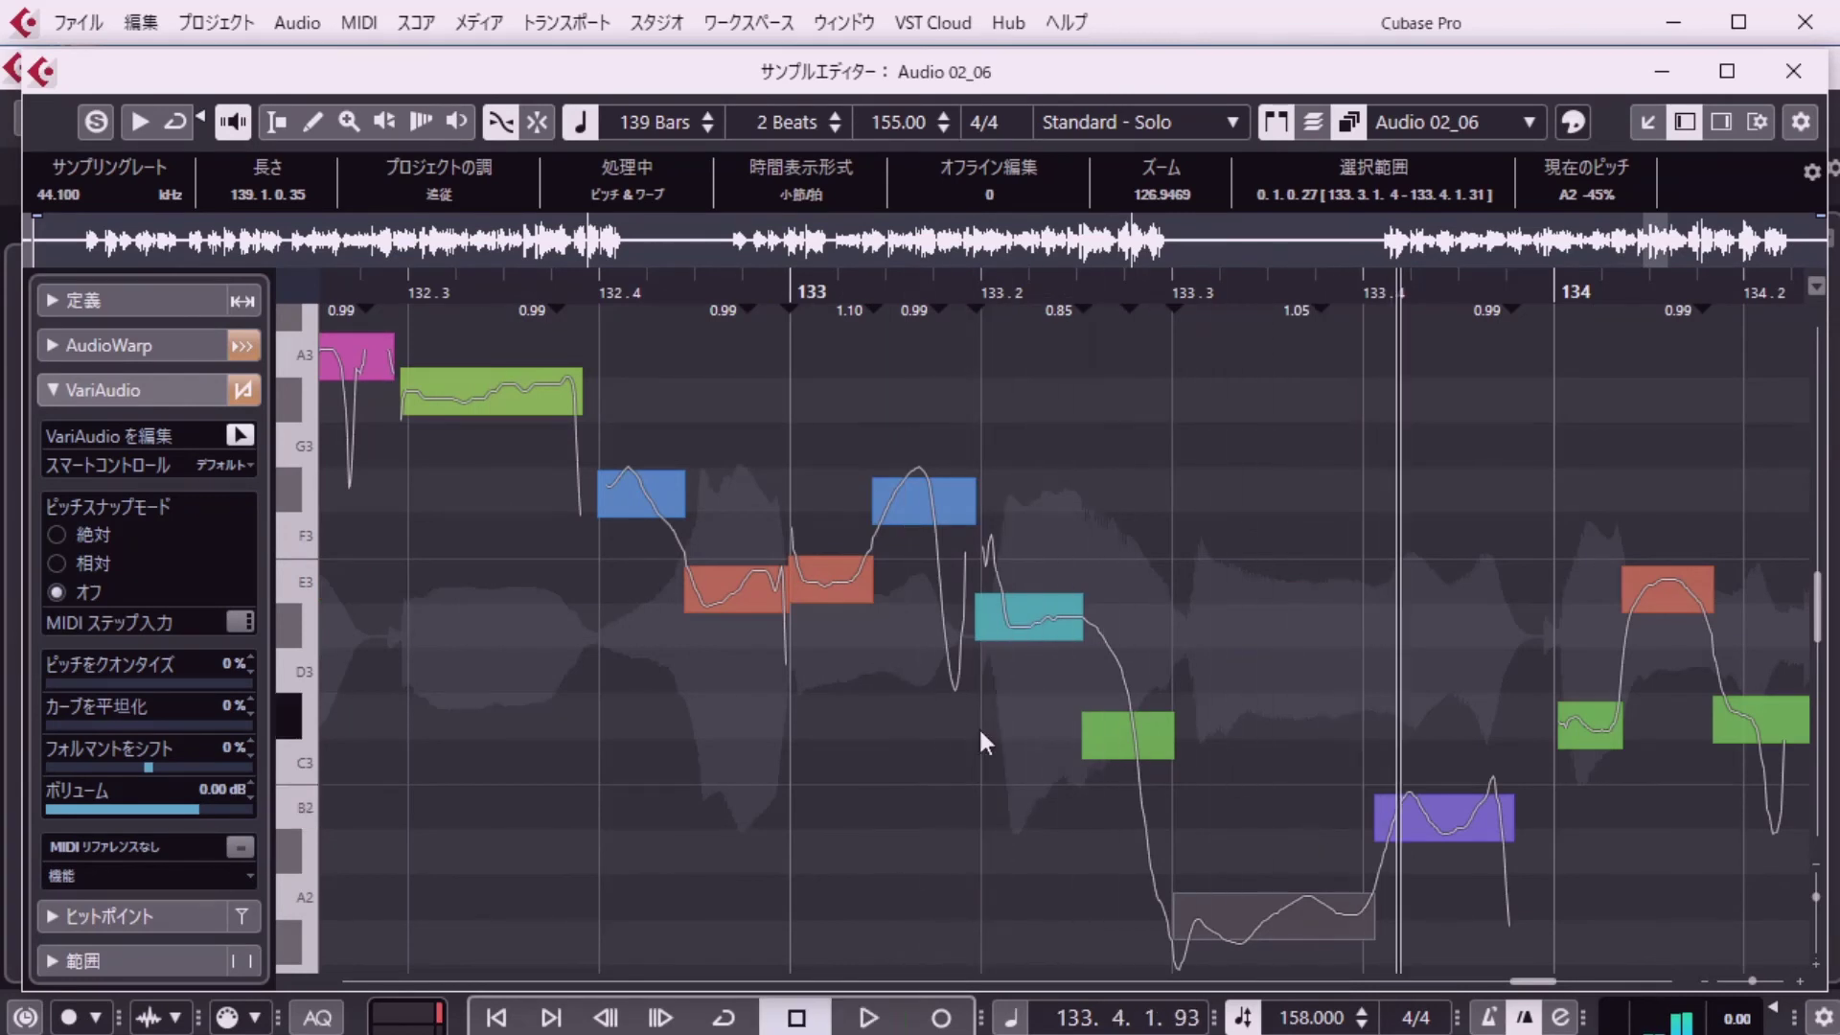
pyautogui.hotkey('shift', 'p')
pyautogui.press('Return')
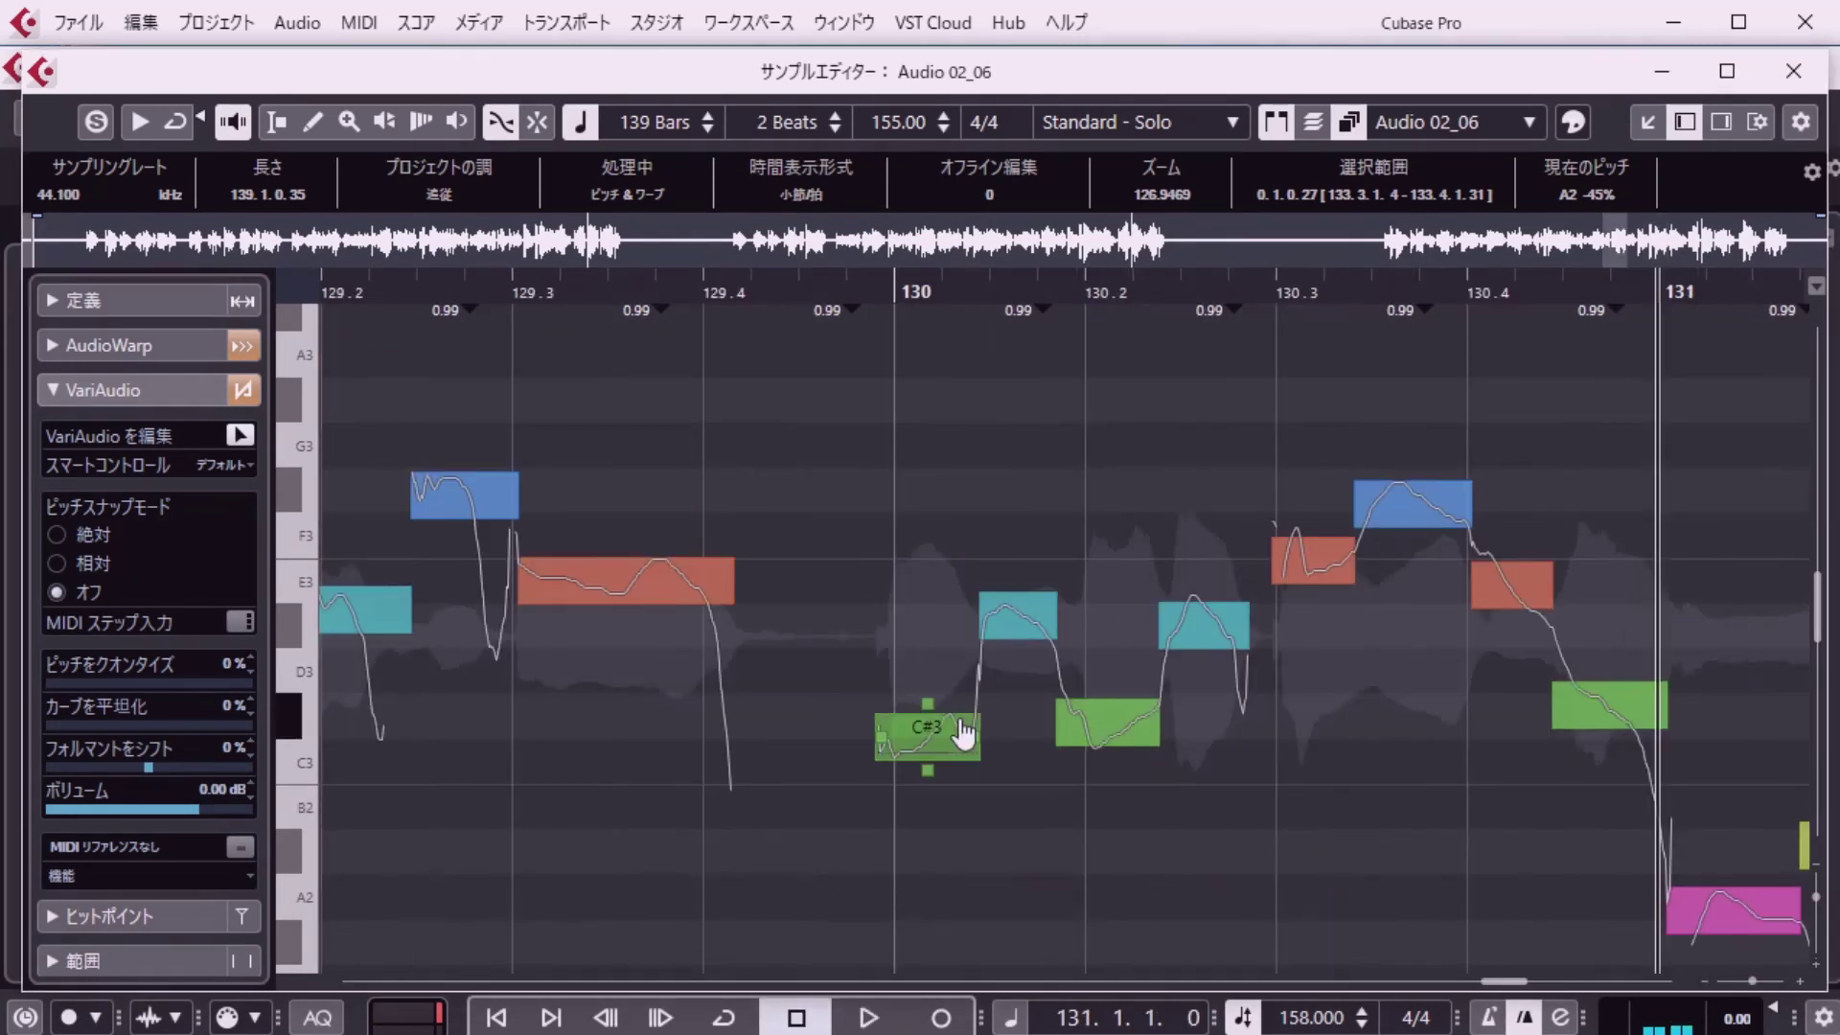
pyautogui.press('space')
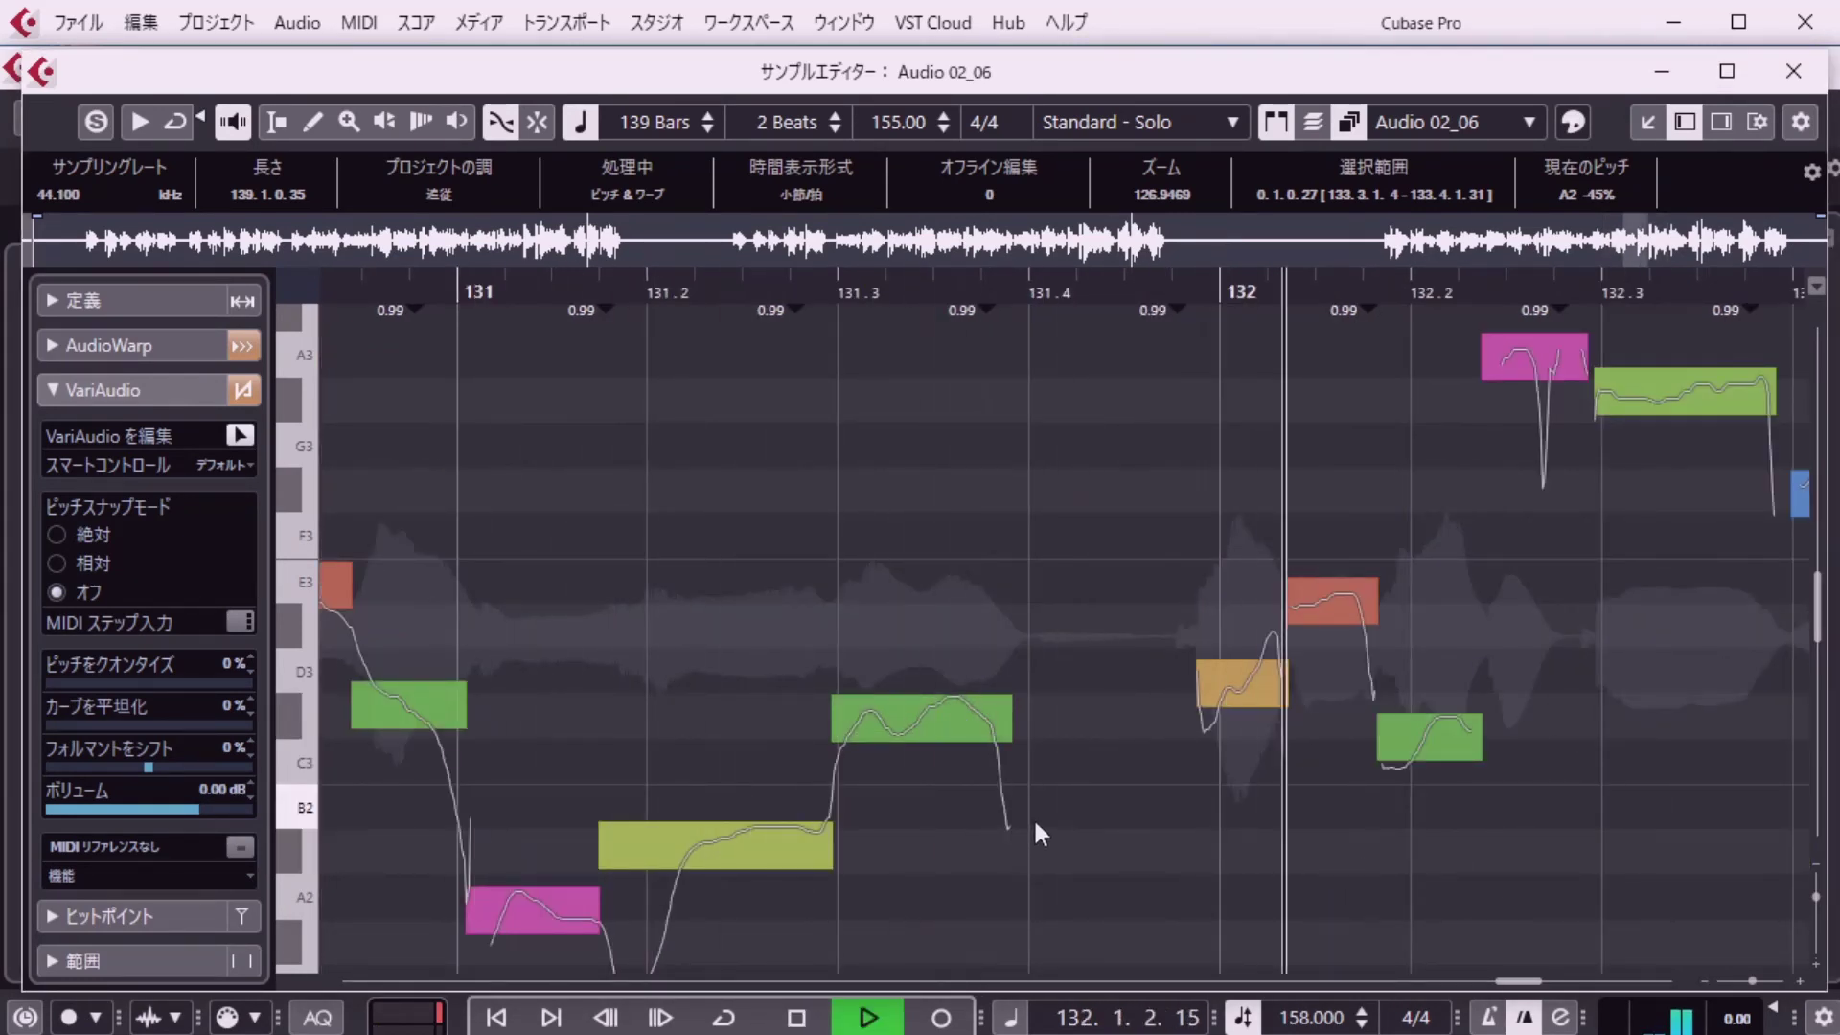
pyautogui.press('space')
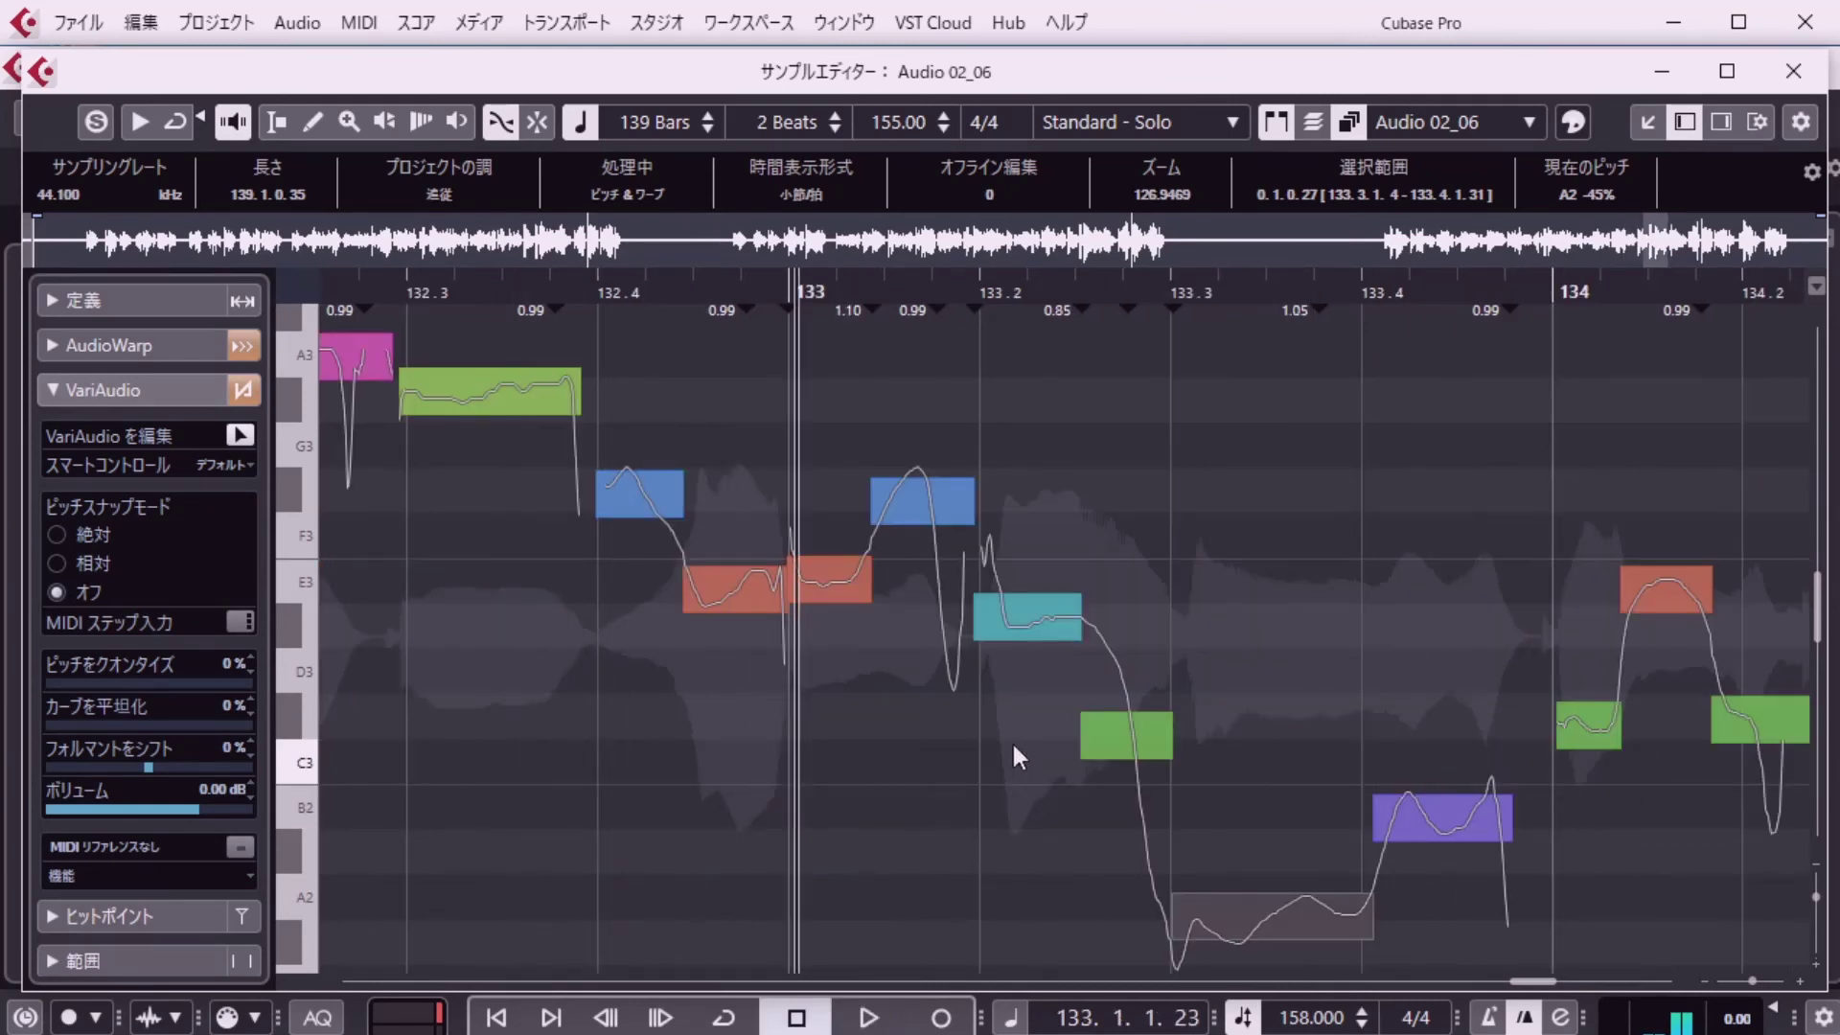
pyautogui.press('space')
pyautogui.press('space')
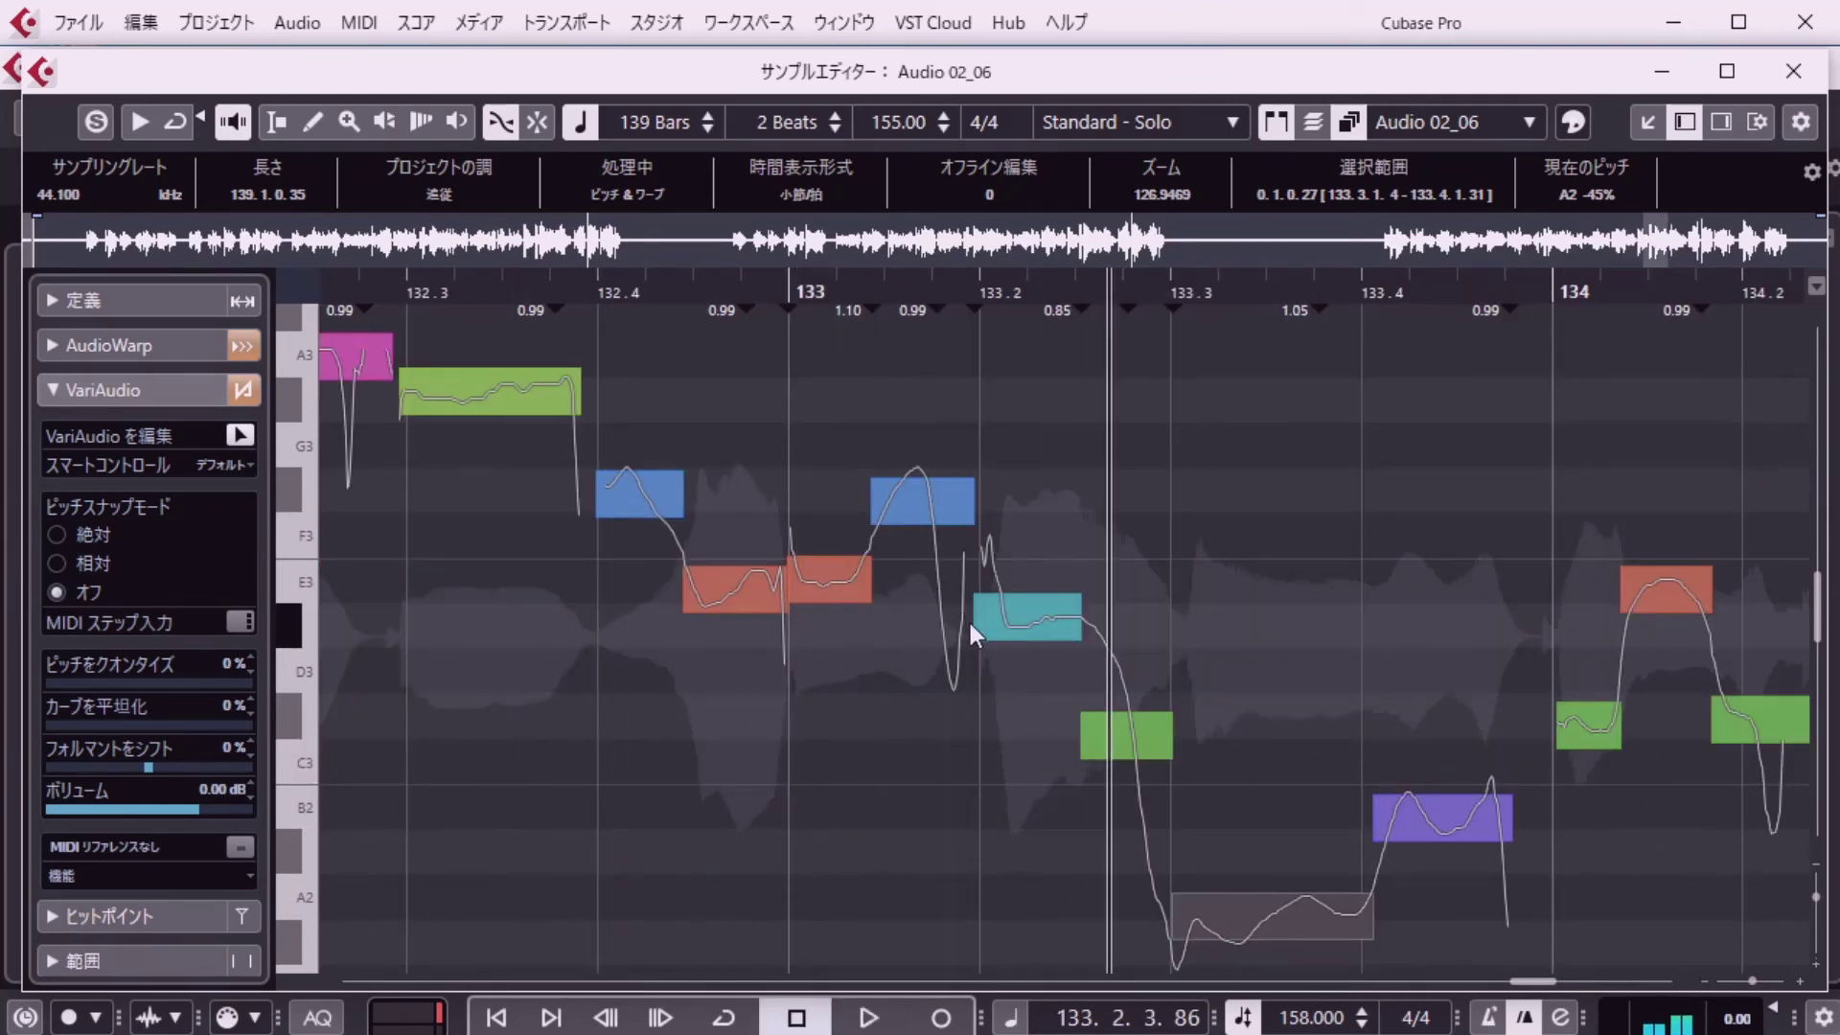
# Move the start of the D#3 note at 133.2 earlier to 133.1.4.95 and replay the phrase through bar 133.
pyautogui.click(982, 633)
pyautogui.moveTo(978, 615); pyautogui.dragTo(969, 617)
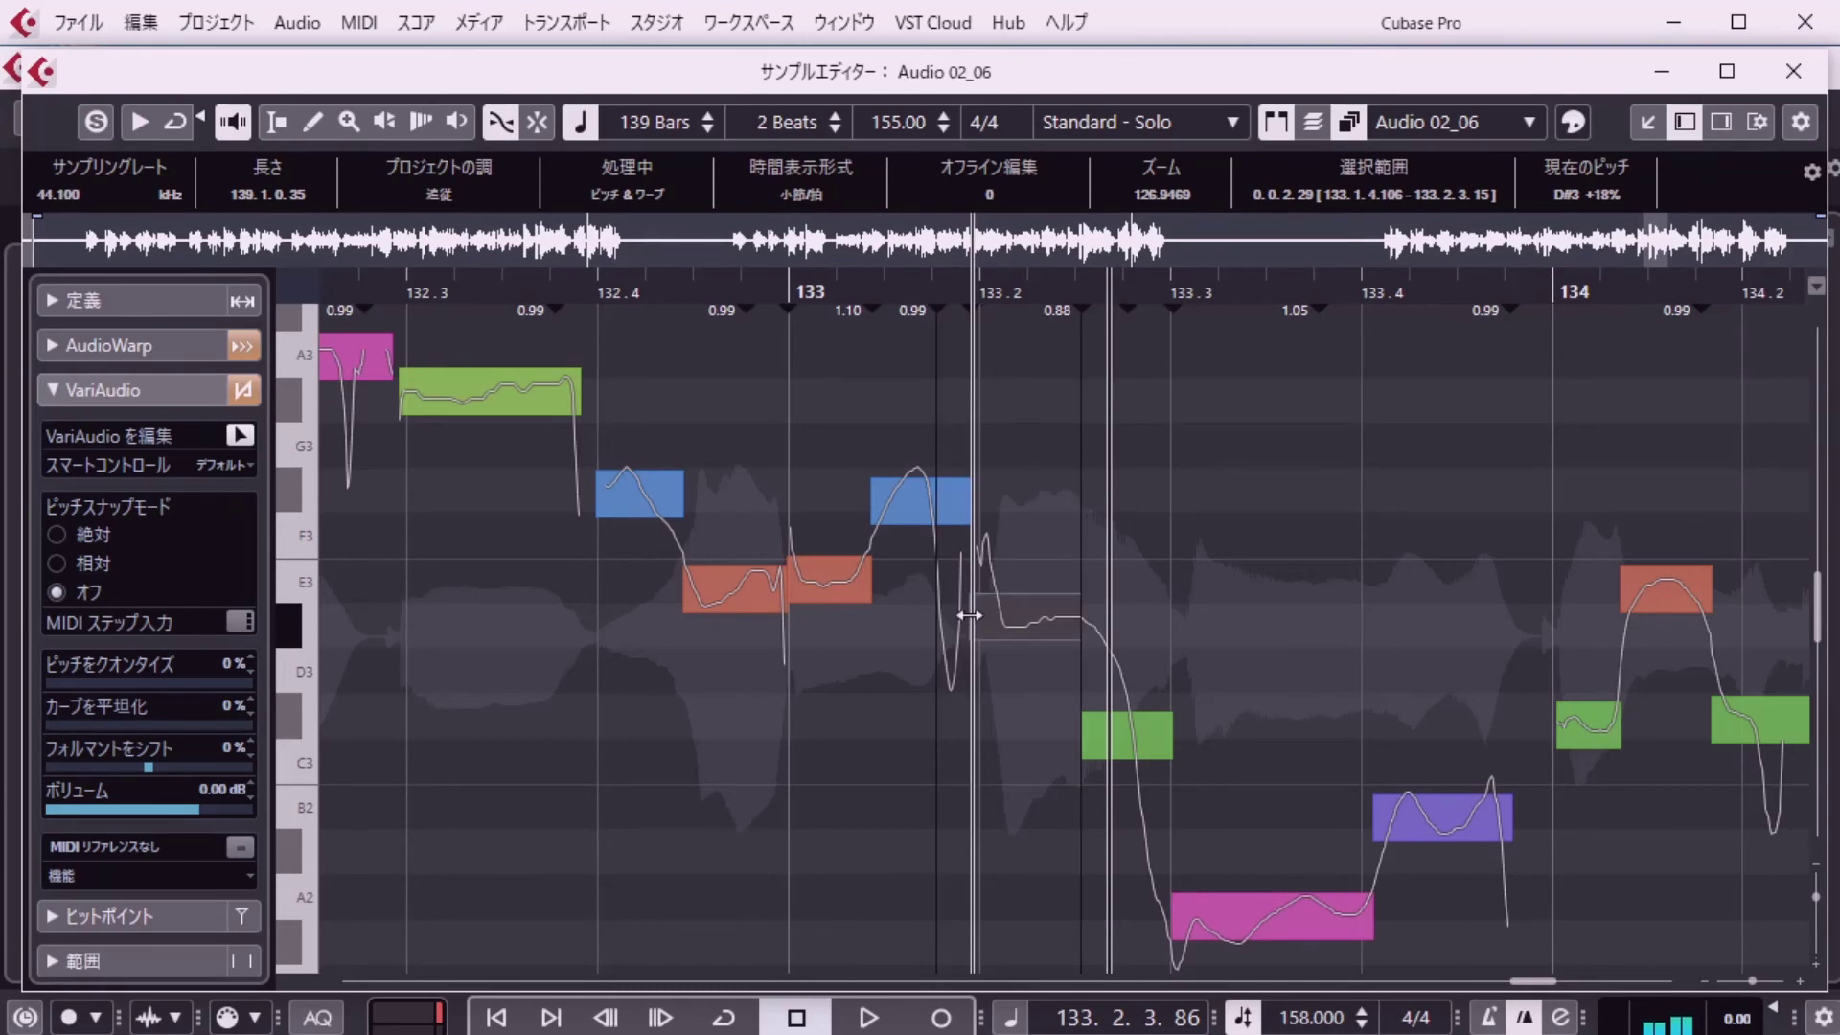
pyautogui.hotkey('ctrl', 'Left')
pyautogui.press('space')
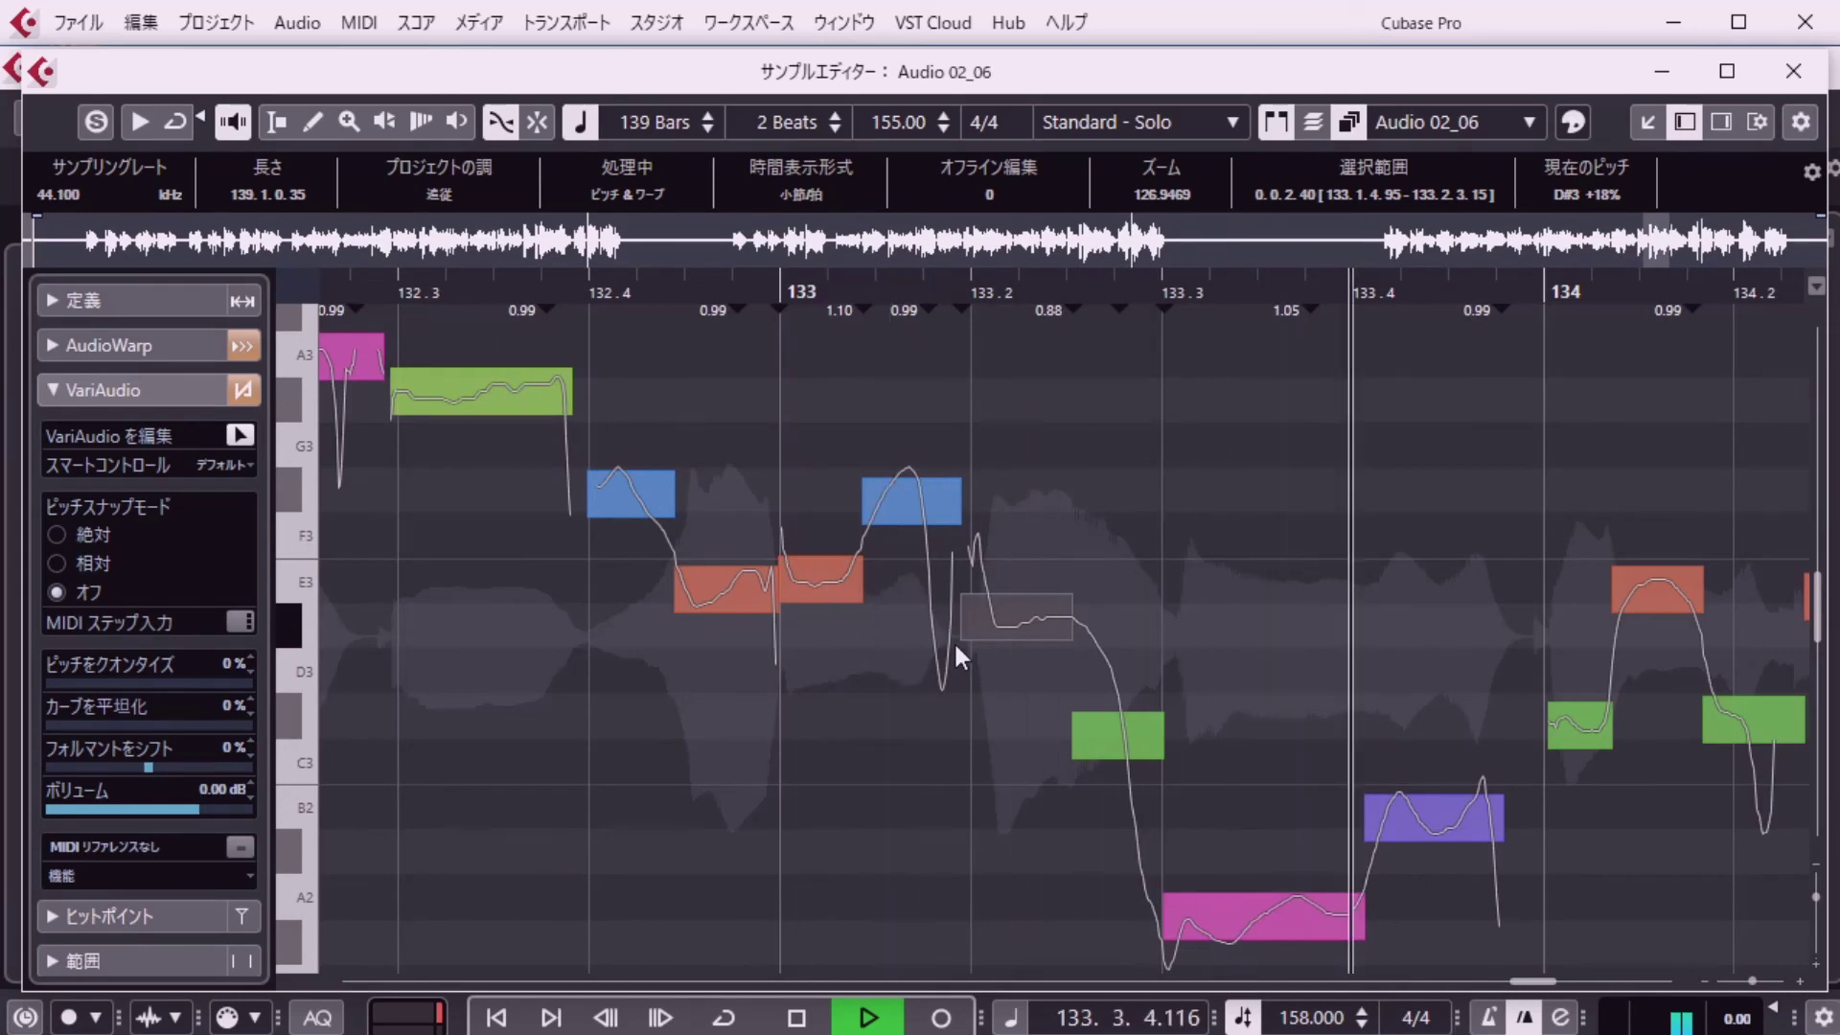
pyautogui.press('space')
# Move the start of the C#3 note before 133.3 earlier to 133.2.3.11 and replay the passage into bar 133.
pyautogui.moveTo(1071, 736)
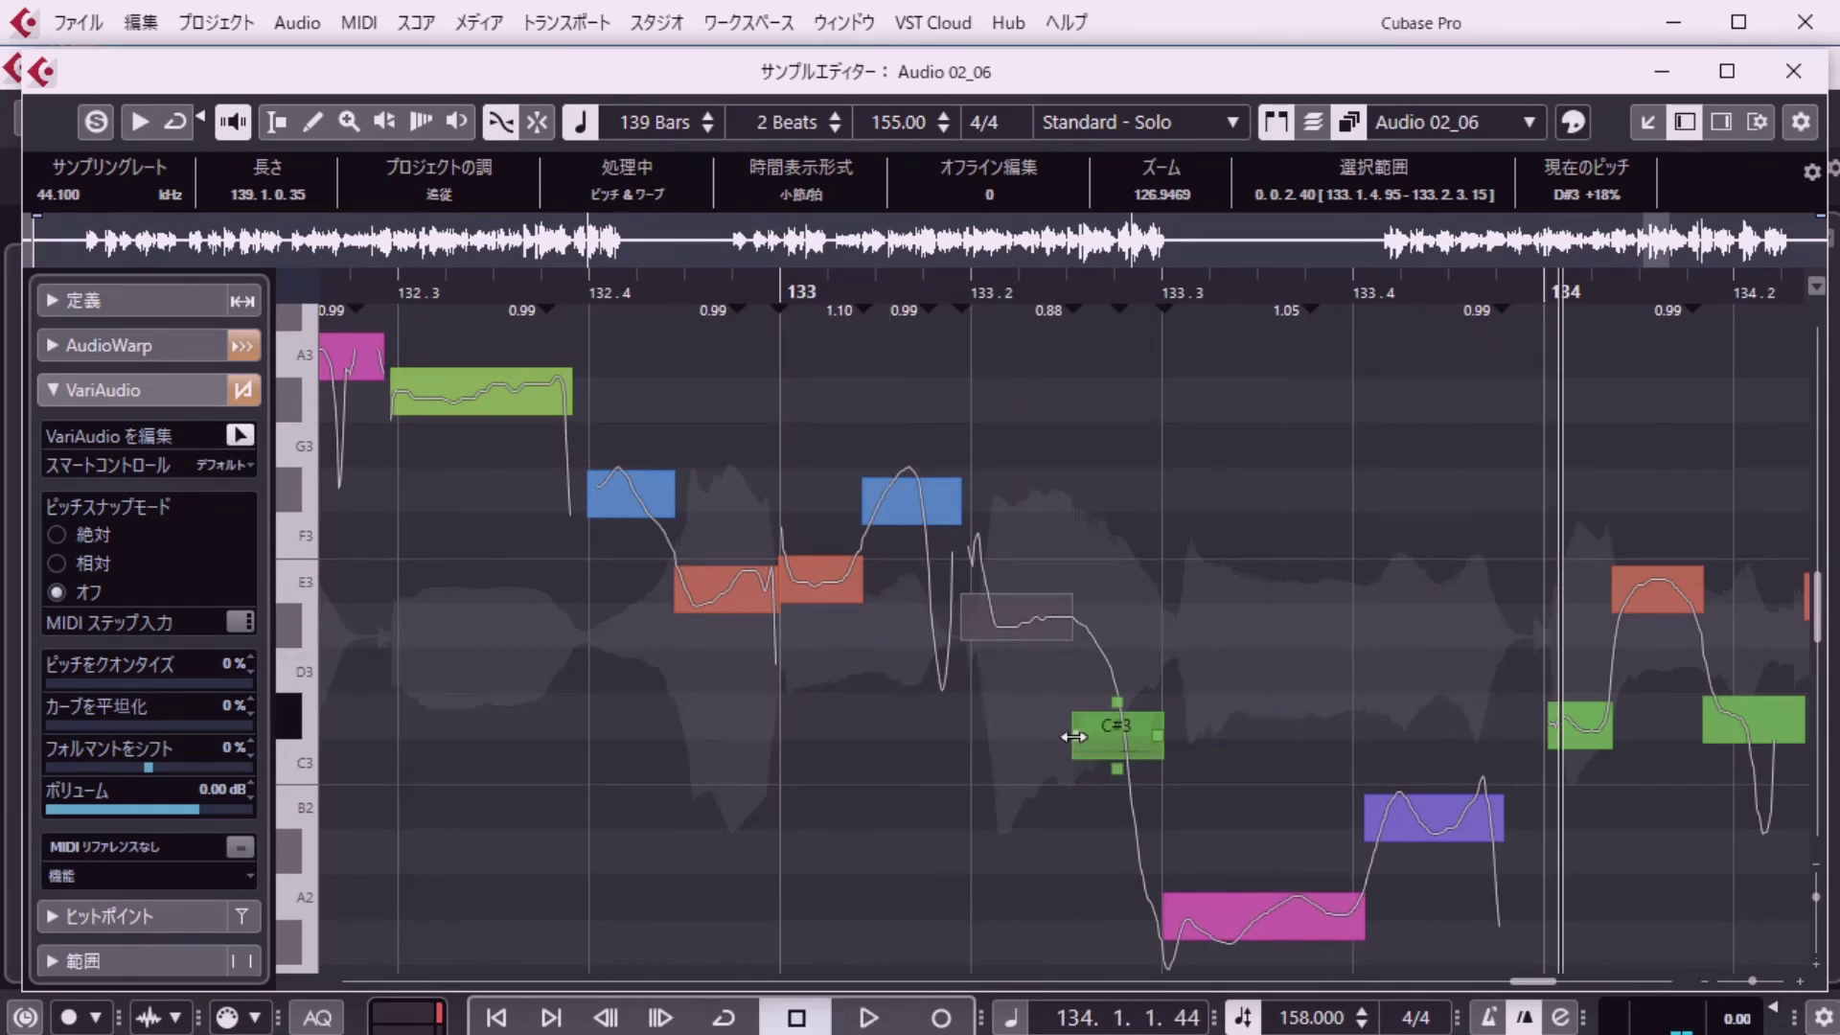
pyautogui.click(1071, 736)
pyautogui.press('KP_1')
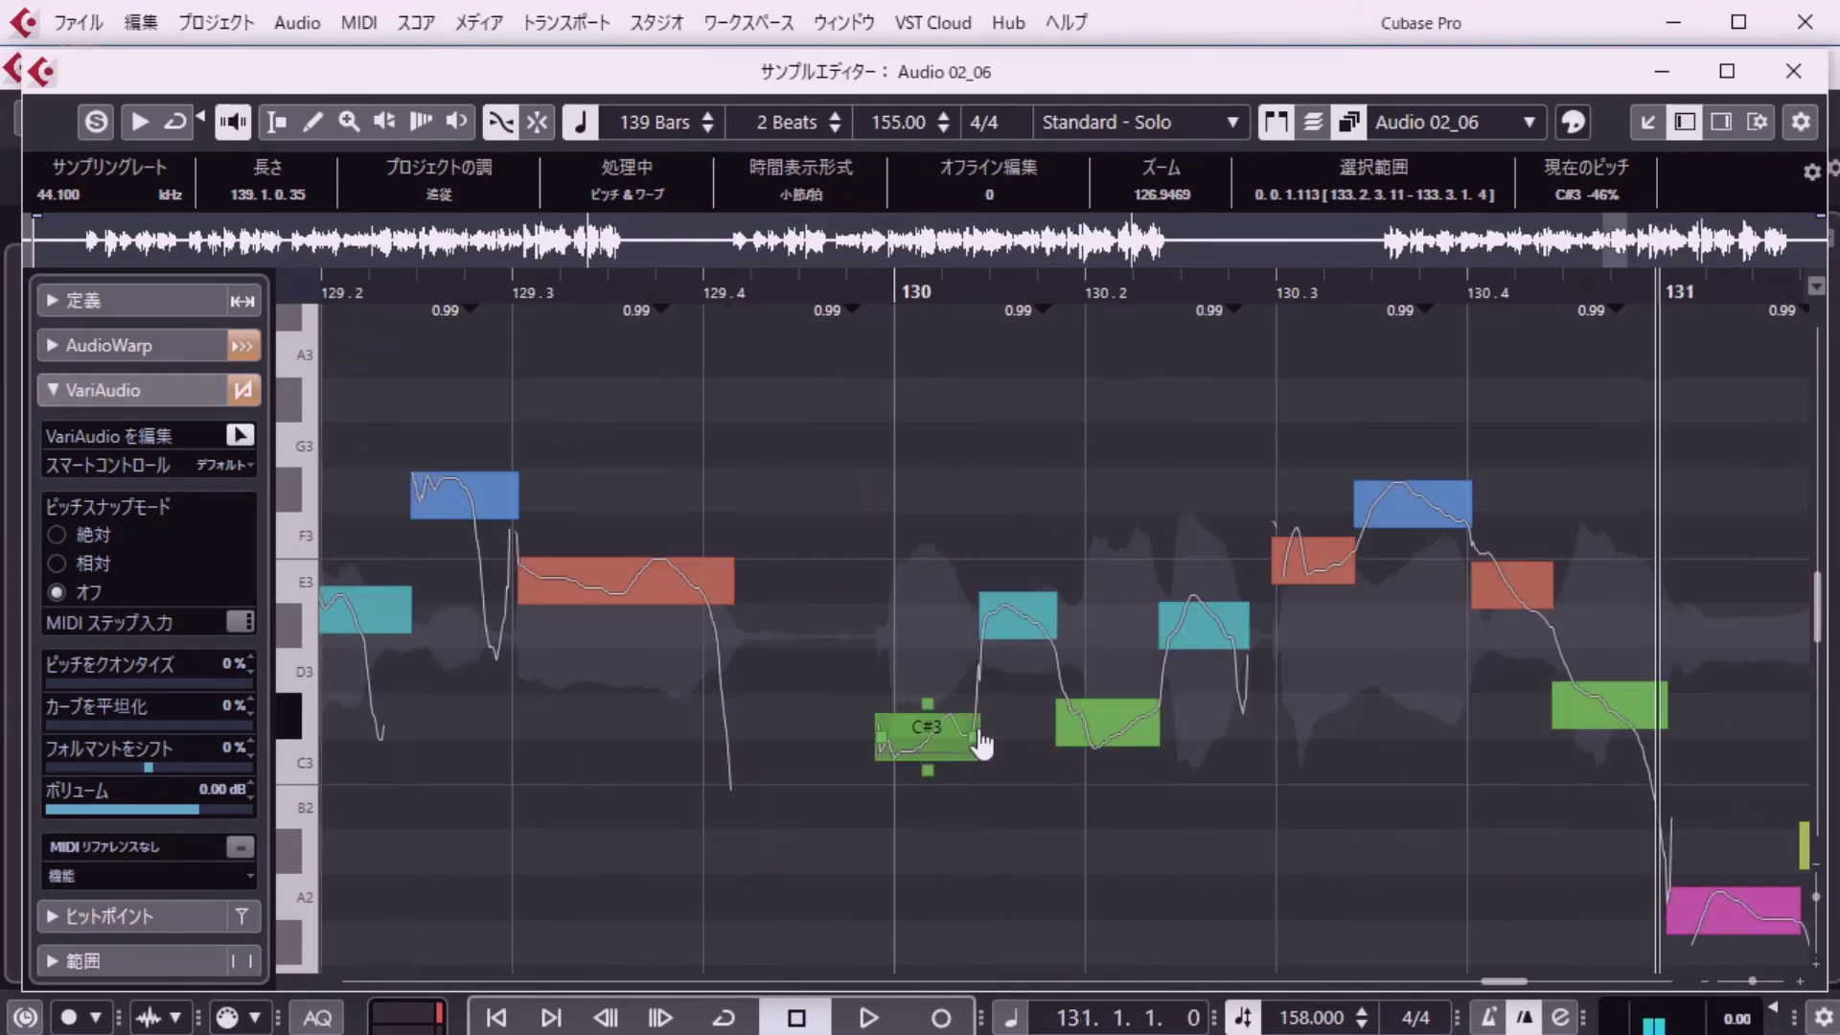
pyautogui.press('KP_Decimal')
pyautogui.press('KP_Enter')
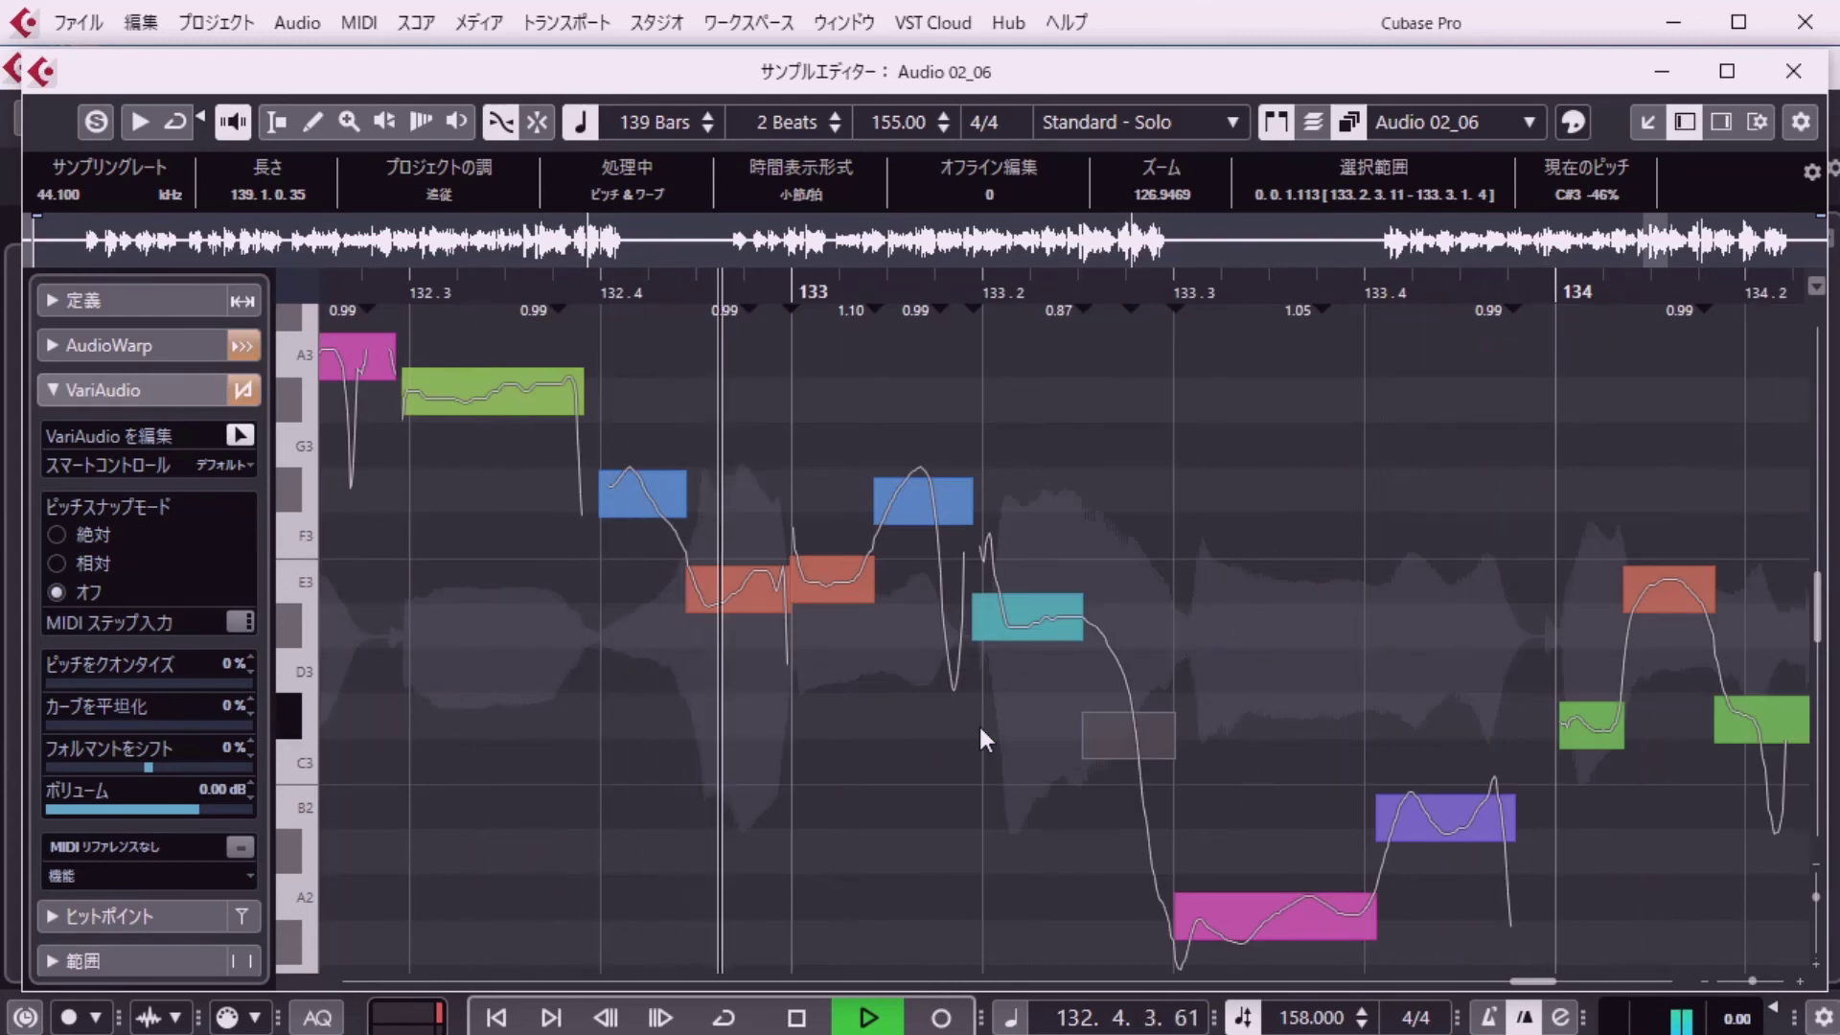
pyautogui.press('space')
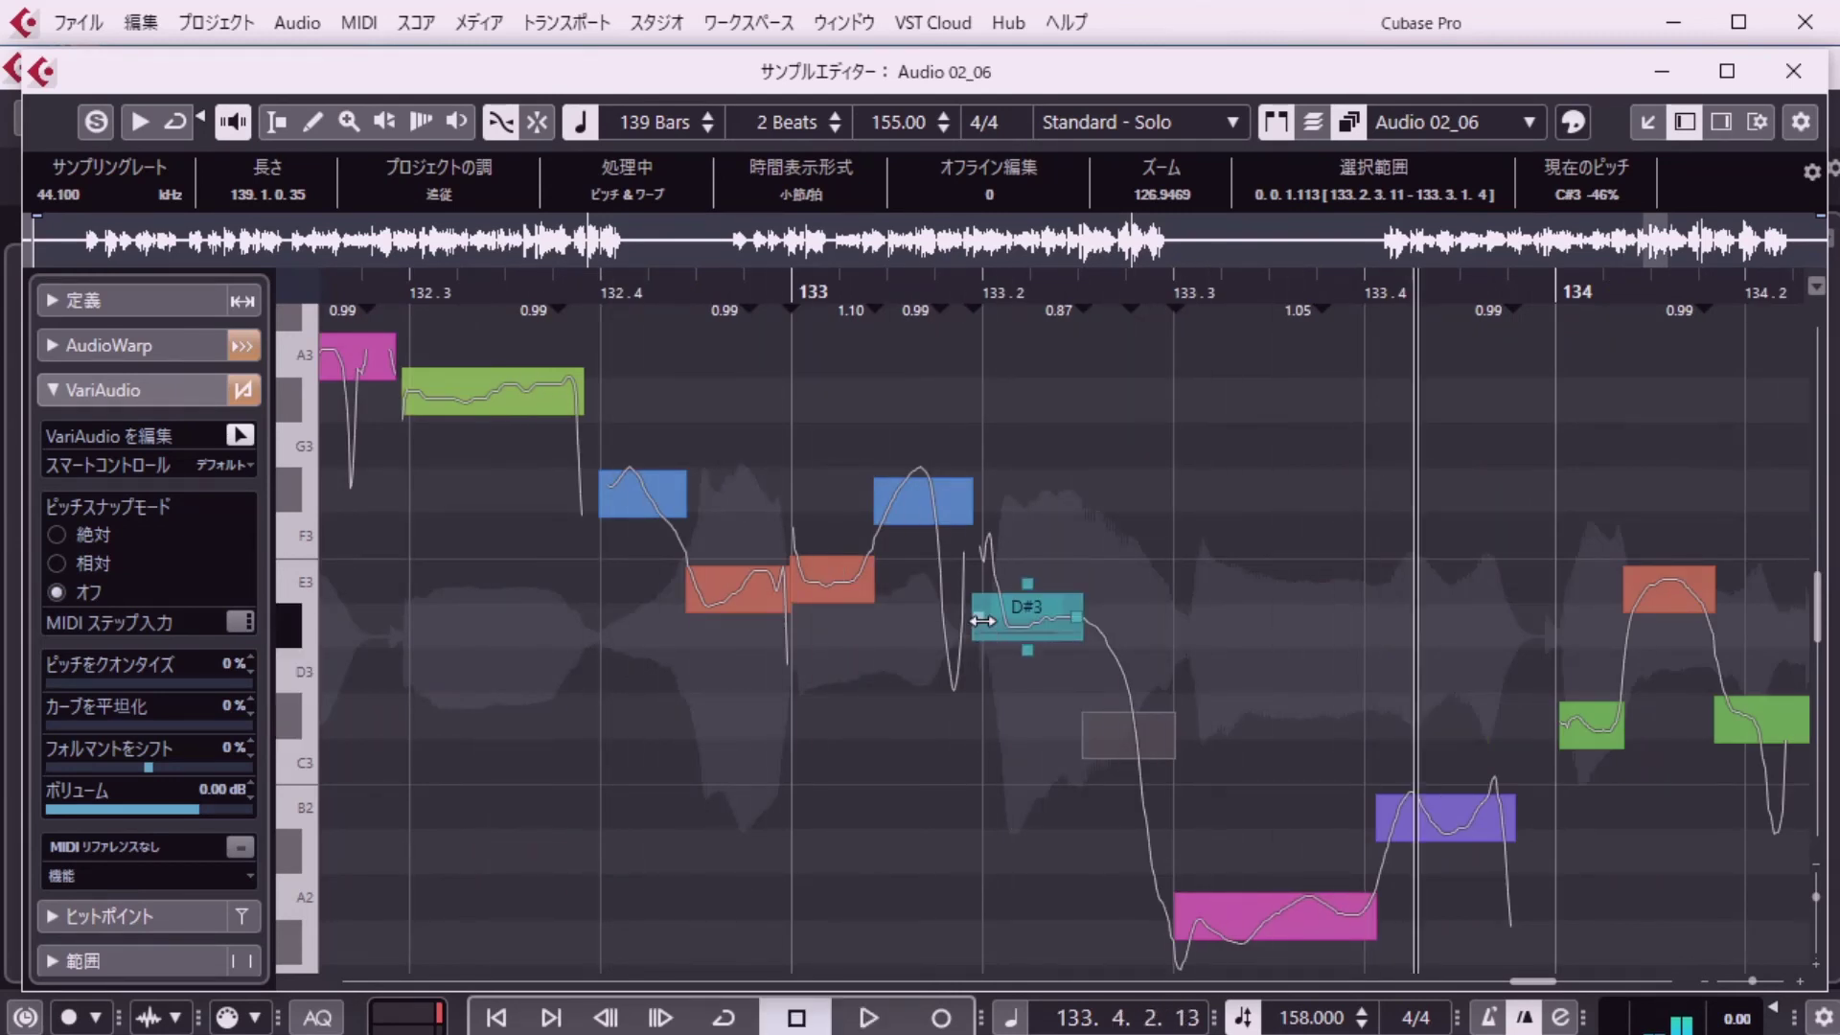
# Move the start of the D#3 note at 133.2 later to 133.1.4.106 and listen to the phrase up to 133.3.
pyautogui.moveTo(982, 620); pyautogui.dragTo(977, 623)
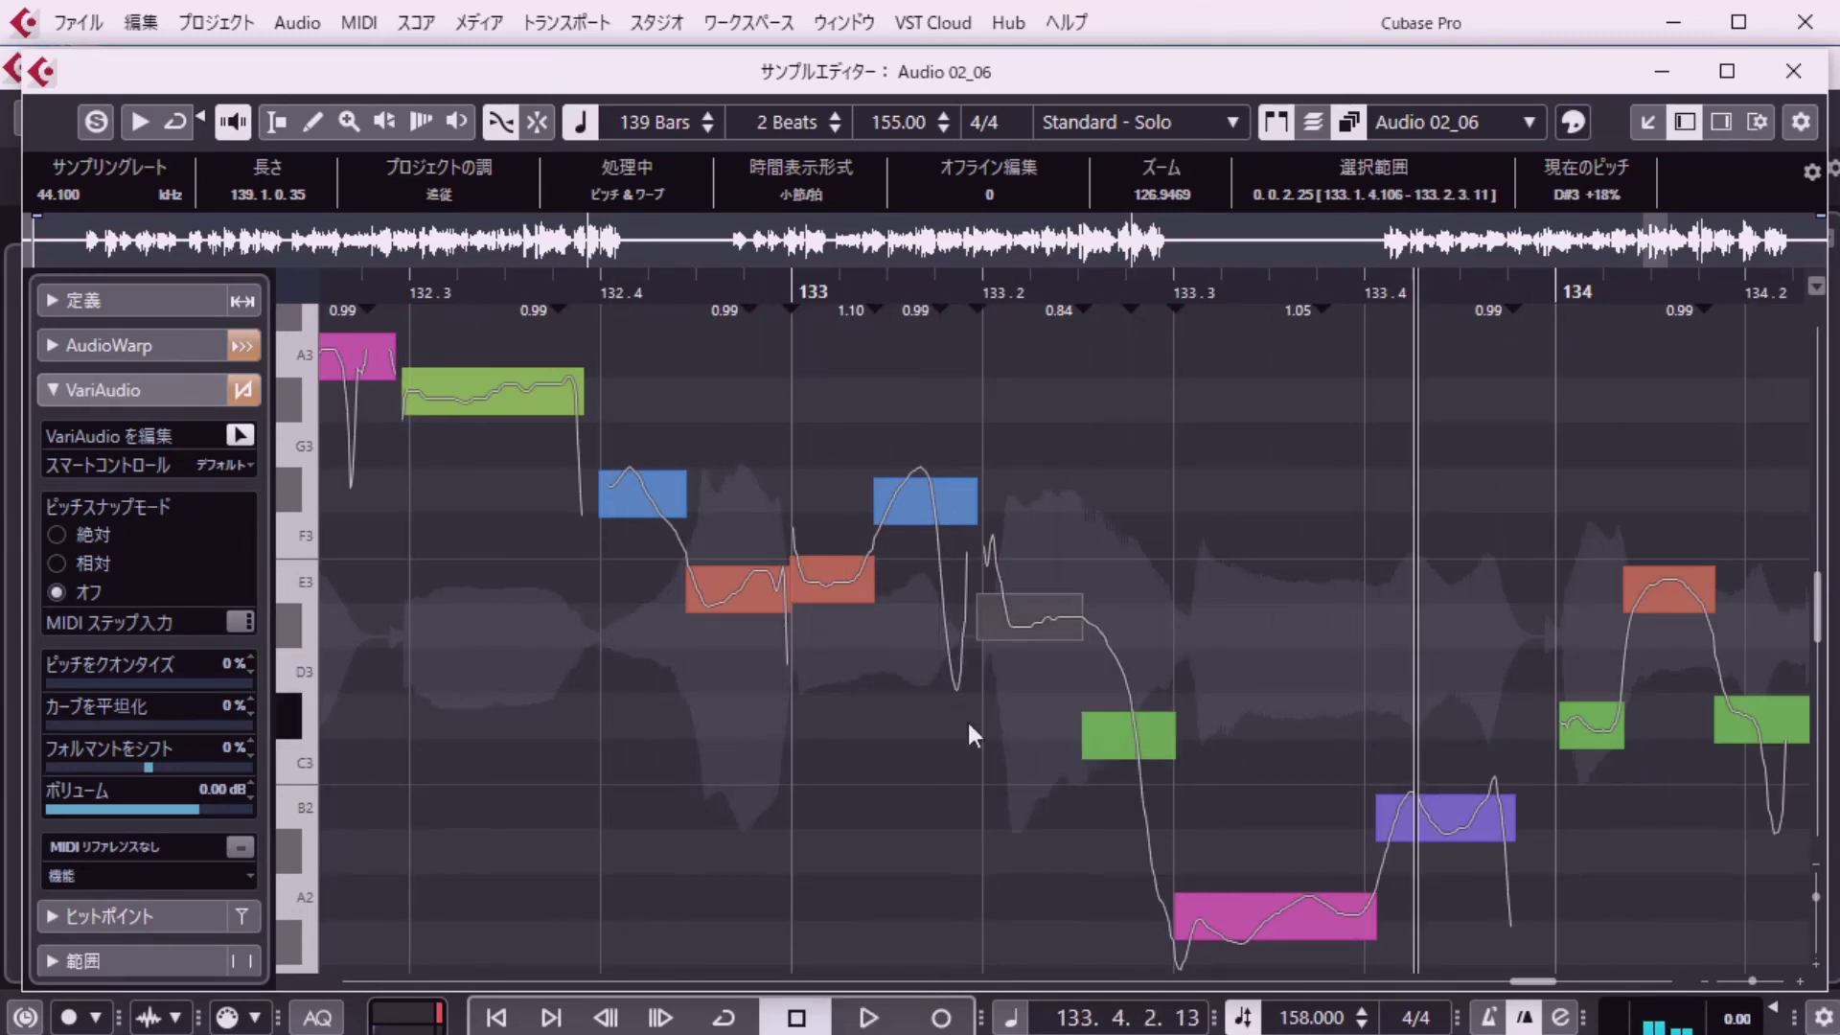
pyautogui.click(974, 738)
pyautogui.press('space')
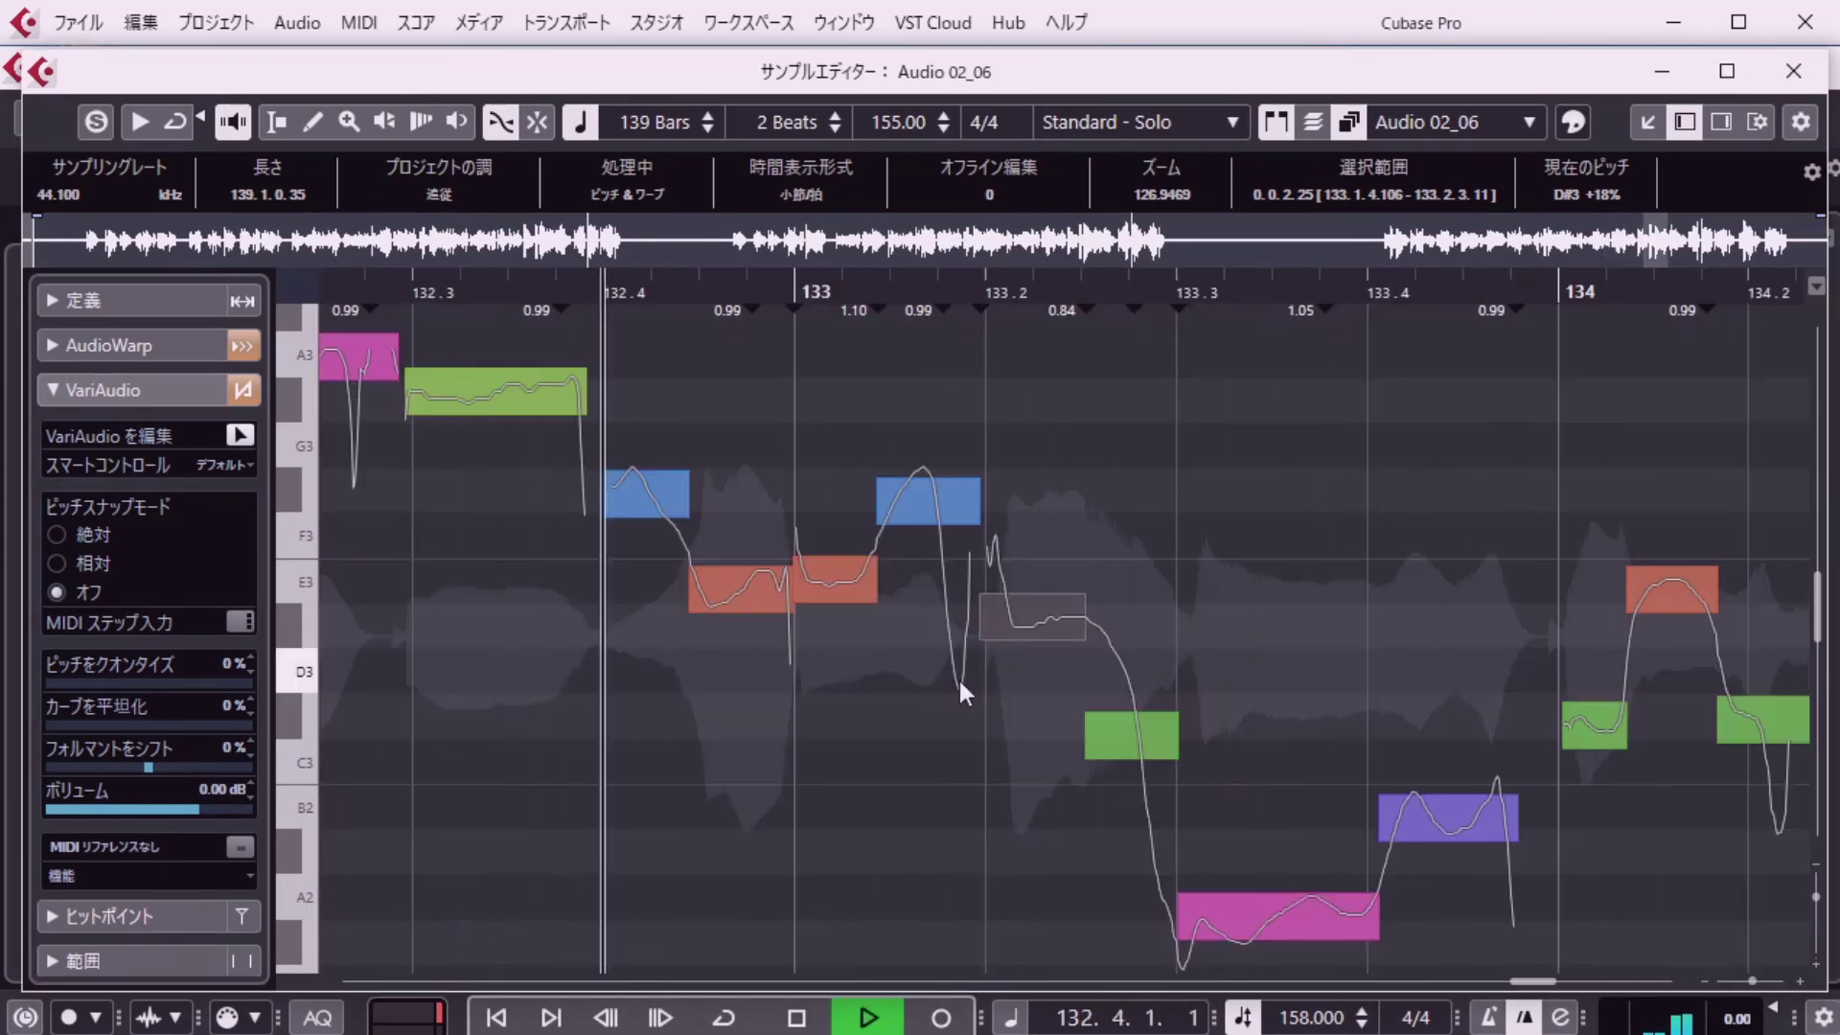
pyautogui.press('space')
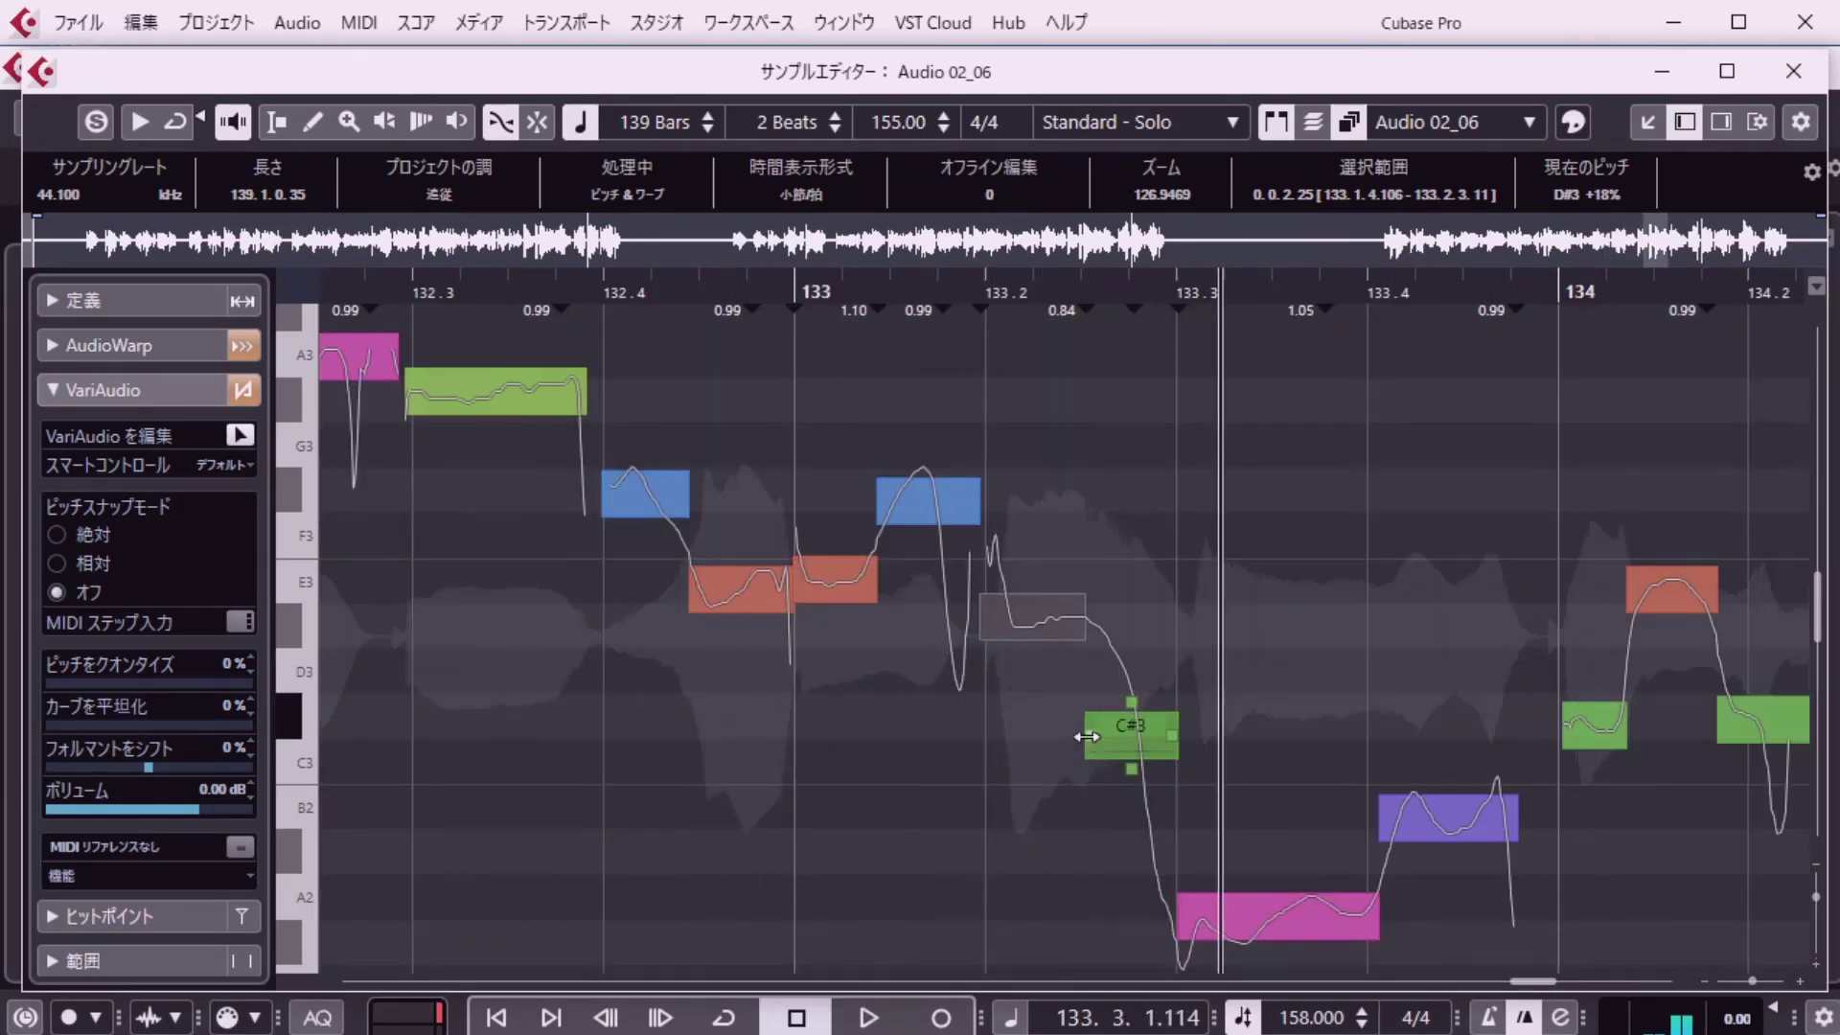
# Move the start of the C#3 note before 133.3 earlier to 133.2.2.102 and play the phrase through bar 133.
pyautogui.moveTo(1085, 733); pyautogui.dragTo(1074, 733)
pyautogui.press('KP_1')
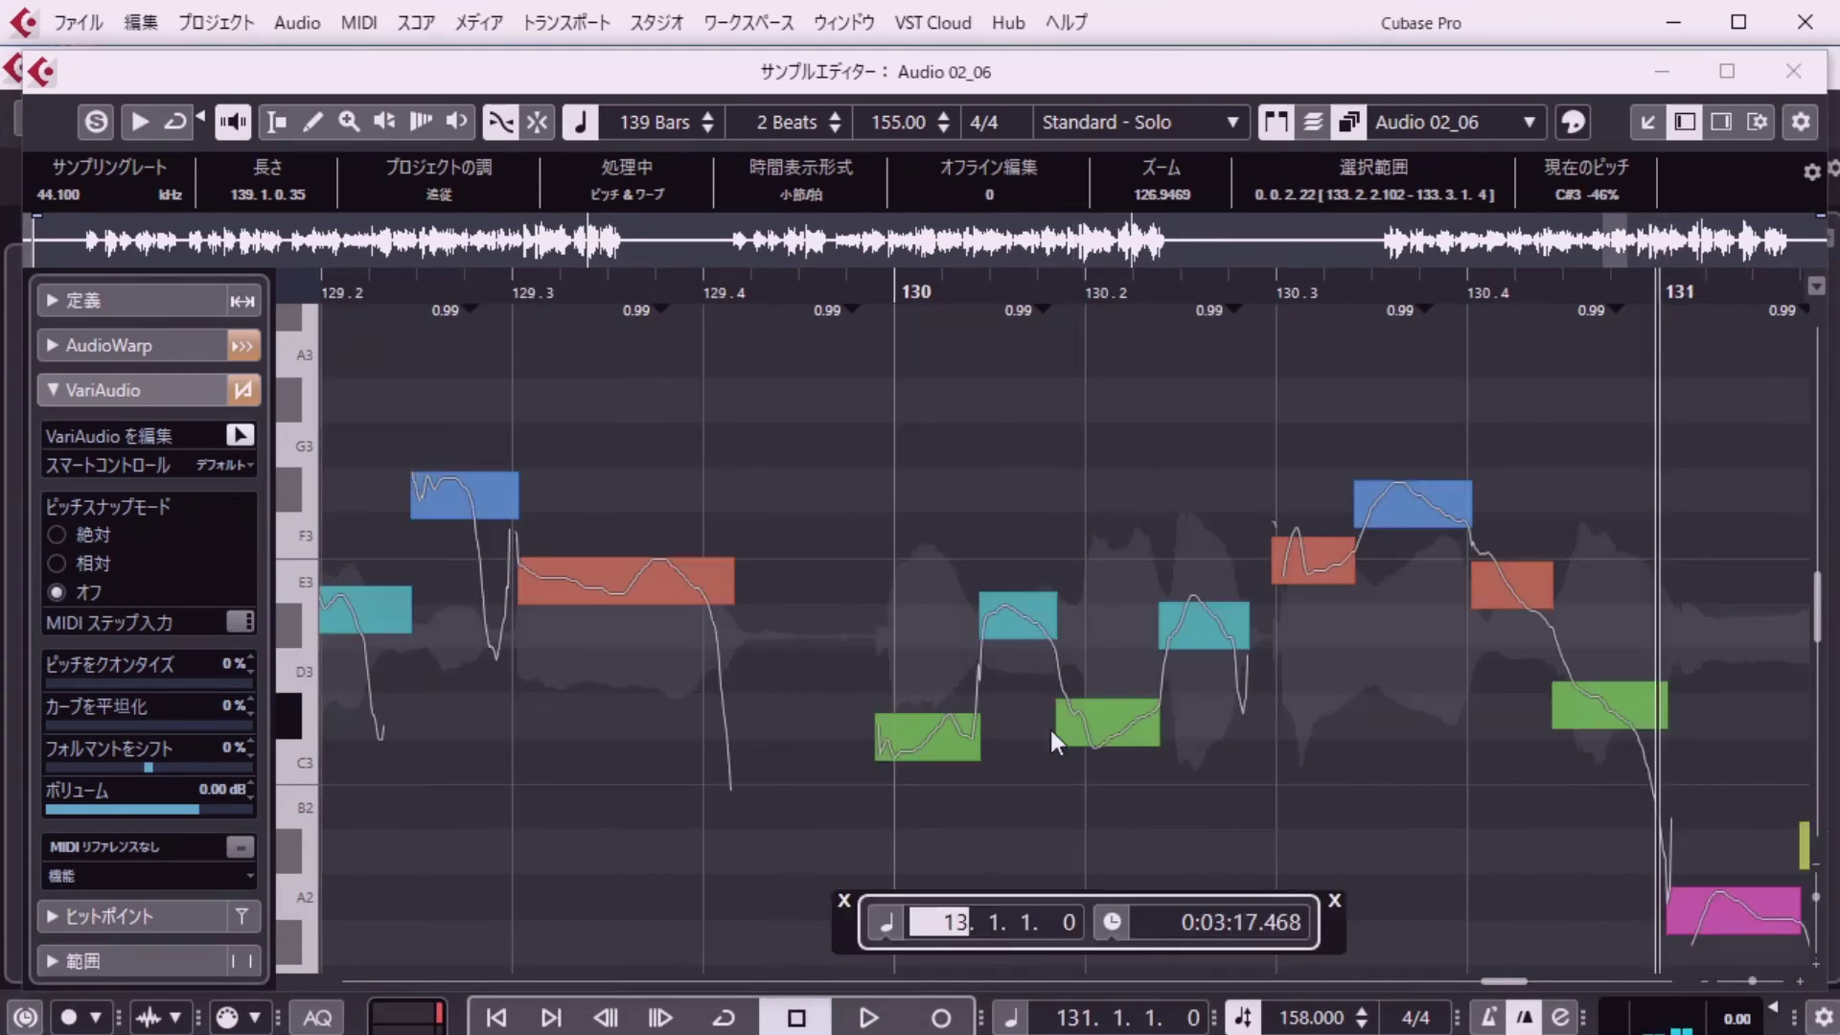
pyautogui.press('space')
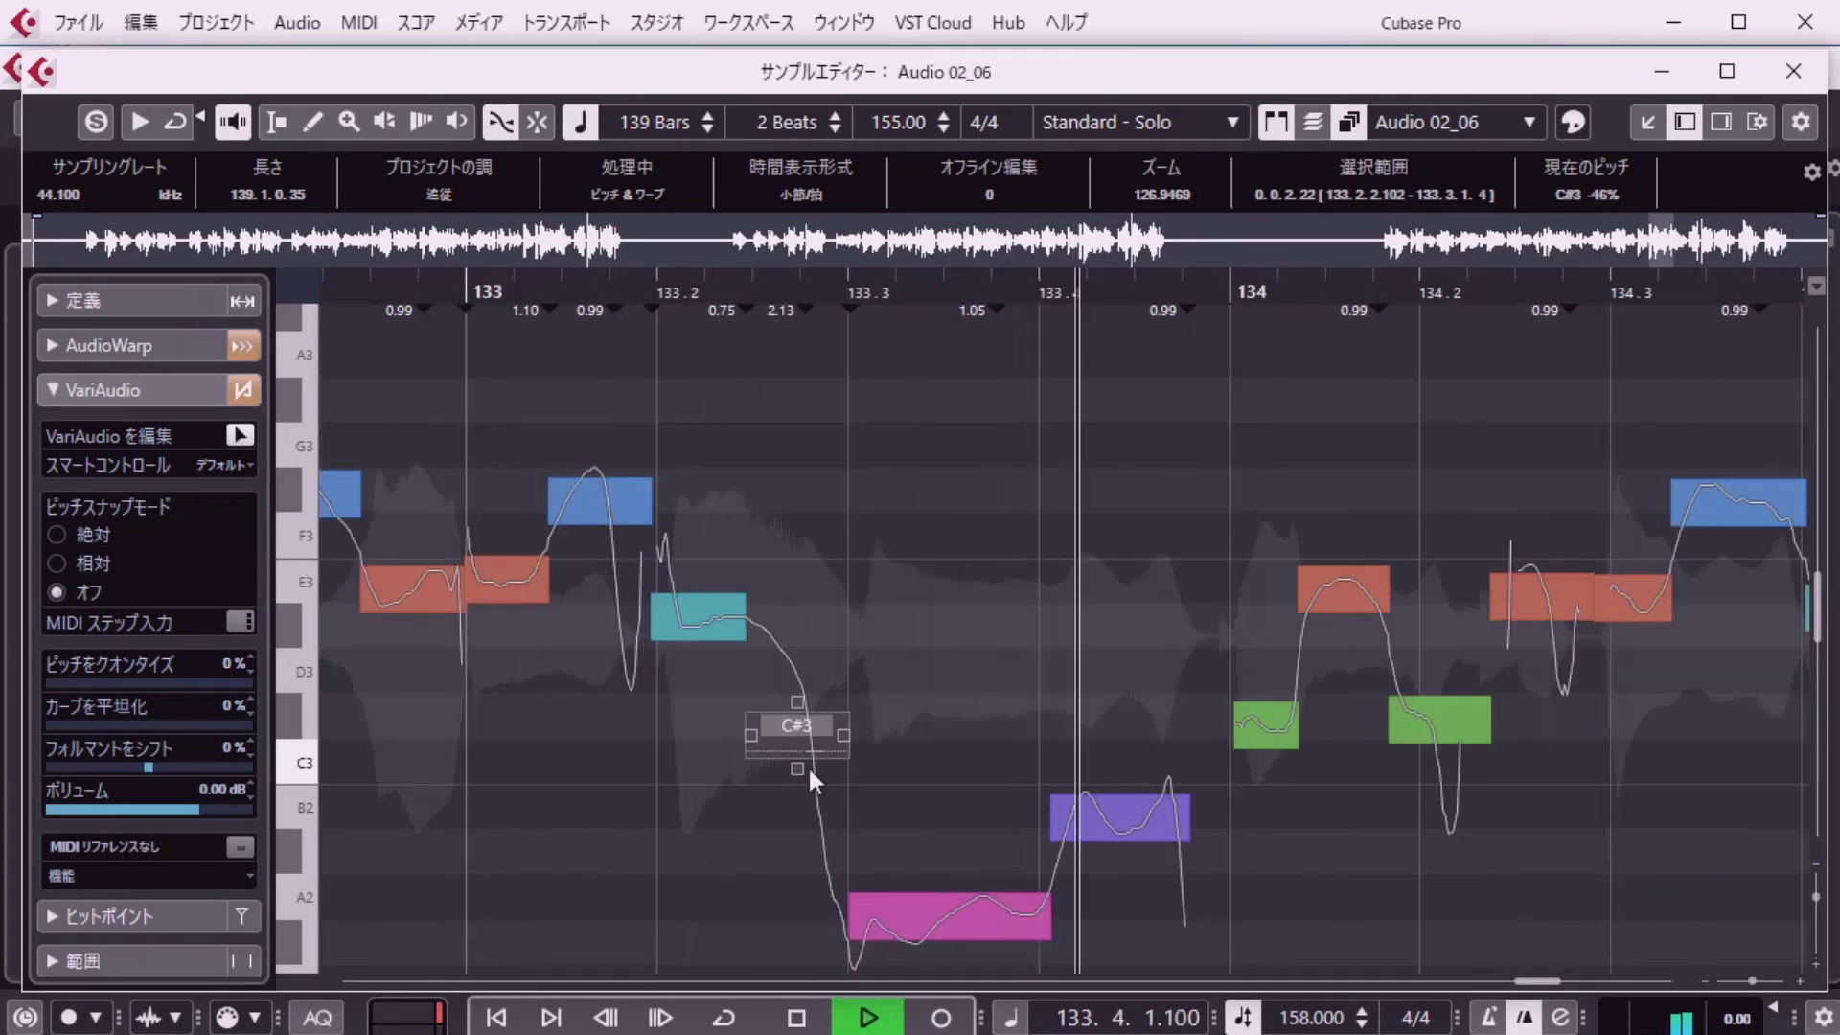
pyautogui.press('space')
# Locate the project cursor to bar 133 and listen to the transition into the A2 note.
pyautogui.hotkey('shift', 'p')
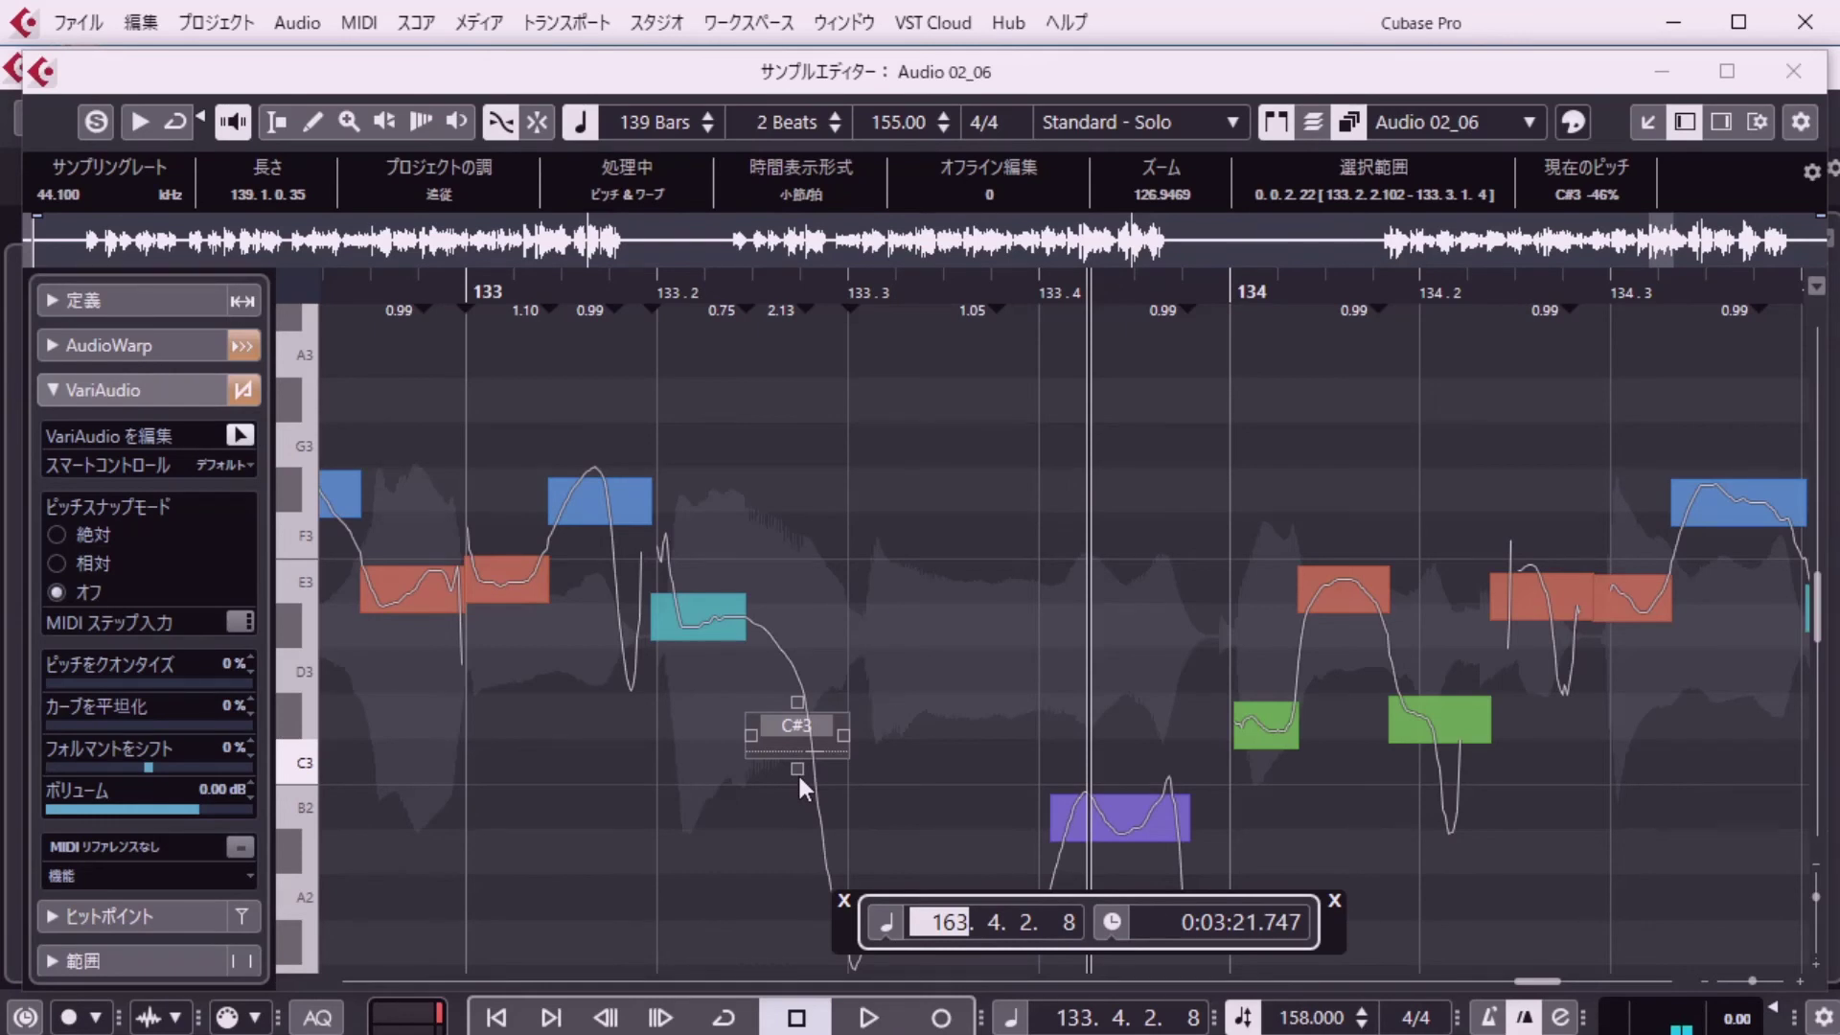
pyautogui.press('Return')
pyautogui.press('Home')
pyautogui.press('space')
pyautogui.hotkey('shift', 'p')
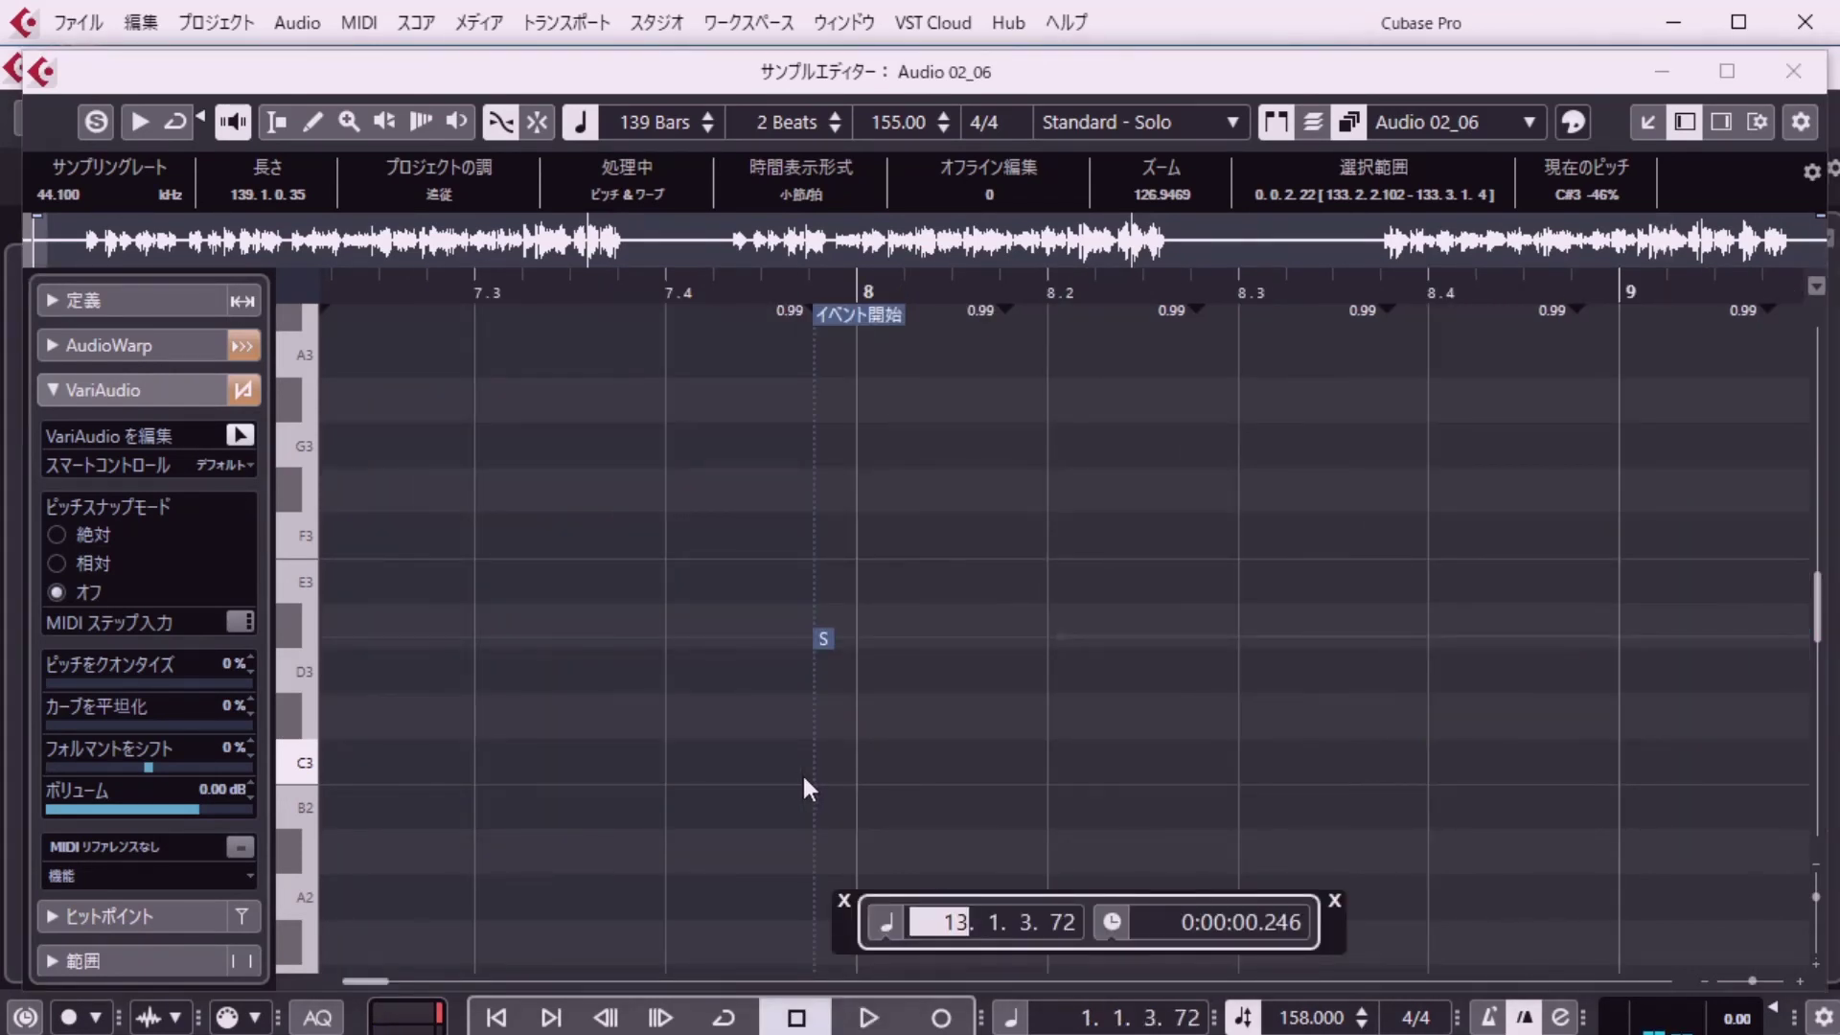
pyautogui.write('133')
pyautogui.press('Return')
pyautogui.press('space')
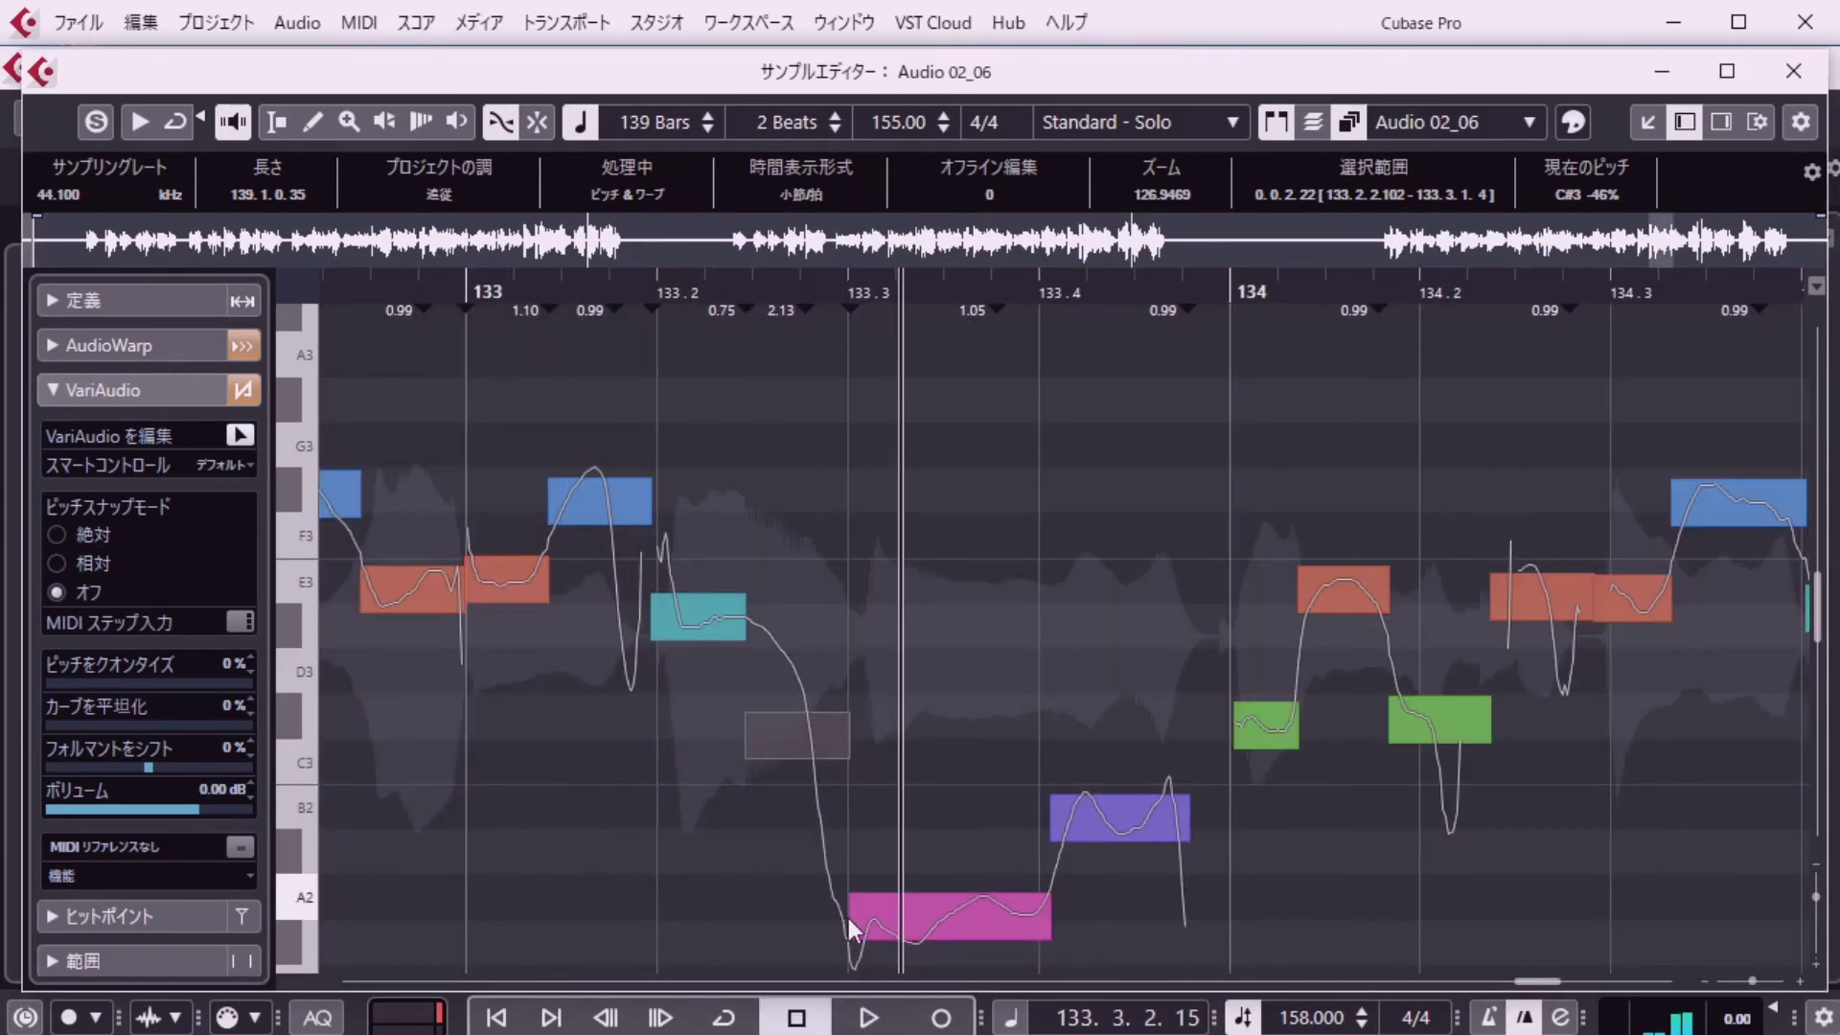
# Move the start of the A2 note at 133.3 earlier to 133.2.4.91 and play from bar 133.
pyautogui.moveTo(848, 918); pyautogui.dragTo(836, 918)
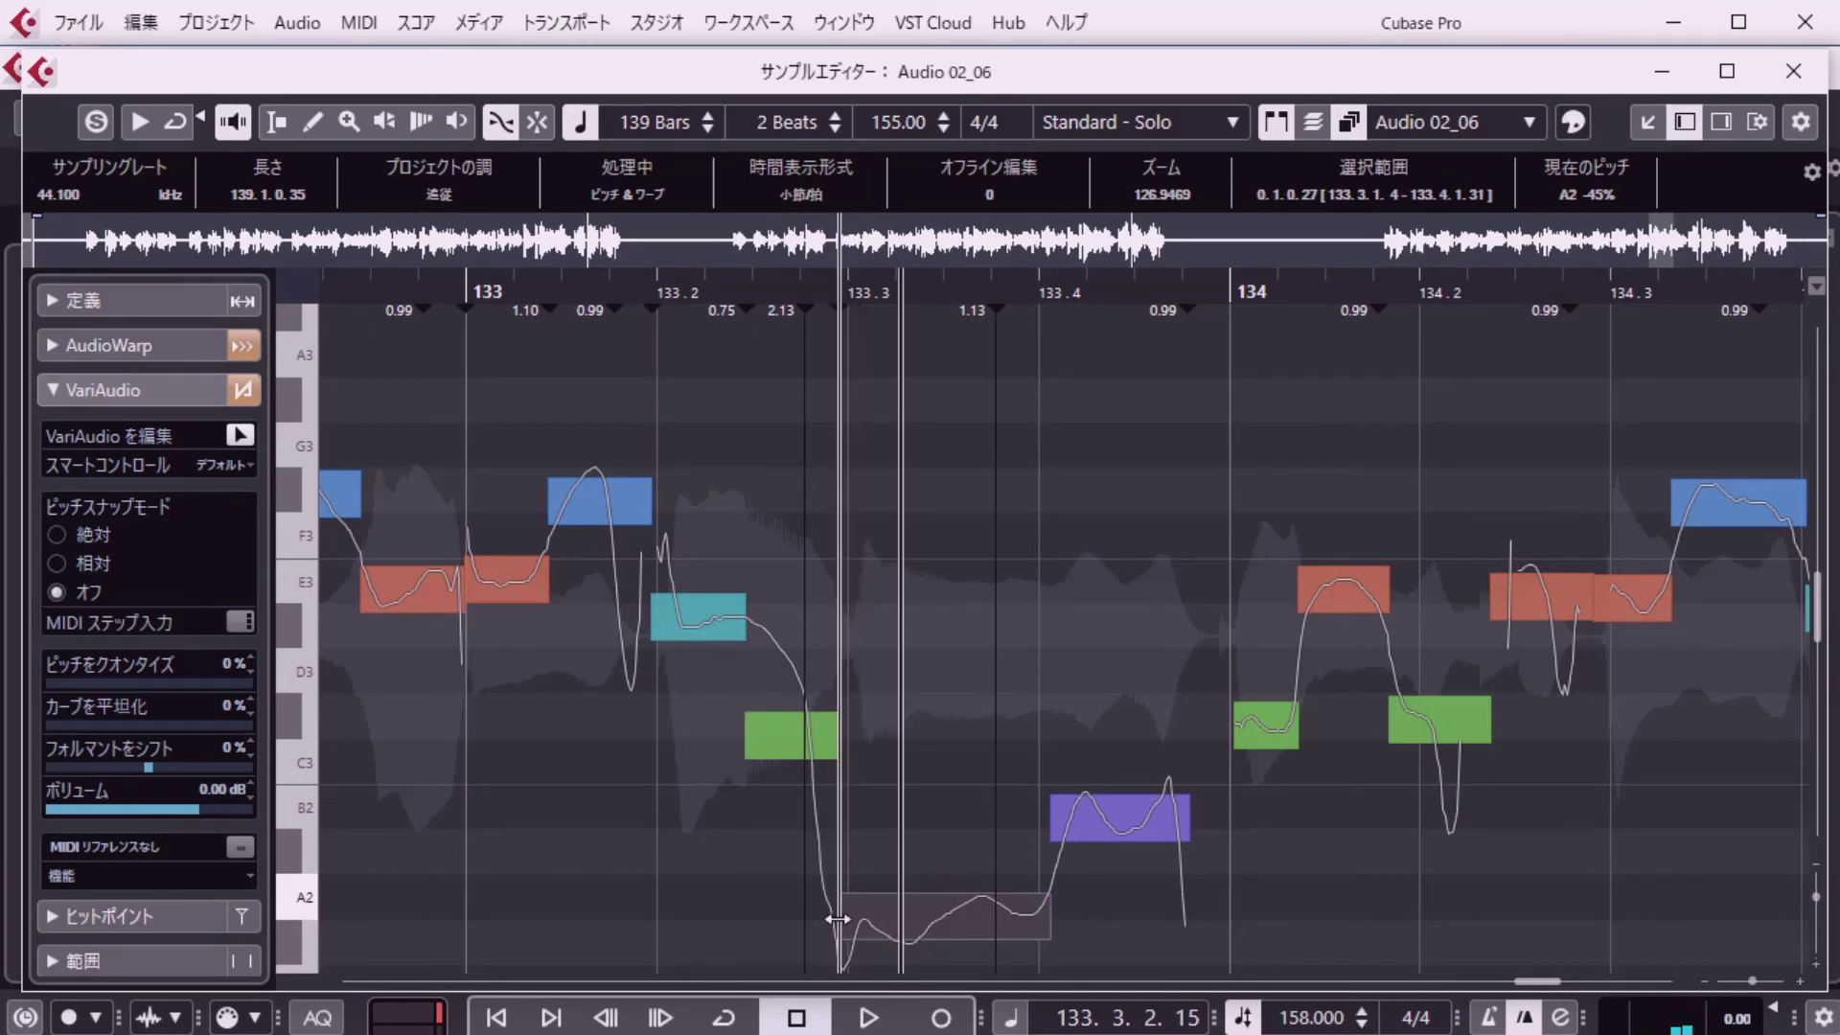
pyautogui.hotkey('shift', 'p')
pyautogui.write('133')
pyautogui.press('Return')
pyautogui.press('space')
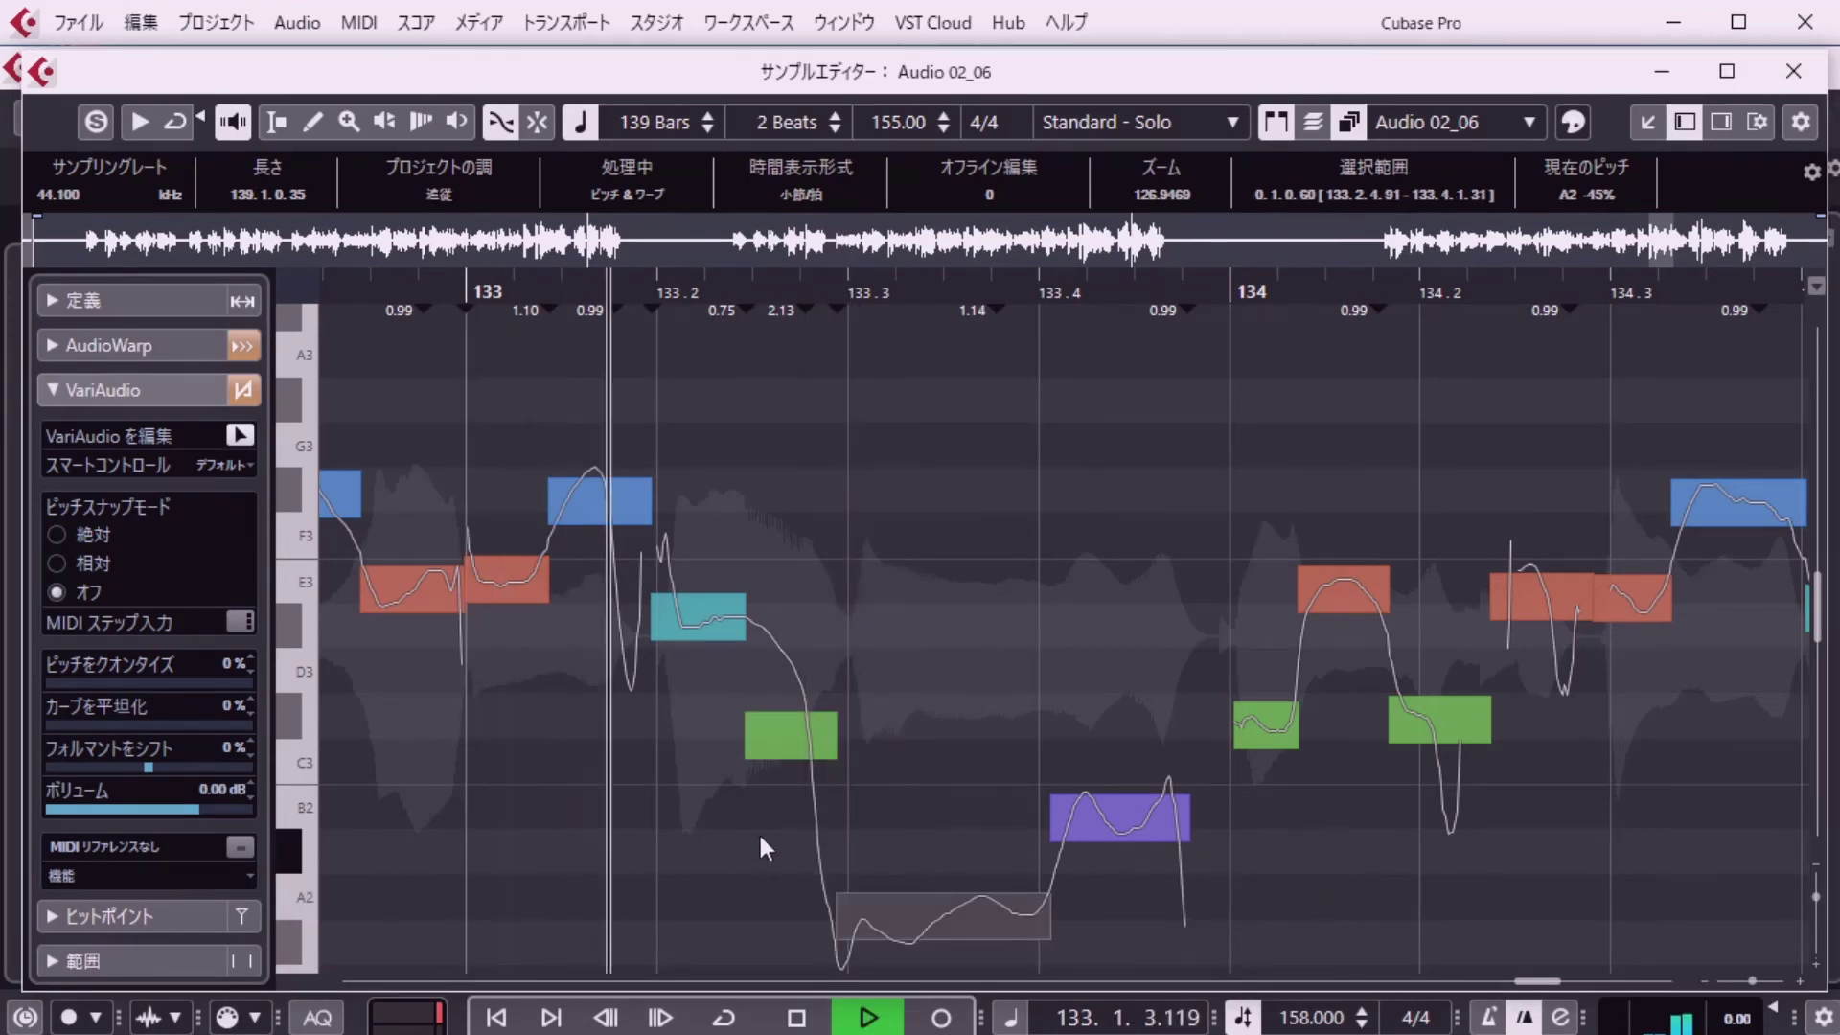
pyautogui.press('space')
# Locate the project cursor to bar 132 and listen to the edited vocal through bar 135.
pyautogui.hotkey('shift', 'p')
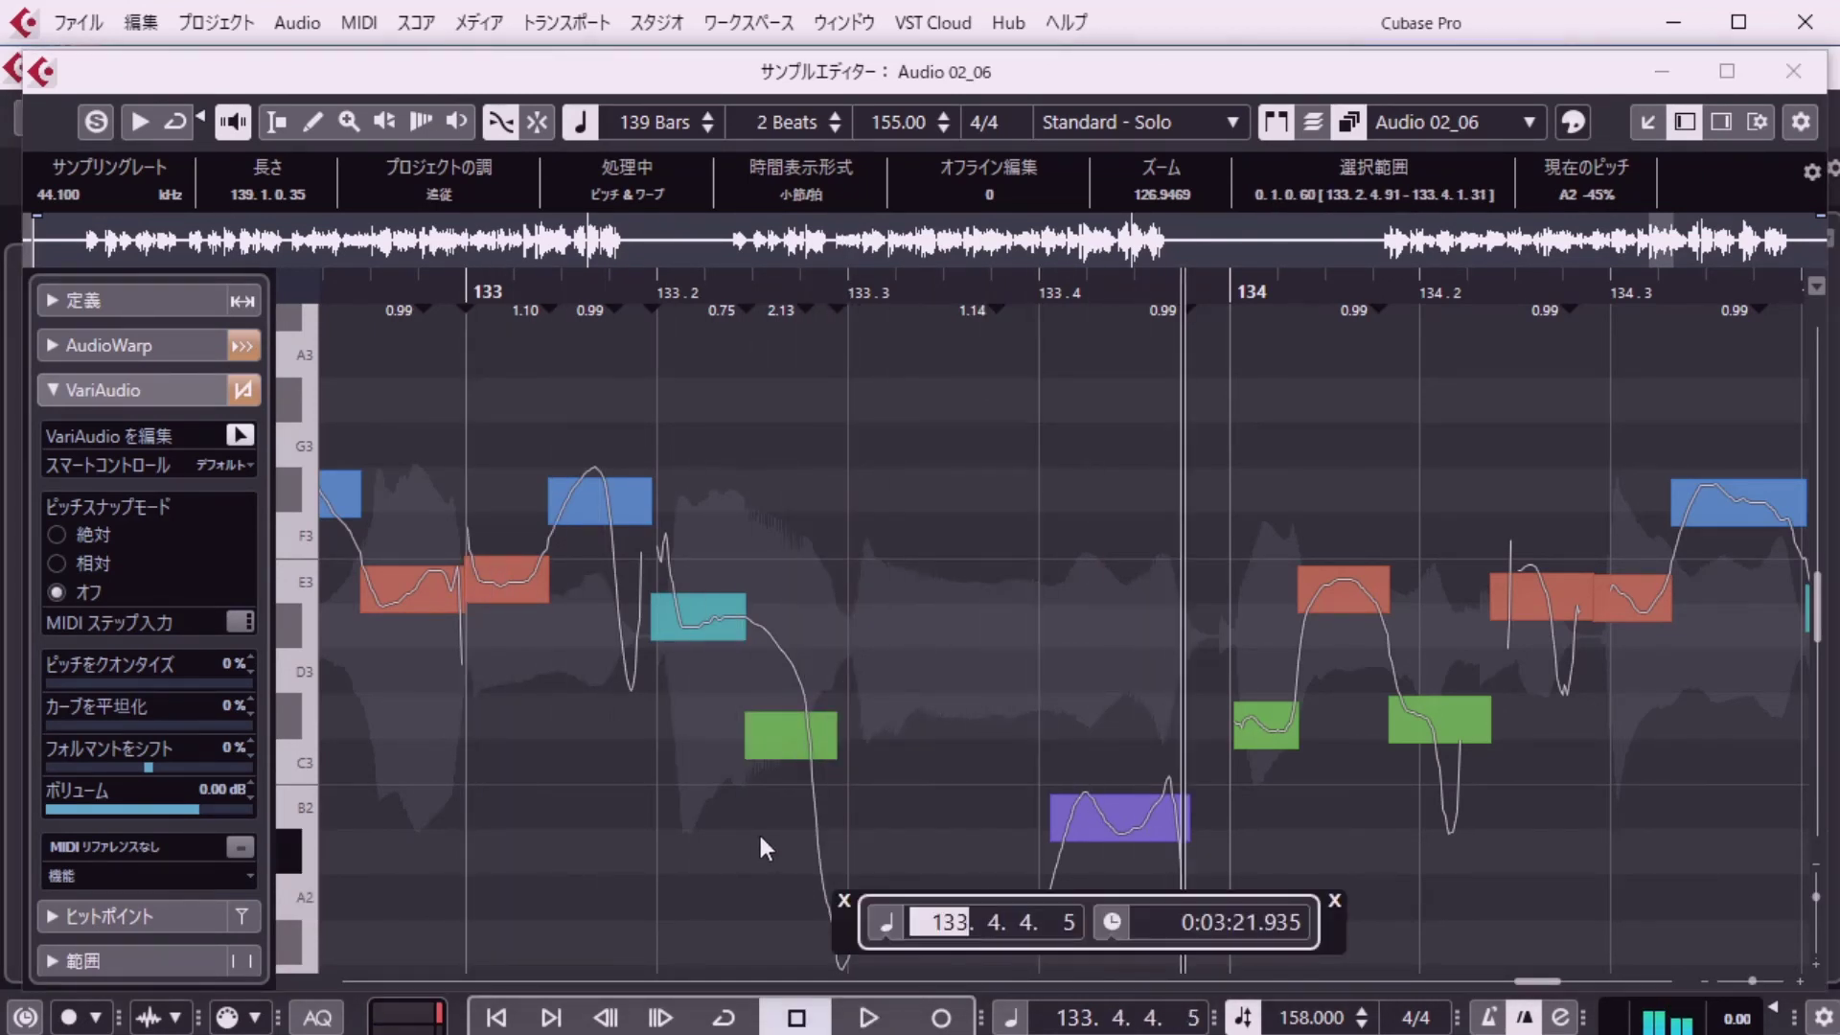
pyautogui.write('132')
pyautogui.press('Return')
pyautogui.press('space')
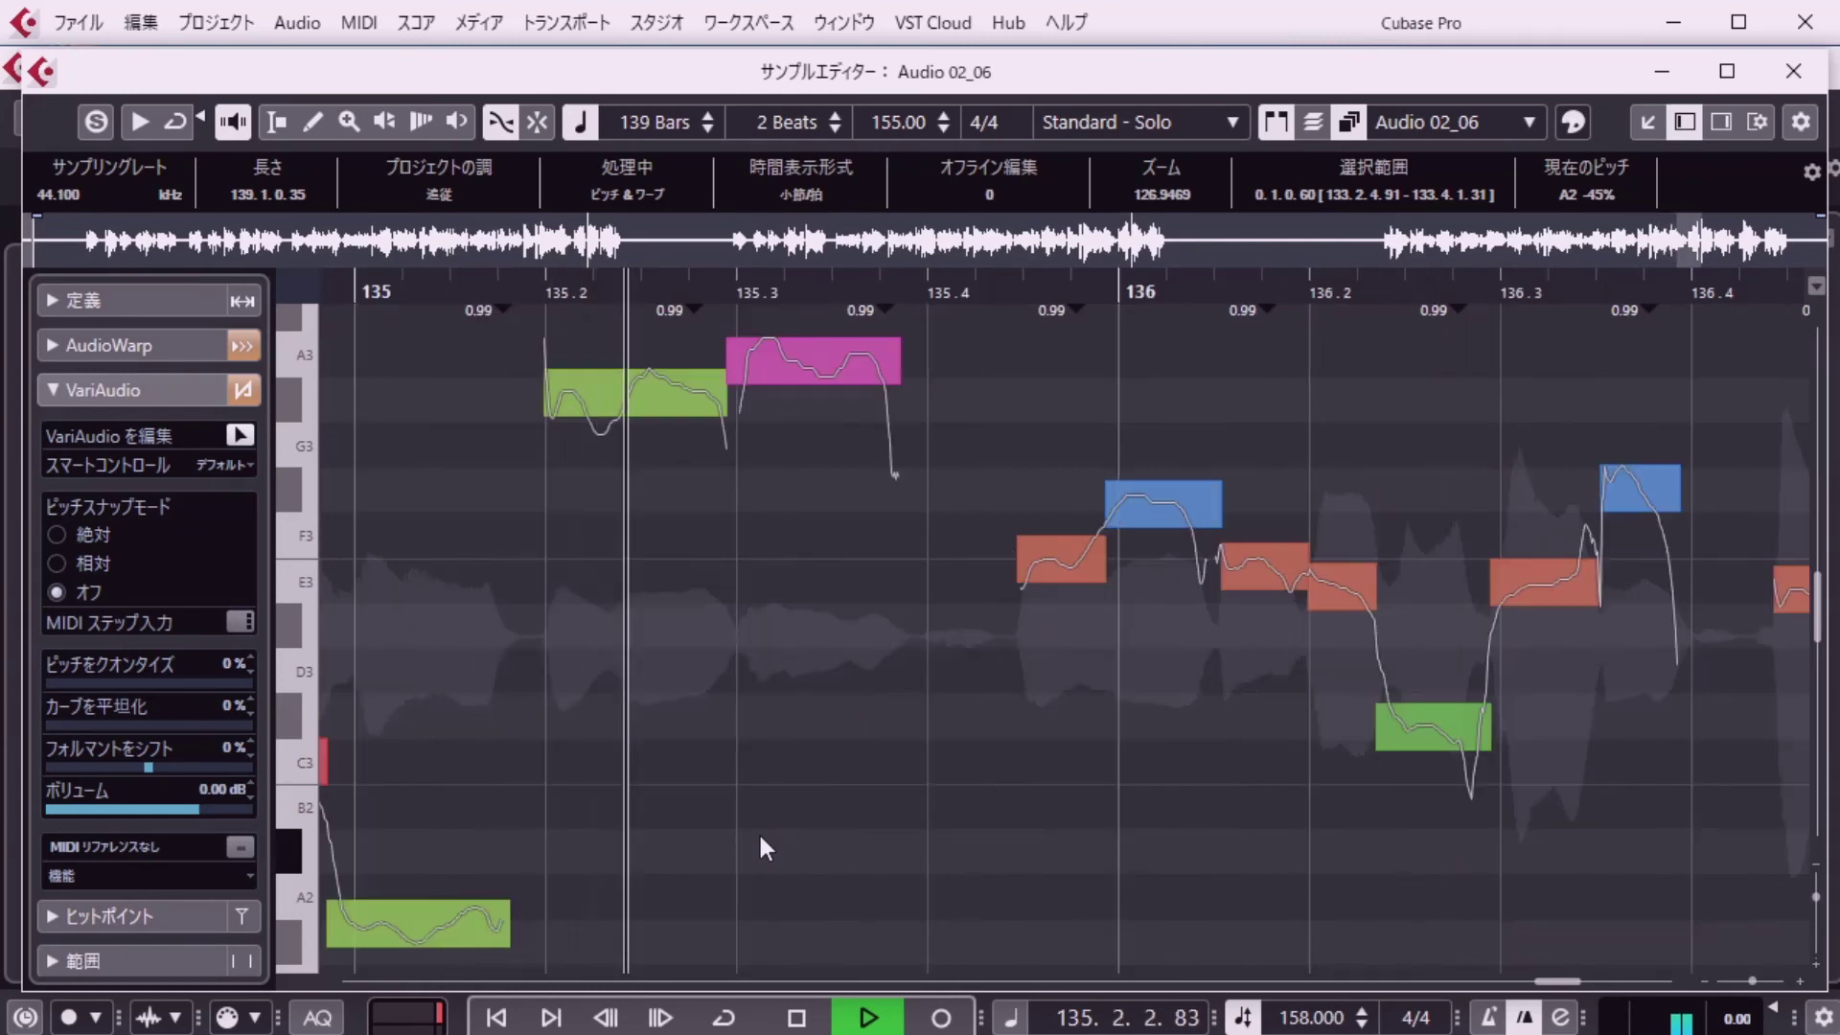
pyautogui.press('space')
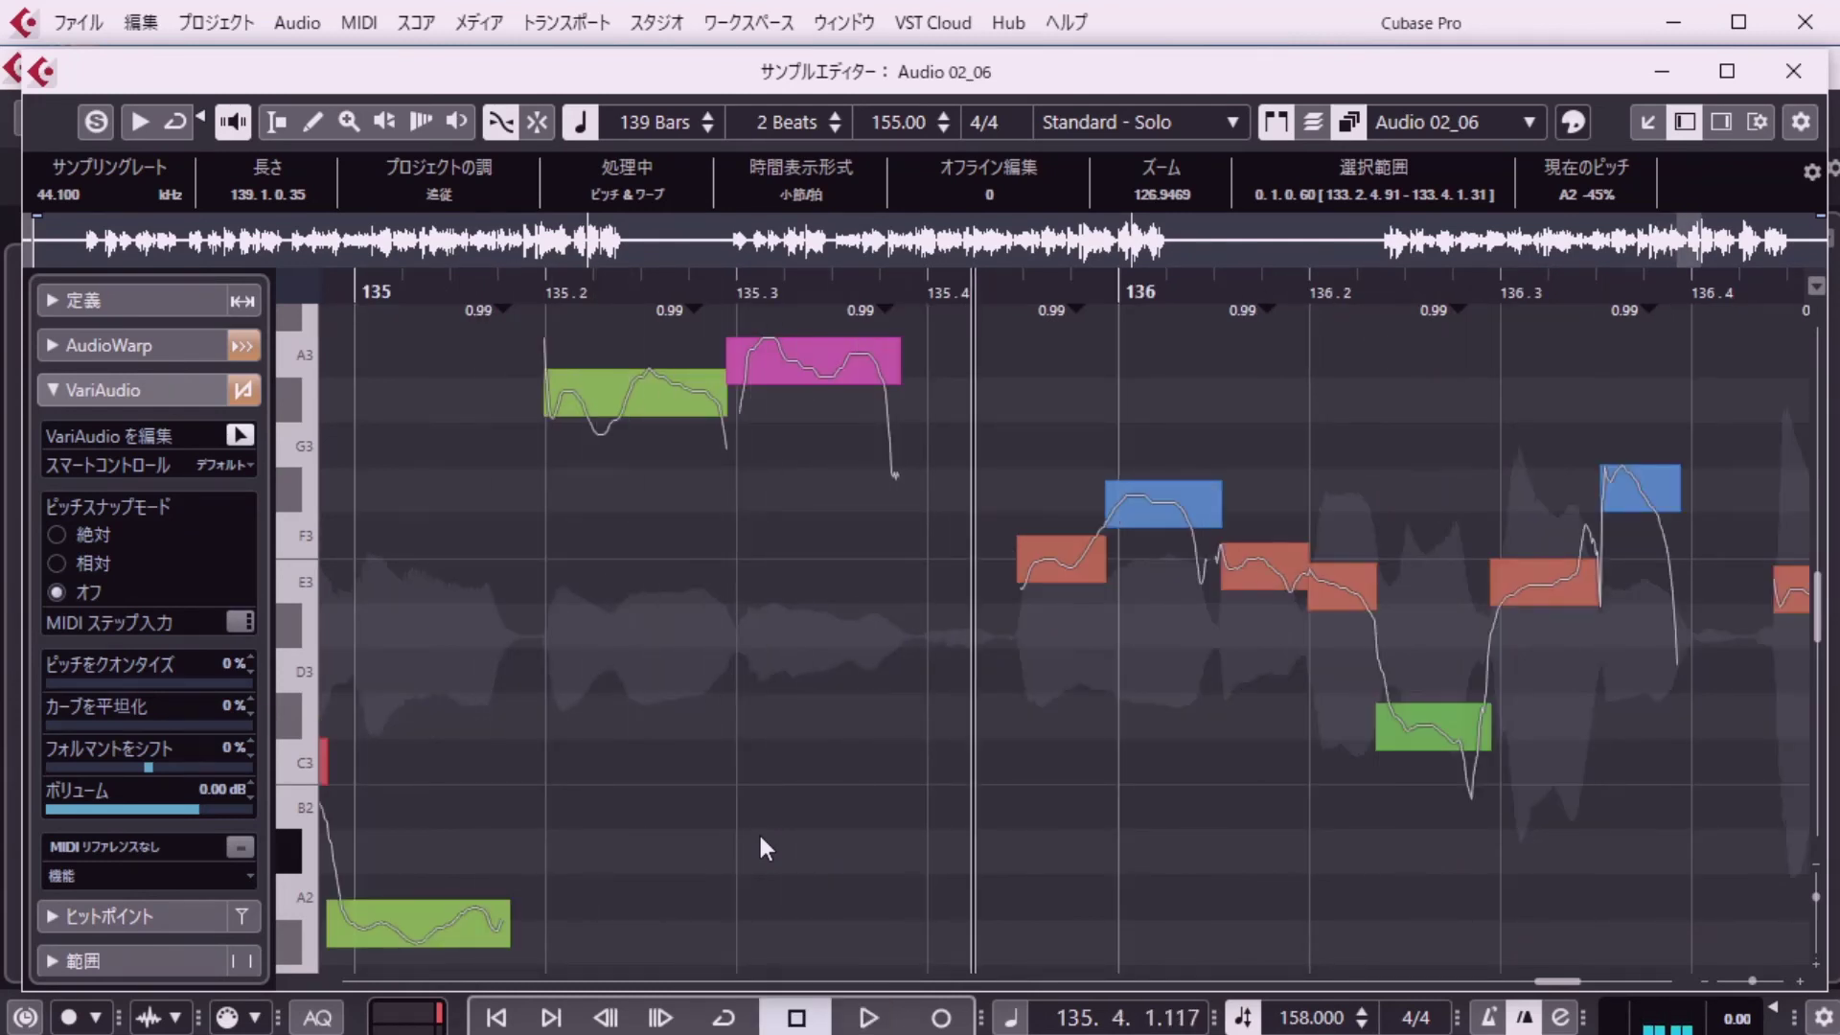
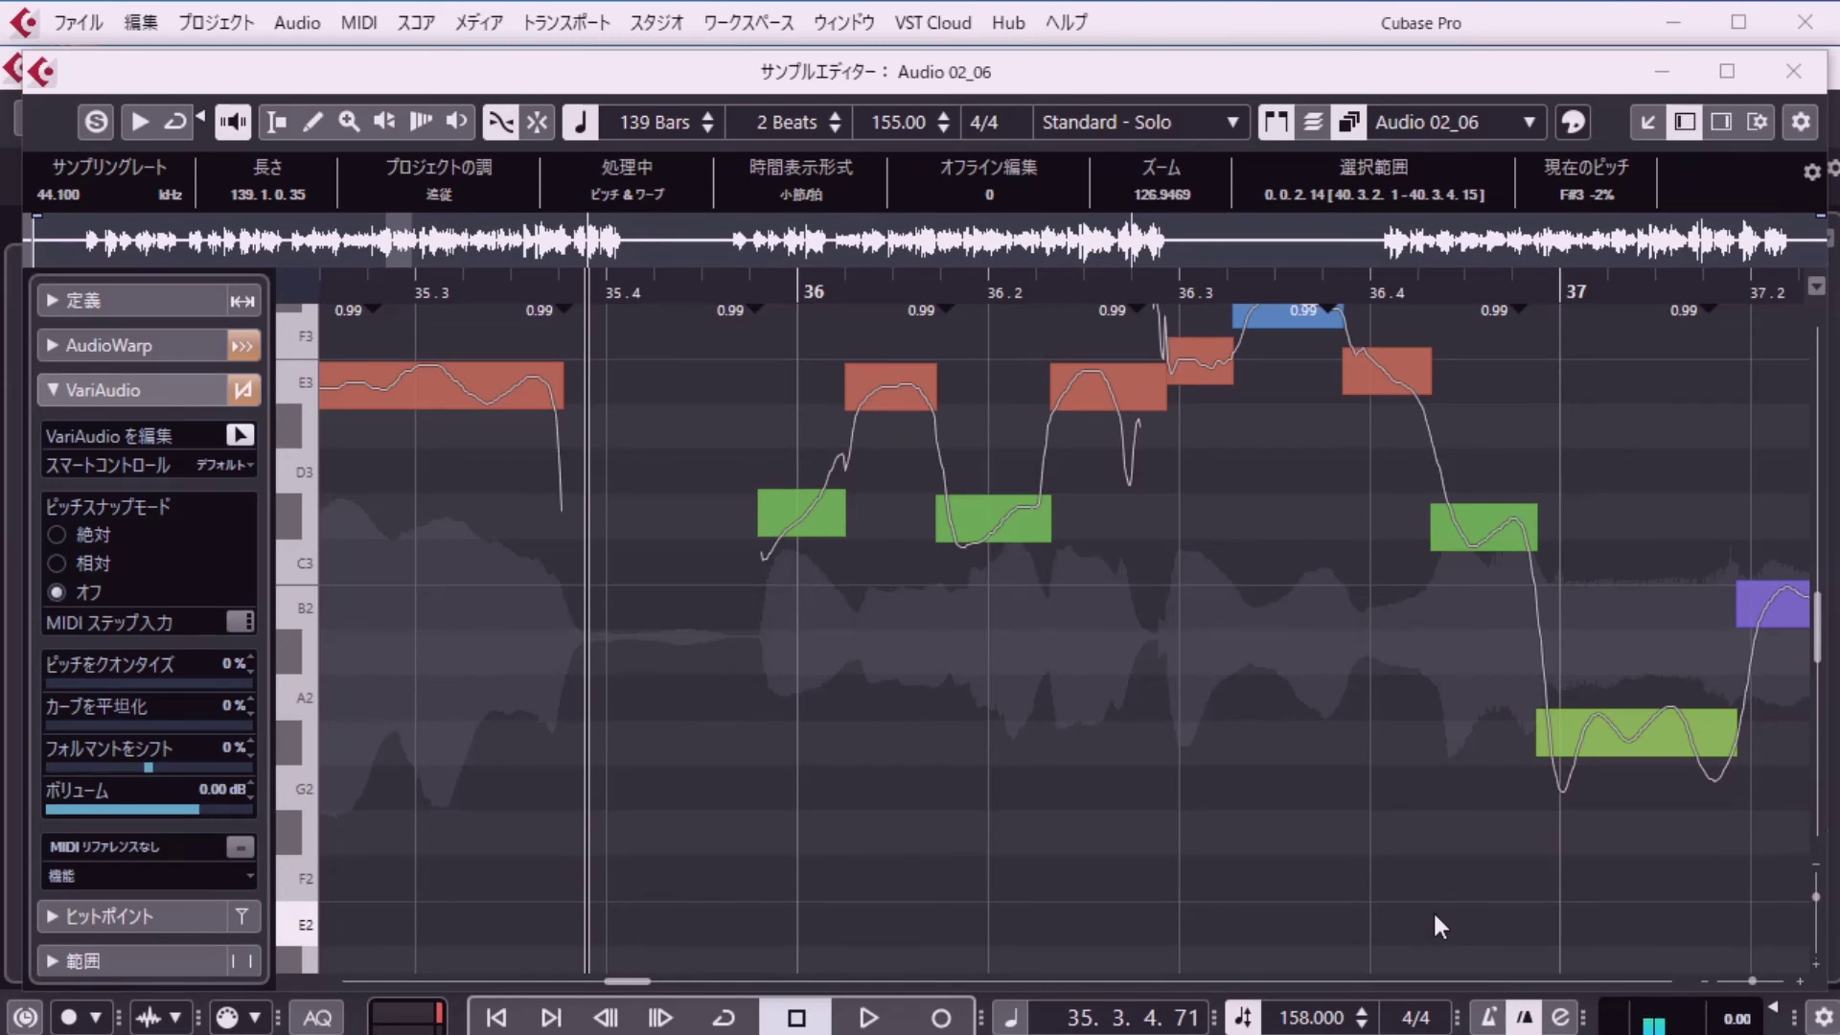
# Deselect the notes and play the vocal from 35.3.4.71 to the end of bar 38.
pyautogui.scroll(2, 1435, 918)
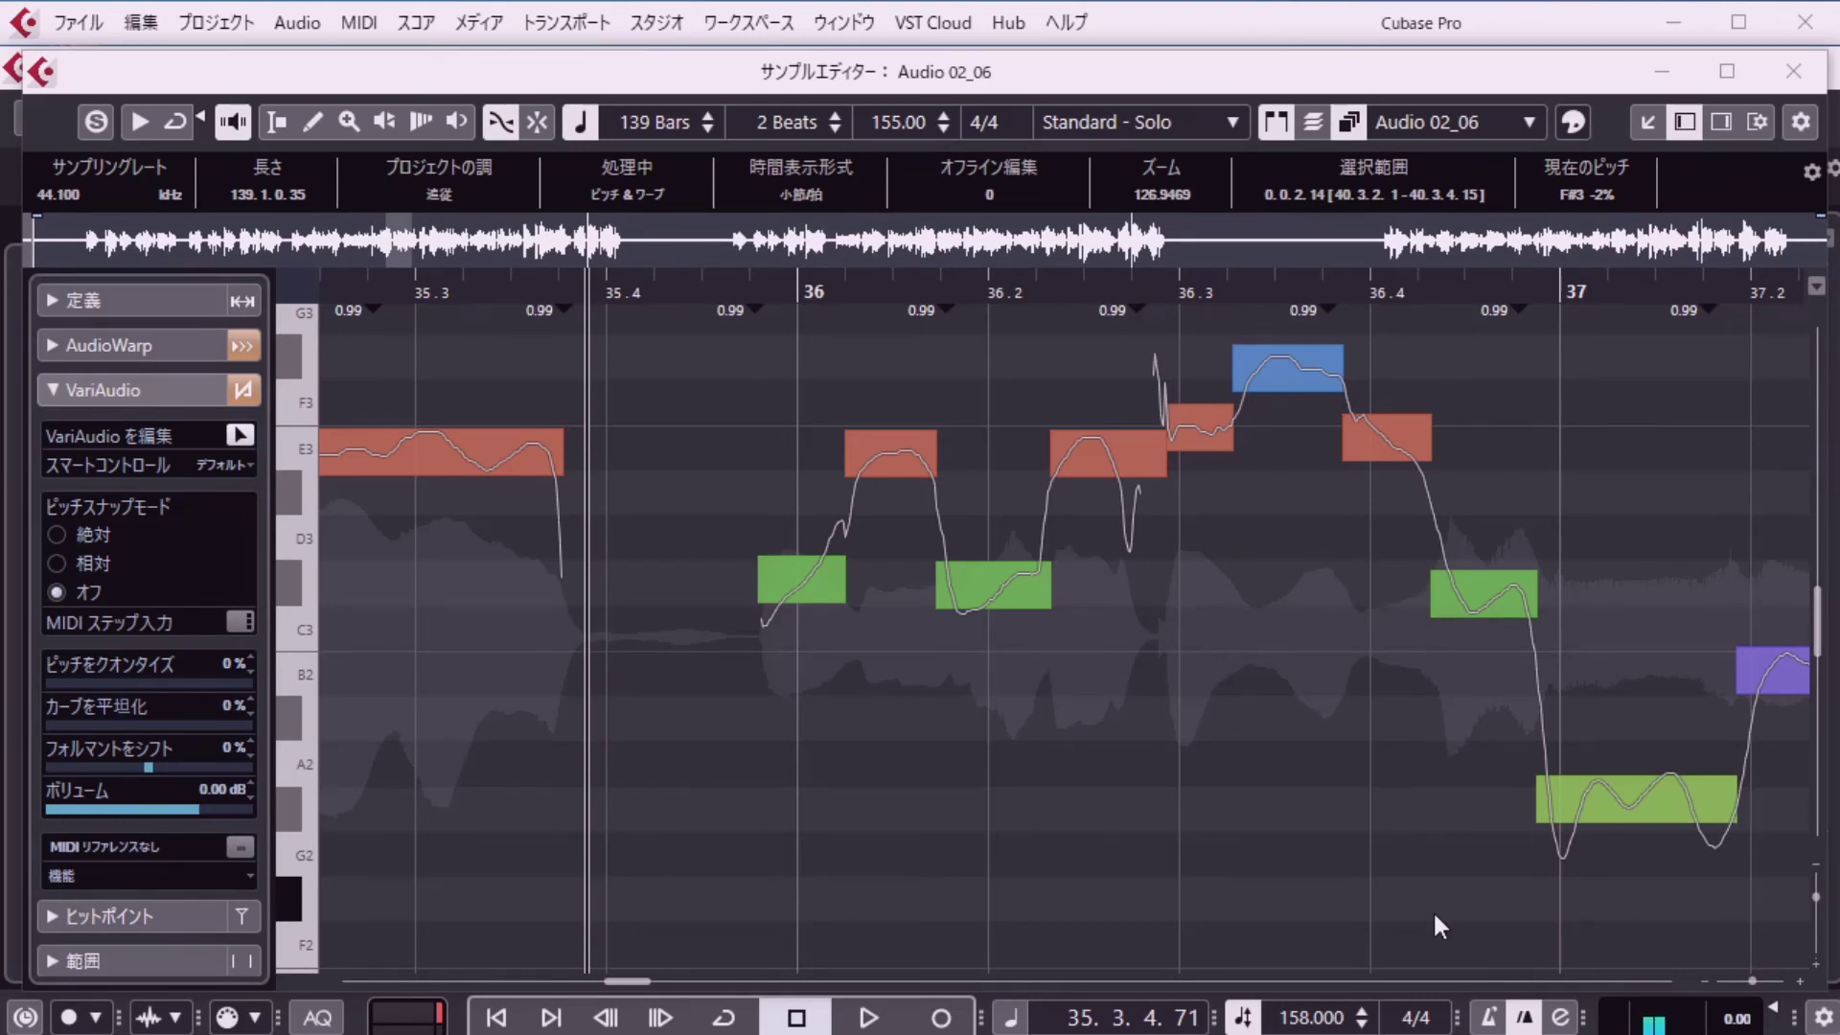
pyautogui.click(1361, 898)
pyautogui.press('space')
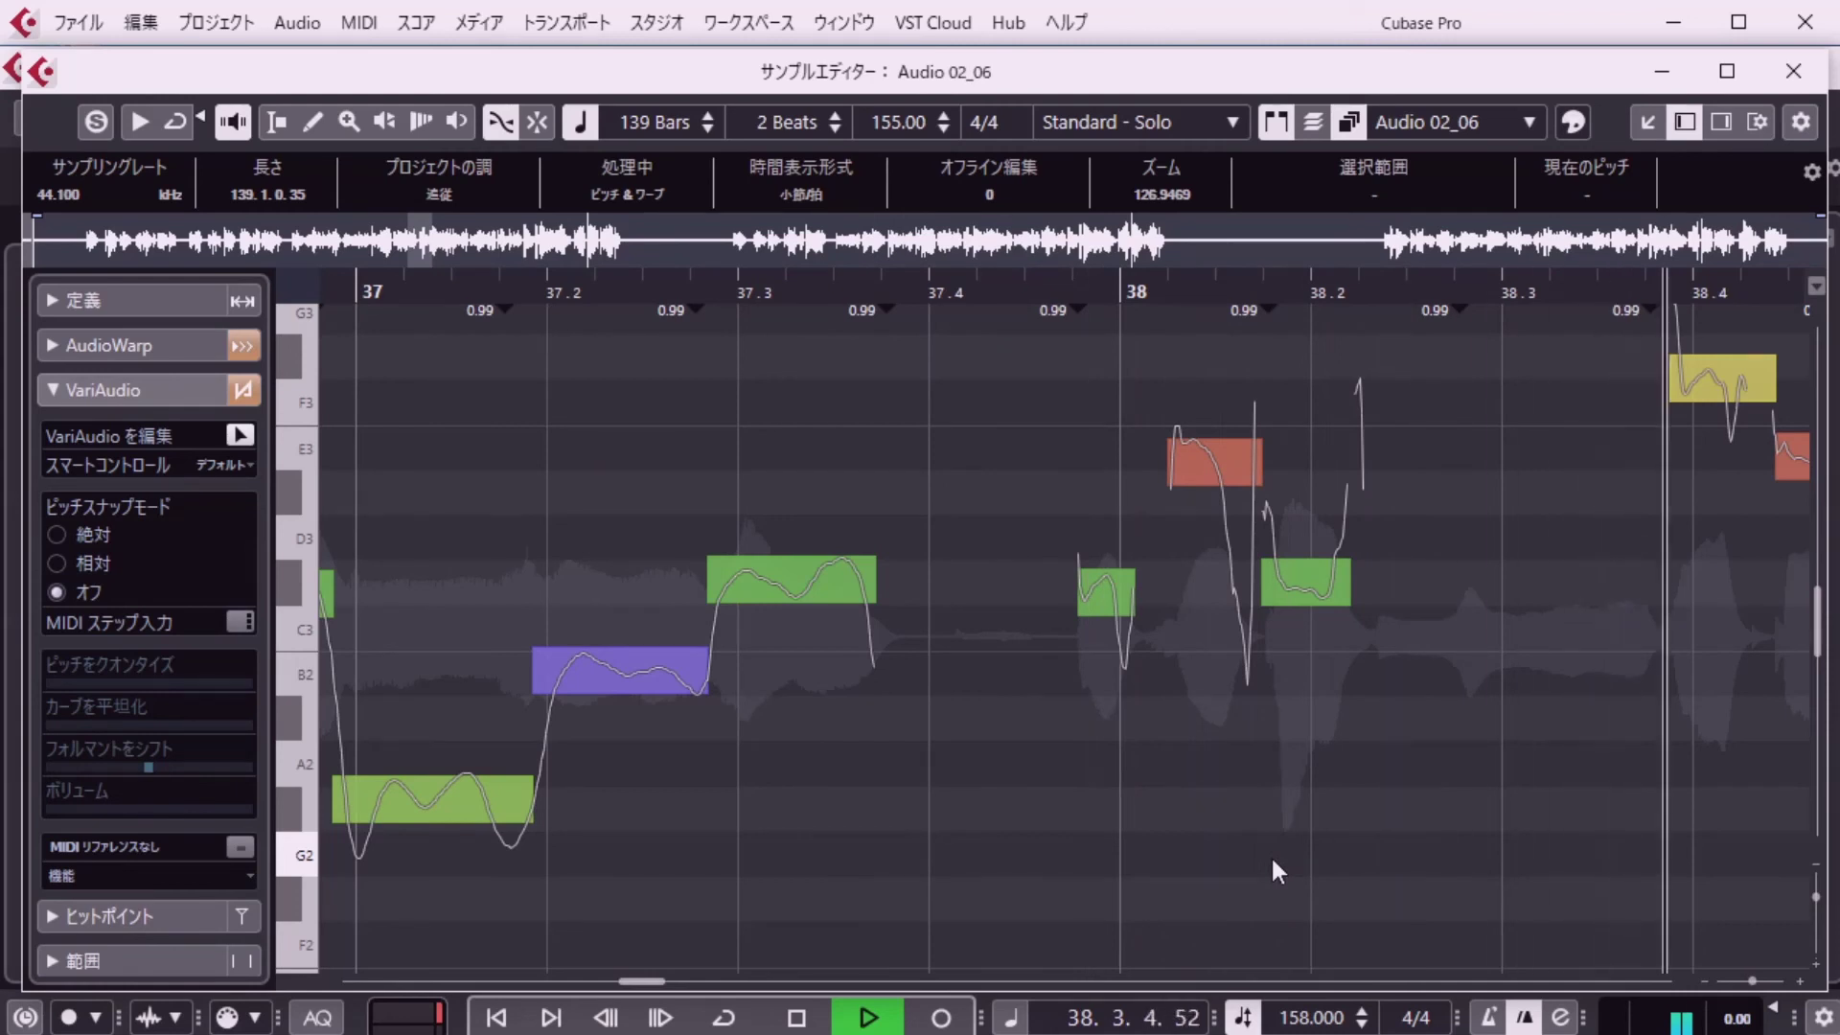
pyautogui.press('space')
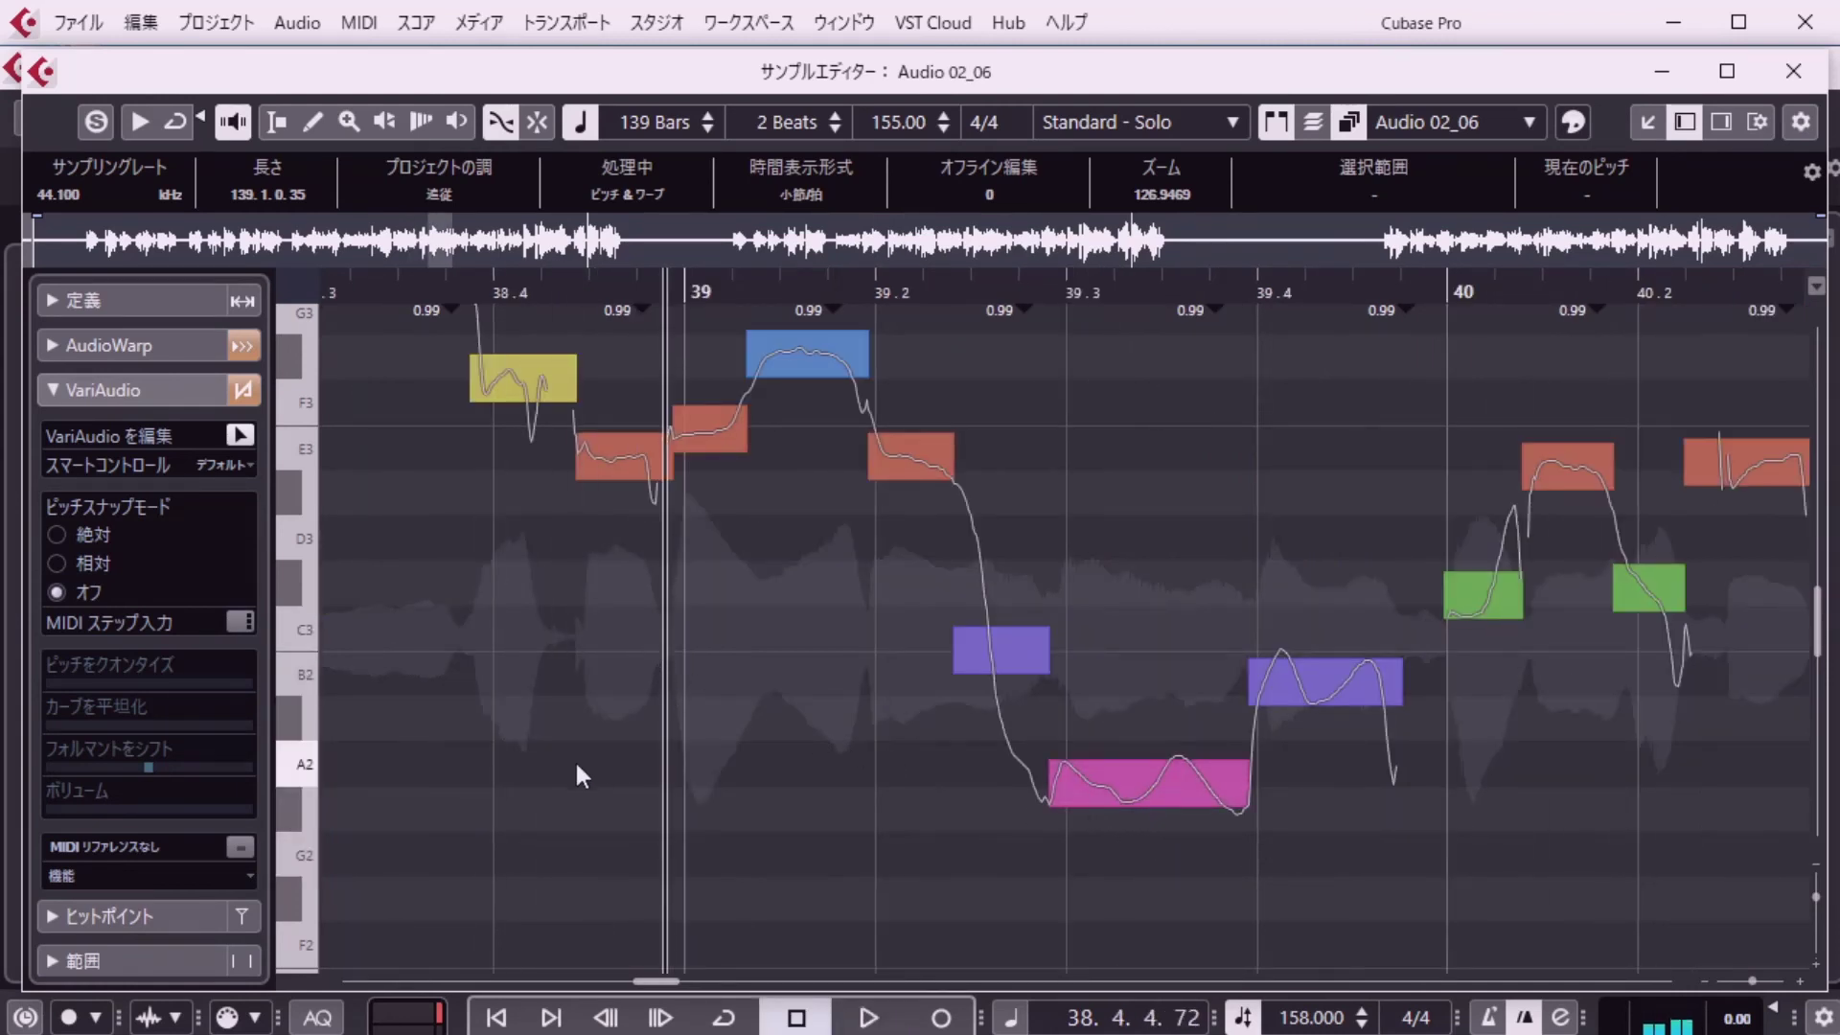
# Try formant shifts of 24 %, -24 % and -14 % on the F3 note at 38.4, comparing it with the preceding G#3 note.
pyautogui.scroll(3, 575, 760)
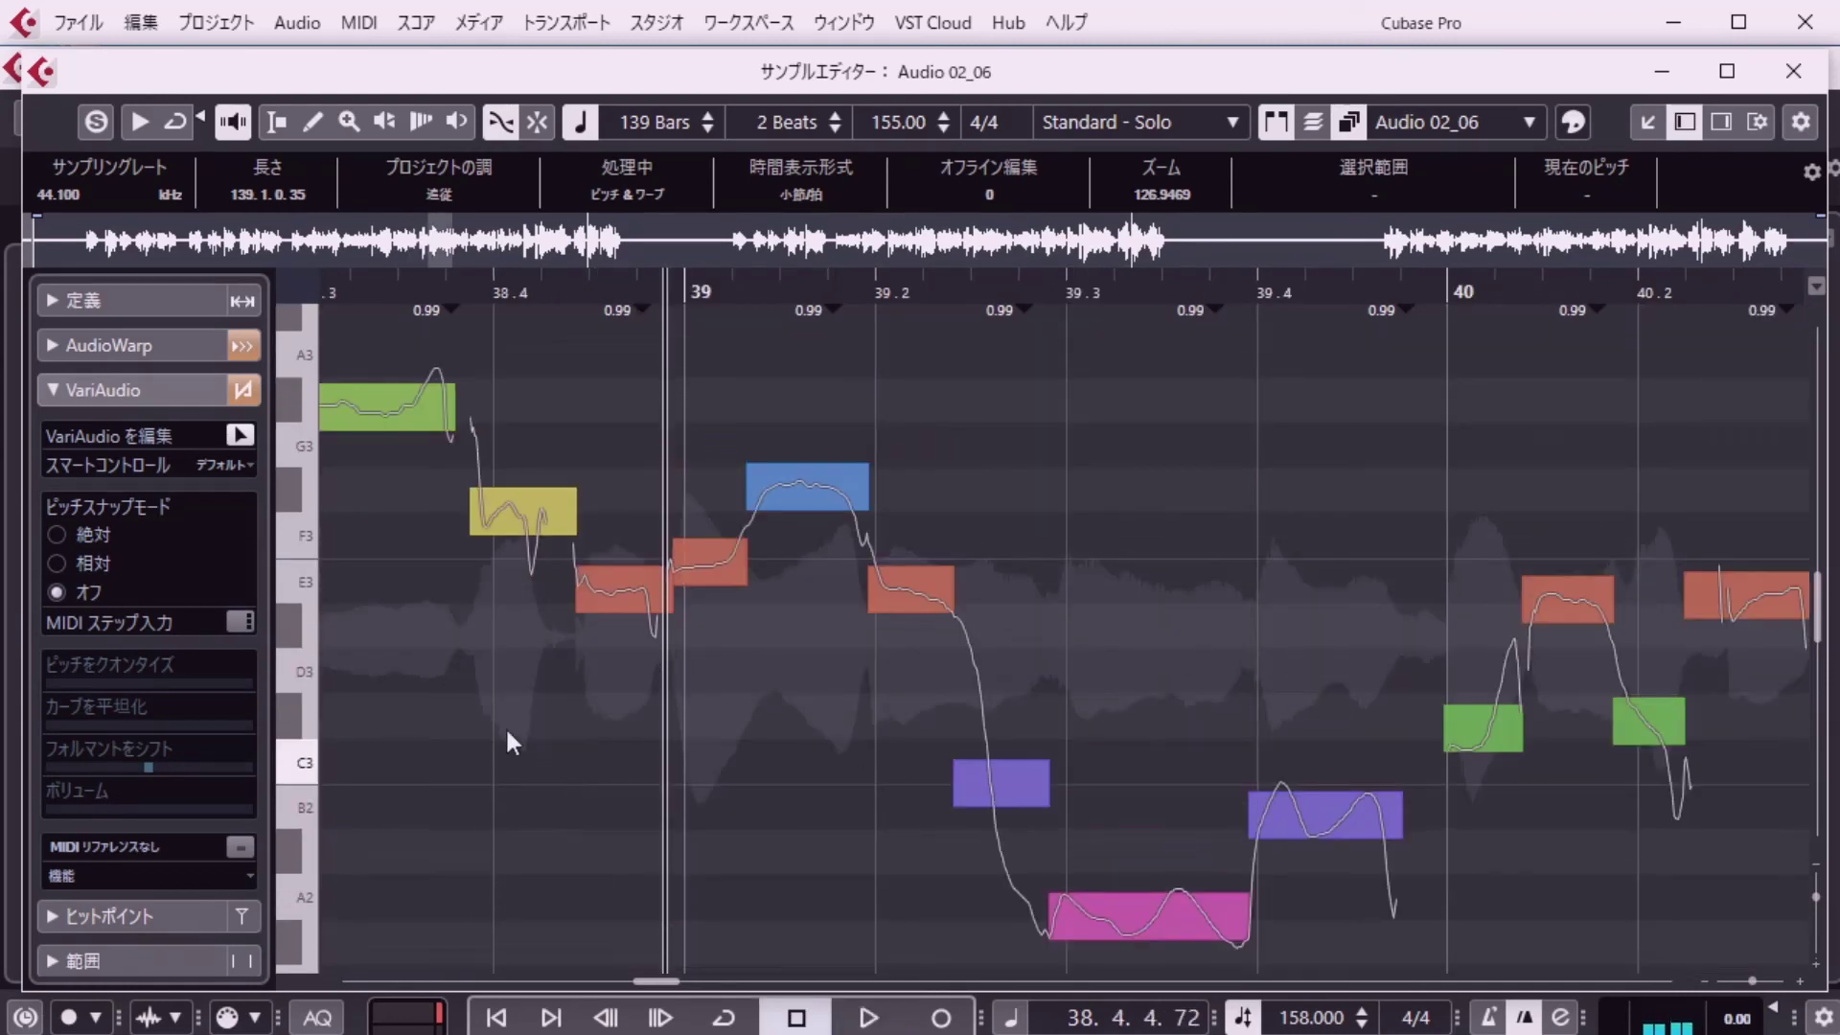
pyautogui.click(497, 536)
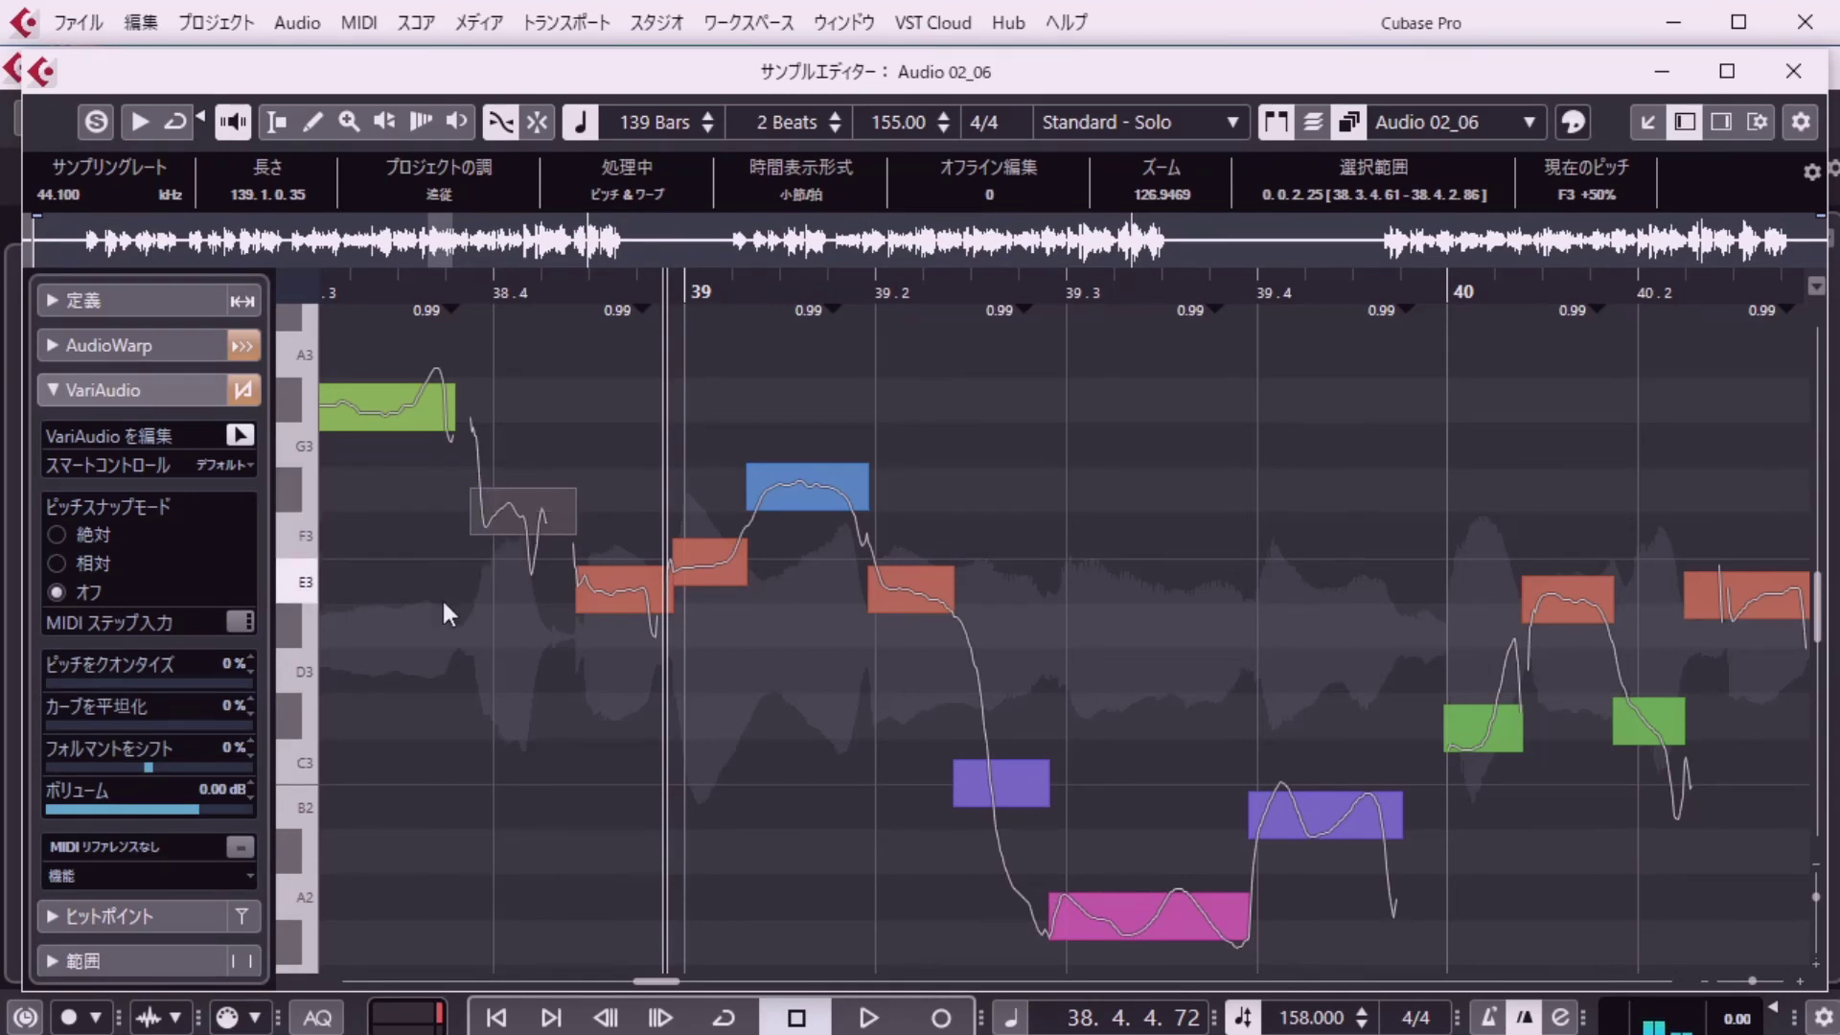
pyautogui.moveTo(150, 768); pyautogui.dragTo(175, 764)
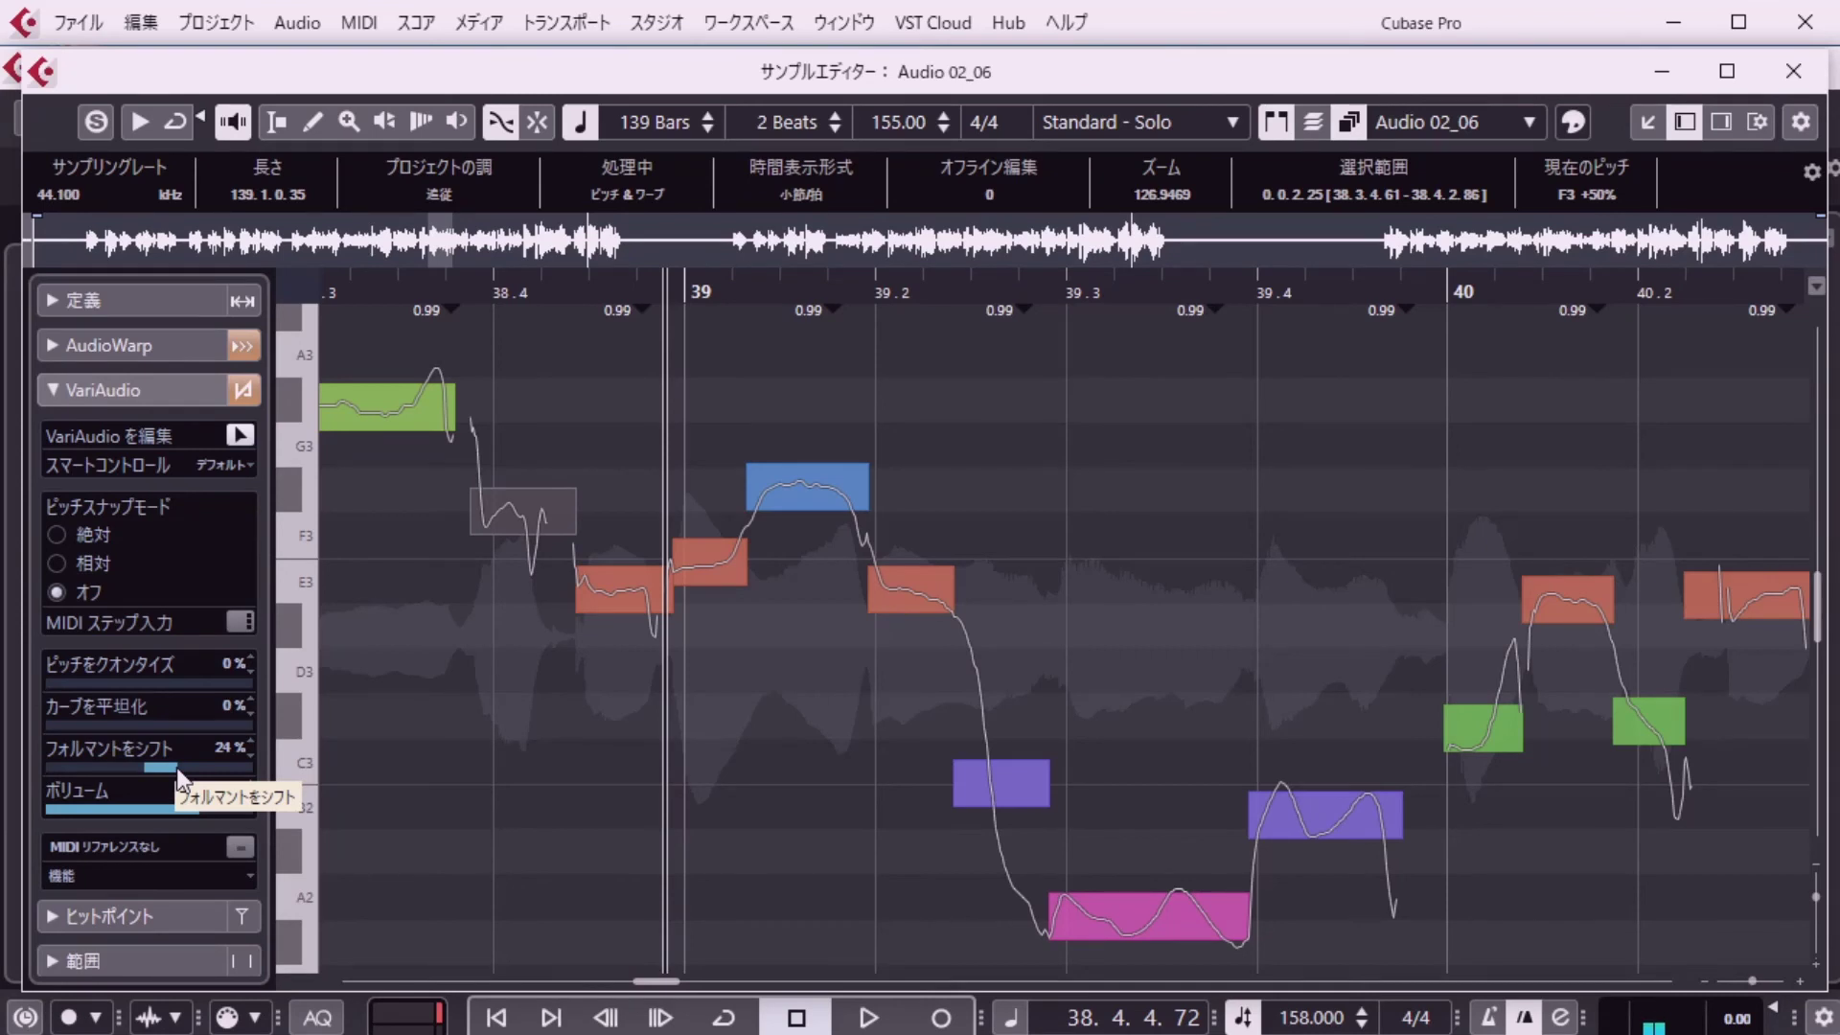
pyautogui.moveTo(176, 764); pyautogui.dragTo(131, 771)
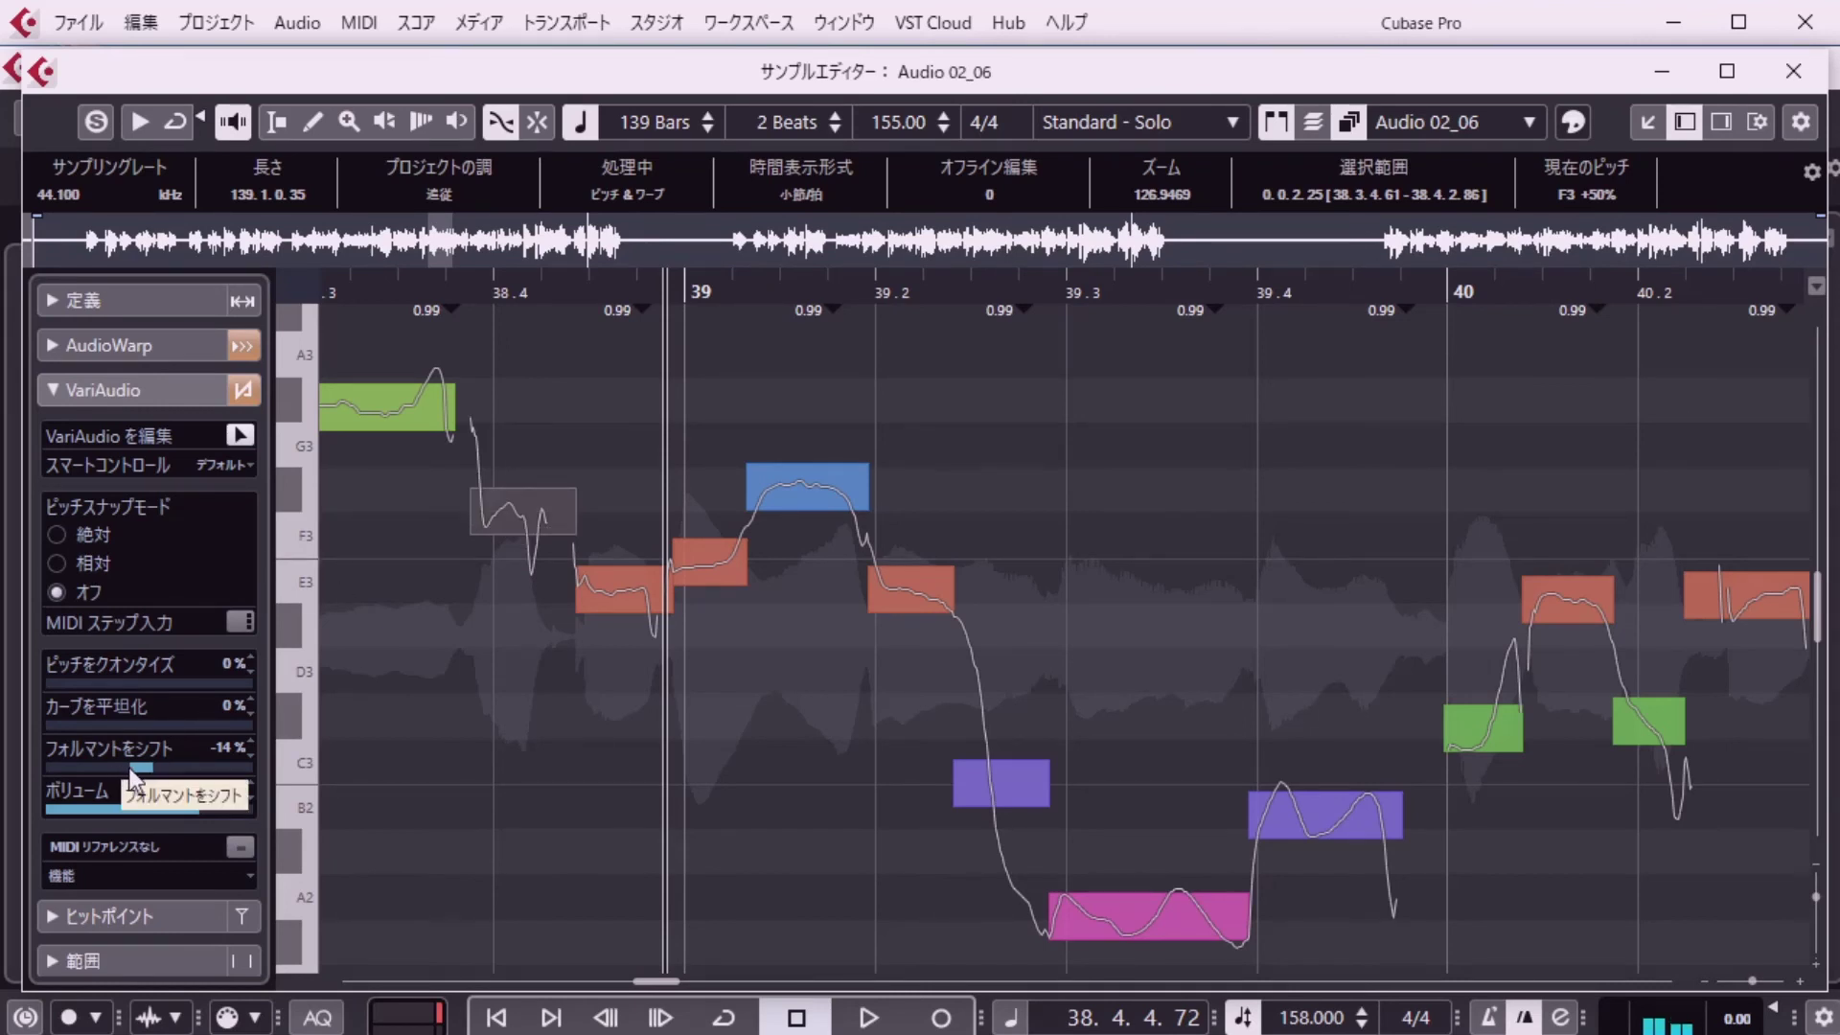
pyautogui.moveTo(129, 766); pyautogui.dragTo(122, 768)
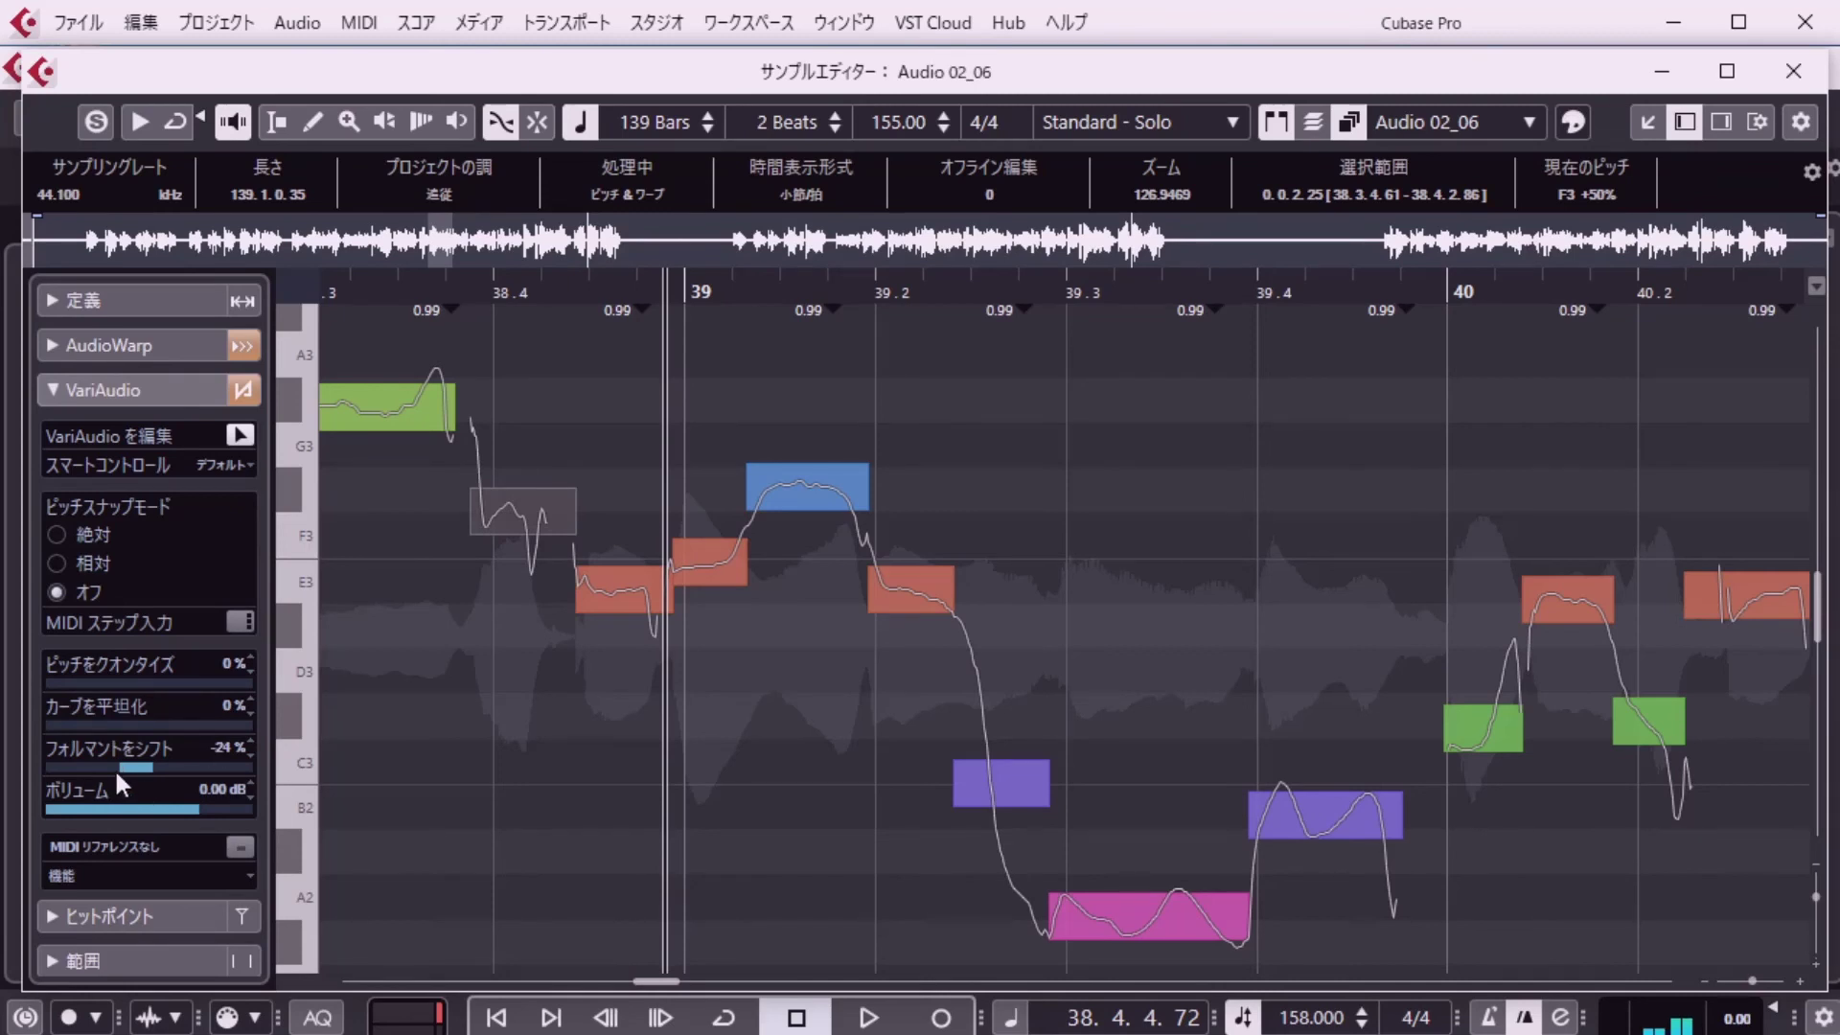
pyautogui.moveTo(119, 766); pyautogui.dragTo(134, 766)
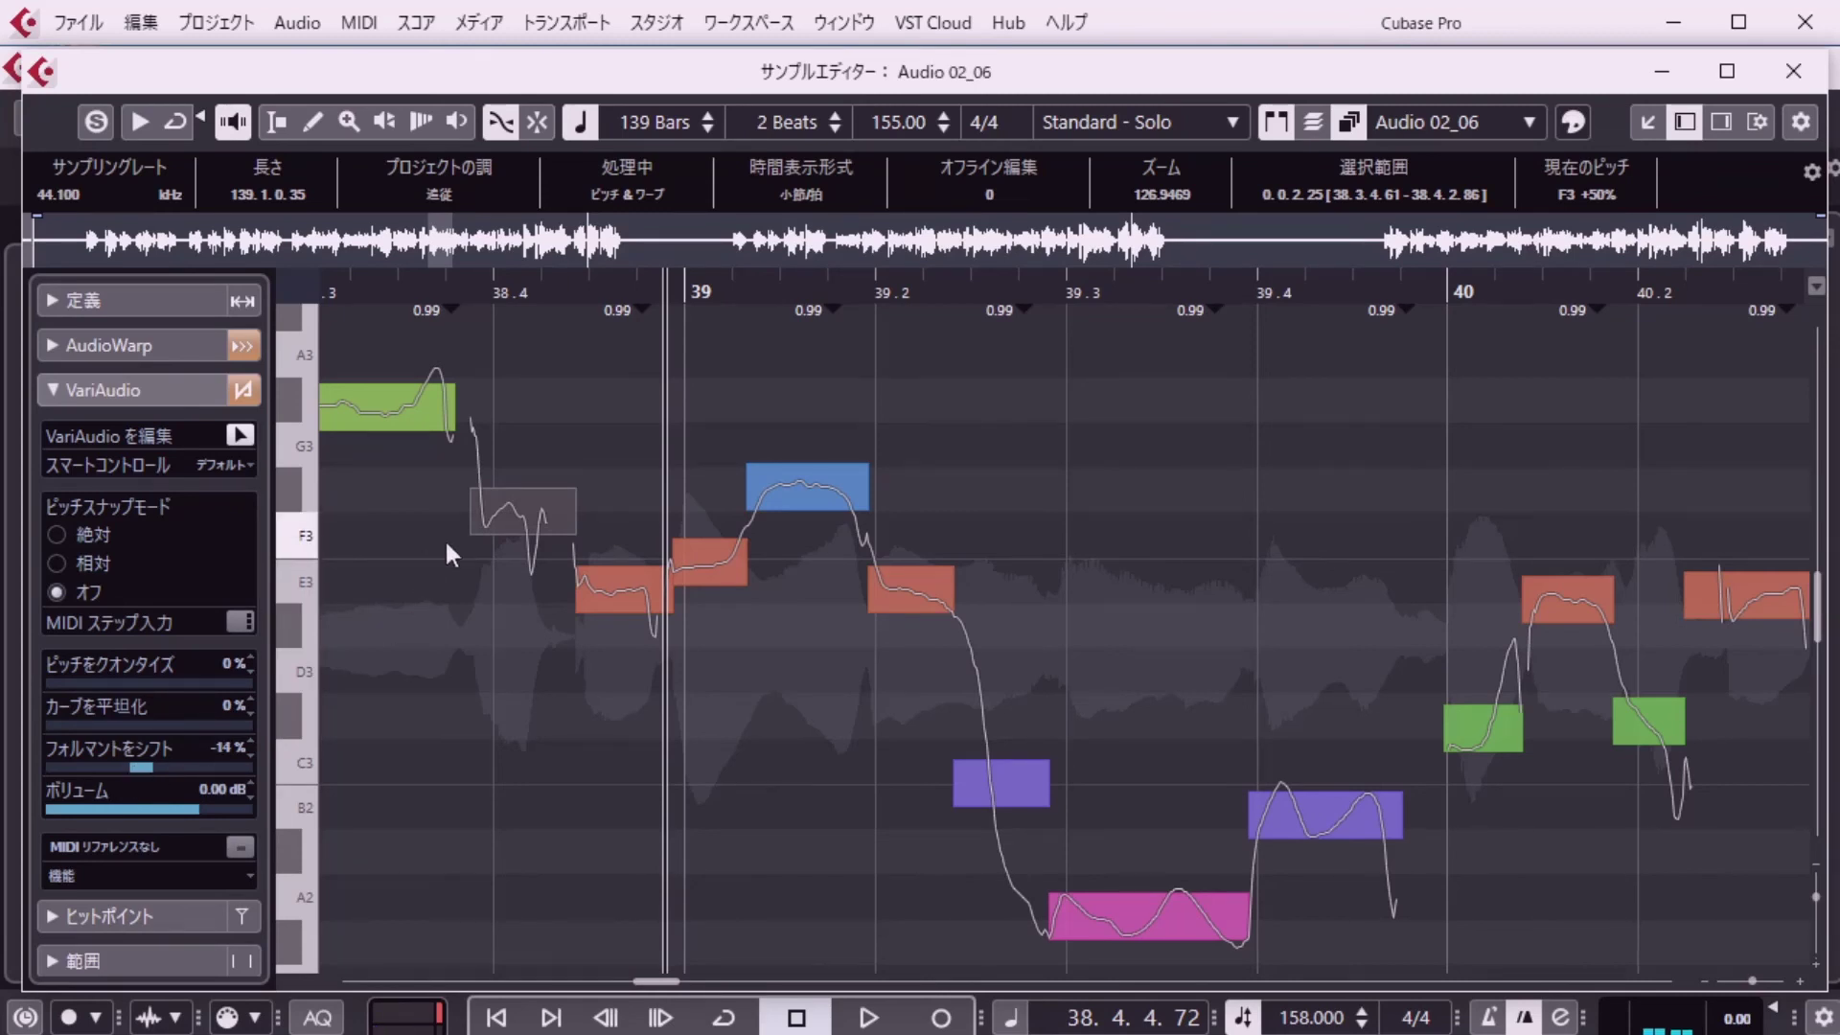
pyautogui.click(507, 517)
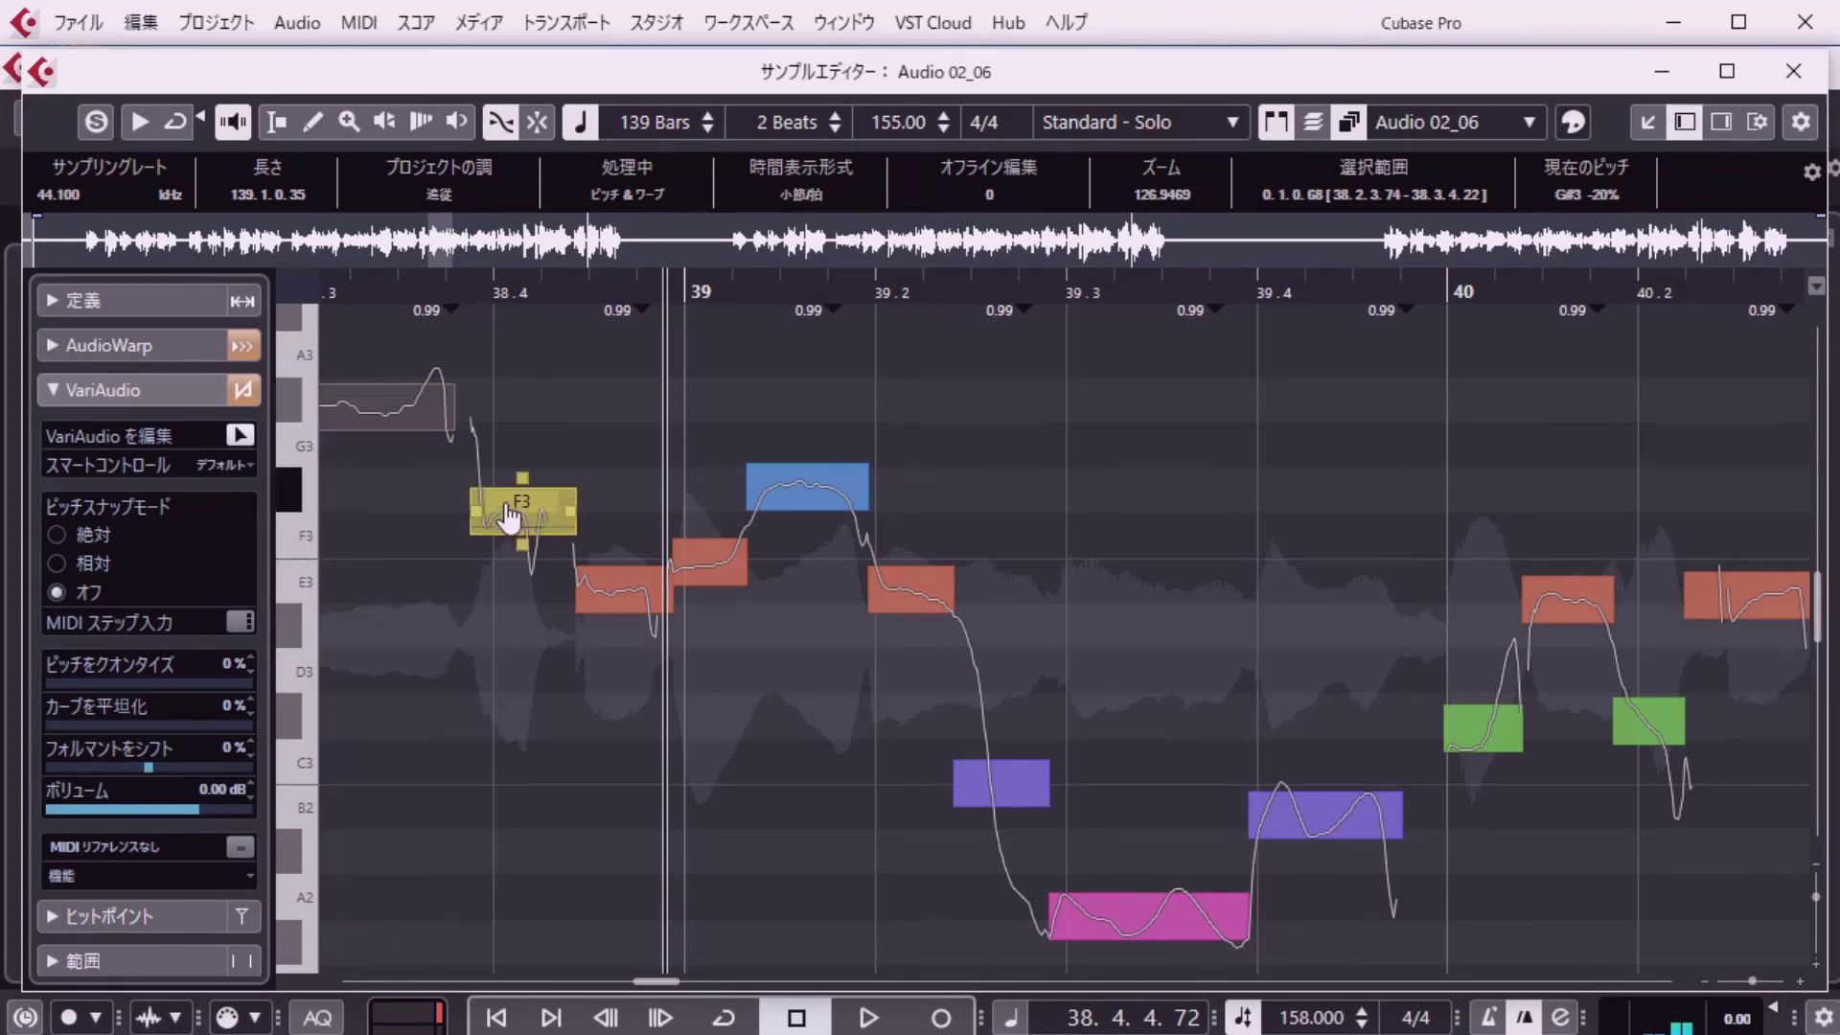
pyautogui.click(508, 517)
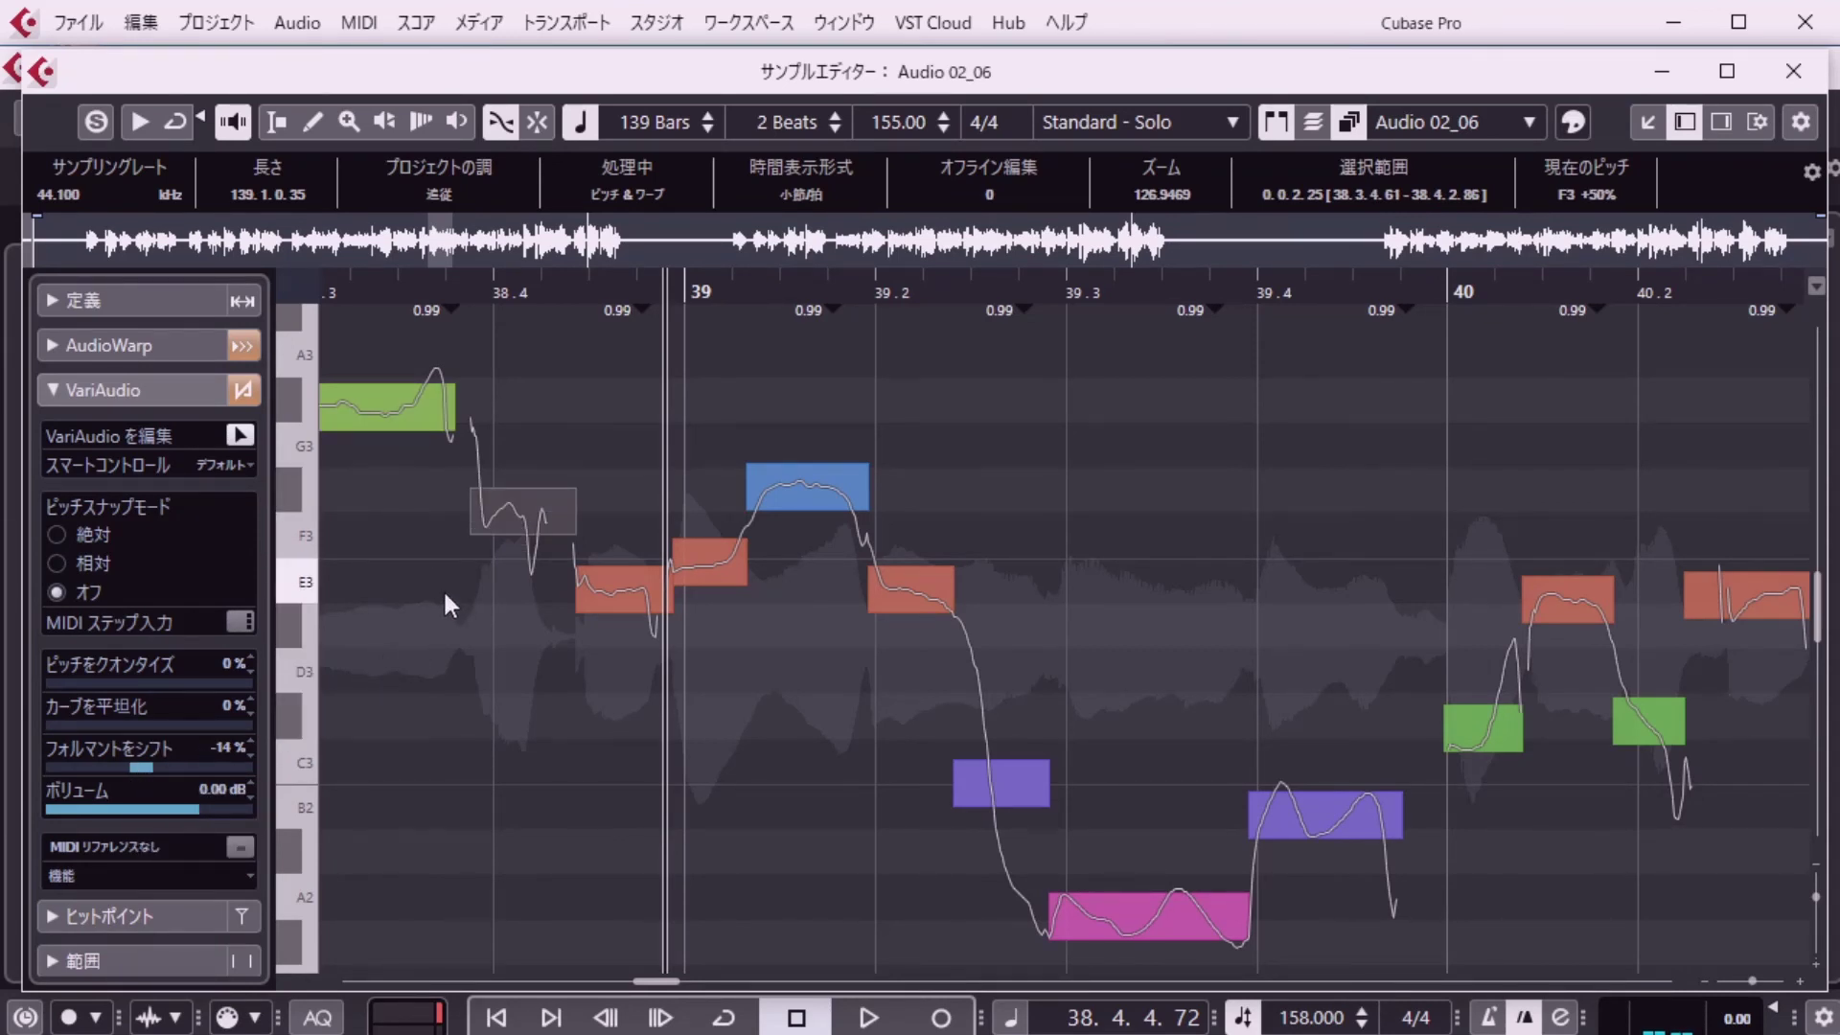
# Lower the F3 note's volume to -5.23 dB and check it by playing from bar 36 and again from bar 38.
pyautogui.moveTo(194, 812); pyautogui.dragTo(188, 811)
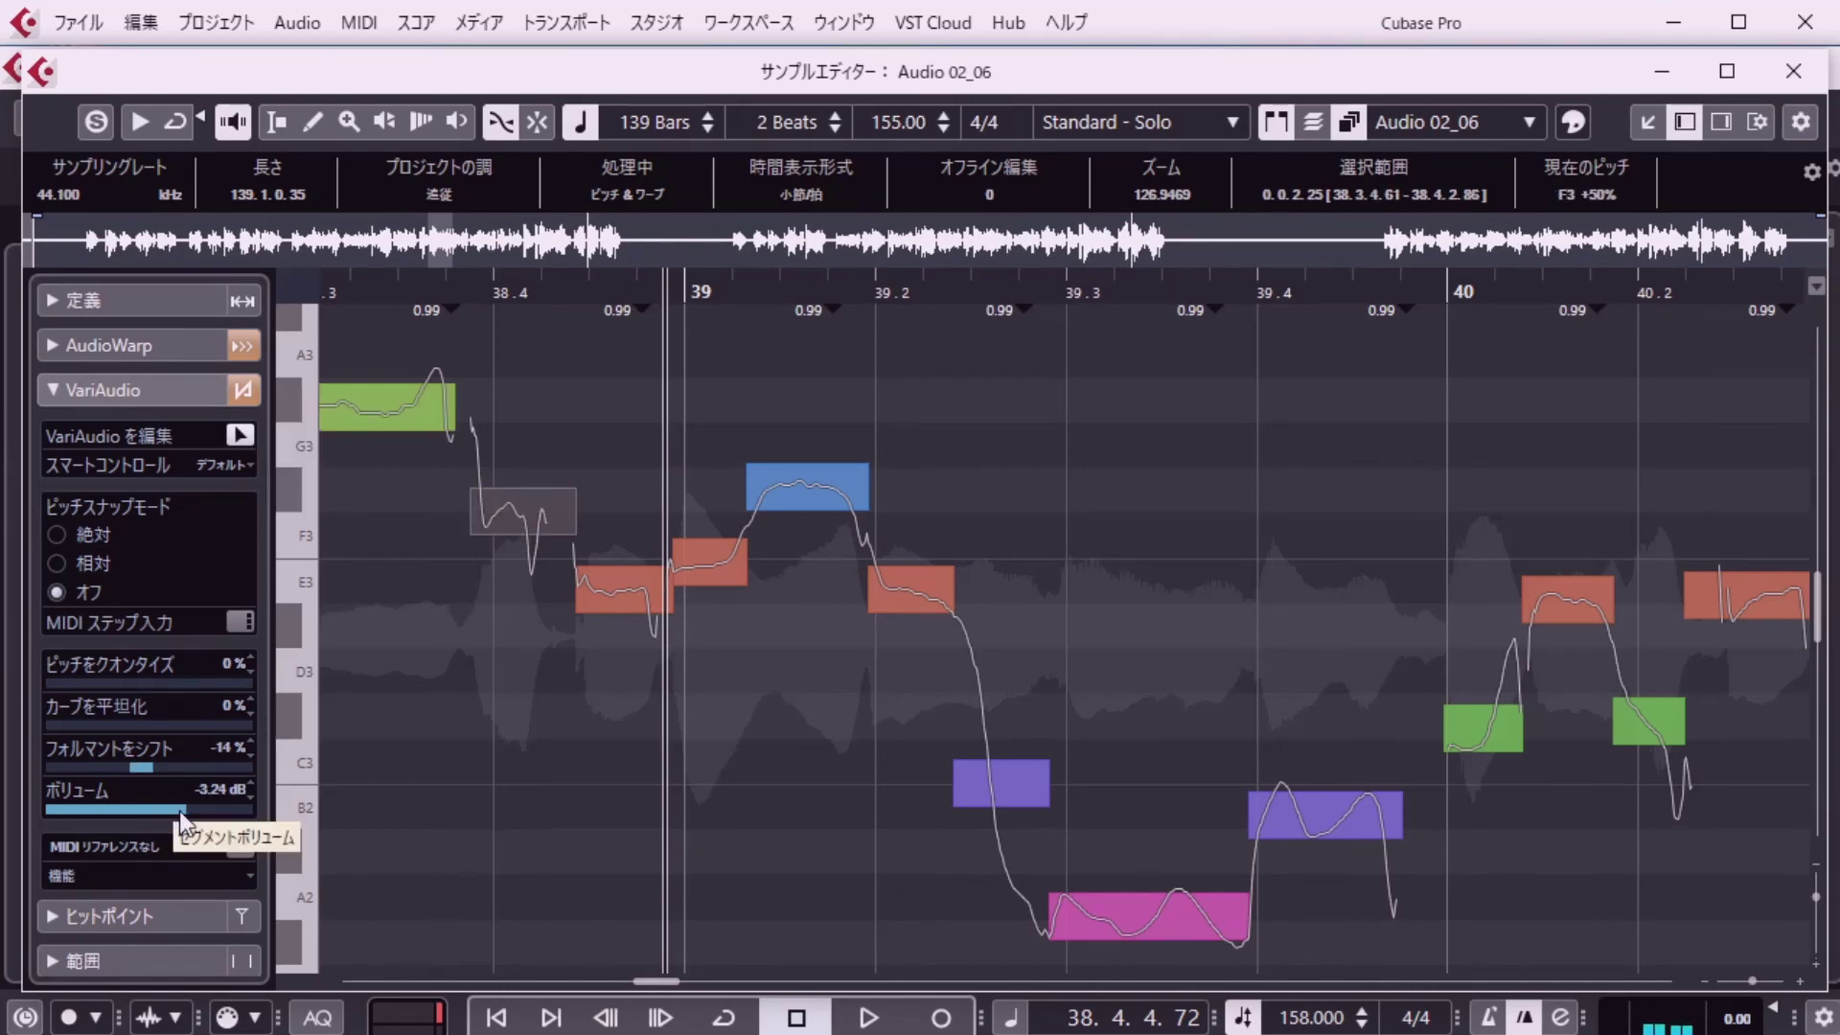
pyautogui.moveTo(180, 812); pyautogui.dragTo(178, 809)
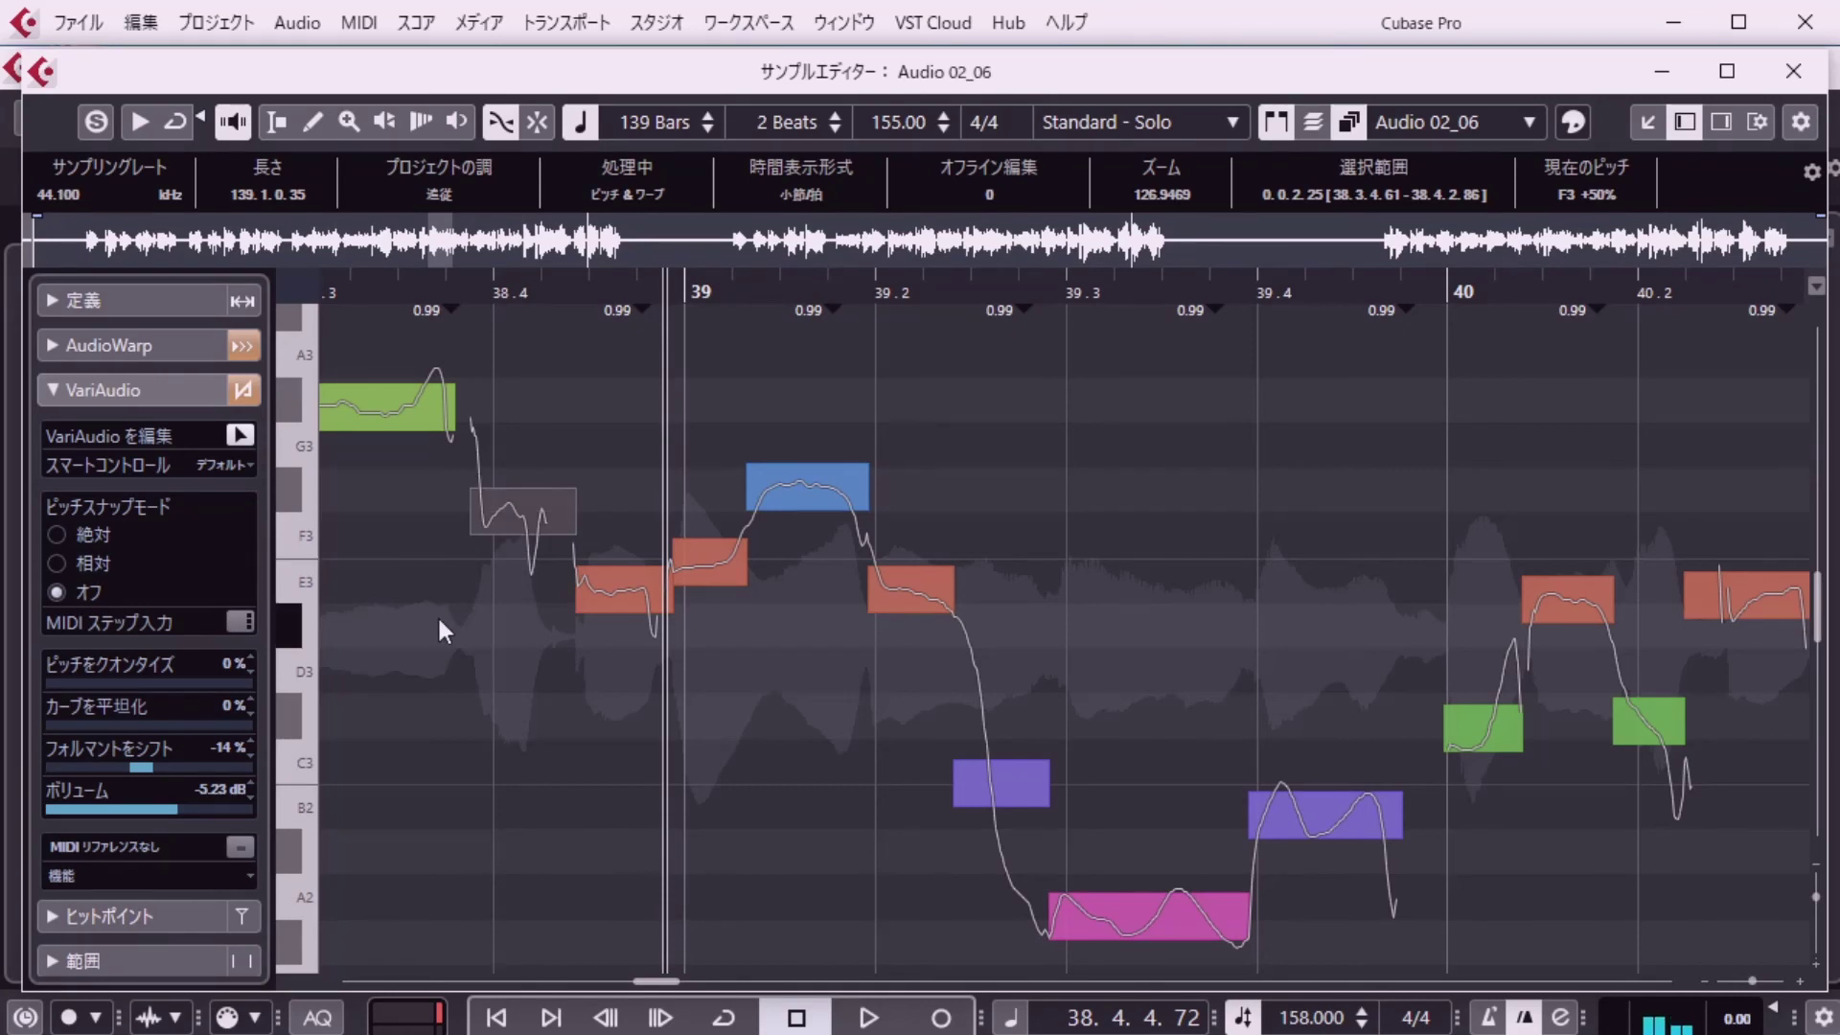
pyautogui.hotkey('shift', 'p')
pyautogui.write('36')
pyautogui.press('Return')
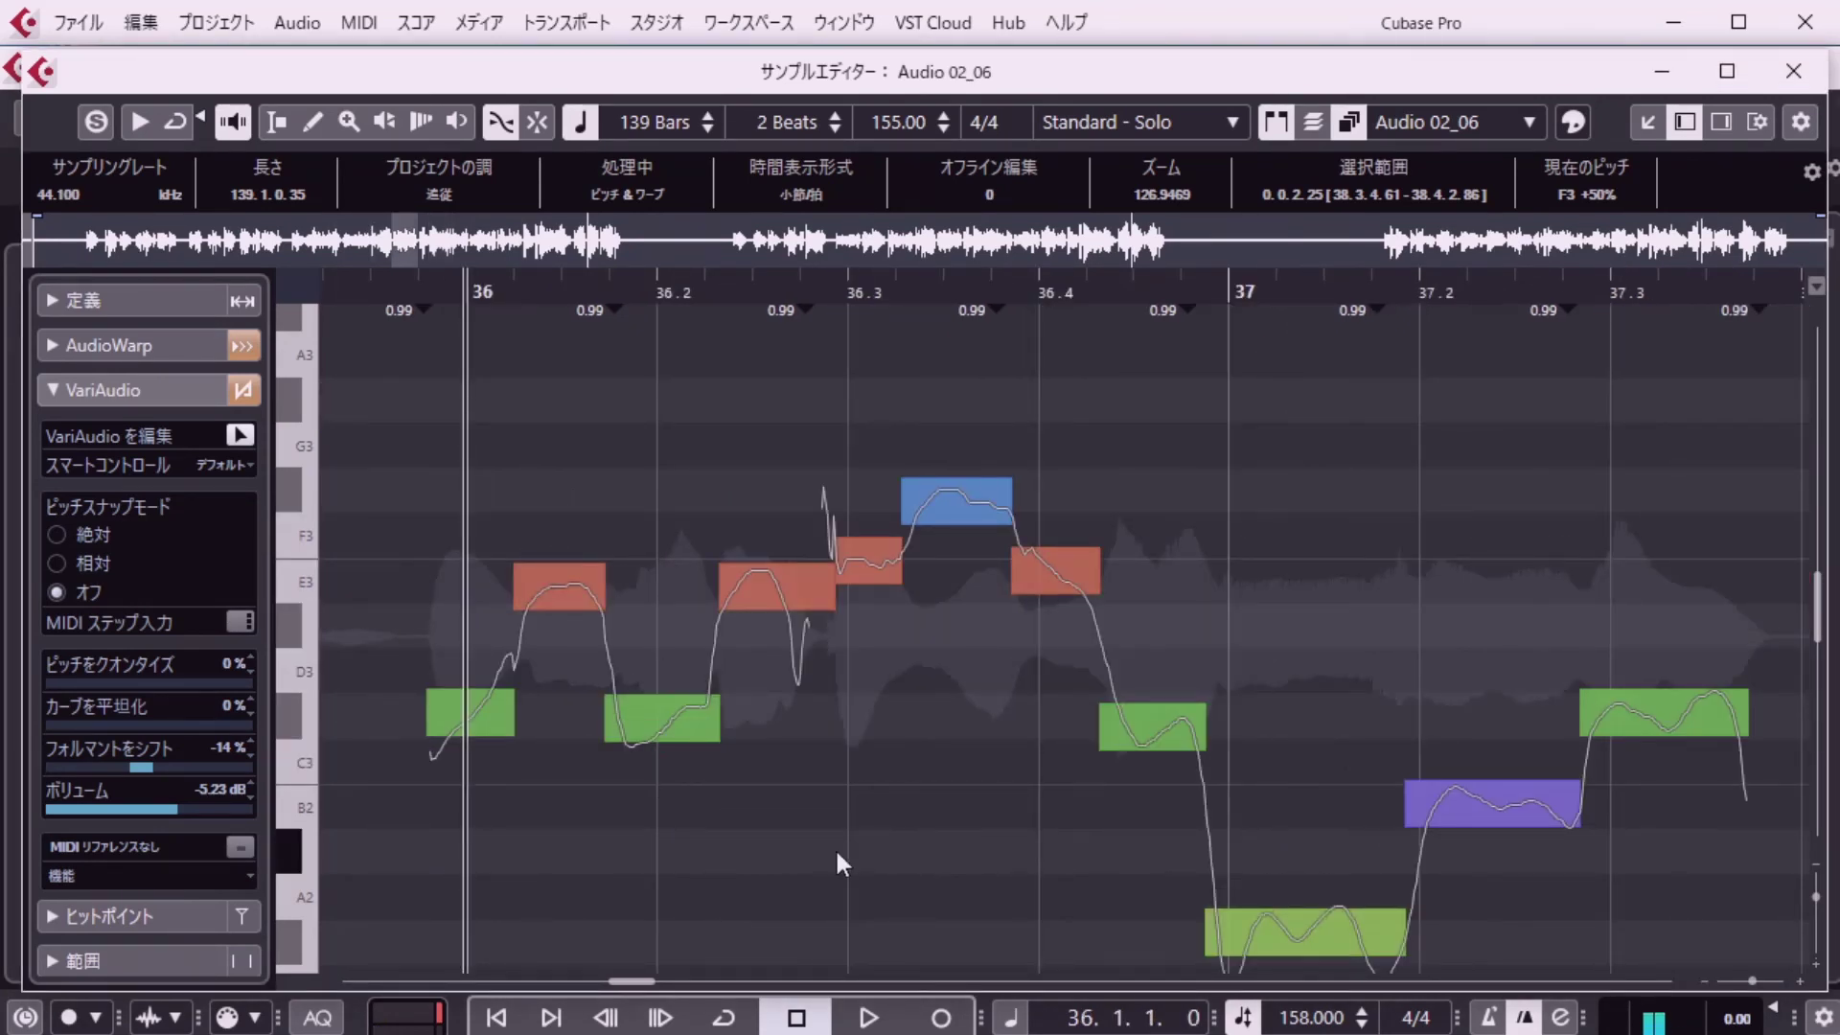
pyautogui.press('space')
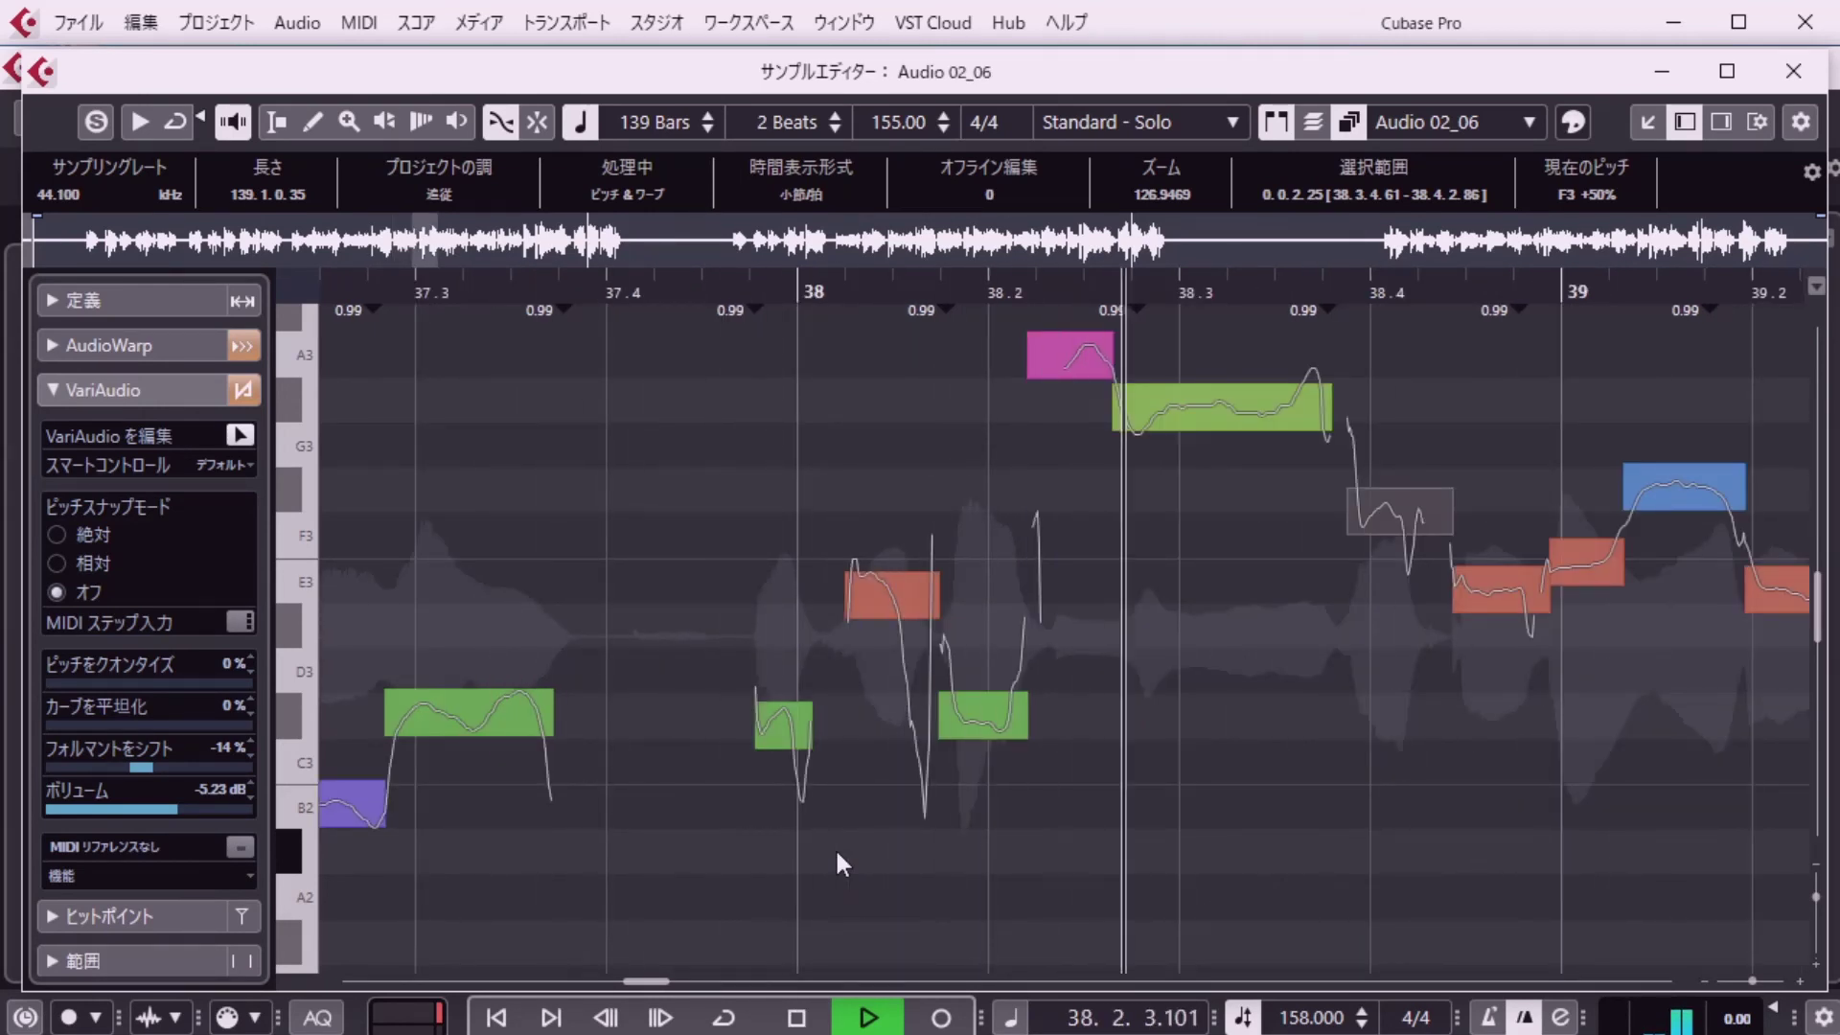
pyautogui.press('space')
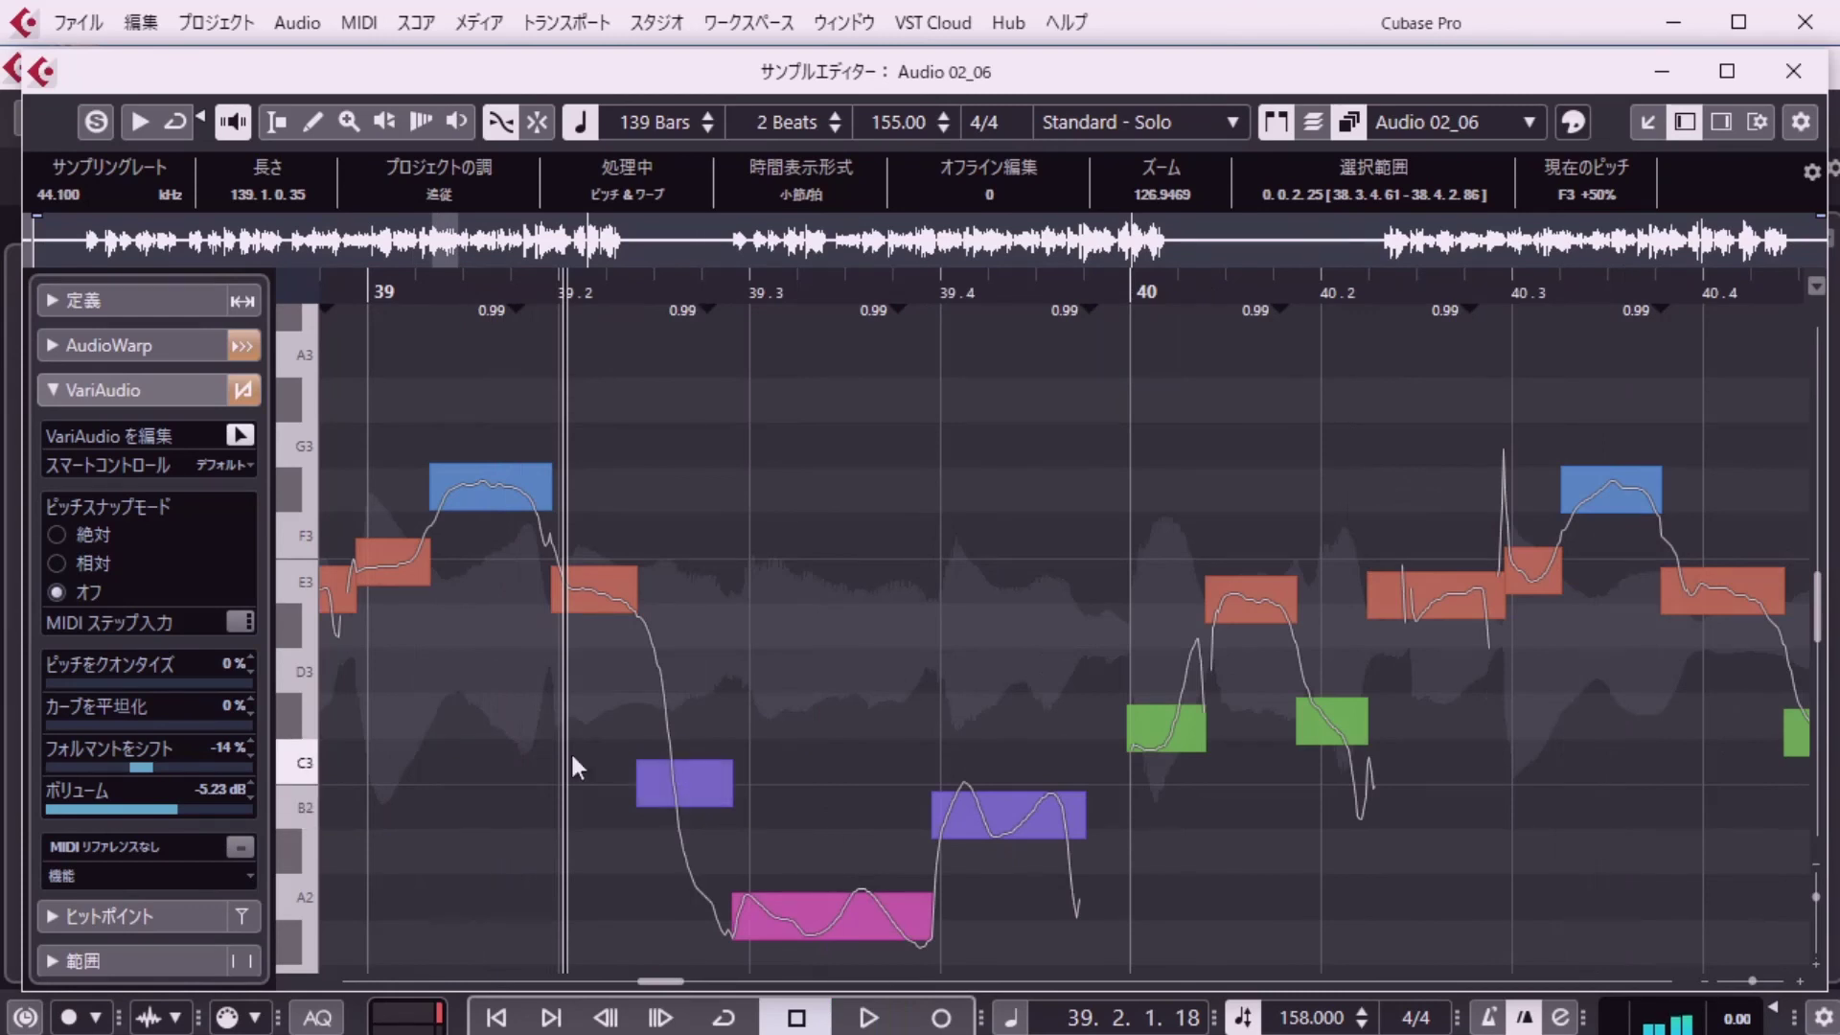
pyautogui.press('space')
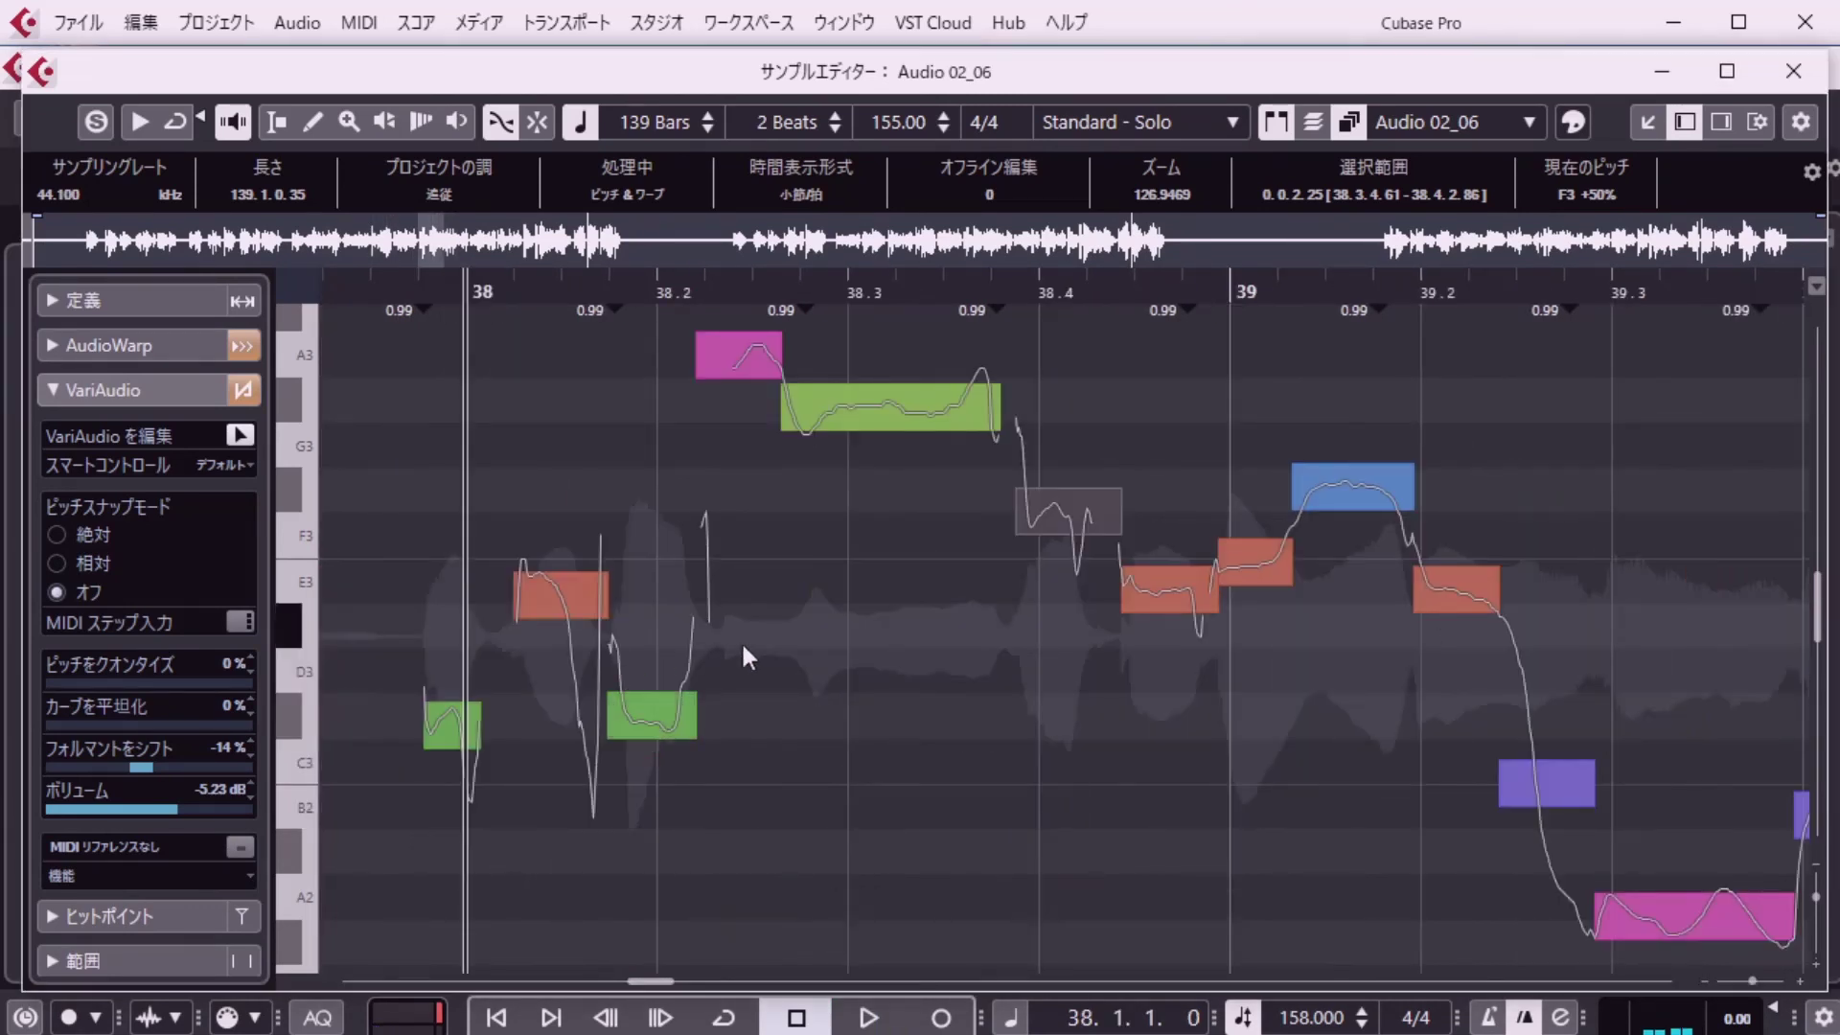
pyautogui.press('space')
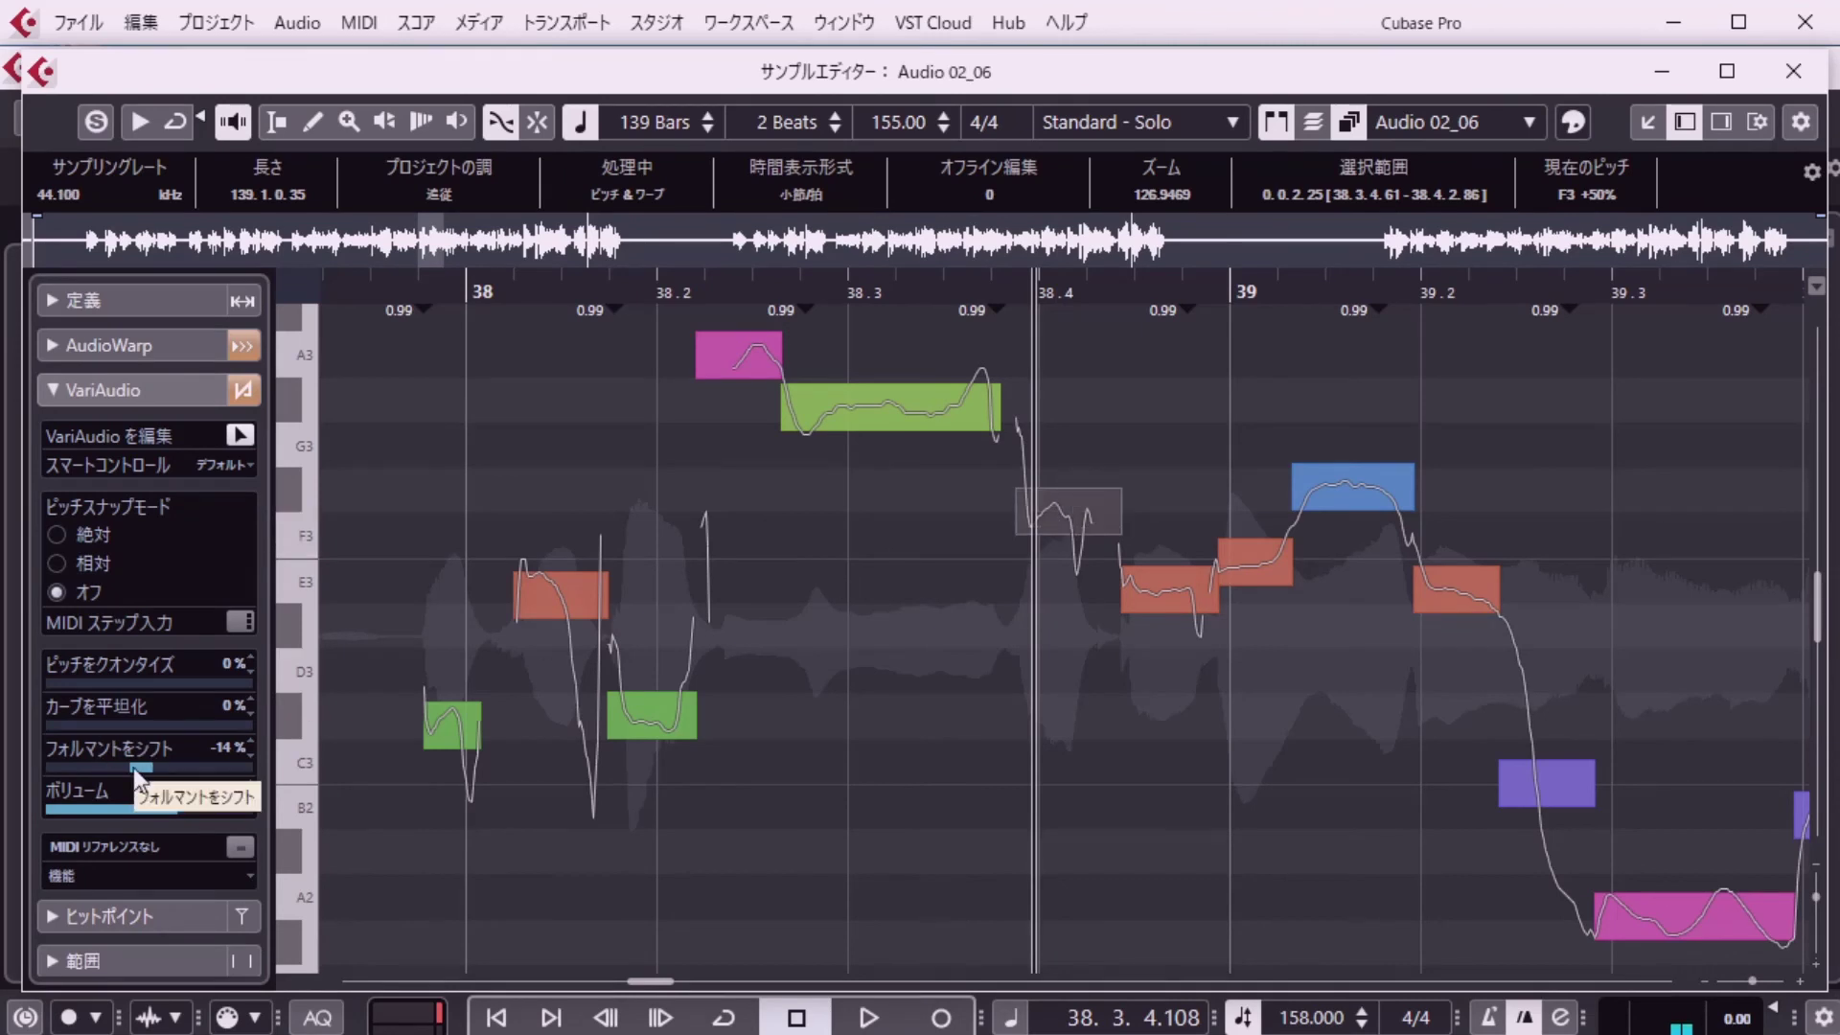
# Set the F3 note's formant shift to 15 % and volume to -2.57 dB, and play from bar 38.
pyautogui.moveTo(142, 767); pyautogui.dragTo(166, 770)
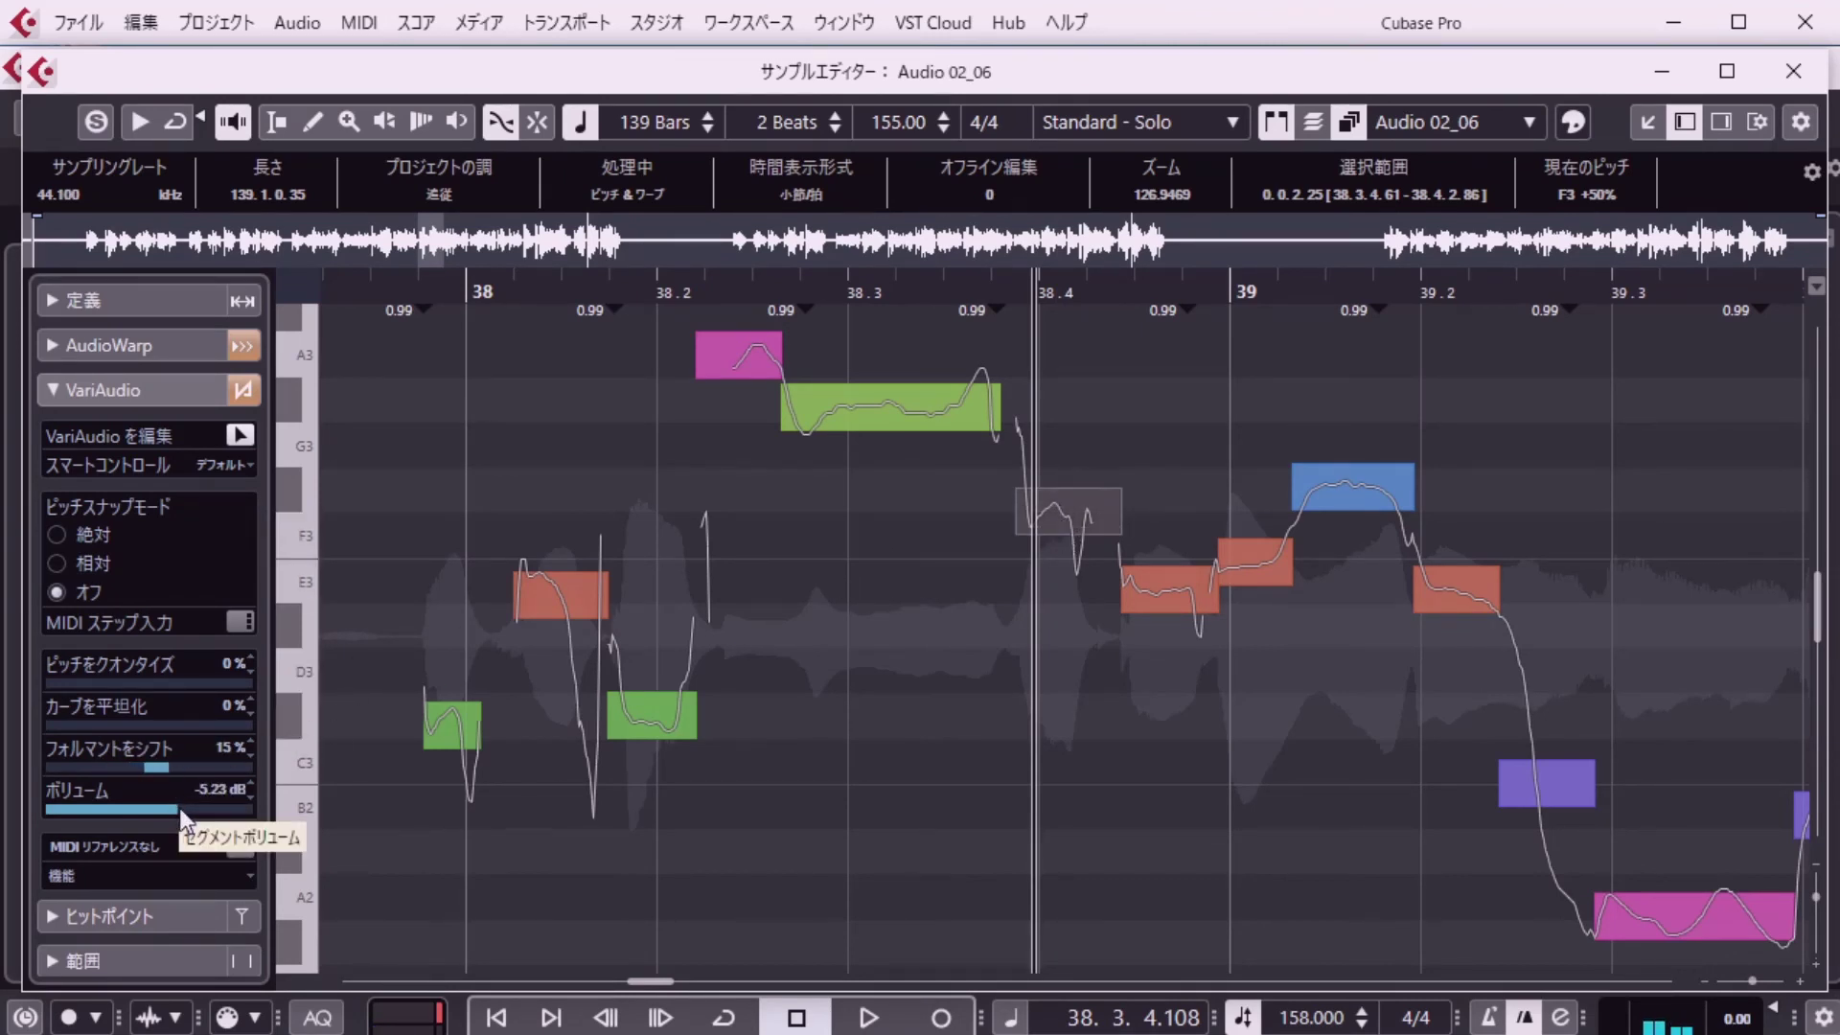
pyautogui.moveTo(178, 809); pyautogui.dragTo(186, 805)
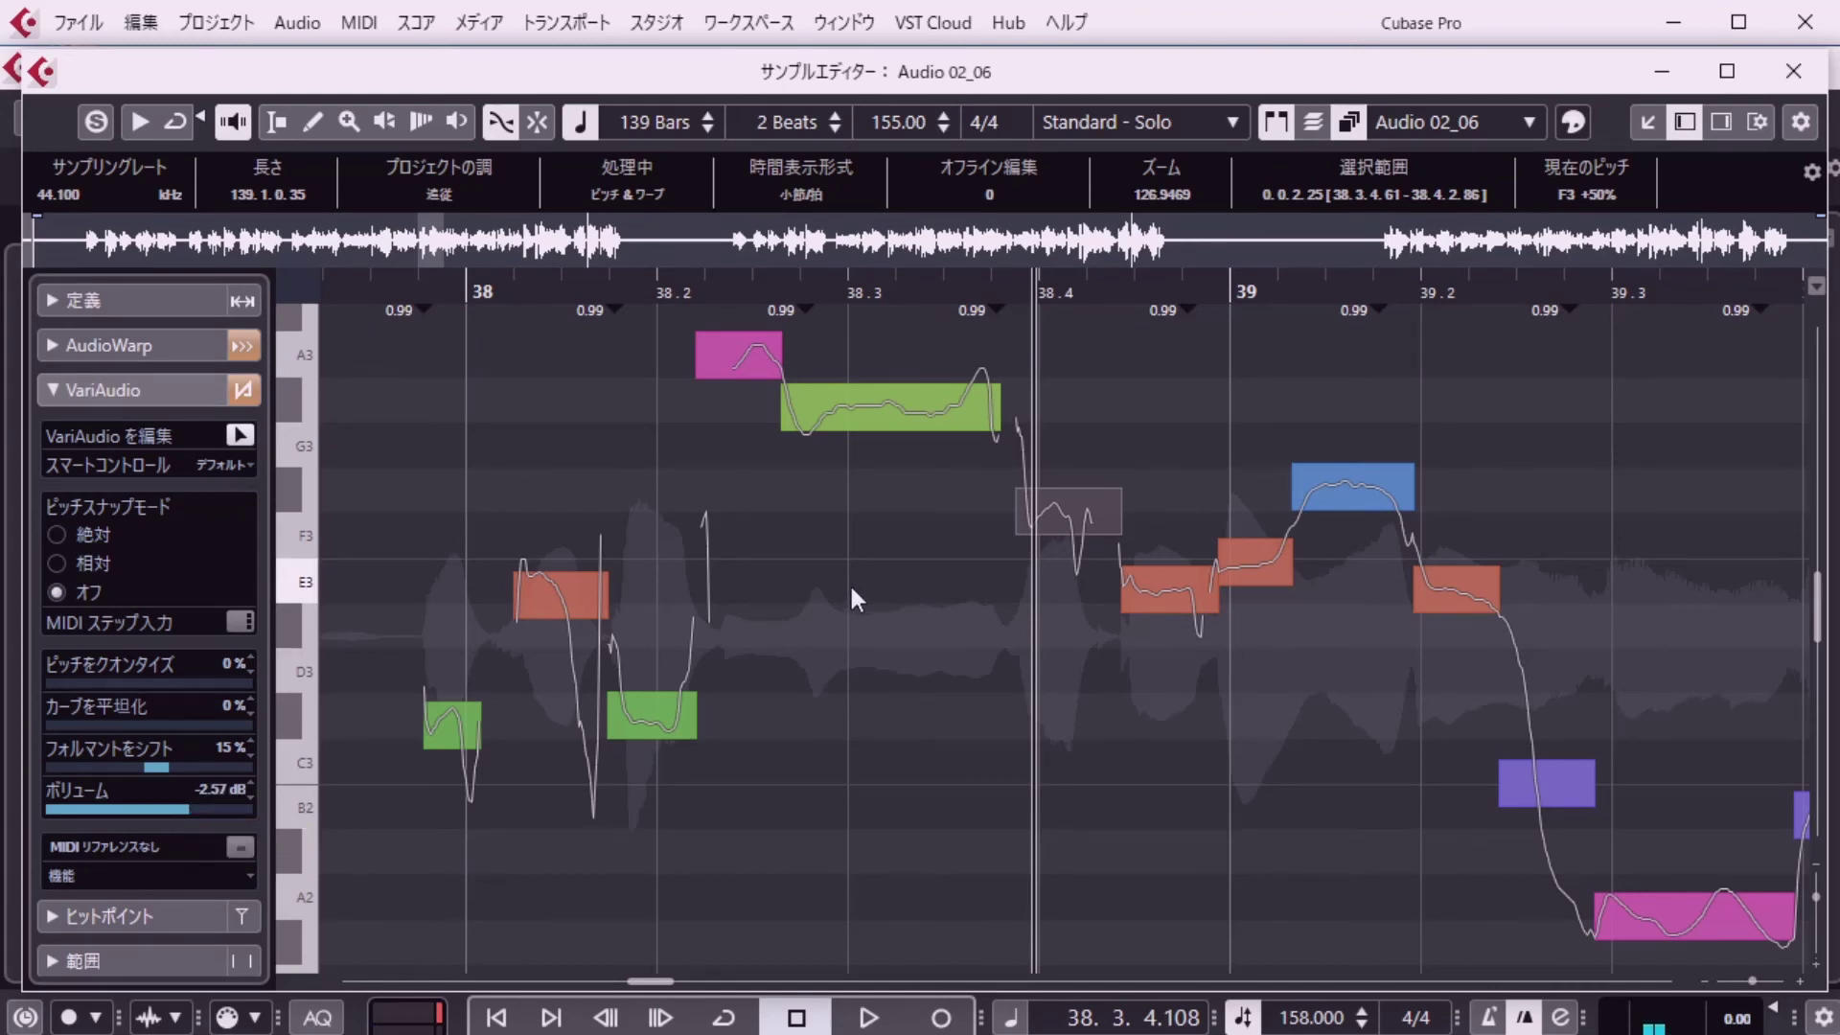
pyautogui.press('KP_1')
pyautogui.press('space')
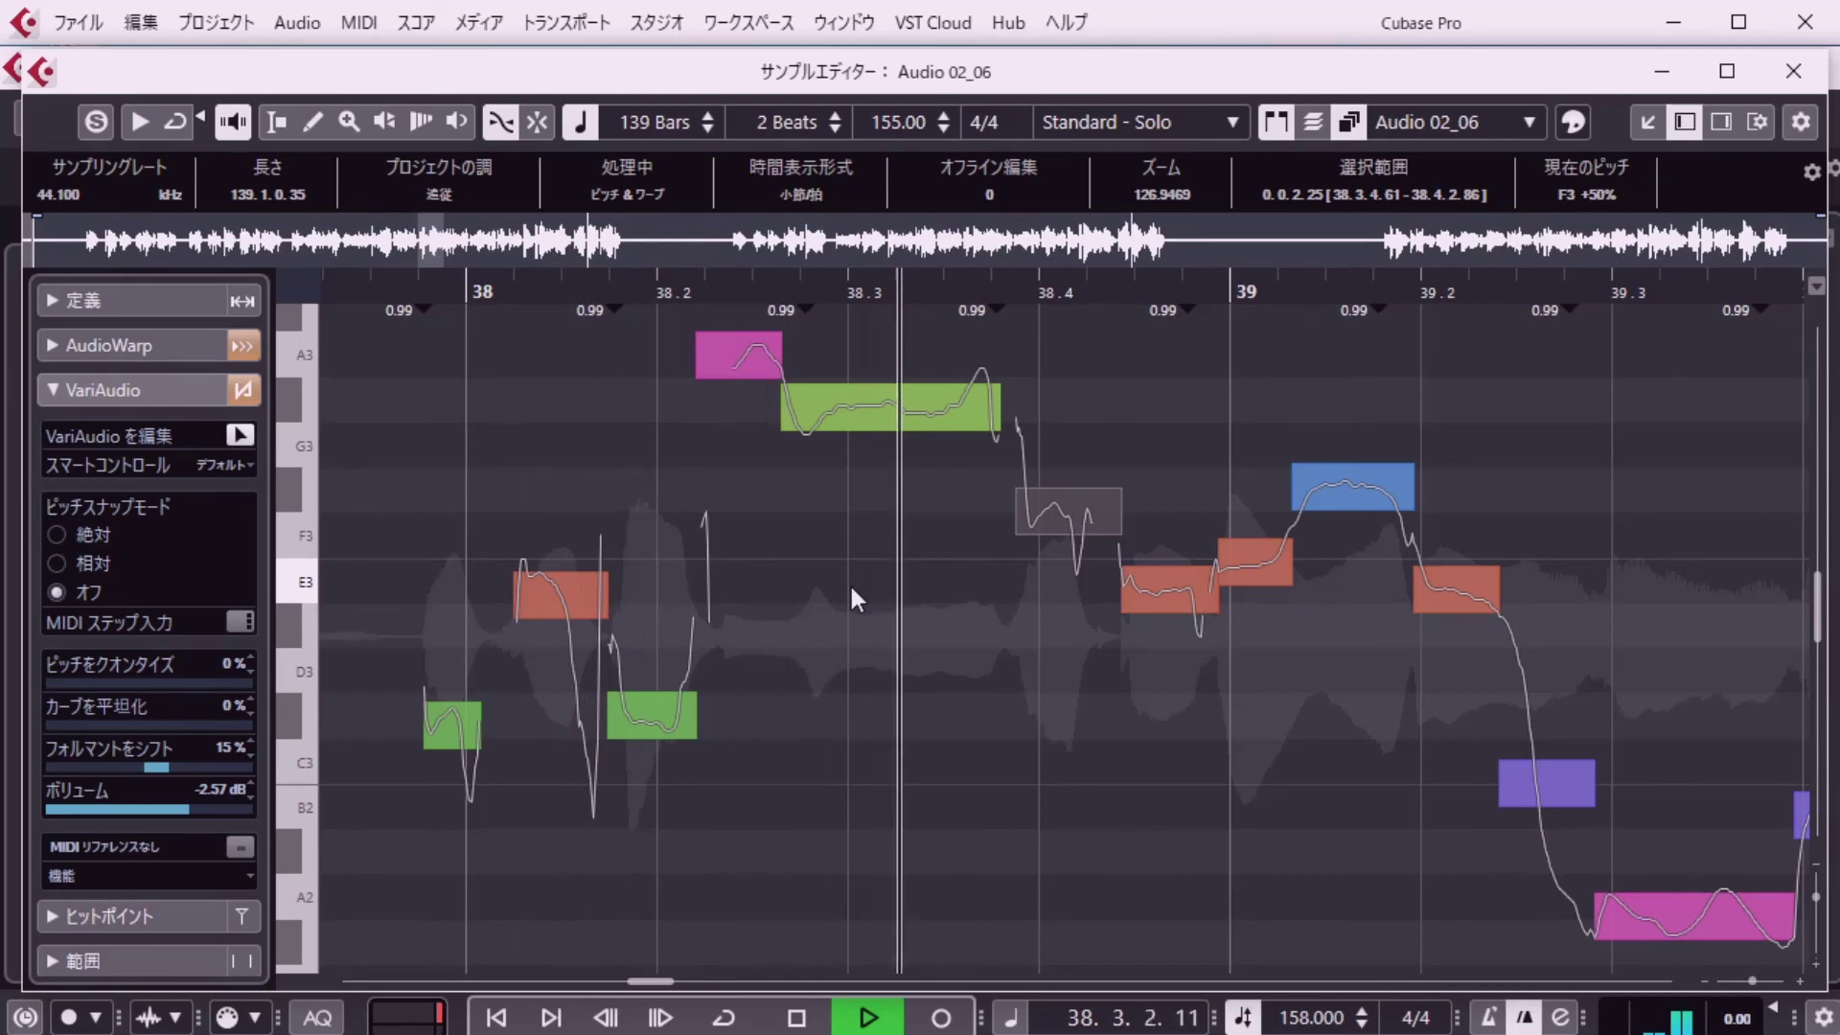
pyautogui.press('space')
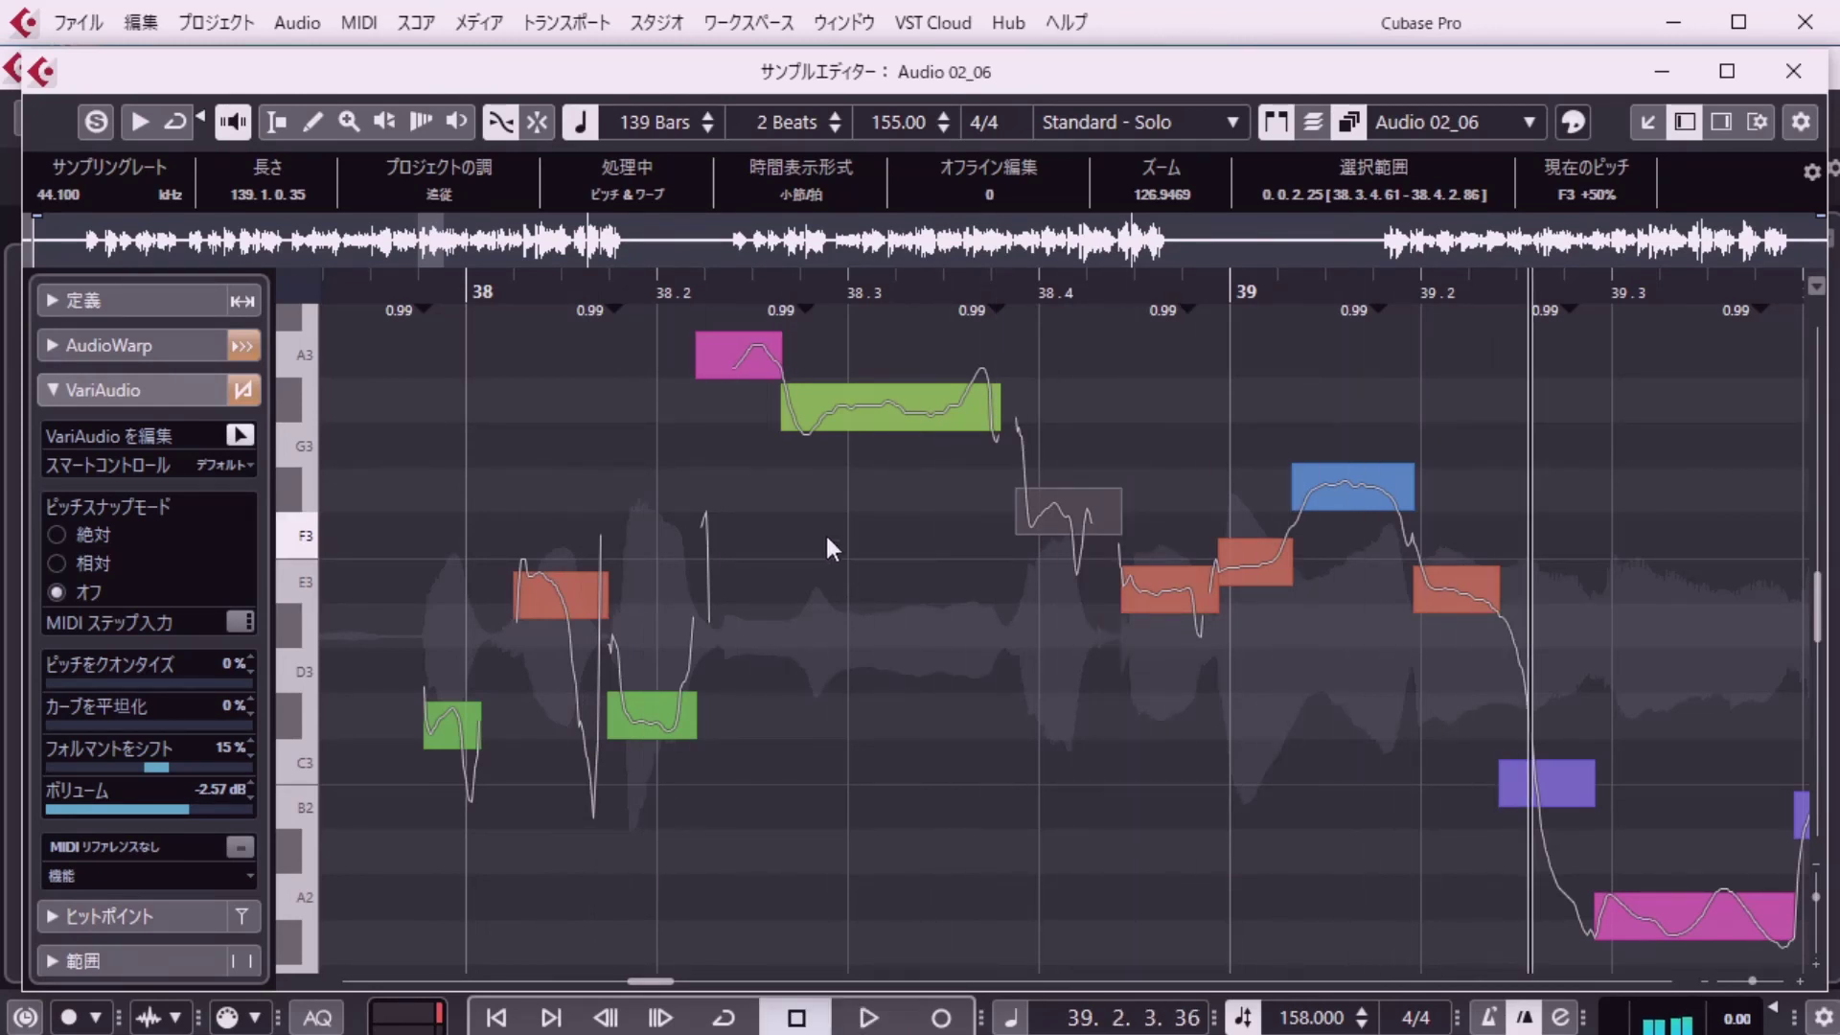
# Raise the F3 note's volume to -0.91 dB and play from bar 38 into bar 39.
pyautogui.click(197, 809)
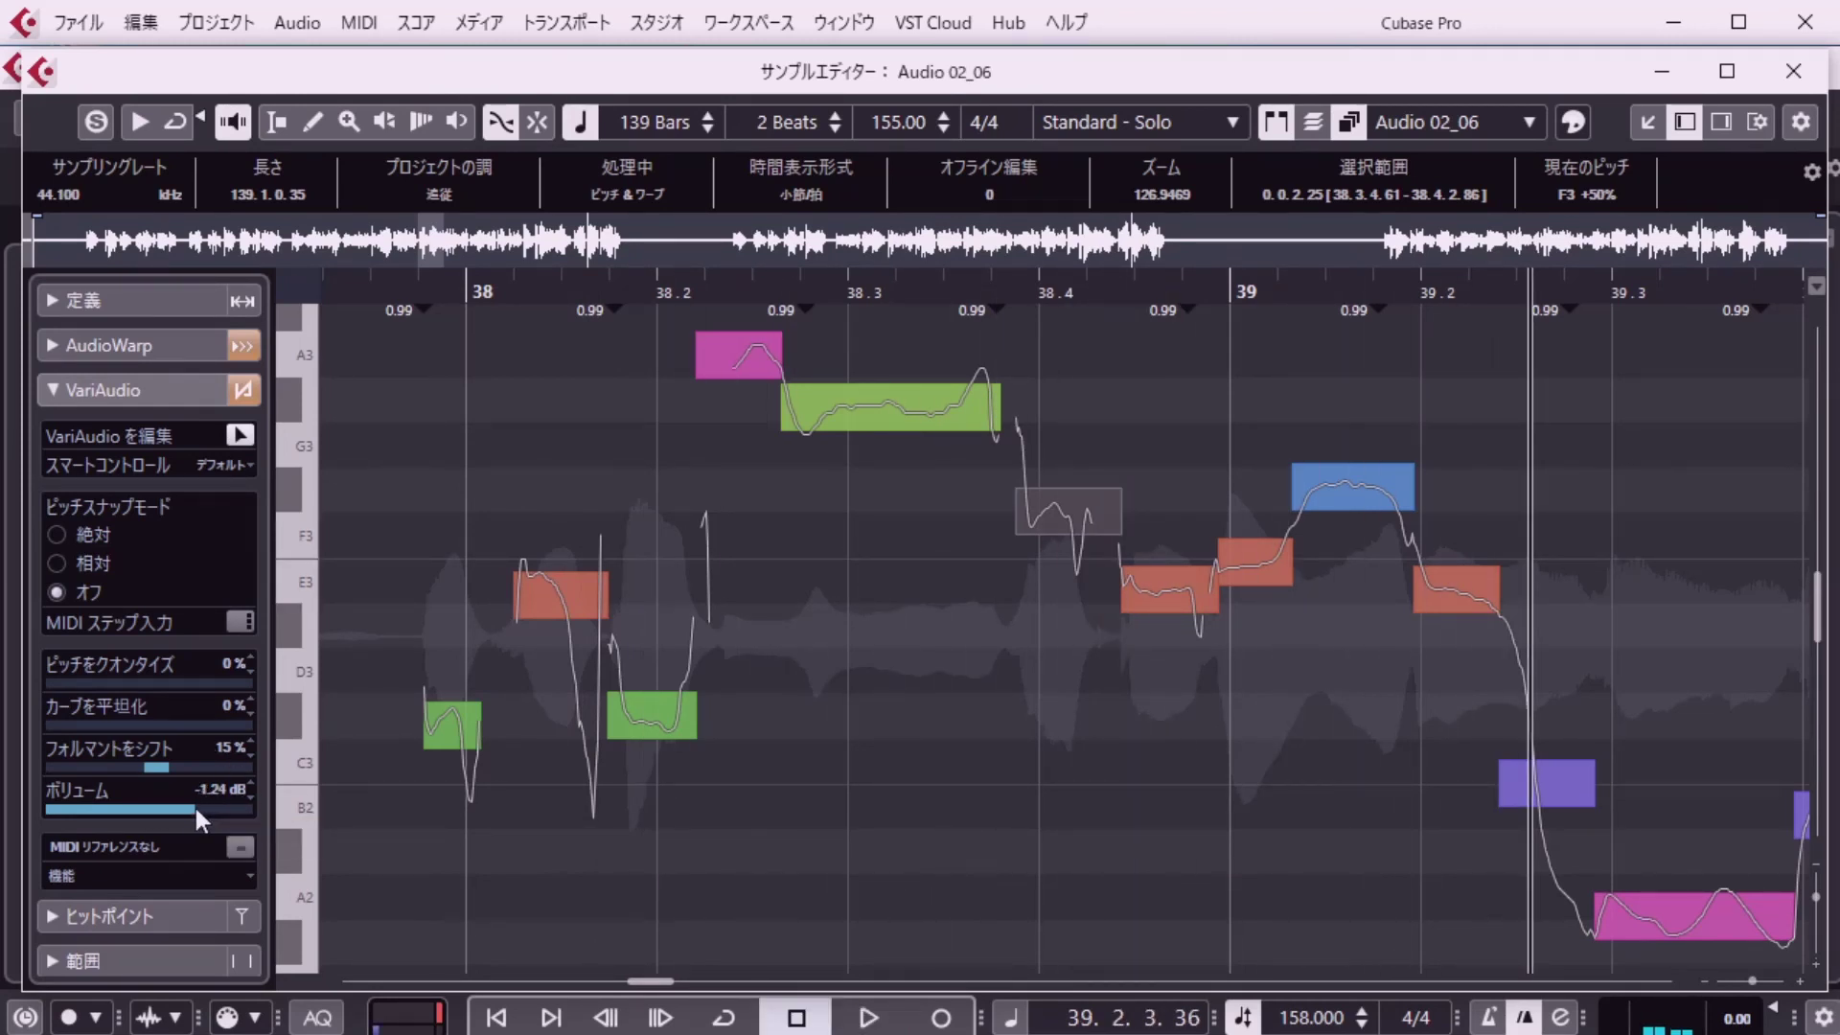
pyautogui.press('space')
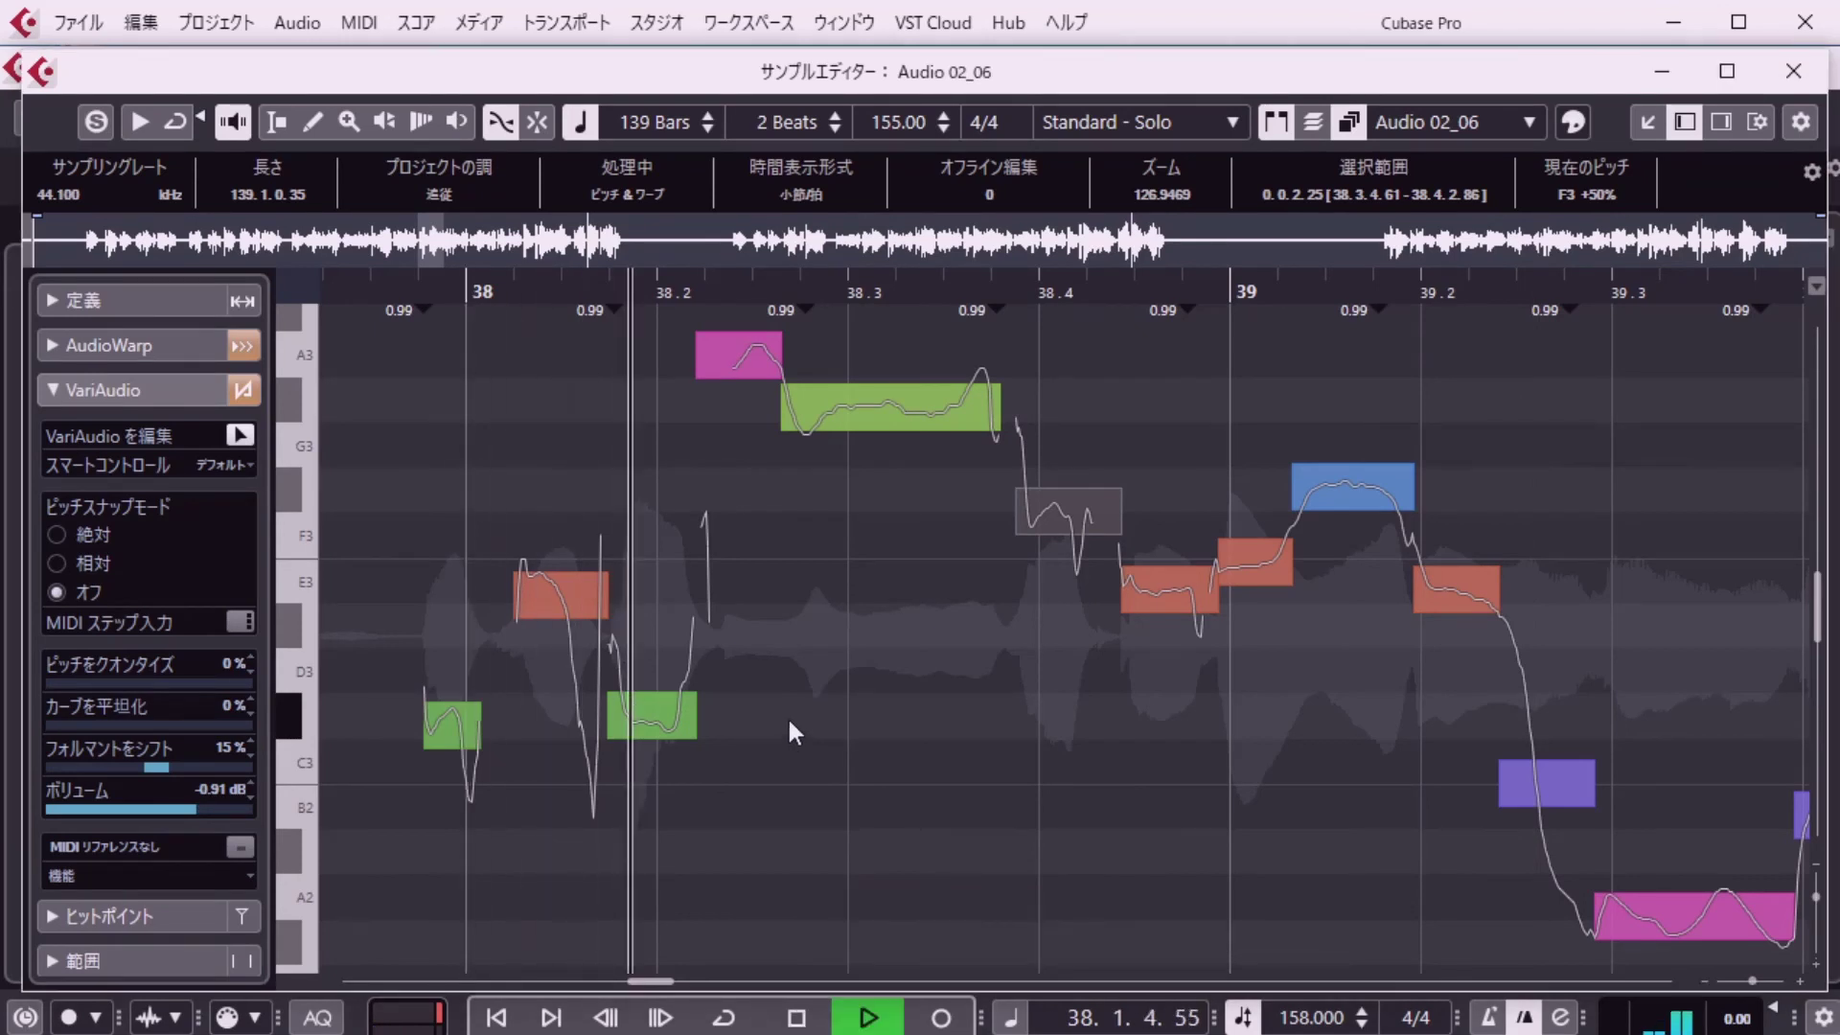
pyautogui.press('space')
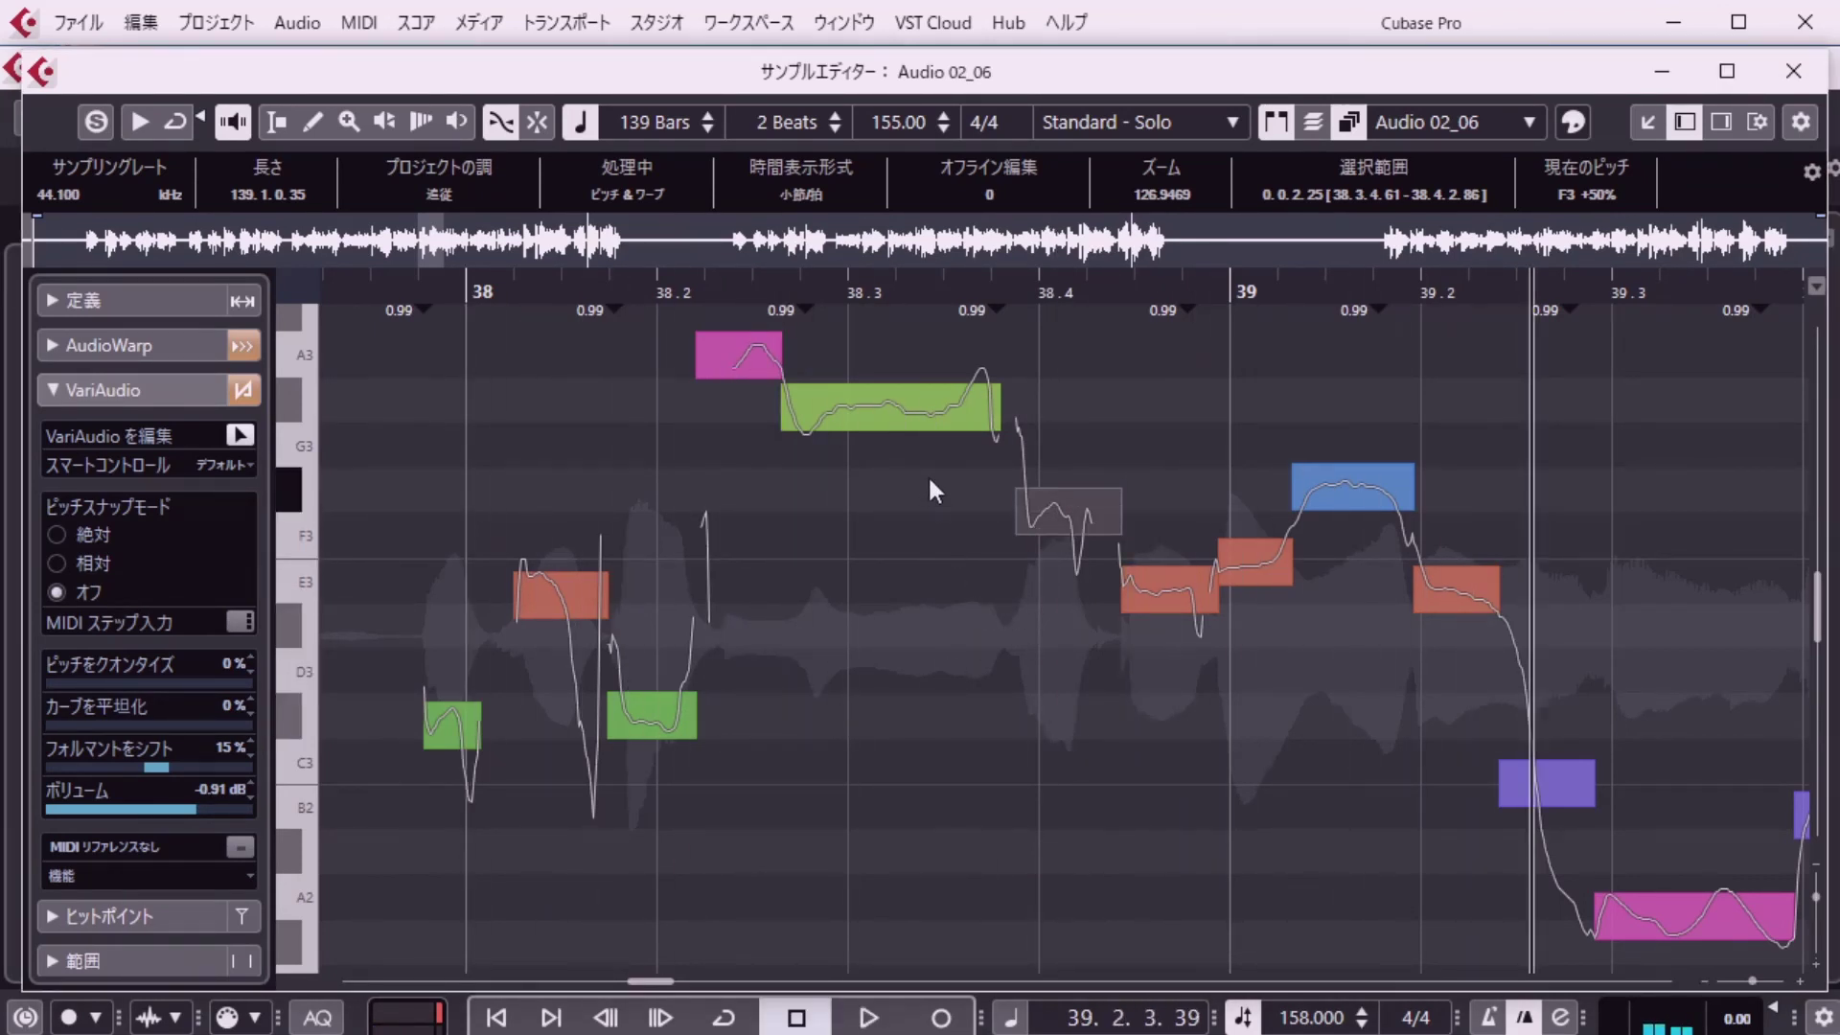
# Set the volume of the G#3 note at 38.3 to 0.09 dB and the E3 note after 38.4 to 1.75 dB.
pyautogui.click(927, 431)
pyautogui.click(923, 421)
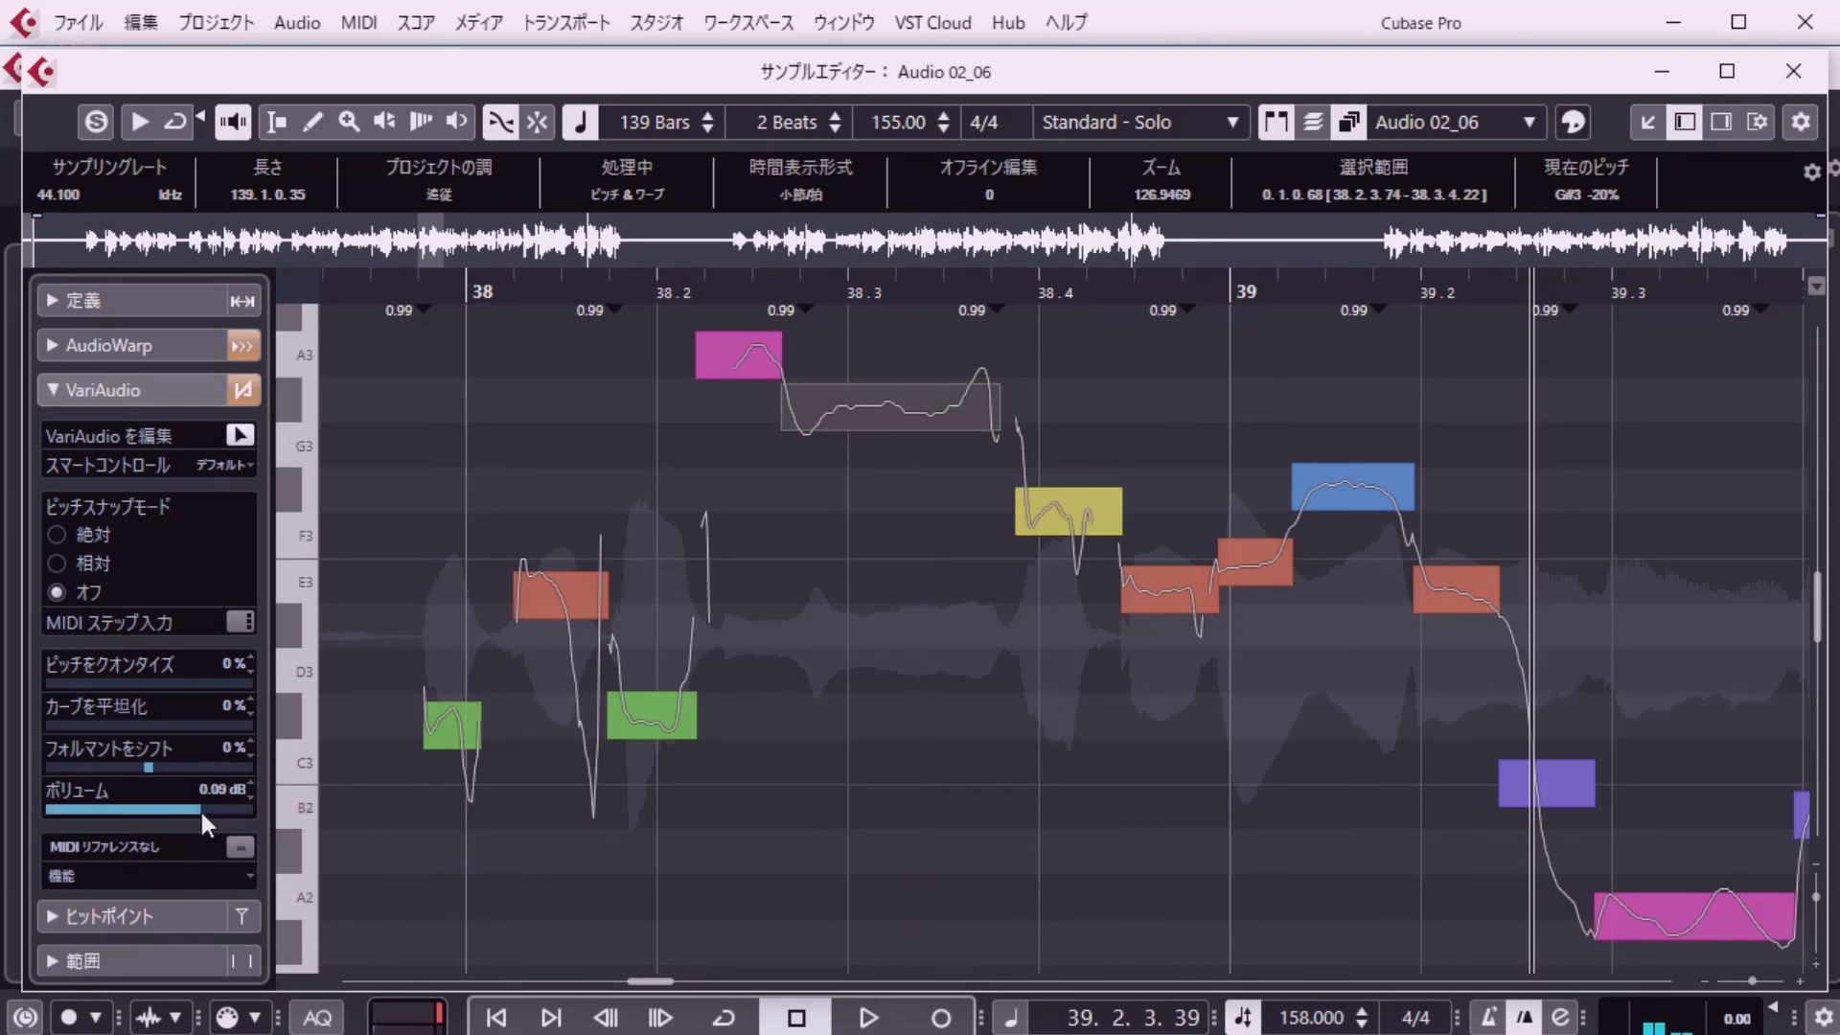
pyautogui.click(1128, 605)
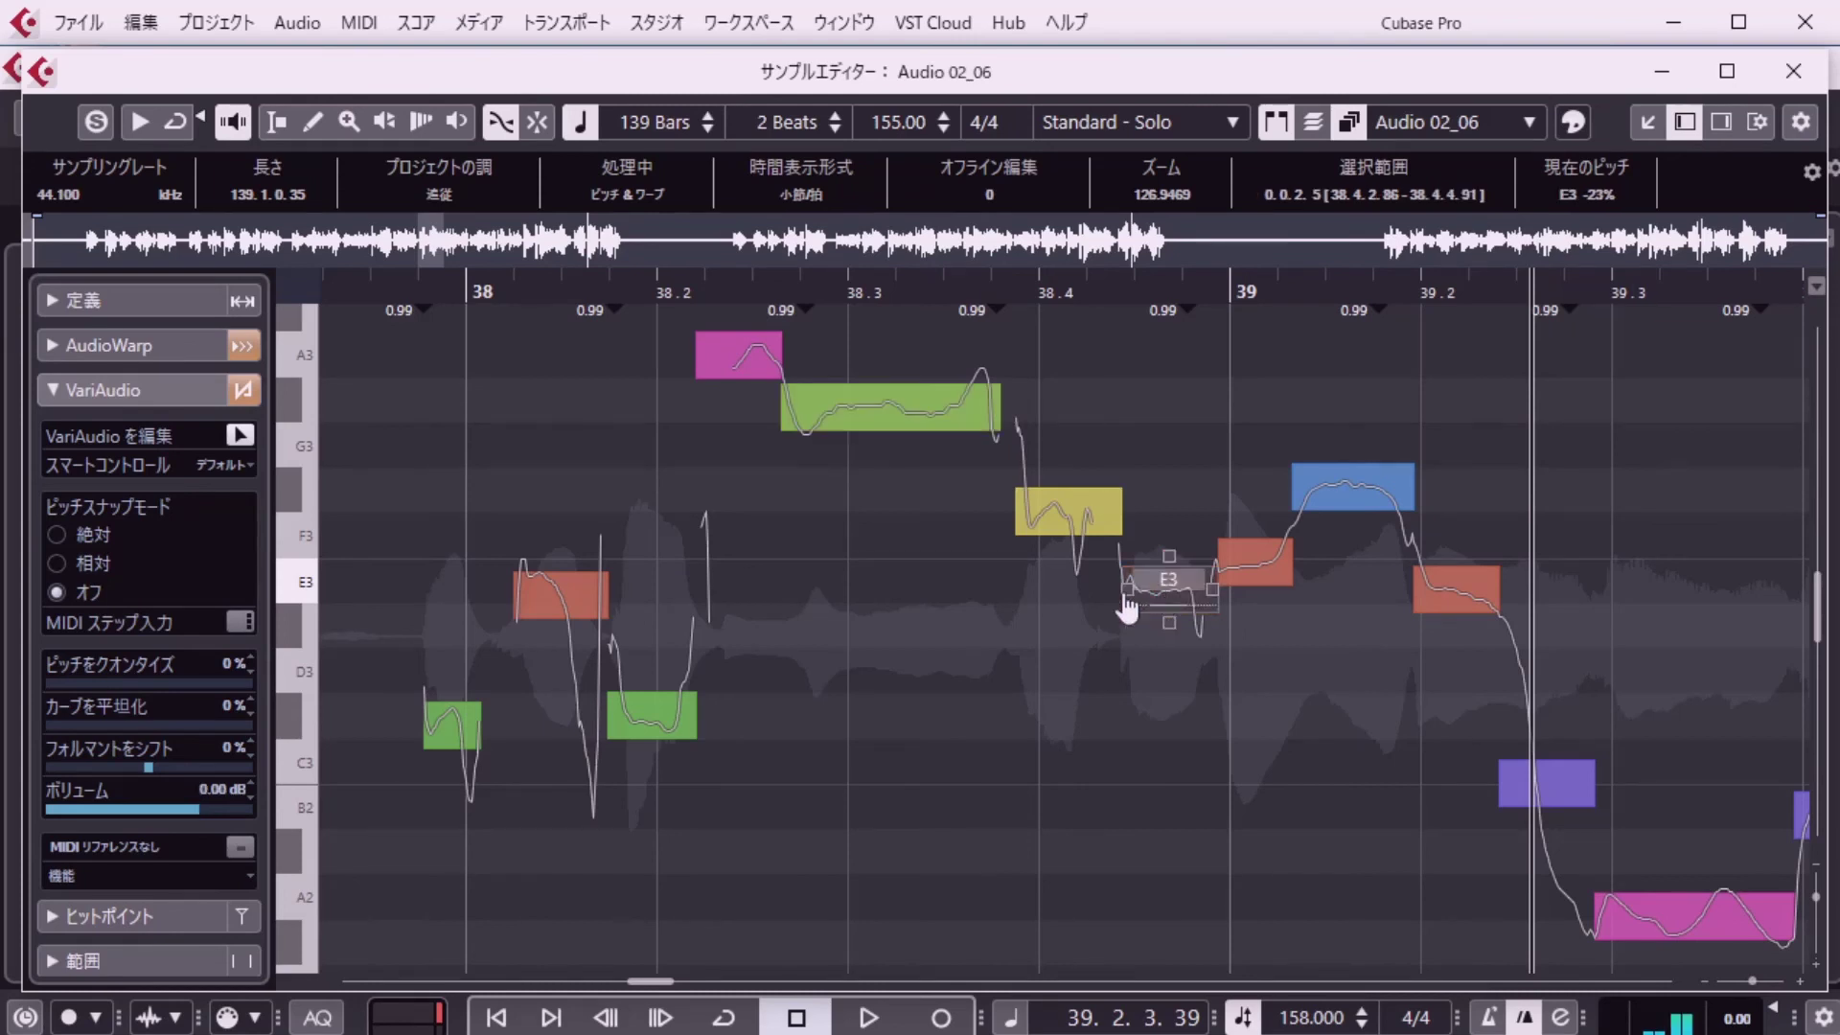
pyautogui.click(208, 809)
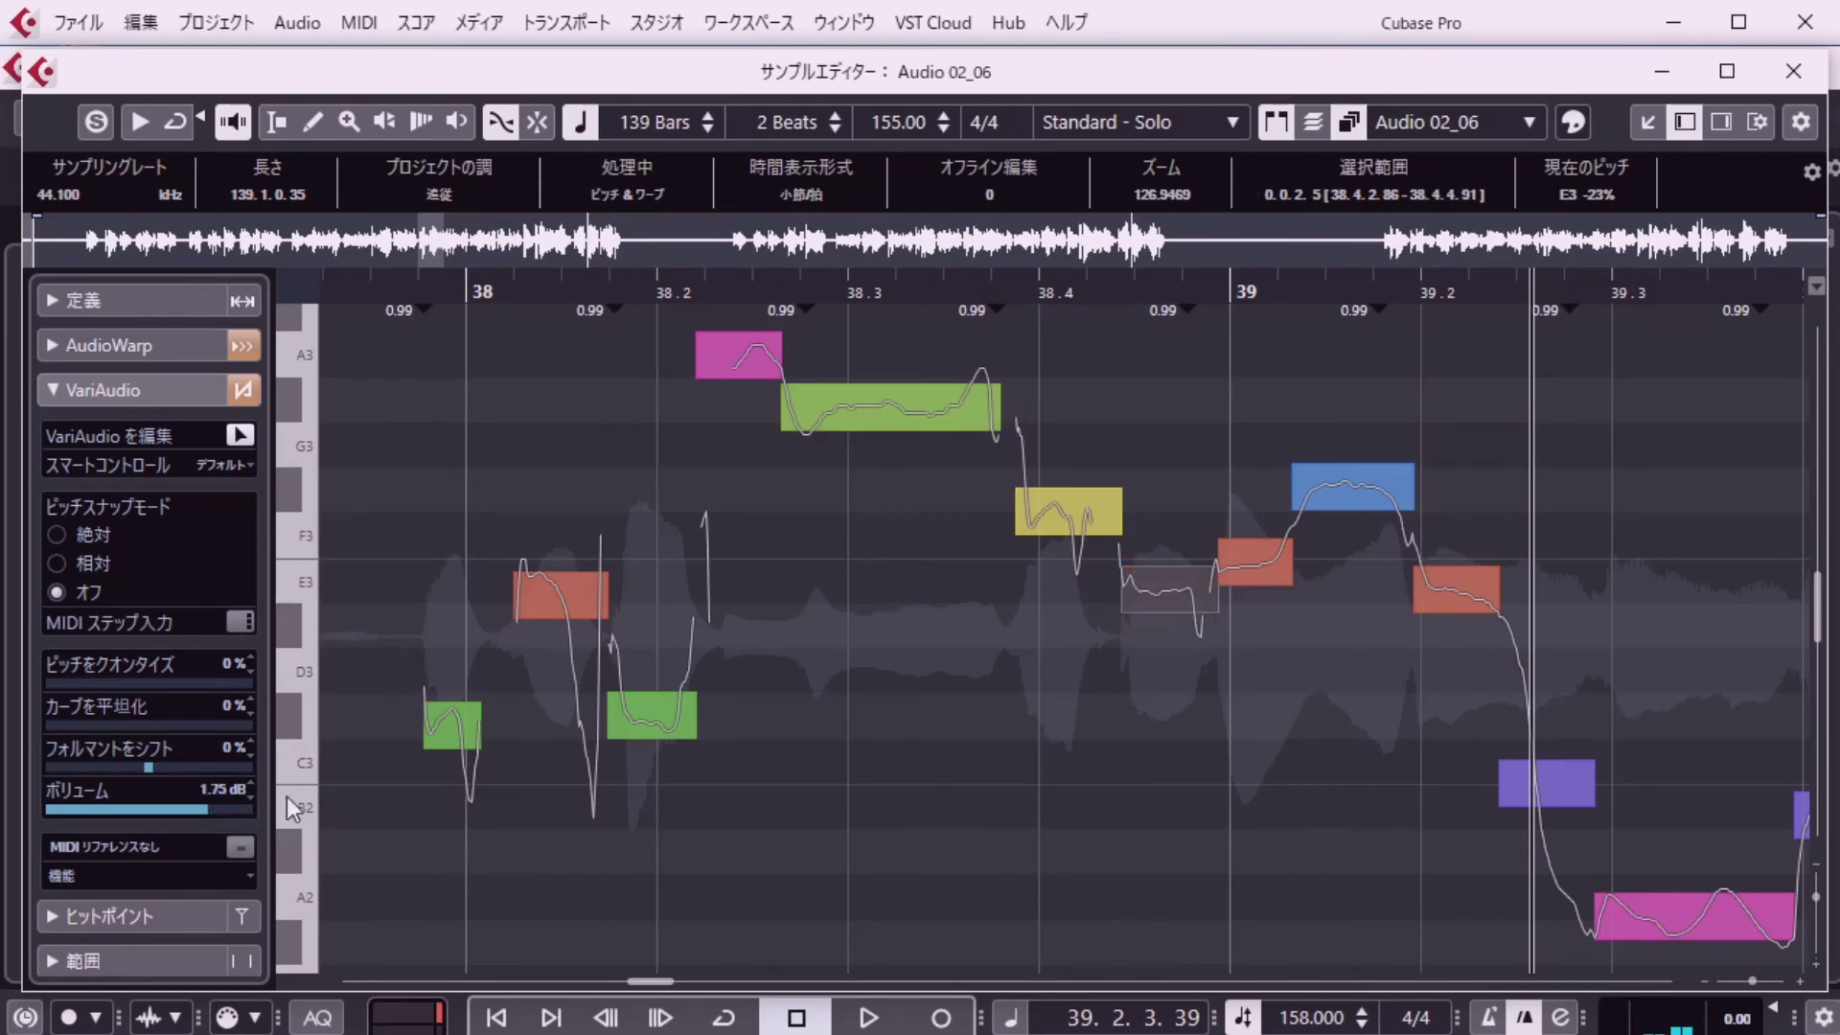
# Return to bar 38 and replay the phrase to check the volume balance between the adjusted notes.
pyautogui.press('KP_1')
pyautogui.press('space')
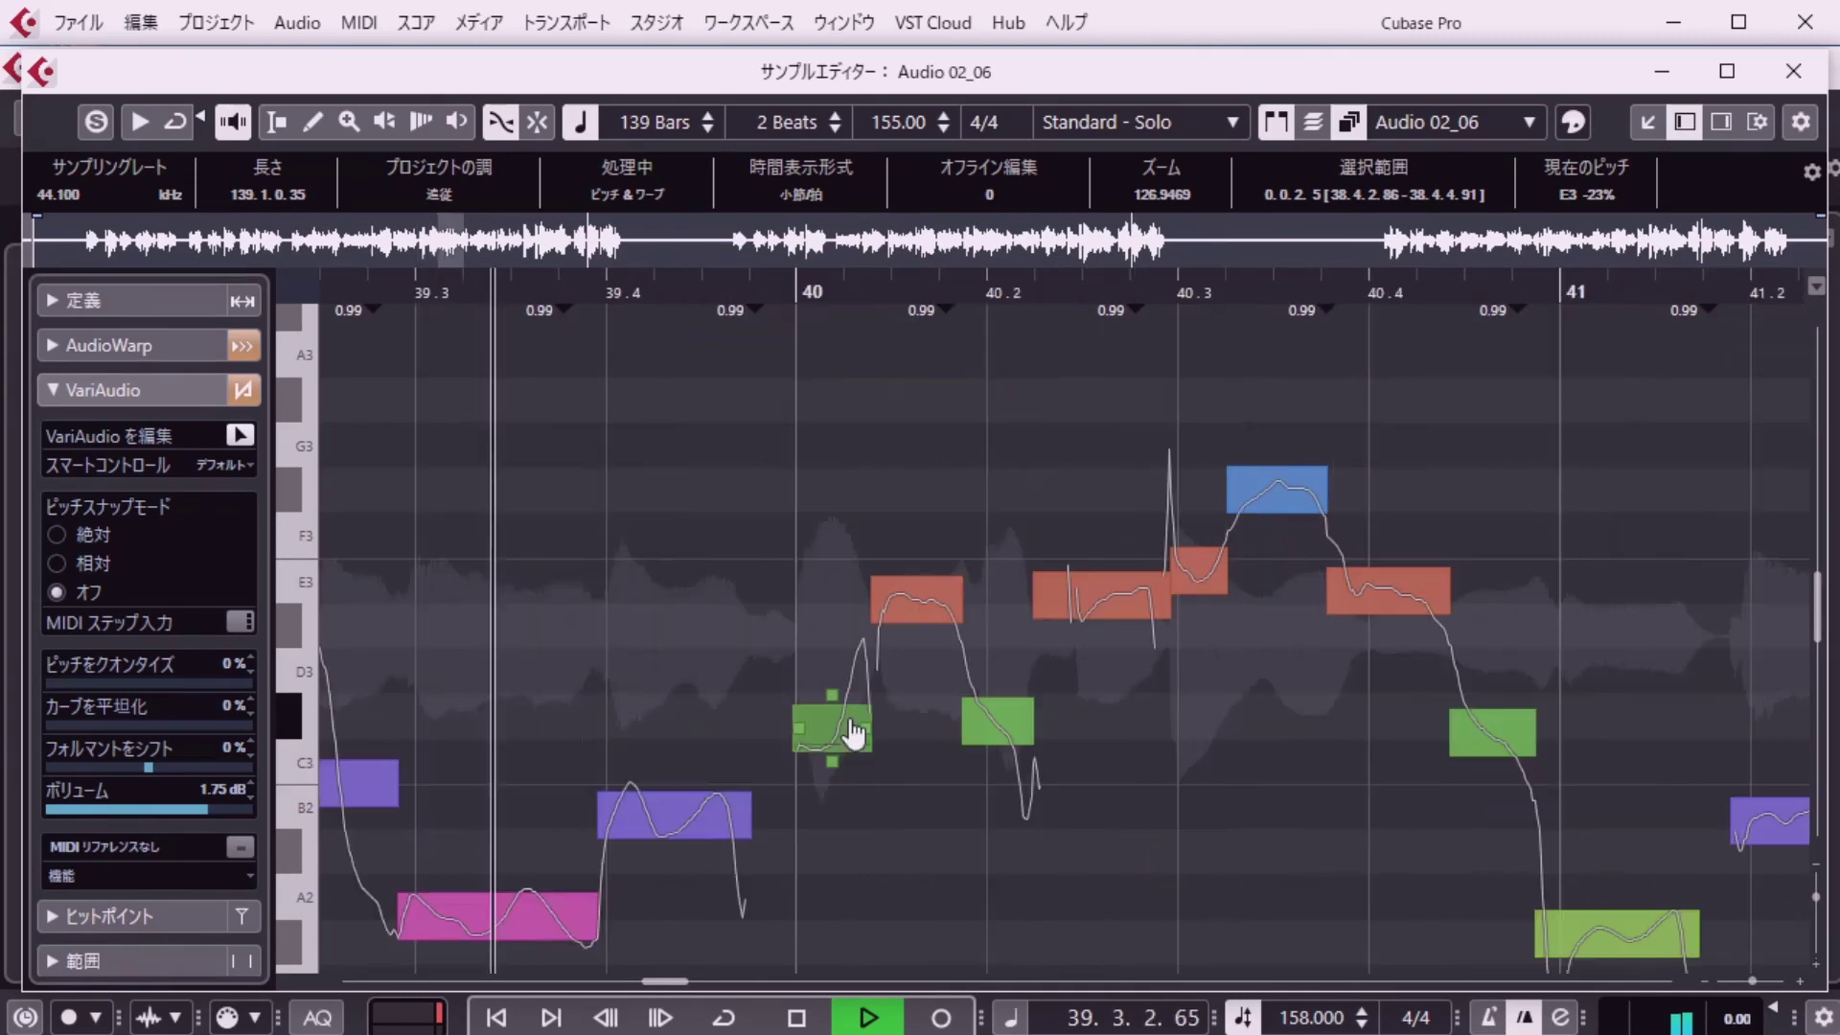
pyautogui.press('KP_1')
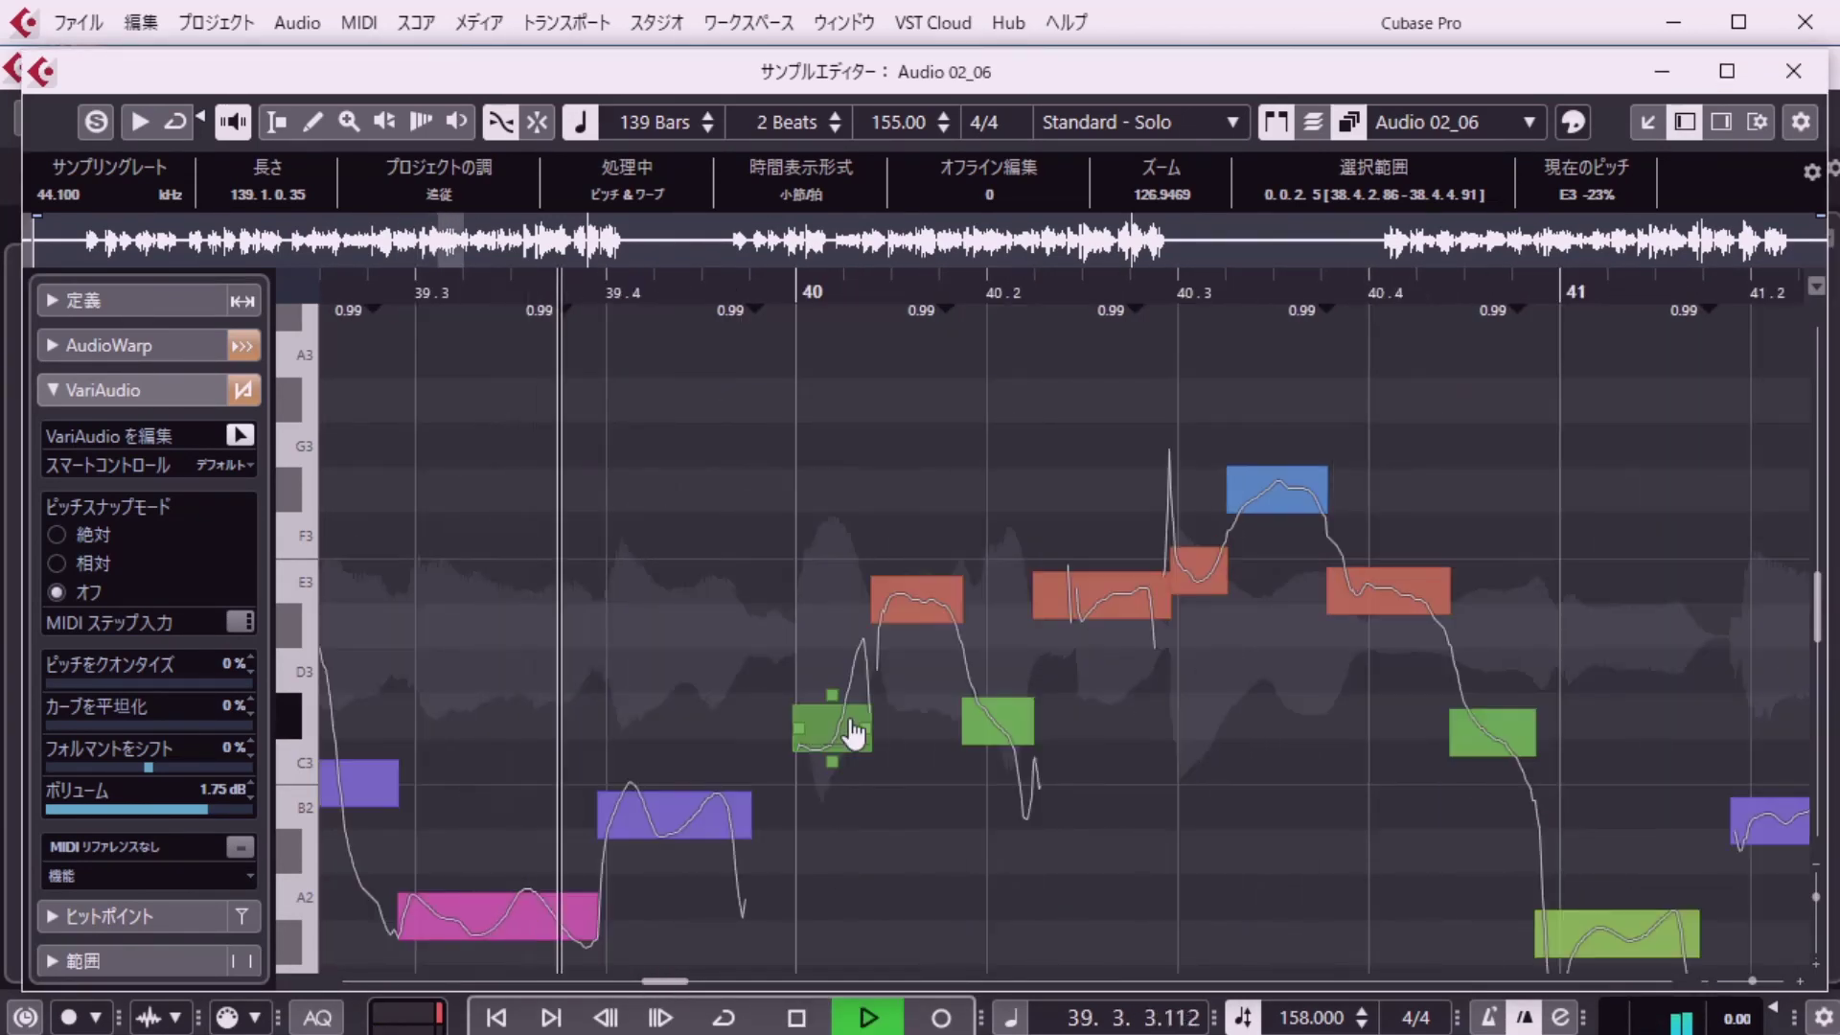
pyautogui.press('space')
pyautogui.press('KP_1')
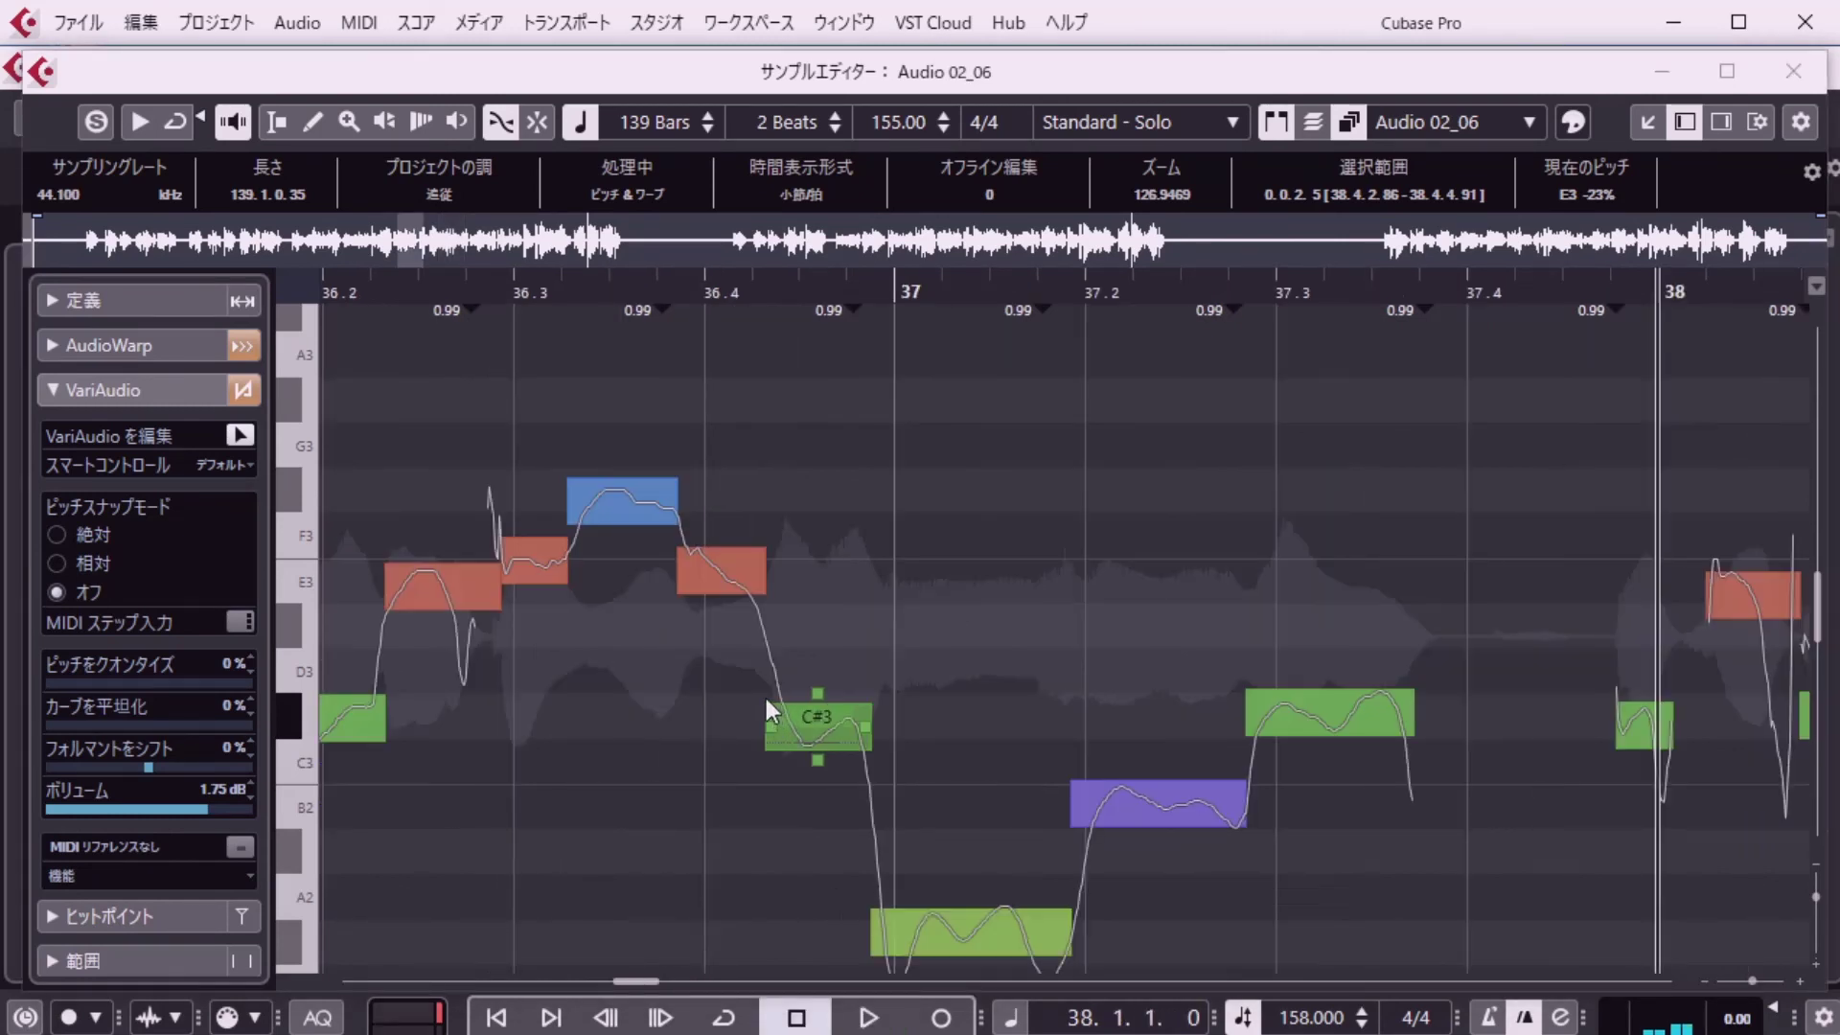
pyautogui.press('space')
pyautogui.press('space')
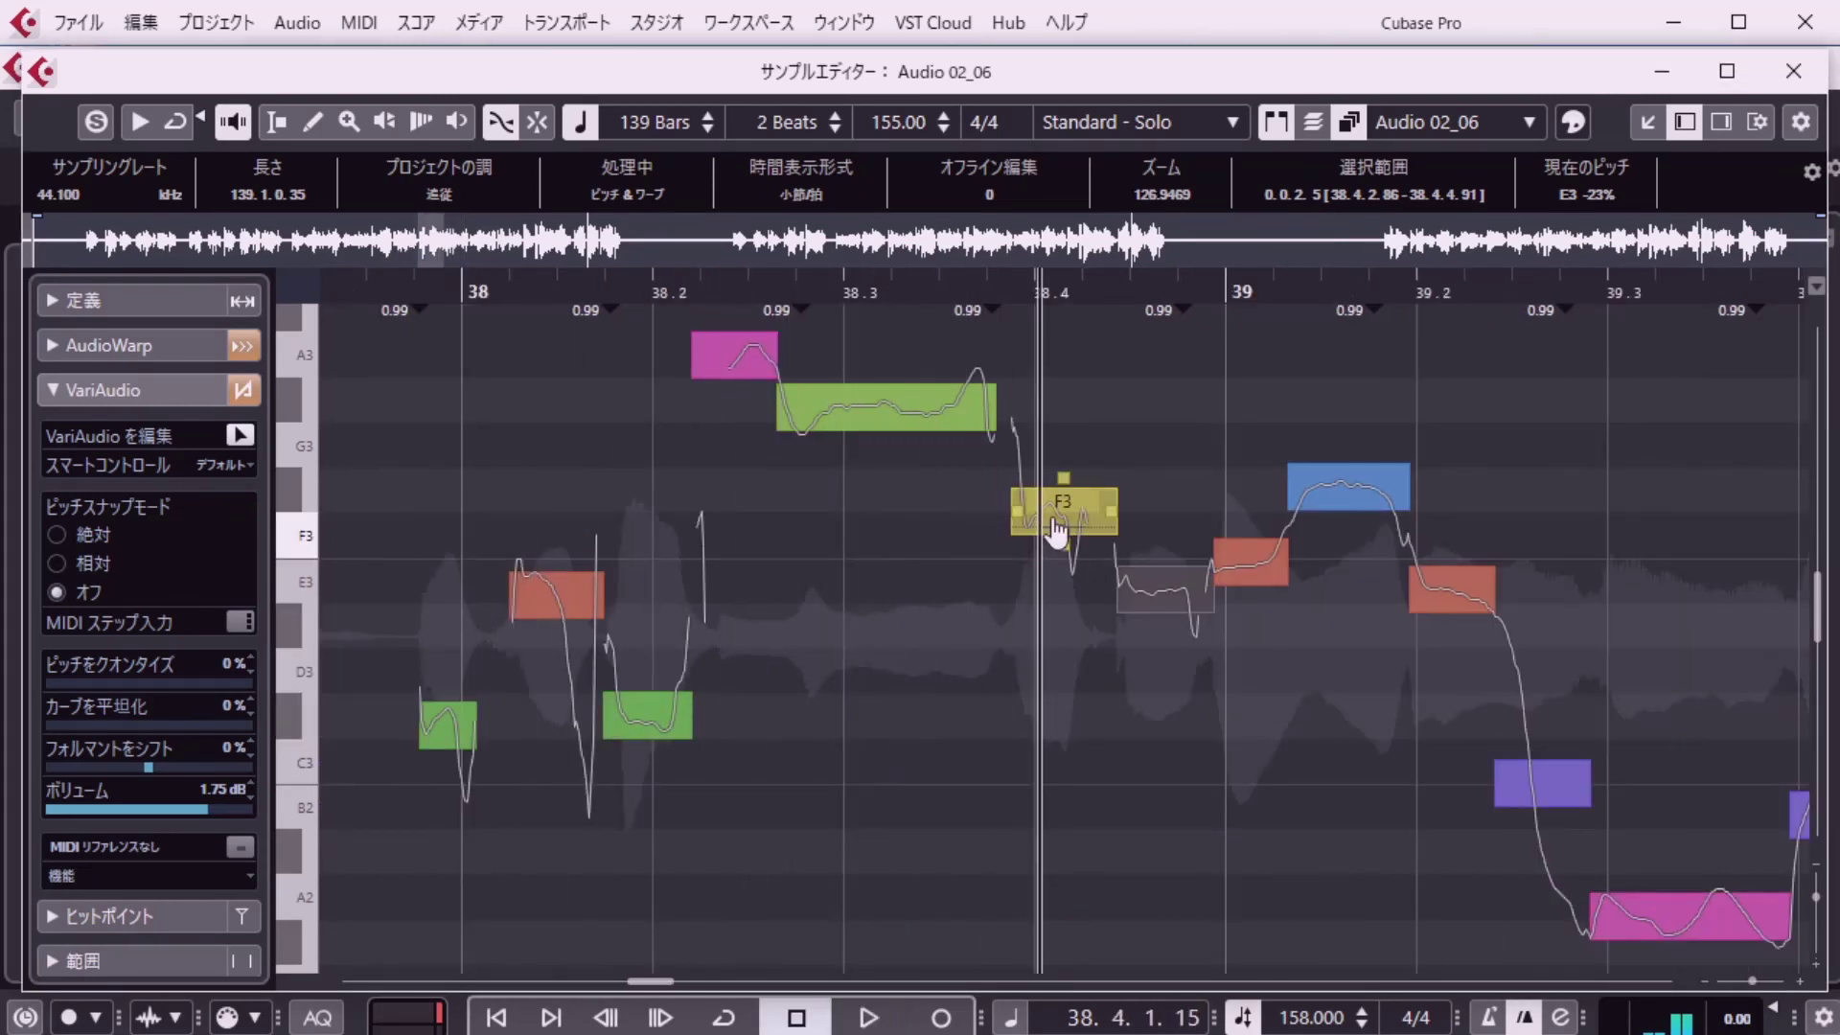
# Set the volume of the F3 note at 38.4 to -1.24 dB and play from bar 38.
pyautogui.click(1060, 517)
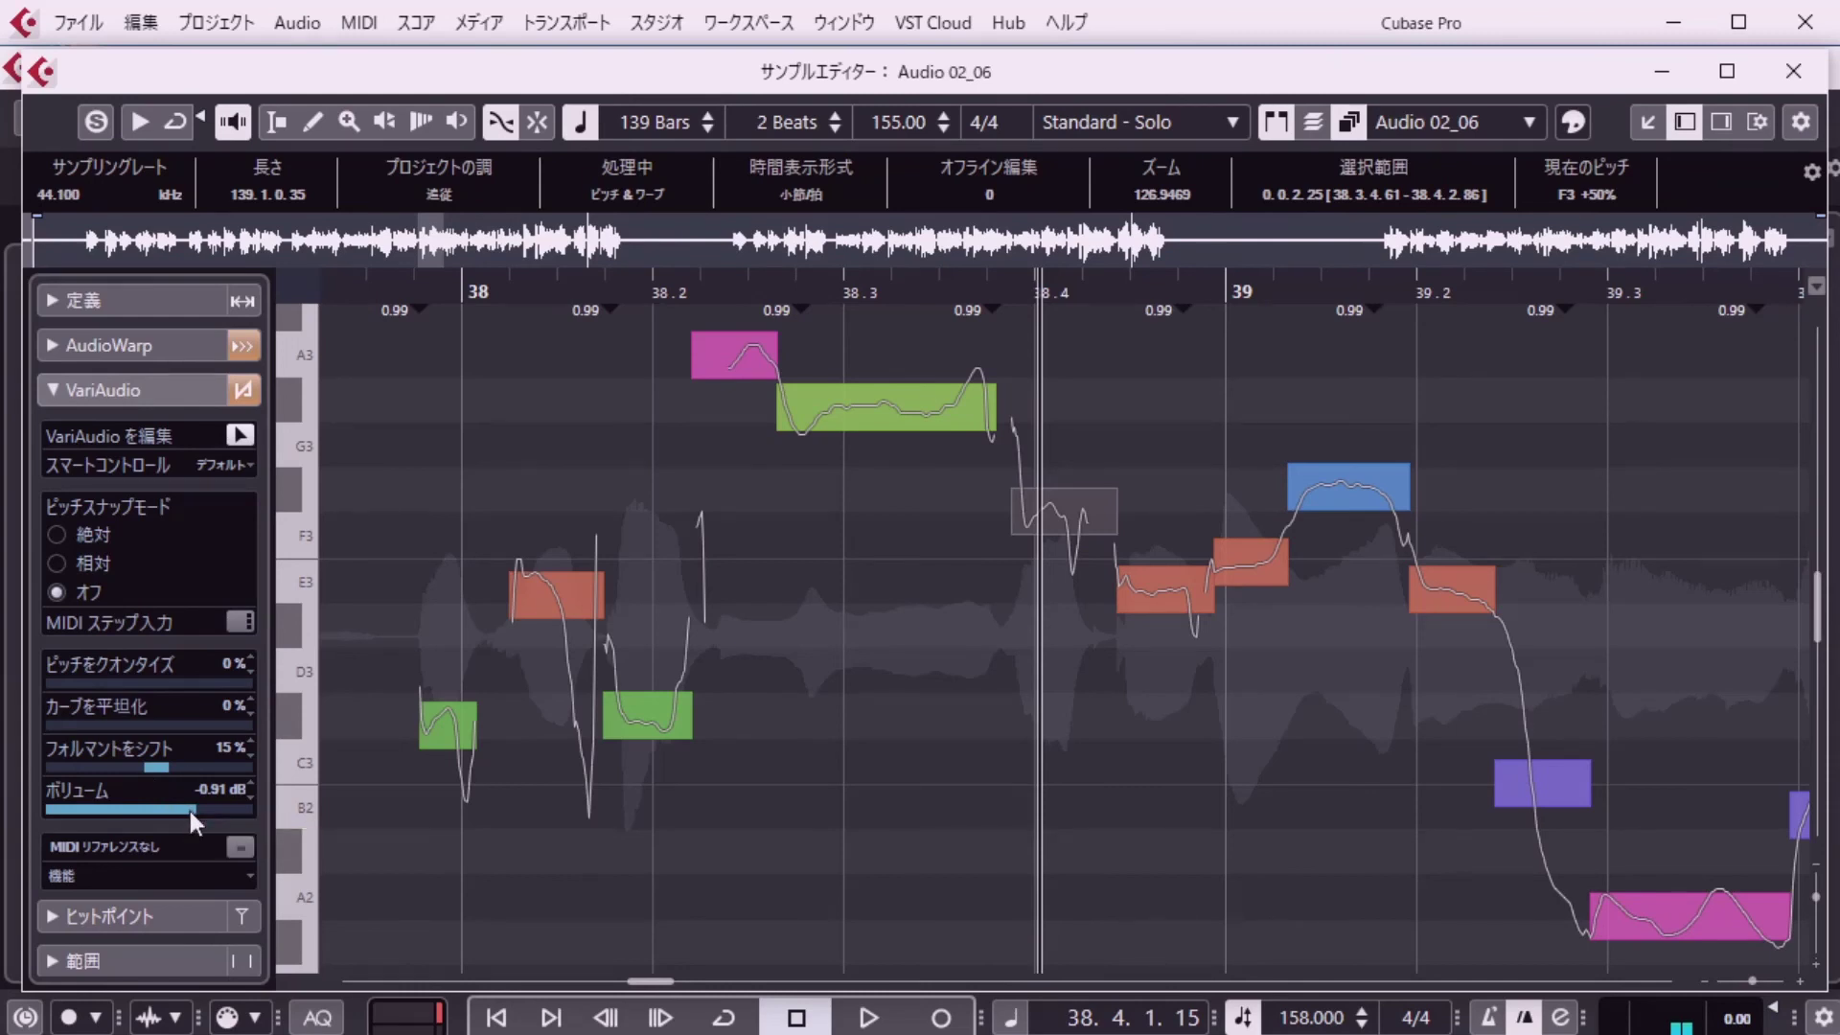
pyautogui.moveTo(189, 810); pyautogui.dragTo(196, 812)
pyautogui.press('KP_1')
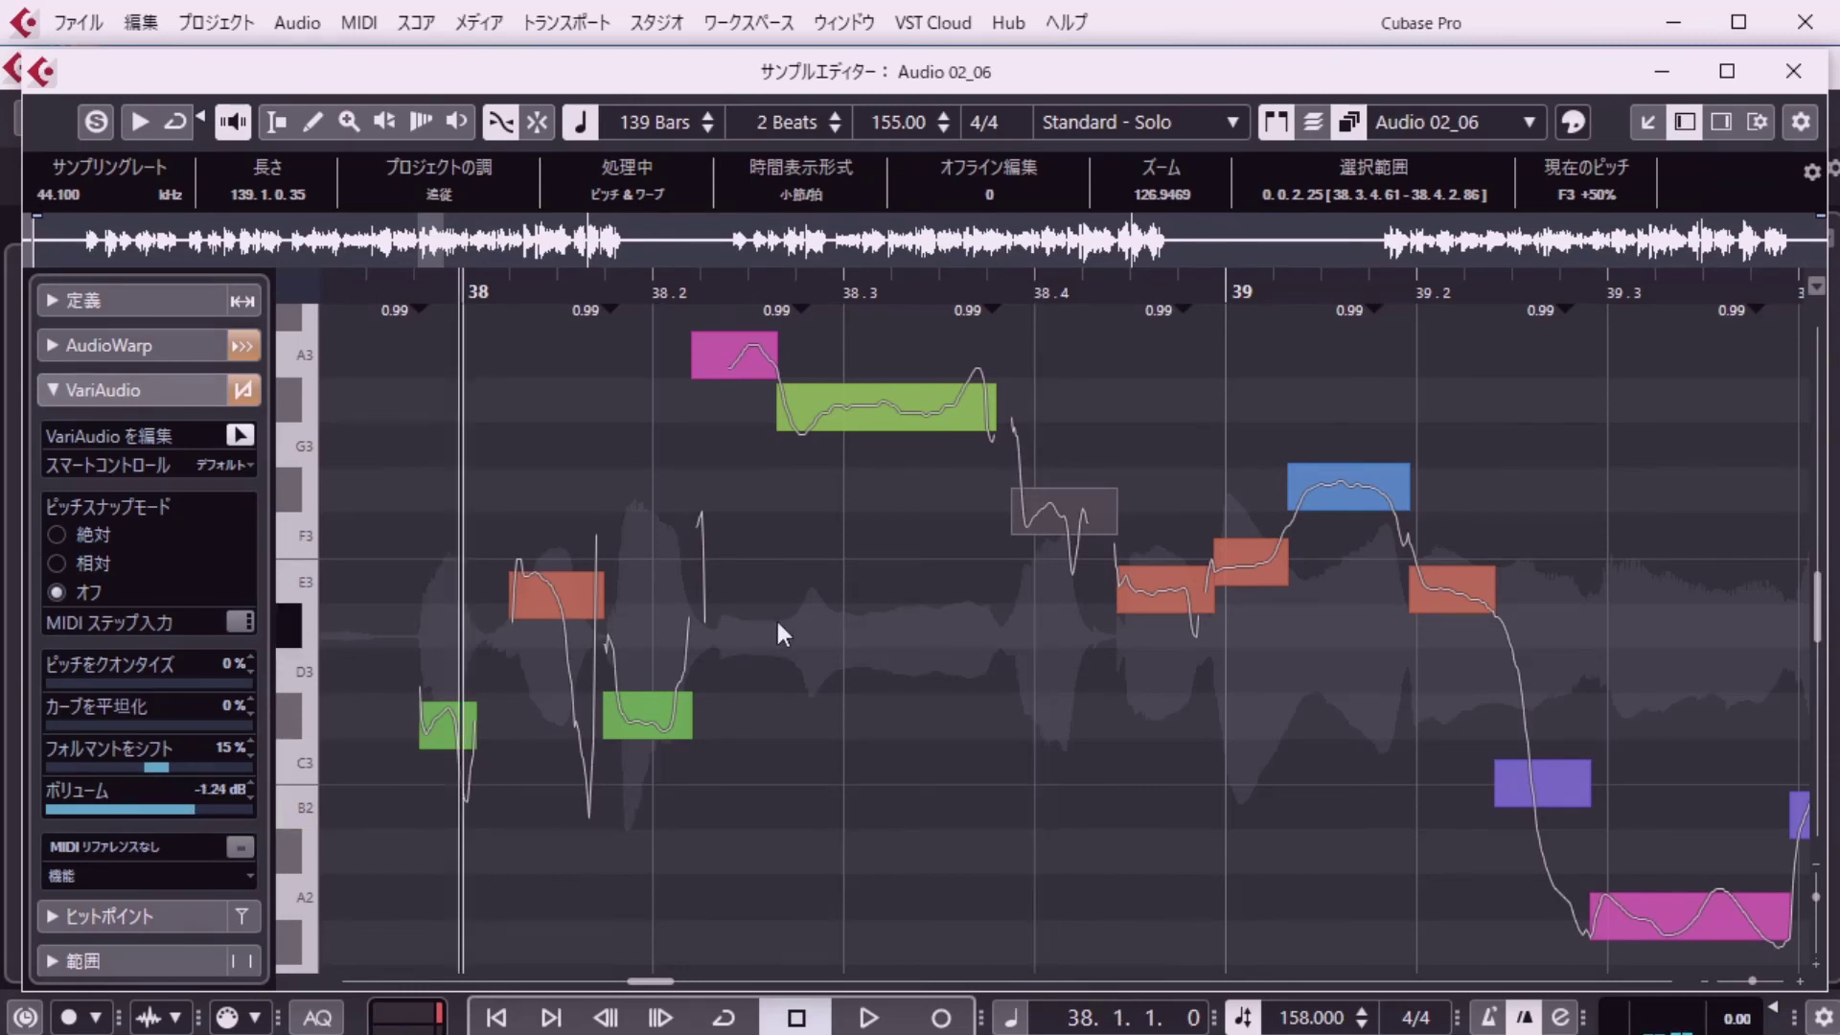
pyautogui.press('space')
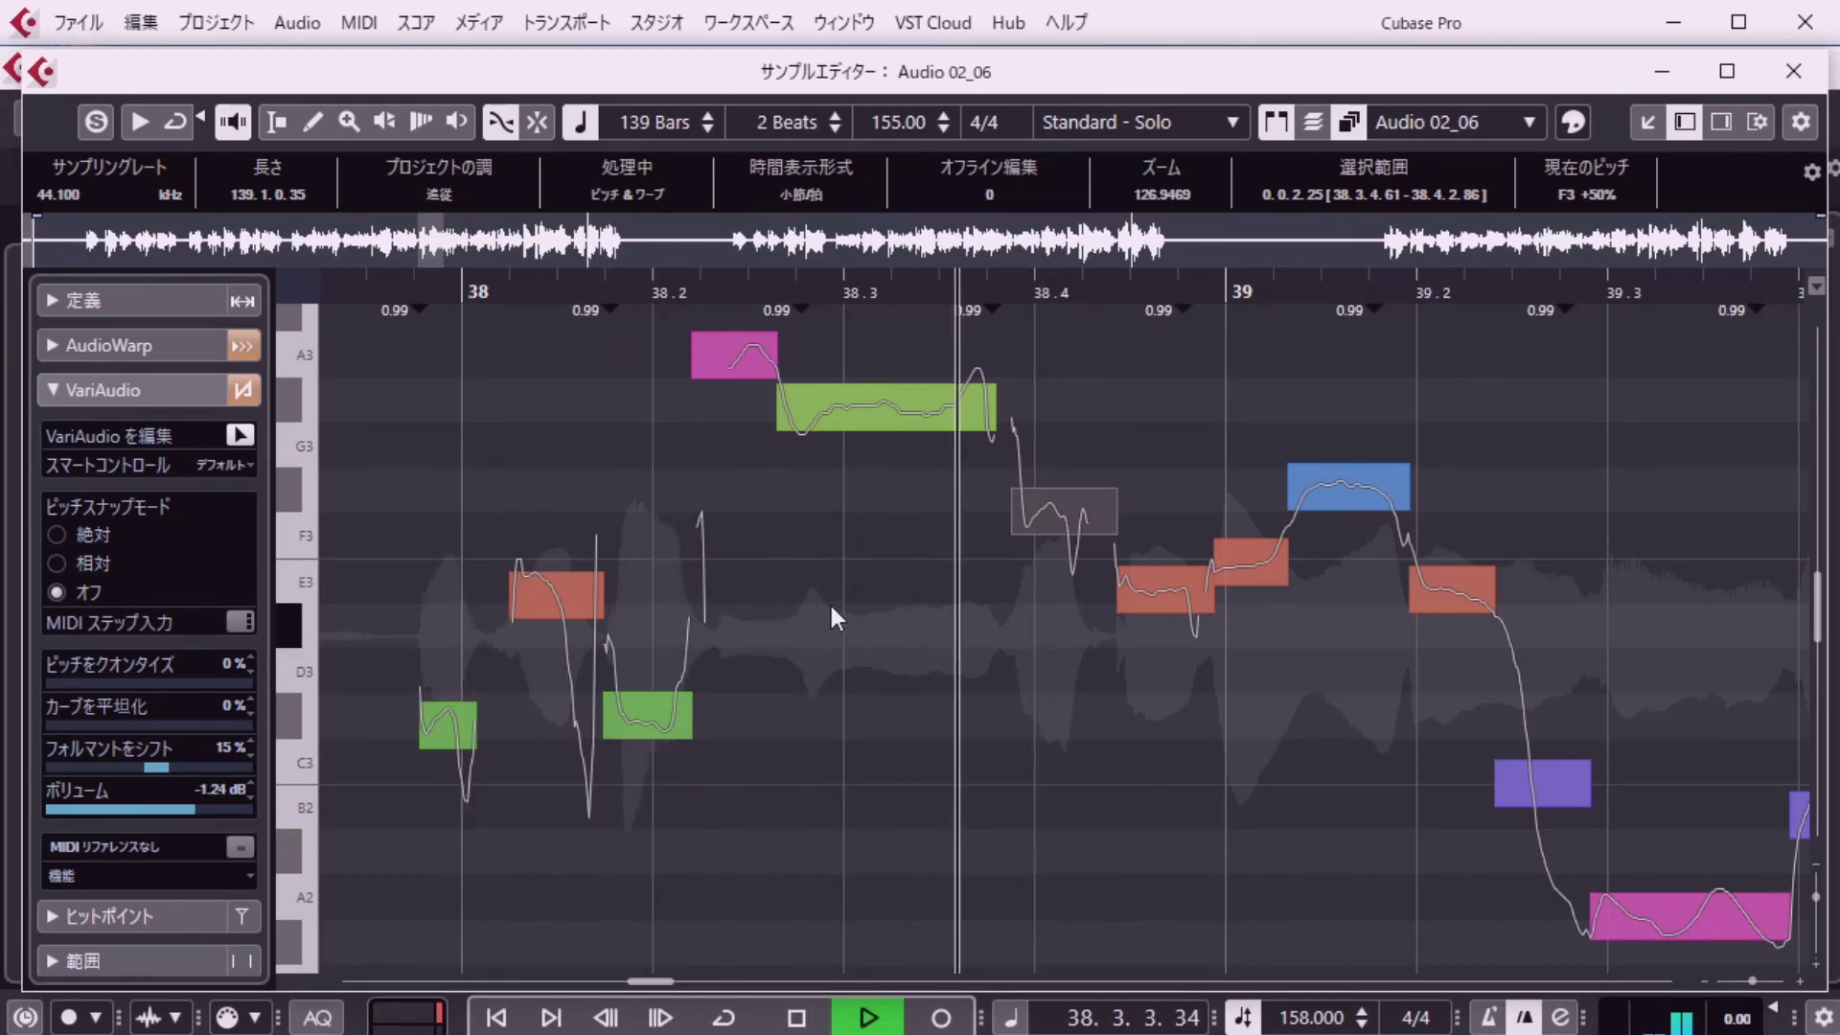
# Return to bar 38 and replay the phrase through bar 40 to check the adjusted notes.
pyautogui.press('space')
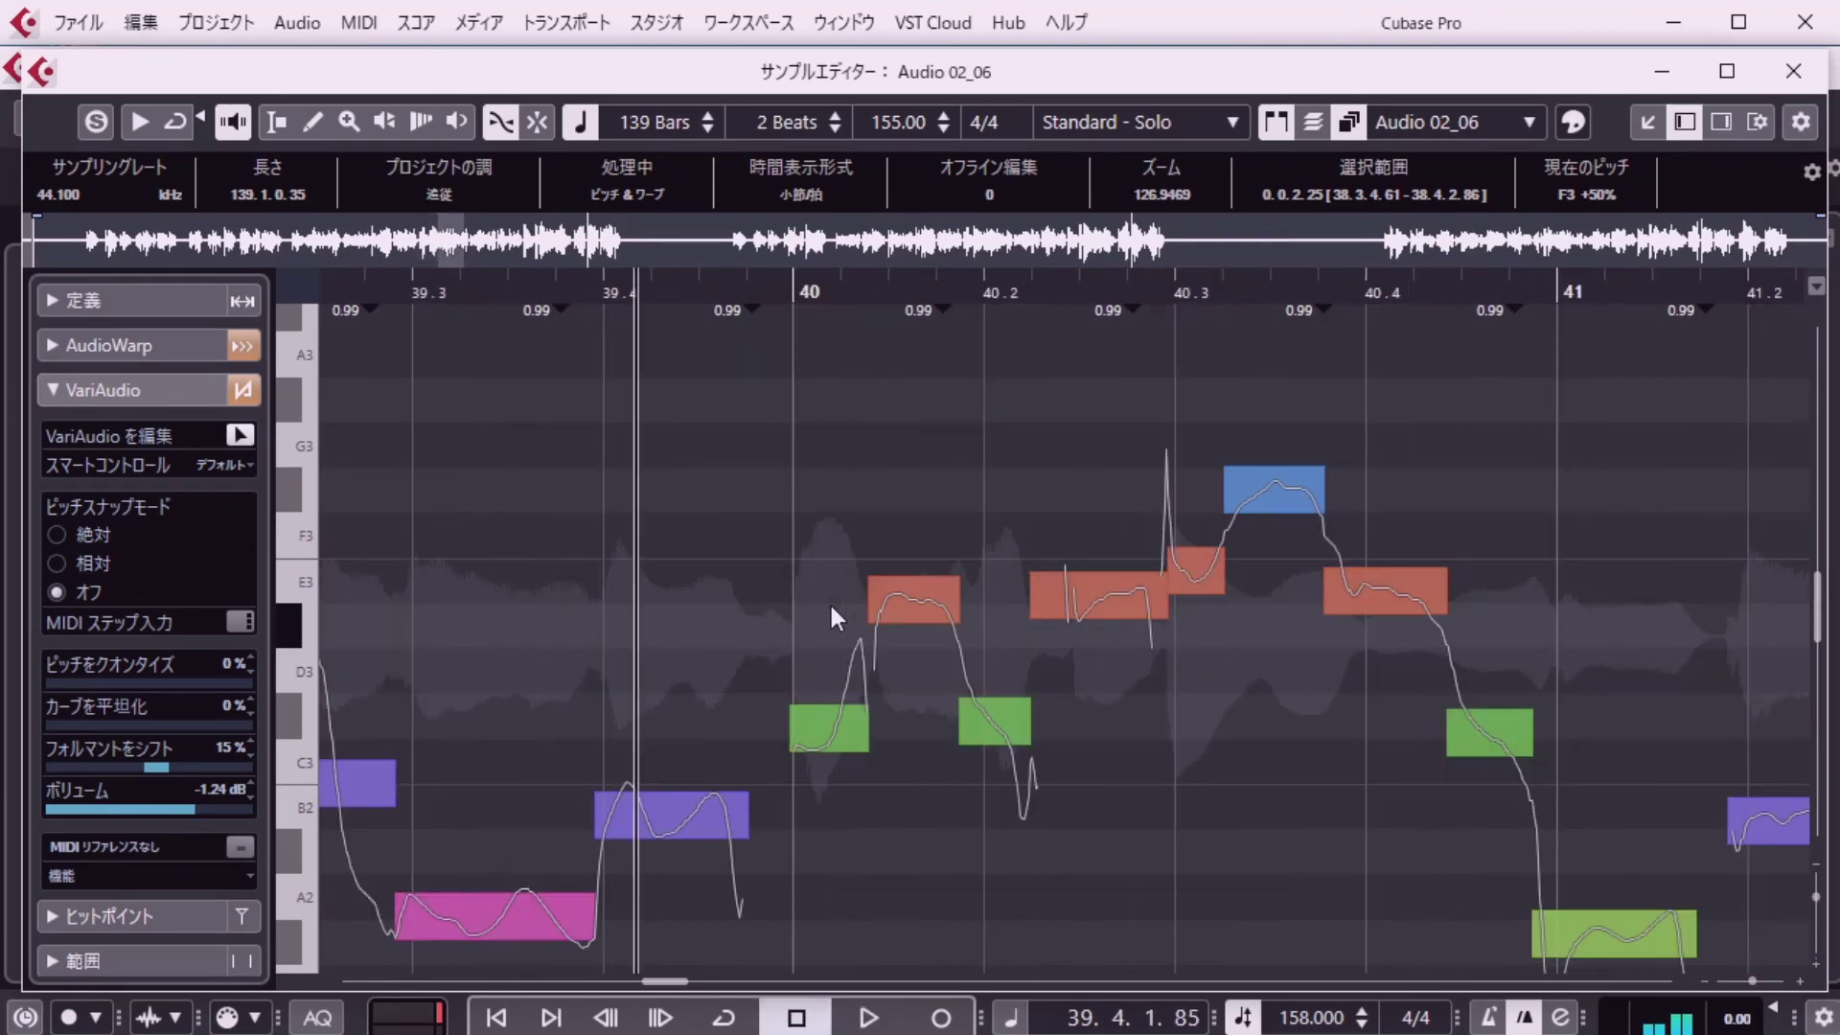
pyautogui.write('38')
pyautogui.press('Return')
pyautogui.press('space')
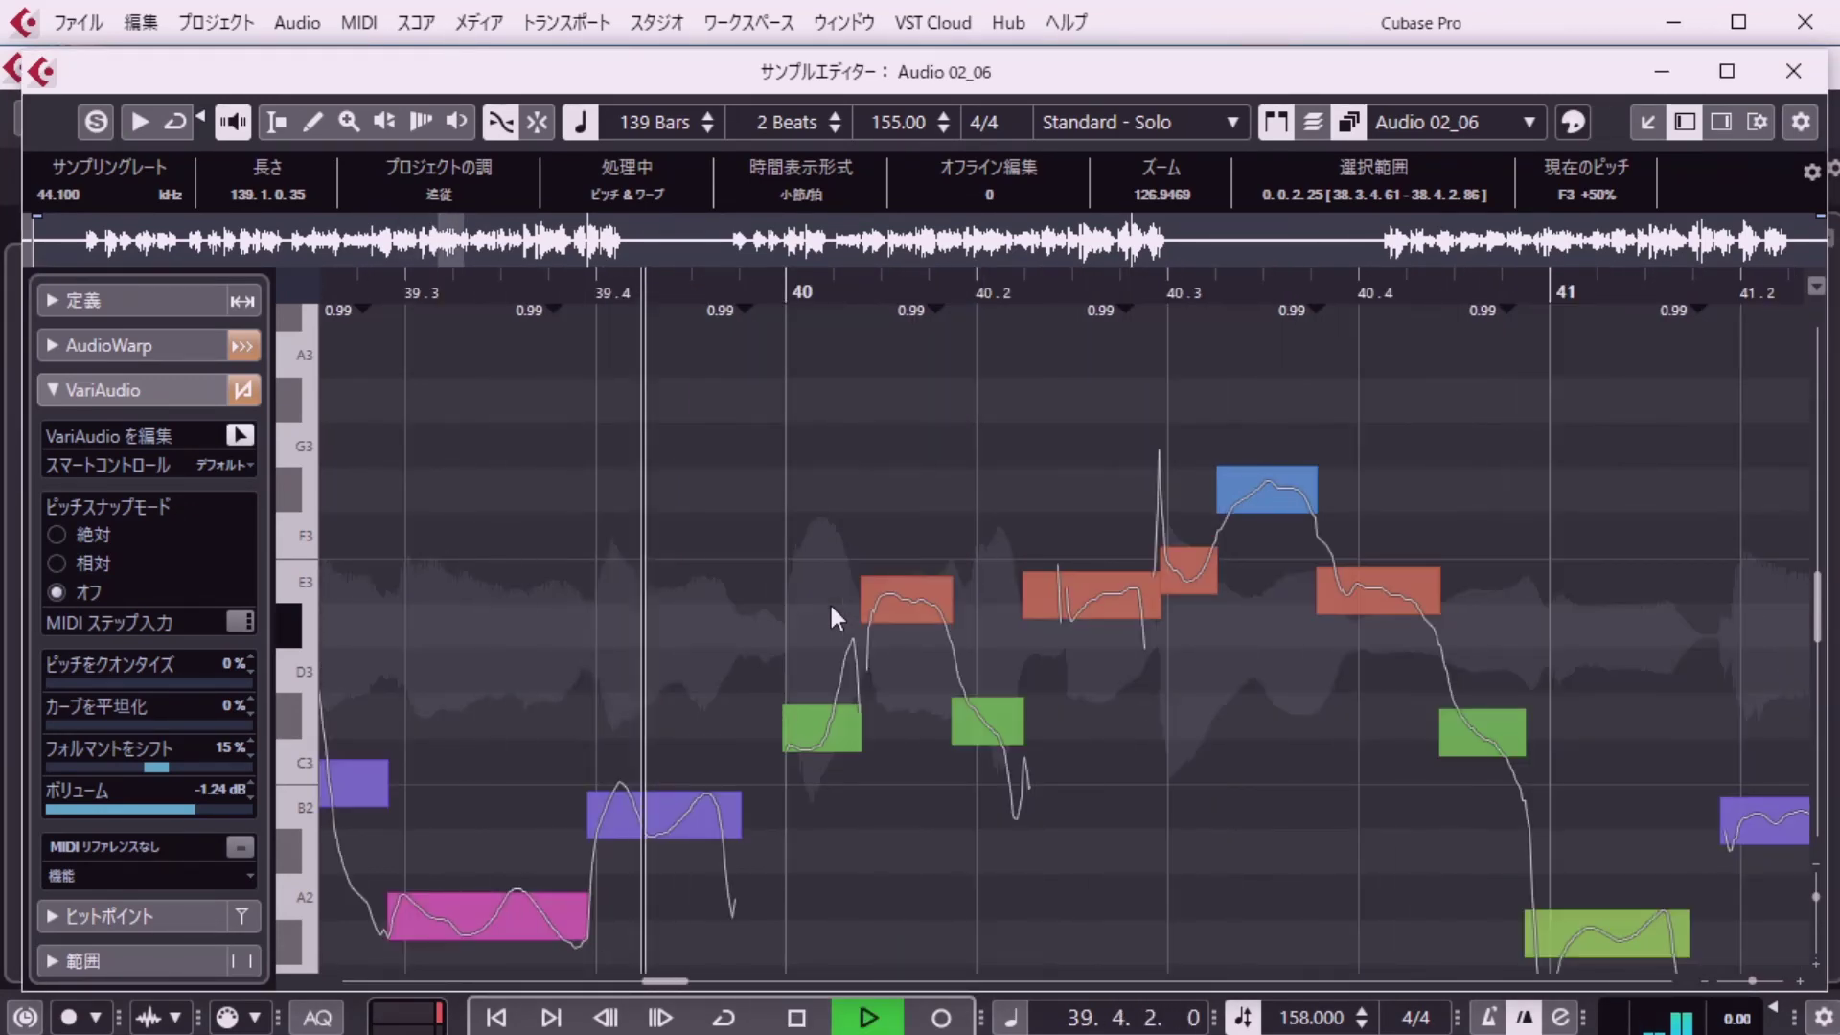
pyautogui.press('space')
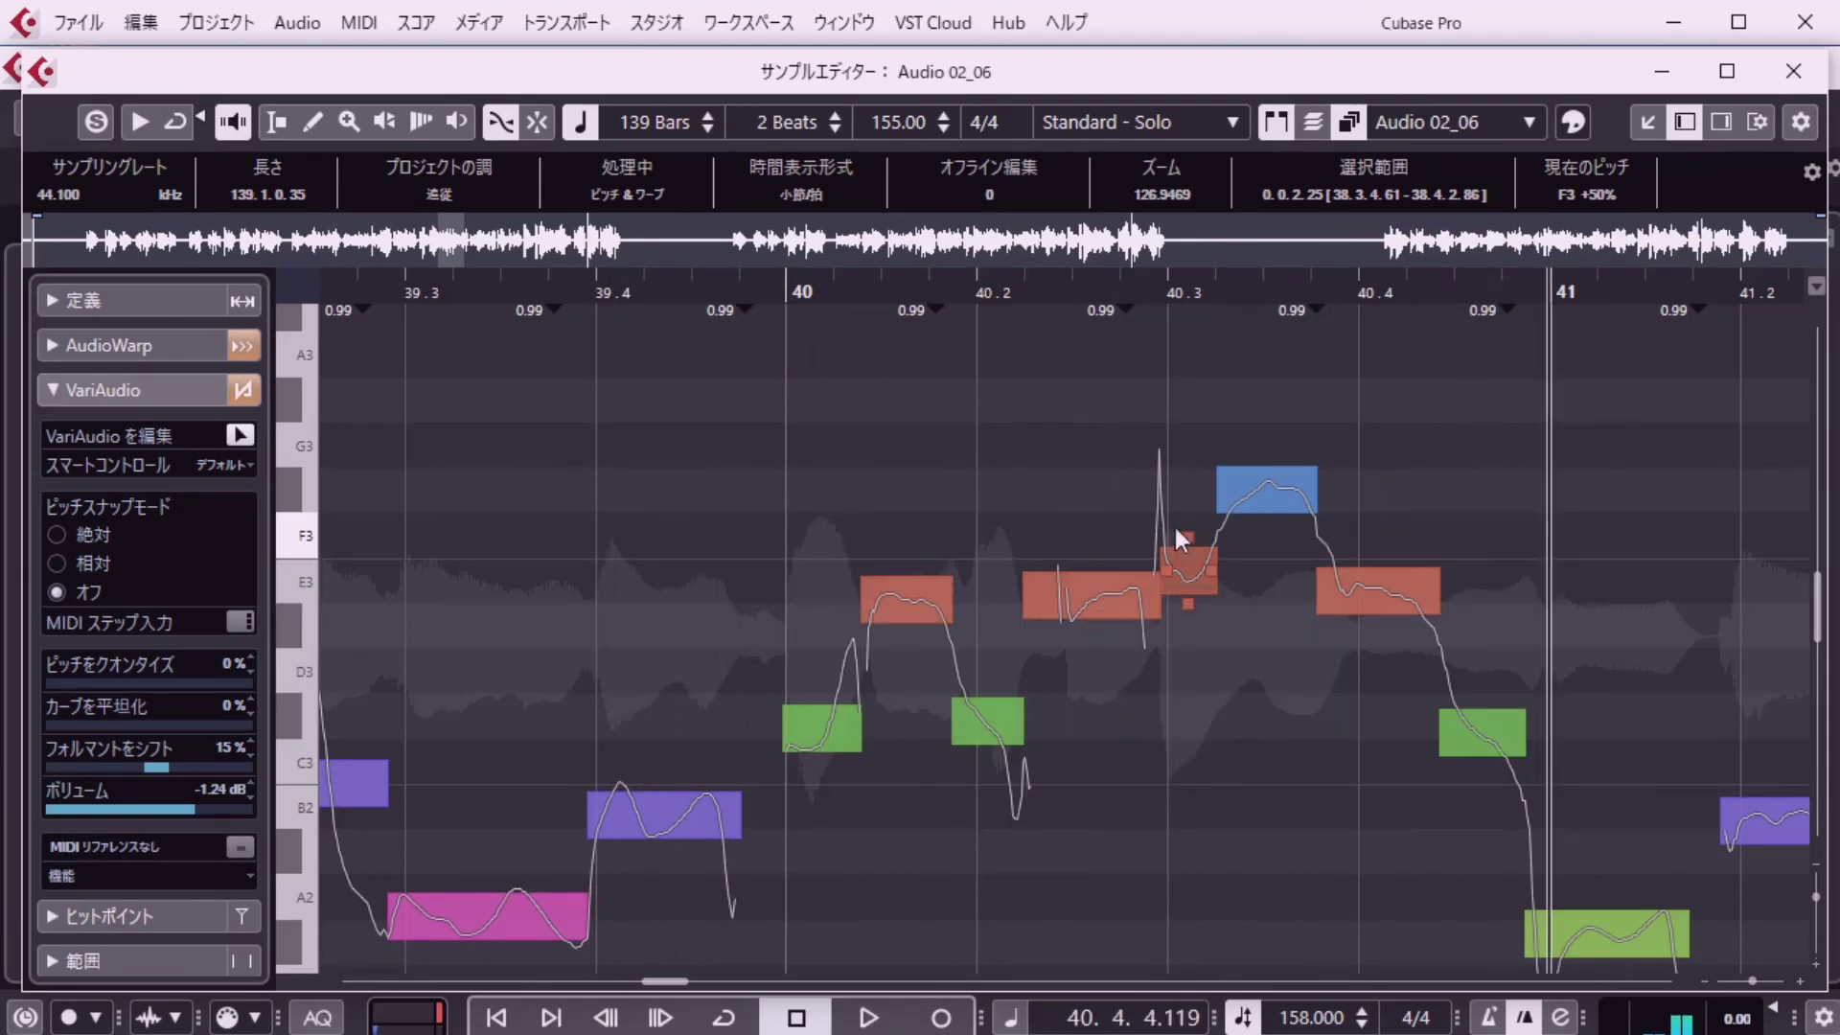
# Set the formant shift of the F#3 note after 40.3 to 14% and play on toward bar 44.
pyautogui.click(1267, 513)
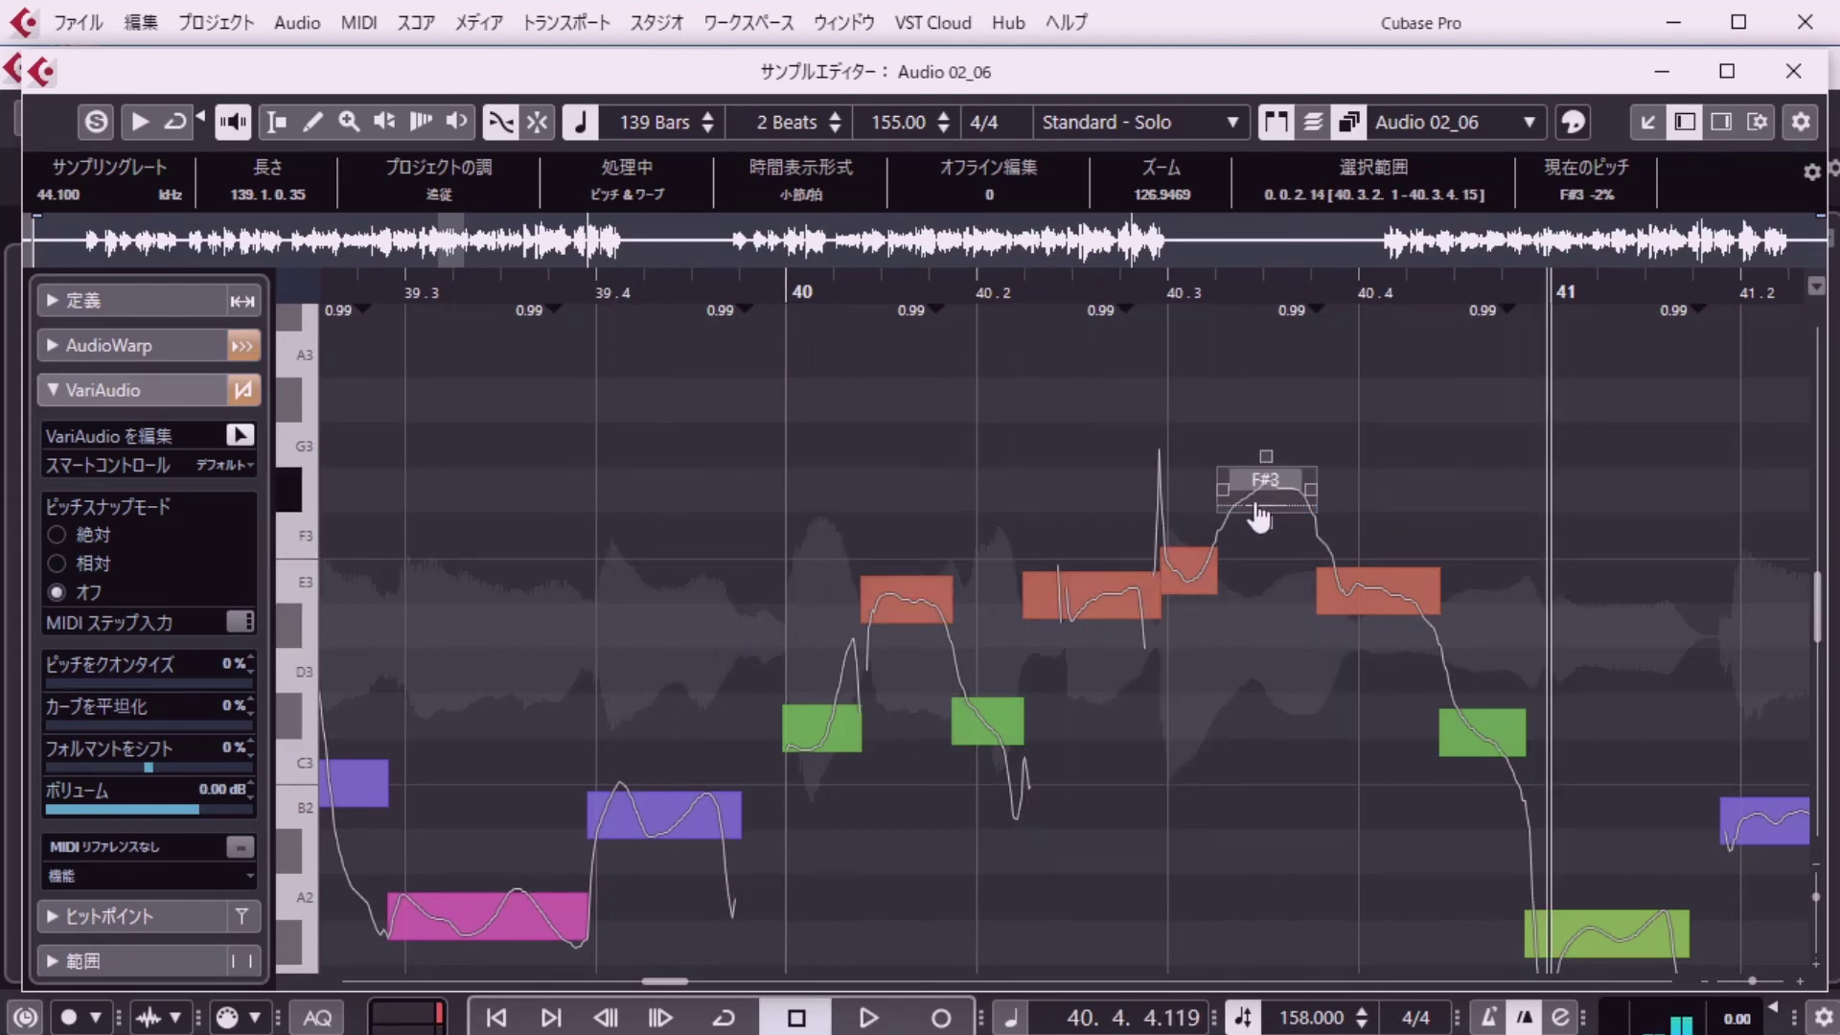
pyautogui.moveTo(153, 770); pyautogui.dragTo(163, 765)
pyautogui.press('space')
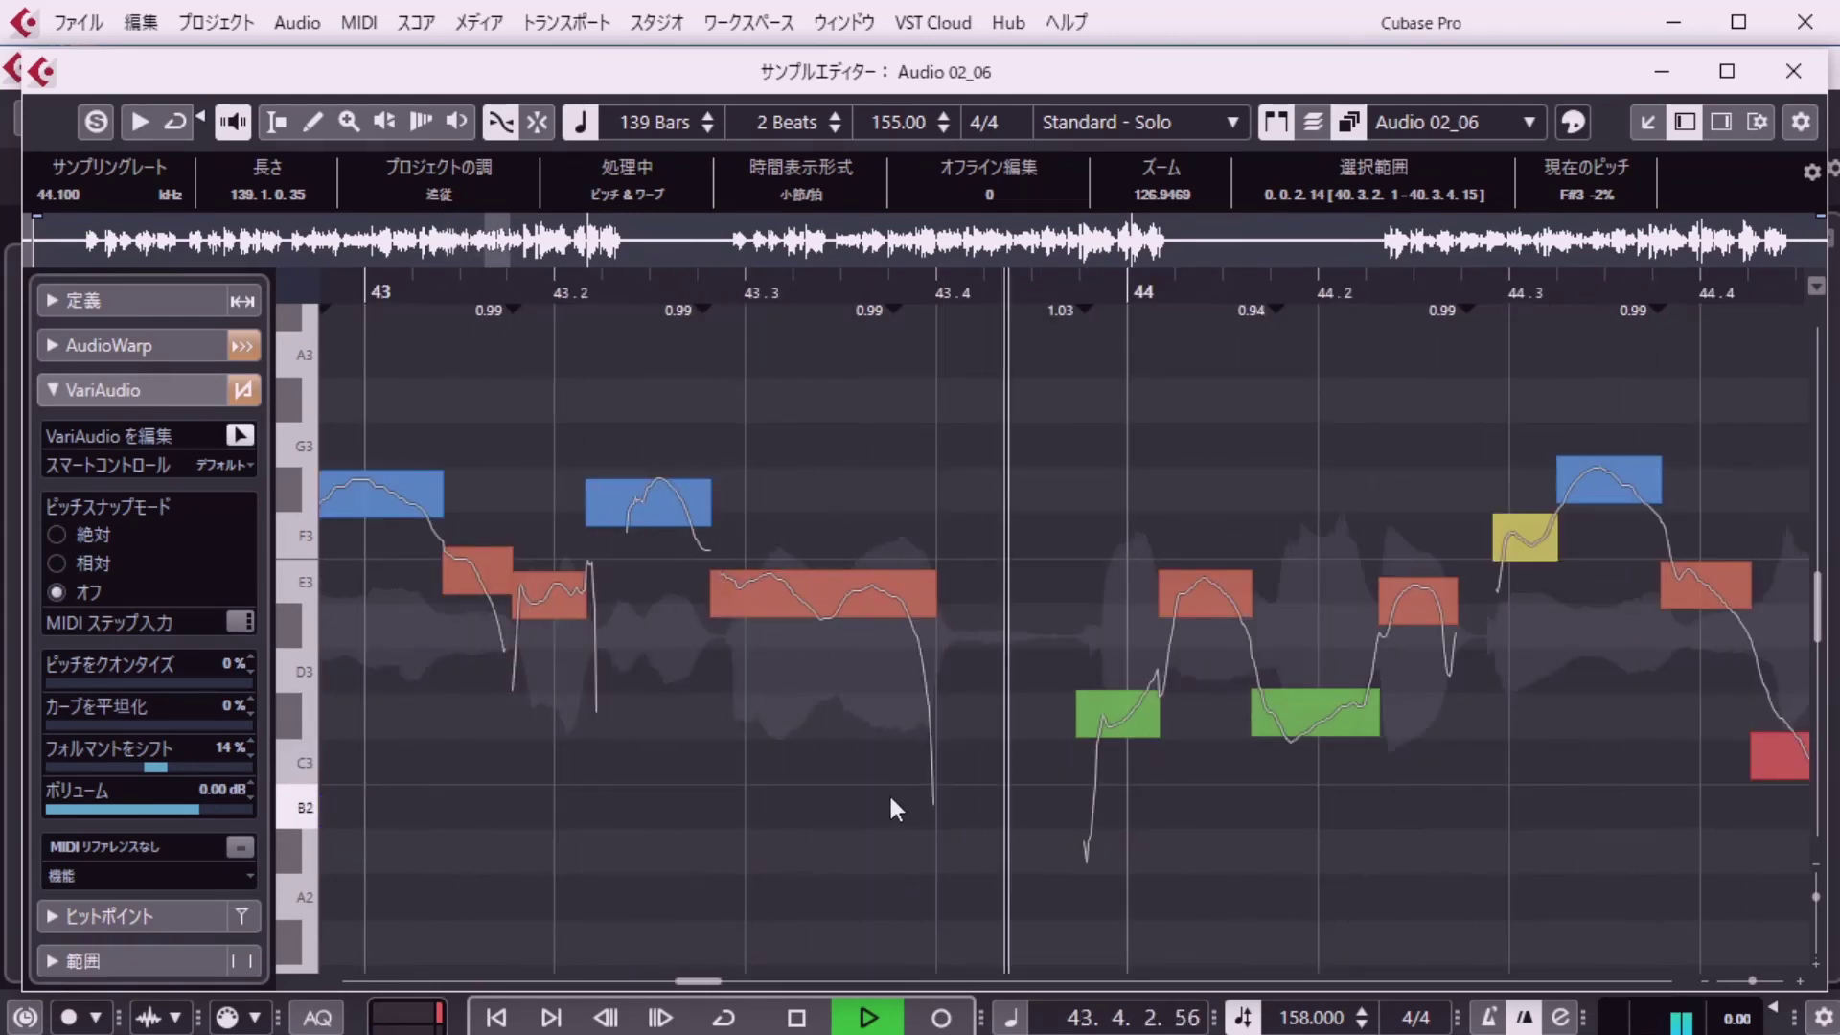
pyautogui.press('space')
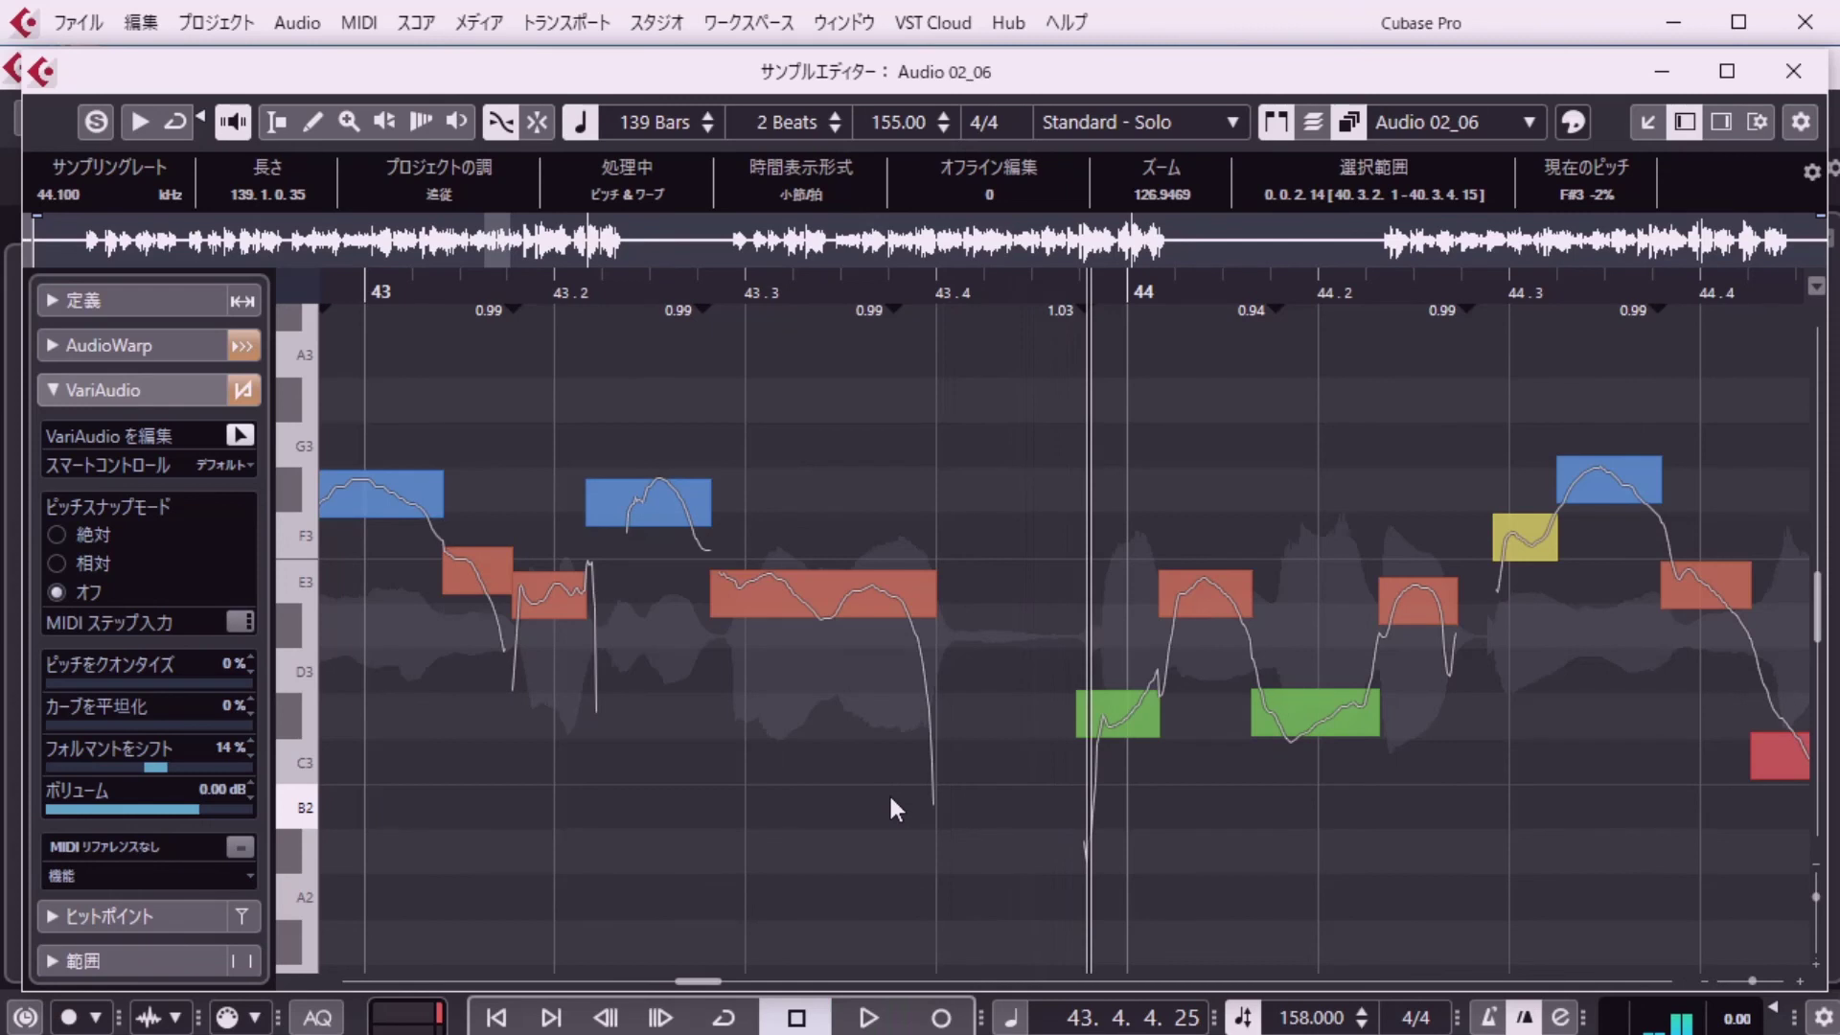
# Set the formant shift of the long E3 note around 43.3 to 20% and replay the phrase in bar 43.
pyautogui.click(834, 603)
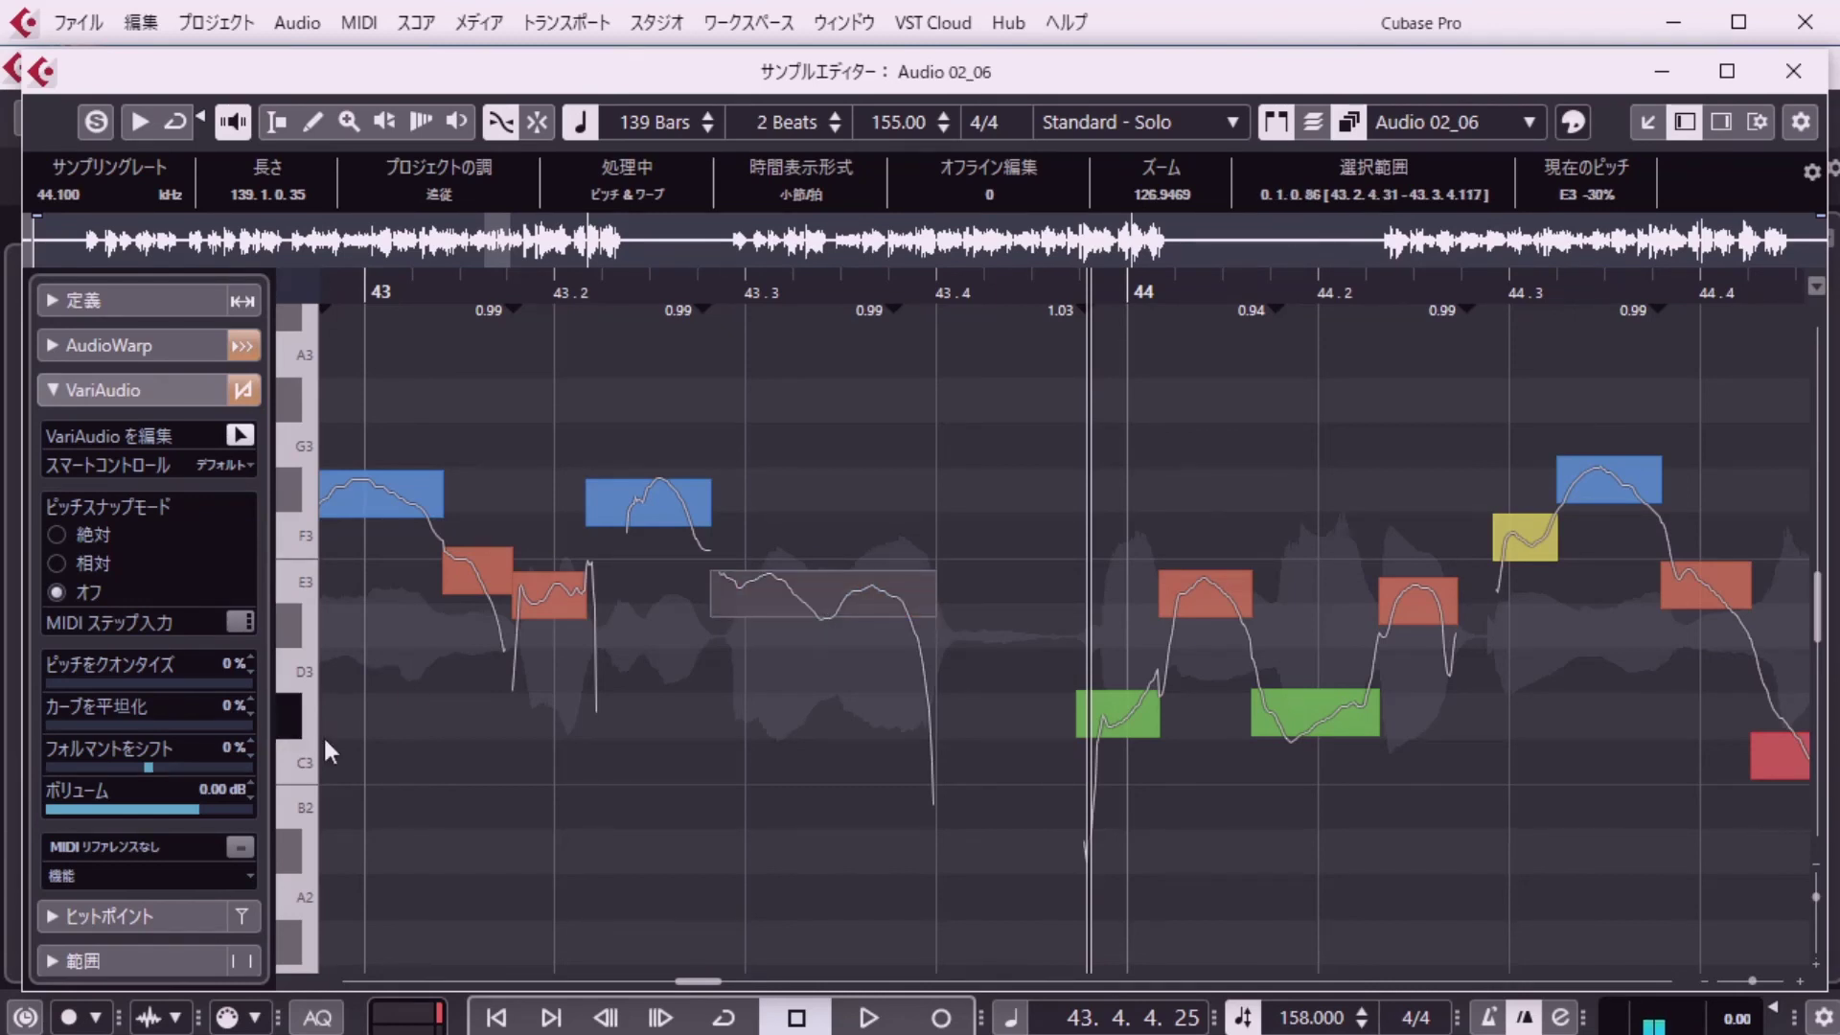
pyautogui.moveTo(147, 759); pyautogui.dragTo(168, 760)
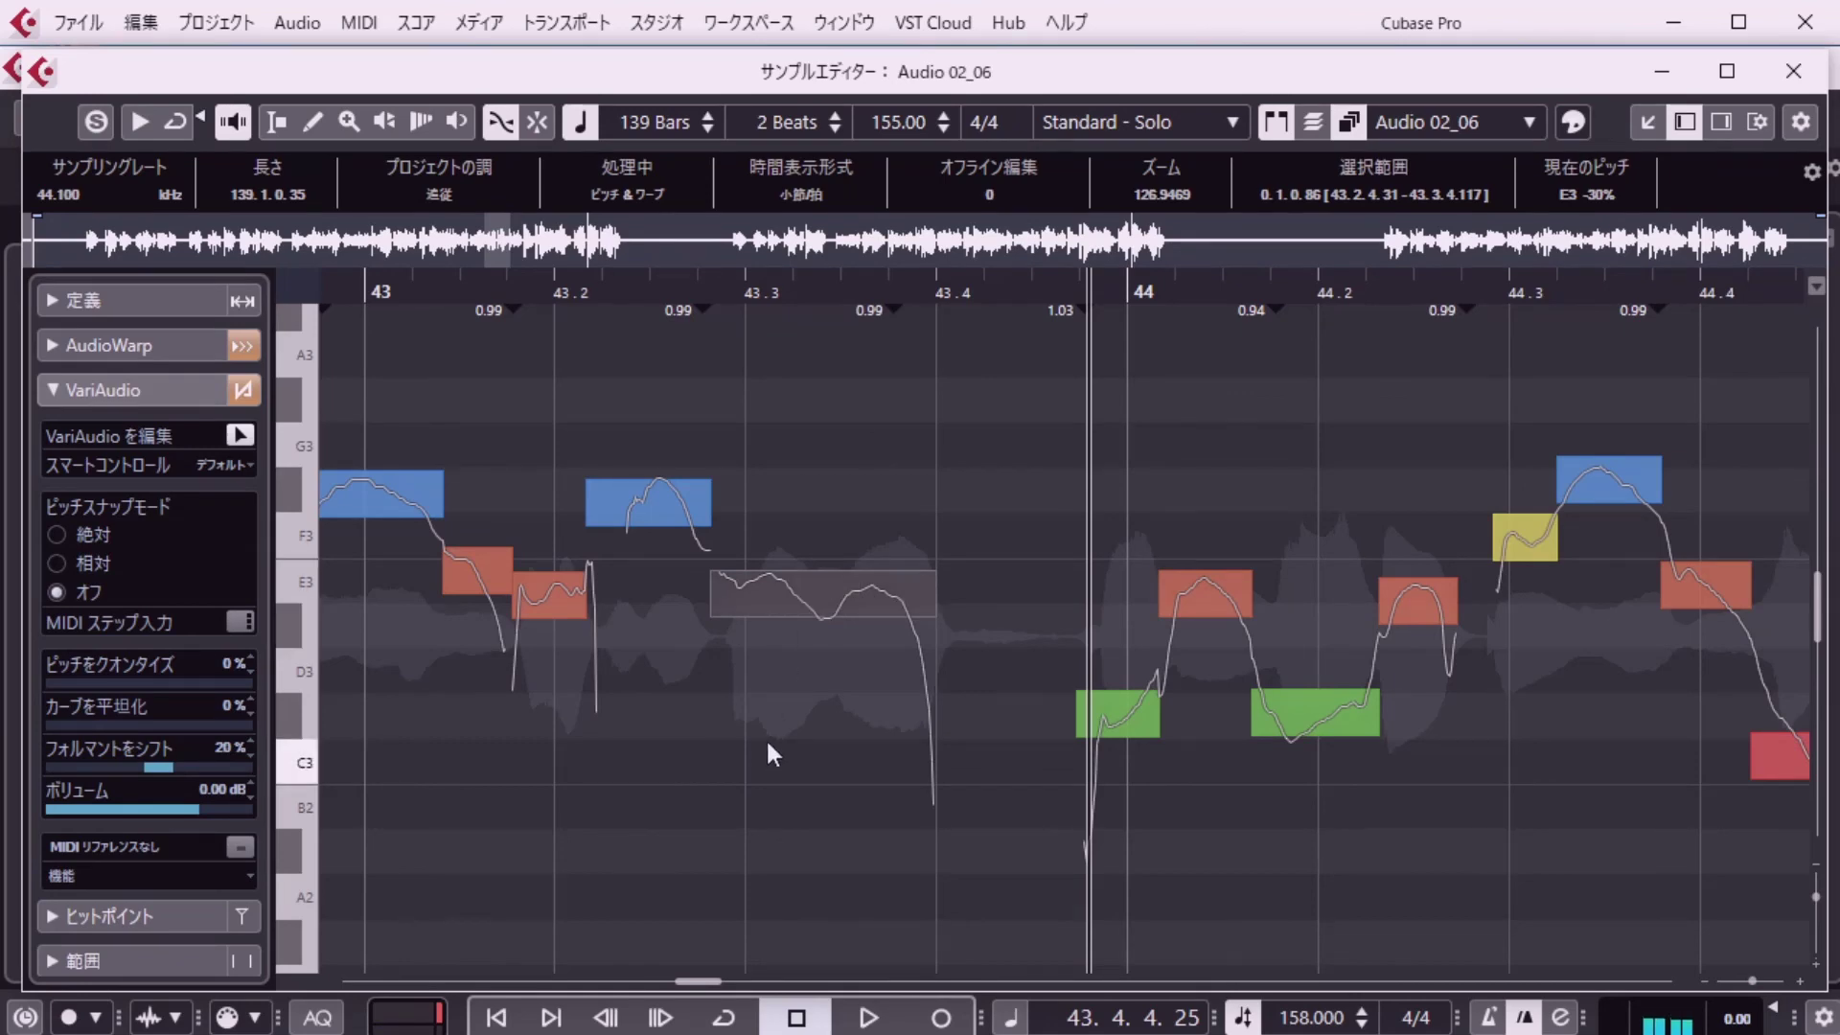
pyautogui.hotkey('shift', 'l')
pyautogui.write('403')
pyautogui.press('Return')
pyautogui.press('space')
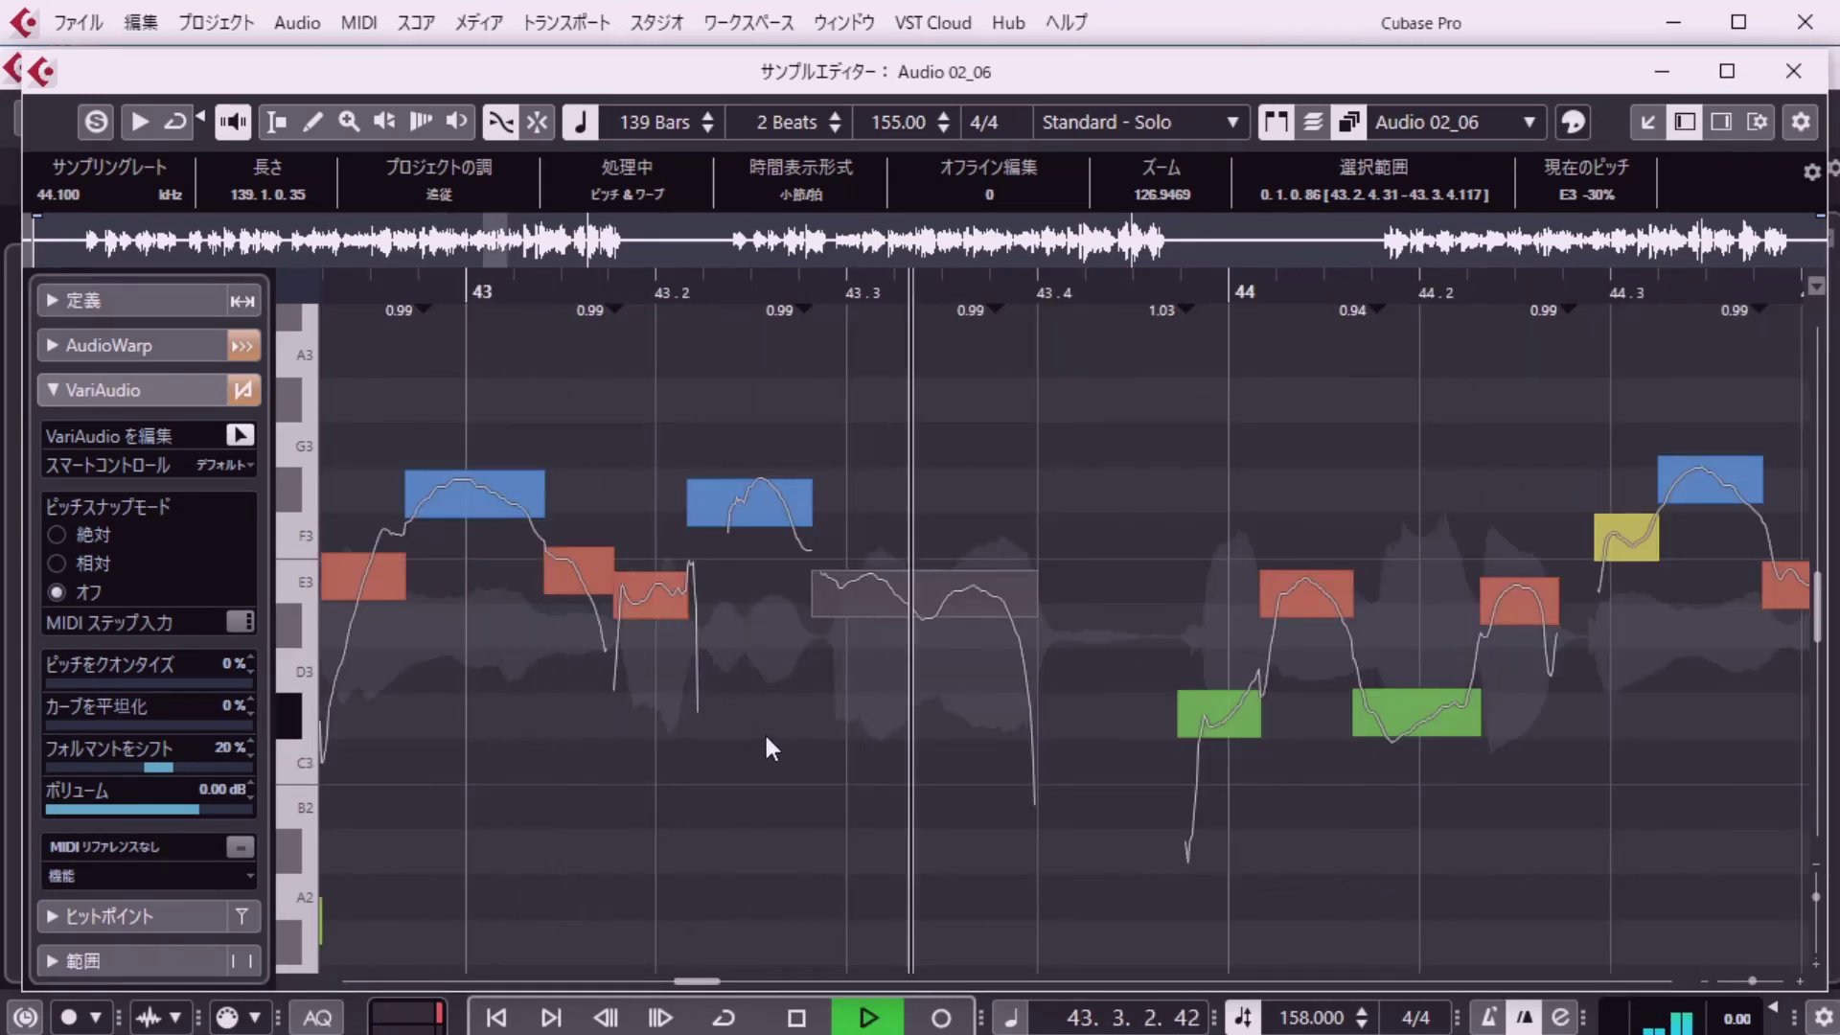
pyautogui.press('space')
# Undo the last formant shift and replay from bar 43 to hear the E3 note without it.
pyautogui.click(140, 22)
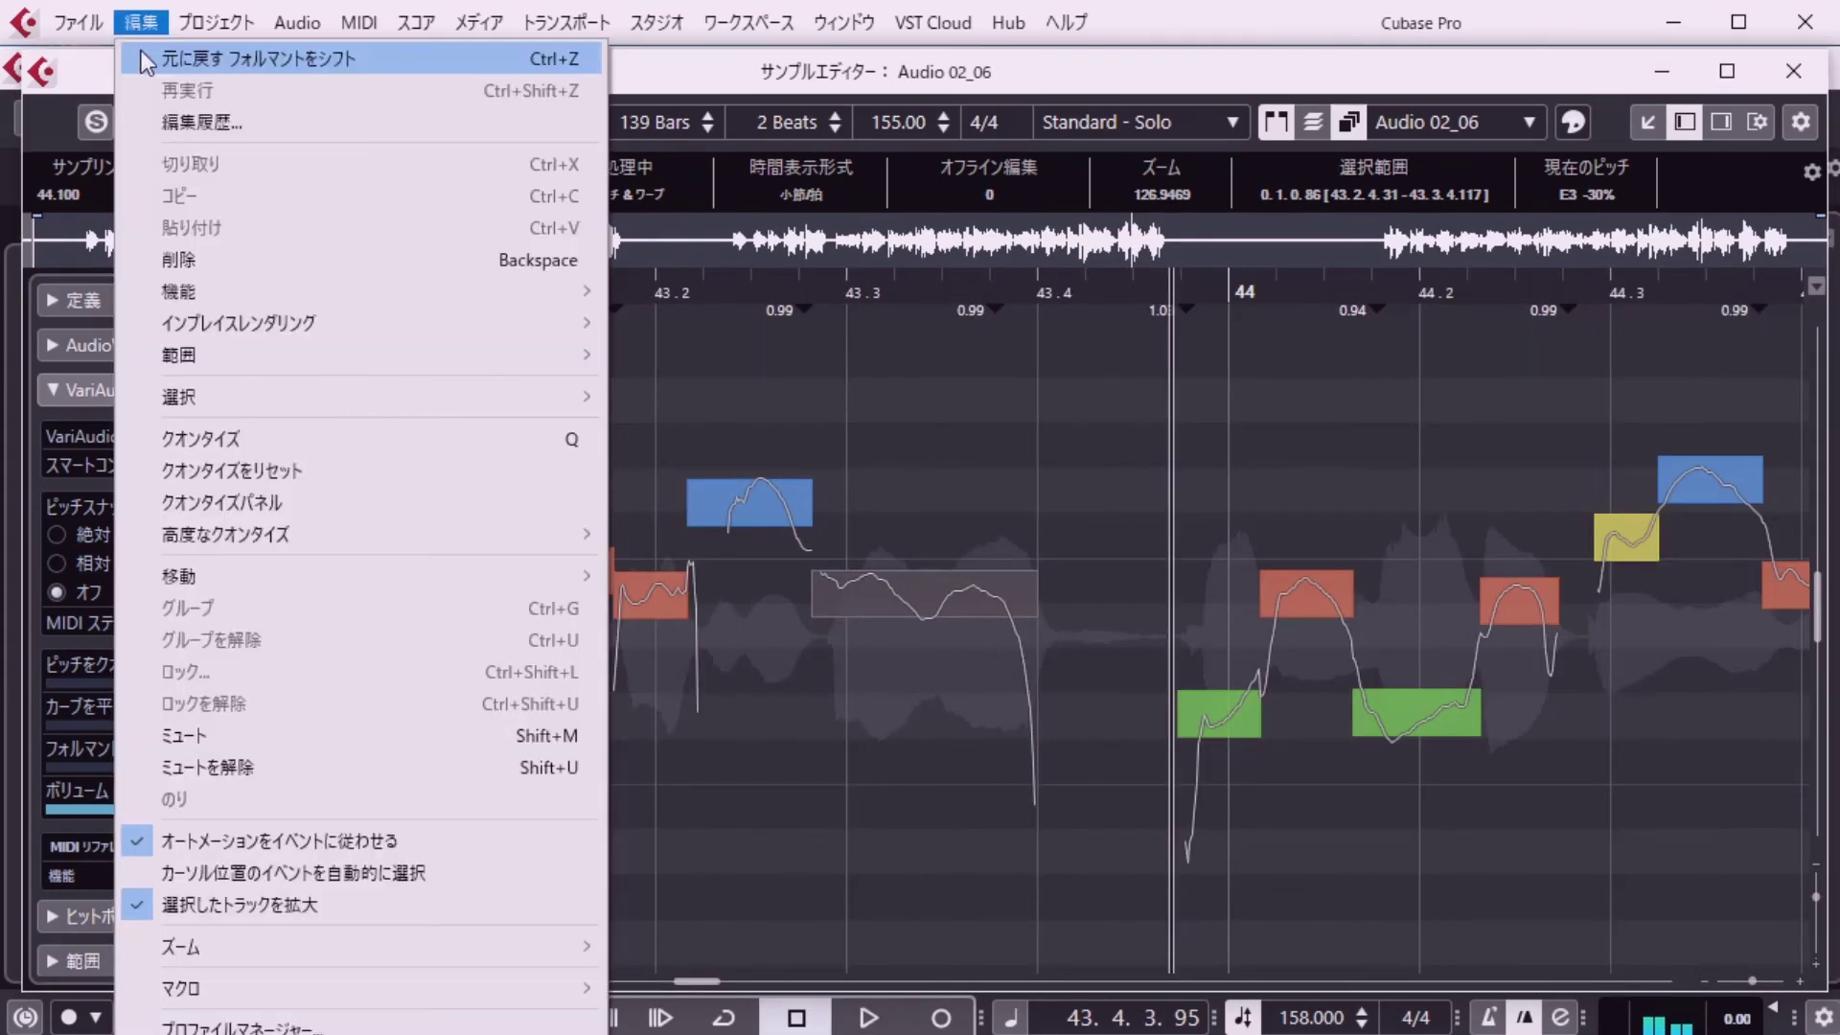
pyautogui.click(191, 62)
pyautogui.hotkey('shift', 'l')
pyautogui.write('40. 1. 4. 51')
pyautogui.press('Return')
pyautogui.press('space')
pyautogui.press('space')
pyautogui.hotkey('shift', 'l')
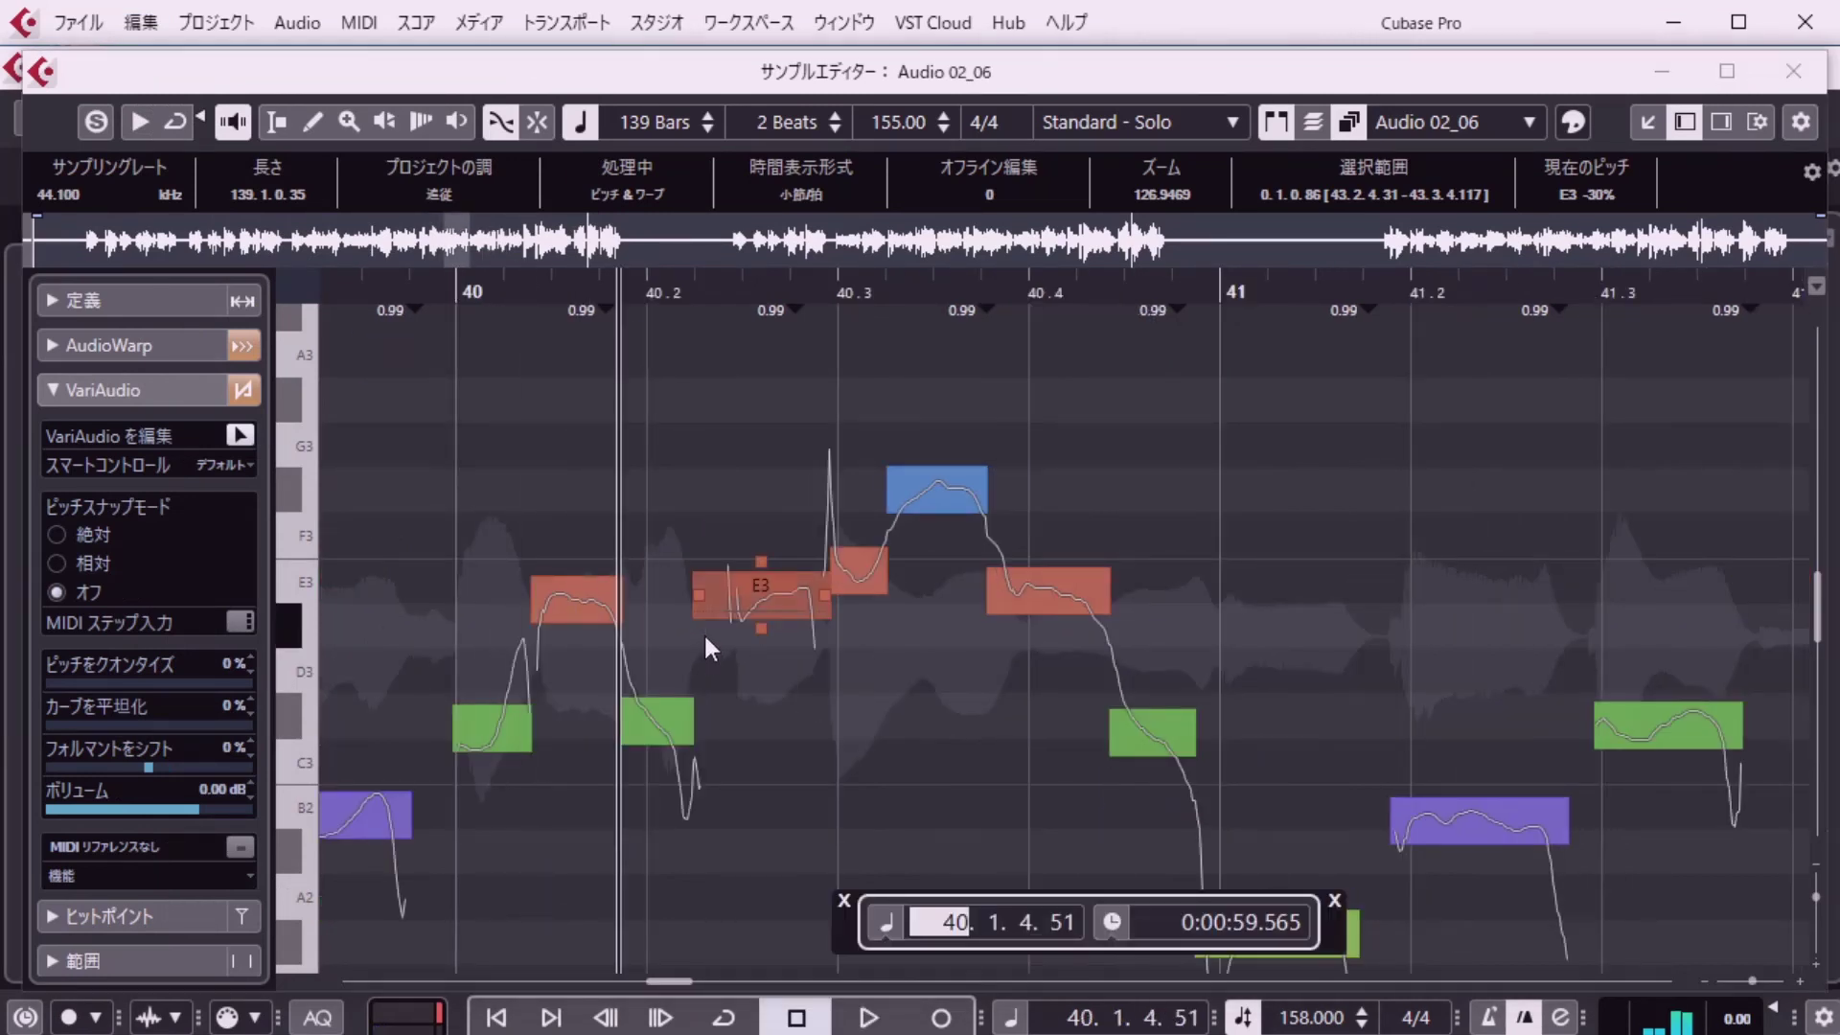
pyautogui.write('43')
pyautogui.press('Return')
pyautogui.press('space')
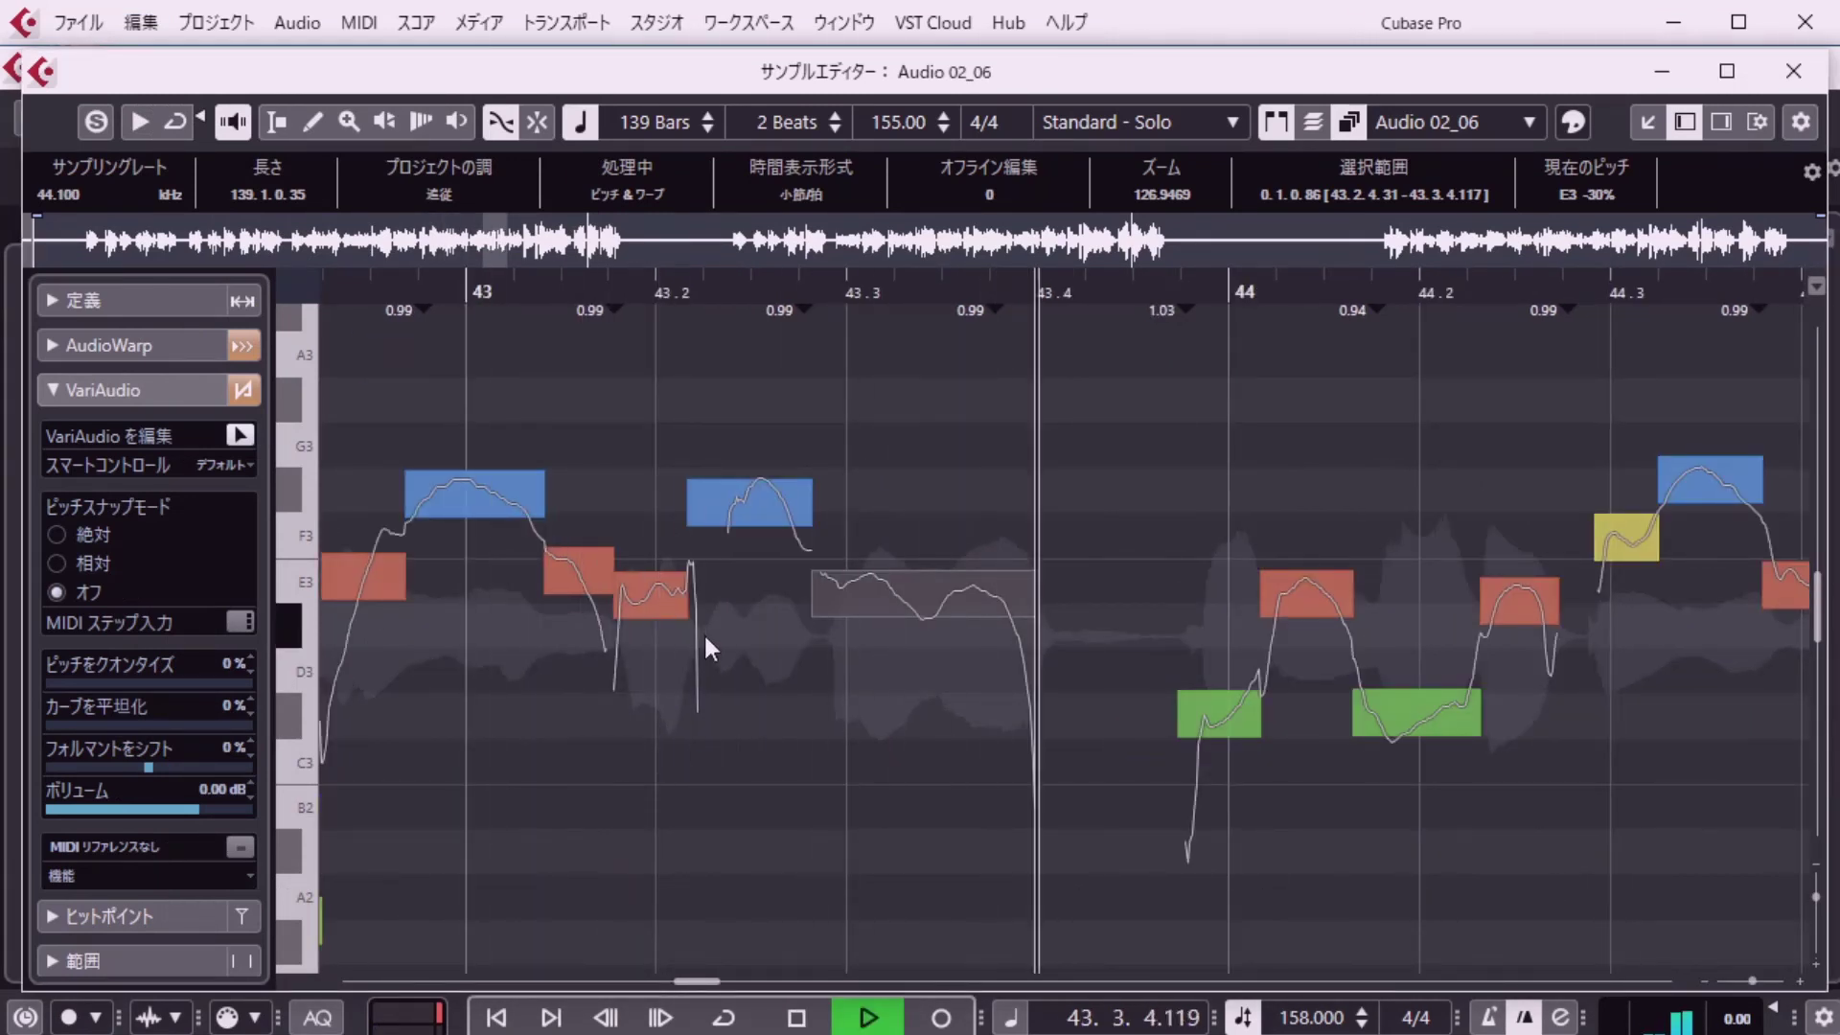
pyautogui.press('space')
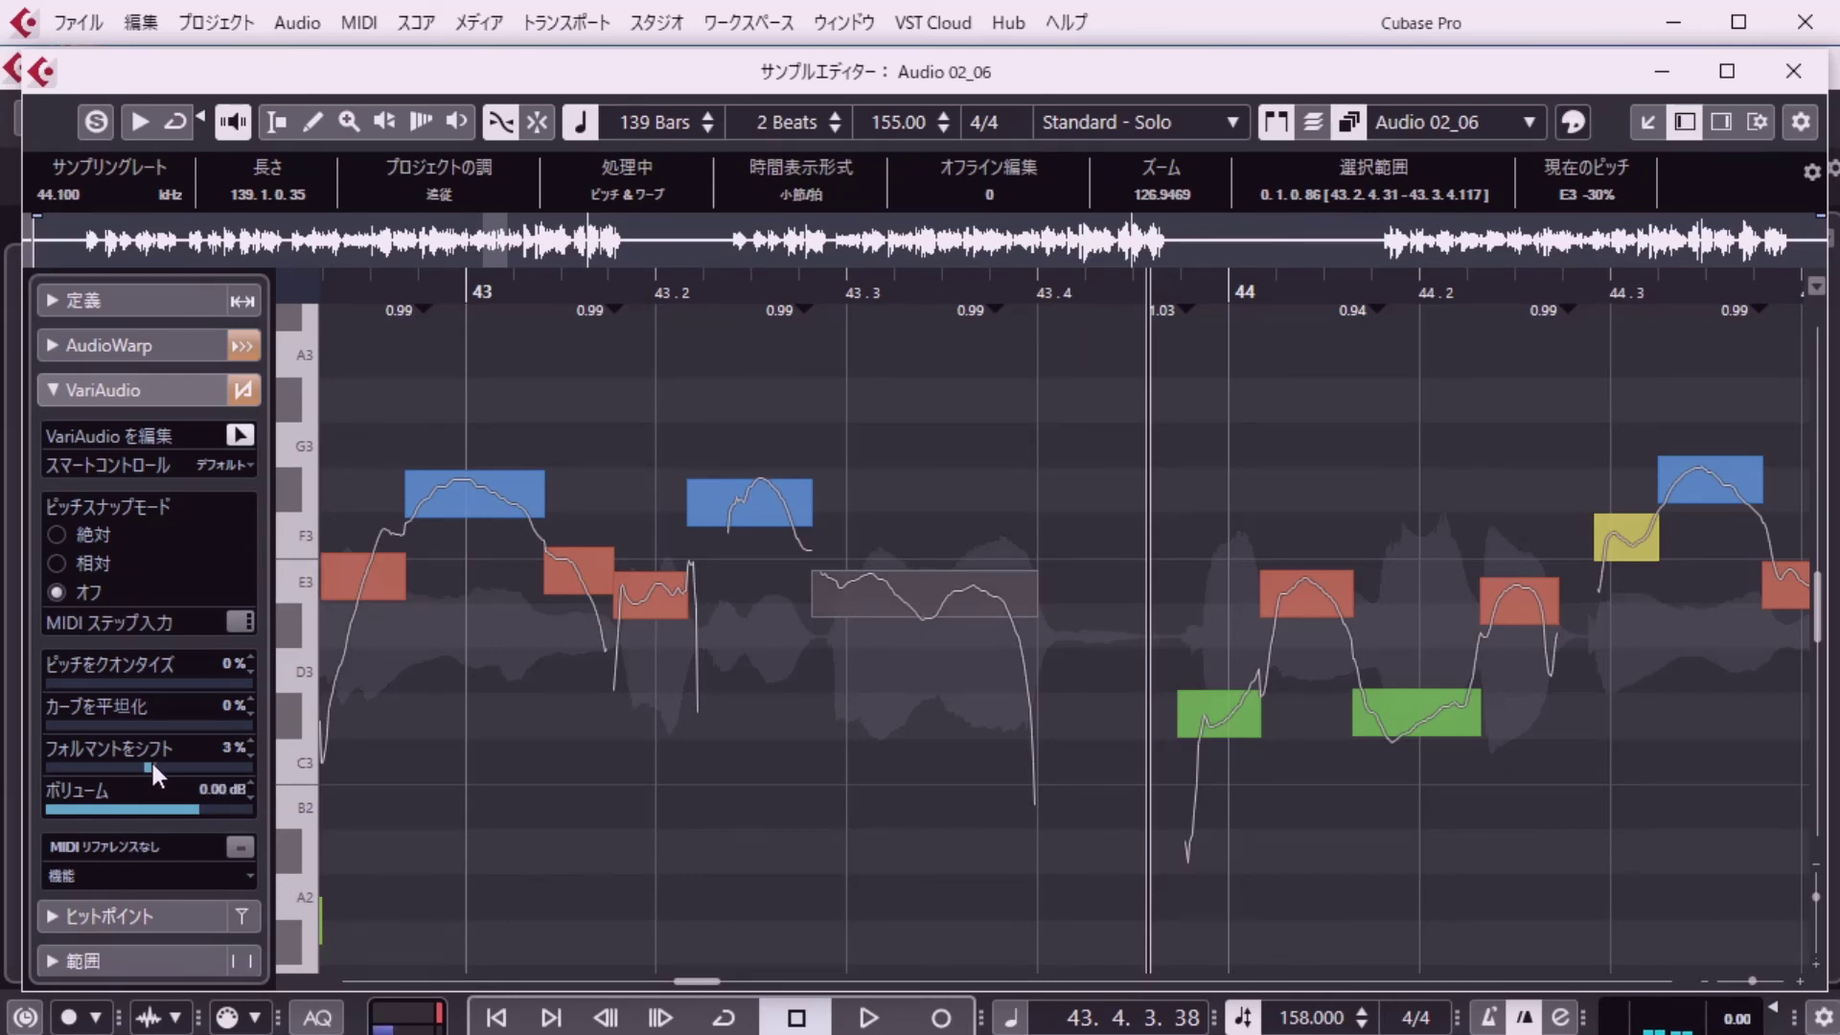
# Set the formant shift of the long E3 note around 43.3 to 16% and play back bars 44 and 45.
pyautogui.moveTo(151, 766); pyautogui.dragTo(159, 766)
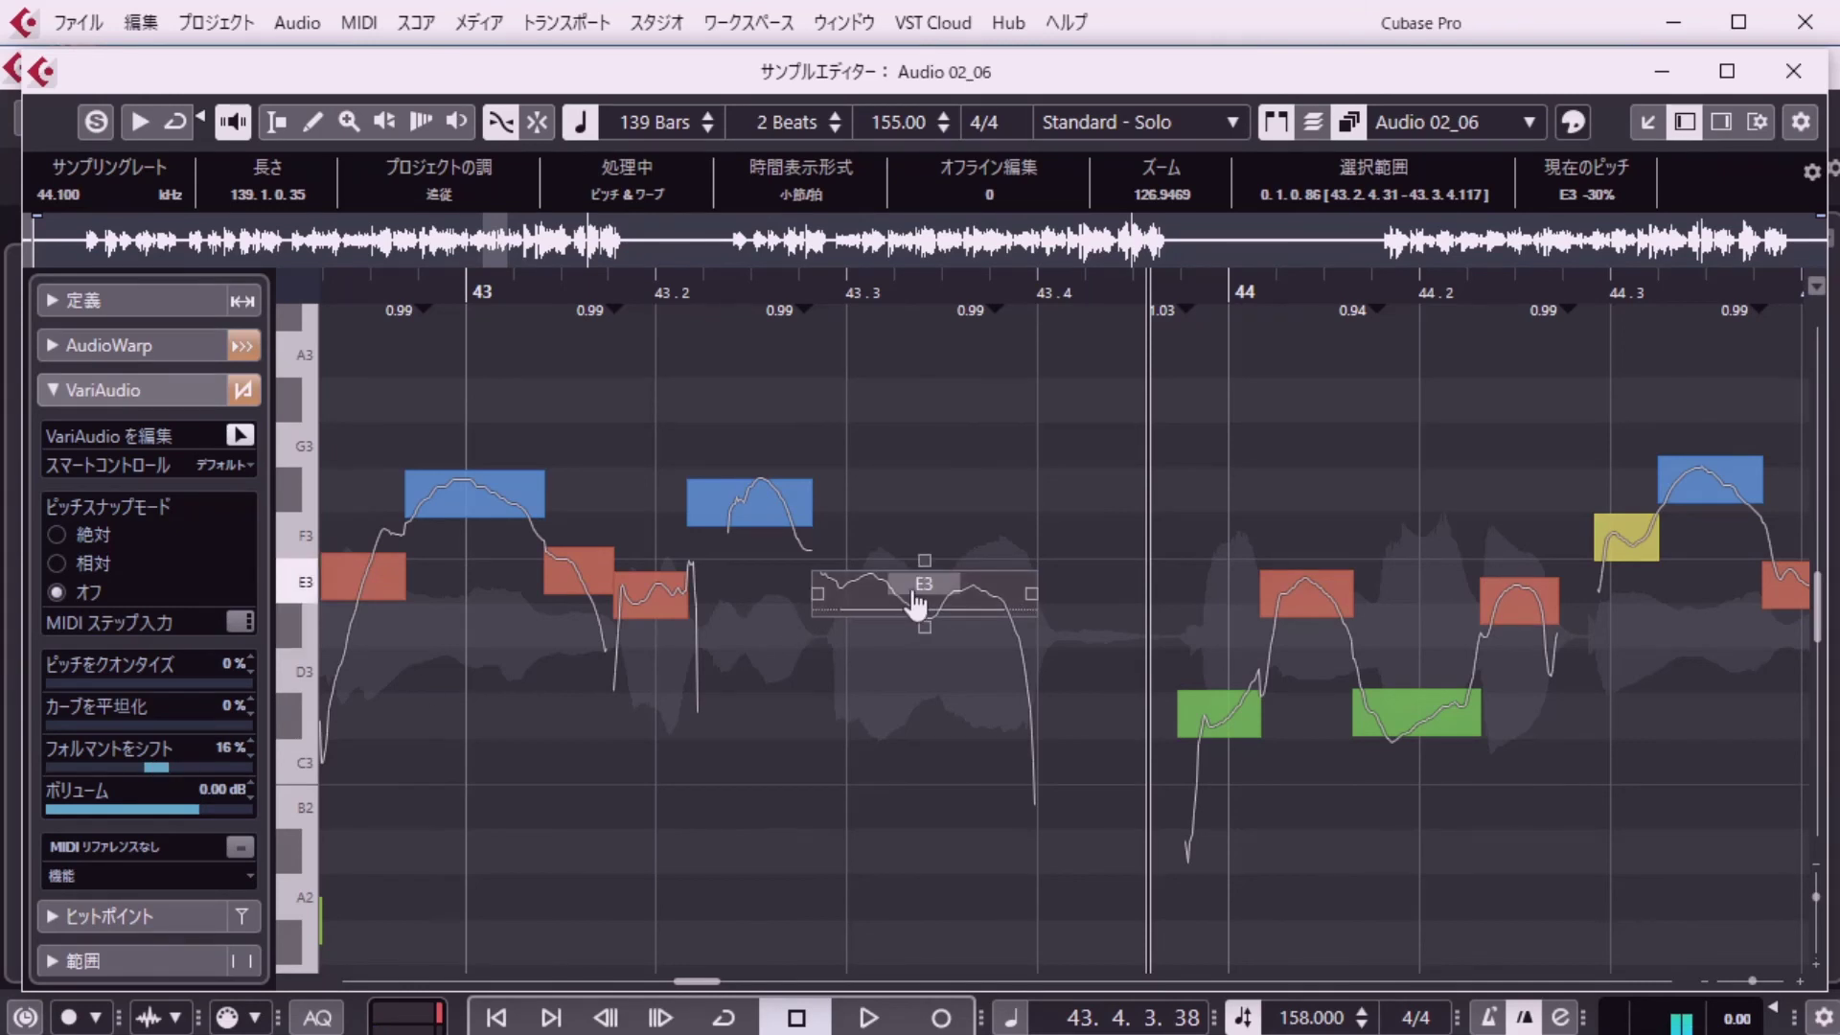
pyautogui.press('1')
pyautogui.press('space')
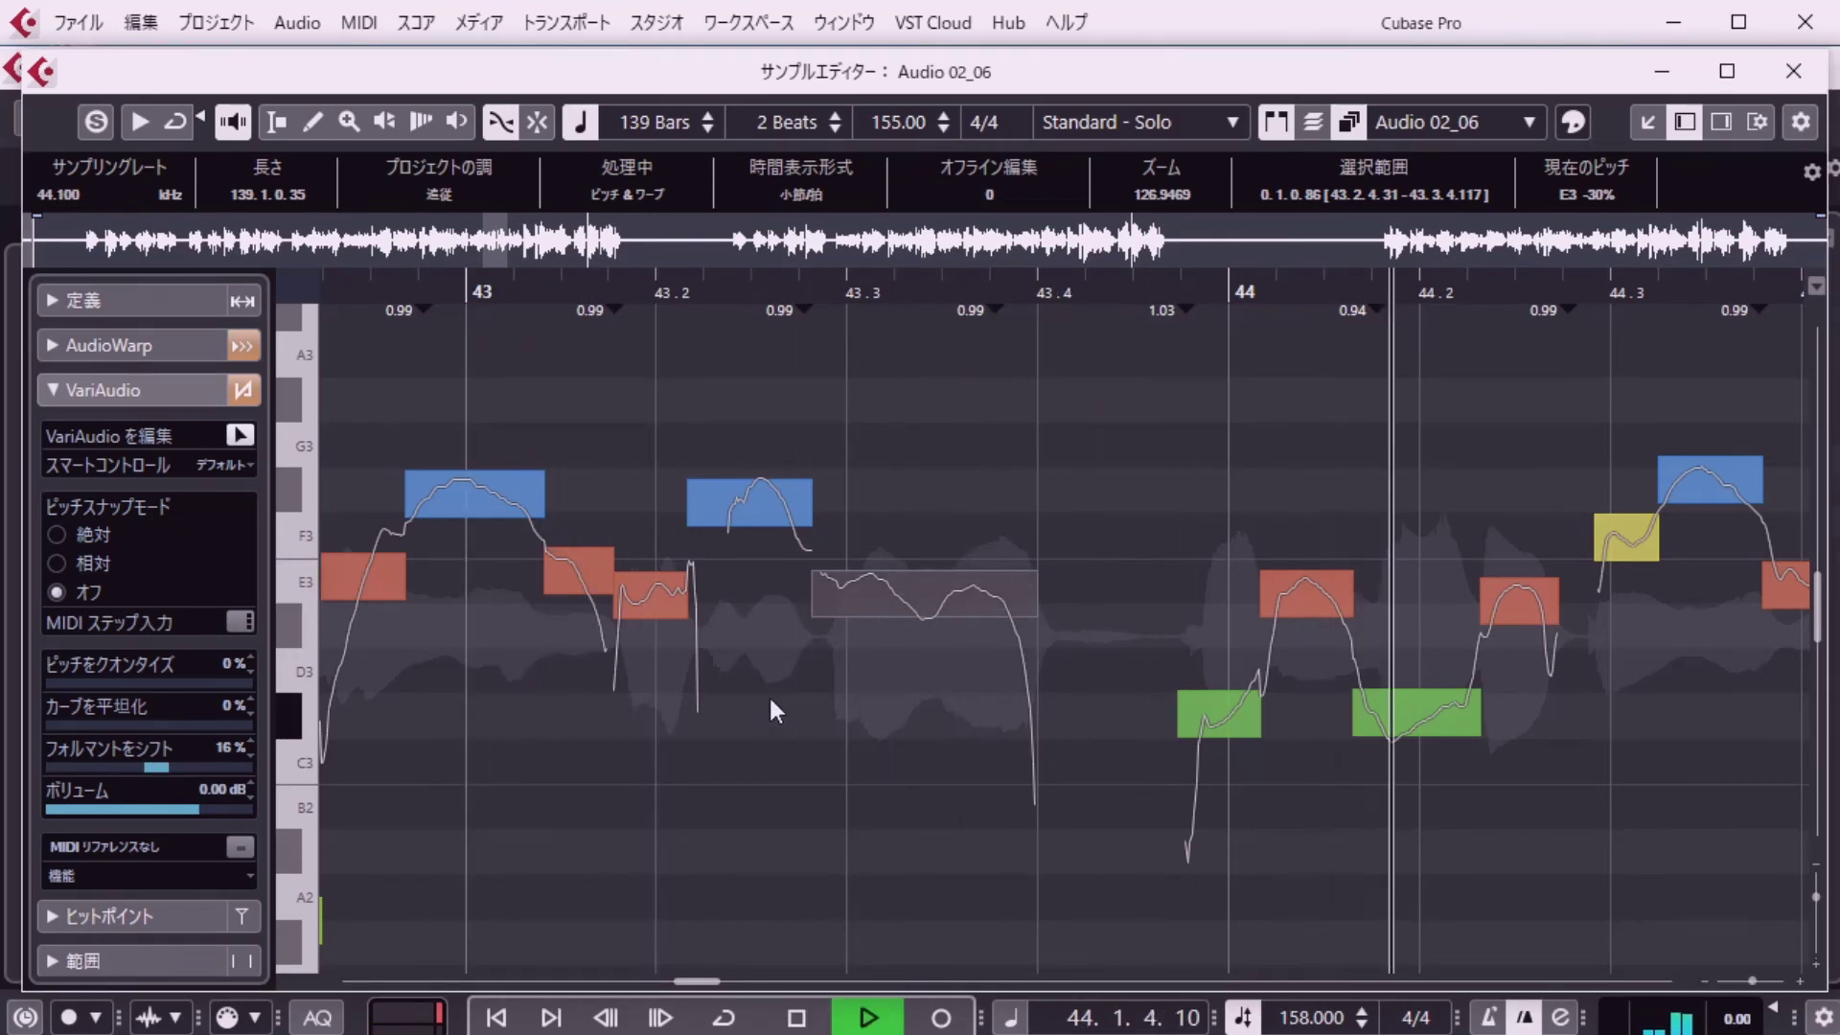
pyautogui.press('space')
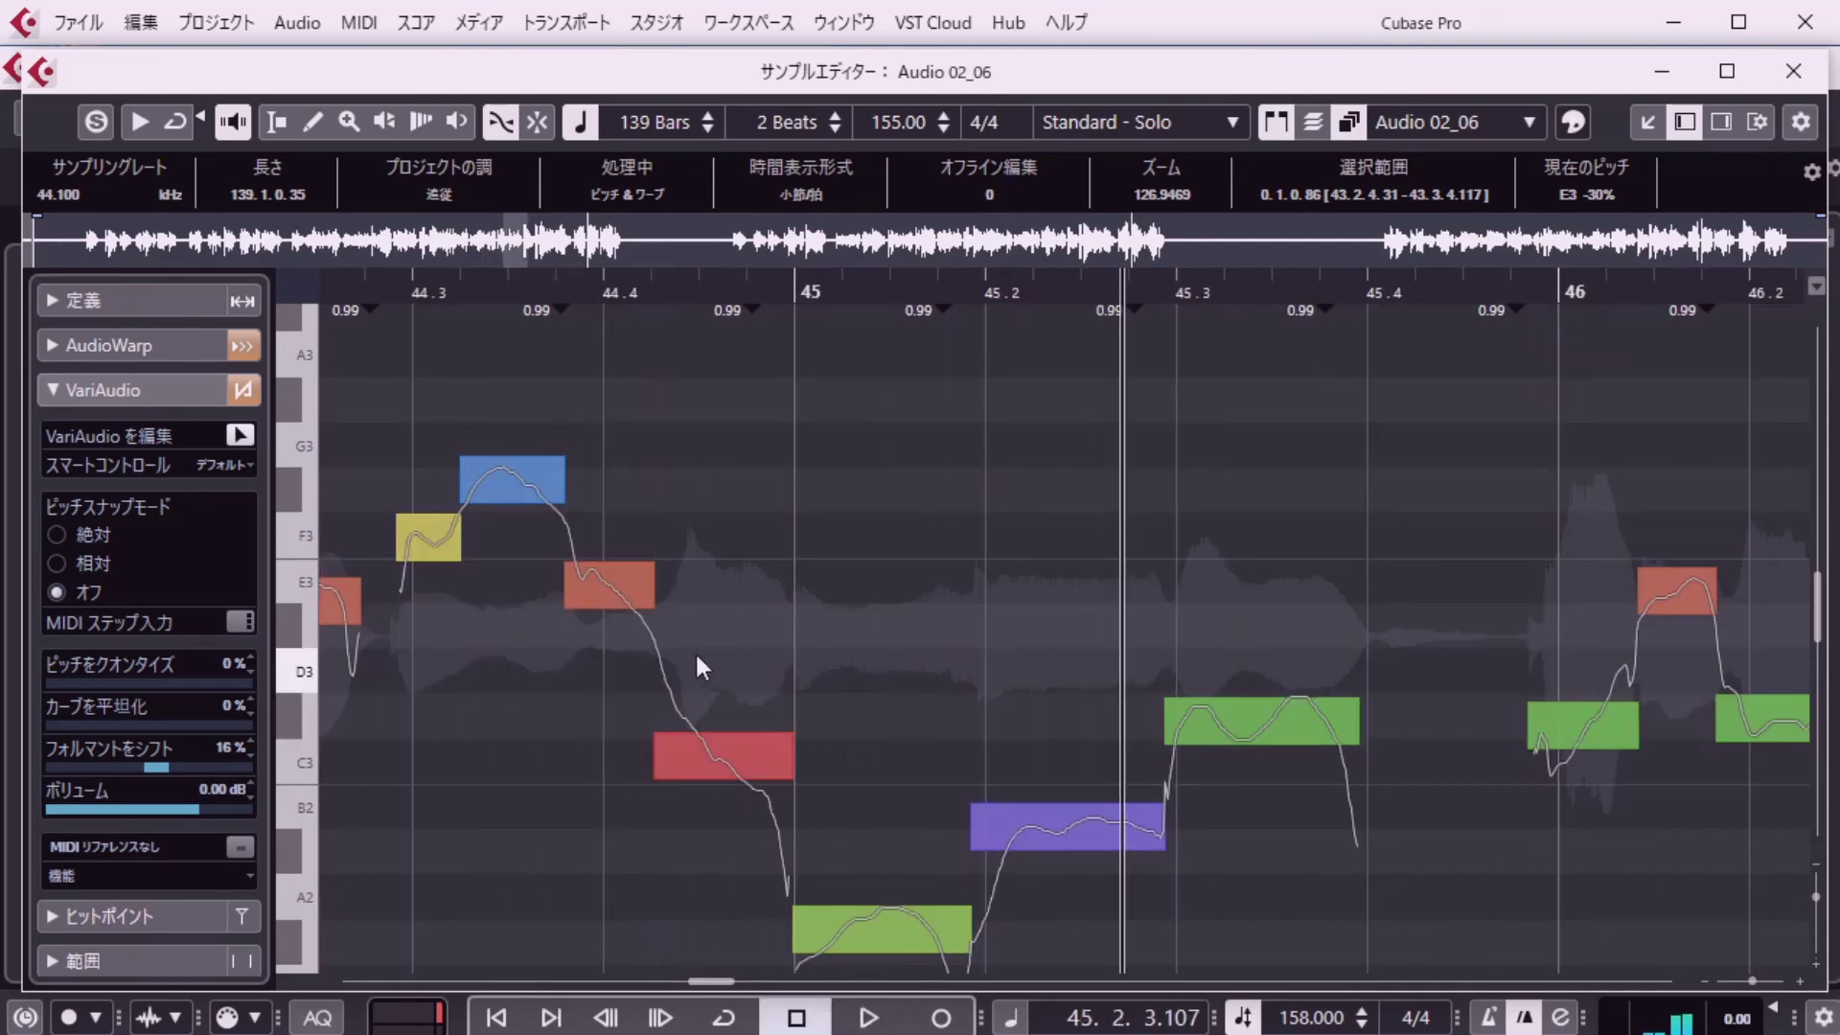
pyautogui.press('1')
pyautogui.press('space')
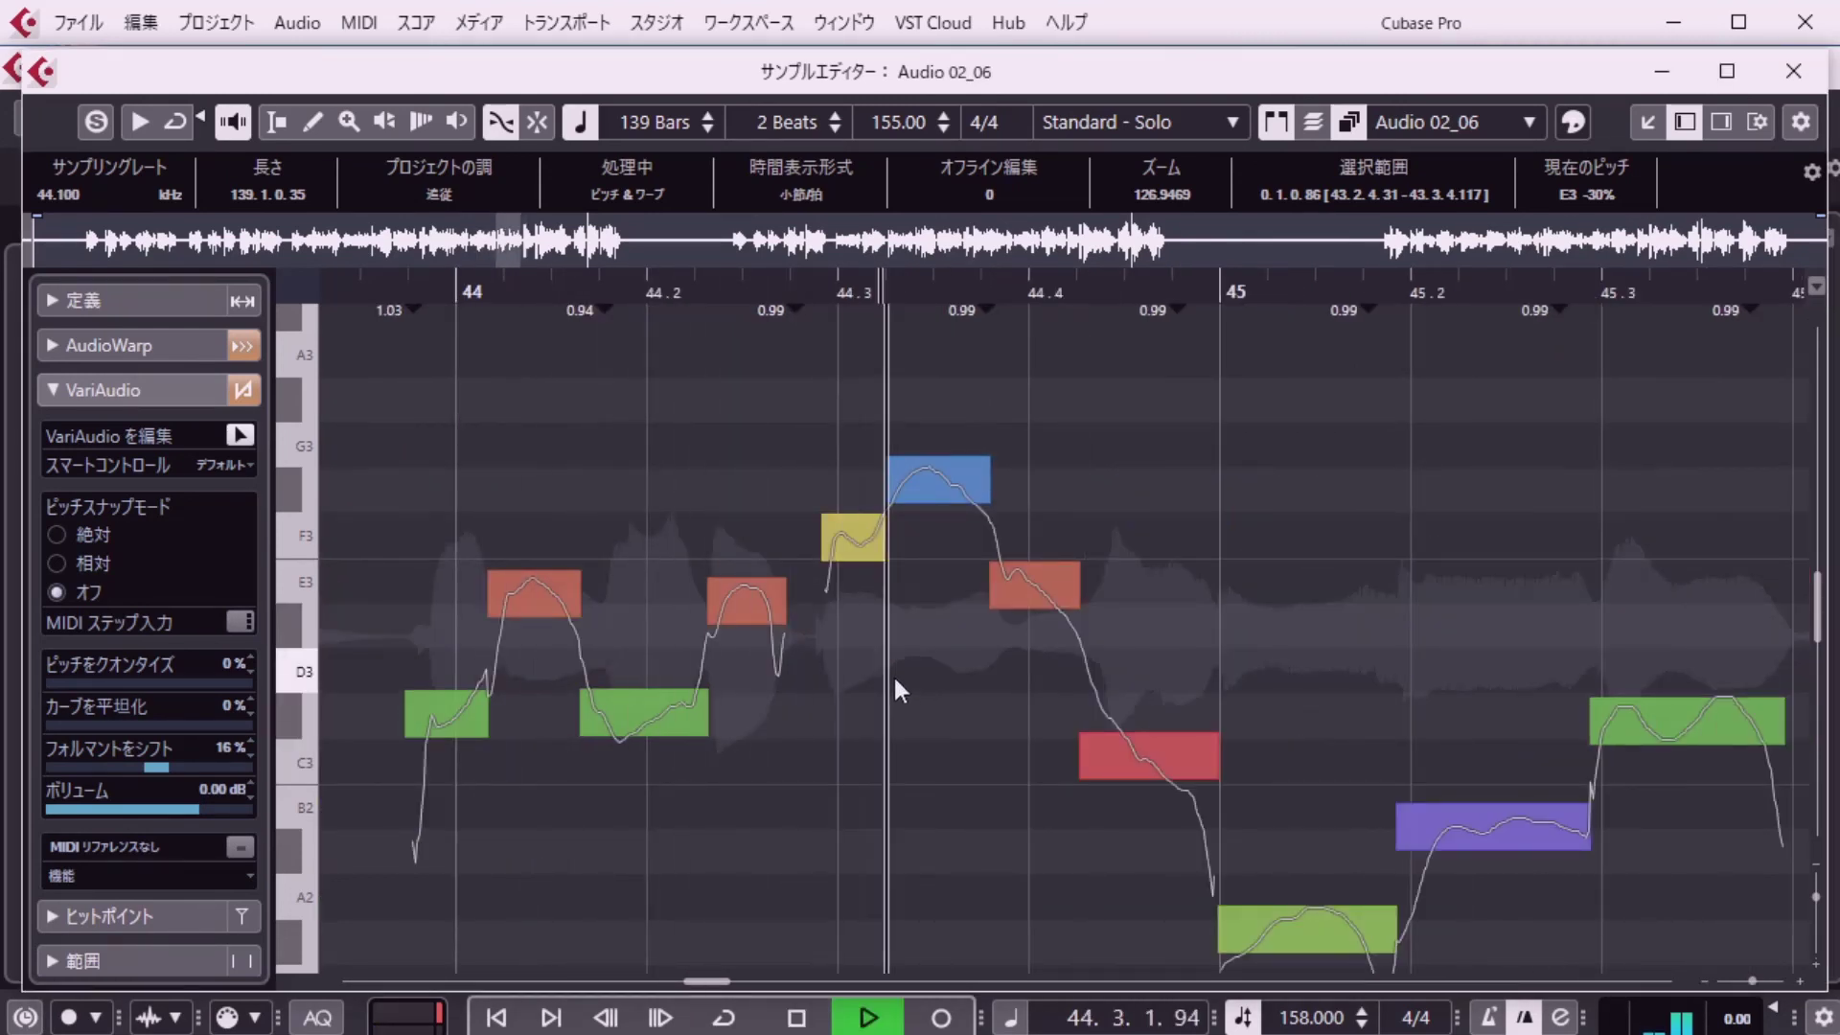
pyautogui.press('space')
# Set the formant shift of the F#3 note after 44.3 to 21% and play from bar 43.
pyautogui.click(926, 489)
pyautogui.click(928, 497)
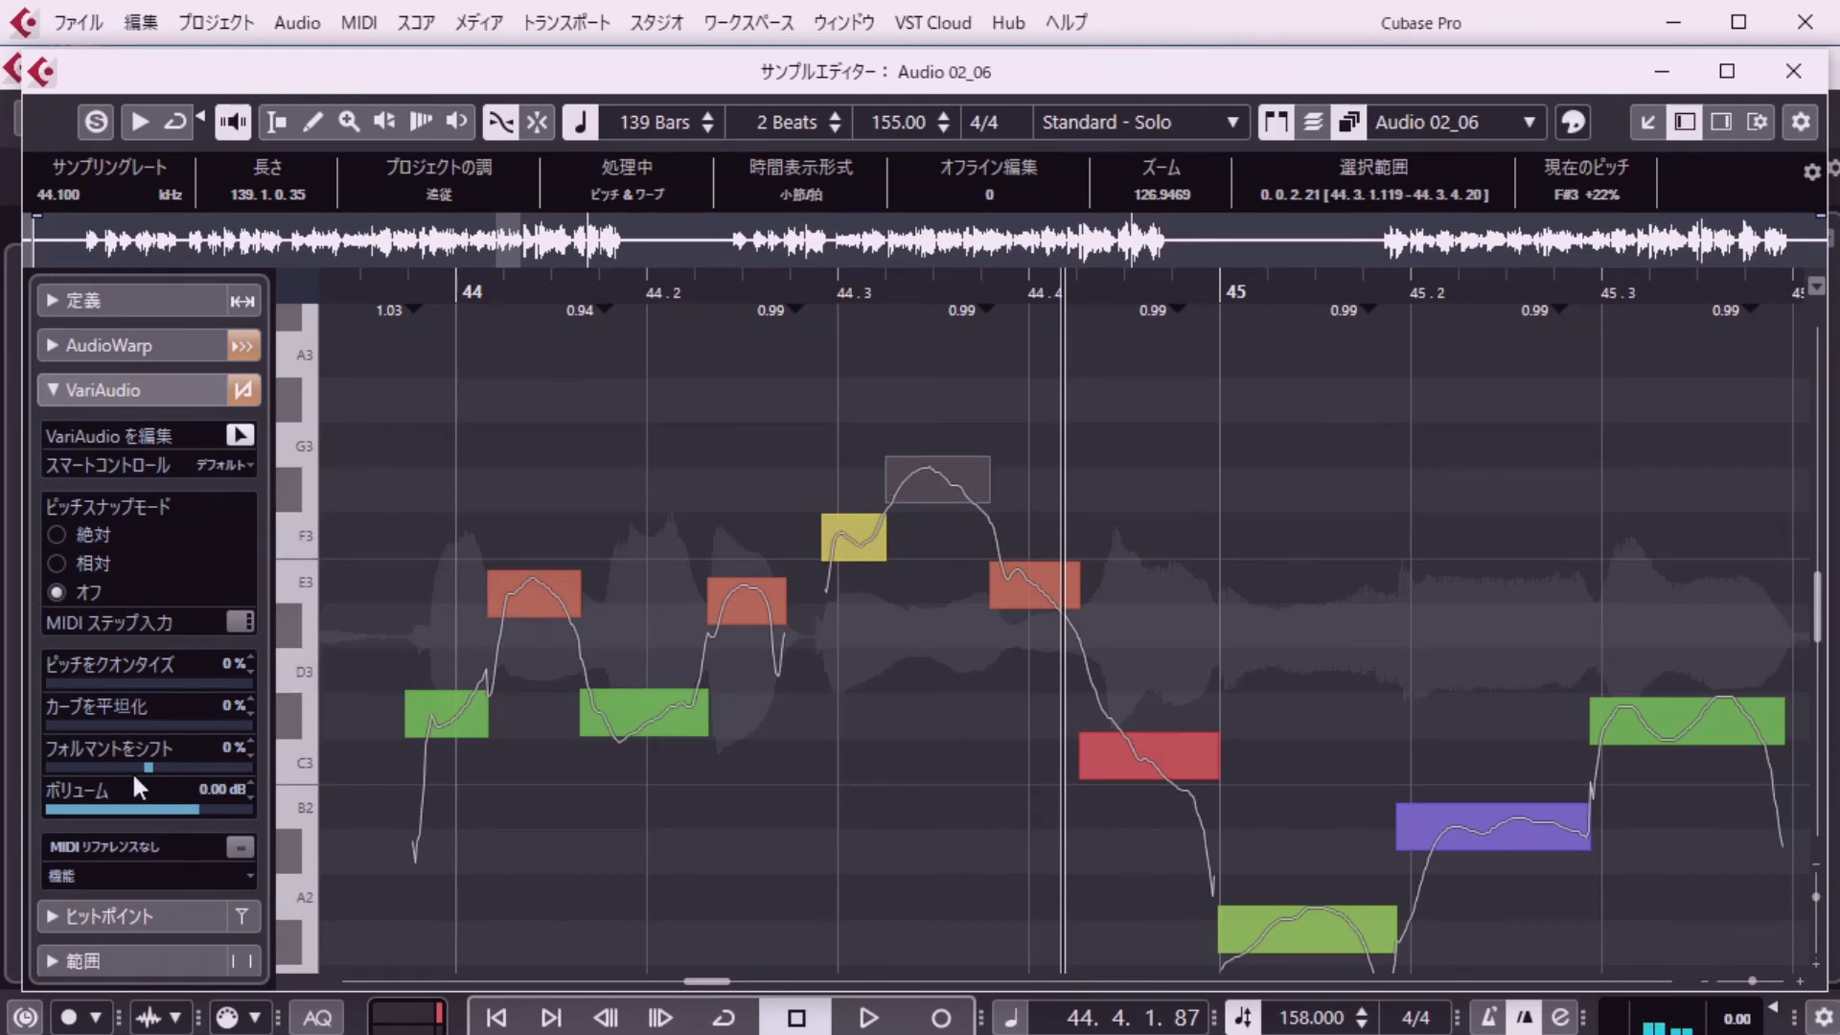
pyautogui.moveTo(150, 766); pyautogui.dragTo(173, 768)
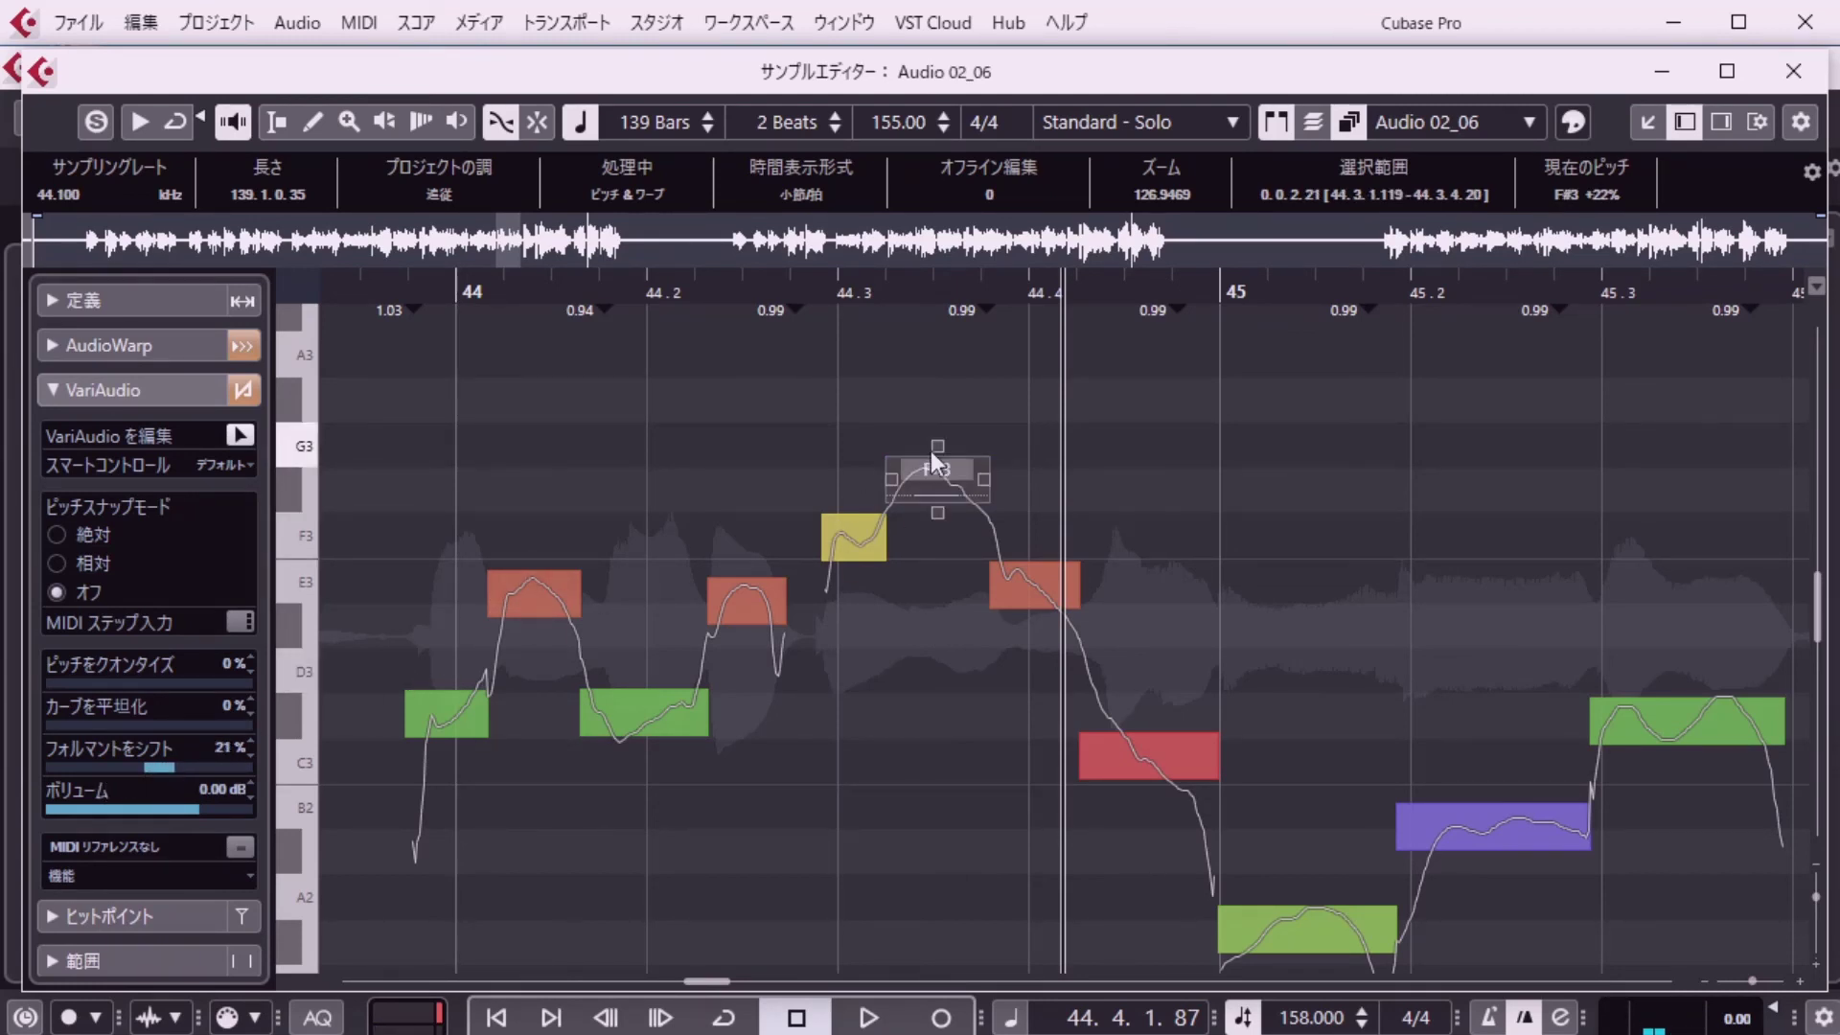
pyautogui.write('43')
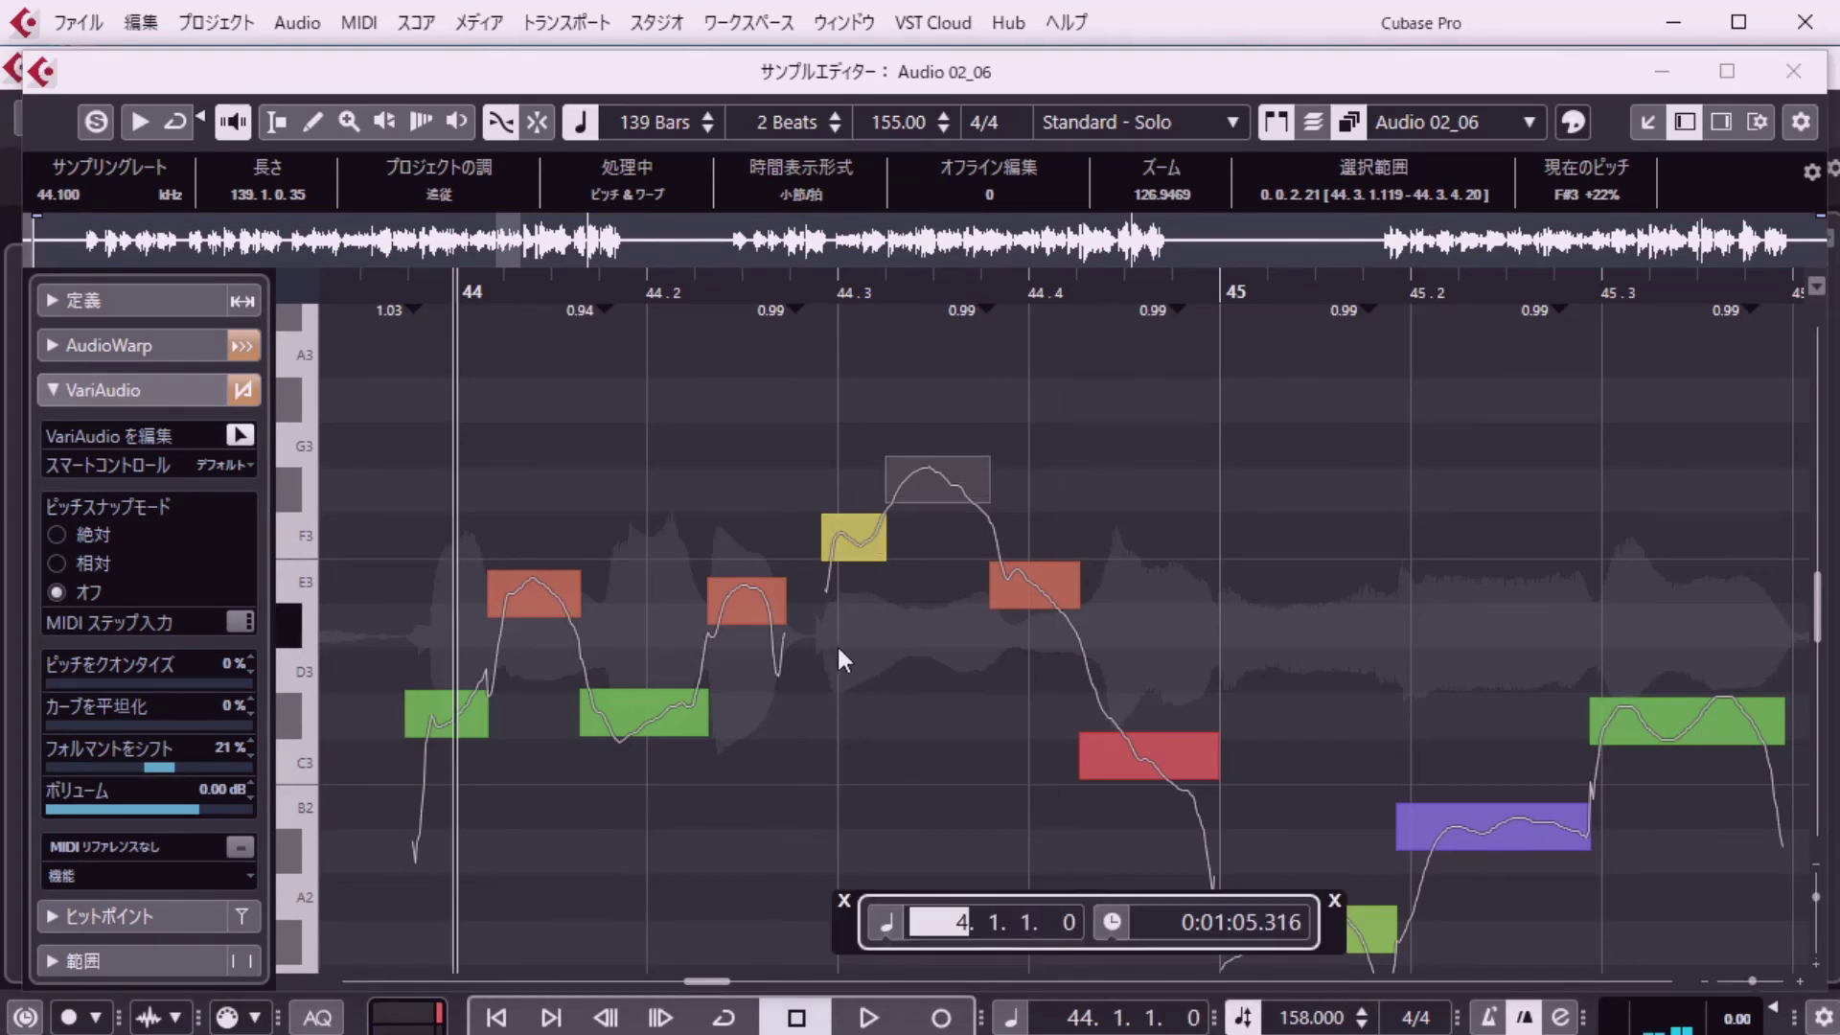
pyautogui.press('Return')
pyautogui.press('space')
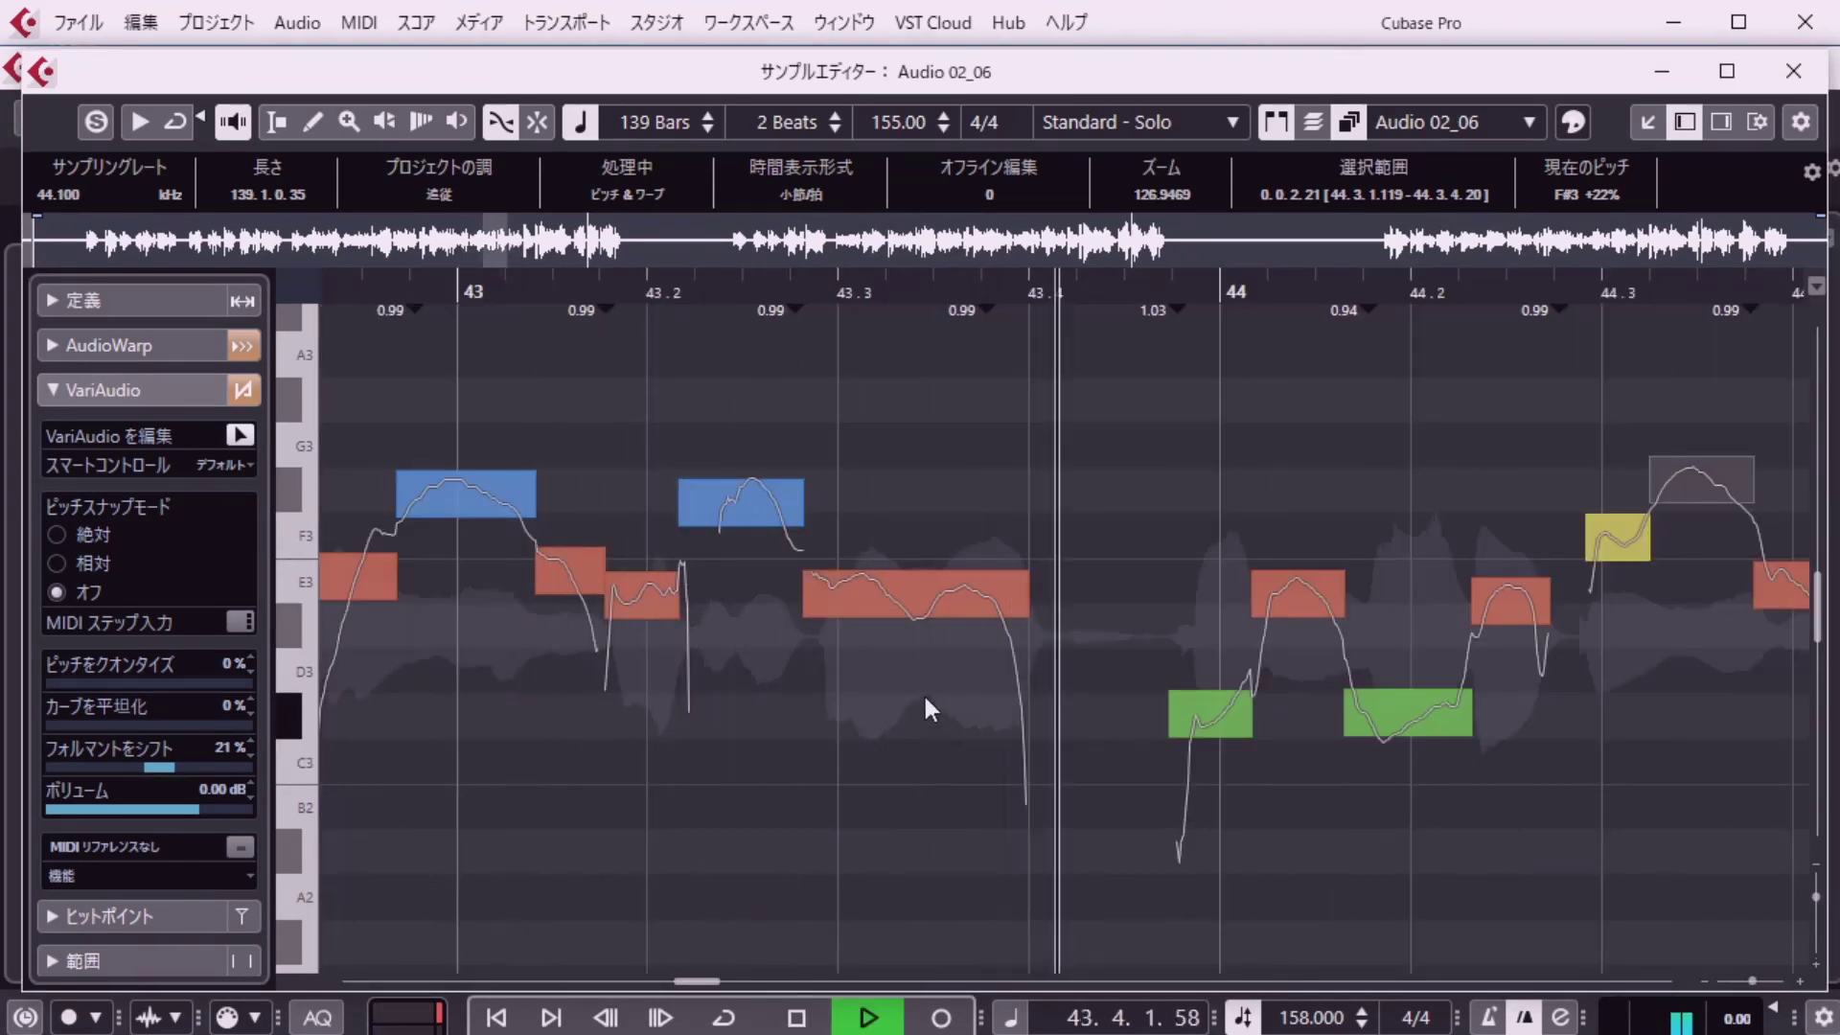
pyautogui.press('space')
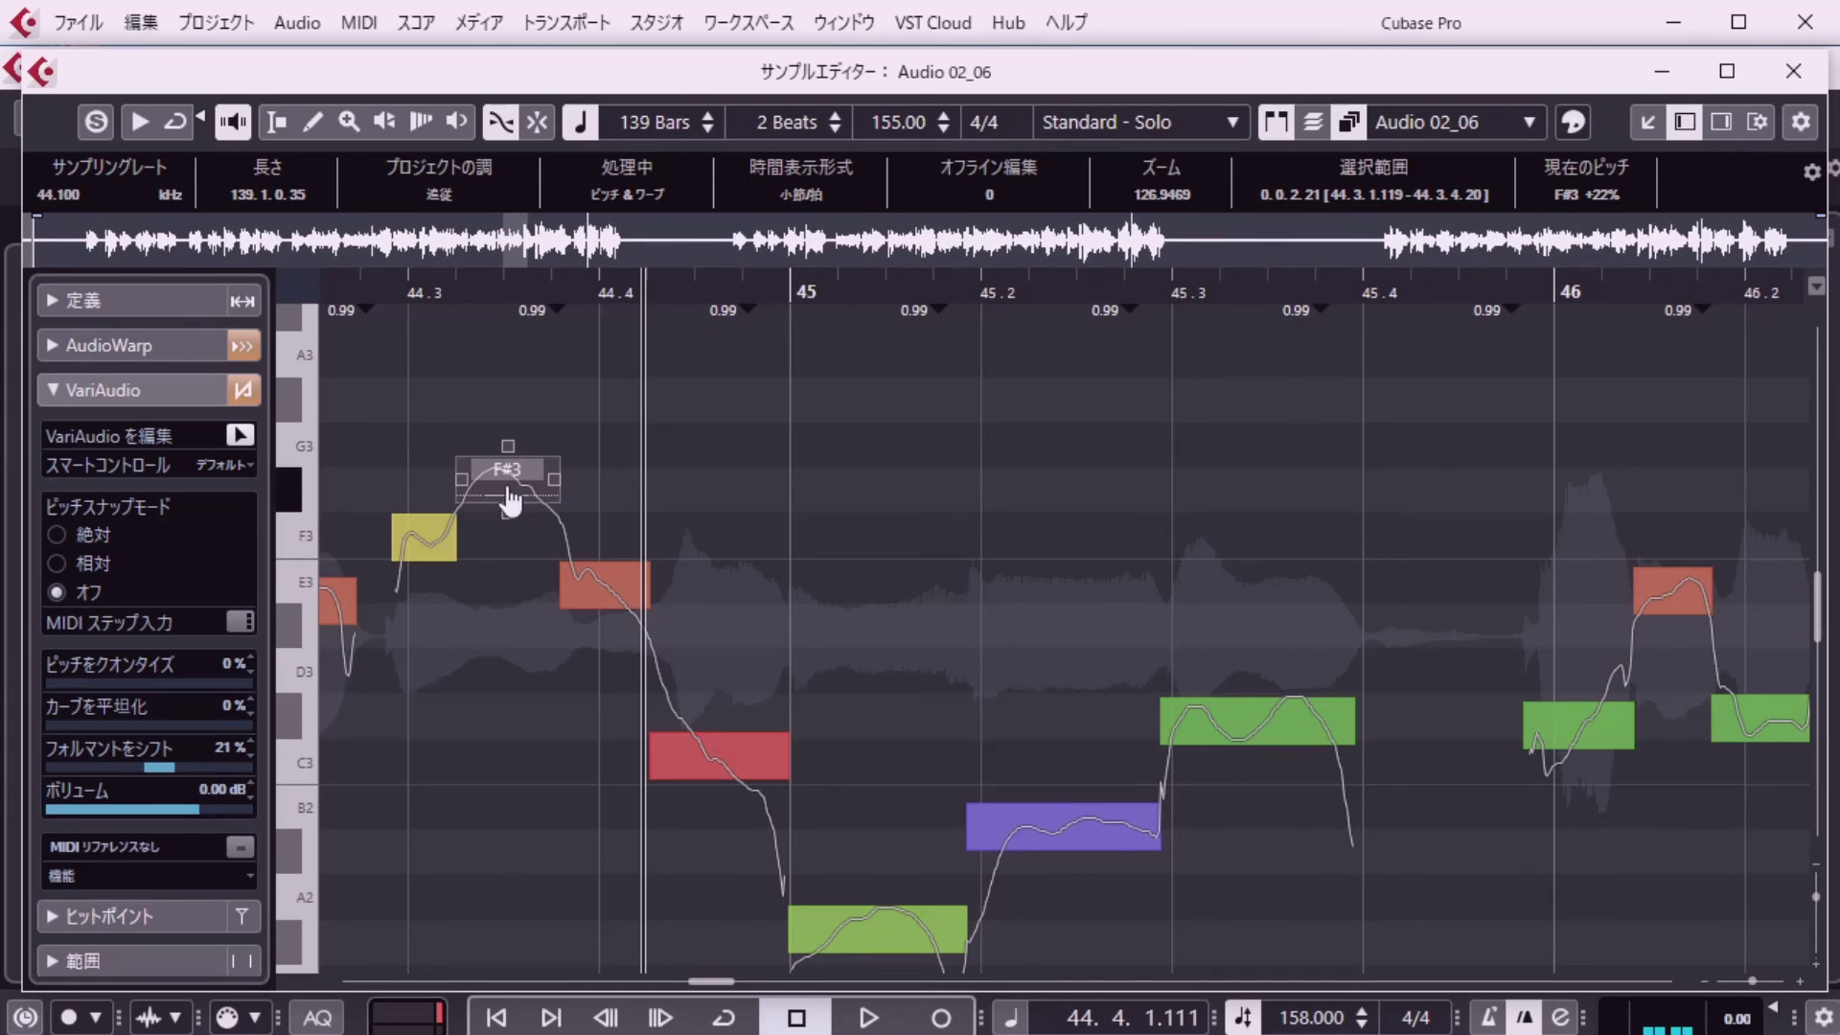
# Set the volume of the F#3 note after 44.3 to 1.75 dB and play from bar 44.
pyautogui.click(209, 807)
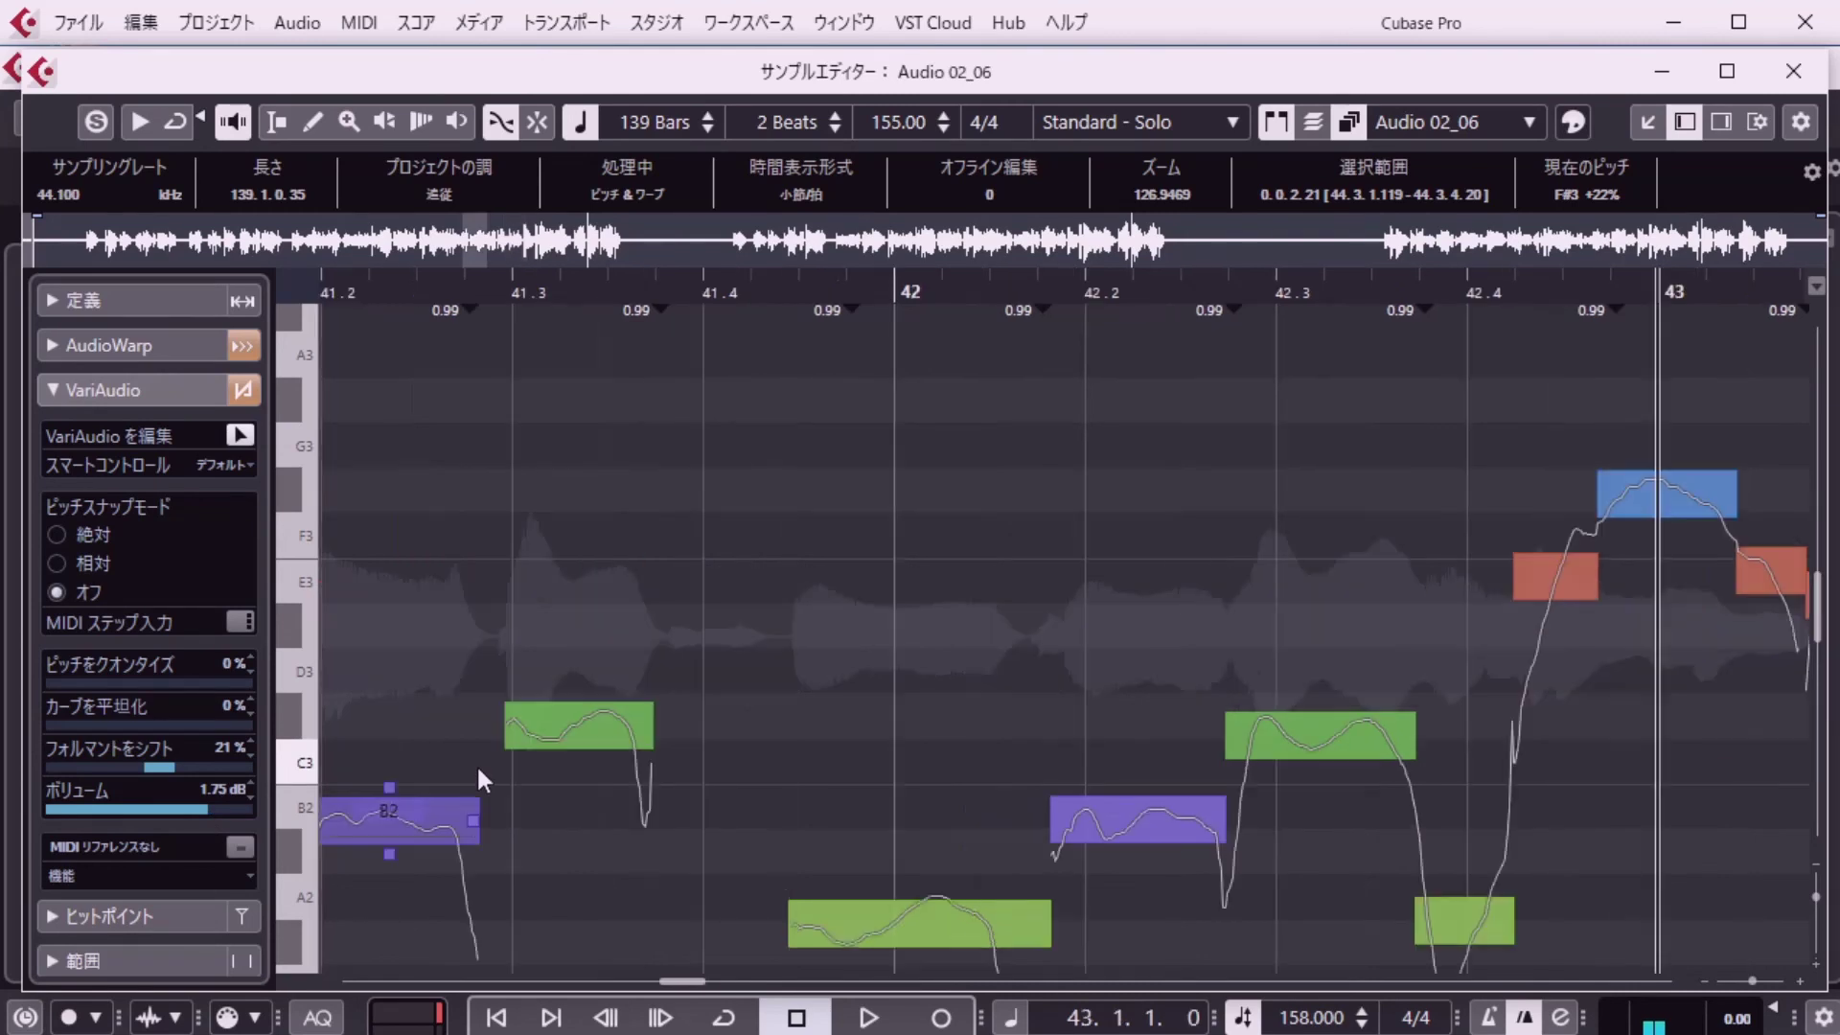
pyautogui.press('shift+KP_Decimal')
pyautogui.write('44. 1. 1. 0')
pyautogui.press('Return')
pyautogui.press('space')
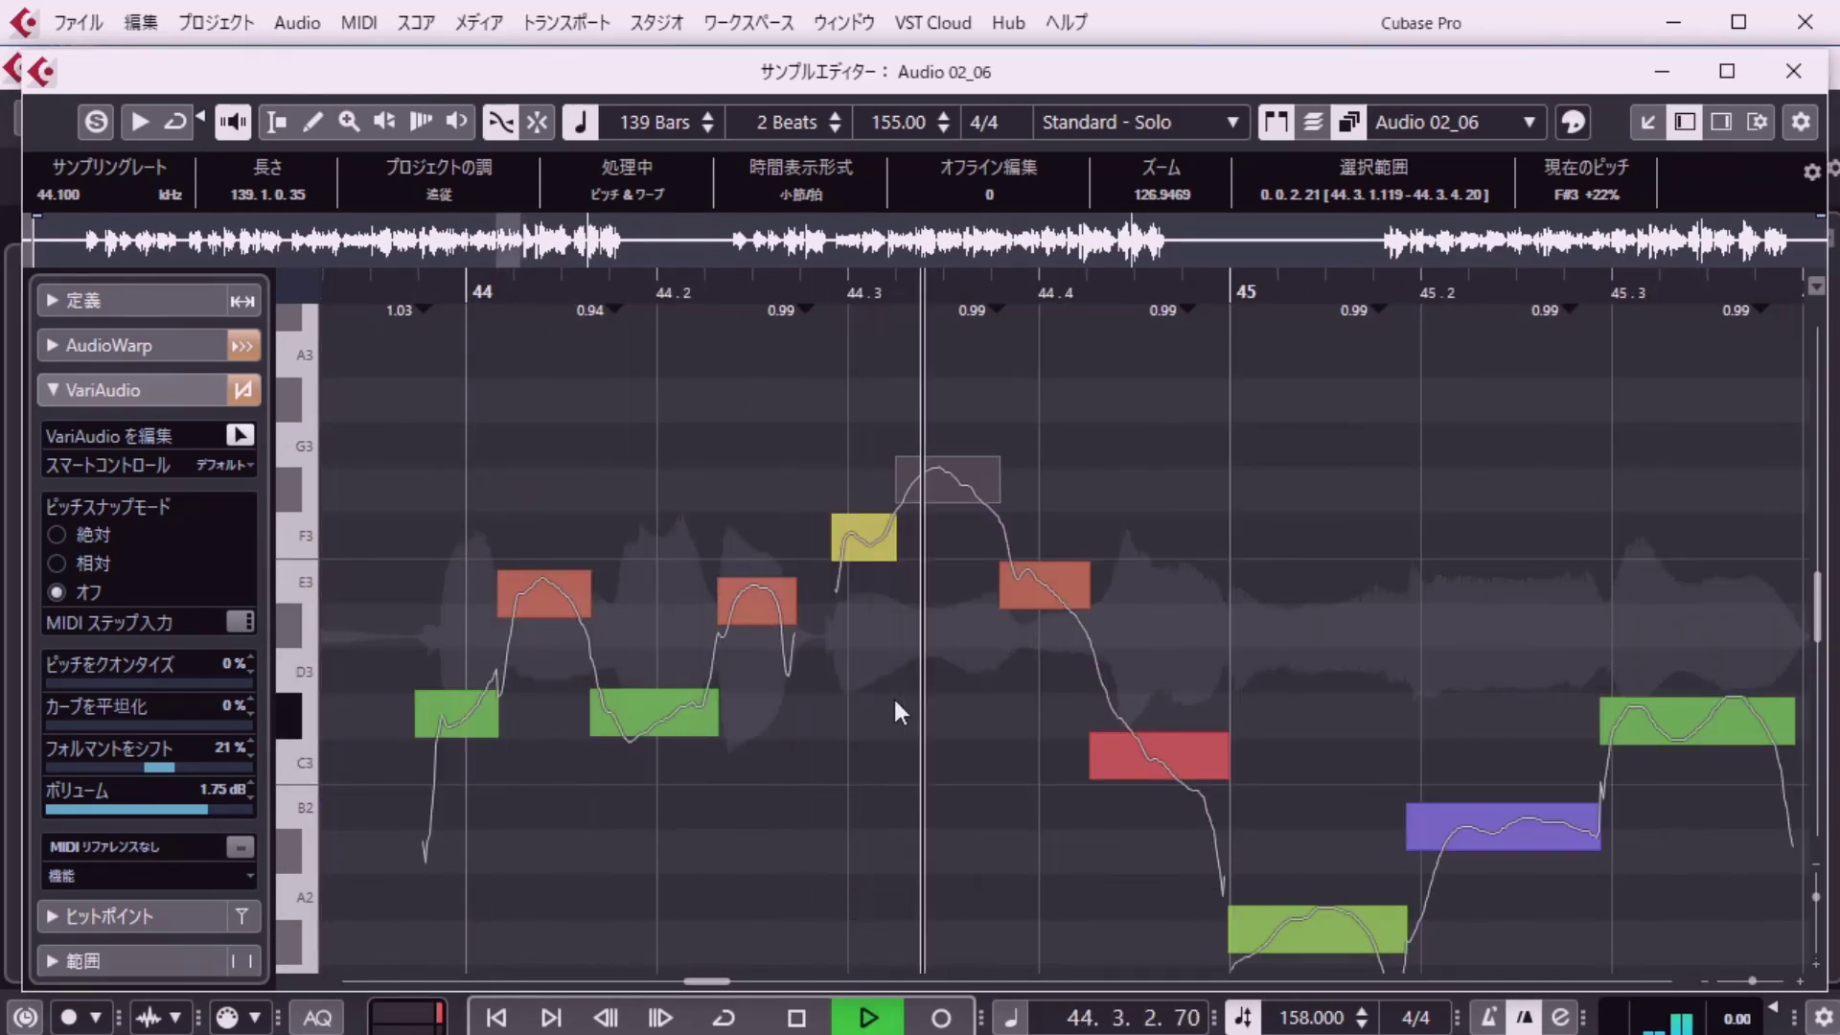
pyautogui.press('space')
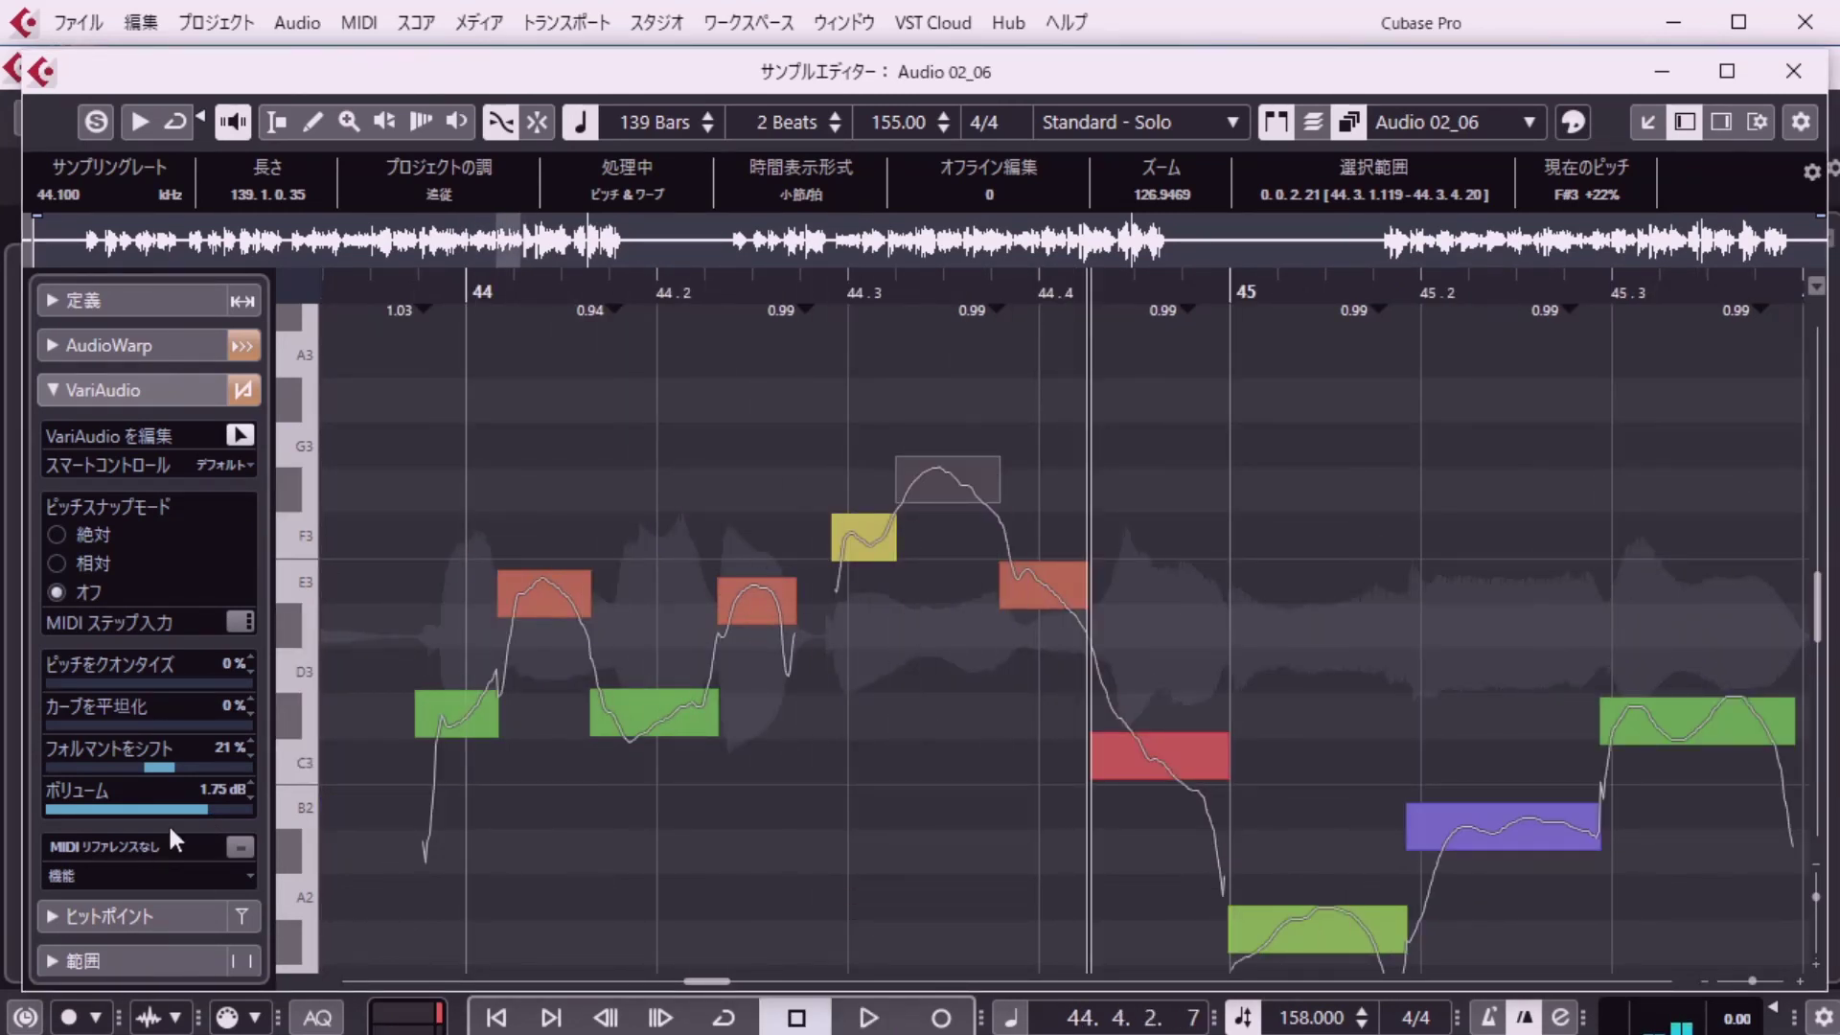
# Raise the volume of the F#3 note after 44.3 to 4.73 dB and replay from bar 44.
pyautogui.click(221, 808)
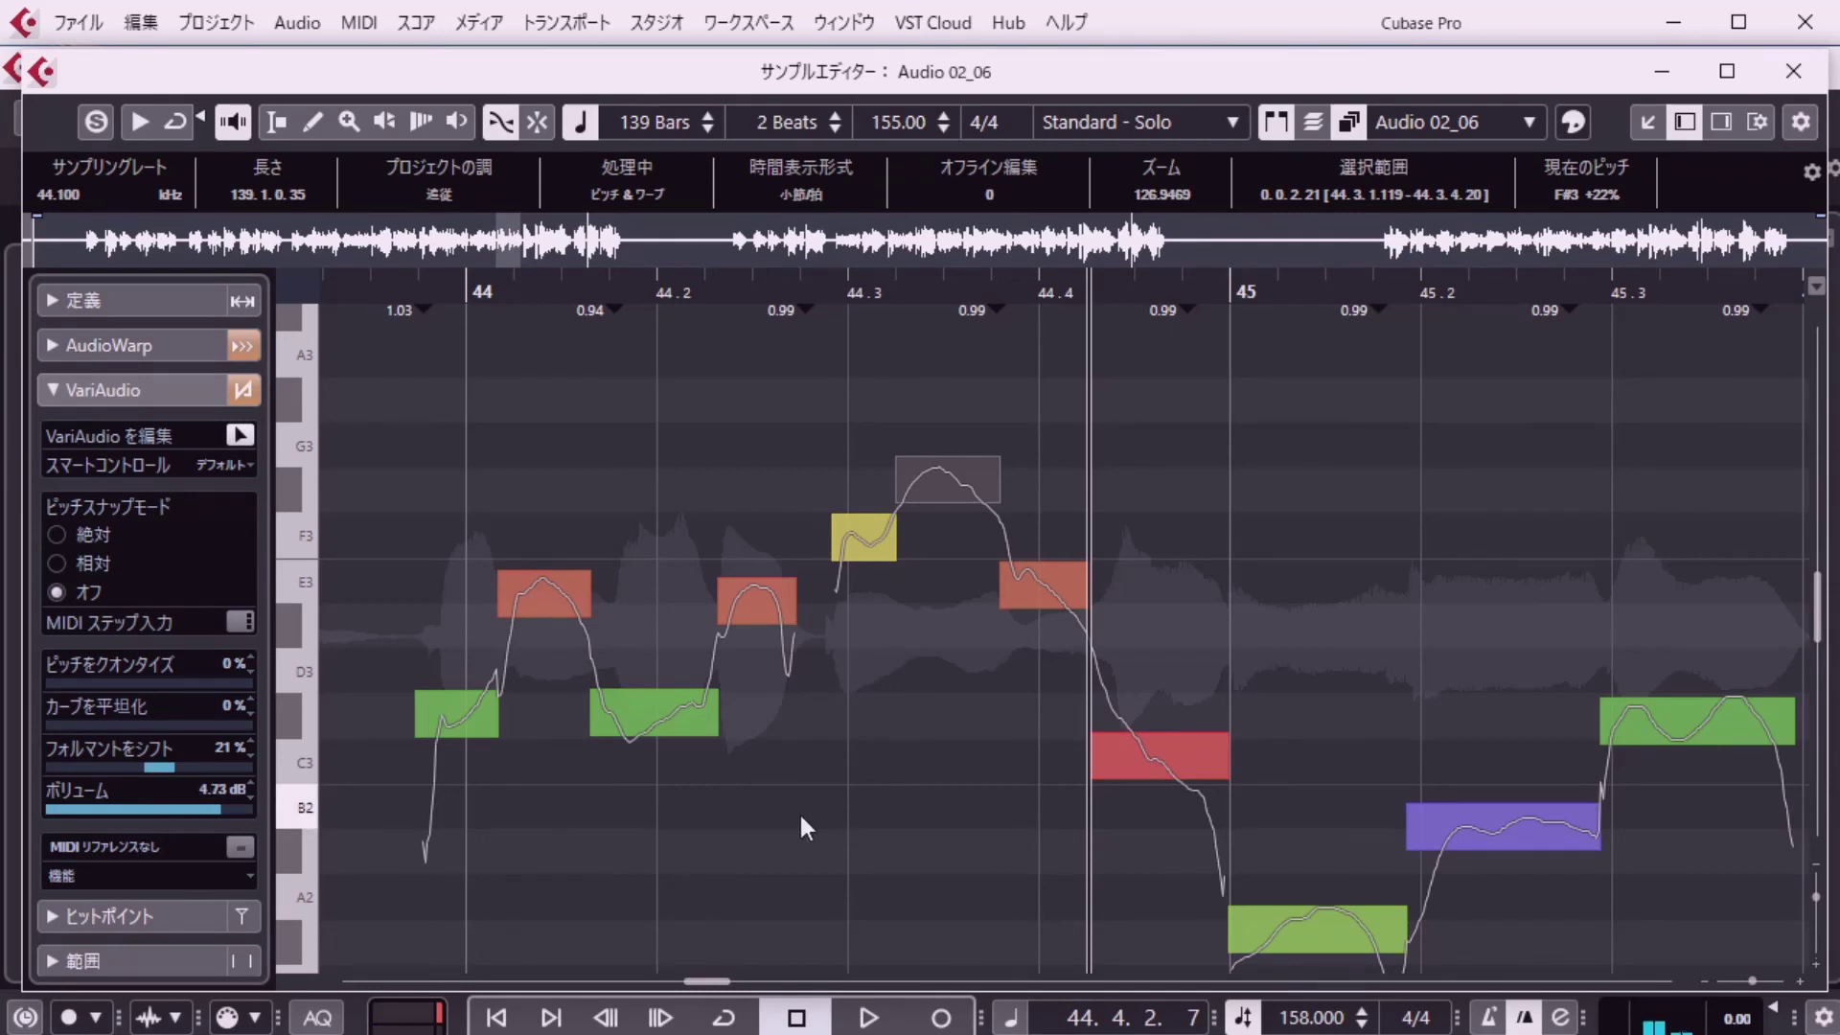
pyautogui.press('shift+KP_Decimal')
pyautogui.write('44')
pyautogui.press('Return')
pyautogui.press('space')
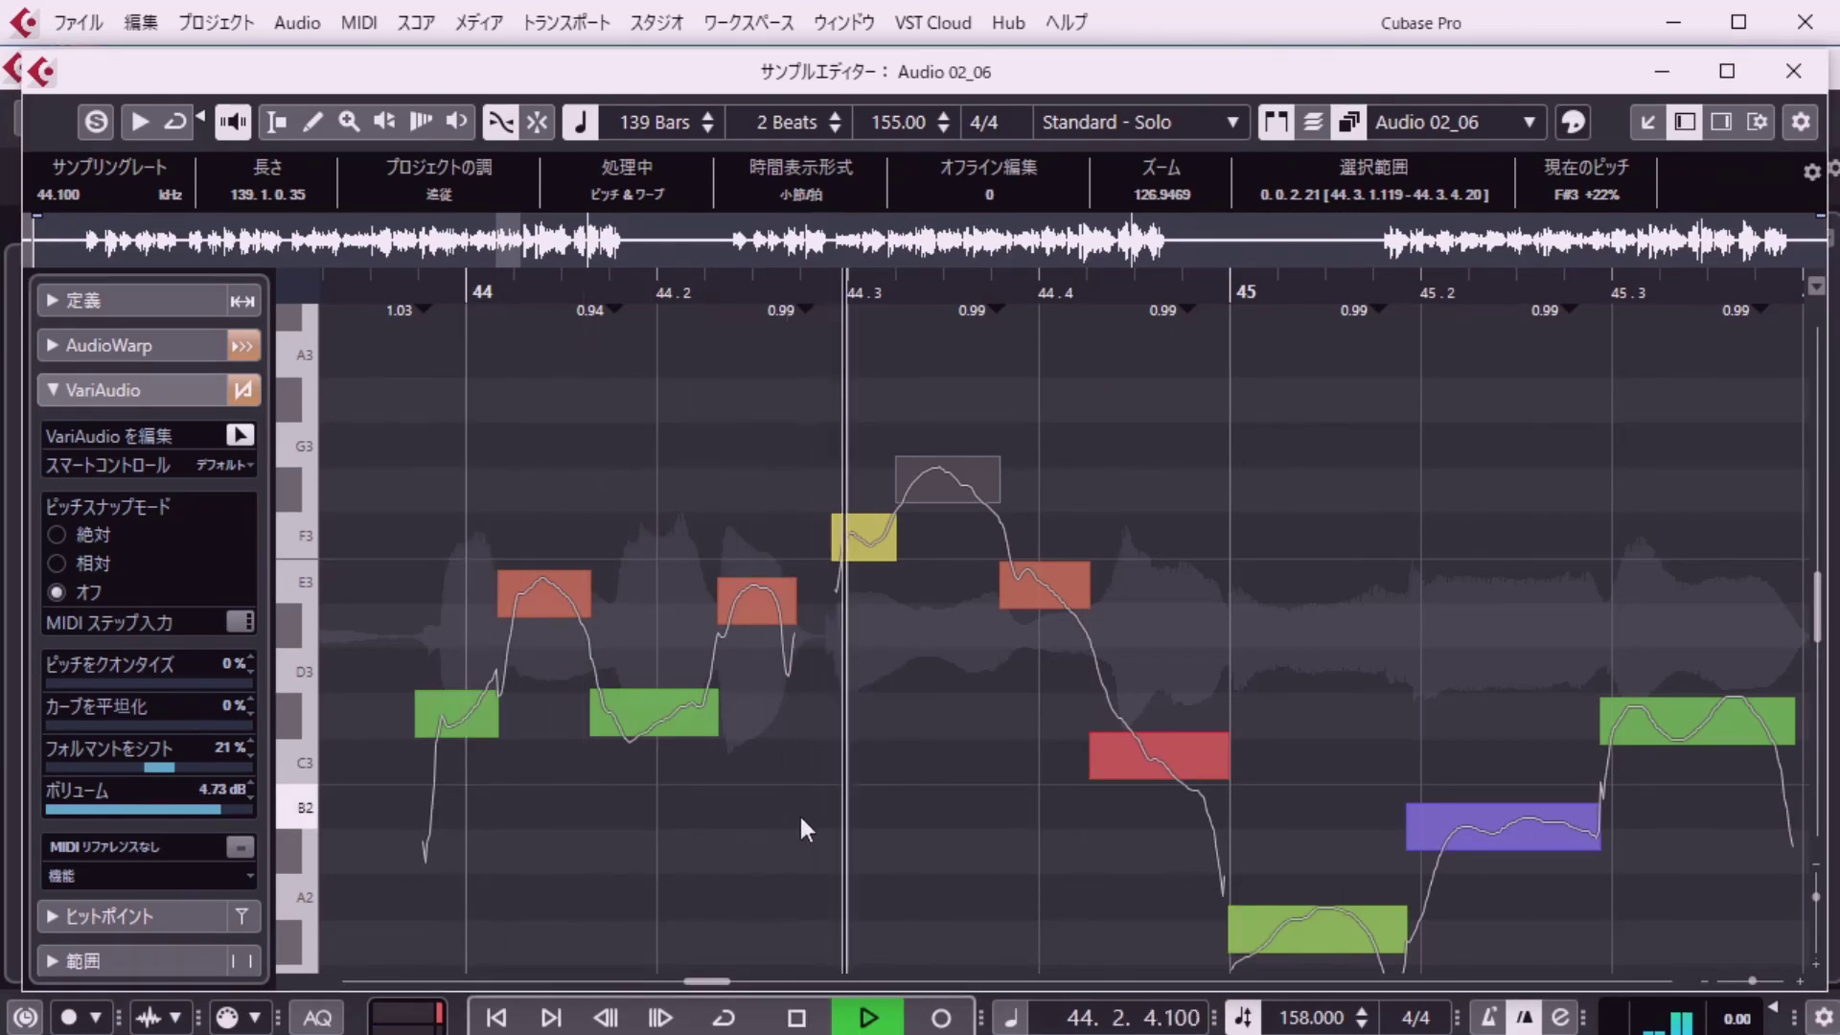
pyautogui.press('space')
# Raise the same F#3 note's volume to 8.06 dB and replay from bar 44.
pyautogui.click(237, 808)
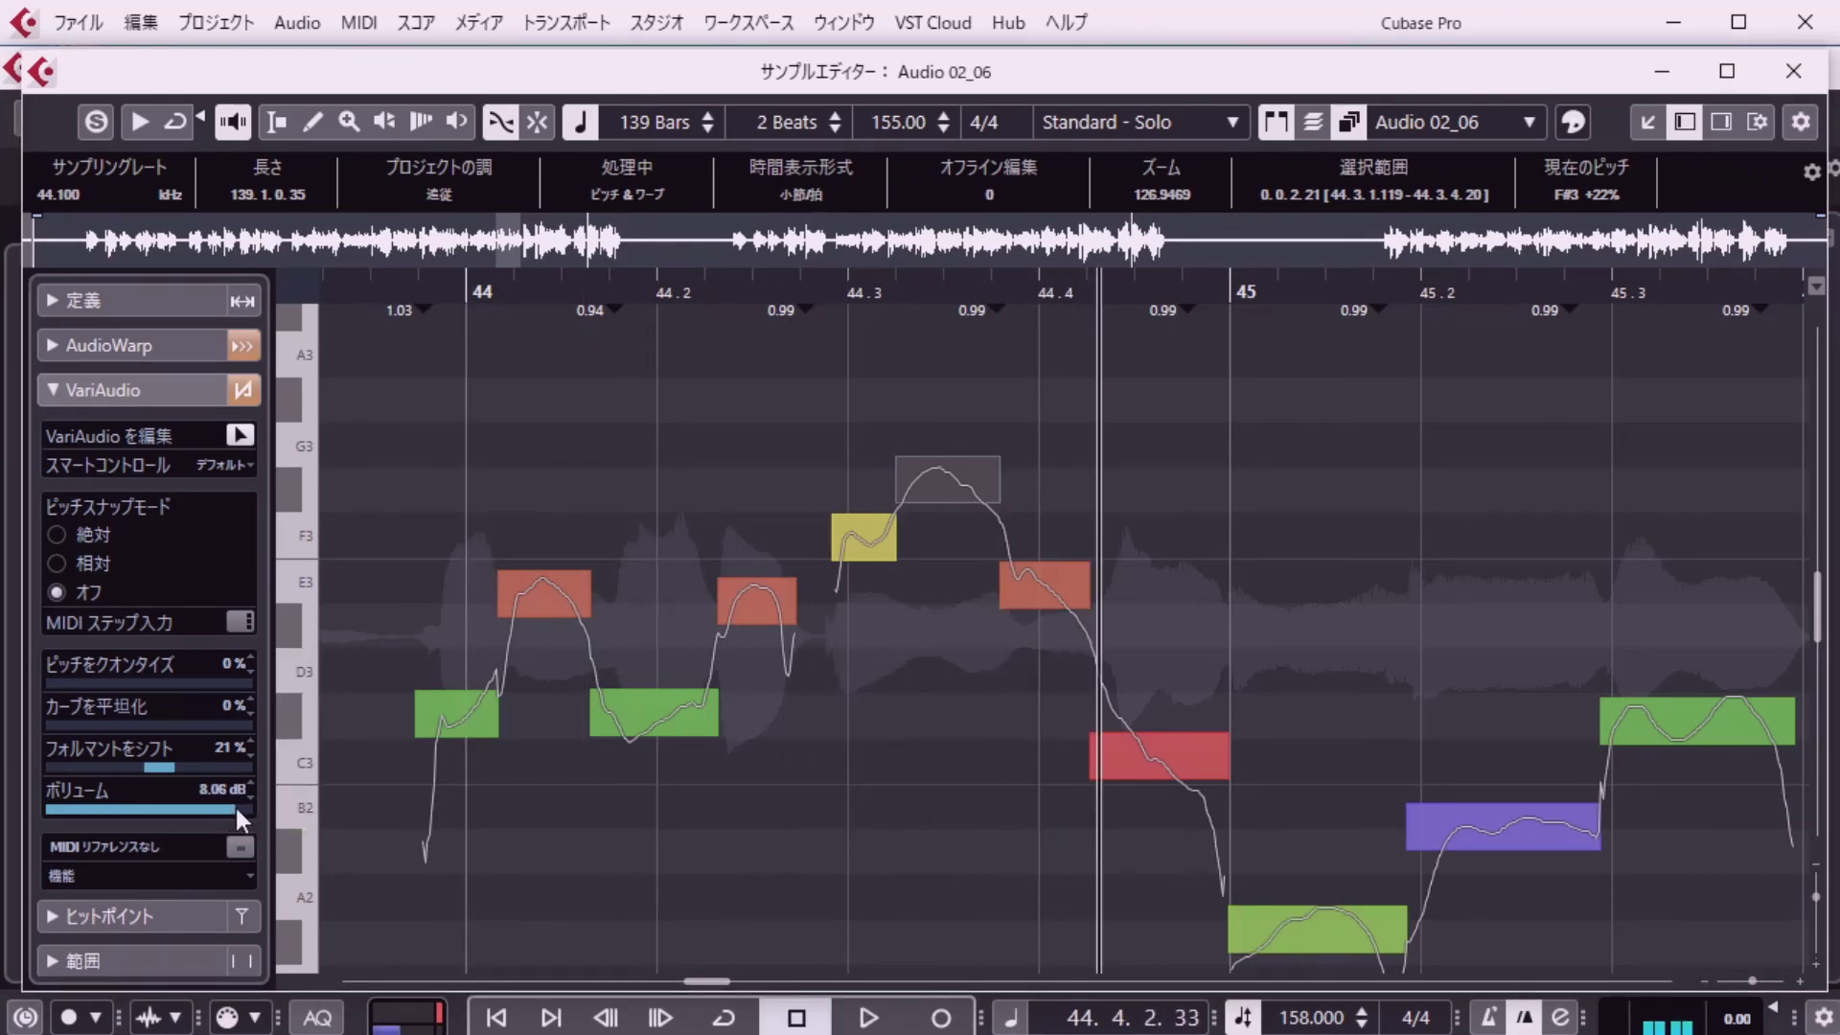
pyautogui.press('shift+KP_Decimal')
pyautogui.write('44')
pyautogui.press('Return')
pyautogui.press('space')
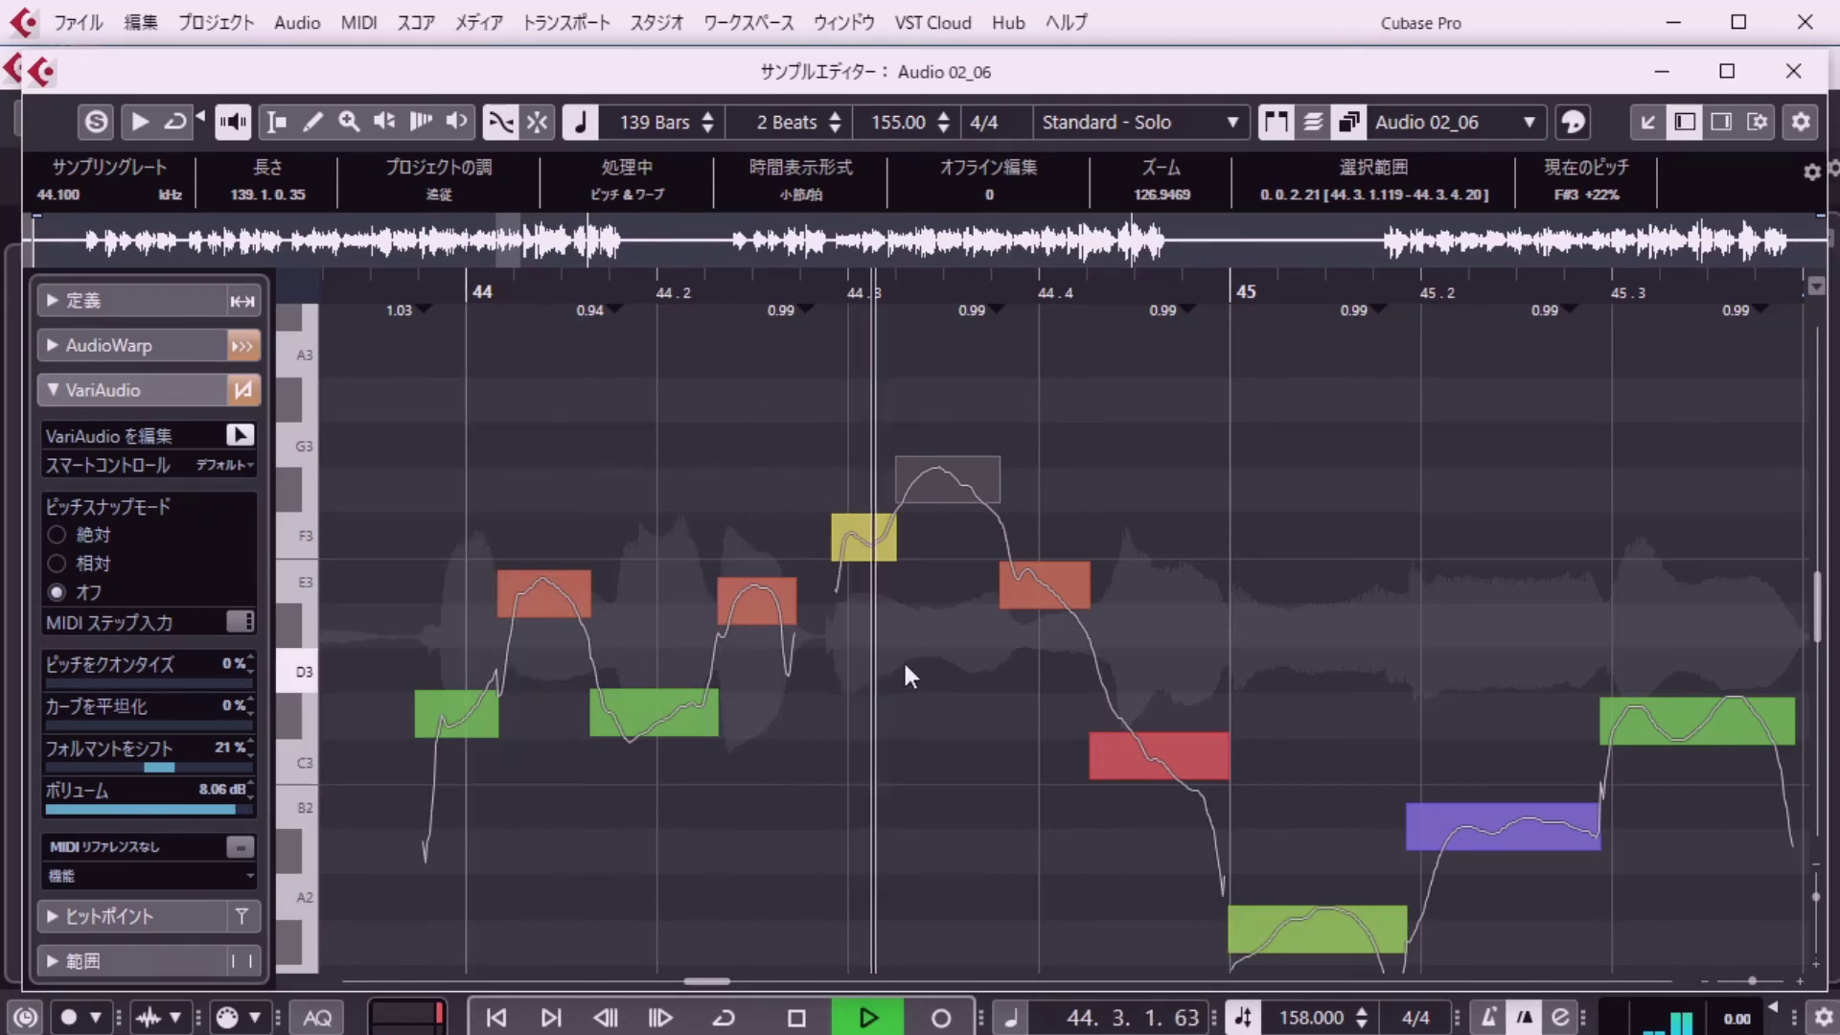
pyautogui.press('space')
# Reduce the F#3 note's volume to 3.41 dB and replay from bar 44.
pyautogui.click(216, 809)
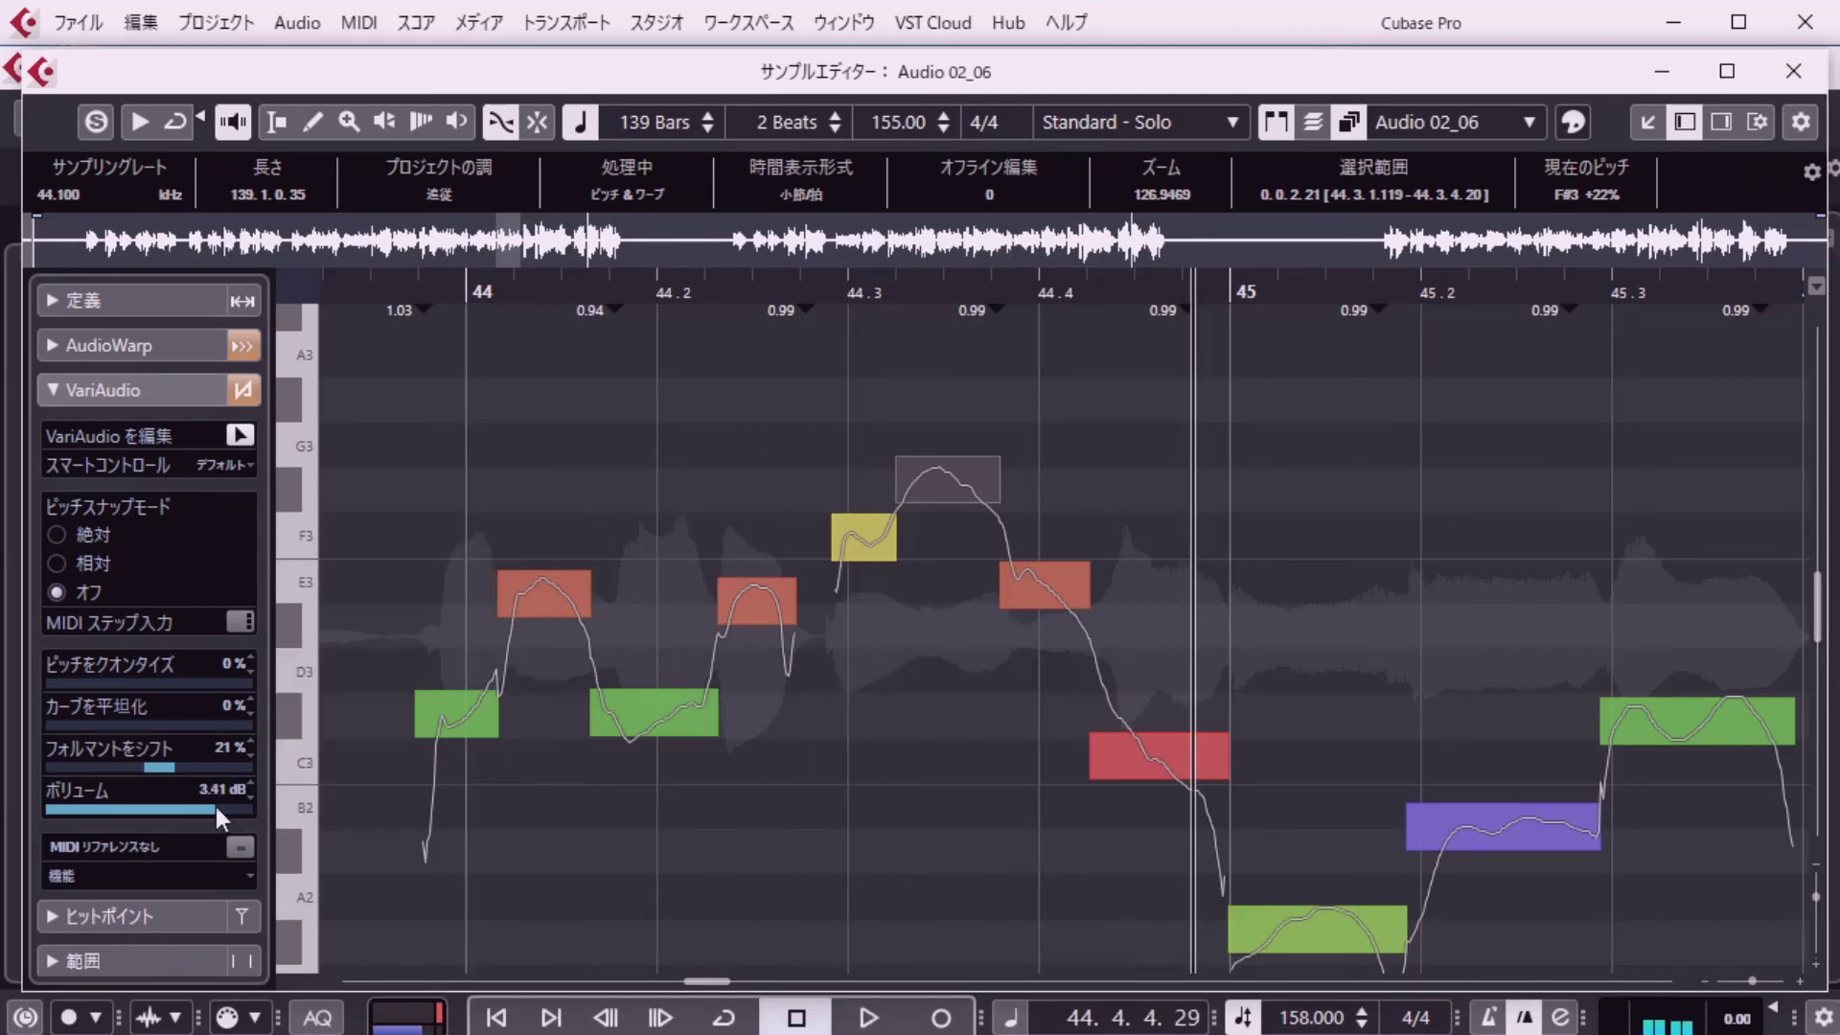
pyautogui.press('shift+KP_Decimal')
pyautogui.write('44')
pyautogui.press('Return')
pyautogui.press('space')
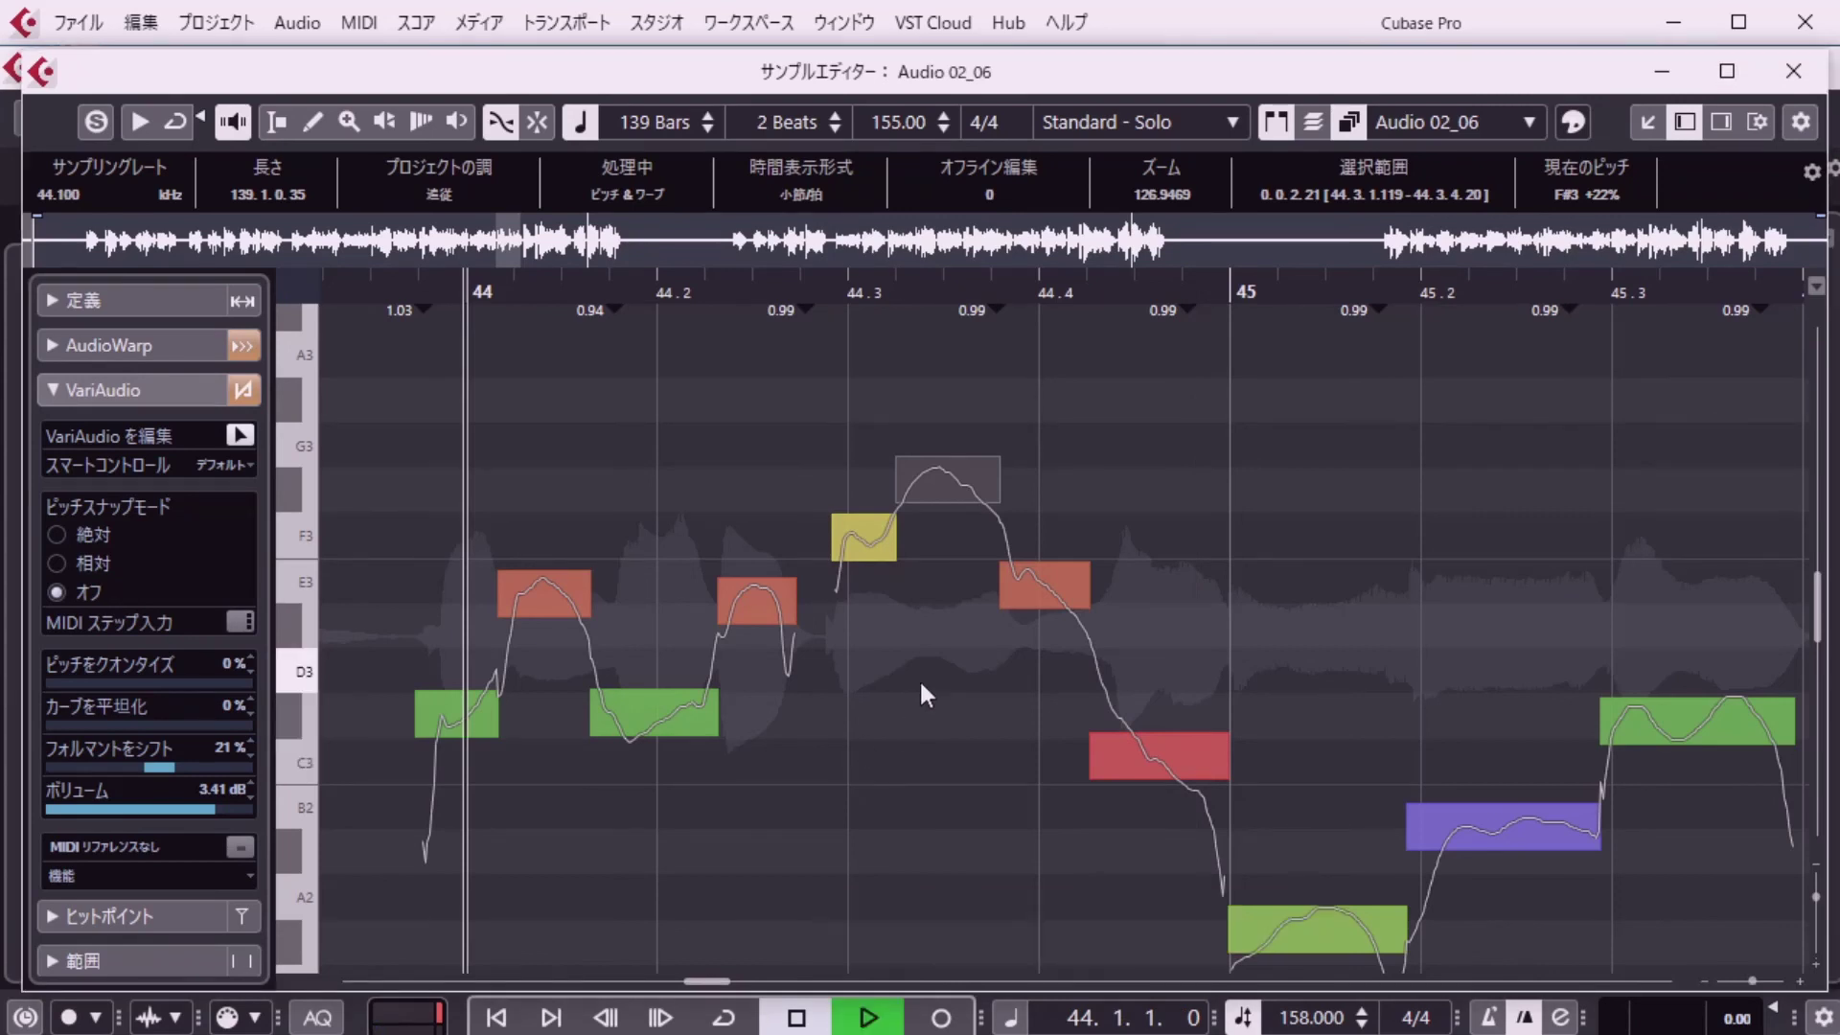
pyautogui.press('space')
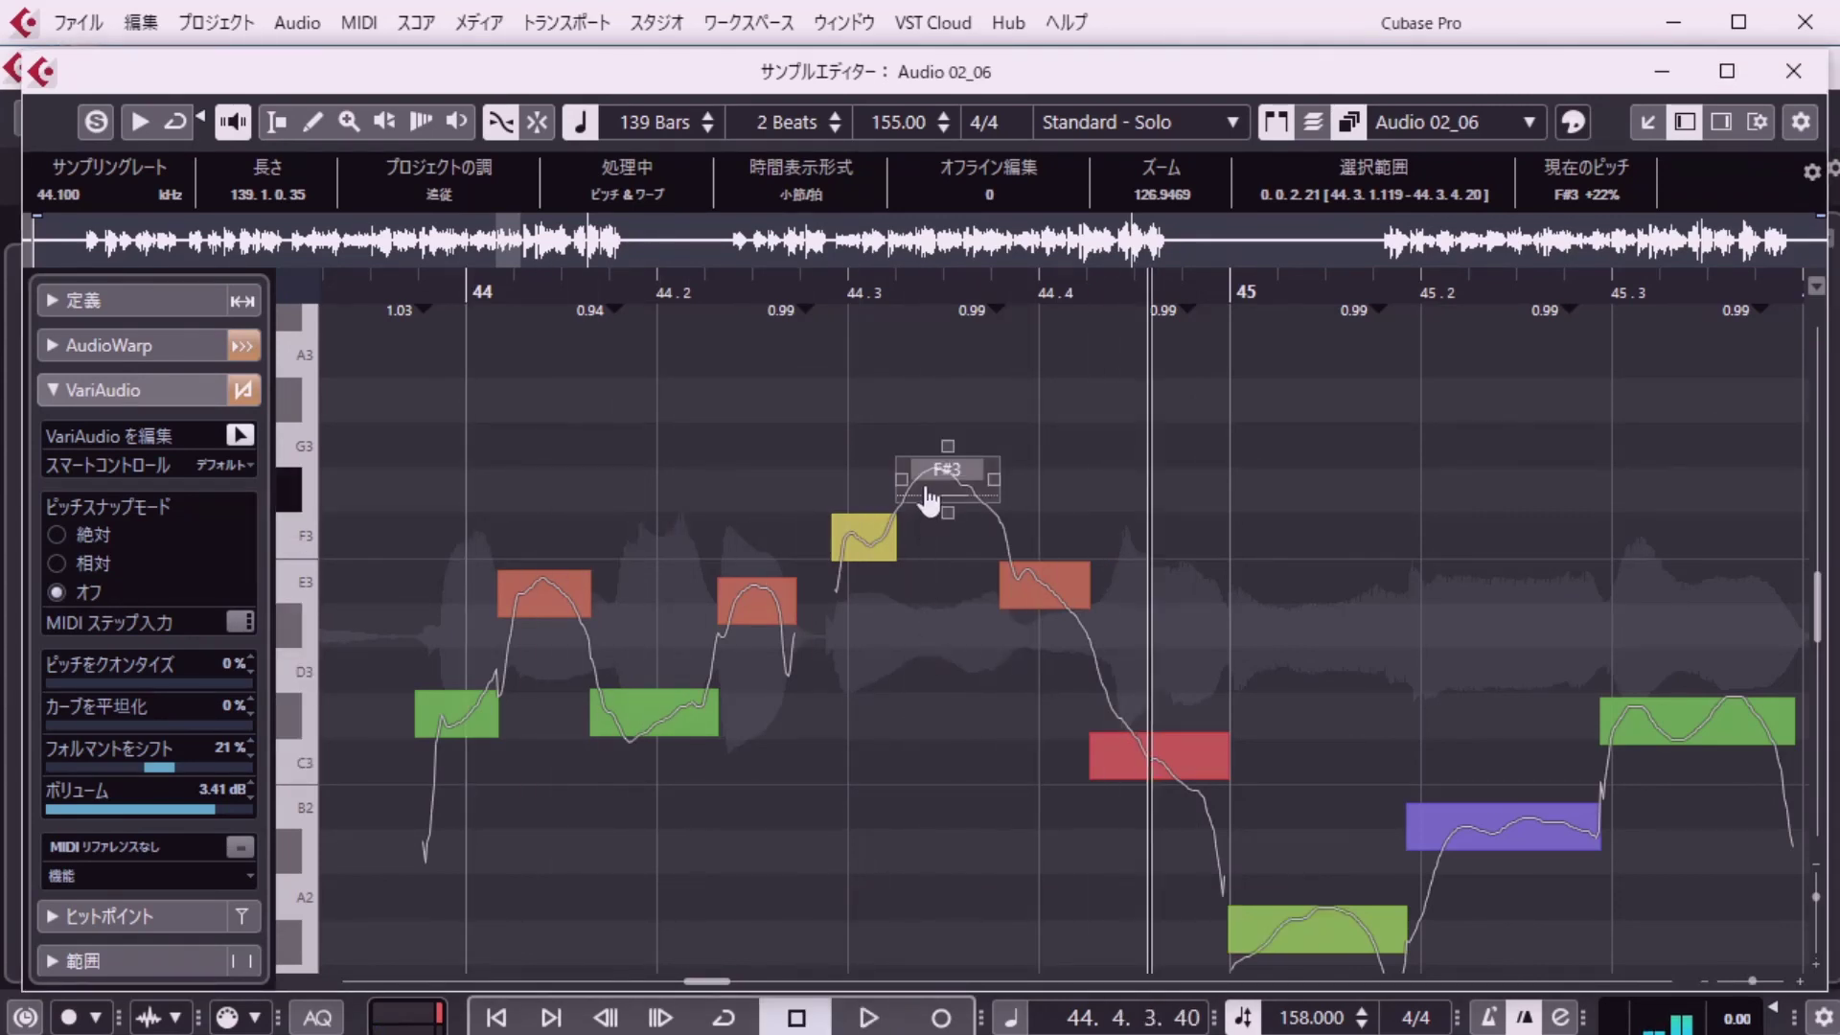
# Try raising the pitch of the F#3 note after 44.3 to +39%, replay from bar 44, and undo the pitch edit.
pyautogui.click(934, 479)
pyautogui.press('shift+KP_Decimal')
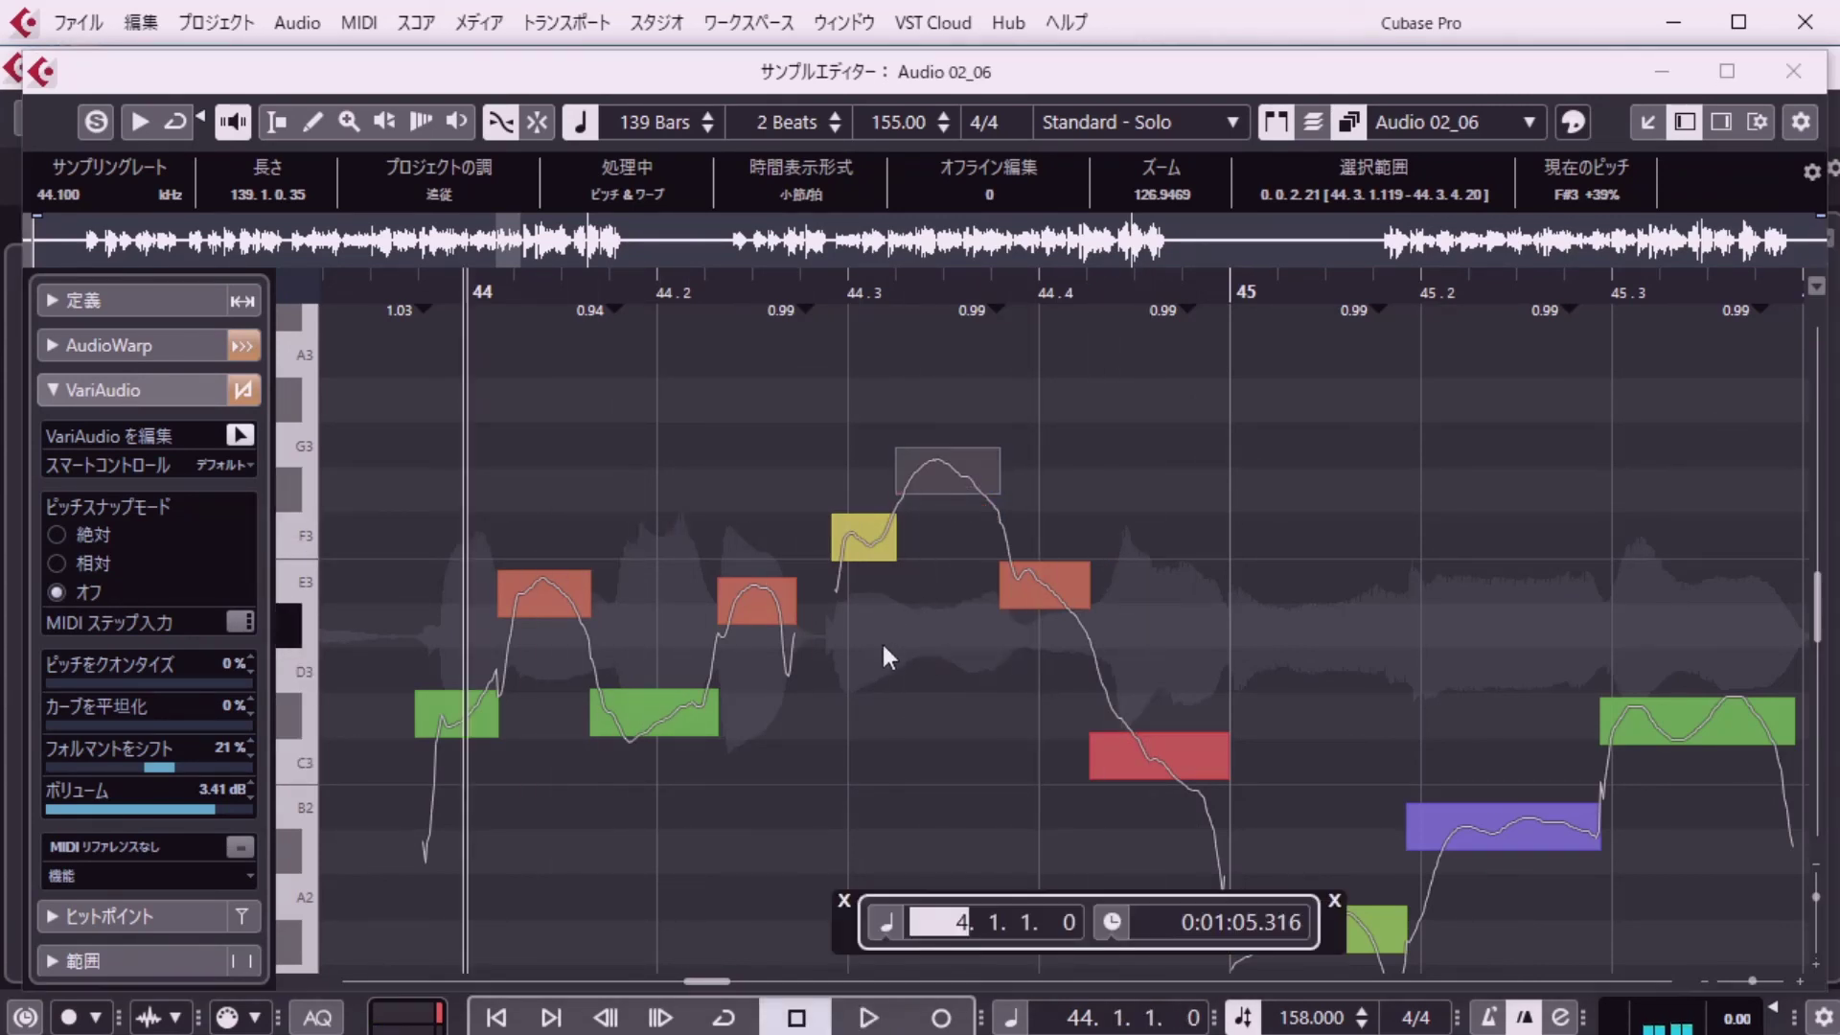
pyautogui.press('Return')
pyautogui.press('space')
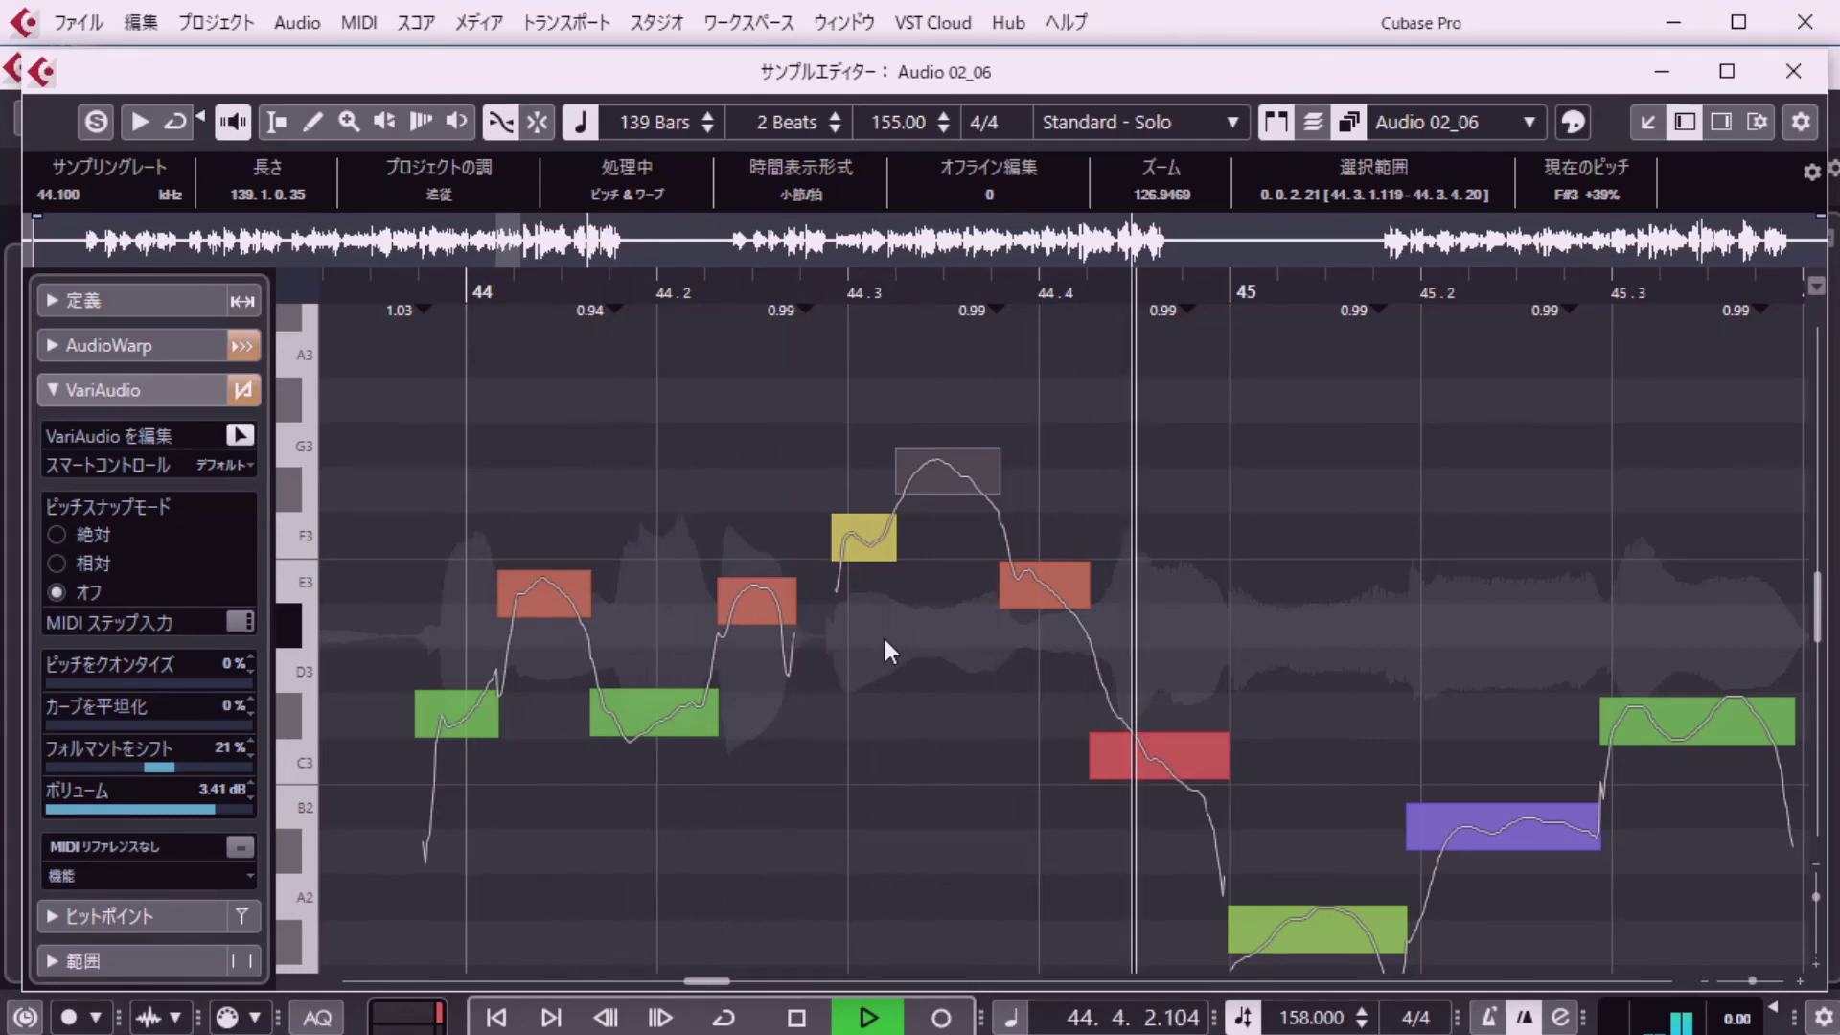
pyautogui.press('space')
pyautogui.click(182, 54)
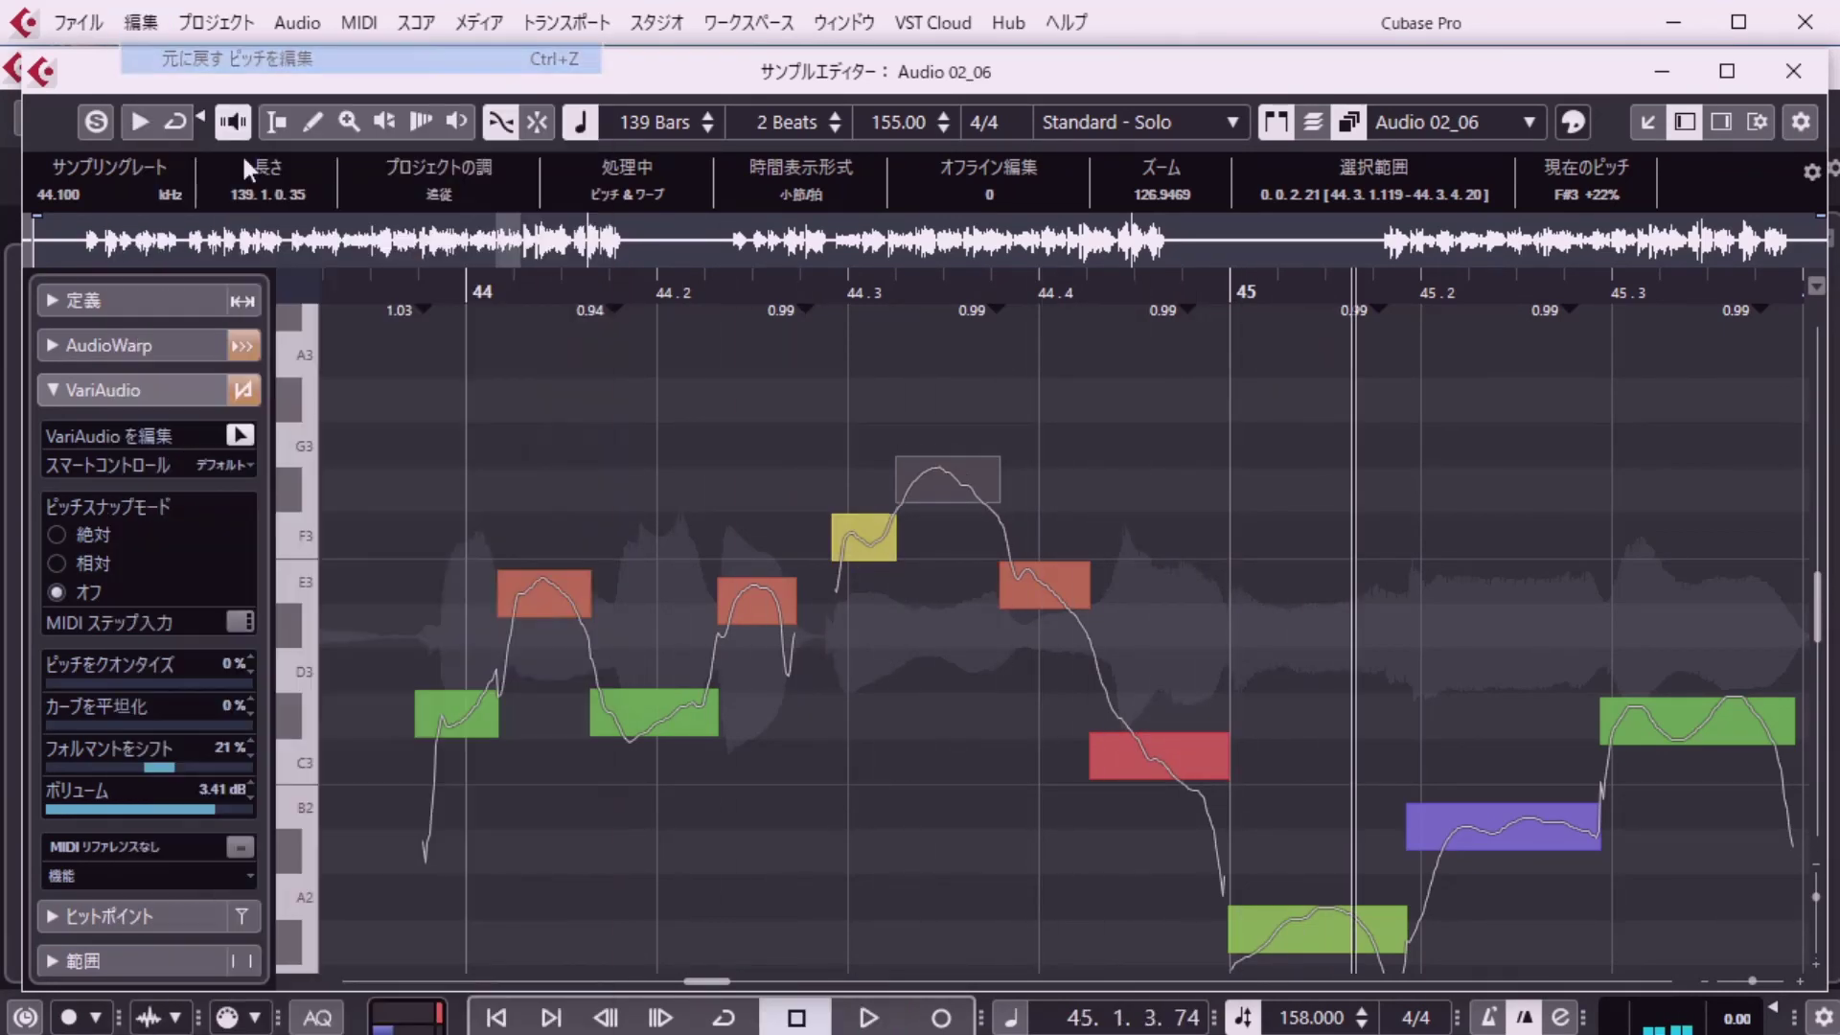
# Replay the phrase from bar 44 to check the F#3 note after 44.3.
pyautogui.press('shift+KP_Decimal')
pyautogui.press('Return')
pyautogui.press('space')
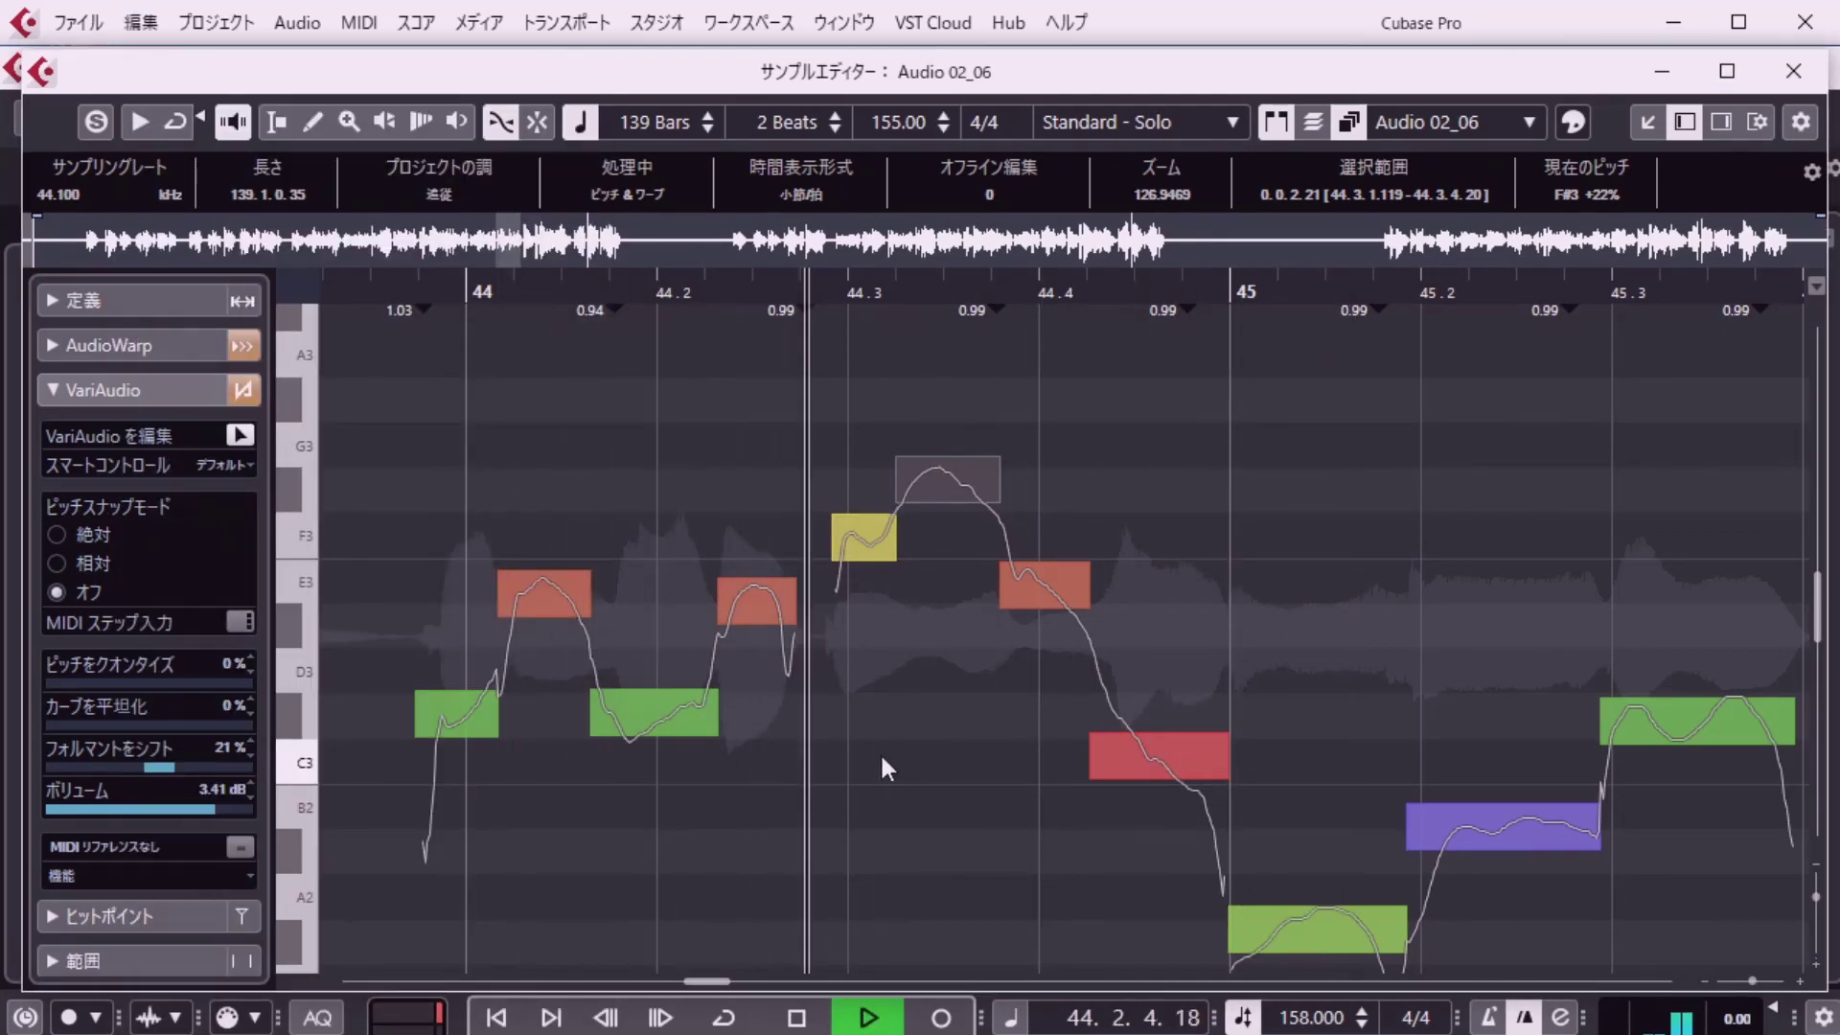
pyautogui.press('space')
# Lower the pitch of the F#3 note after 44.3 to +4% and replay from bar 44.
pyautogui.moveTo(923, 496); pyautogui.dragTo(923, 504)
pyautogui.click(903, 628)
pyautogui.press('shift+KP_Decimal')
pyautogui.write('4. 1. 1. 0')
pyautogui.press('Return')
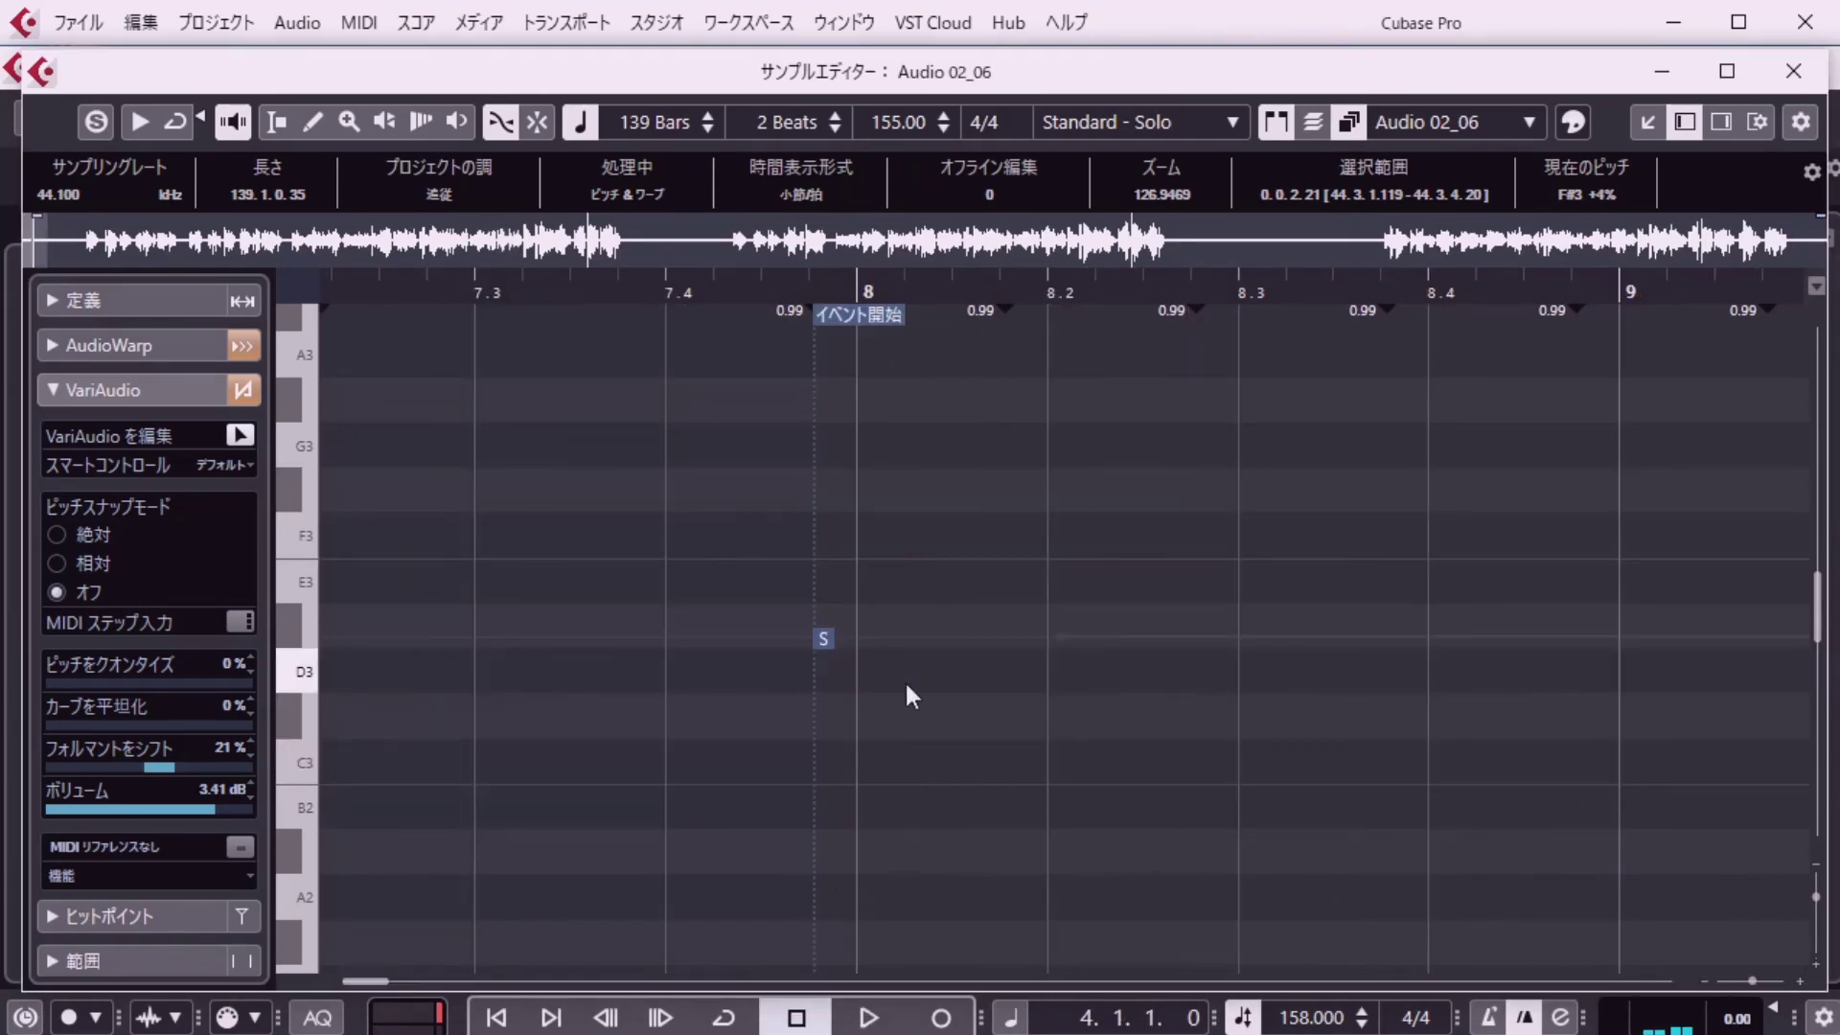
pyautogui.press('space')
pyautogui.press('shift+KP_Decimal')
pyautogui.write('44')
pyautogui.press('Return')
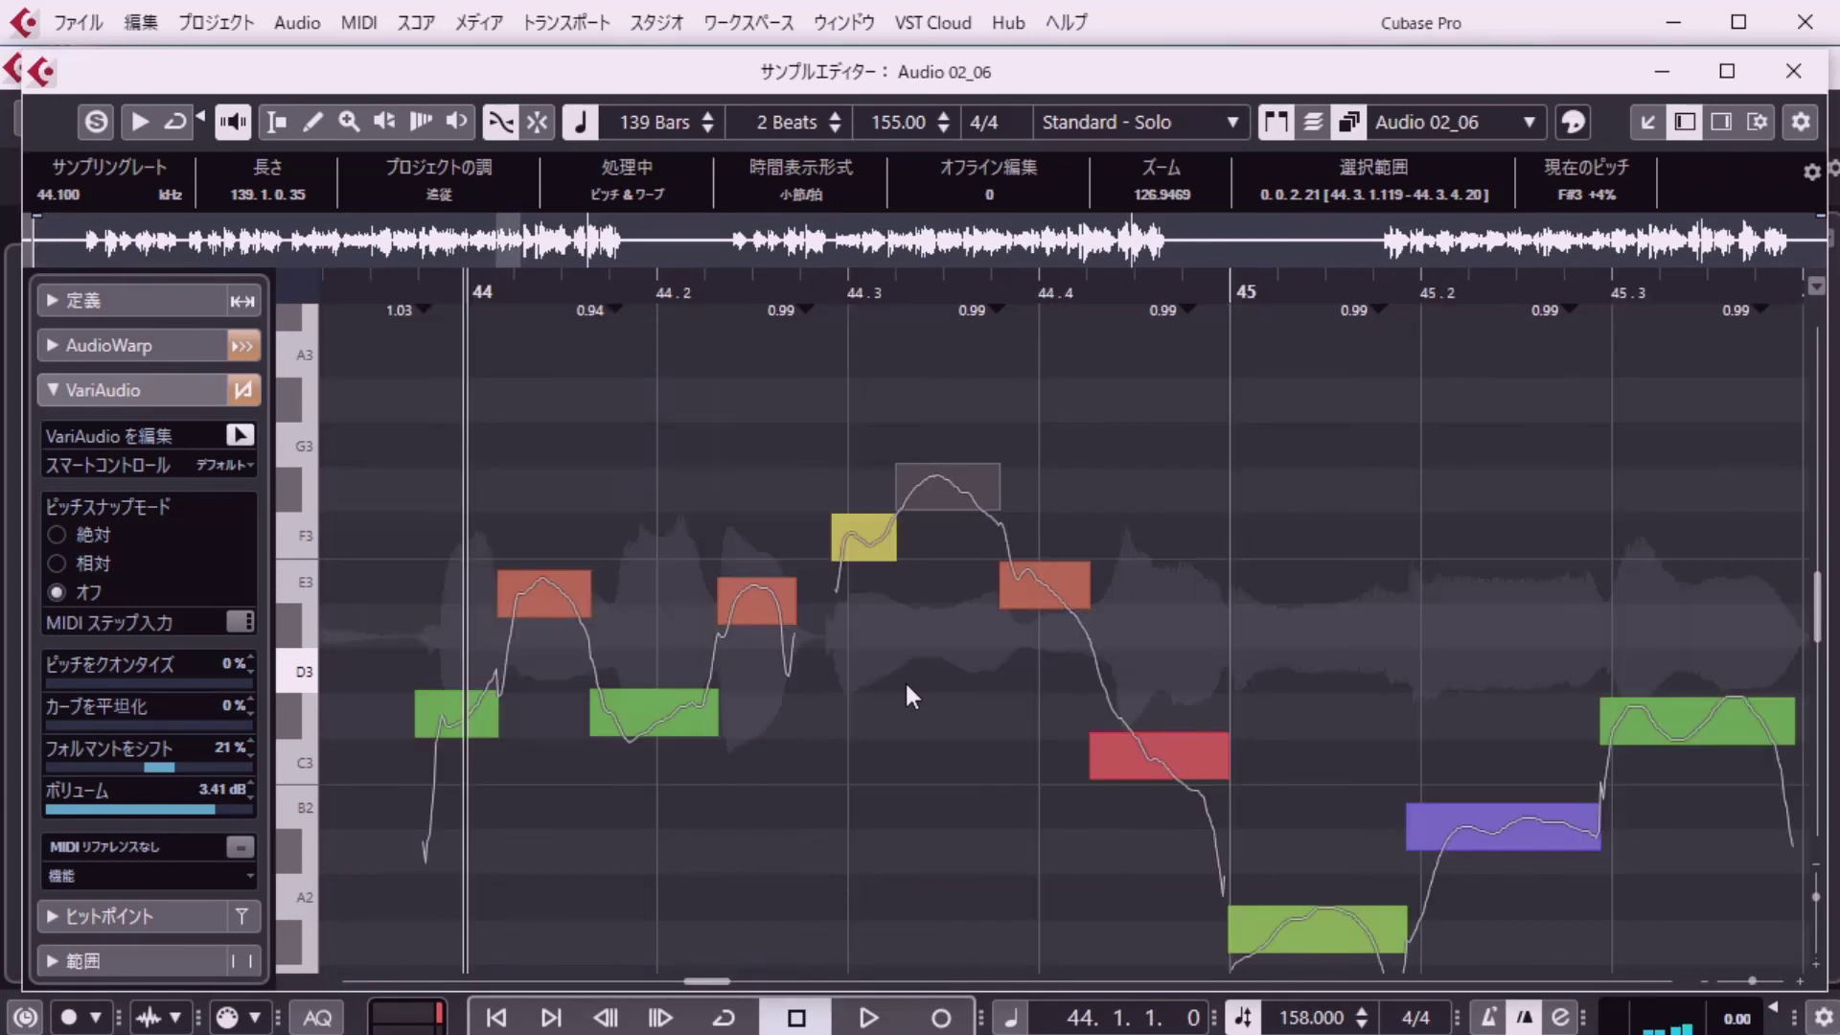
pyautogui.press('space')
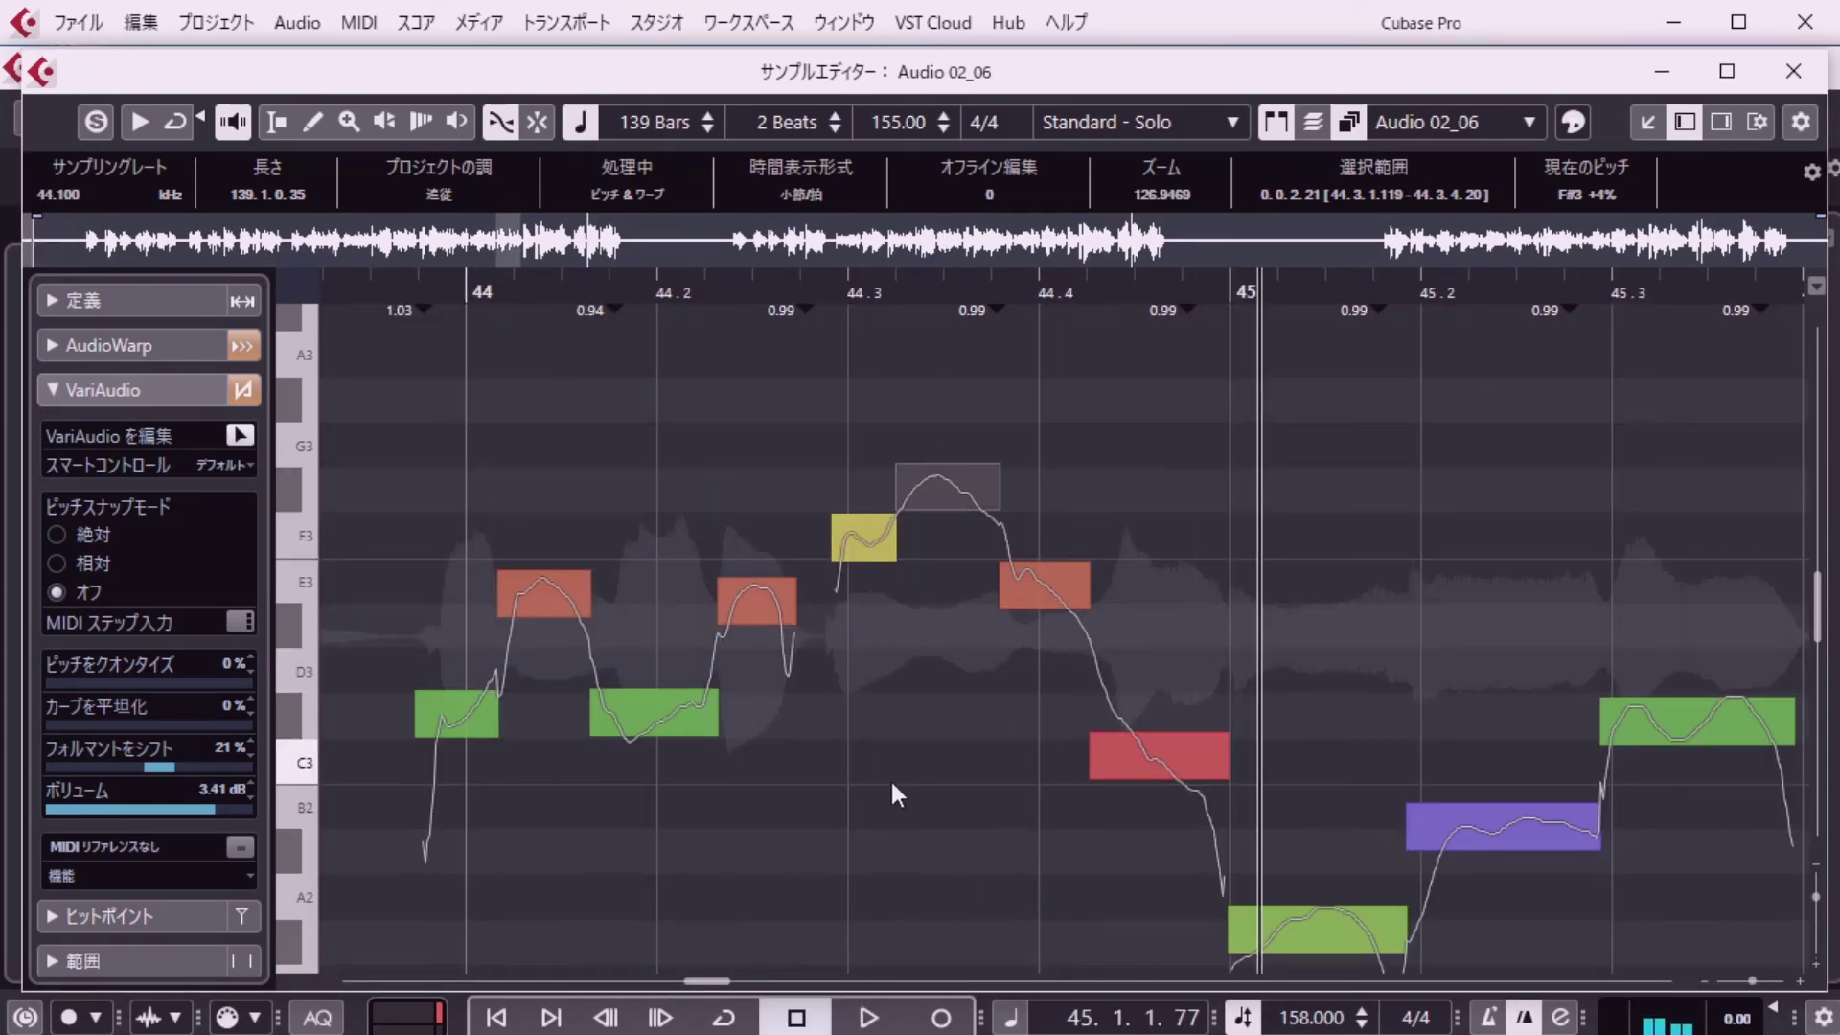
# Reduce the volume of the F#3 note after 44.3 to -0.58 dB, deselect it and replay from bar 44.
pyautogui.moveTo(220, 792); pyautogui.dragTo(202, 808)
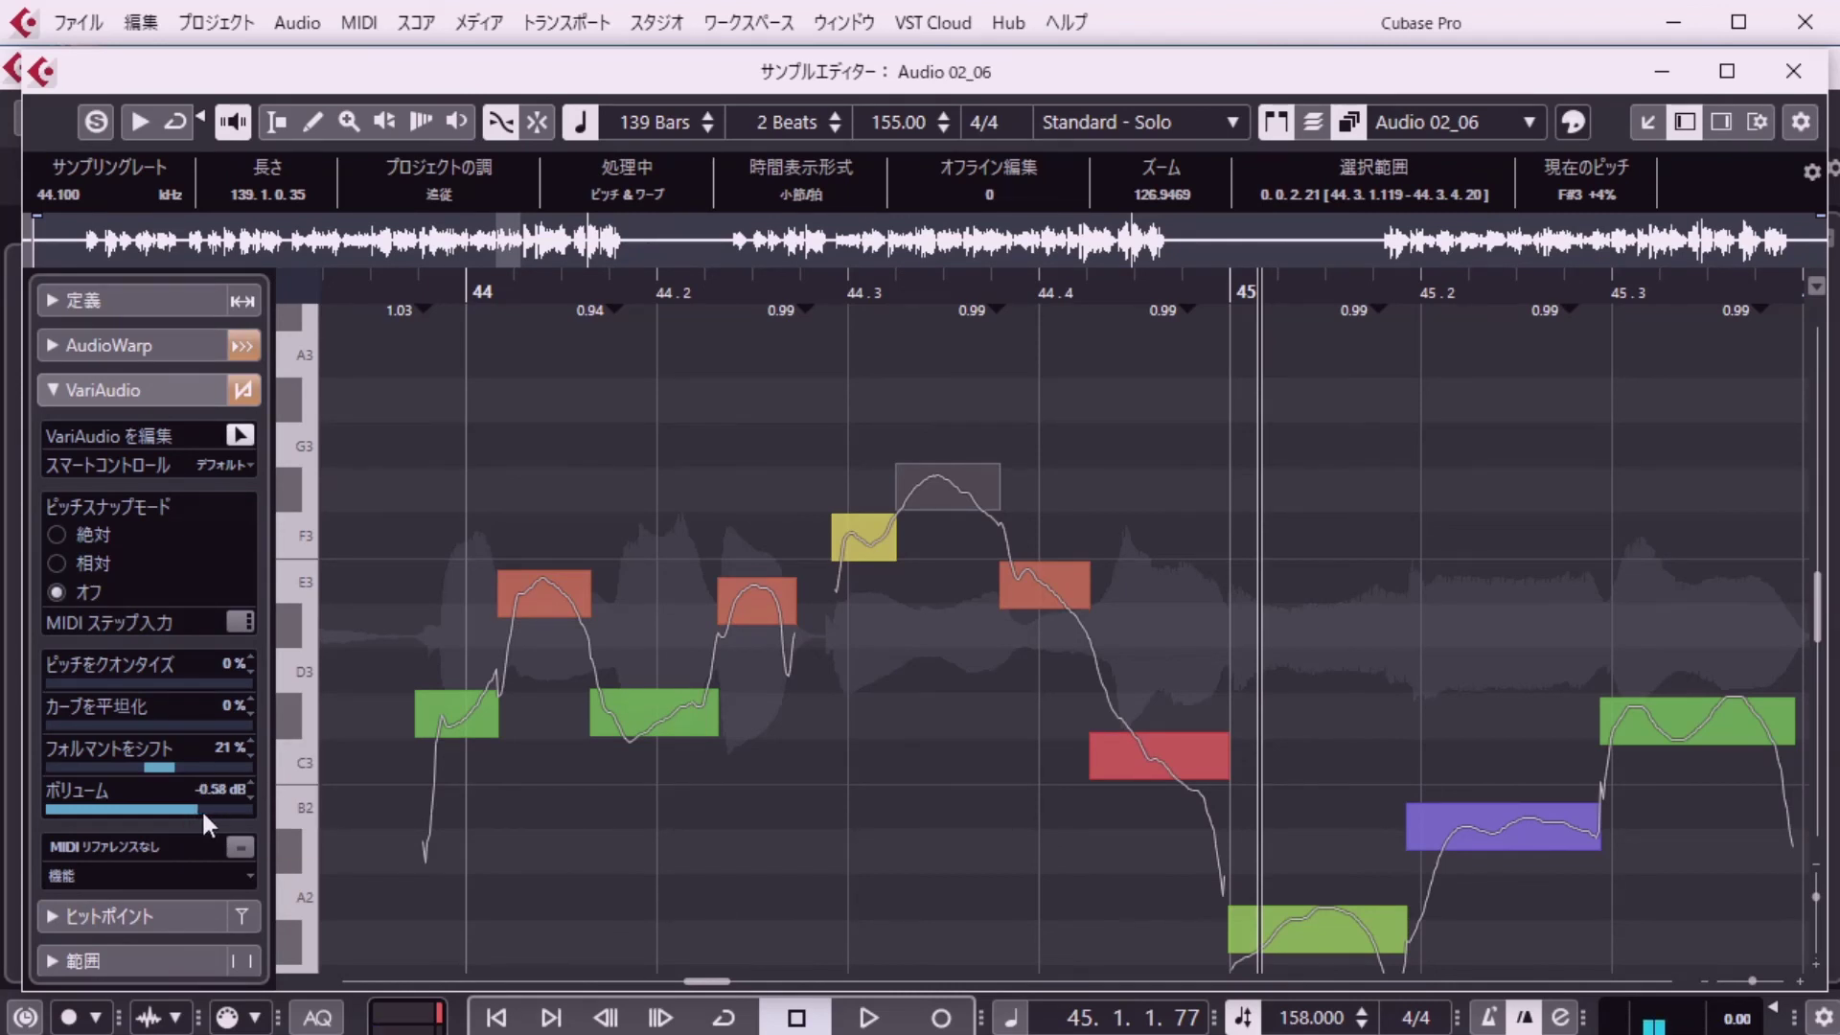
pyautogui.hotkey('shift', 'p')
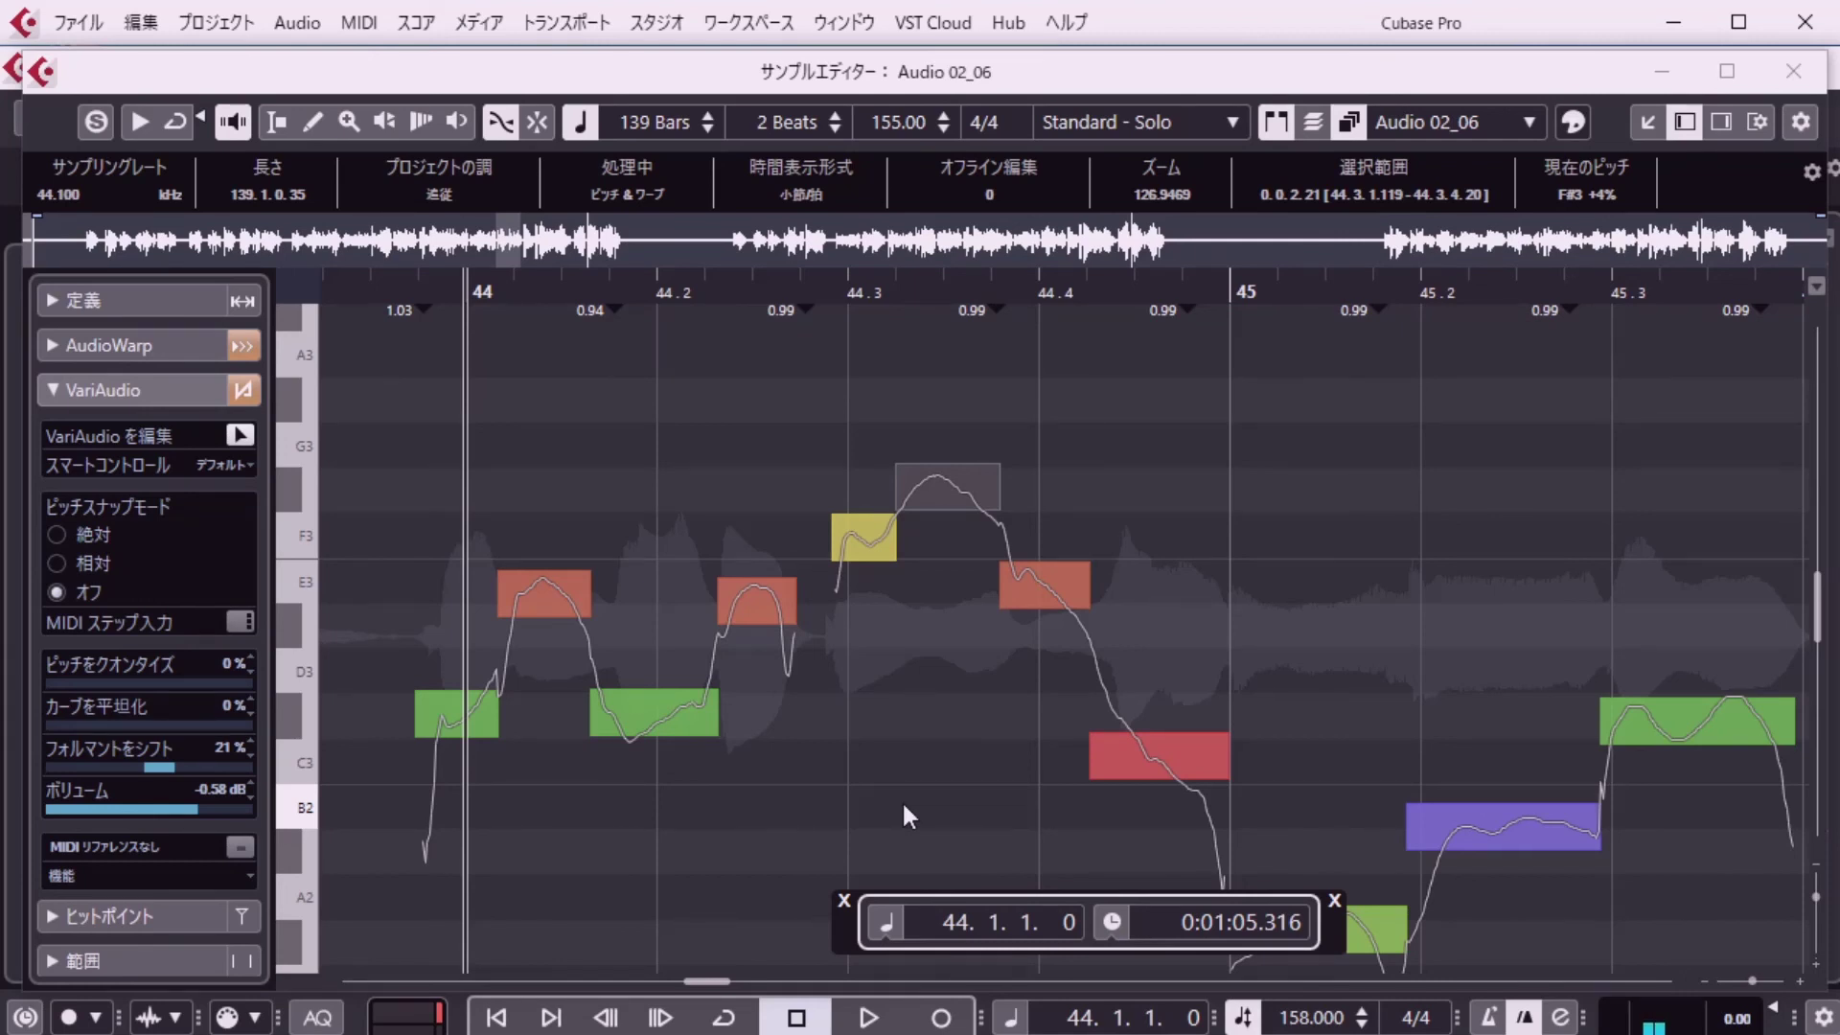
pyautogui.press('Return')
pyautogui.click(903, 803)
pyautogui.hotkey('shift', 'p')
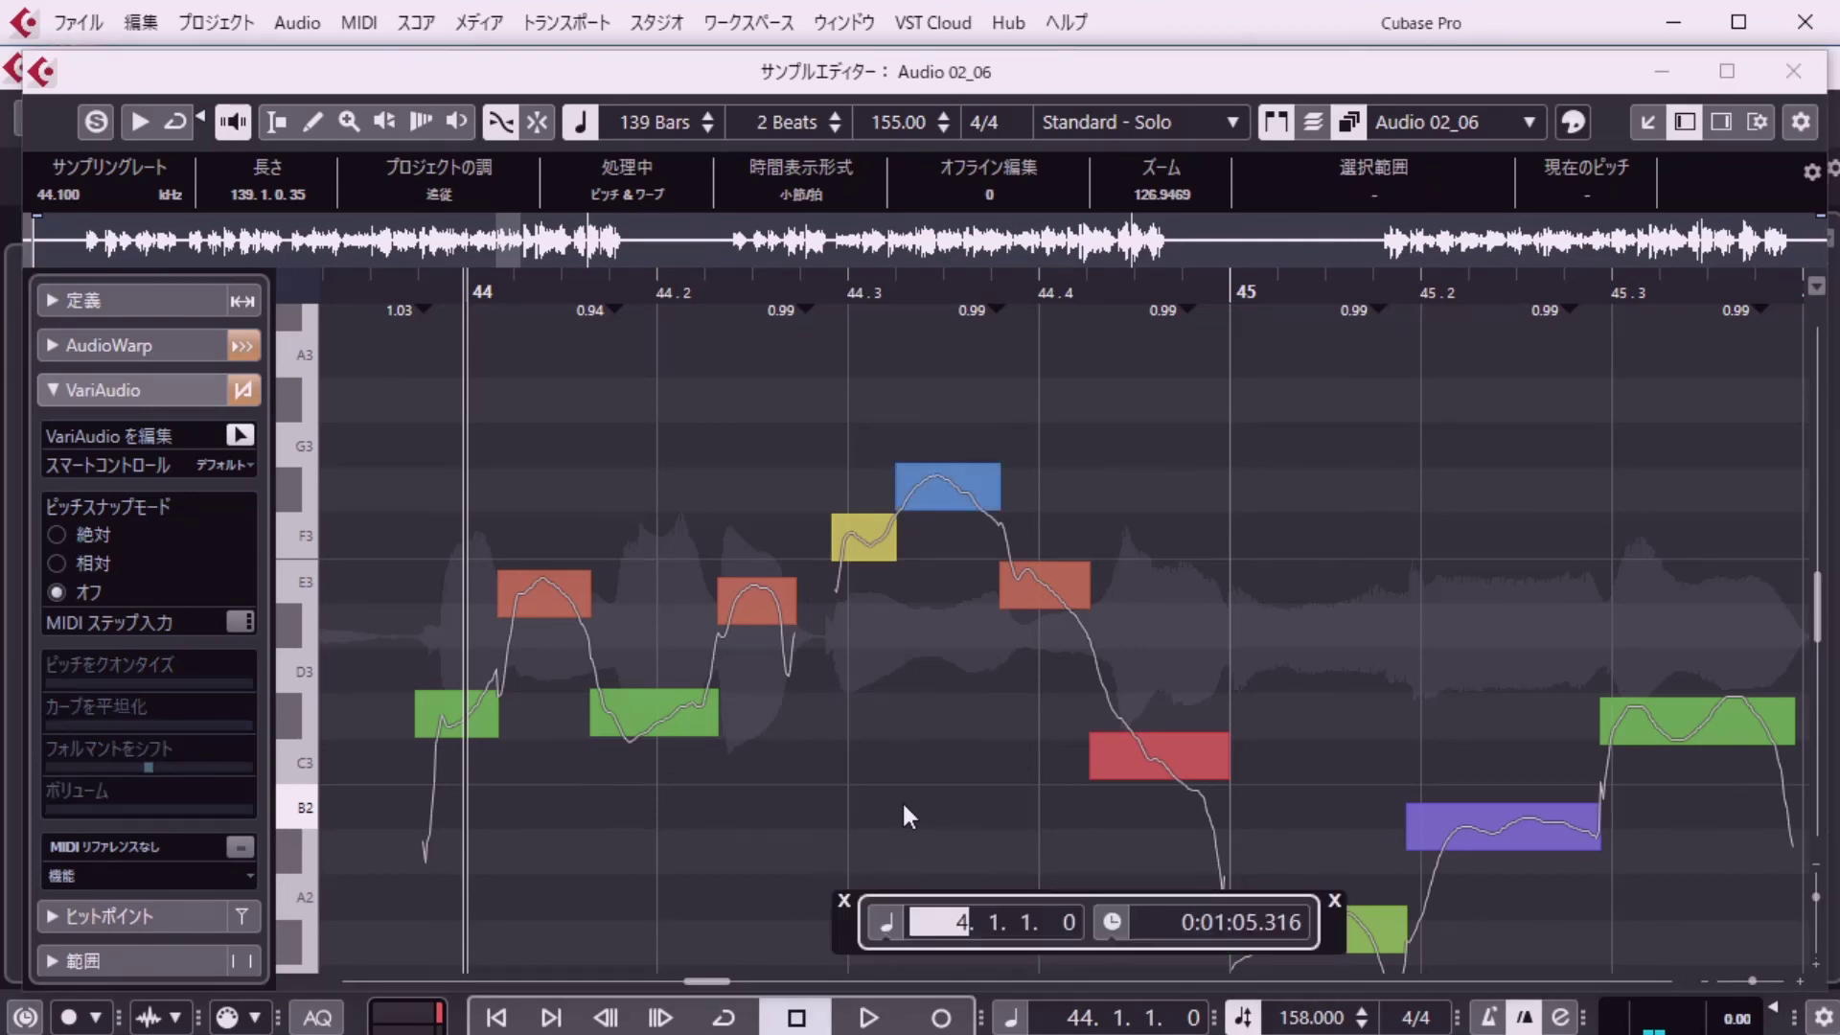
pyautogui.press('Return')
pyautogui.press('space')
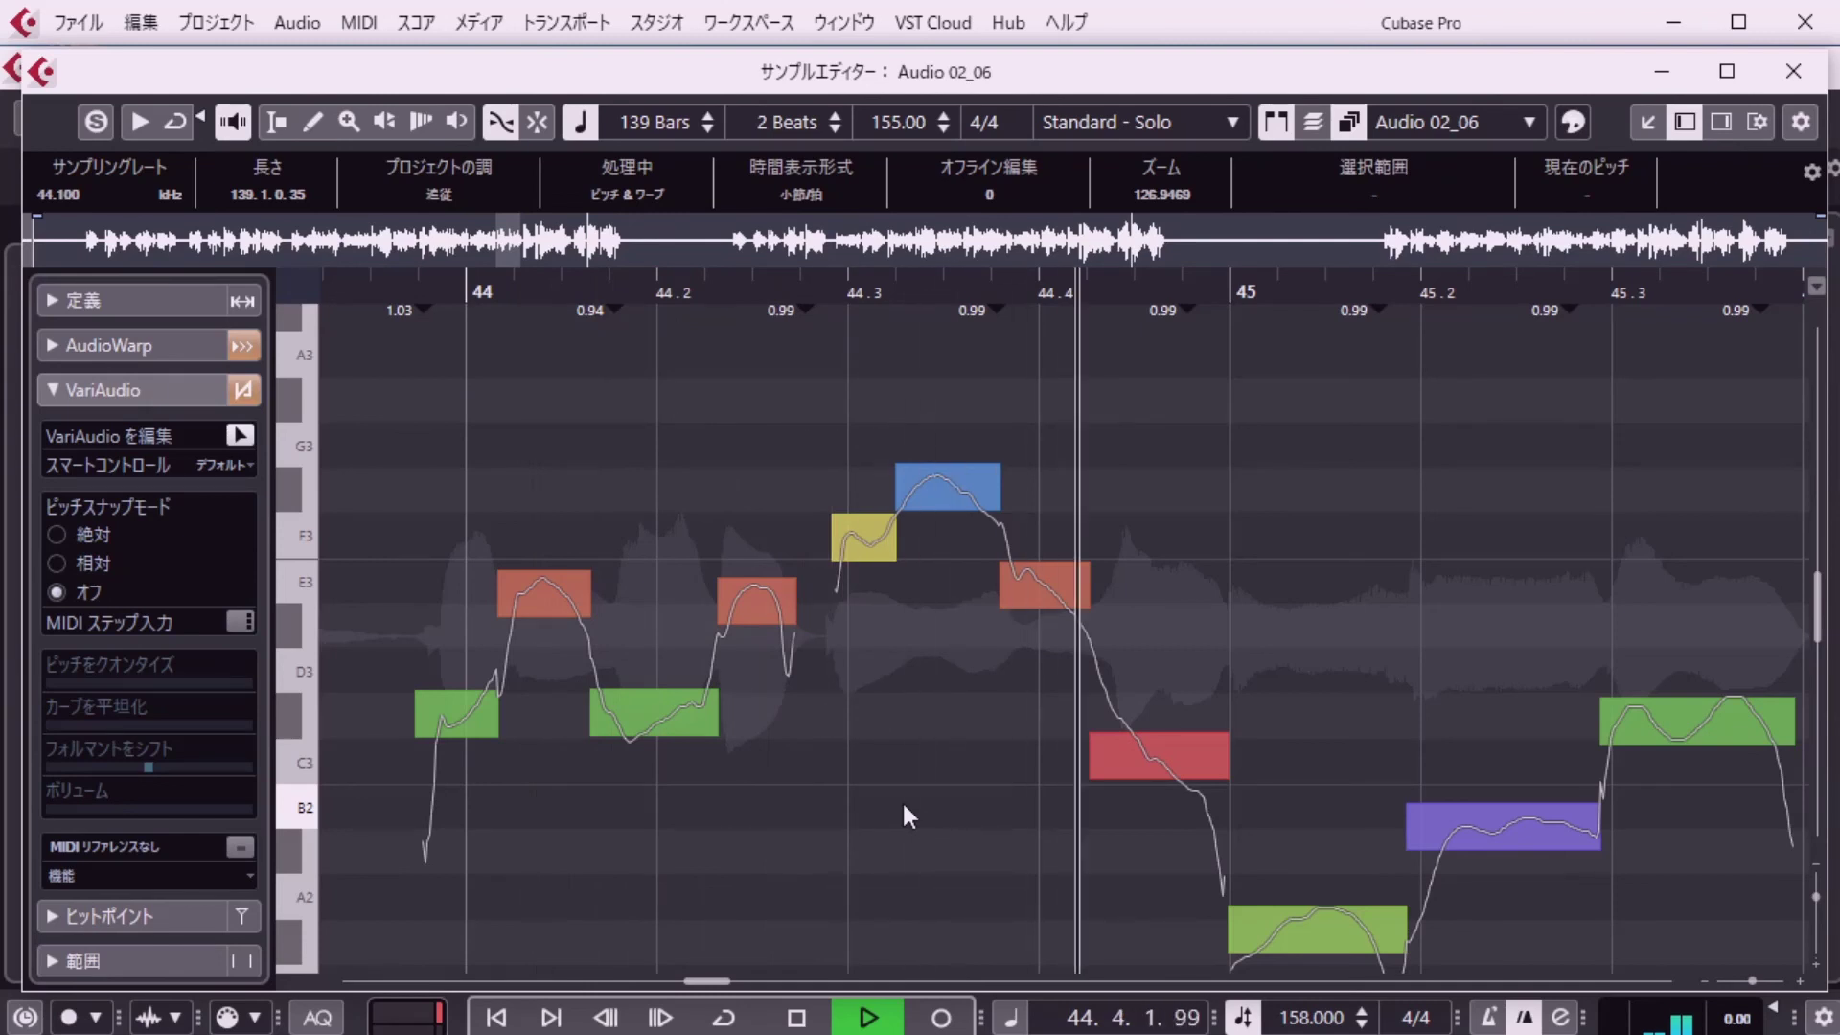
# Move the playback position to bar 13 and listen to the vocal from there.
pyautogui.hotkey('shift', 'p')
pyautogui.write('13')
pyautogui.press('Return')
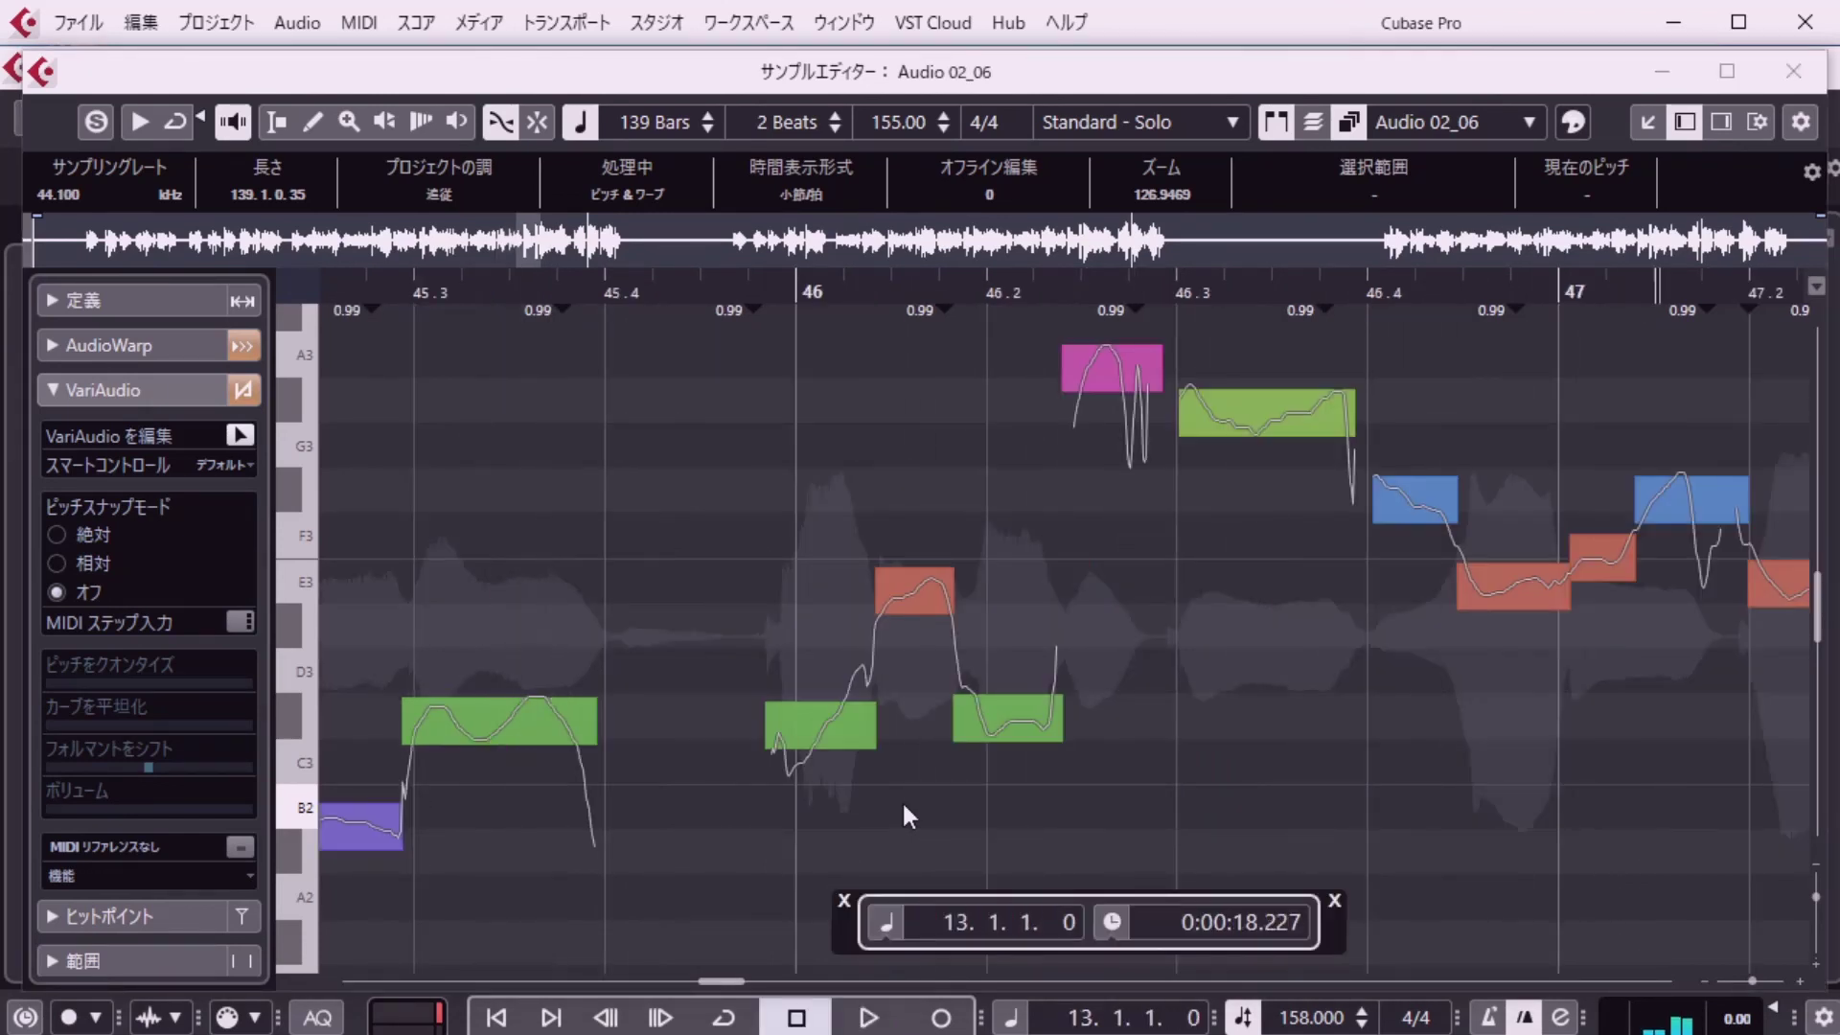
pyautogui.press('KP_Multiply')
pyautogui.press('KP_Multiply')
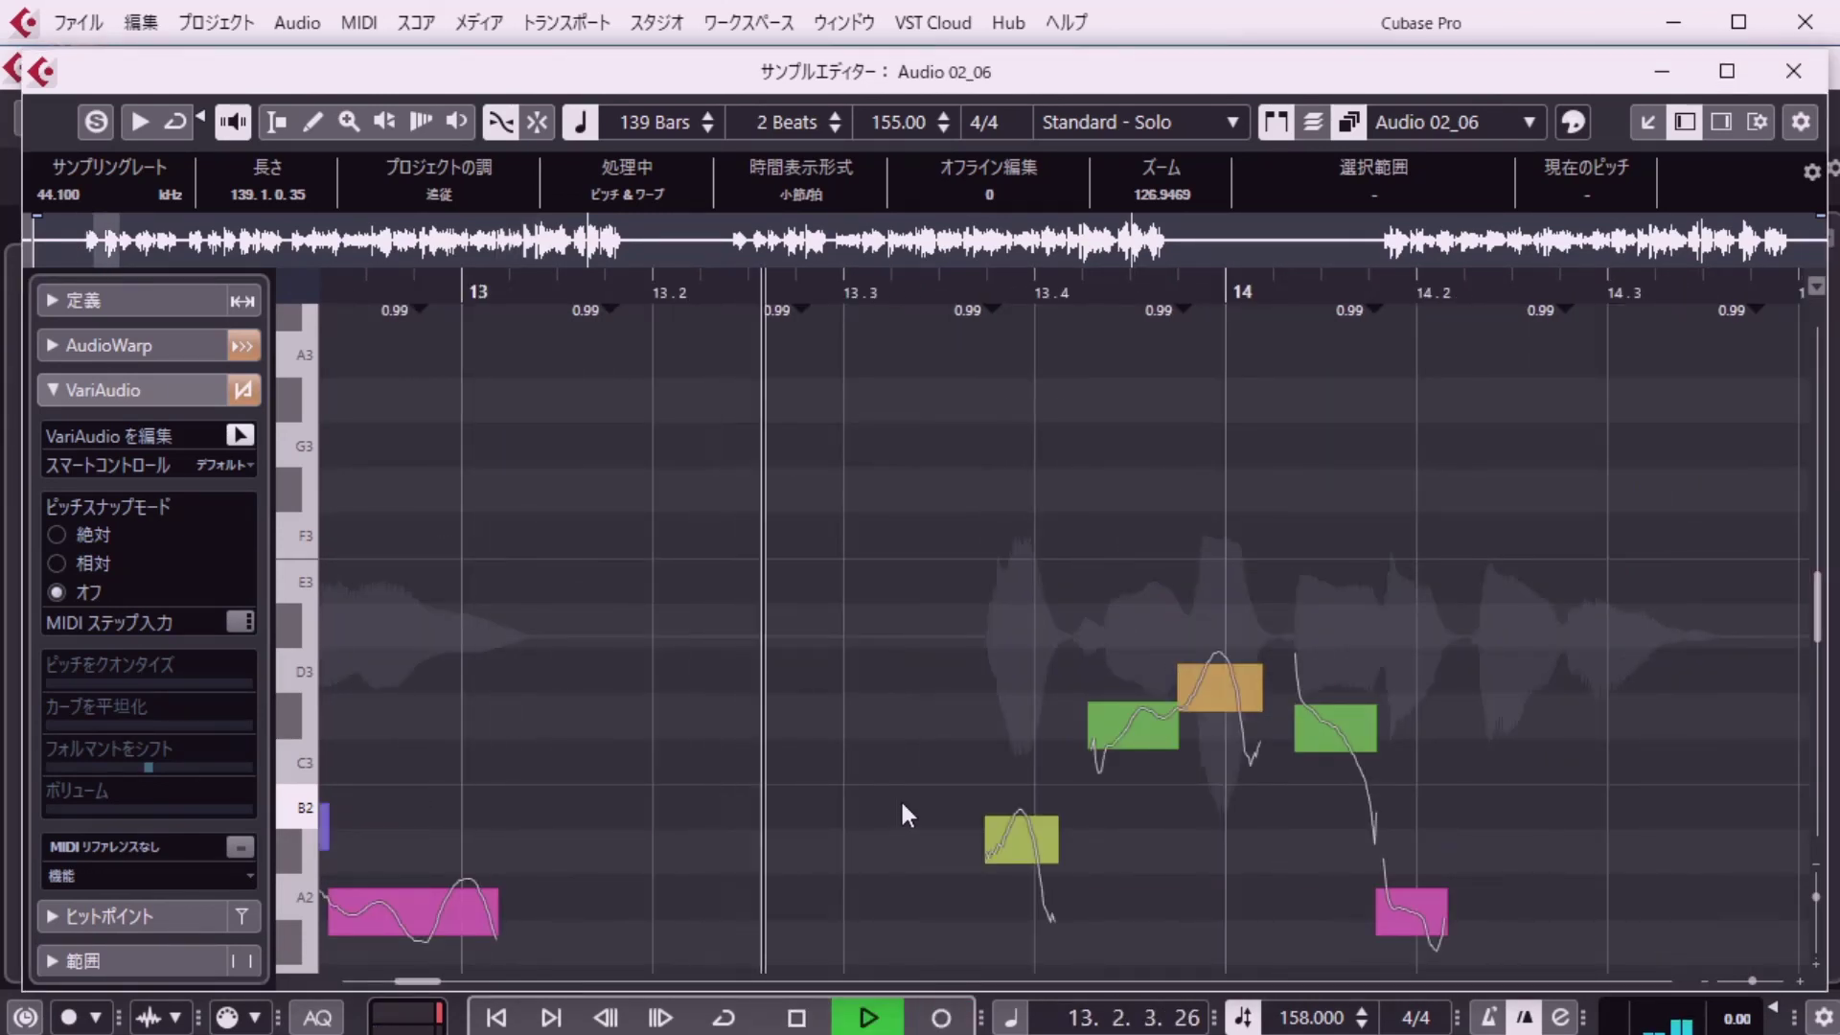
pyautogui.press('space')
# Return to bar 43 and play the vocal through to bar 49.
pyautogui.hotkey('shift', 'p')
pyautogui.write('43. 3. 2. 27')
pyautogui.press('Return')
pyautogui.press('space')
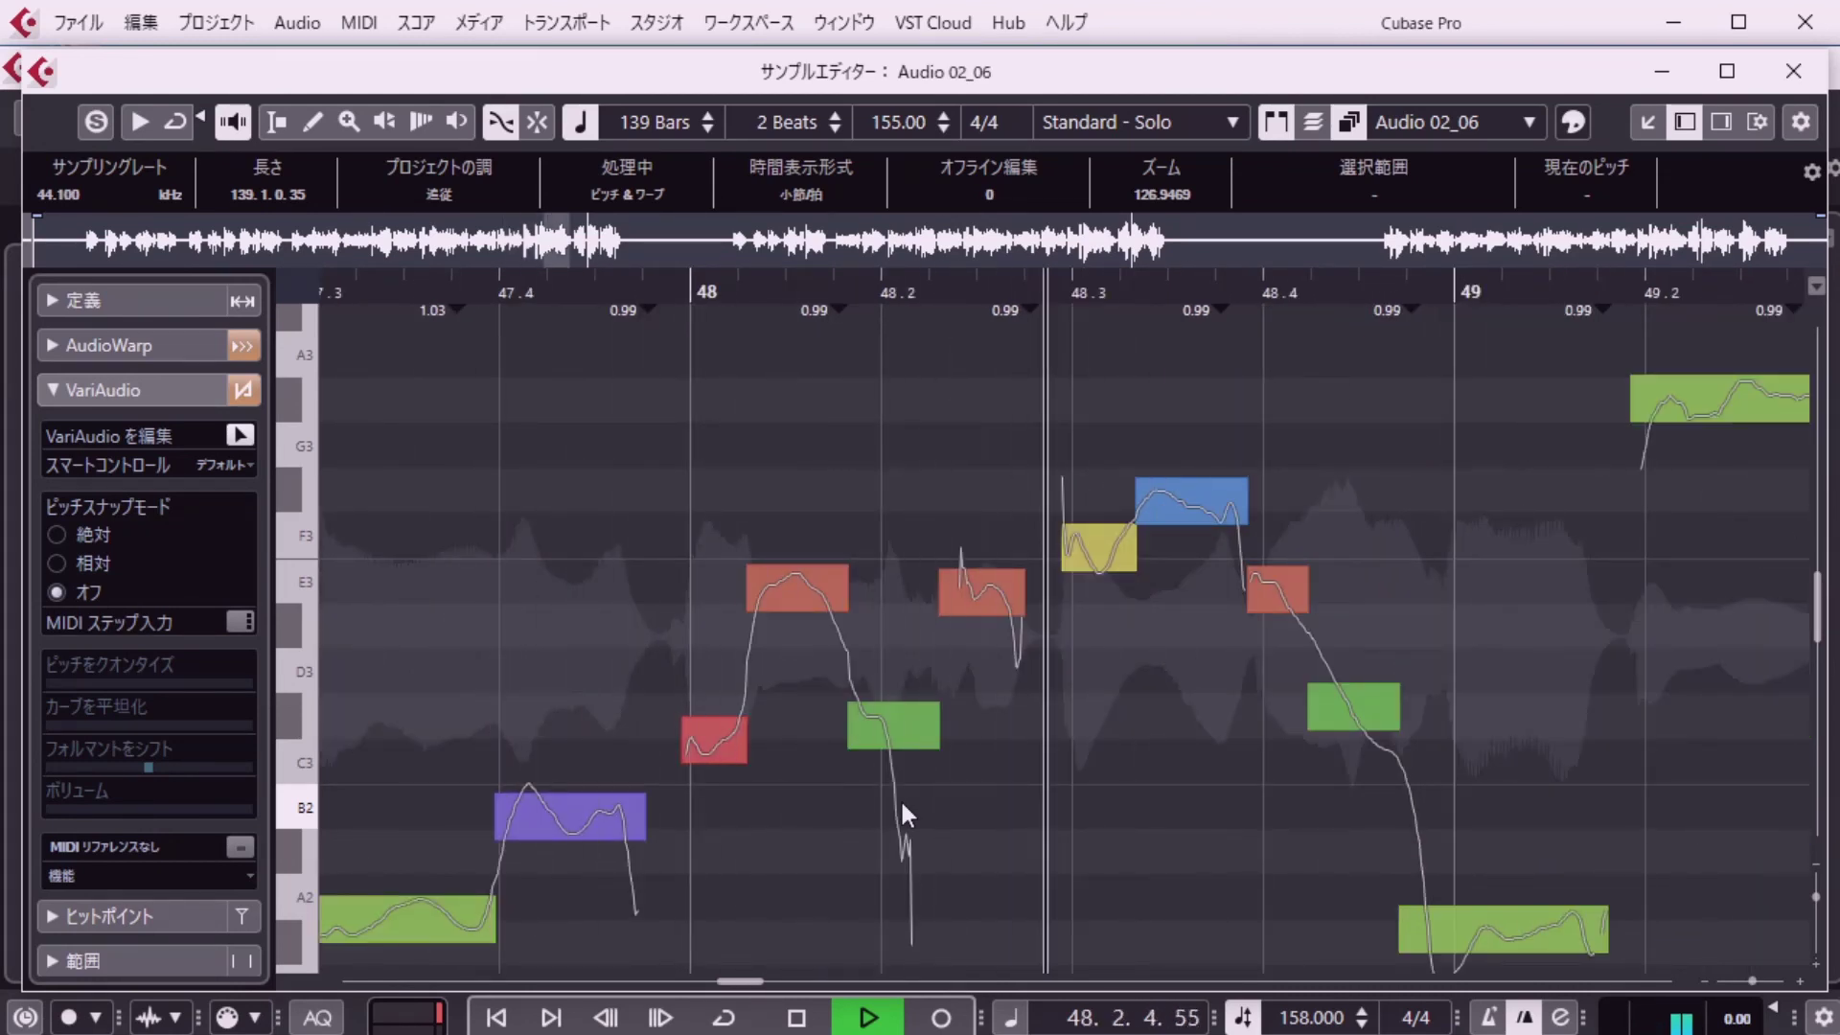
pyautogui.press('space')
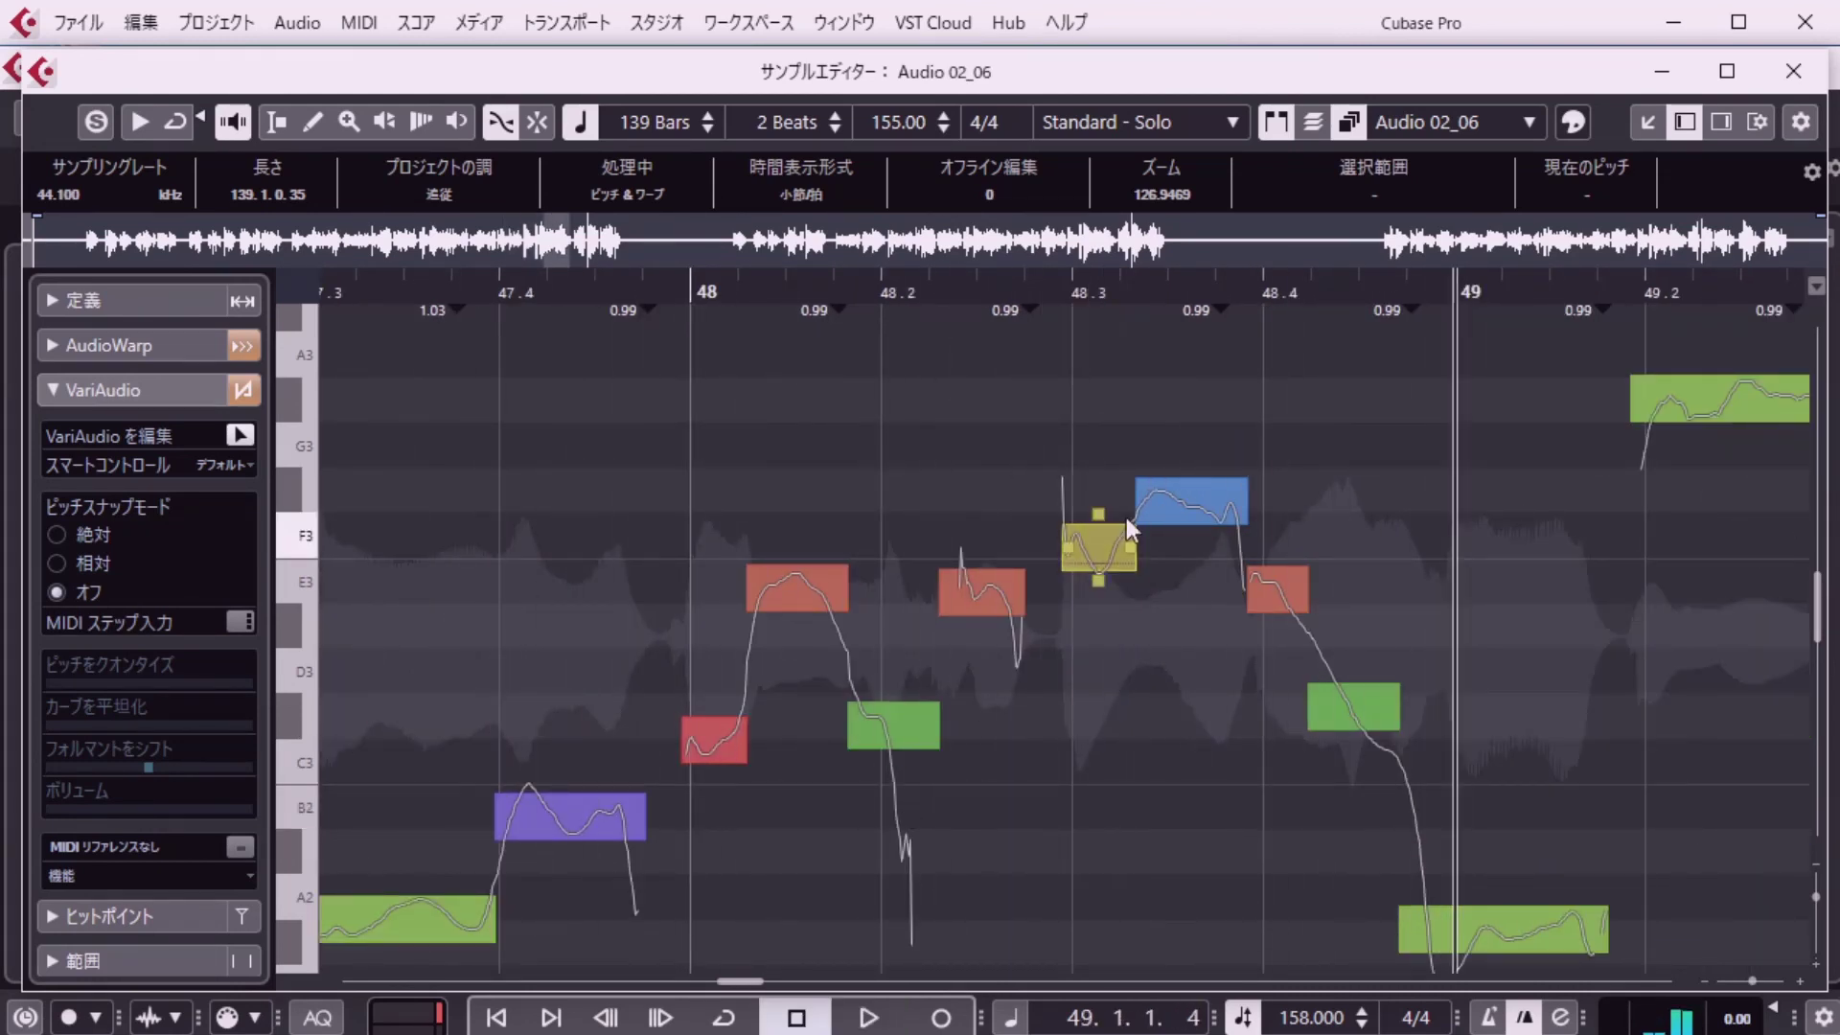
# Set the volume of the F#3 note after 48.3 to -0.58 dB, deselect it and play on past bar 53.
pyautogui.click(1189, 512)
pyautogui.moveTo(191, 805); pyautogui.dragTo(199, 813)
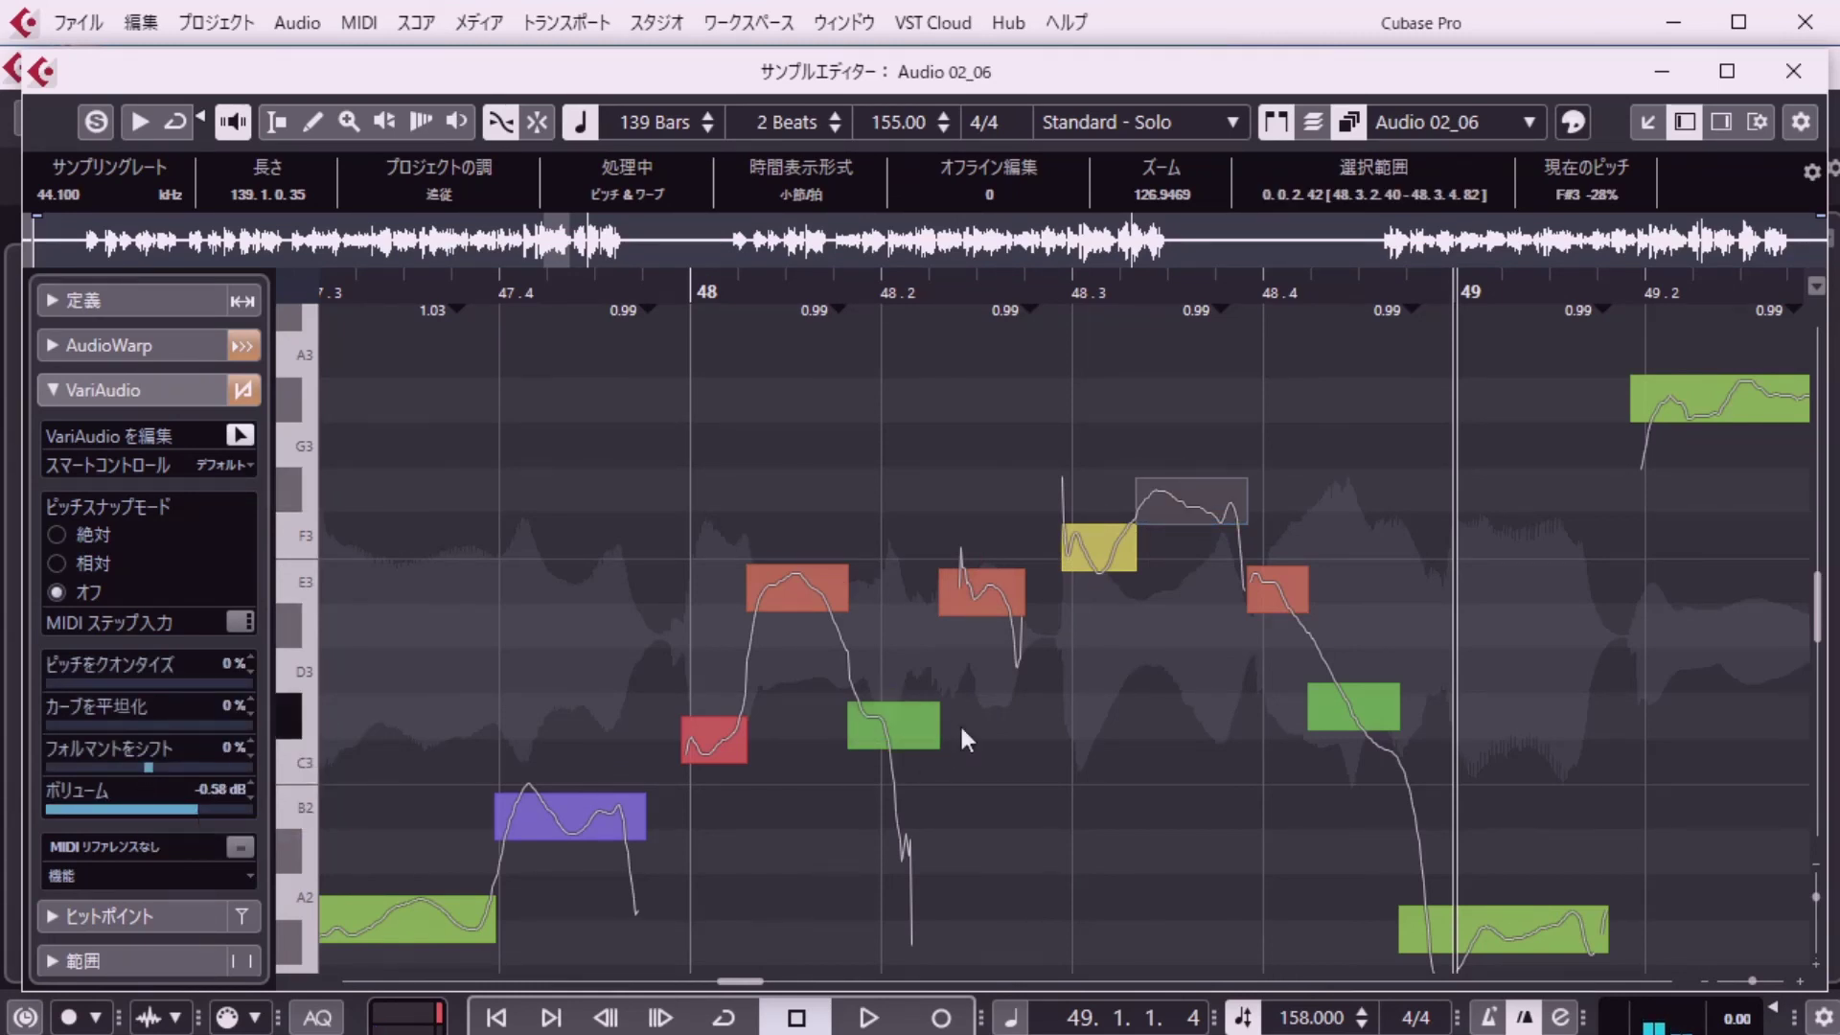
pyautogui.click(1117, 721)
pyautogui.press('space')
pyautogui.click(1114, 721)
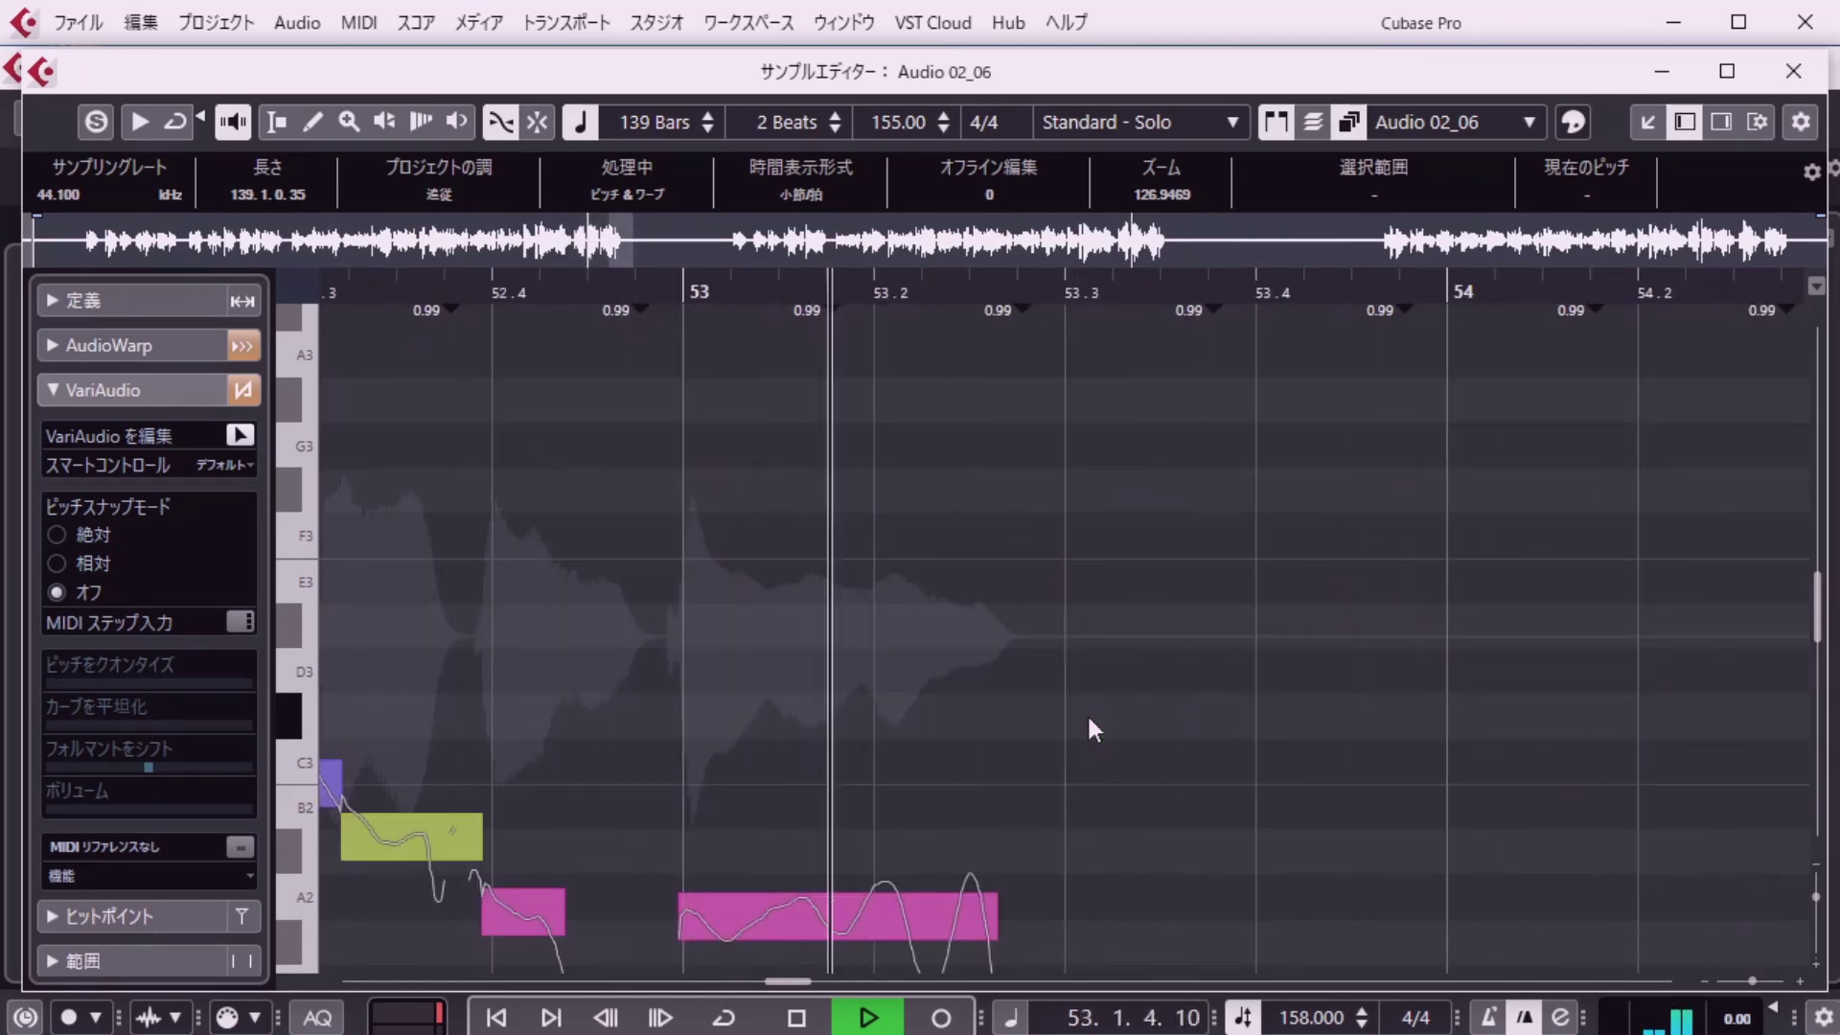
pyautogui.press('space')
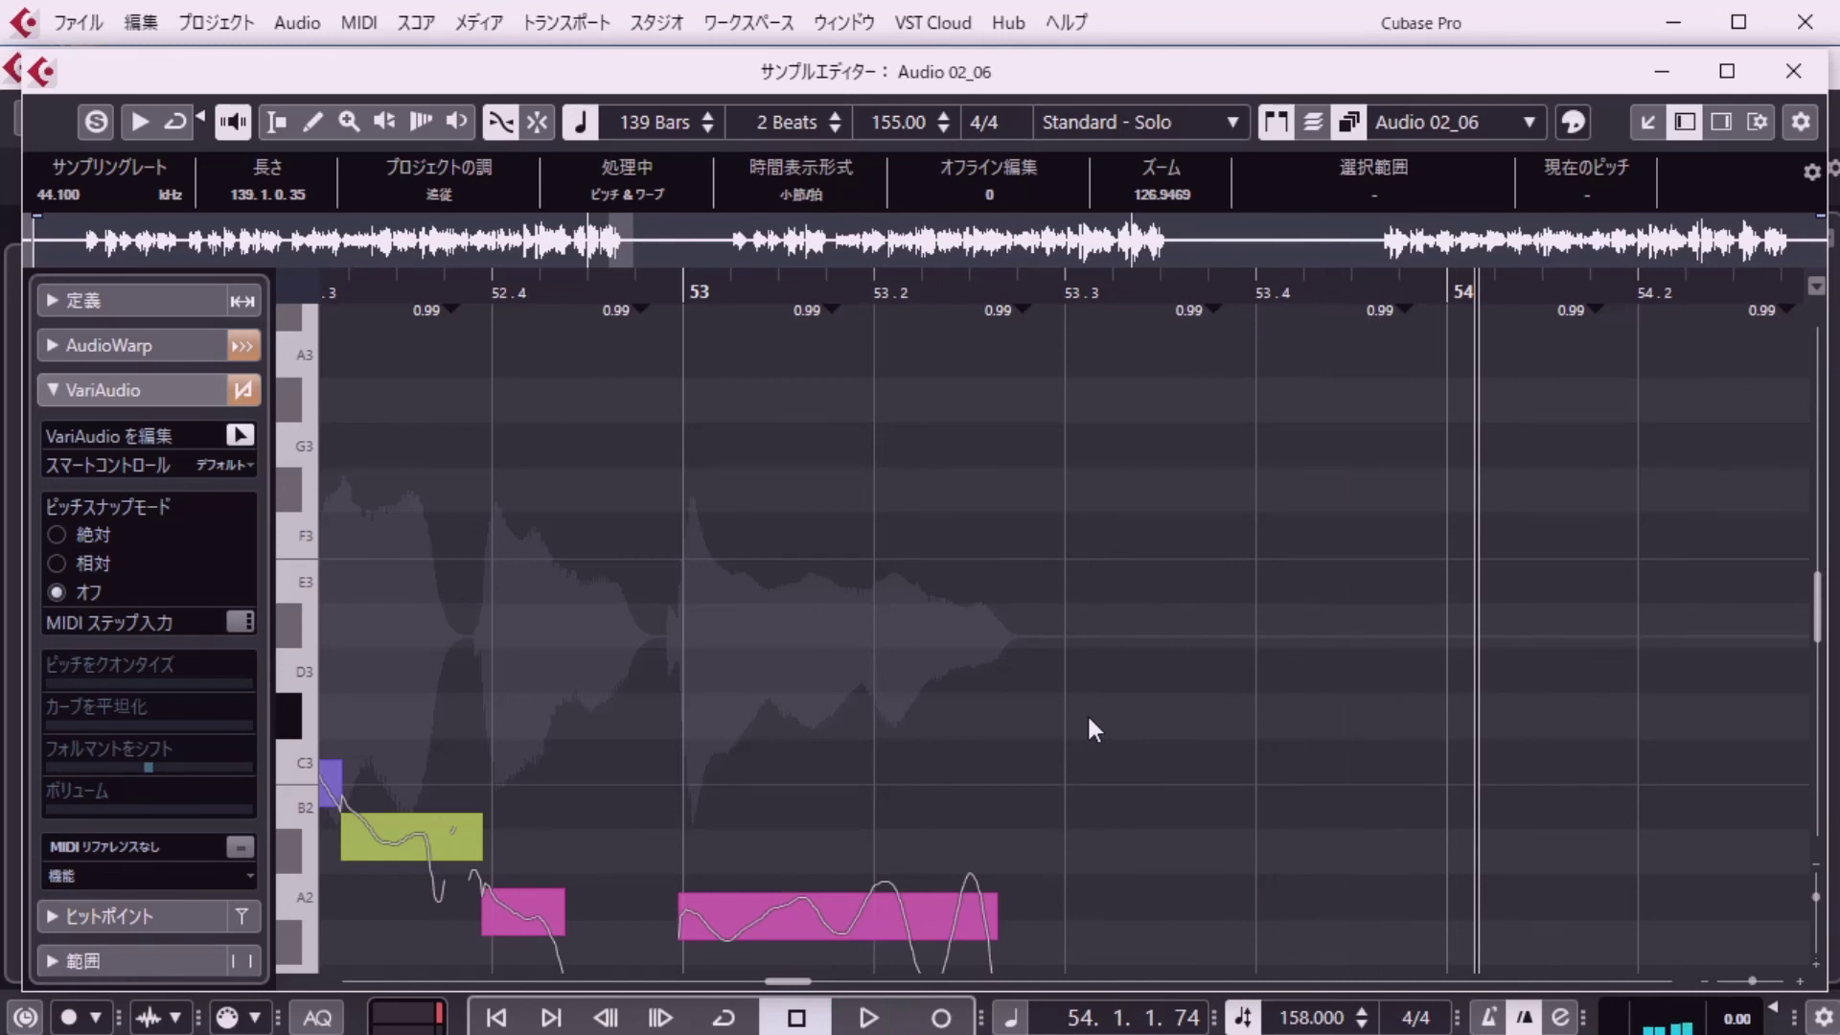